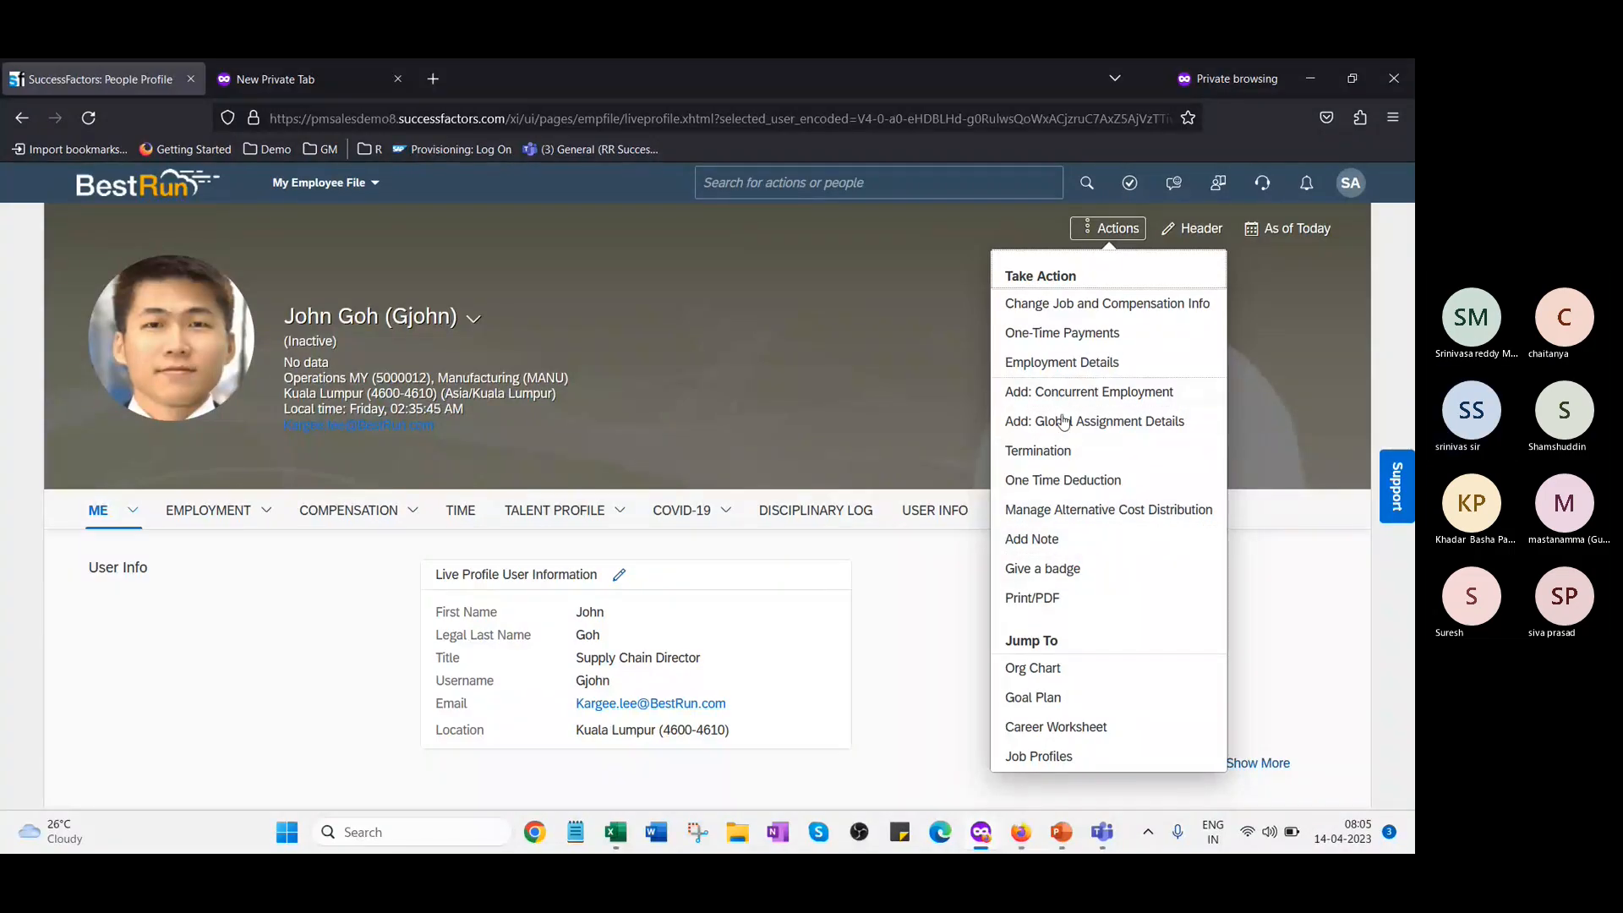
Copy the signed-in admin's username from the account menu
left_click(769, 190)
type("ni")
key("BackSpace")
key("BackSpace")
left_click(1353, 204)
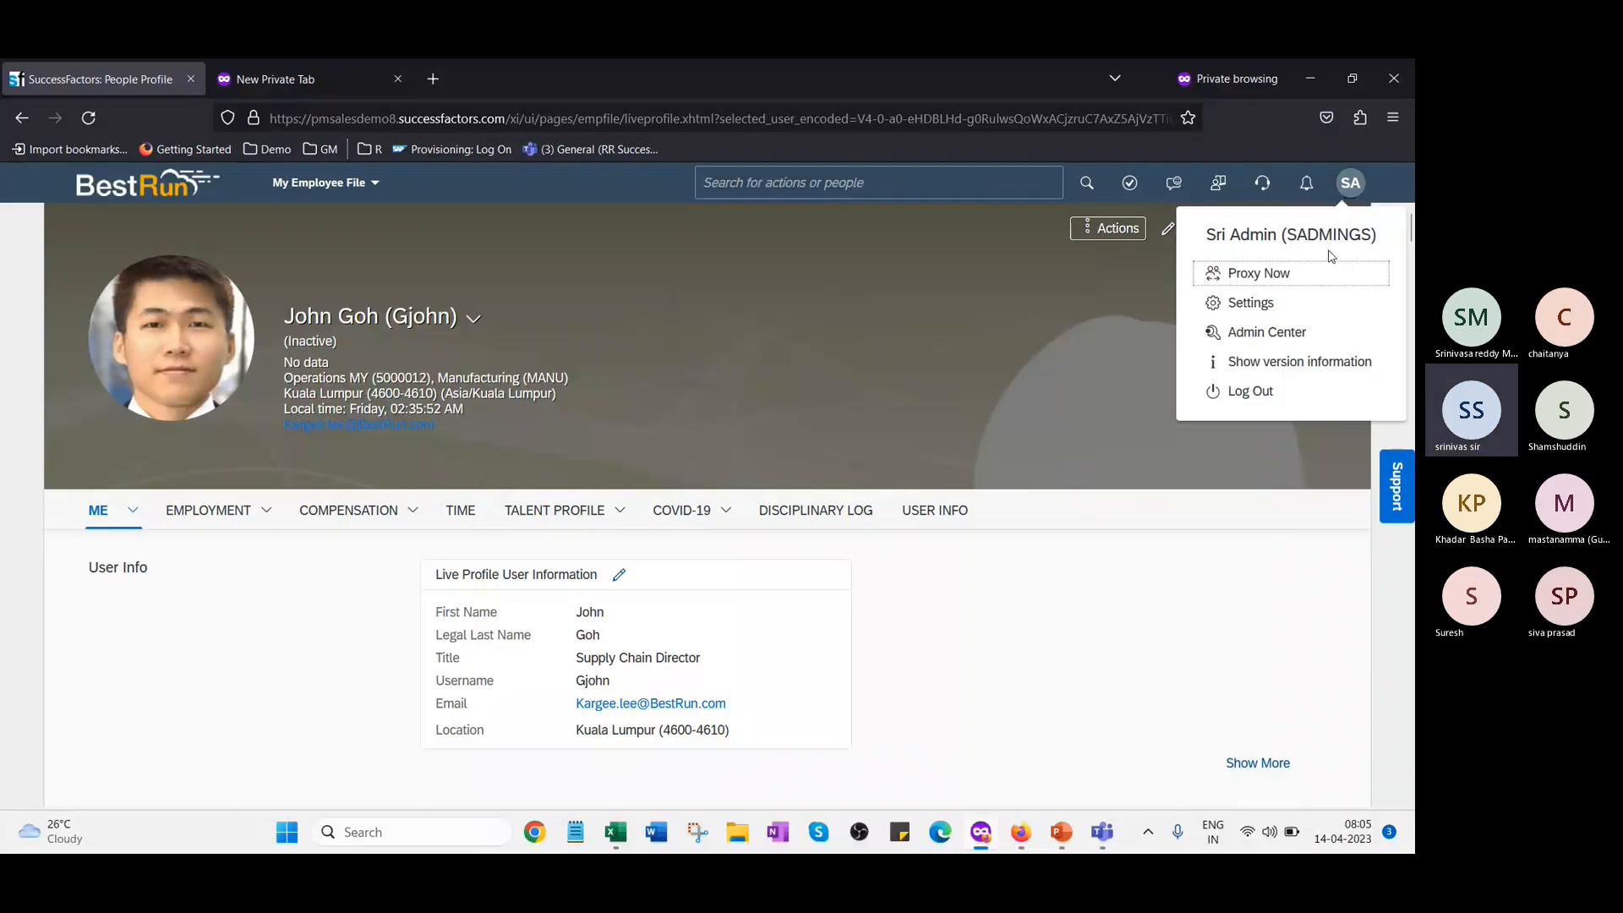
double_click(1346, 237)
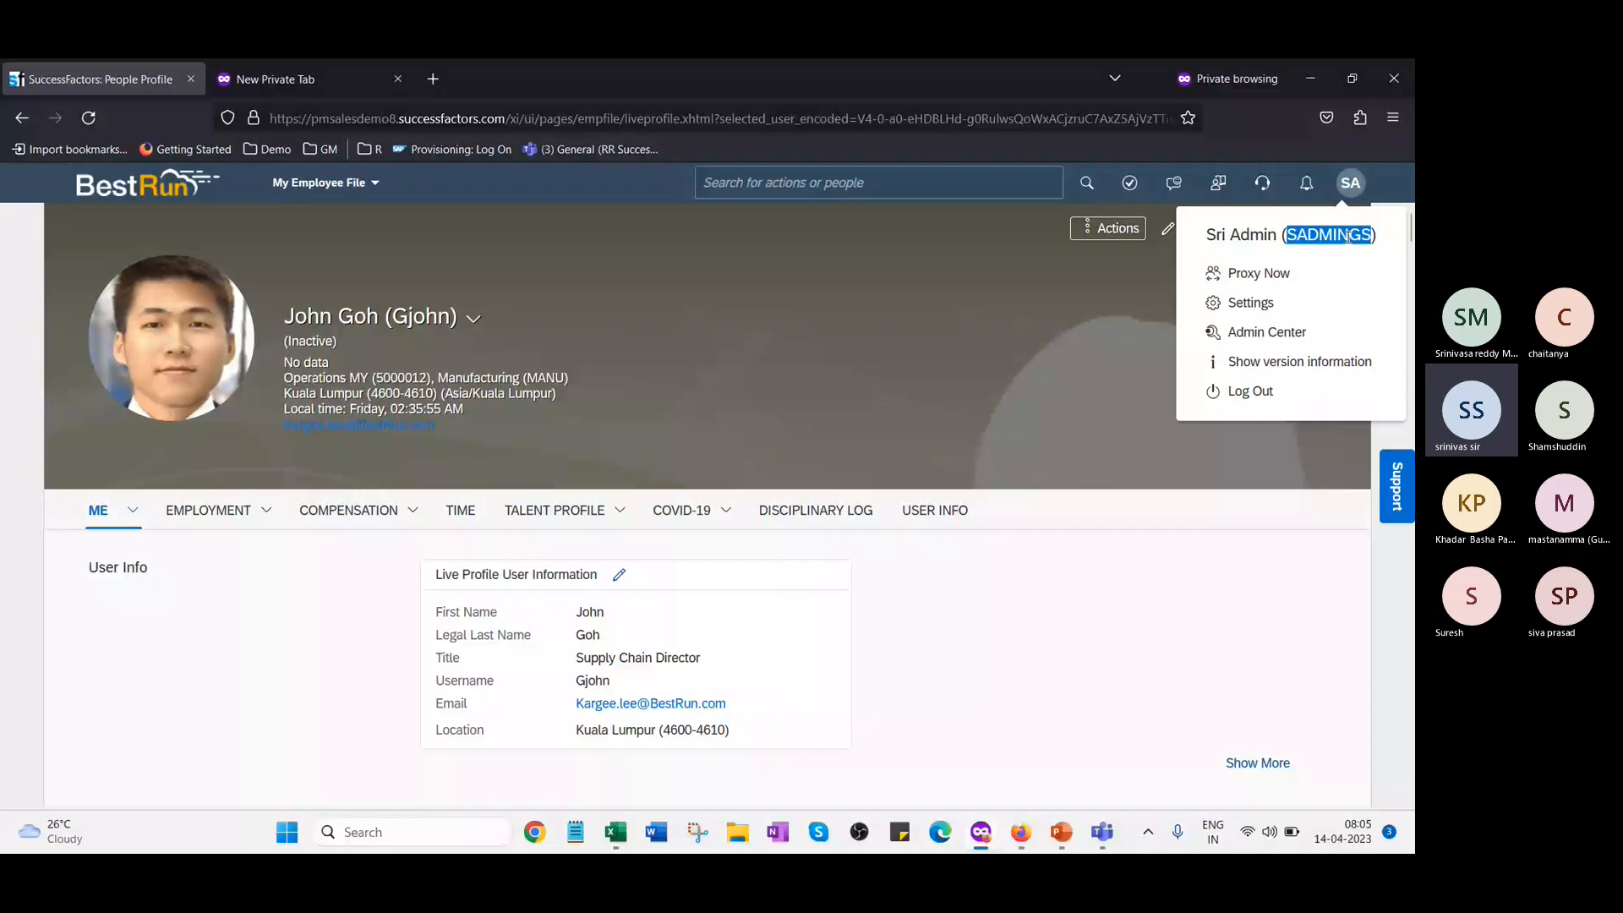
left_click(1089, 254)
Find 'view user p' in the header search and open the View User Permission page
left_click(974, 188)
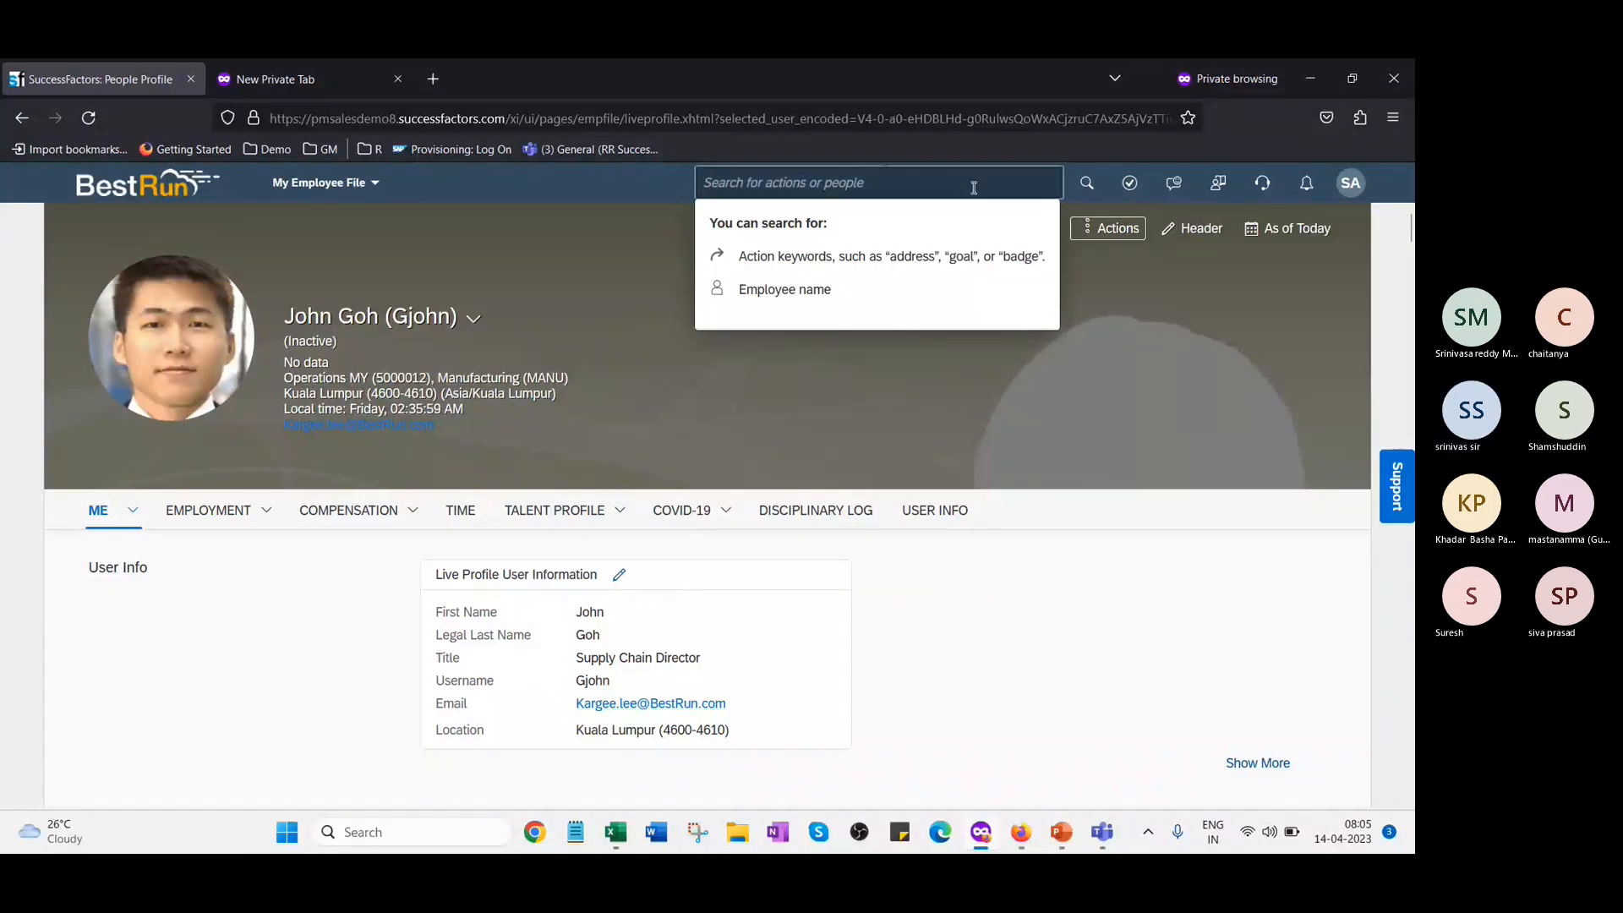
type("view user p")
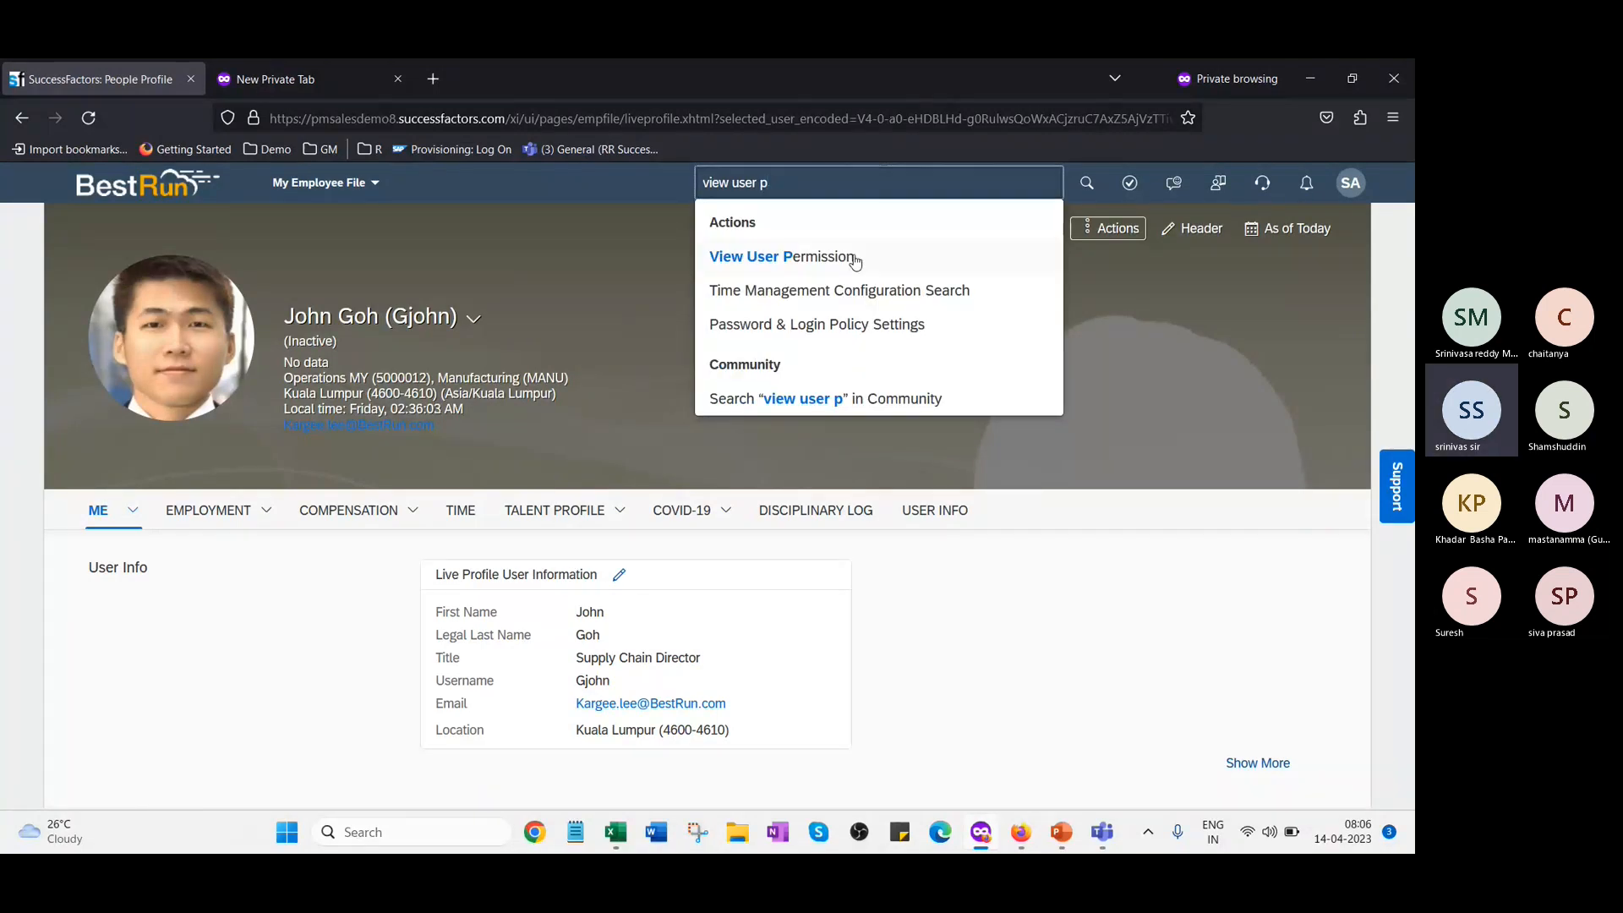
left_click(856, 259)
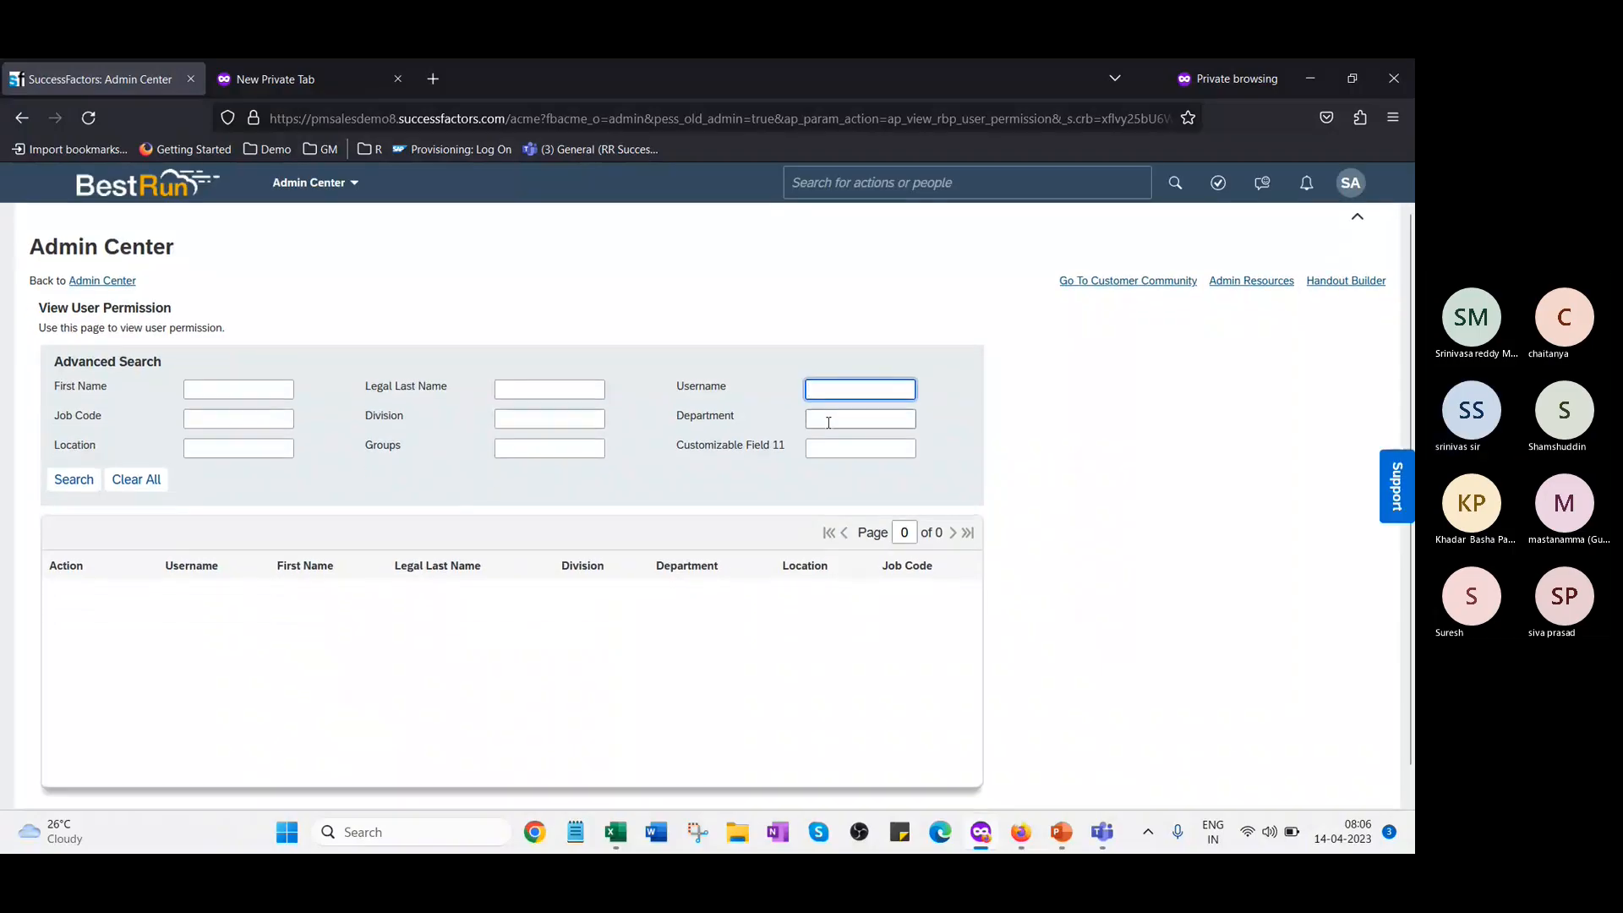
Search View User Permission by the admin's username, leaving Department empty
left_click(828, 423)
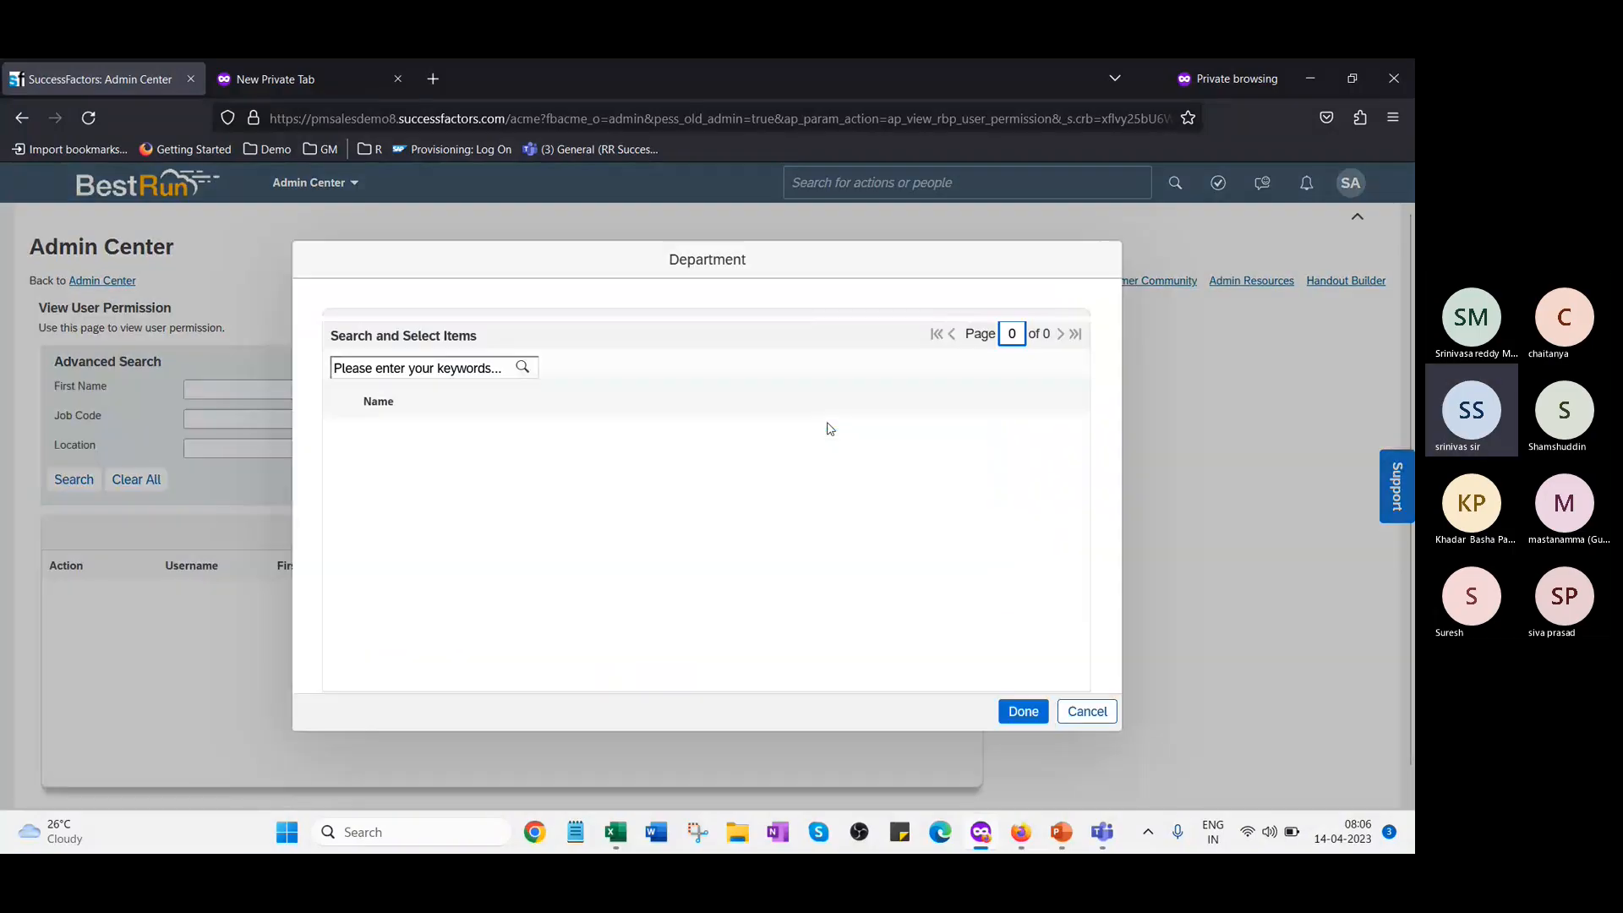
left_click(1087, 711)
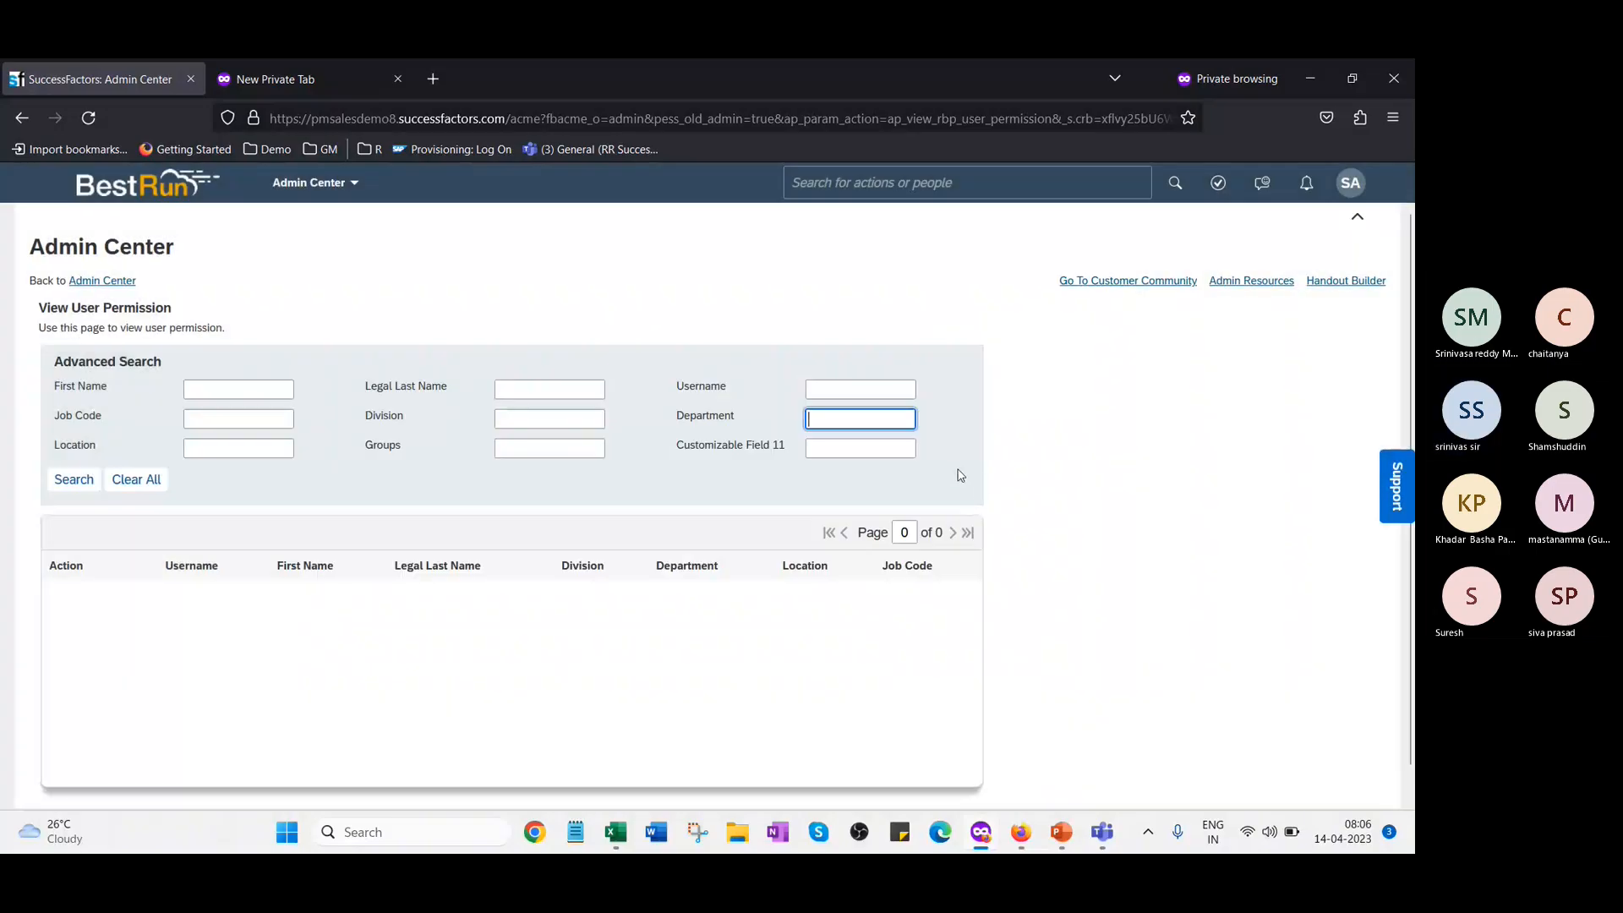
left_click(877, 389)
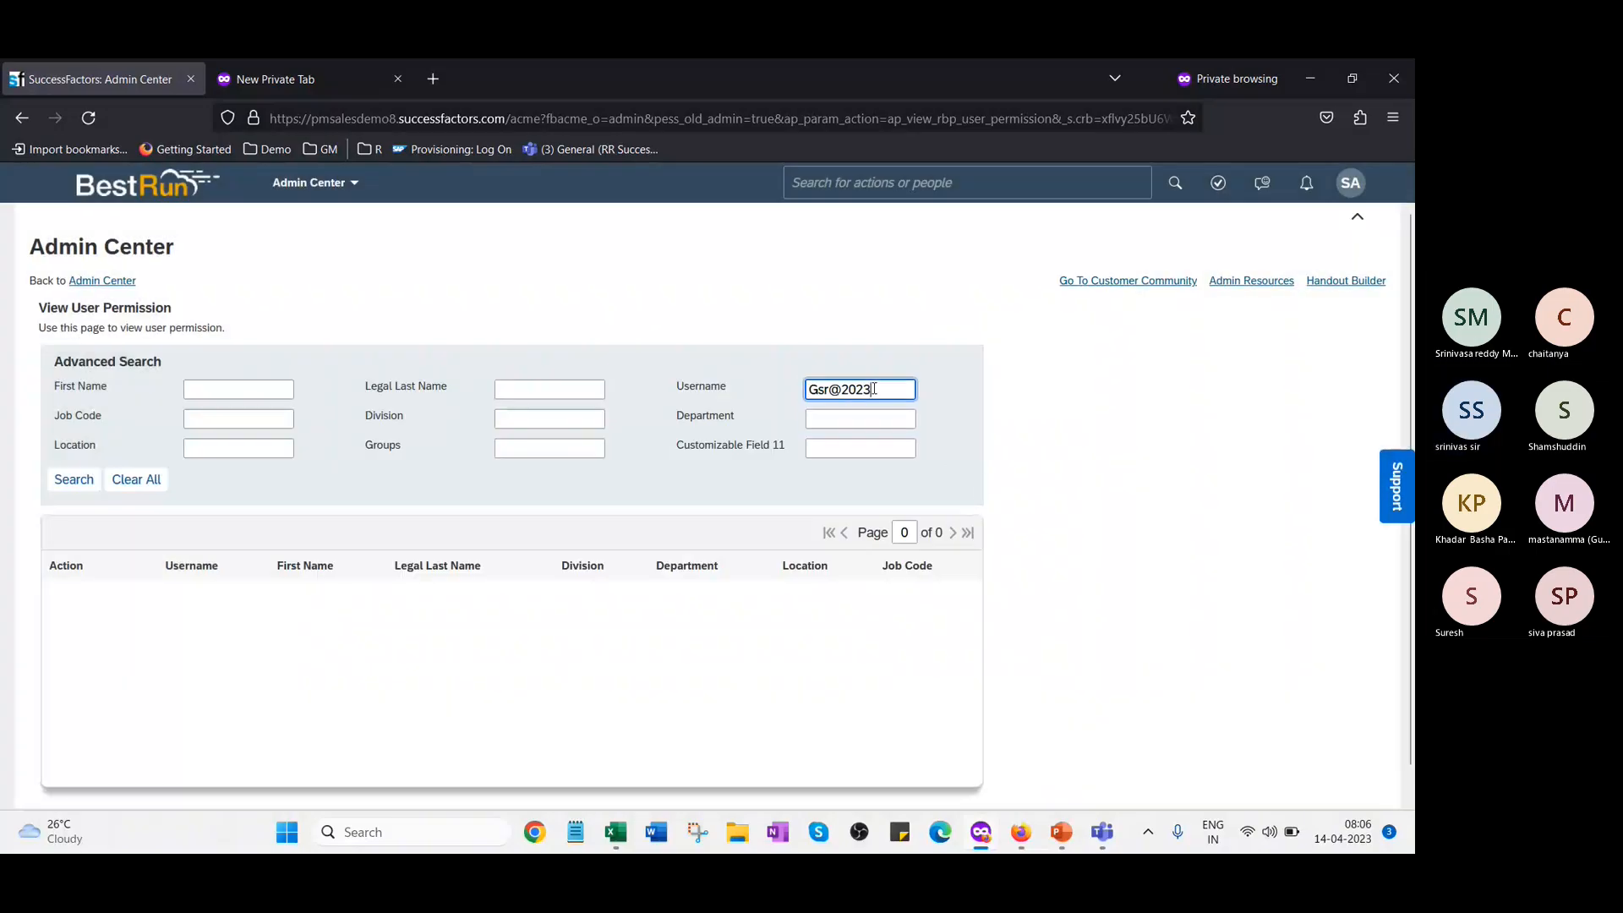
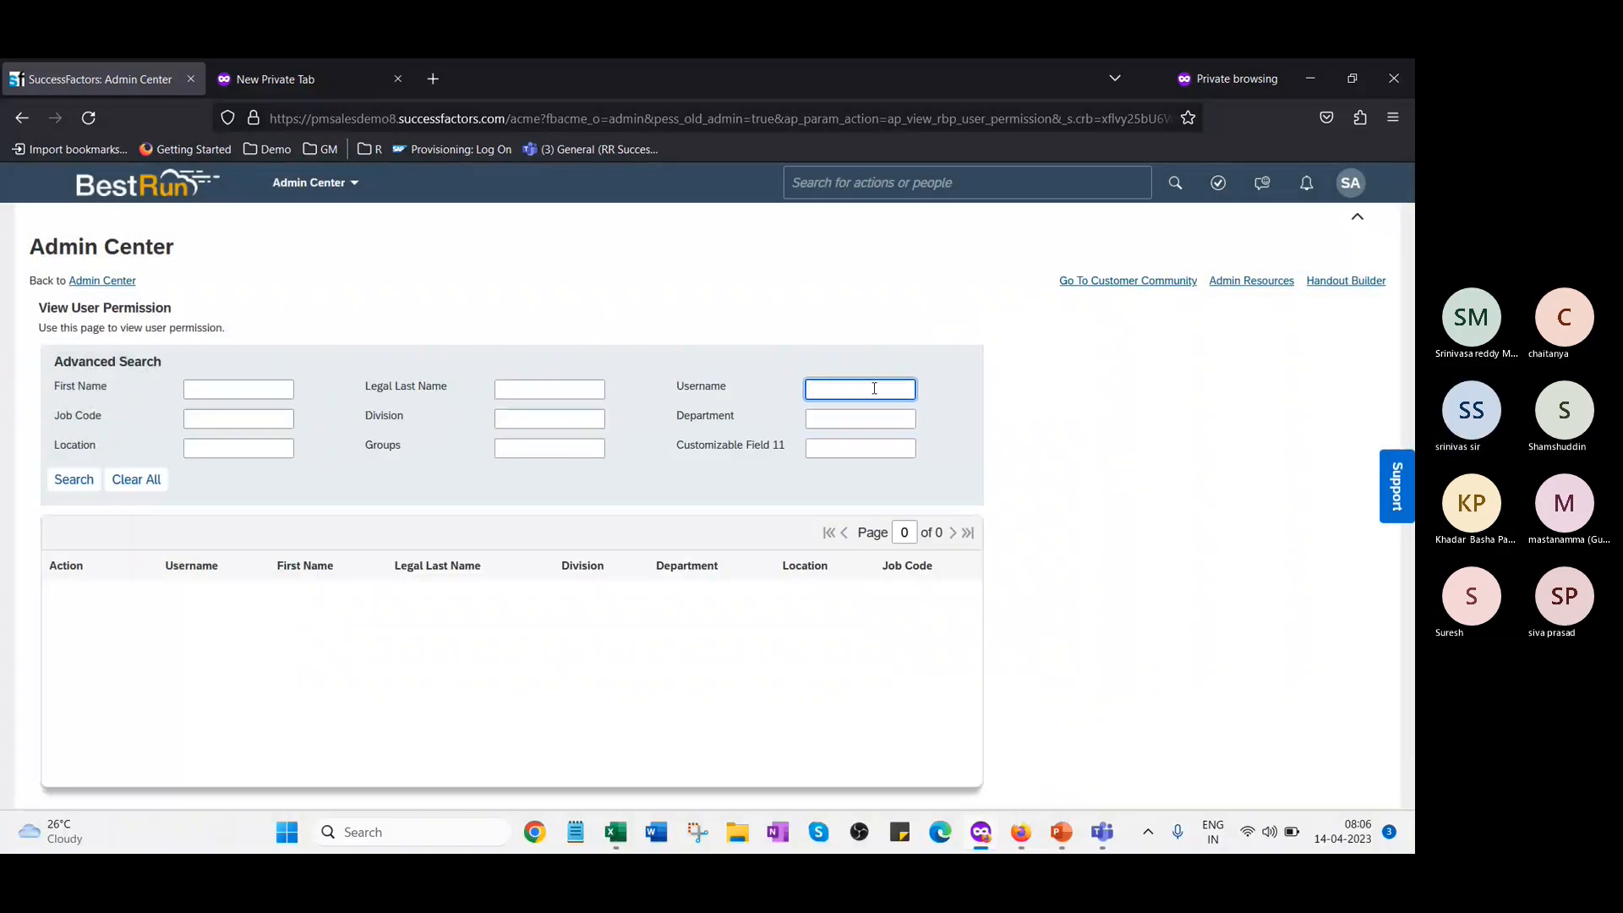
key("Return")
Open the admin's permission list full-screen and highlight the System Admin role
left_click(93, 609)
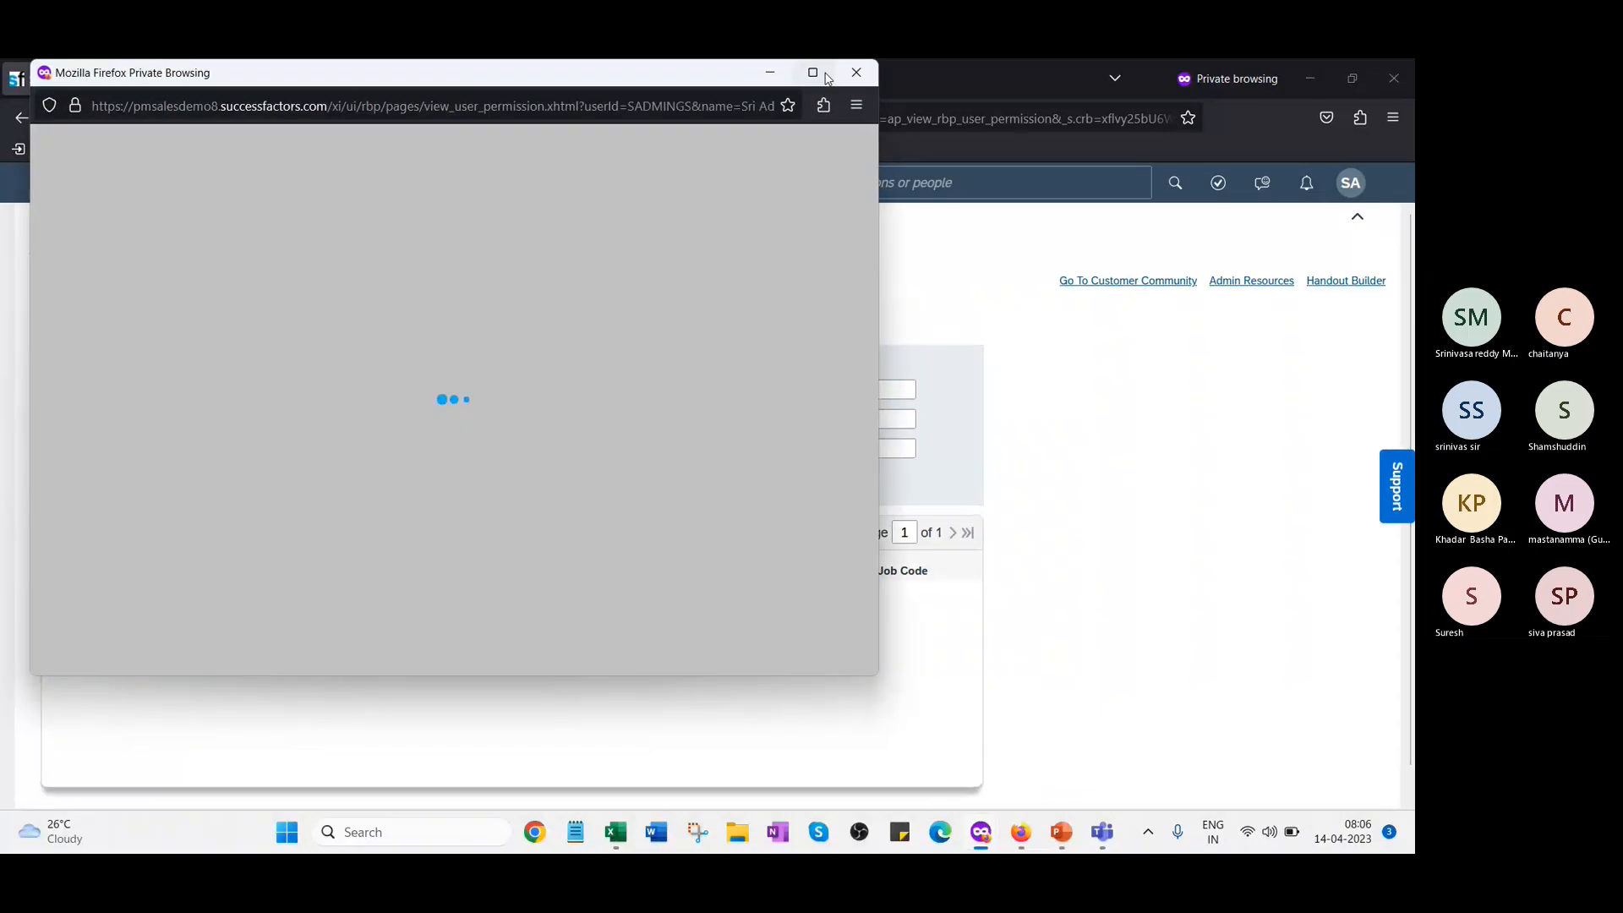
mouse_move(815, 73)
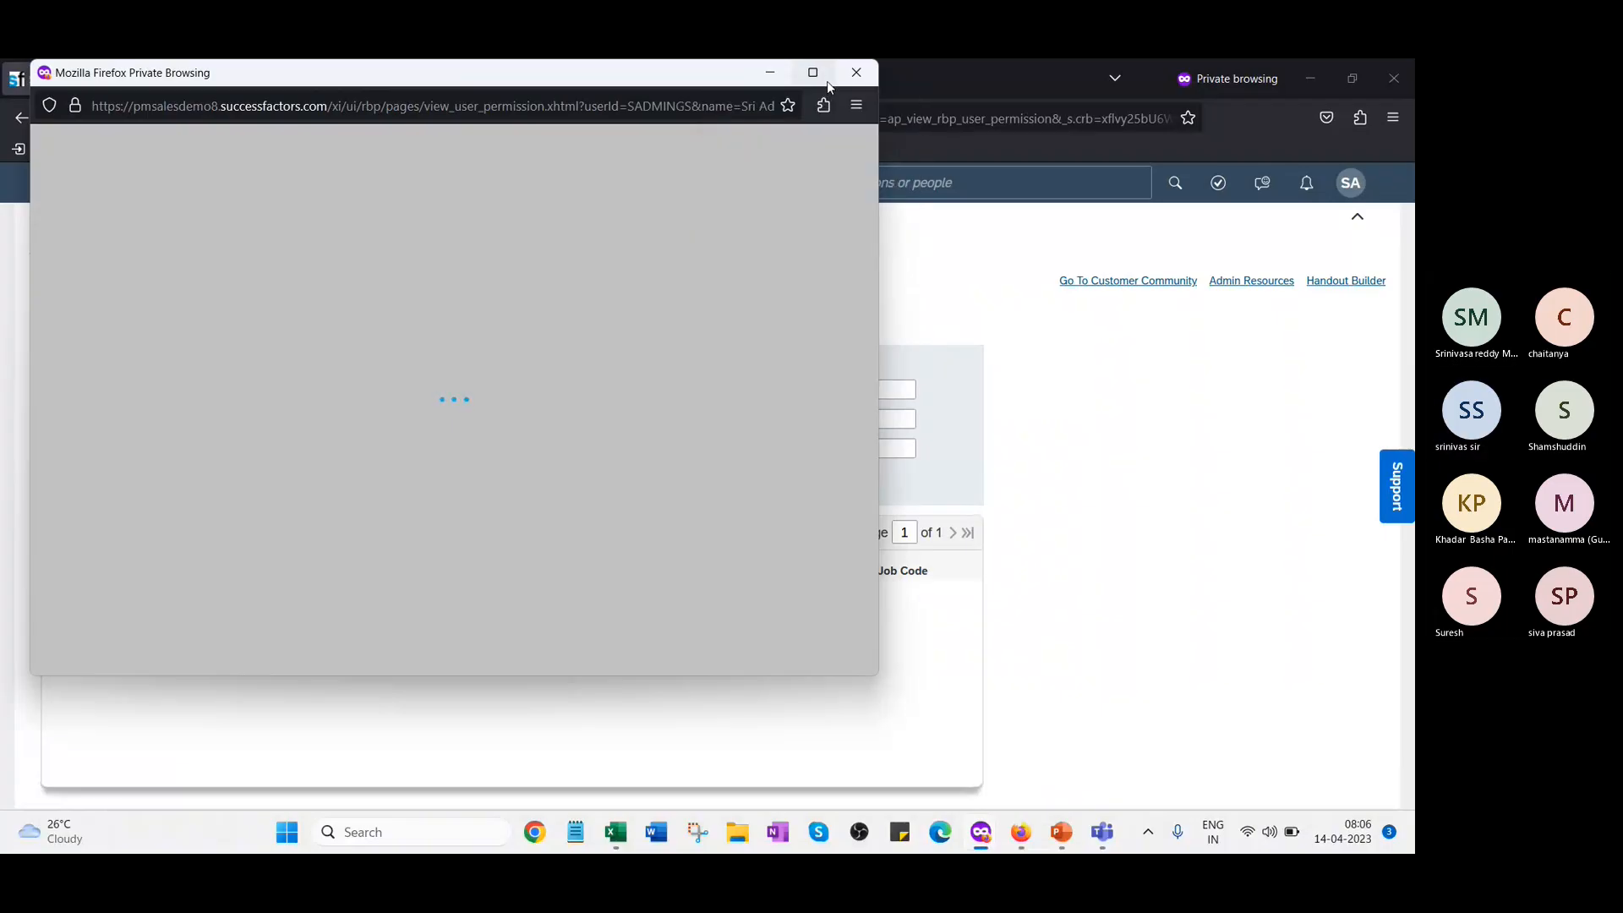
left_click(813, 72)
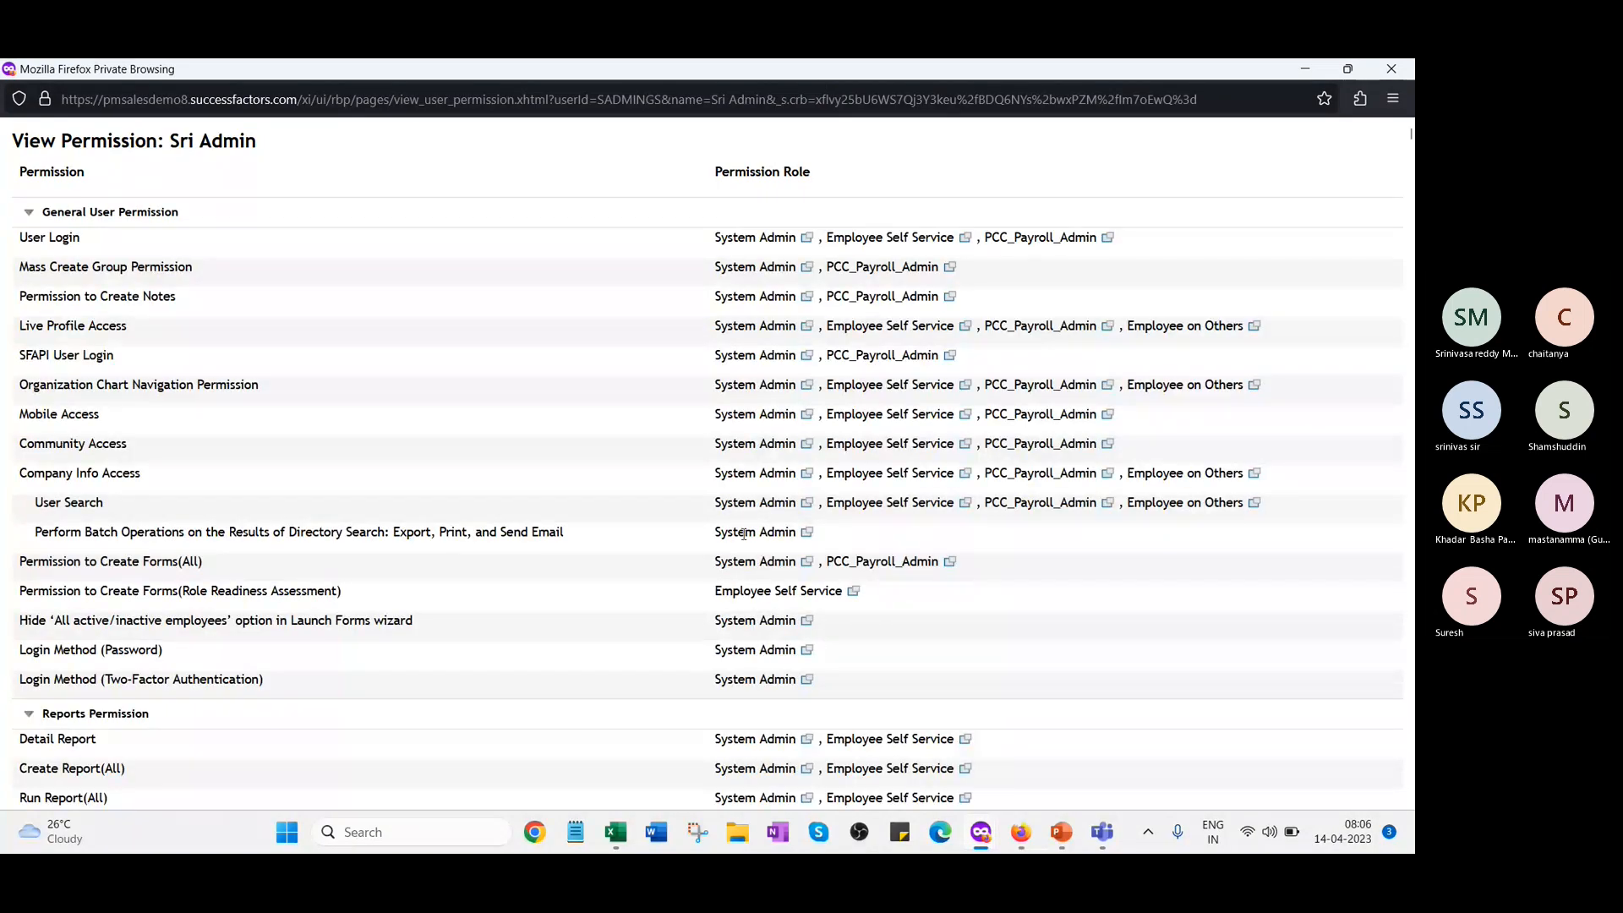
left_click_drag(717, 532, 798, 530)
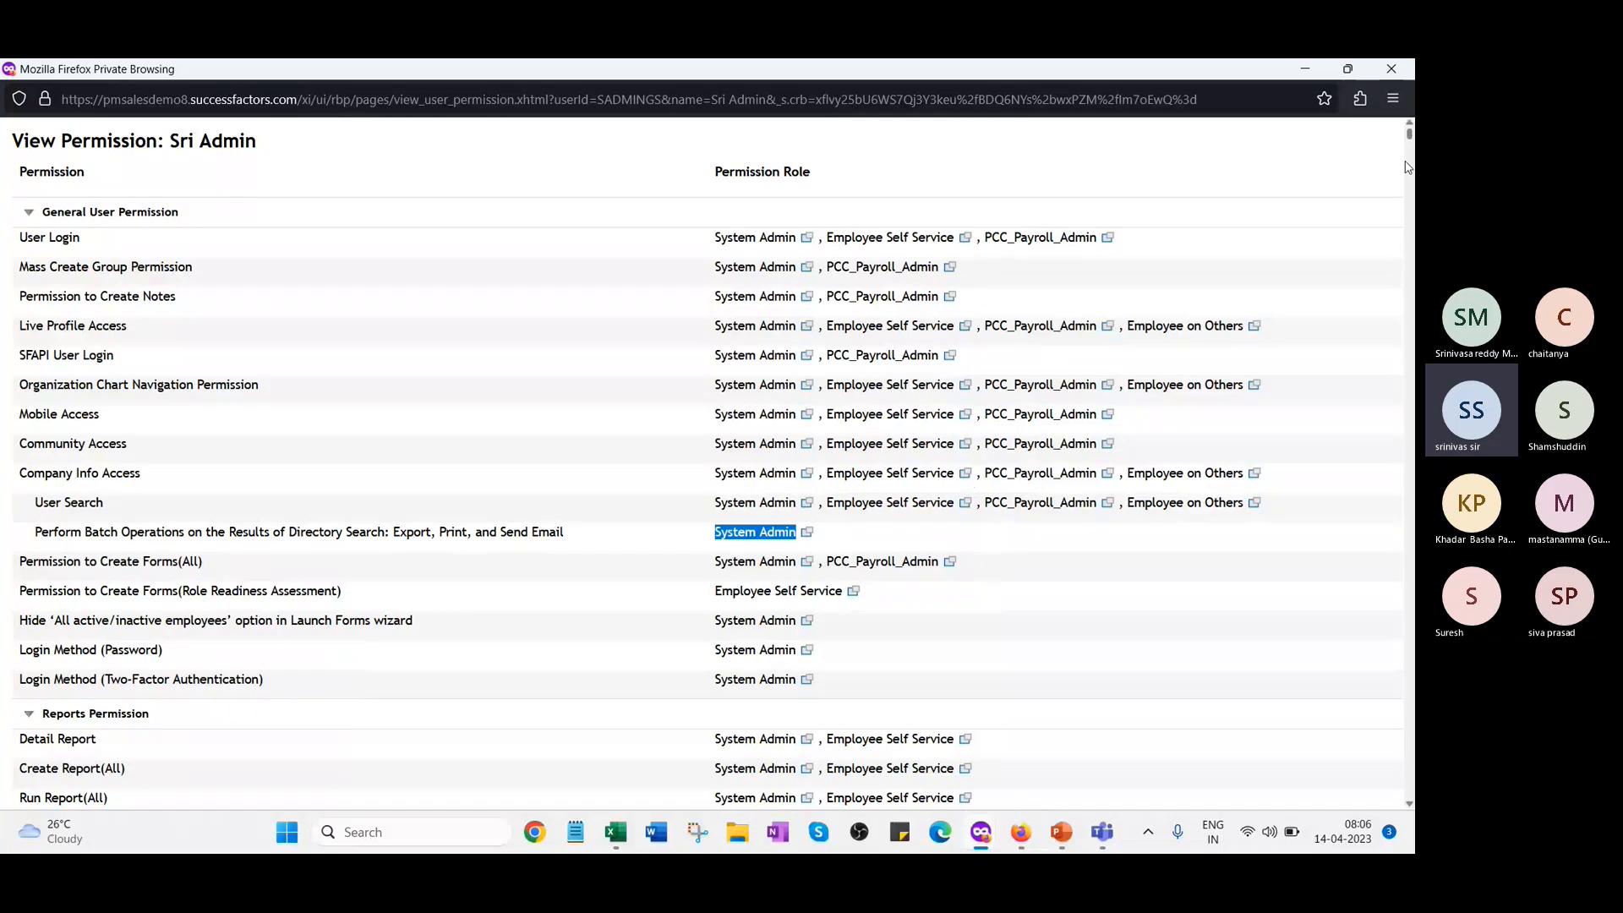
left_click_drag(1409, 133, 1411, 471)
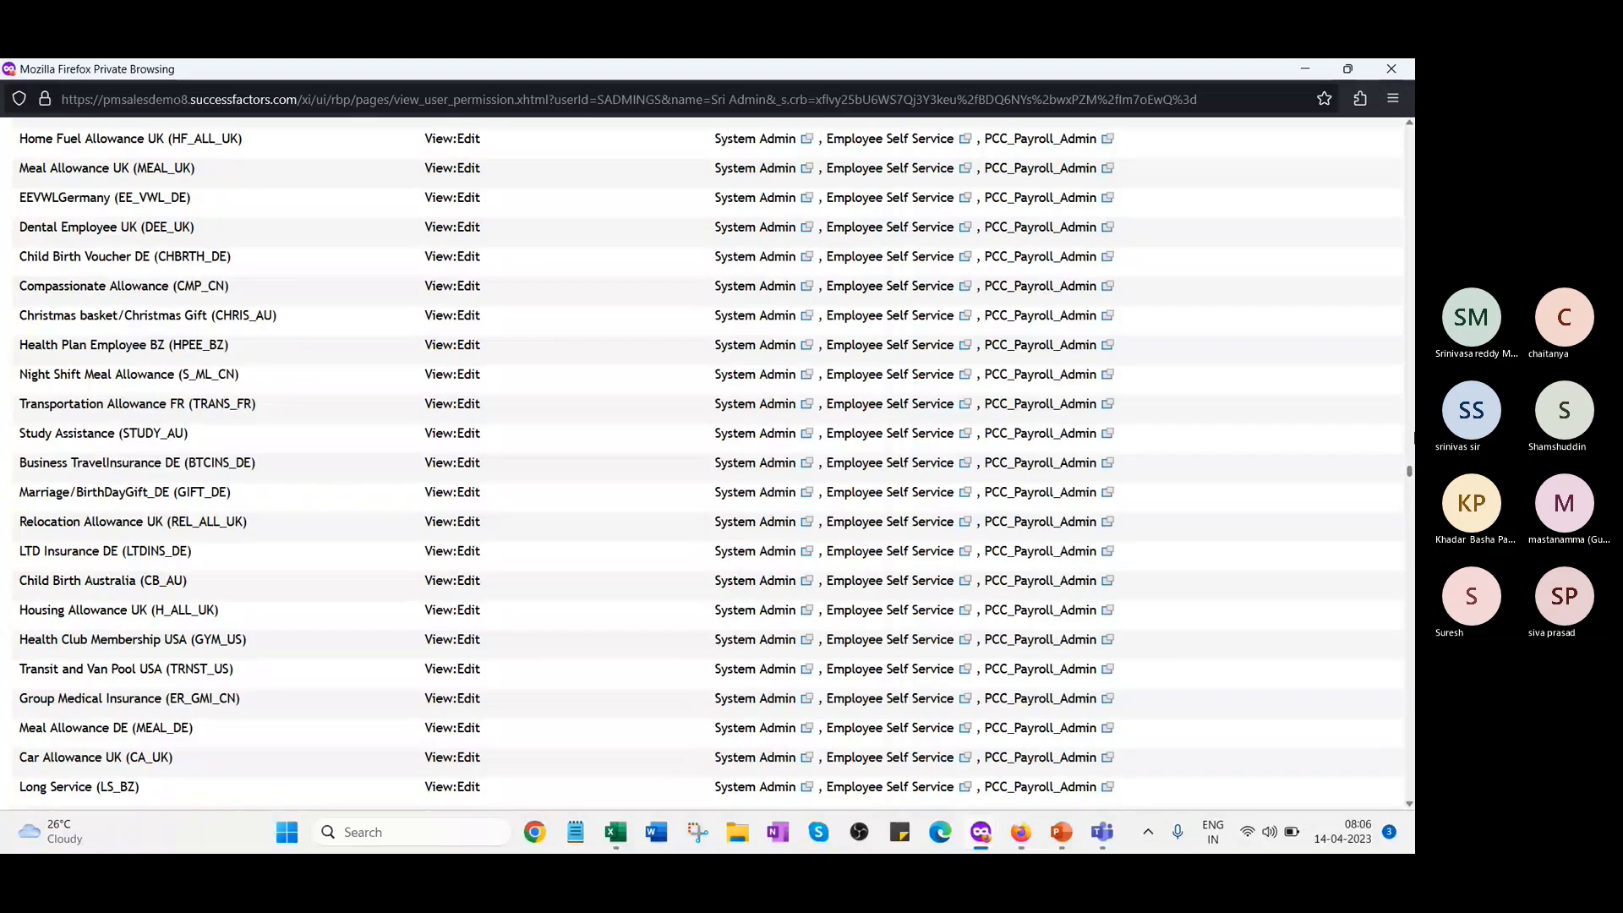
Find 'document gener' in the list to confirm Manage Document Generation rights, then close it
key("ctrl+f")
type("docume")
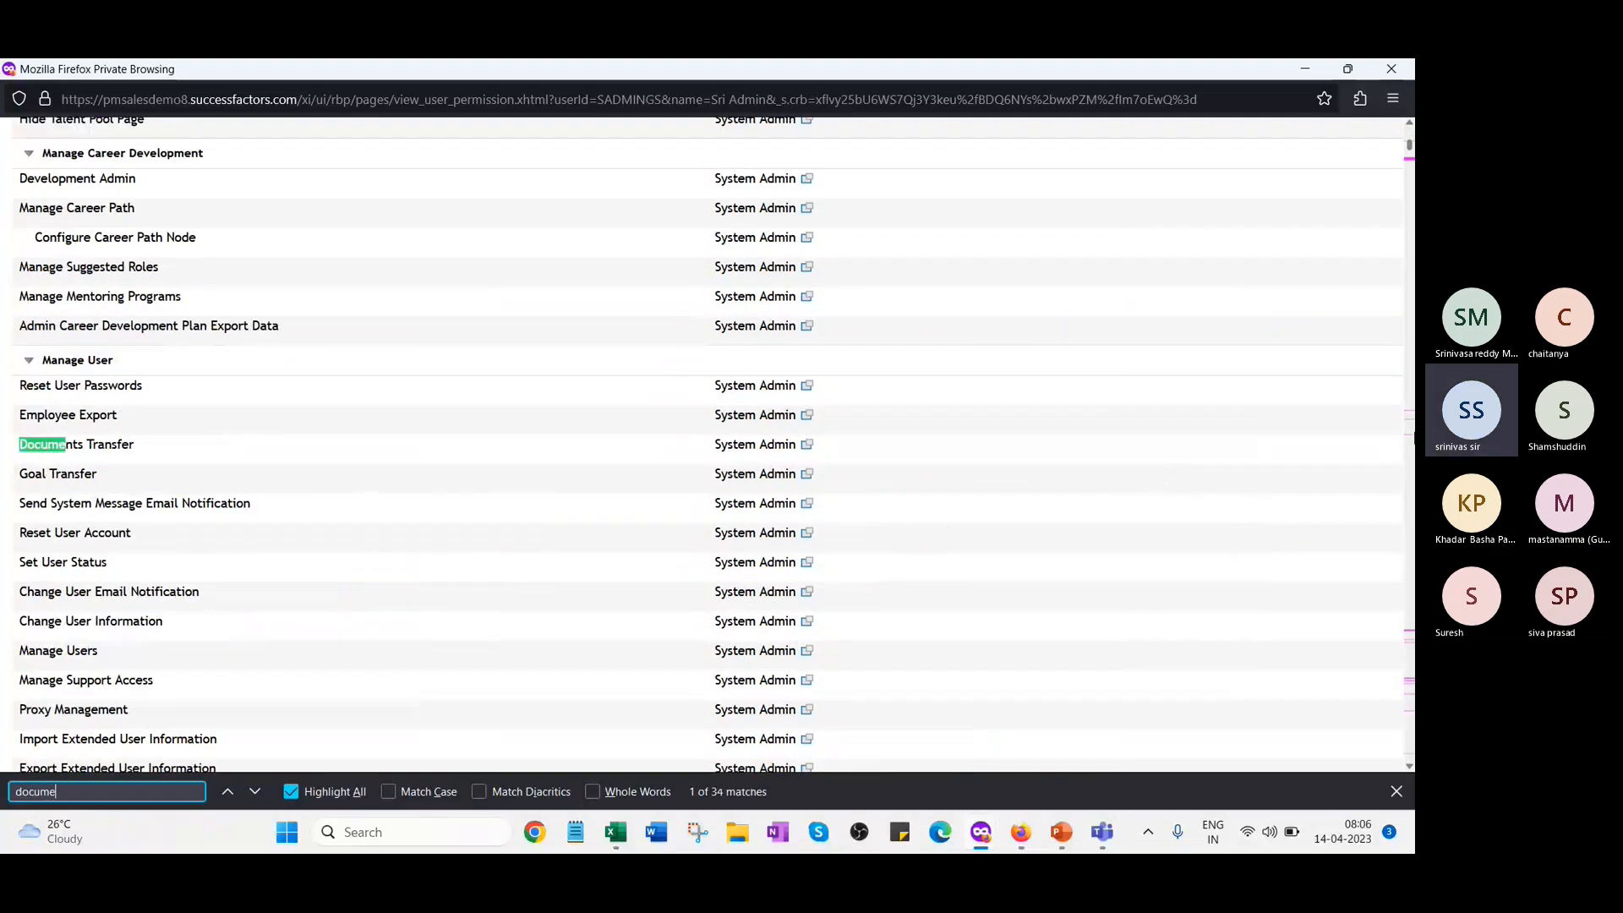
type("nt gener")
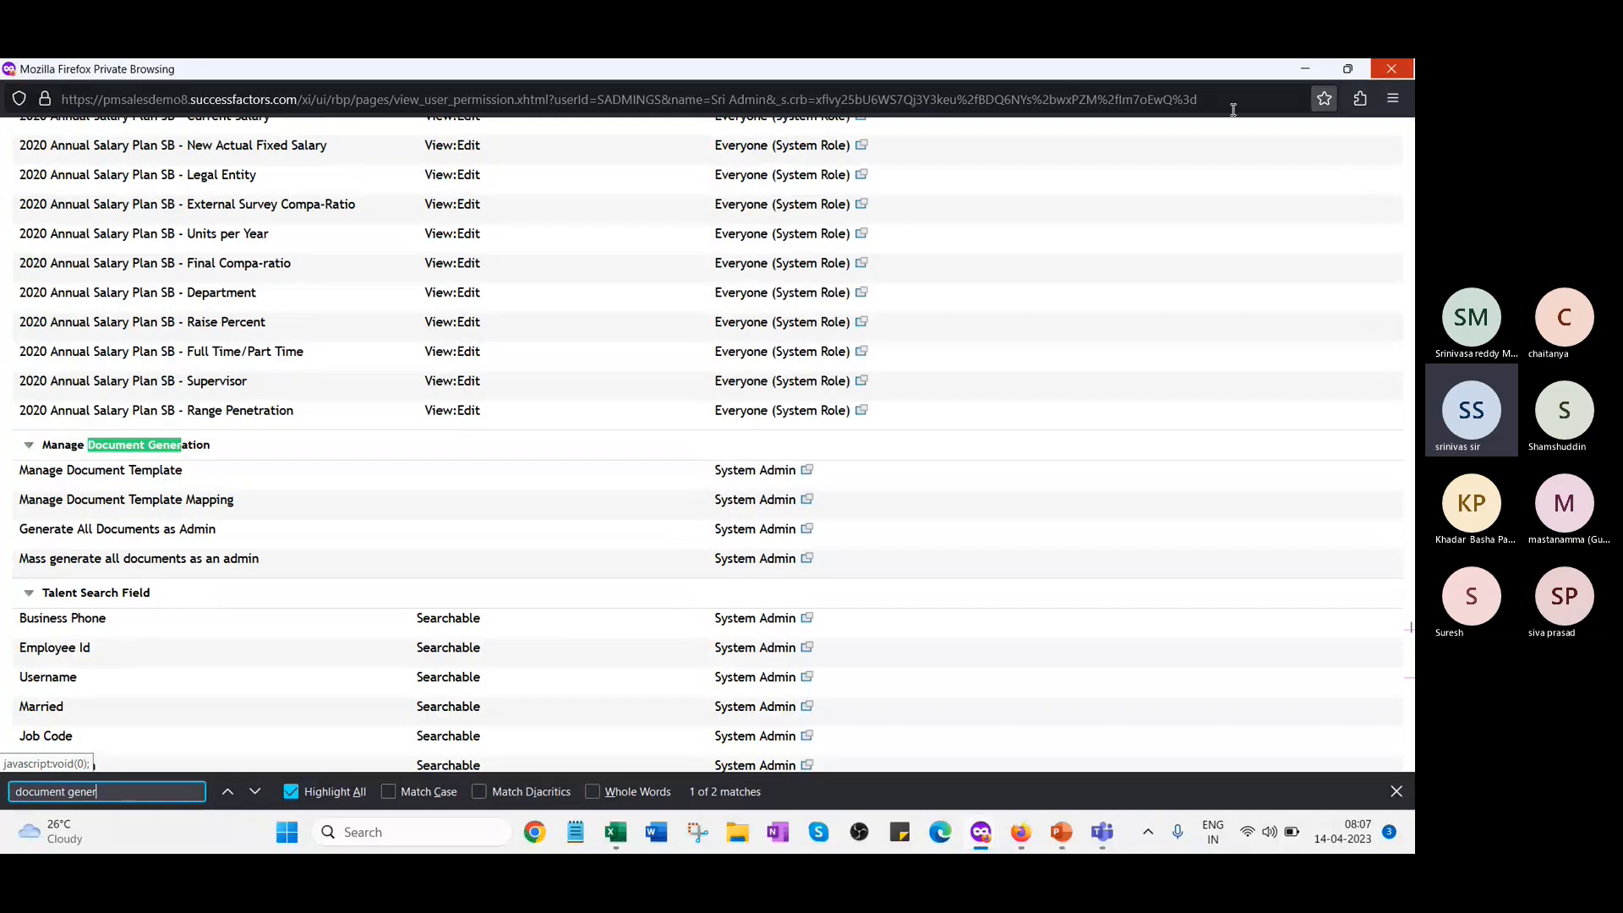
left_click(1392, 71)
left_click(898, 177)
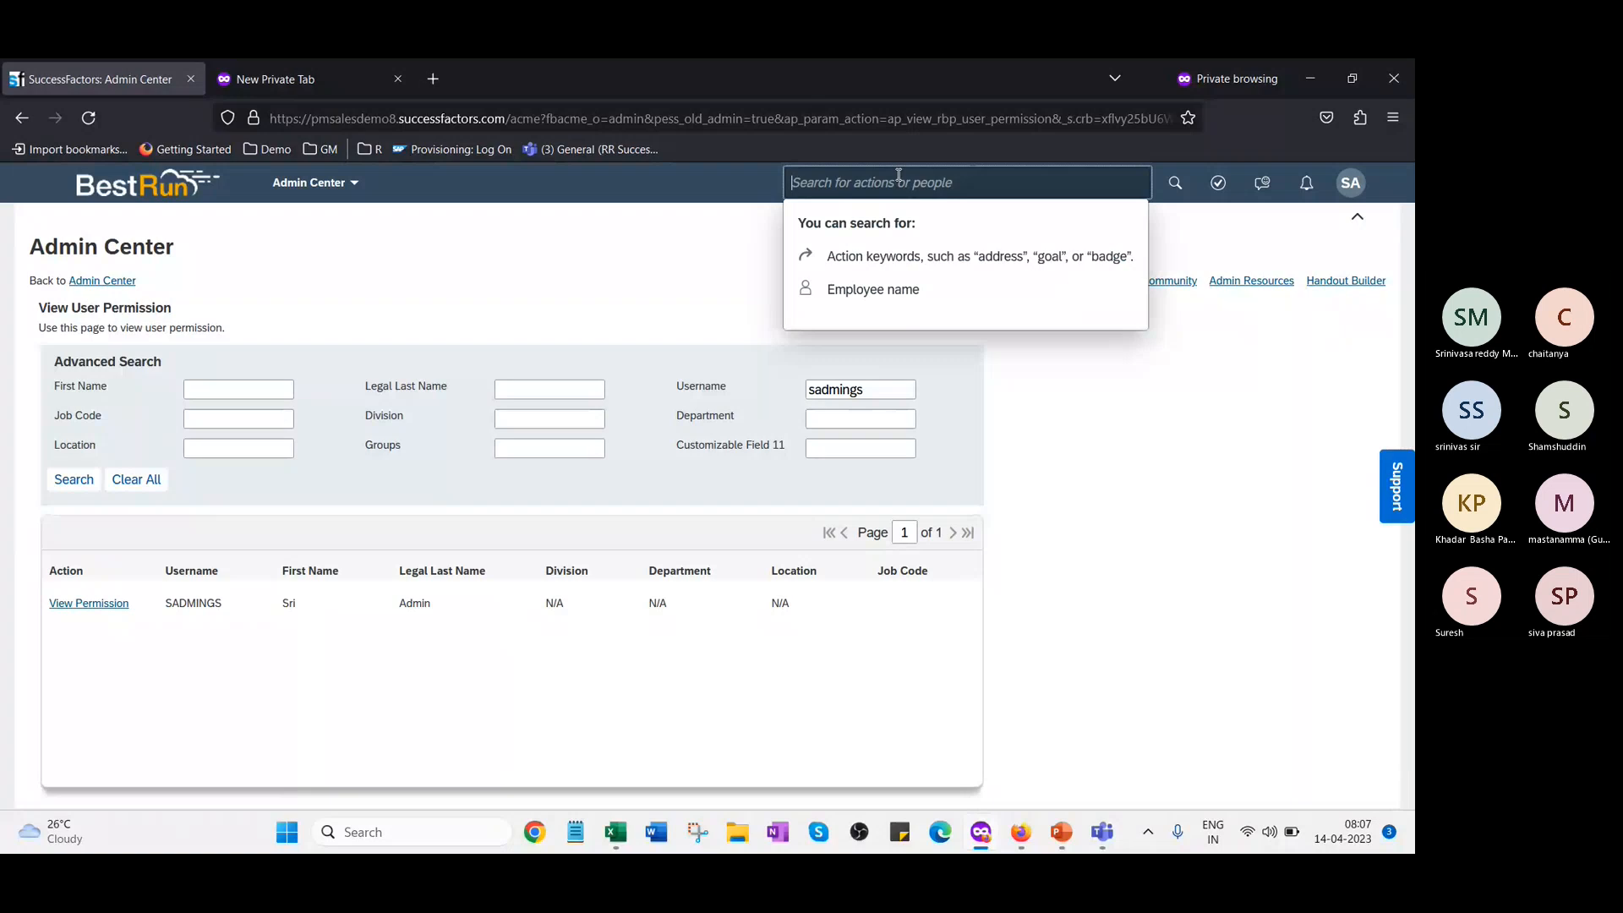
Open the employee's profile, view the Generate Document template list, then cancel
type("smith")
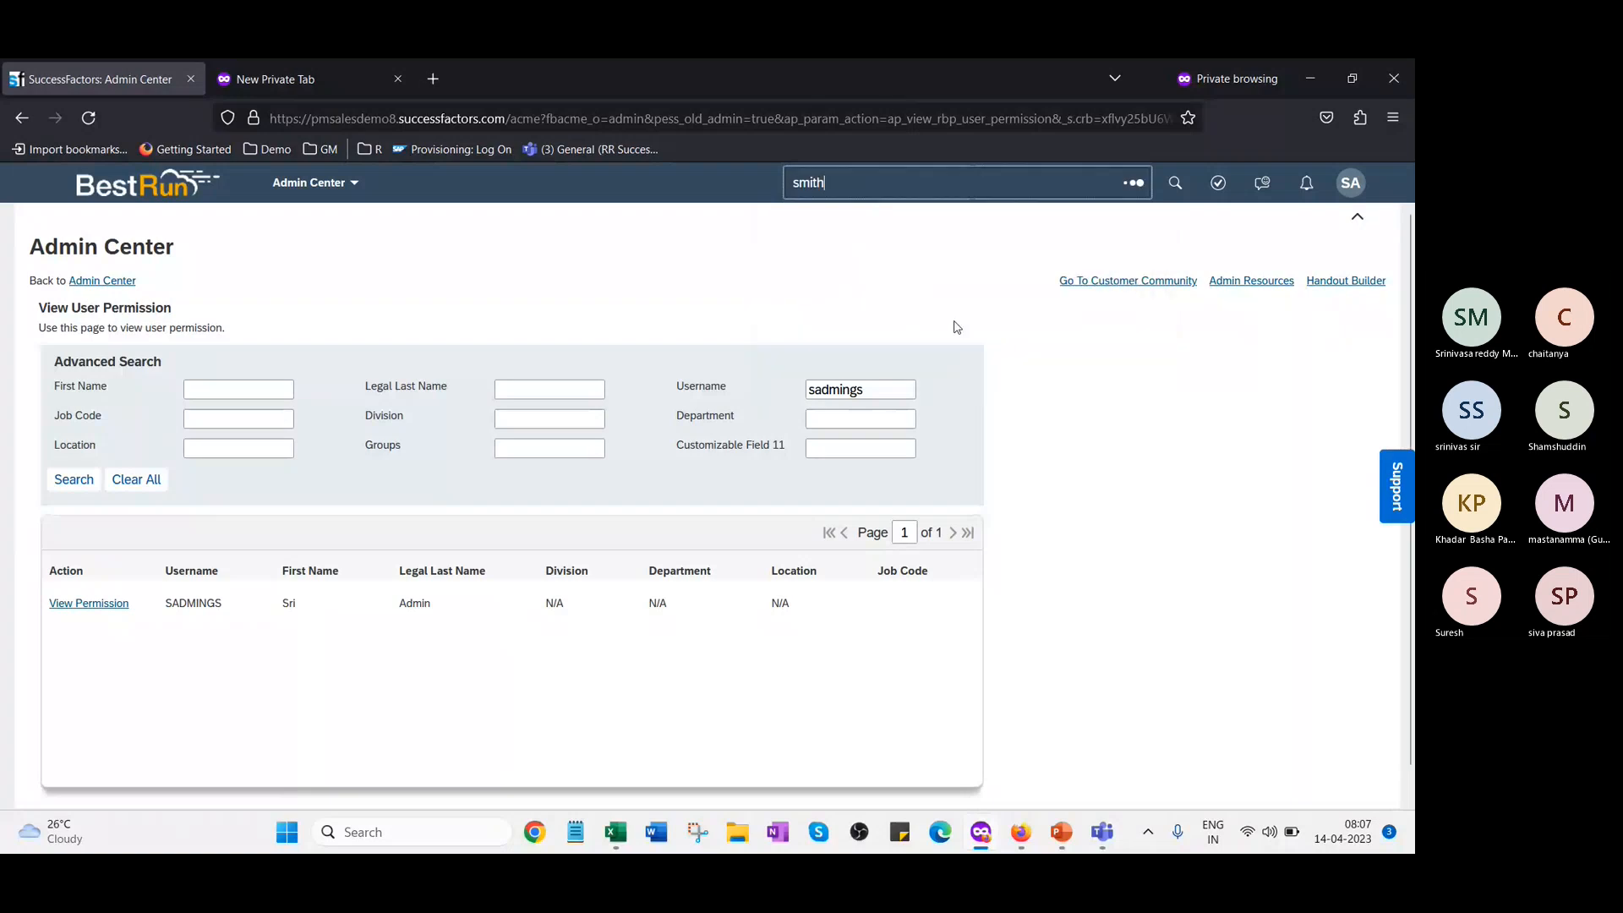
left_click(937, 384)
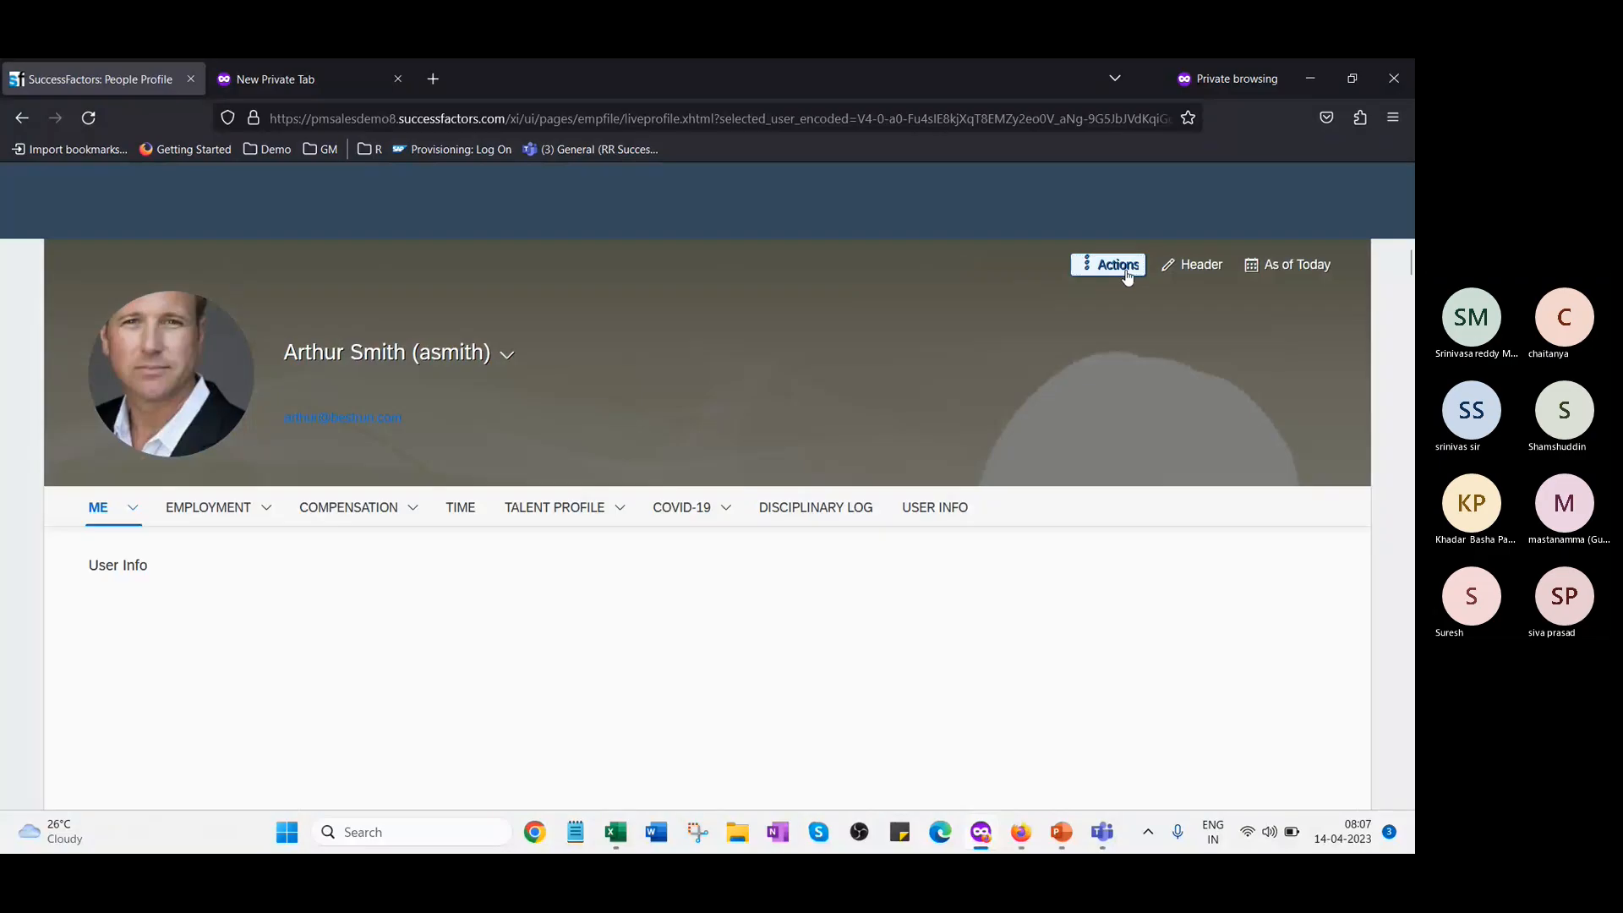
left_click(1127, 275)
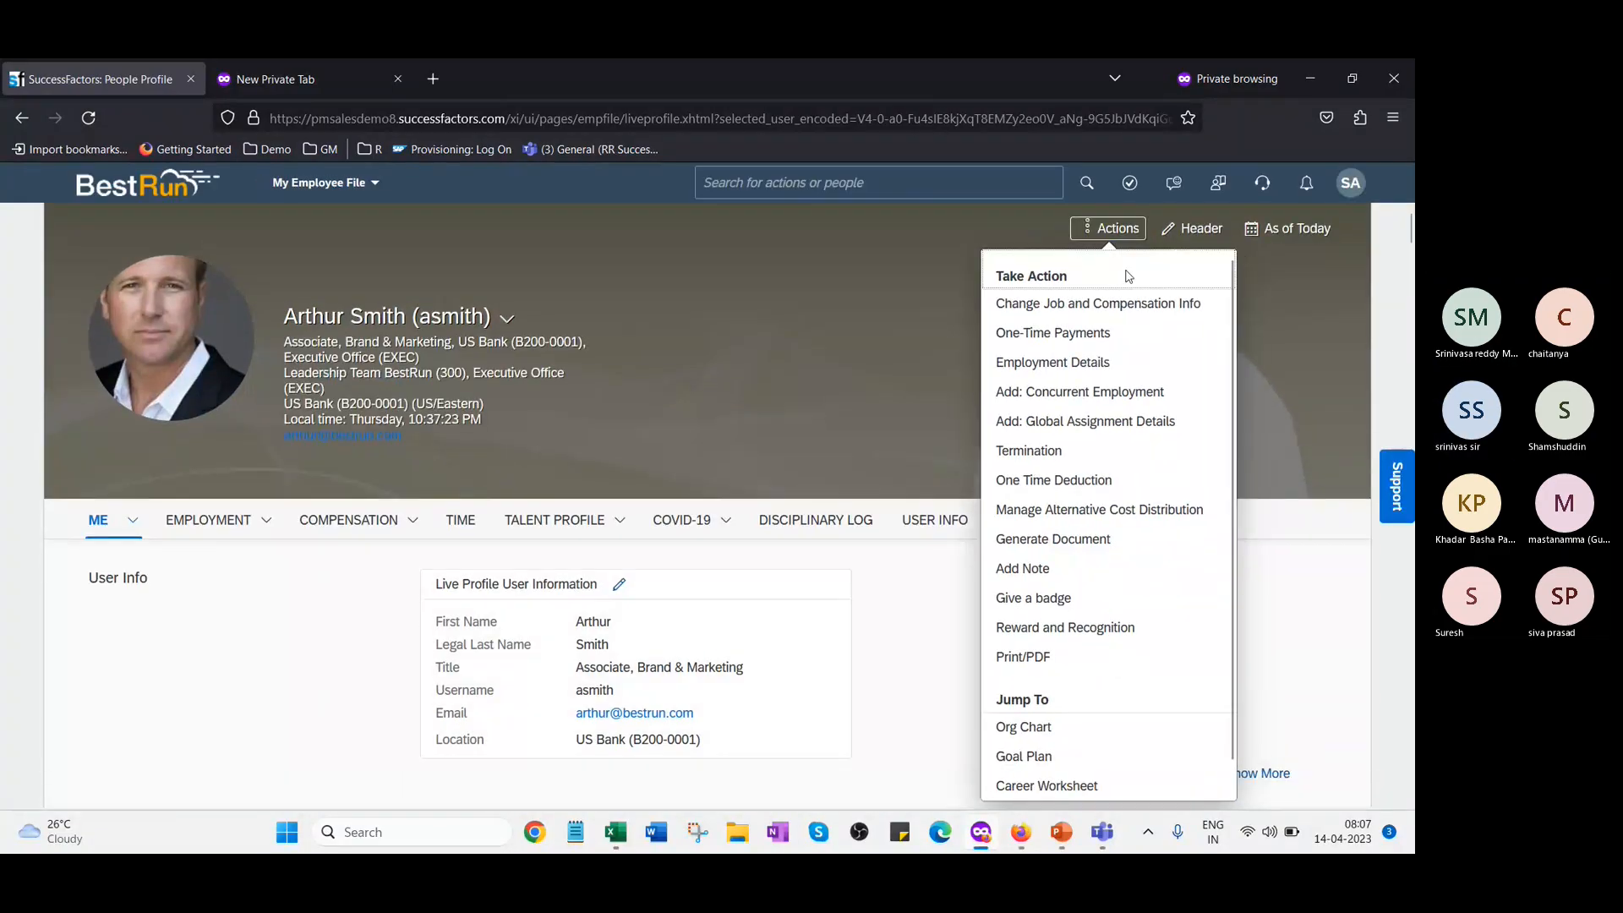
left_click(1050, 548)
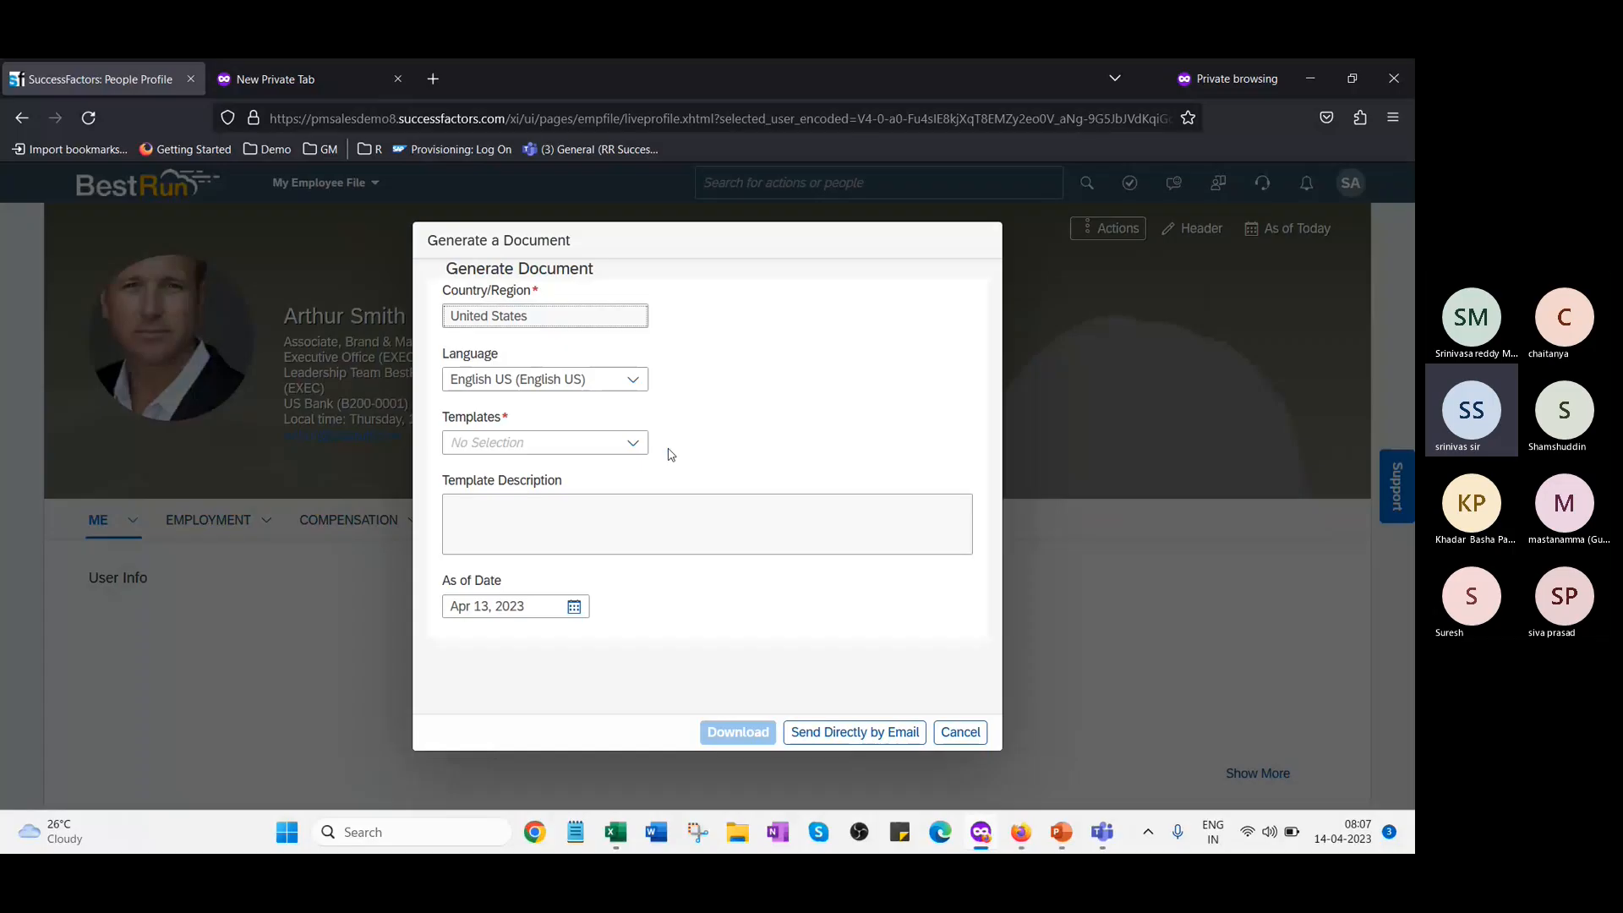
left_click(648, 450)
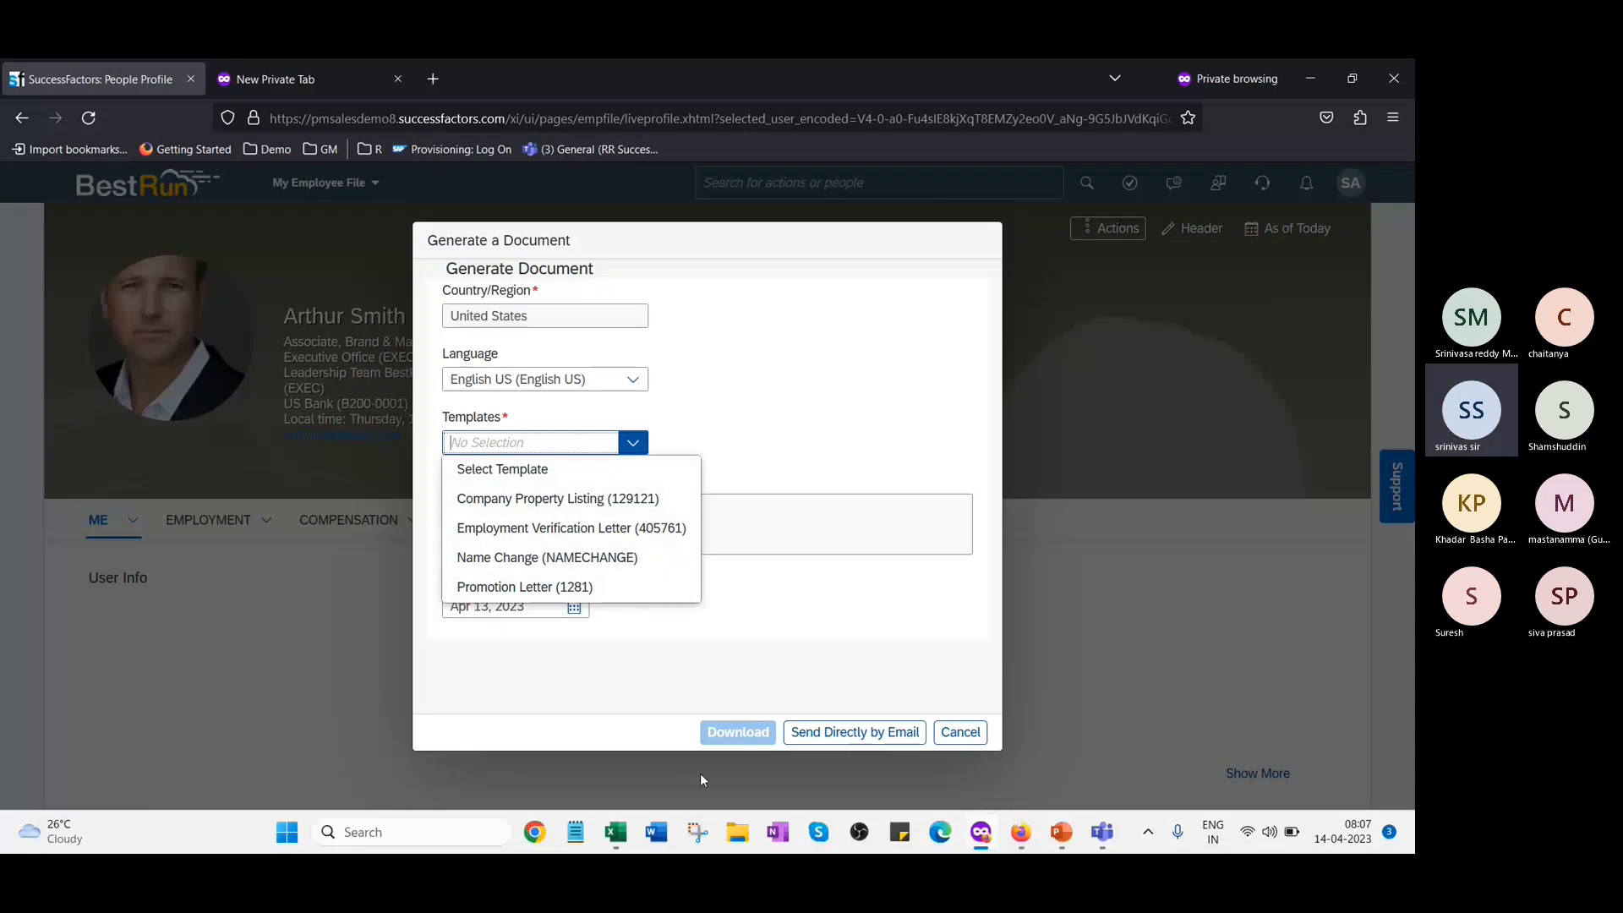
left_click(960, 731)
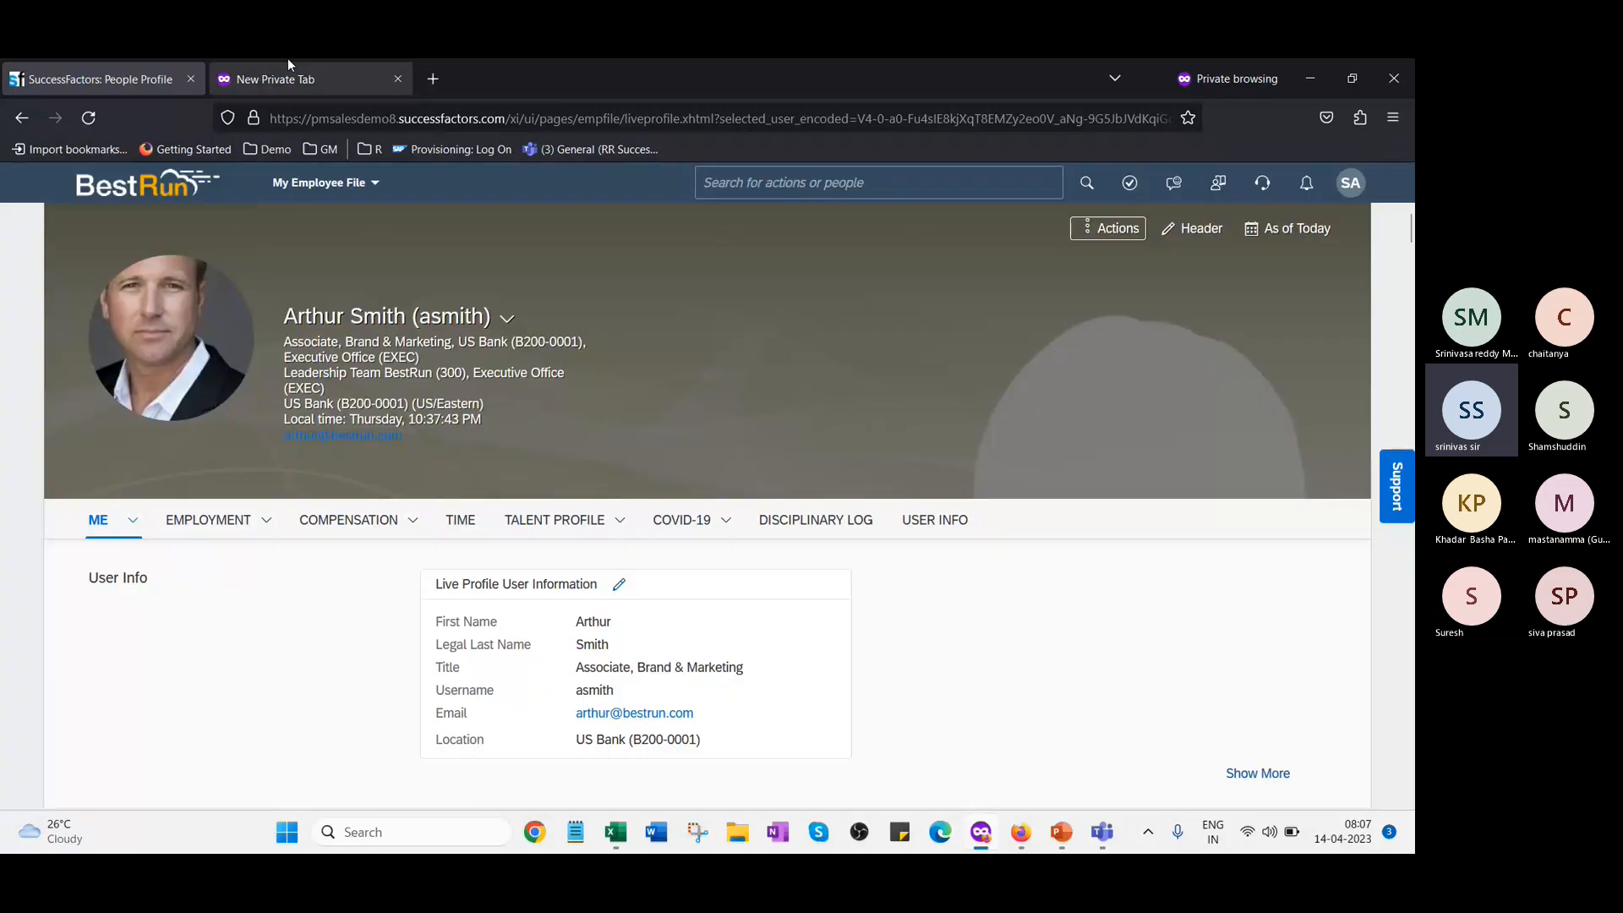
Return from the private tab to the profile tab and open its tab menu
left_click(287, 64)
left_click(162, 64)
right_click(162, 64)
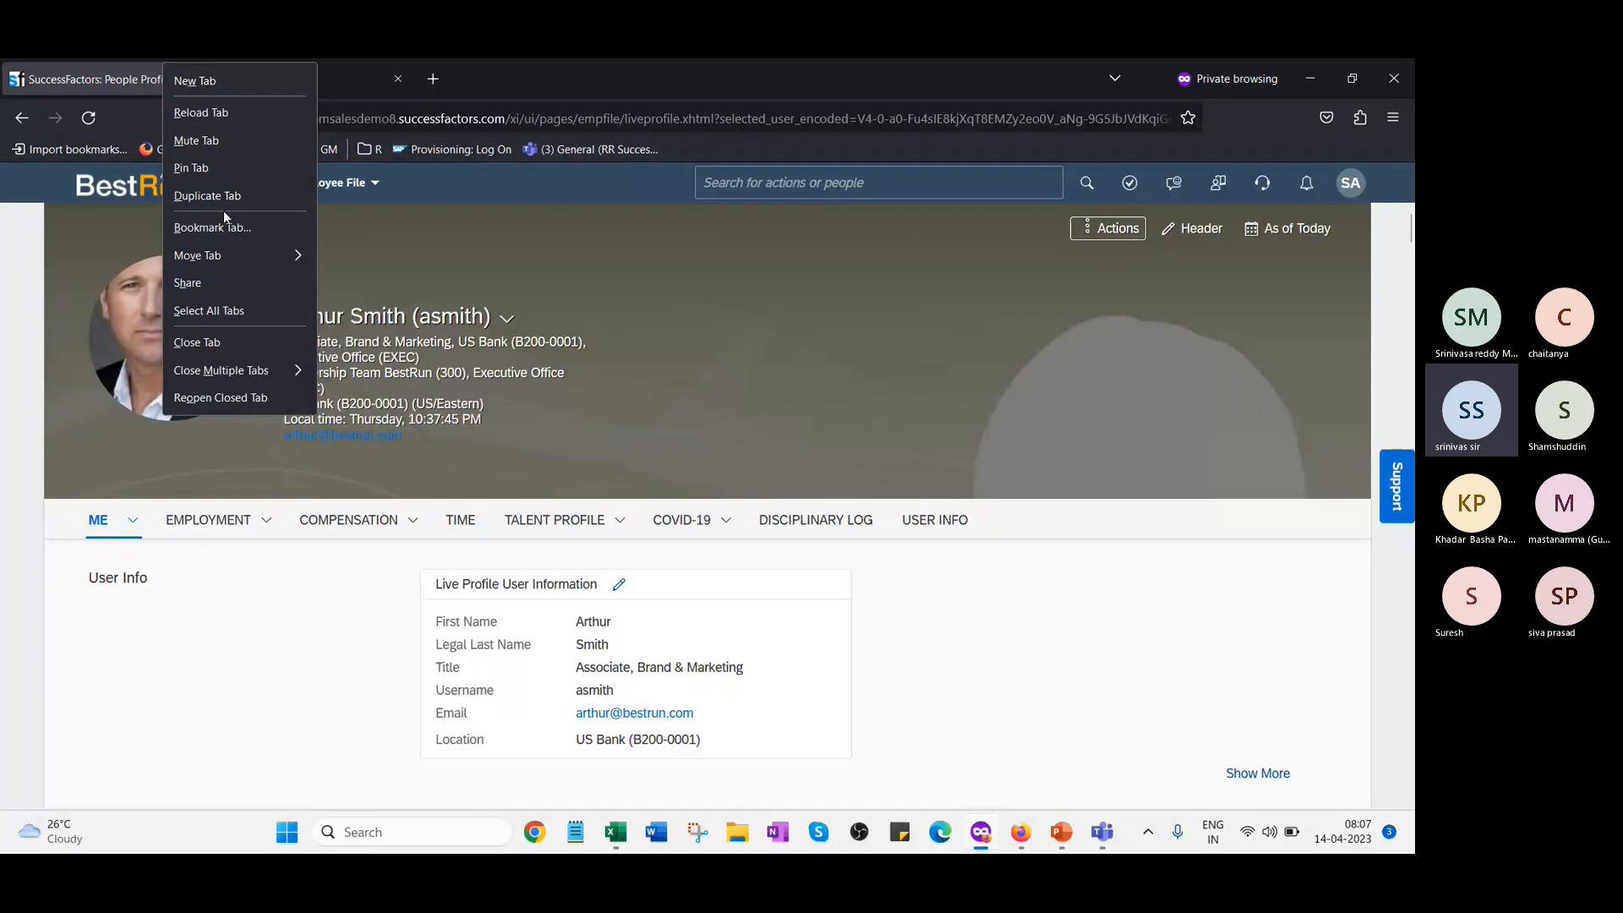
Duplicate the profile tab twice and close the empty private tab
left_click(245, 197)
left_click(605, 79)
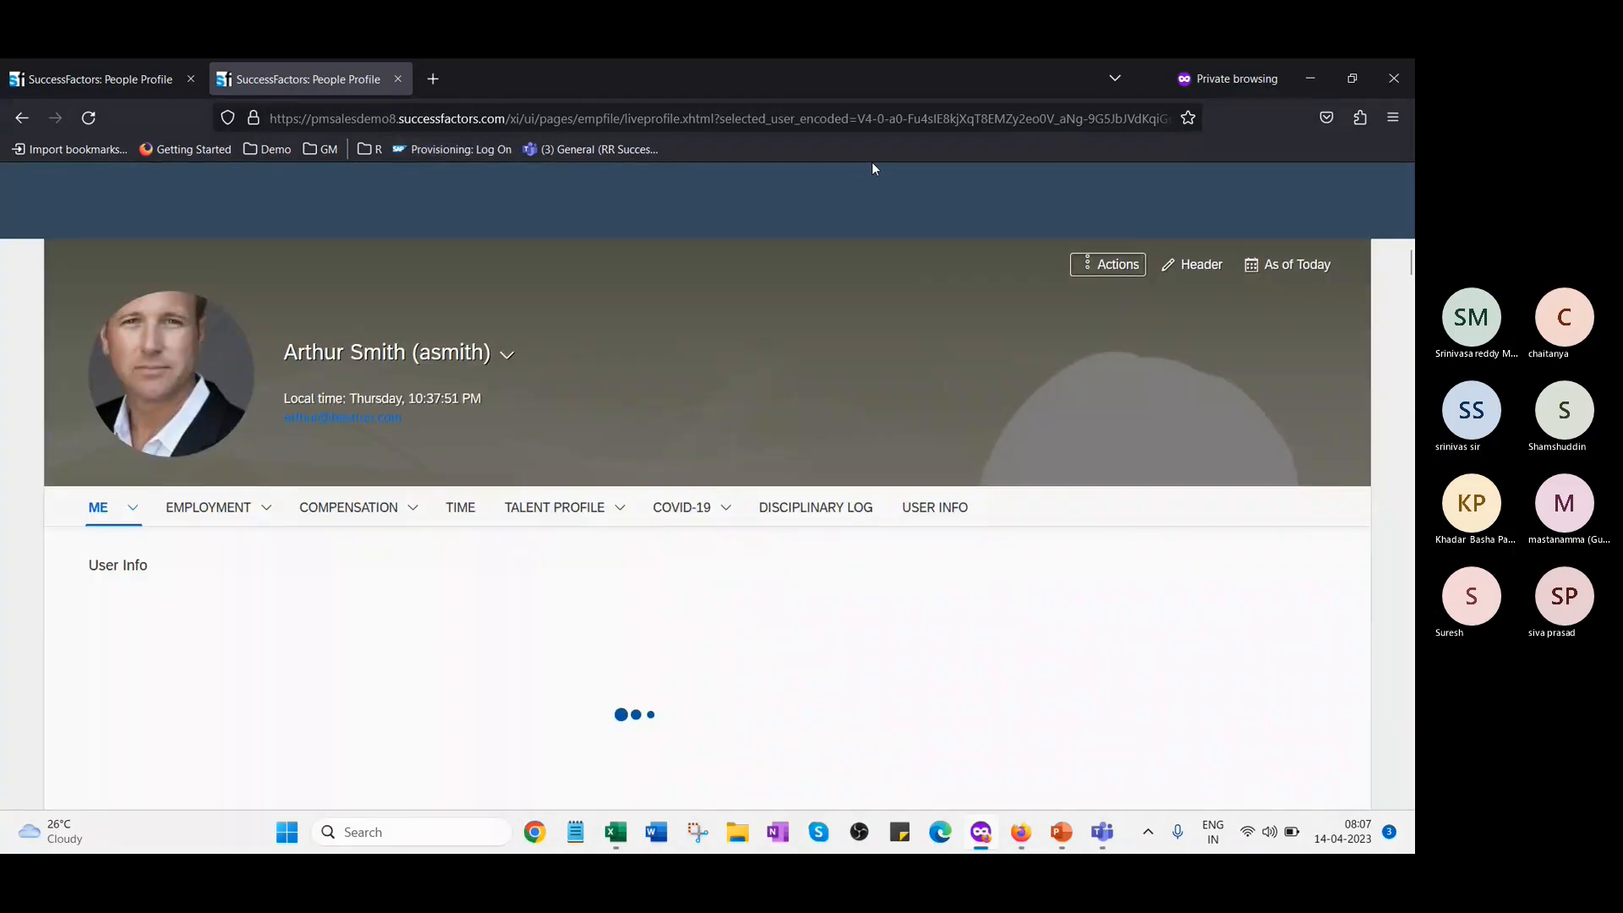
right_click(322, 82)
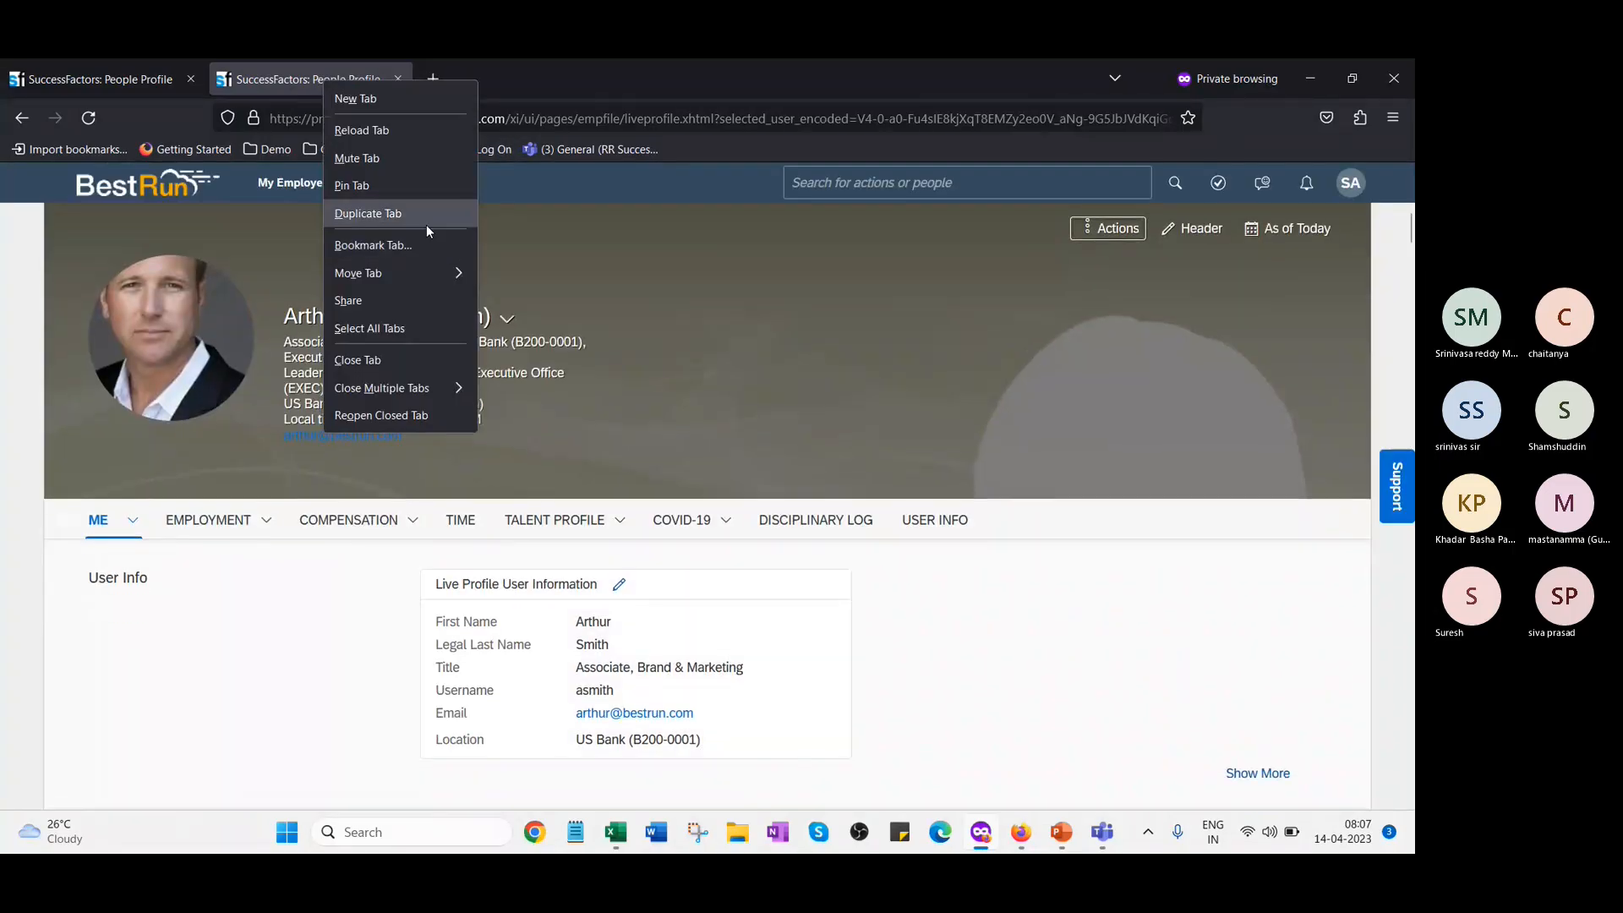
left_click(426, 221)
left_click(308, 83)
Search 'document ge' and open the Manage Document Template page
left_click(807, 186)
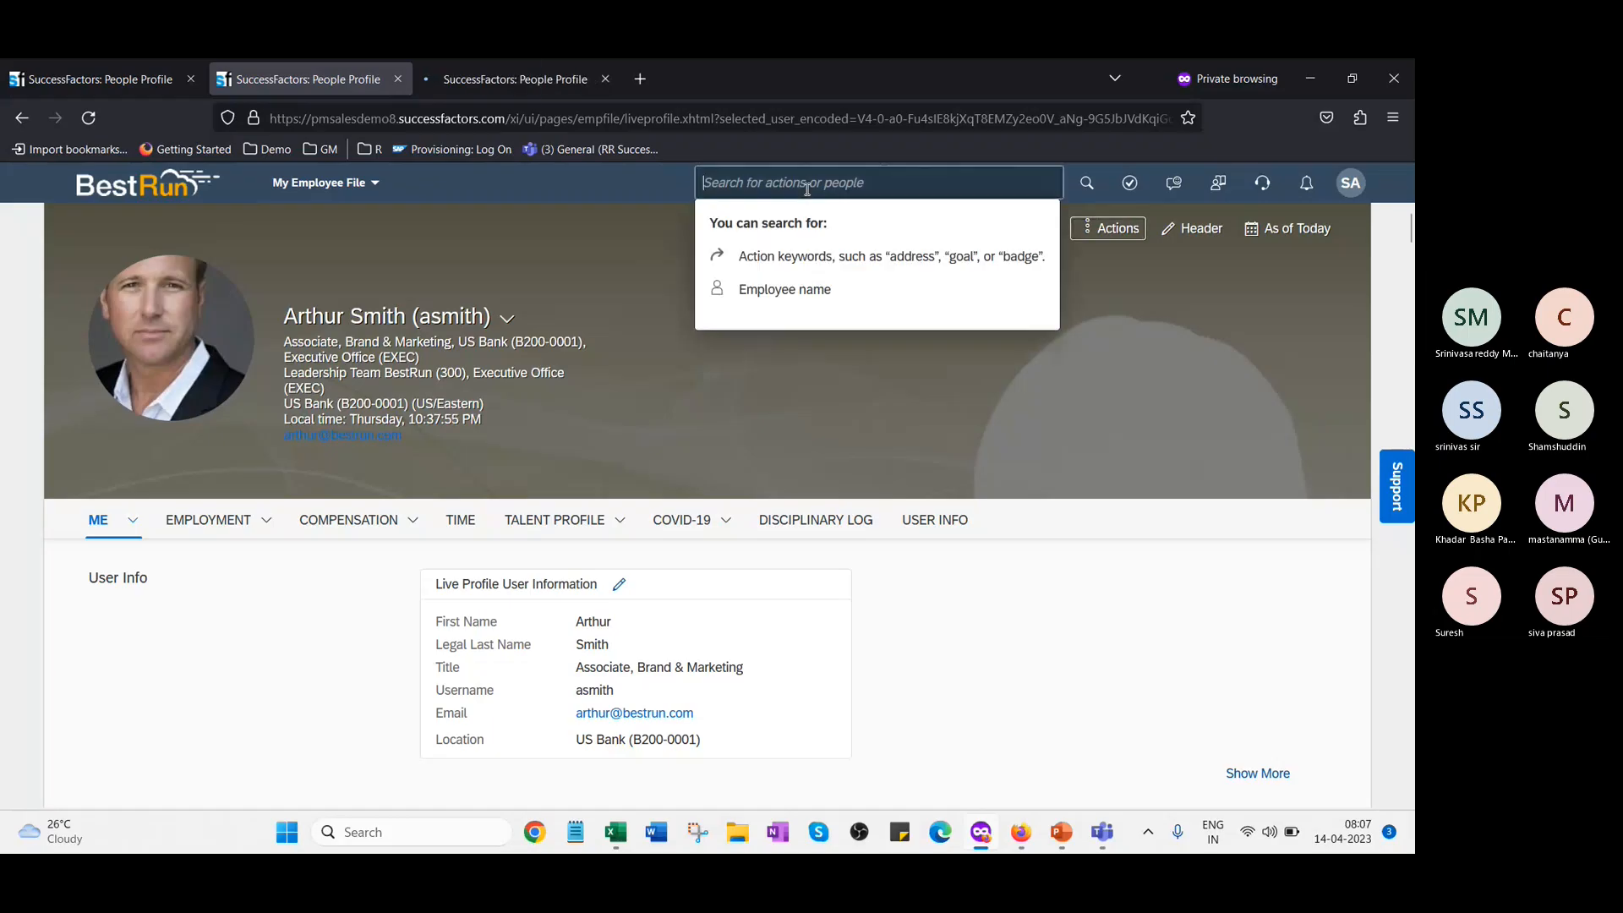
type("fv")
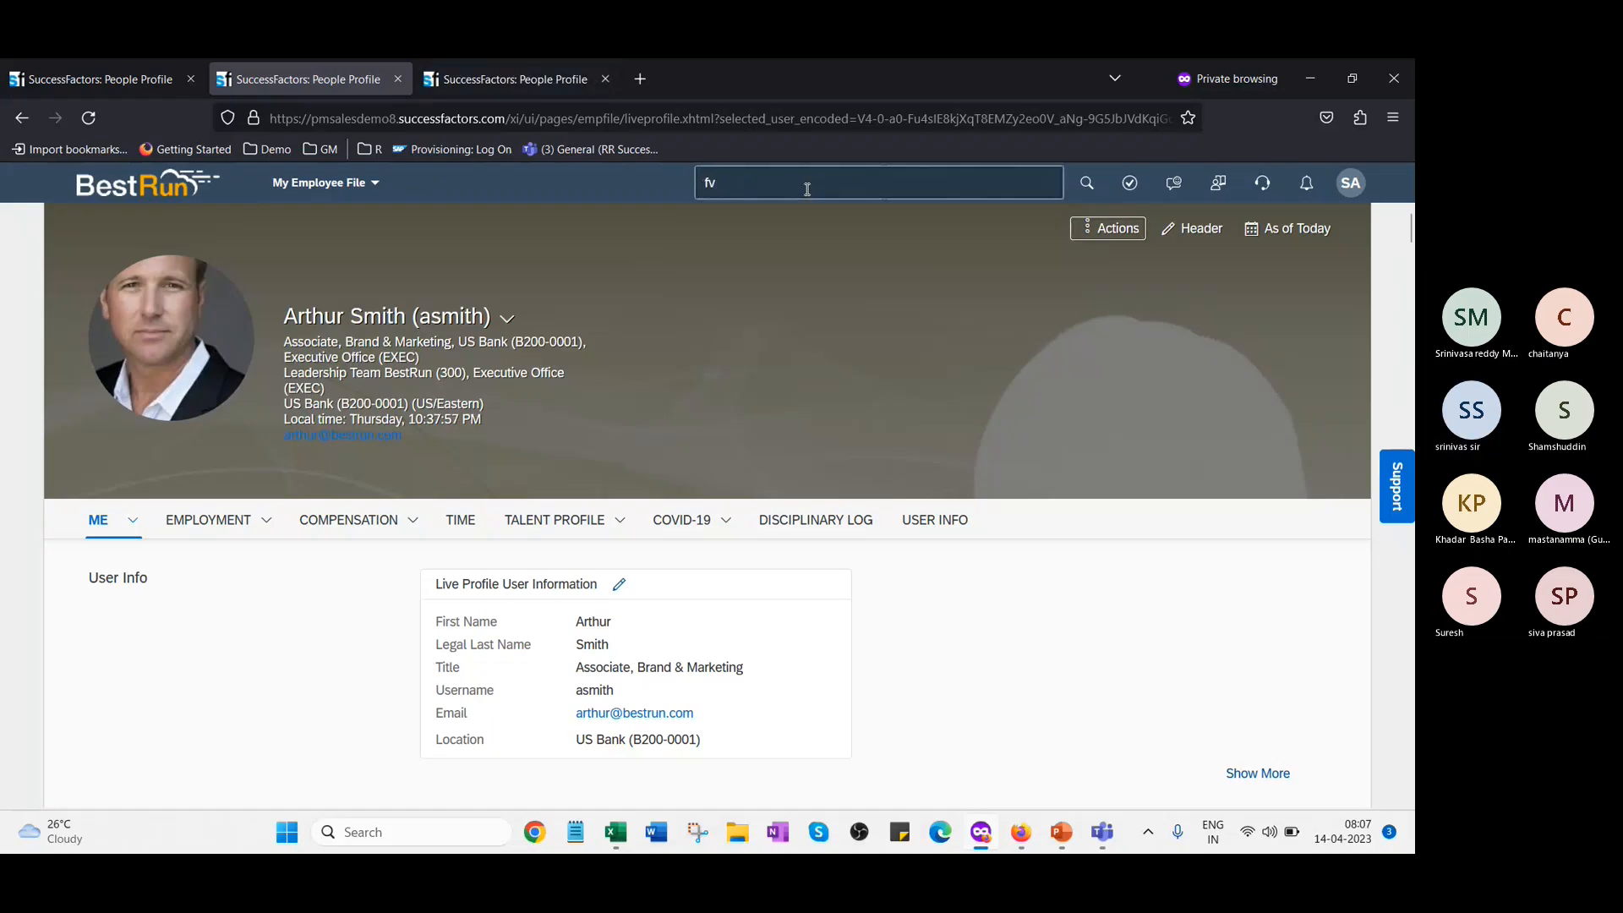
key("BackSpace")
key("BackSpace")
type("document ge")
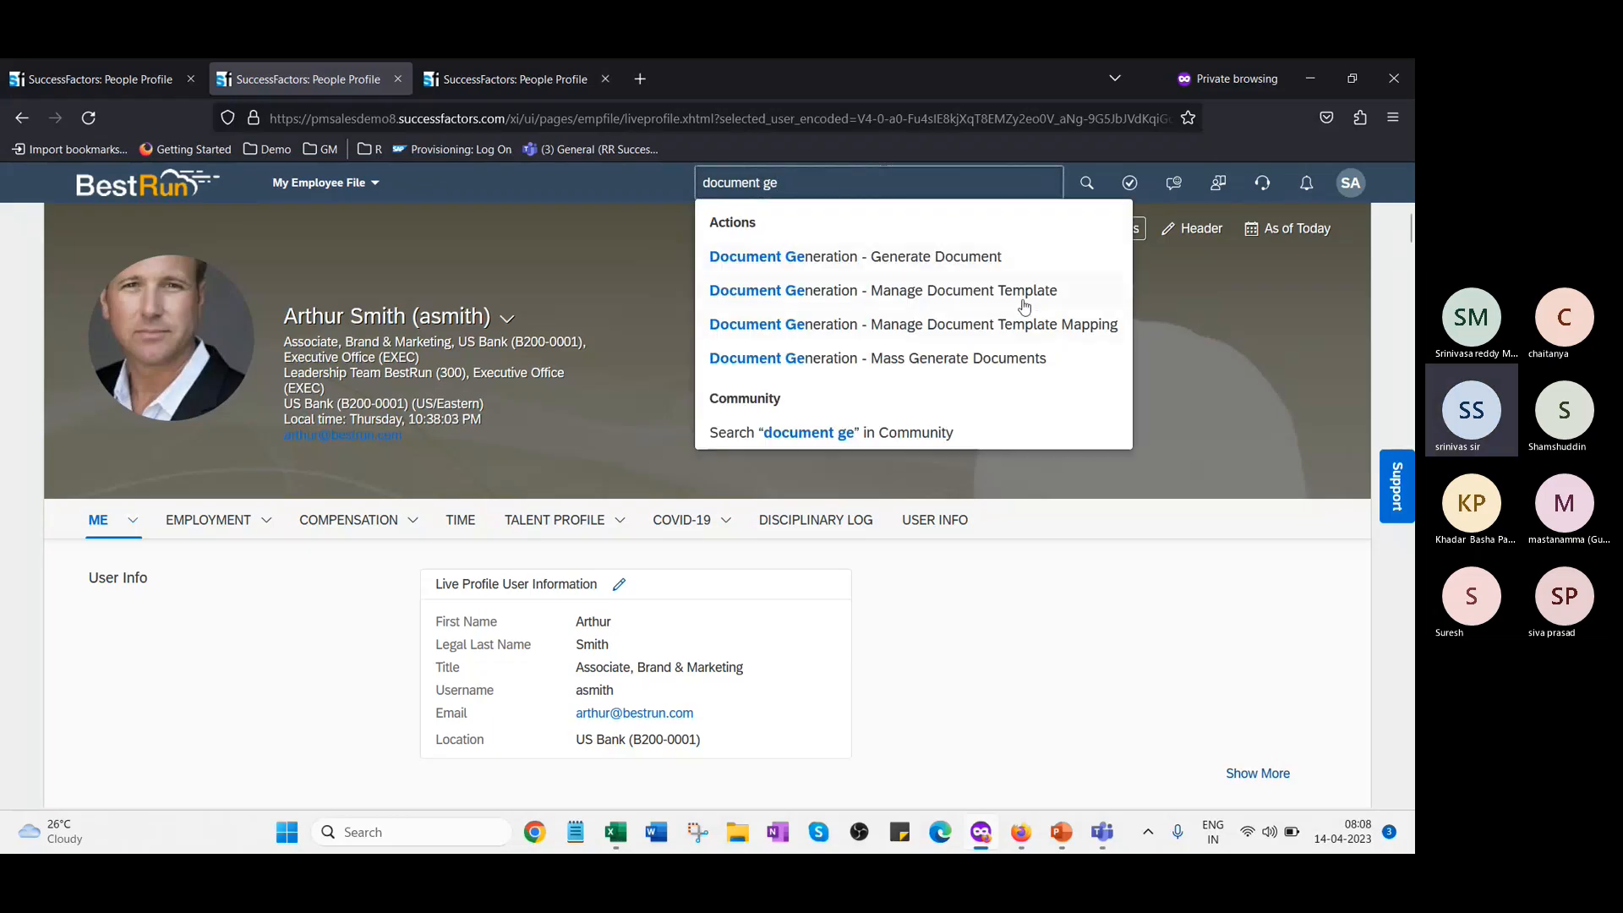
left_click(1031, 294)
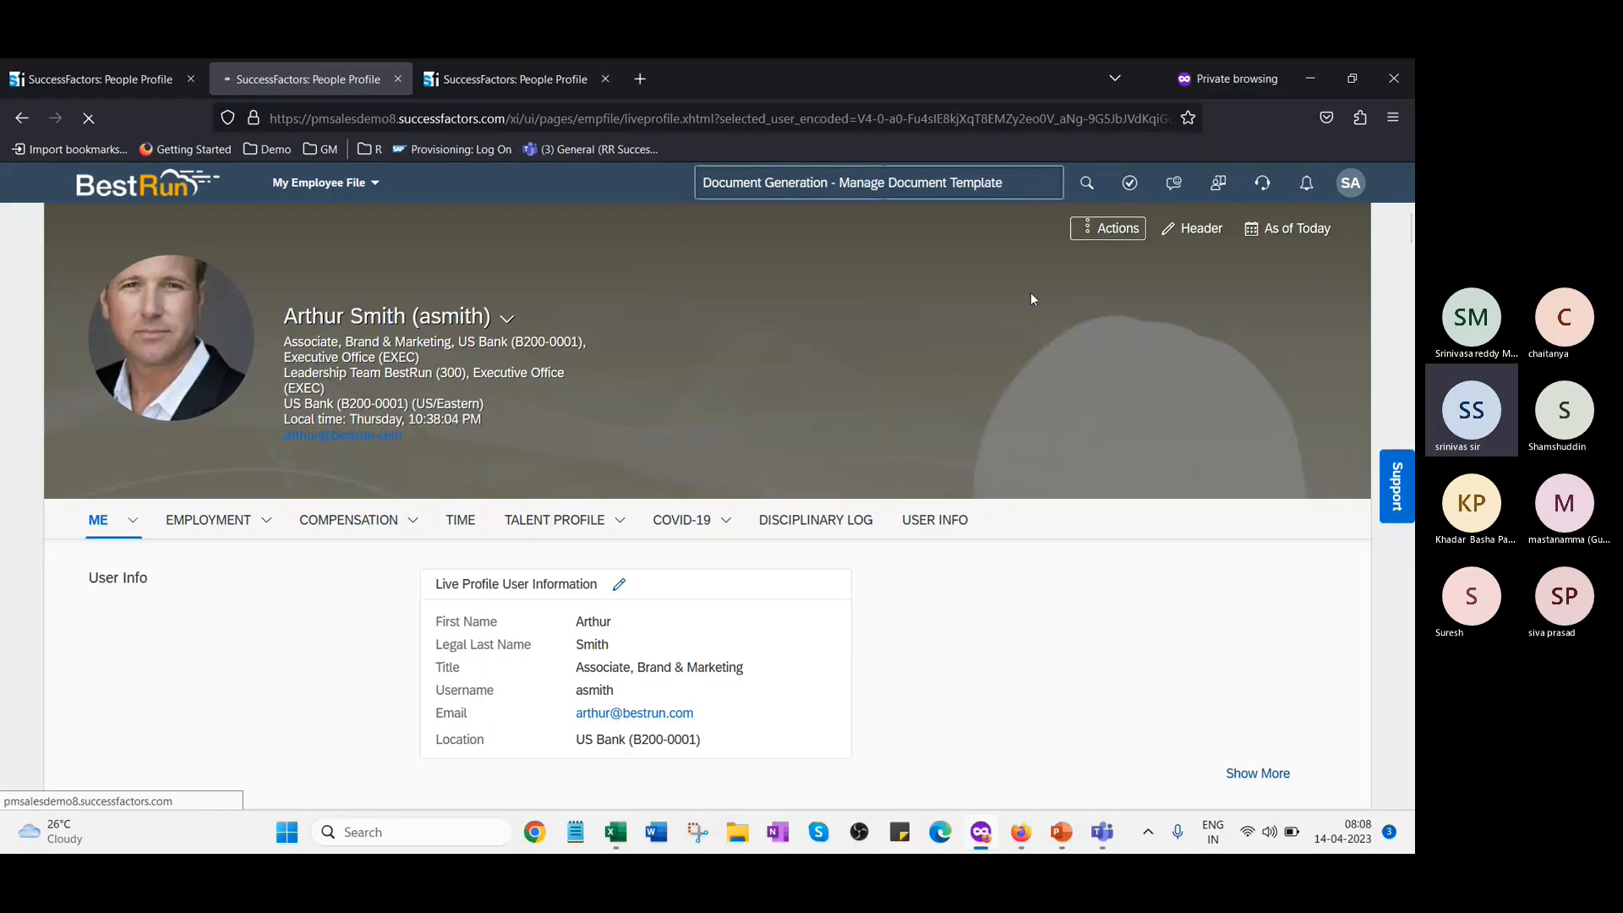
In the other profile tab, search 'roles' and launch Manage Permission Roles
left_click(470, 64)
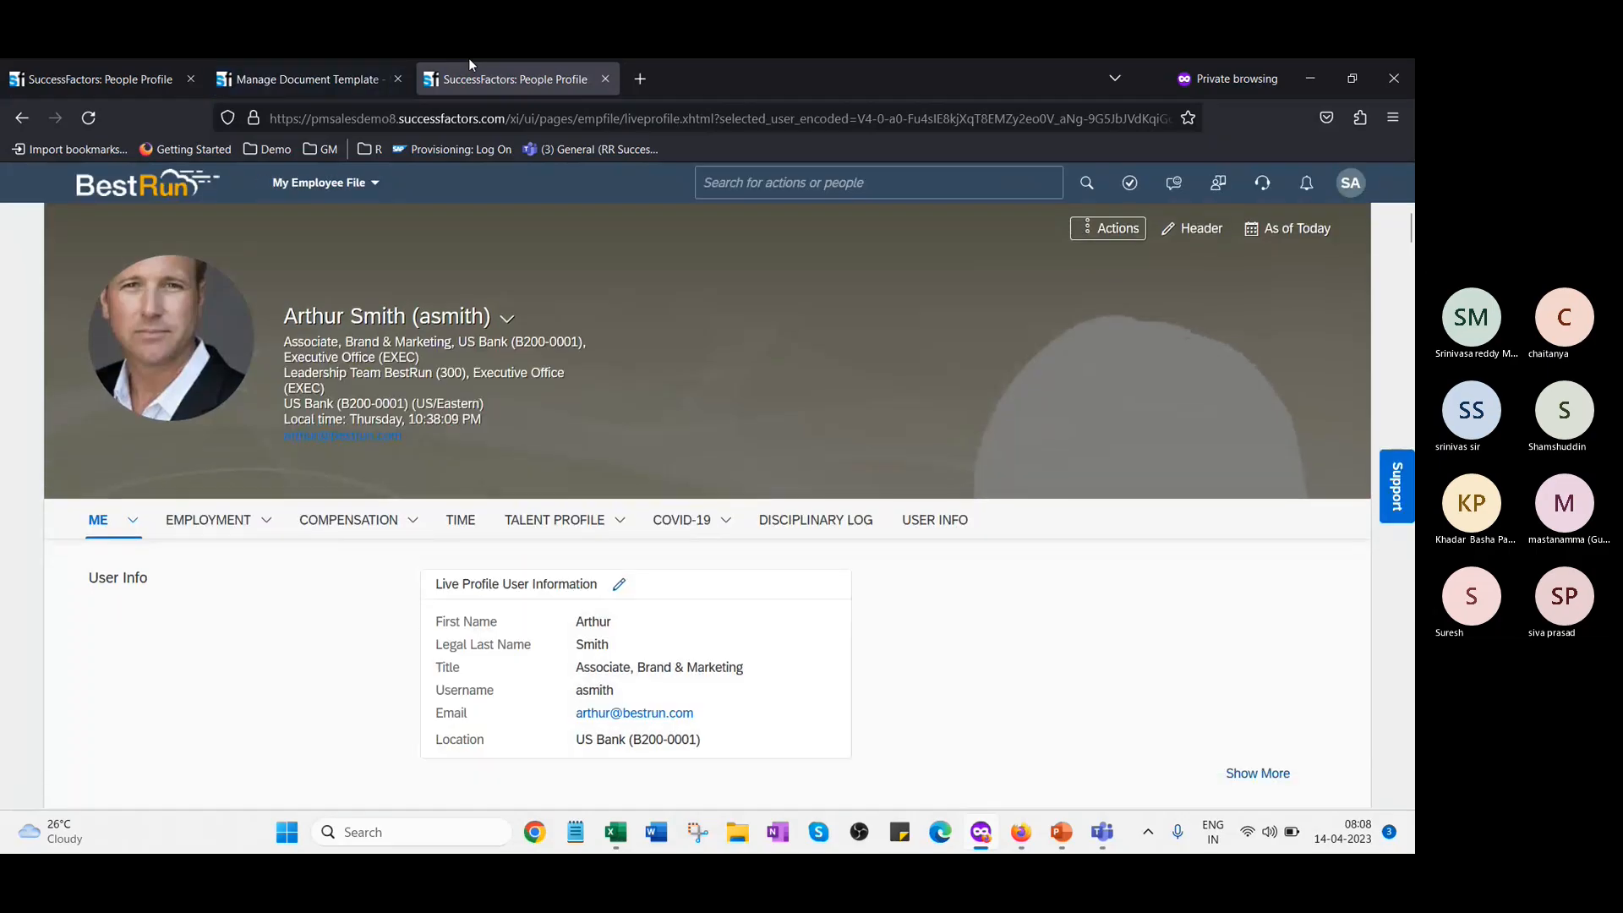
left_click(785, 183)
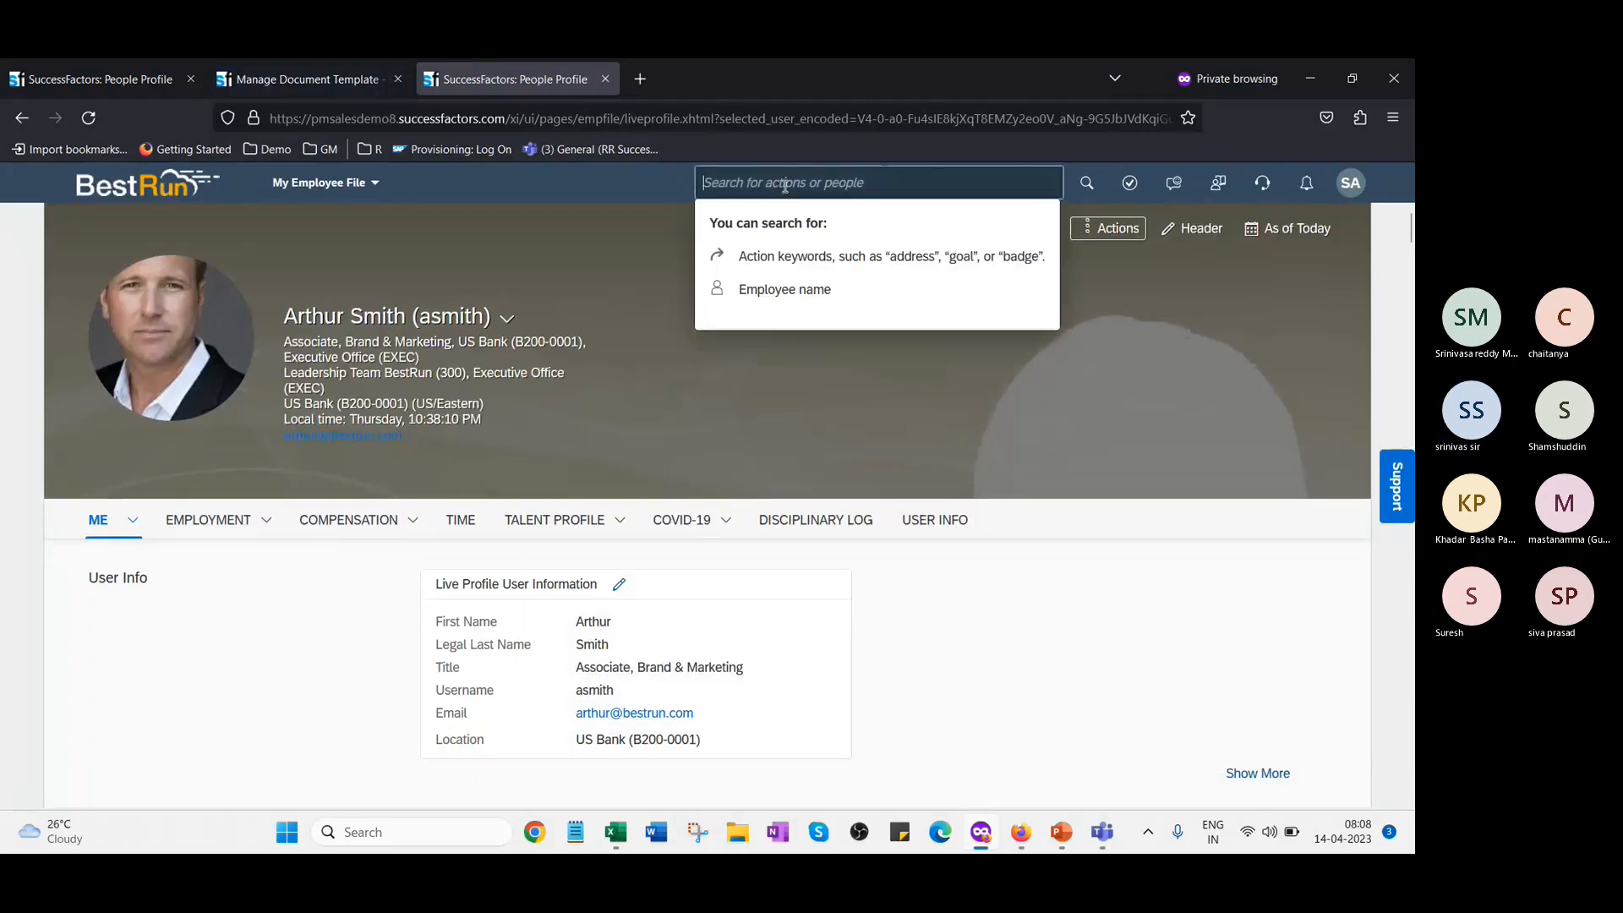
type("roles")
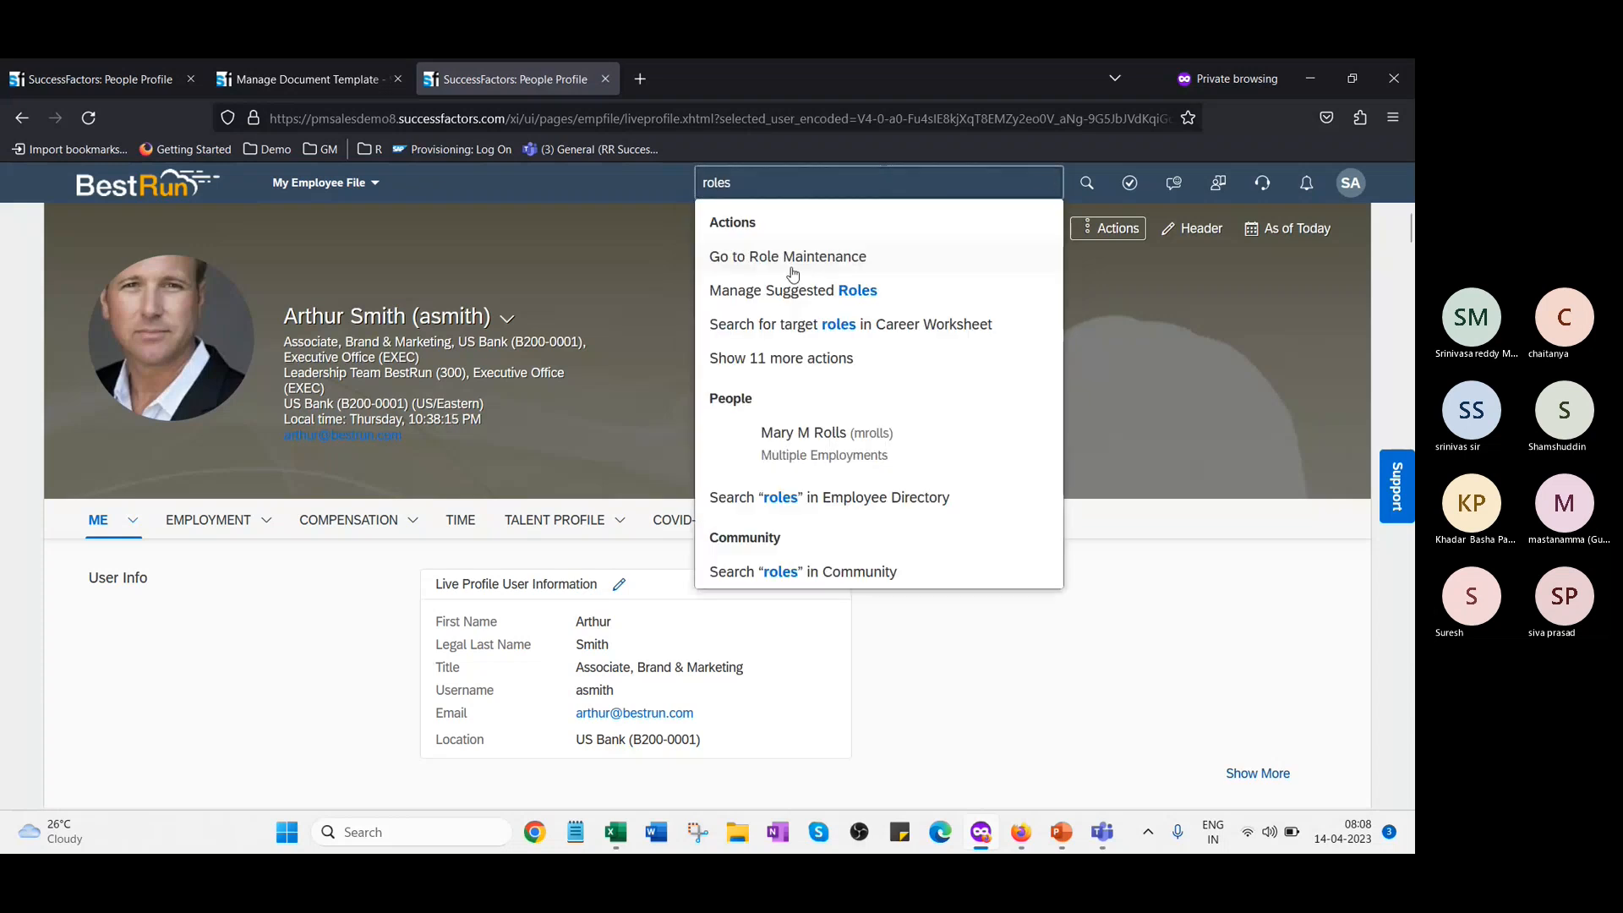
left_click(809, 346)
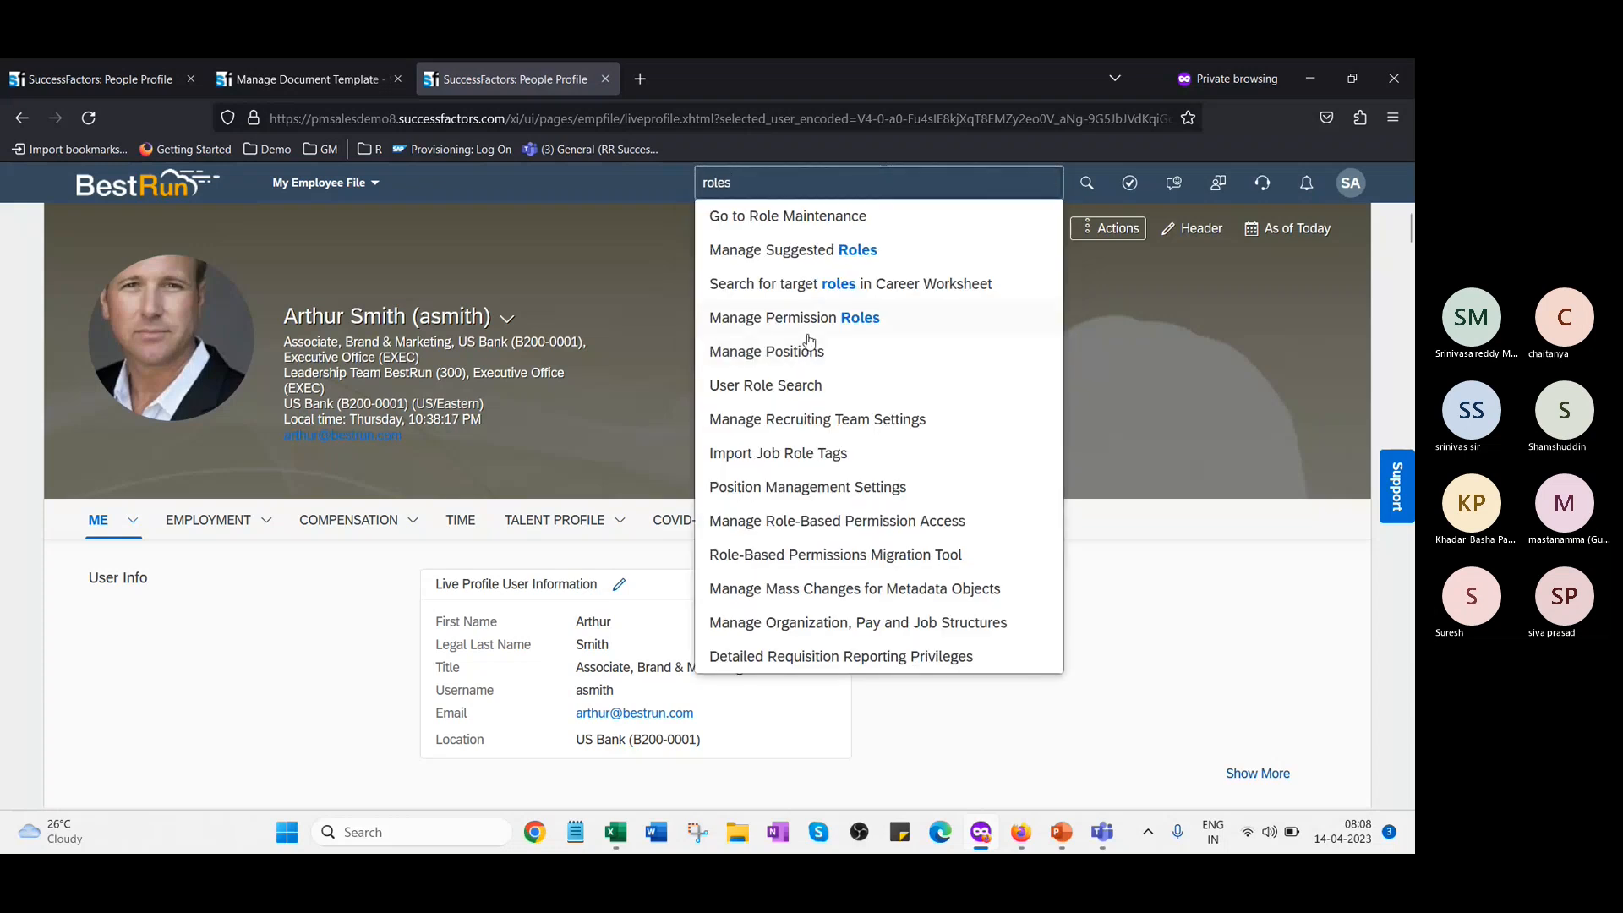
double_click(842, 319)
left_click(840, 319)
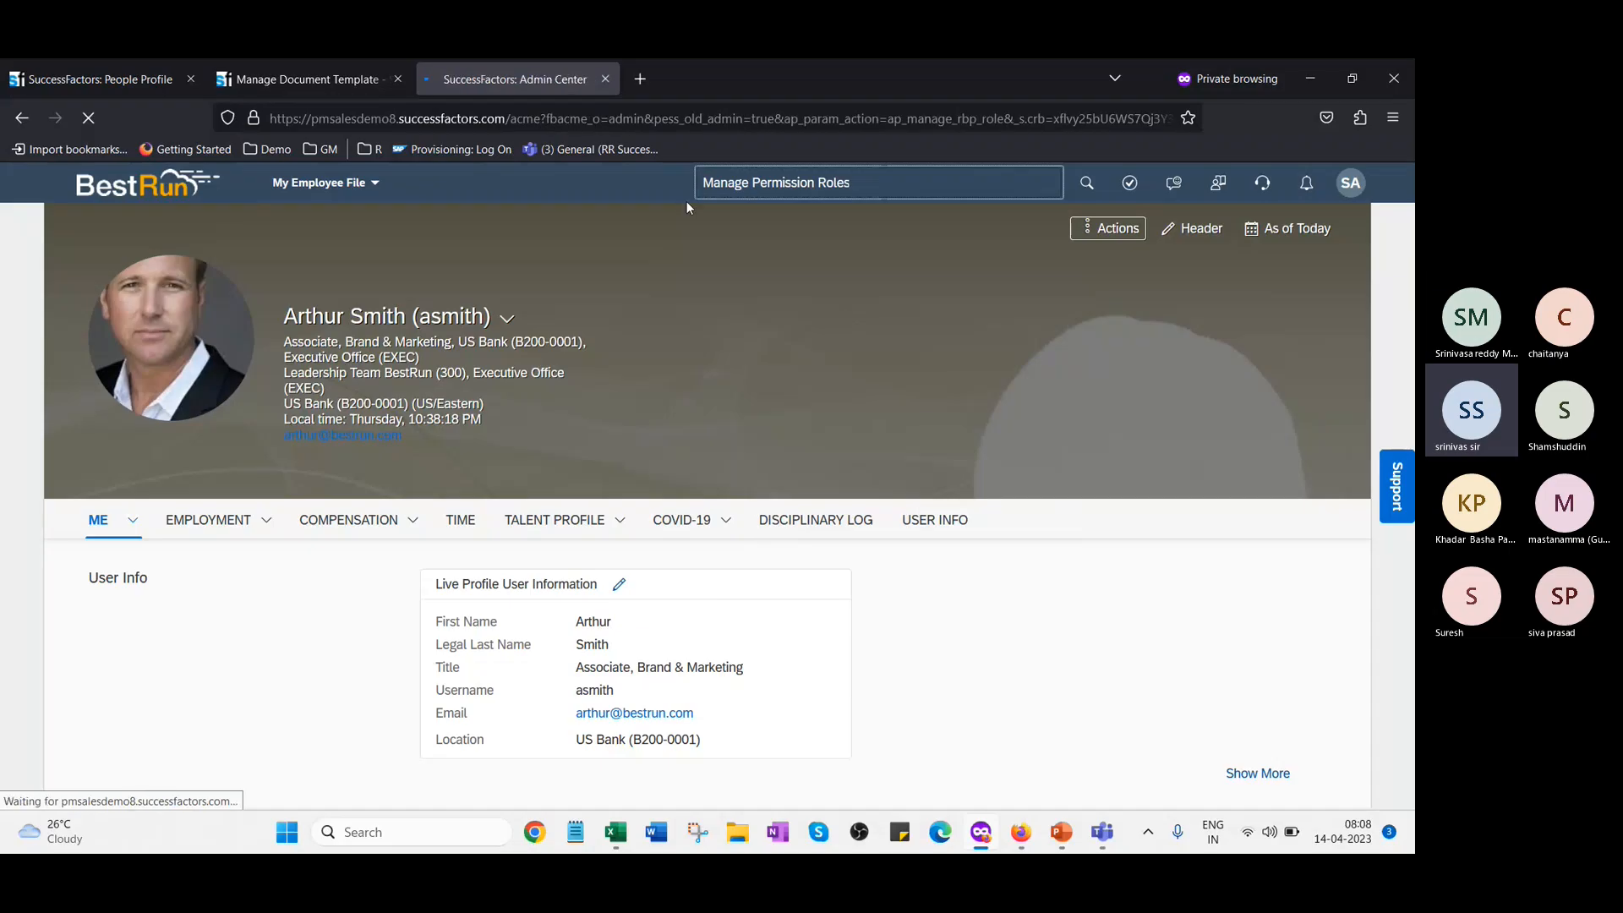
left_click(290, 64)
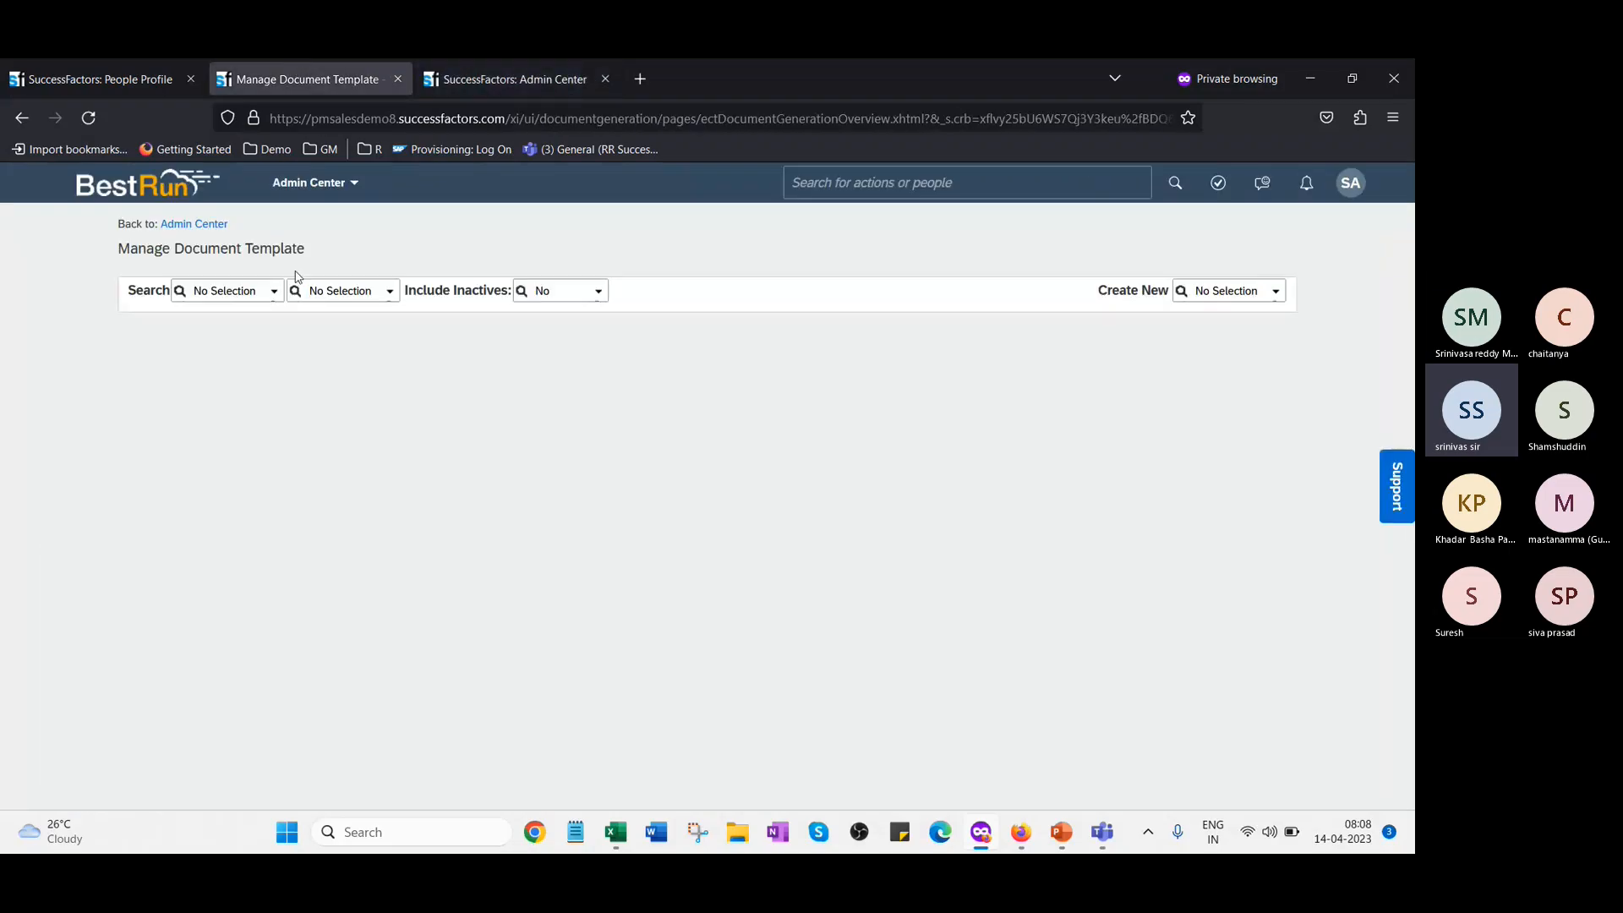
Set the Search type to Document Generation Template and begin entering a template id
left_click(272, 298)
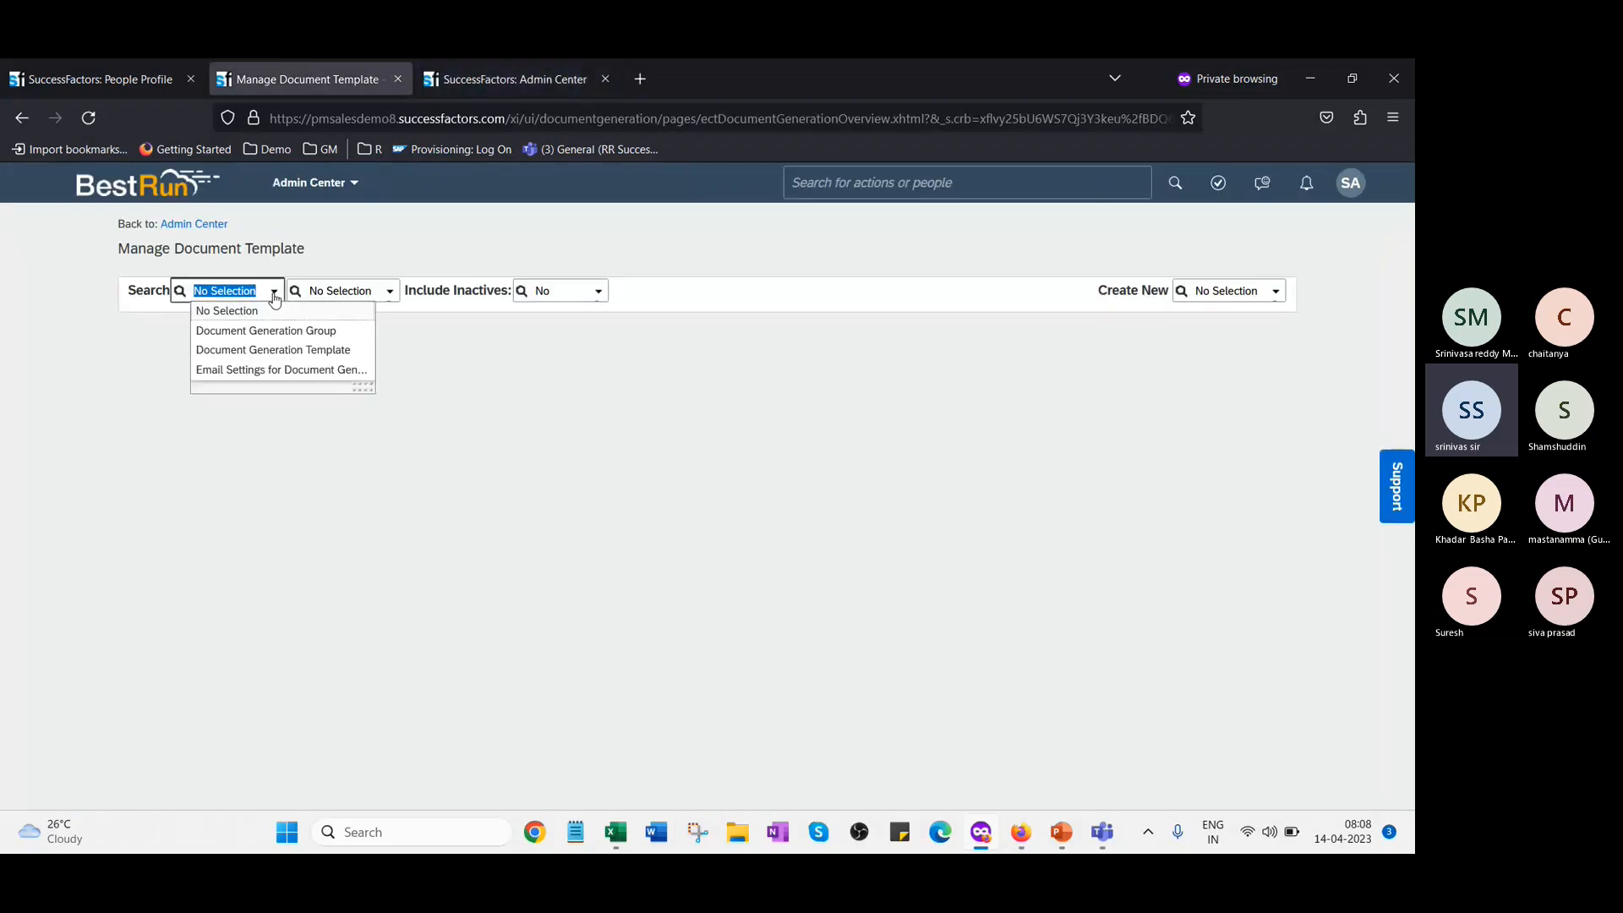
left_click(339, 348)
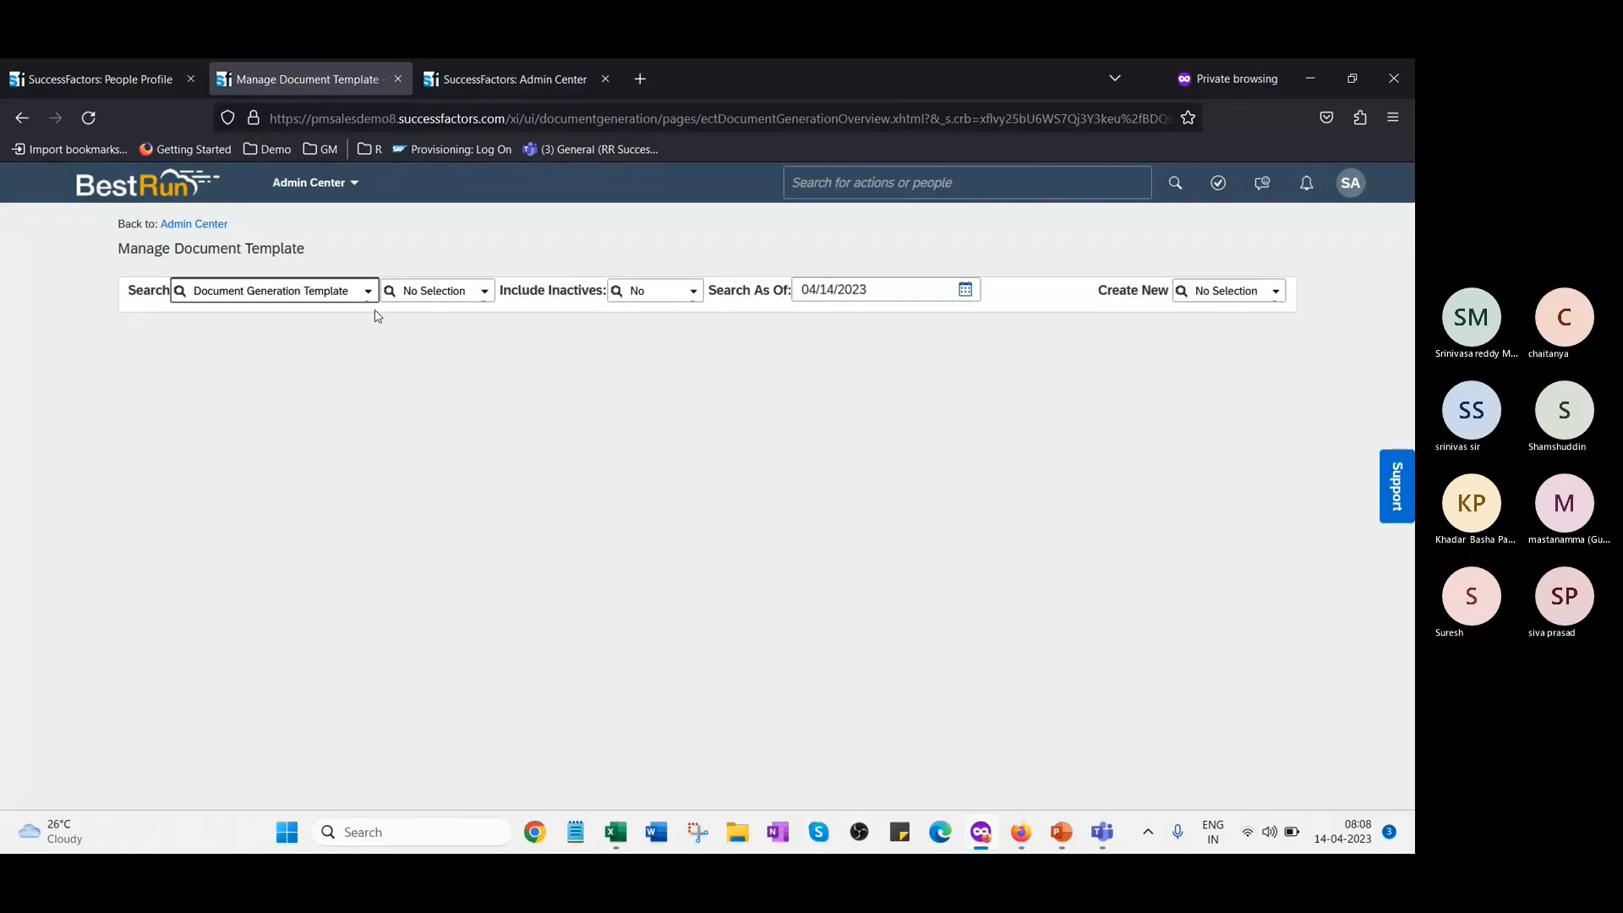
left_click(443, 287)
type("11200")
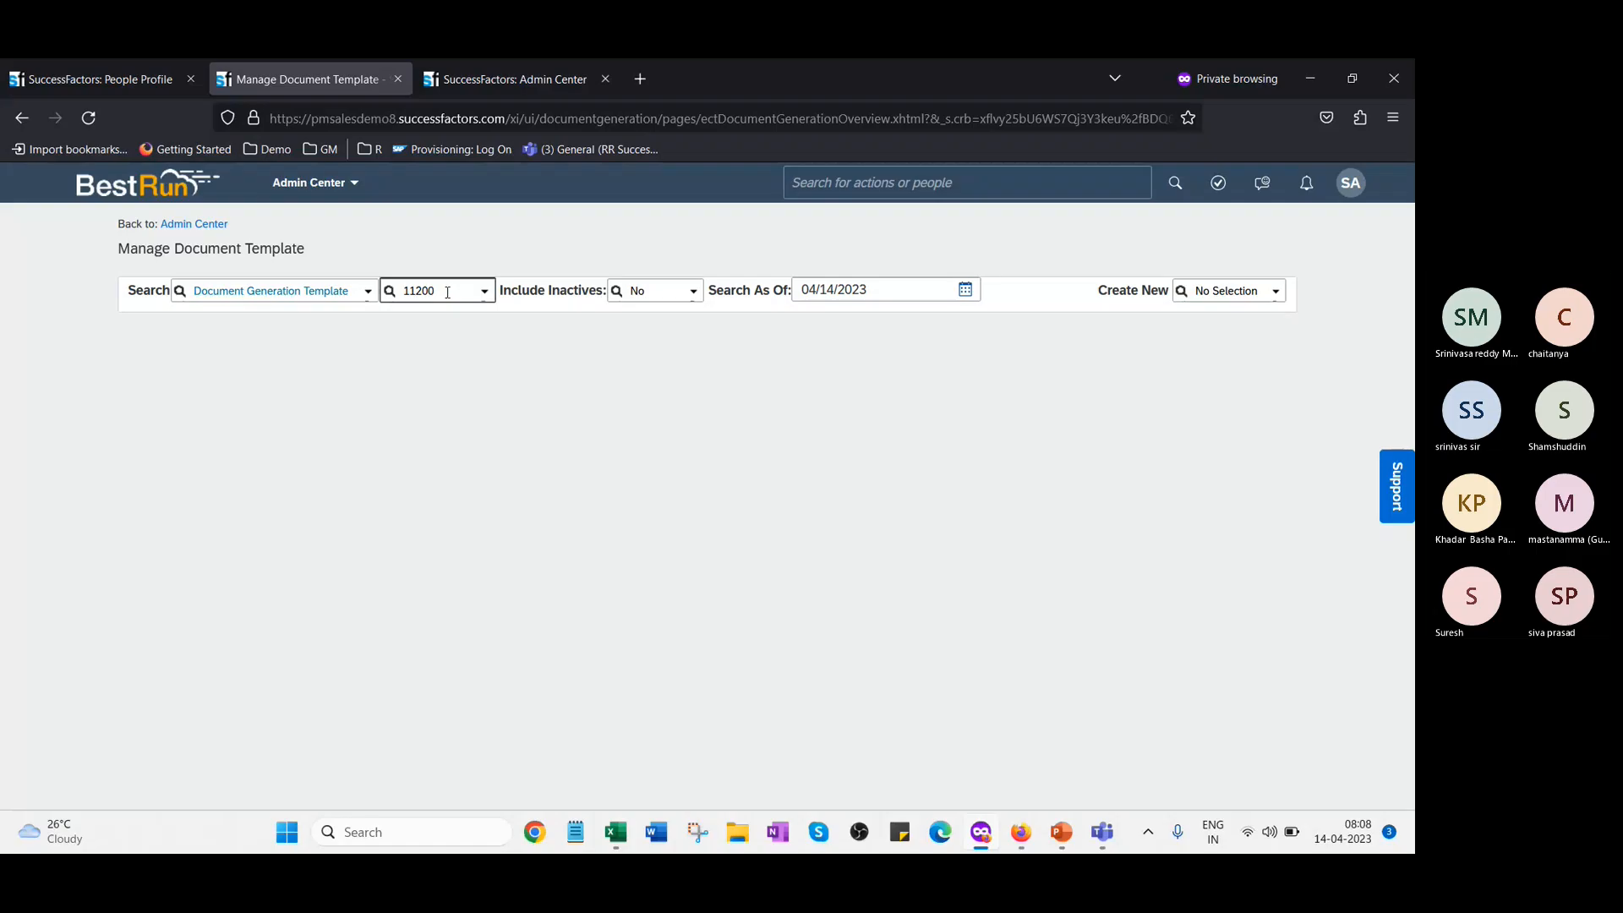
key("BackSpace")
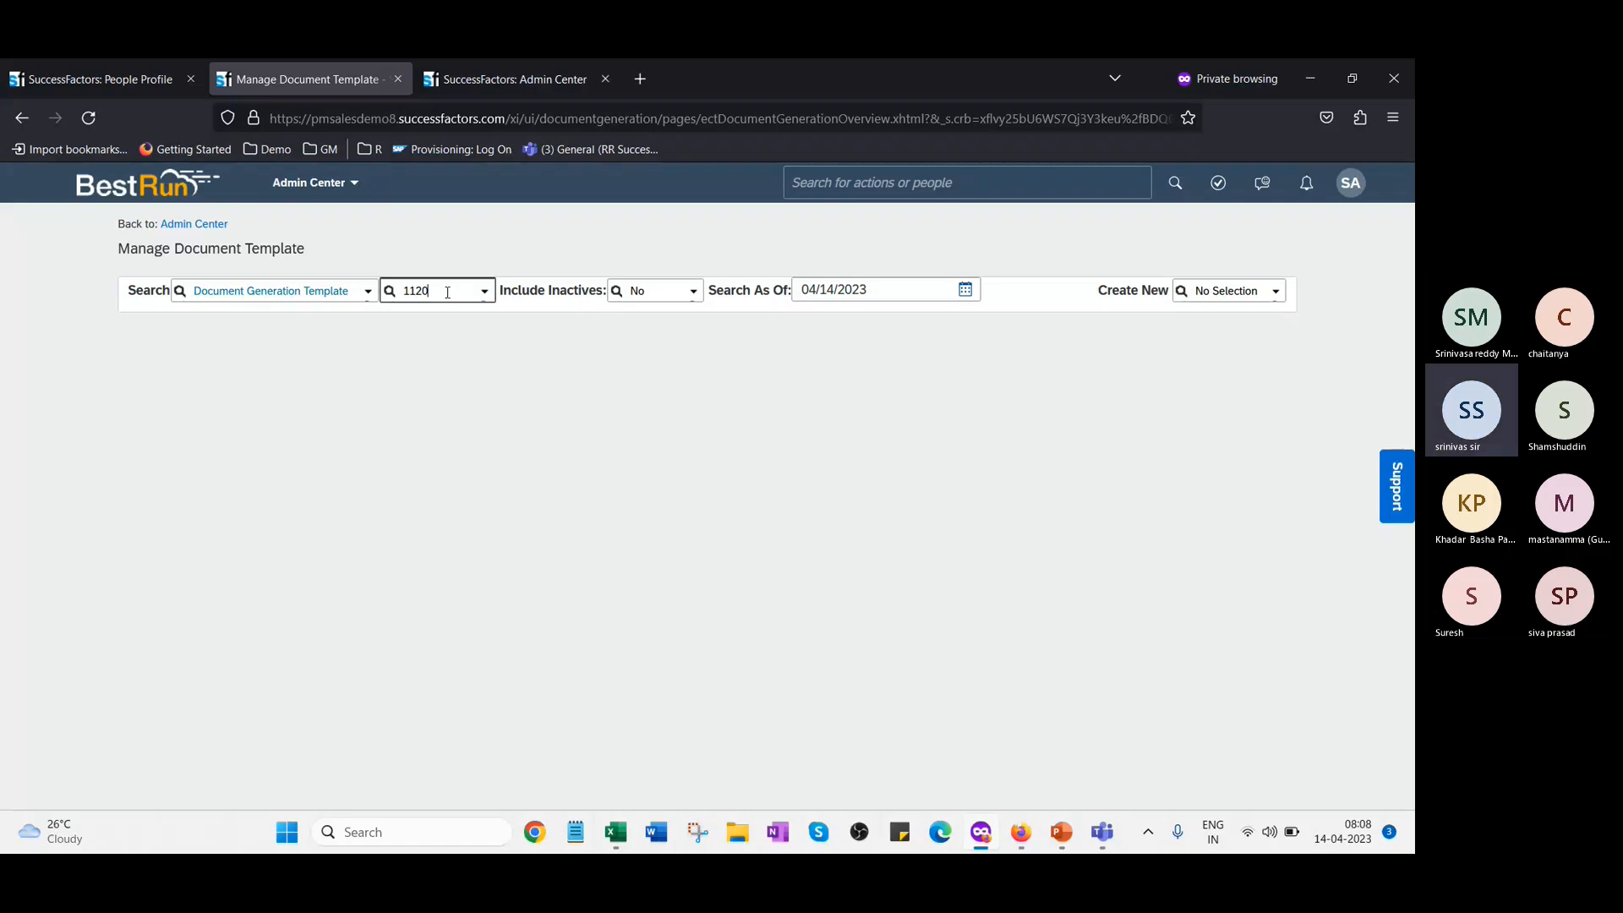
key("BackSpace")
After template id 12000 finds nothing, search the templates for 'promo' instead
type("2000")
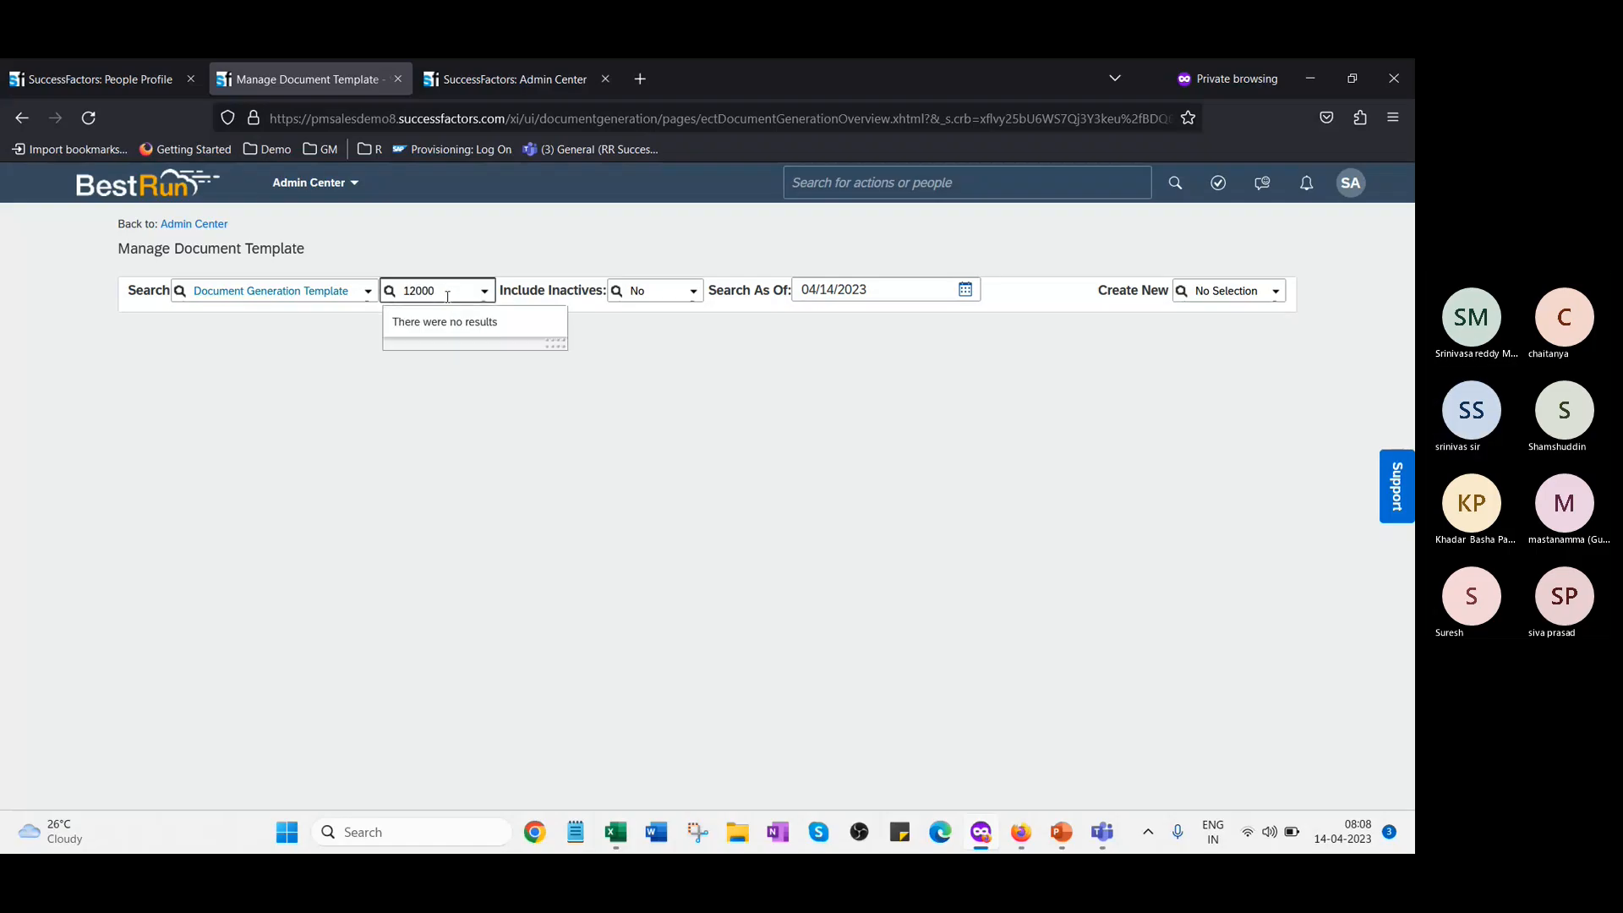
key("BackSpace")
key("BackSpace")
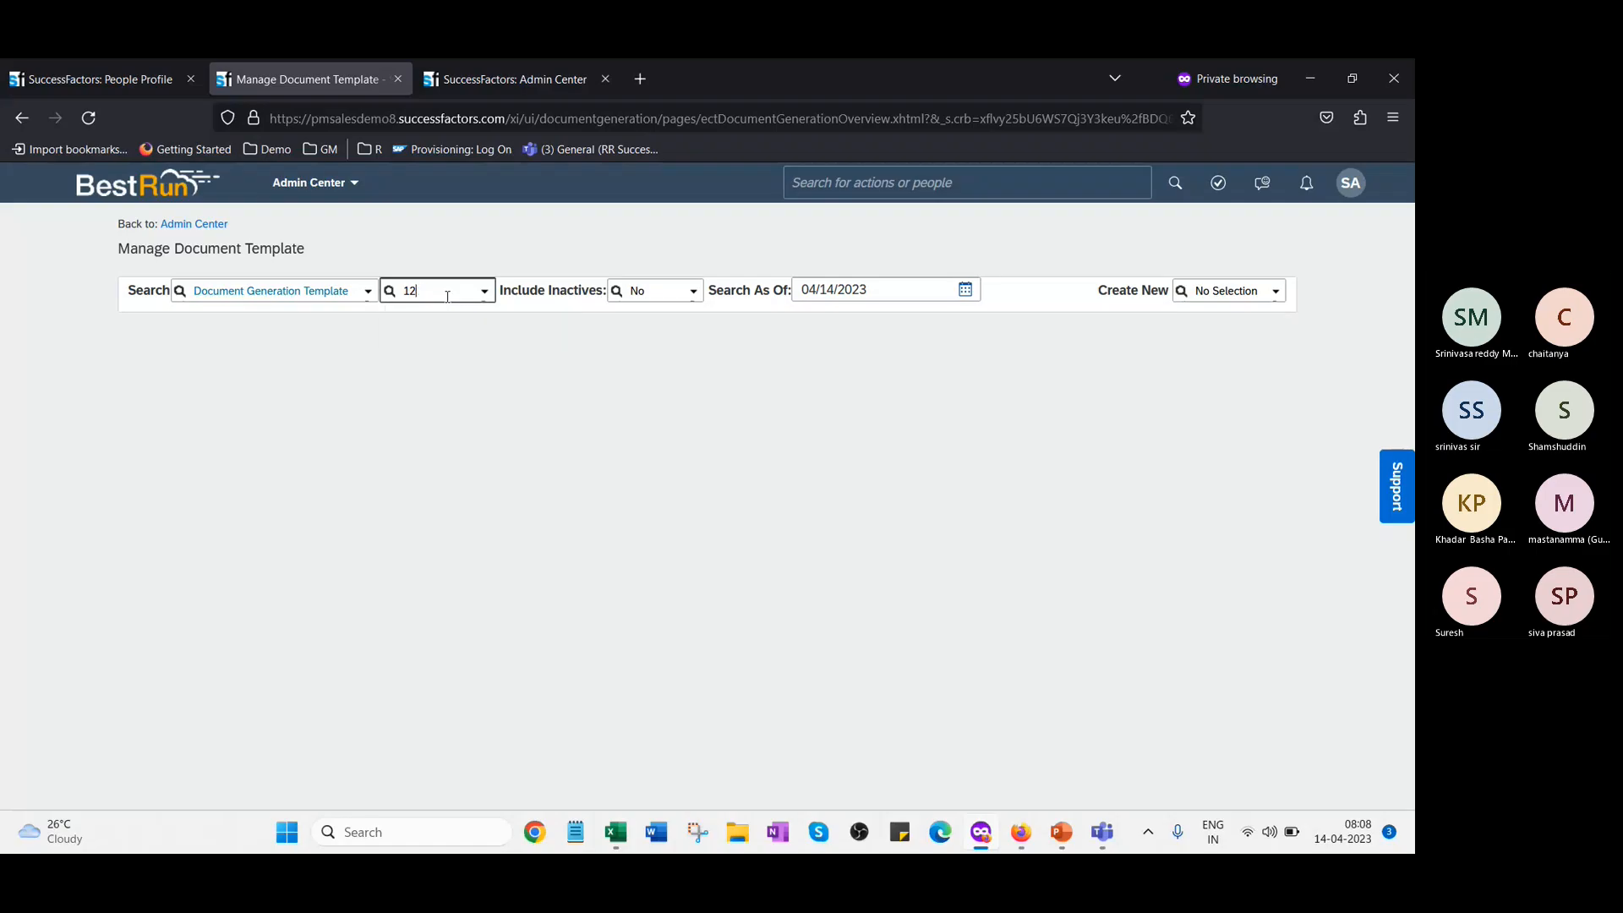
key("BackSpace")
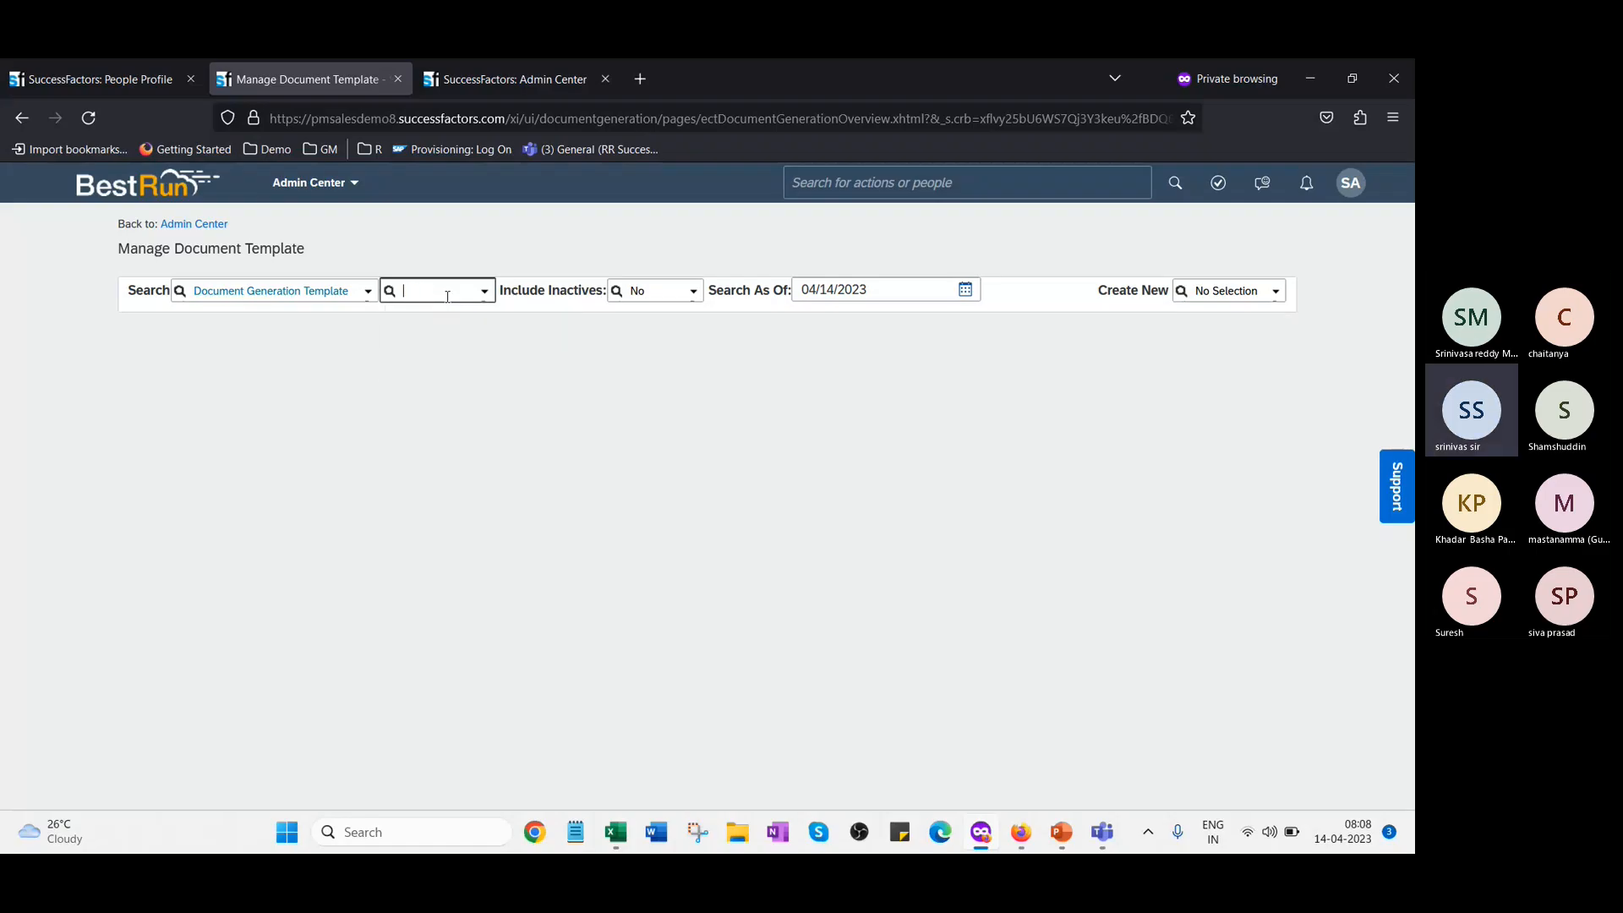
type("12000")
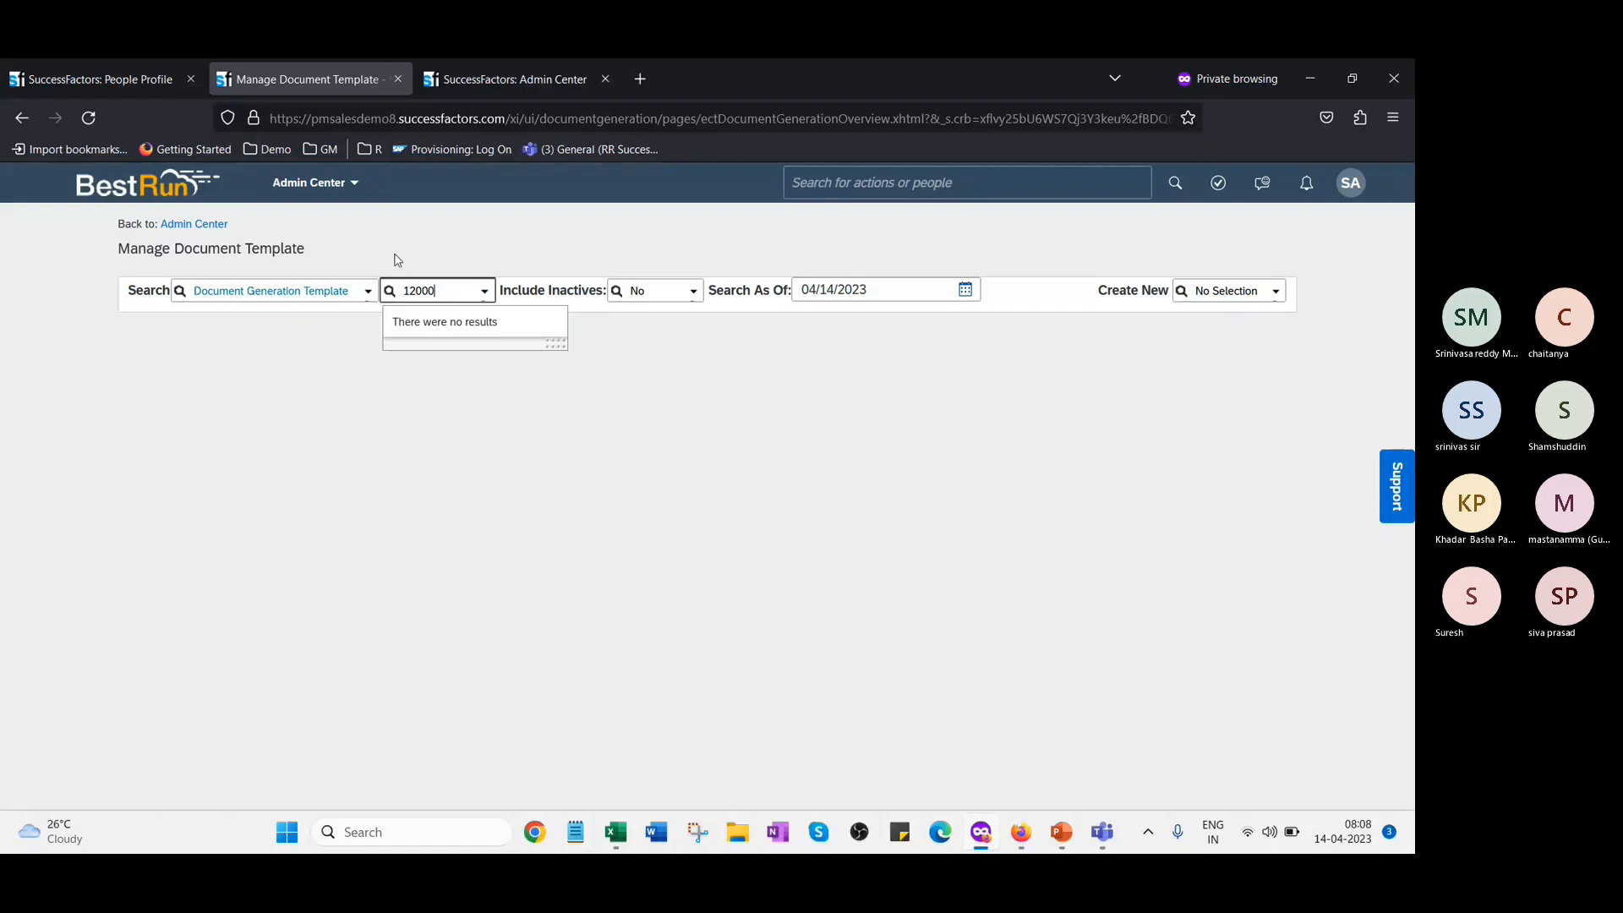
left_click(684, 513)
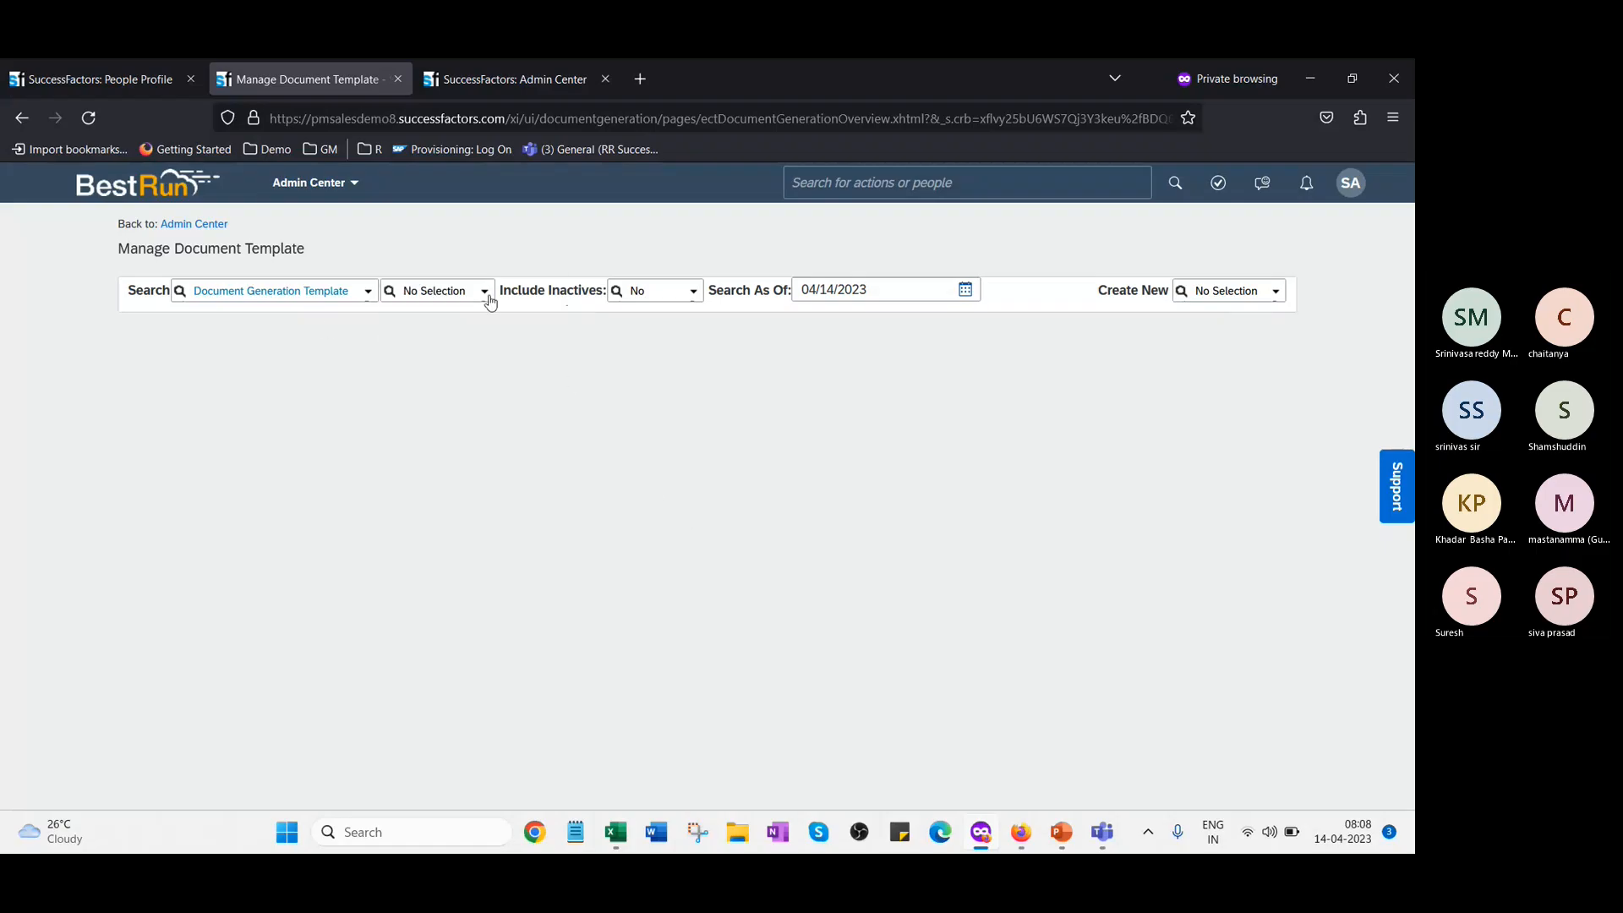
left_click(489, 301)
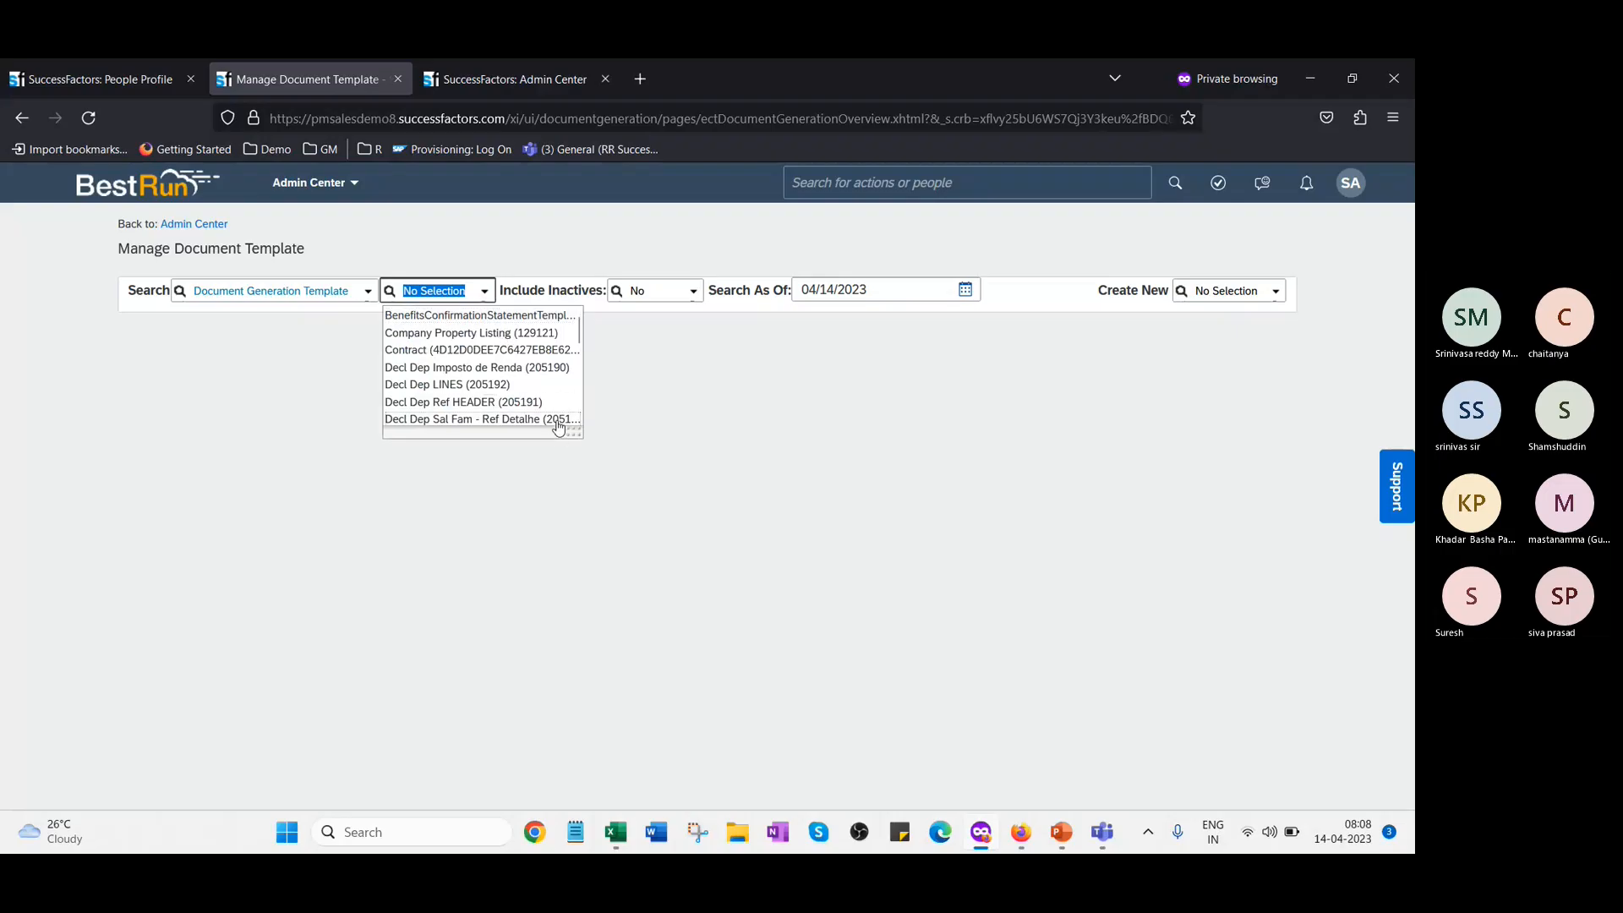
type("promo")
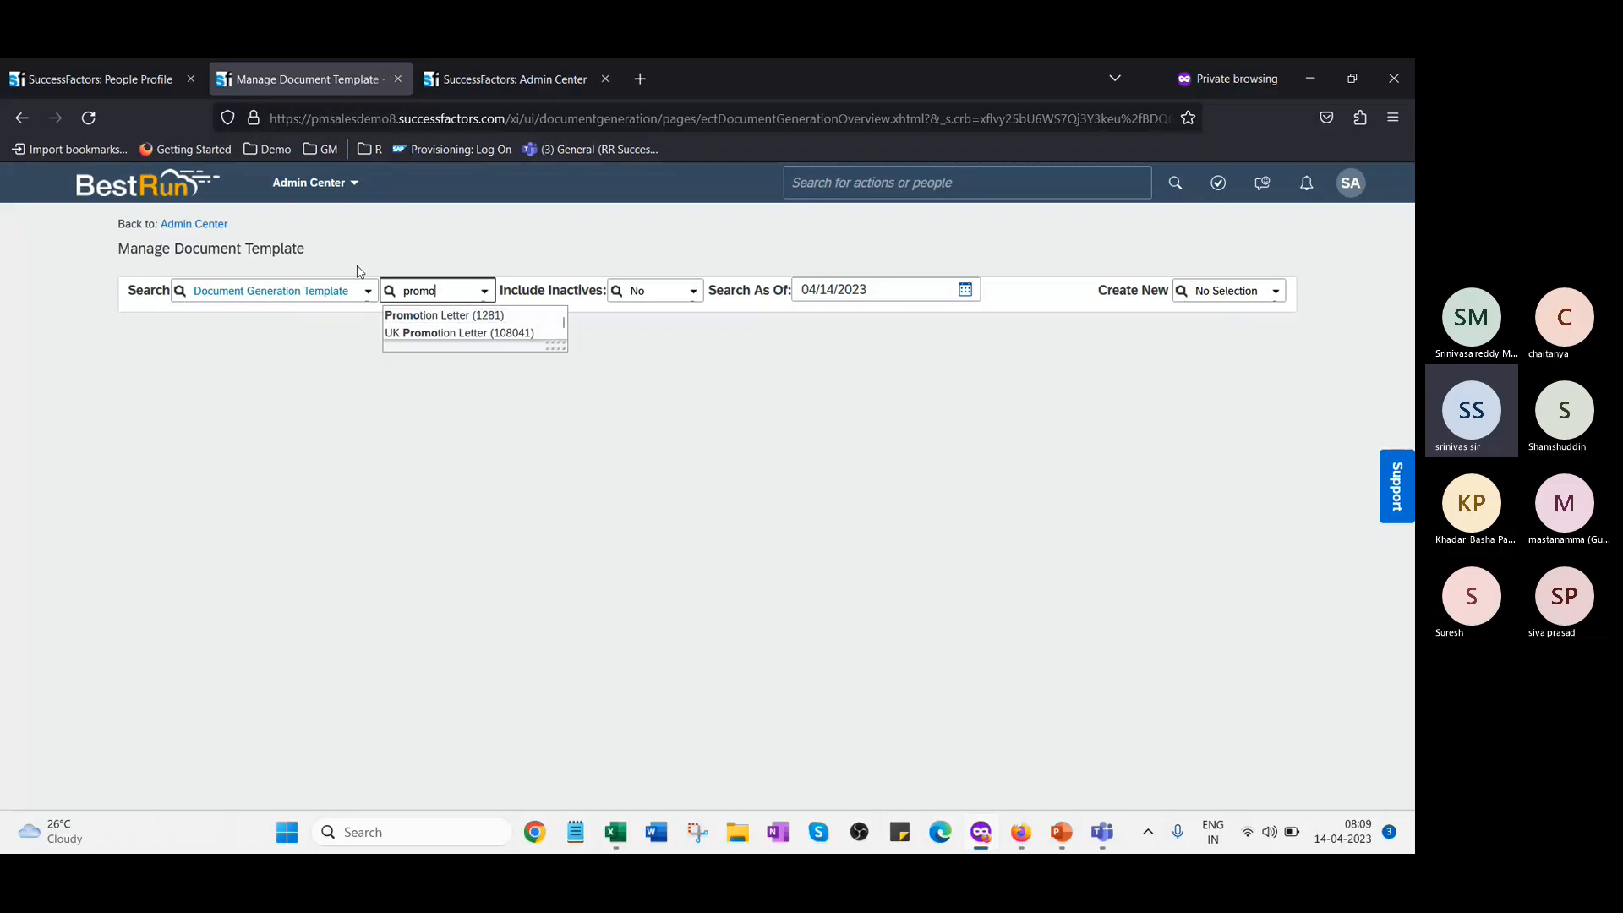
Open the Promotion Letter (1281) template with Include Inactives set to Yes
left_click(463, 321)
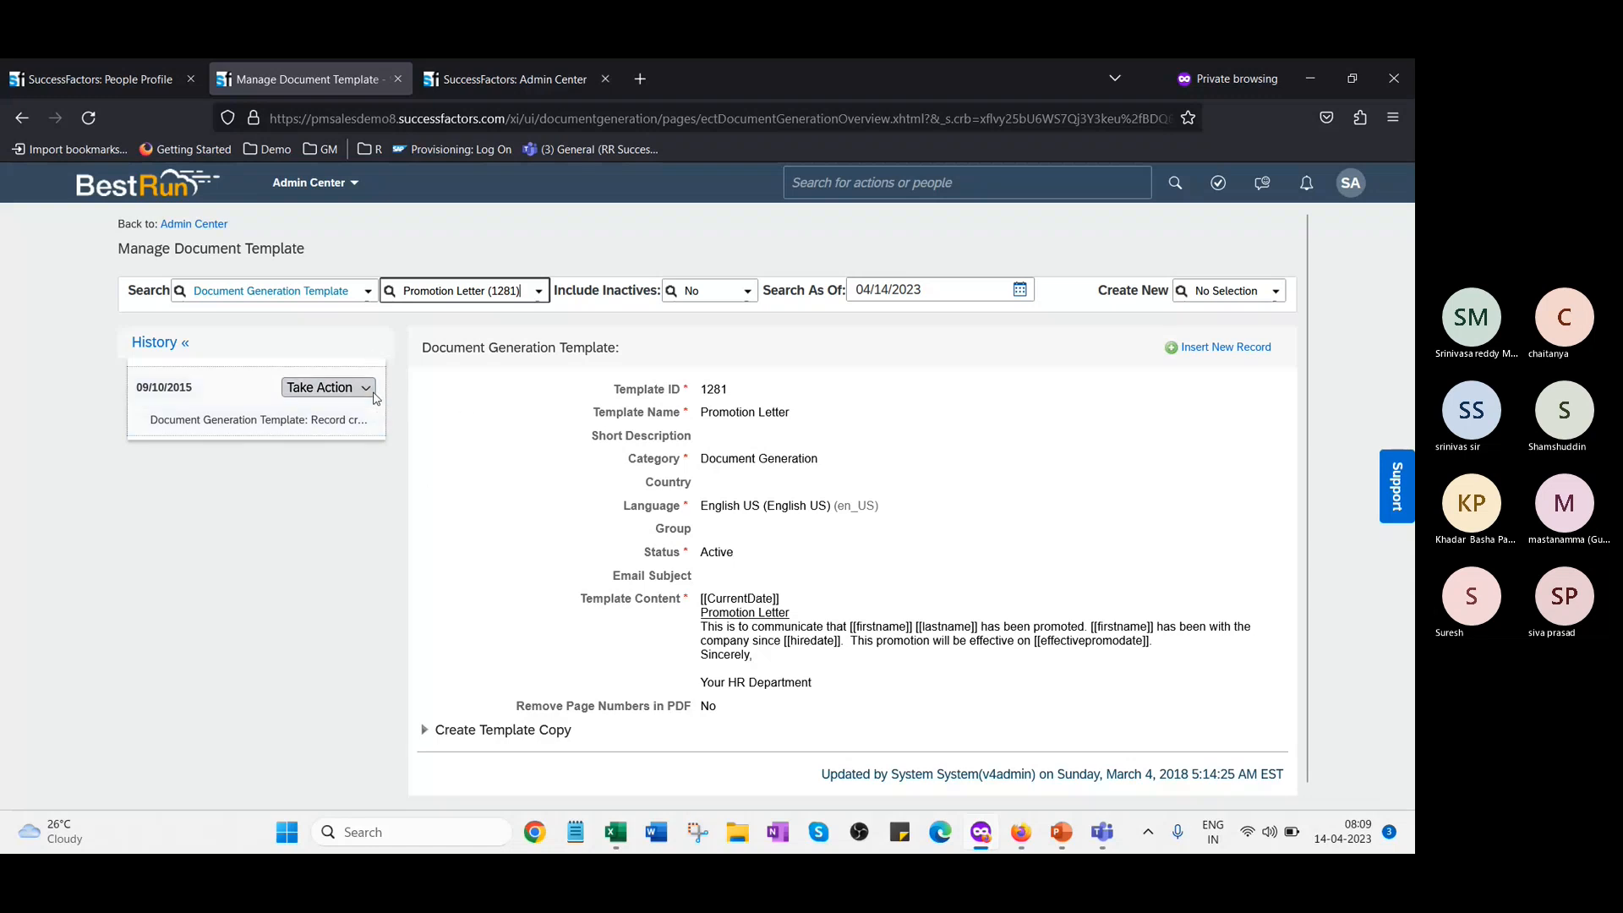
left_click(748, 290)
left_click(708, 326)
left_click(482, 294)
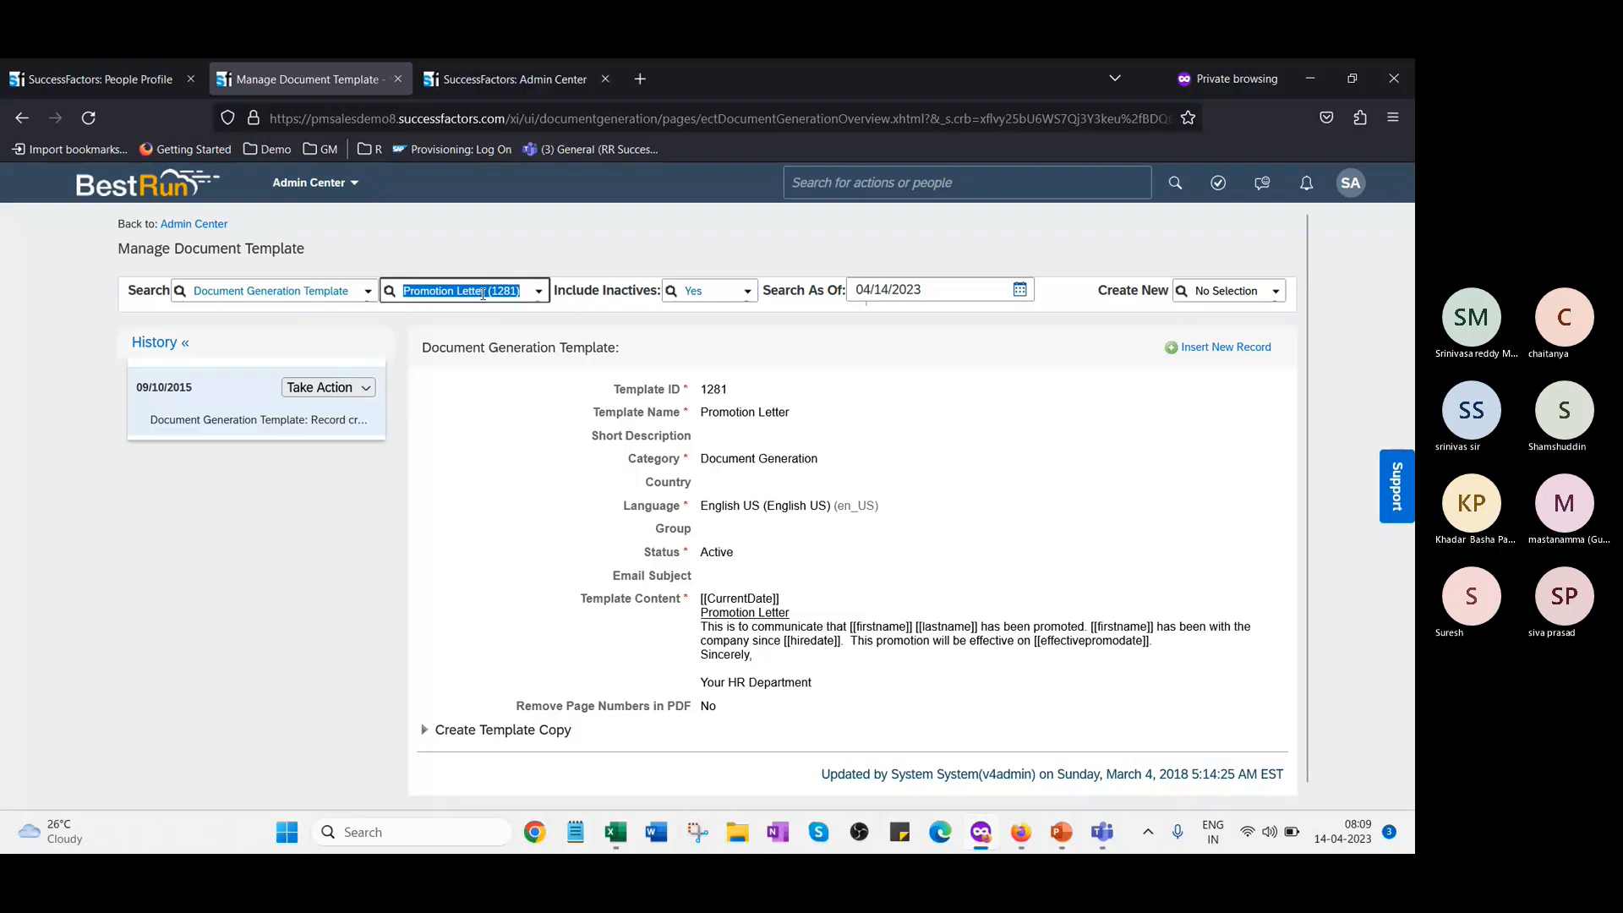
type("promo")
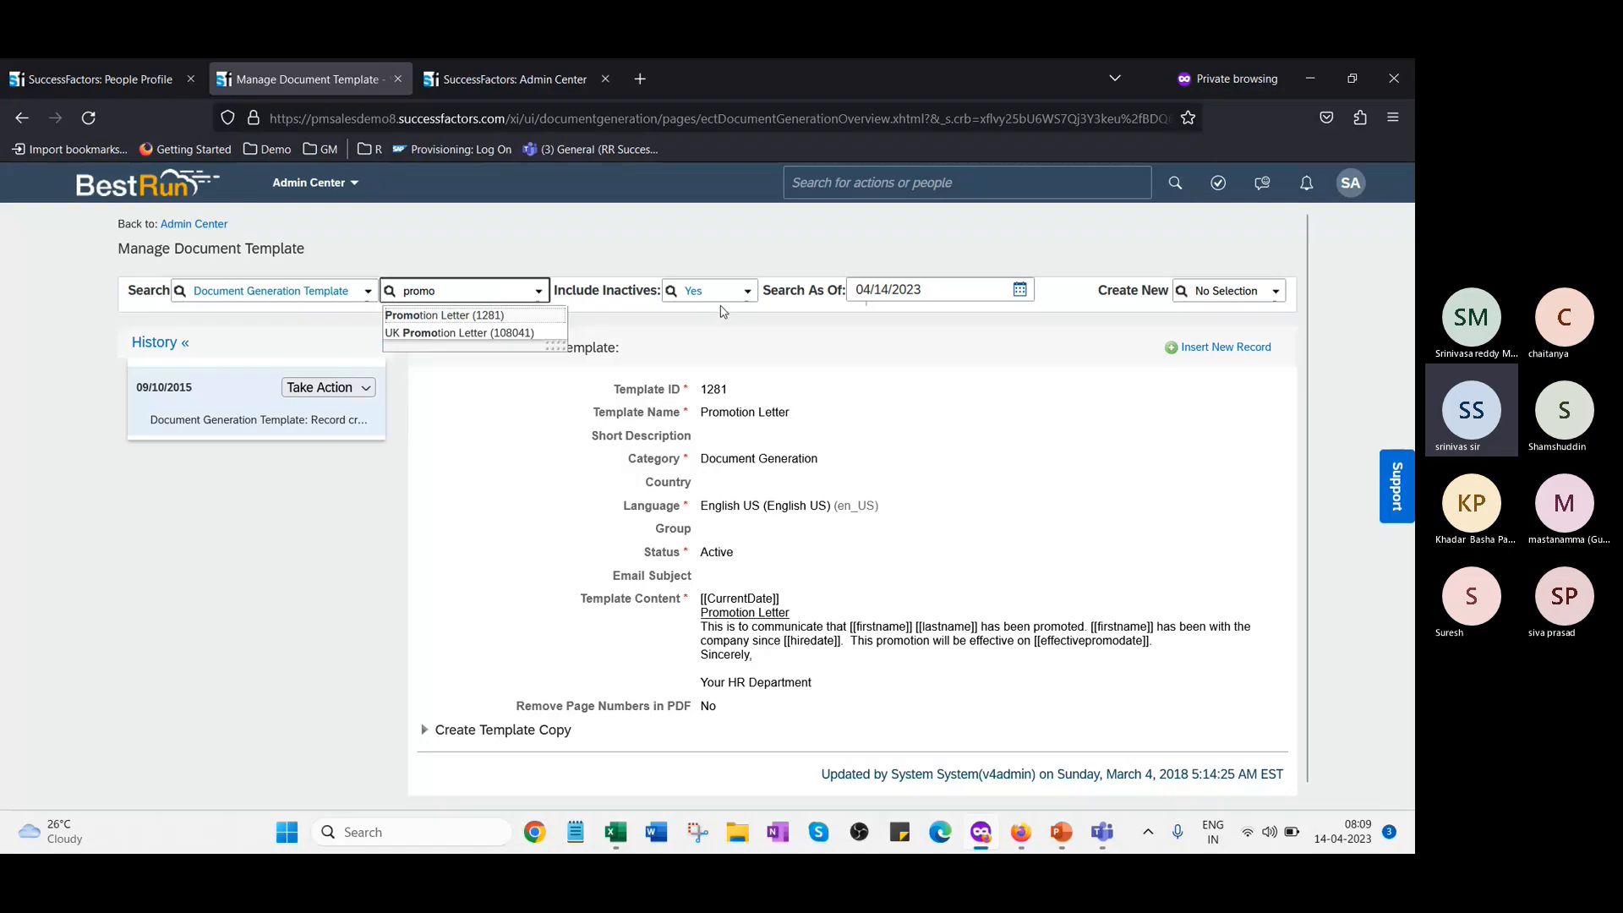
key("Return")
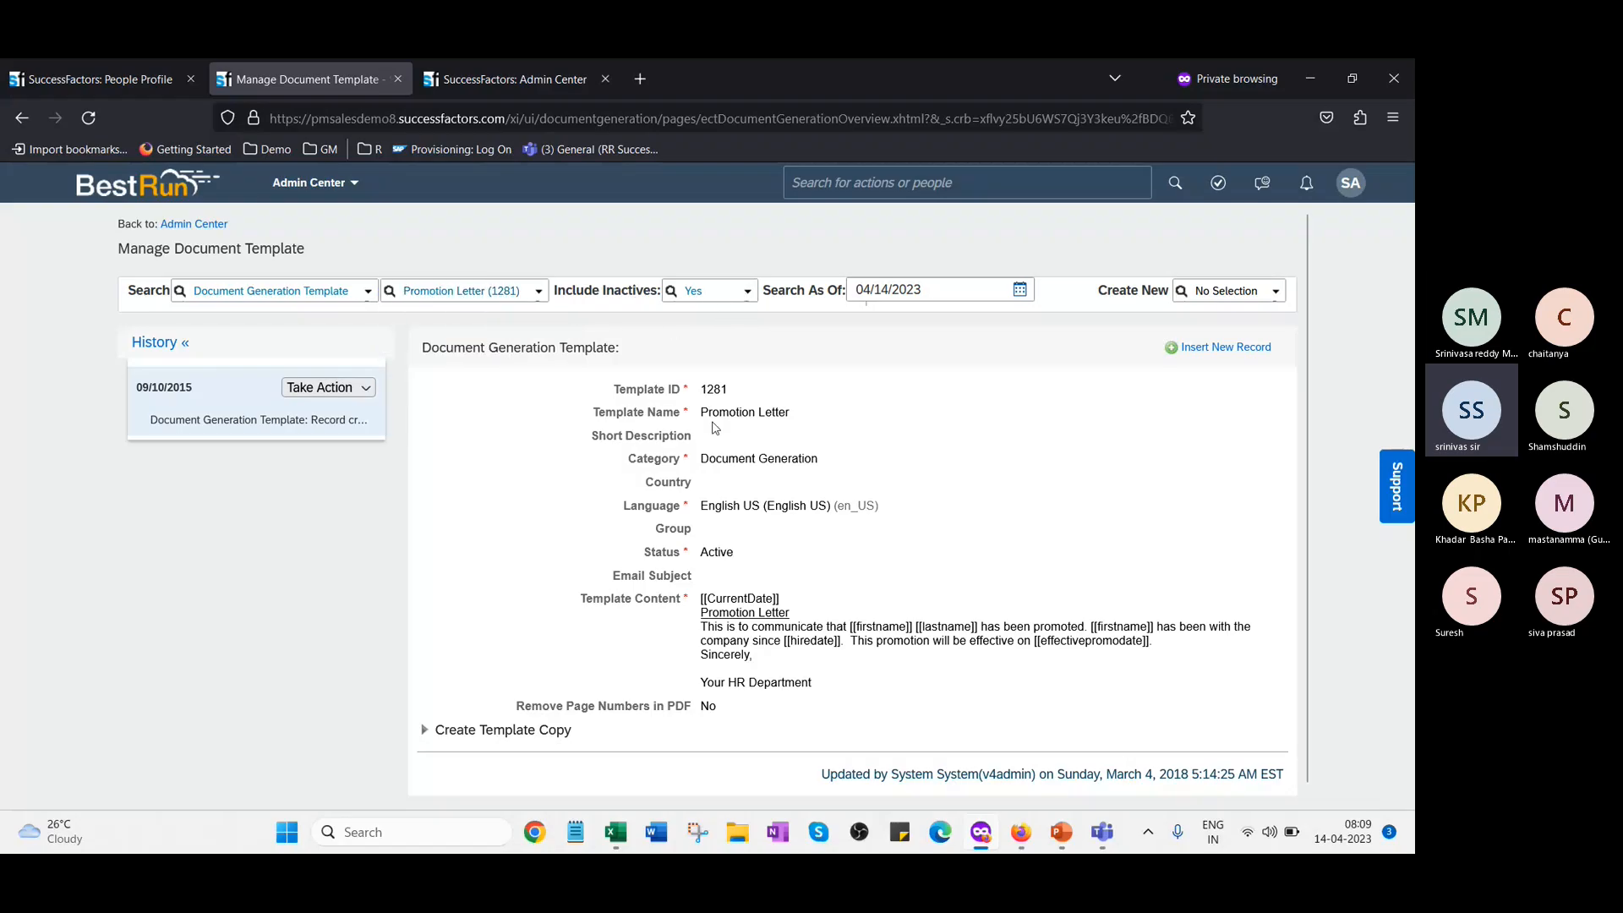
Highlight the template's Active status and its letter details
double_click(715, 551)
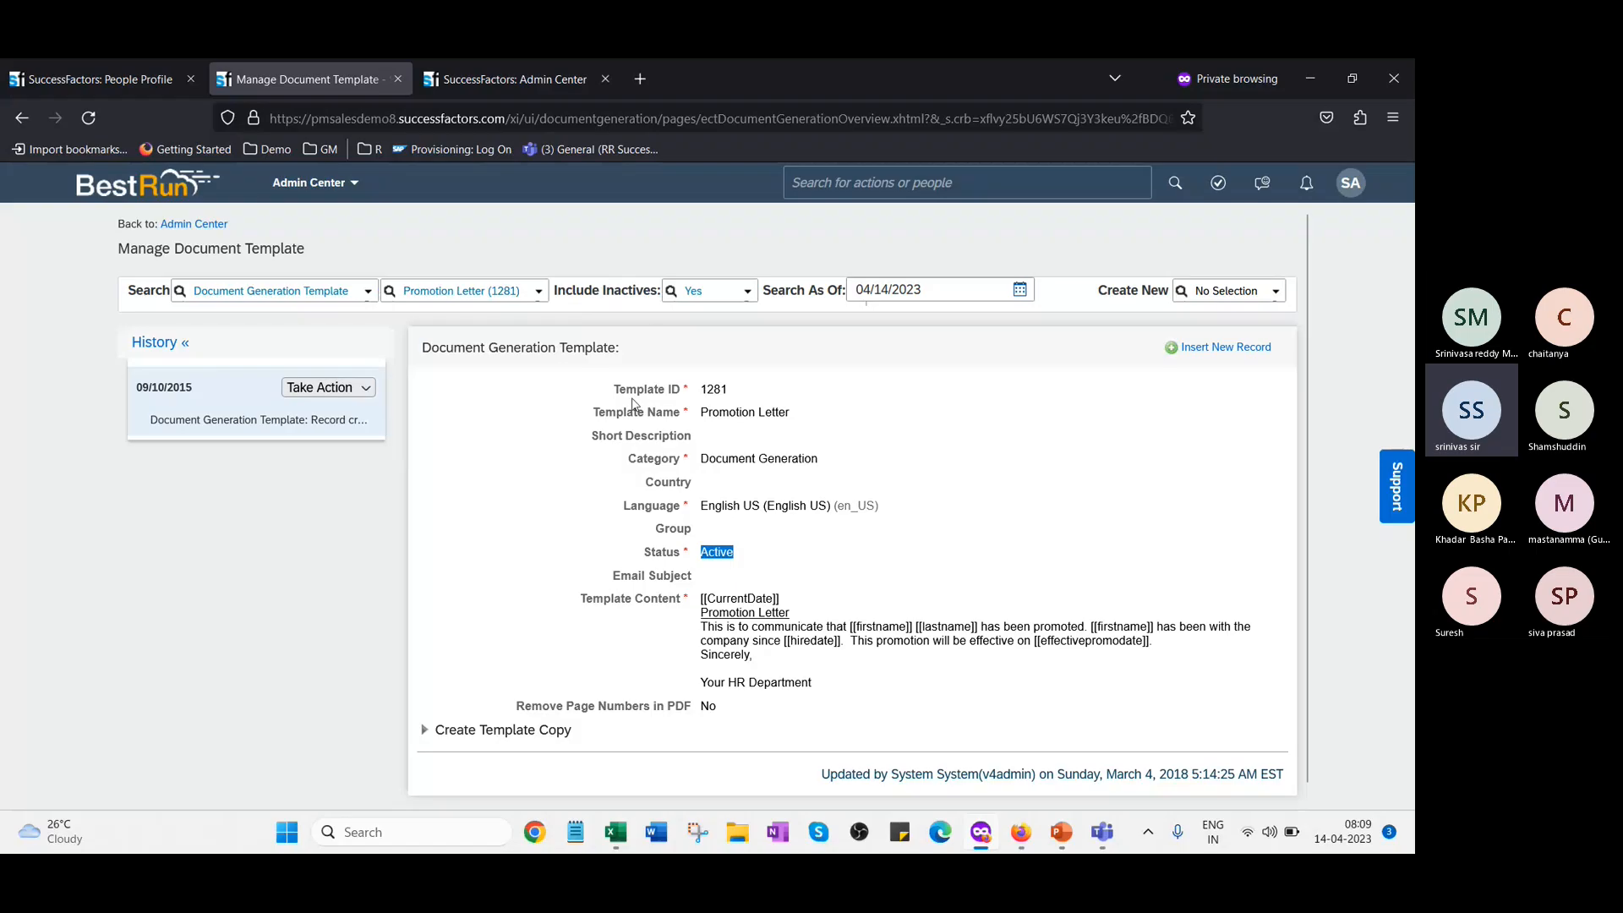
left_click_drag(589, 387, 782, 646)
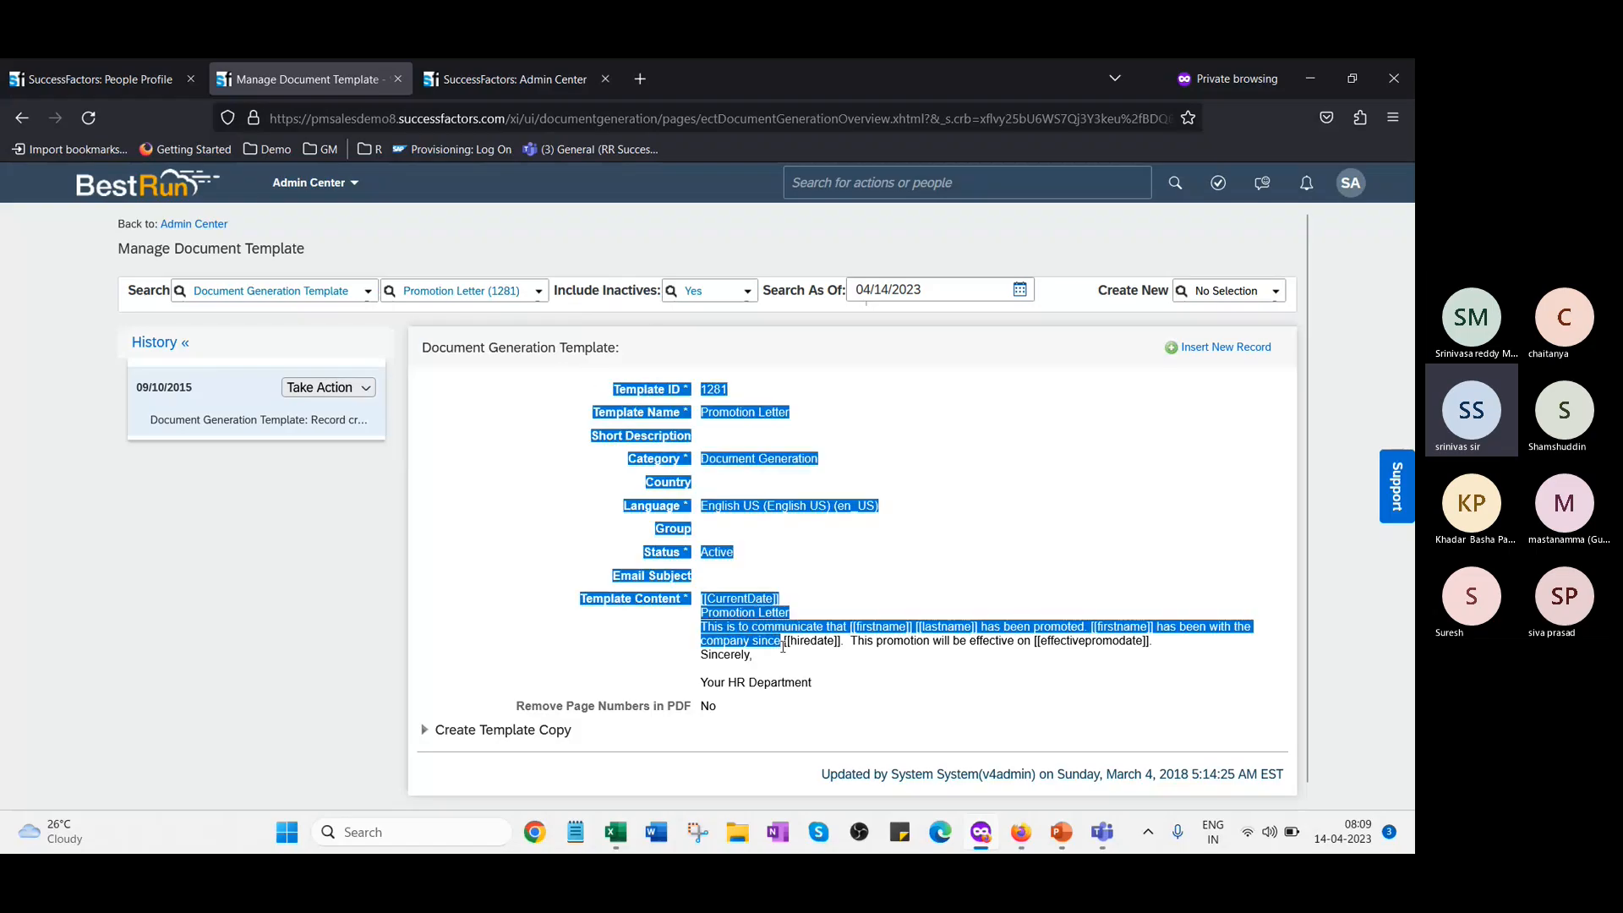
double_click(715, 551)
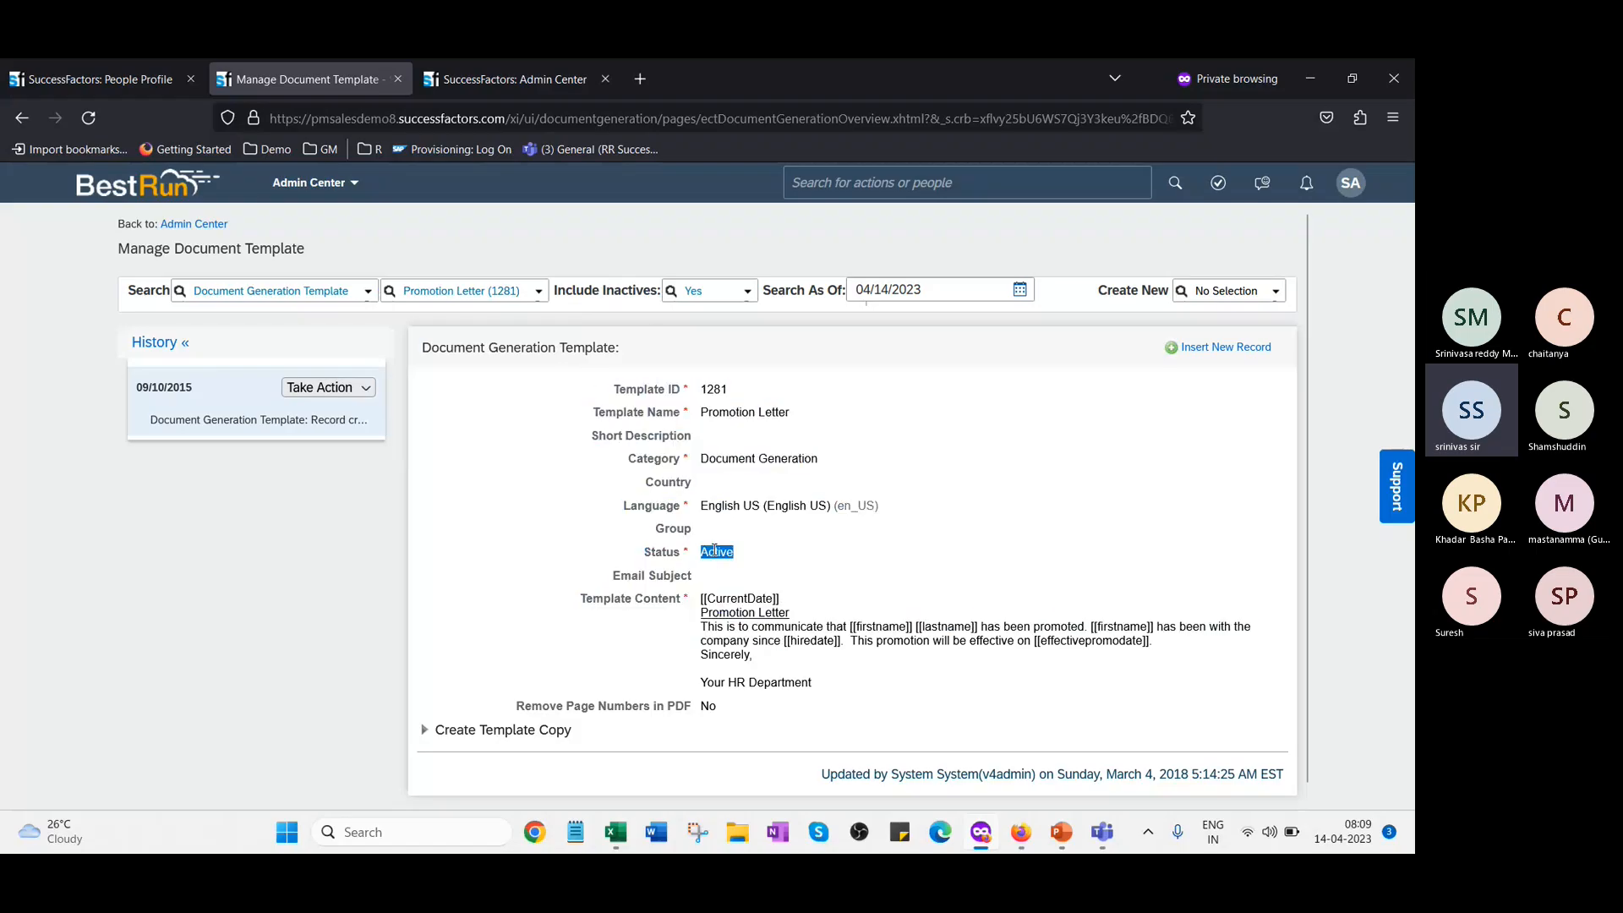
Keep Include Inactives as Yes, reselect the Promotion Letter search value, and open the account menu
left_click(747, 290)
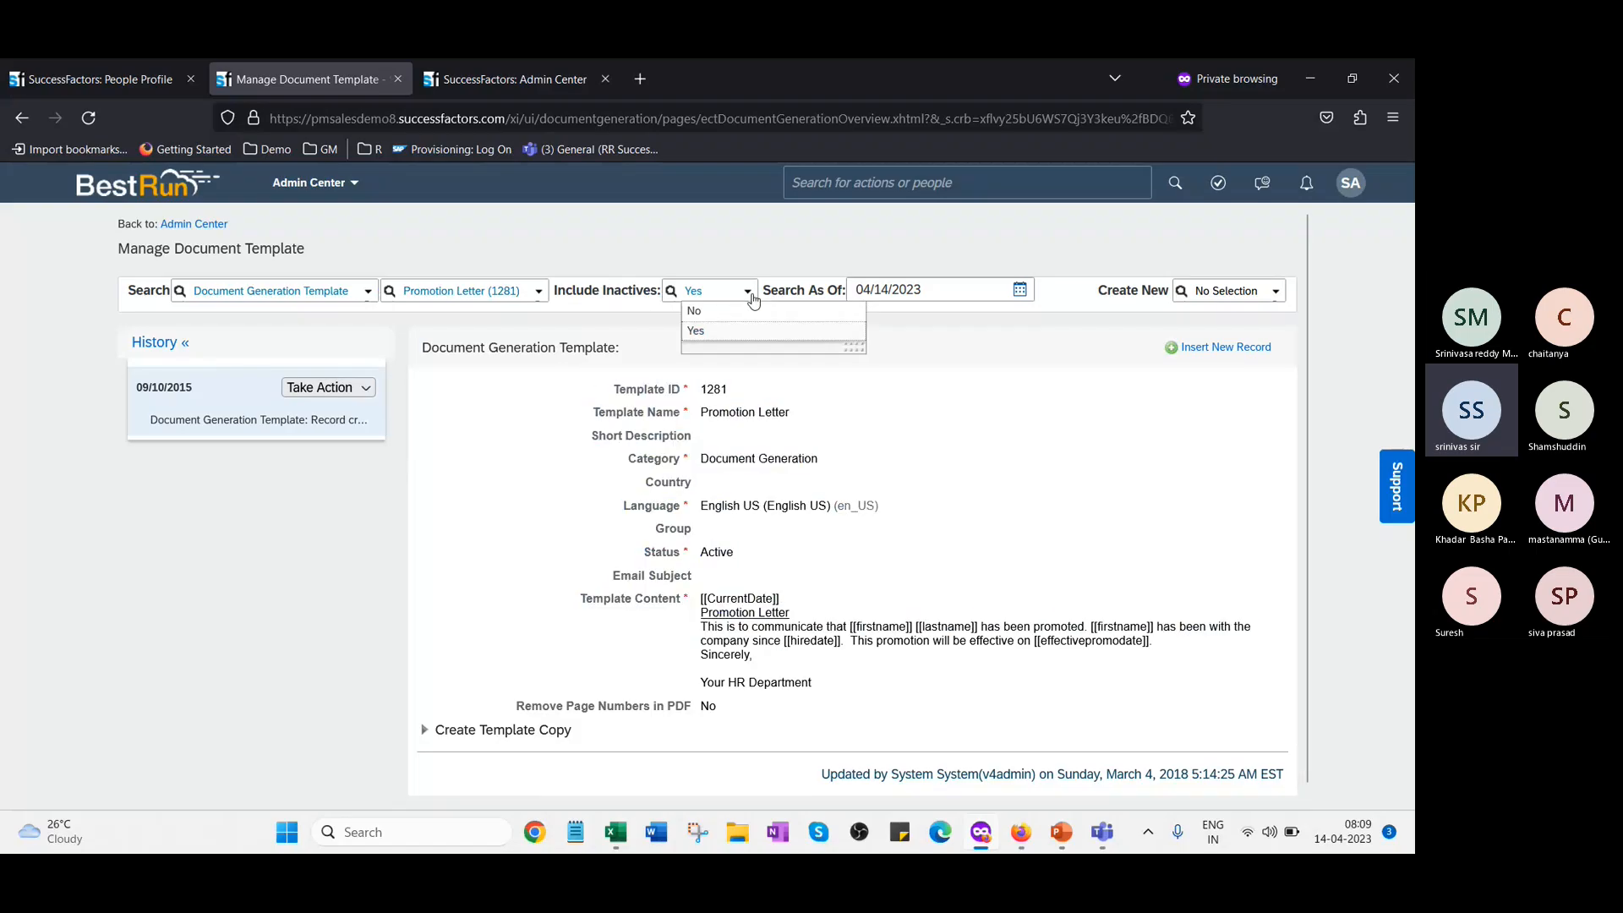
left_click(501, 291)
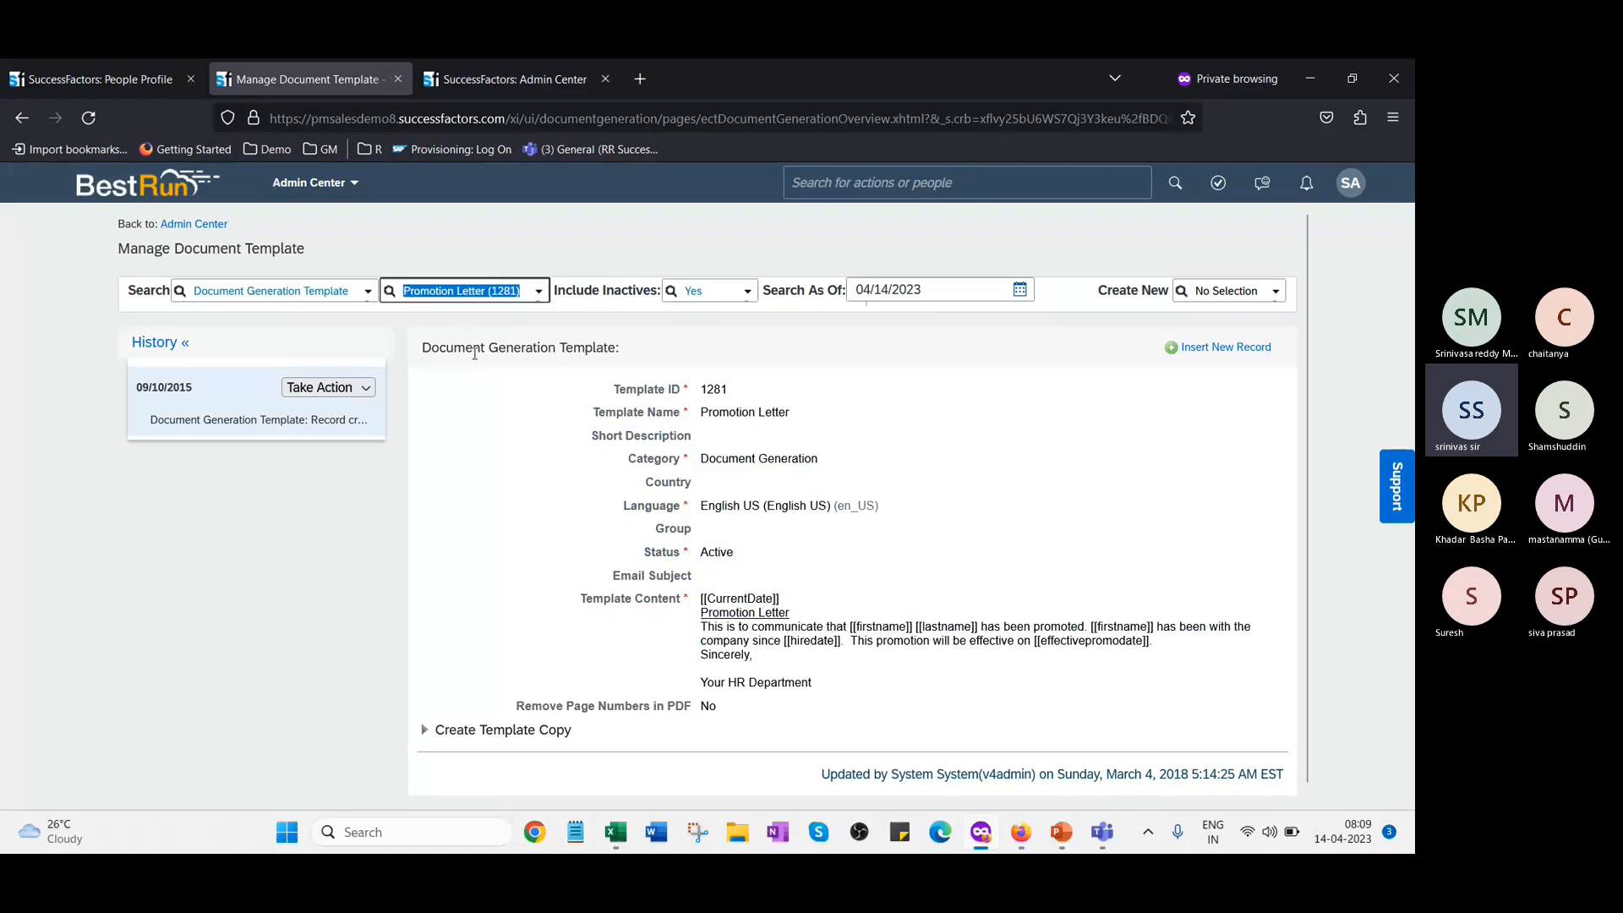
left_click(537, 293)
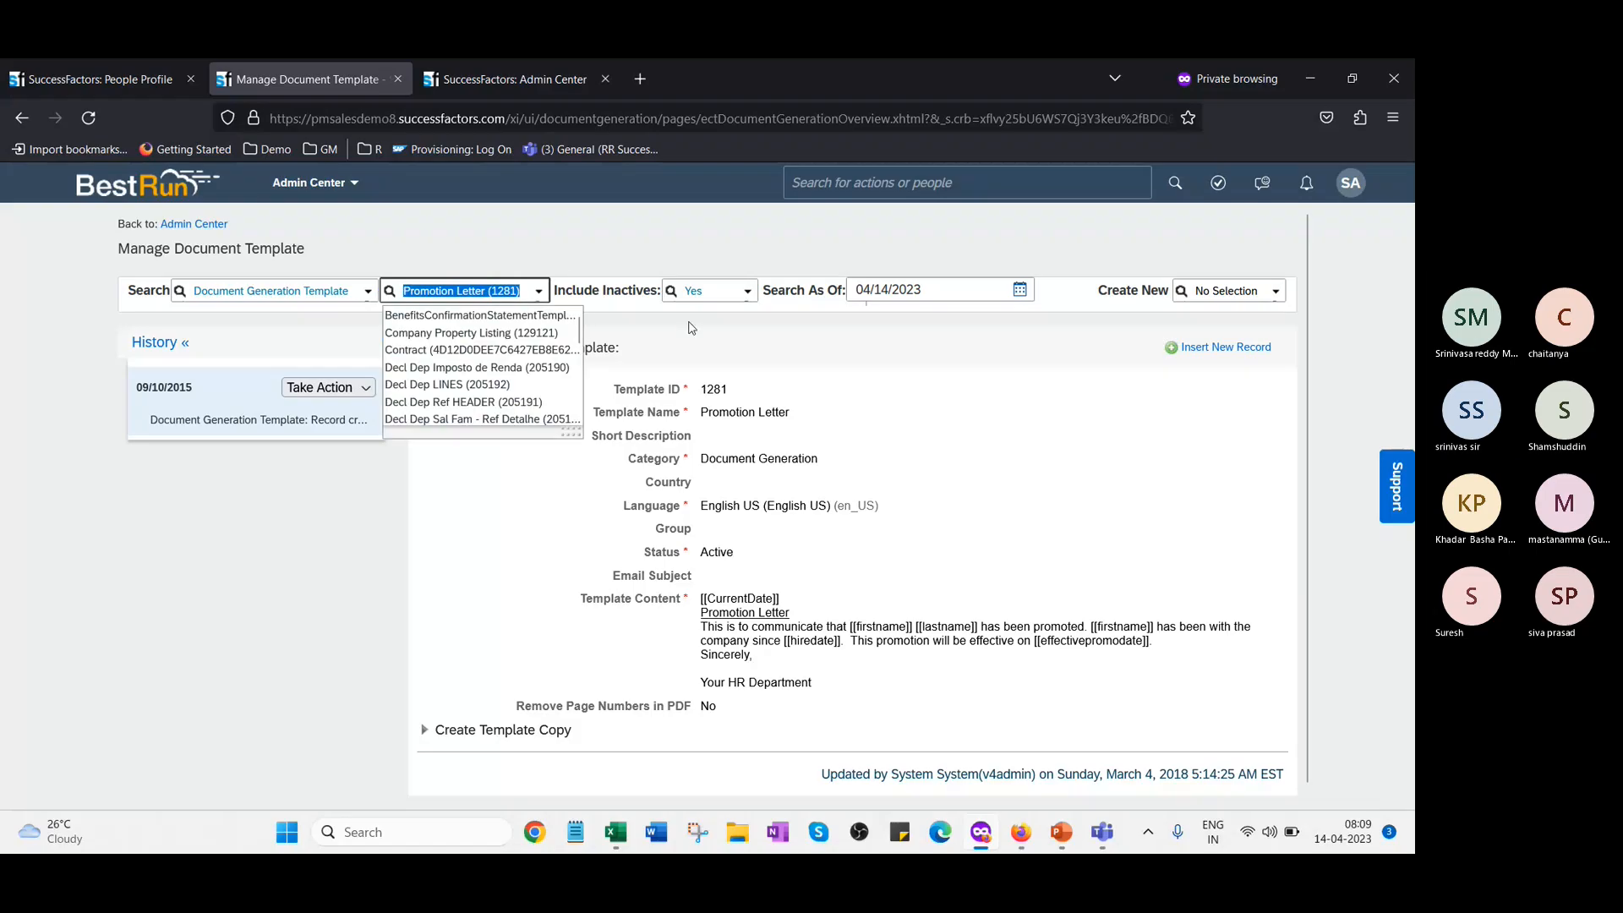
left_click(747, 291)
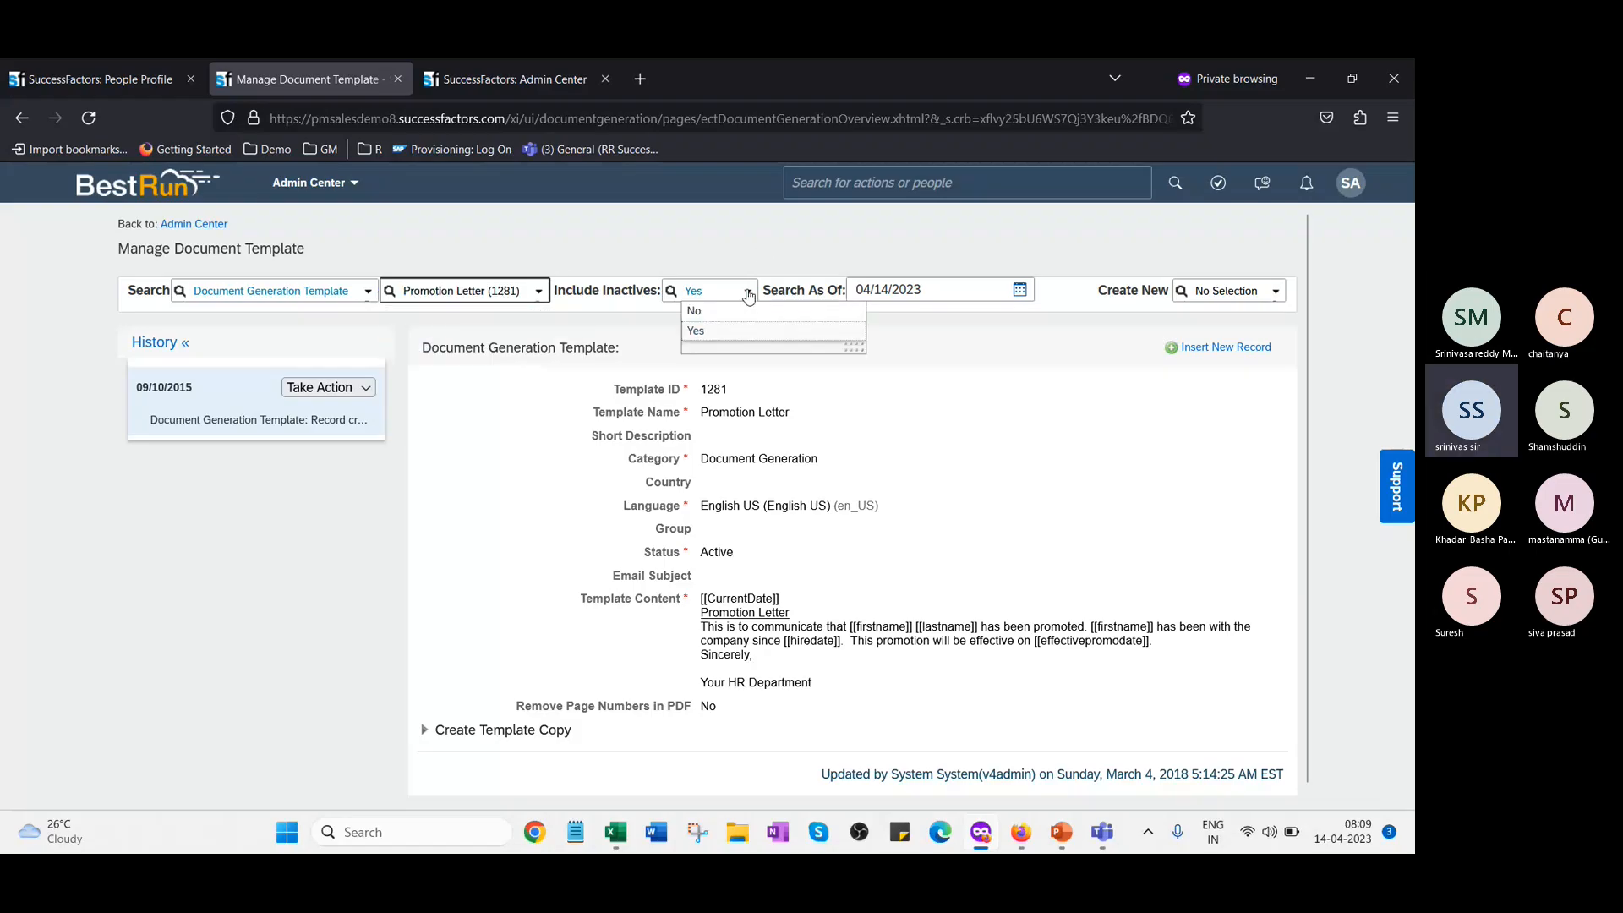
left_click(709, 328)
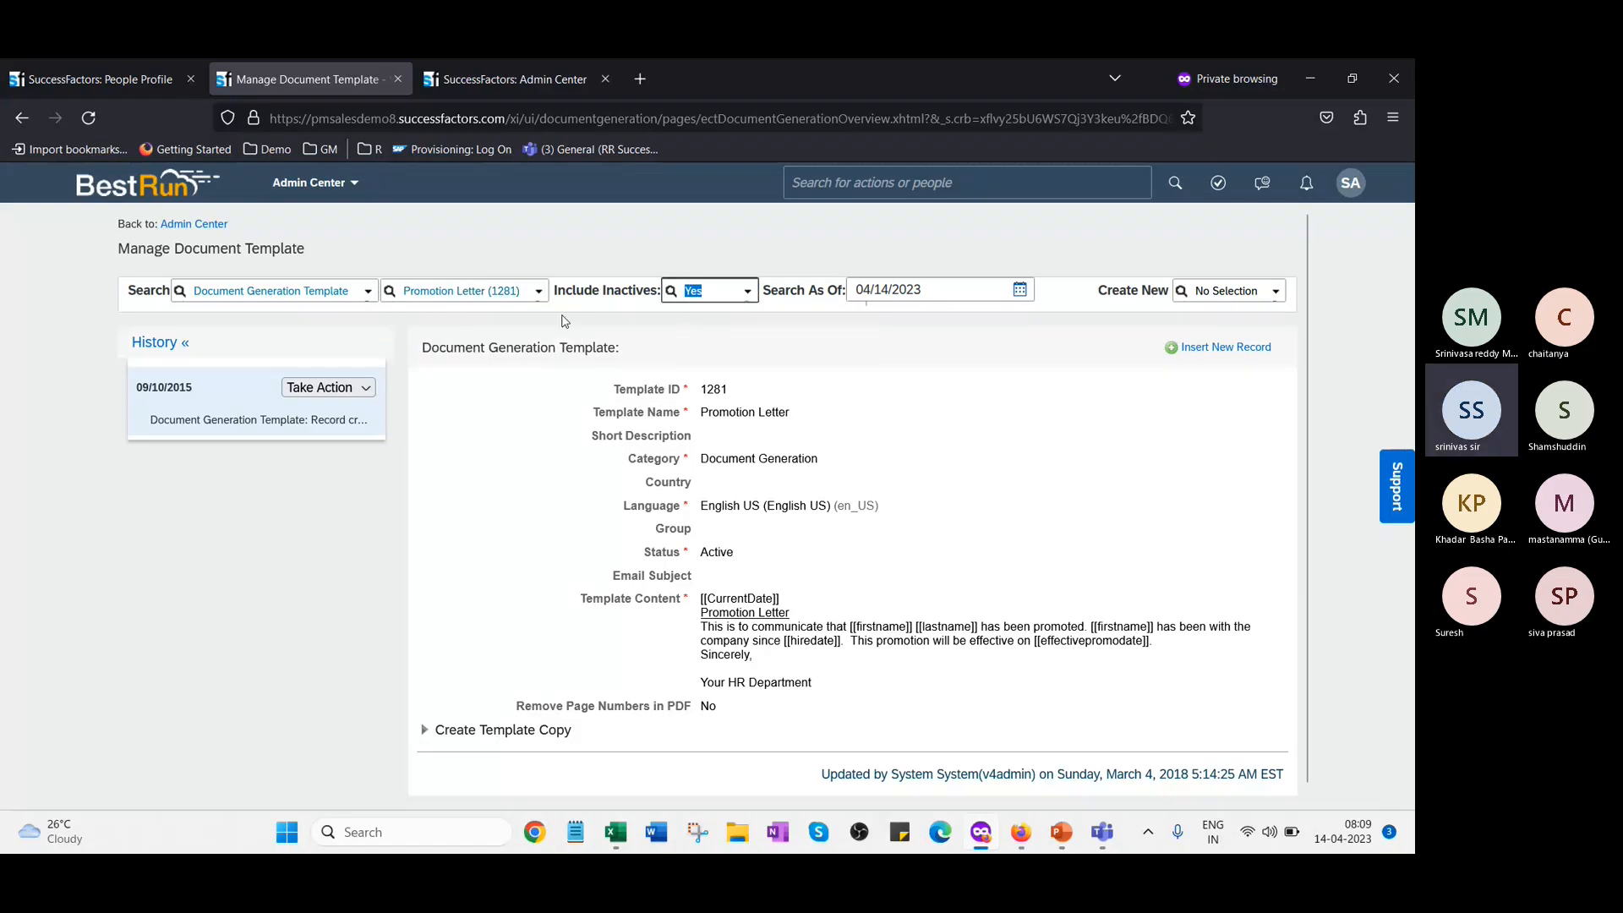
left_click(470, 292)
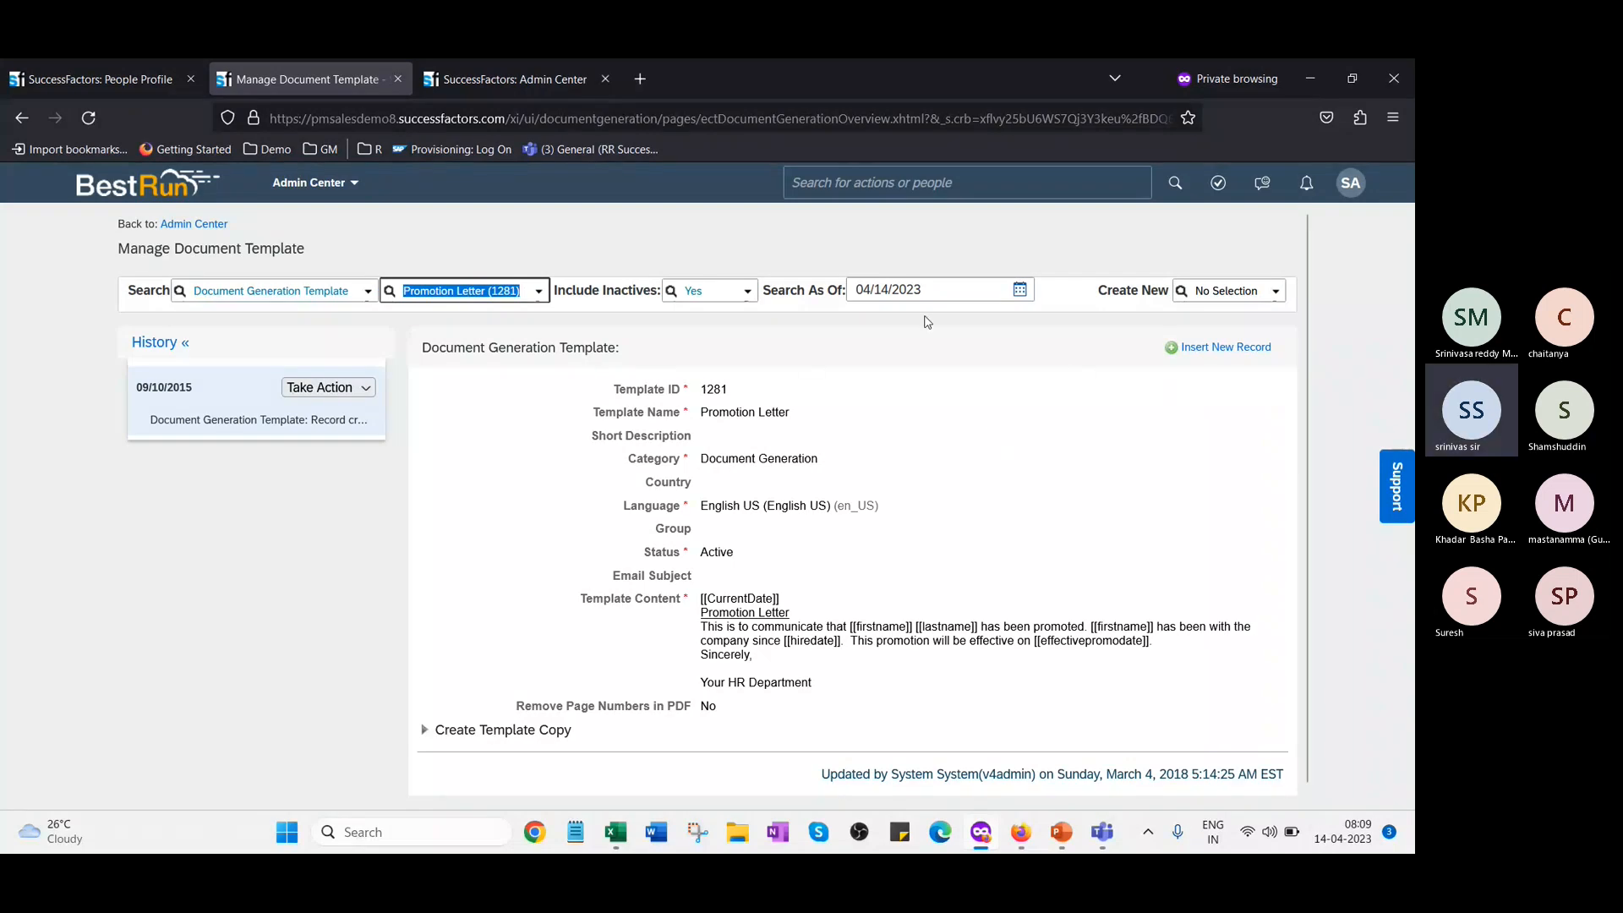
left_click(1350, 183)
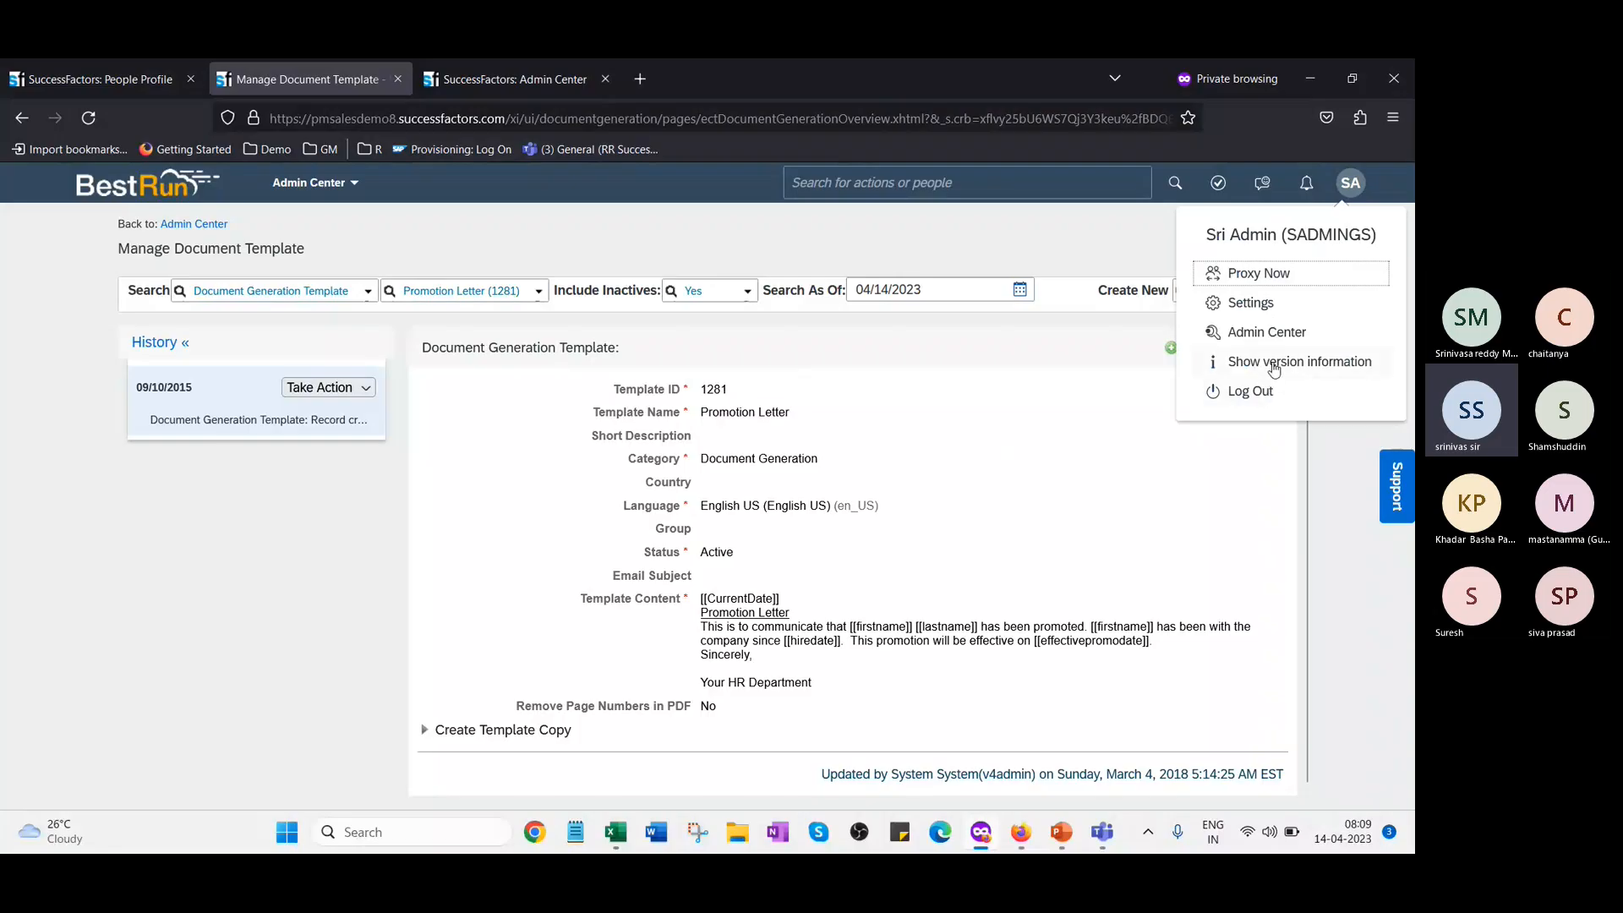
View the system version information, select the Company ID, and close it
left_click(1285, 362)
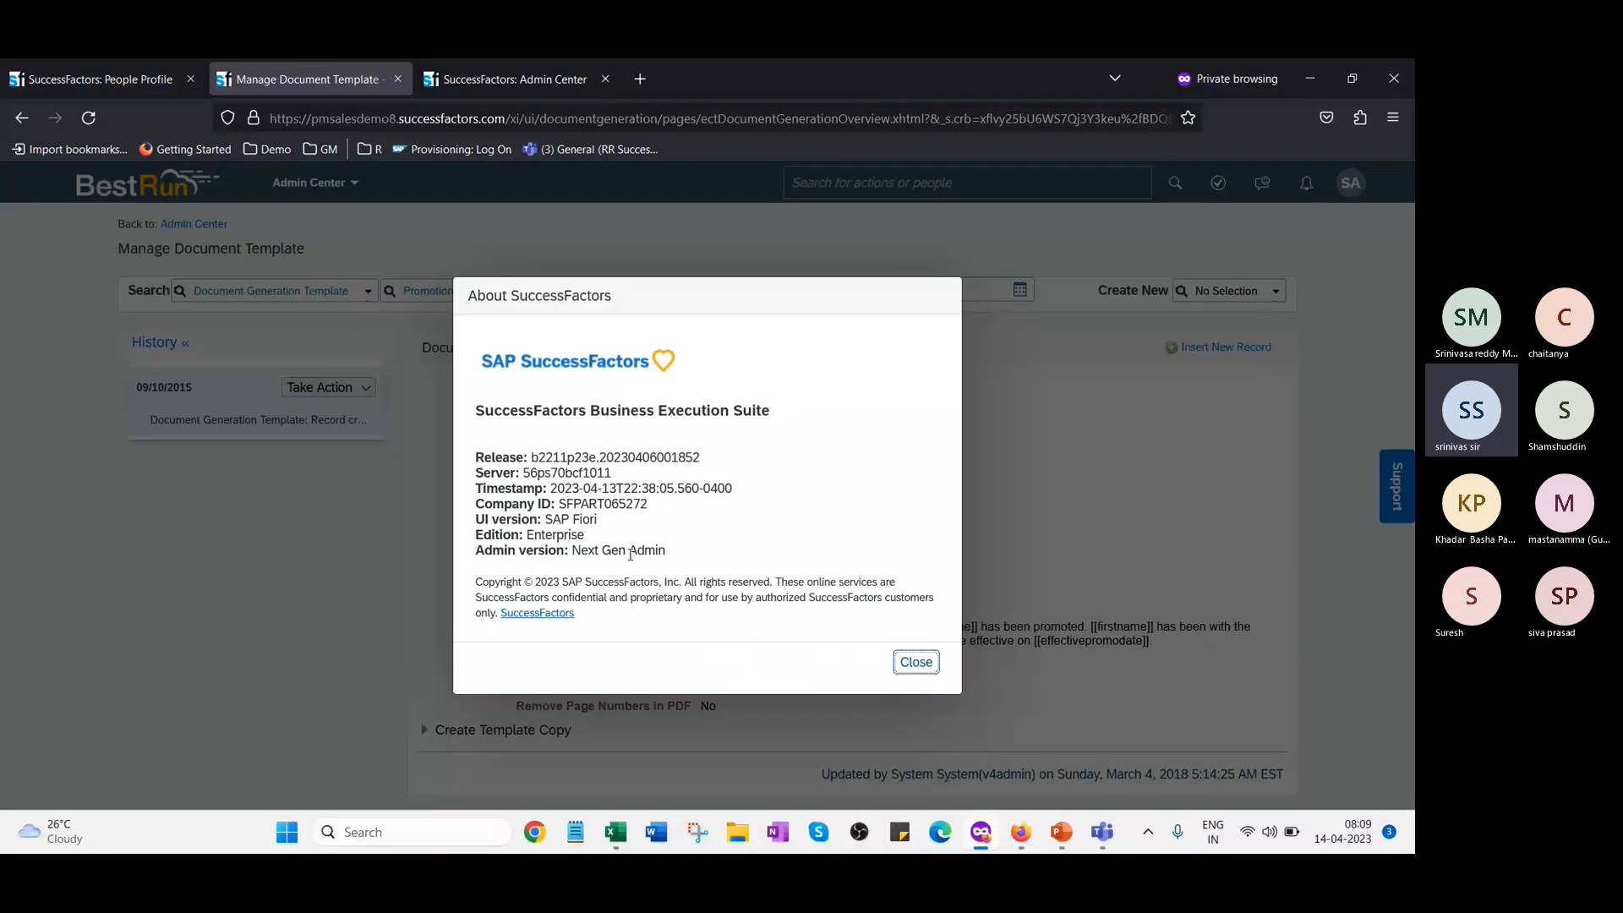
double_click(636, 505)
left_click(916, 663)
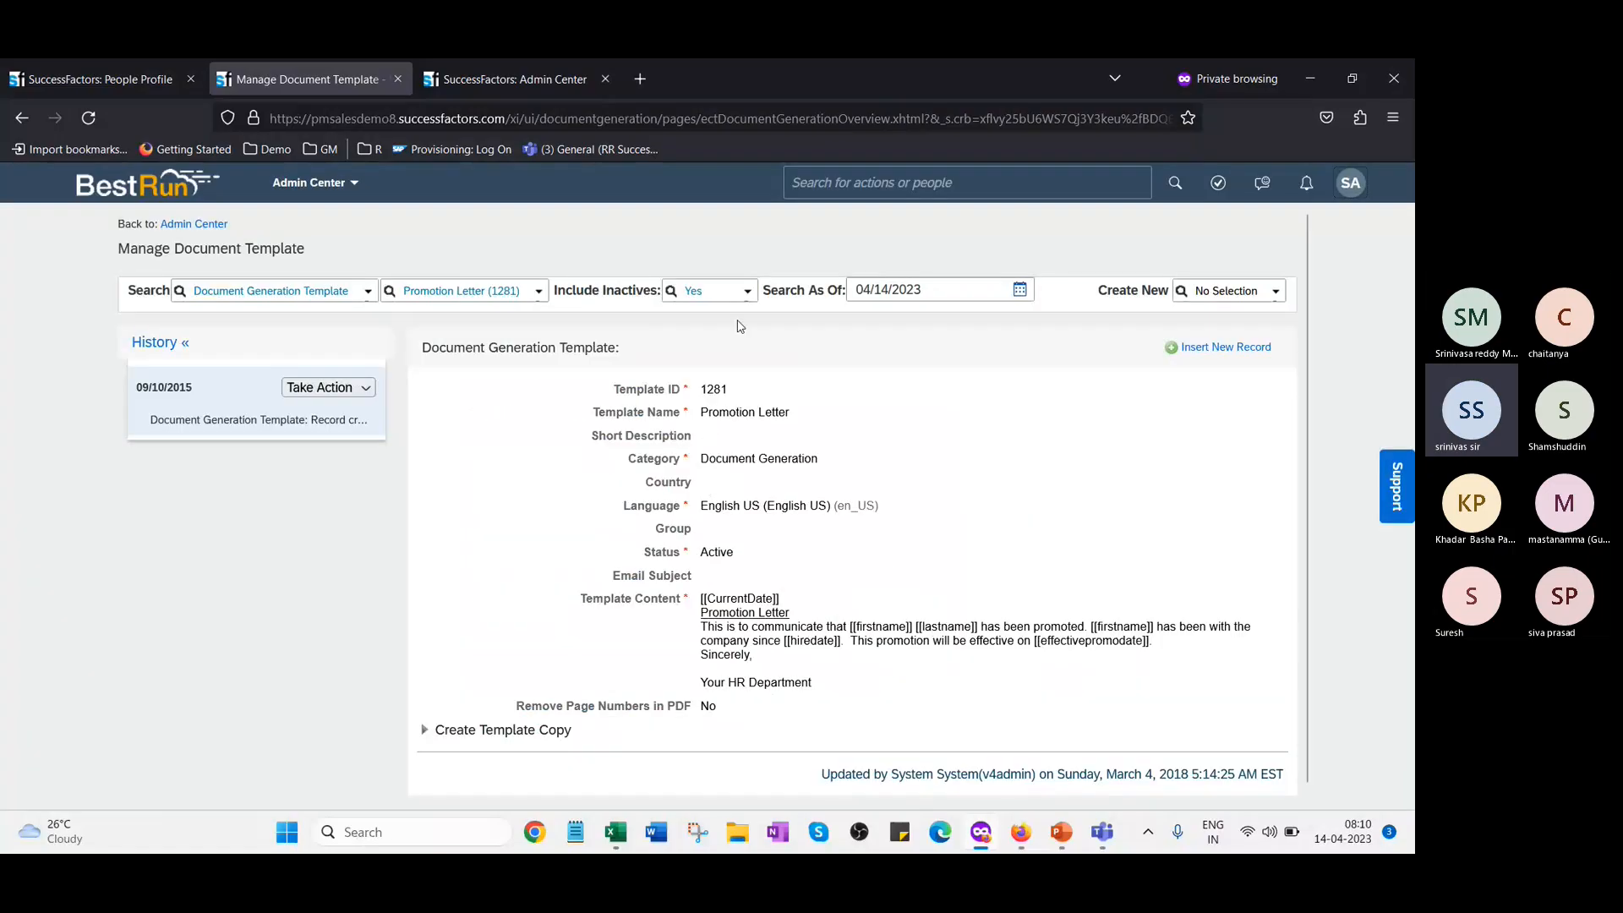
Glance at the employee's Actions menu, then go to the Admin Center's Permission Role List
left_click(137, 69)
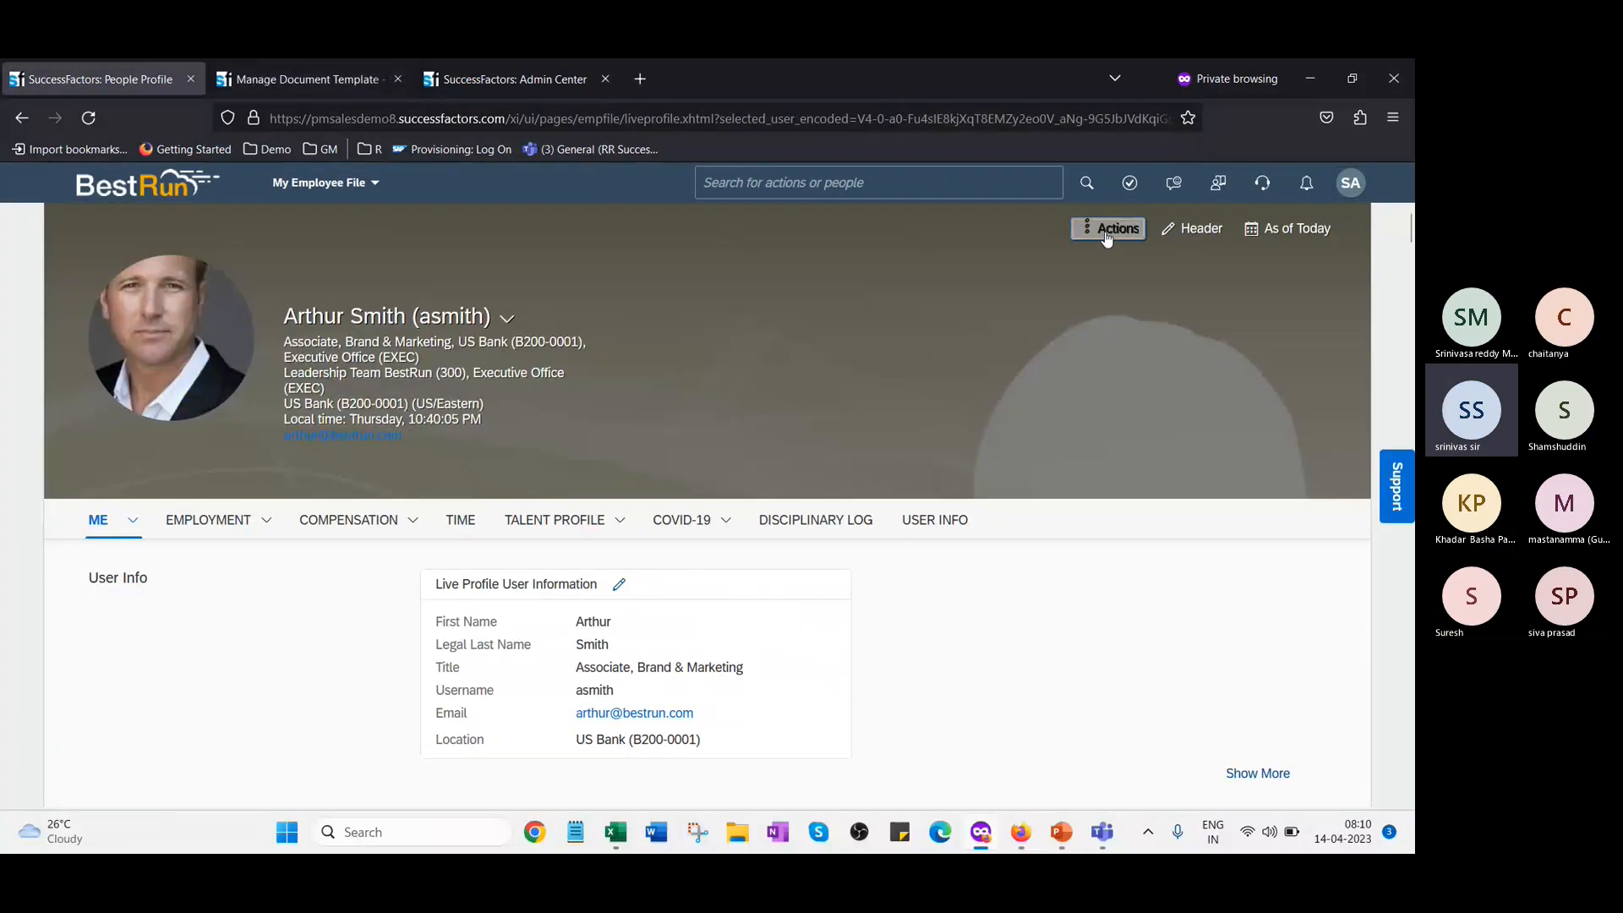
left_click(1106, 237)
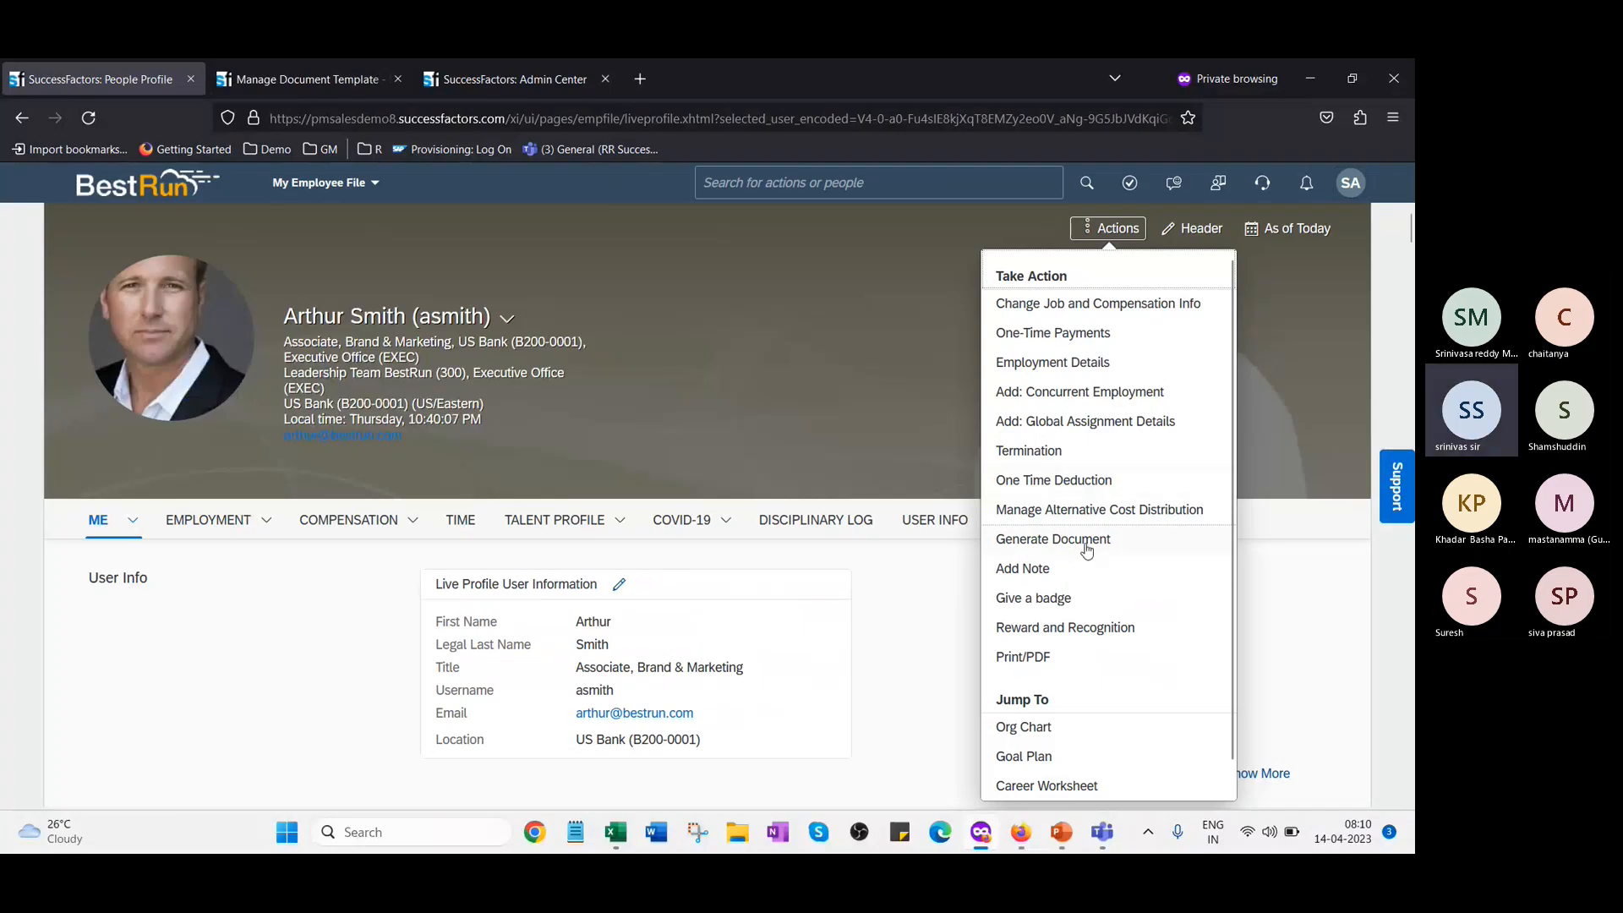
left_click(480, 62)
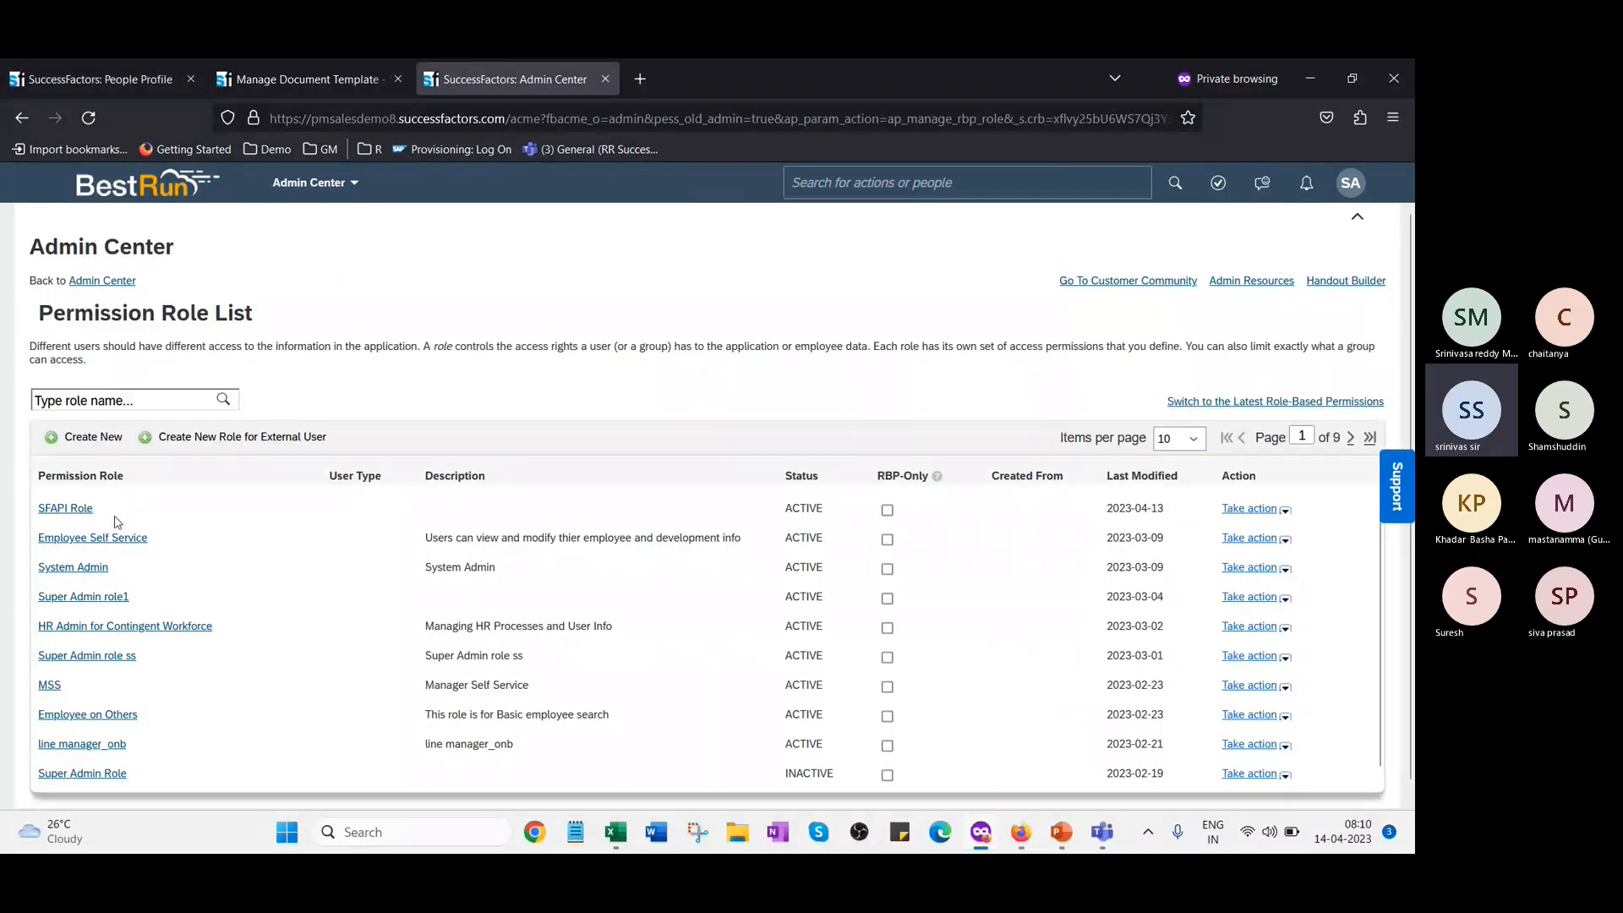
Open the System Admin role's Permission settings and start a find-in-page for 'document'
left_click(77, 573)
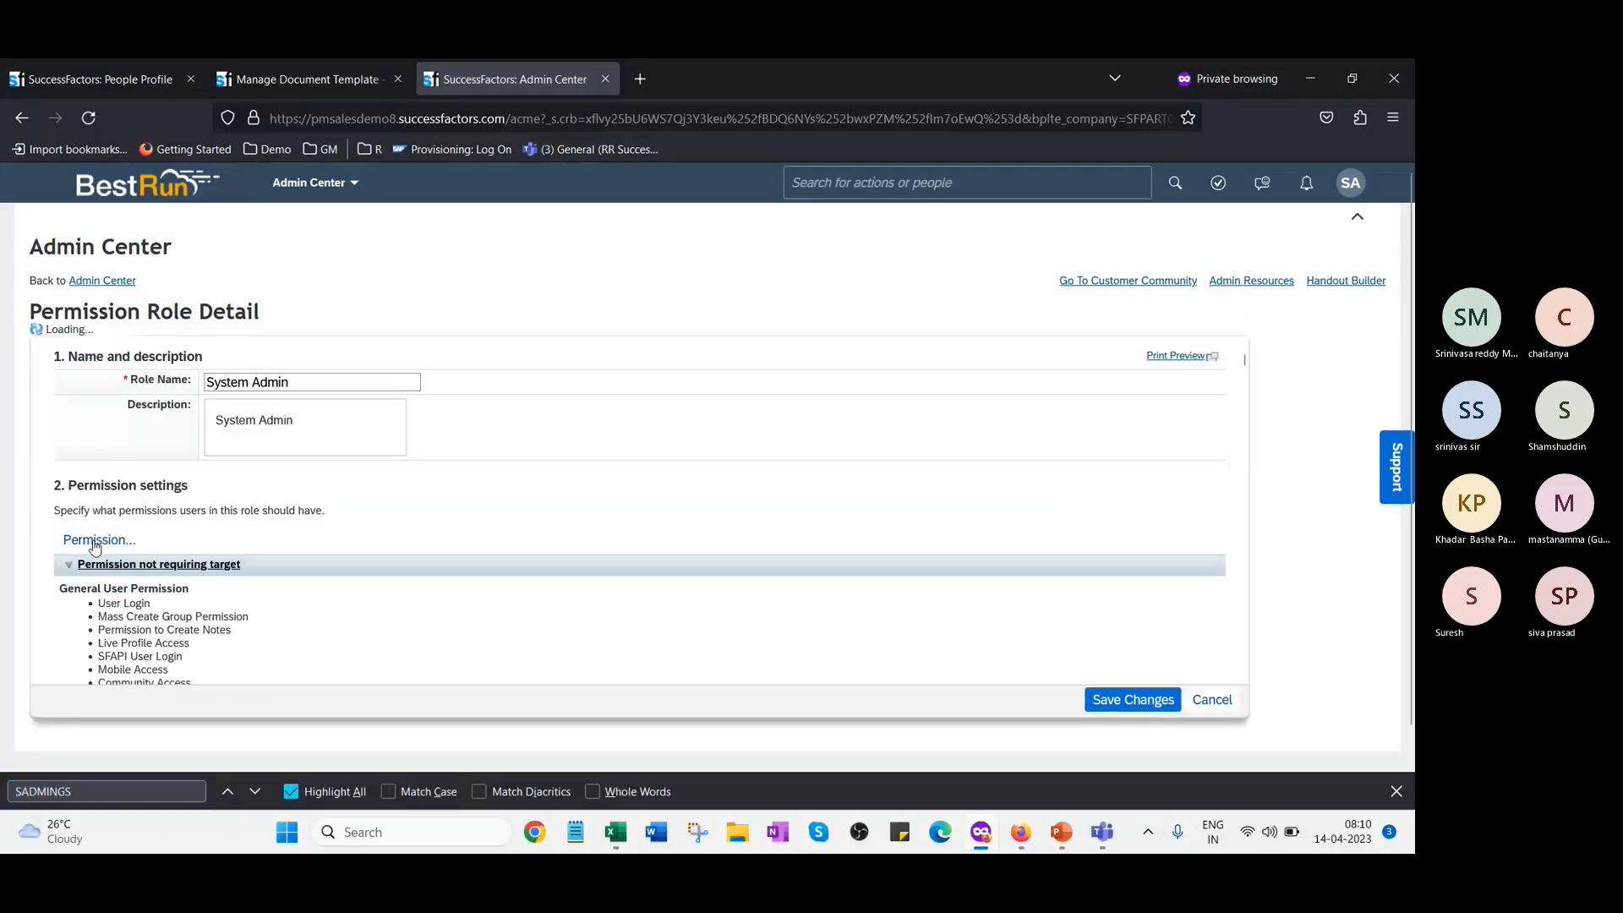
left_click(95, 544)
key("ctrl+f")
type("documeny")
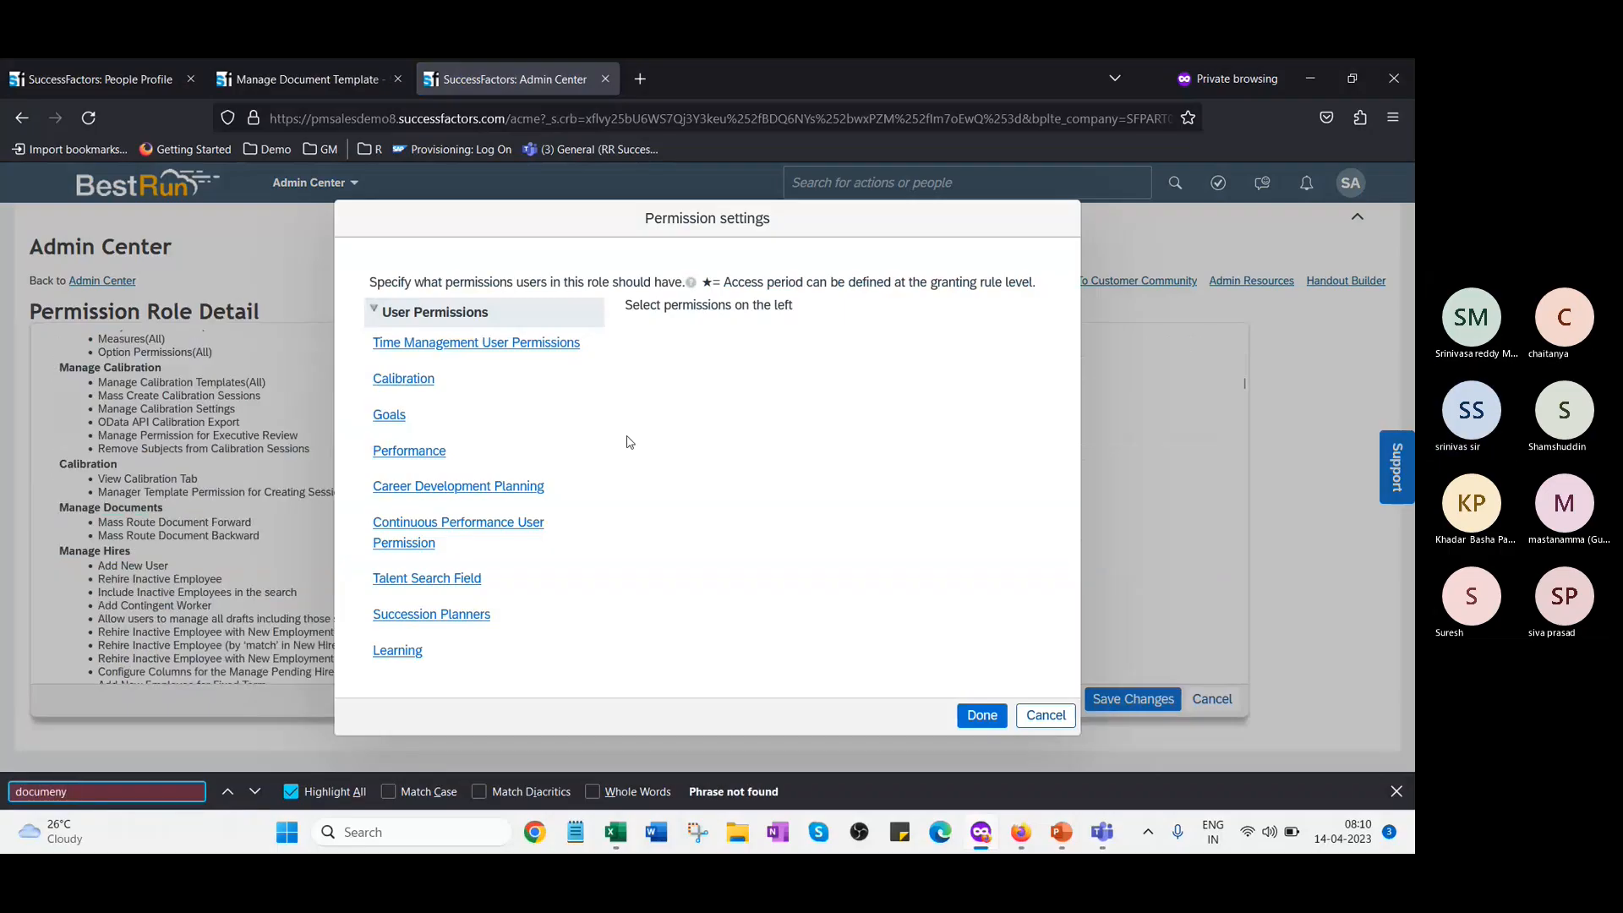
Correct the page search to 'document' and bring up Manage Document Generation Templates
key("BackSpace")
type("t4")
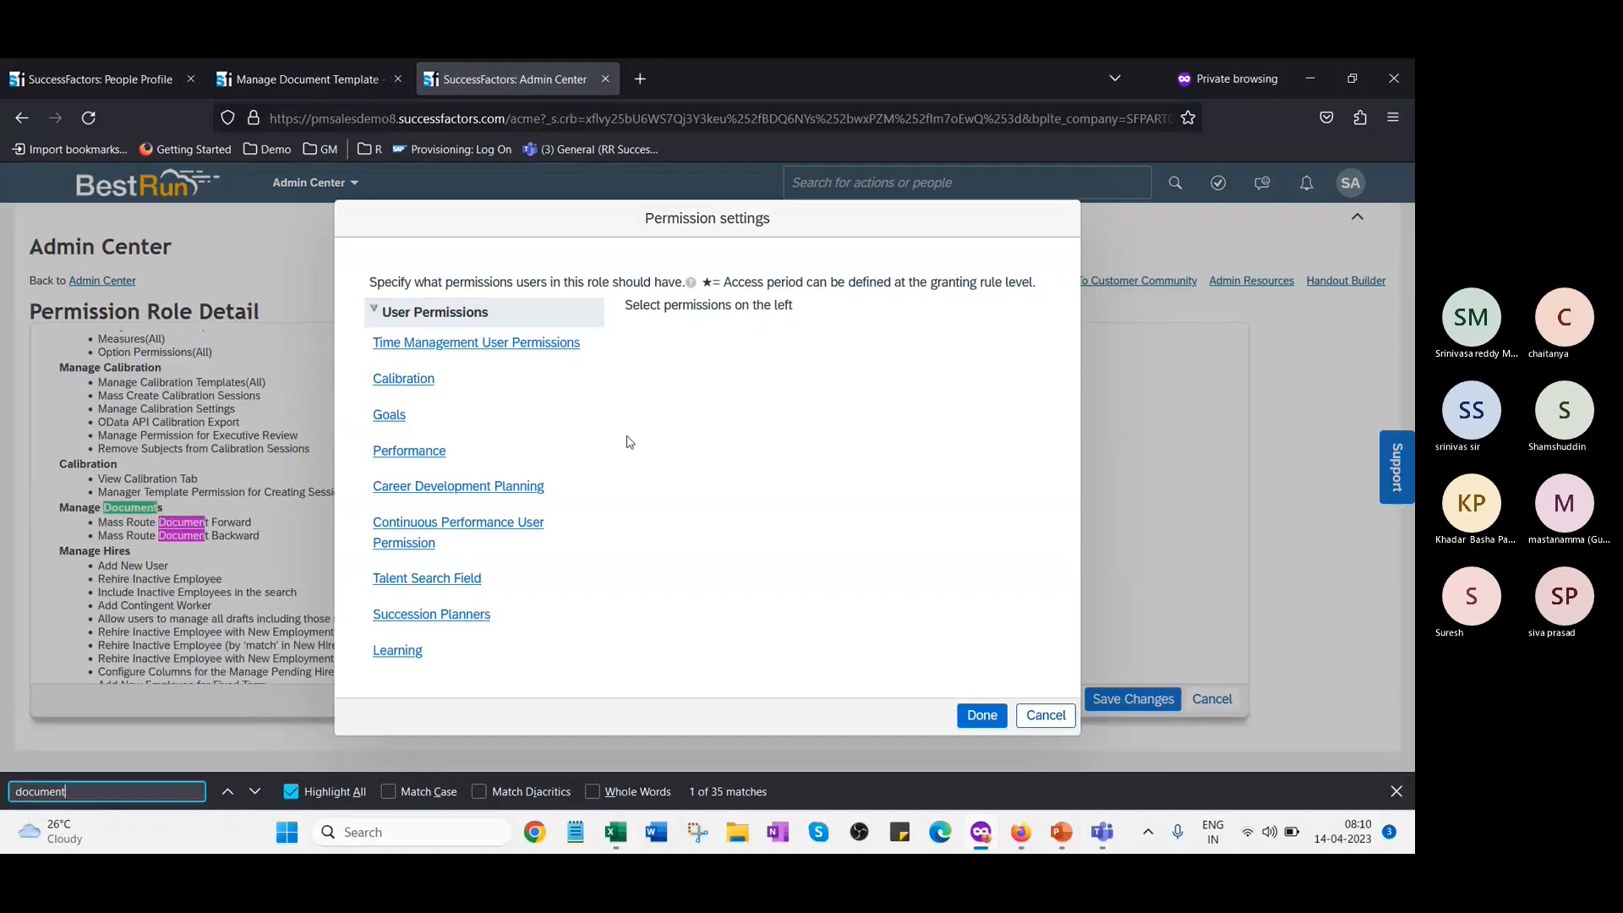
key("BackSpace")
key("Return")
key("Return")
key("Return")
key("Return")
key("Return")
left_click_drag(599, 330, 605, 485)
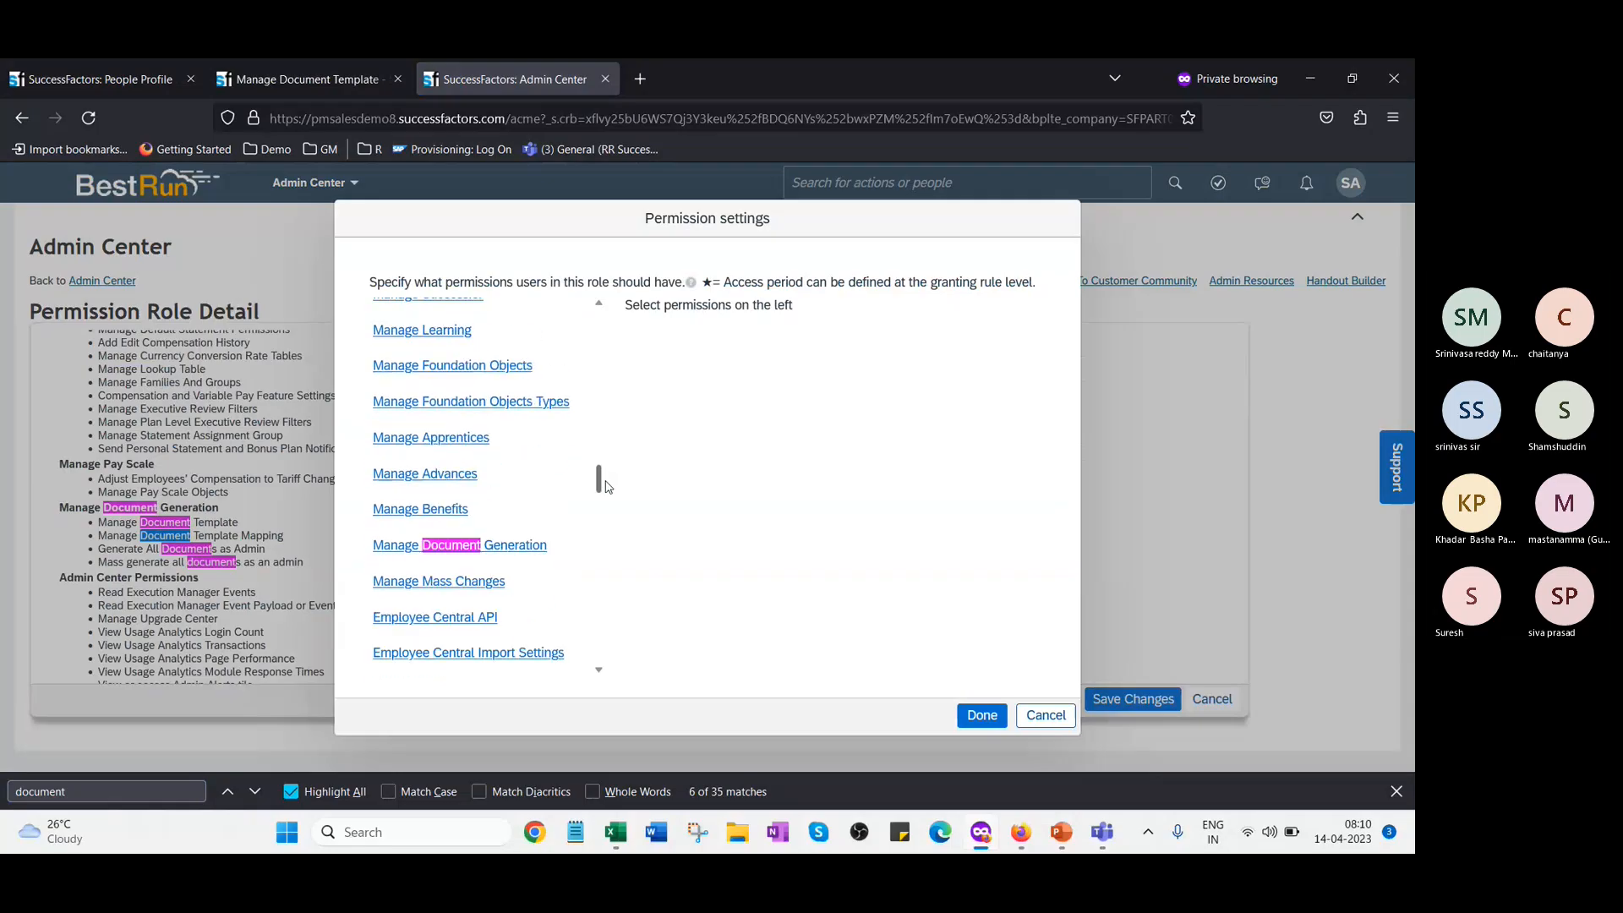
scroll(598, 471, "up", 3)
left_click_drag(600, 475, 592, 378)
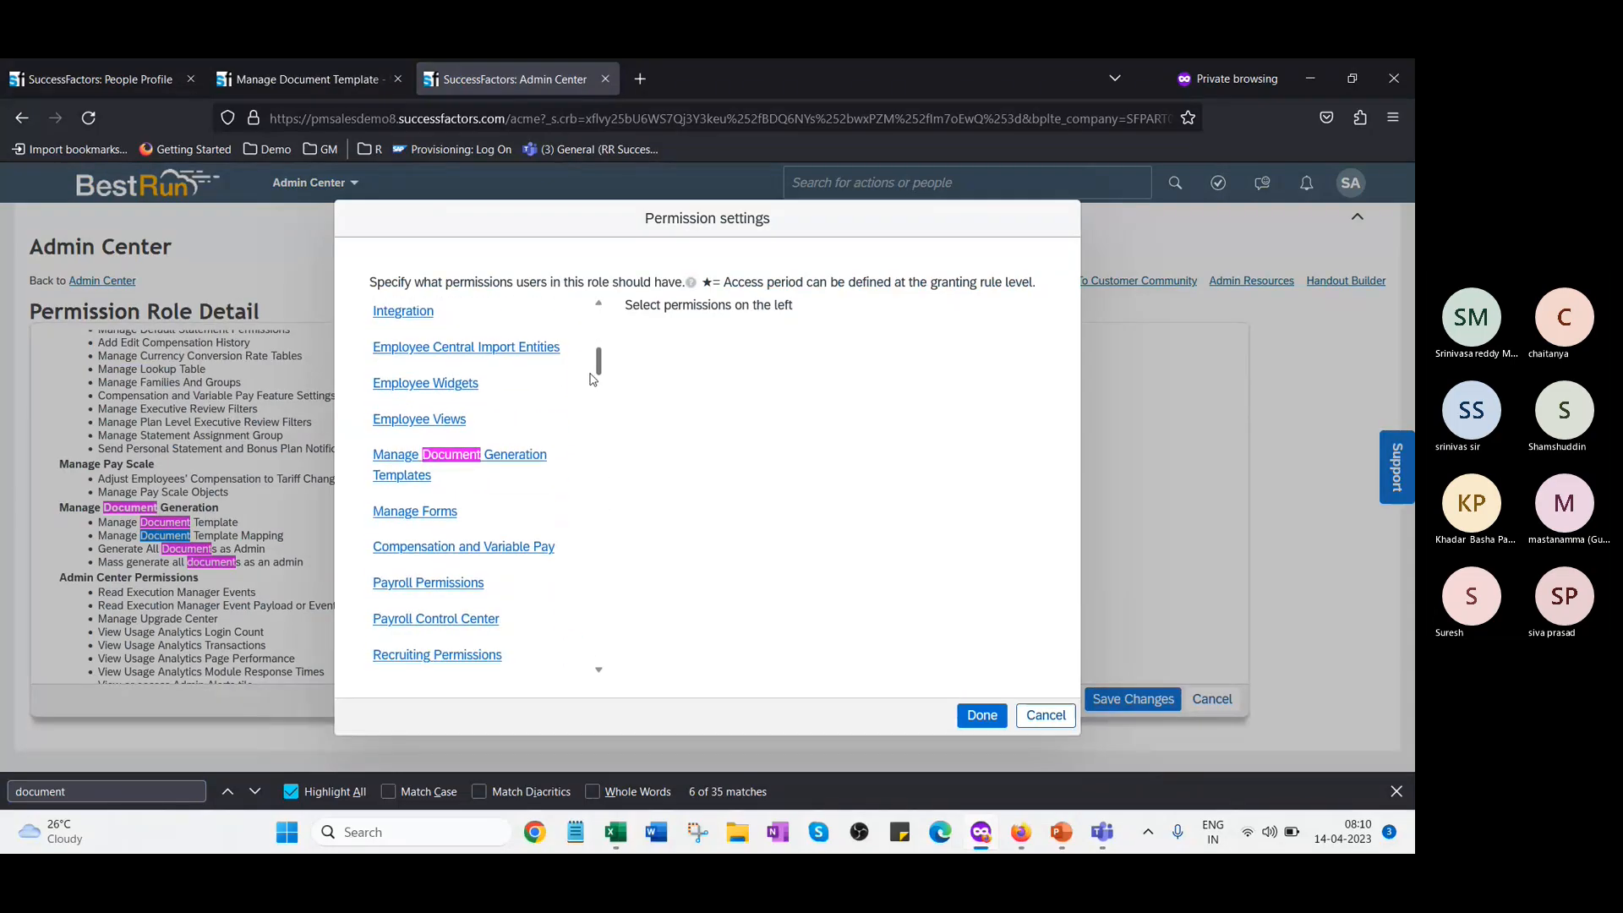
left_click(515, 471)
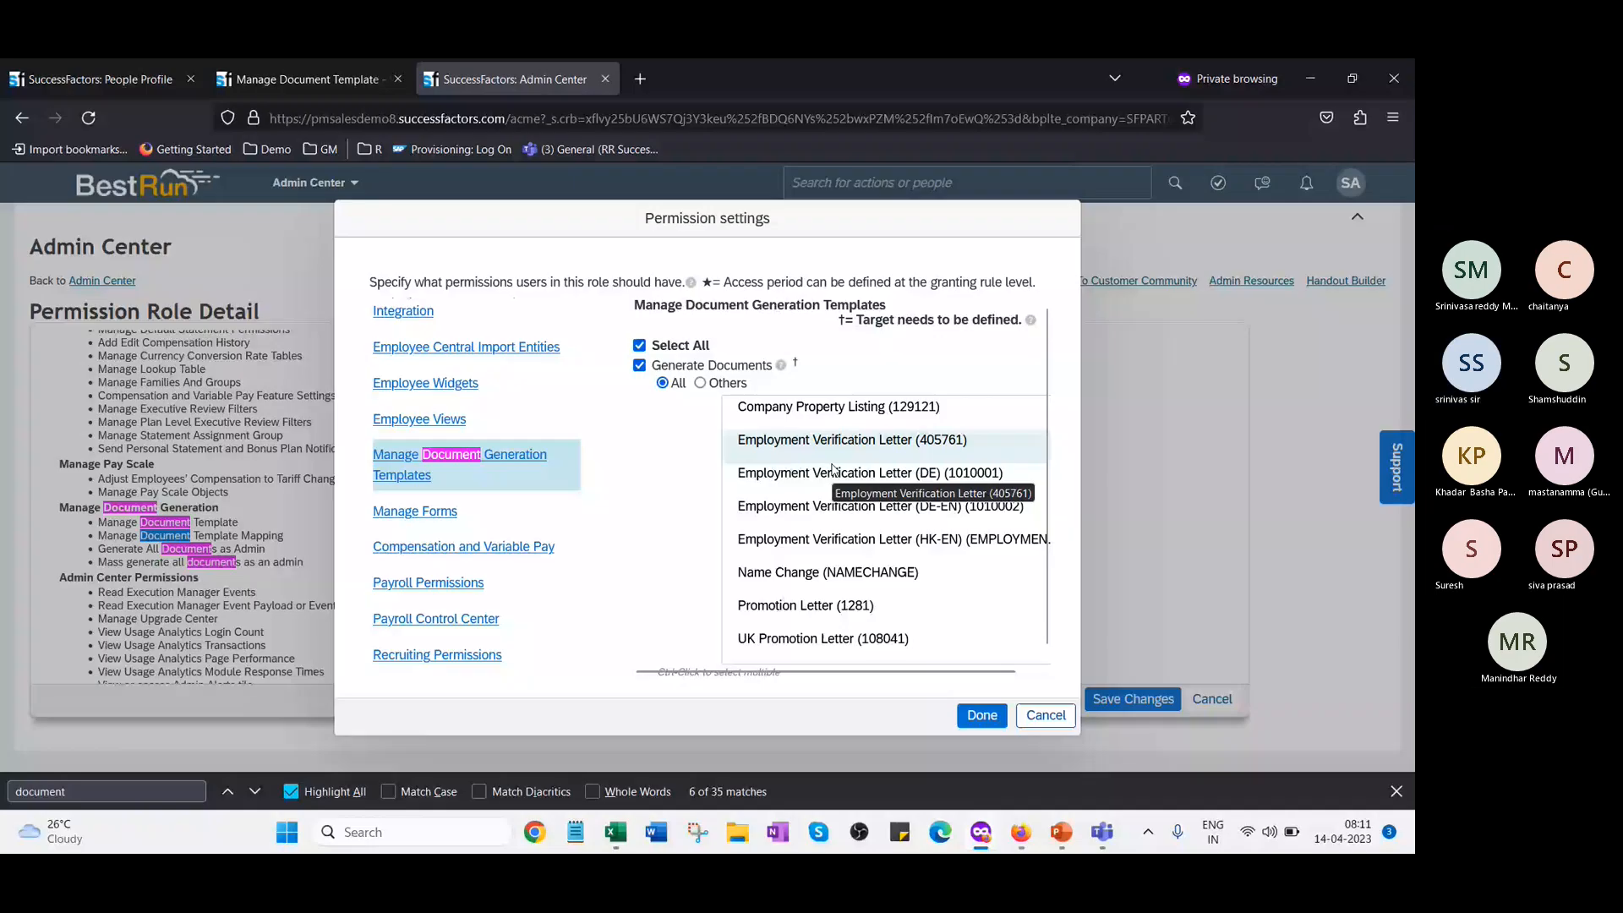
Select the DE, HK-EN and Promotion Letter (1281) templates for Generate Documents
left_click(858, 471)
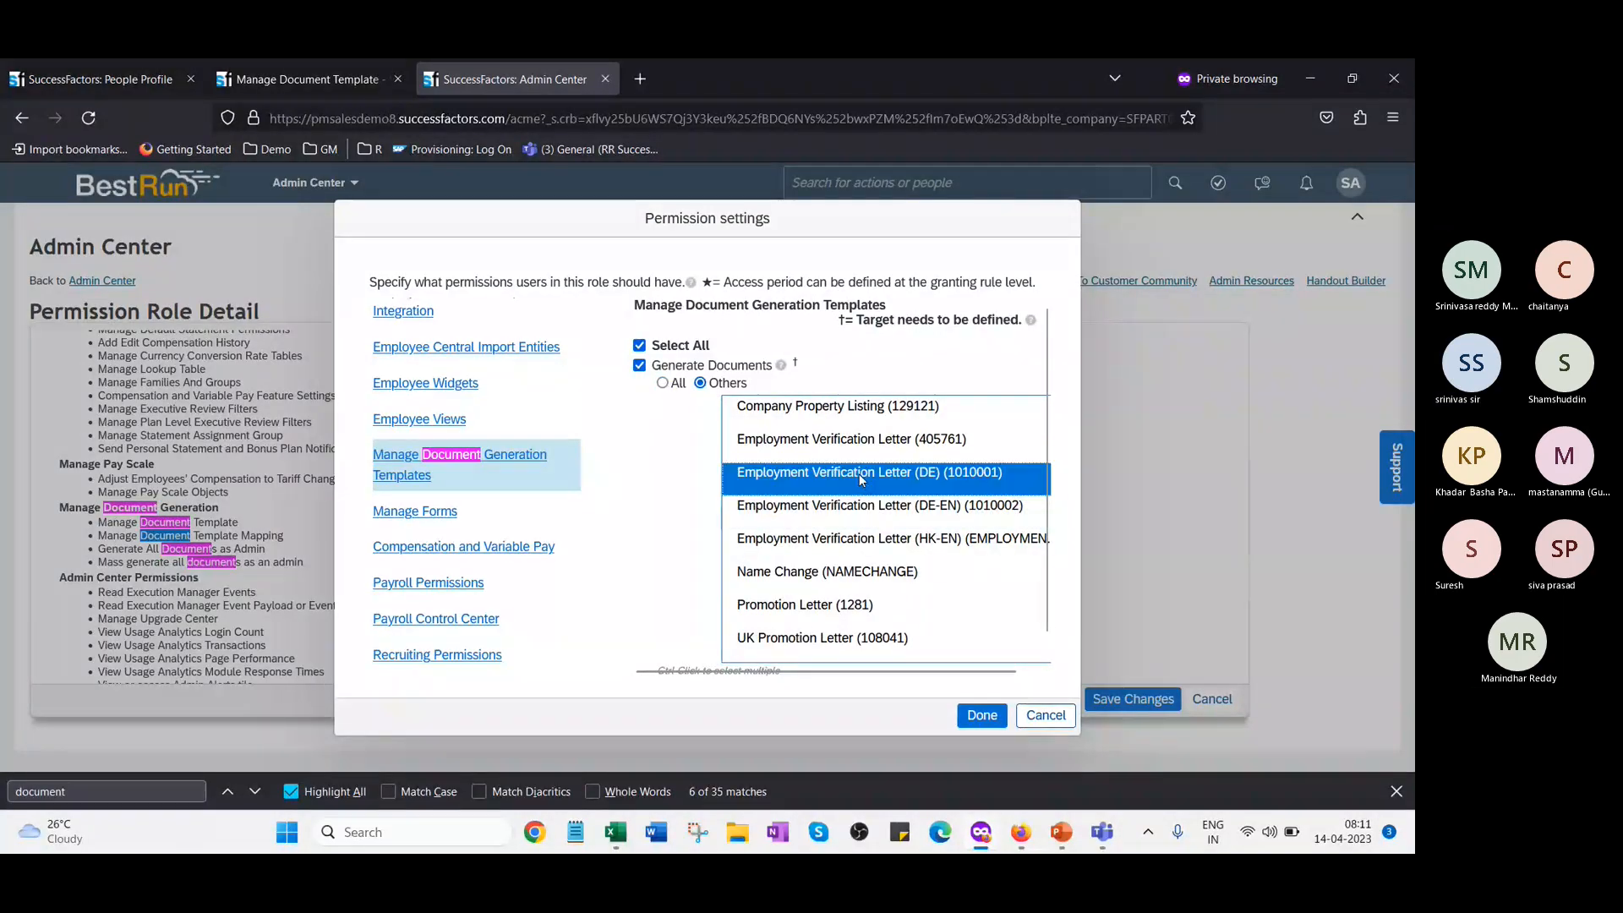
left_click(859, 541, "ctrl")
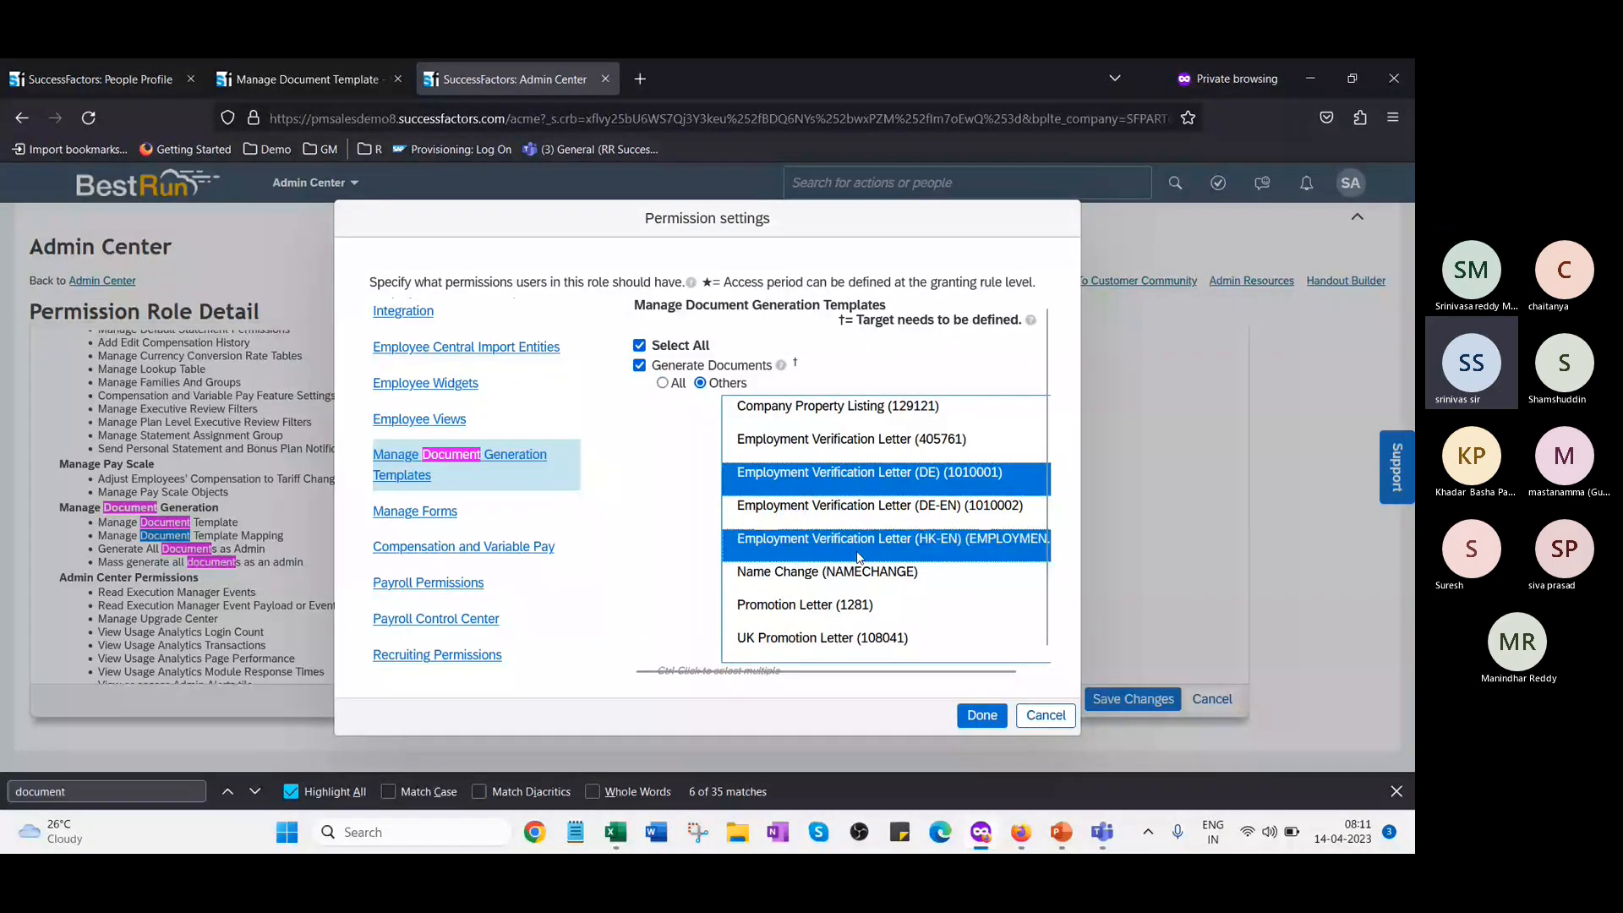
right_click(859, 605)
left_click(832, 606, "ctrl")
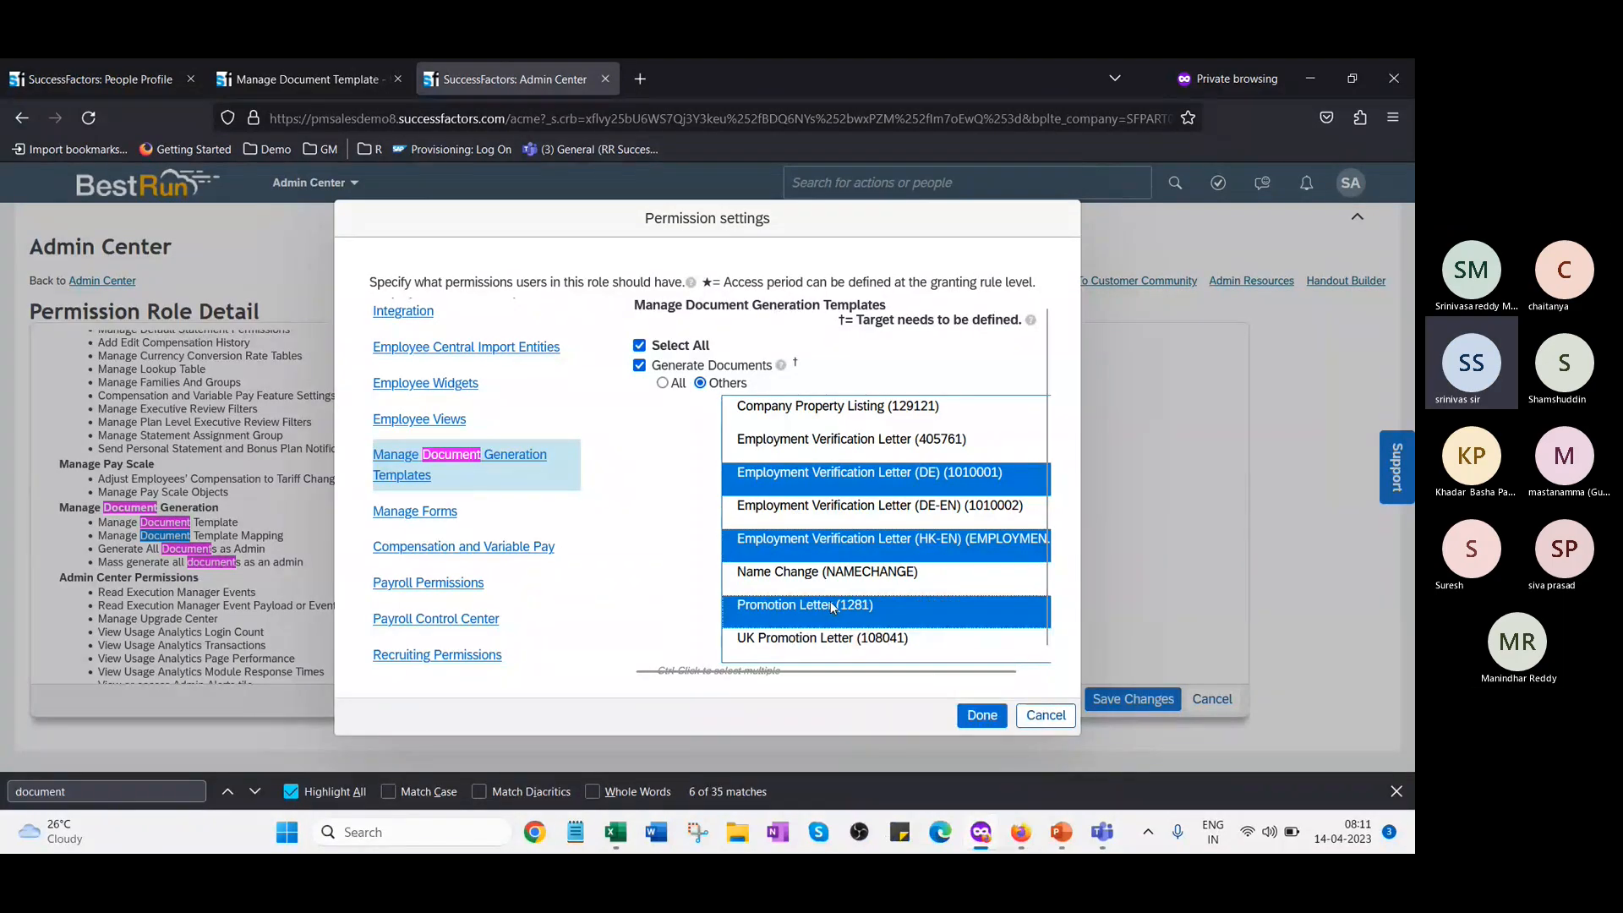
Admit the waiting guest in Teams, then close the permission settings with Cancel
key("alt+Tab")
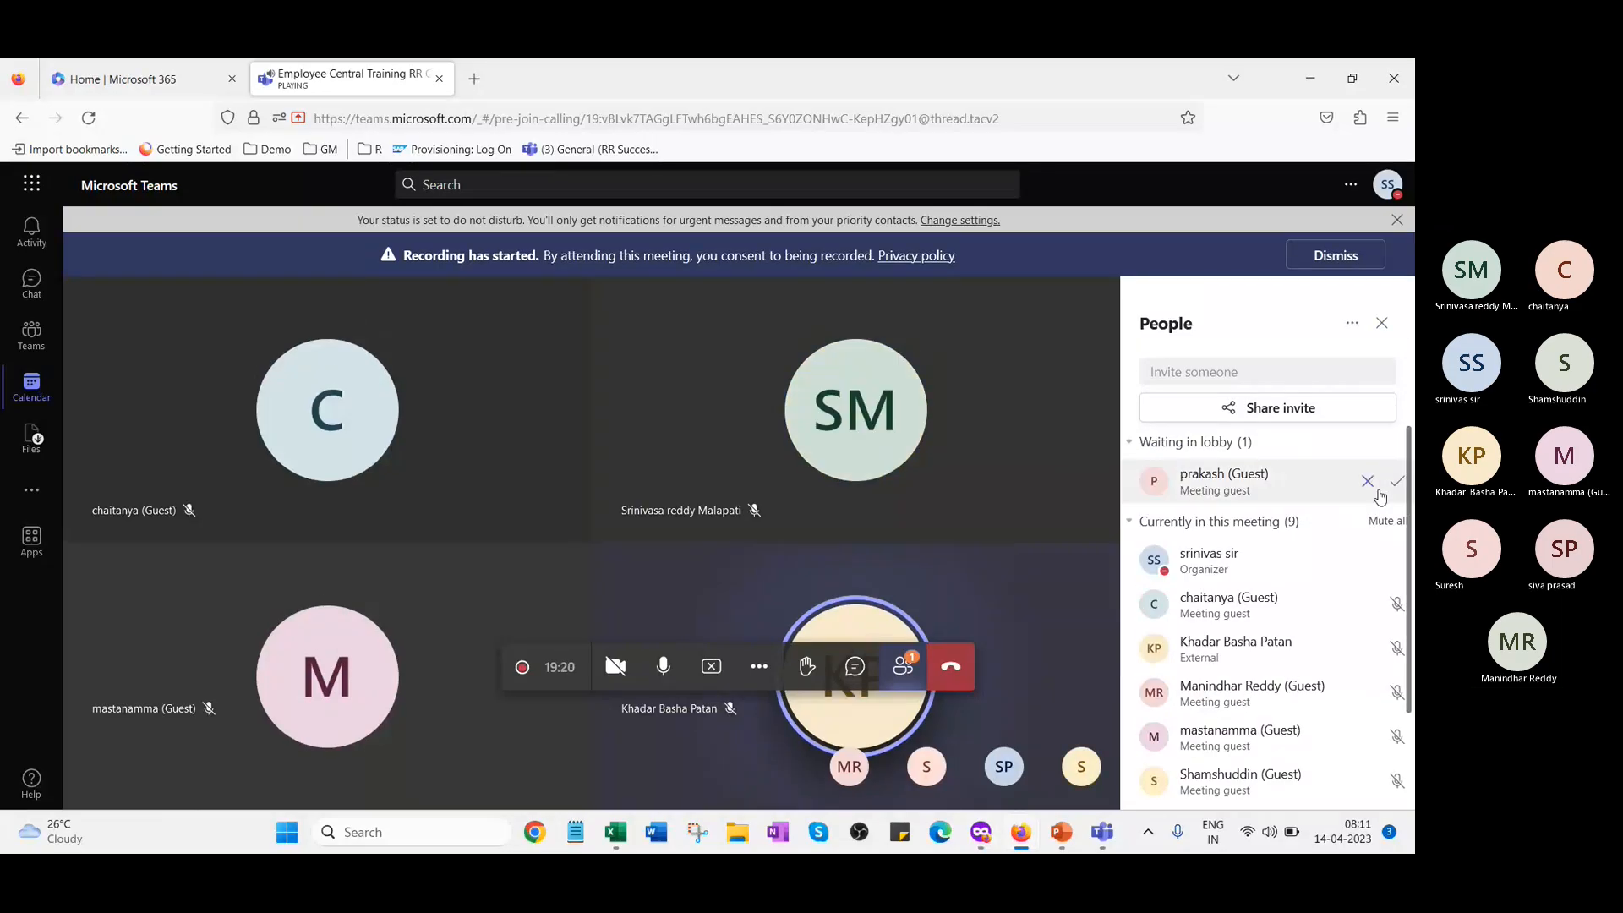
left_click(1393, 481)
key("alt+Tab")
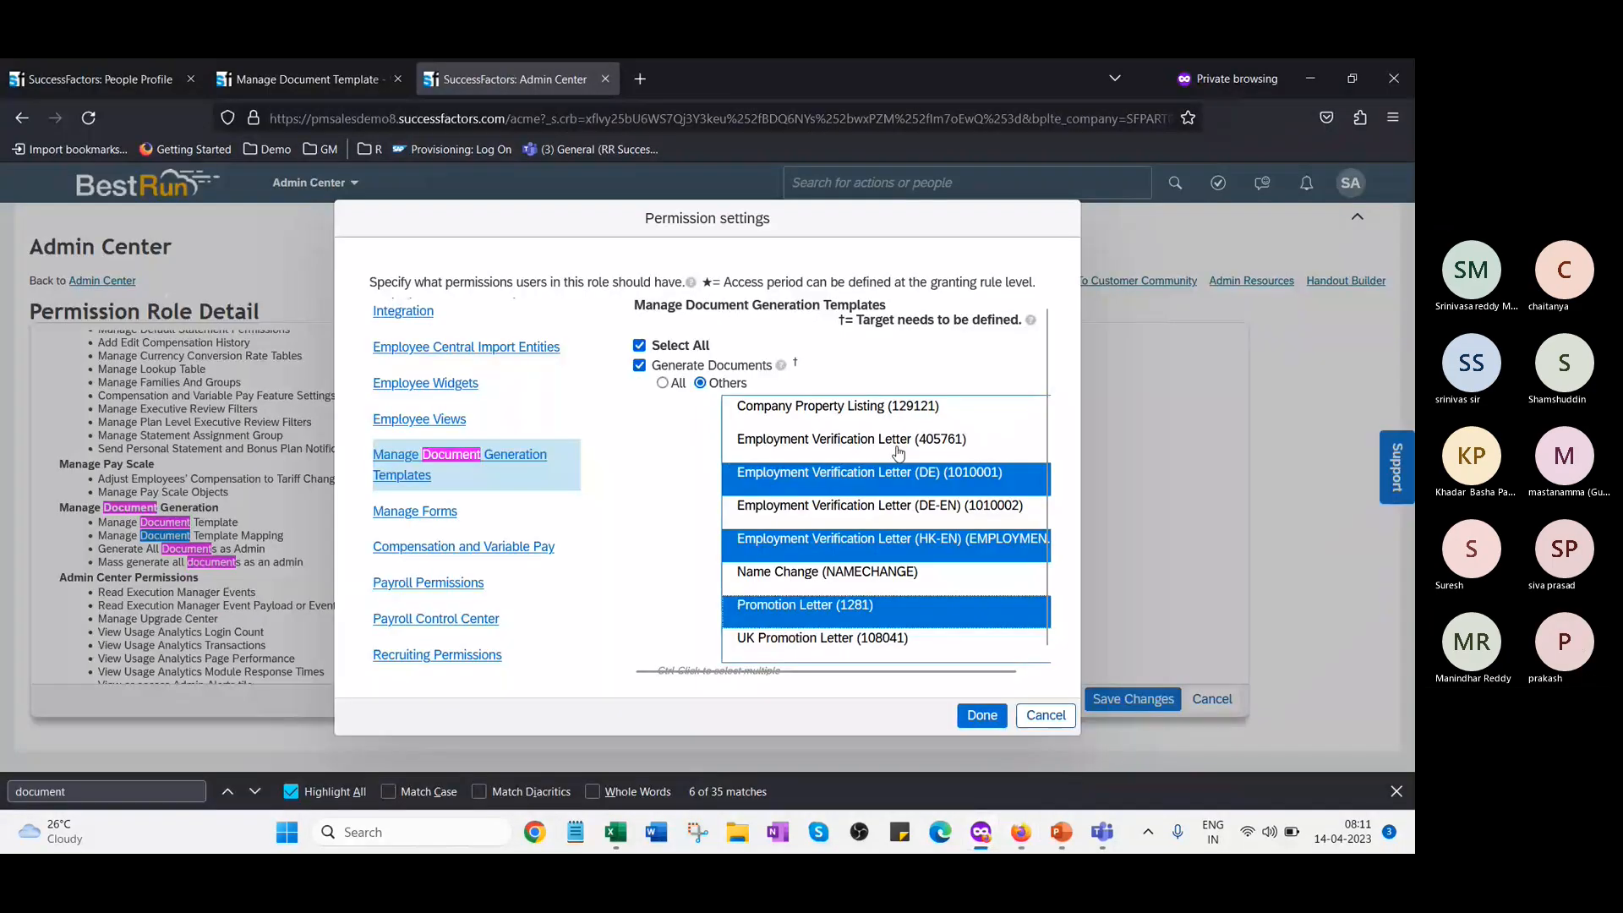
left_click(1060, 725)
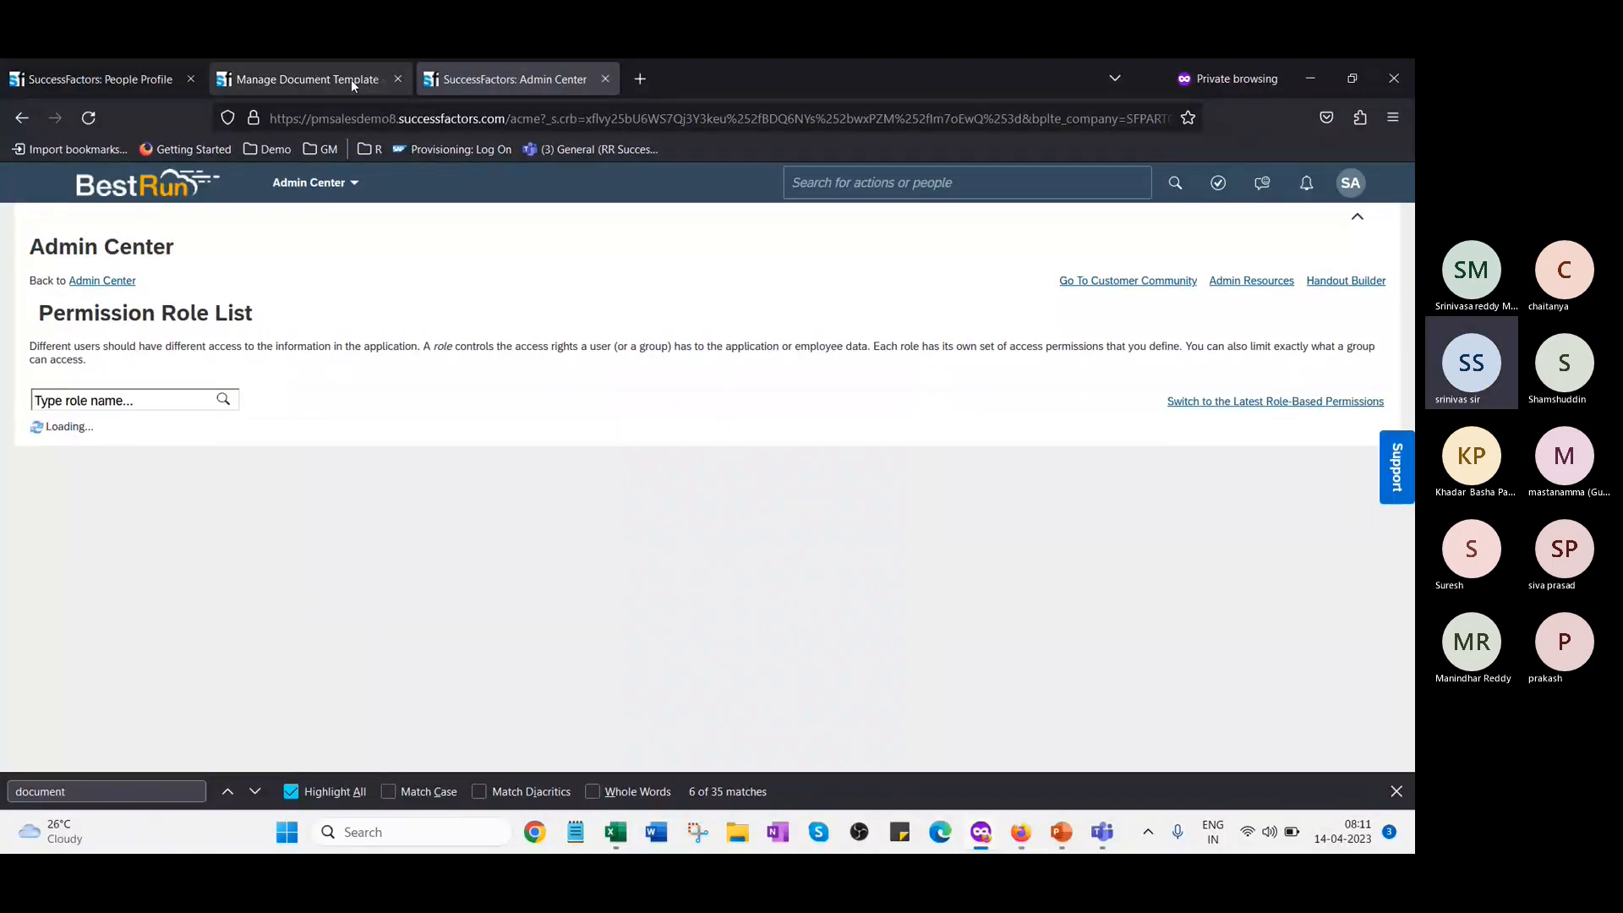
Review the employee's profile and the Promotion Letter template, then show PowerPoint slide 53, 'Required Permission to Super Admin'
left_click(108, 68)
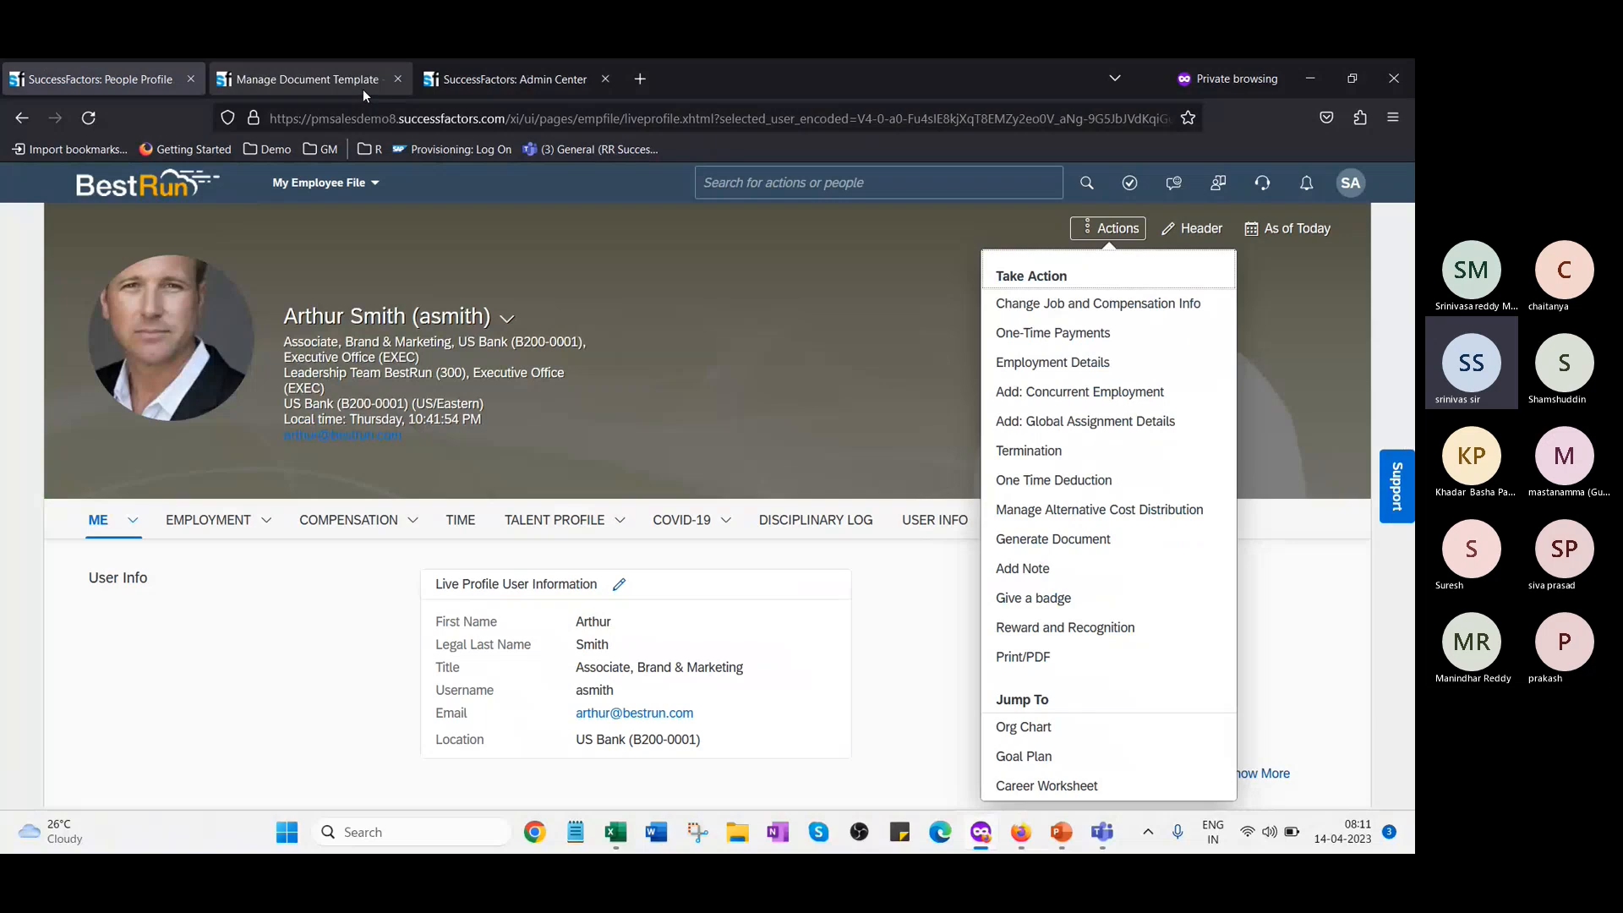
left_click(362, 81)
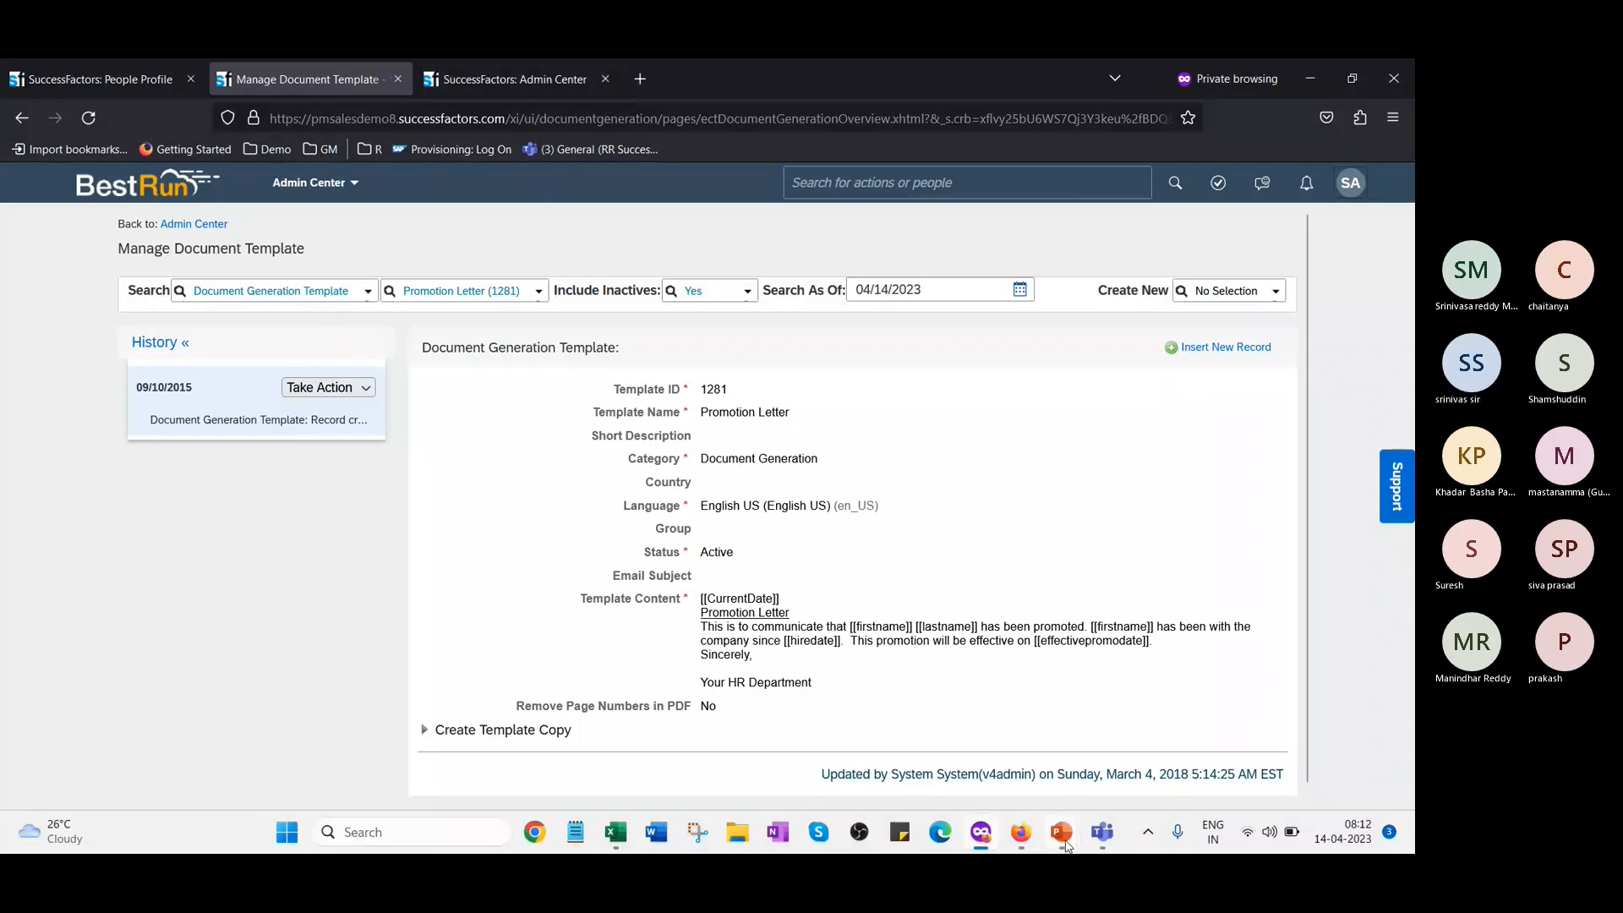
right_click(1041, 830)
left_click(1044, 834)
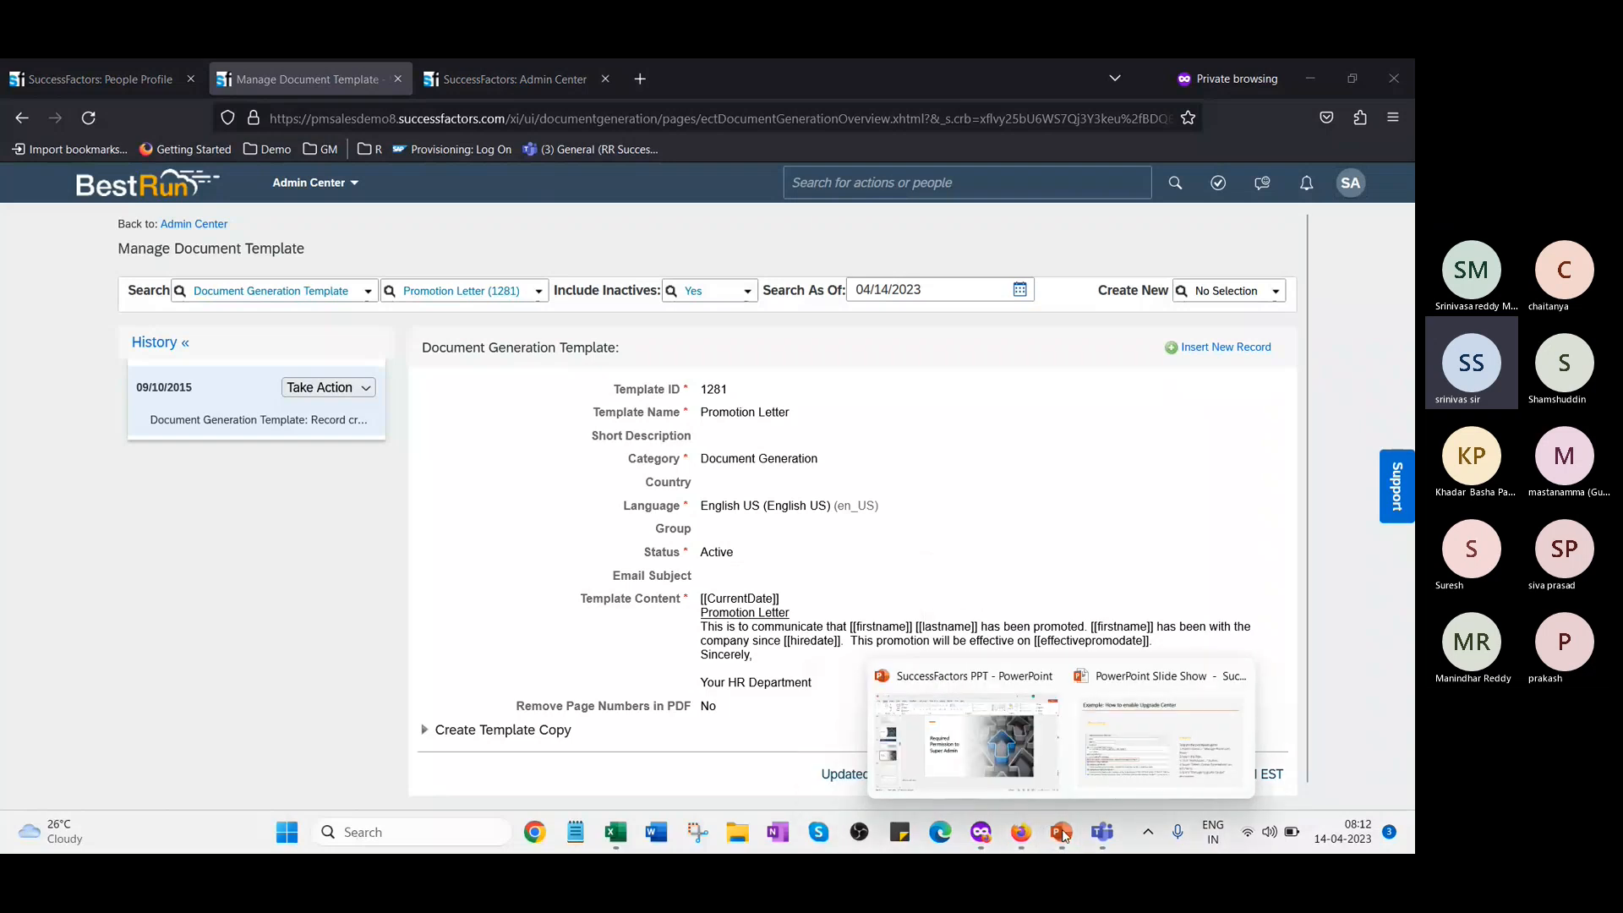
left_click(1021, 756)
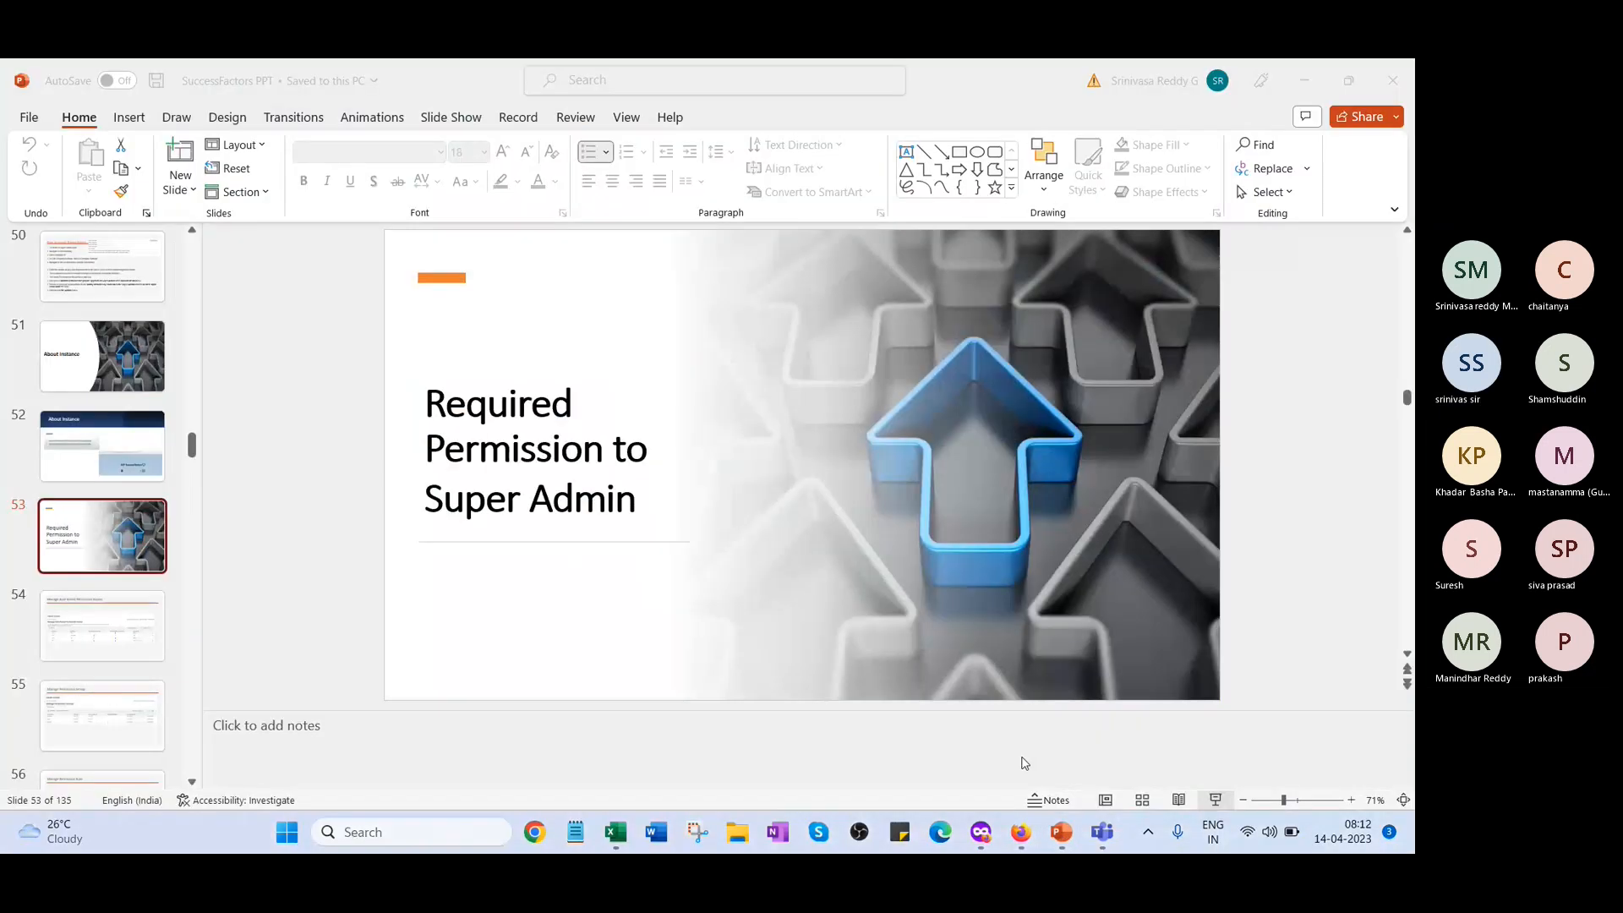
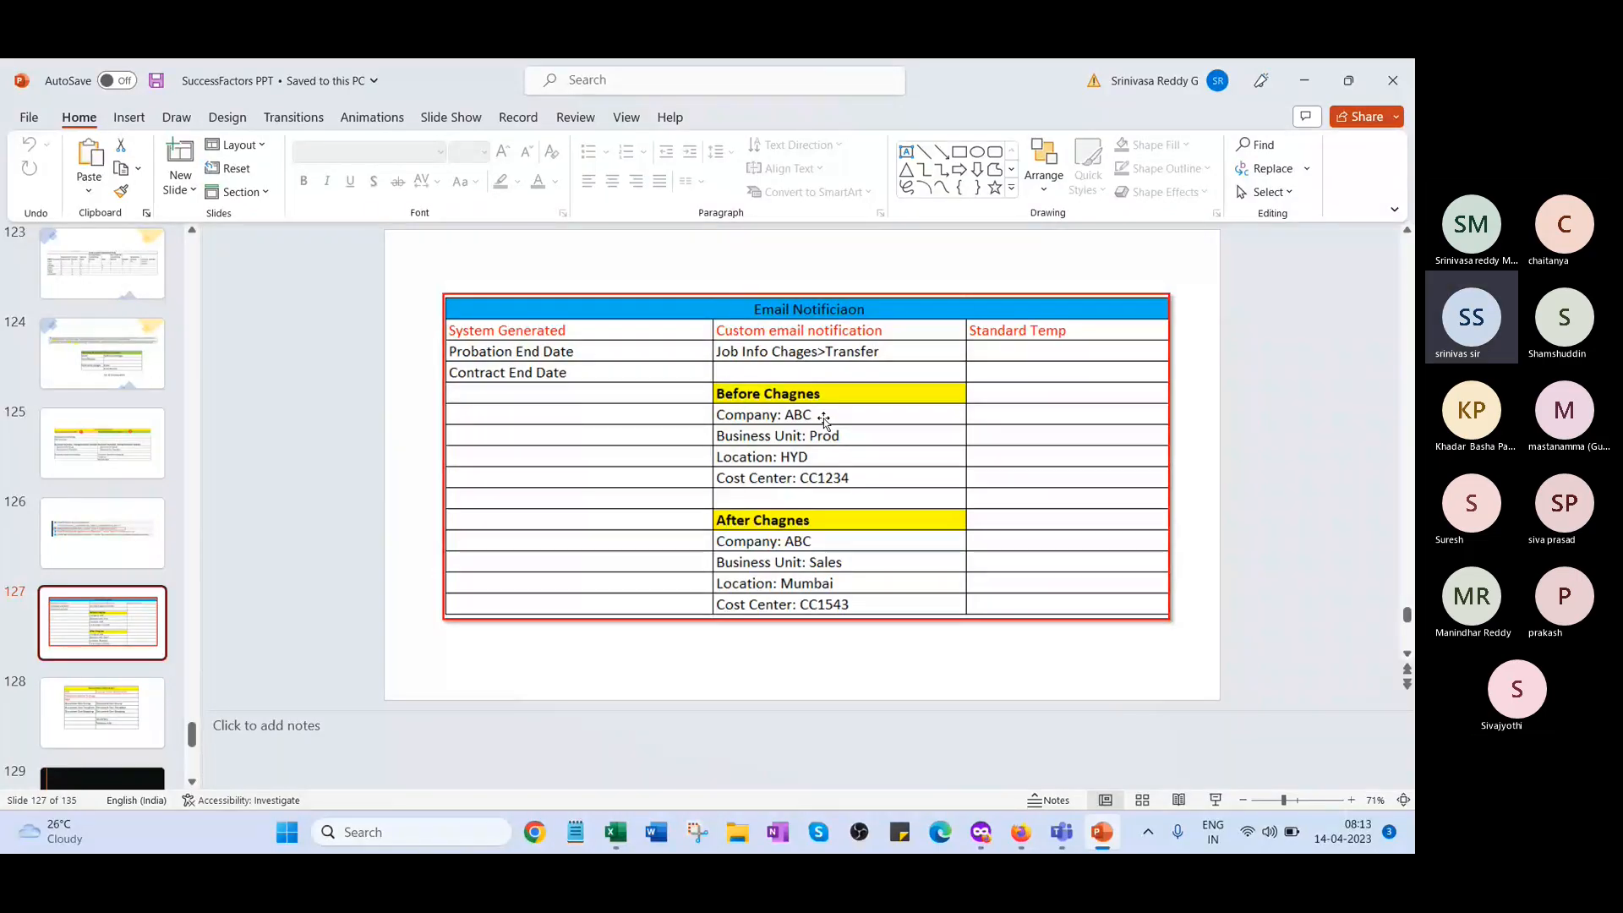
Switch from PowerPoint's Email Notification slide to the SuccessFactors Manage Document Template page
key("alt+Tab")
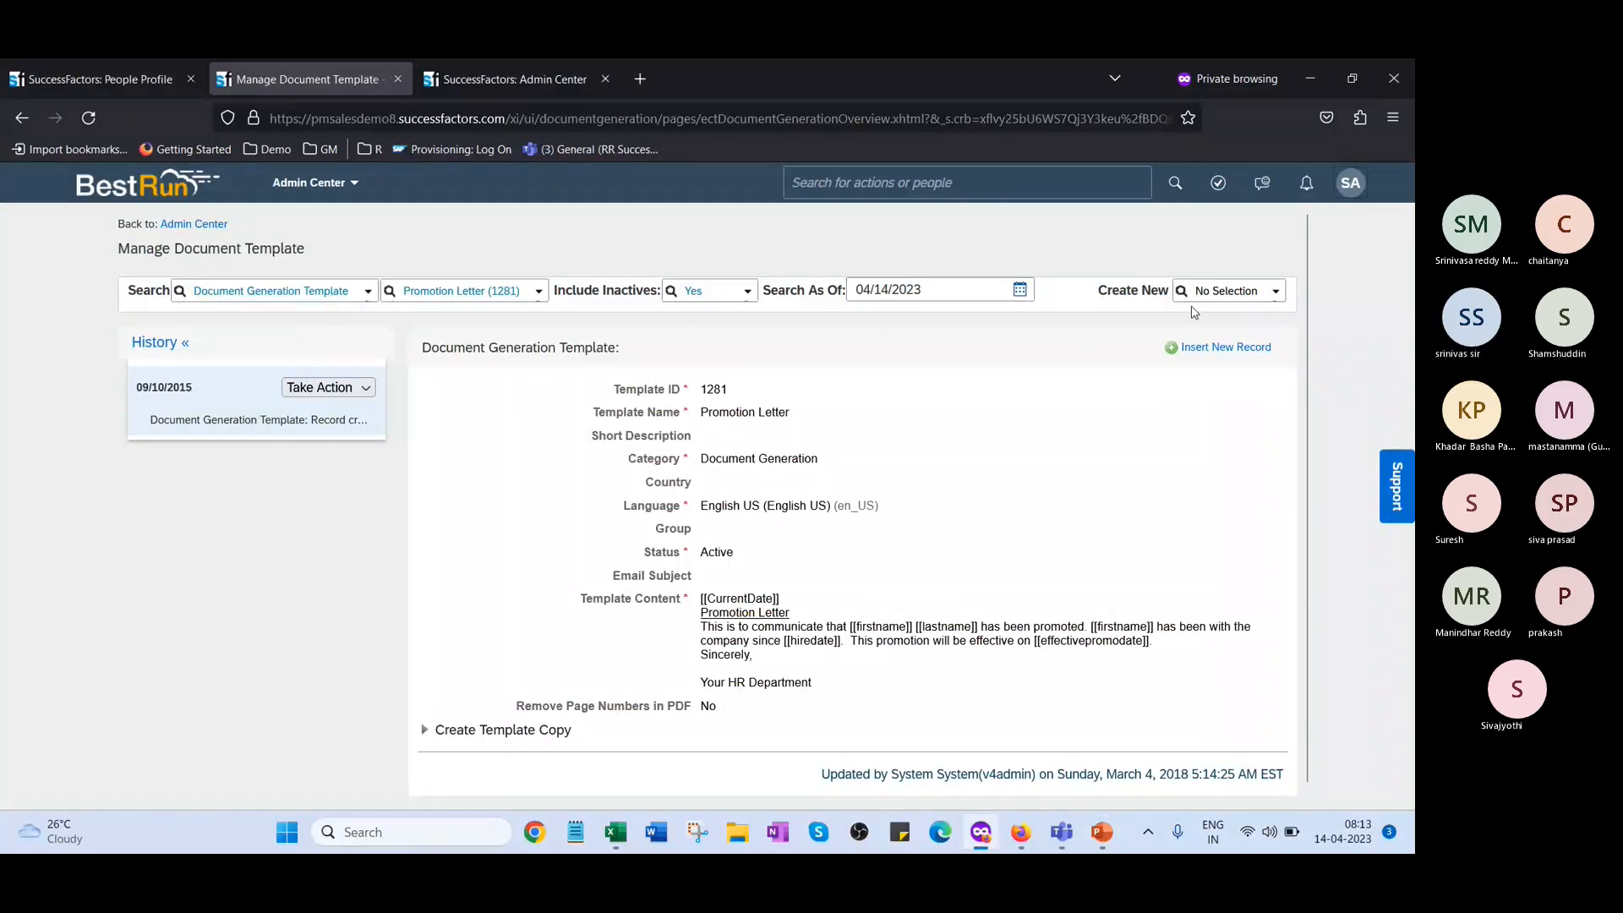
Start a new Document Generation Group and enter Group ID ec_cust_eamil
left_click(1275, 290)
left_click(1291, 339)
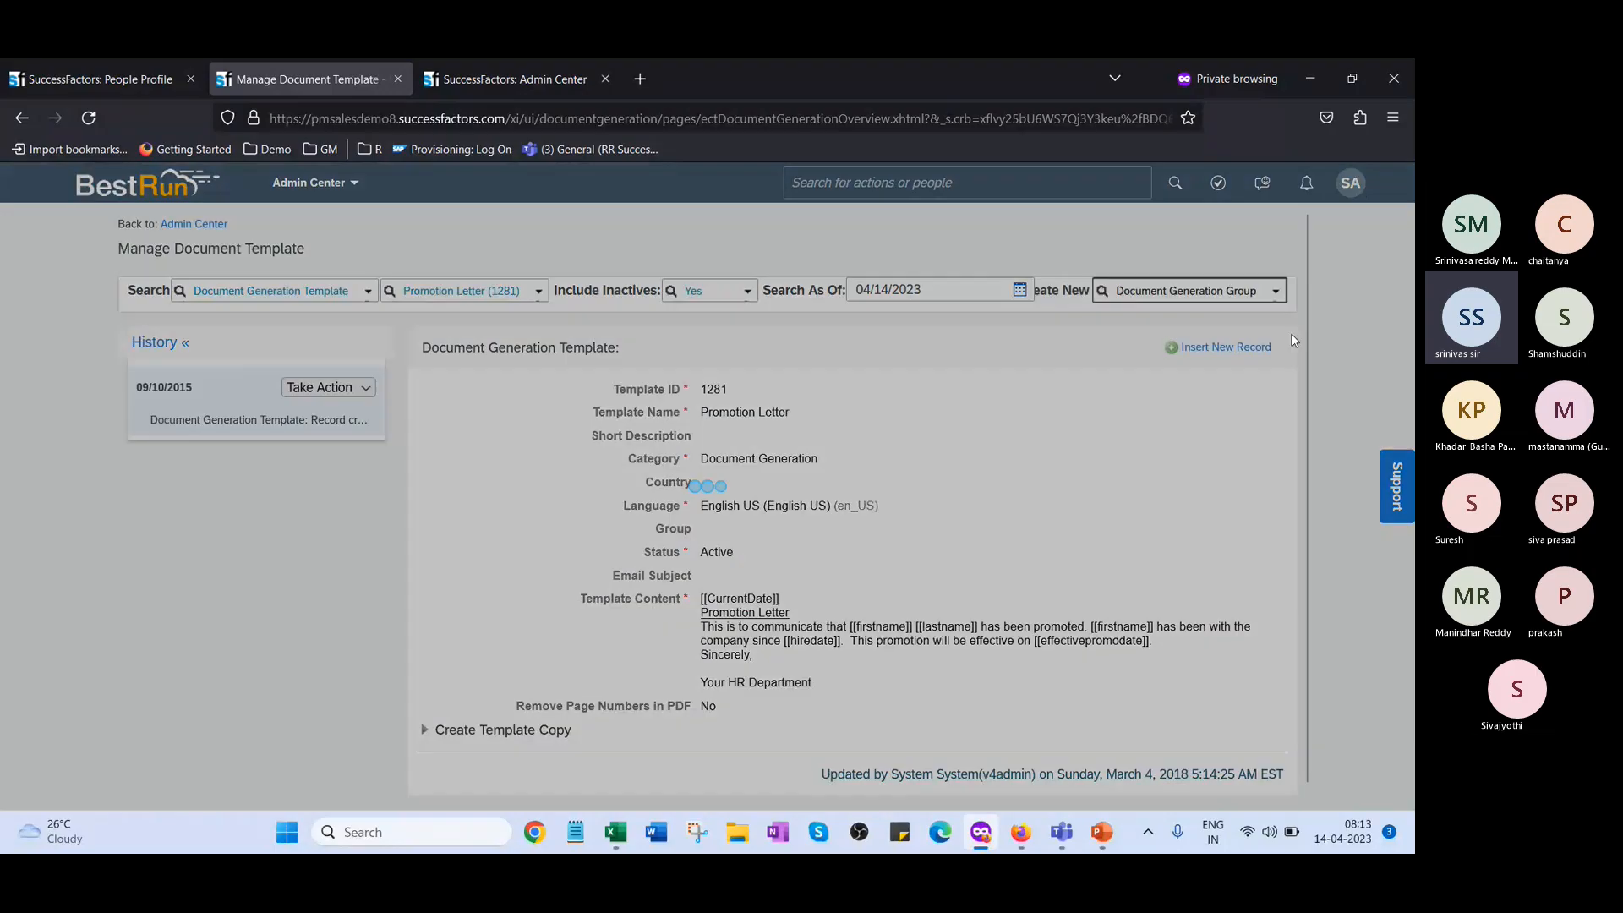
key("alt+Tab")
key("alt+Tab")
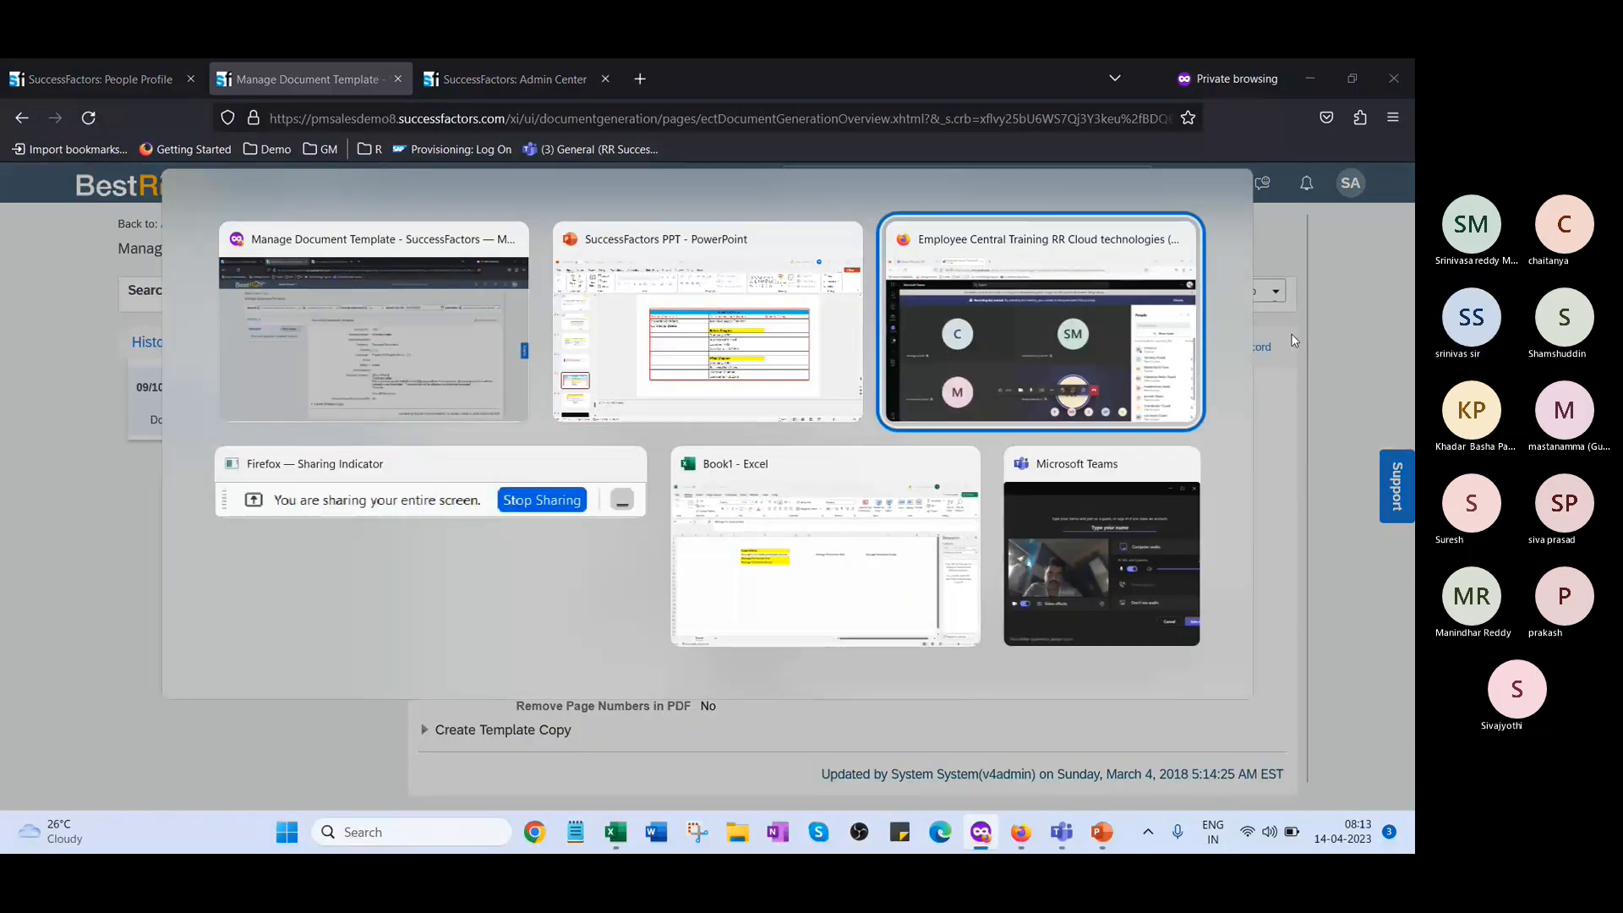
key("alt+Tab")
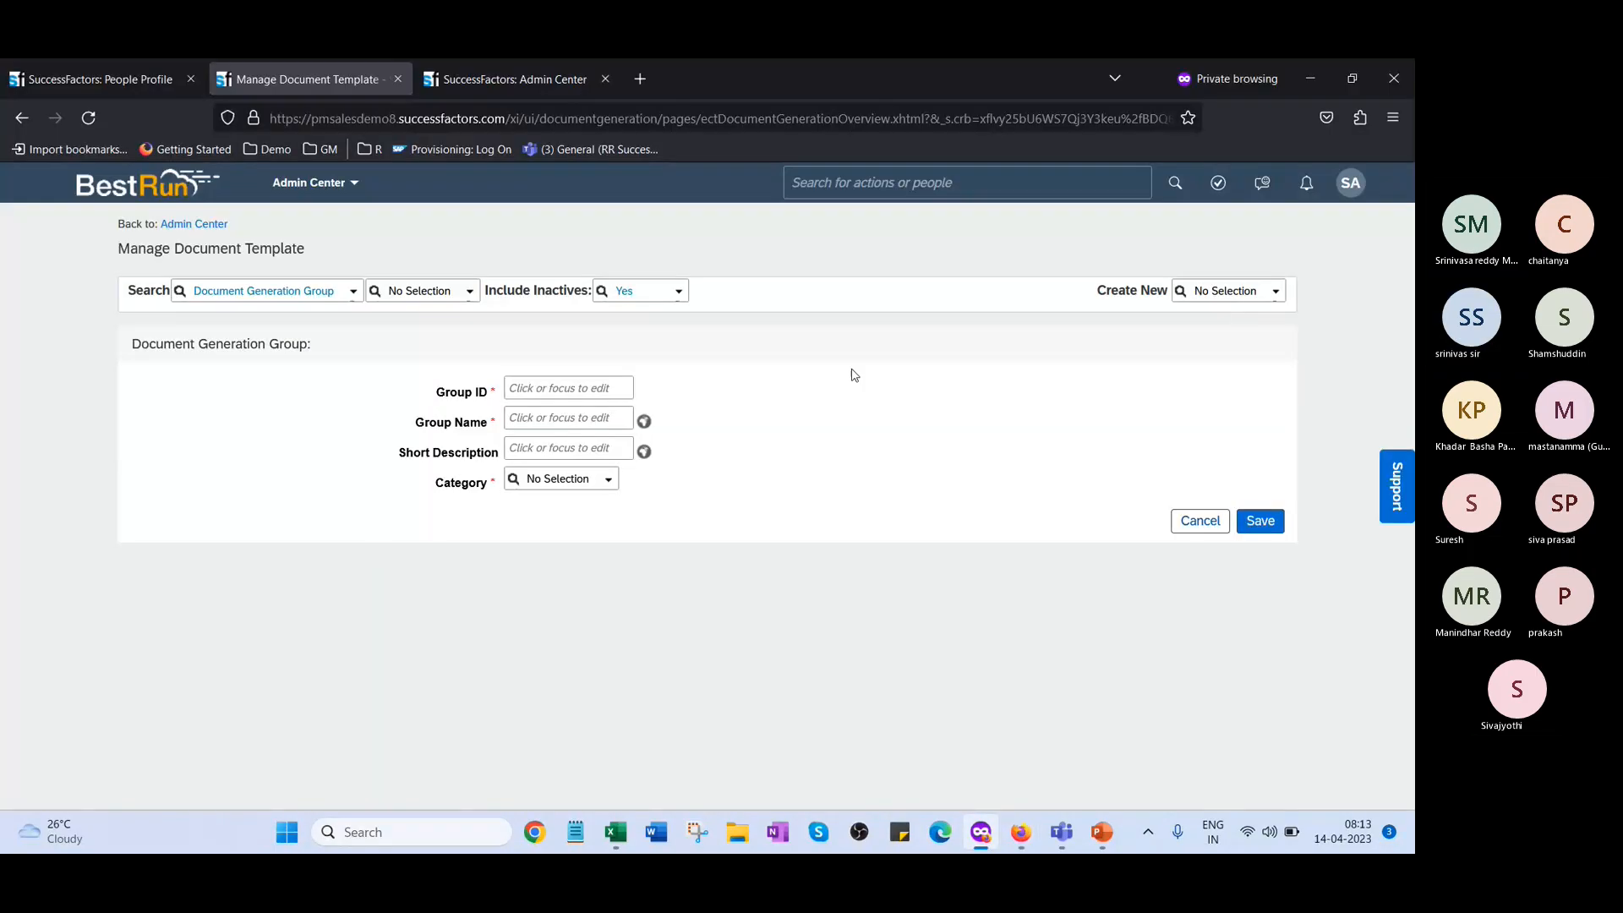
left_click(603, 389)
type("EC")
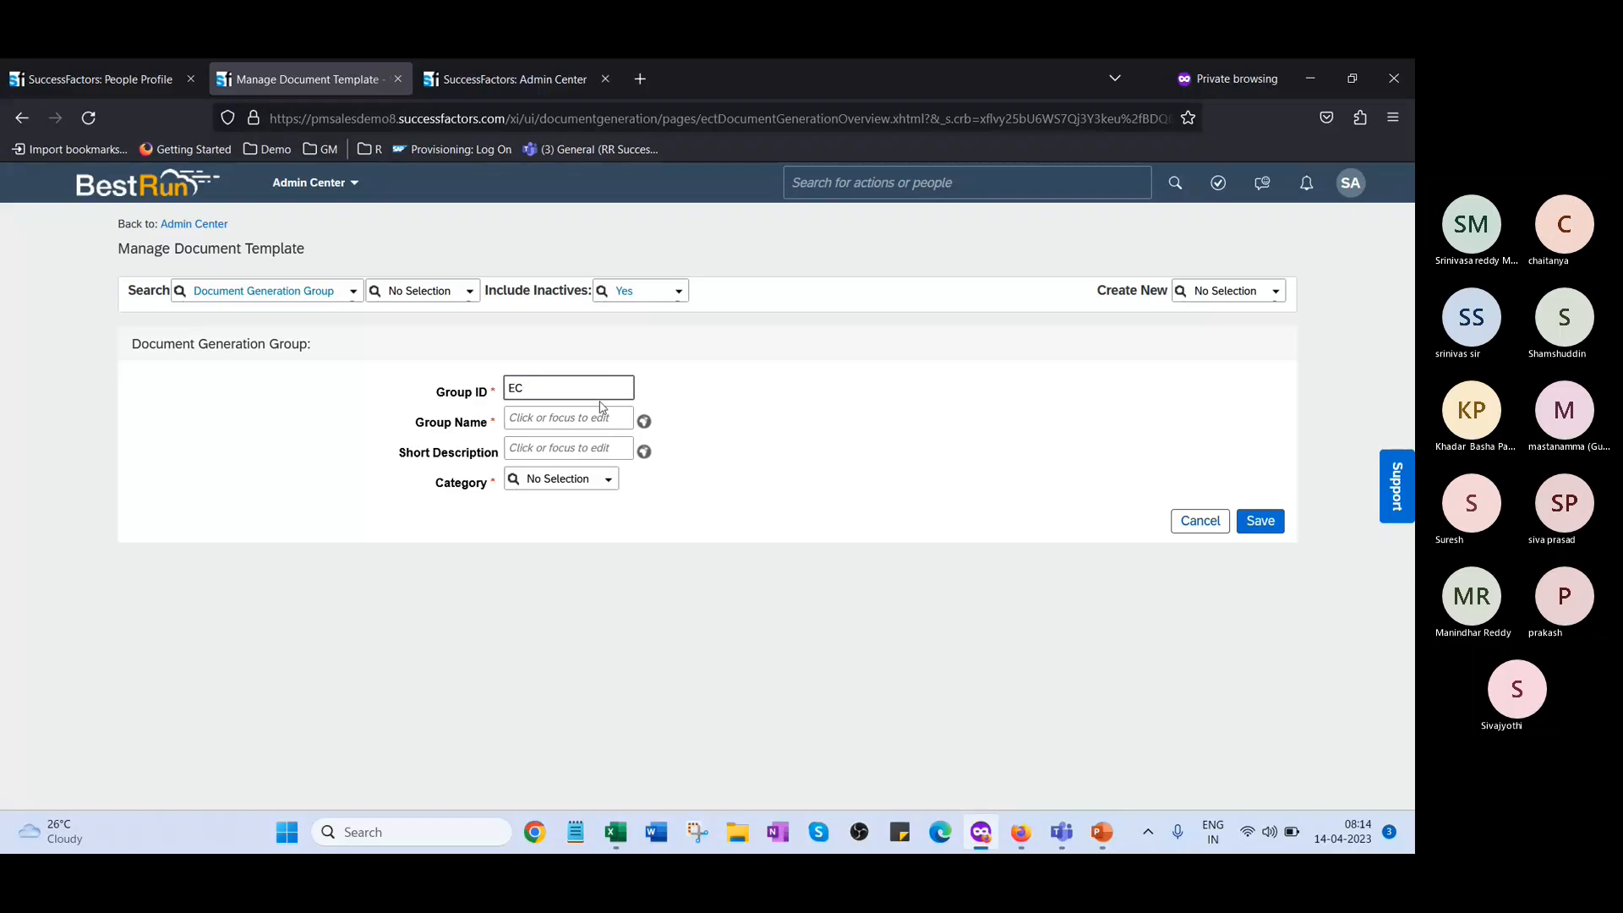
type("_CUST")
key("BackSpace")
key("BackSpace")
key("BackSpace")
key("BackSpace")
key("BackSpace")
key("BackSpace")
type("ec_cust_eamil")
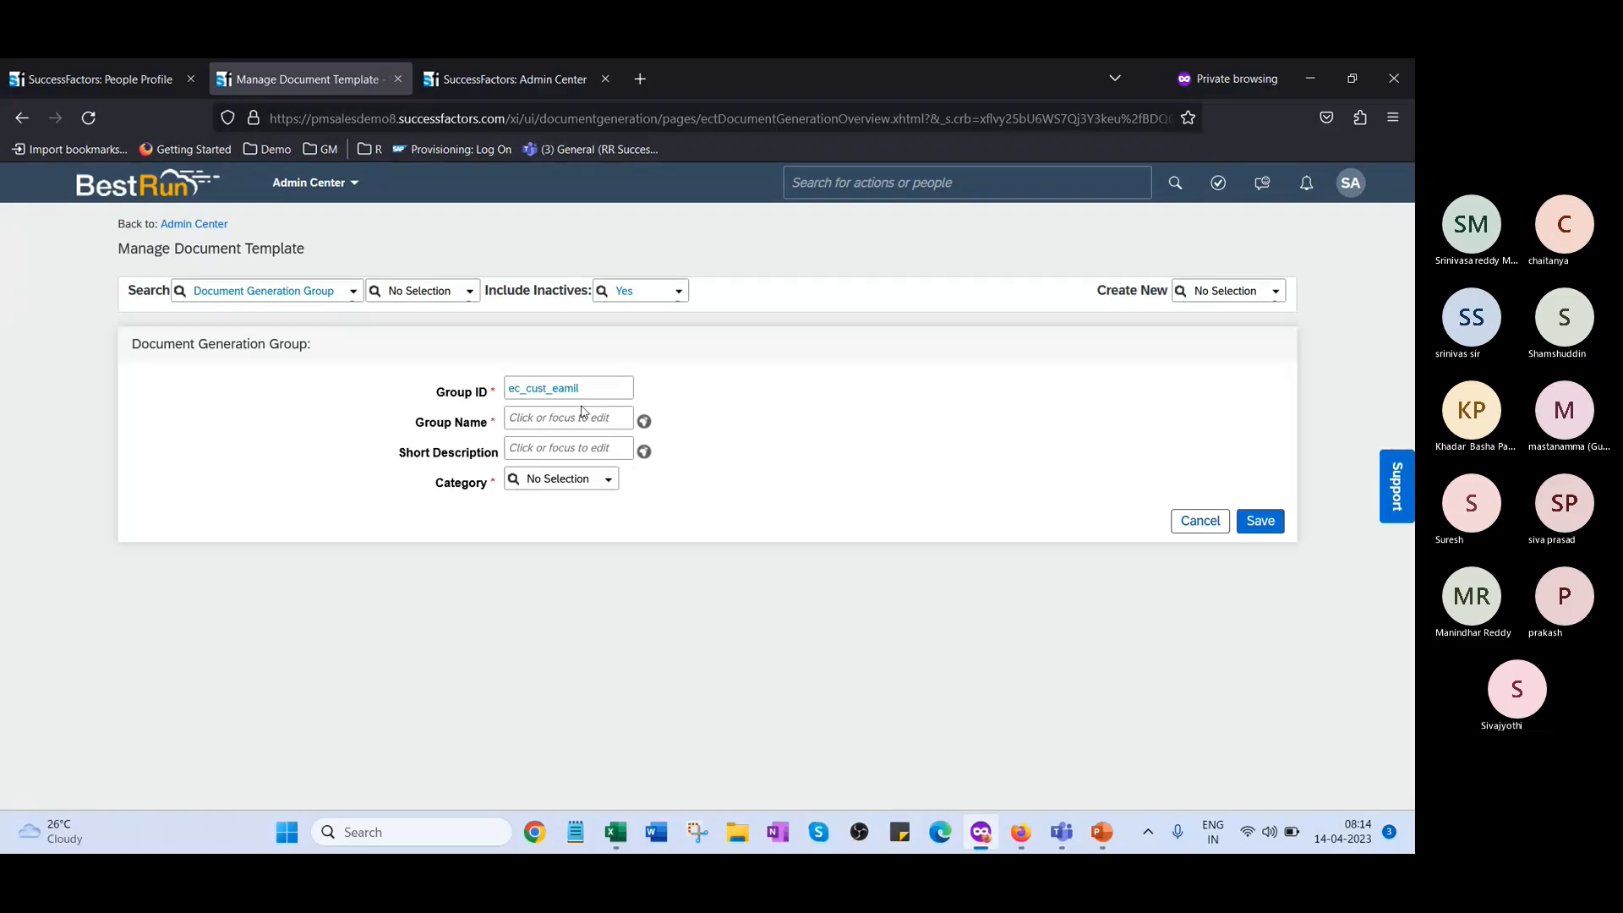
Copy ec_cust_eamil into Group Name, set category to Workflow, and save the group
left_click_drag(595, 398, 372, 422)
key("ctrl+c")
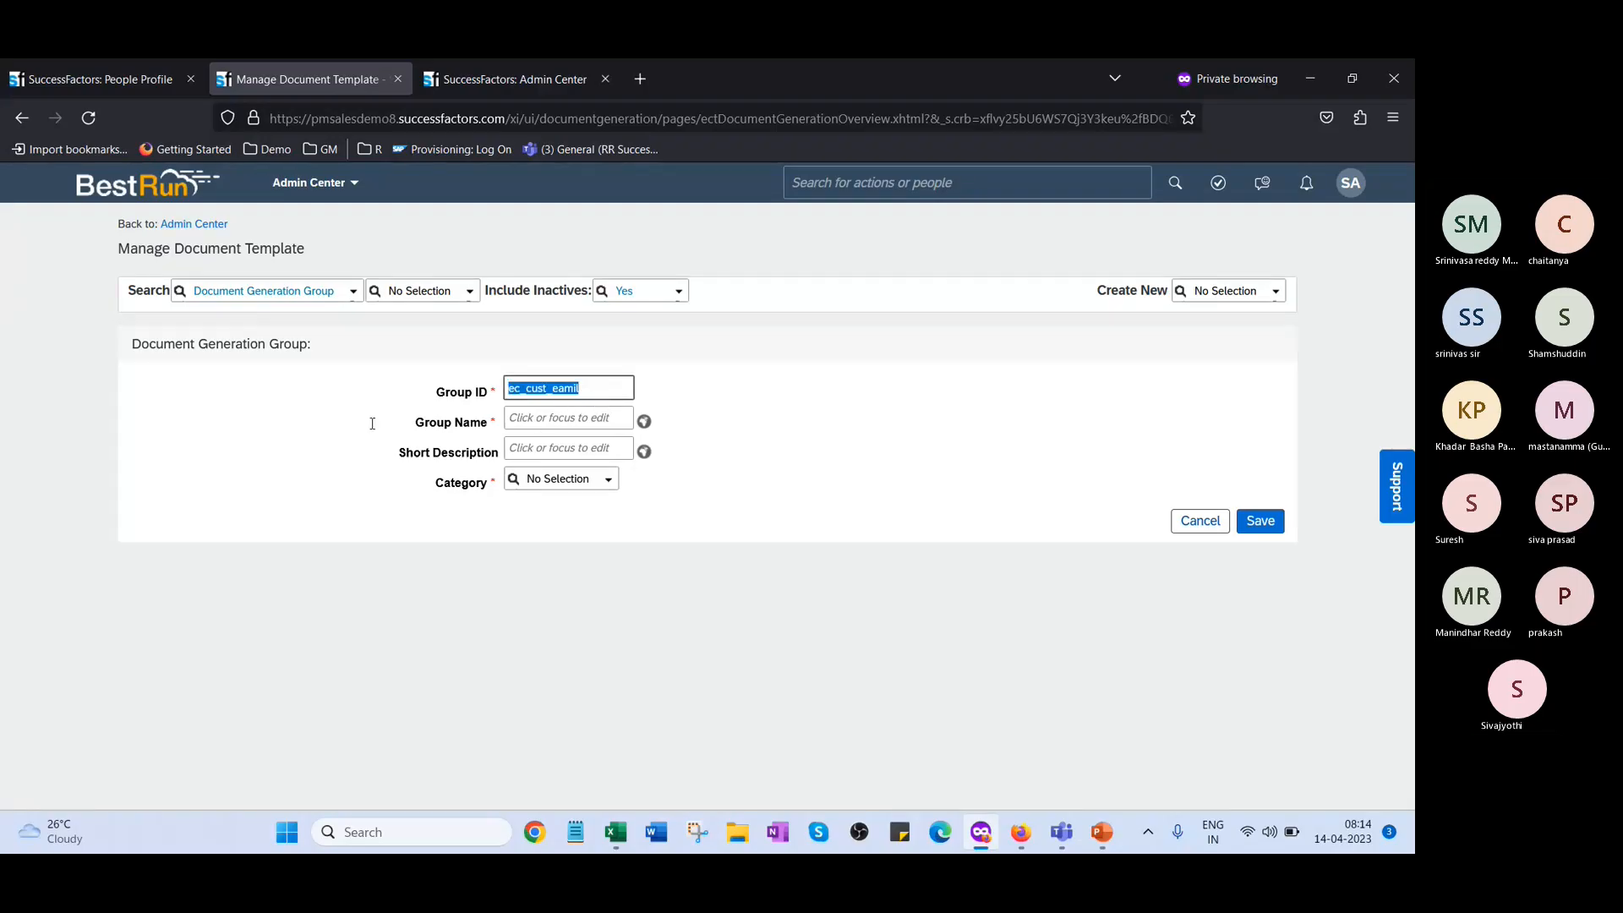
left_click(524, 419)
key("ctrl+v")
left_click(563, 445)
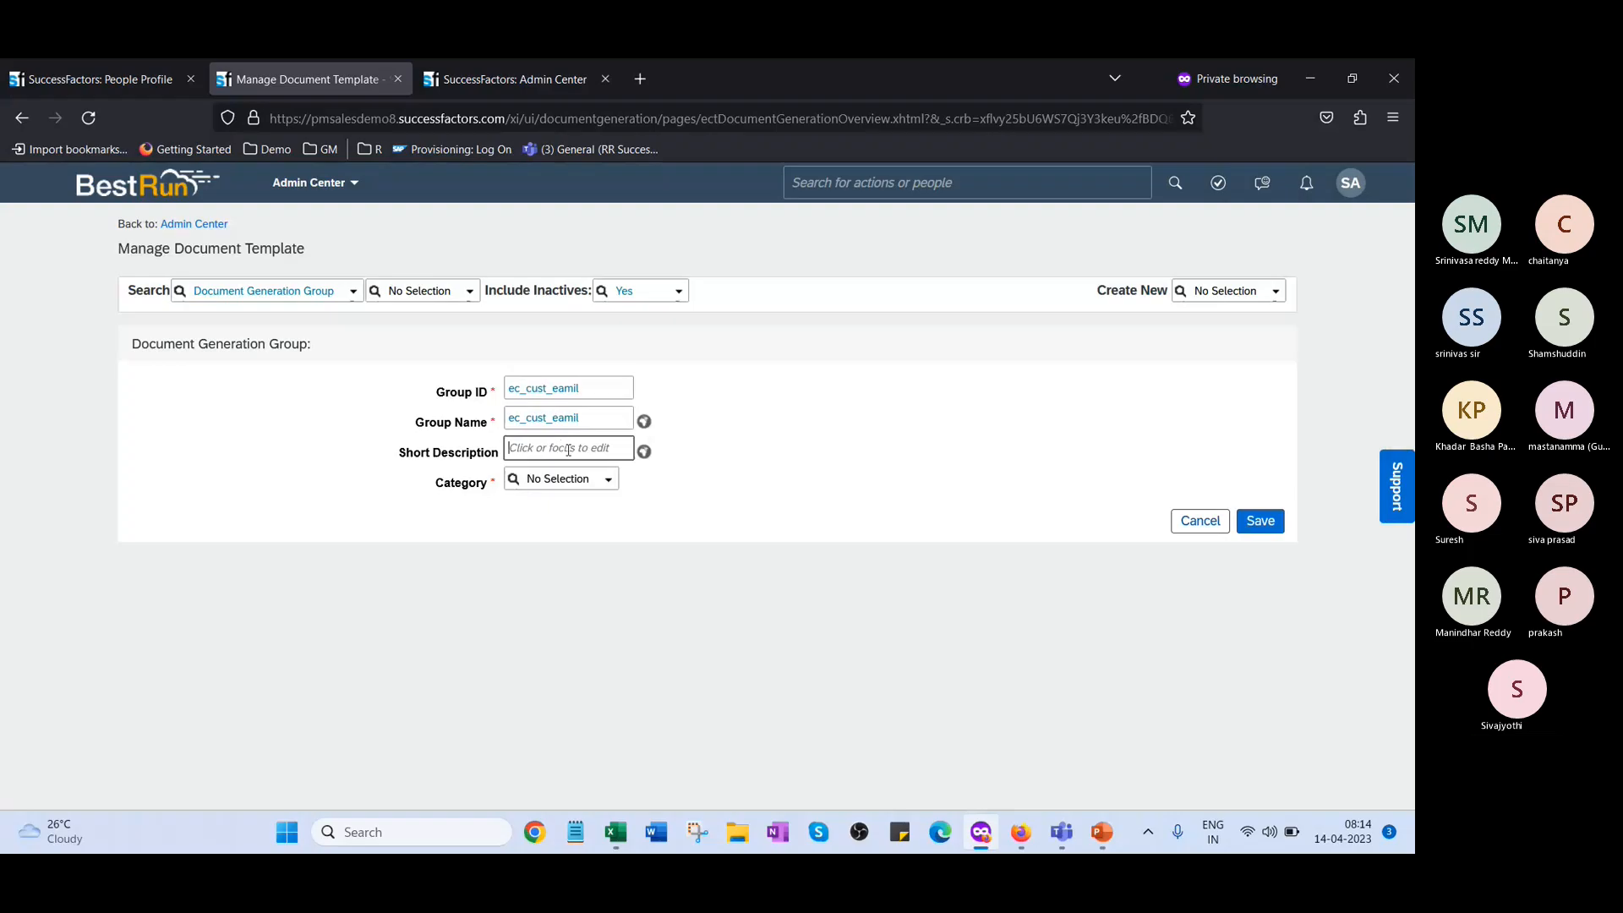
left_click(608, 480)
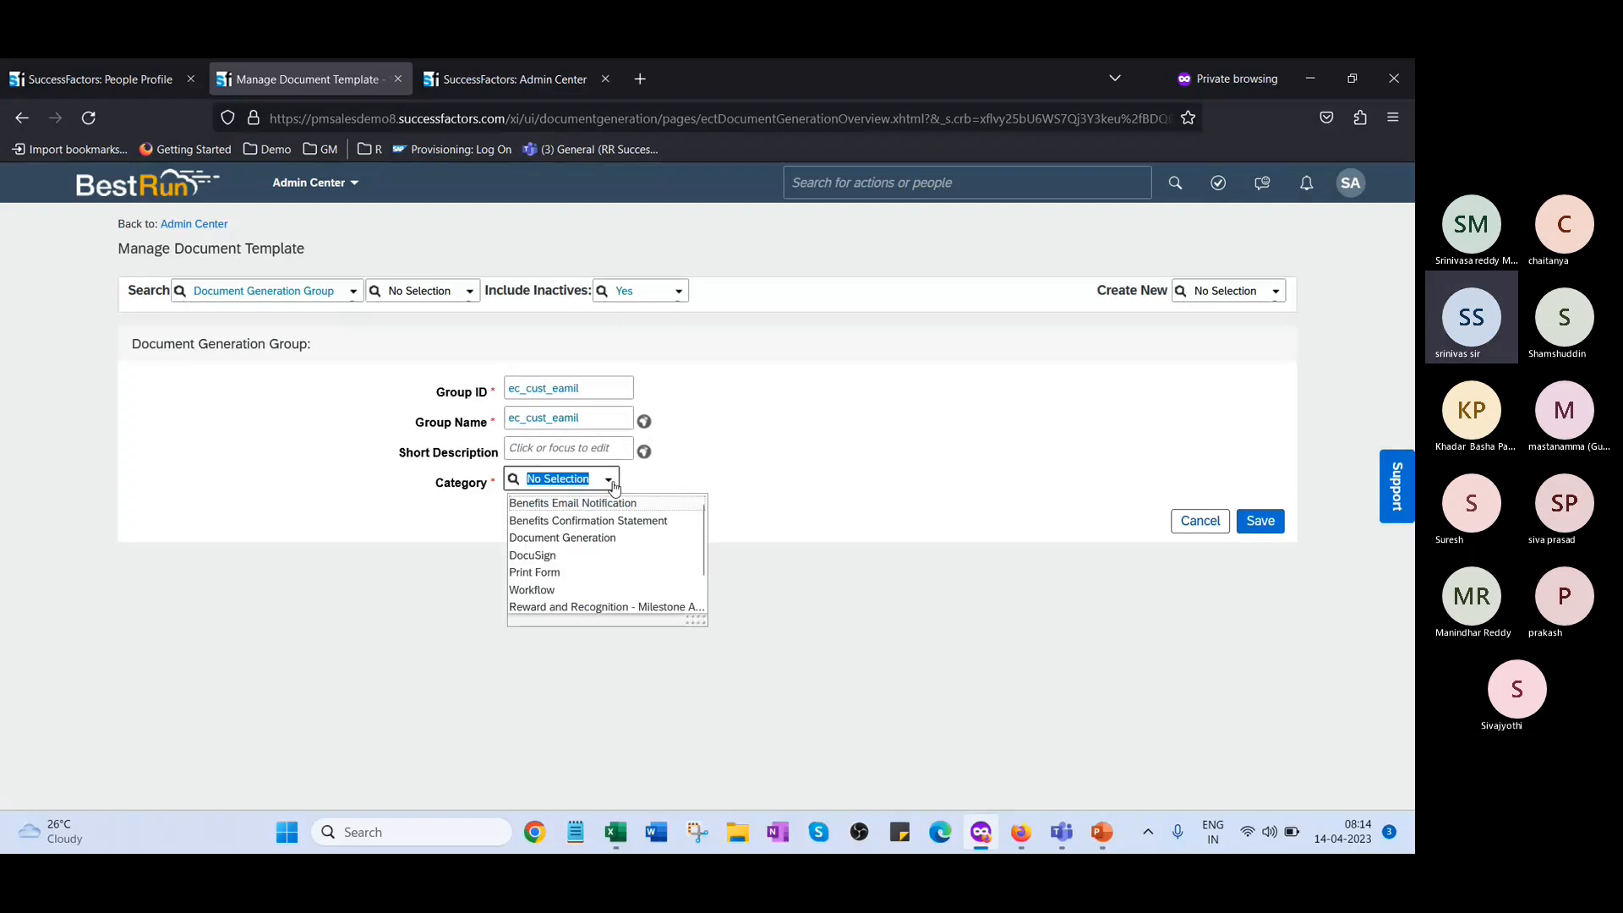
left_click(540, 591)
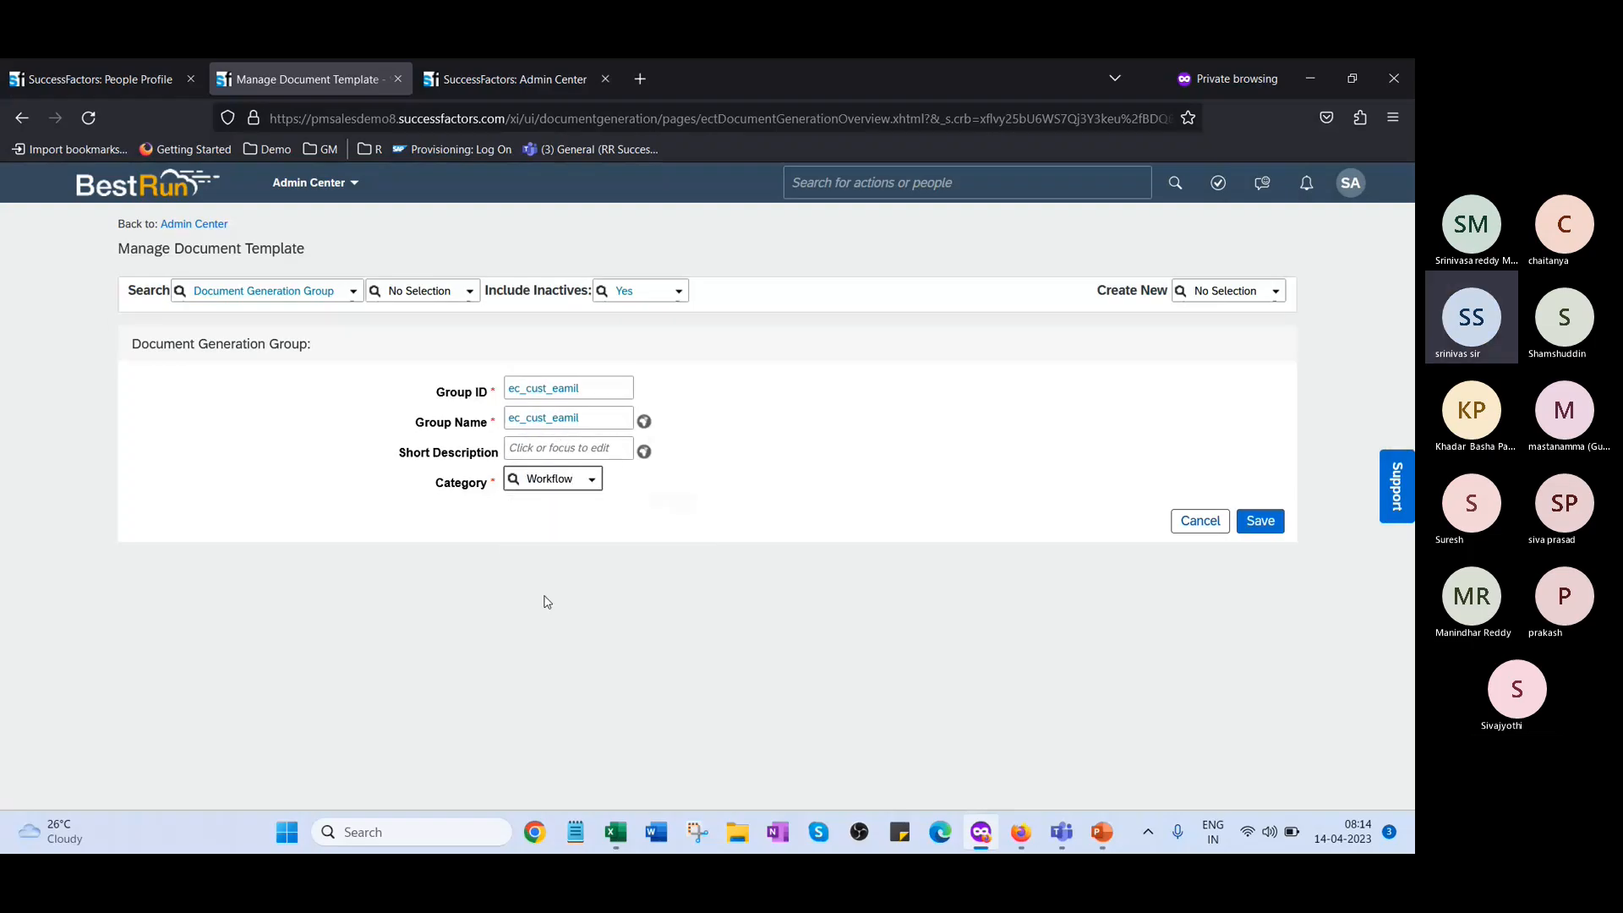
left_click(1259, 522)
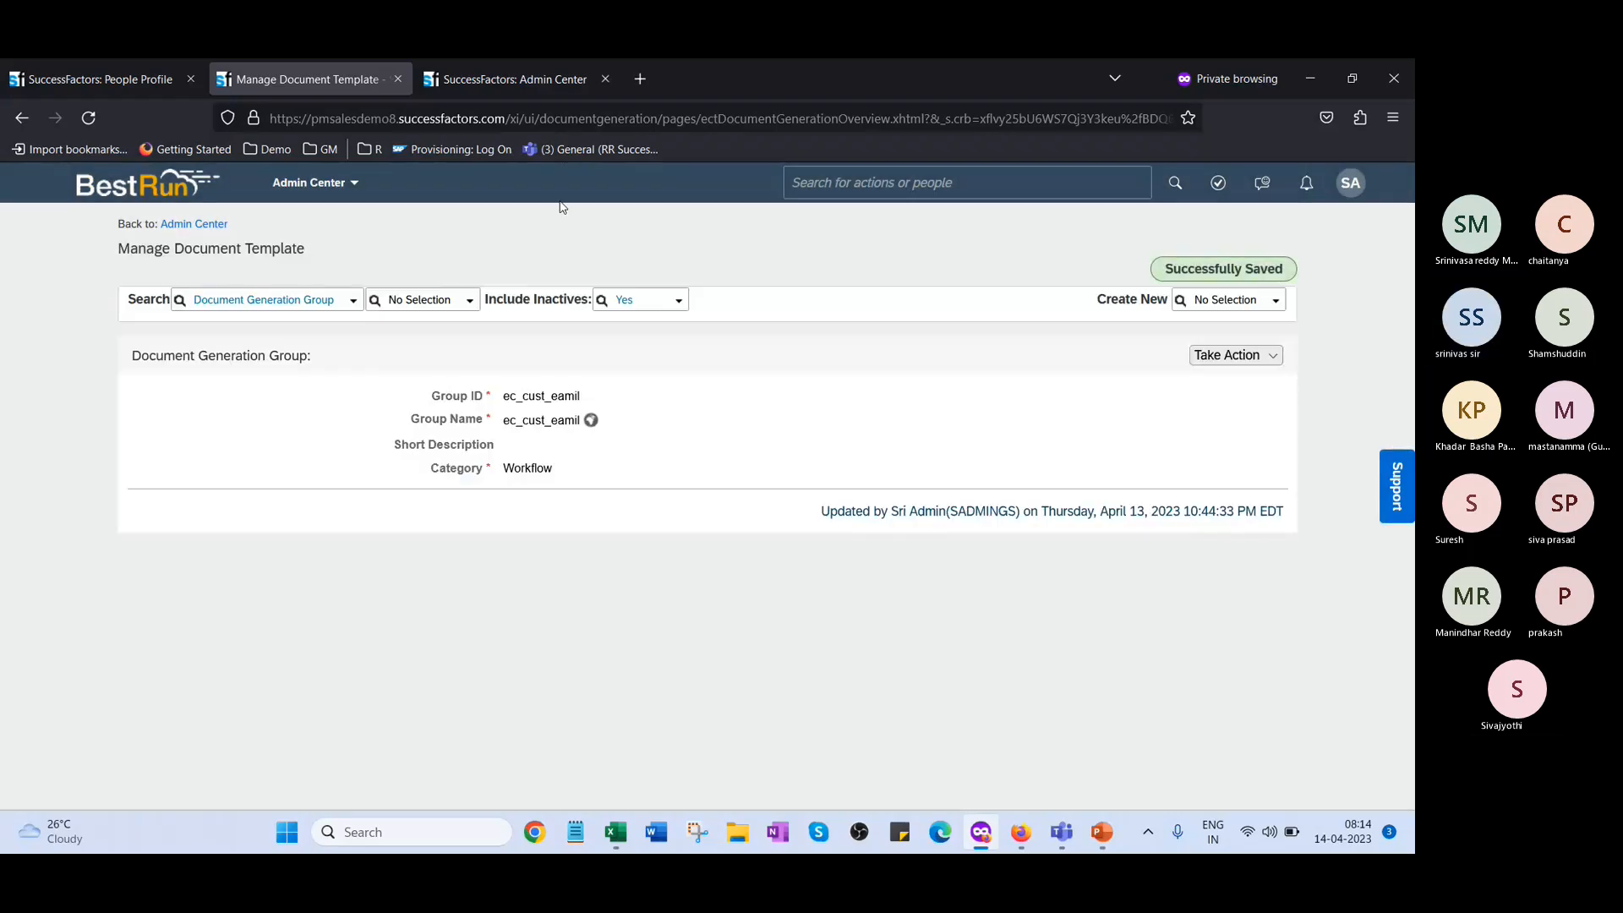
Duplicate the template page into a new tab and start a new Document Generation Template there
right_click(325, 71)
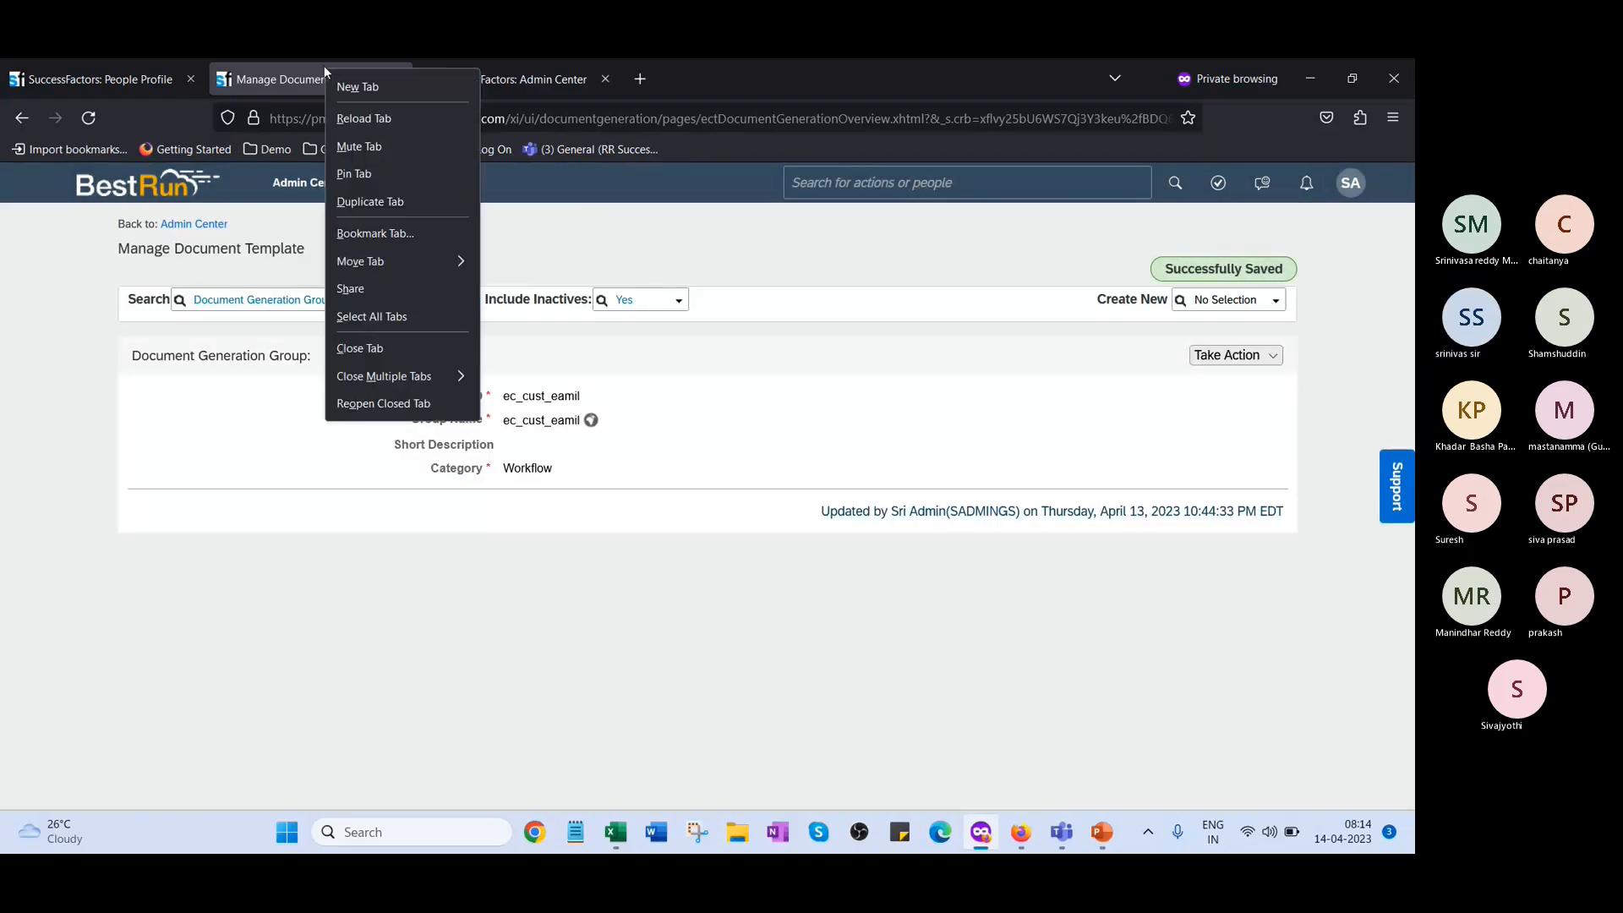
left_click(404, 199)
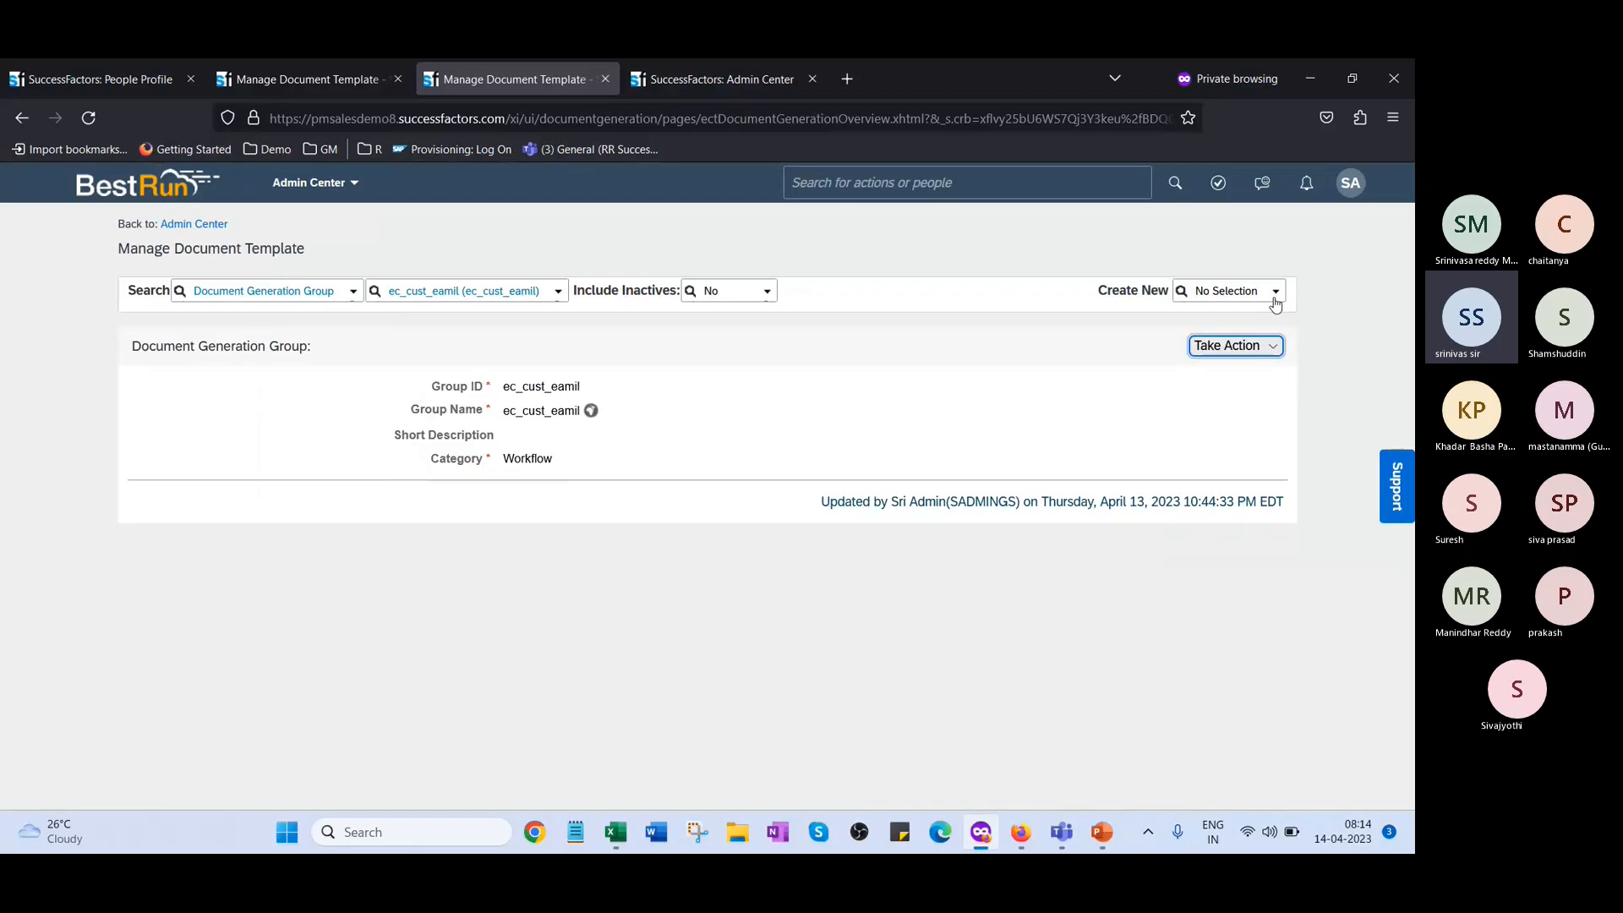
left_click(1275, 290)
left_click(1241, 351)
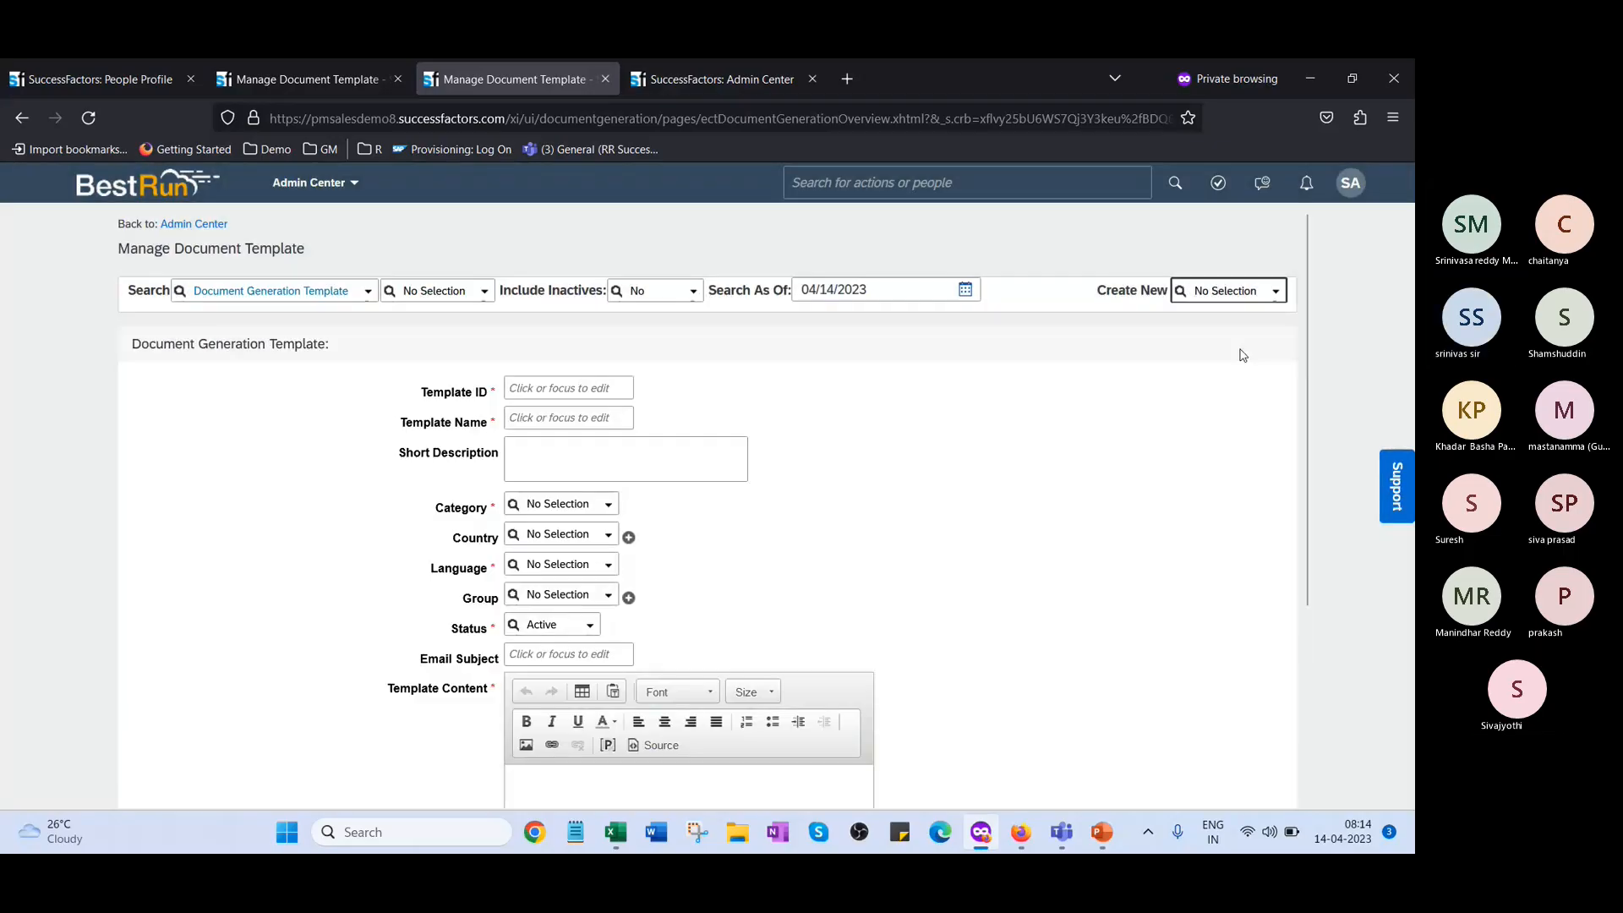
Enter Template ID 13000 and Template Name 'Job Changes'
left_click(604, 388)
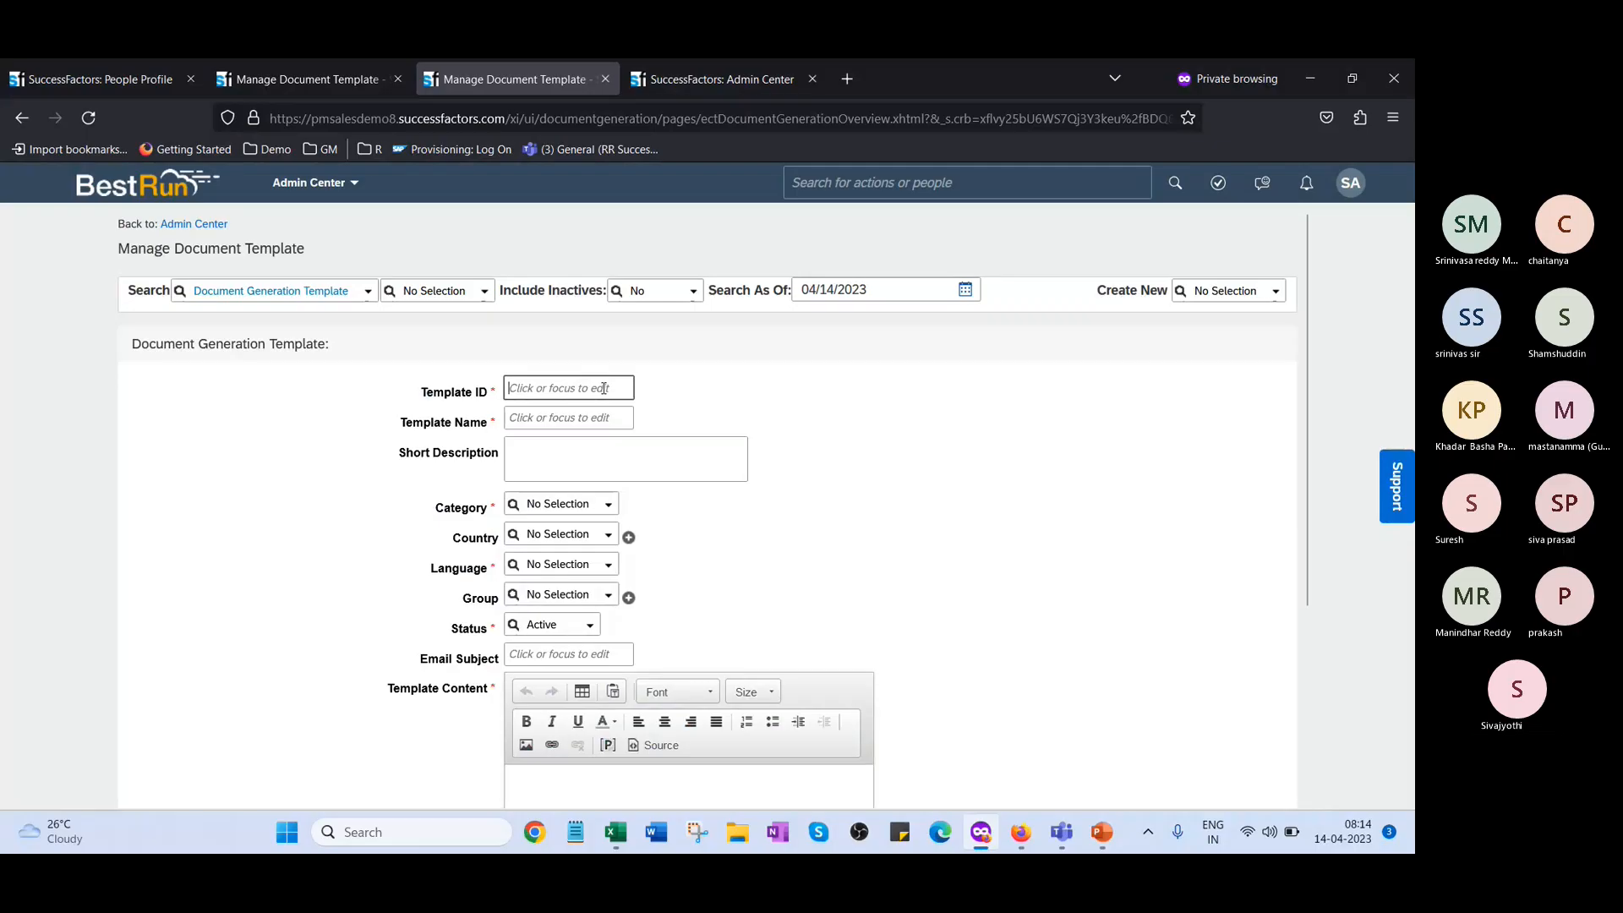
type("13000")
left_click(721, 378)
left_click(571, 414)
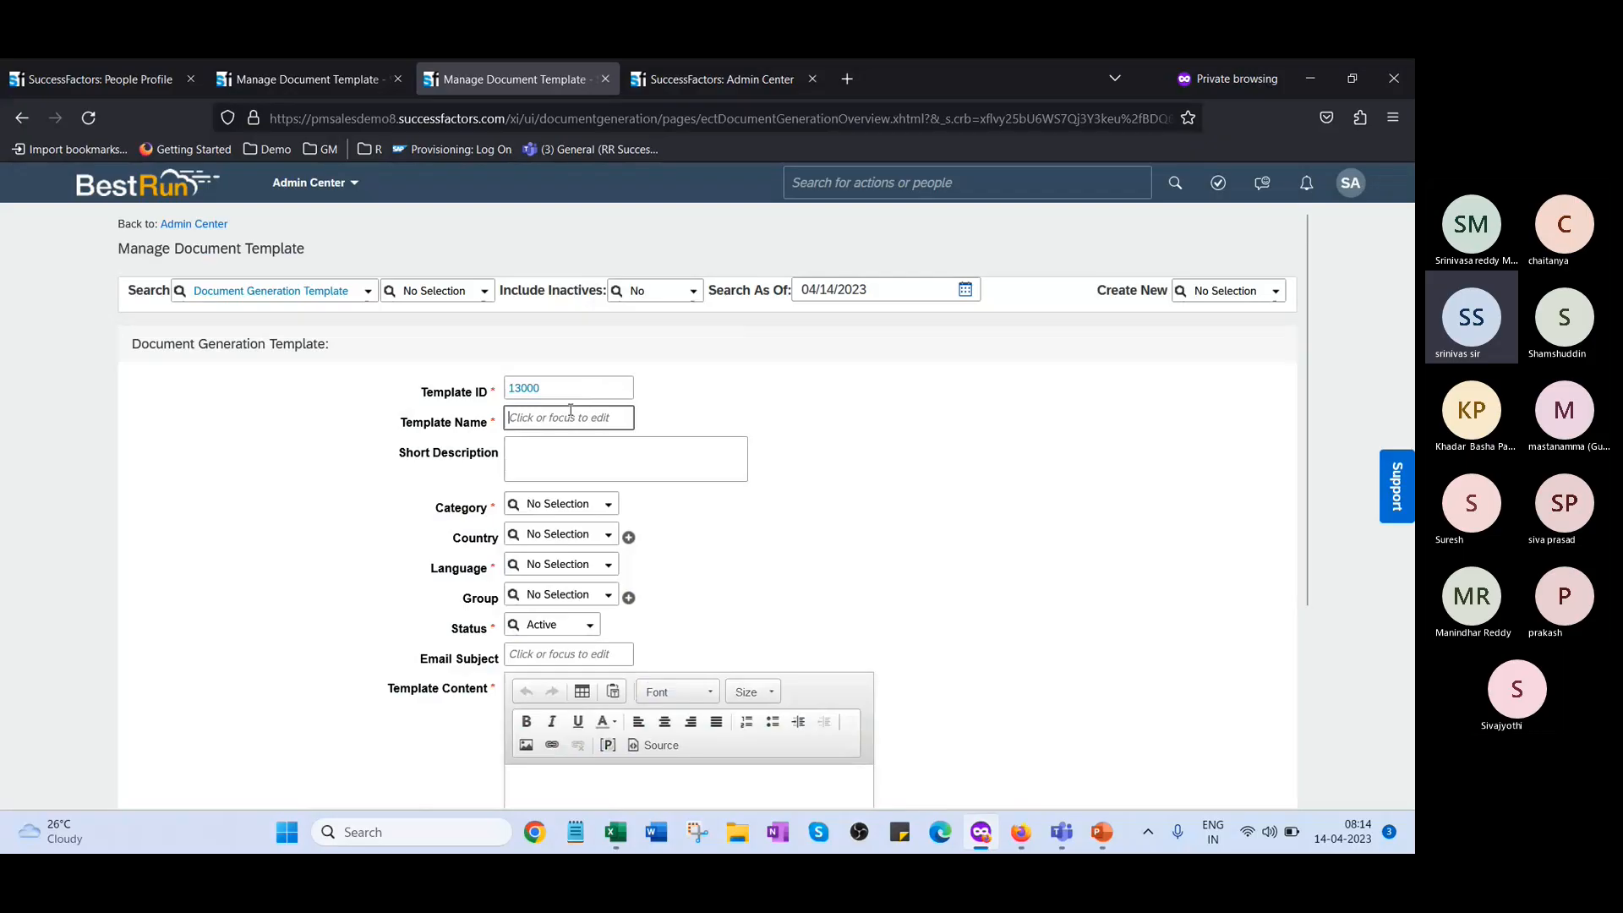
type("Job Changes")
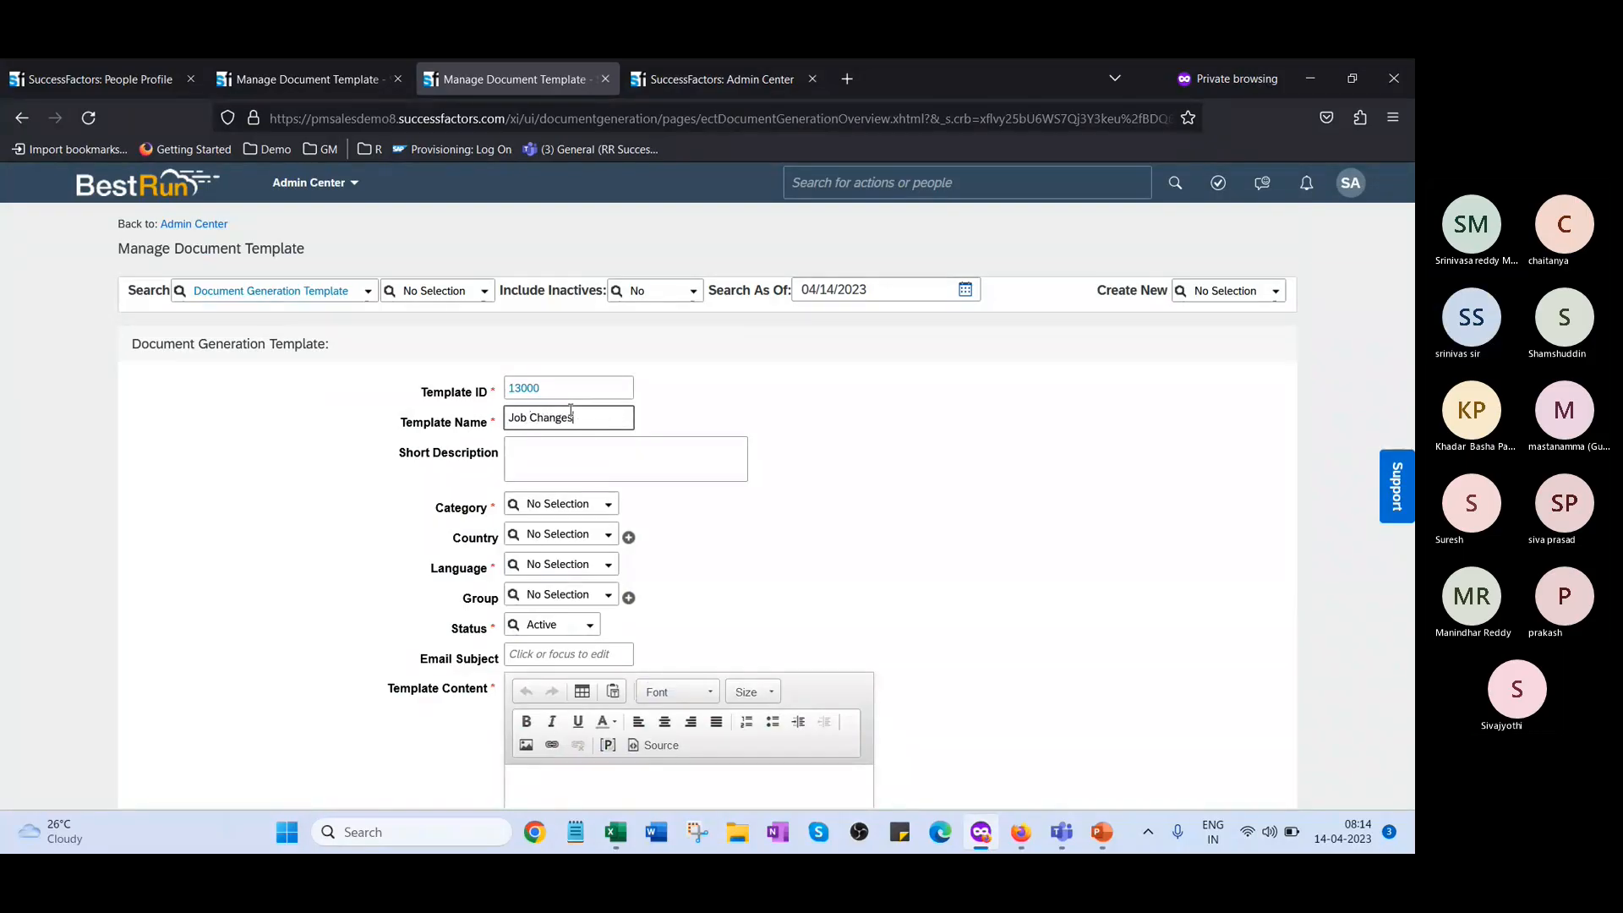
left_click(683, 411)
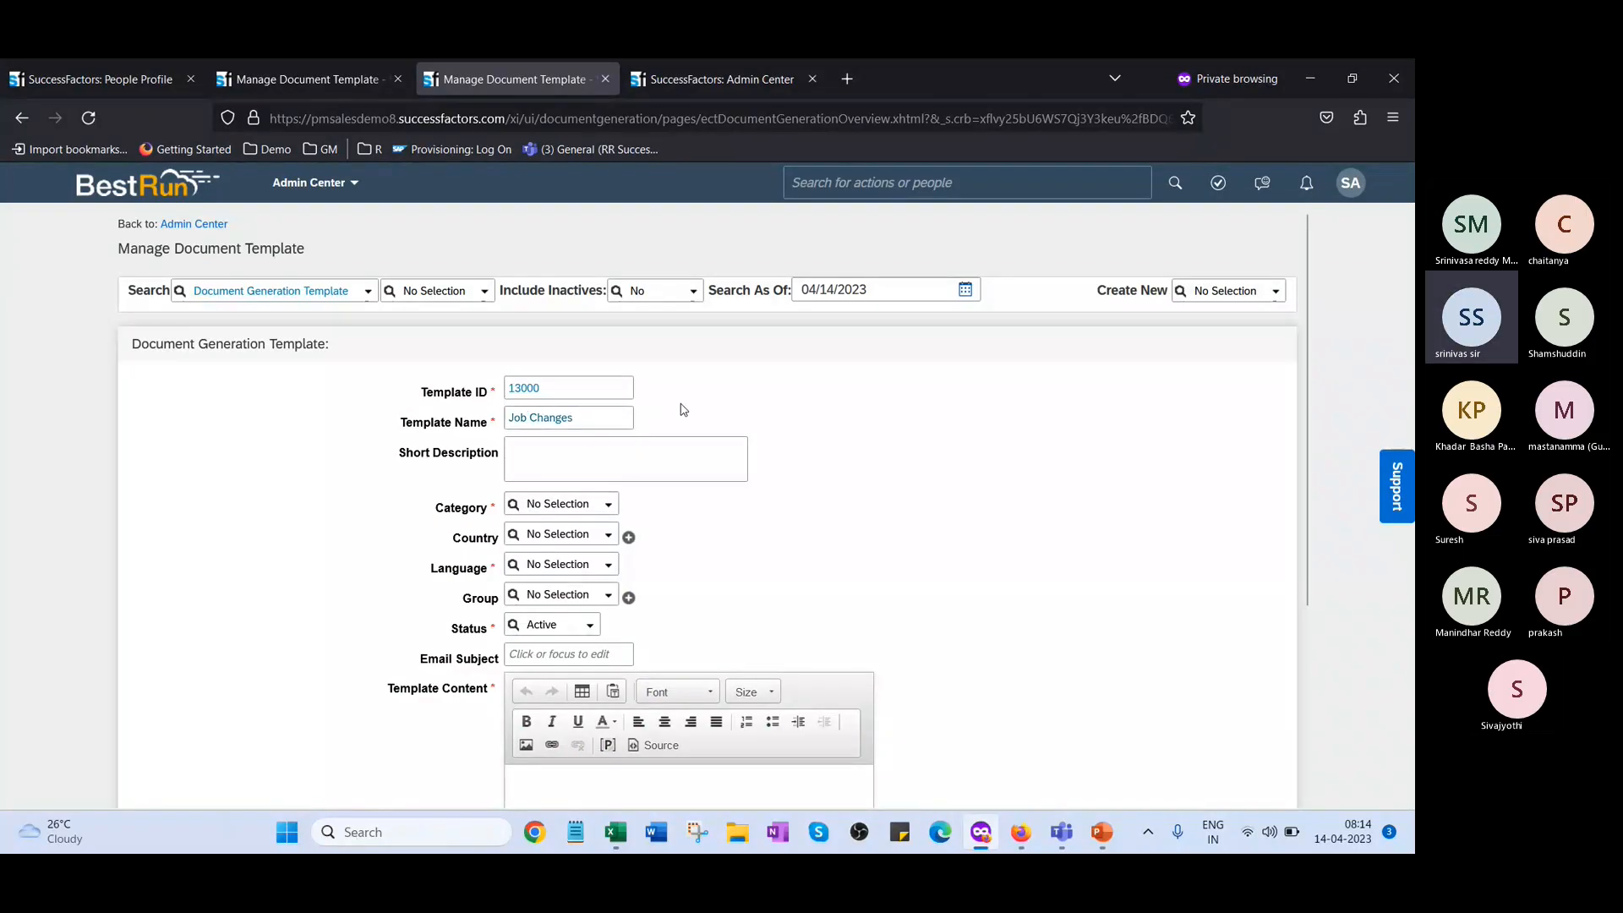
Set the template category to Workflow and the language to English US
left_click(609, 506)
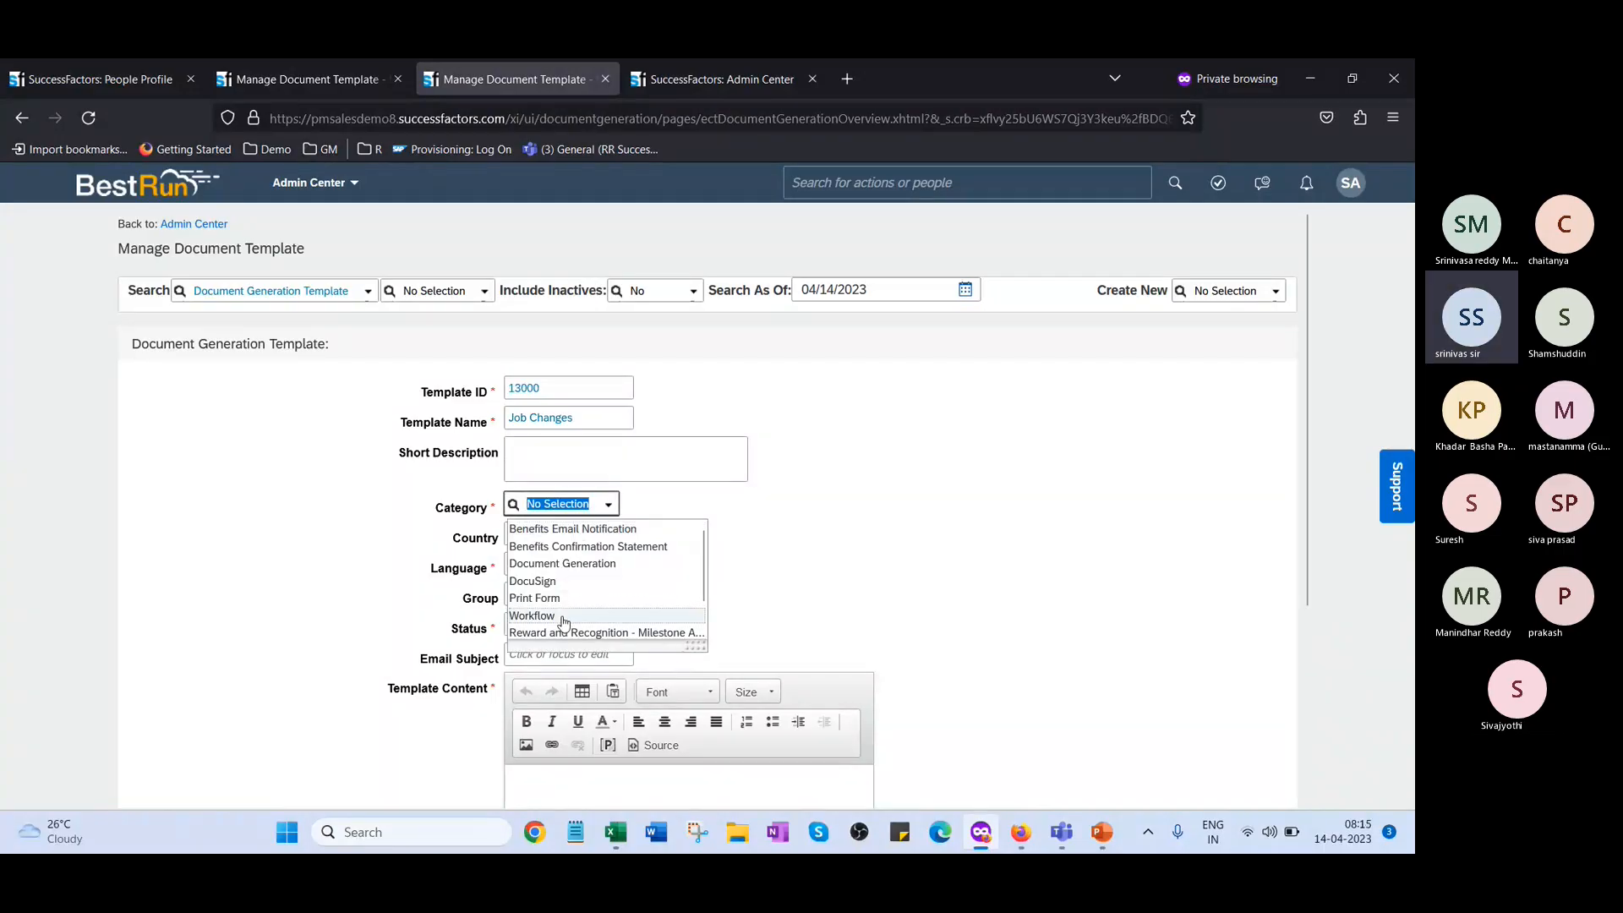
left_click(564, 617)
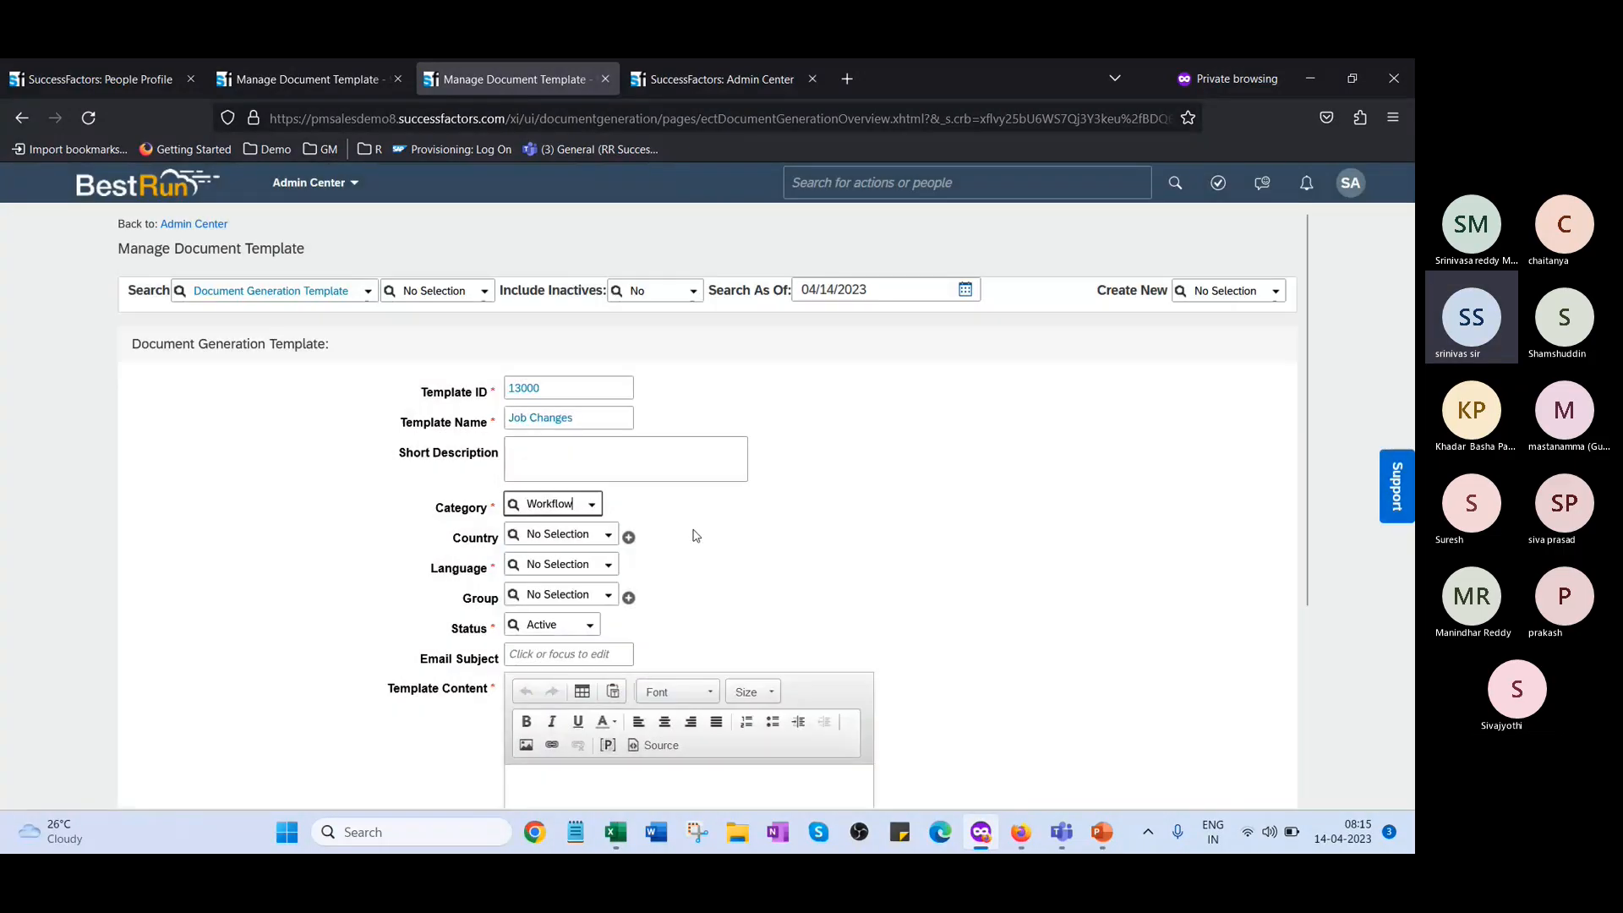
left_click(583, 533)
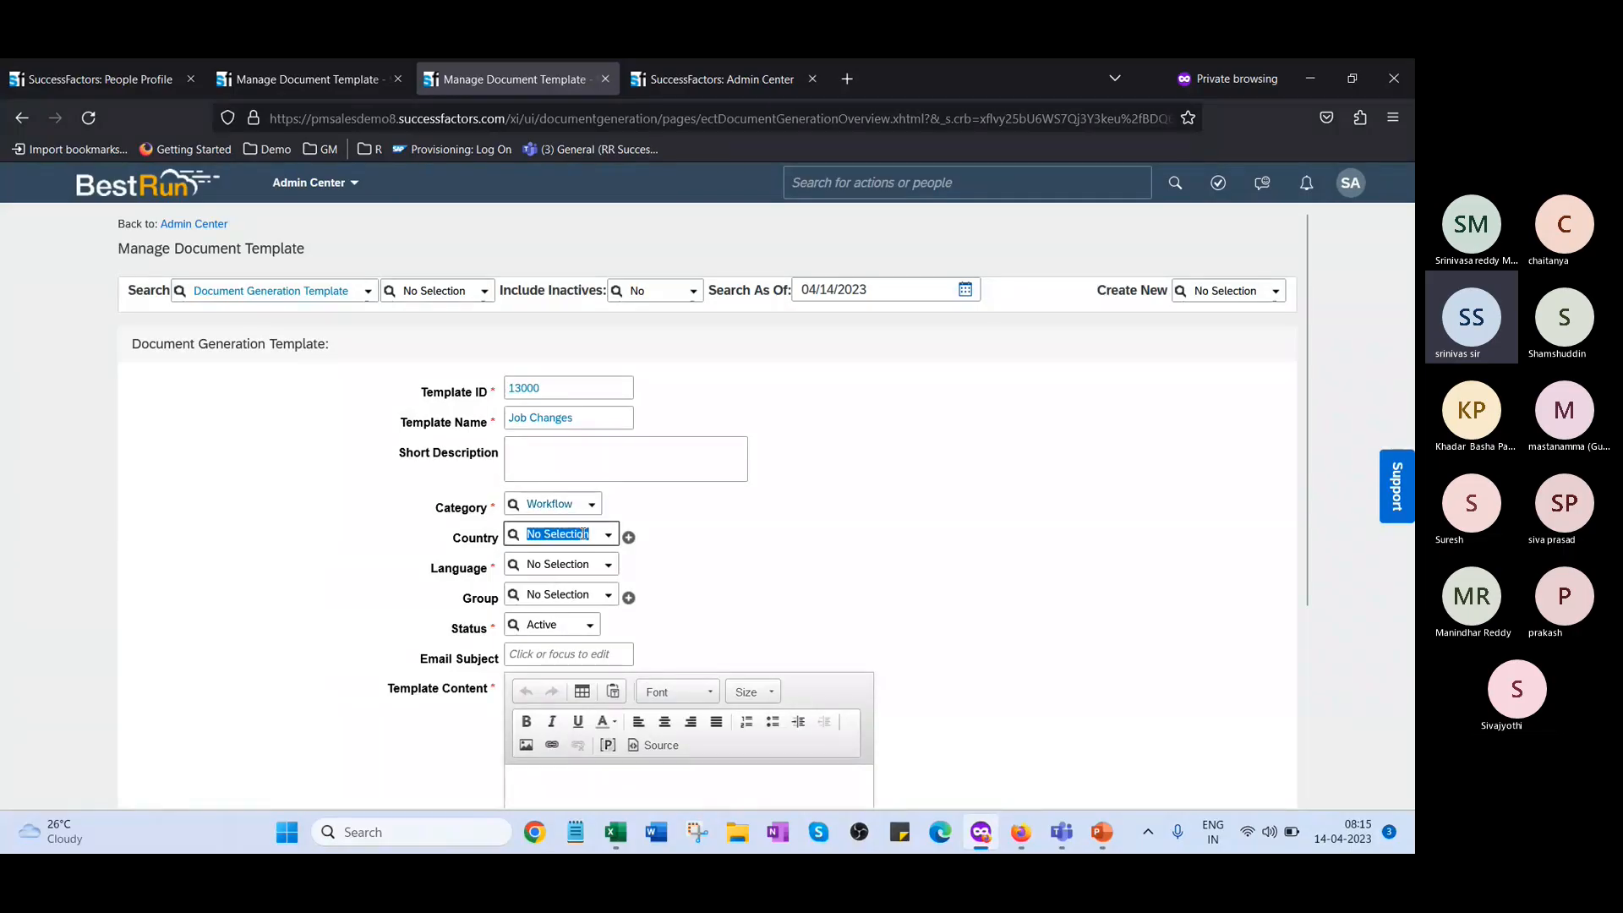
left_click(607, 572)
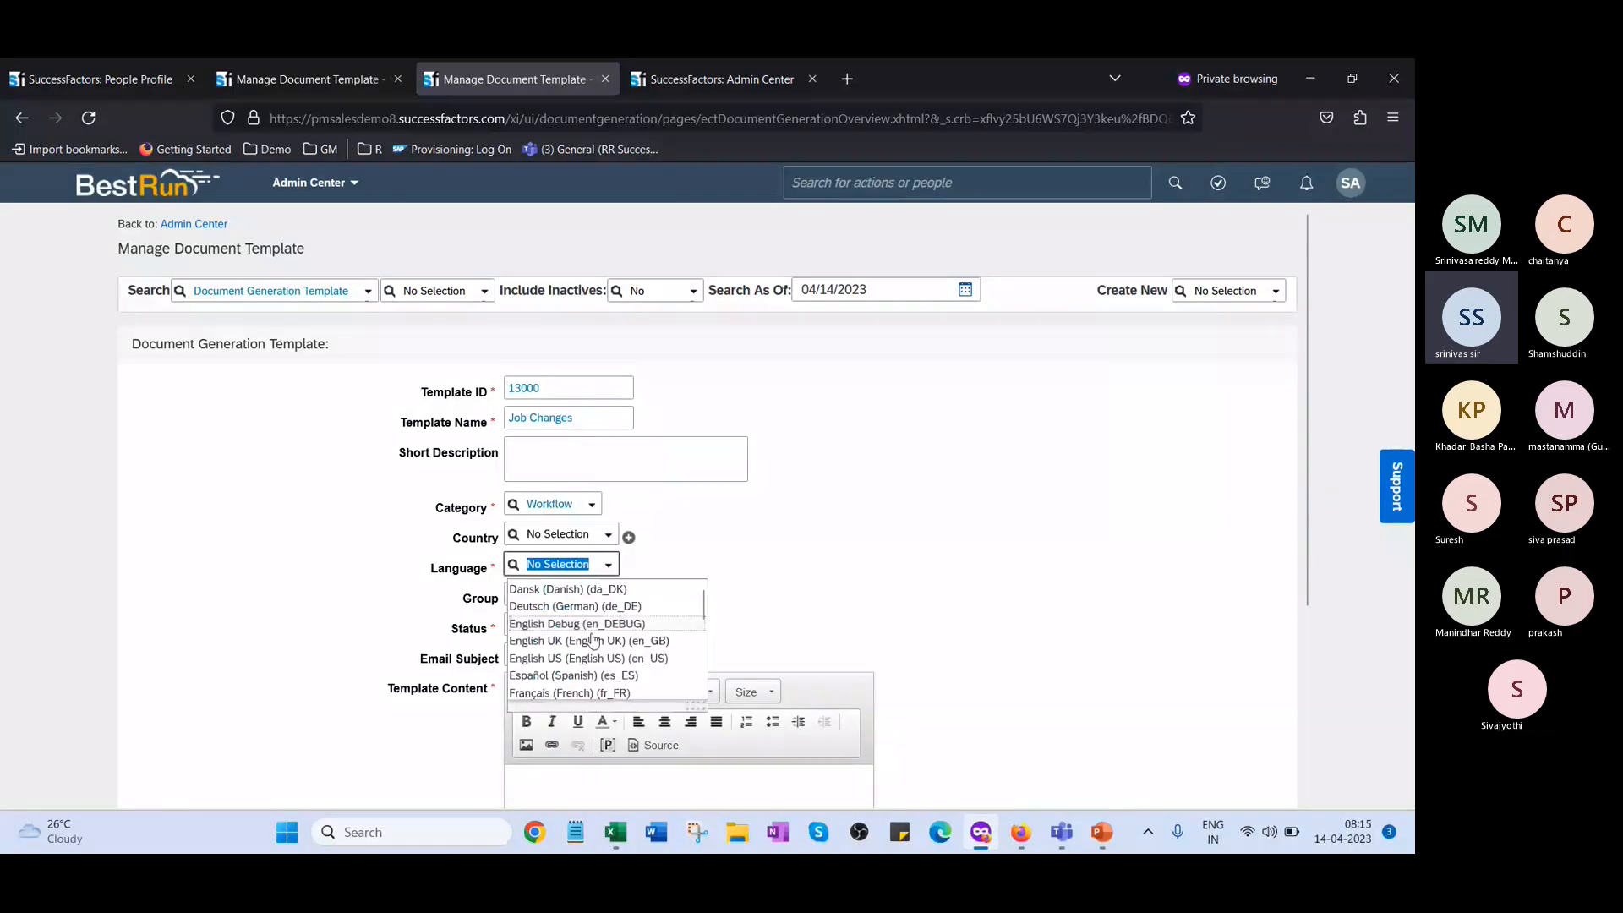
left_click(608, 659)
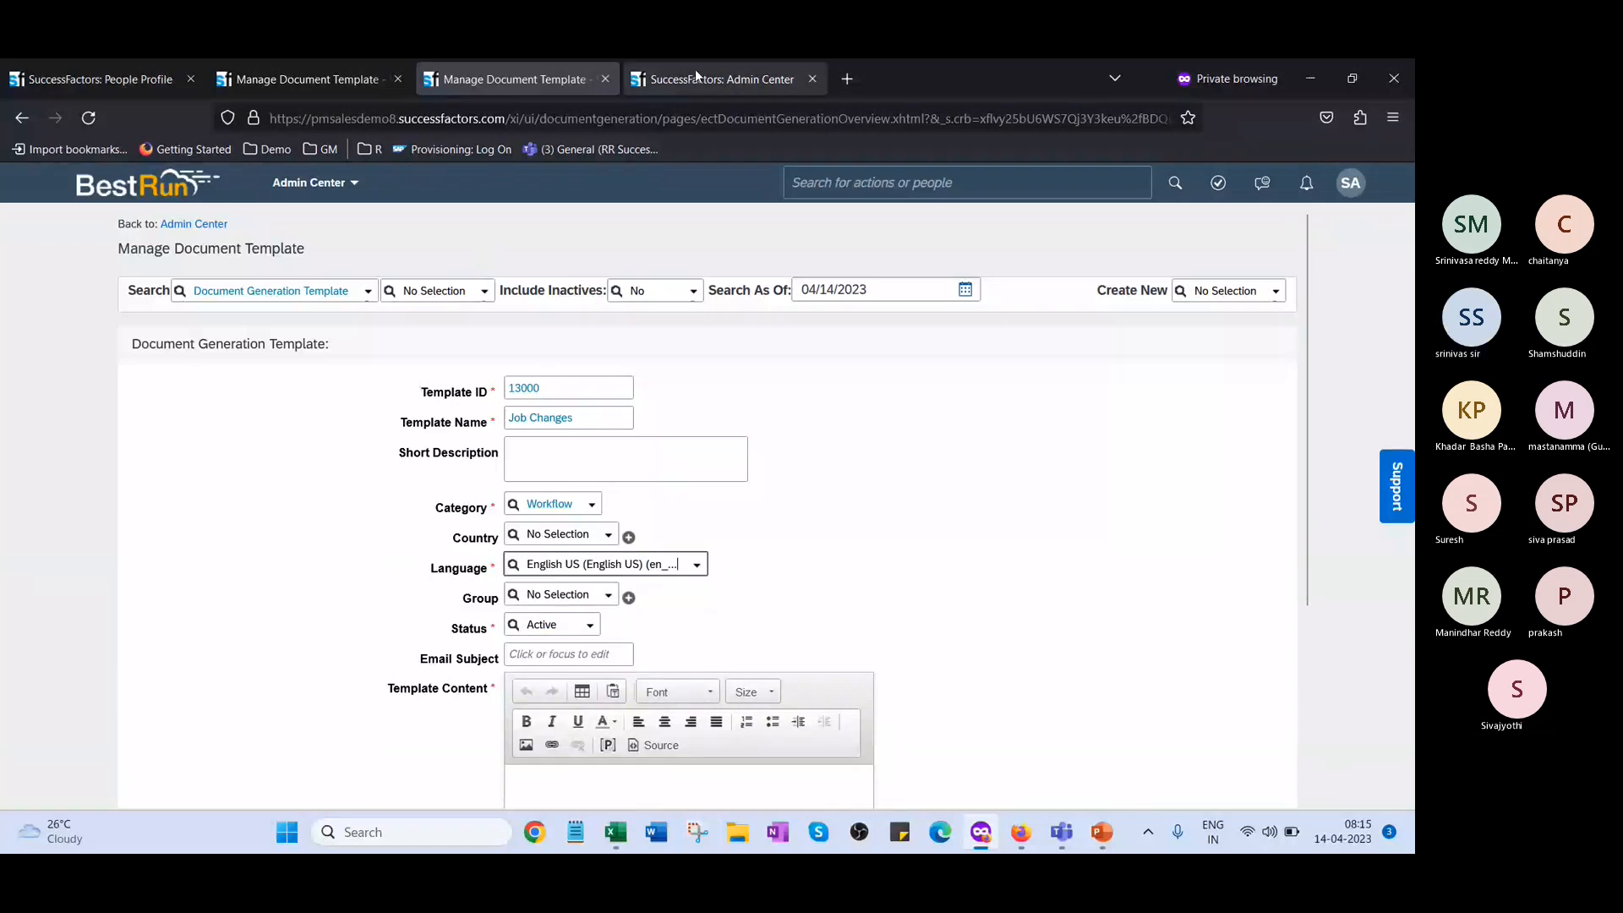
left_click(125, 89)
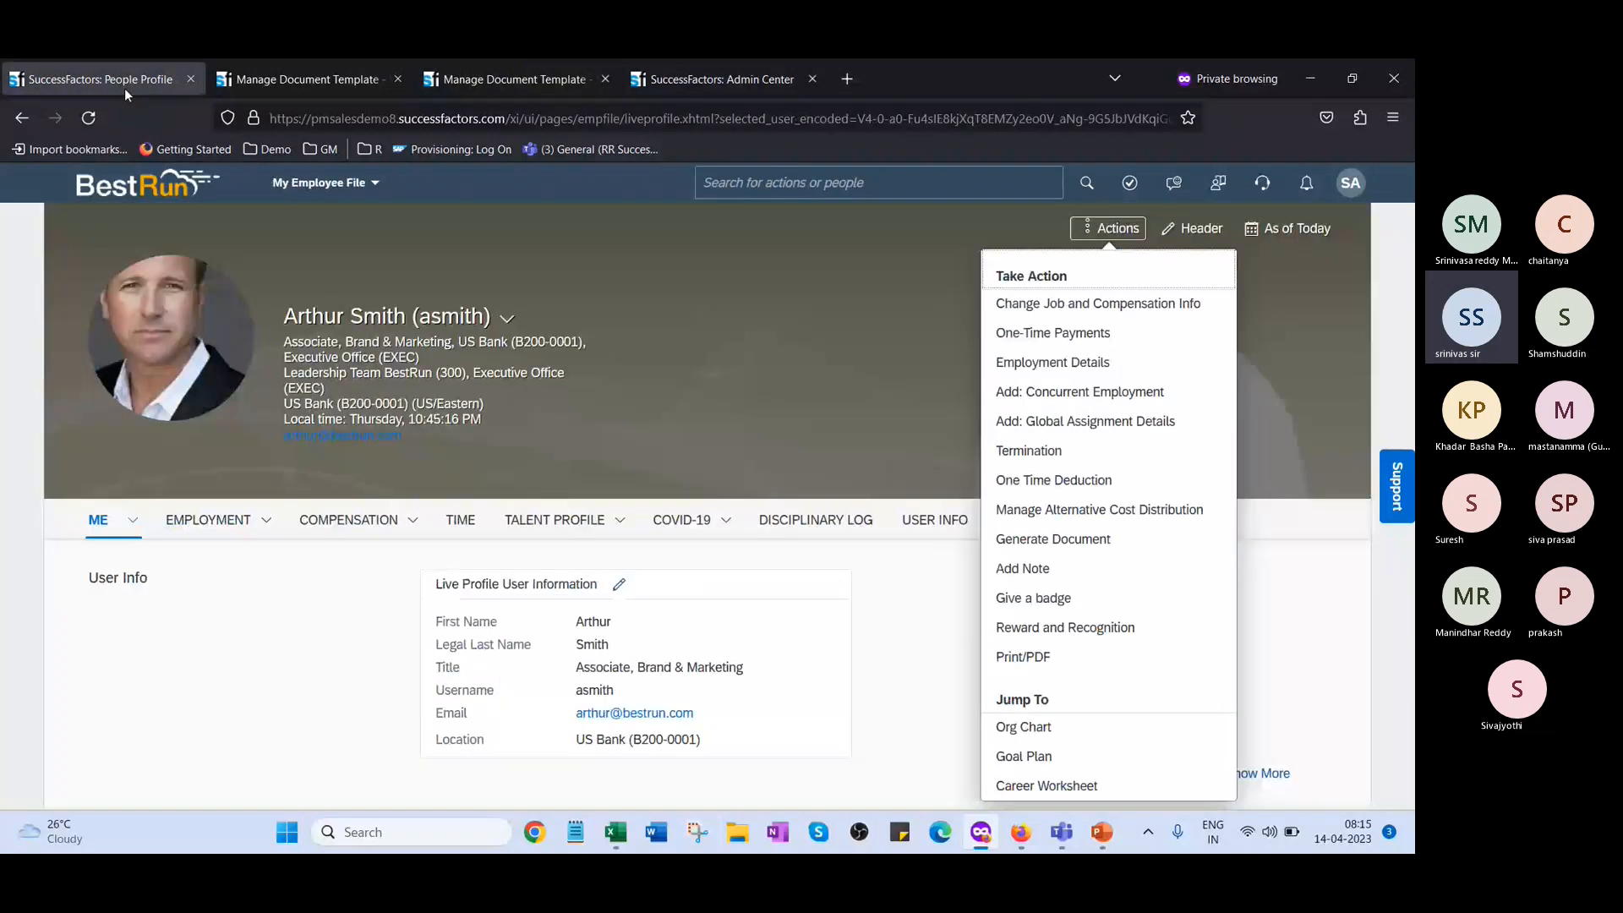
In the employee's Generate a Document dialog, switch the document language to English UK
left_click(1040, 541)
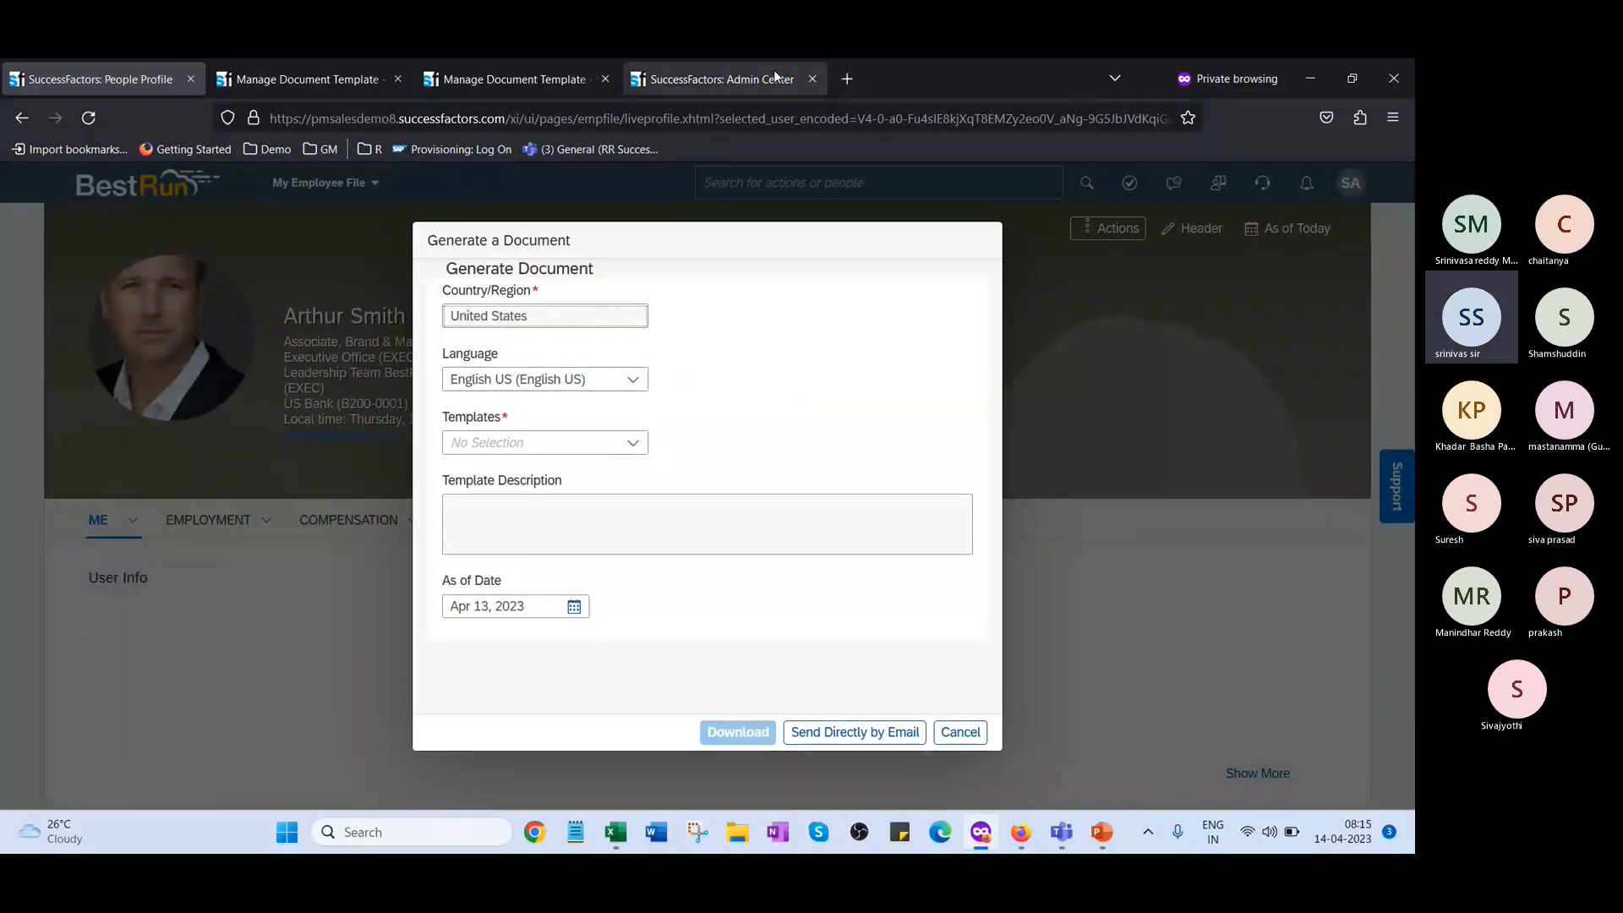
left_click(719, 78)
left_click(511, 78)
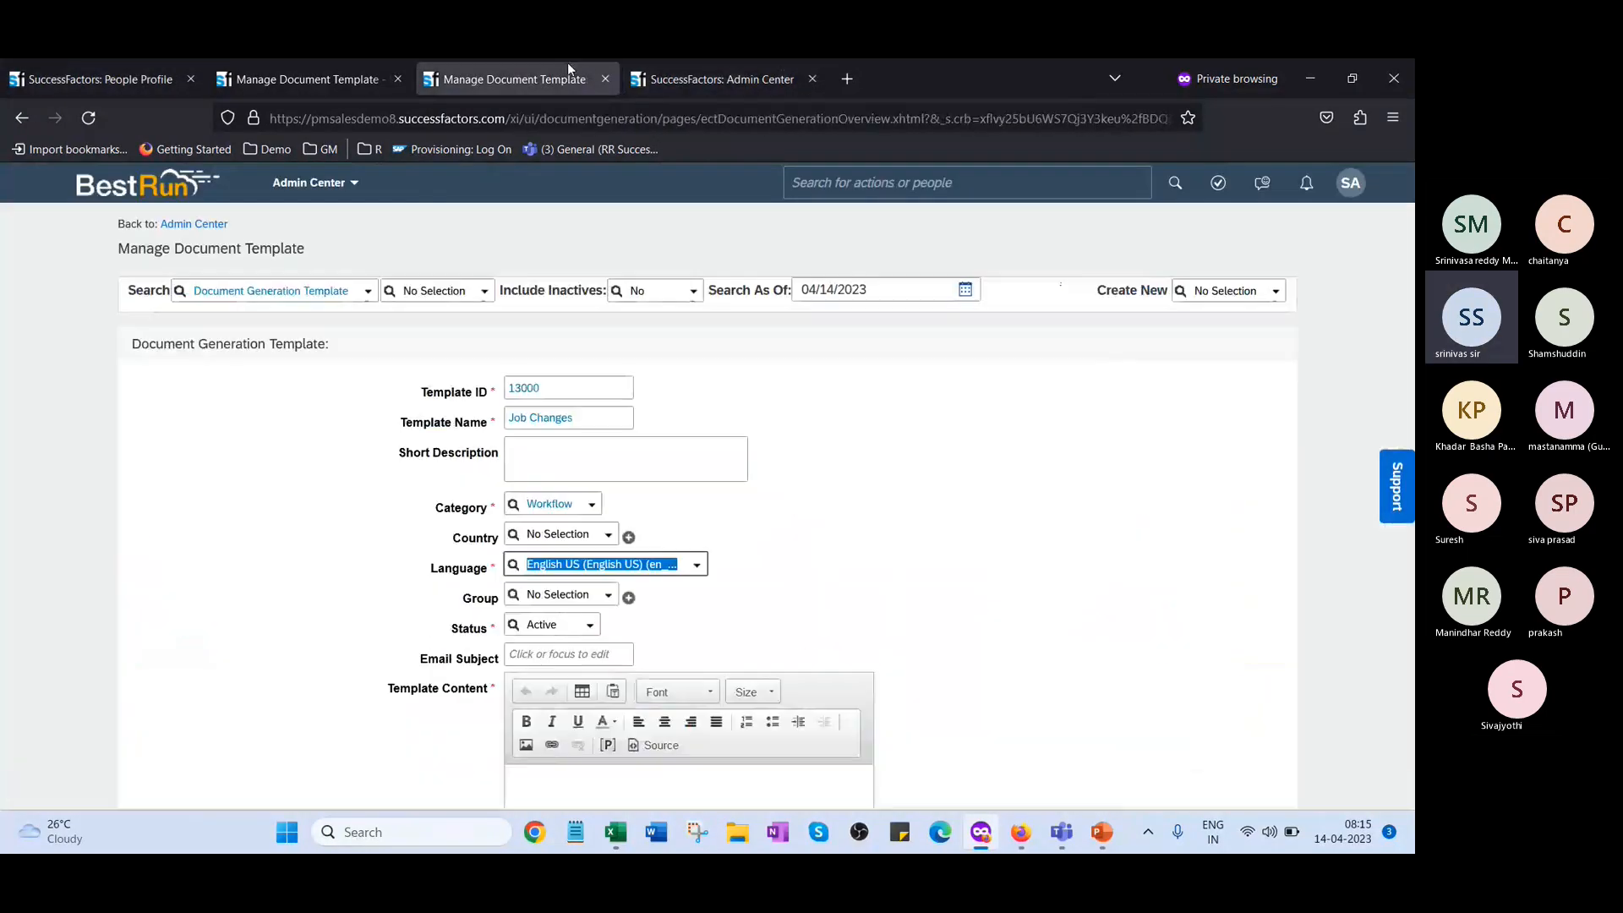
double_click(594, 564)
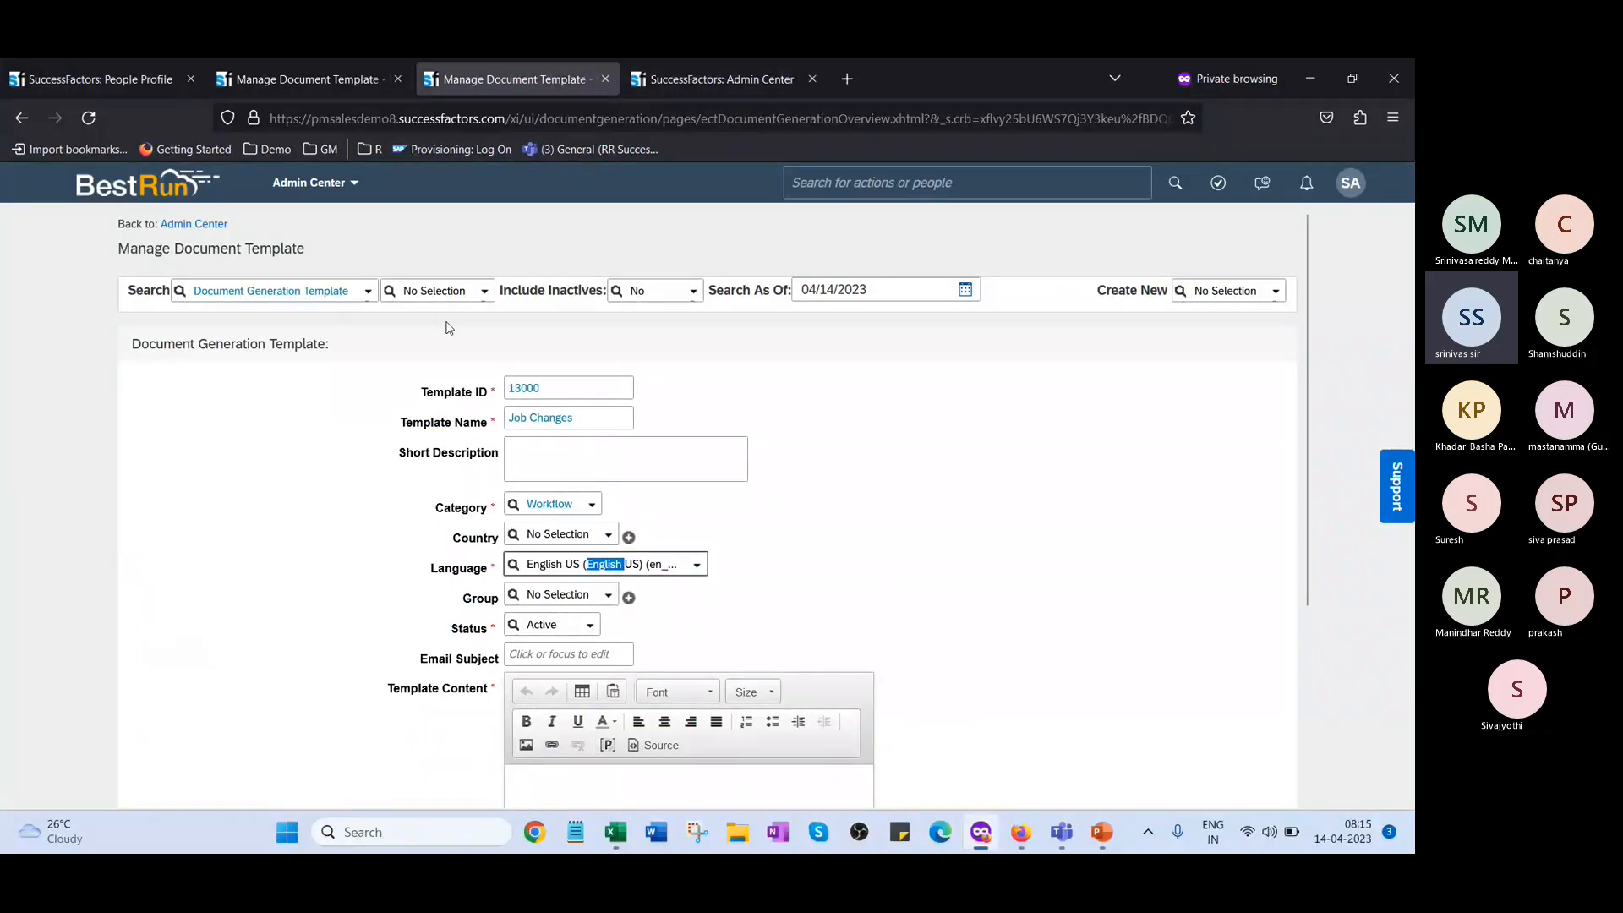
left_click(95, 76)
left_click(628, 387)
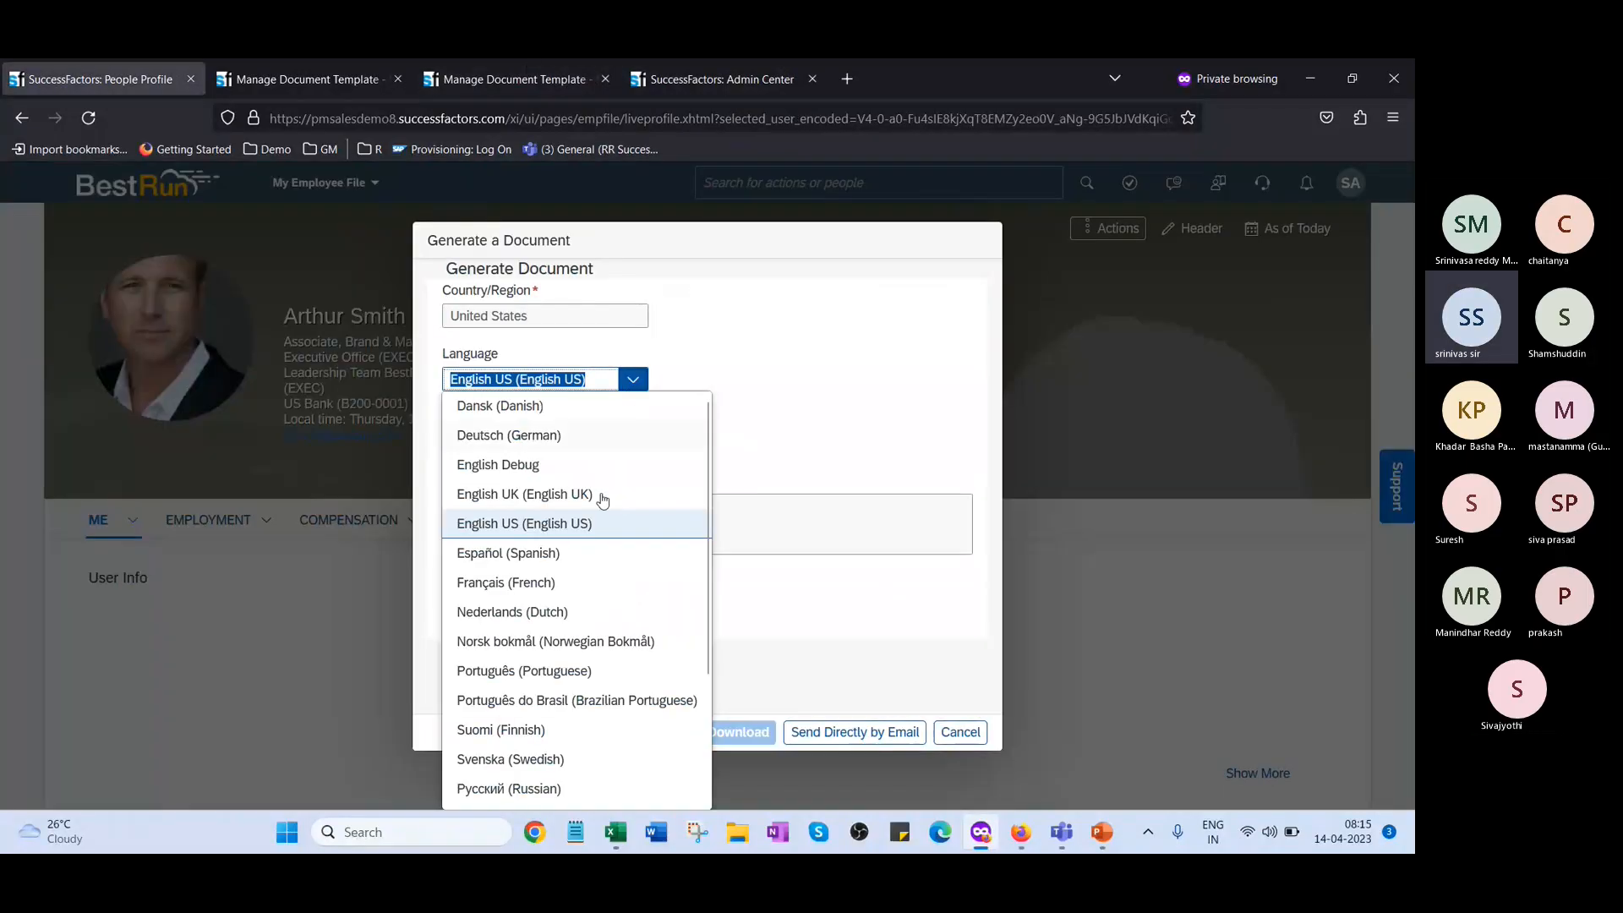
left_click(567, 505)
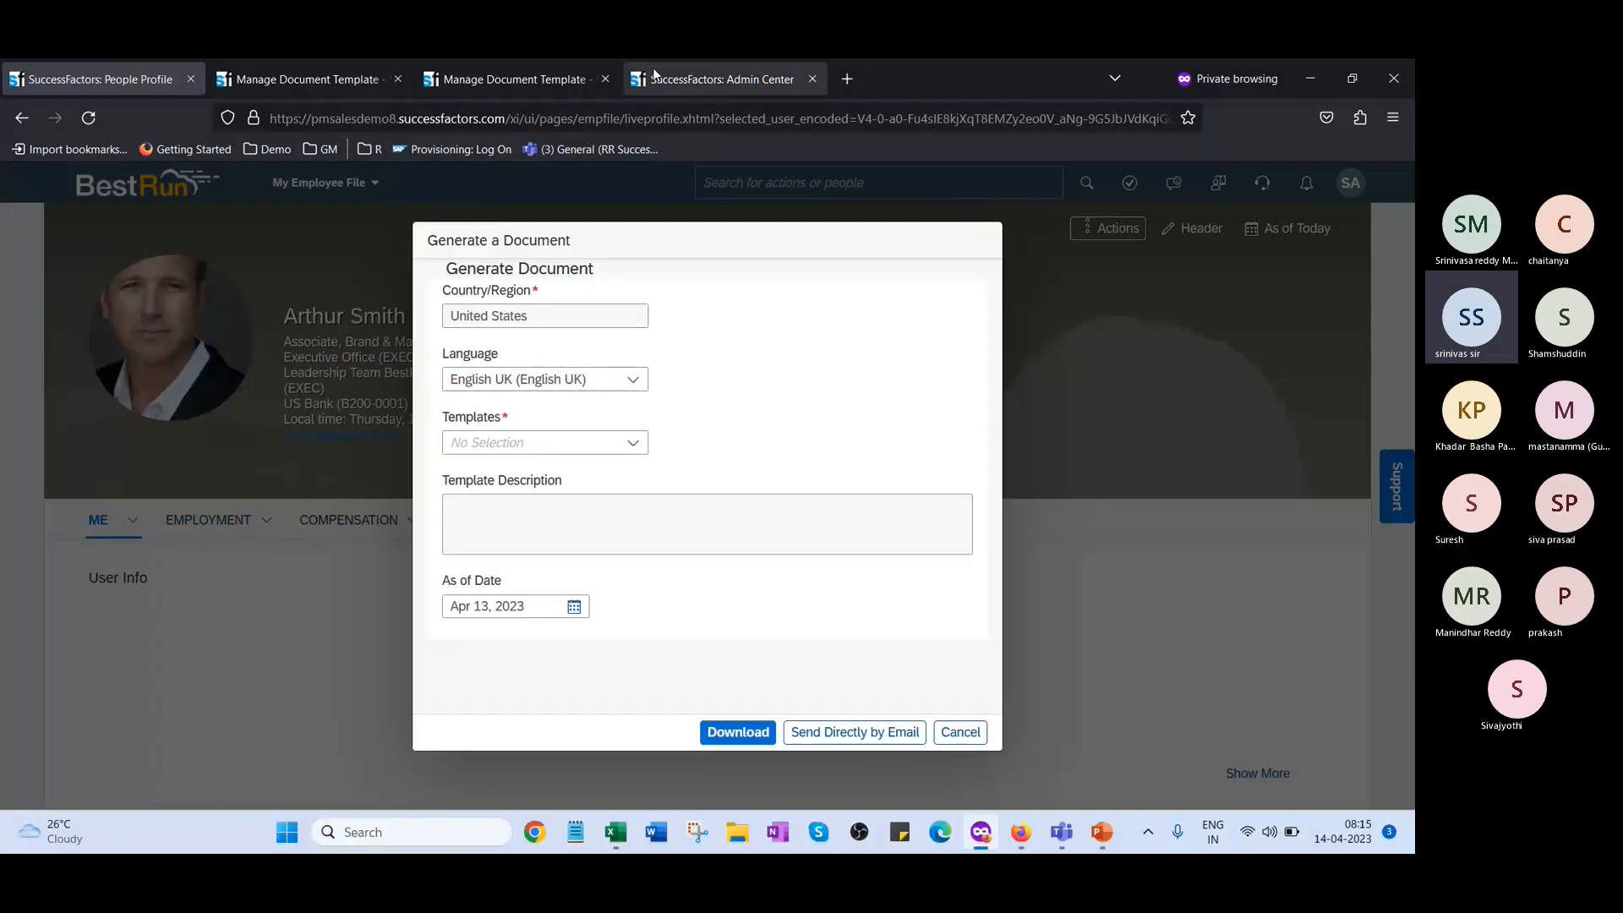
Compare with the template form and set the document language back to English US
left_click(709, 79)
left_click(475, 62)
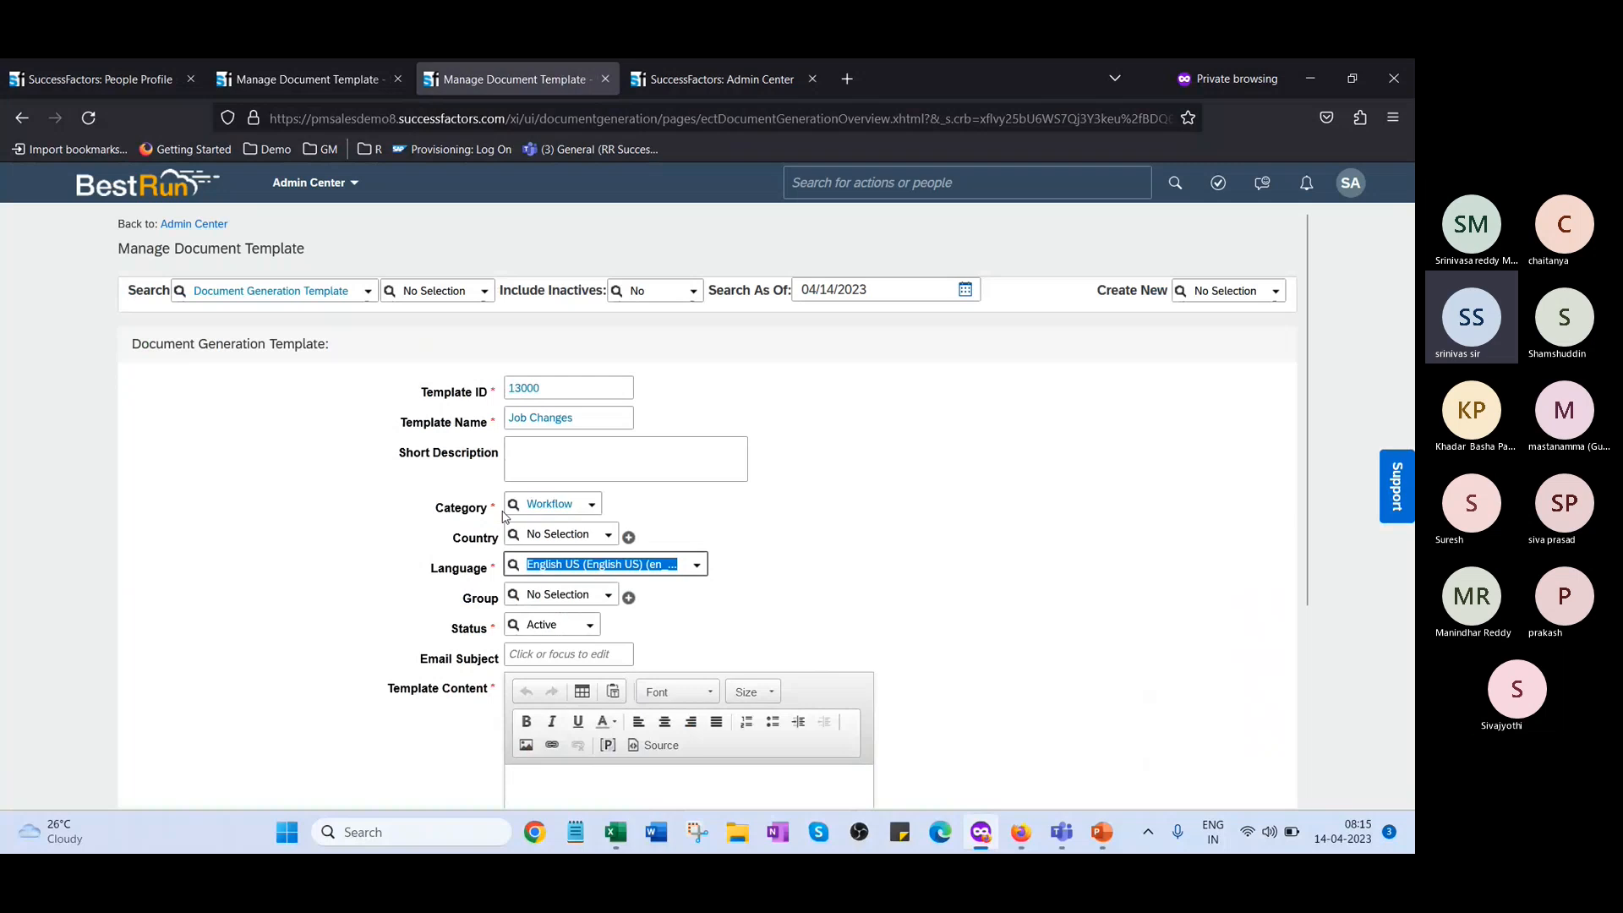
left_click(676, 511)
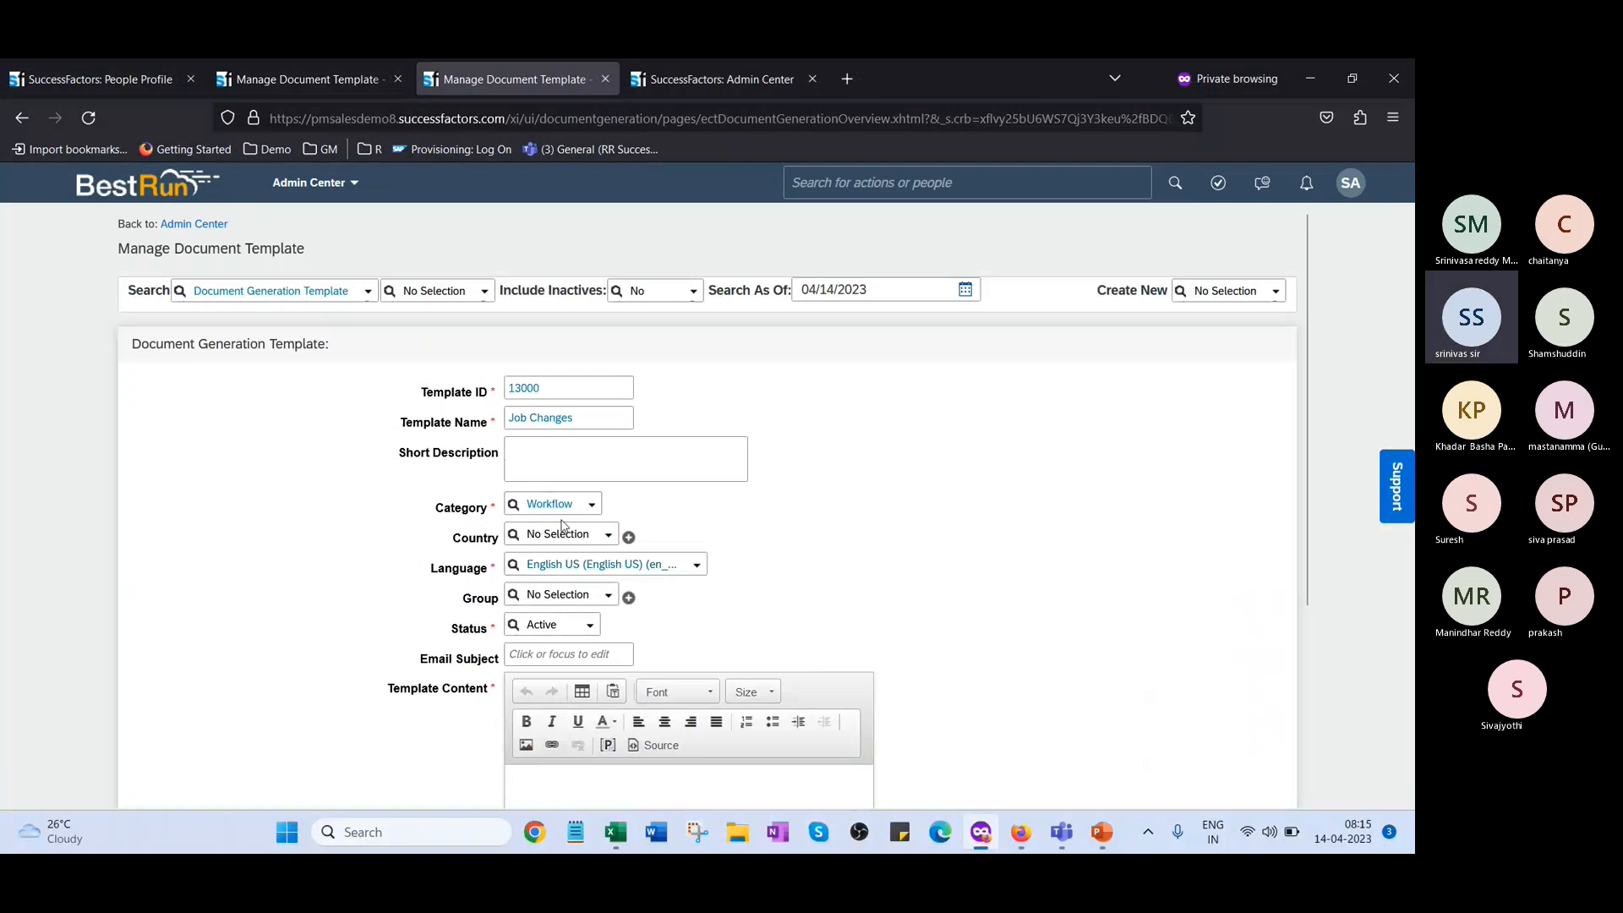
left_click(90, 67)
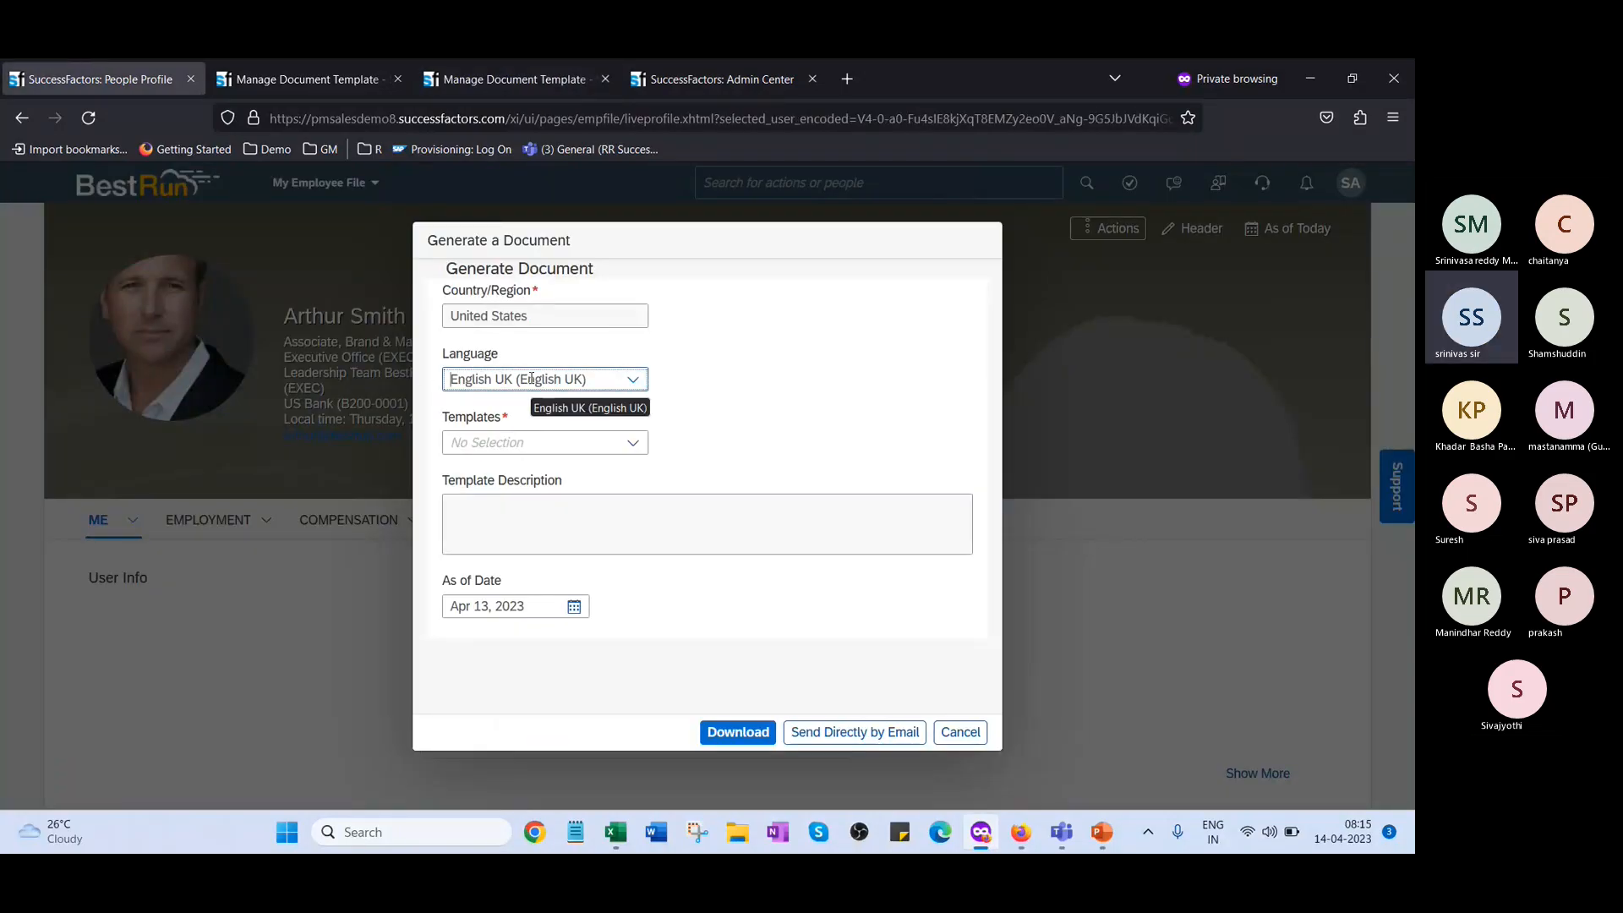
left_click(633, 379)
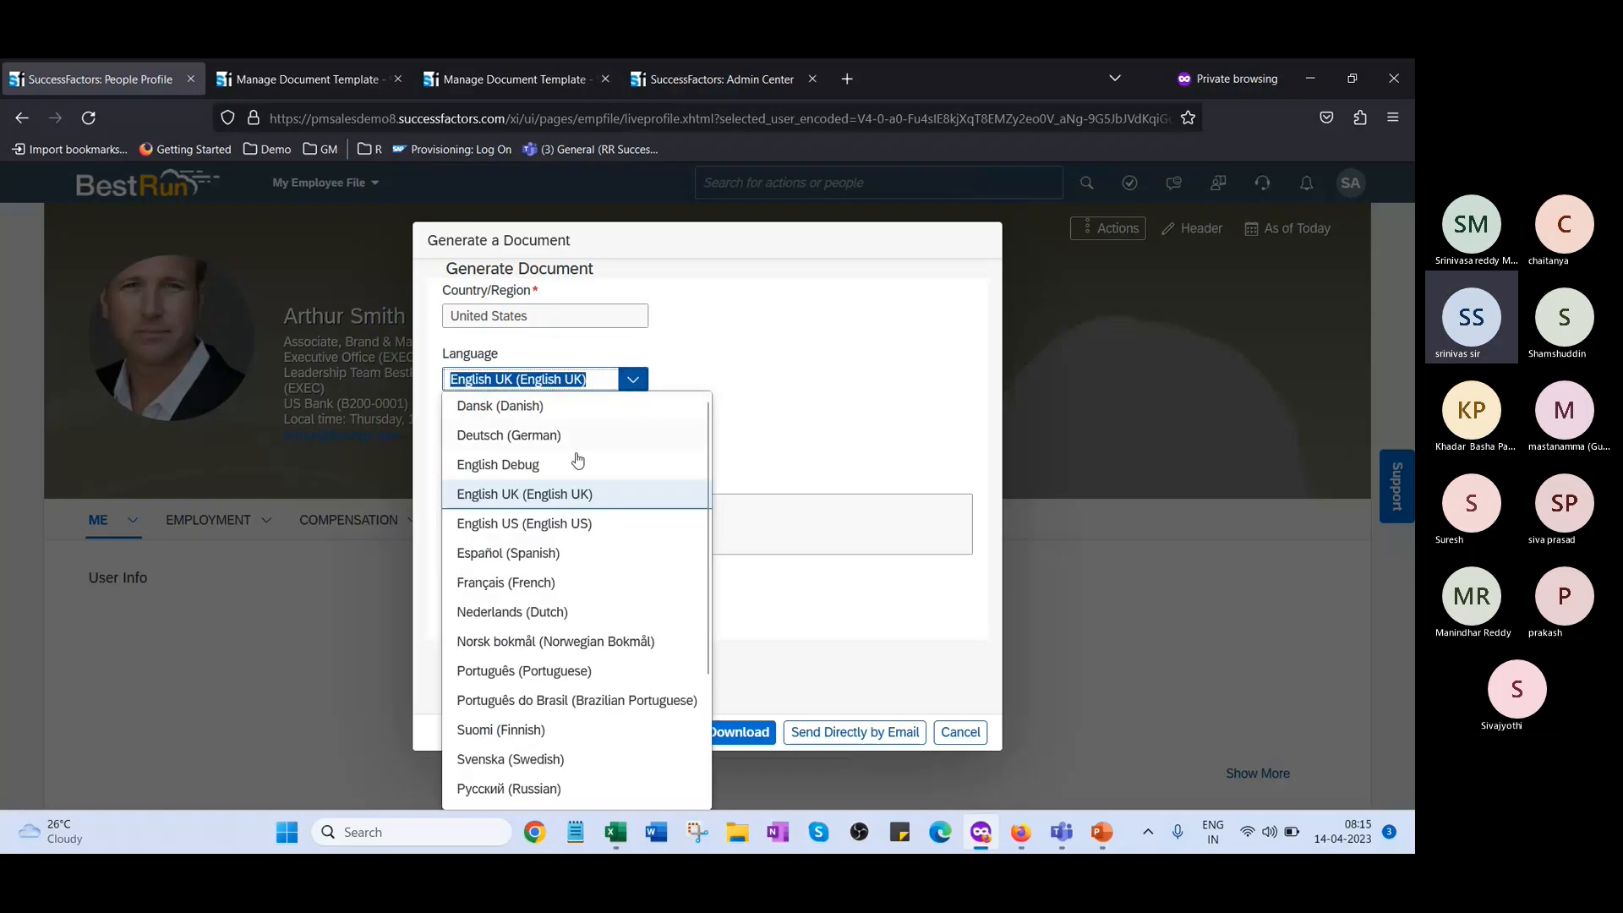
left_click(562, 522)
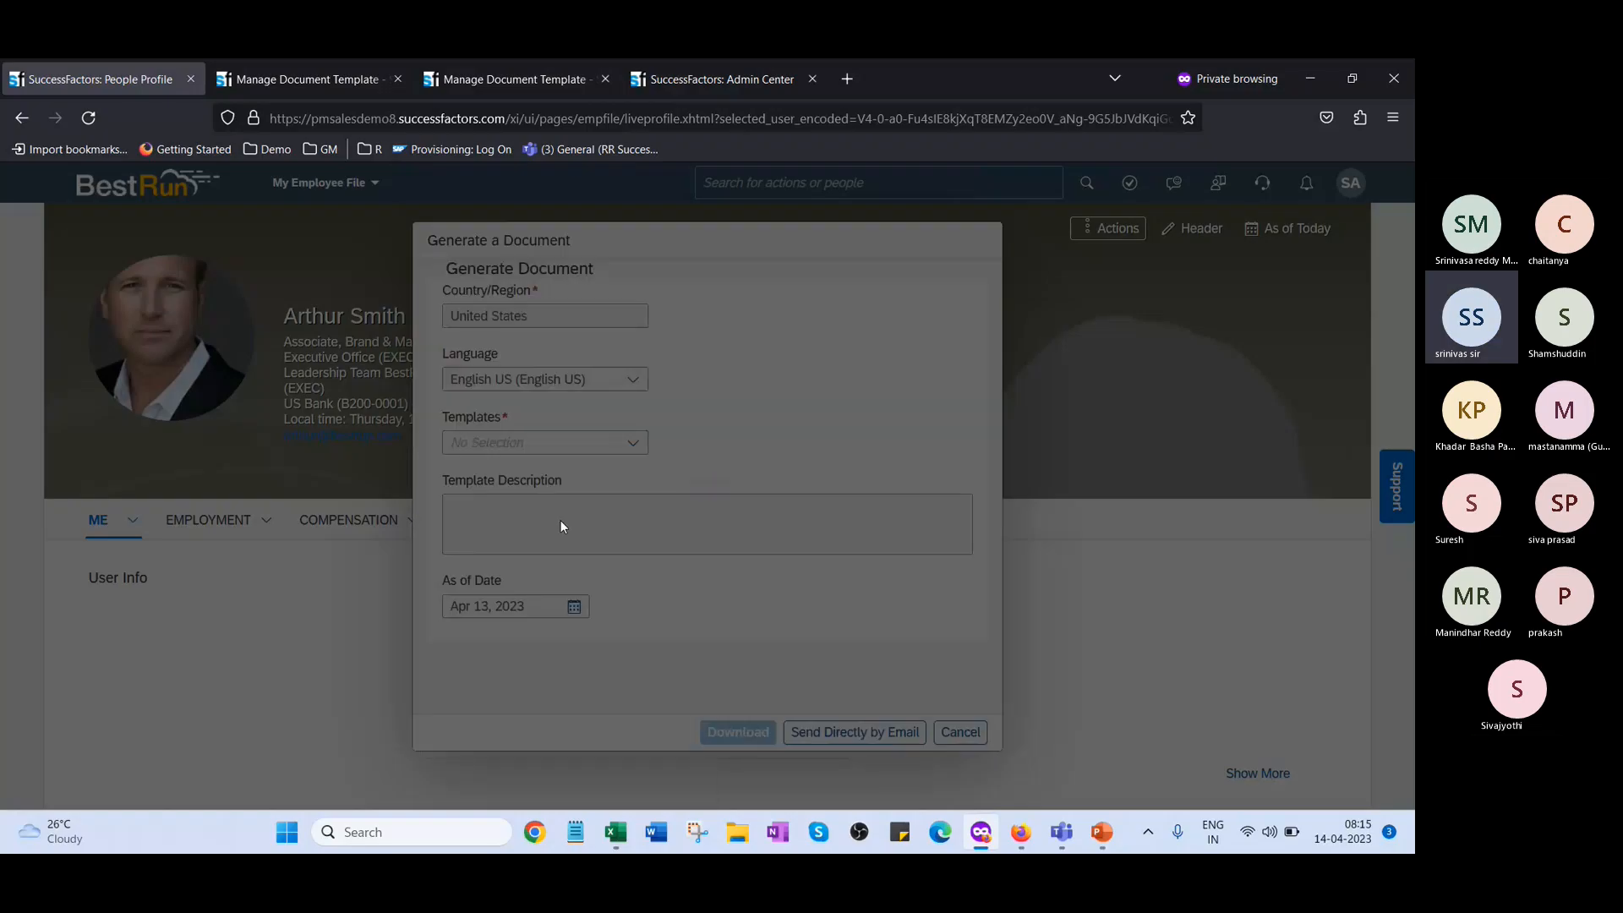
left_click(453, 65)
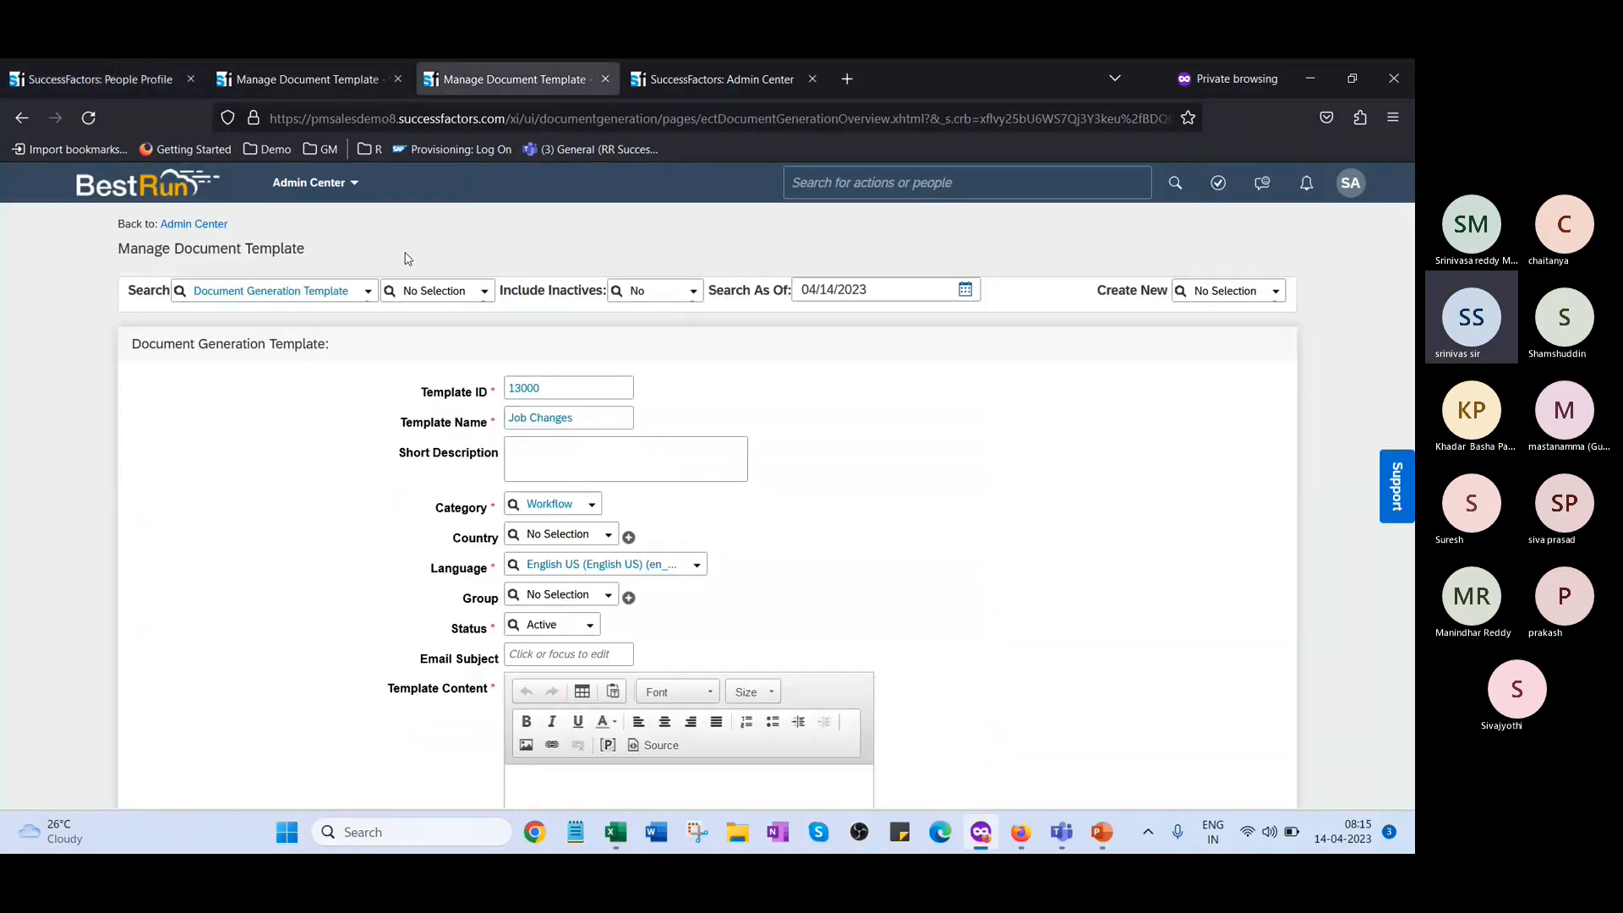
left_click(122, 78)
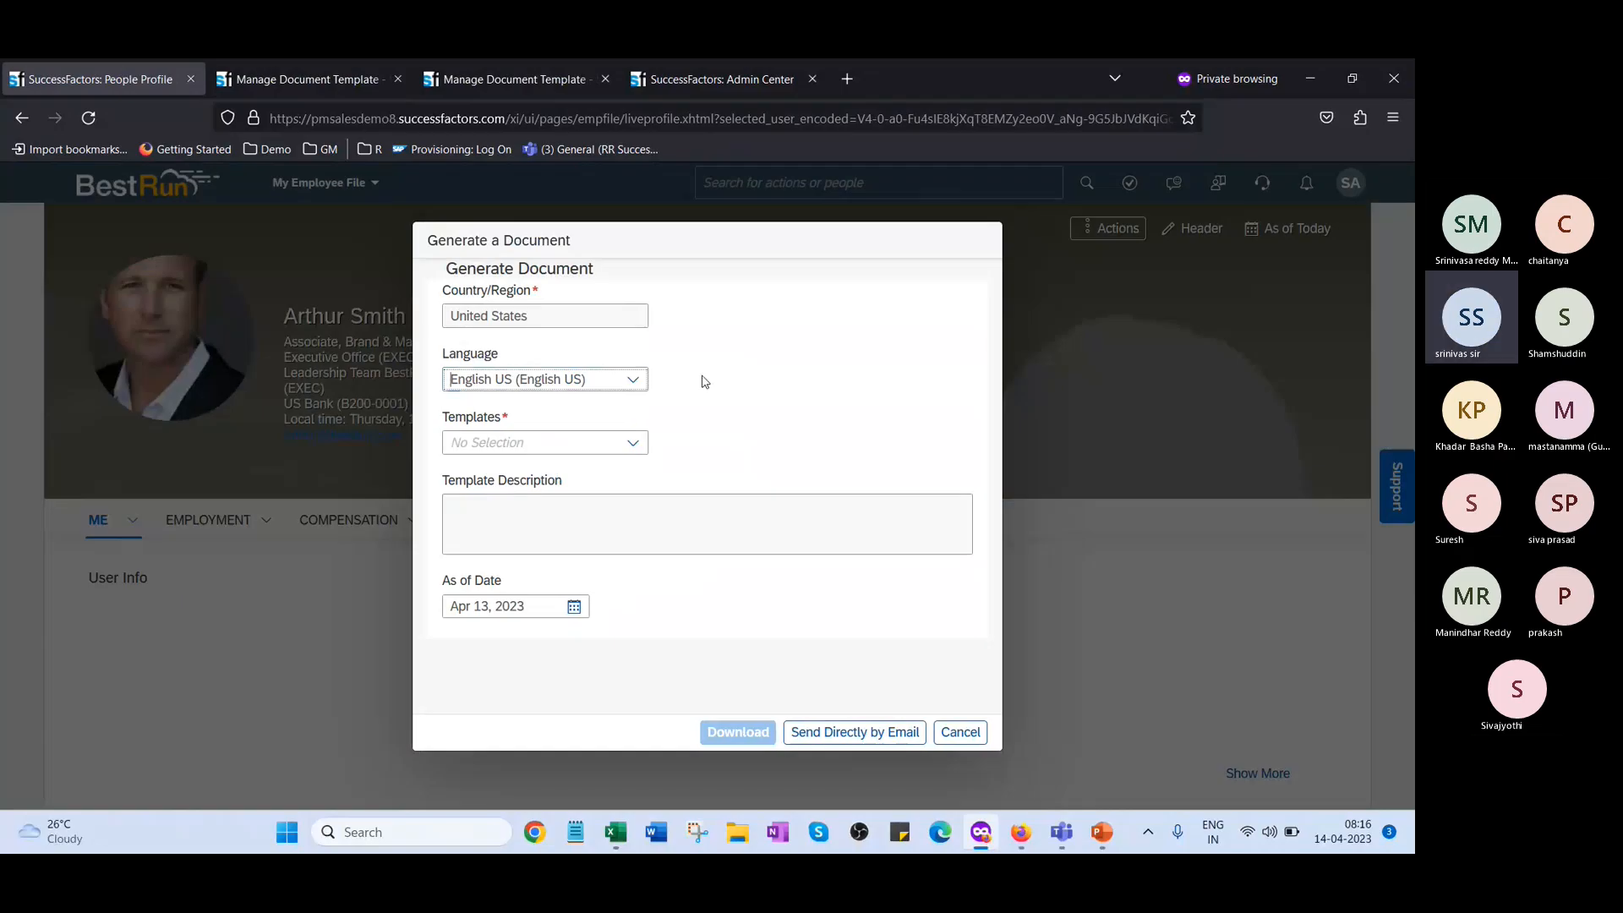
Assign group ec_cust_eamil to the Job Changes template by searching 'cust'
left_click(474, 60)
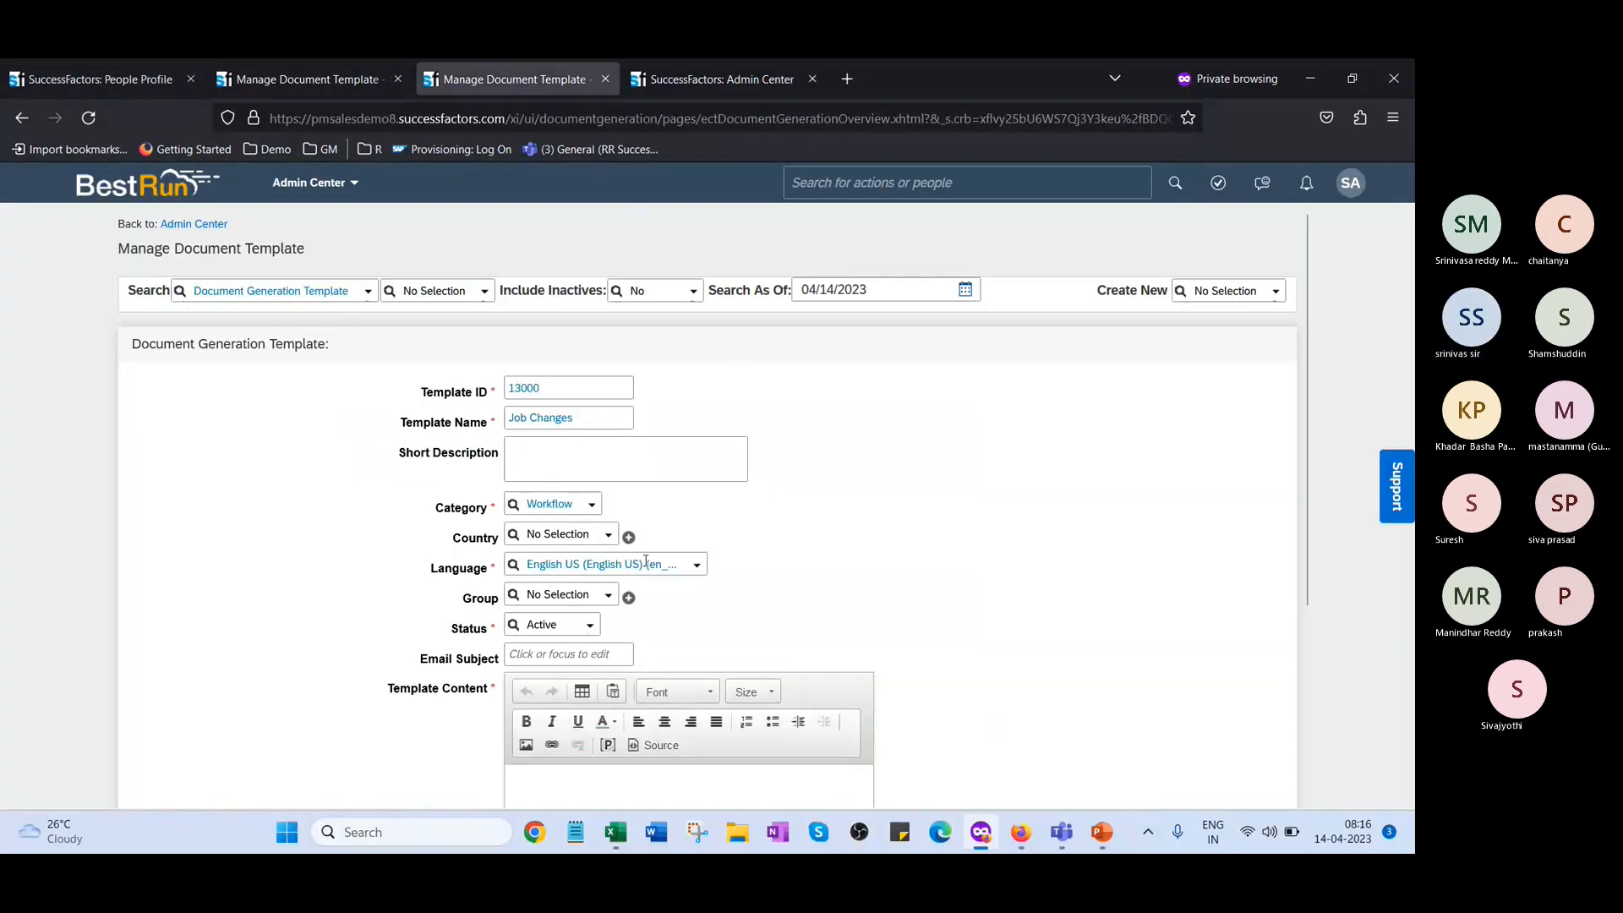
left_click(567, 596)
type("cust")
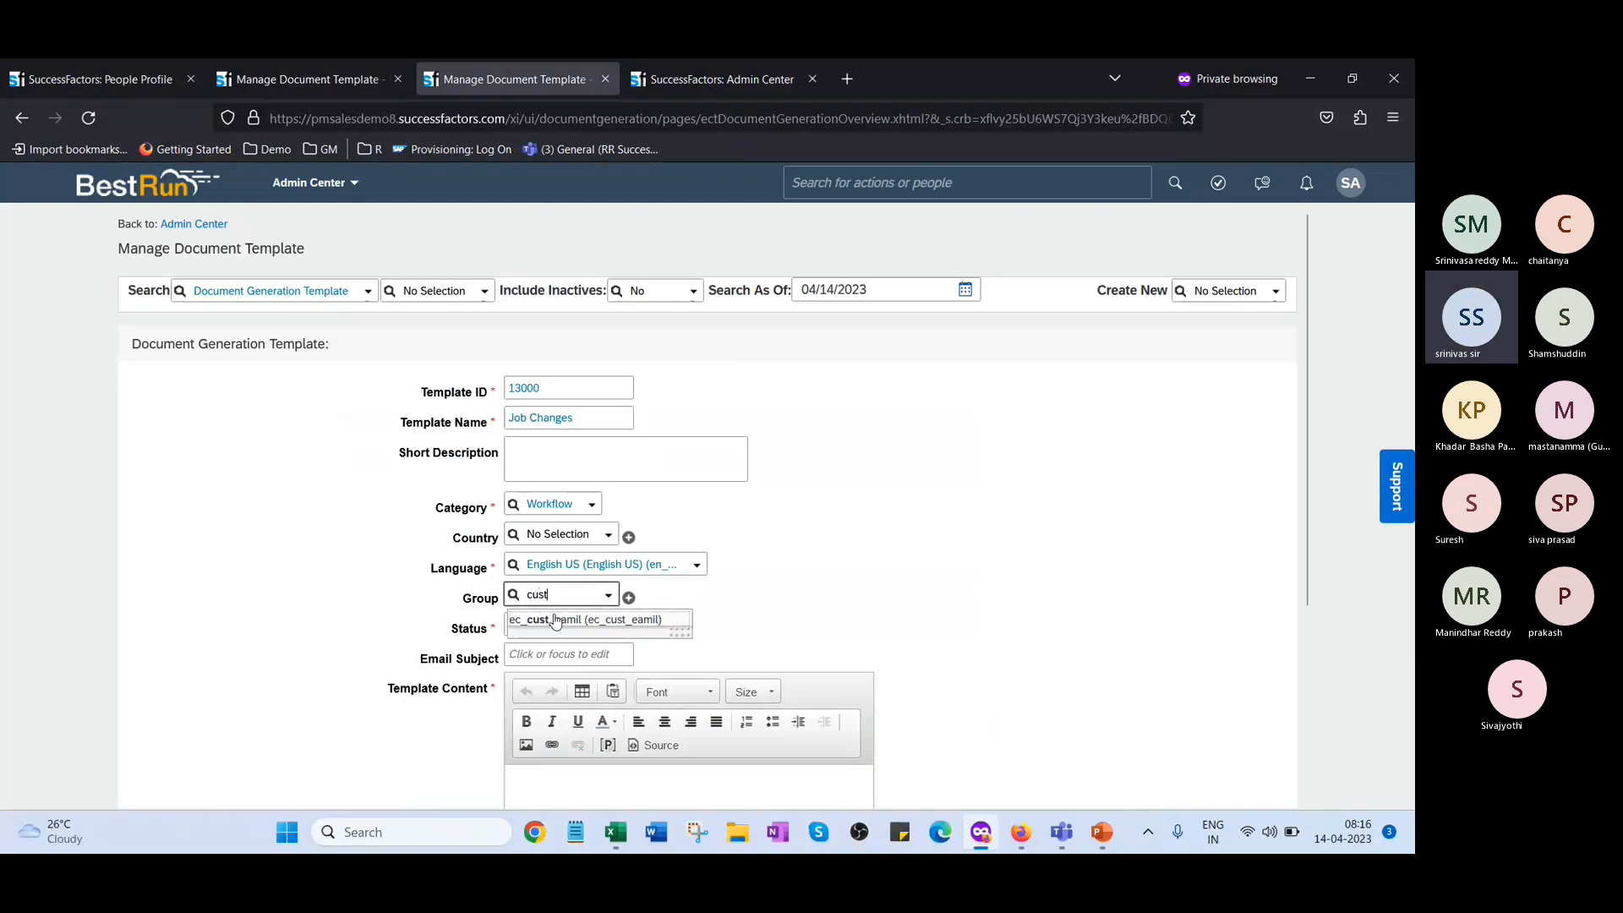
left_click(554, 621)
left_click(315, 83)
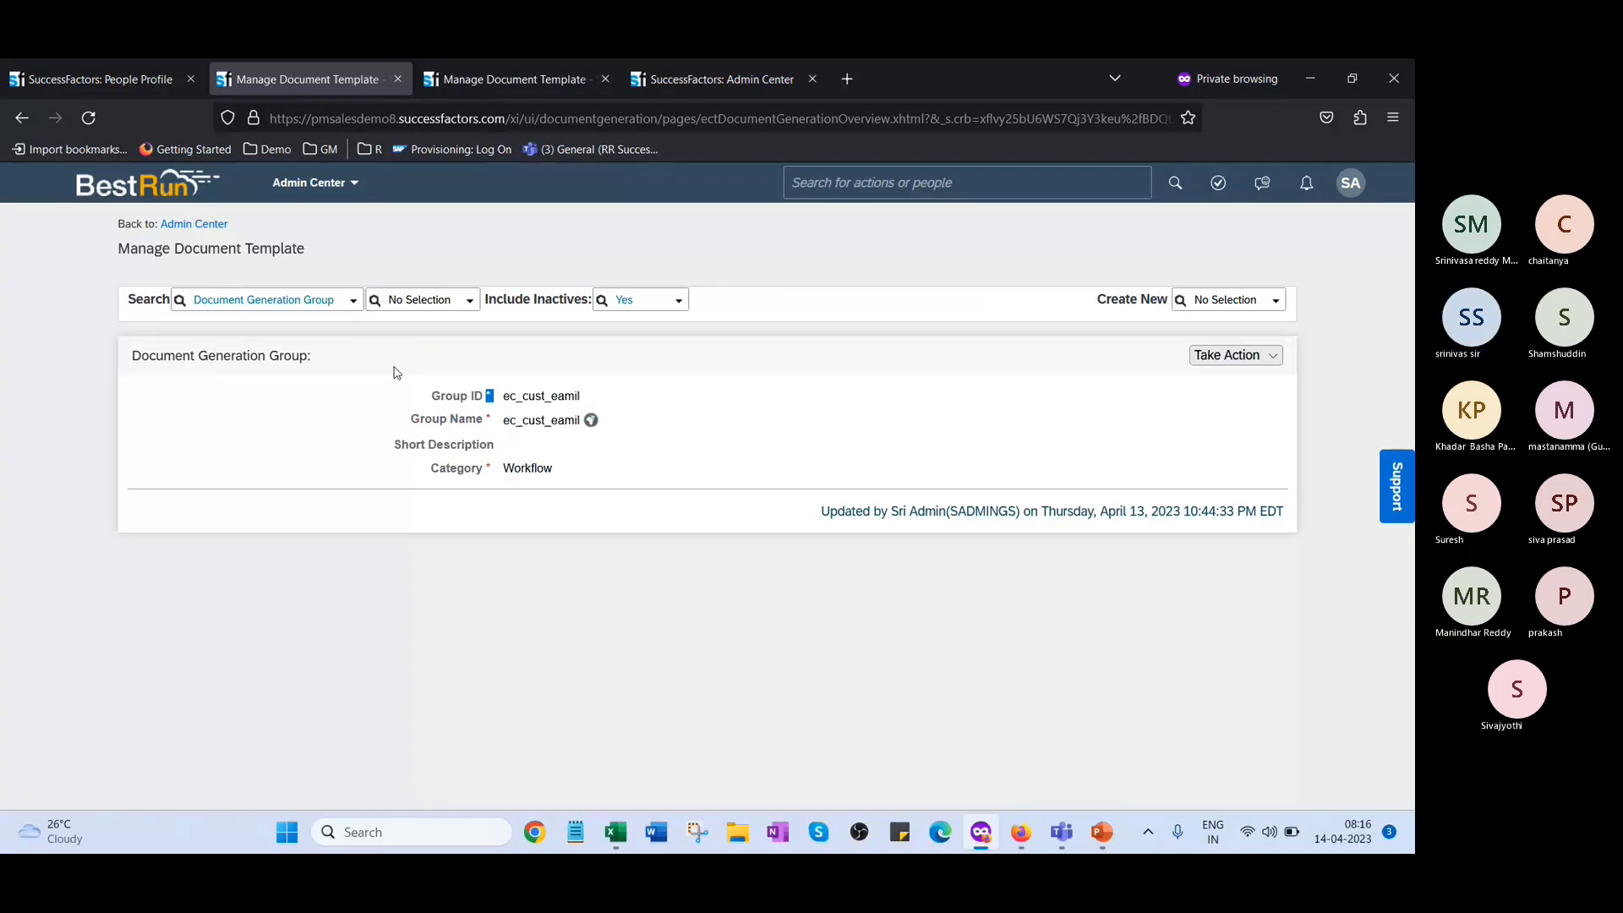
key("ctrl+Tab")
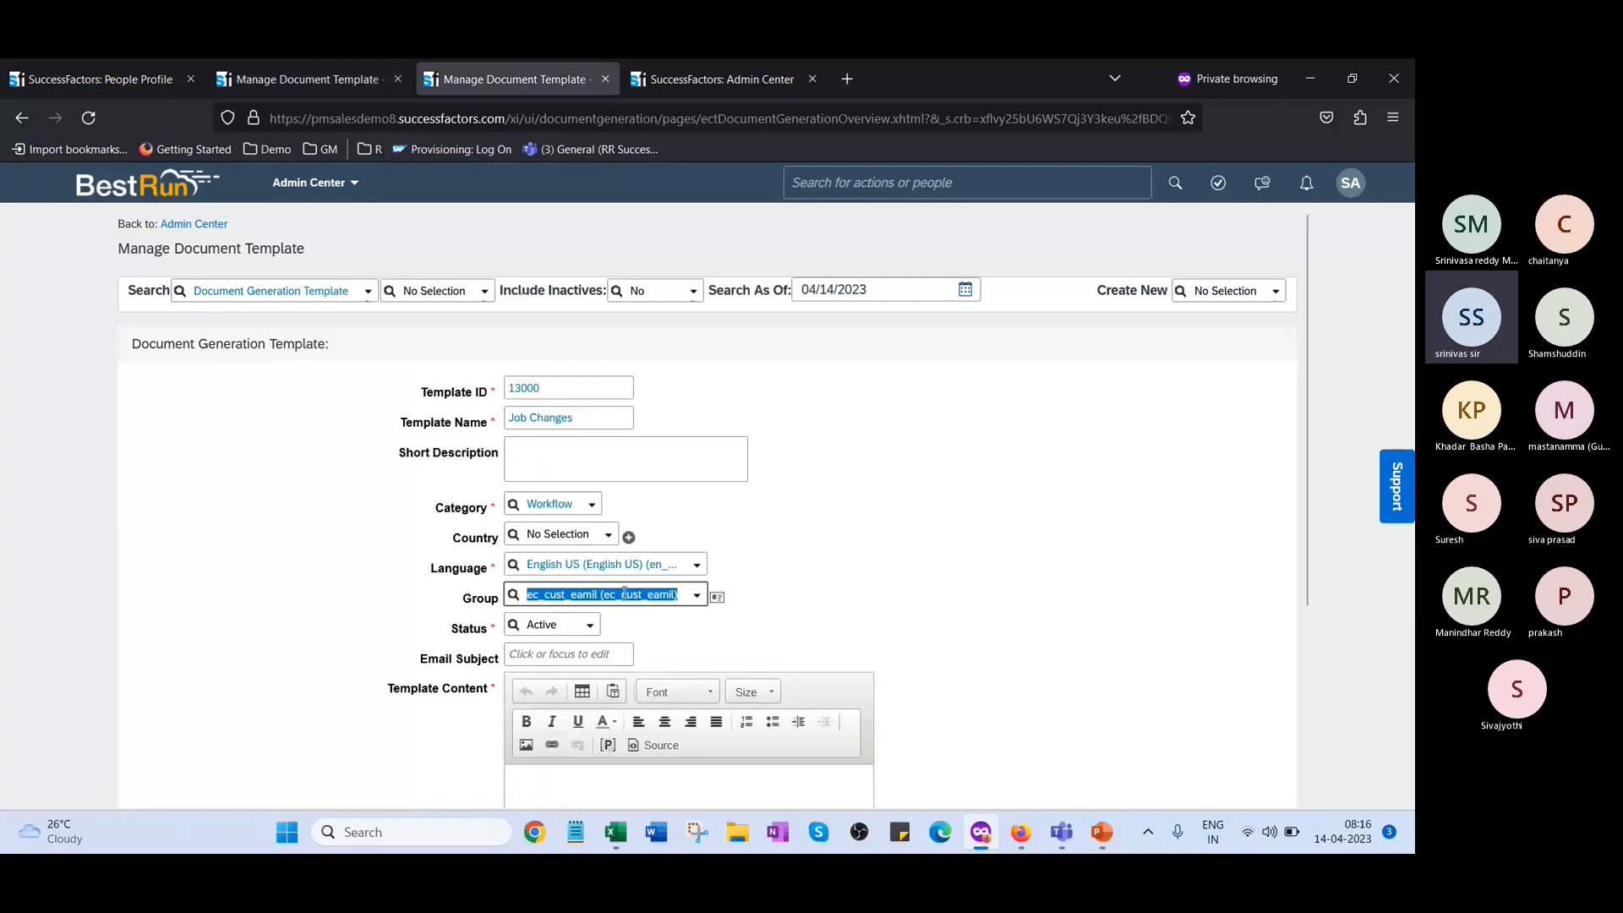
Highlight the empty Email Subject field and bring up Notepad to draft it
left_click(580, 655)
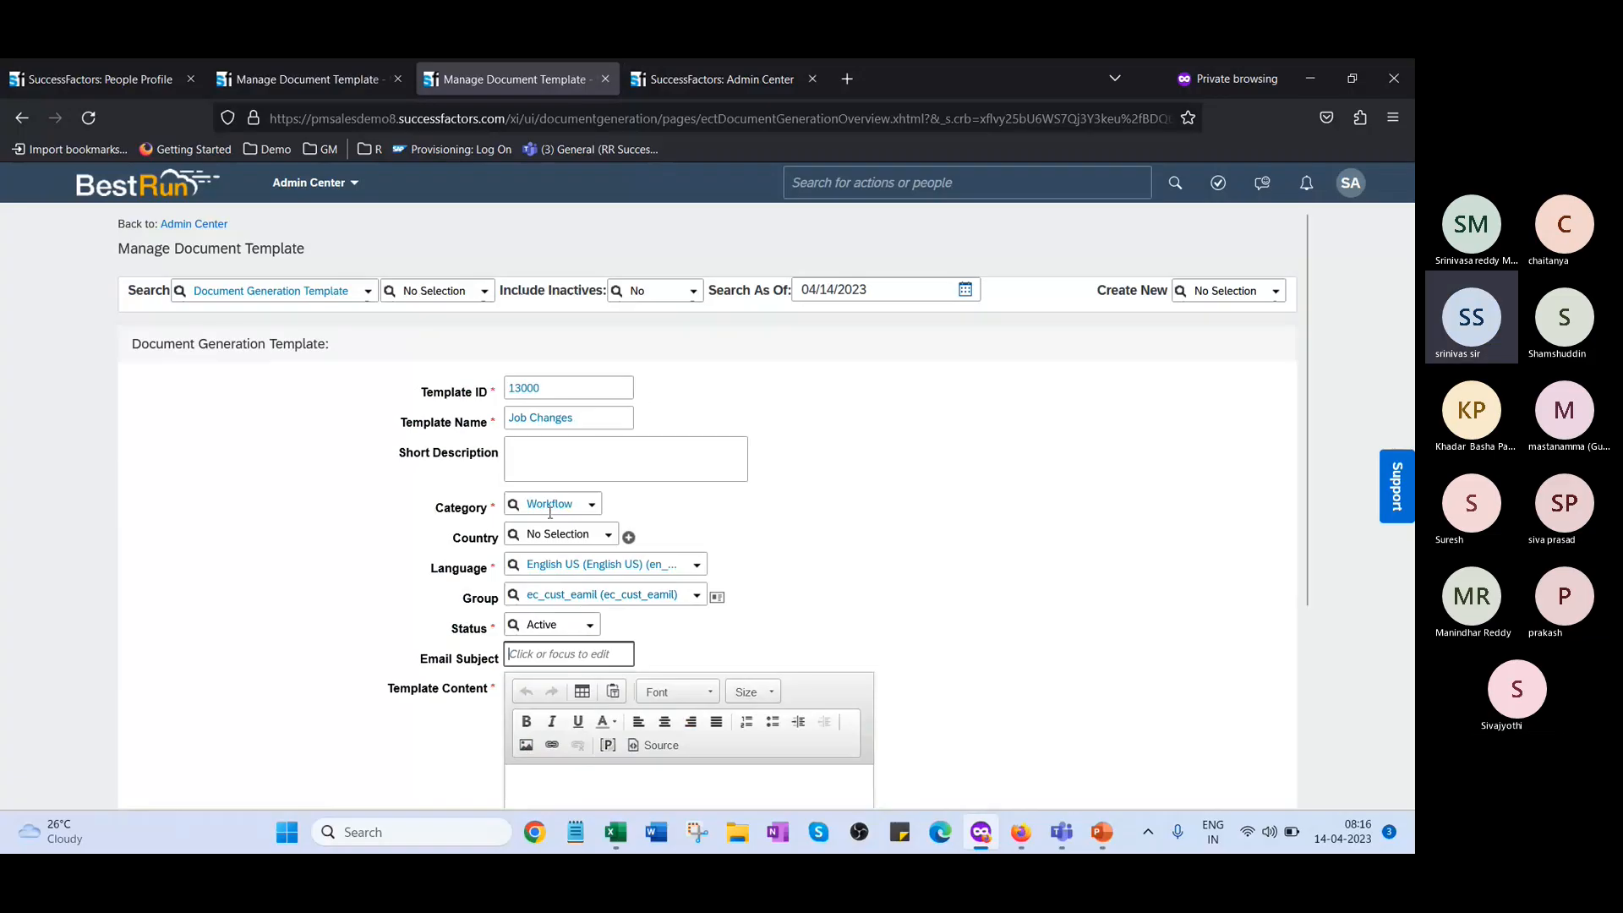
left_click_drag(419, 667, 543, 657)
left_click(524, 656)
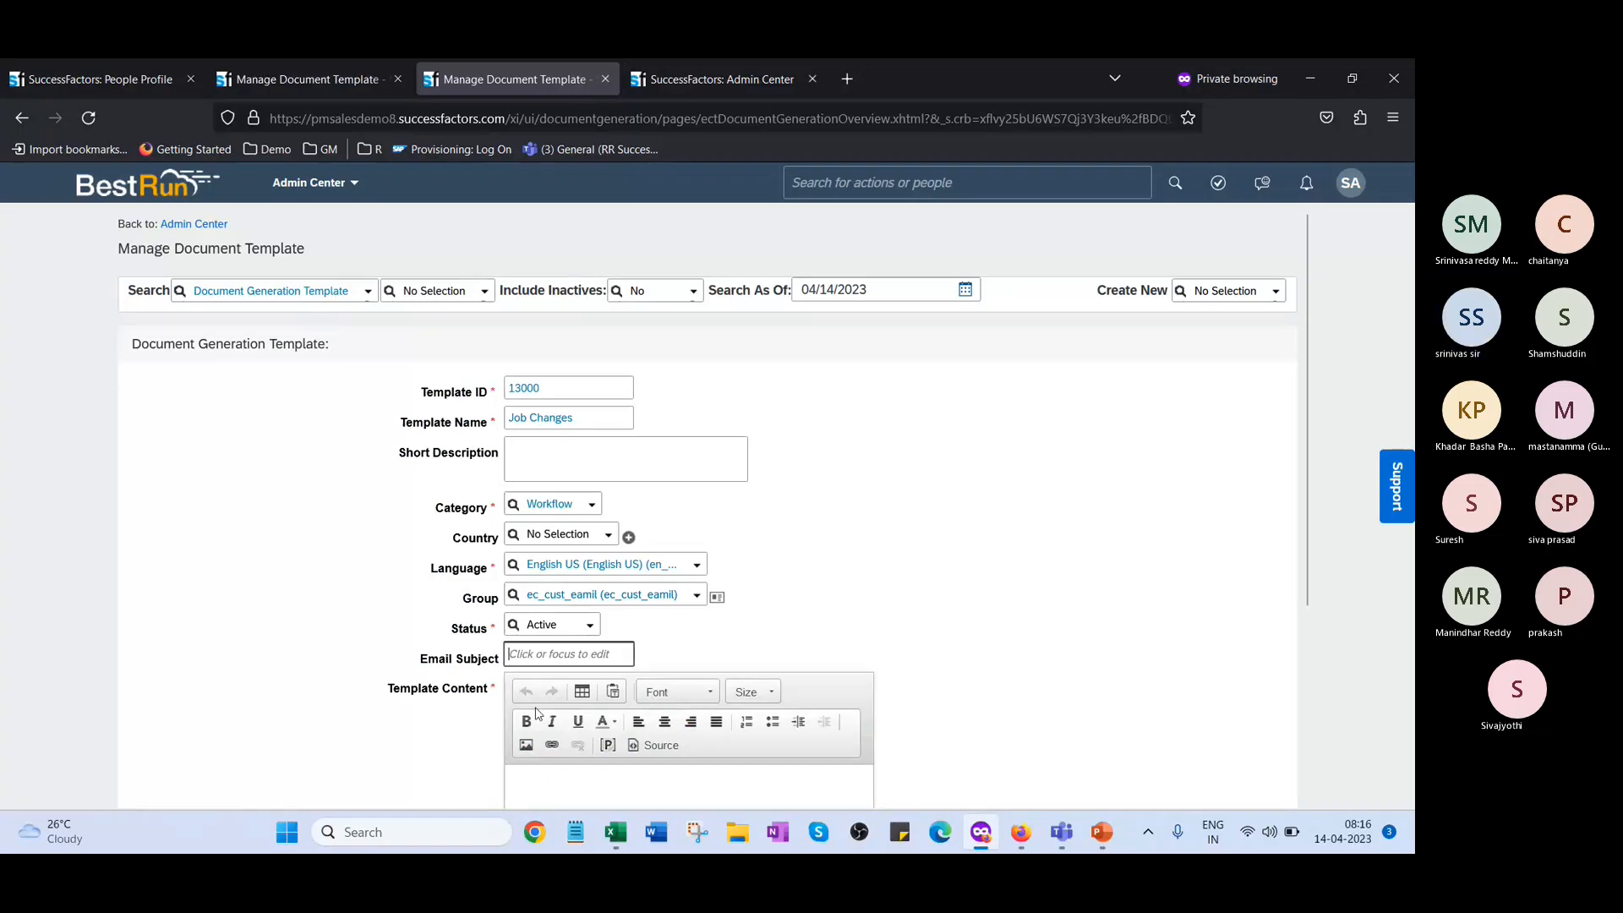
left_click(577, 841)
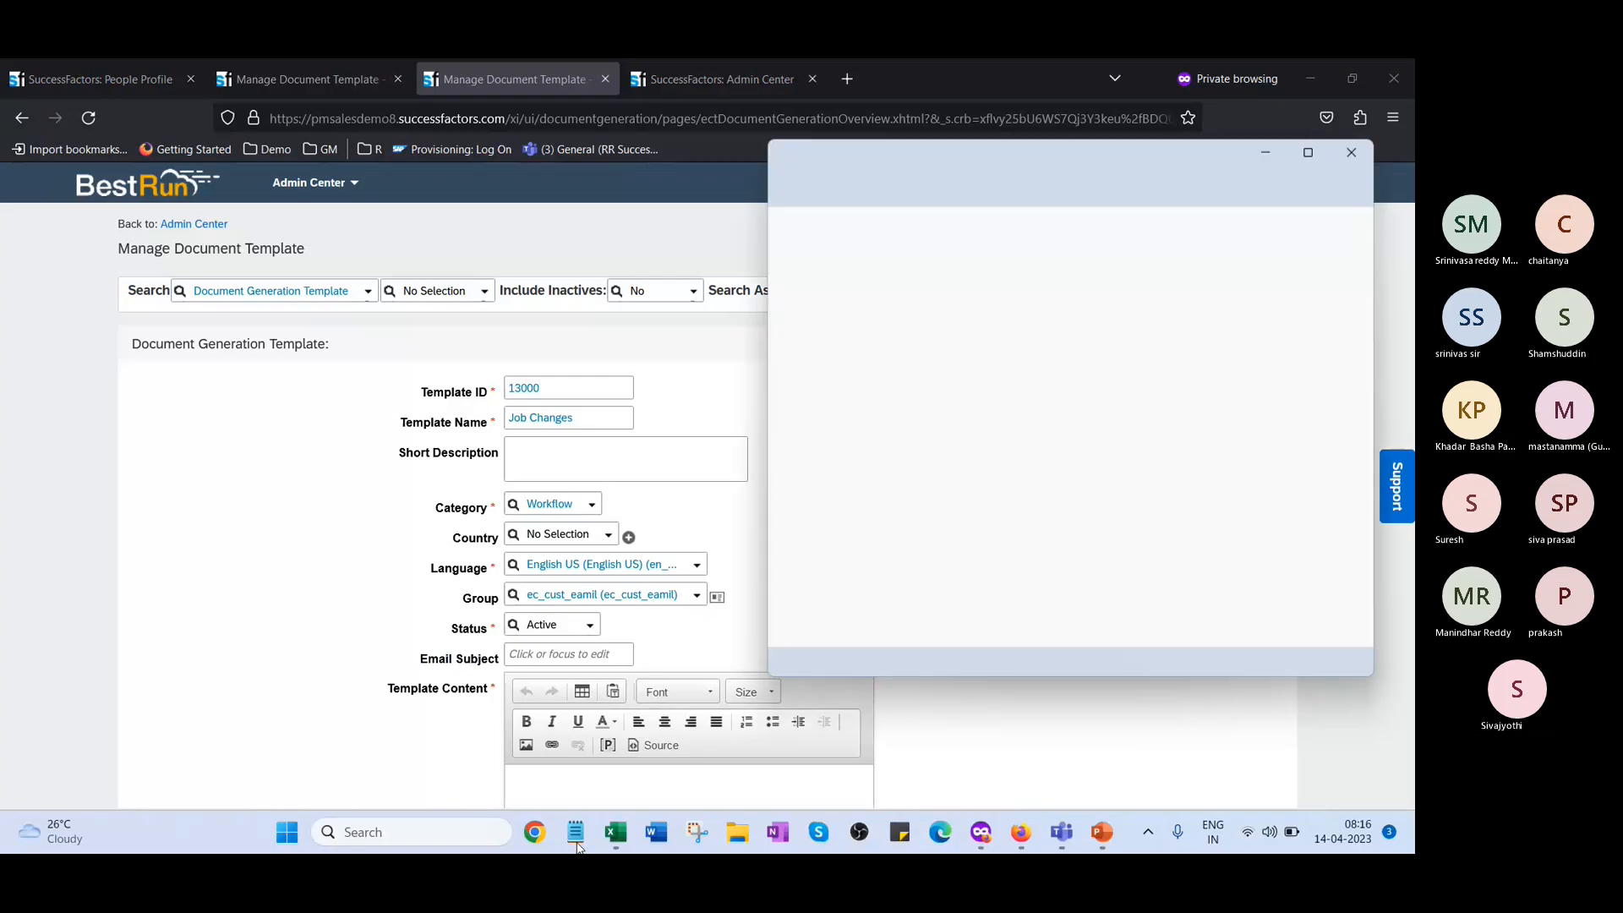
Draft 'JOb information cahgnes for [[SUBJECT_USER]]' in Notepad and paste it into Email Subject
type("JOb information")
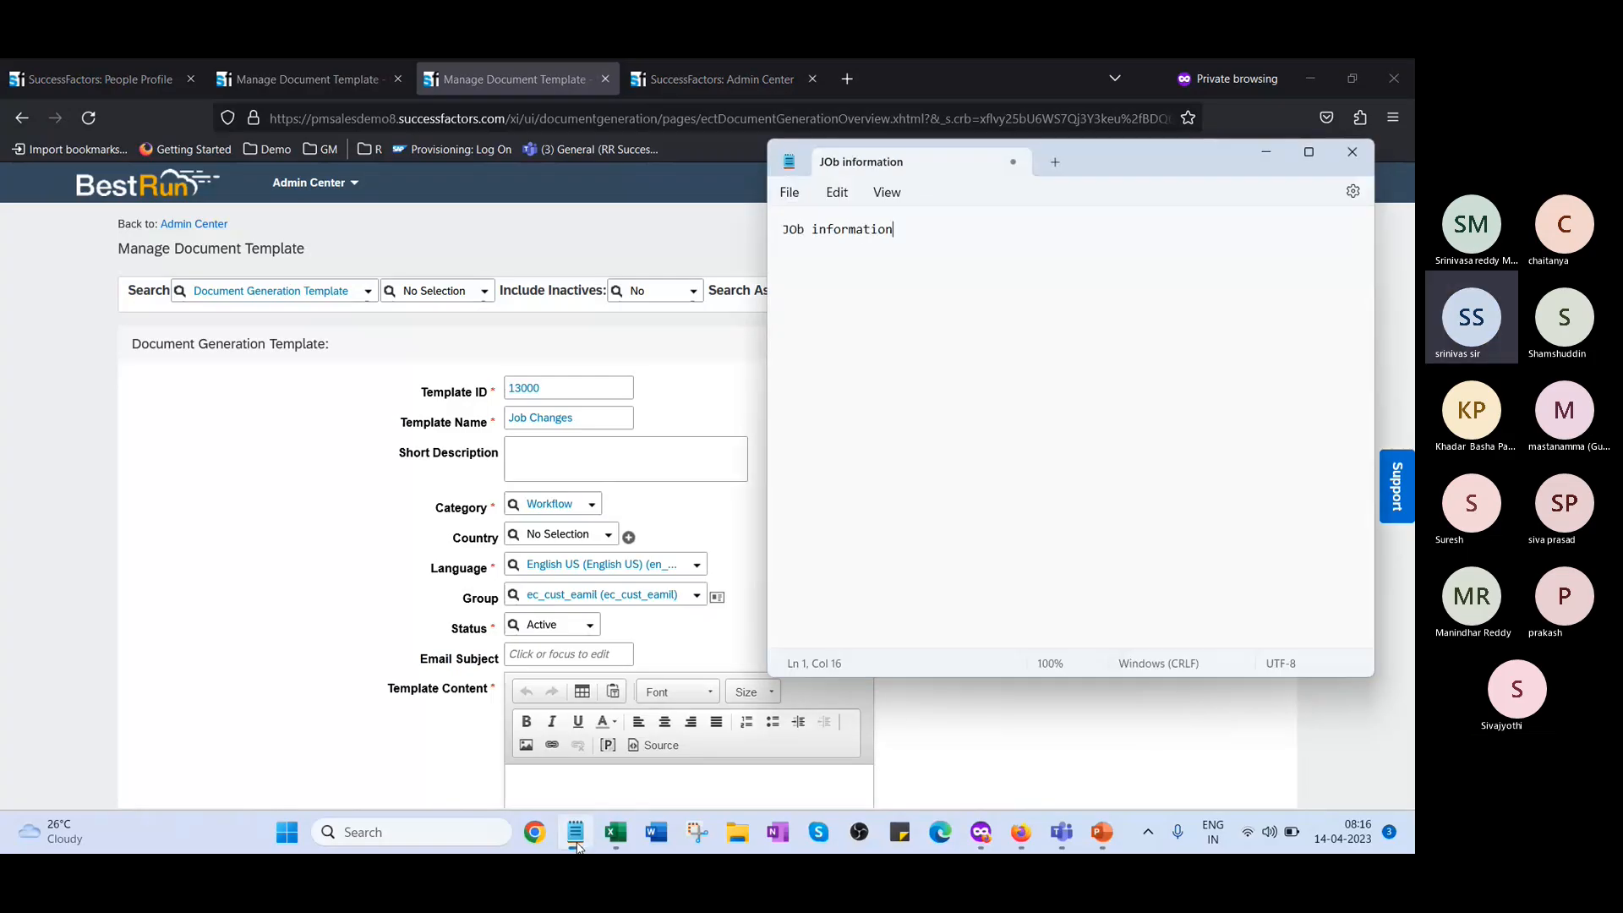
type(" cahgnes for [[su")
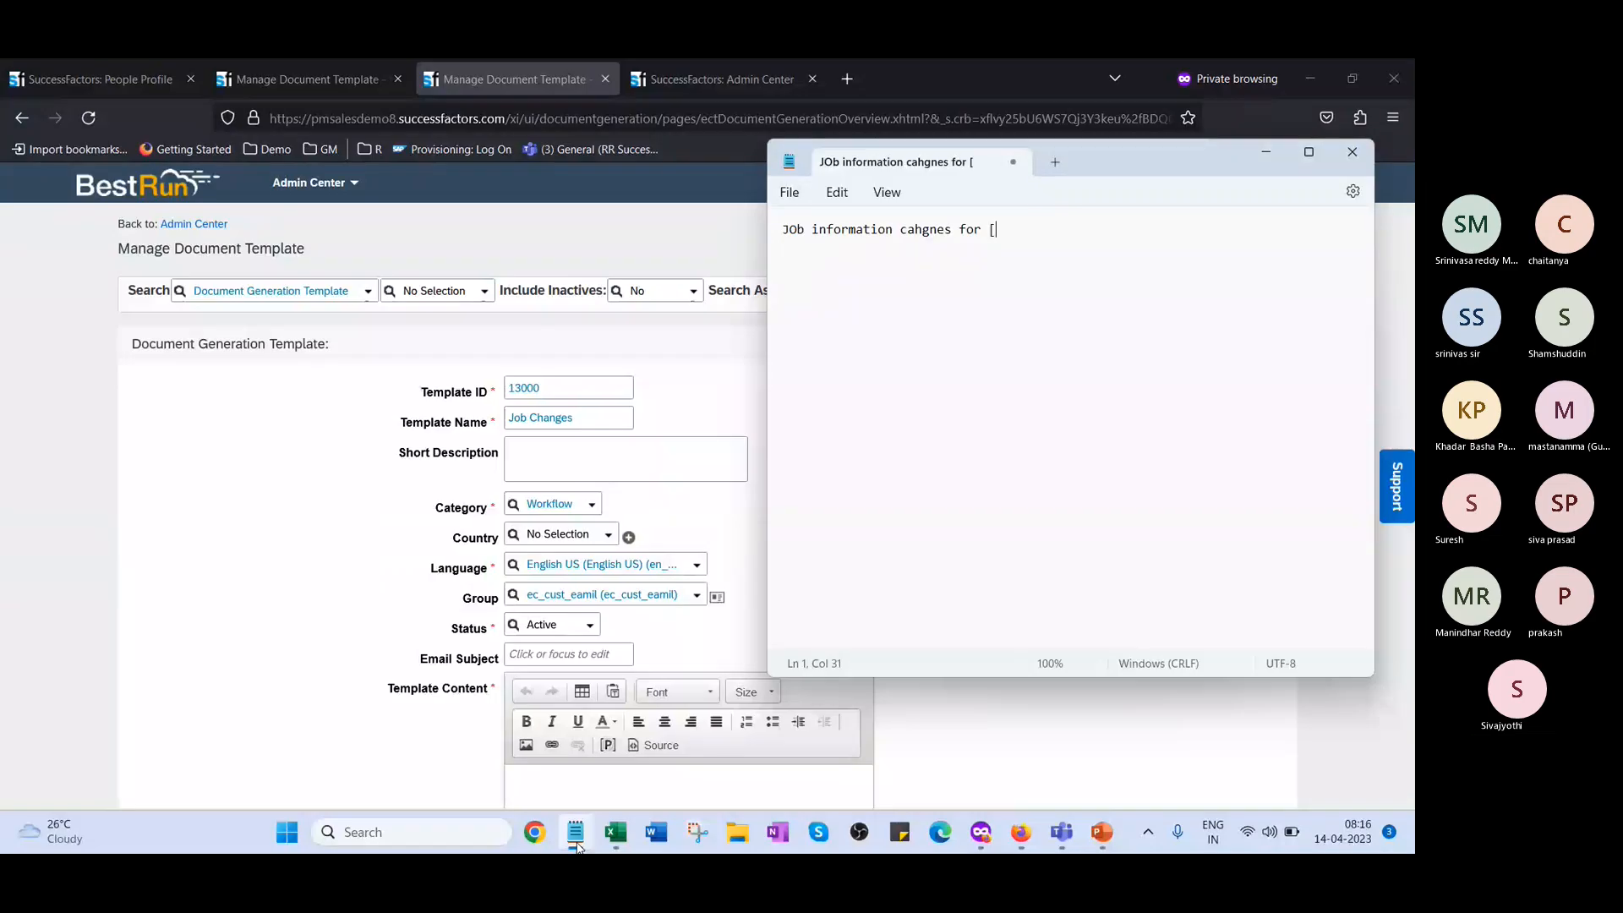
key("BackSpace")
type("SUBJECT_USER]]")
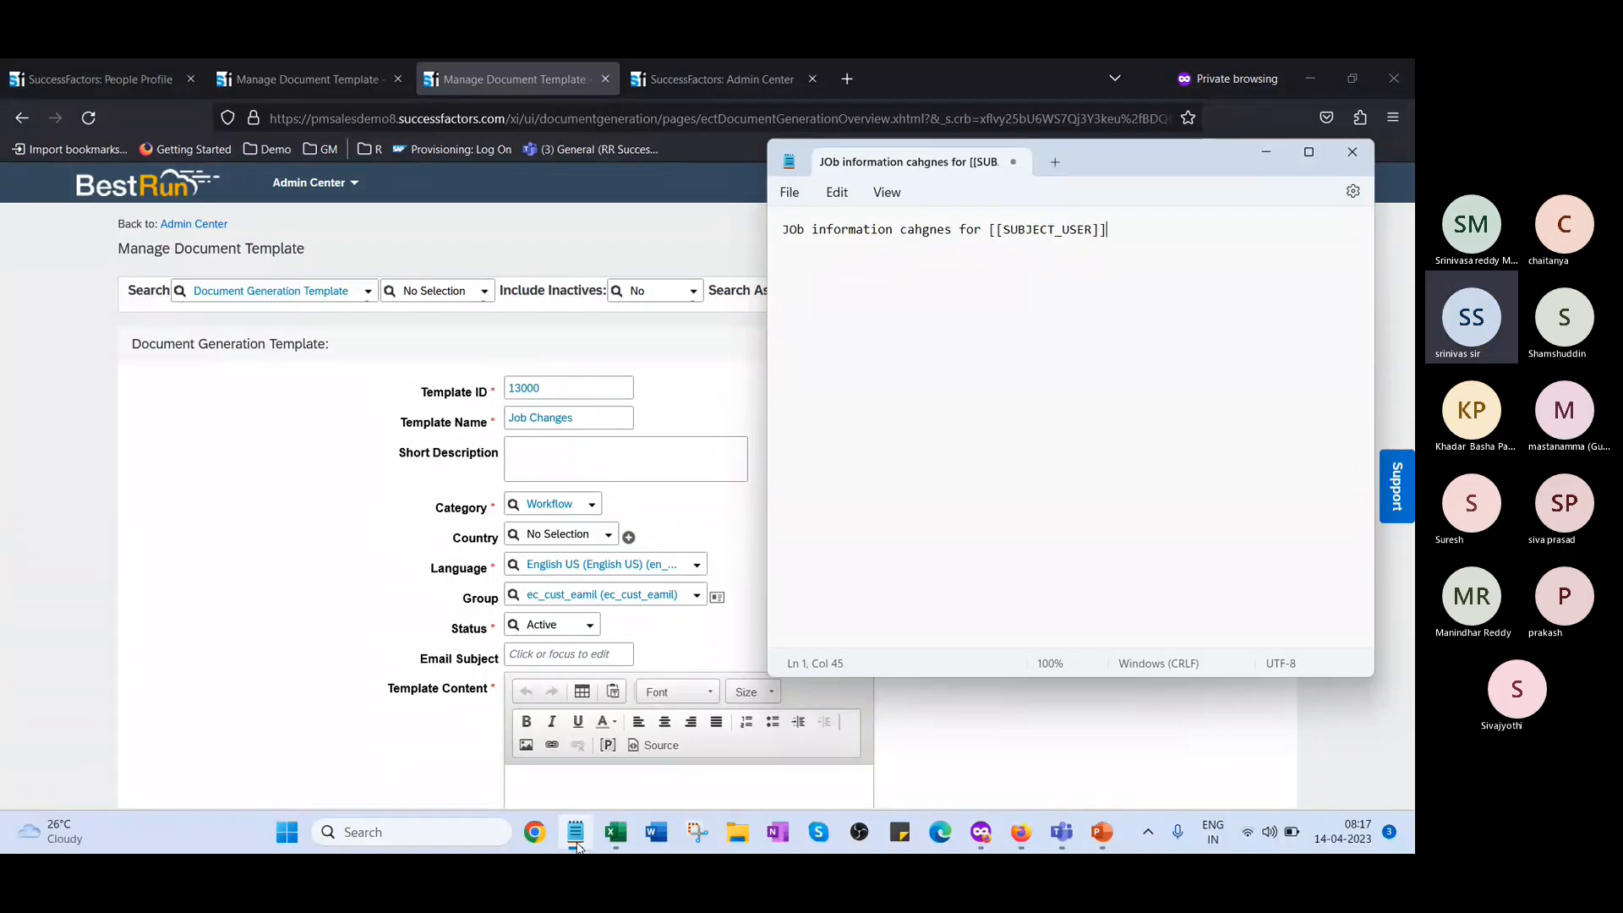
key("ctrl+a")
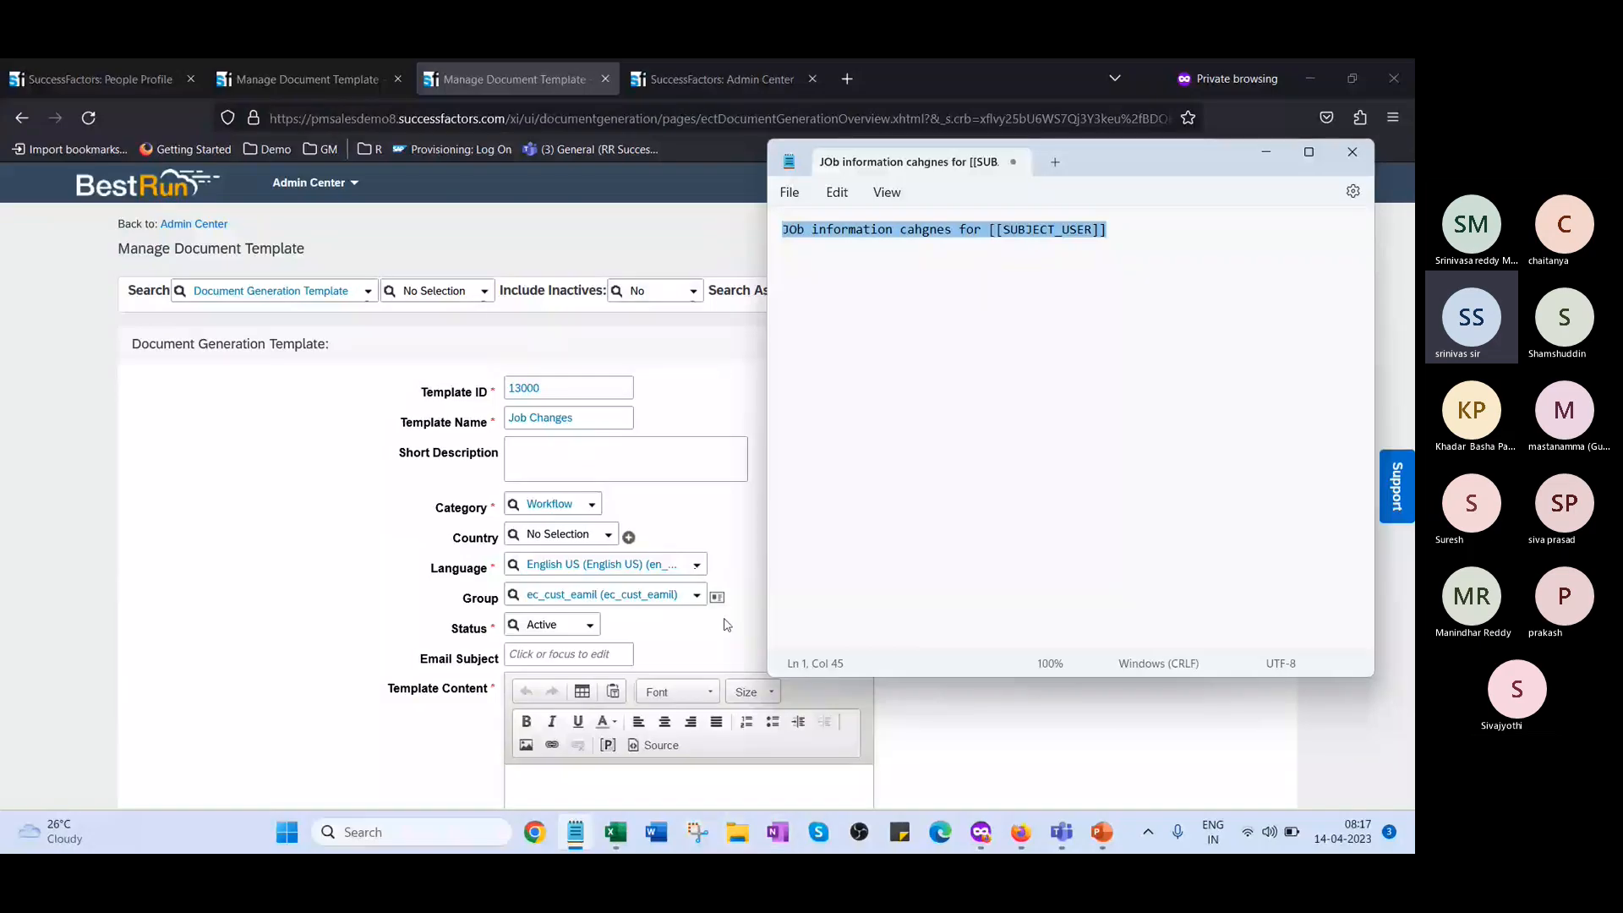
left_click_drag(989, 230, 1116, 231)
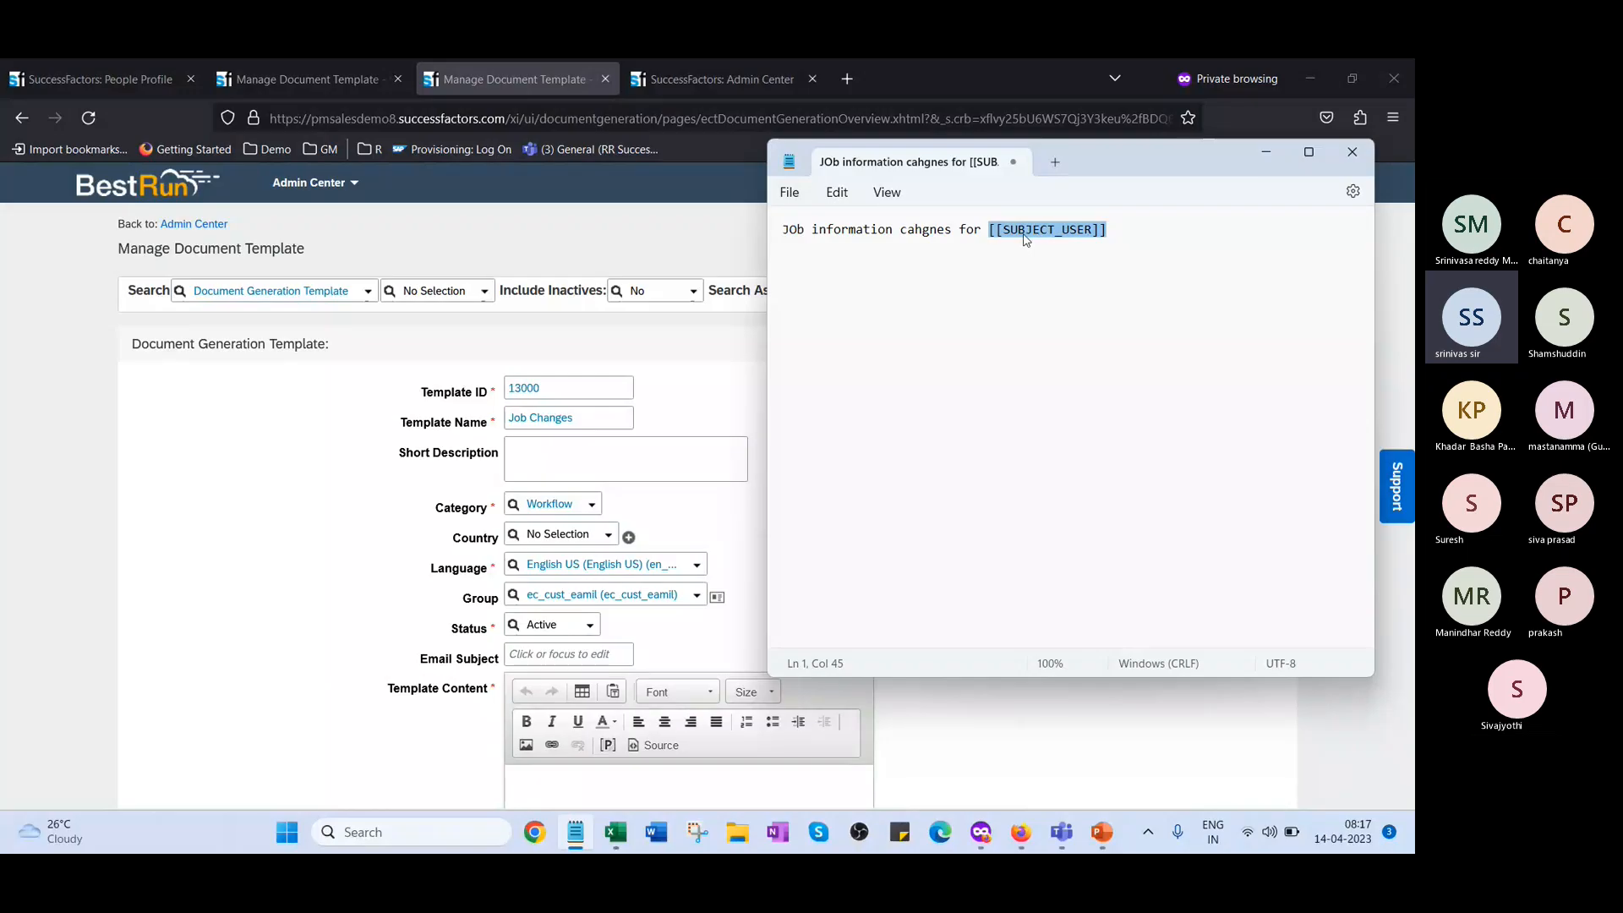
left_click(1111, 235)
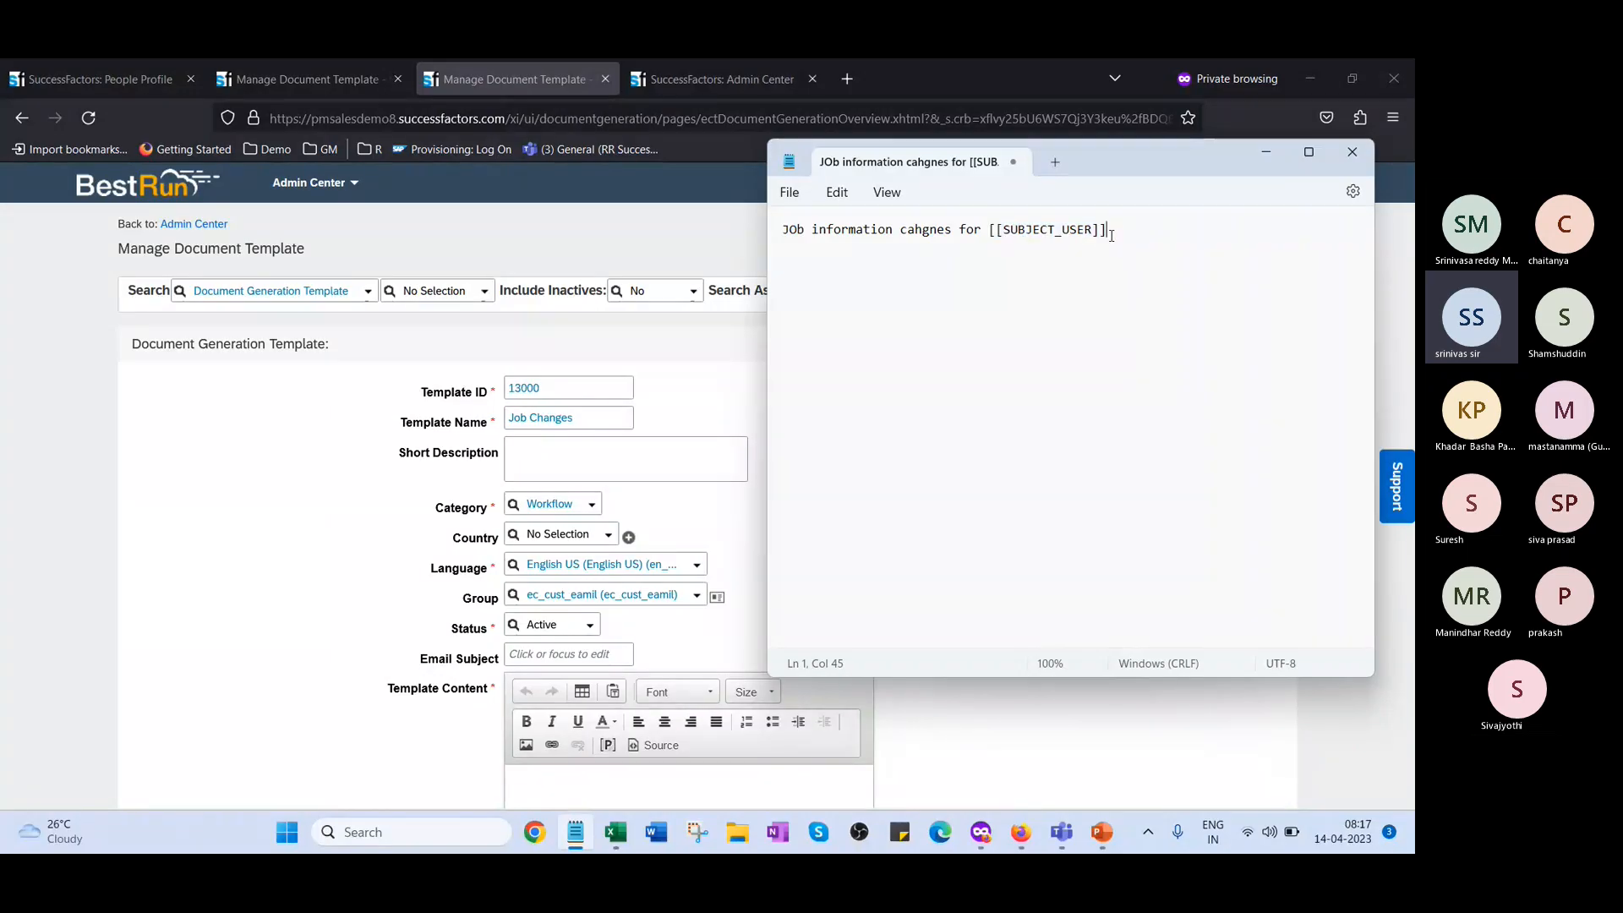
left_click_drag(1111, 235, 770, 235)
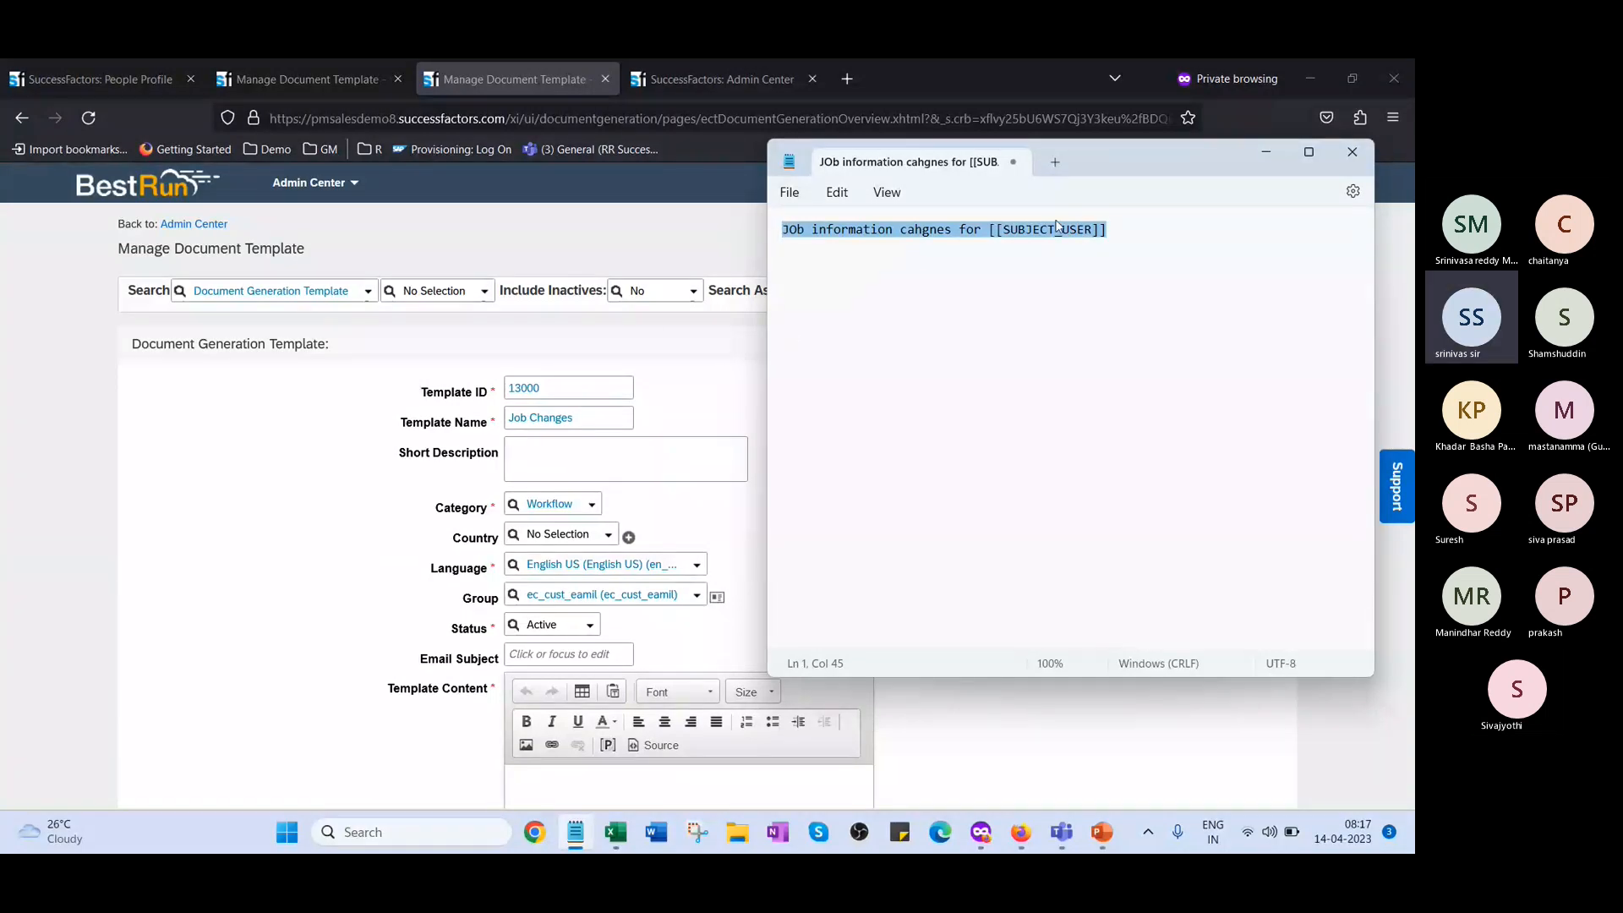
left_click(755, 340)
left_click(584, 656)
key("ctrl+v")
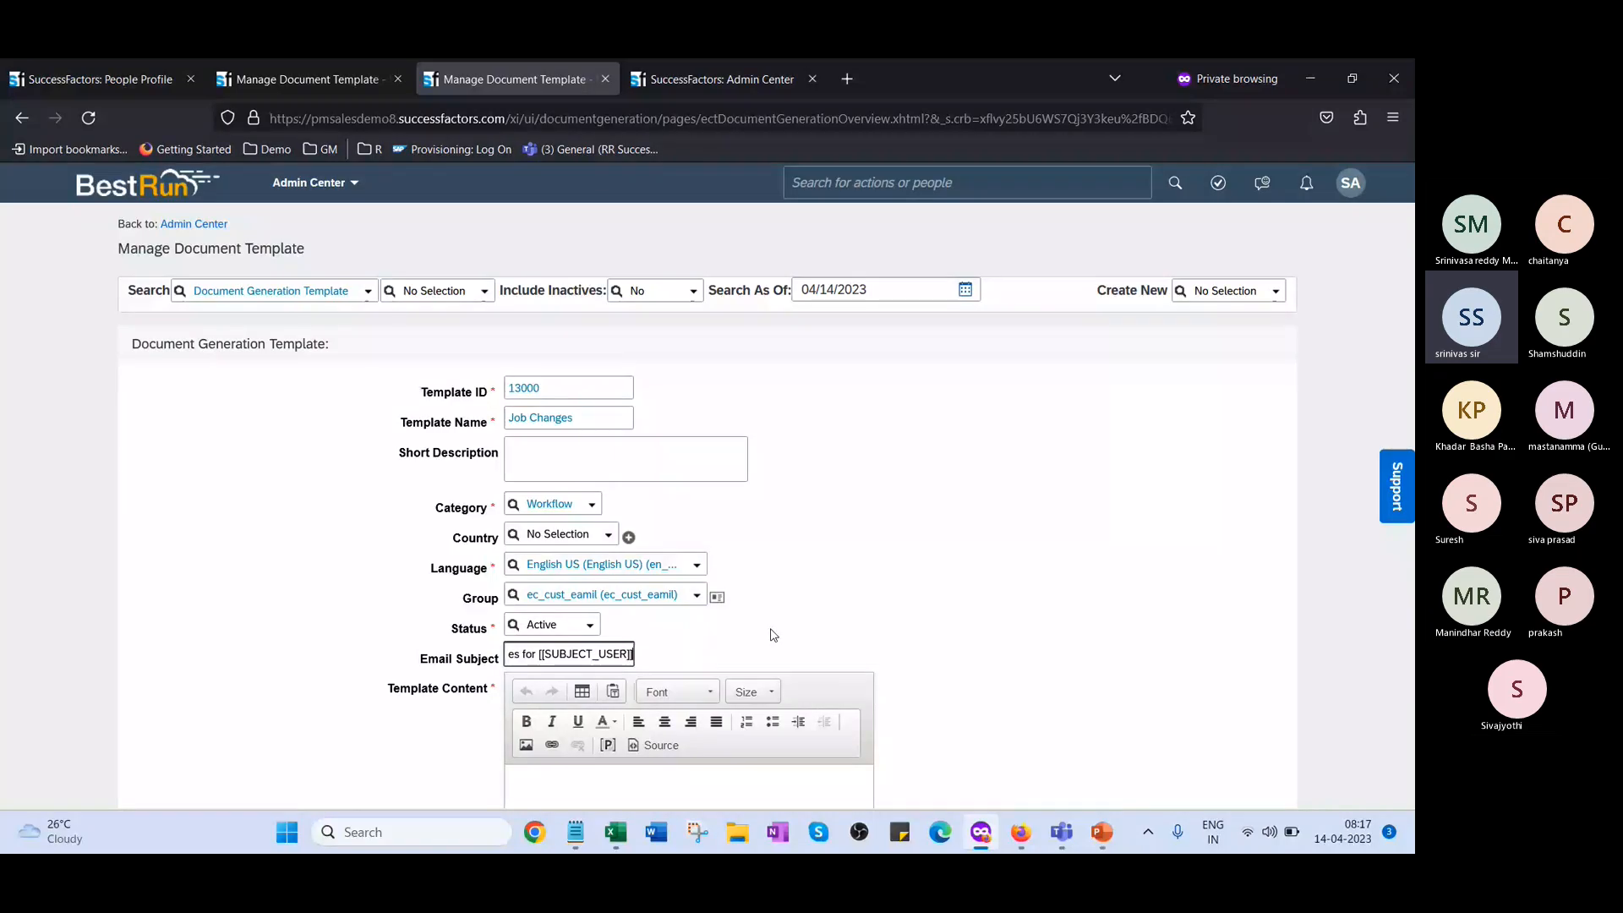
Begin the Template Content body with 'Hi', deleting stray typed letters
left_click(773, 634)
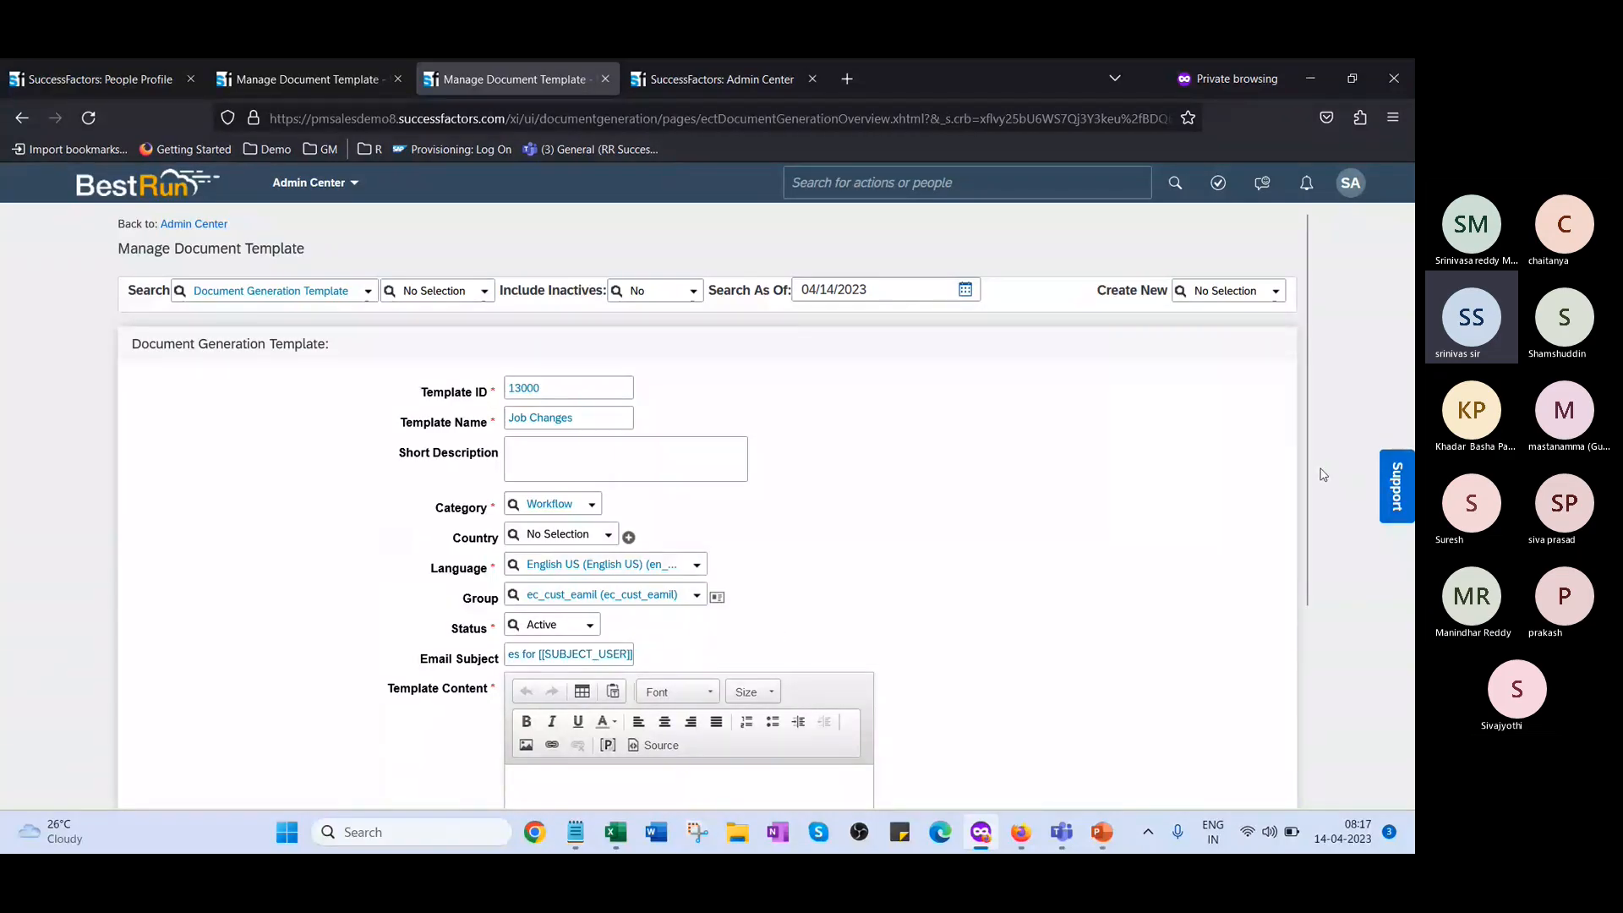
scroll(1314, 583, "down", 5)
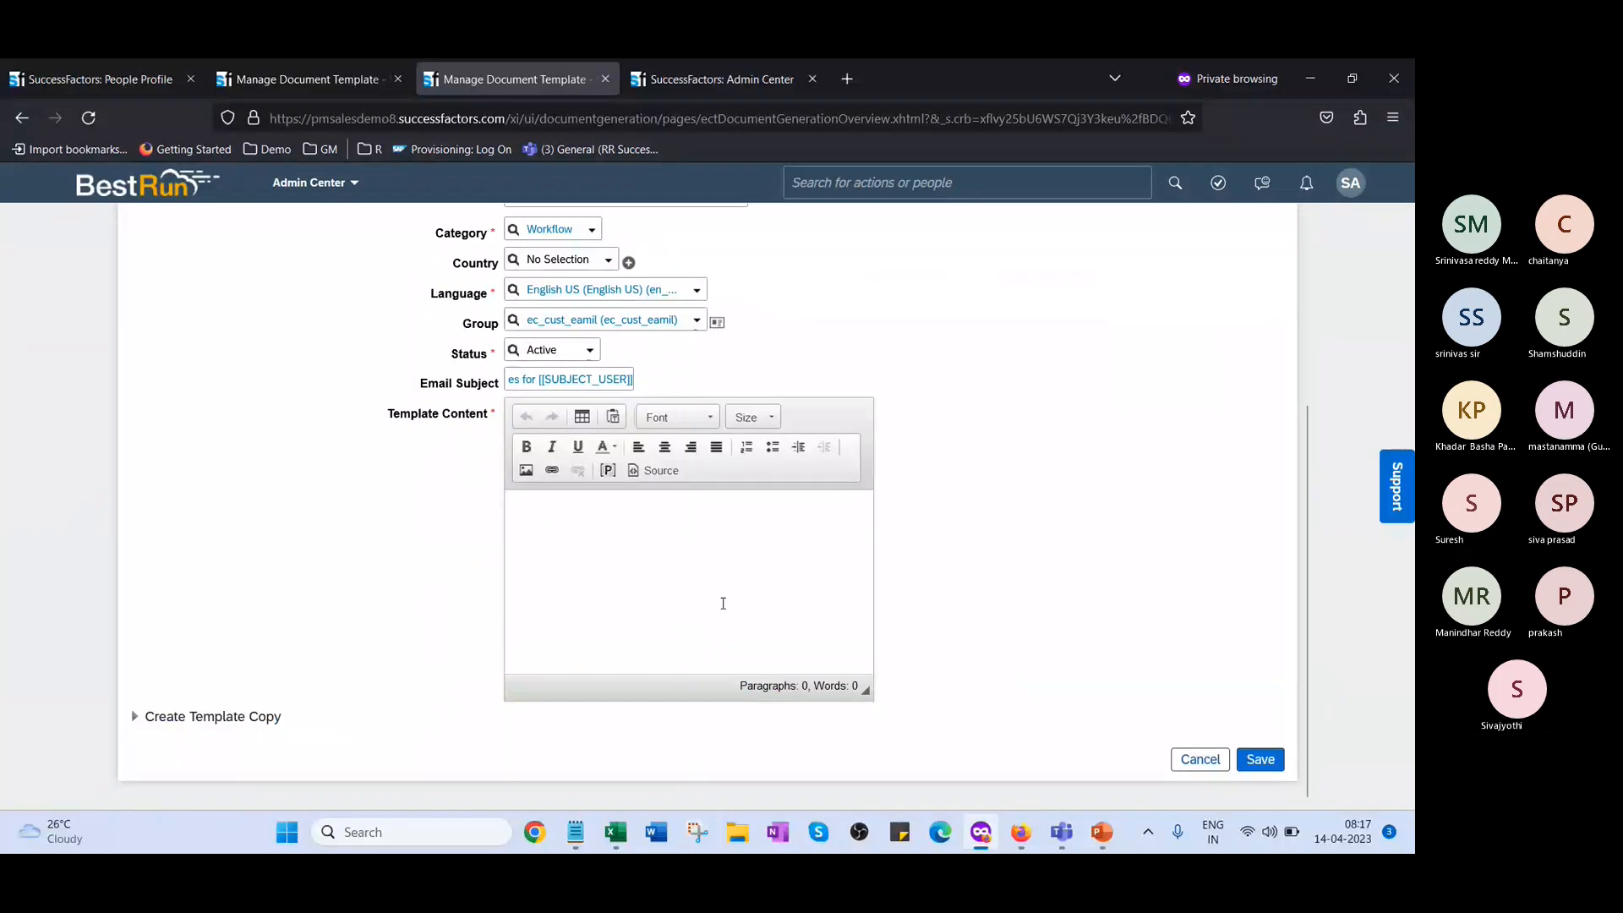
left_click(701, 594)
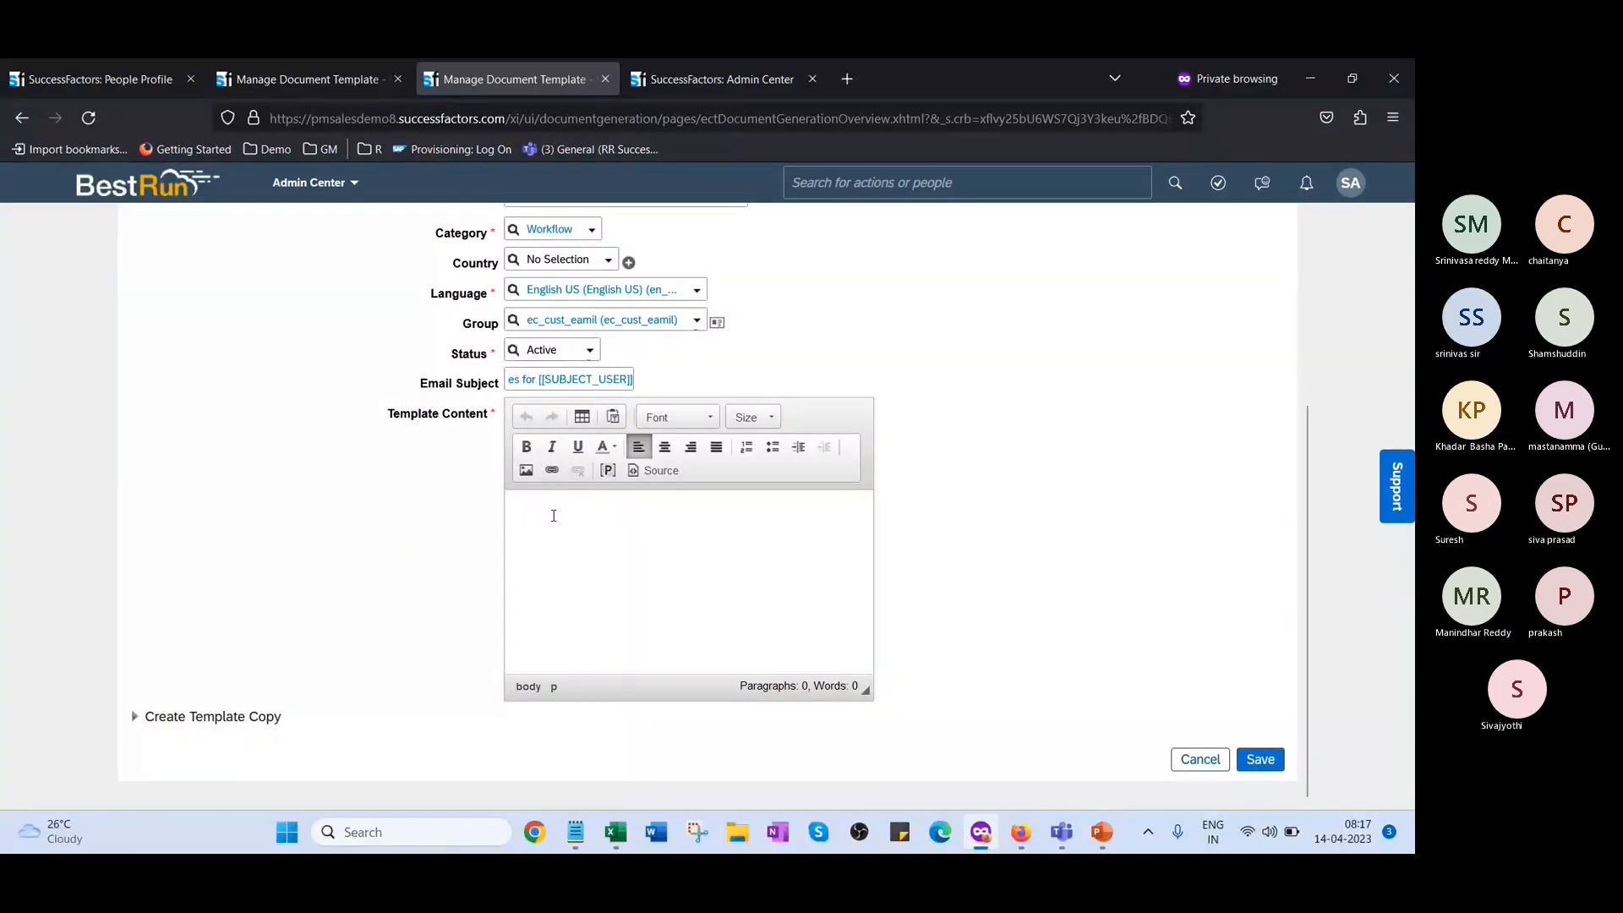
type("De")
key("BackSpace")
key("BackSpace")
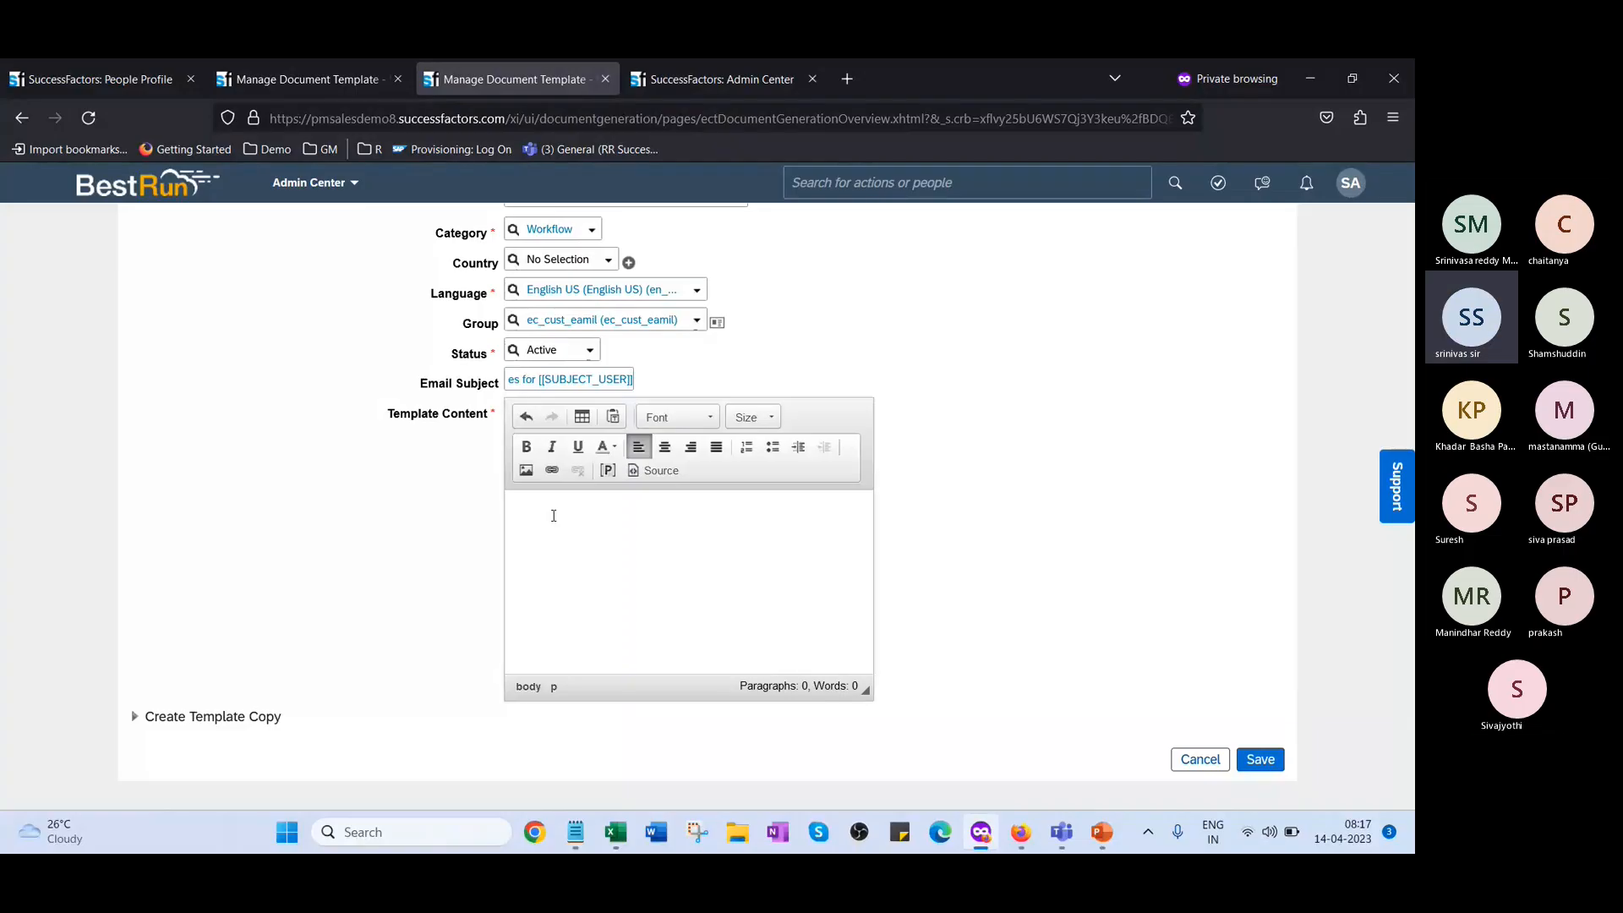
type("Hi")
type("Managernam")
key("BackSpace")
key("BackSpace")
key("BackSpace")
key("BackSpace")
key("BackSpace")
key("BackSpace")
key("BackSpace")
key("BackSpace")
key("BackSpace")
key("BackSpace")
Insert an Mname placeholder right after 'Hi'
left_click(605, 472)
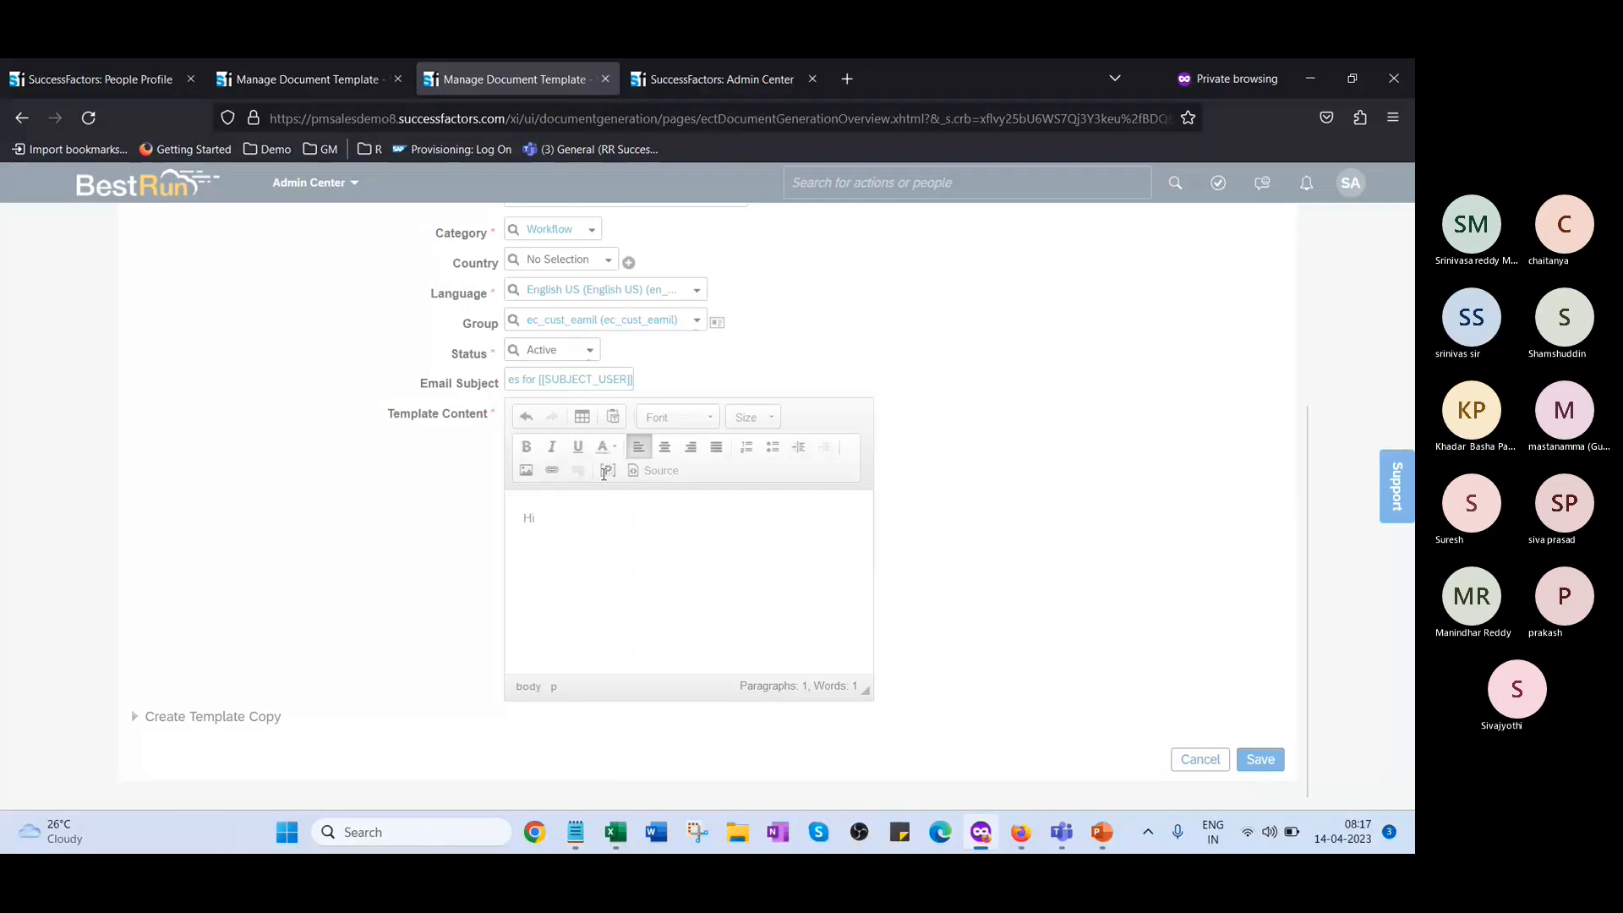
left_click(604, 471)
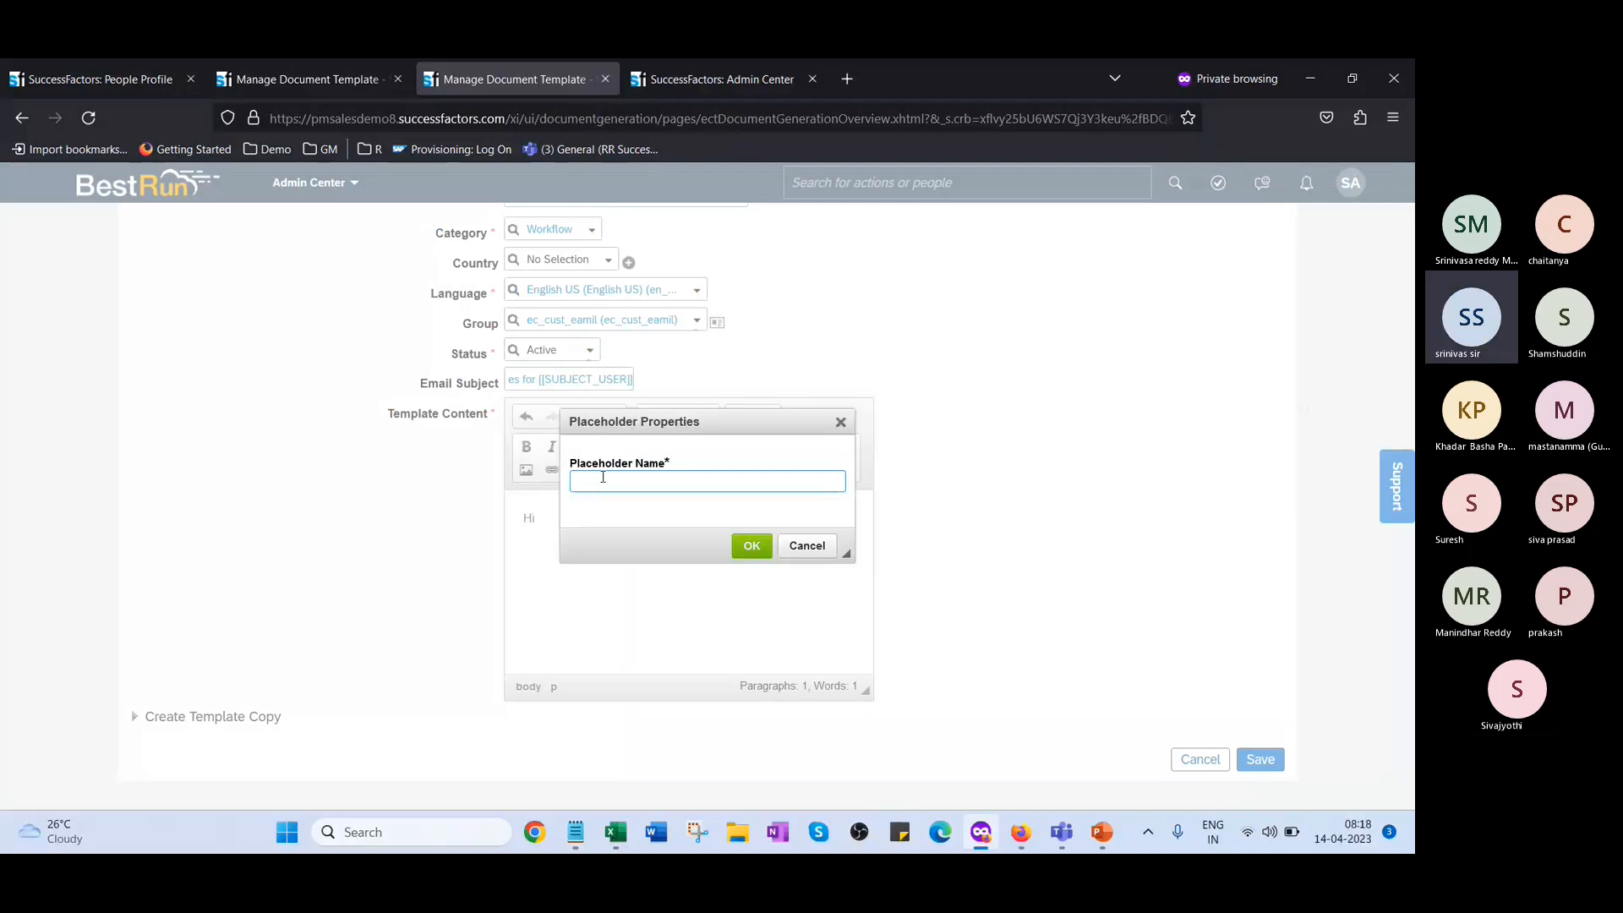
type("Manager")
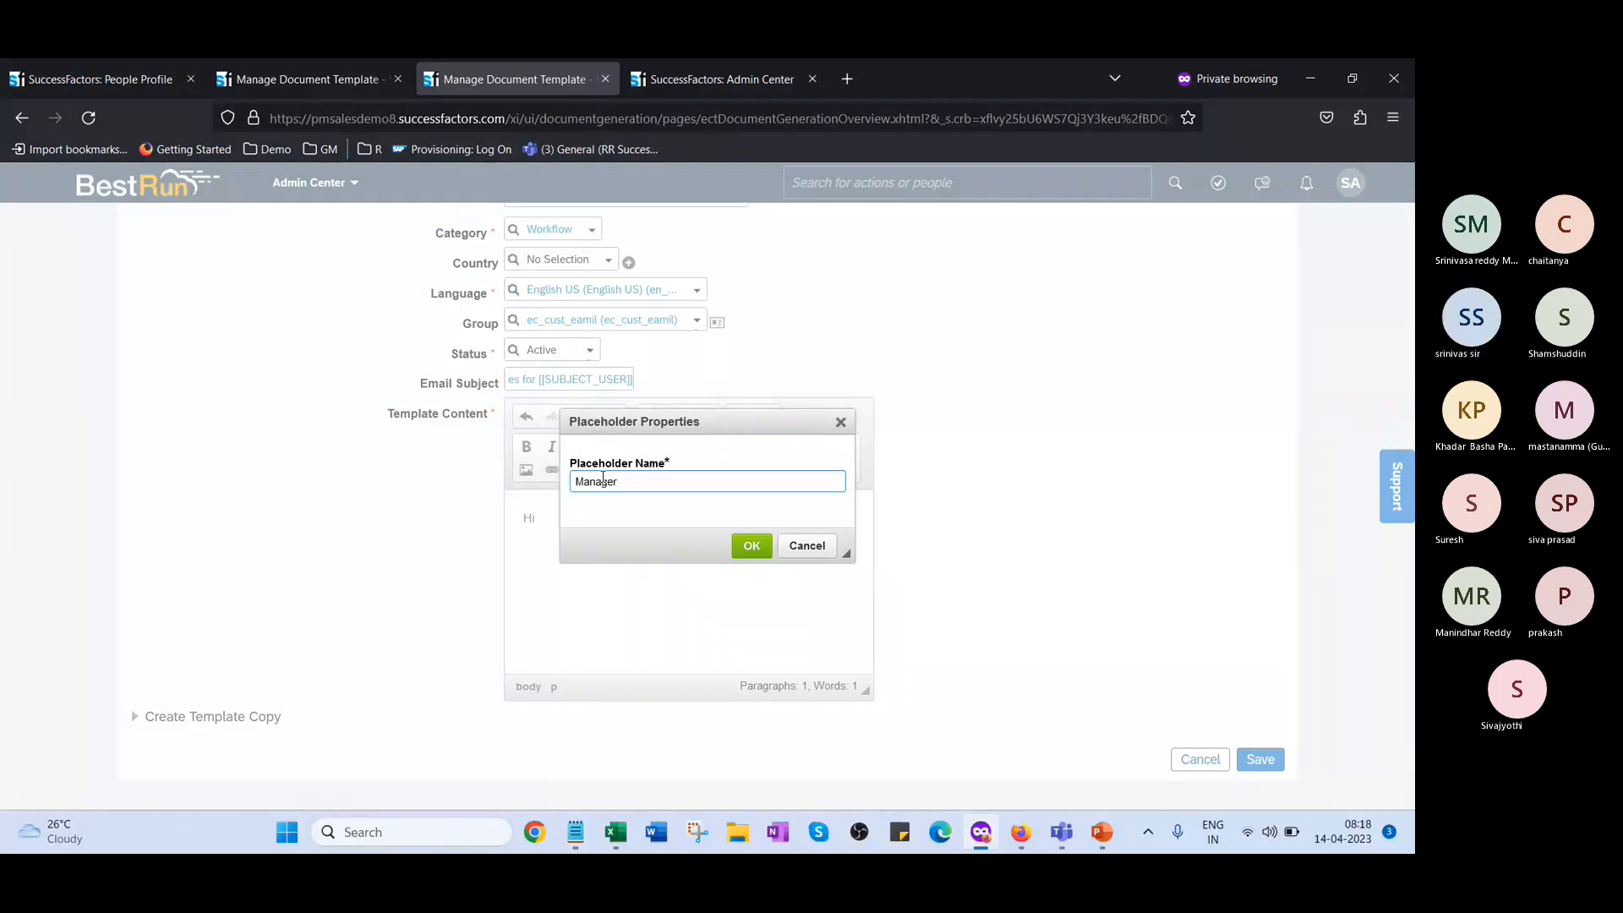
key("BackSpace")
key("BackSpace")
key("BackSpace")
key("BackSpace")
key("BackSpace")
key("BackSpace")
type("name")
left_click(749, 545)
Type 'The below changes are updated in' on the next line, correcting 'chagnes' via spellcheck
left_click(689, 512)
type("THe")
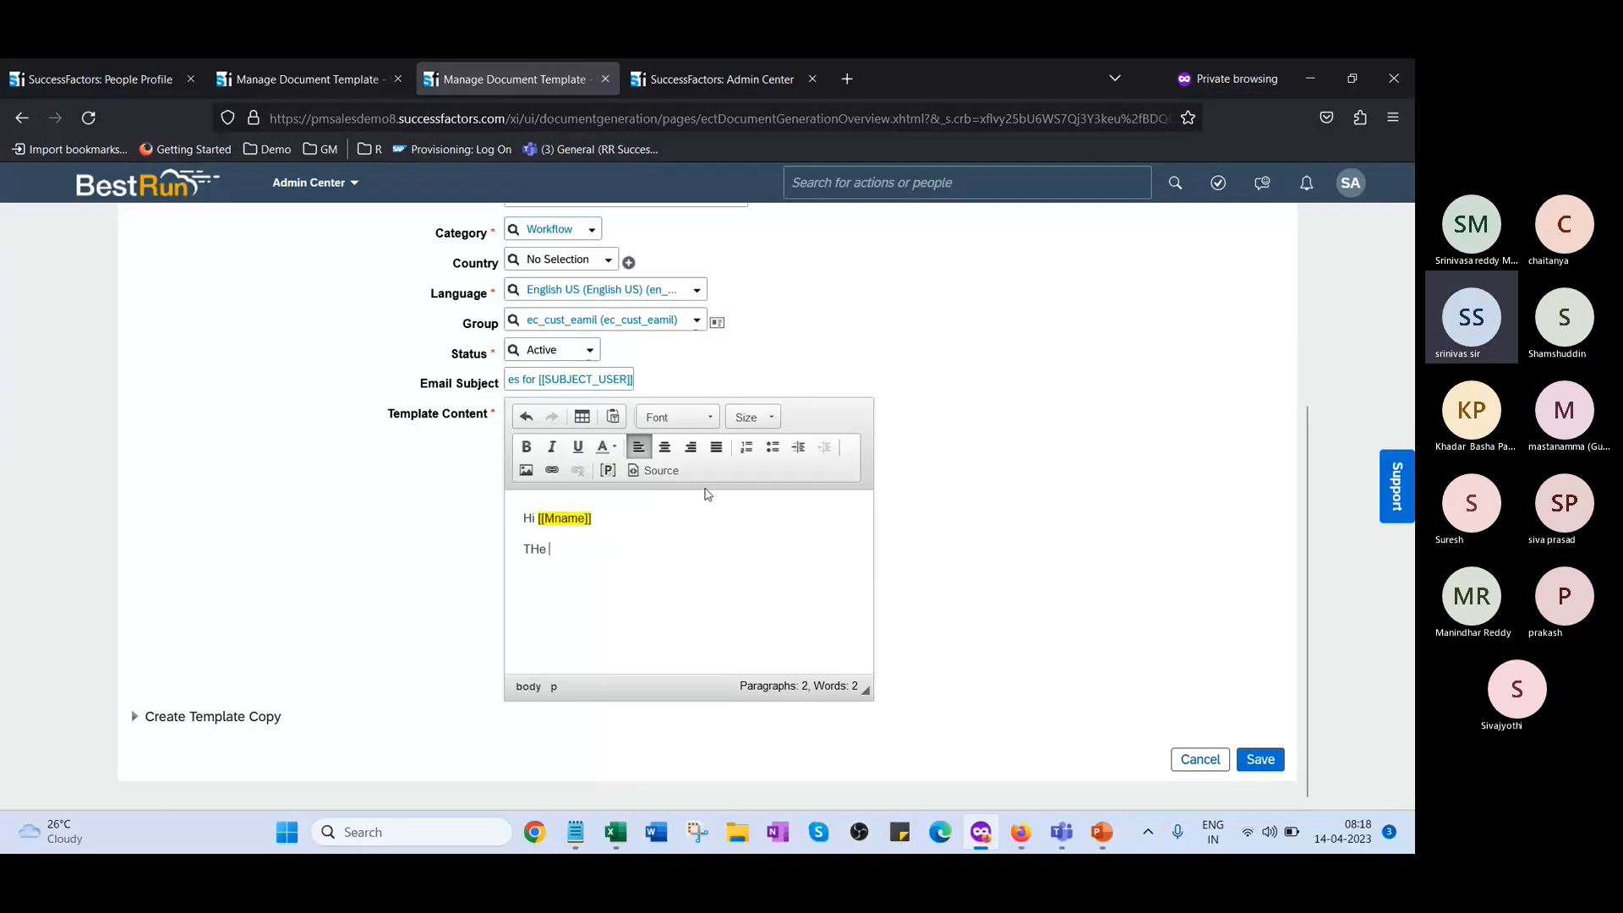
key("BackSpace")
key("BackSpace")
key("BackSpace")
type("he employee job")
key("BackSpace")
key("BackSpace")
key("BackSpace")
key("BackSpace")
key("BackSpace")
key("BackSpace")
key("BackSpace")
key("BackSpace")
key("BackSpace")
key("BackSpace")
key("BackSpace")
key("BackSpace")
key("BackSpace")
key("BackSpace")
key("BackSpace")
key("BackSpace")
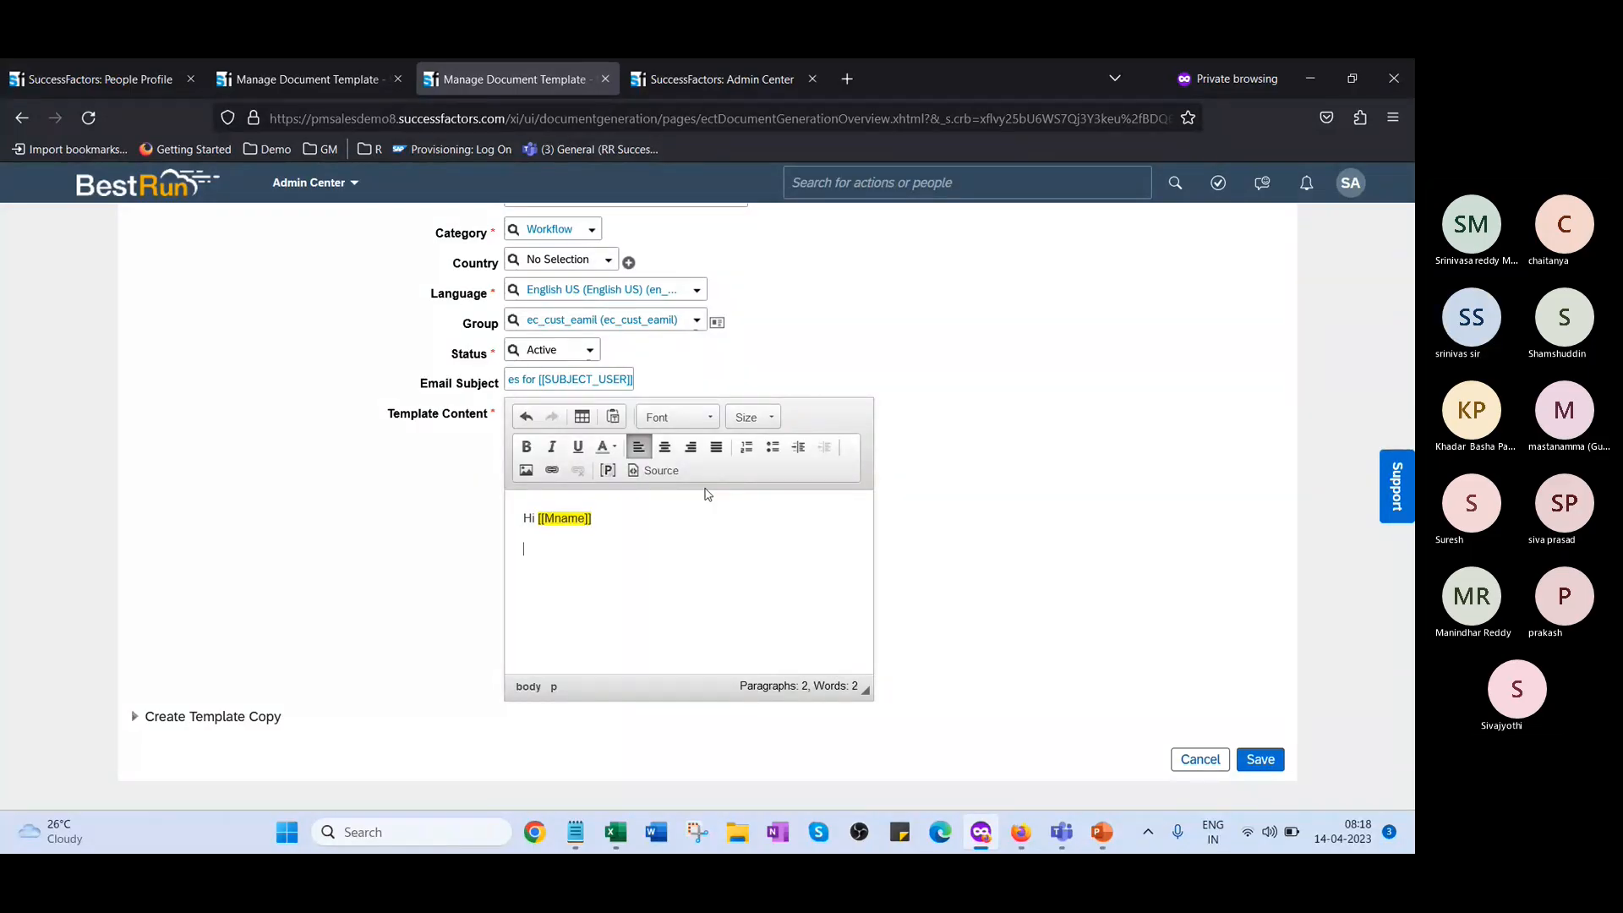
type("The below chagnes")
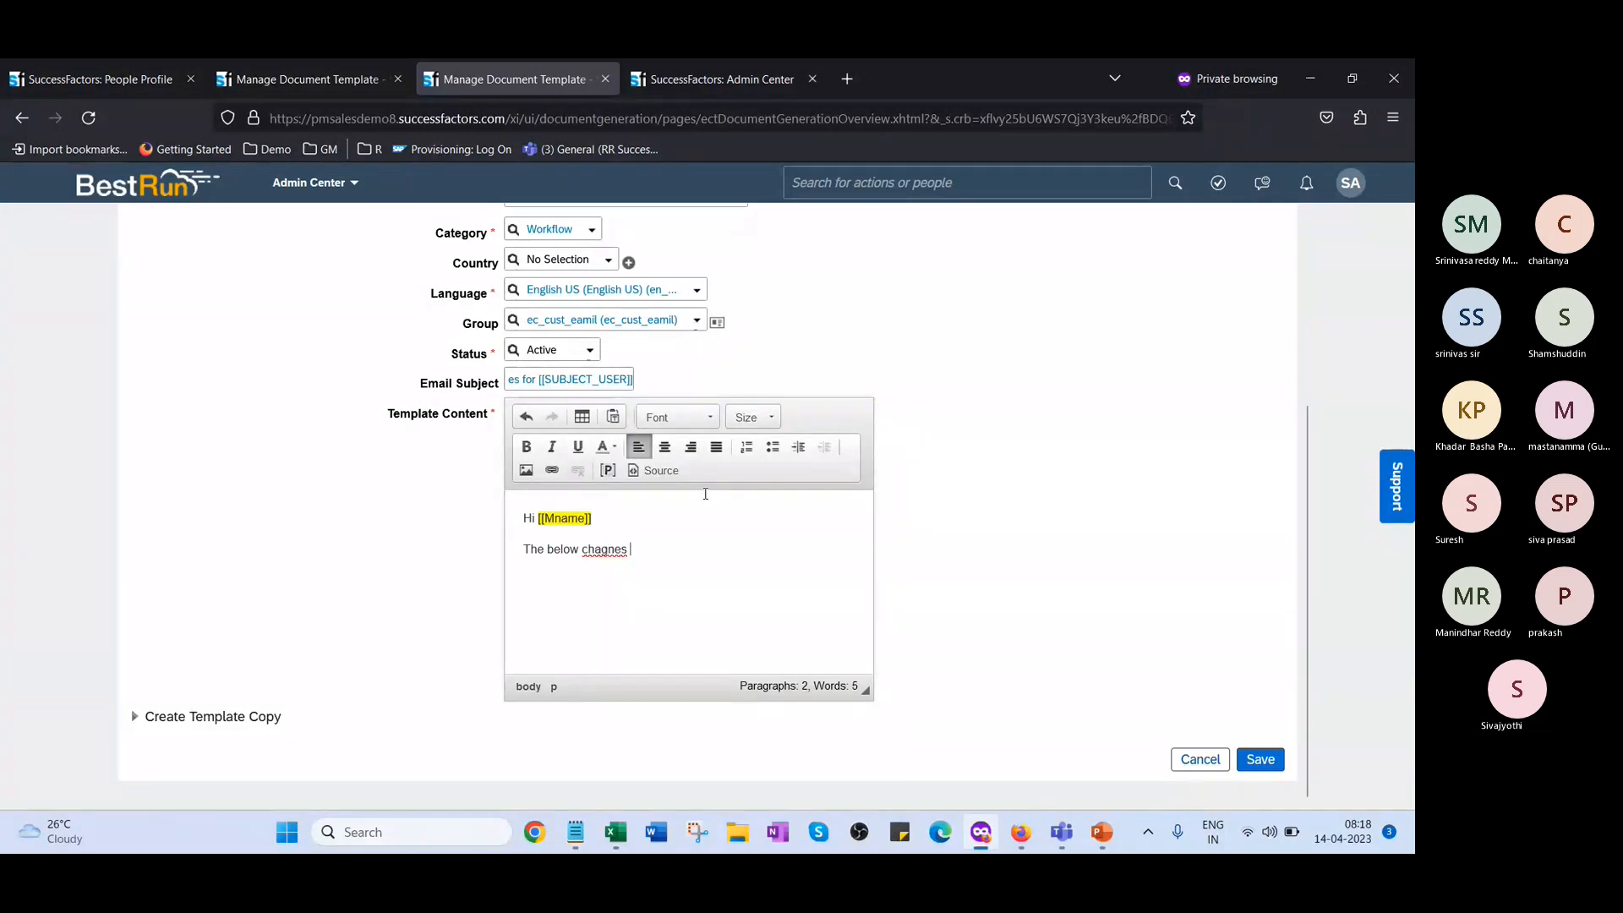
right_click(610, 550)
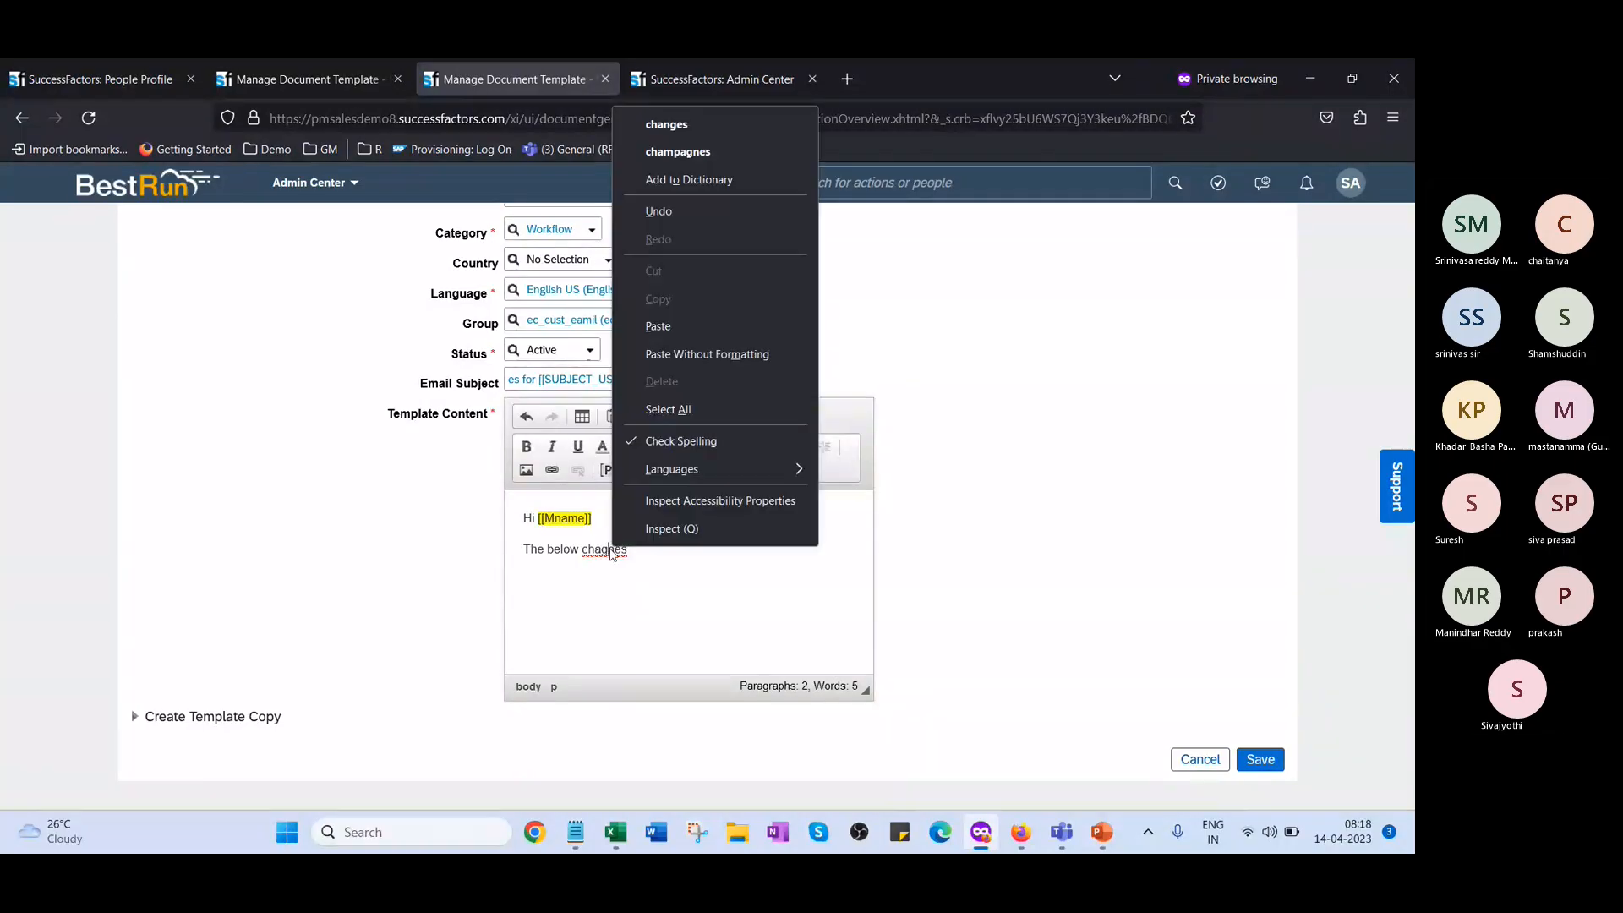
left_click(663, 123)
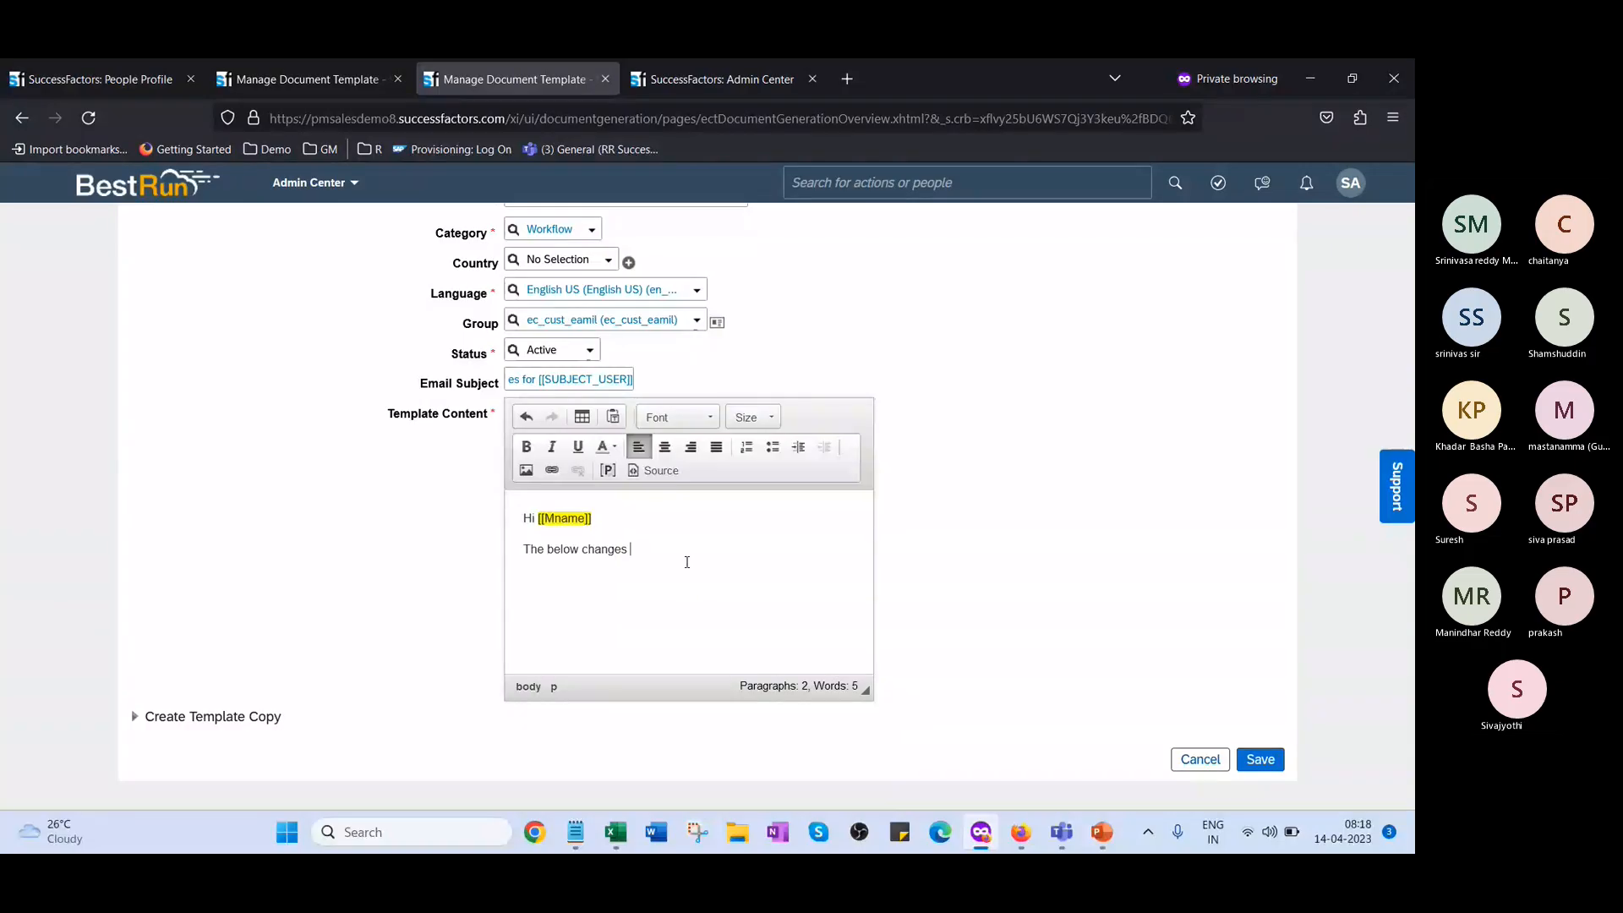
type("are updated in")
Try naming a new placeholder [[SUBJECT_USER]], which is rejected for invalid characters
left_click(608, 470)
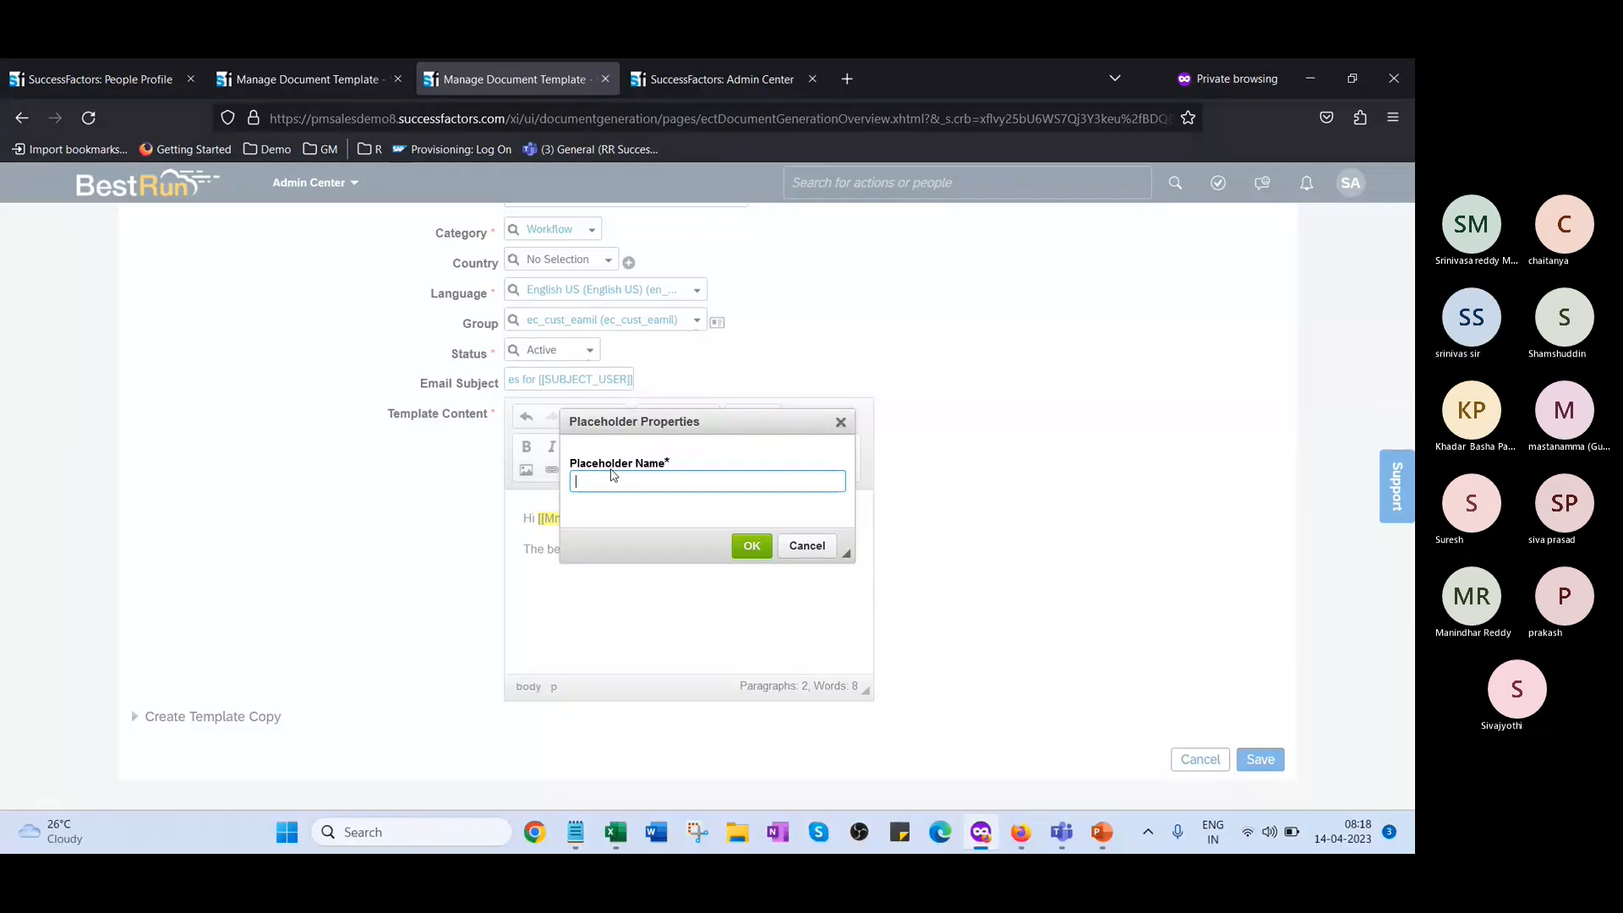
type("[[su")
key("BackSpace")
key("BackSpace")
type("SUBJECT_USER")
left_click(769, 546)
left_click(641, 486)
left_click(753, 546)
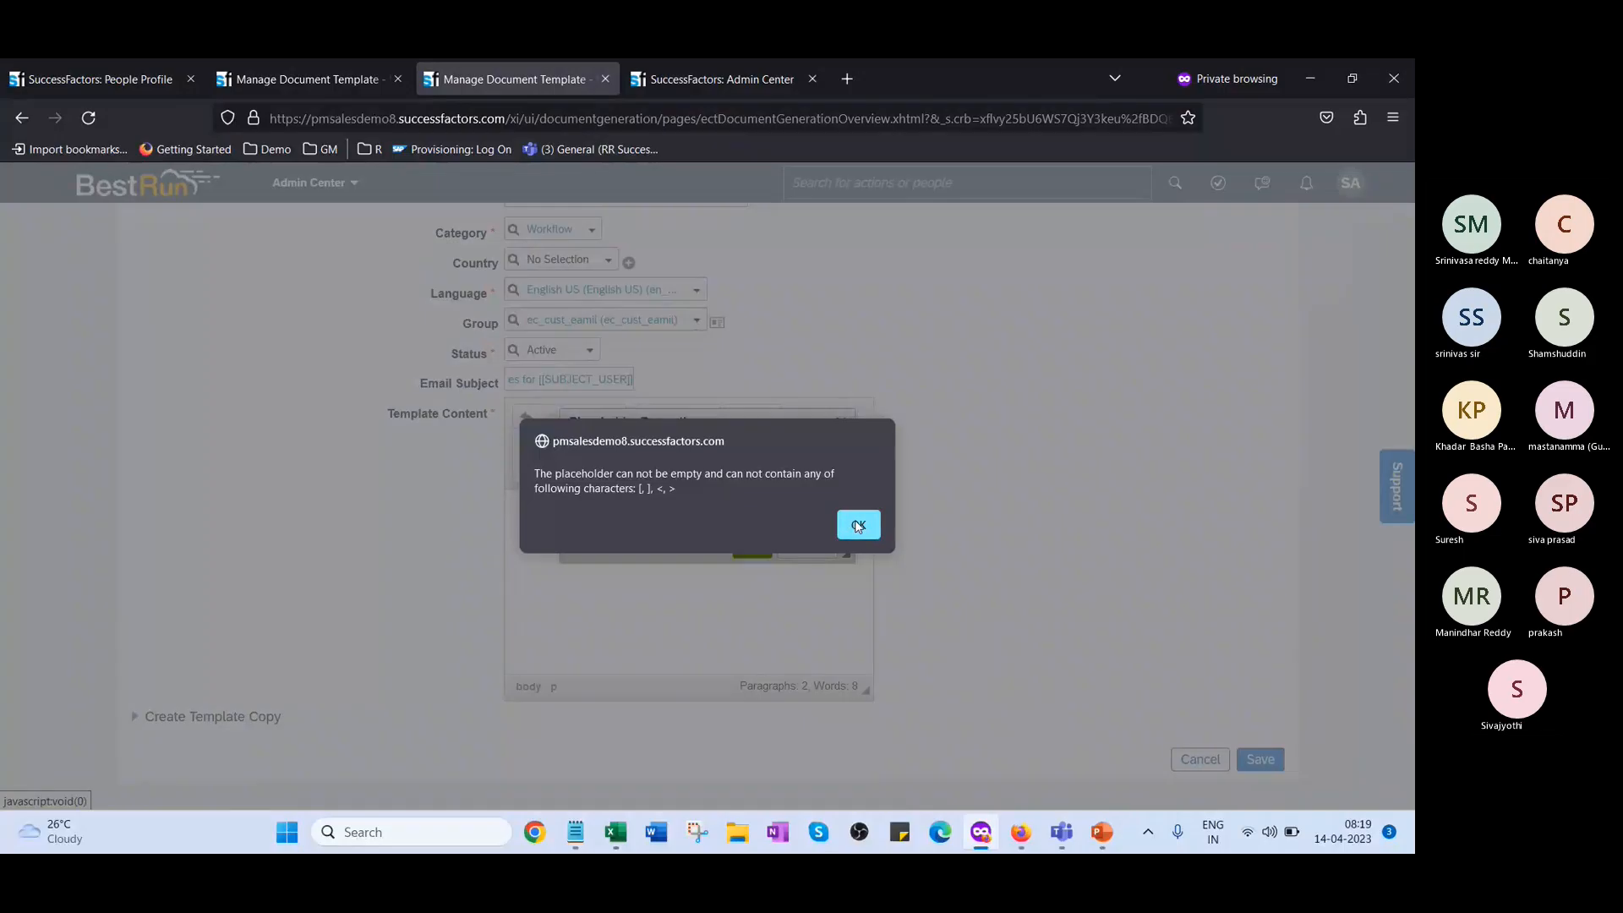
left_click(858, 525)
left_click(694, 481)
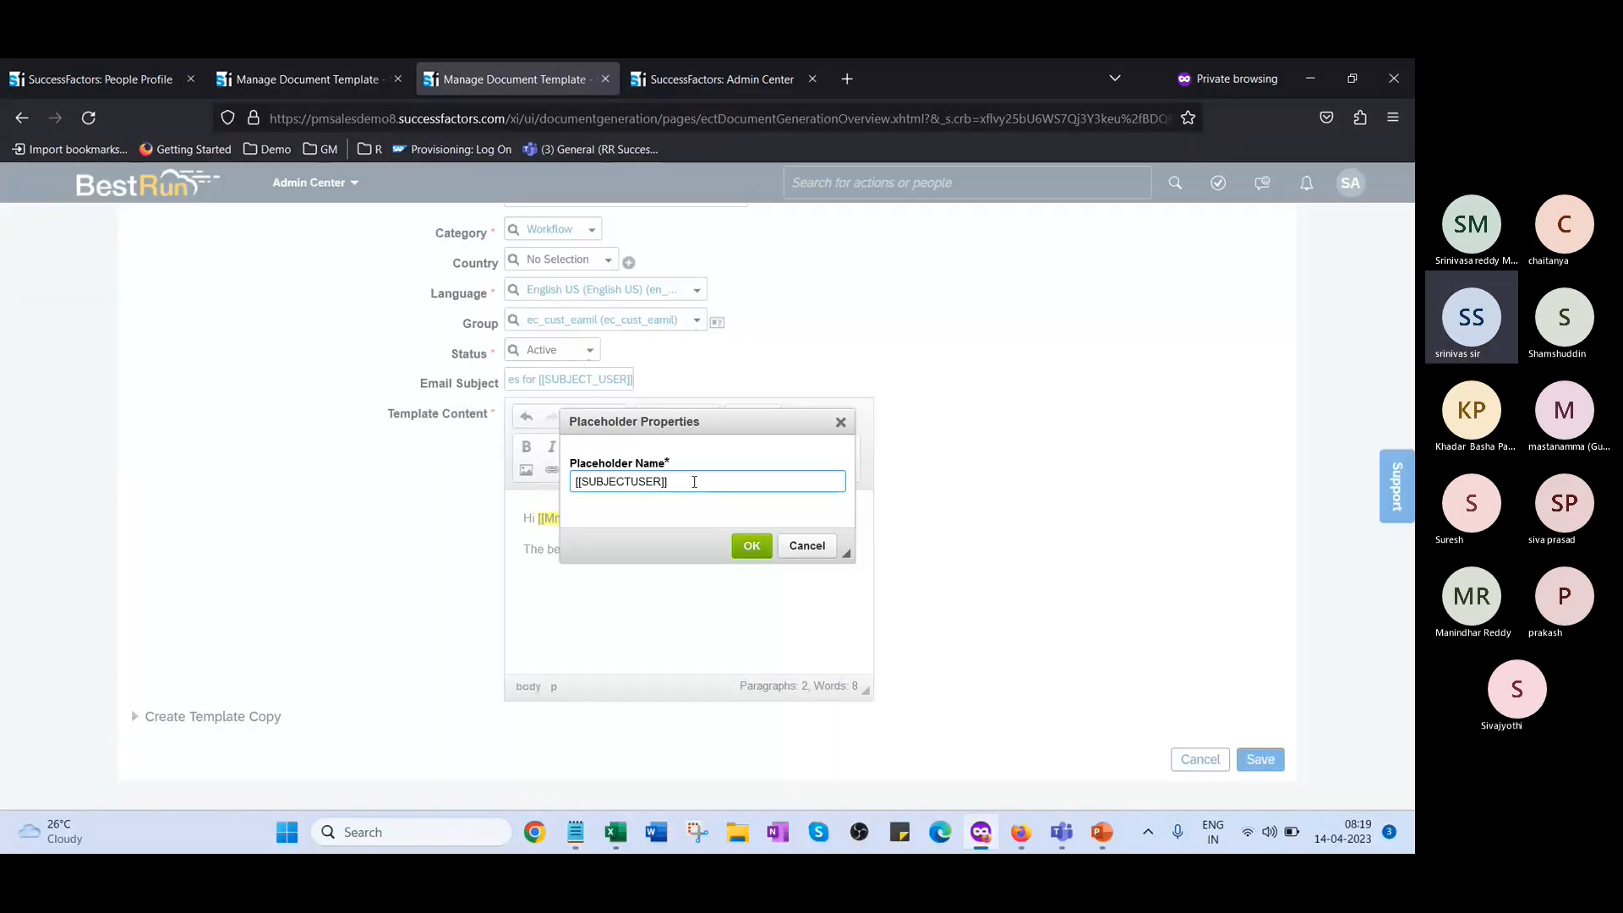
left_click(583, 481)
key("BackSpace")
key("BackSpace")
left_click(709, 524)
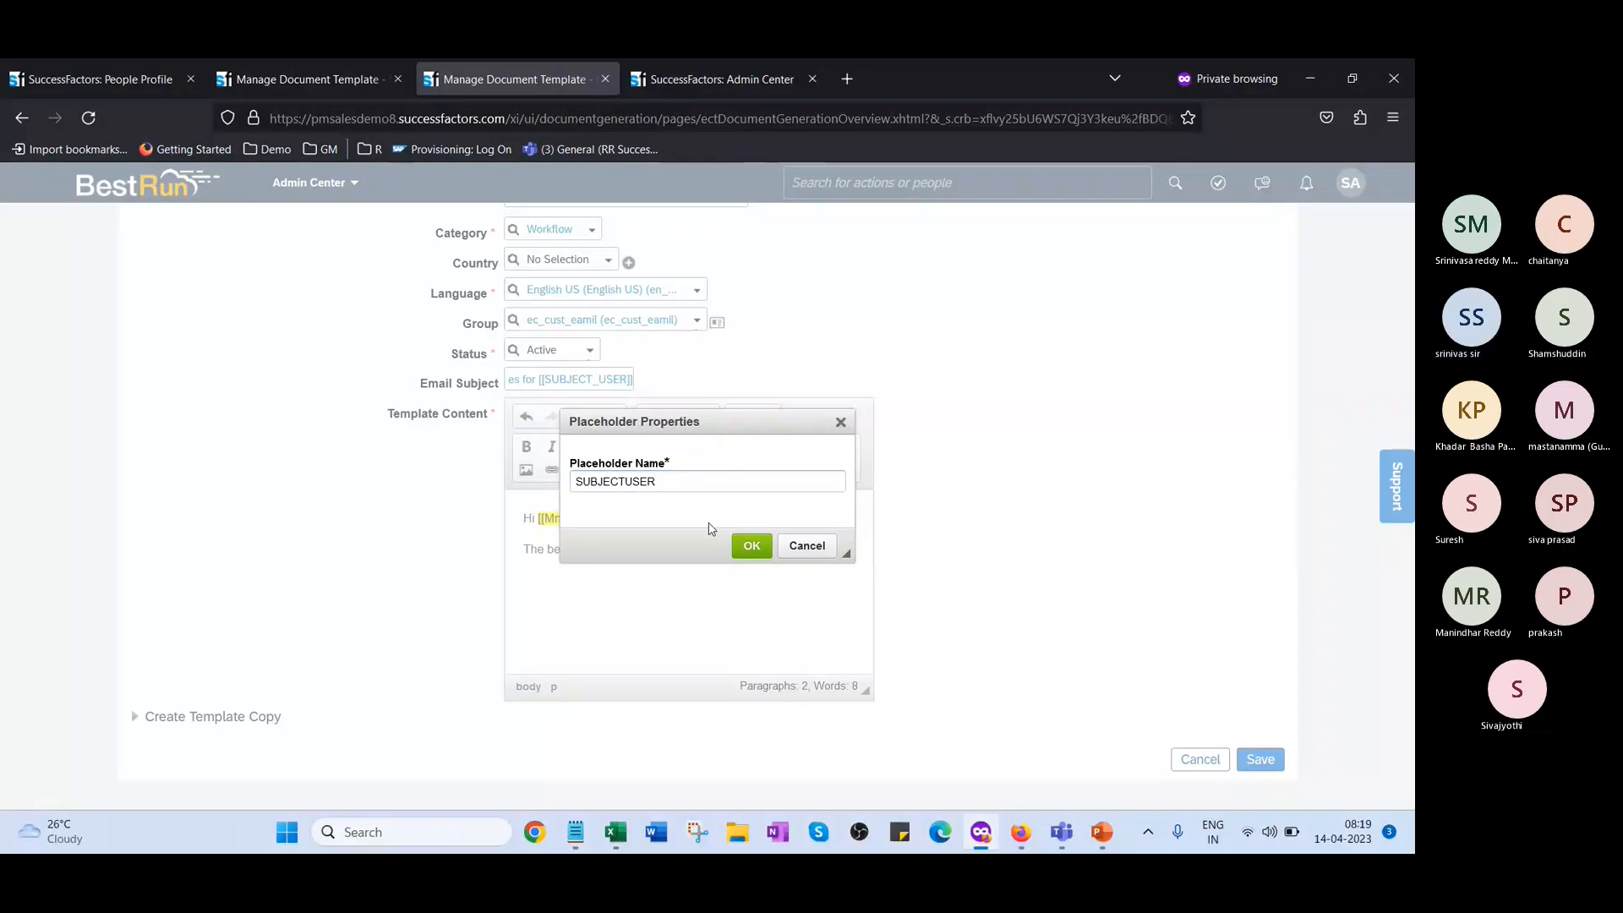
left_click(756, 551)
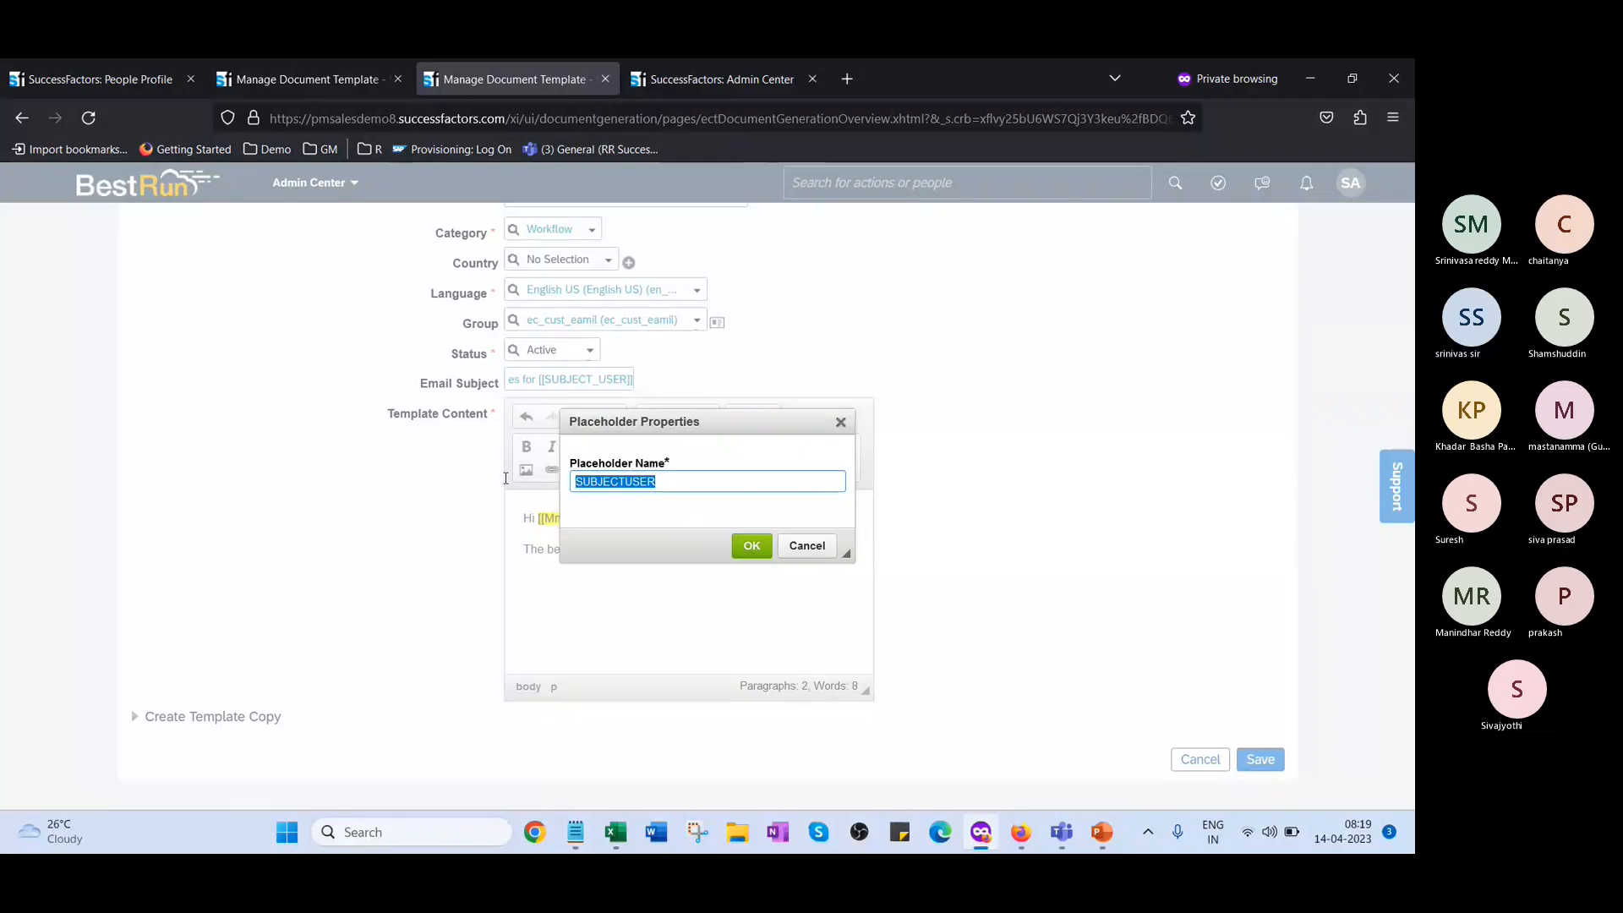
Insert an ENAME placeholder and follow it with 'job information.', fixing typos
type("ENAME")
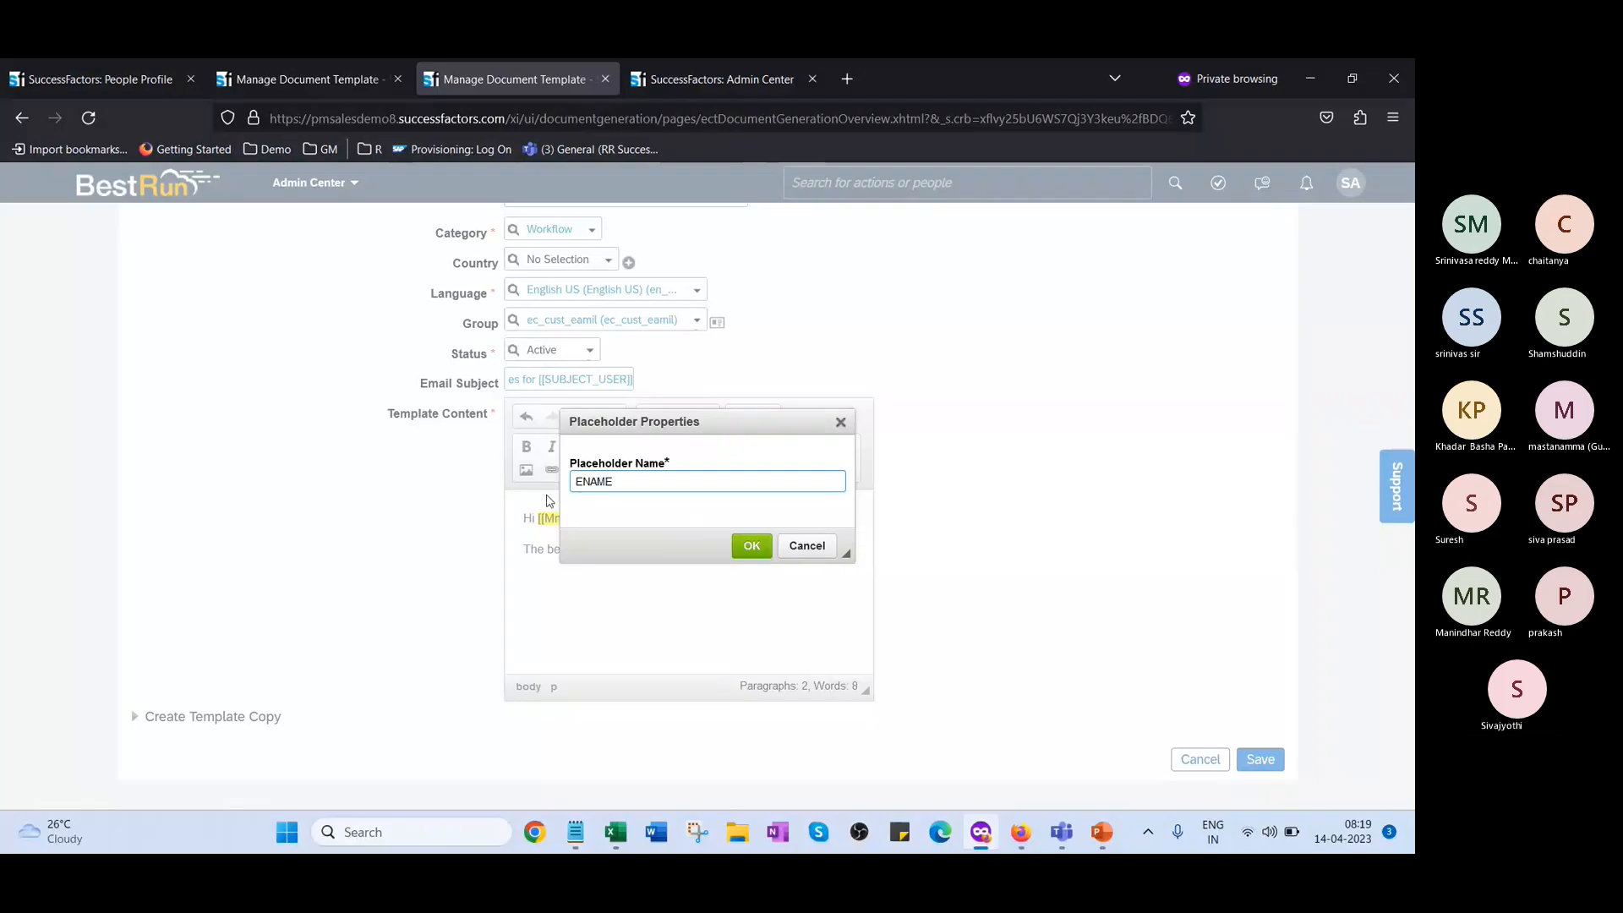
left_click(751, 546)
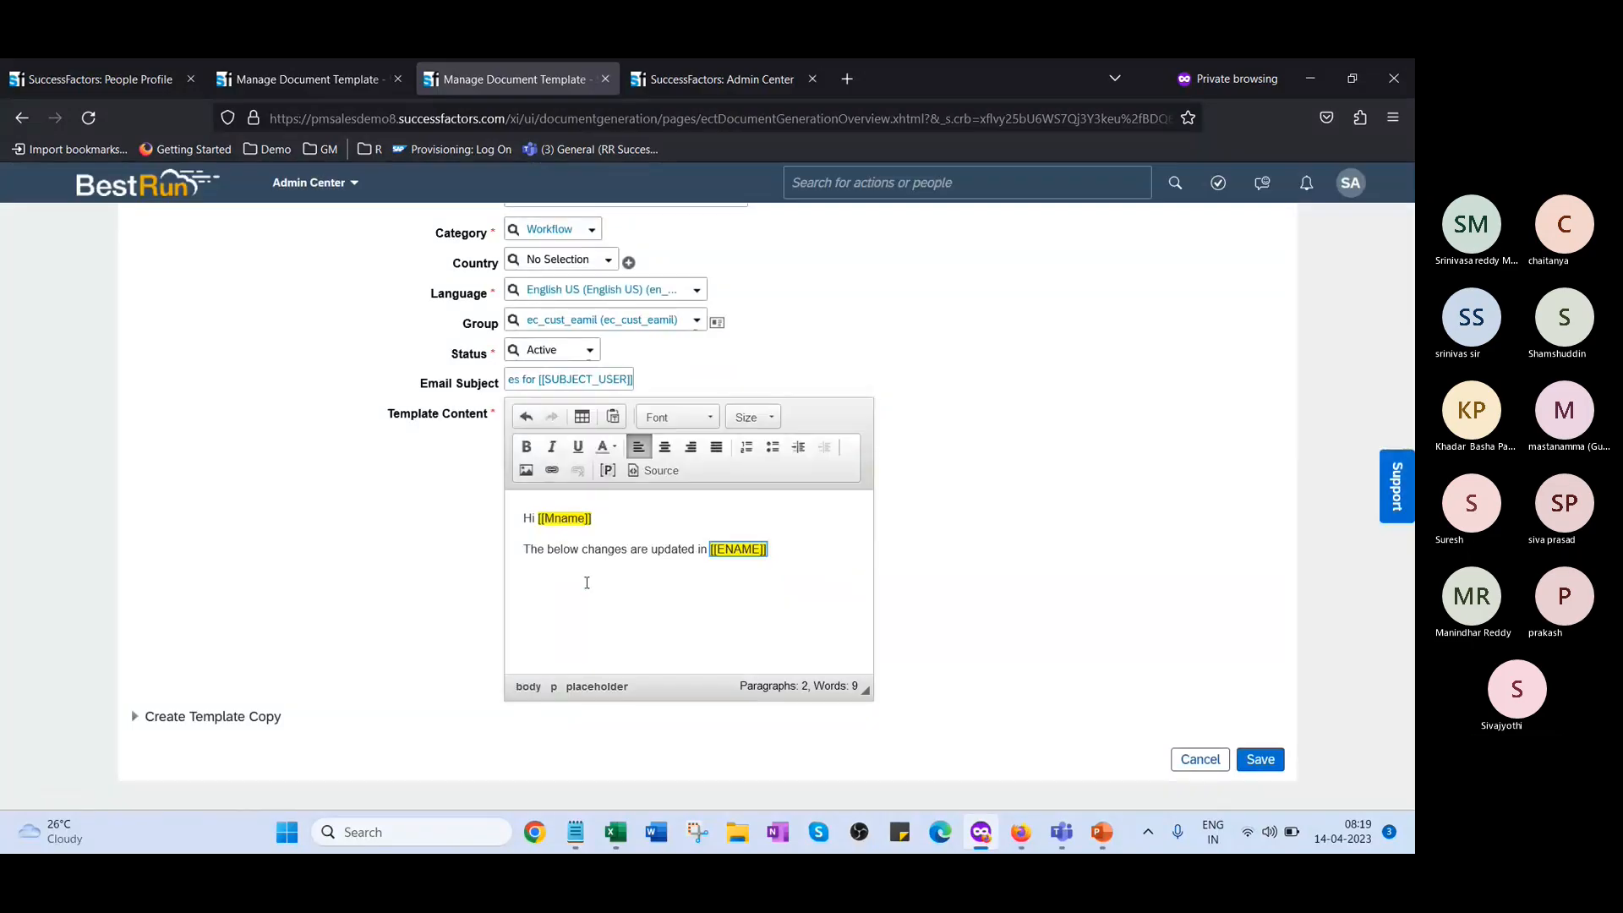
left_click(792, 554)
type("job information/.")
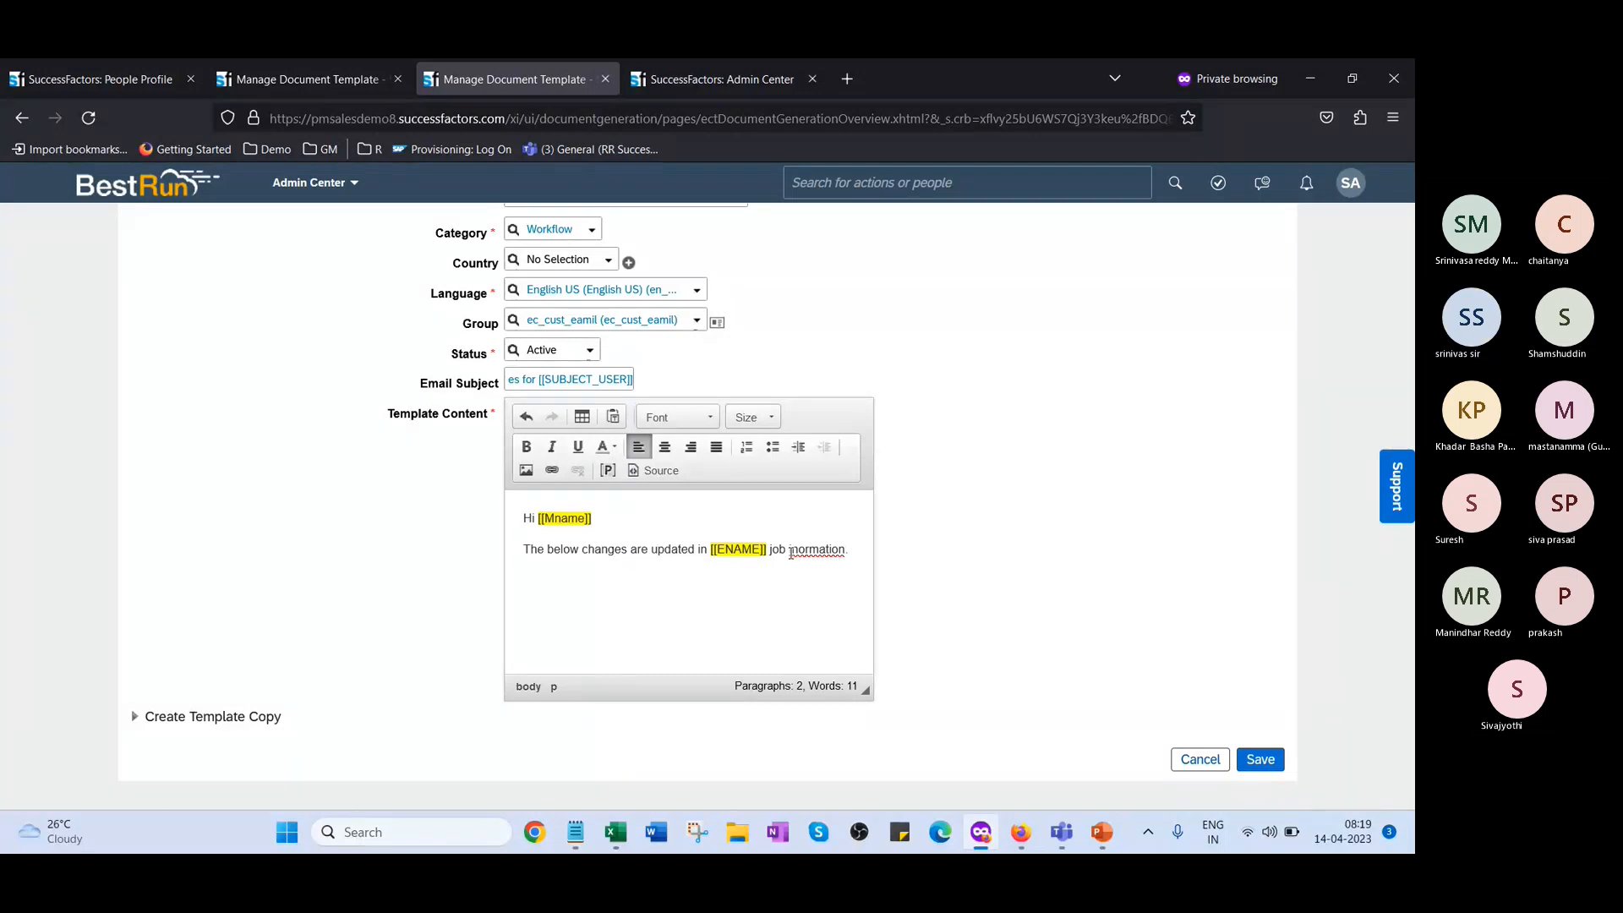
left_click(799, 550)
type("f")
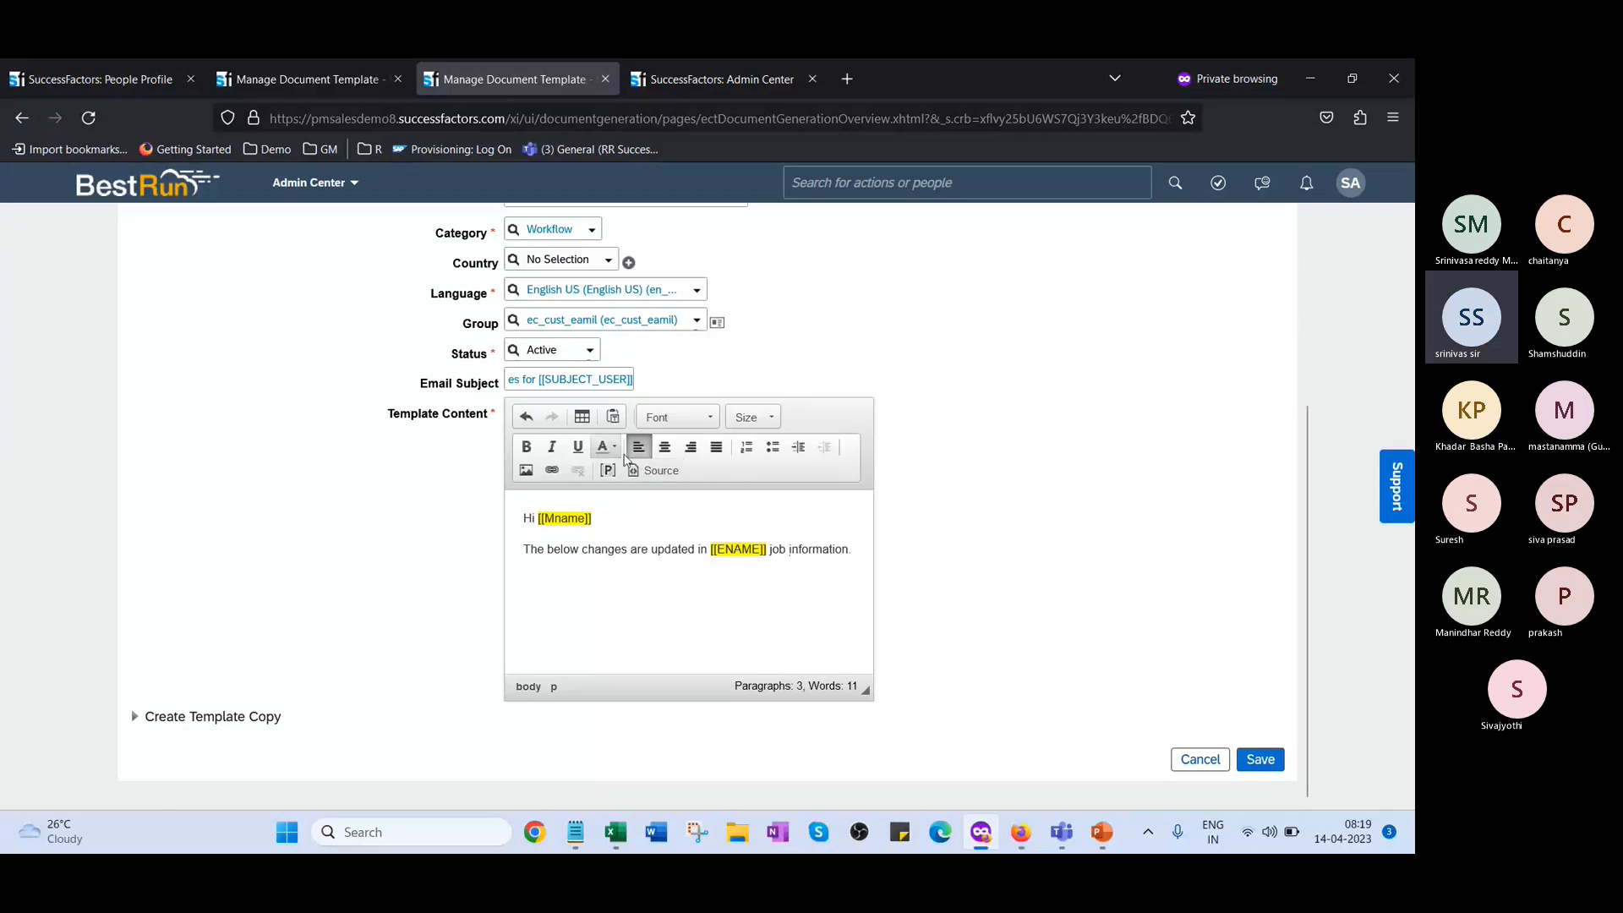
Insert an 8-row, 2-column table with the first row as header below the sentence
left_click(583, 418)
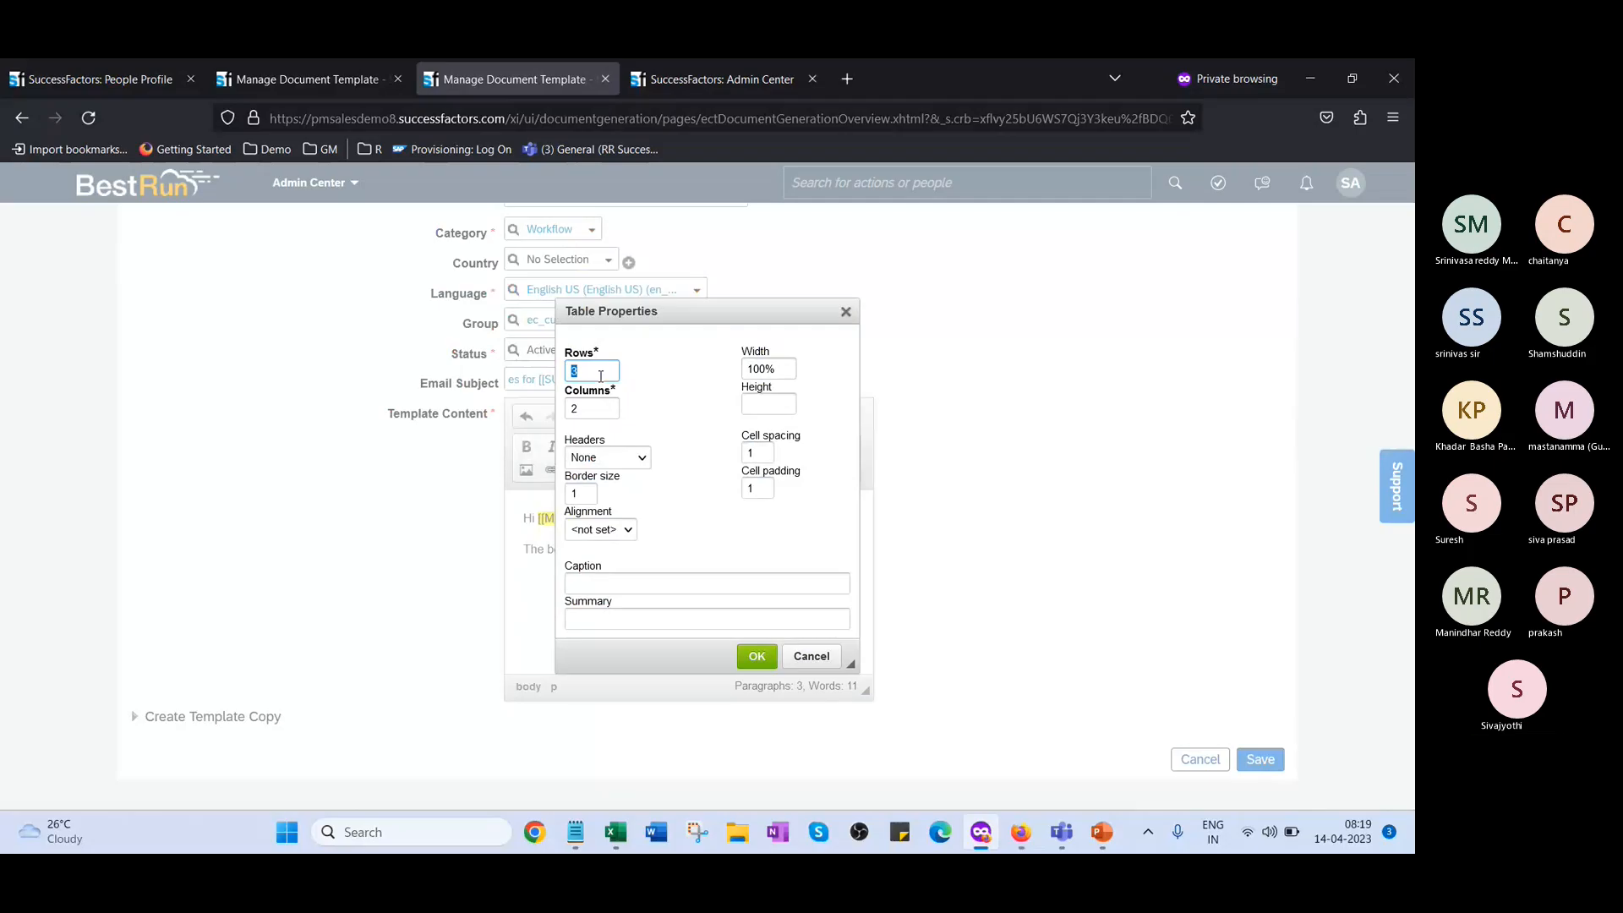
type("8")
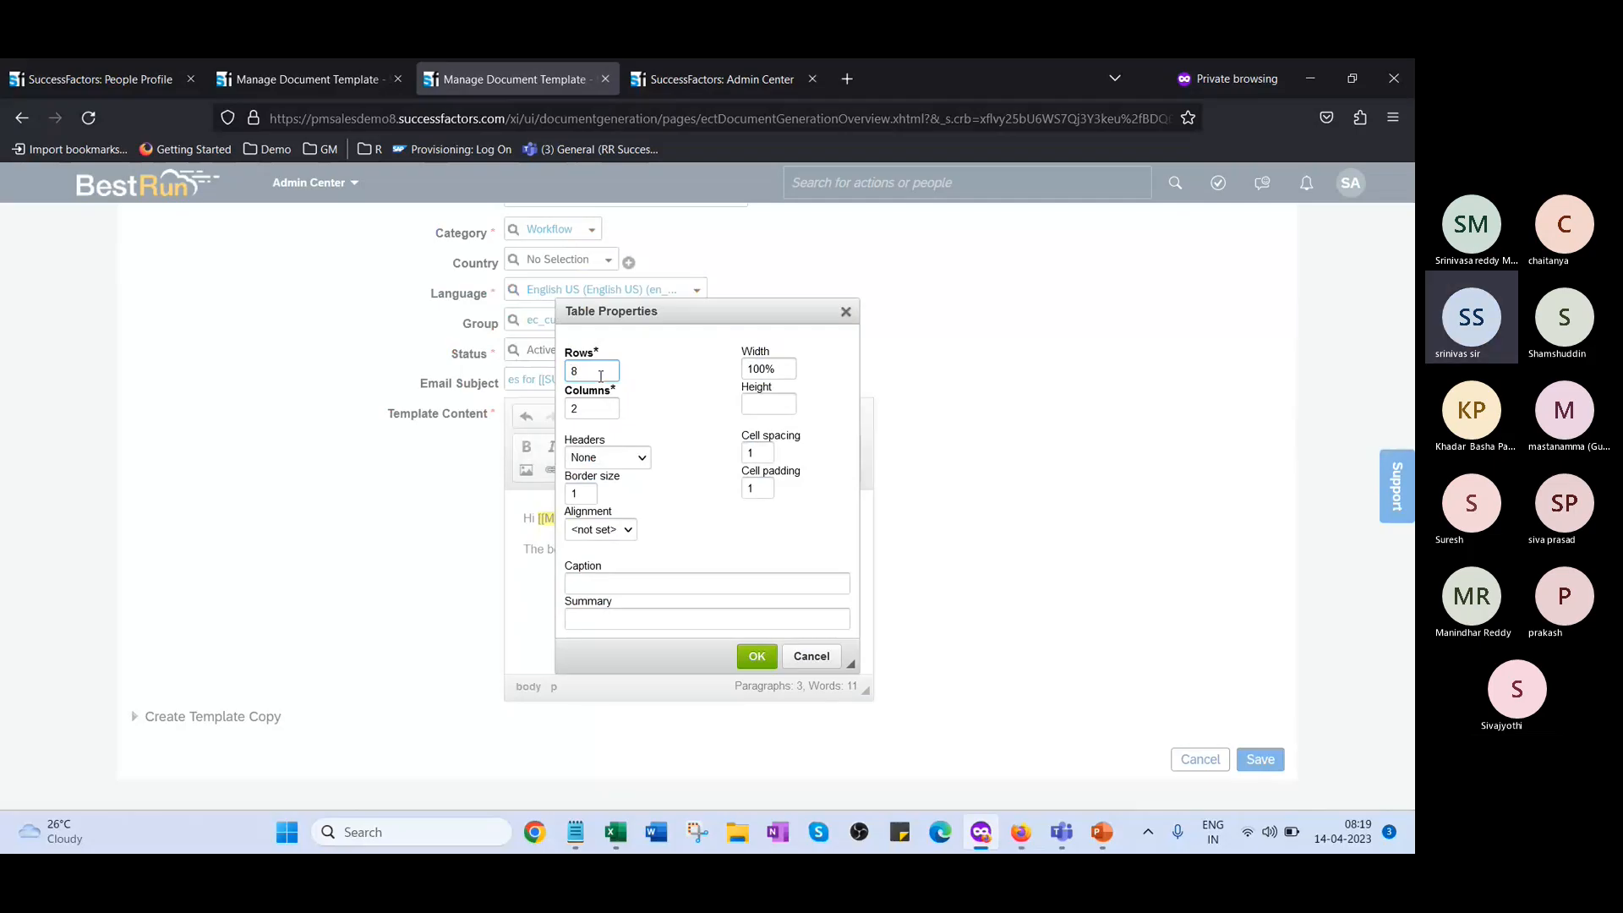
left_click(595, 403)
left_click(642, 456)
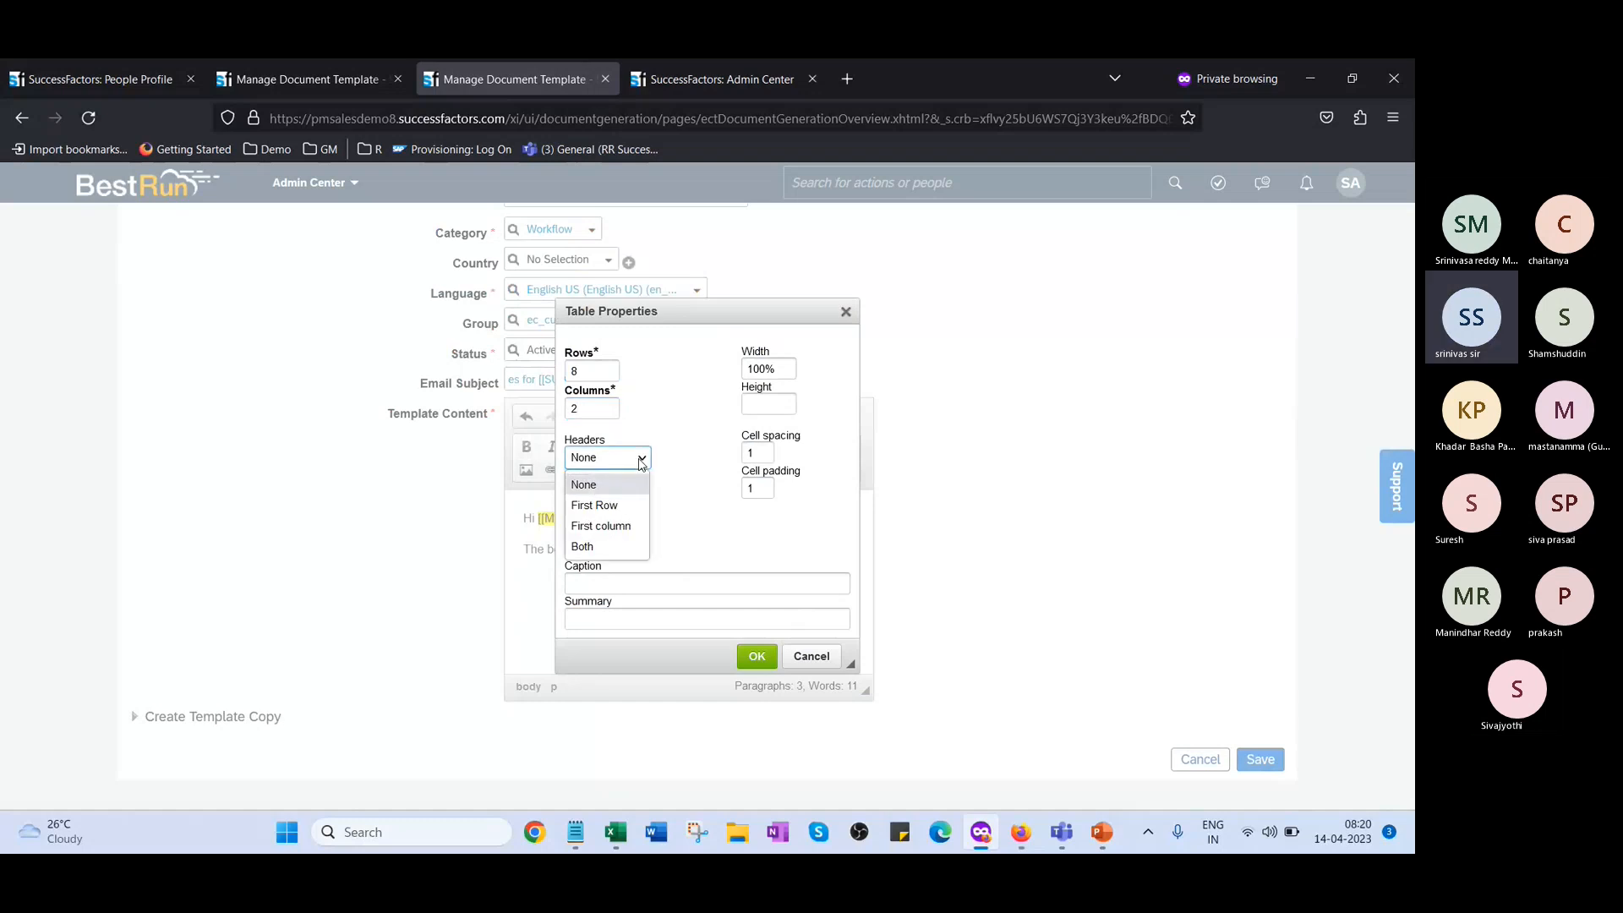
left_click(621, 505)
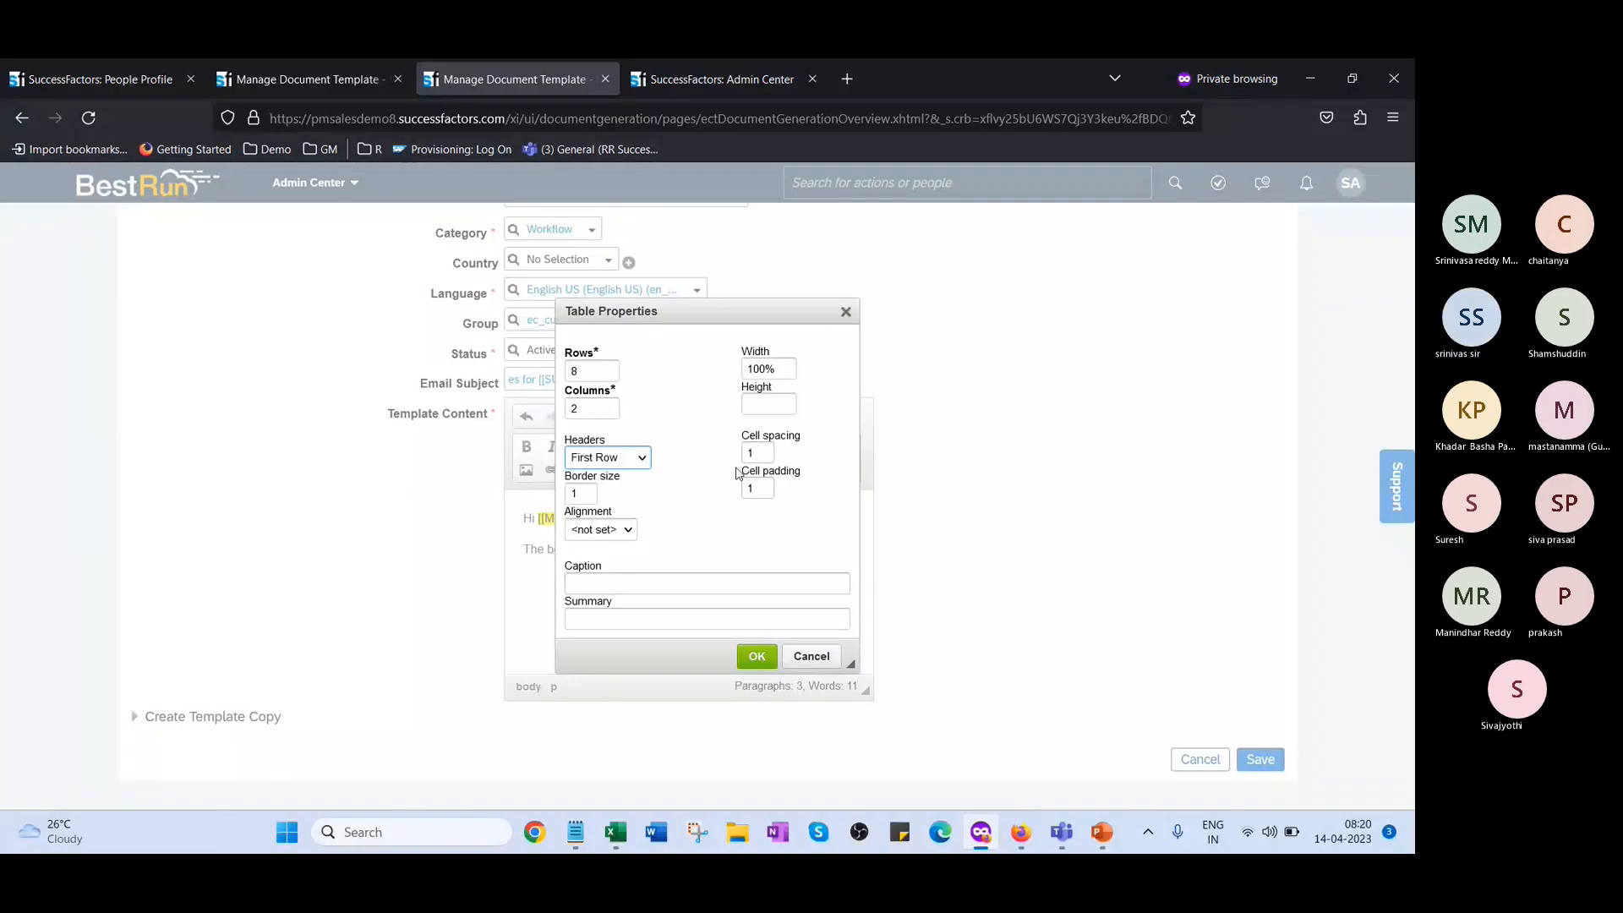
left_click(592, 494)
left_click(776, 667)
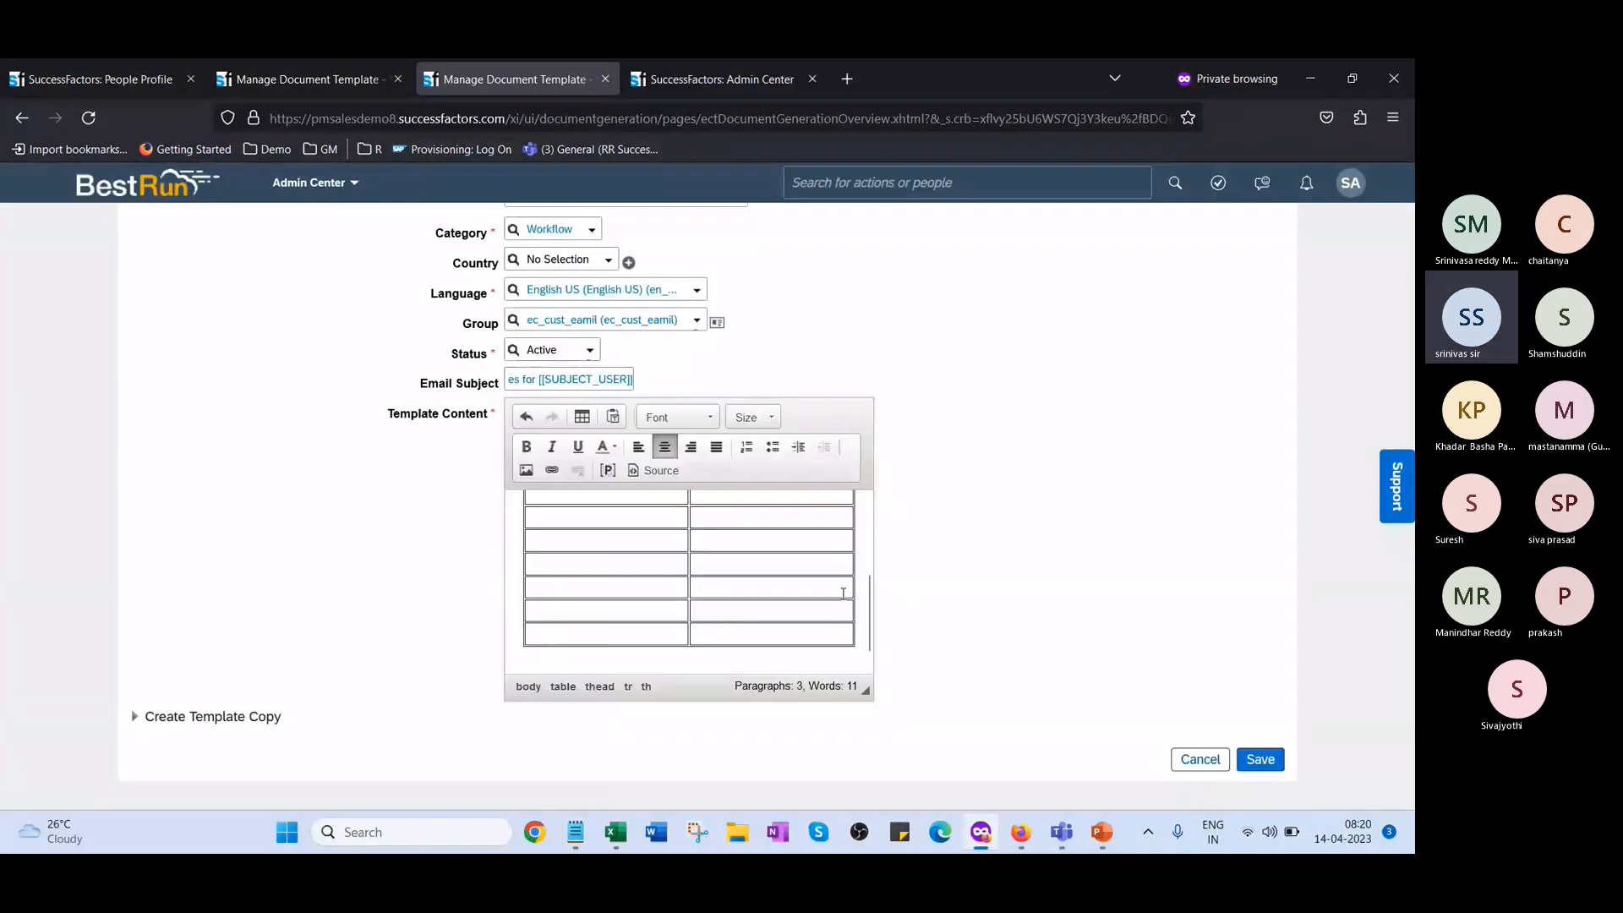
left_click_drag(865, 624, 863, 594)
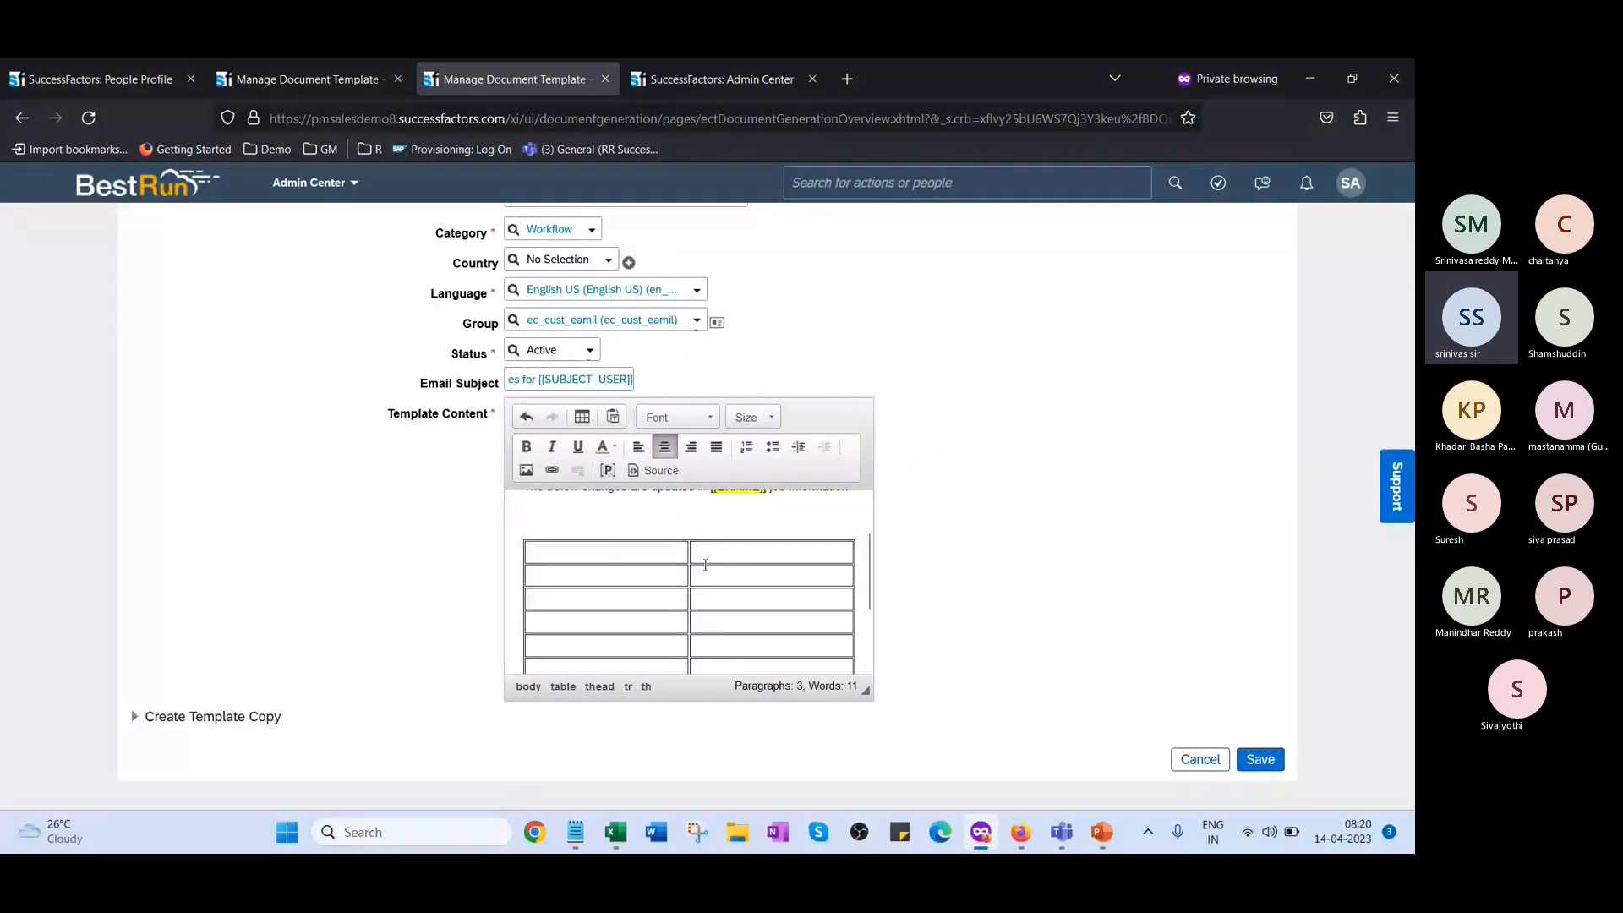
Title the table header 'Job Changes'
type("JOb")
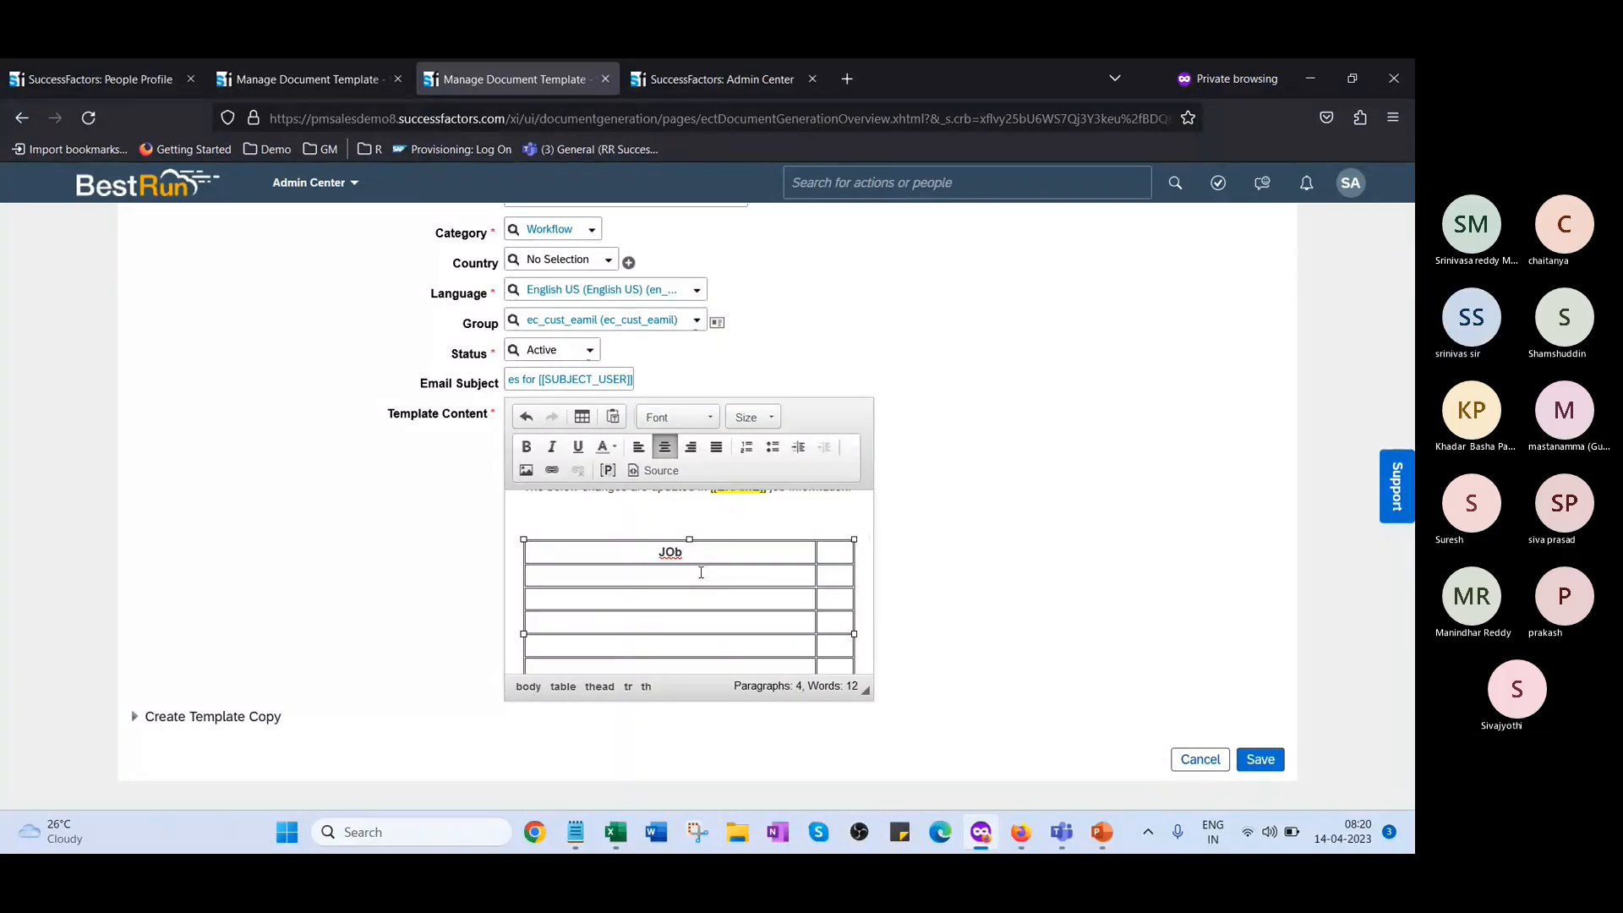
key("BackSpace")
key("BackSpace")
key("BackSpace")
type("Job Changes")
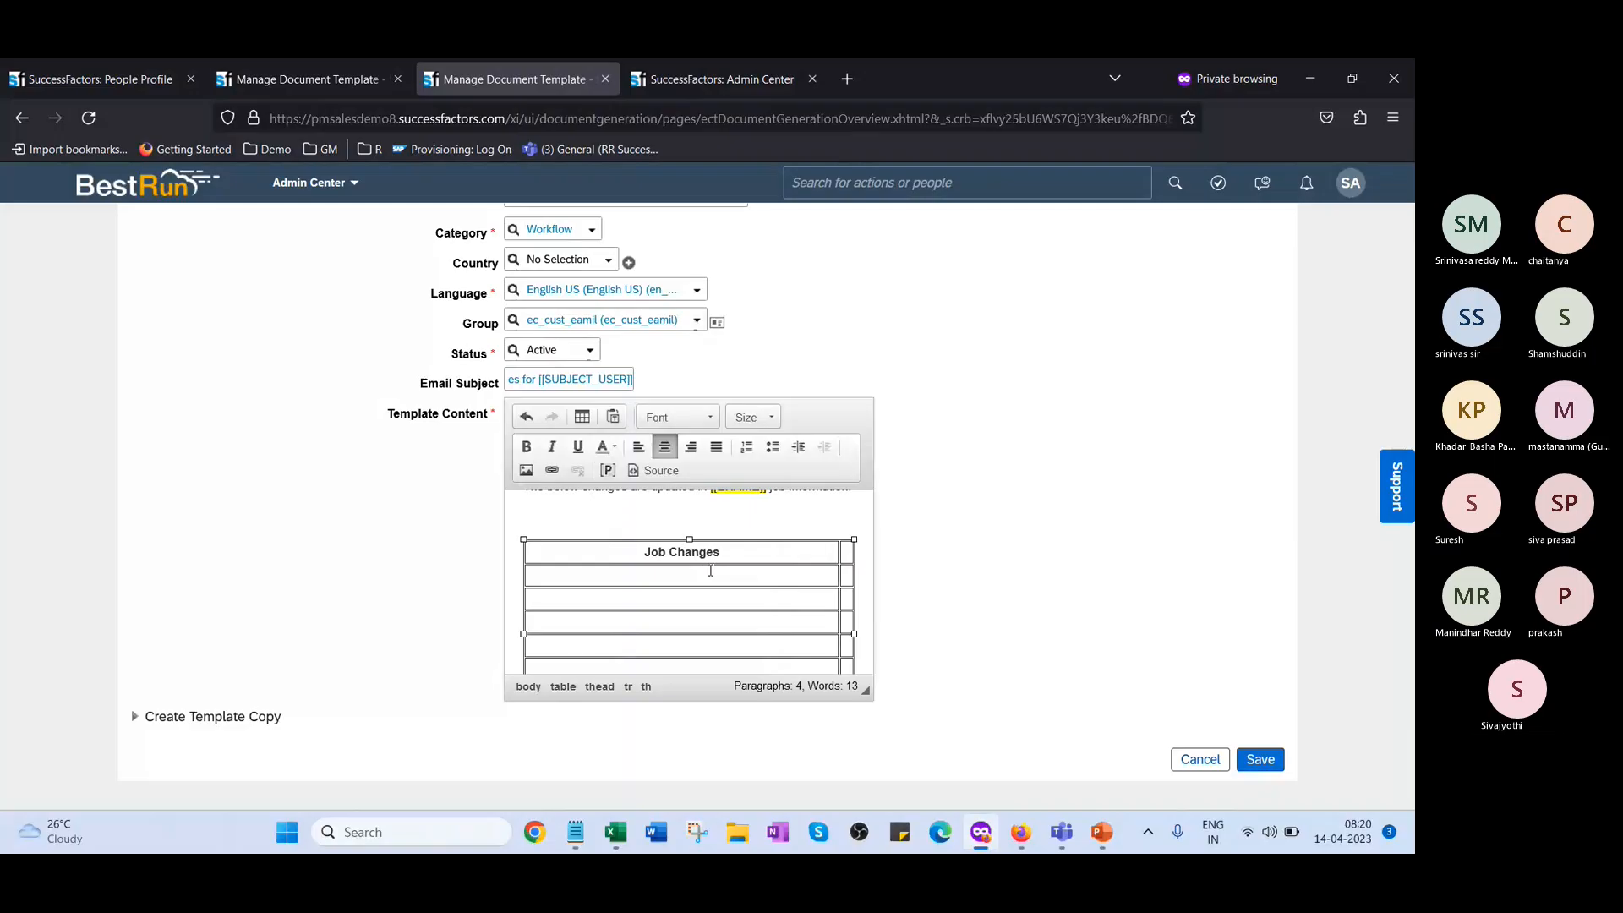
left_click(800, 561)
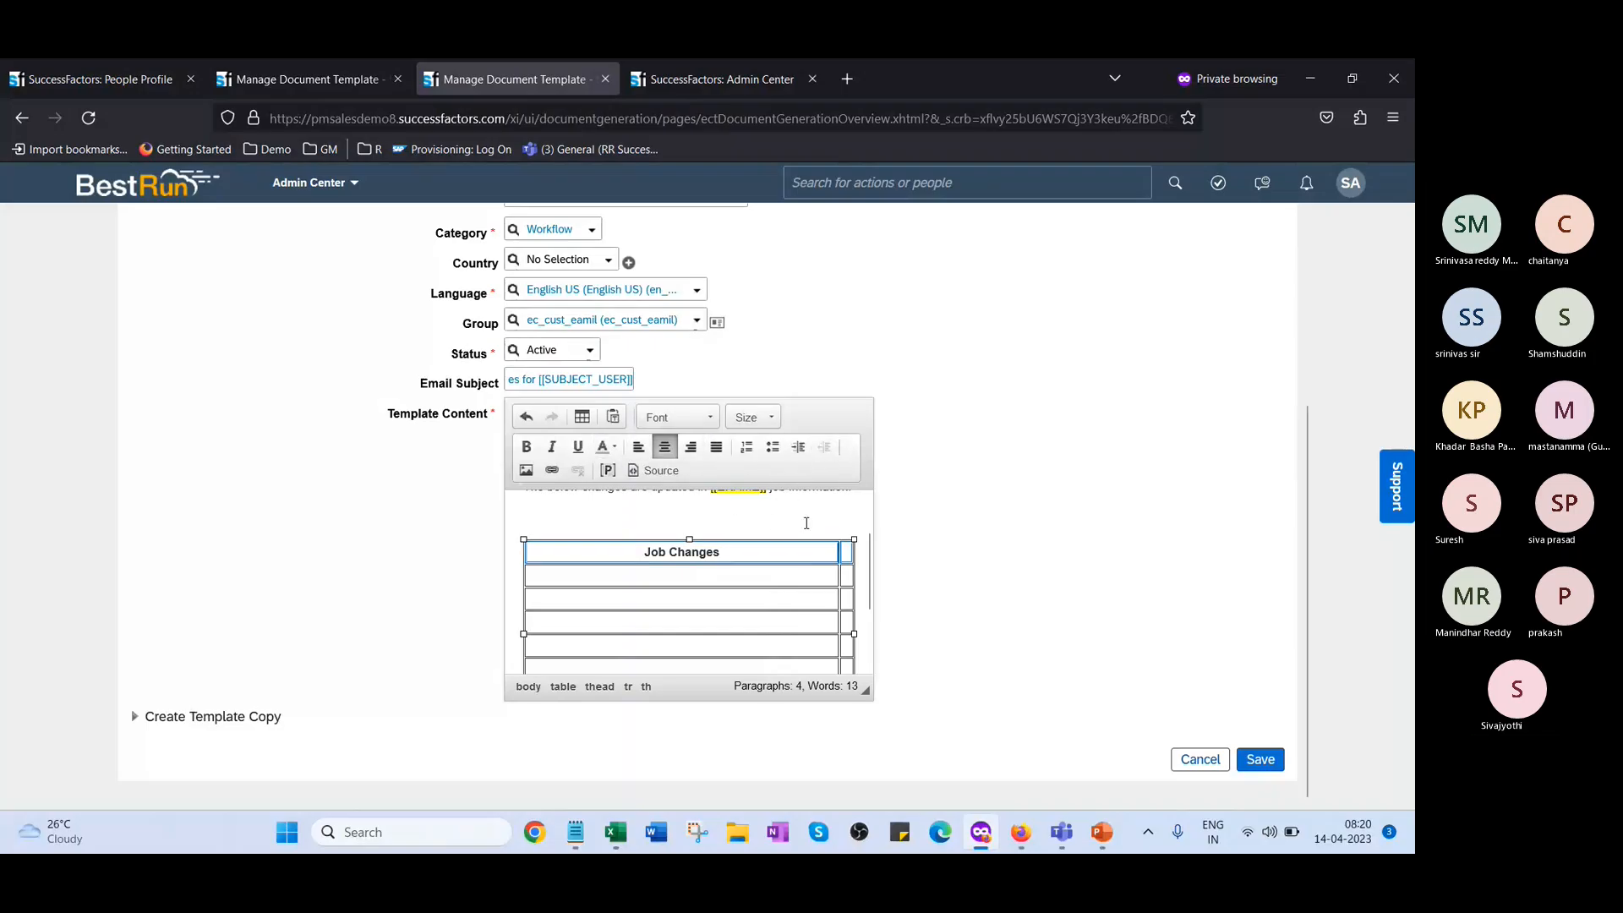
Label the first body row 'company' and start a 'companyname' placeholder for its value cell
left_click(781, 577)
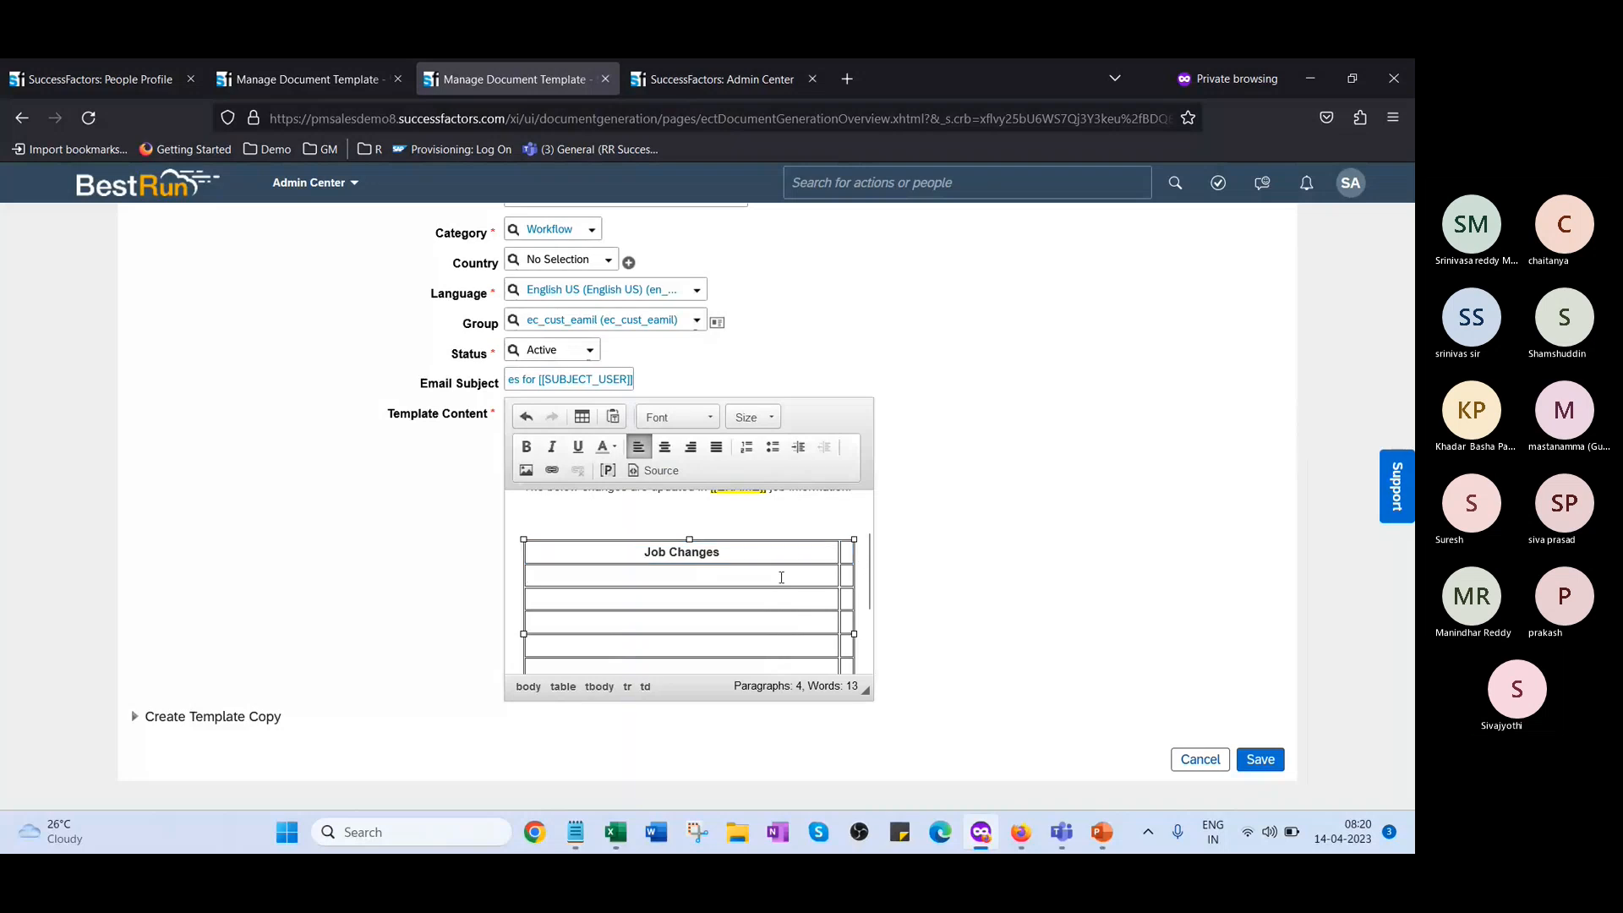
type("company")
left_click(845, 581)
type("c")
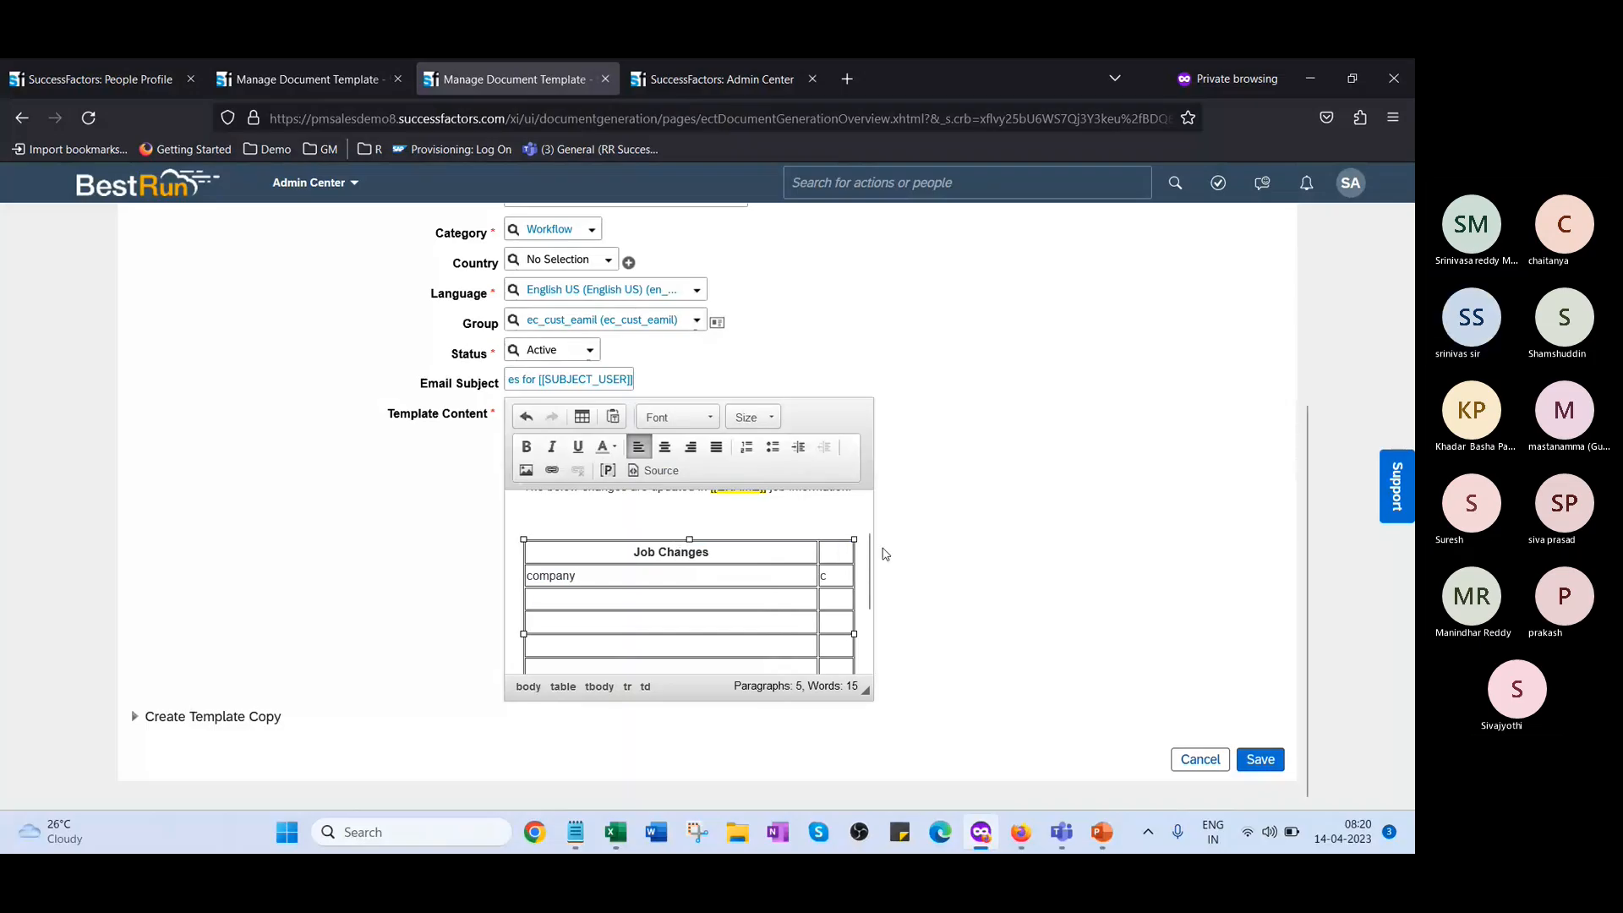
type("ompnay")
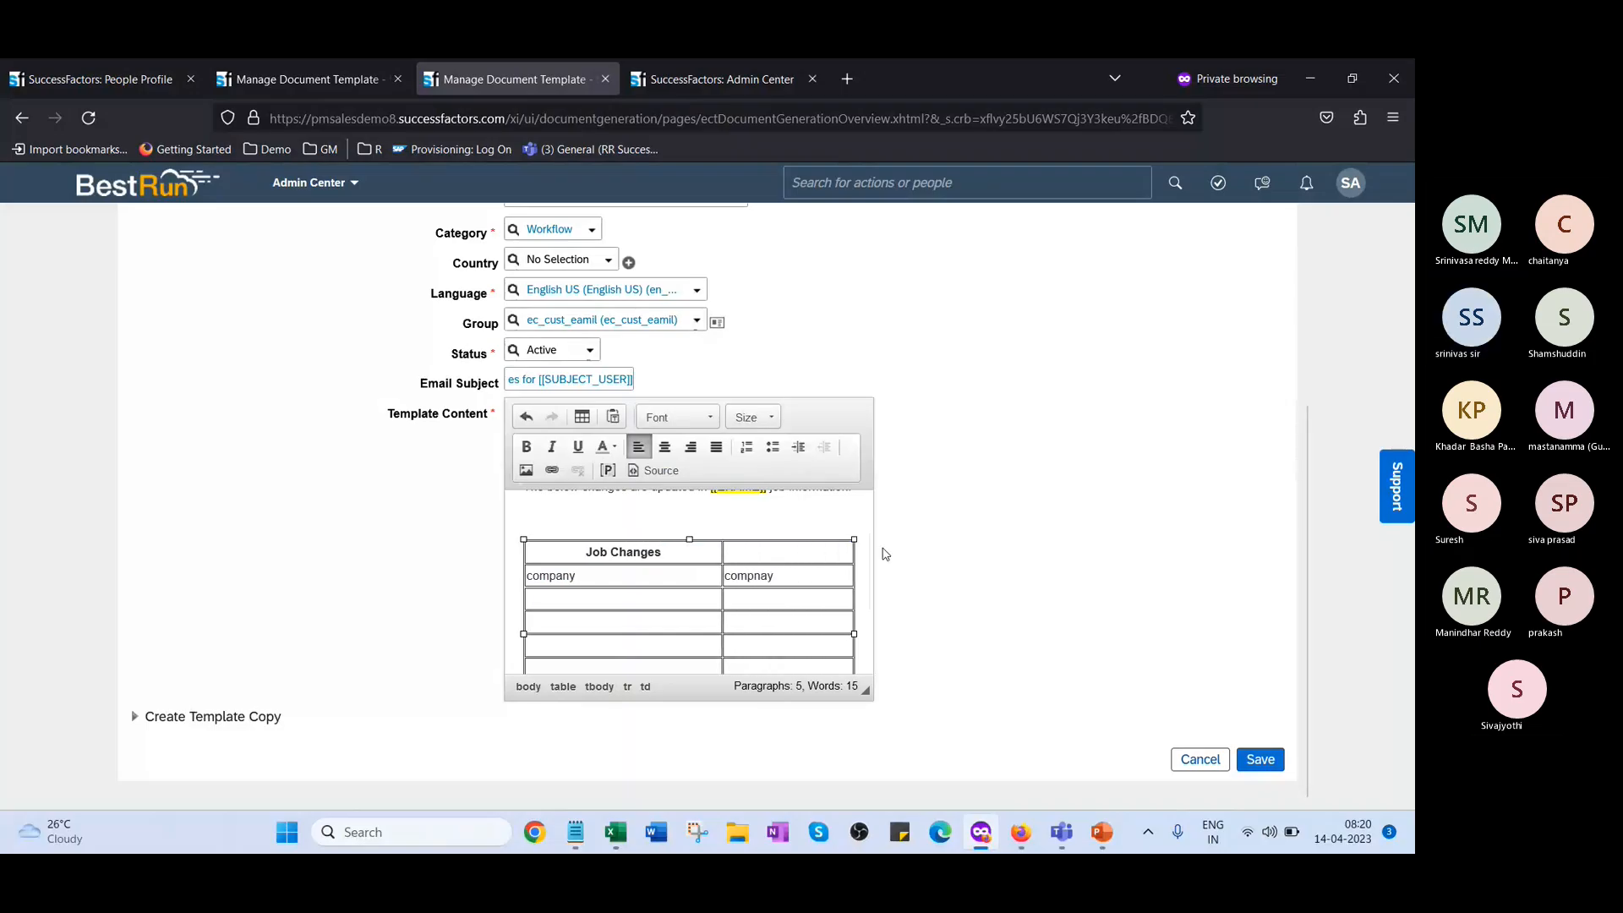
key("BackSpace")
key("BackSpace")
key("BackSpace")
key("BackSpace")
key("BackSpace")
key("BackSpace")
key("BackSpace")
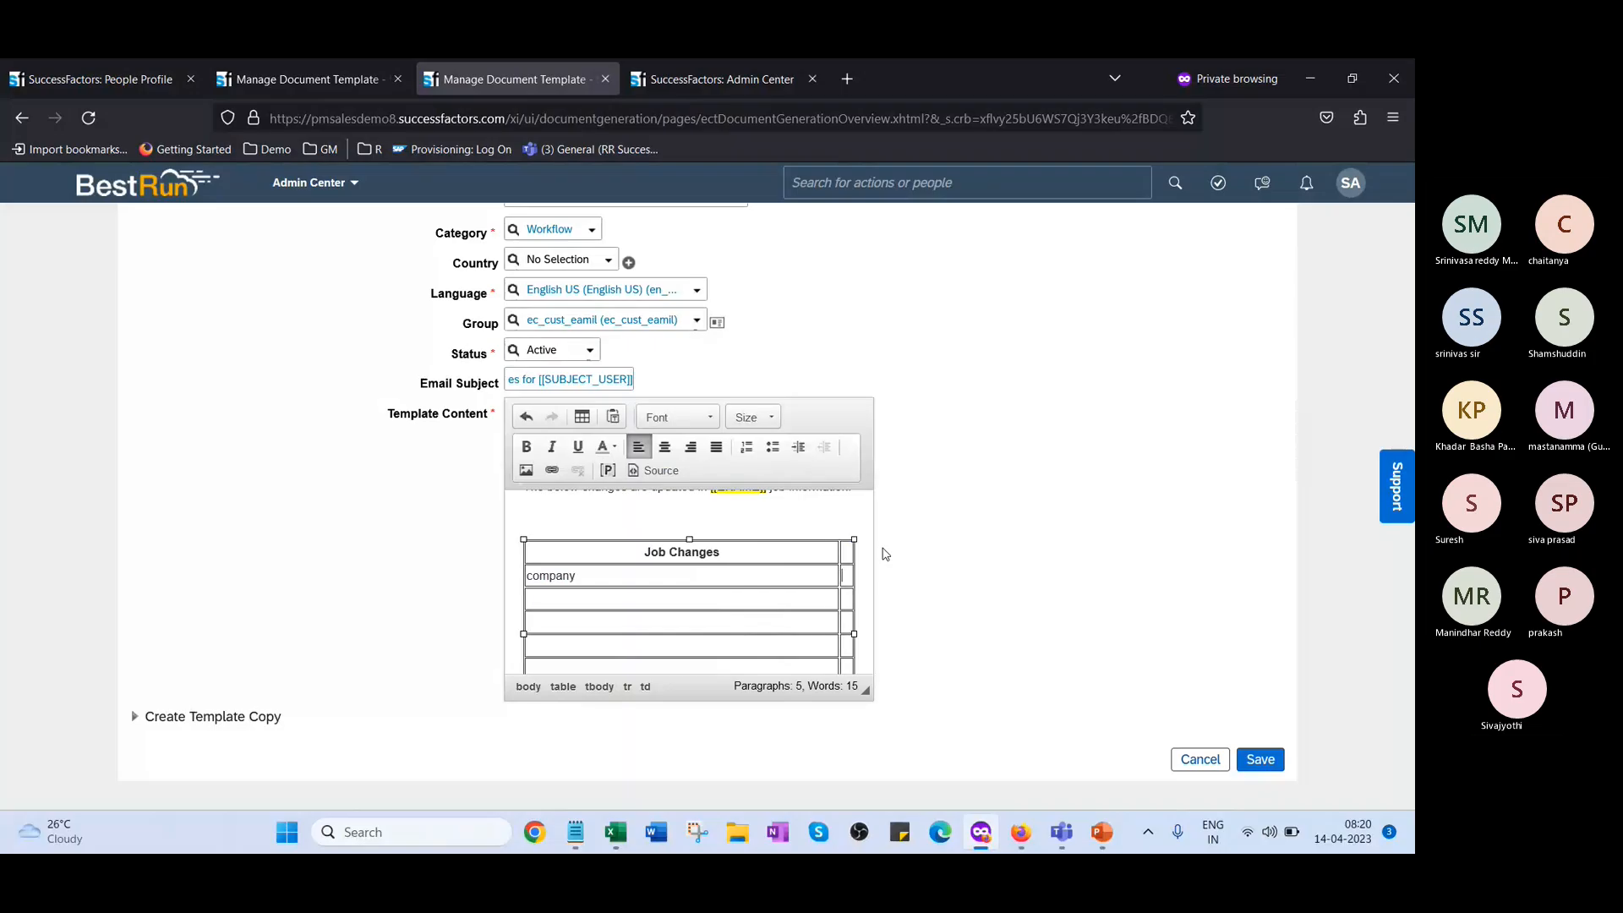
left_click(608, 470)
type("co")
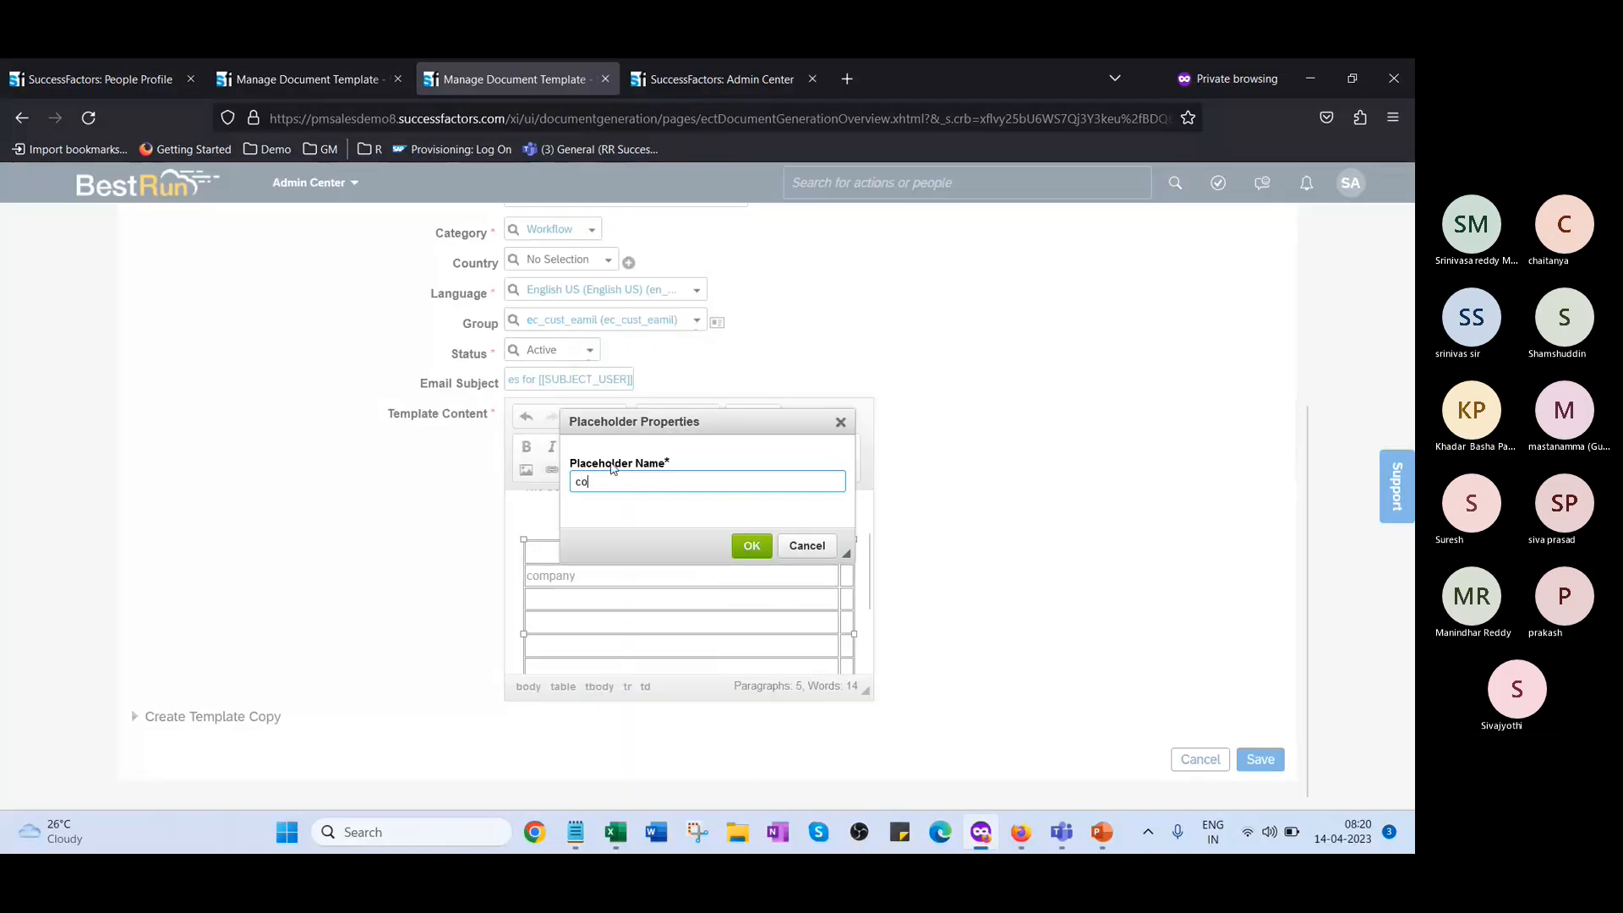
type("mpany")
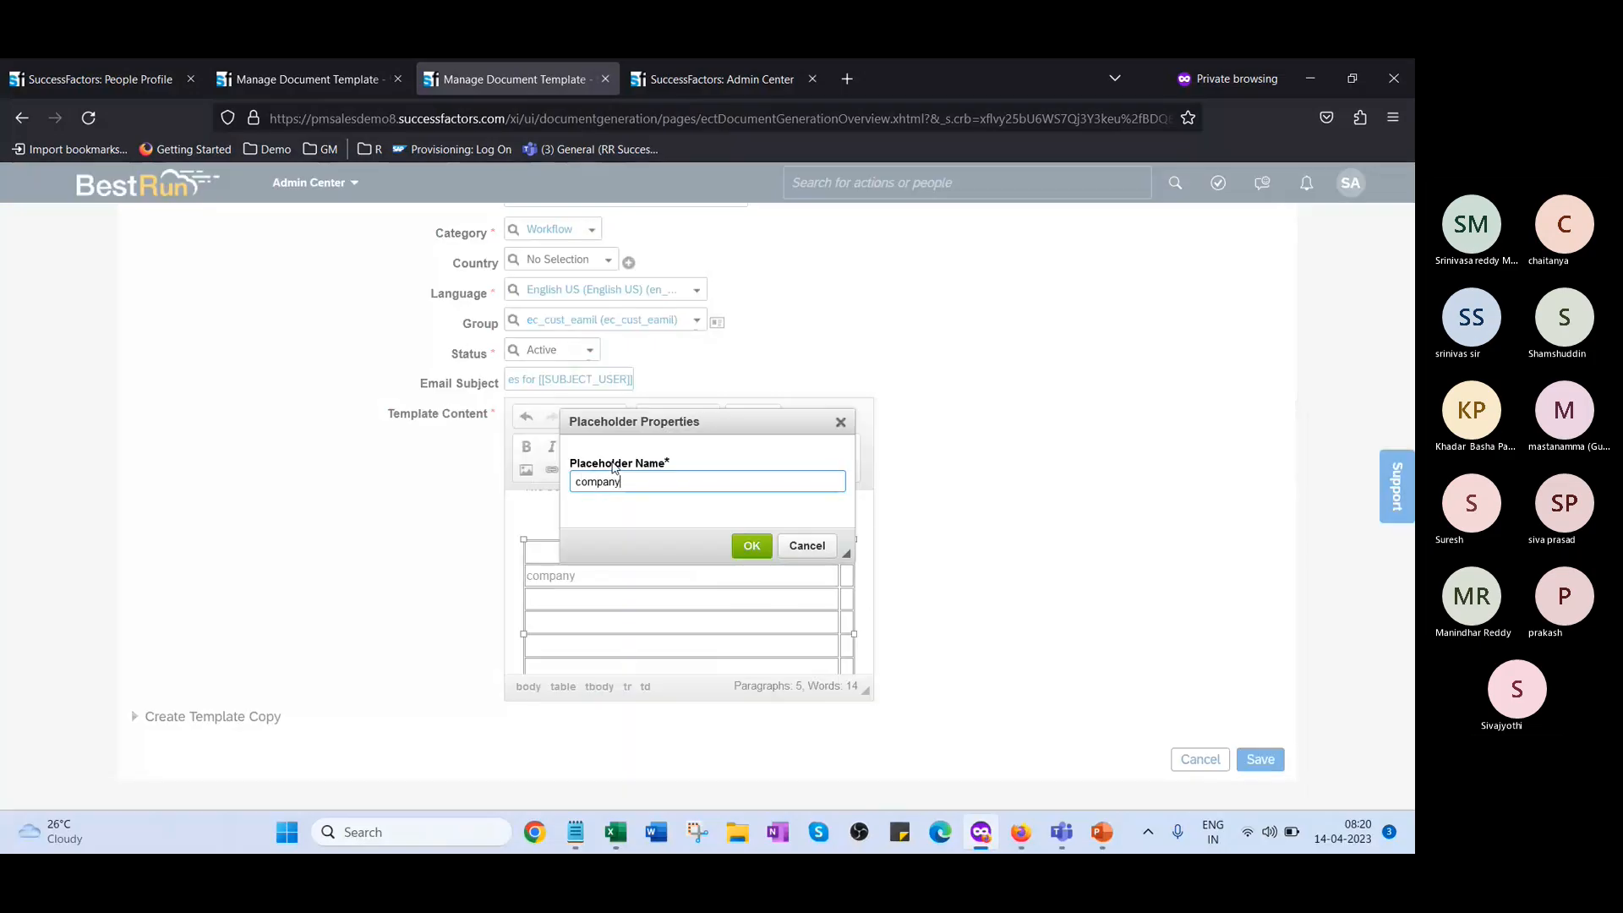
type("name")
Name the company value placeholder 'oldcname', then start removing 'Changes' from the header
left_click(577, 483)
type("old")
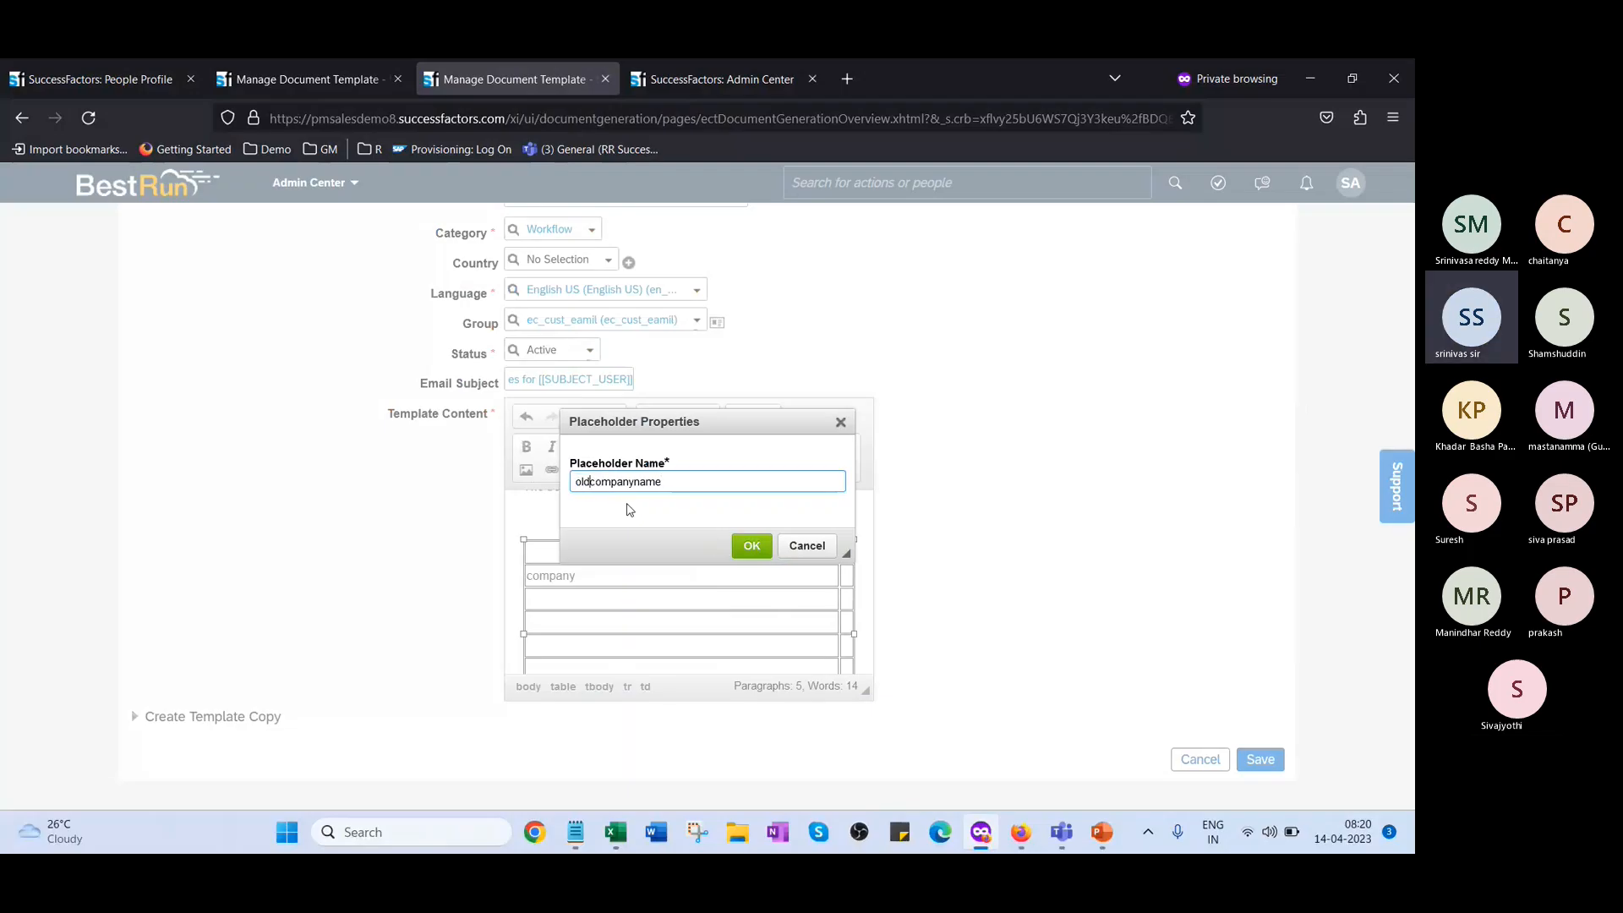
left_click_drag(664, 483, 593, 483)
key("BackSpace")
type("na")
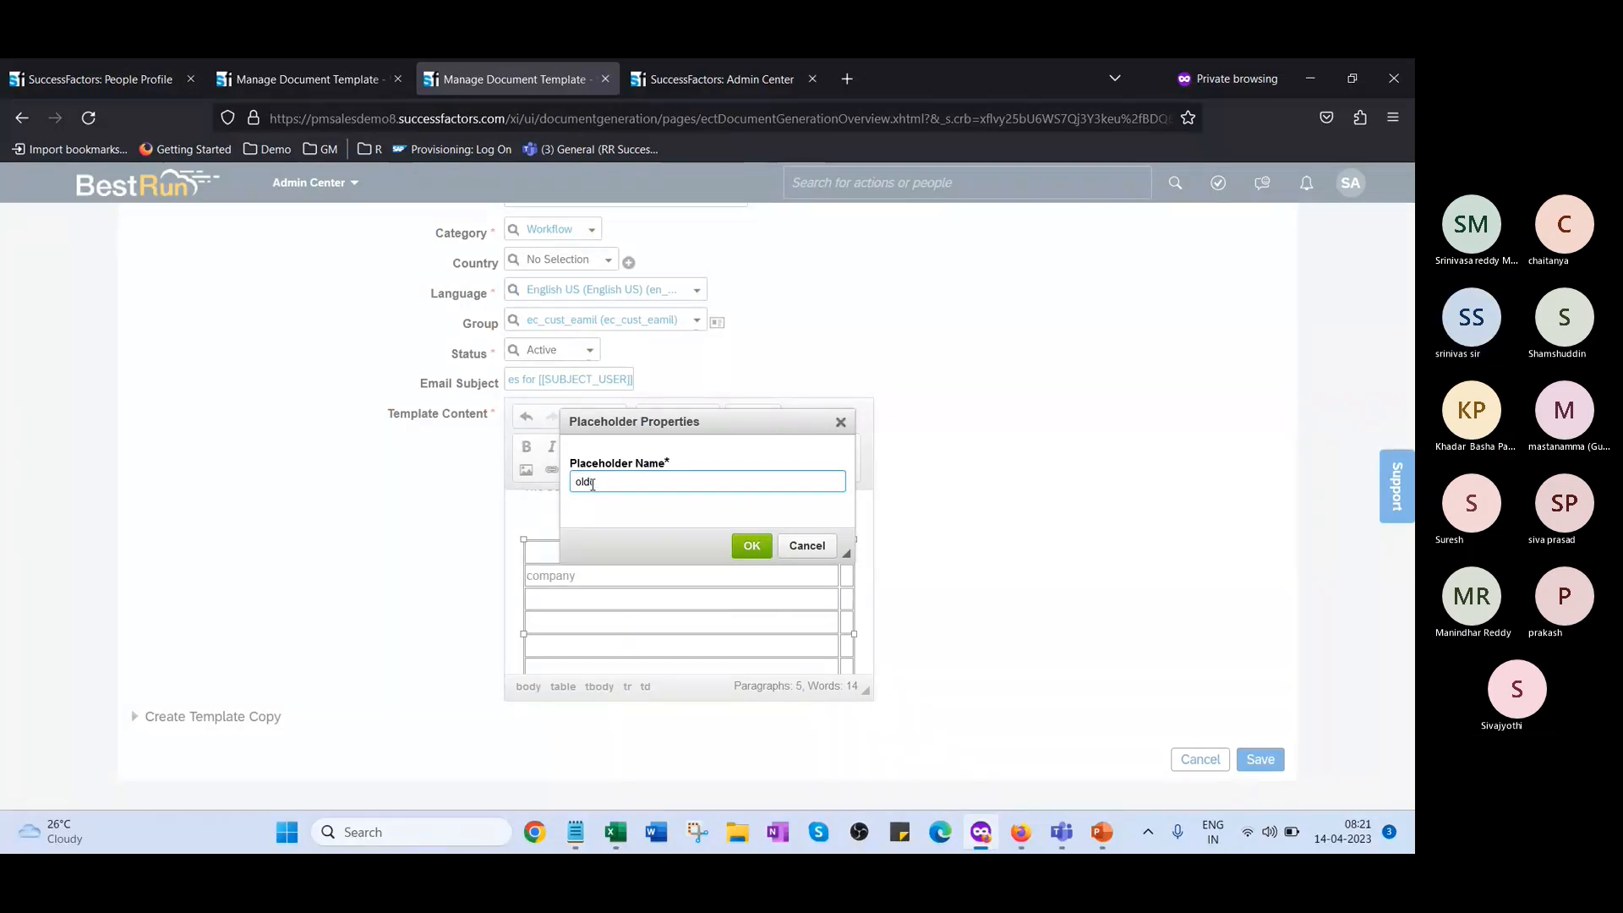
type("me")
left_click(751, 545)
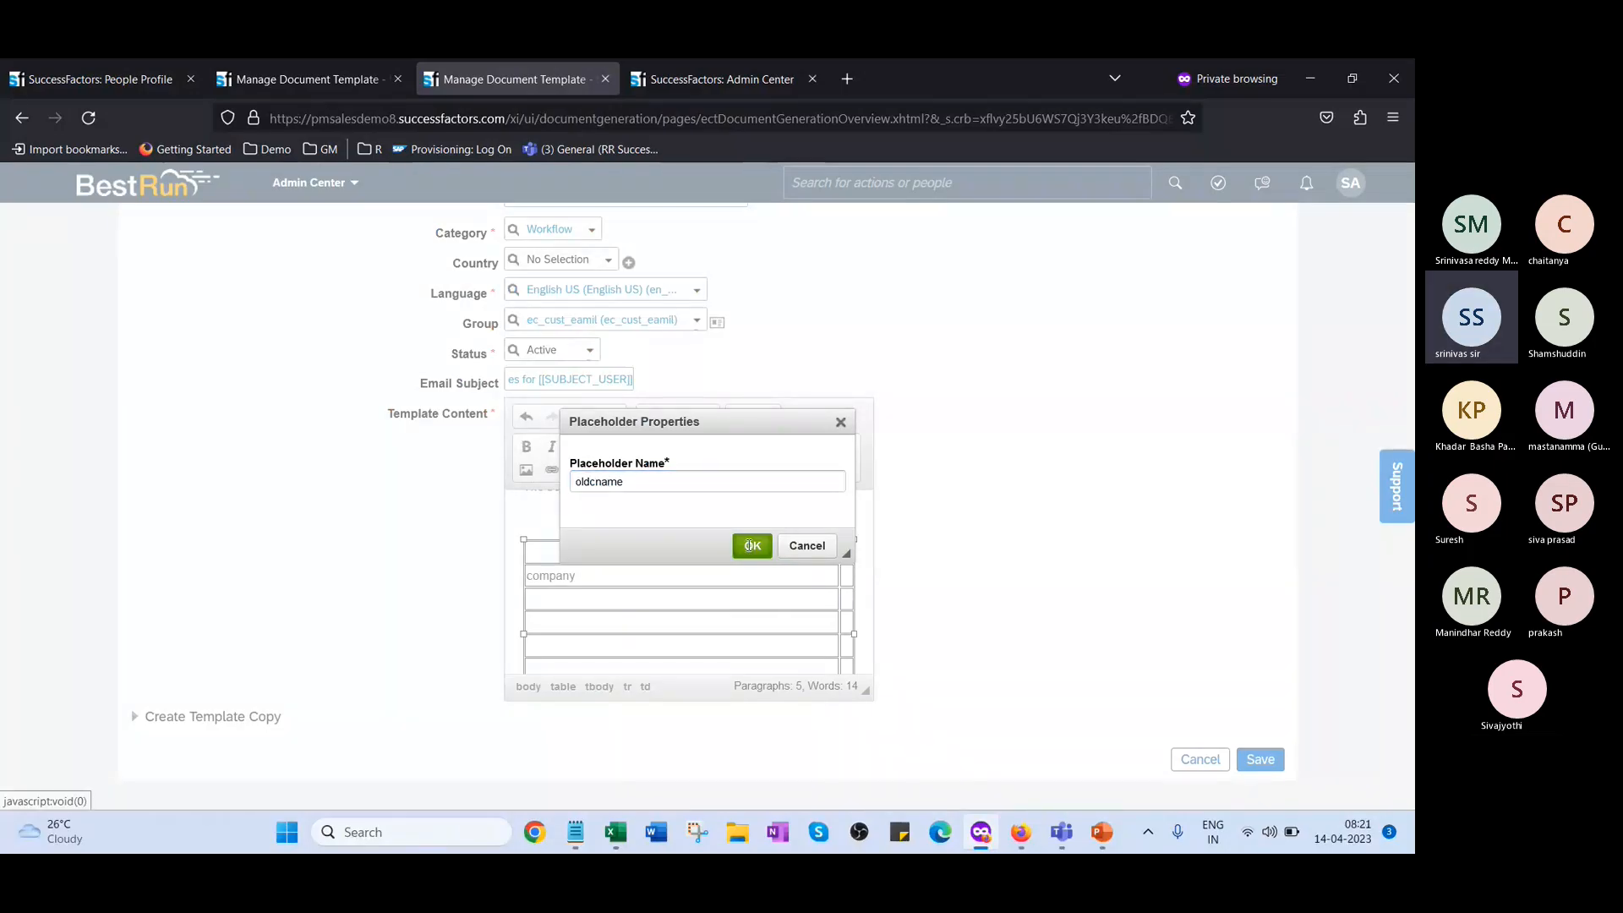
left_click(672, 554)
key("BackSpace")
key("BackSpace")
key("BackSpace")
key("BackSpace")
key("BackSpace")
key("BackSpace")
key("BackSpace")
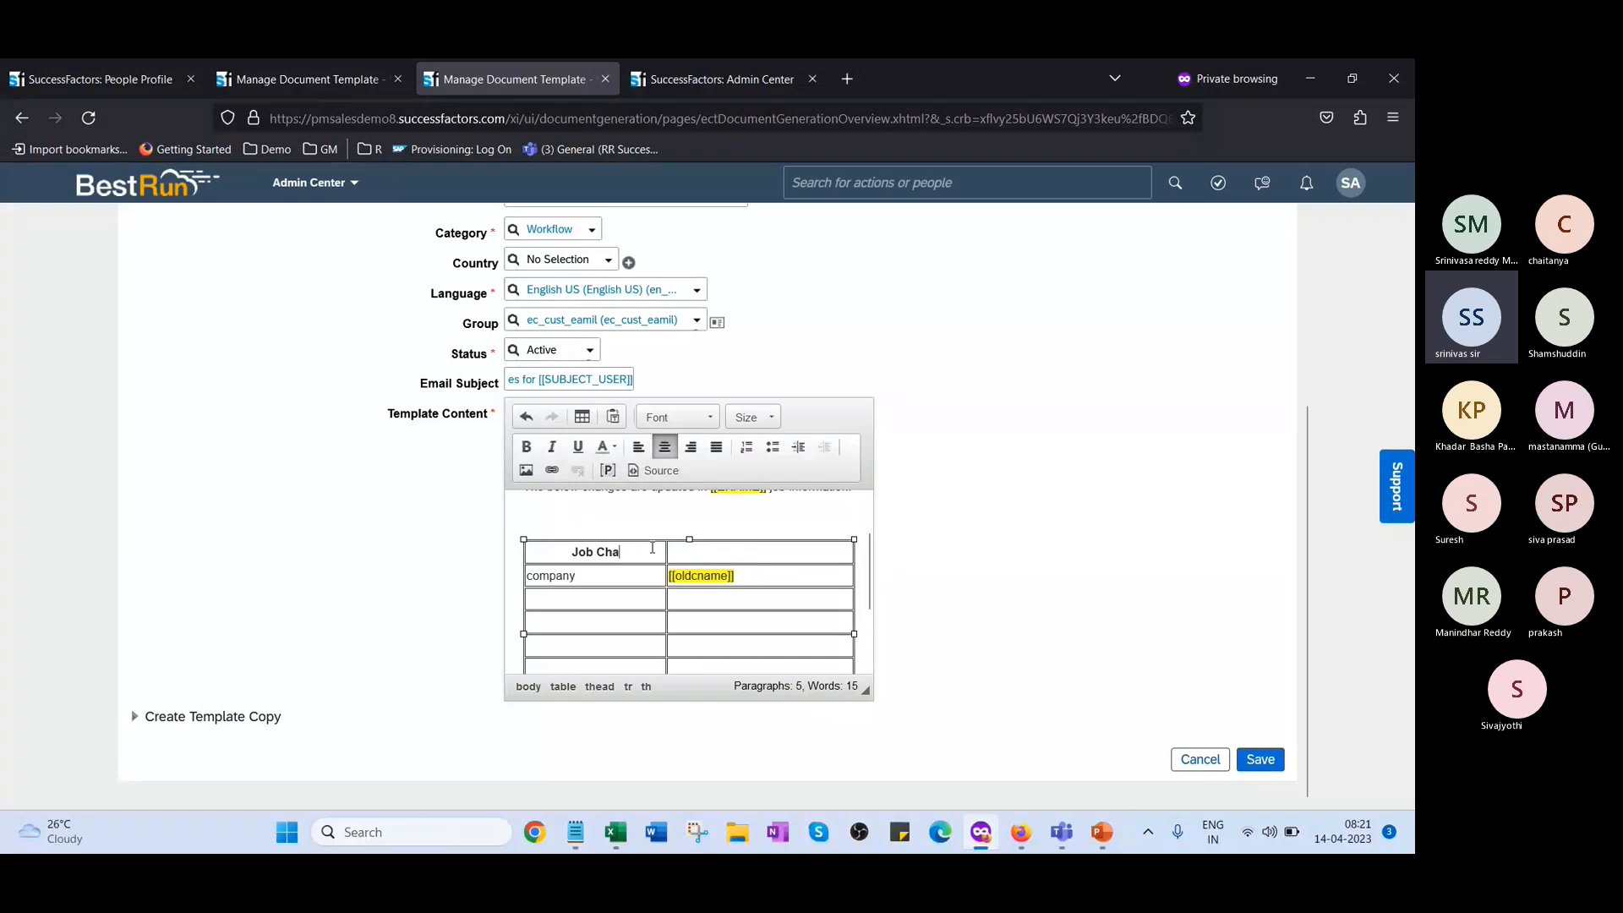
Set the table headers to 'Before' and 'Job information', correcting the spelling
key("BackSpace")
key("BackSpace")
key("BackSpace")
key("BackSpace")
type("Before")
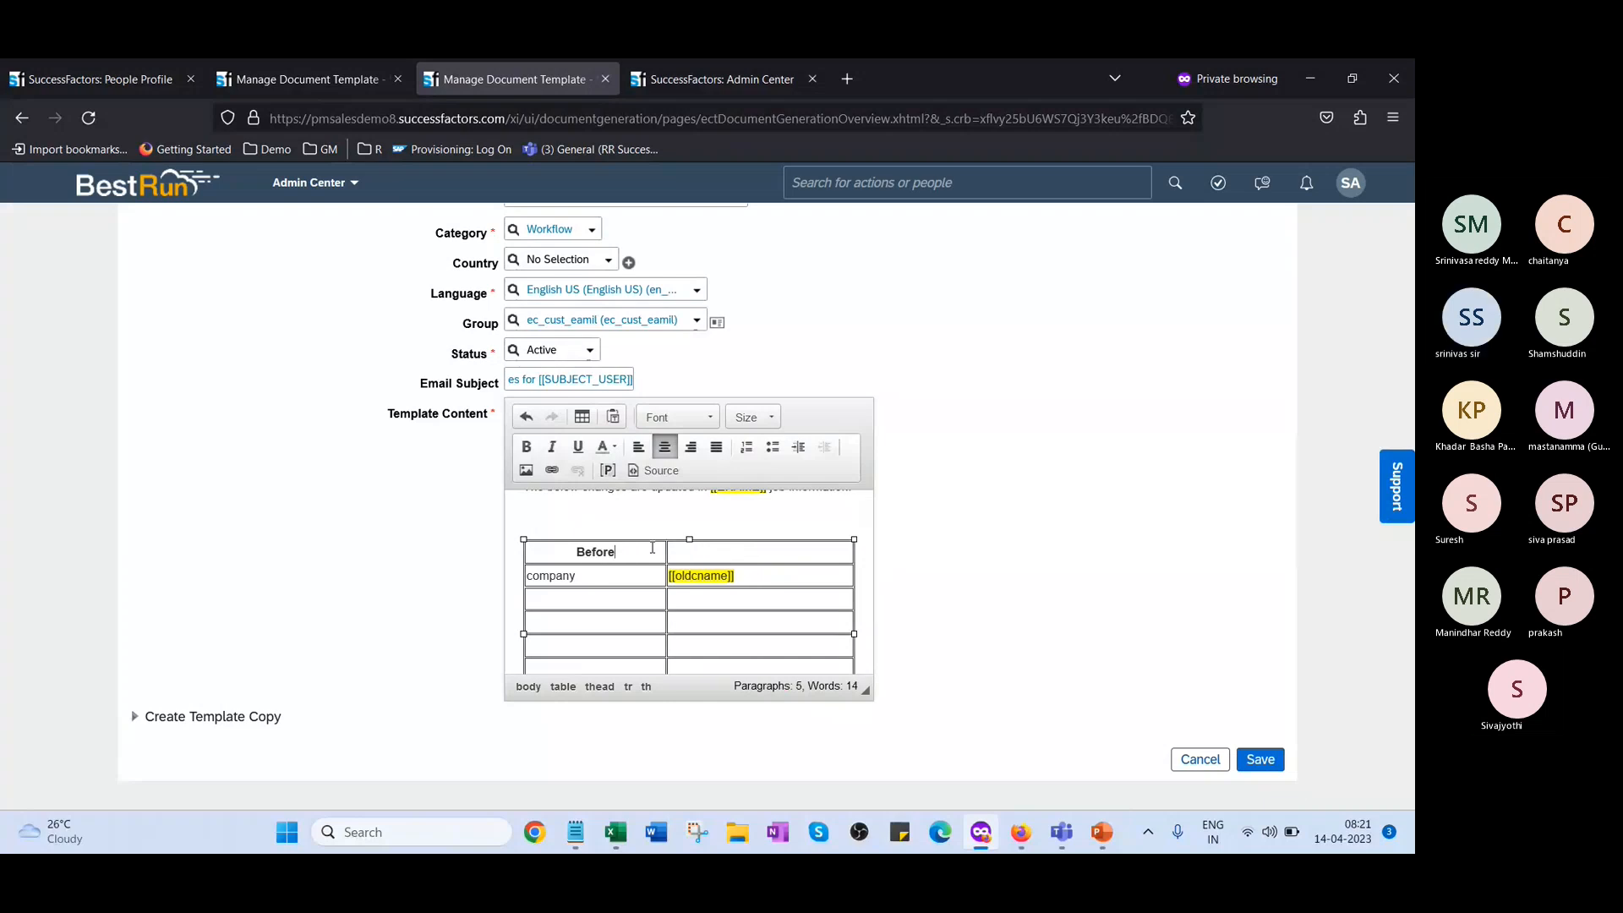
left_click(765, 620)
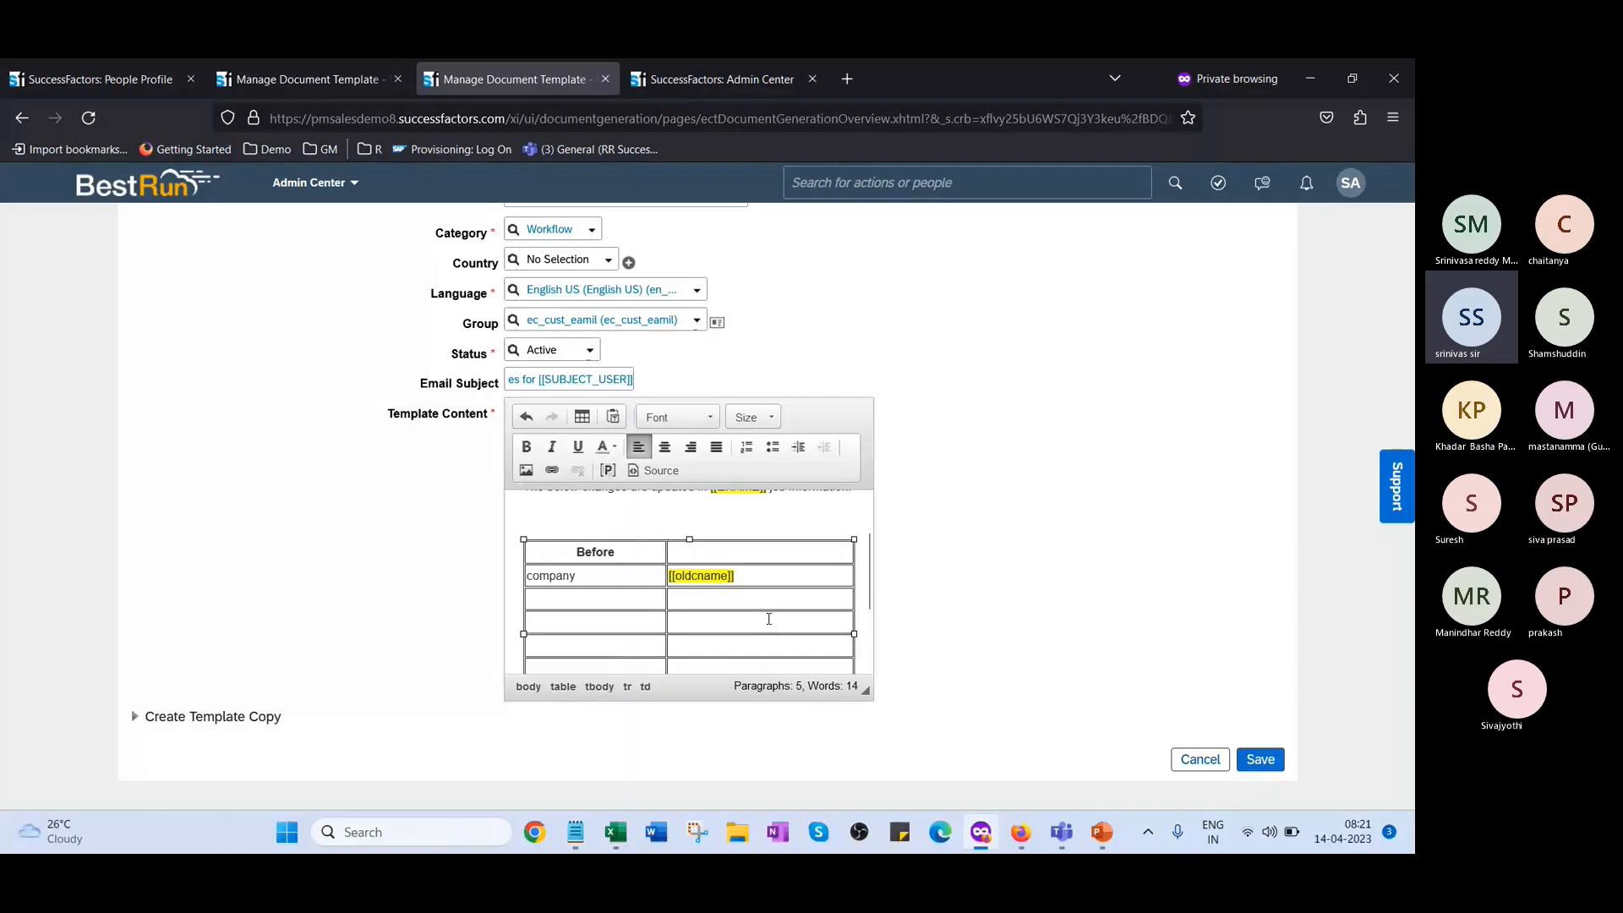
left_click(747, 559)
type("Job inforamtion")
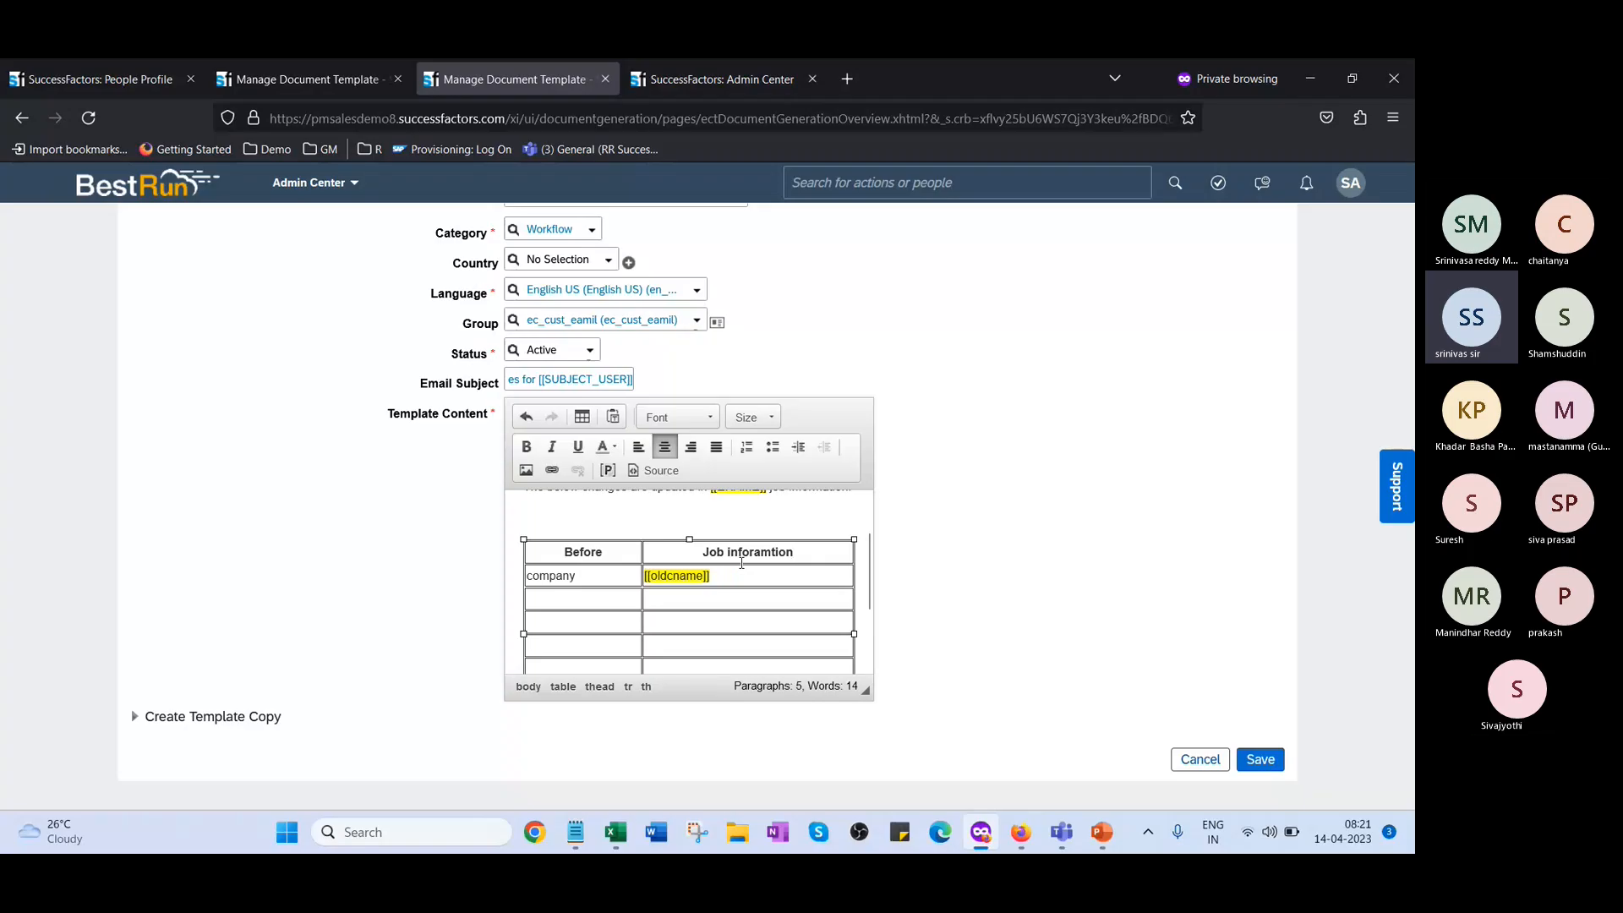
left_click(759, 624)
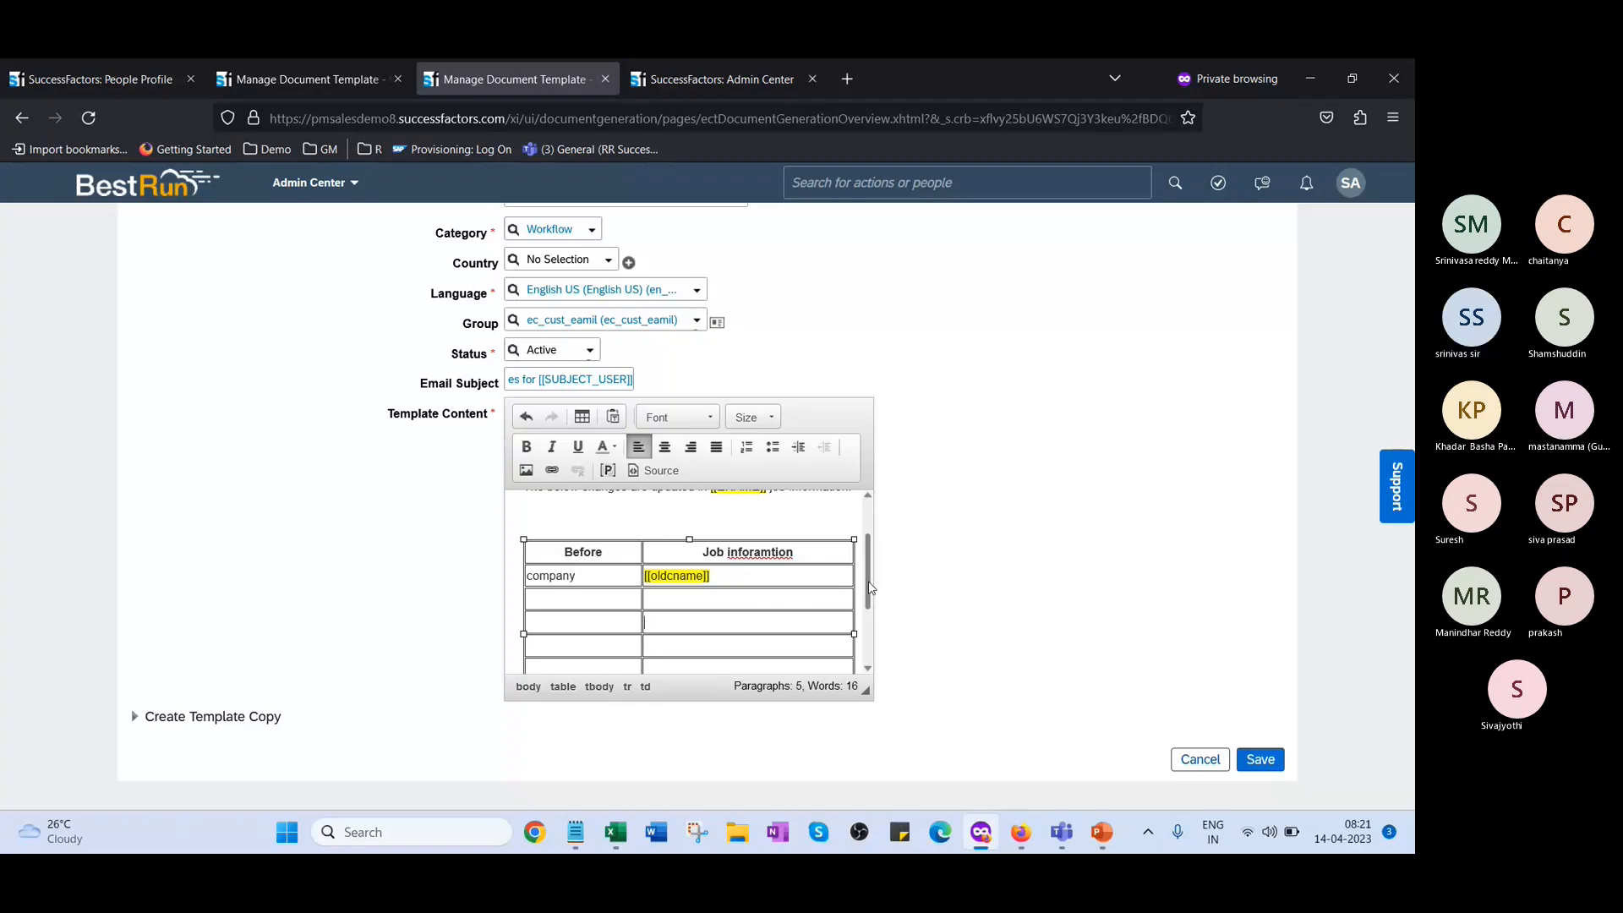
double_click(763, 553)
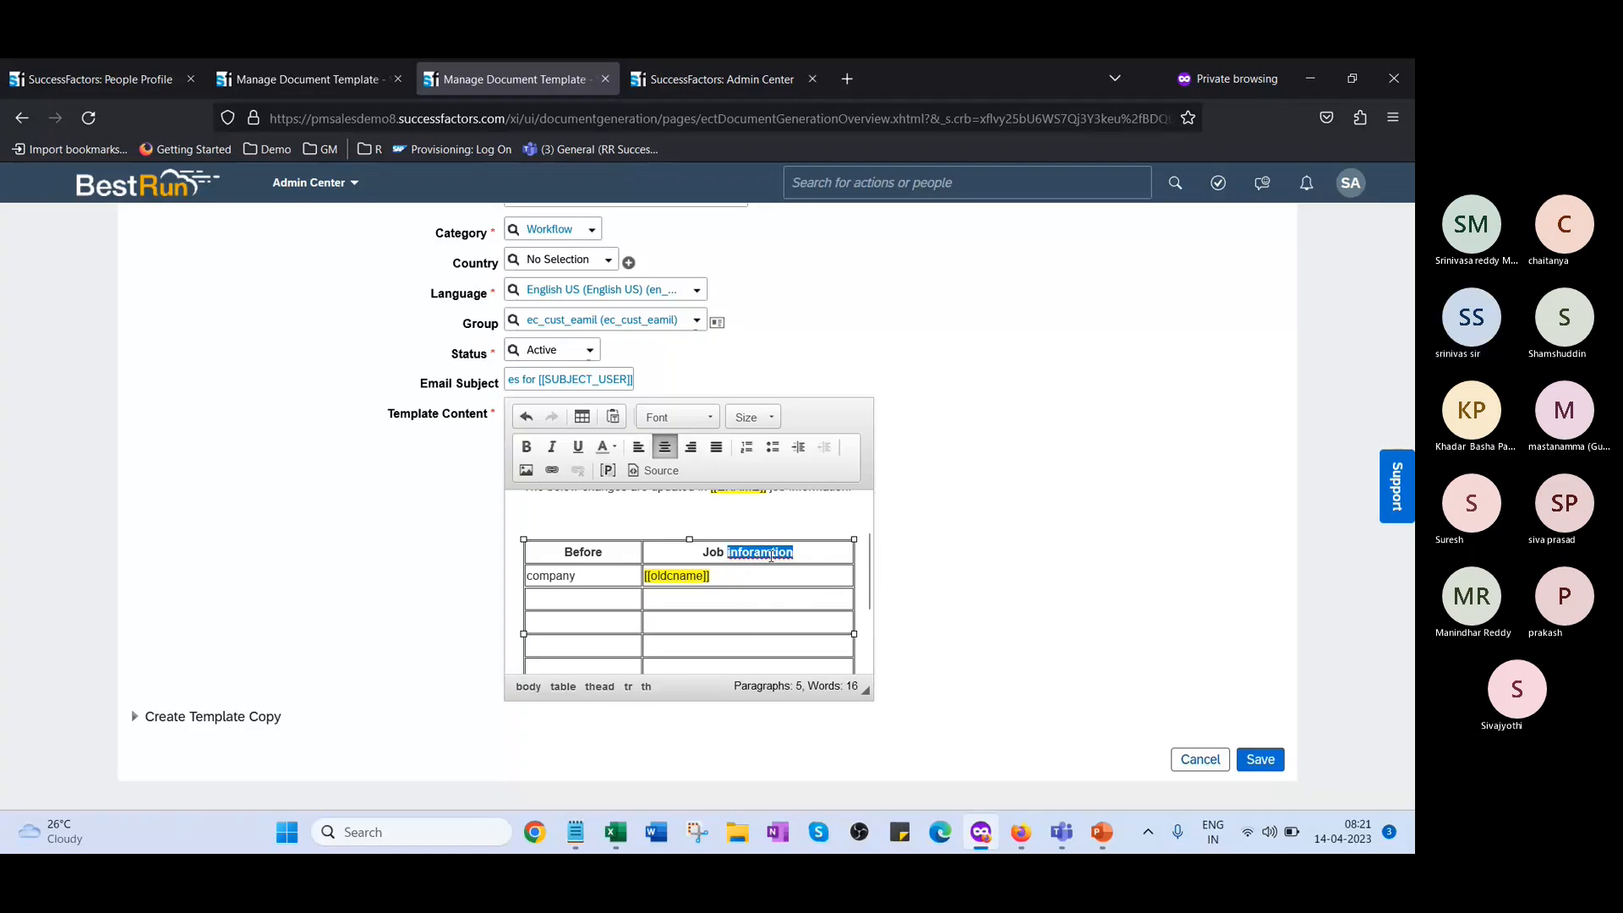
right_click(770, 558)
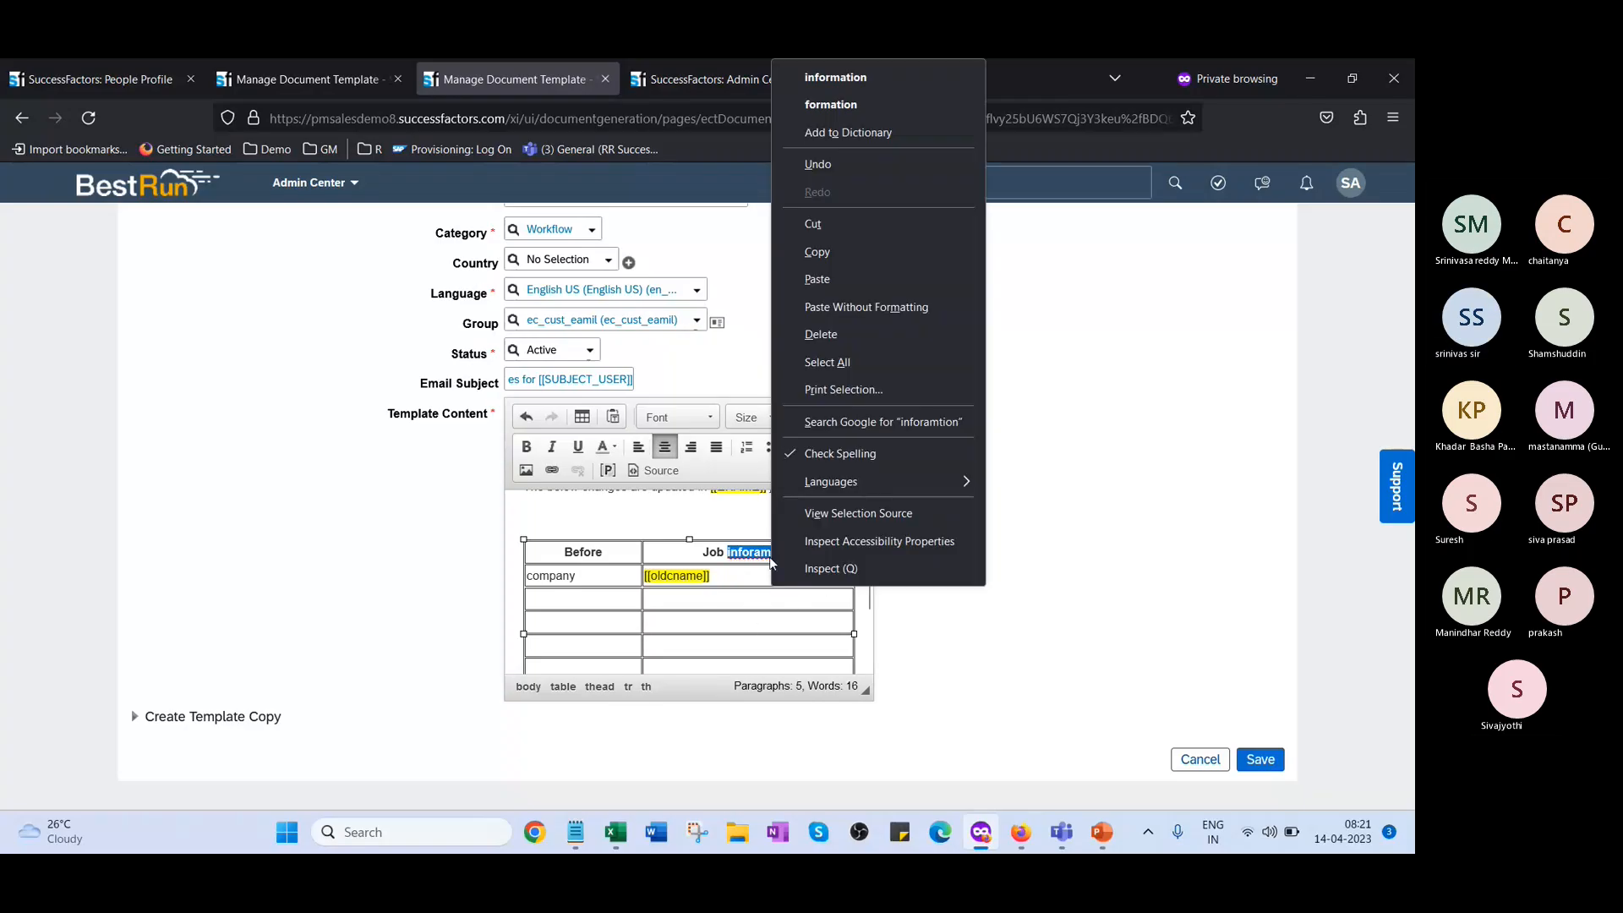
left_click(868, 79)
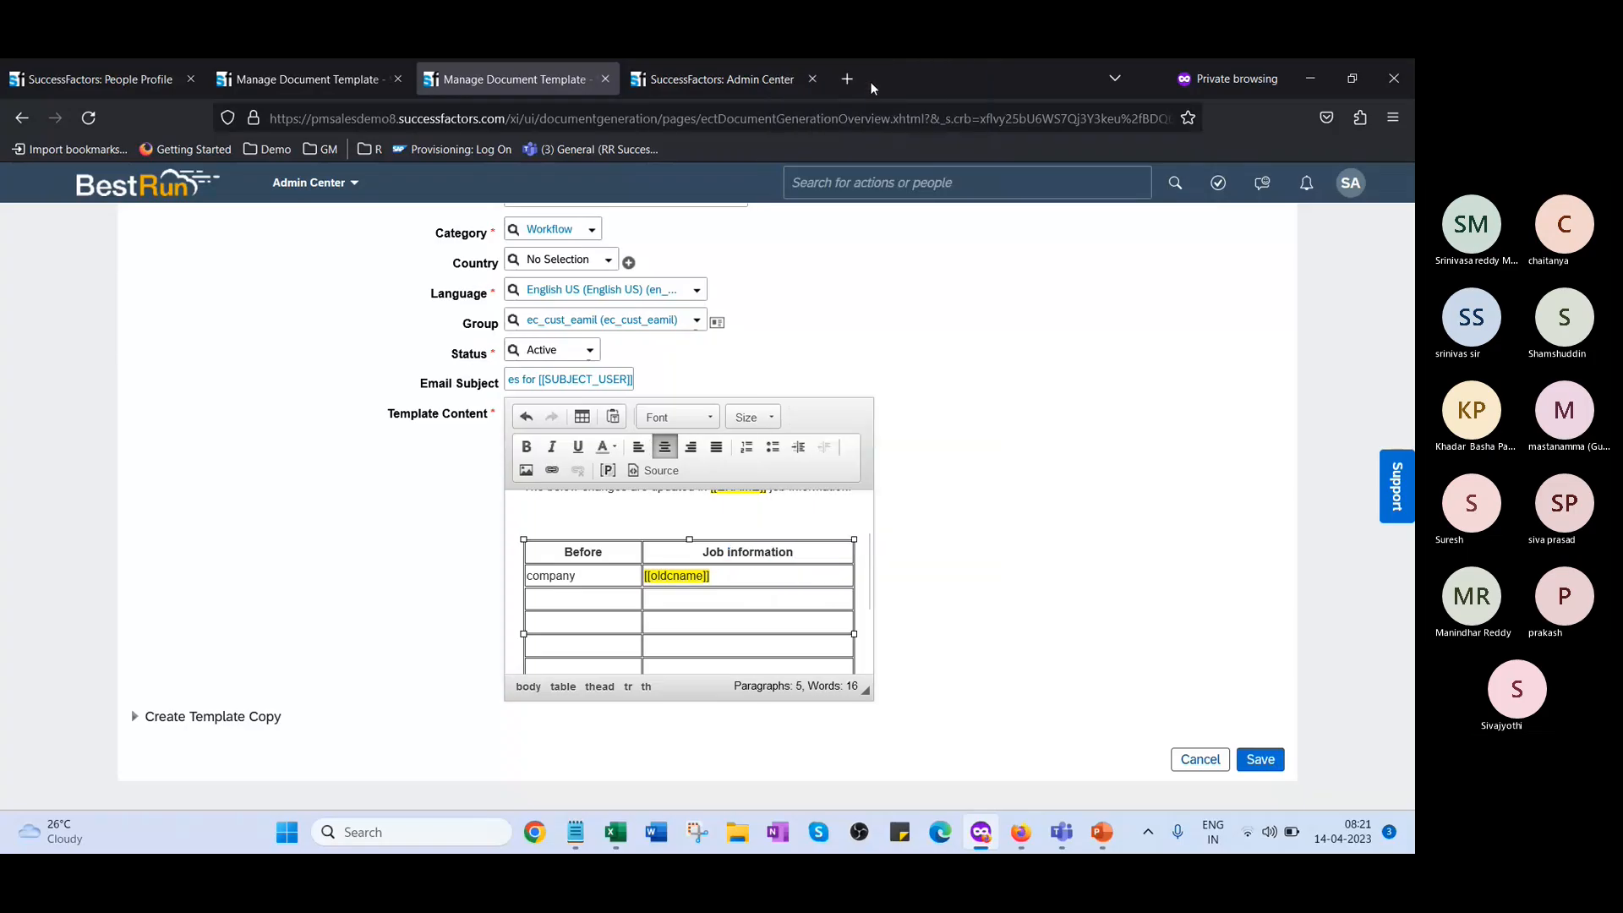
Capitalise 'Company' and add a 'Business Unit' row, starting a placeholder beside it
left_click(584, 598)
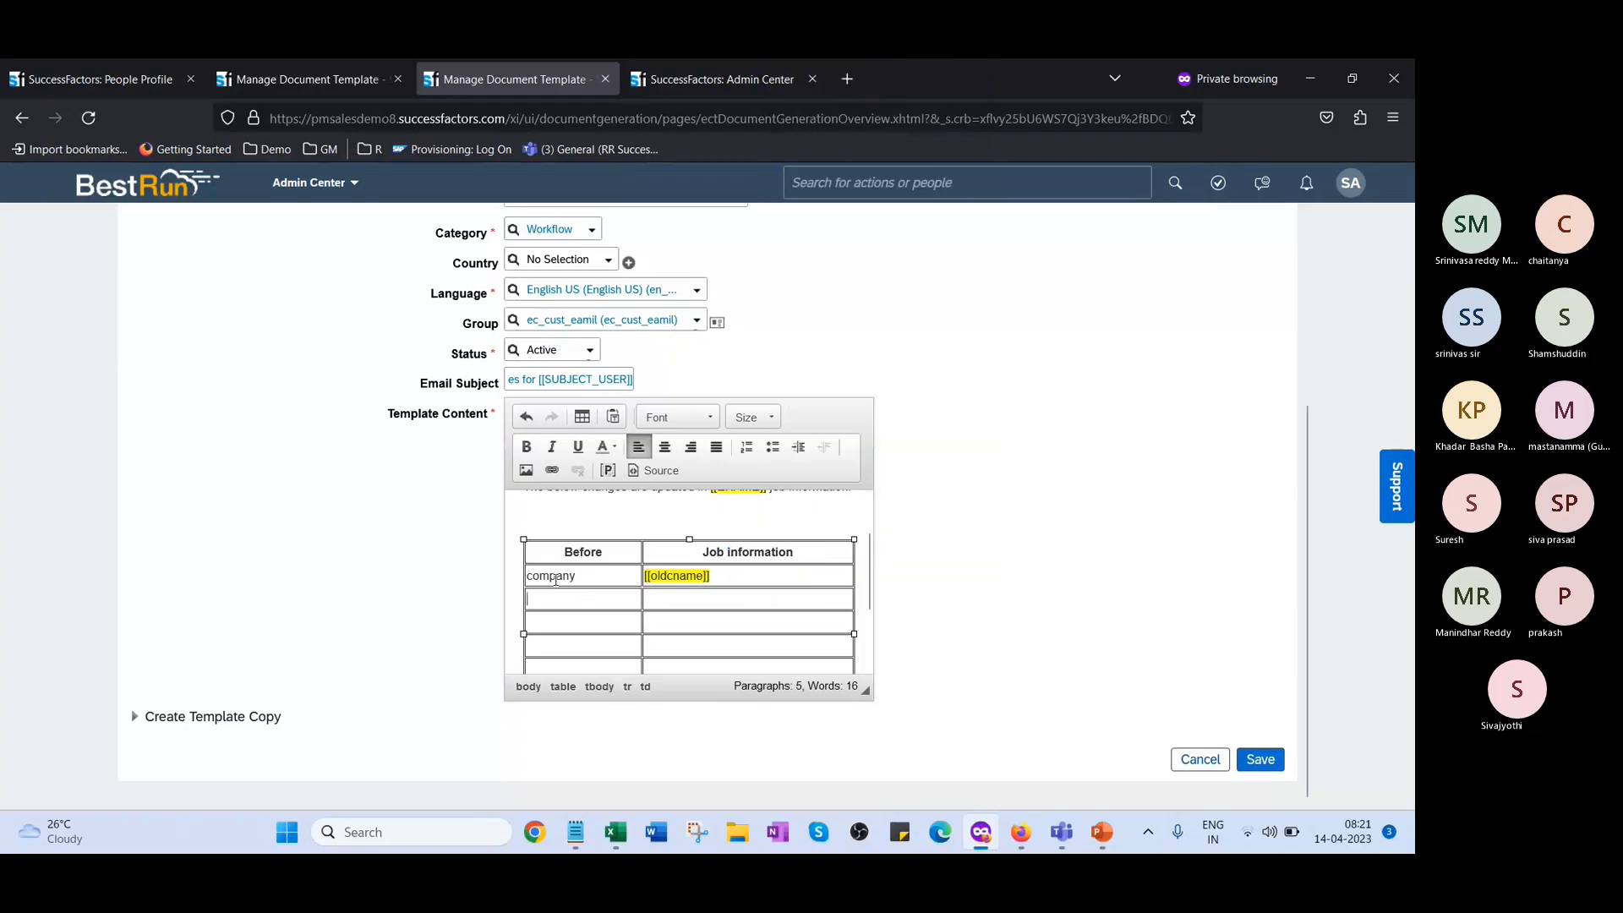
key("BackSpace")
type("C")
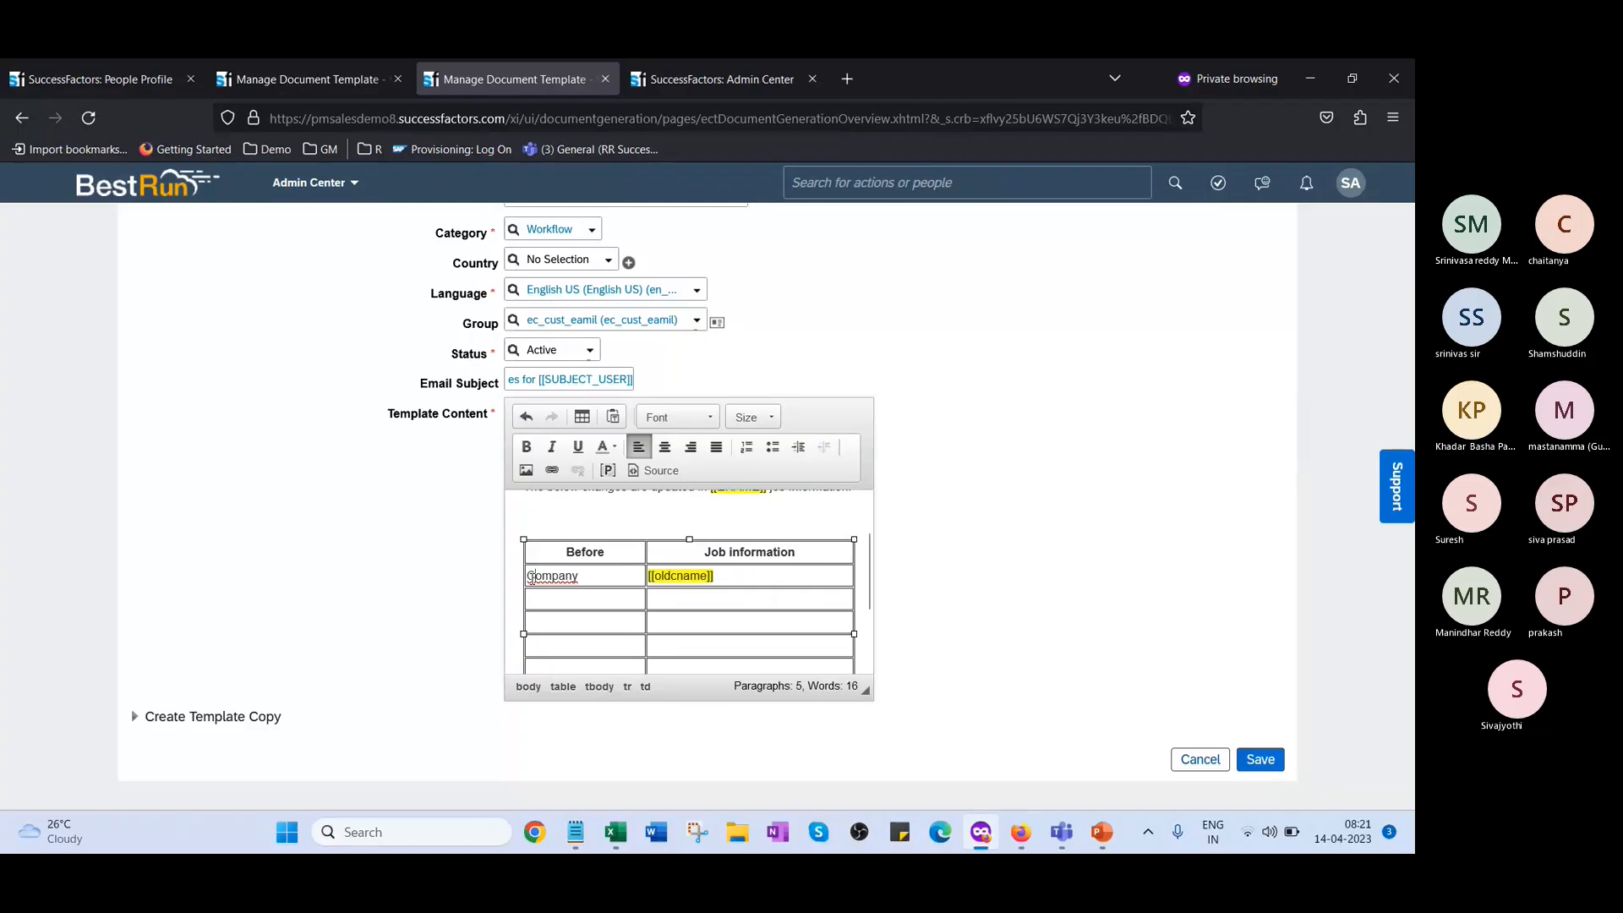
left_click(590, 606)
type("Business Unit")
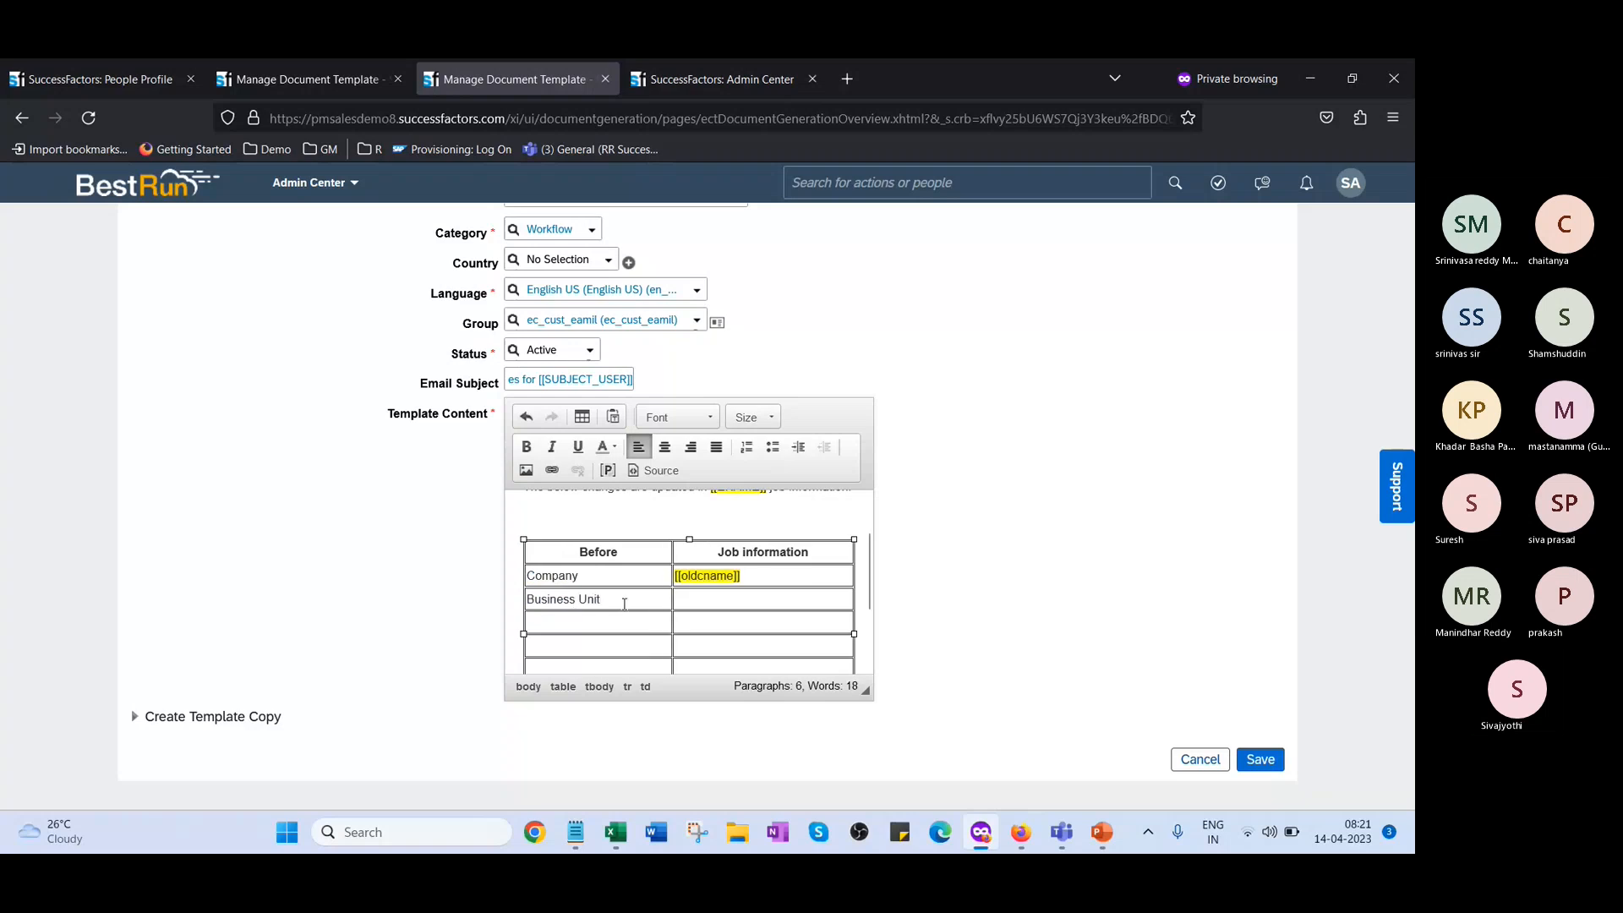
left_click(701, 603)
left_click(608, 470)
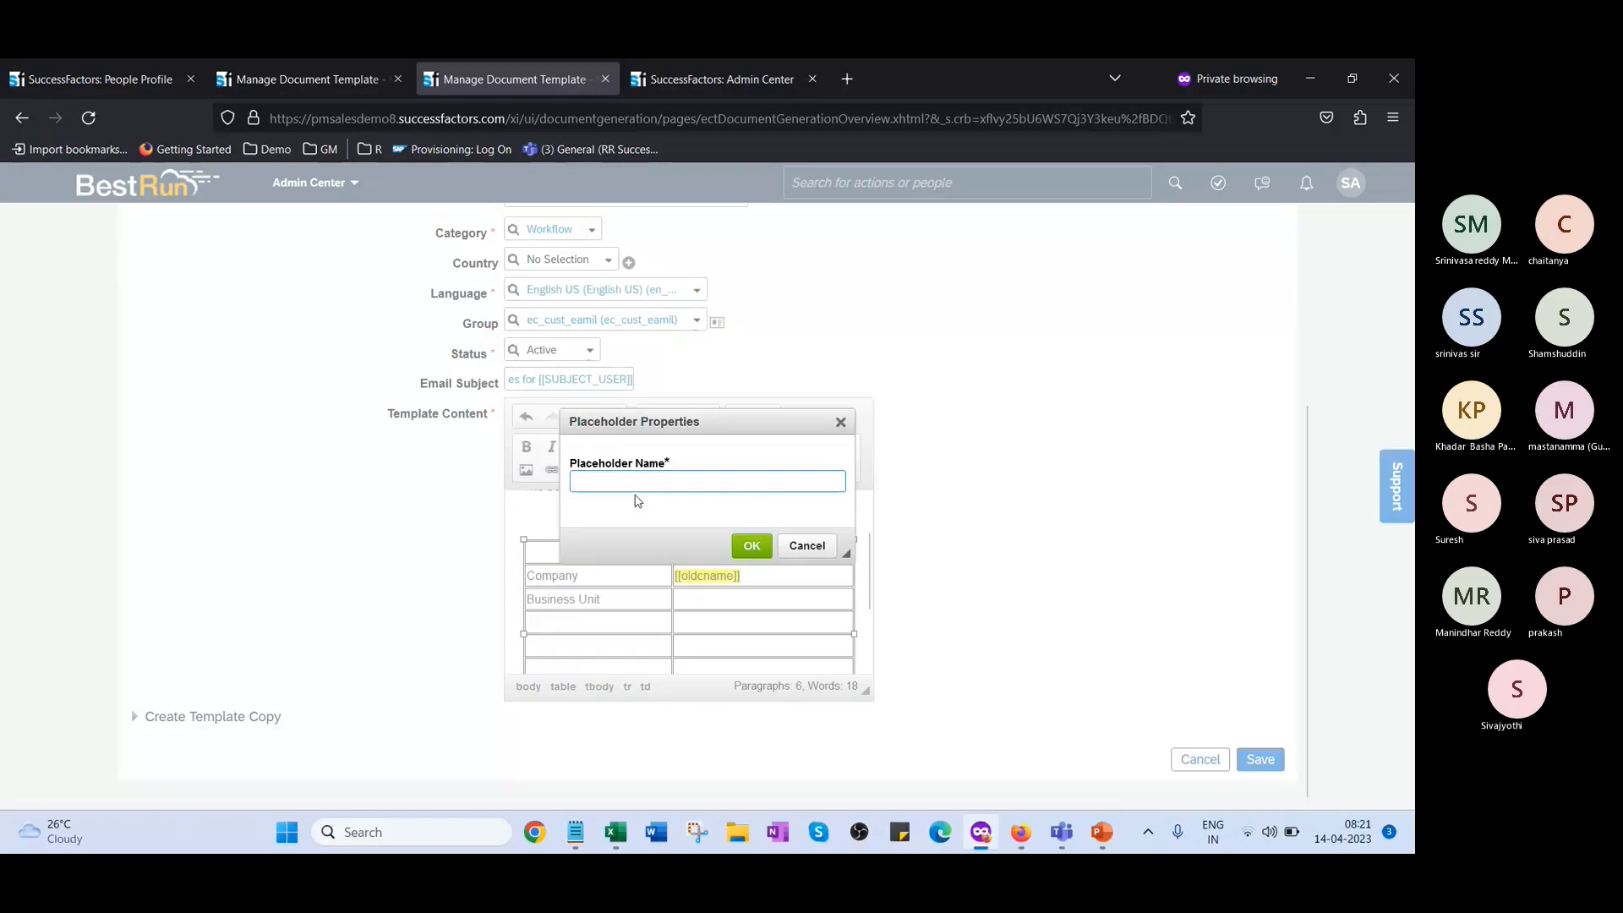
Give Business Unit the 'oldbunit' placeholder and add an 'Employee Class' row label
type("oldb")
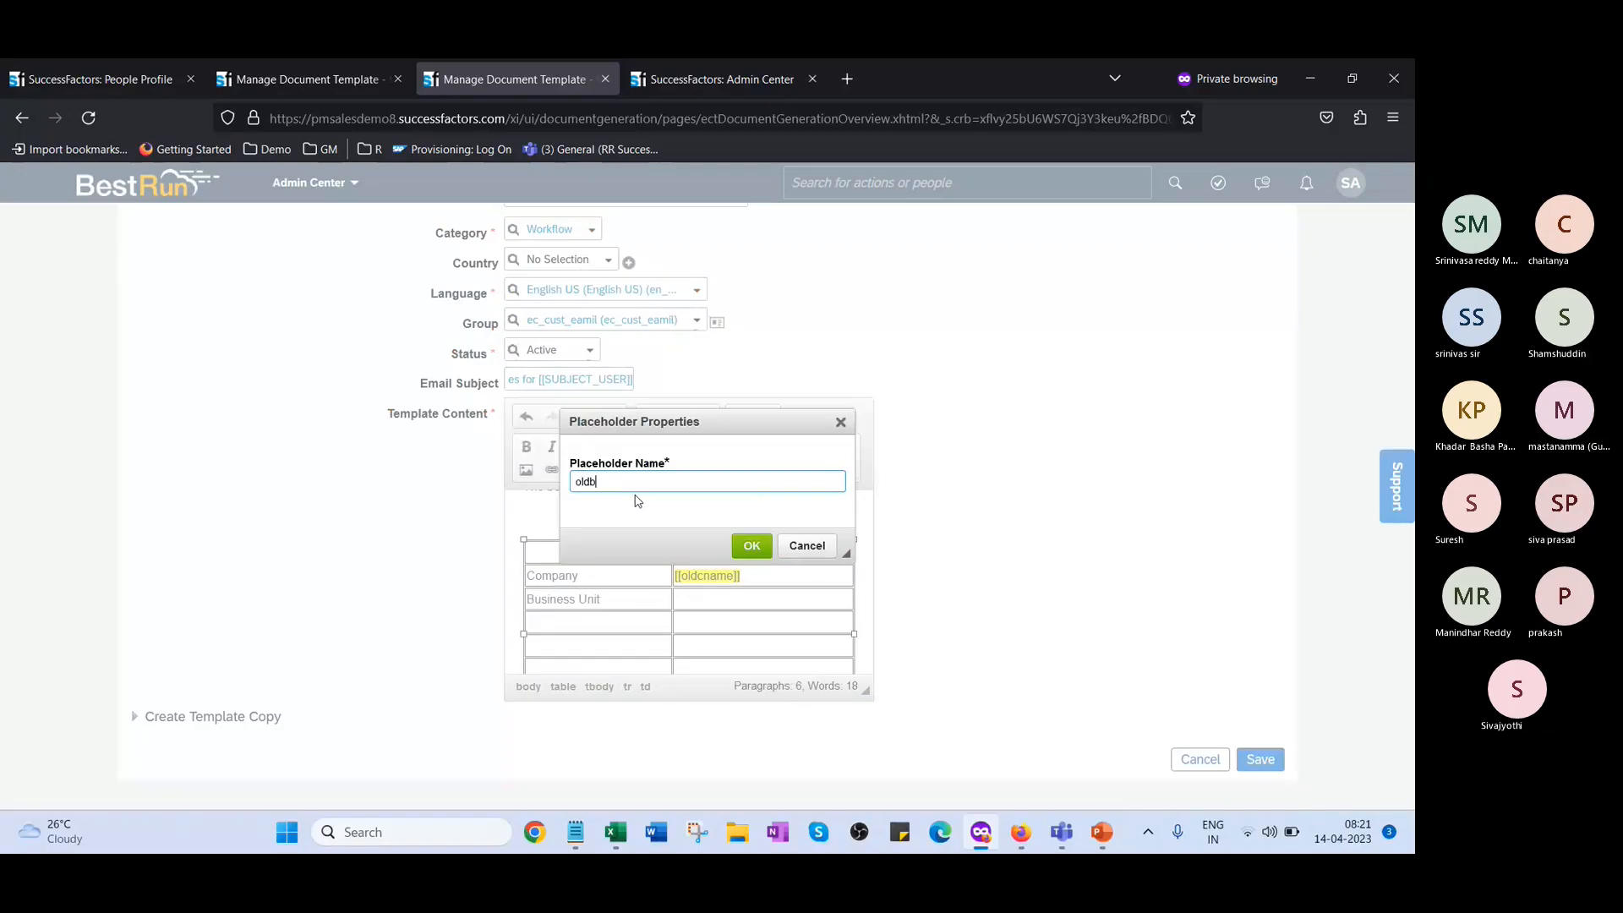
type("unit")
left_click(750, 545)
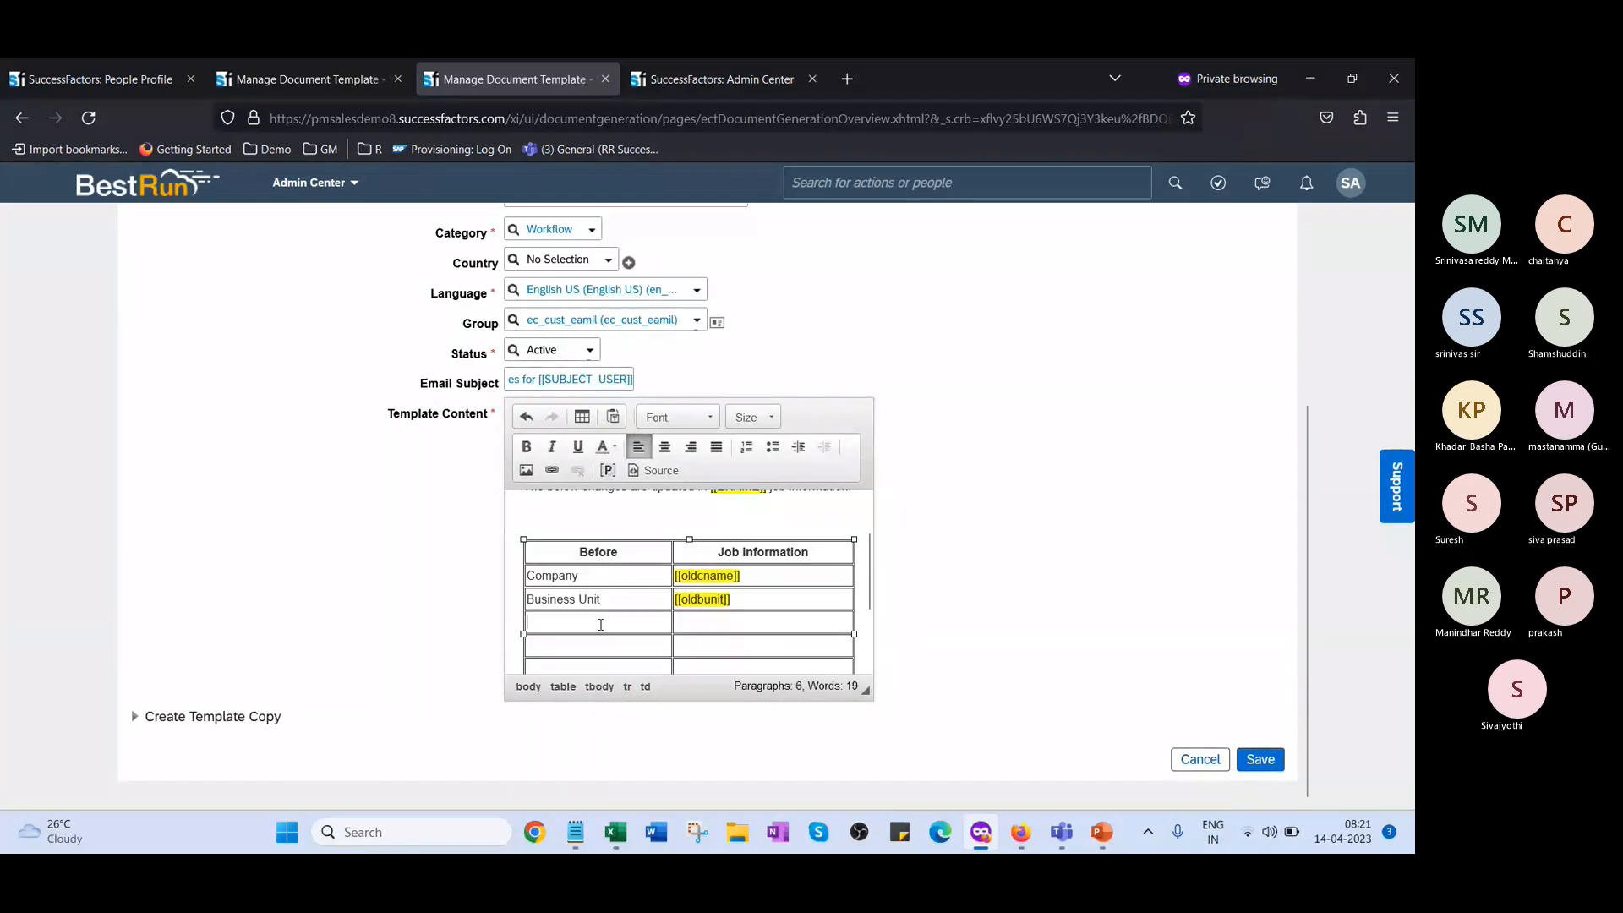
type("Employee Class")
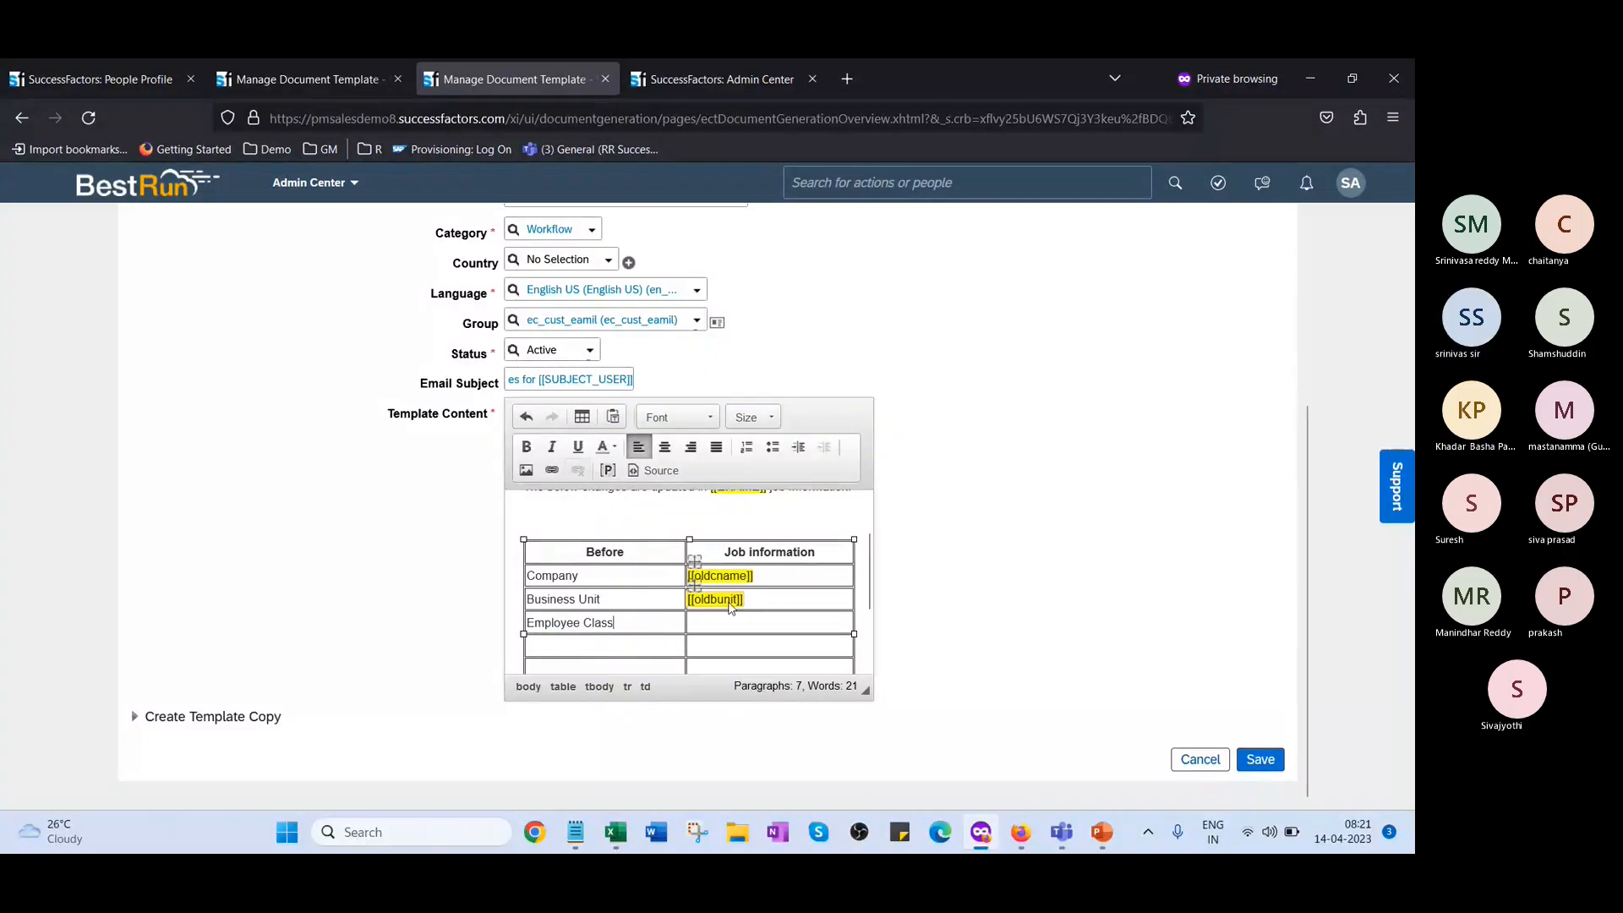
Insert an 'Employeeclass' placeholder beside Employee Class
left_click(608, 470)
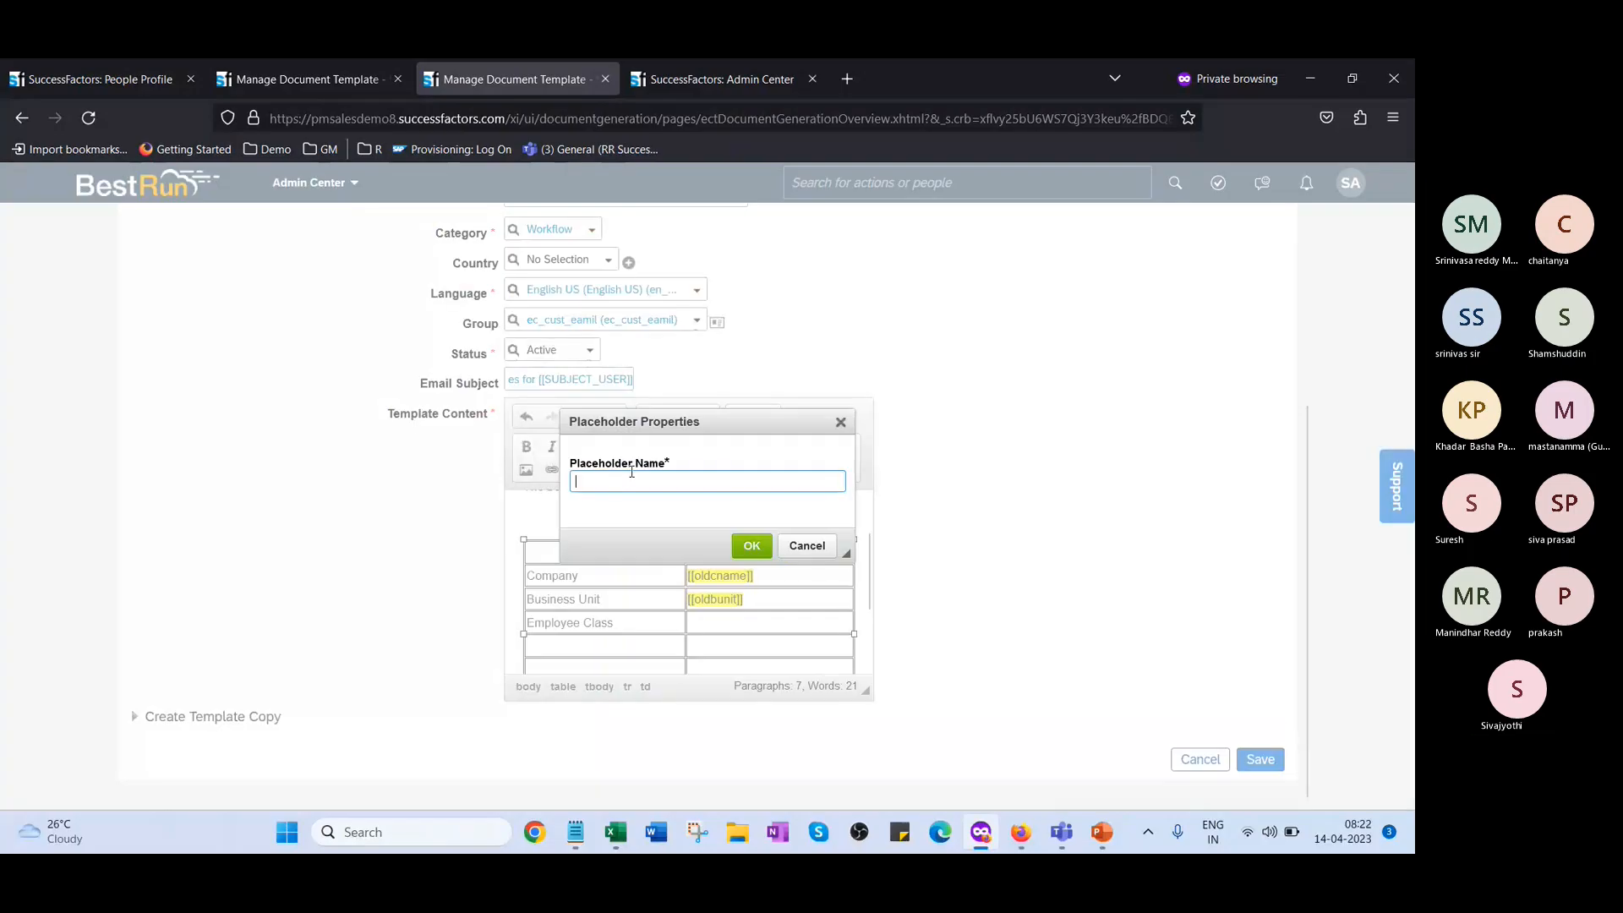
type("Emplo")
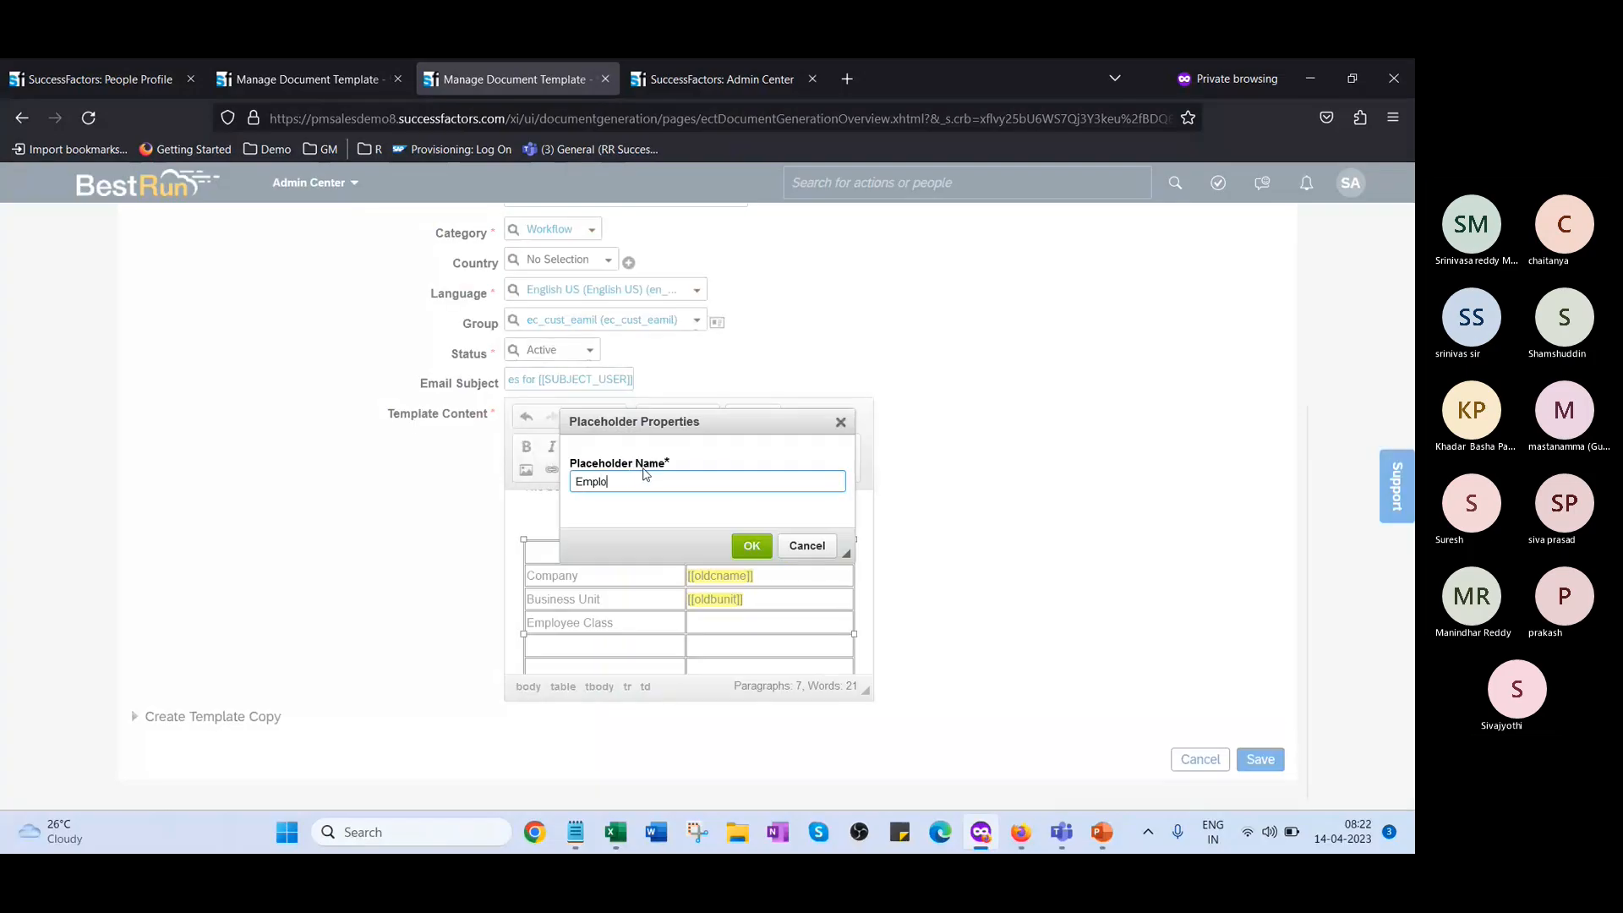
type("yee class")
left_click(747, 652)
left_click(627, 483)
key("BackSpace")
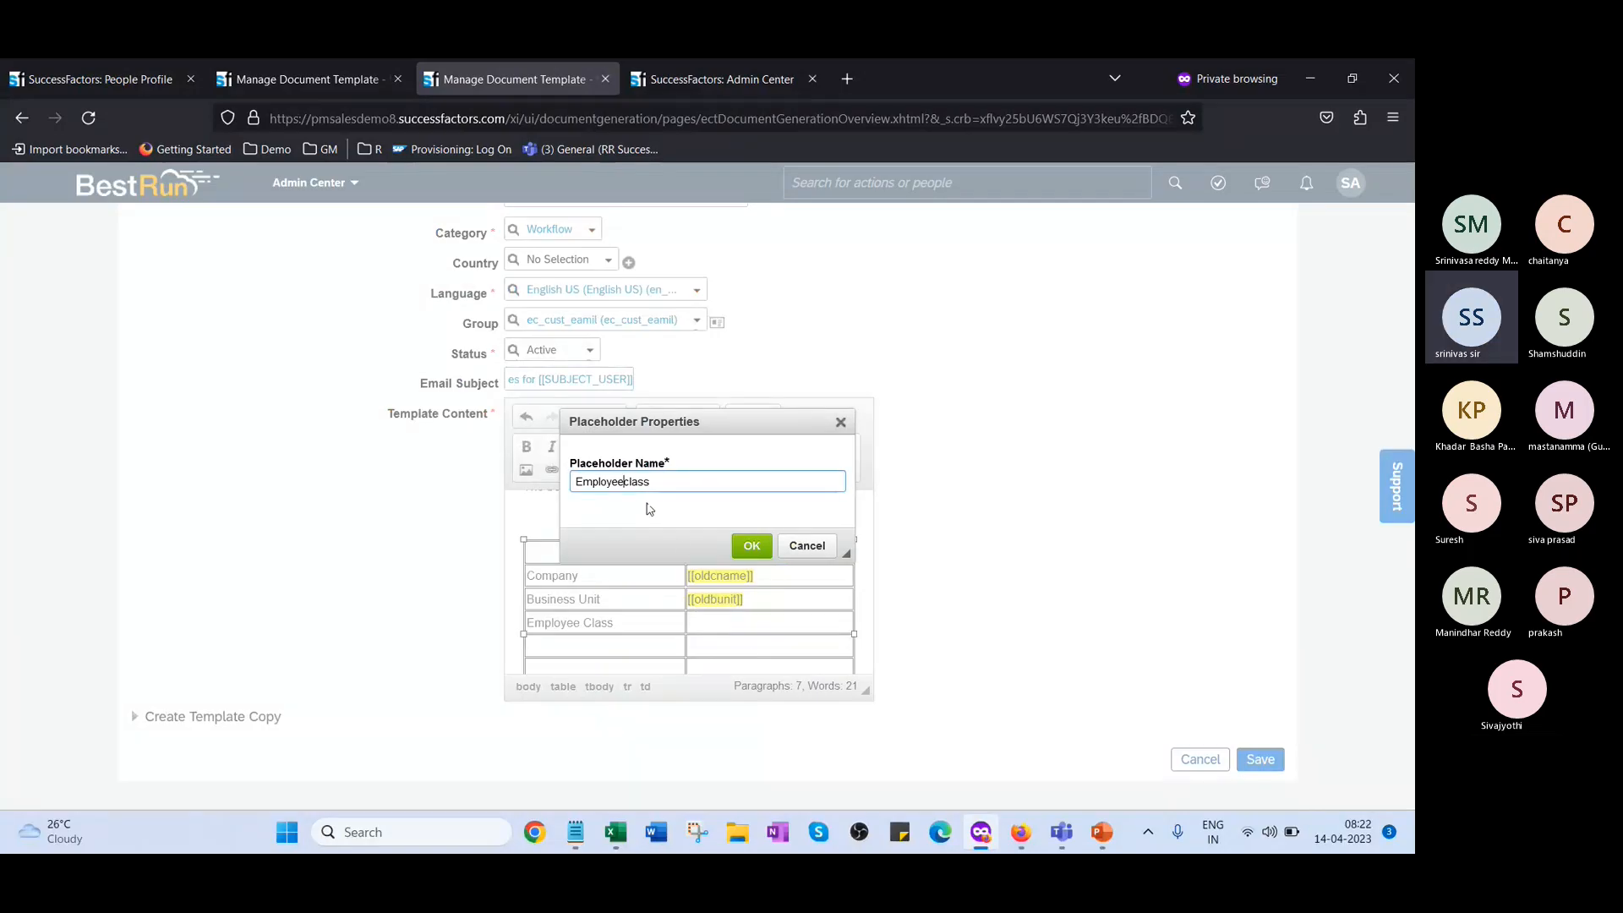
left_click(744, 546)
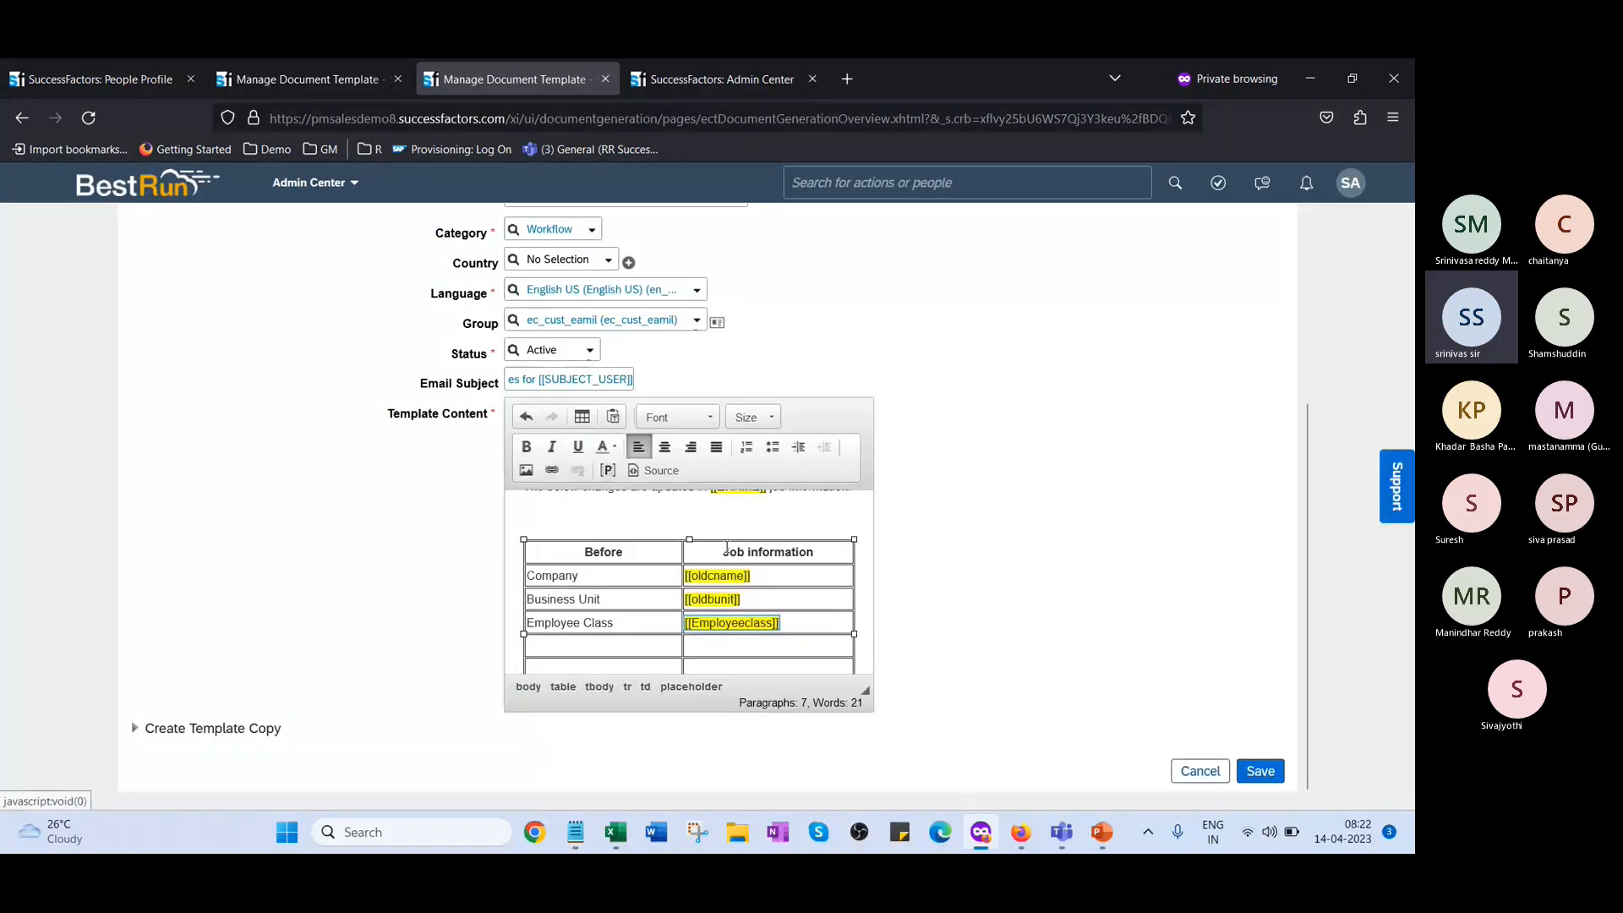
Add a bold, centred 'After Changes' row and rename the header to 'Before Changes'
scroll(869, 575, "down", 1)
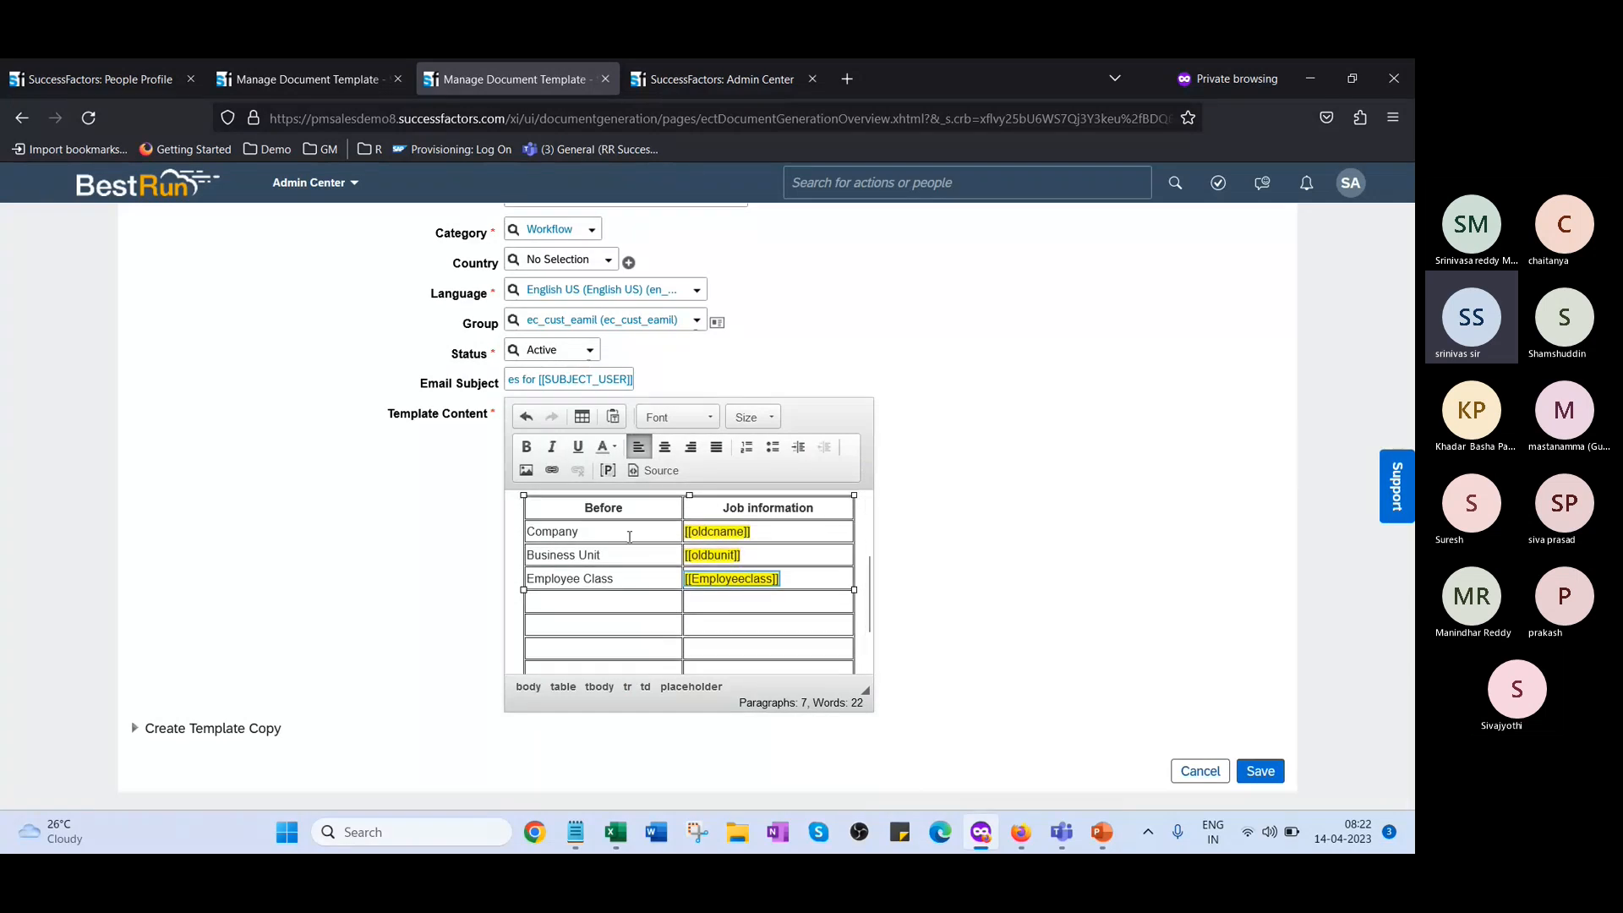
left_click(621, 629)
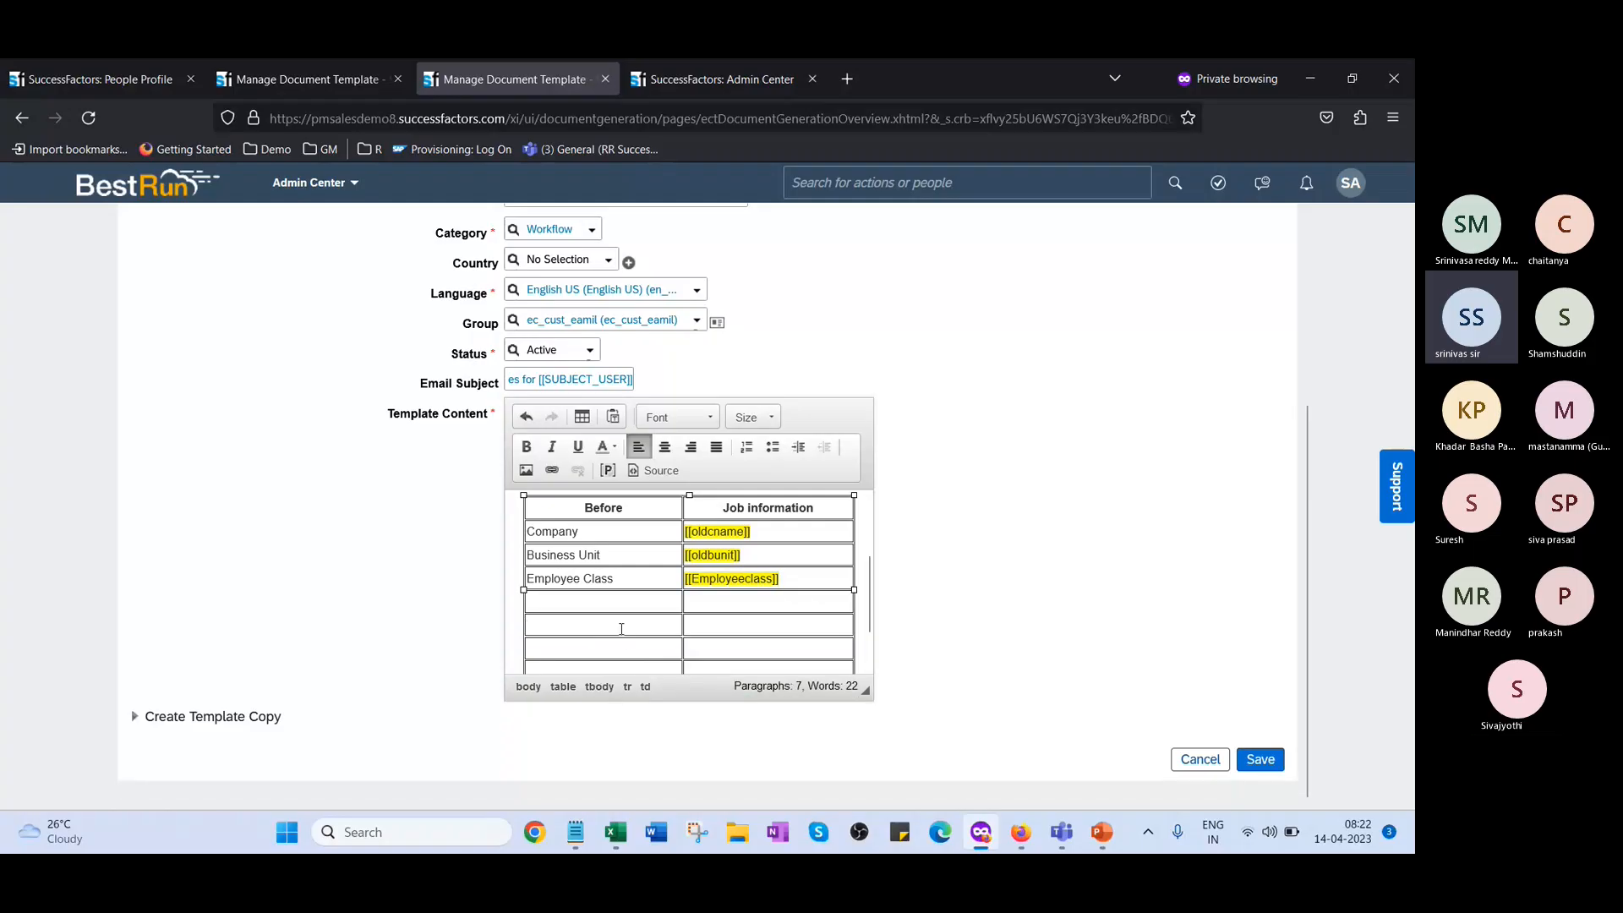
type("After Changes")
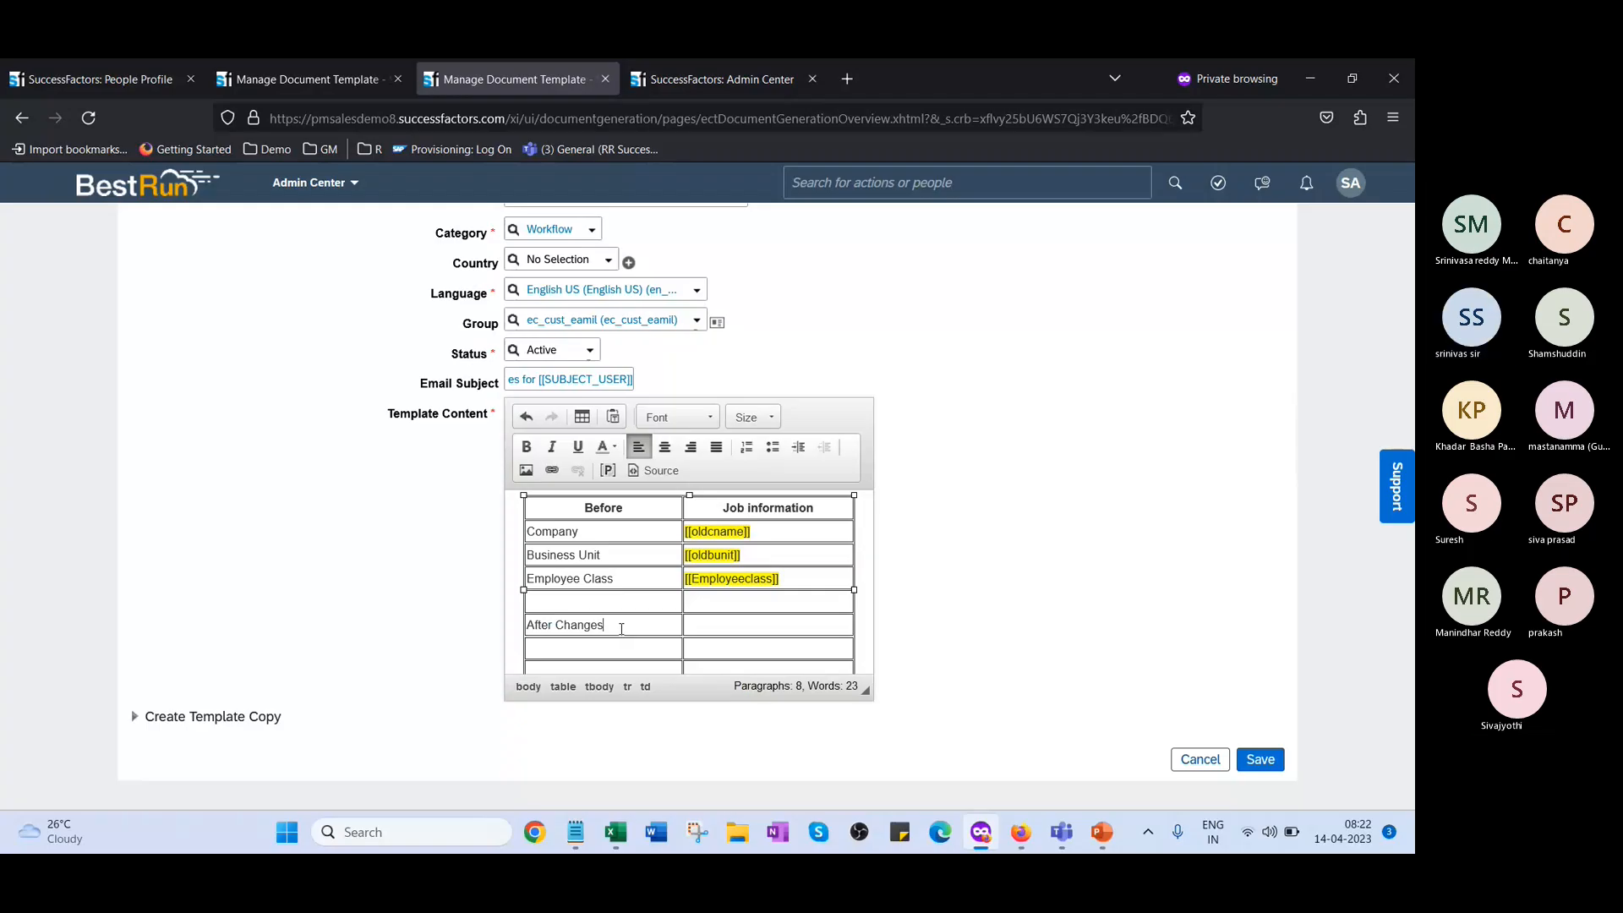
left_click(634, 507)
type("Changes")
left_click(659, 575)
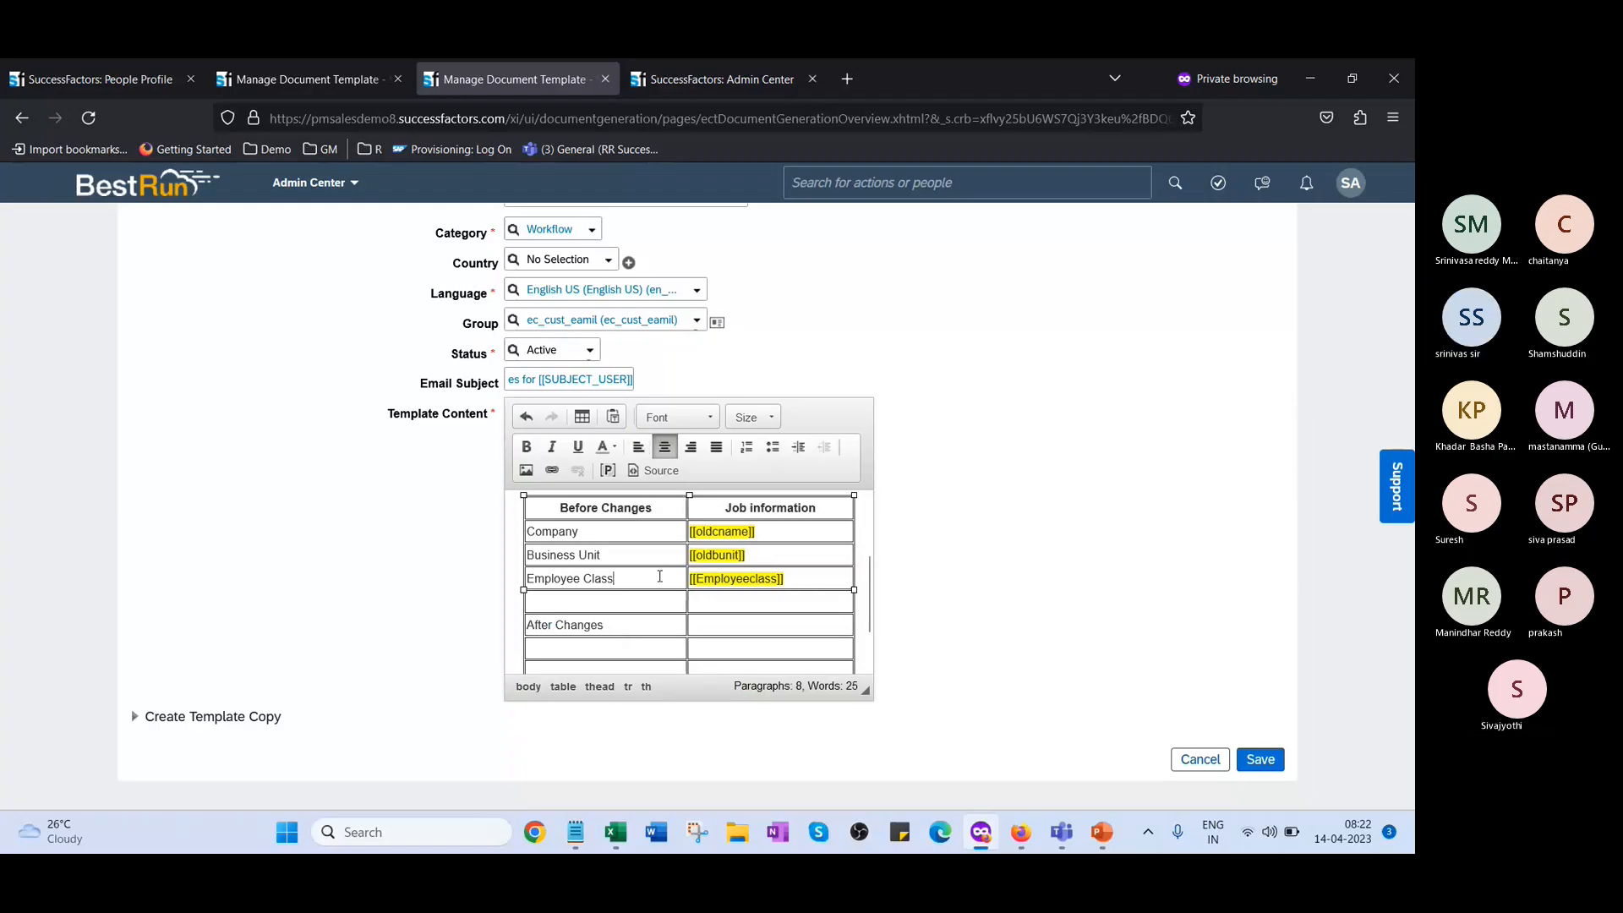
left_click_drag(613, 626, 528, 633)
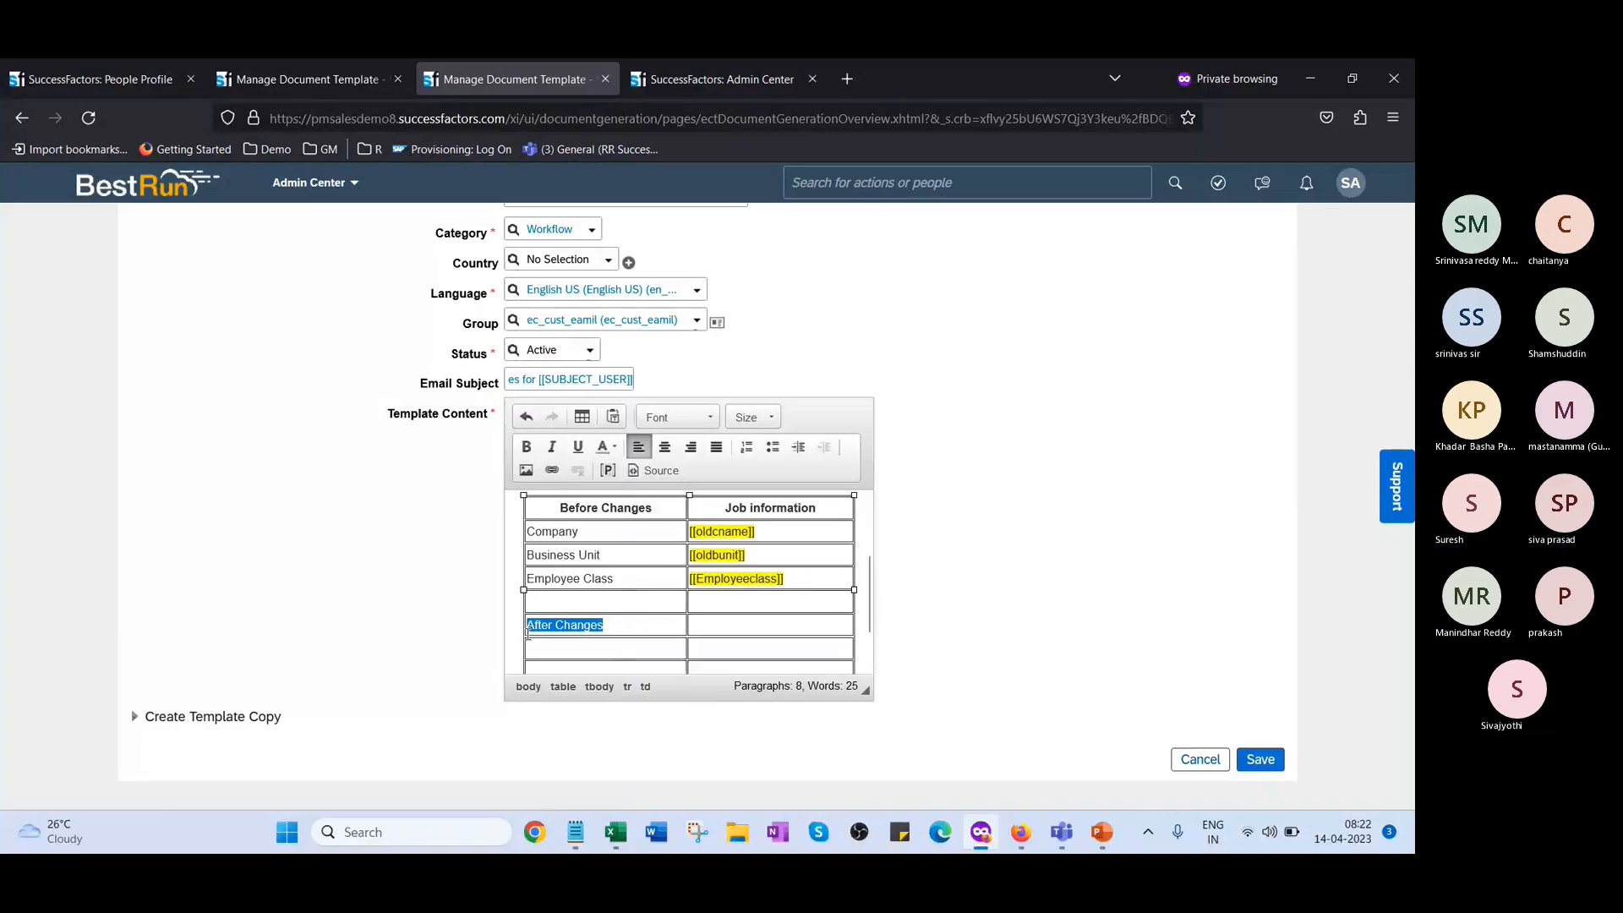
left_click(525, 446)
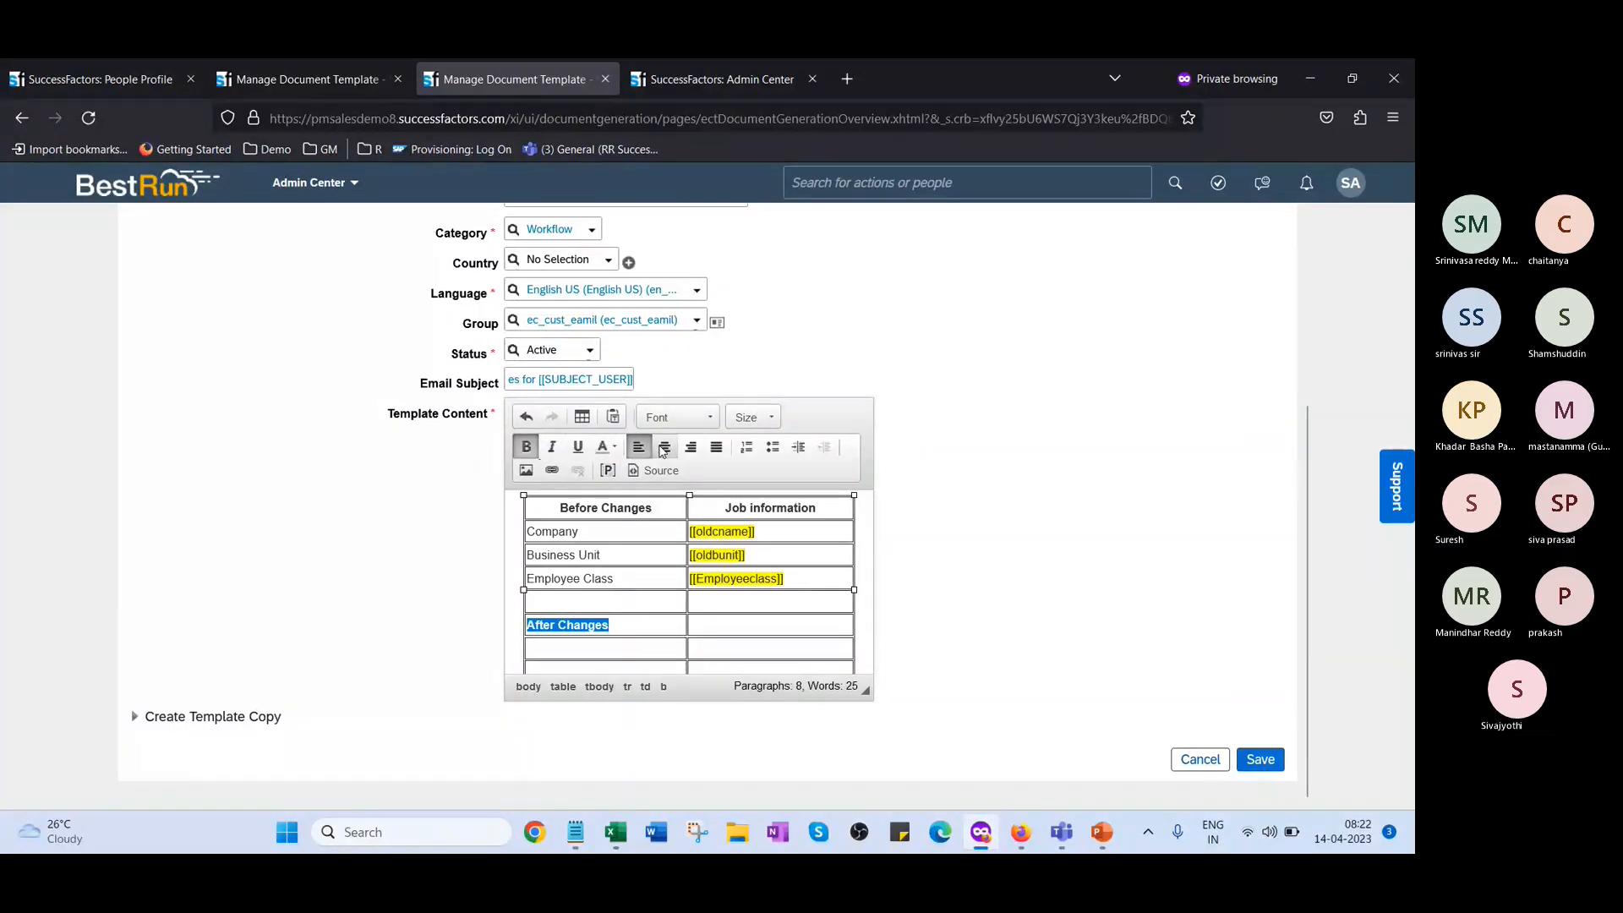
left_click(665, 446)
Type 'Job Information' in the cell beside After Changes, fixing the spelling
left_click(756, 627)
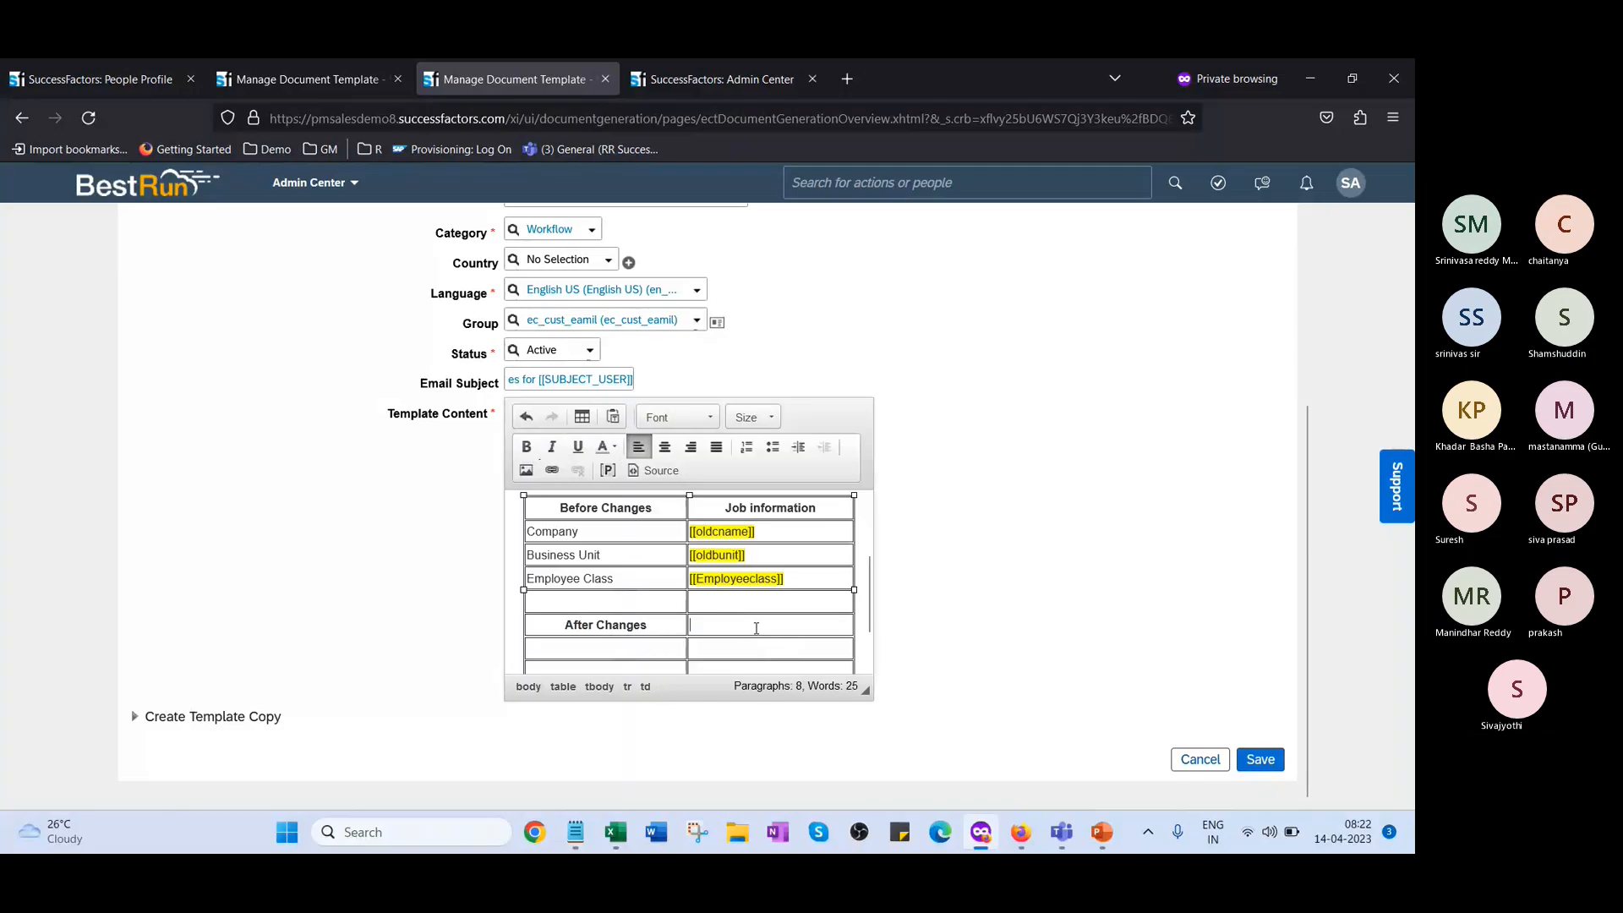
type("Job Inforamtion")
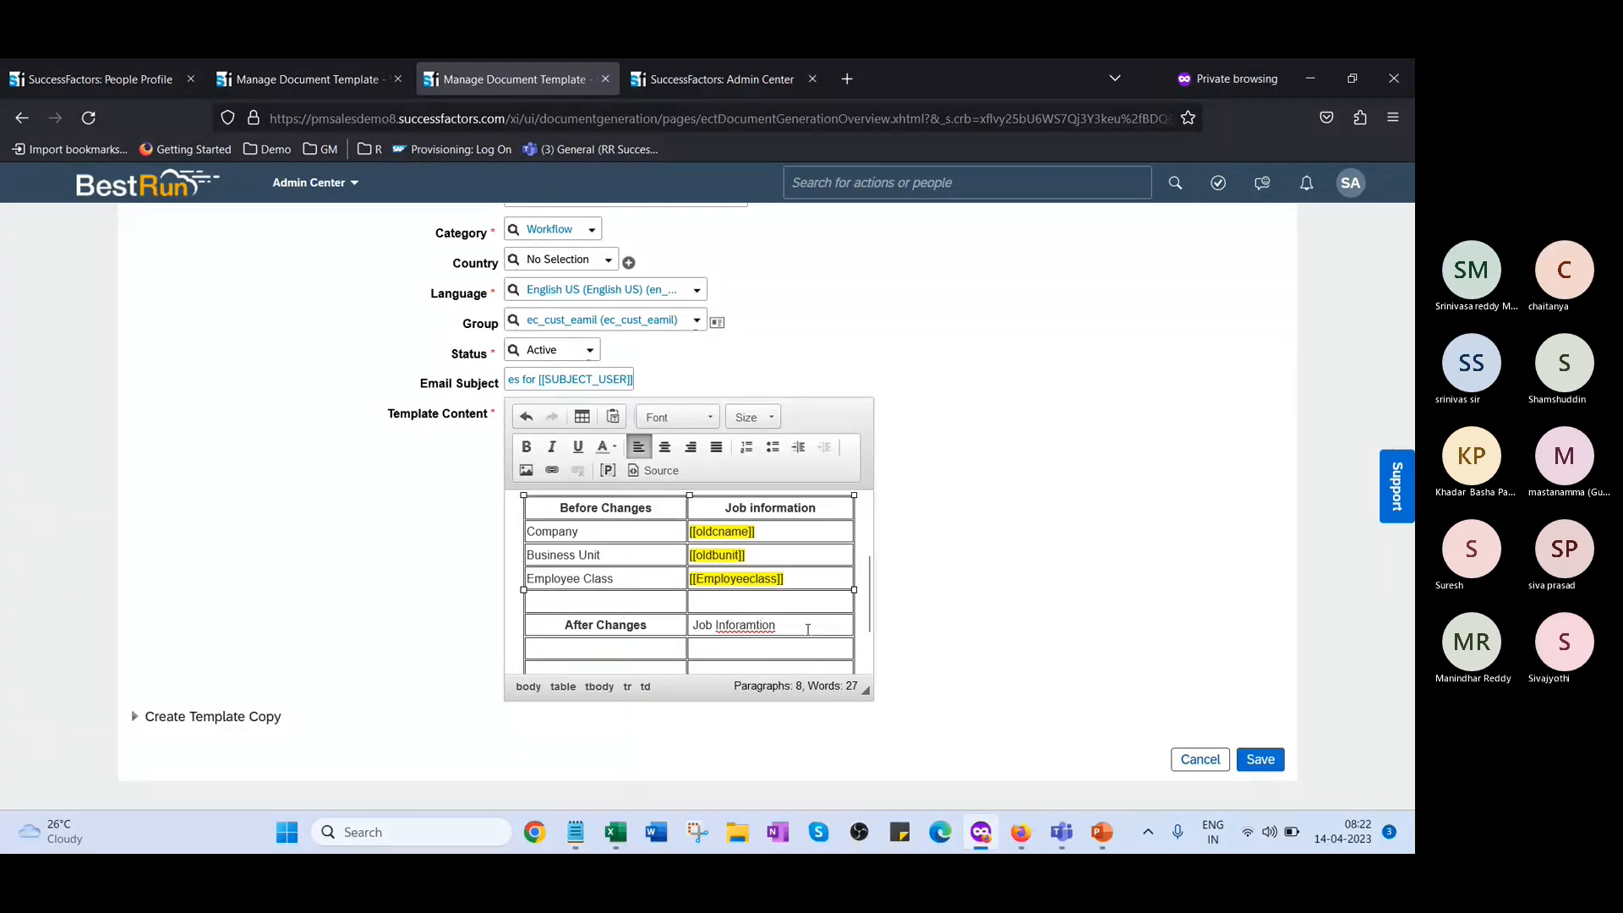
double_click(764, 627)
type("a")
key("BackSpace")
type("Inmo")
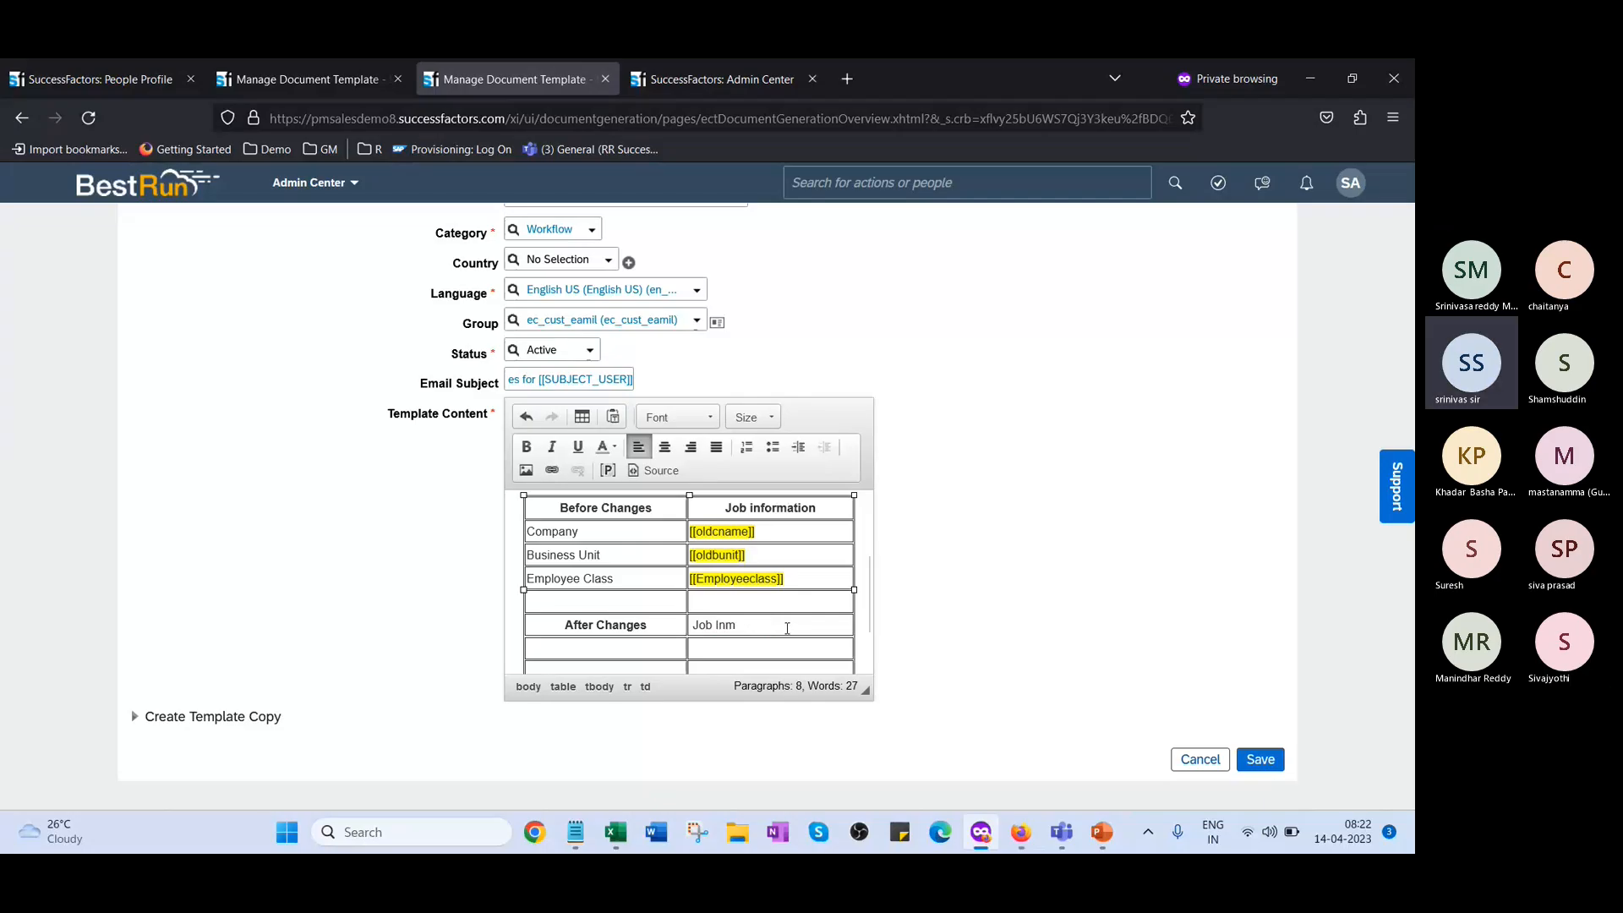
key("BackSpace")
key("BackSpace")
type("formation")
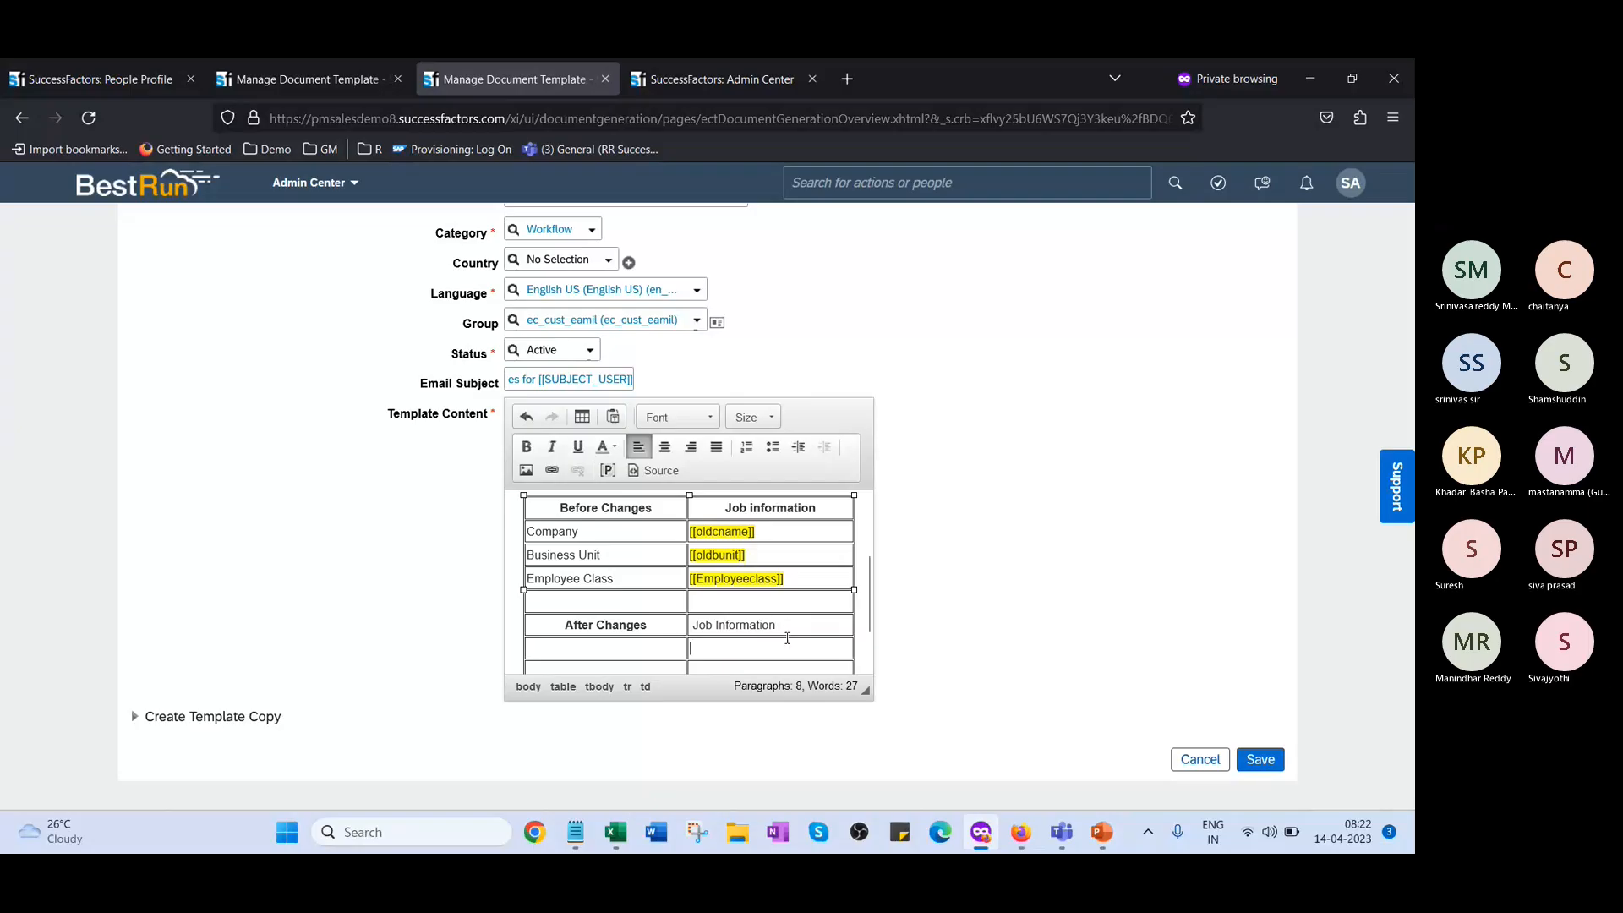
left_click(787, 644)
left_click_drag(867, 618, 876, 661)
Label the After Changes rows 'Company' and 'Business Unit', deleting the stray 'NewCname' text
left_click(573, 587)
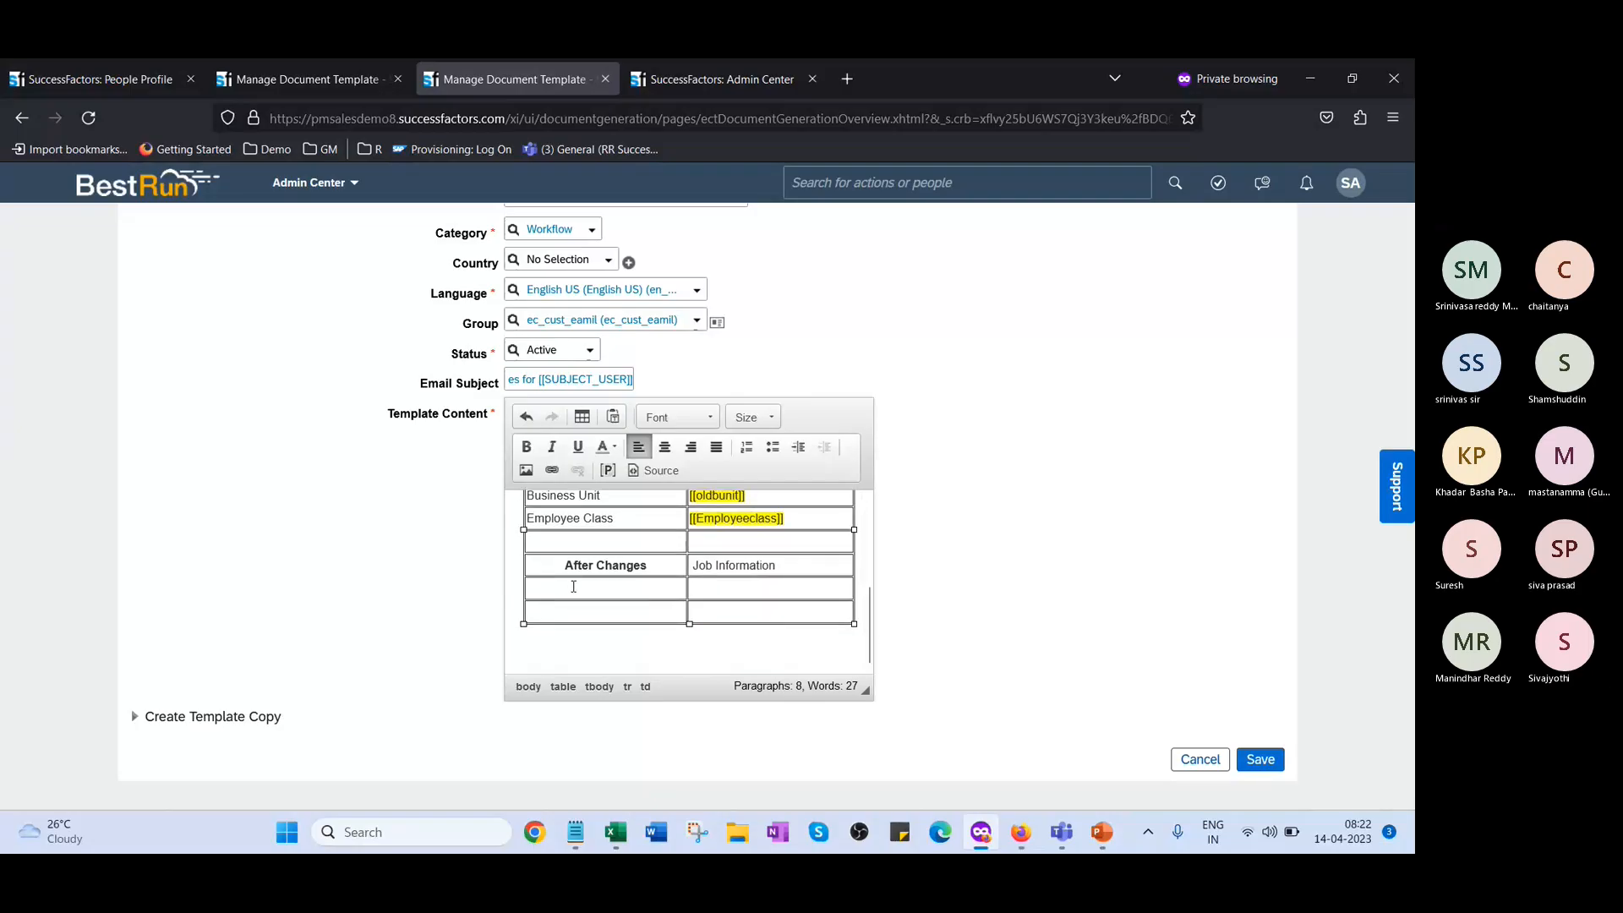
type("Company")
key("Tab")
type("NewCname")
left_click(621, 623)
type("Business Unit")
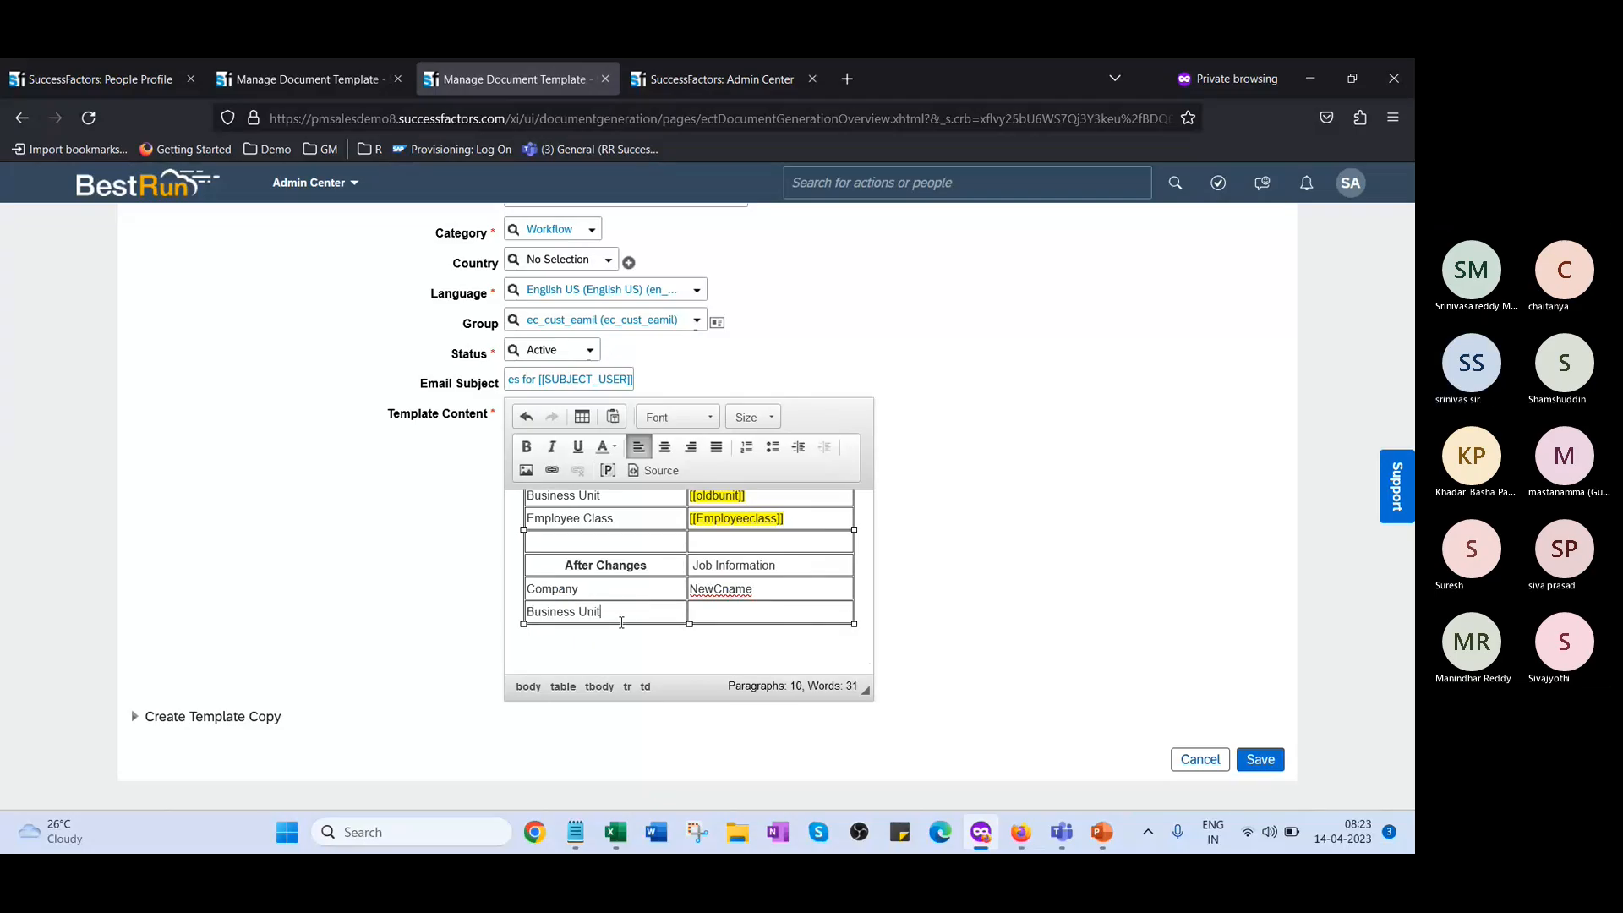
left_click_drag(753, 589, 691, 591)
key("Delete")
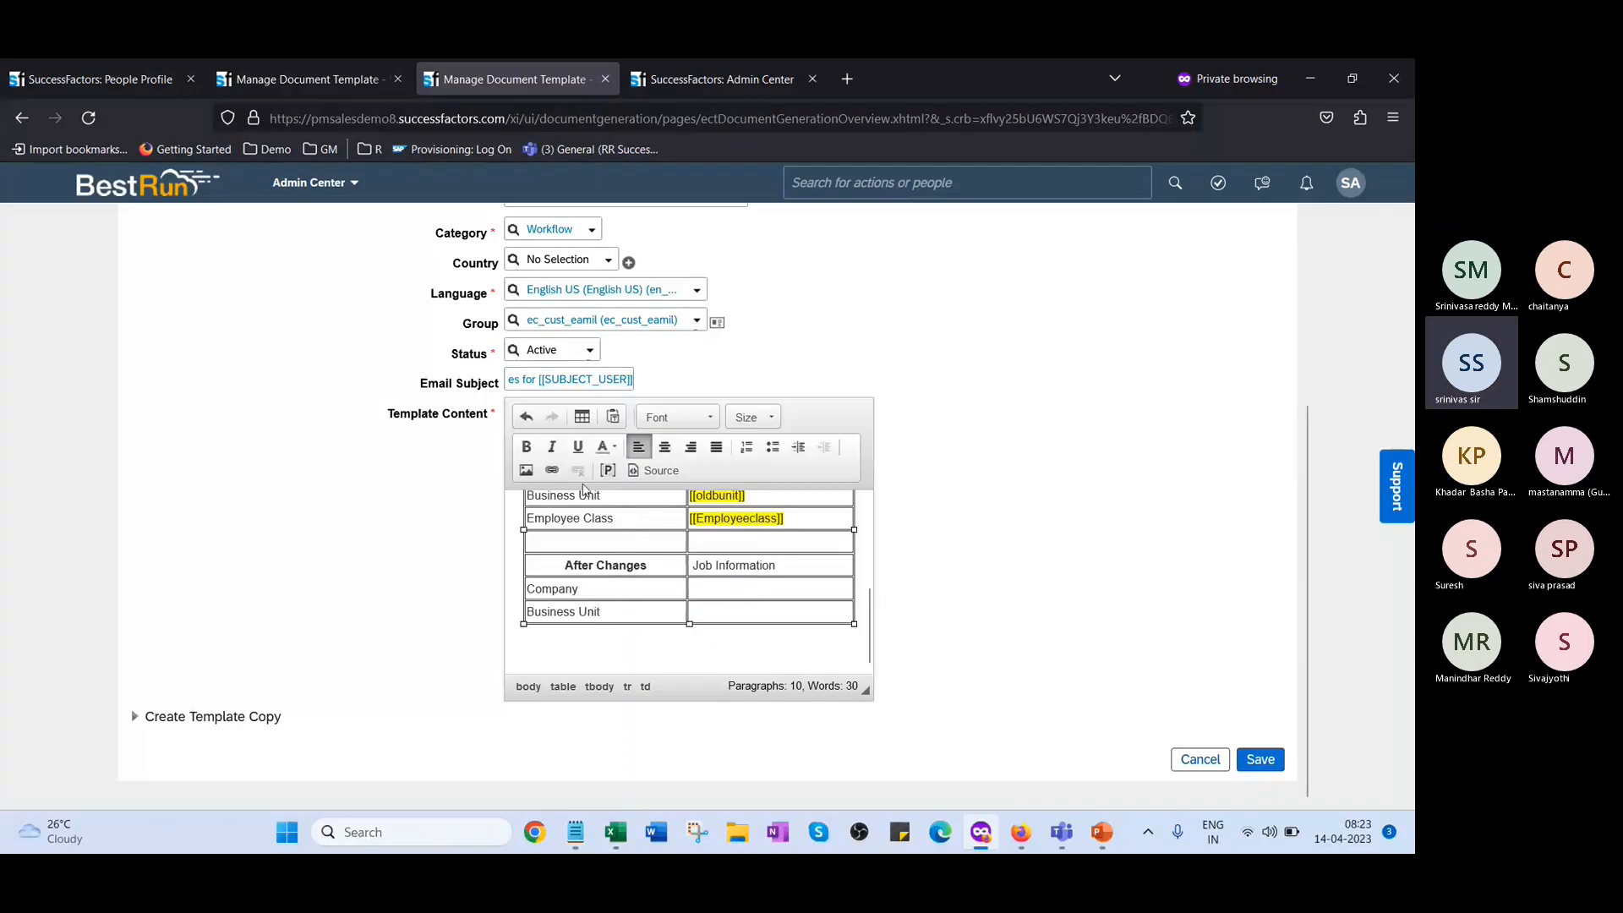
Insert the 'Ncname' and 'Nbunit' placeholders for Company and Business Unit
left_click(607, 470)
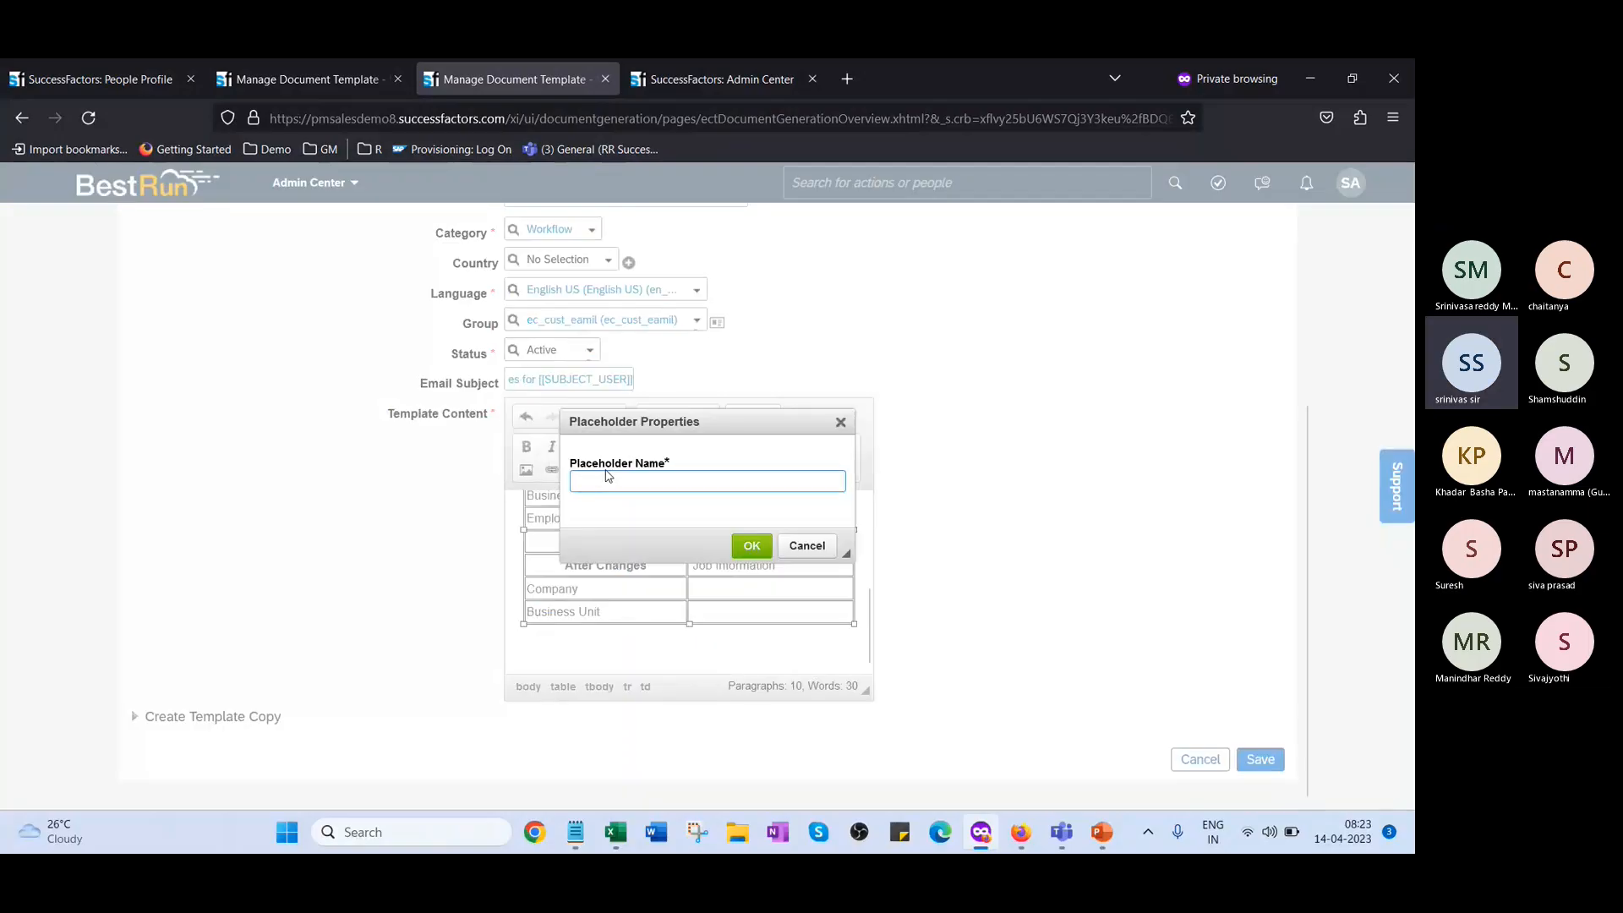
type("Ncname")
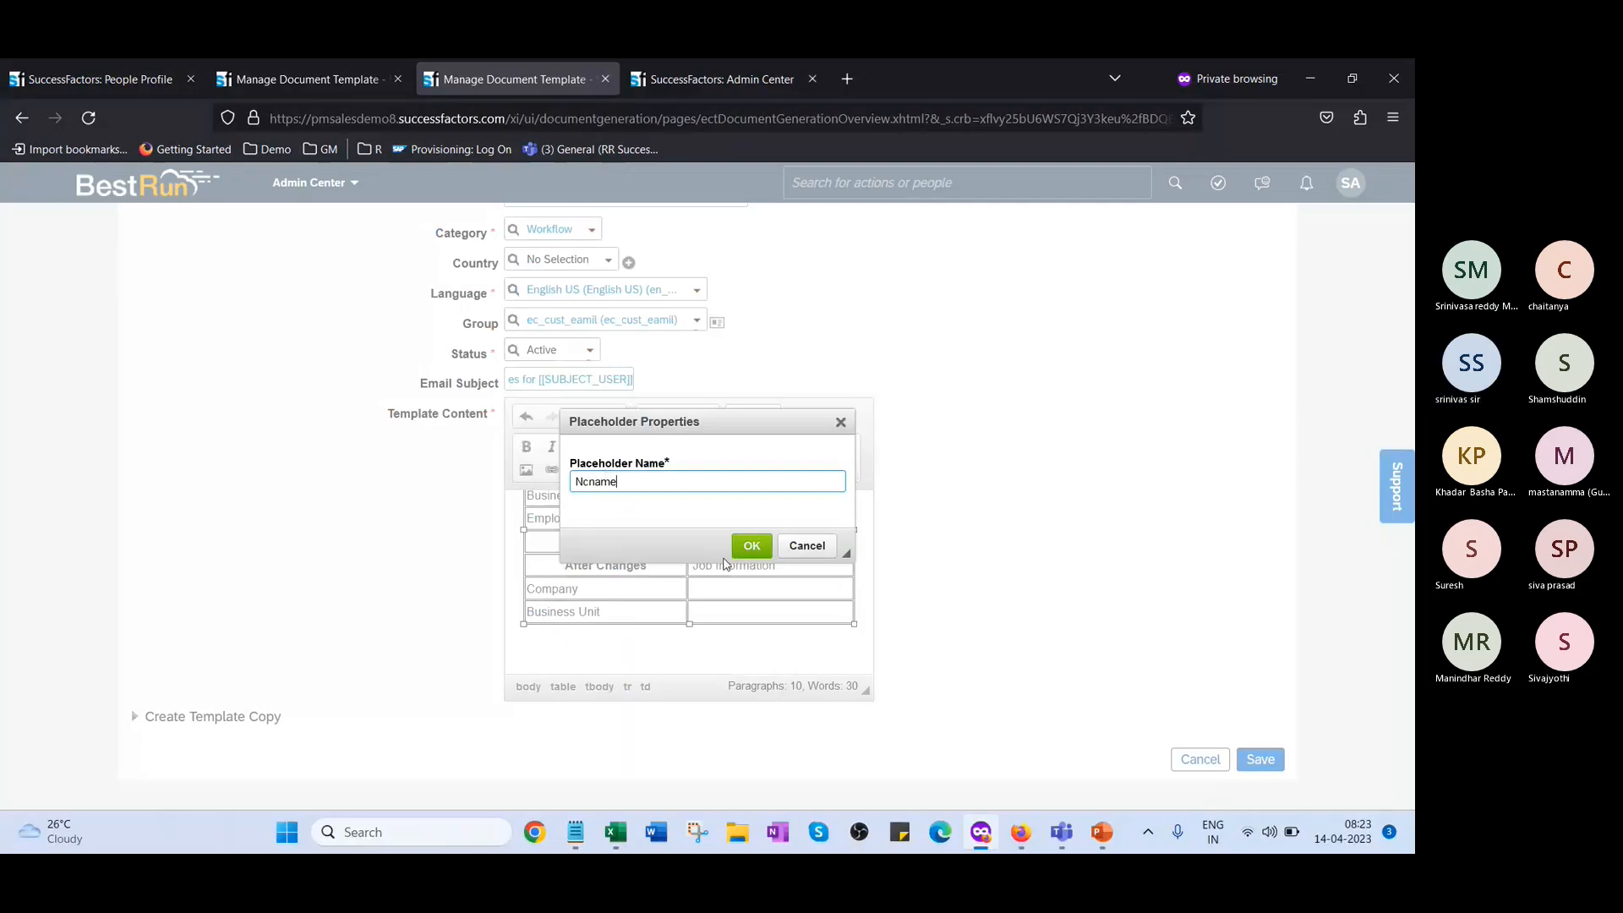
left_click(750, 551)
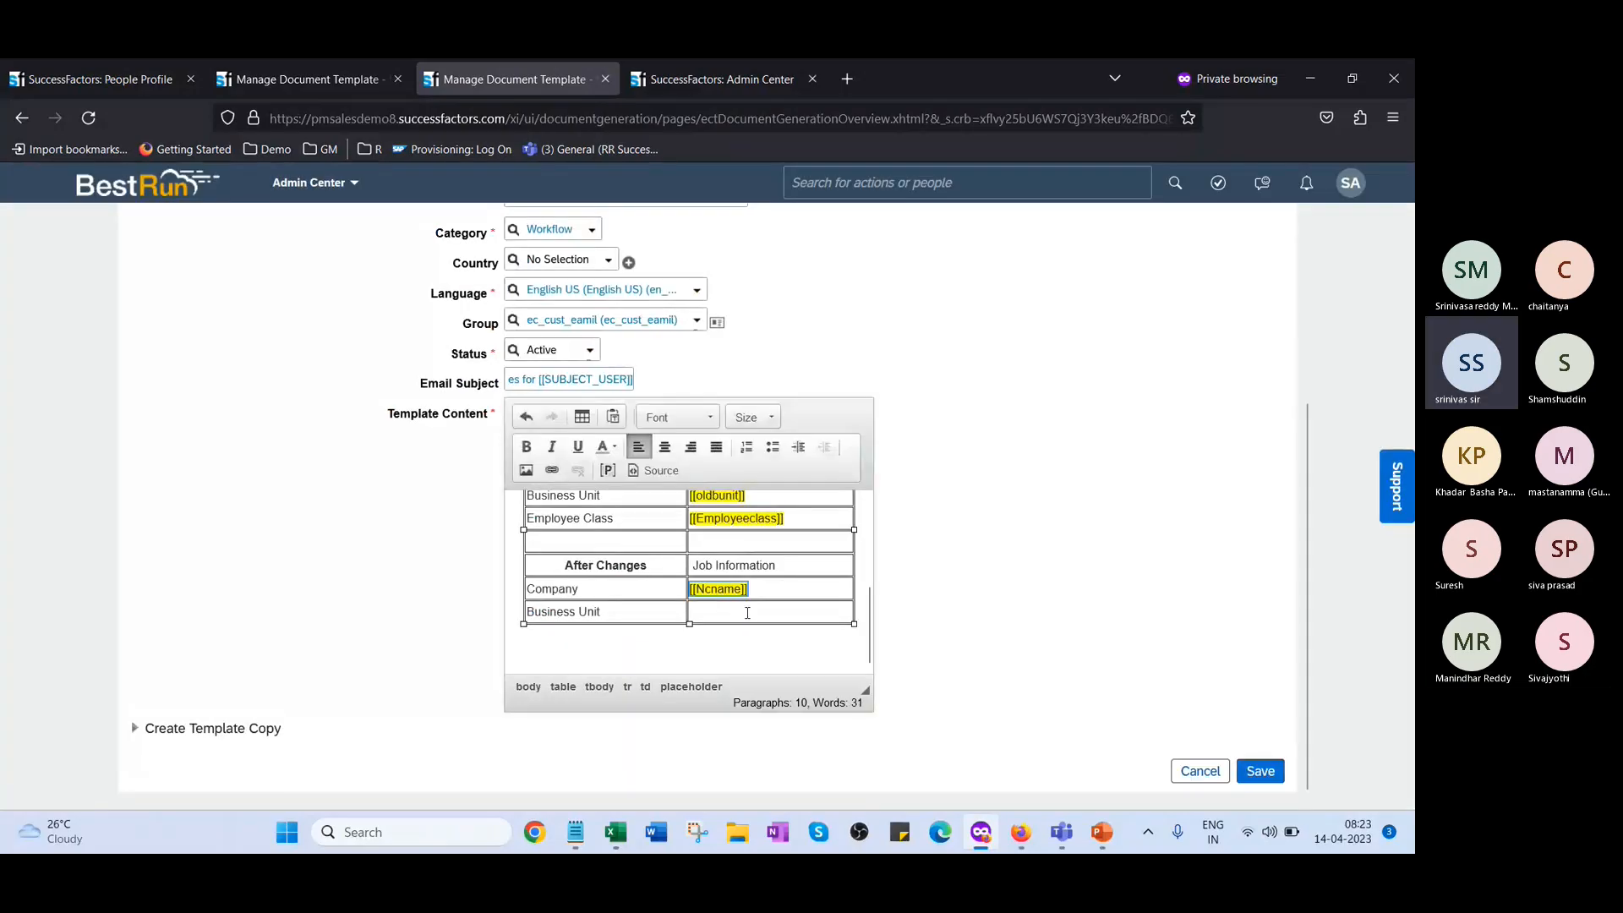
left_click(608, 470)
type("Nbunit")
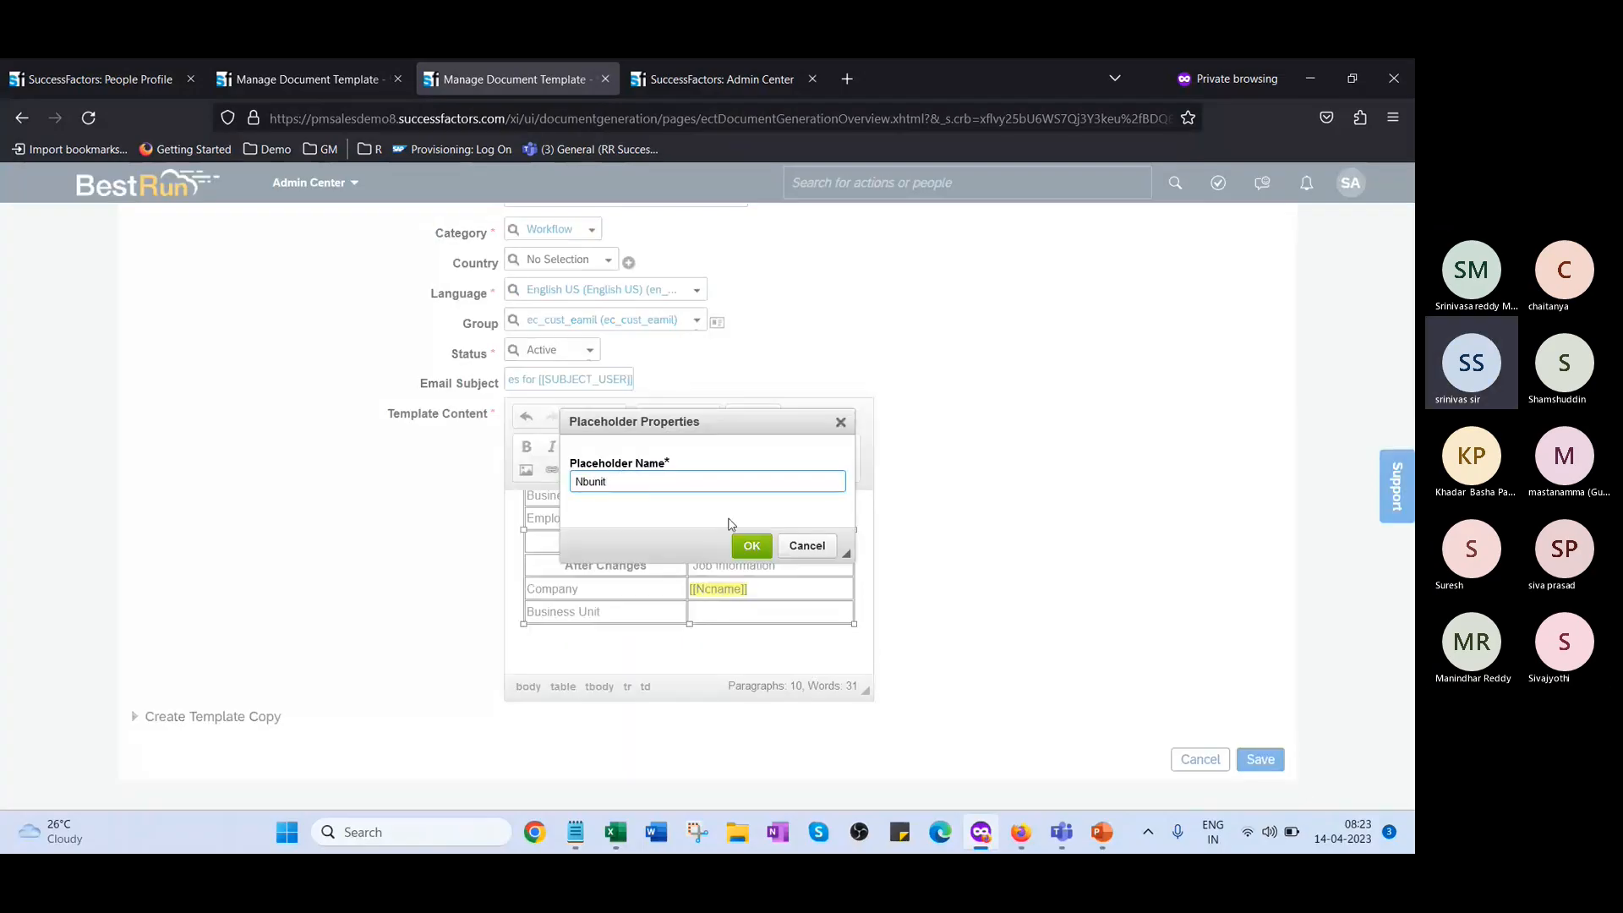
left_click(751, 546)
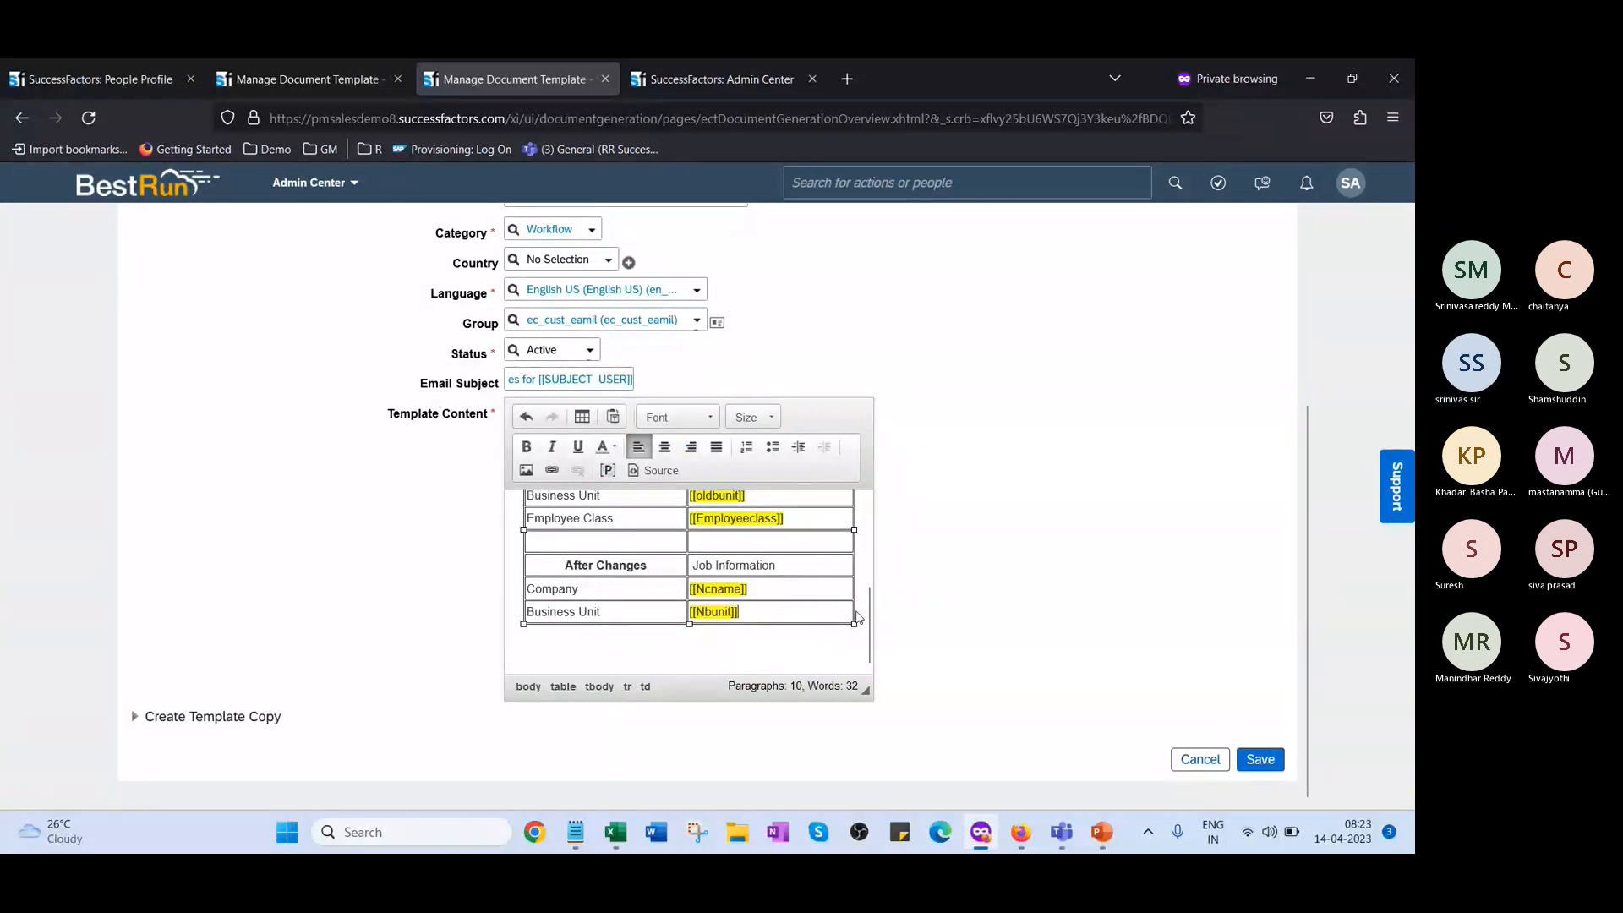
key("Return")
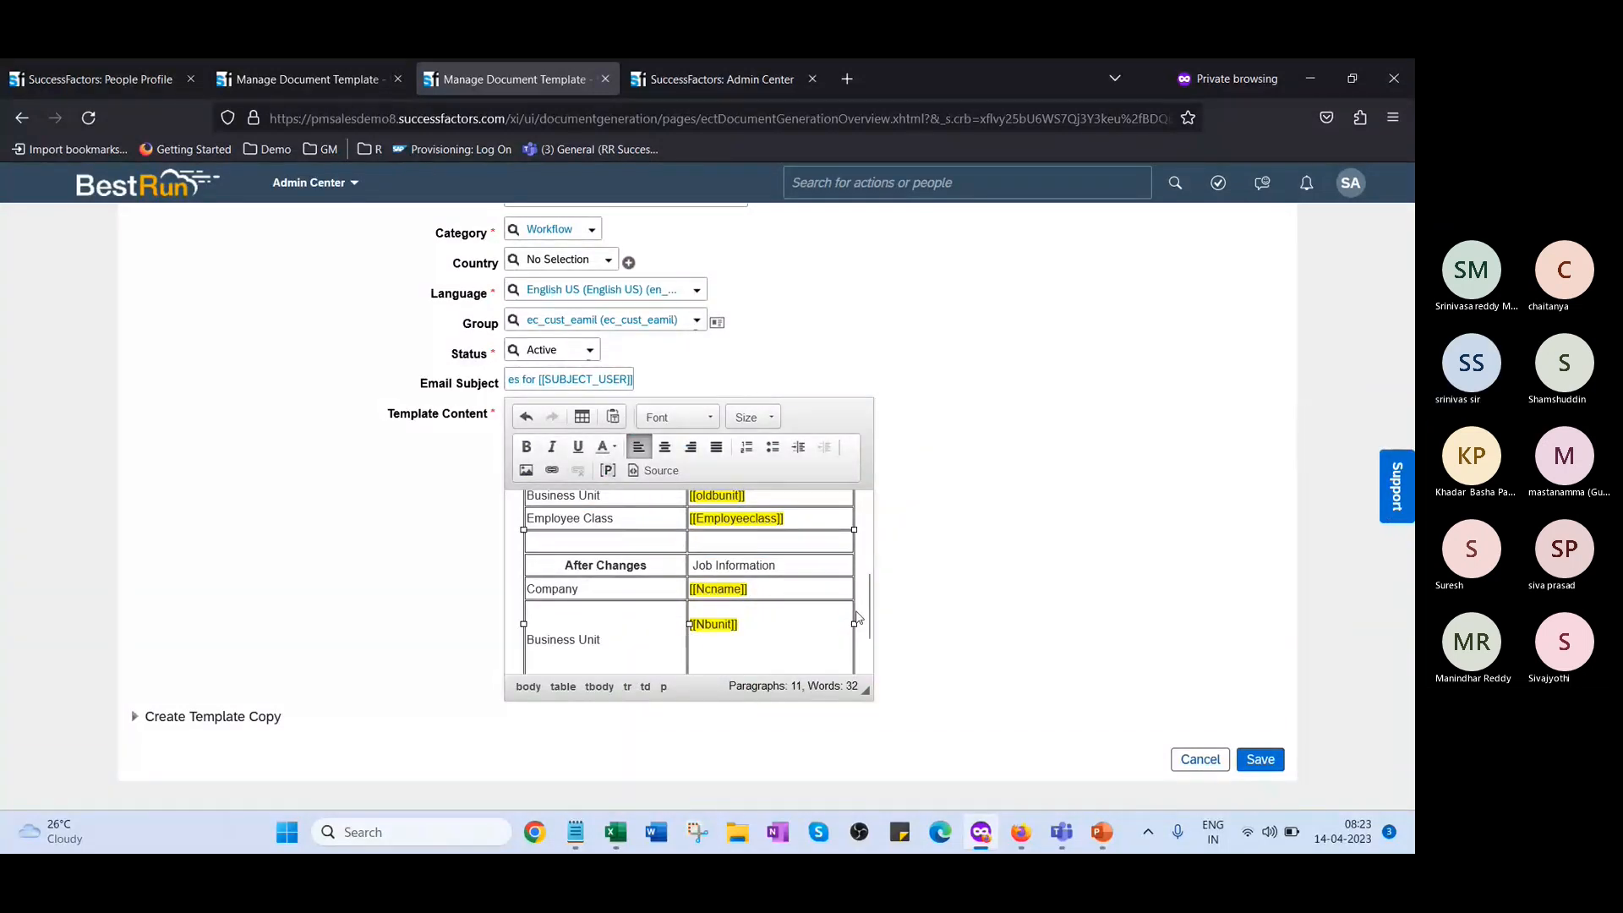
key("BackSpace")
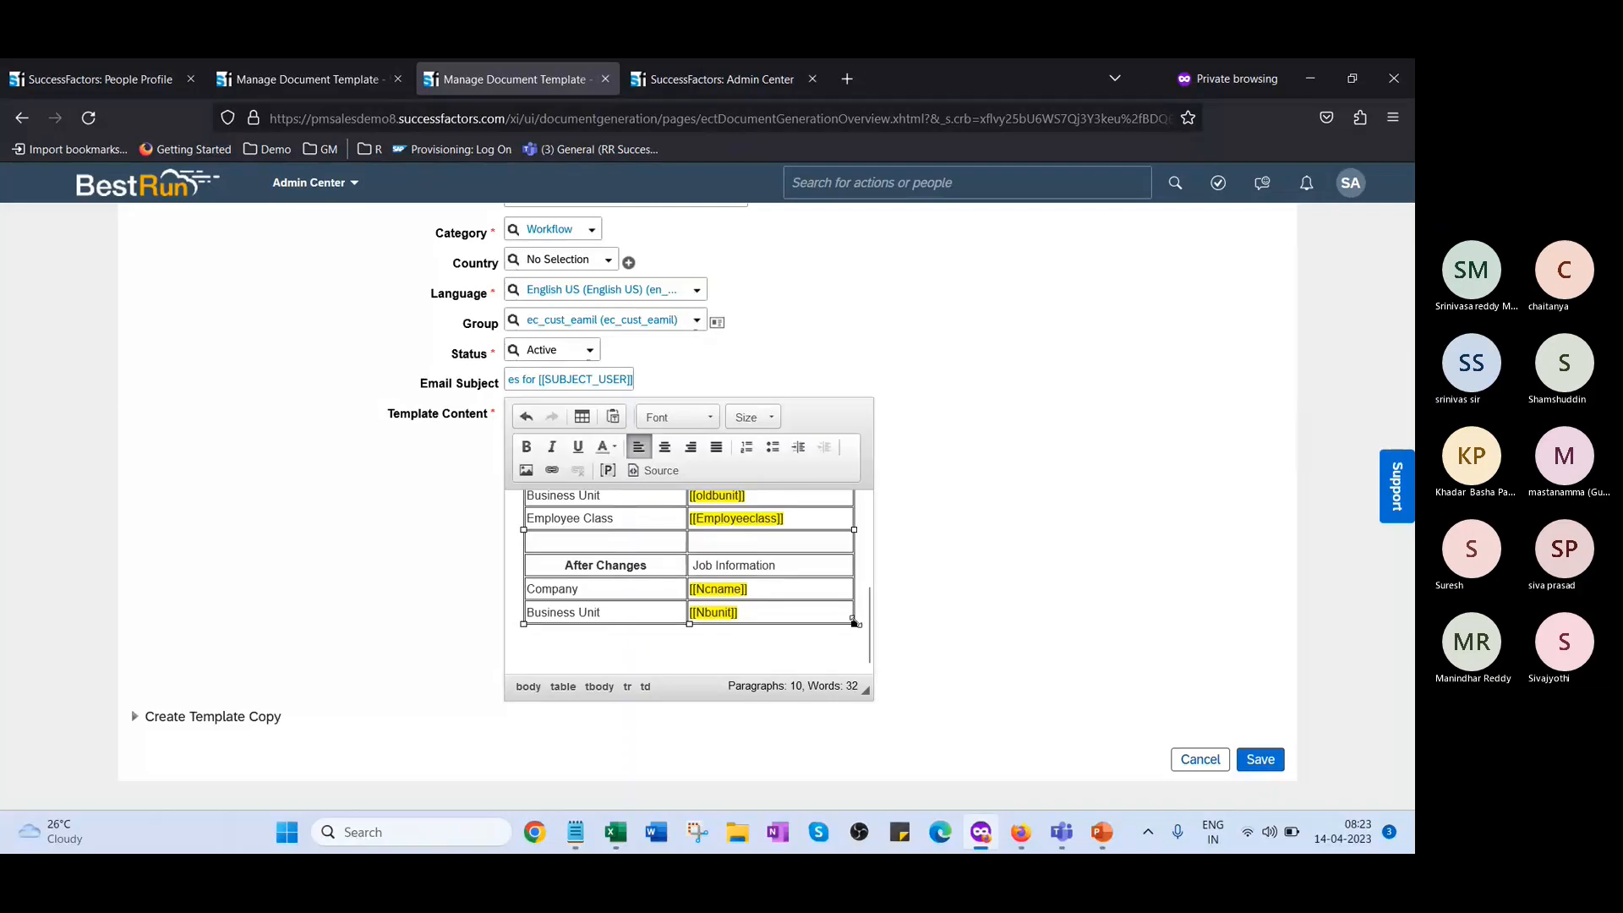
Add an 'Employee Class' row holding the 'NEclass' placeholder
key("Tab")
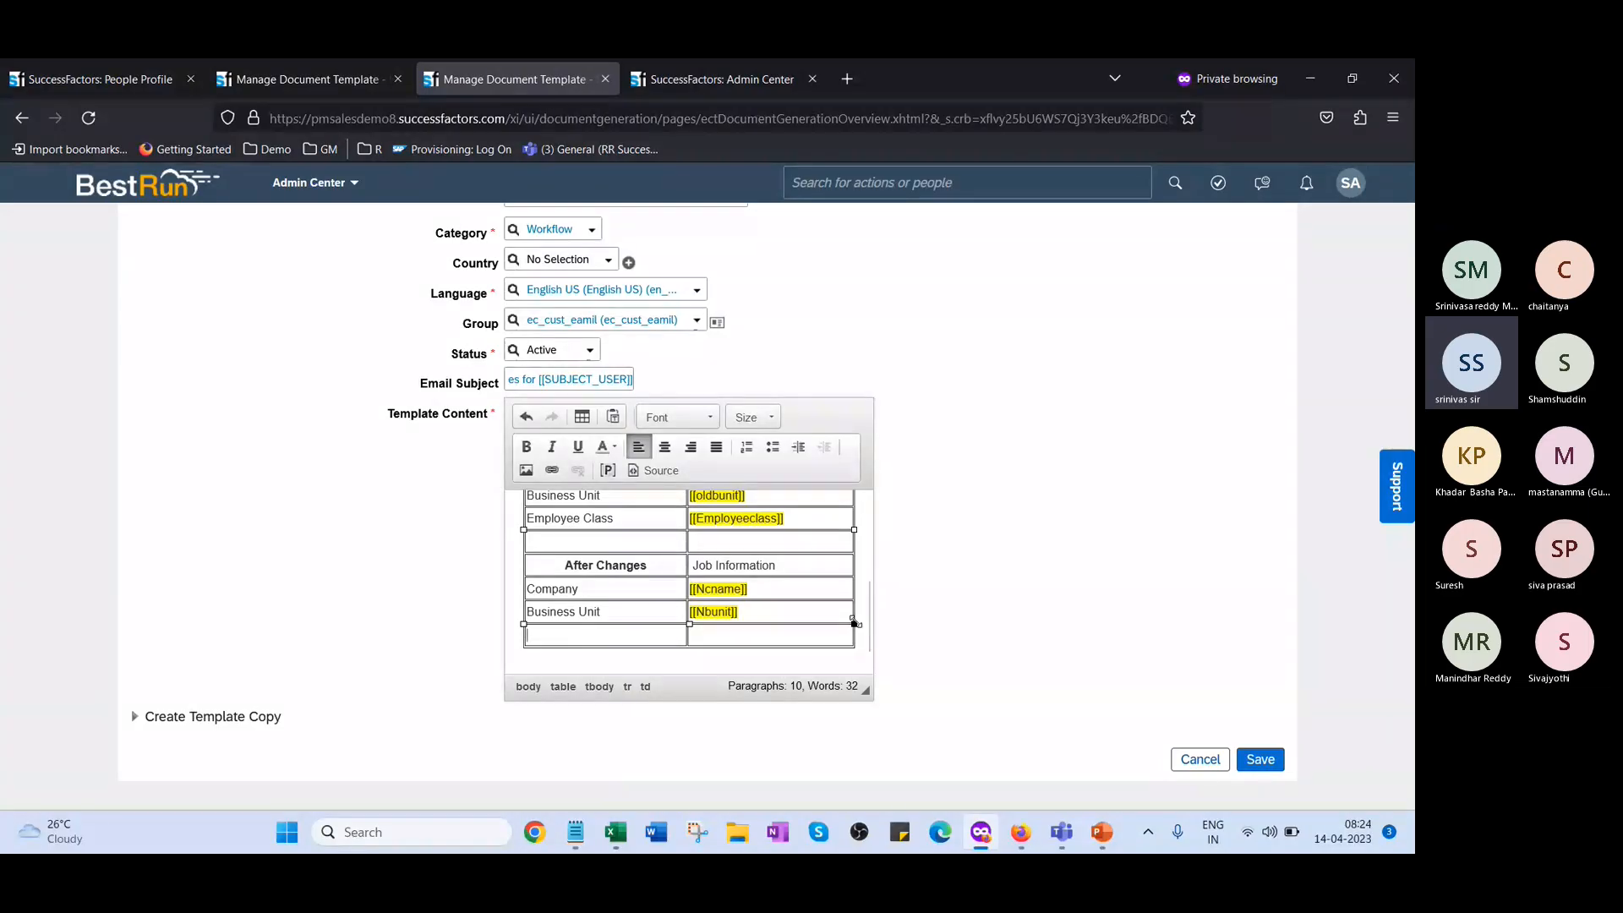
type("D")
key("BackSpace")
type("Employee Class")
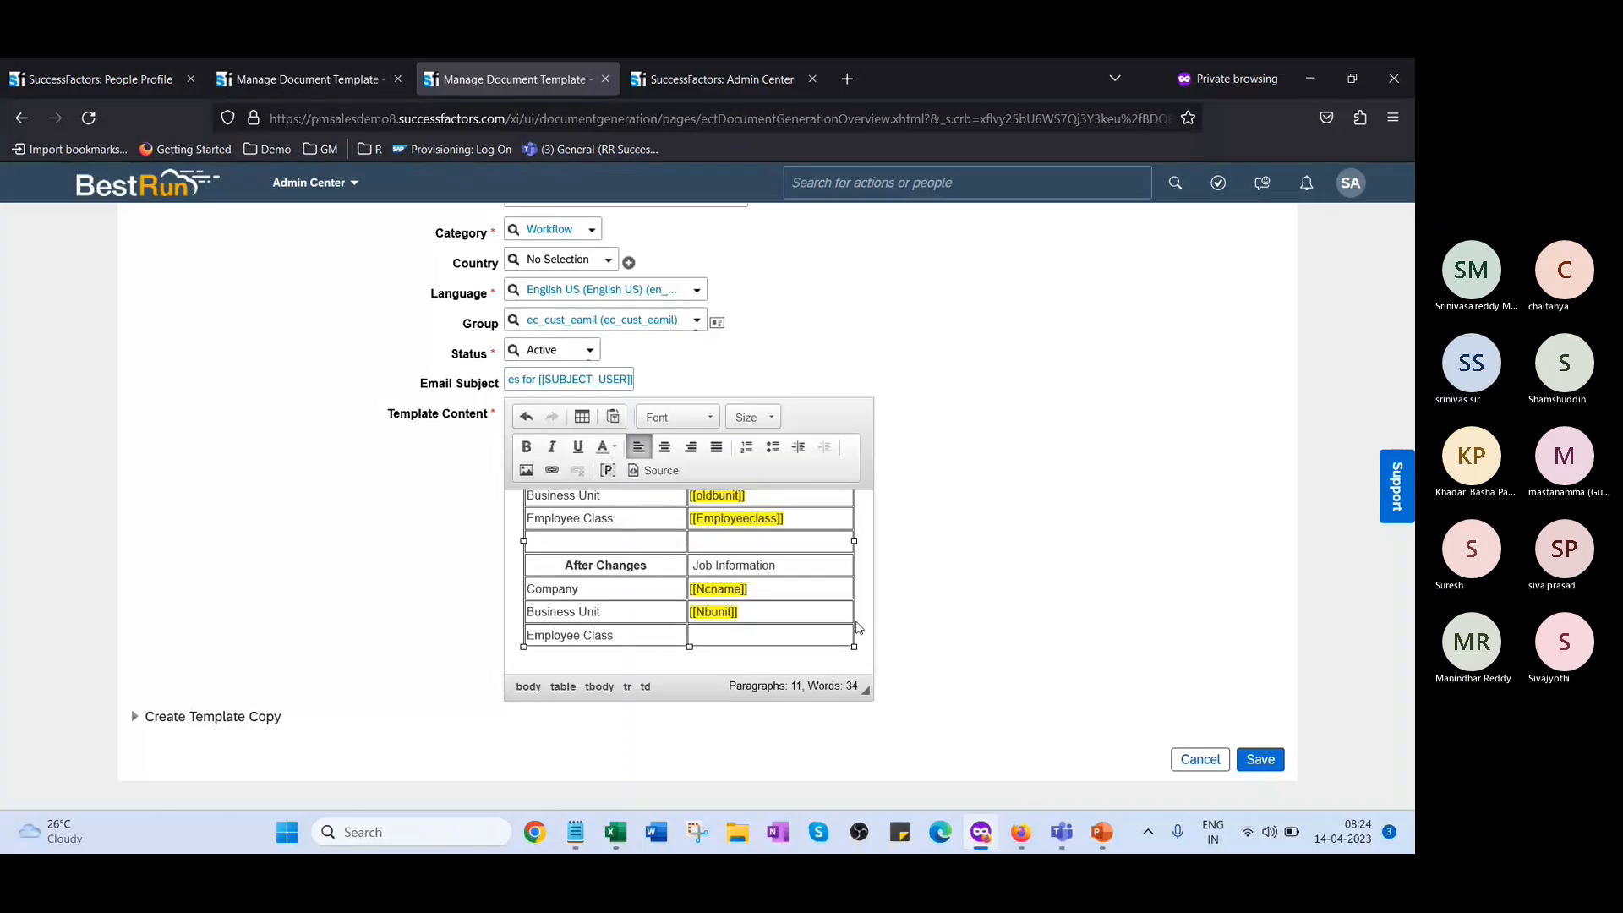
left_click(608, 471)
type("NEI")
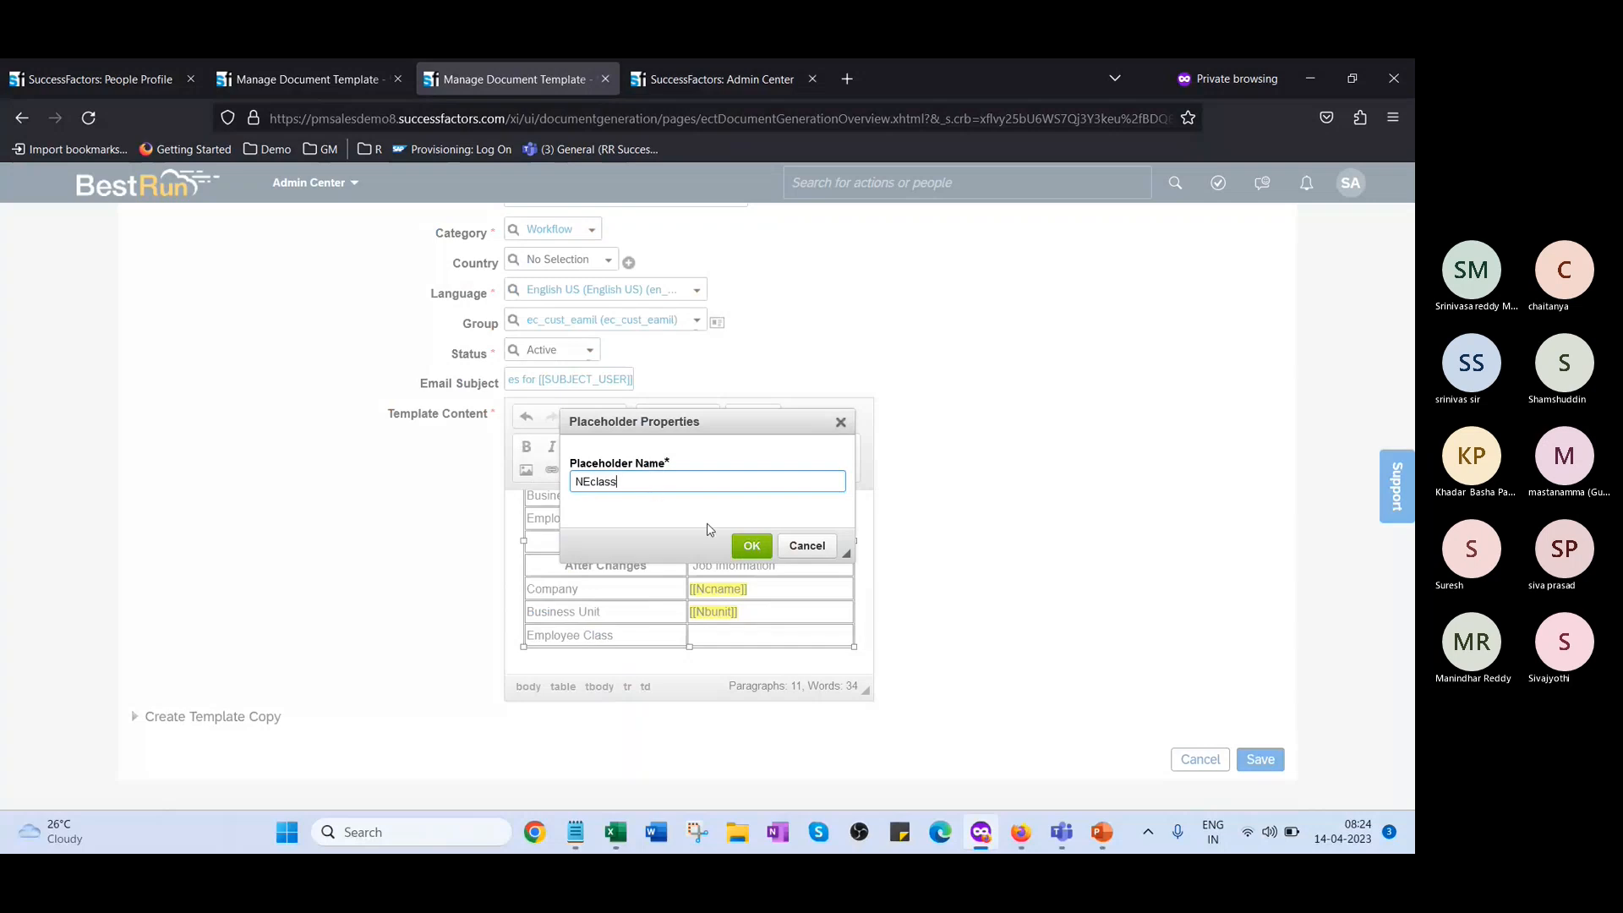
left_click(751, 545)
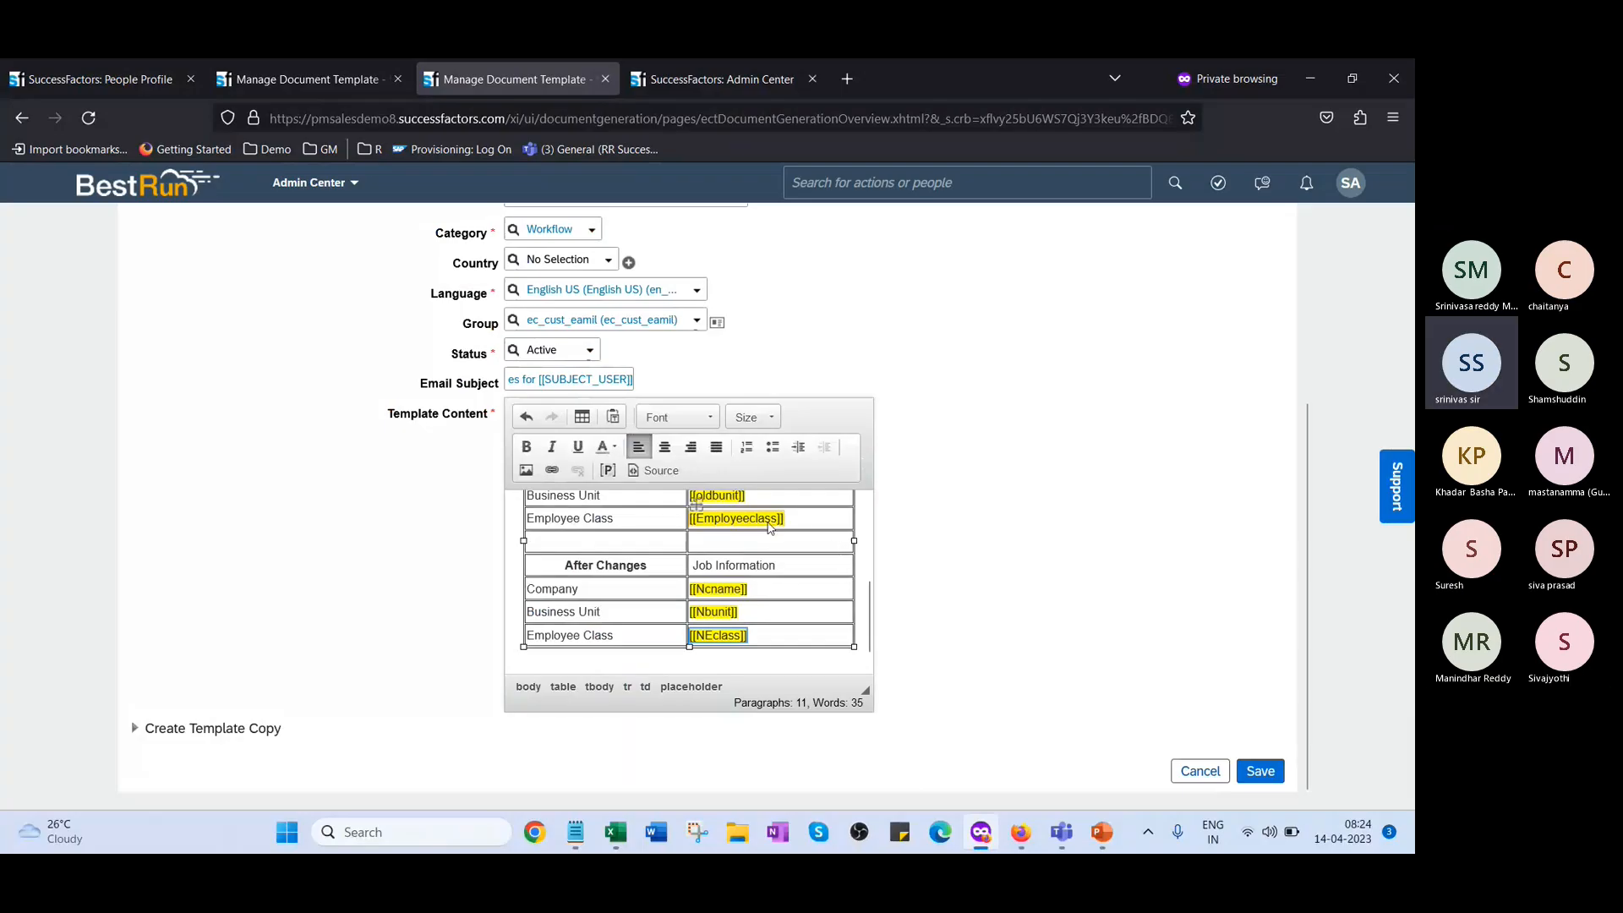
left_click(701, 522)
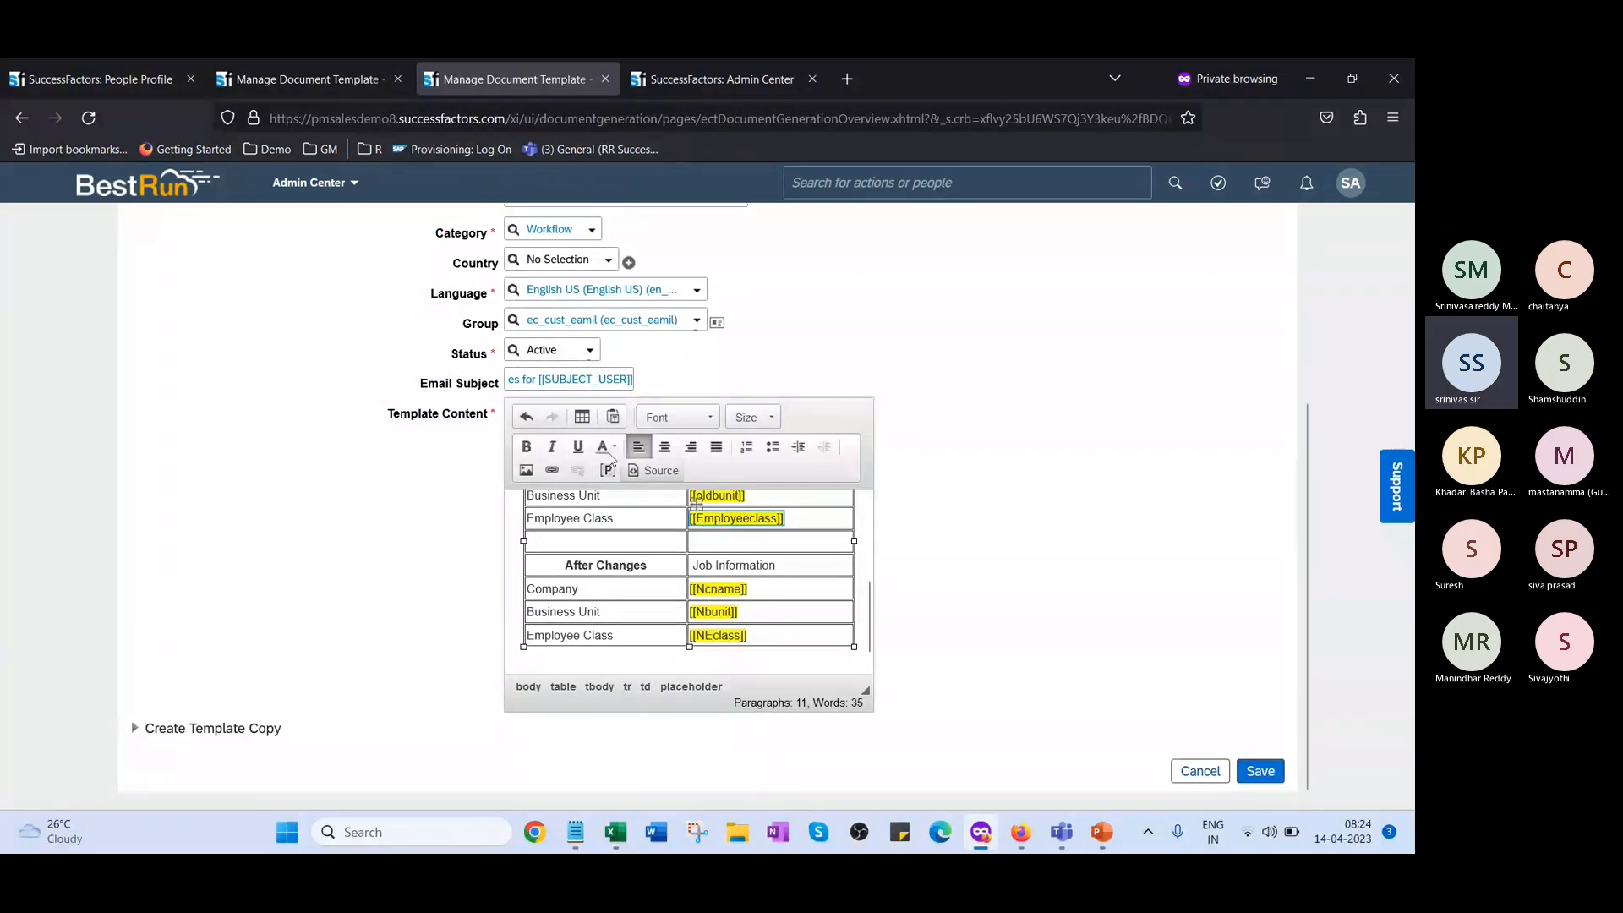
Rename the Before table's 'Employeeclass' placeholder to 'oldEclass'
double_click(701, 521)
left_click(576, 481)
type("old")
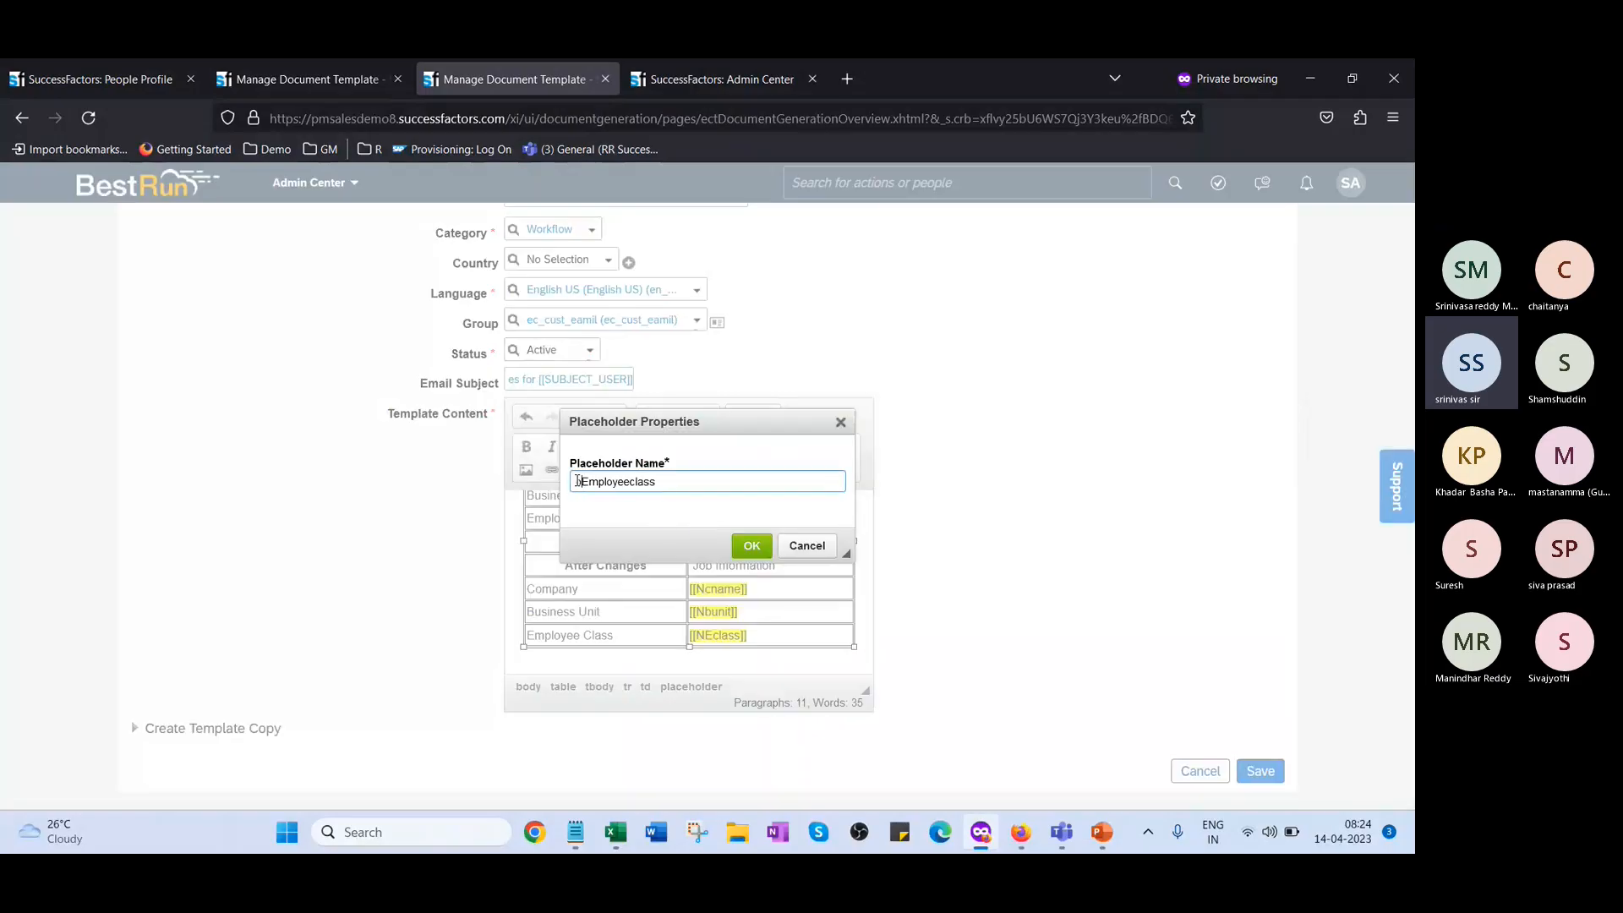
key("Delete")
key("Delete")
key("Delete")
key("Delete")
key("Delete")
key("Delete")
key("Delete")
key("Delete")
key("Delete")
key("Delete")
key("Delete")
key("Delete")
key("Delete")
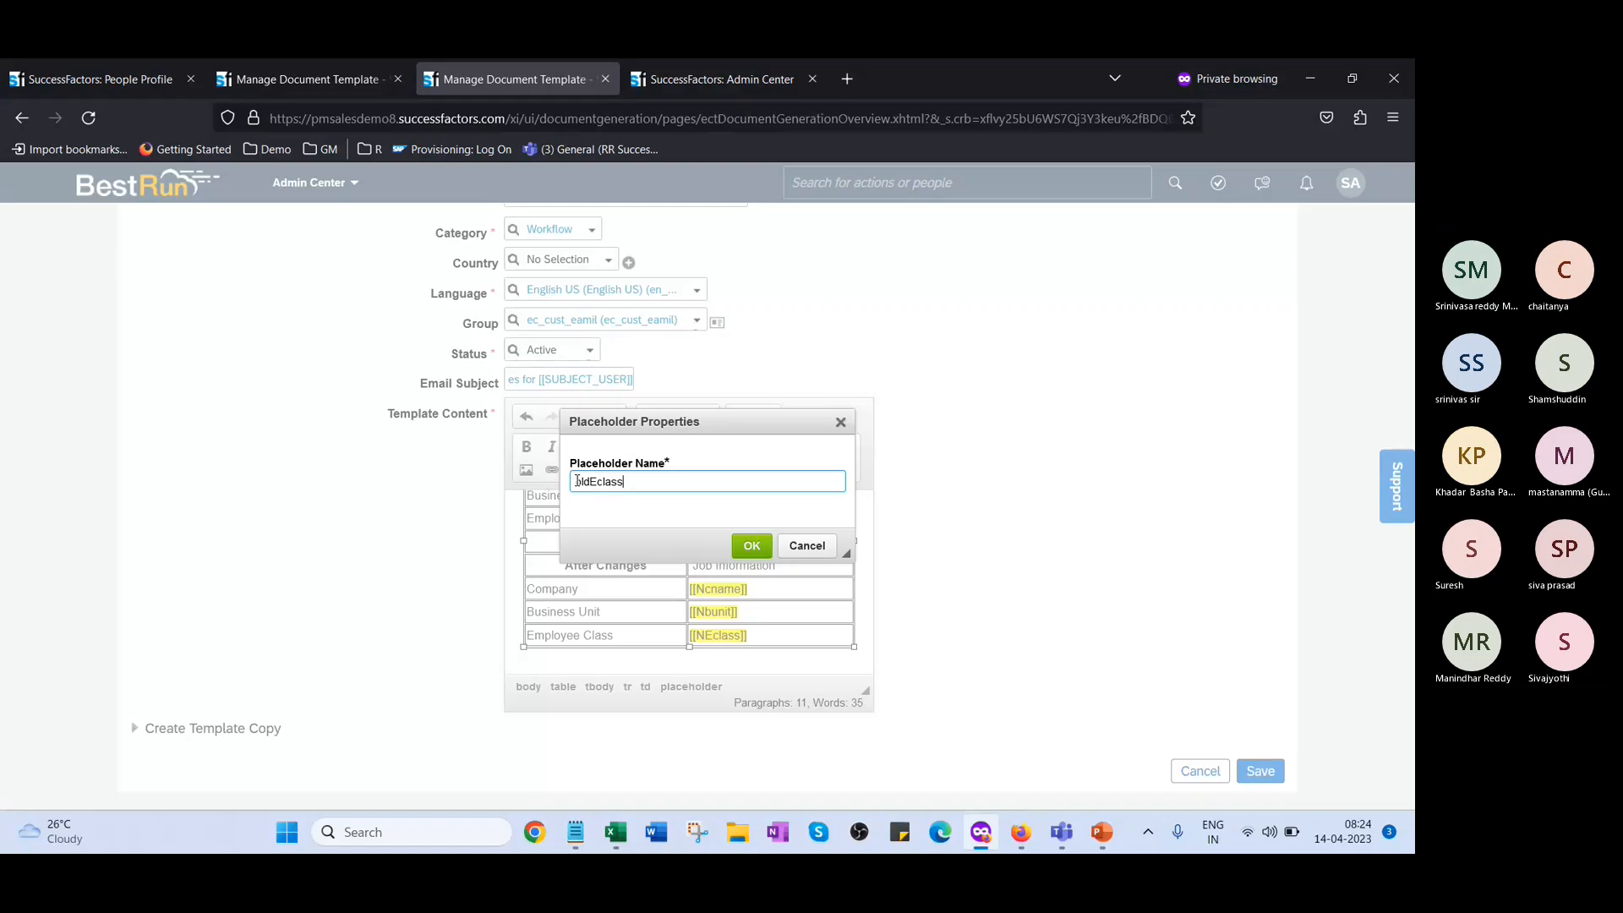
left_click(752, 545)
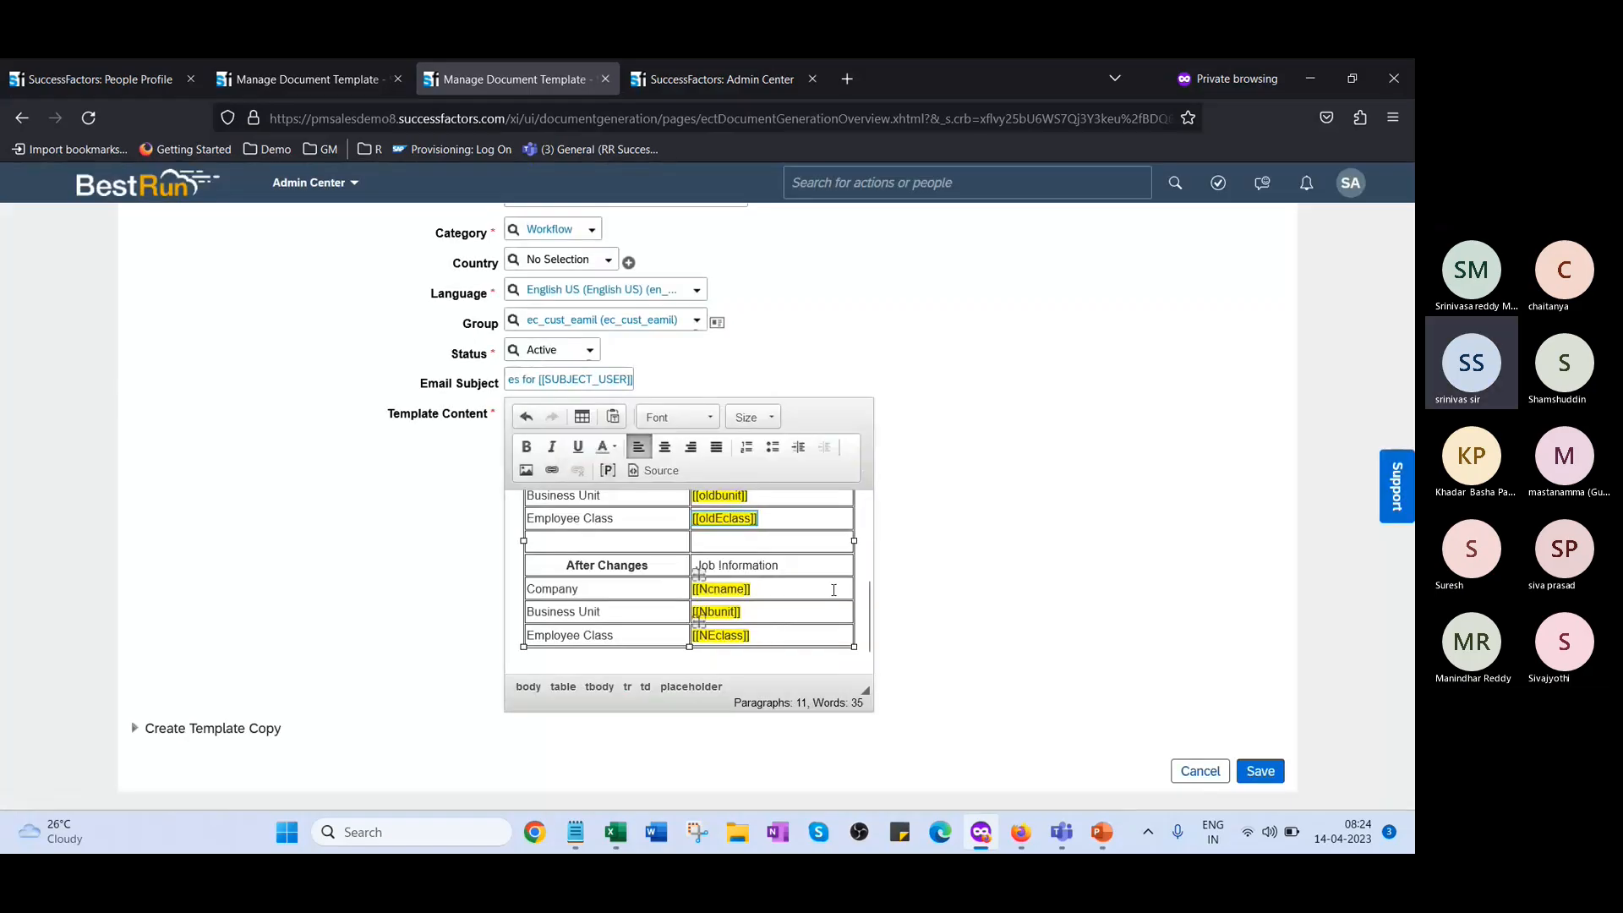
left_click_drag(869, 615, 848, 479)
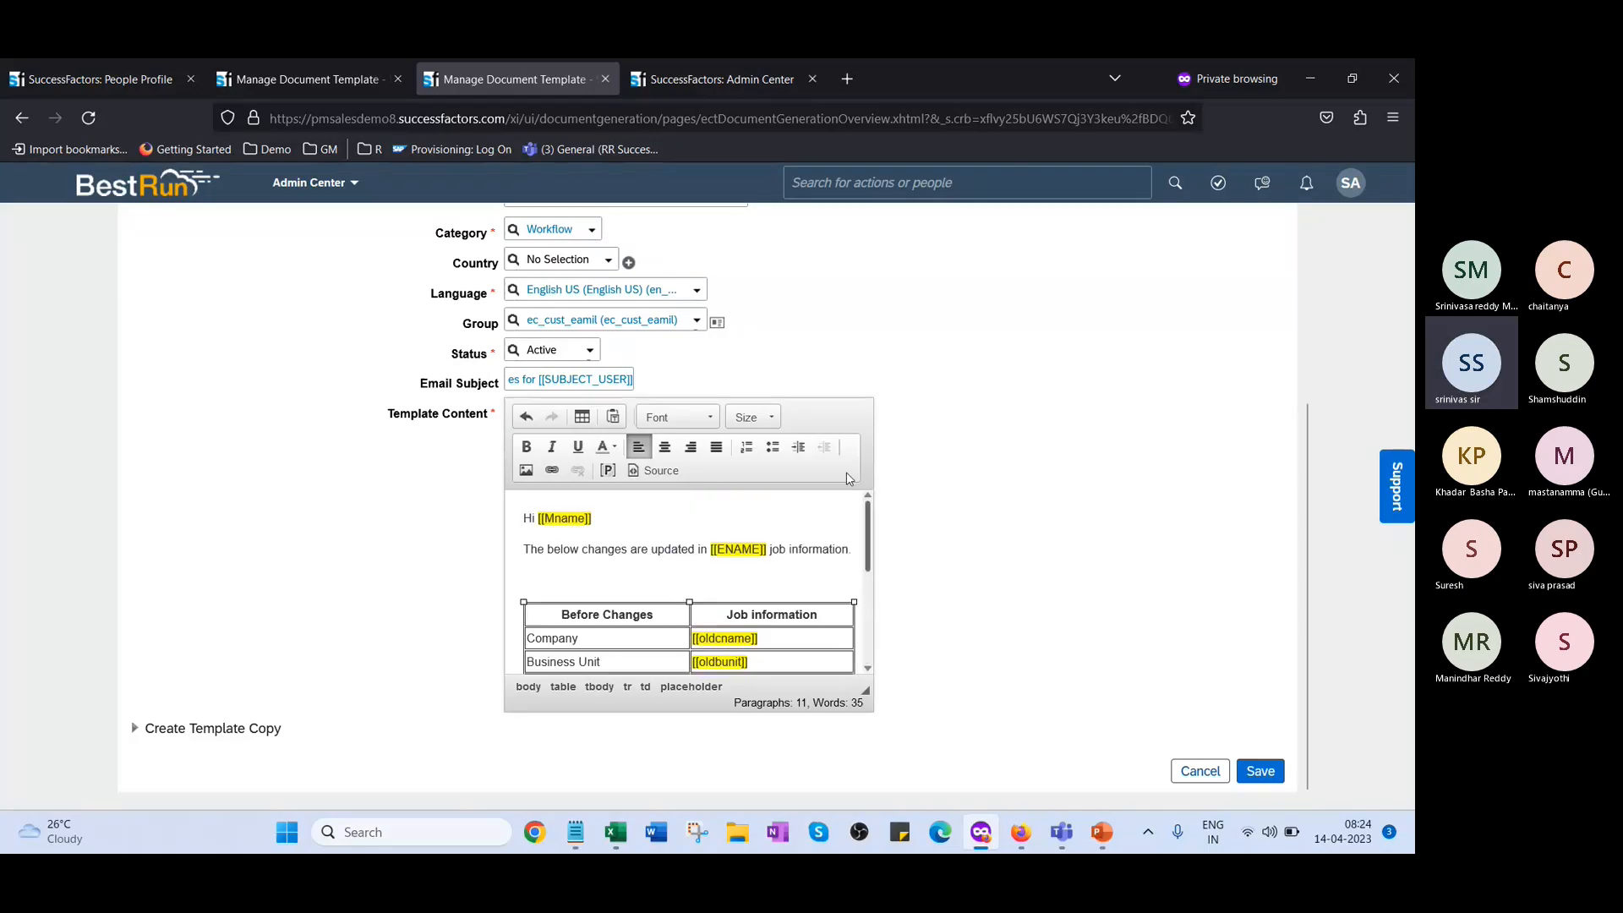
Add a blank line above the 'Hi' greeting and start an image upload from the computer
left_click(513, 507)
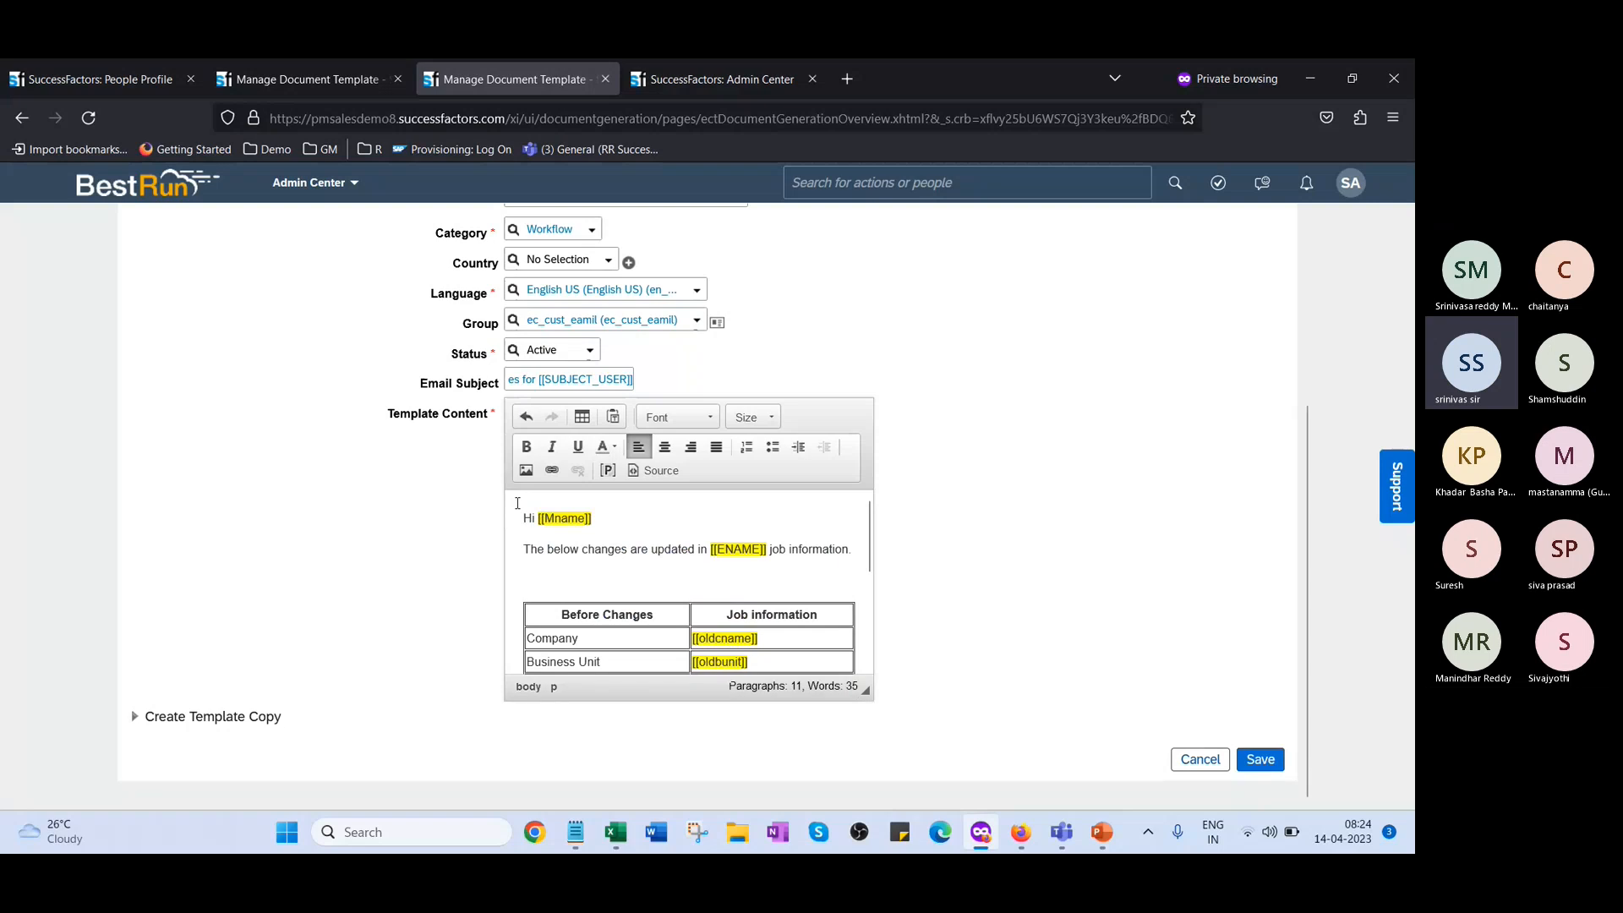
key("Return")
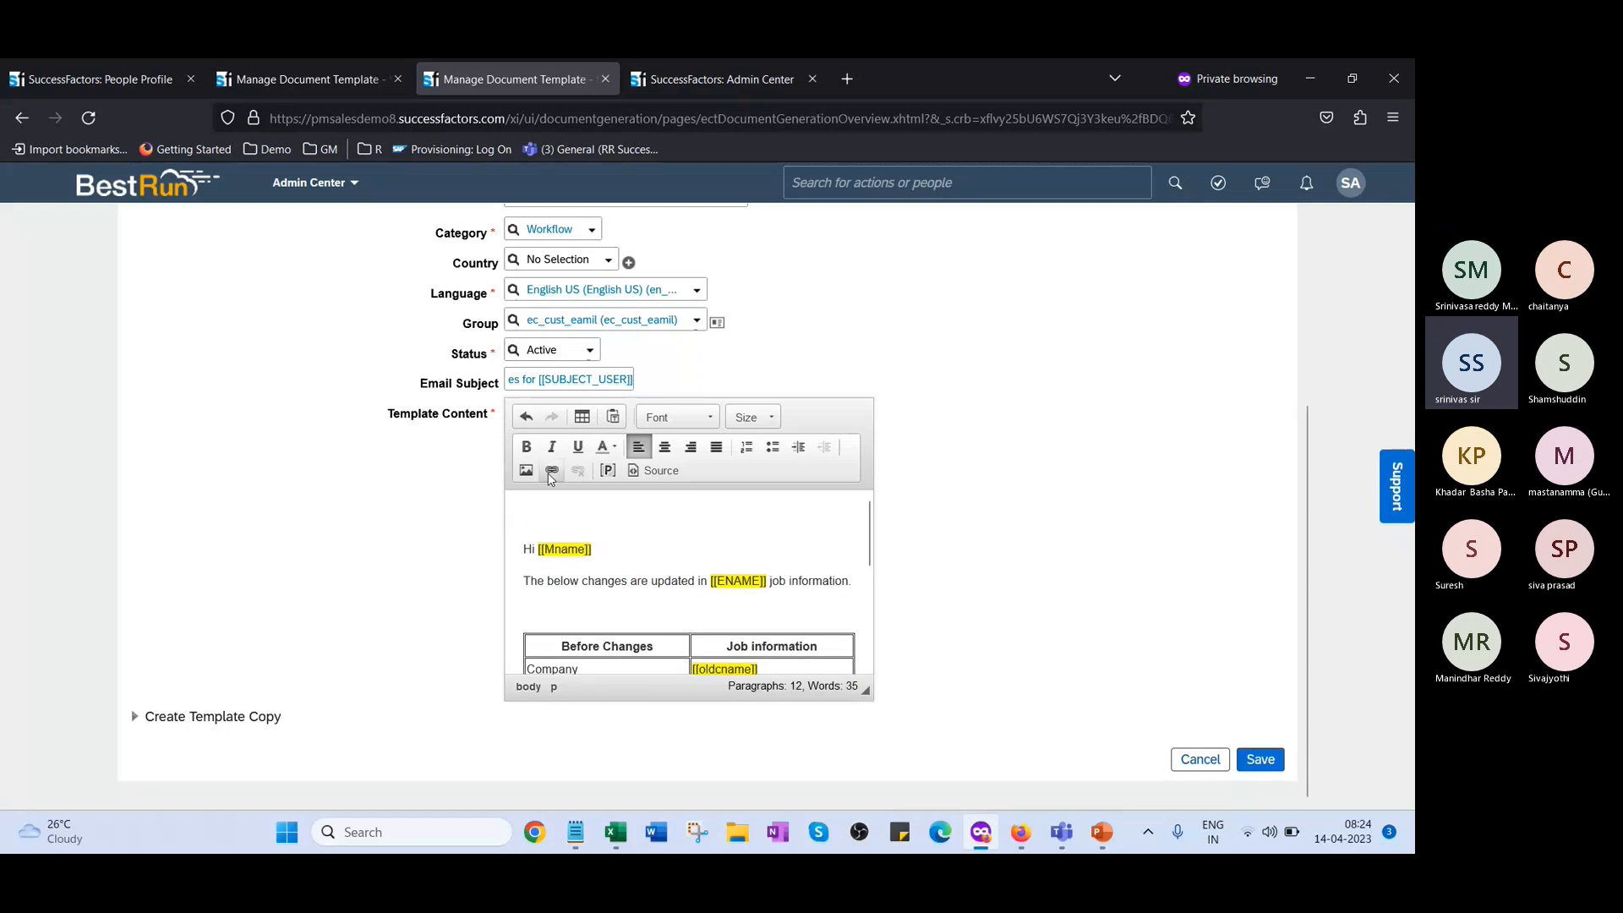
left_click(526, 471)
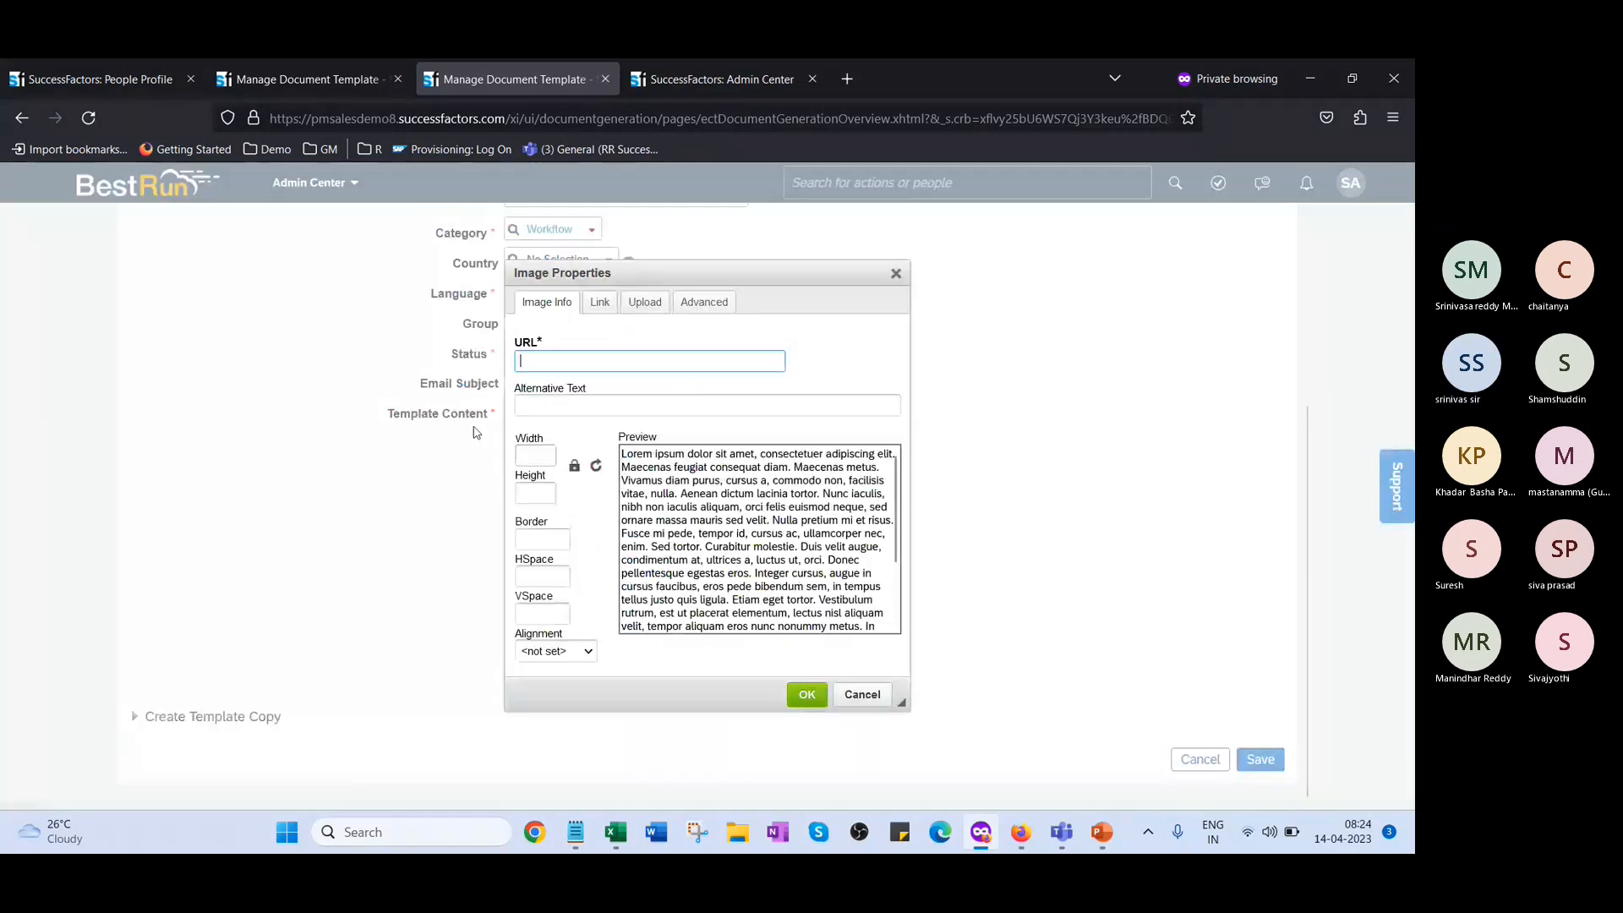
left_click(644, 303)
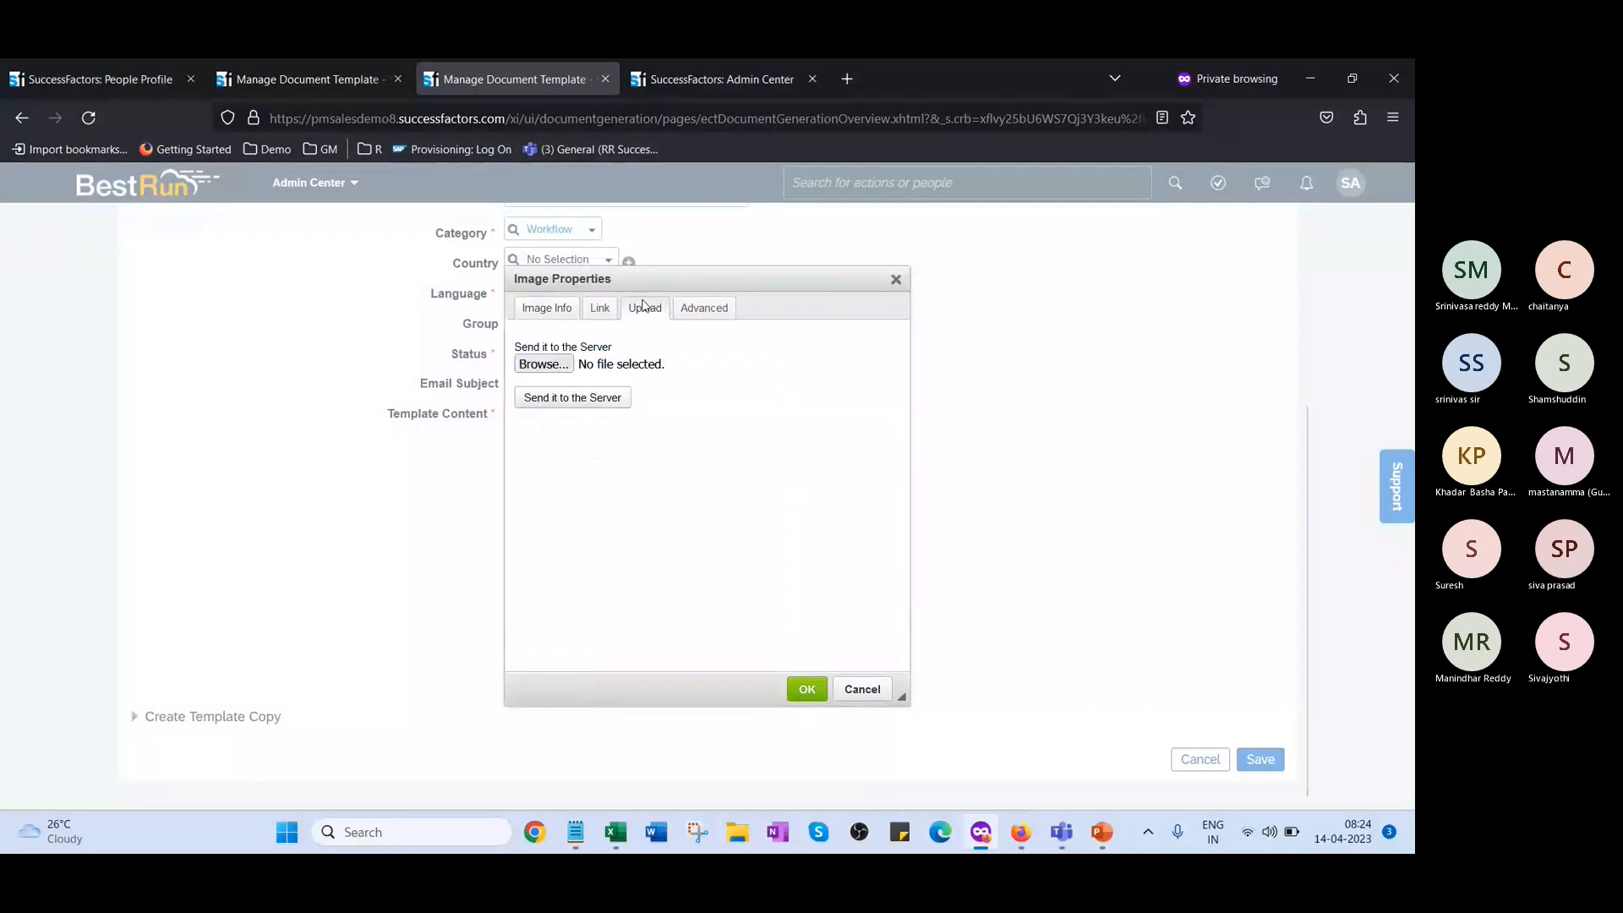
left_click(543, 363)
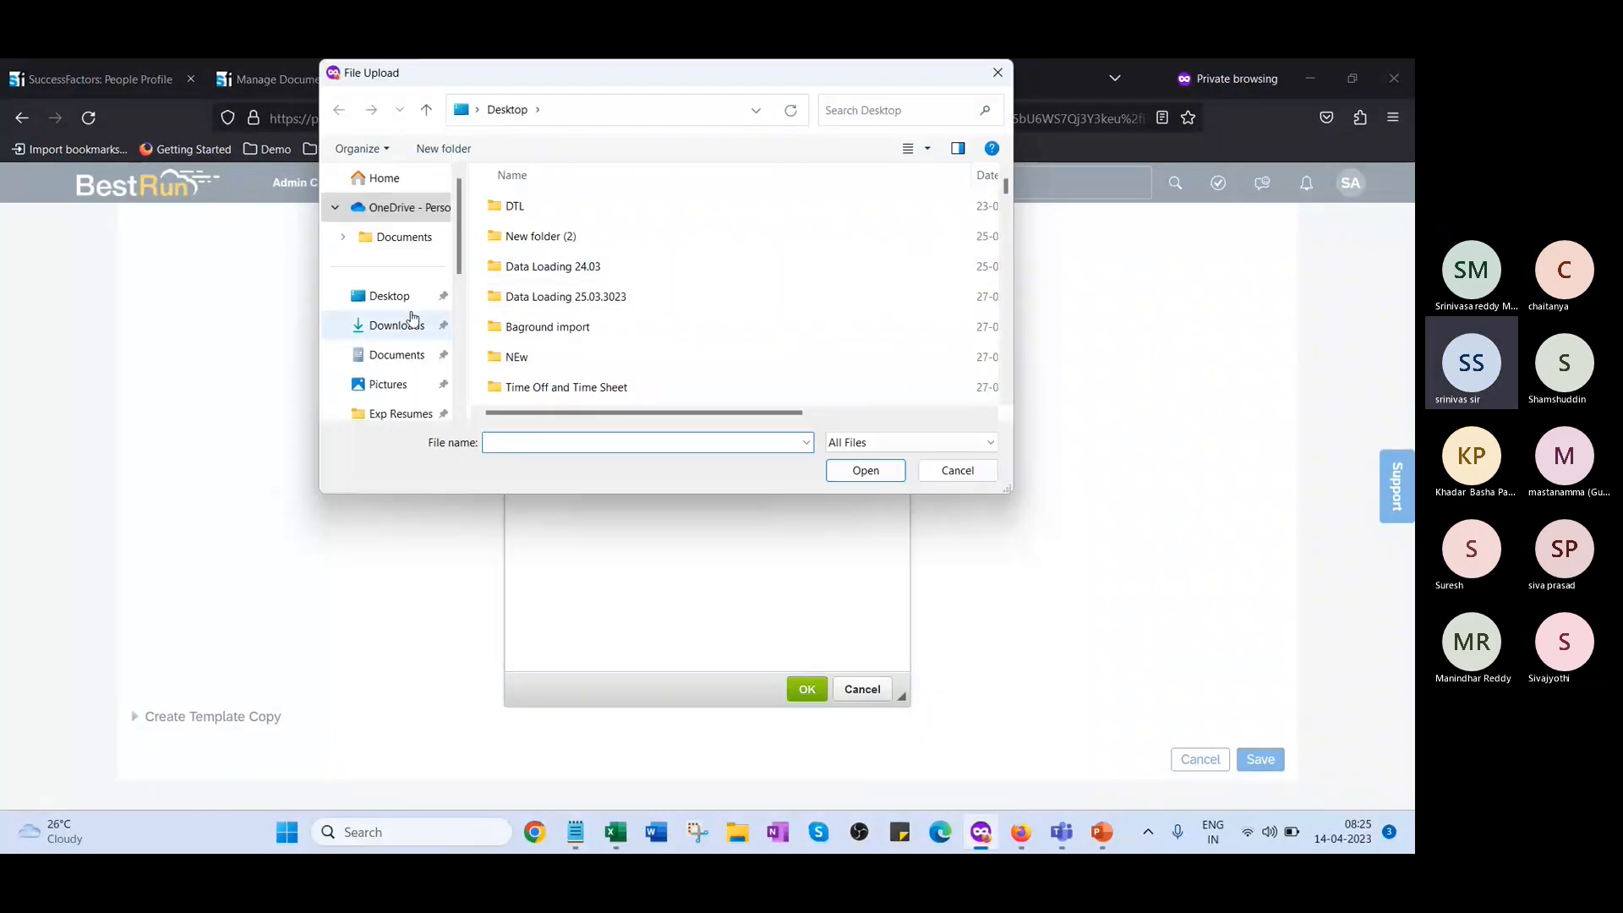
Search the Desktop files for the logo, cancel the file chooser, and show the desktop
left_click(505, 308)
key("c")
key("c")
key("c")
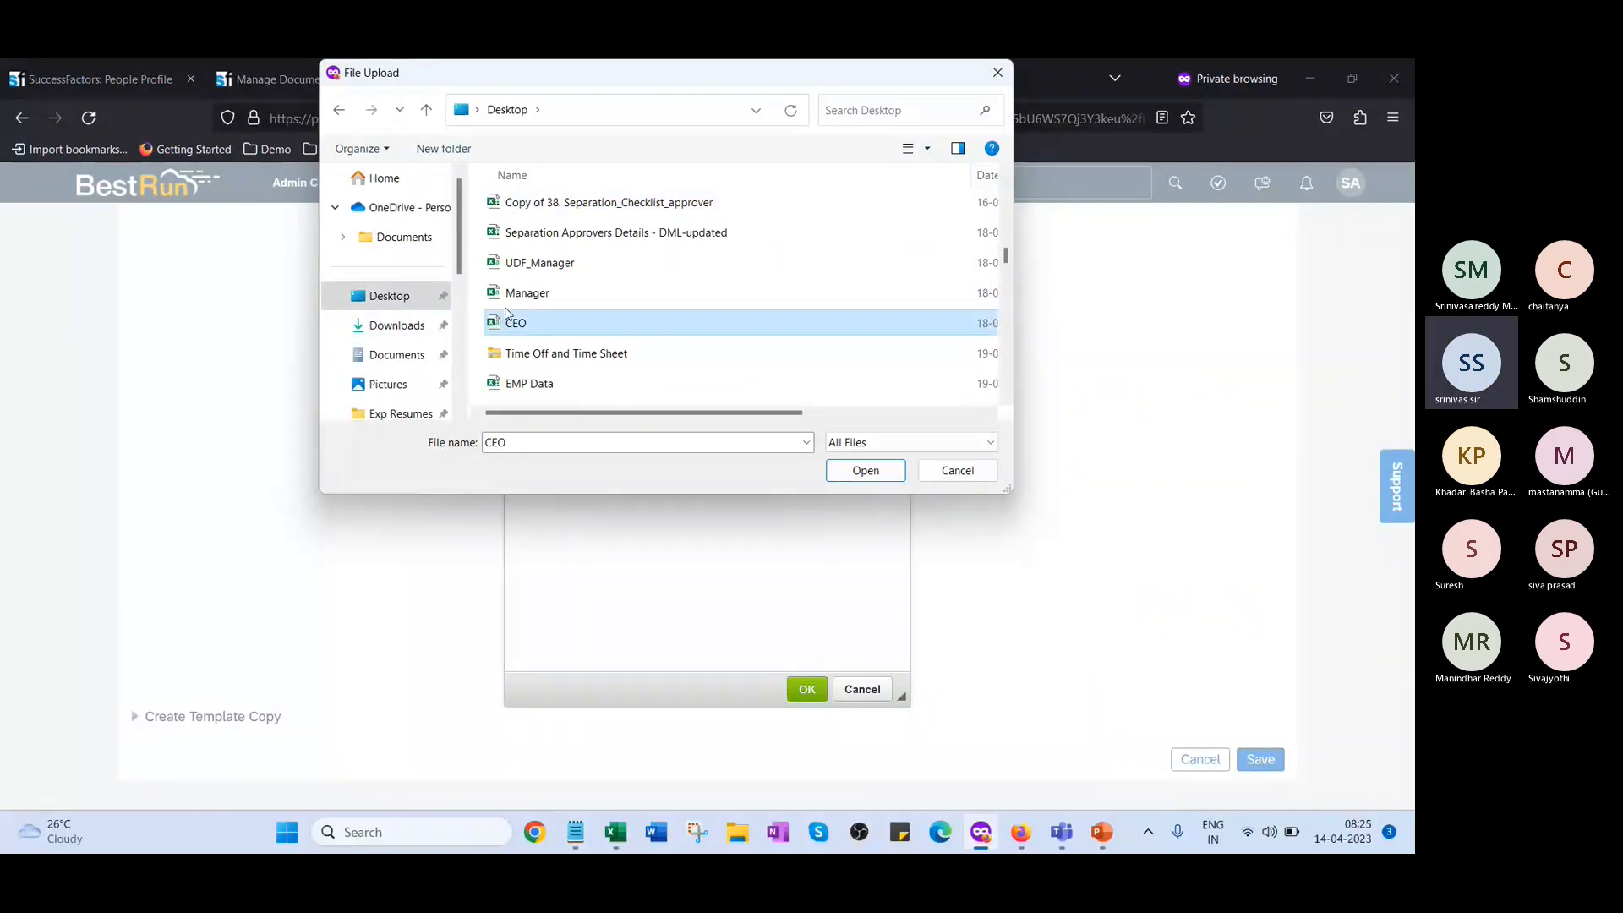
key("c")
key("c")
key("c")
key("c")
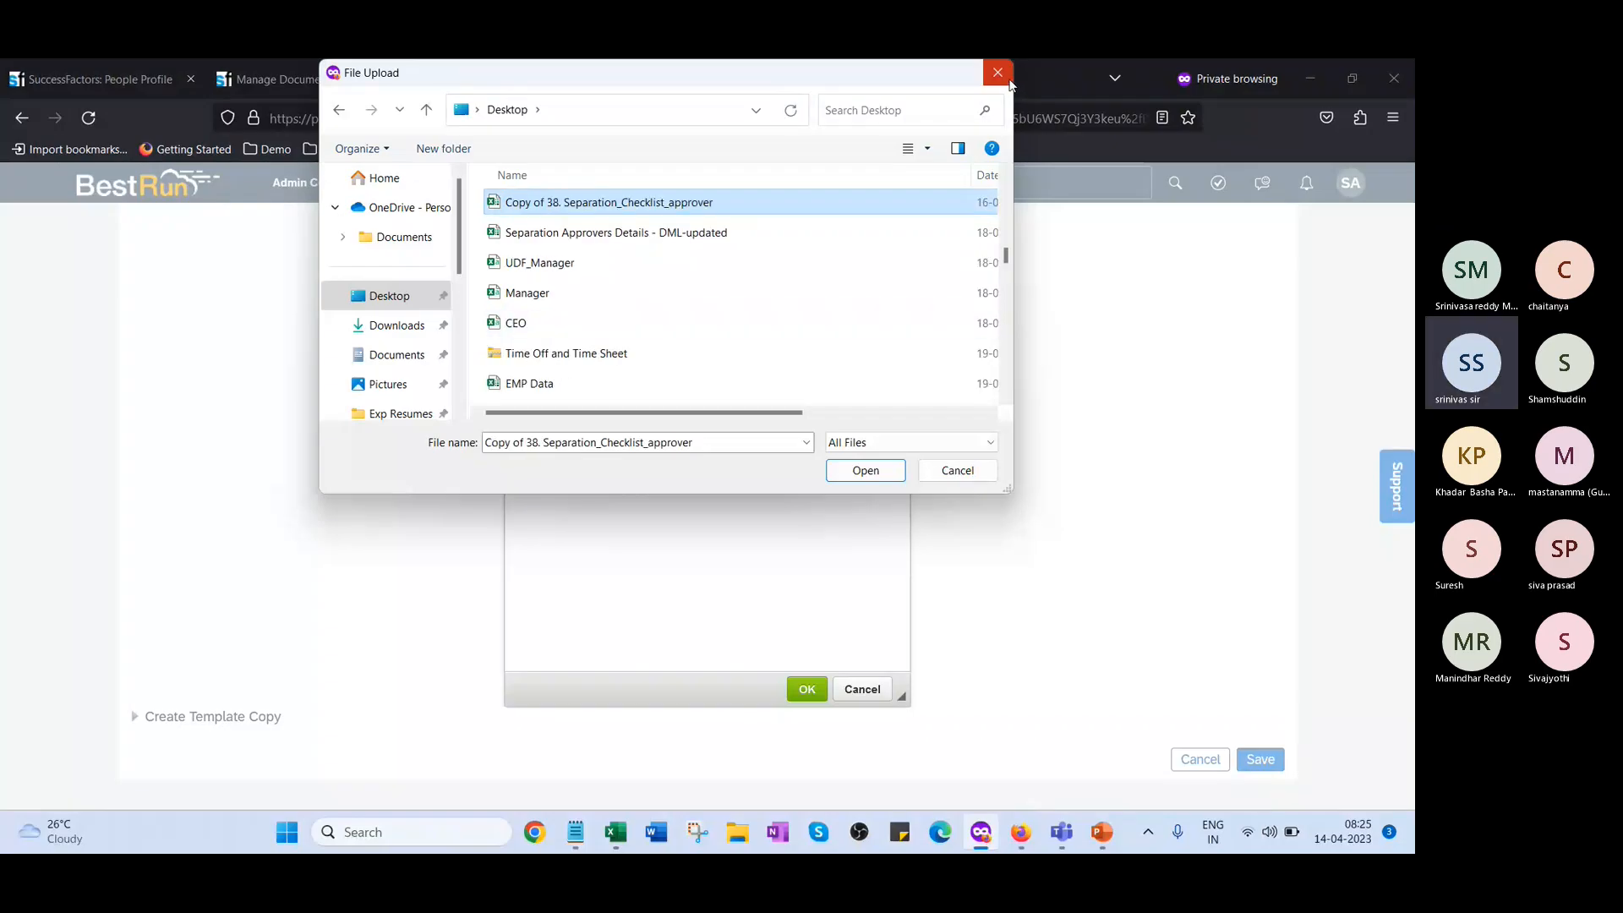
key("Escape")
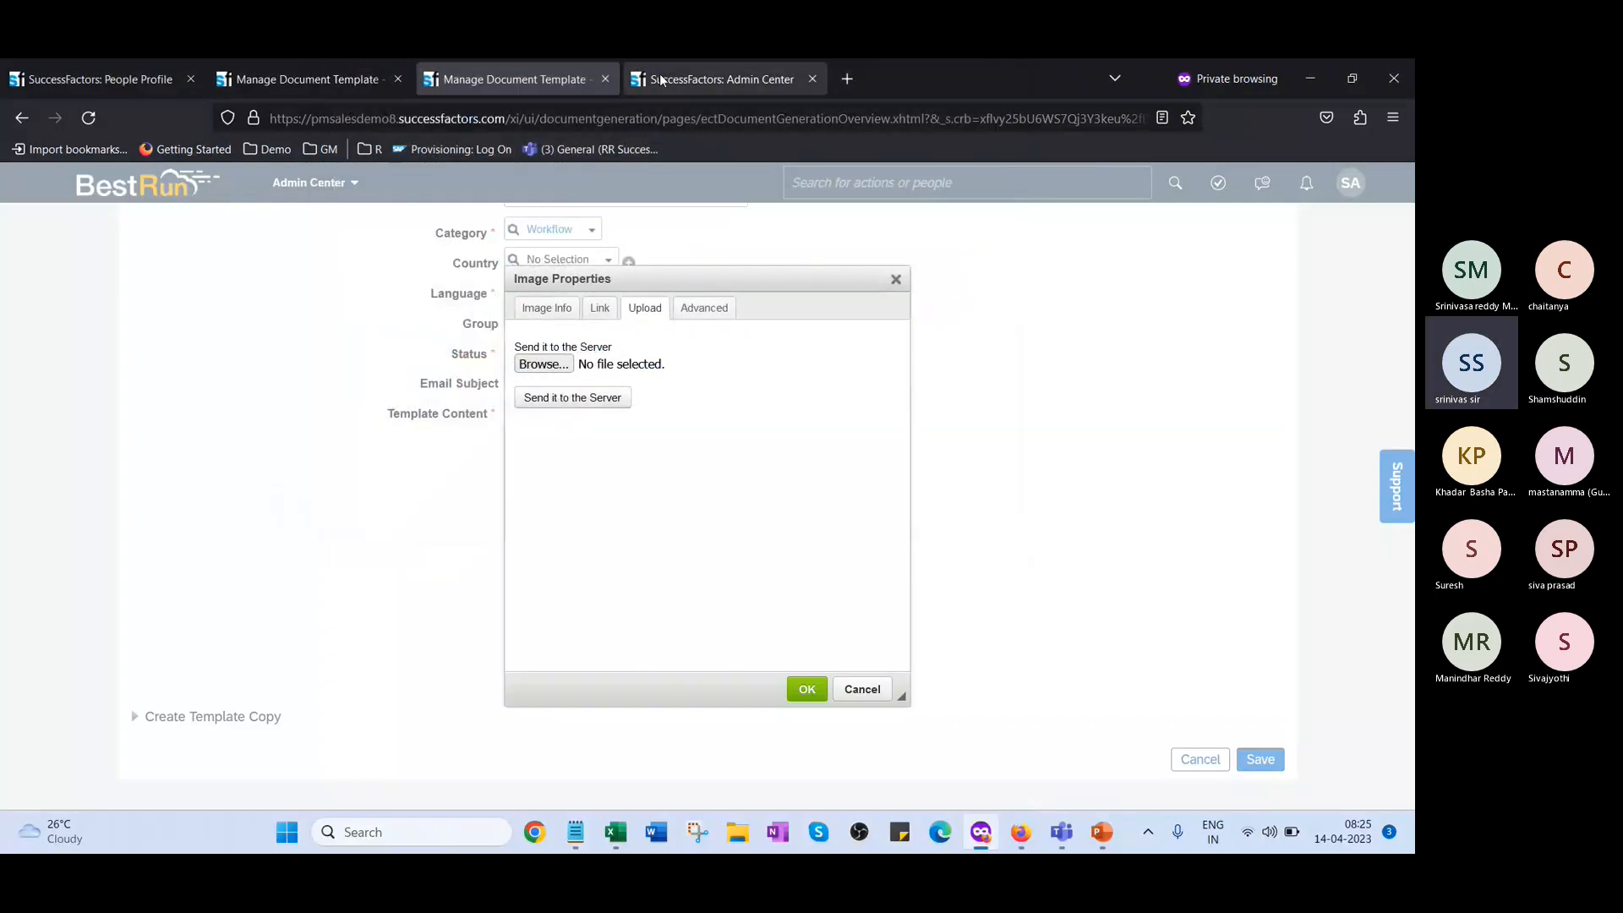
key("super+d")
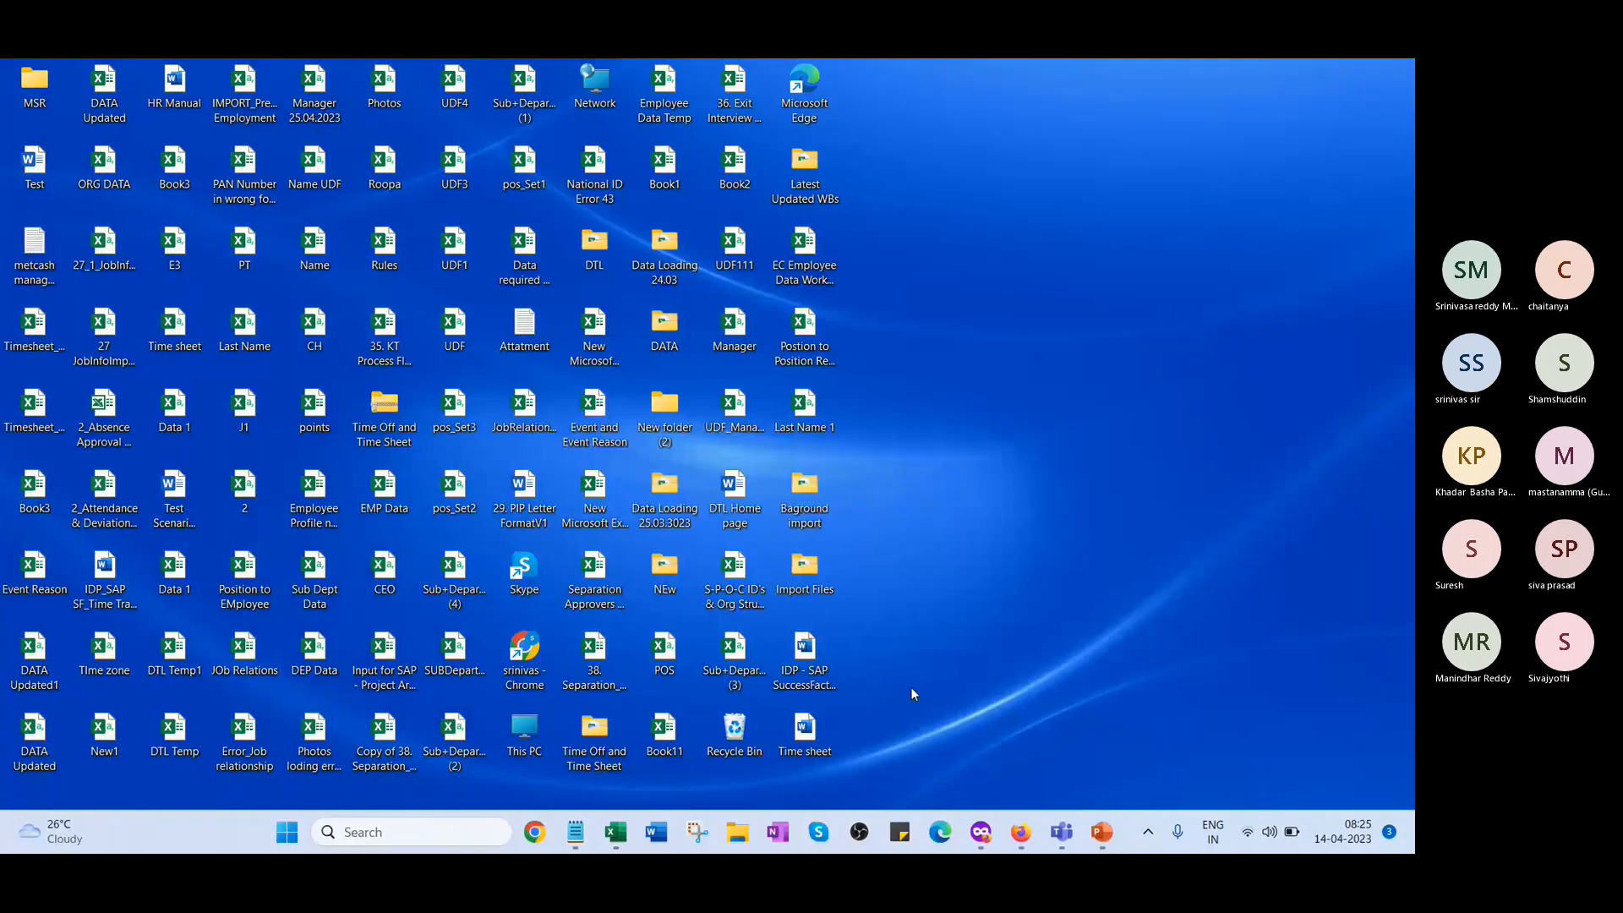
Restore the company logo JPG from the Recycle Bin and return to the browser's image upload
double_click(734, 732)
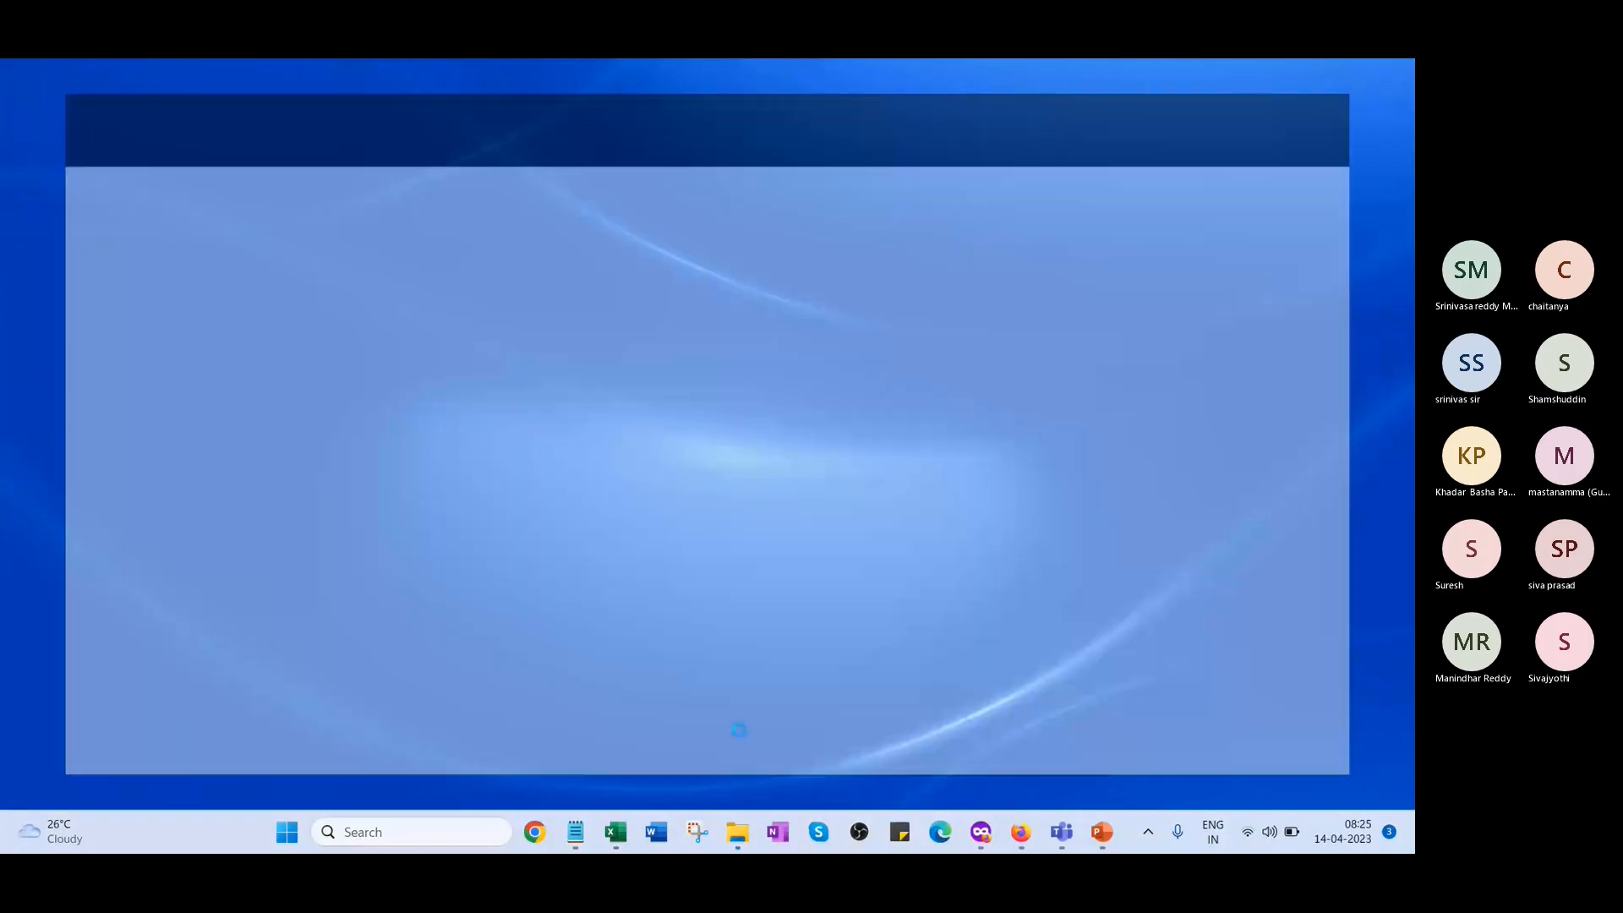
key("Down")
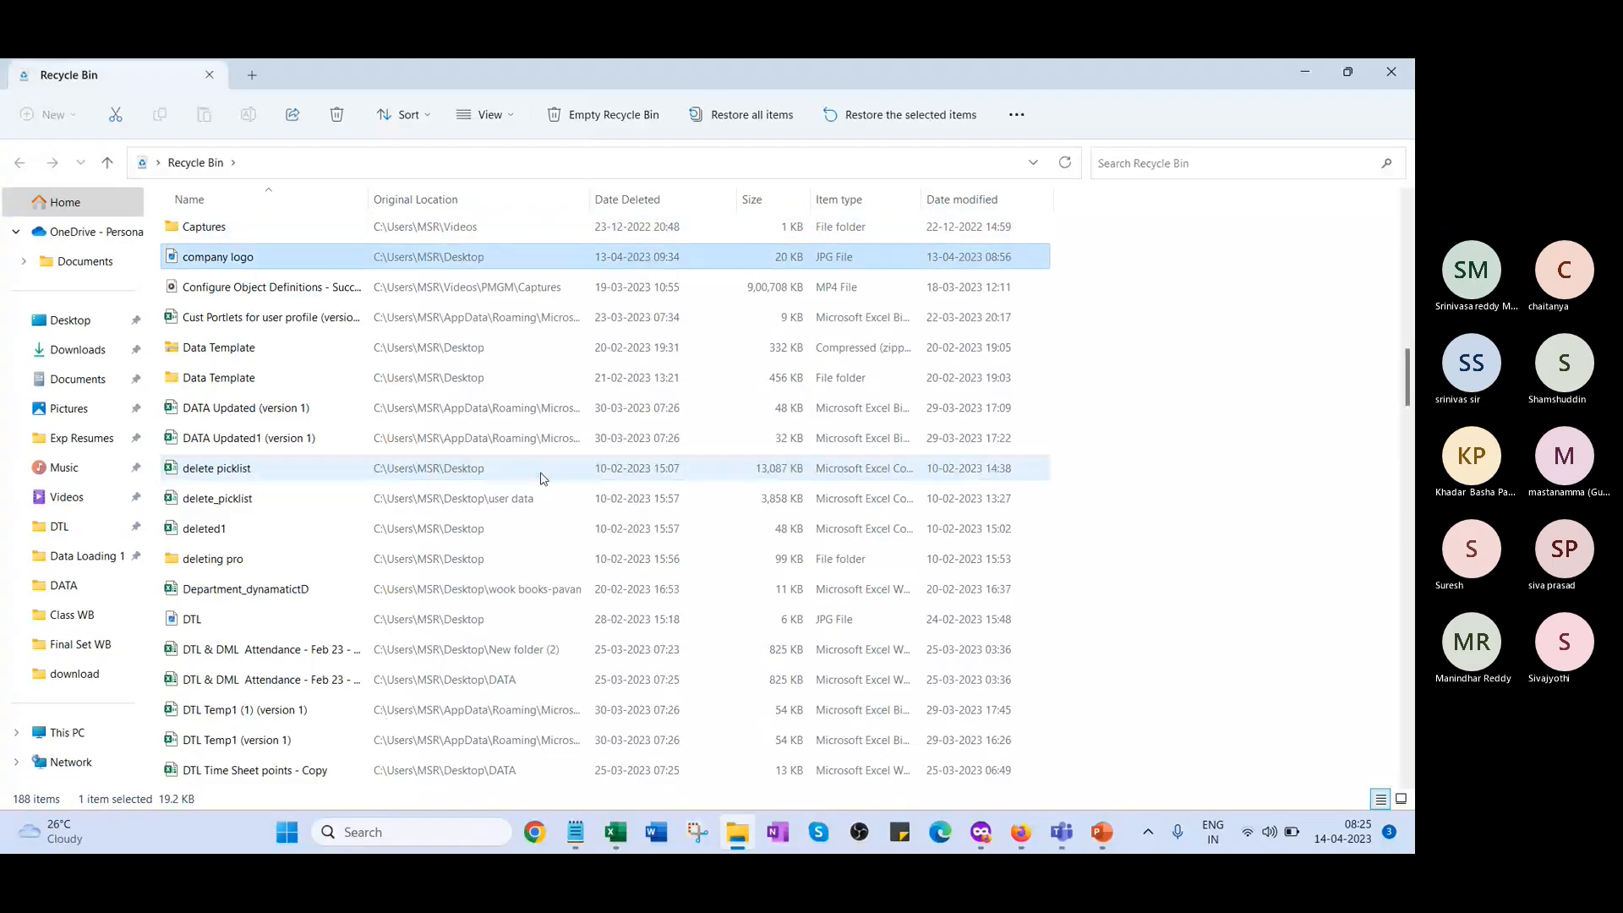
right_click(291, 257)
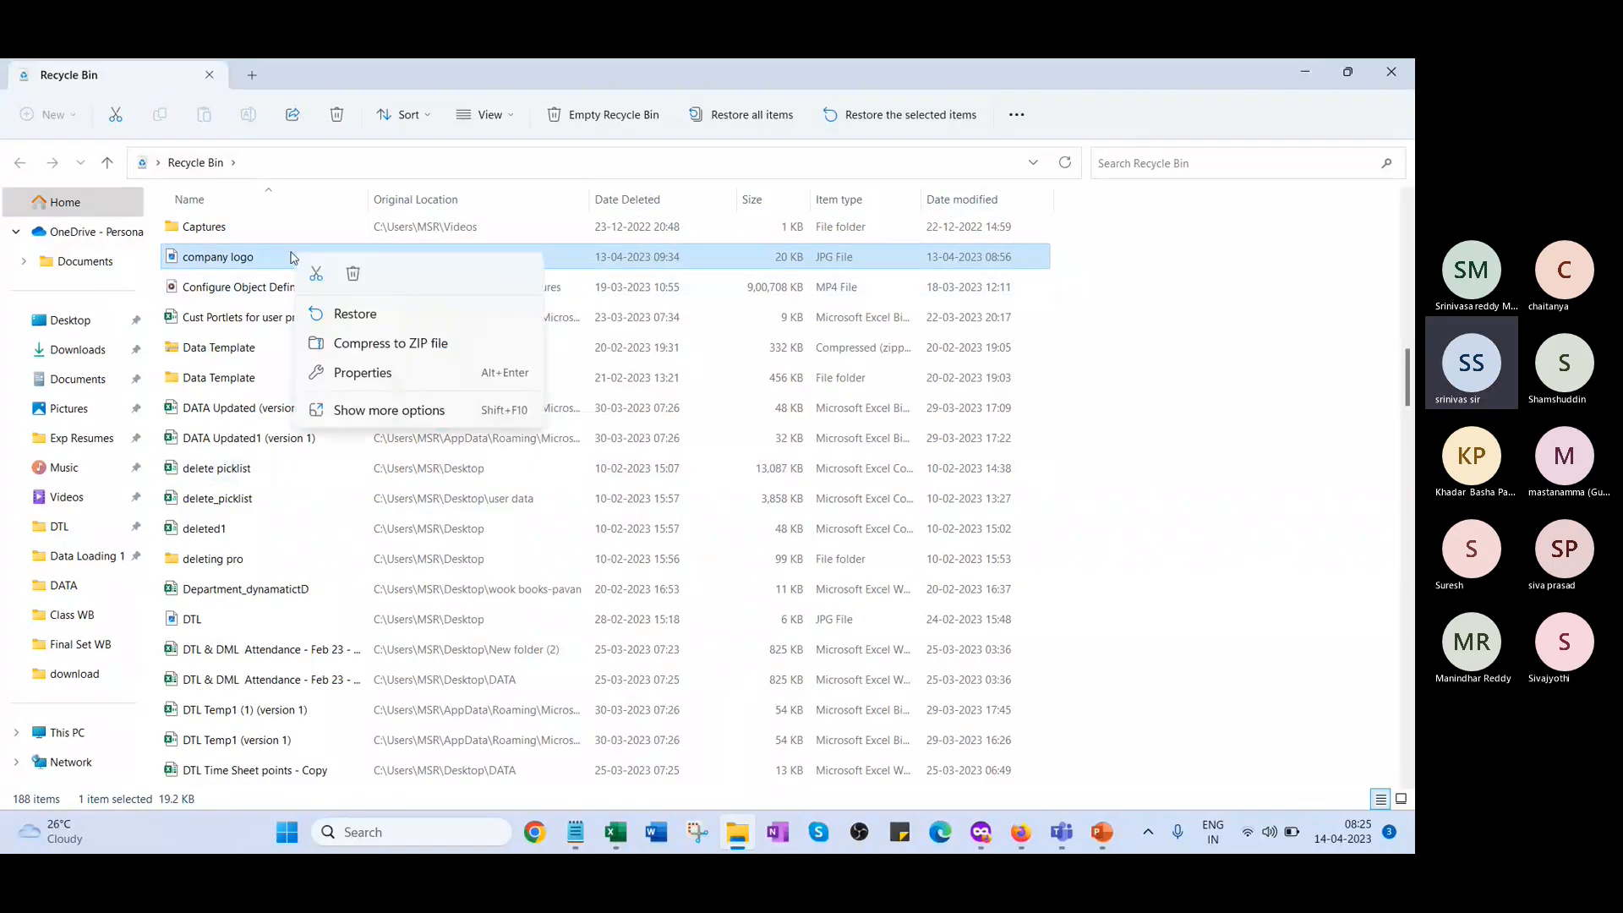
left_click(355, 314)
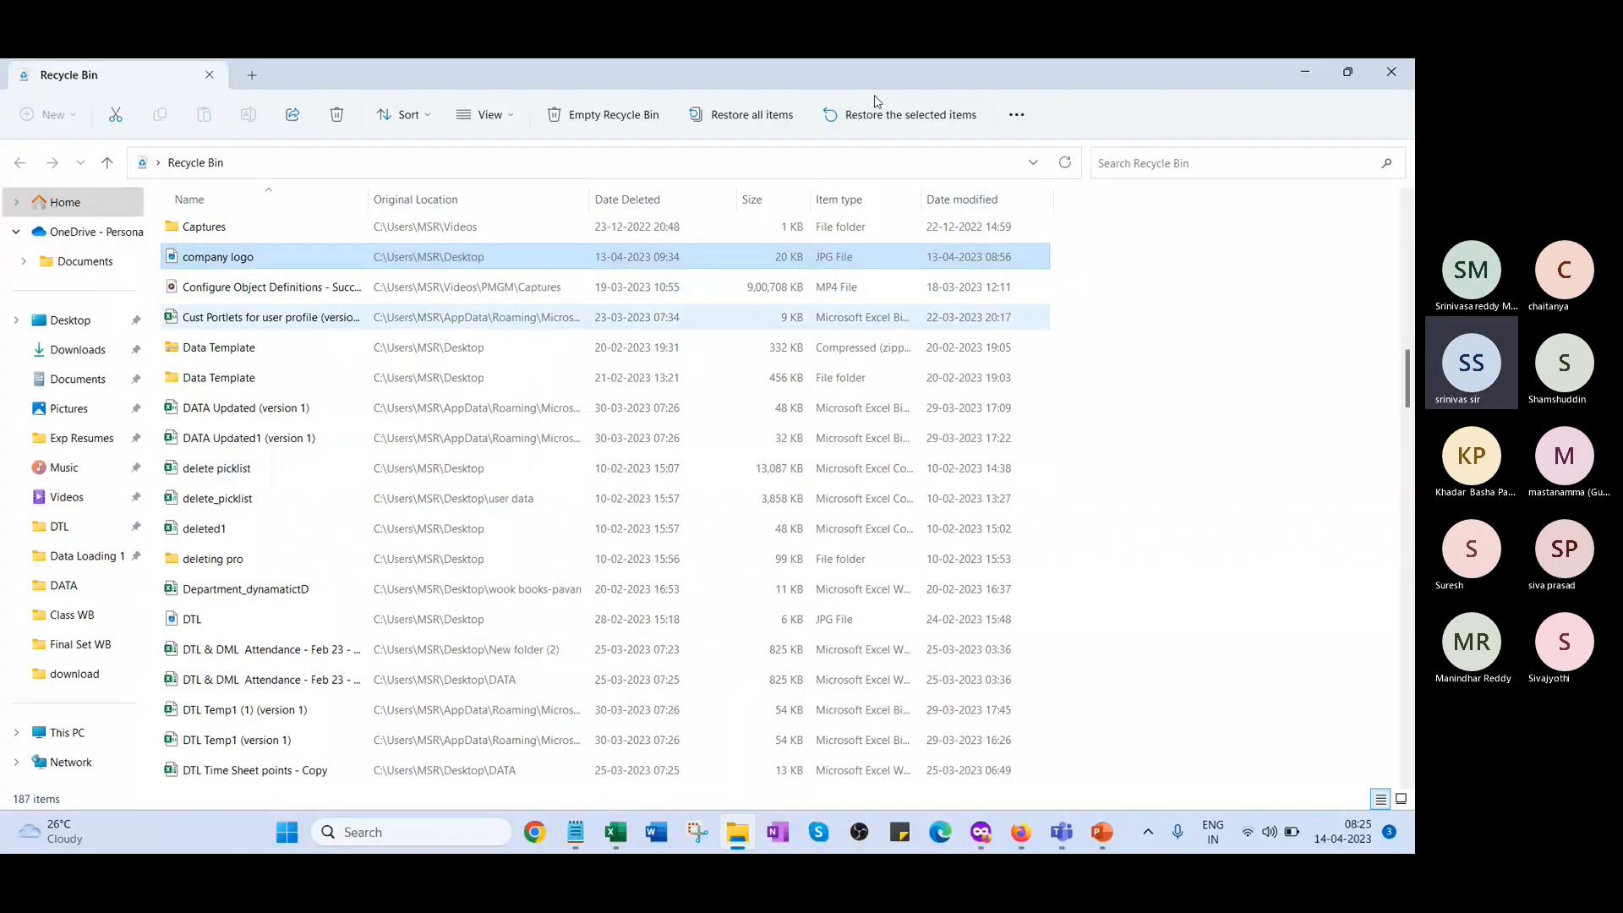
left_click(1305, 71)
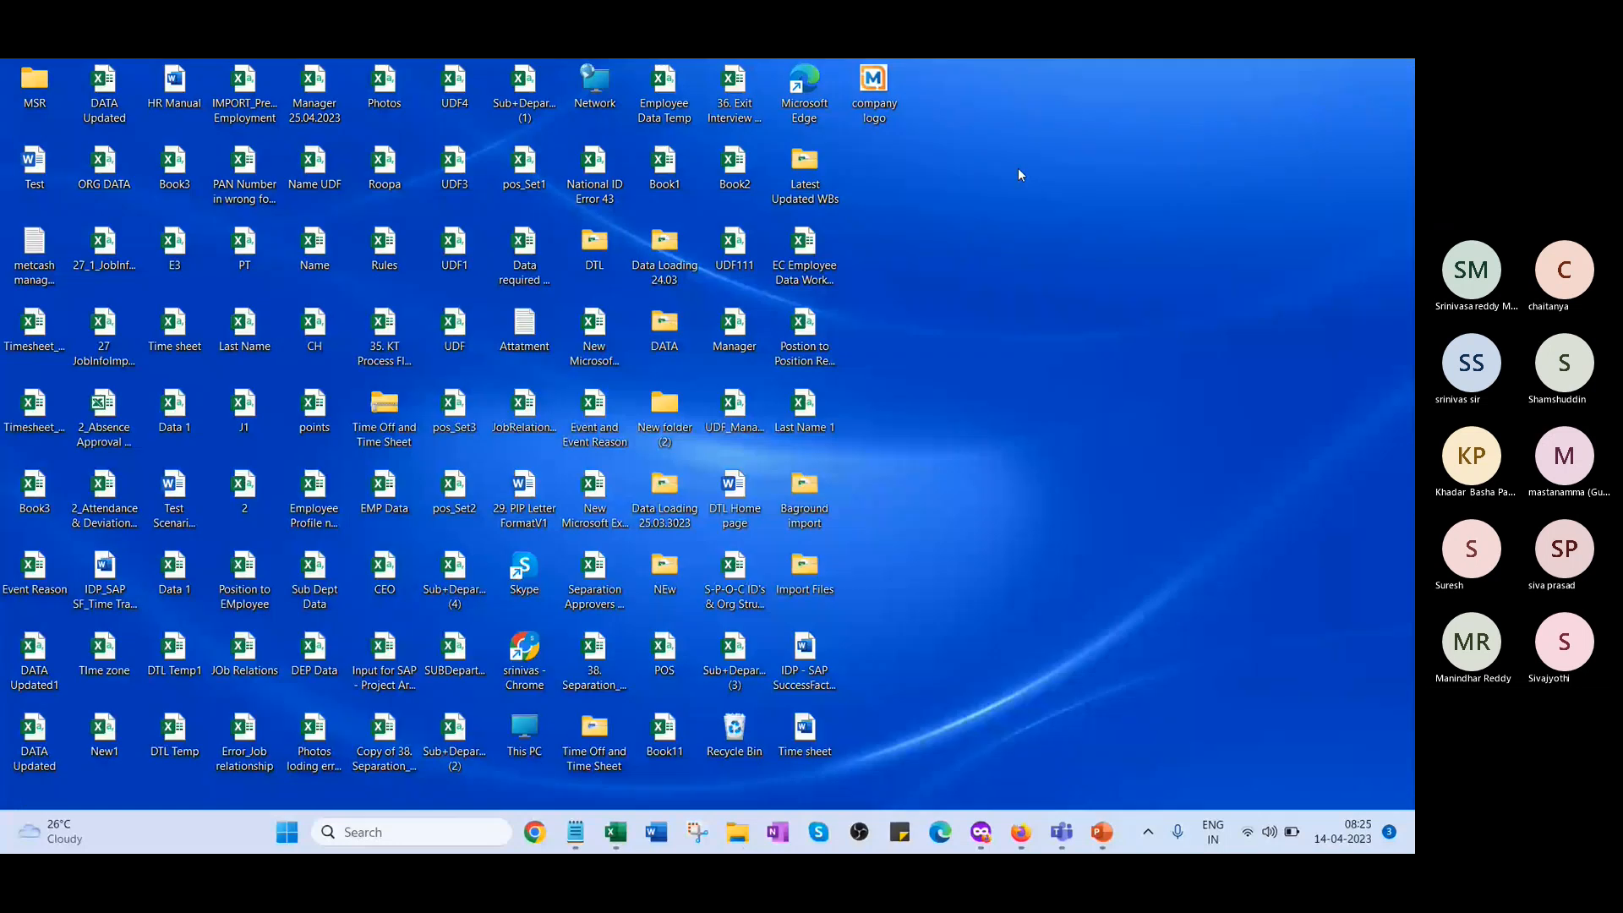
key("alt+Tab")
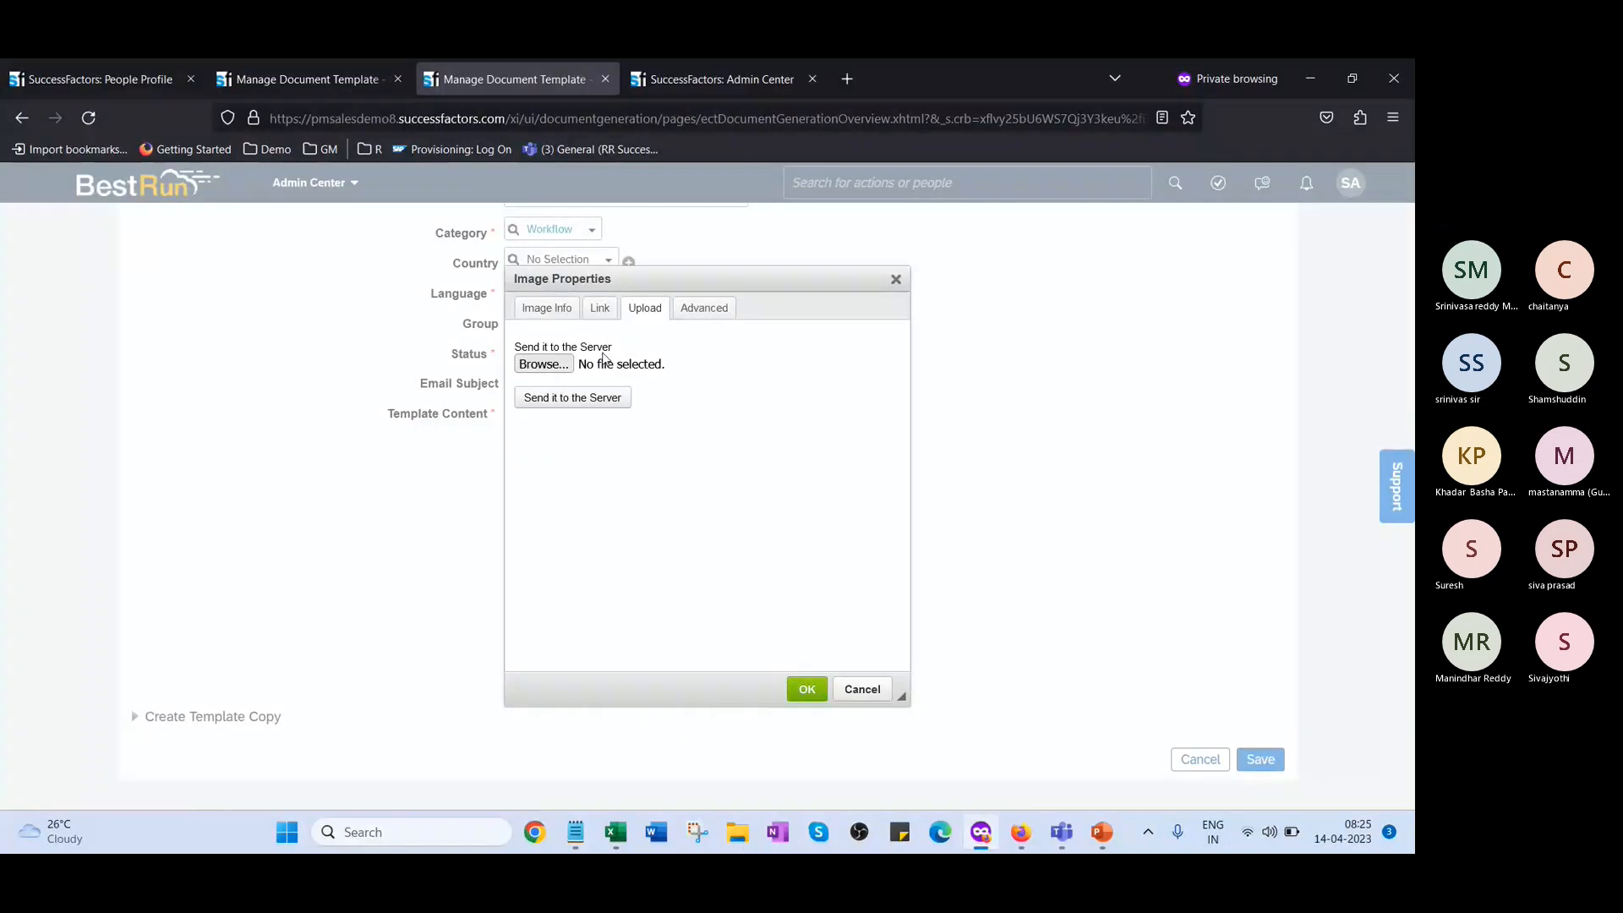
Pick company logo.jpg and upload it to the server for the template content
left_click(568, 364)
right_click(561, 342)
left_click(545, 330)
key("c")
key("c")
key("c")
key("c")
key("c")
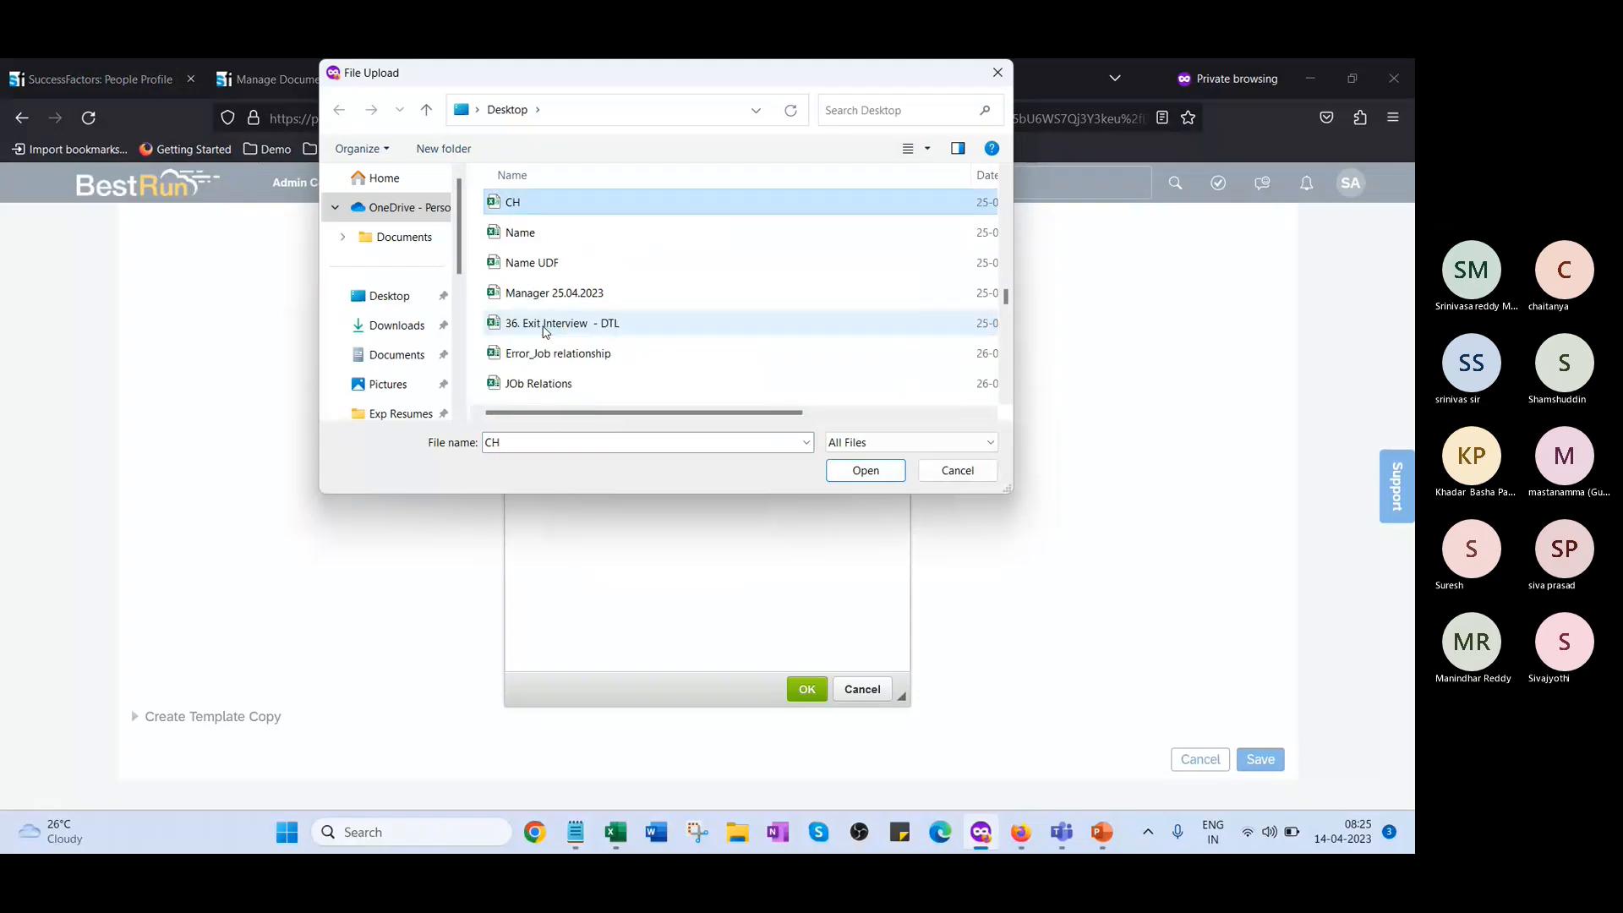
key("c")
key("c")
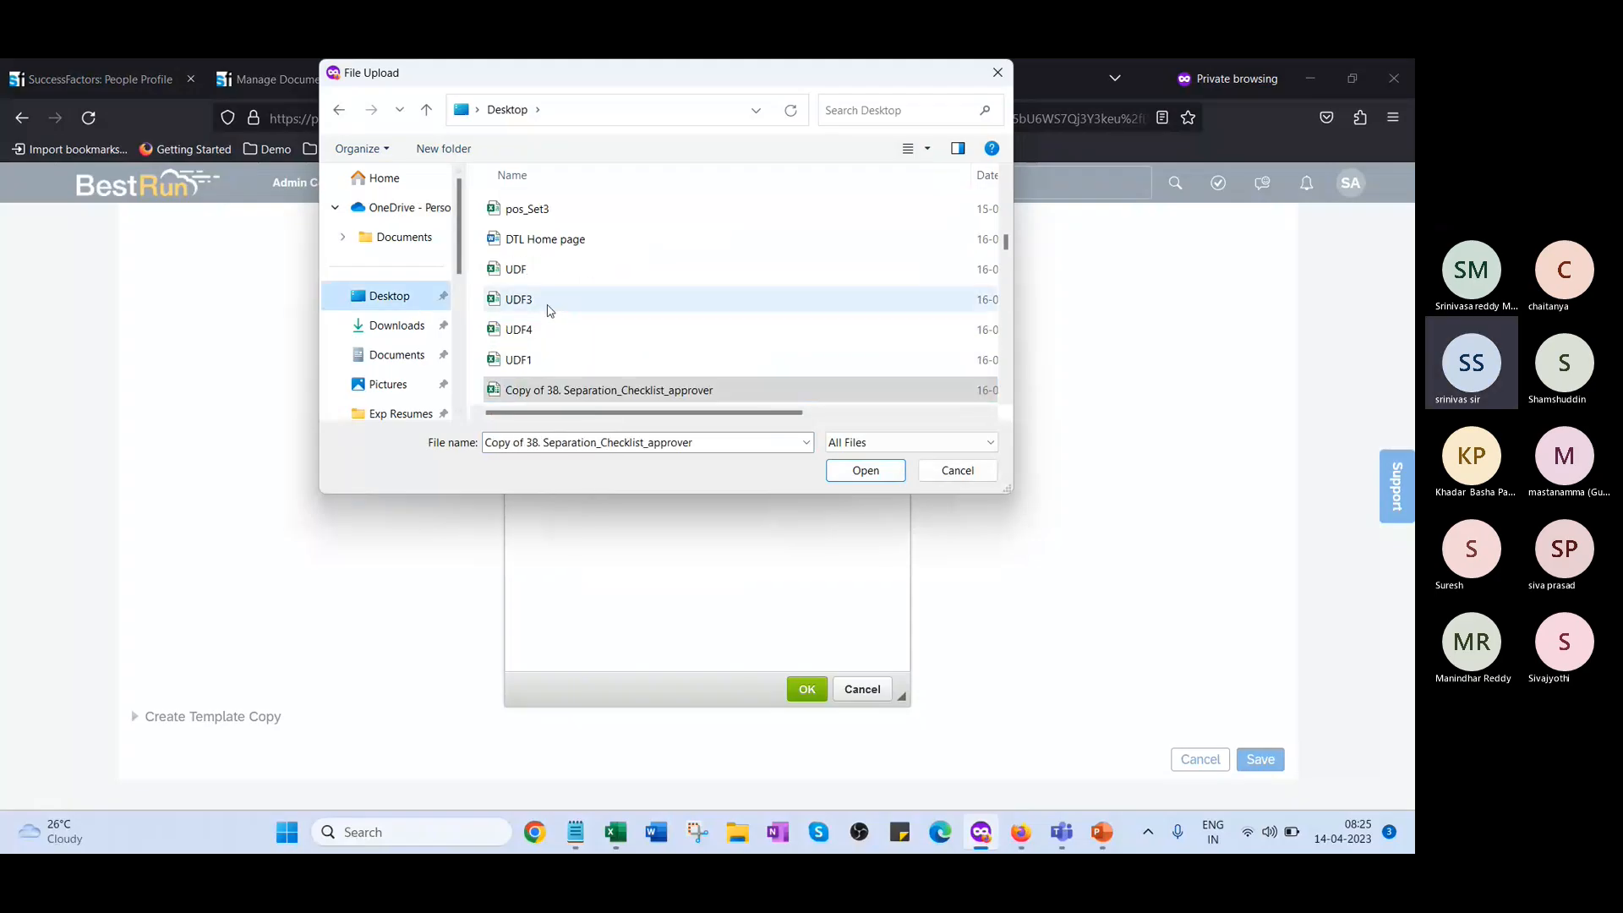
key("c")
key("c")
key("c")
key("c")
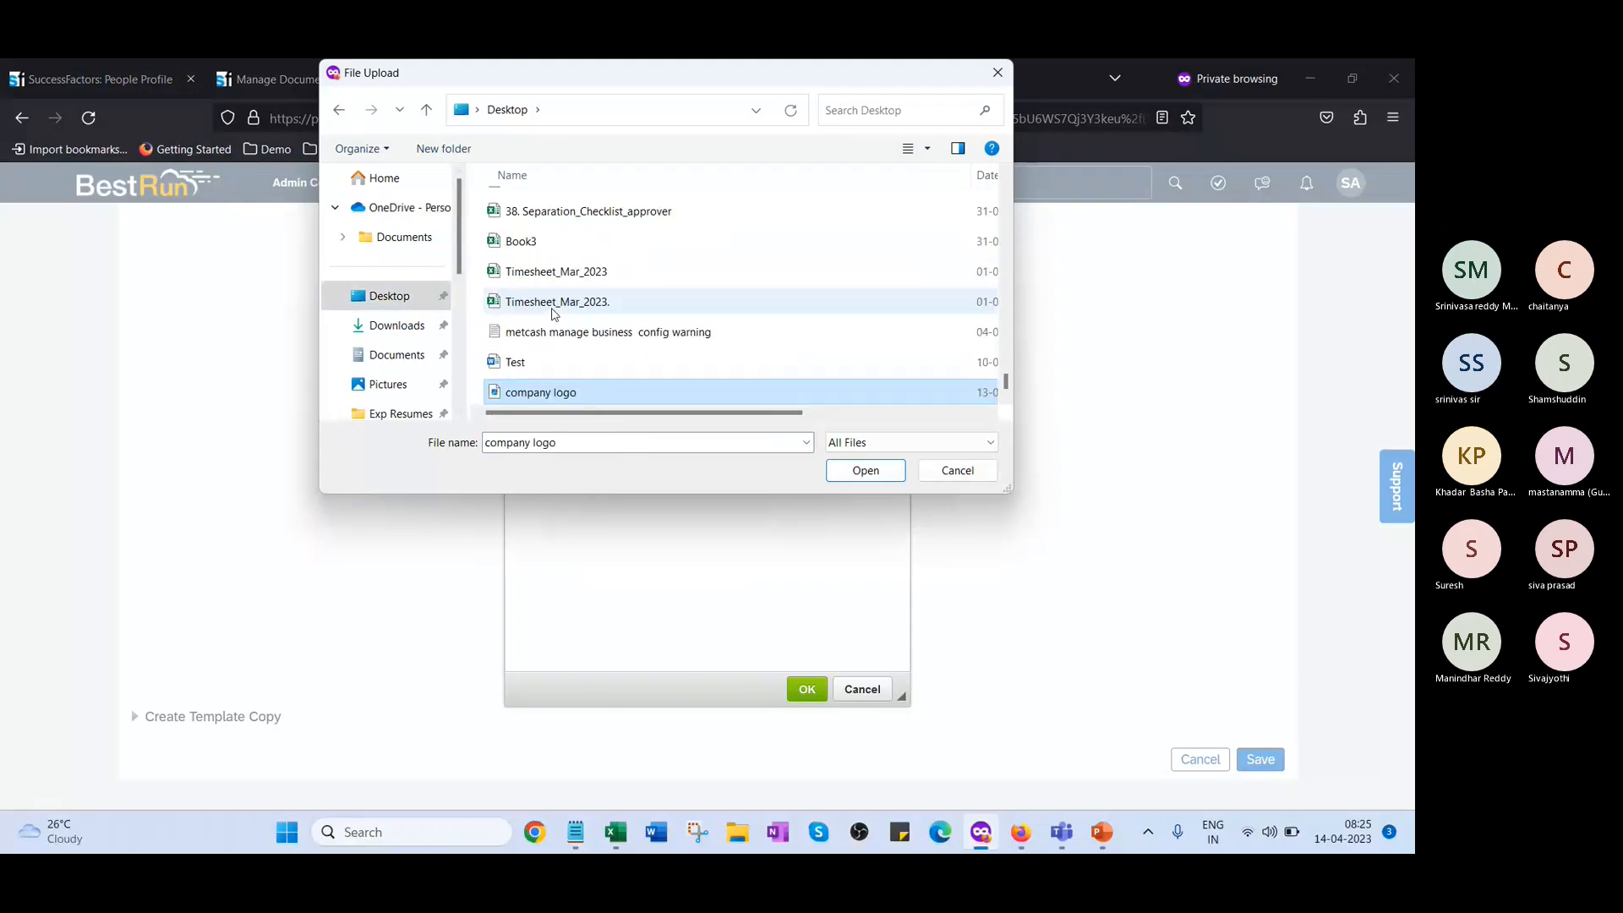
key("c")
key("c")
double_click(558, 395)
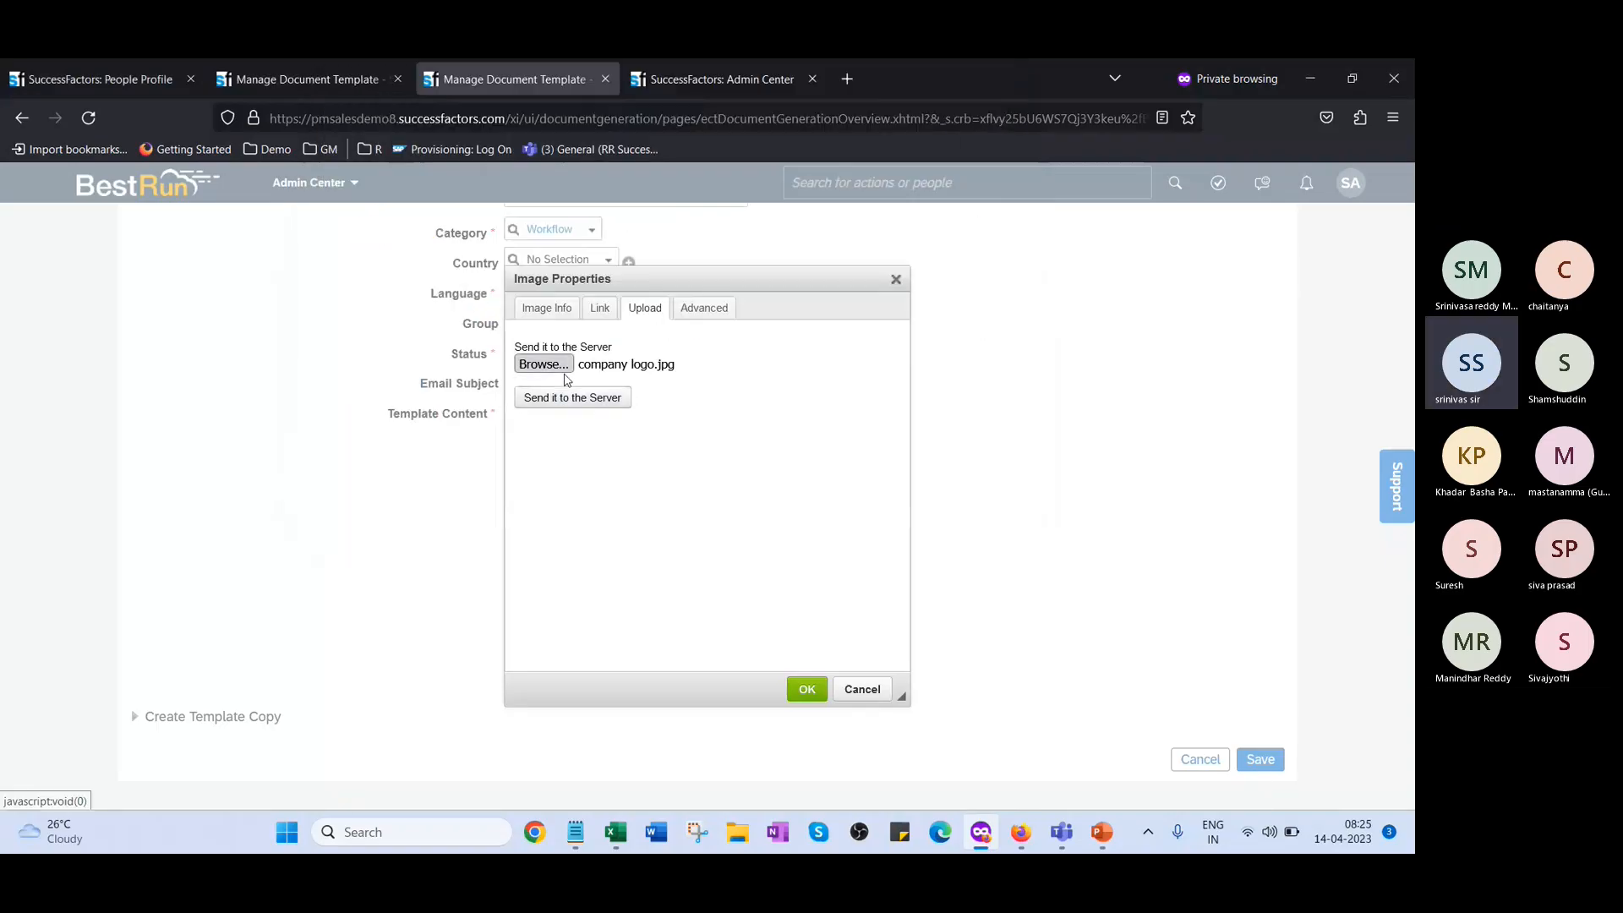
left_click_drag(565, 398, 547, 467)
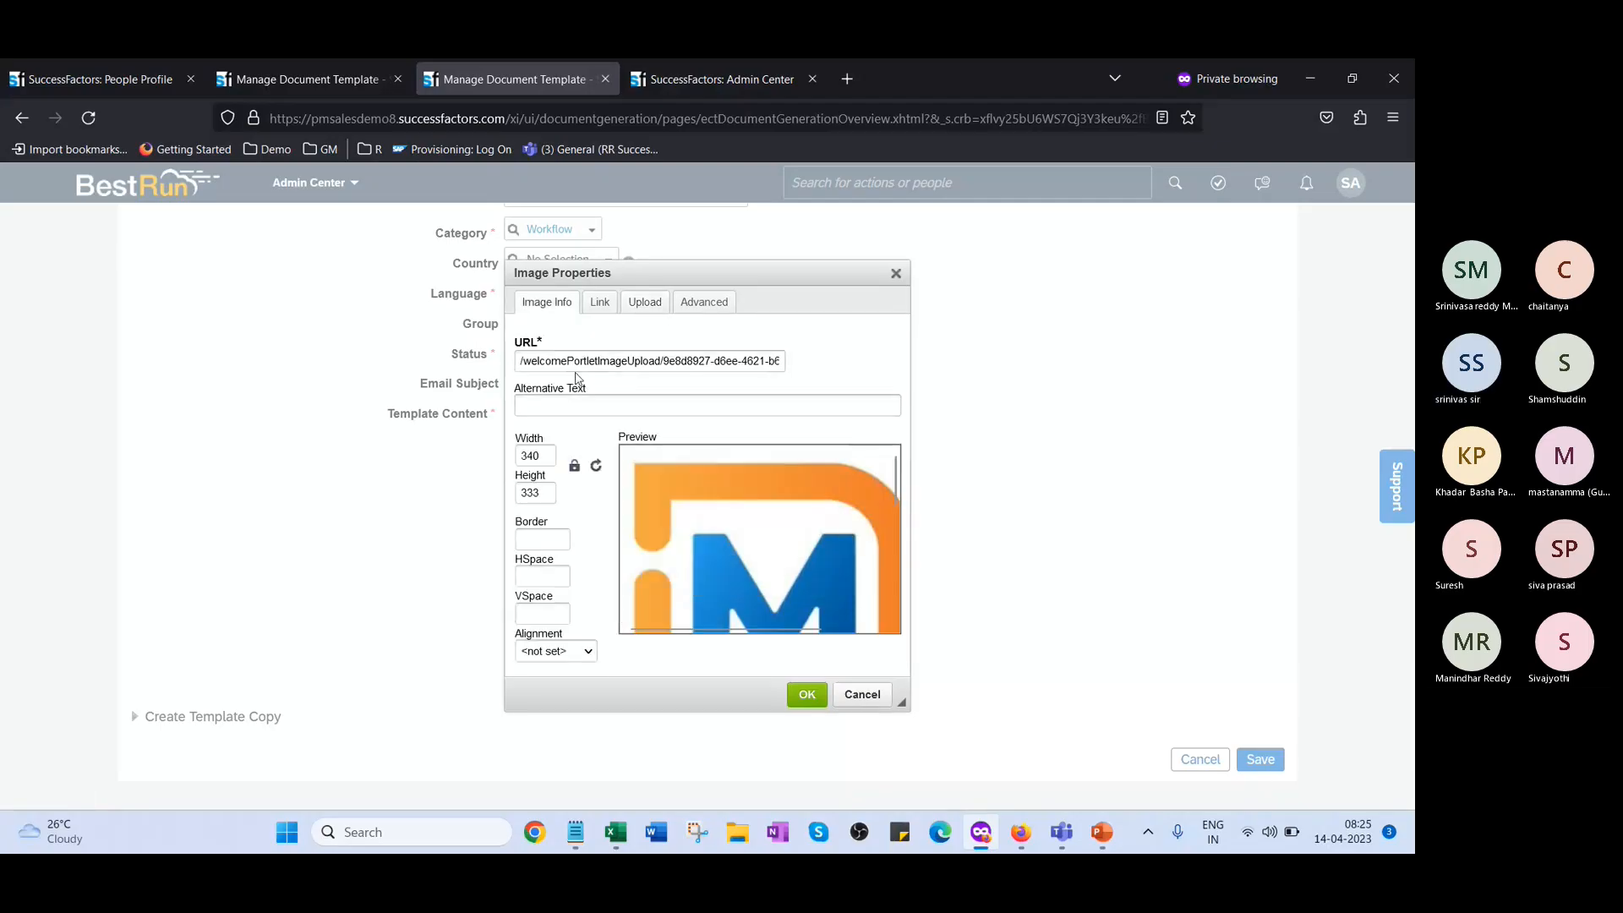
Resize the logo to width 100 (height 98) and insert it above the Hi greeting
double_click(520, 457)
type("100")
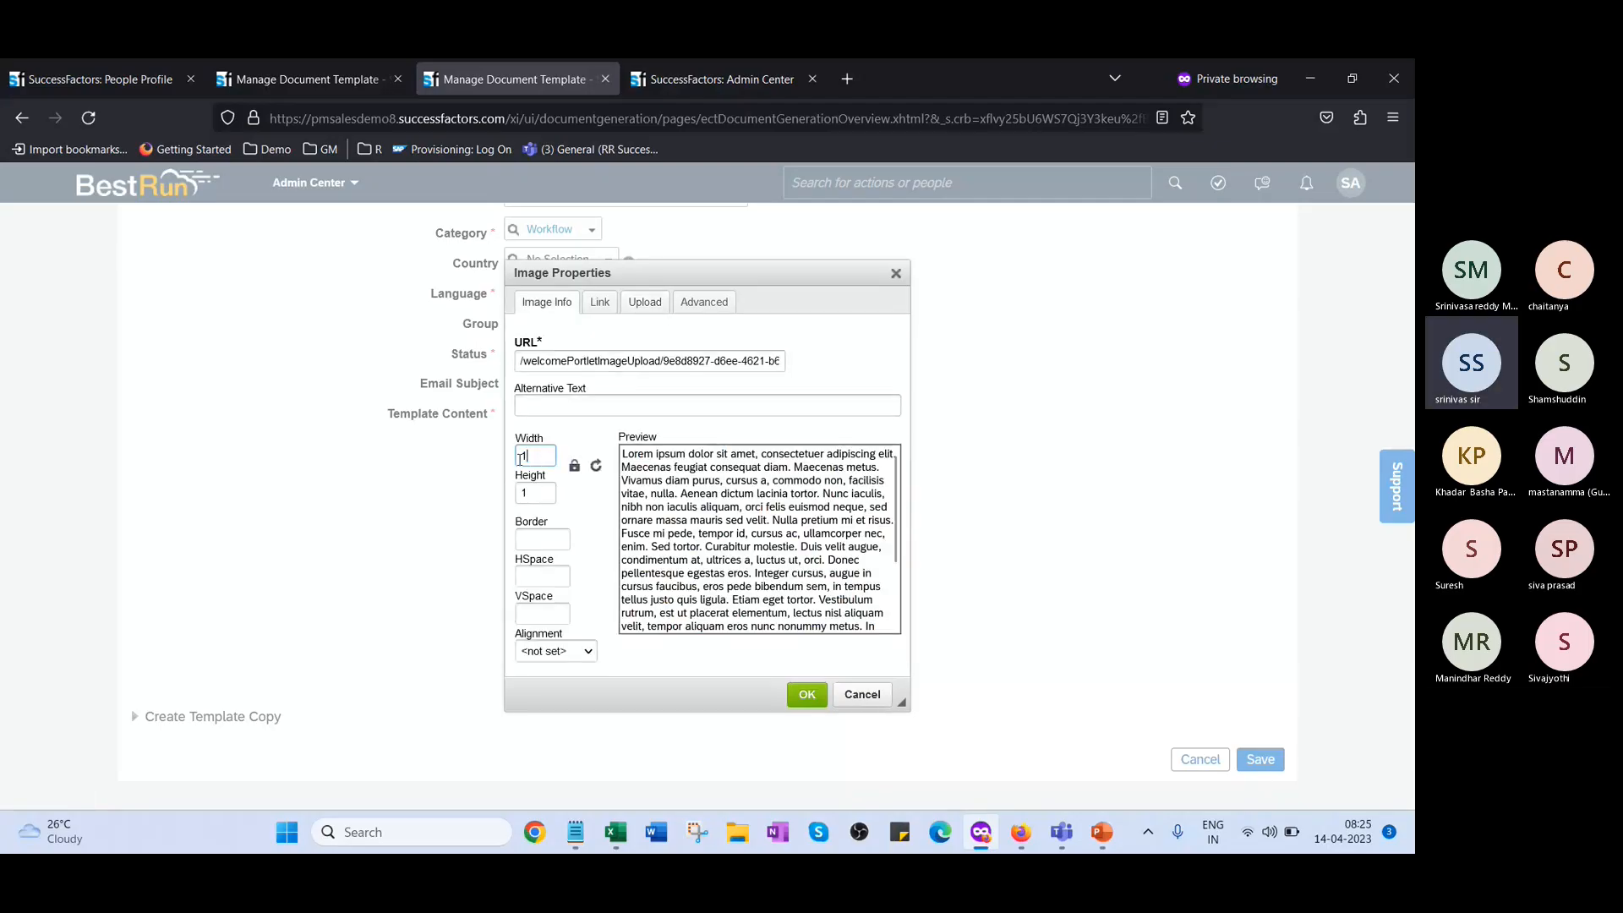
left_click(576, 497)
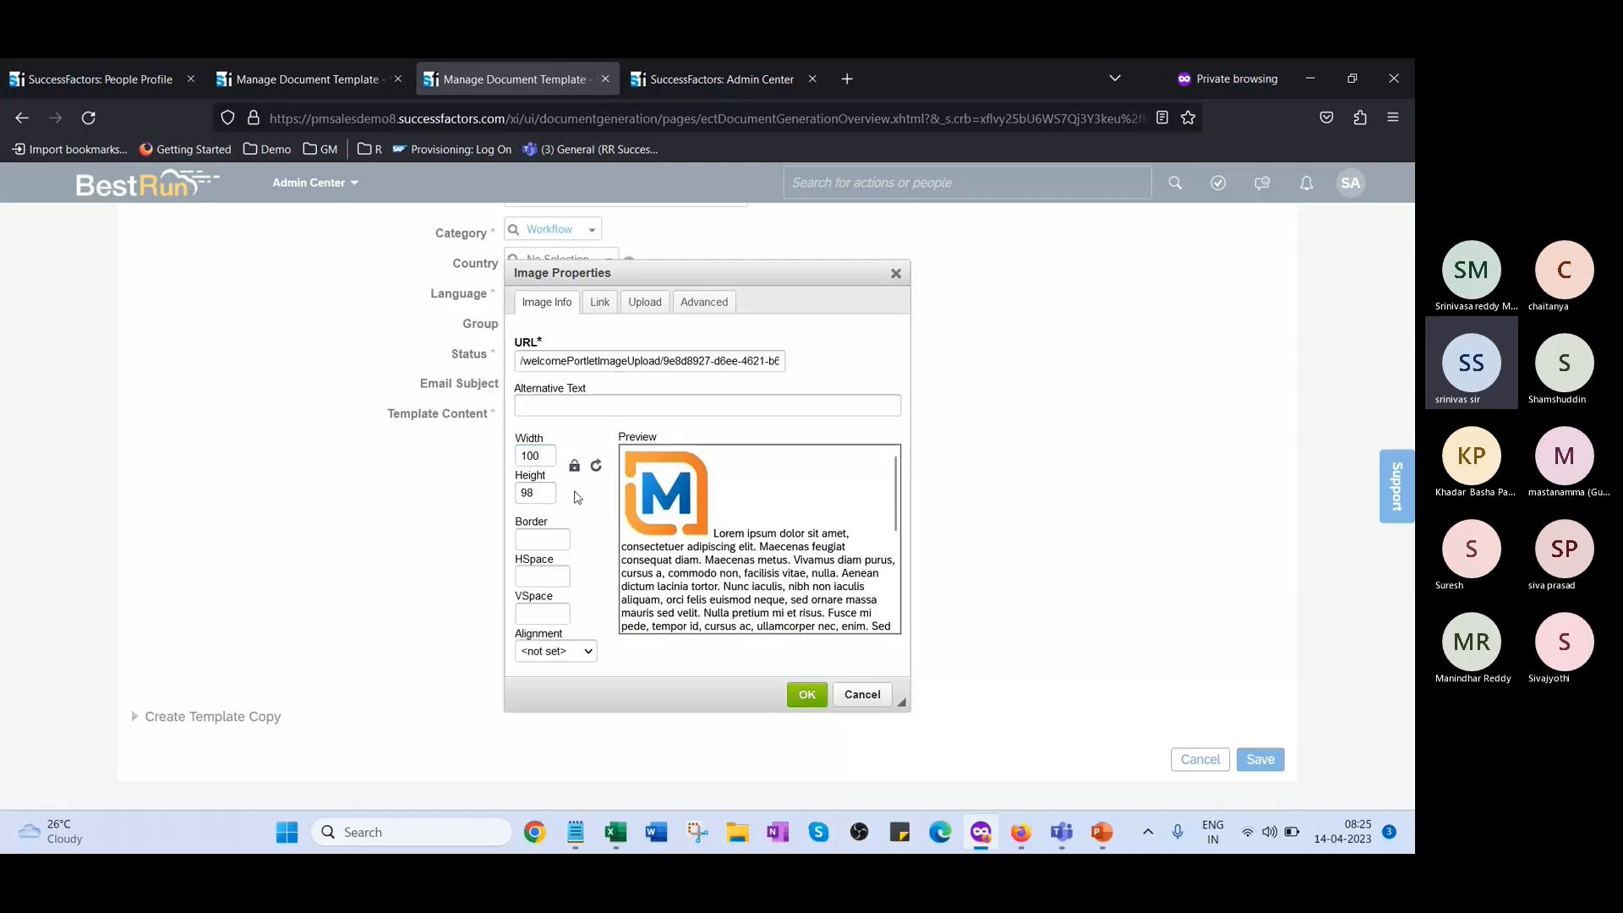
left_click(806, 694)
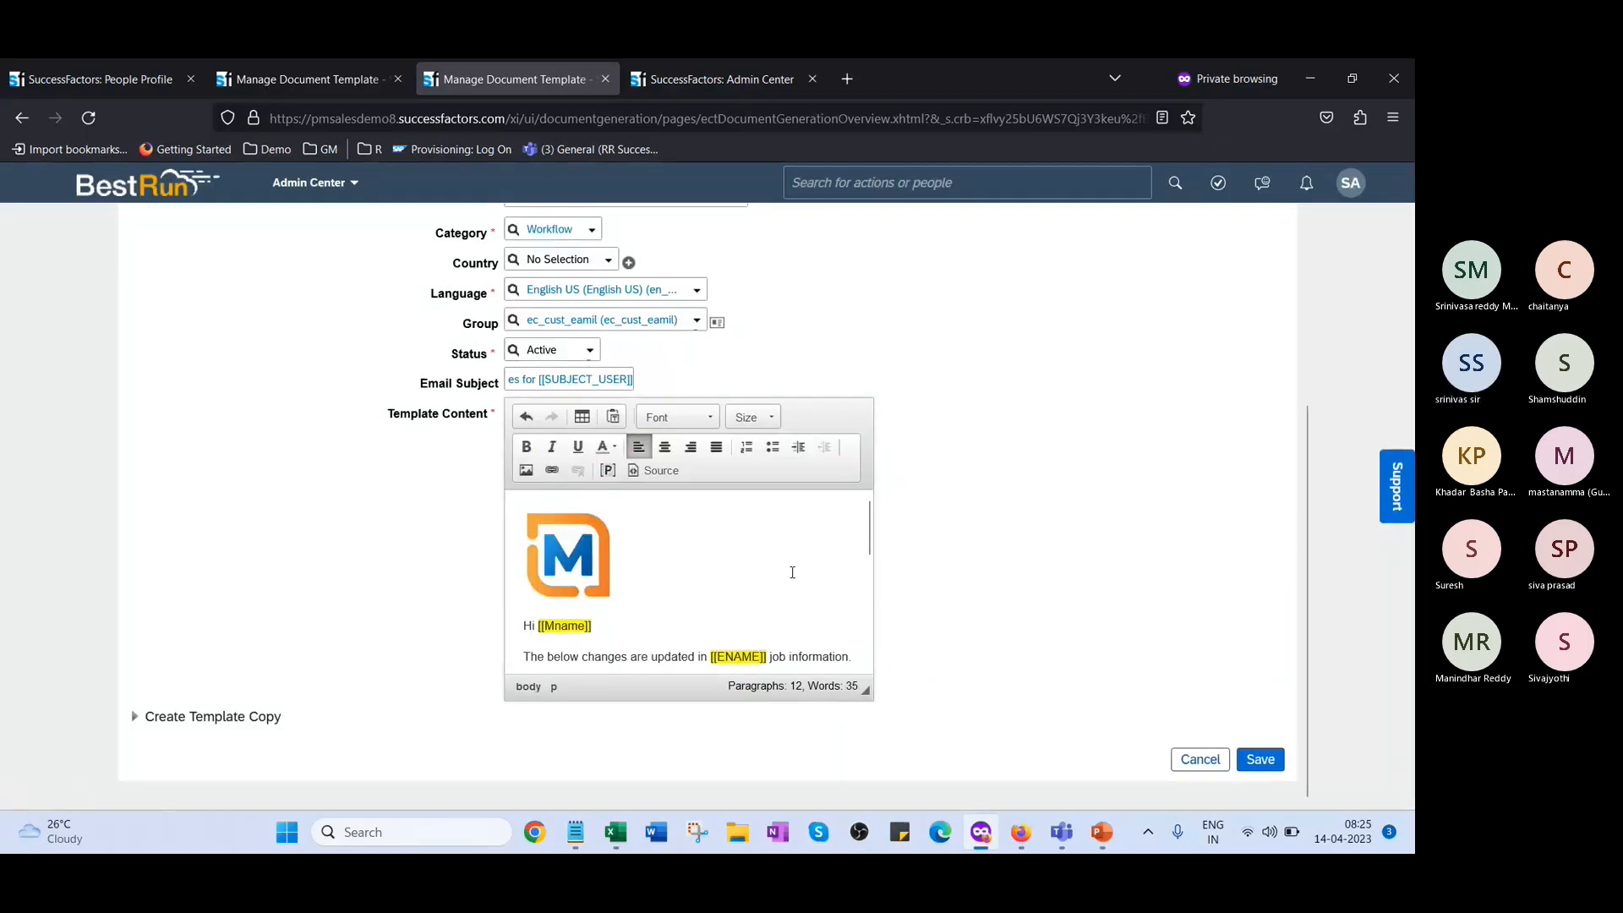
Add a 'Thanks,' line and the sender's name below the After Changes table, then save despite warnings
key("Return")
scroll(803, 609, "down", 5)
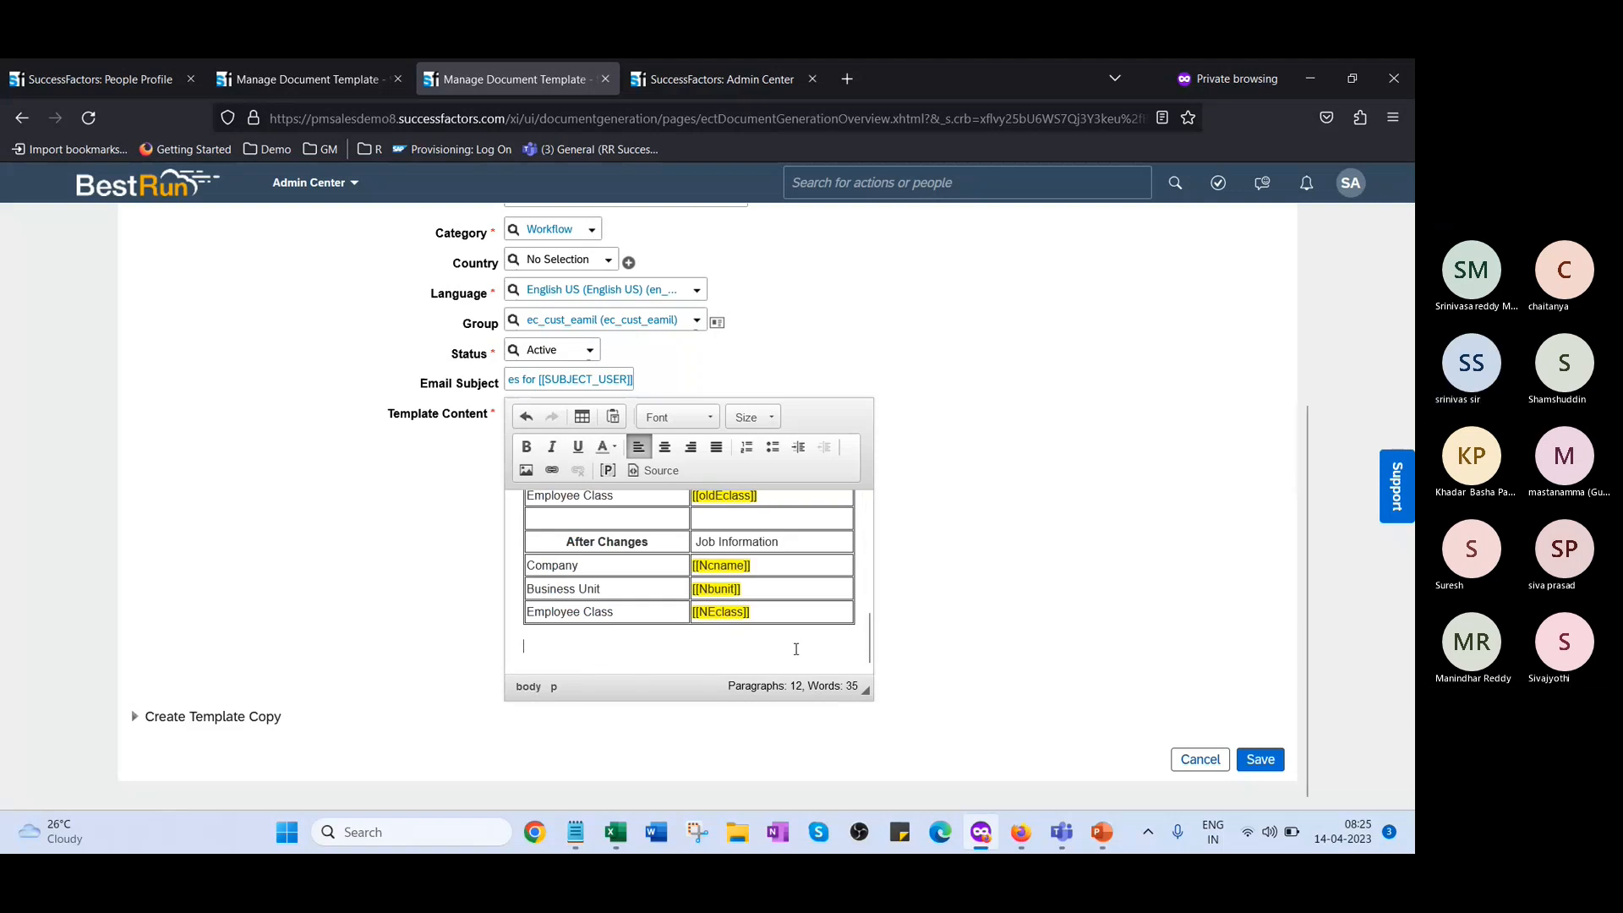
key("Return")
type("Thanks,")
key("Return")
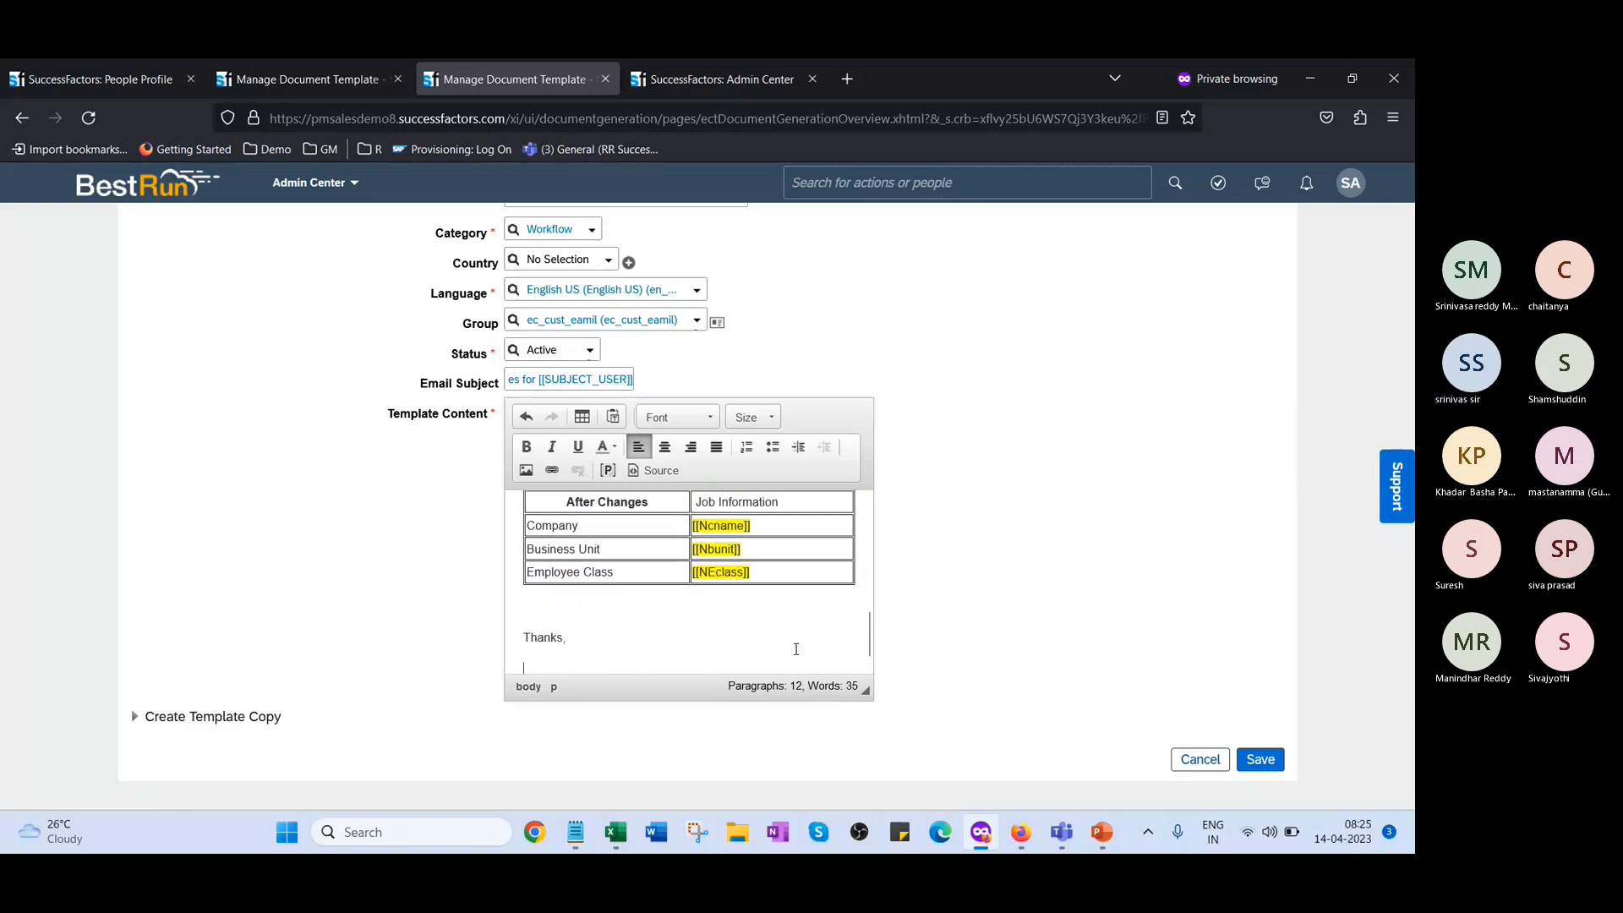
type("Srinivas")
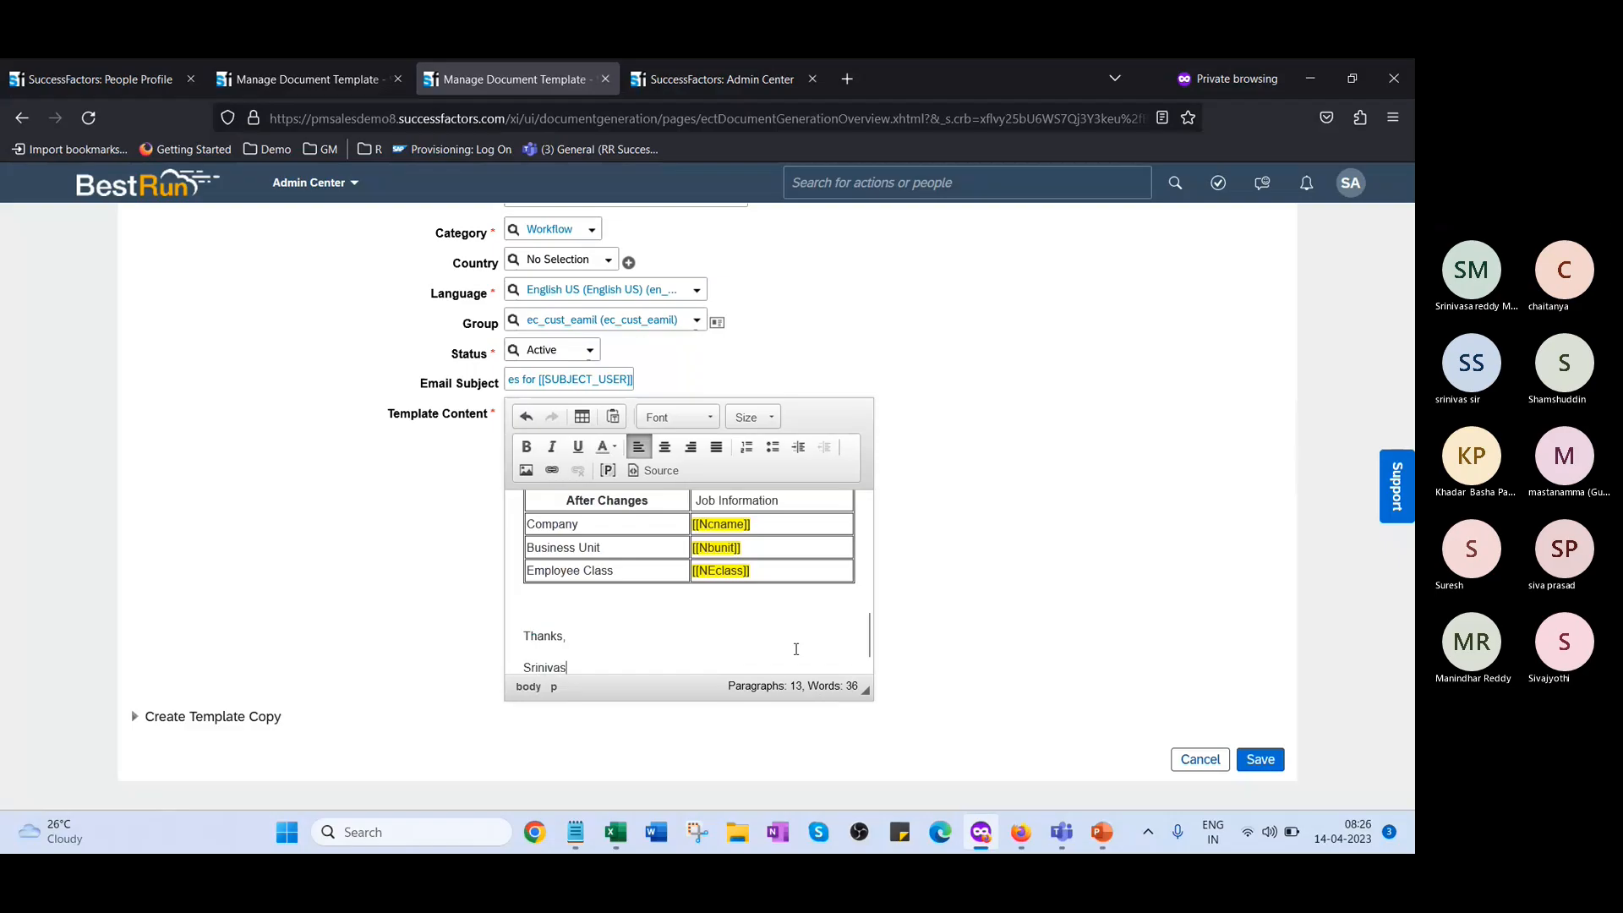
left_click(1263, 764)
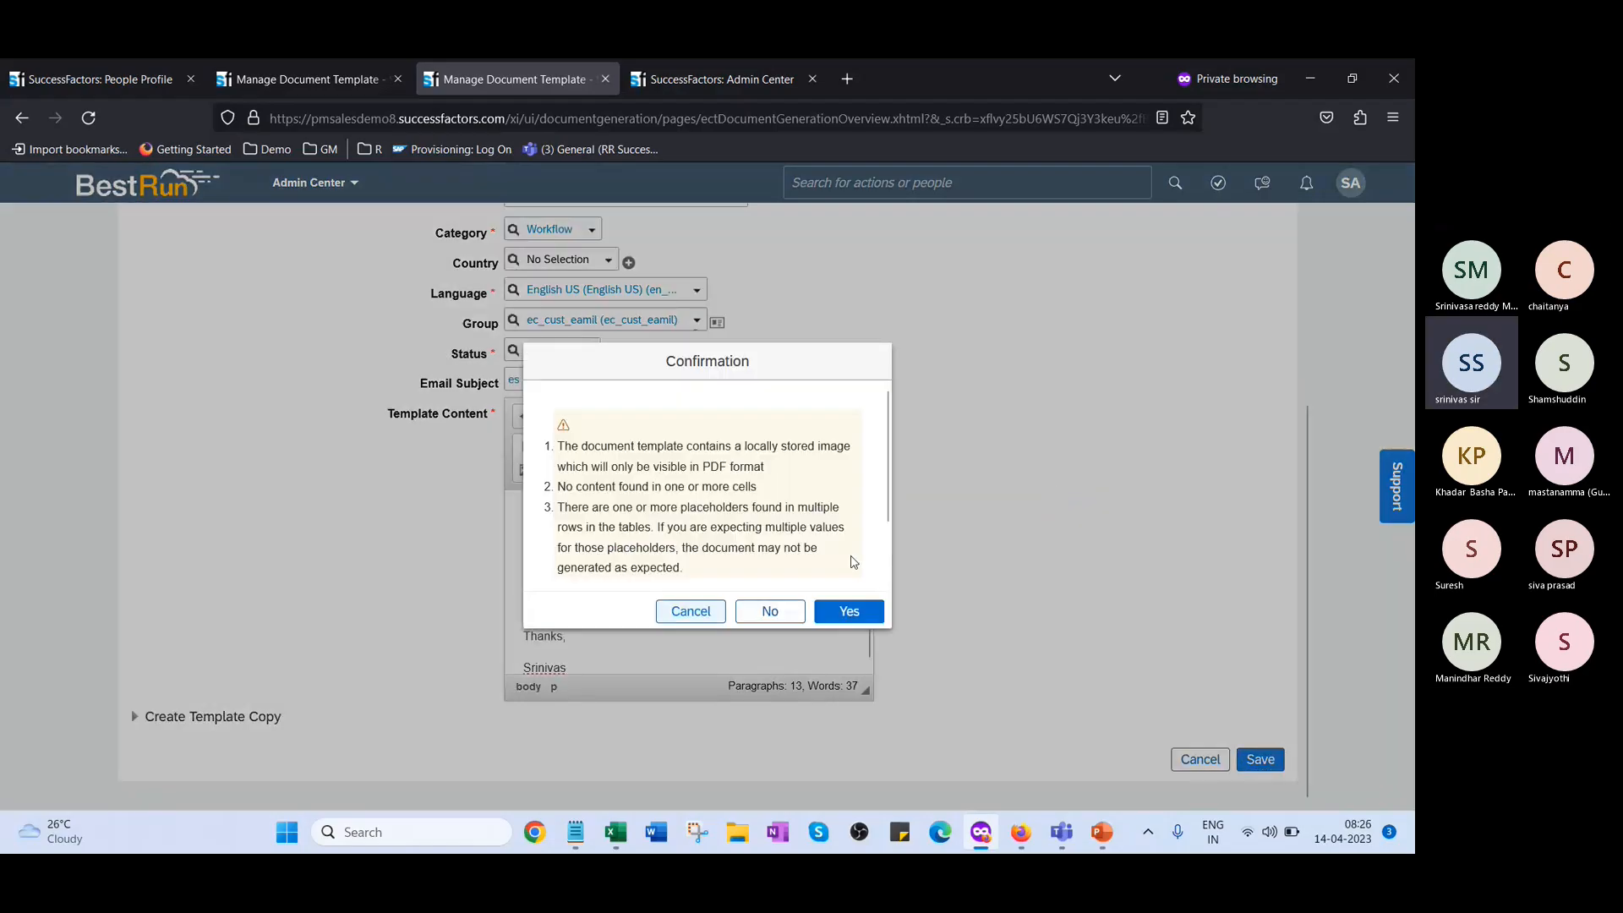
left_click(850, 610)
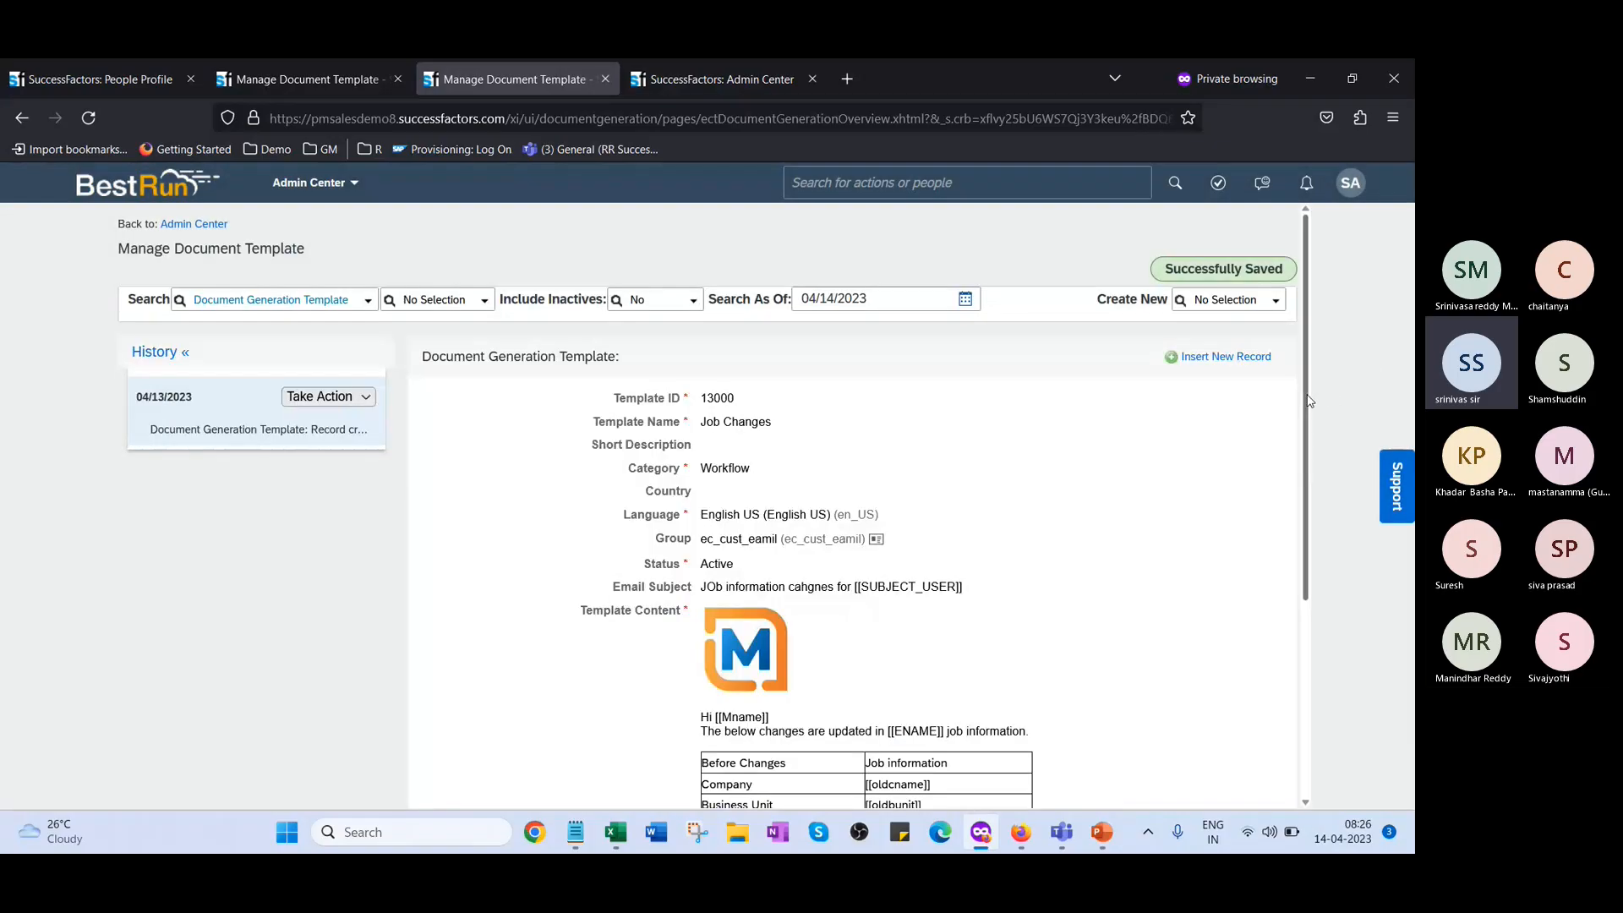
Reopen the saved Job Changes template record for correction
scroll(1318, 439, "down", 4)
scroll(1314, 533, "up", 2)
scroll(1314, 538, "down", 1)
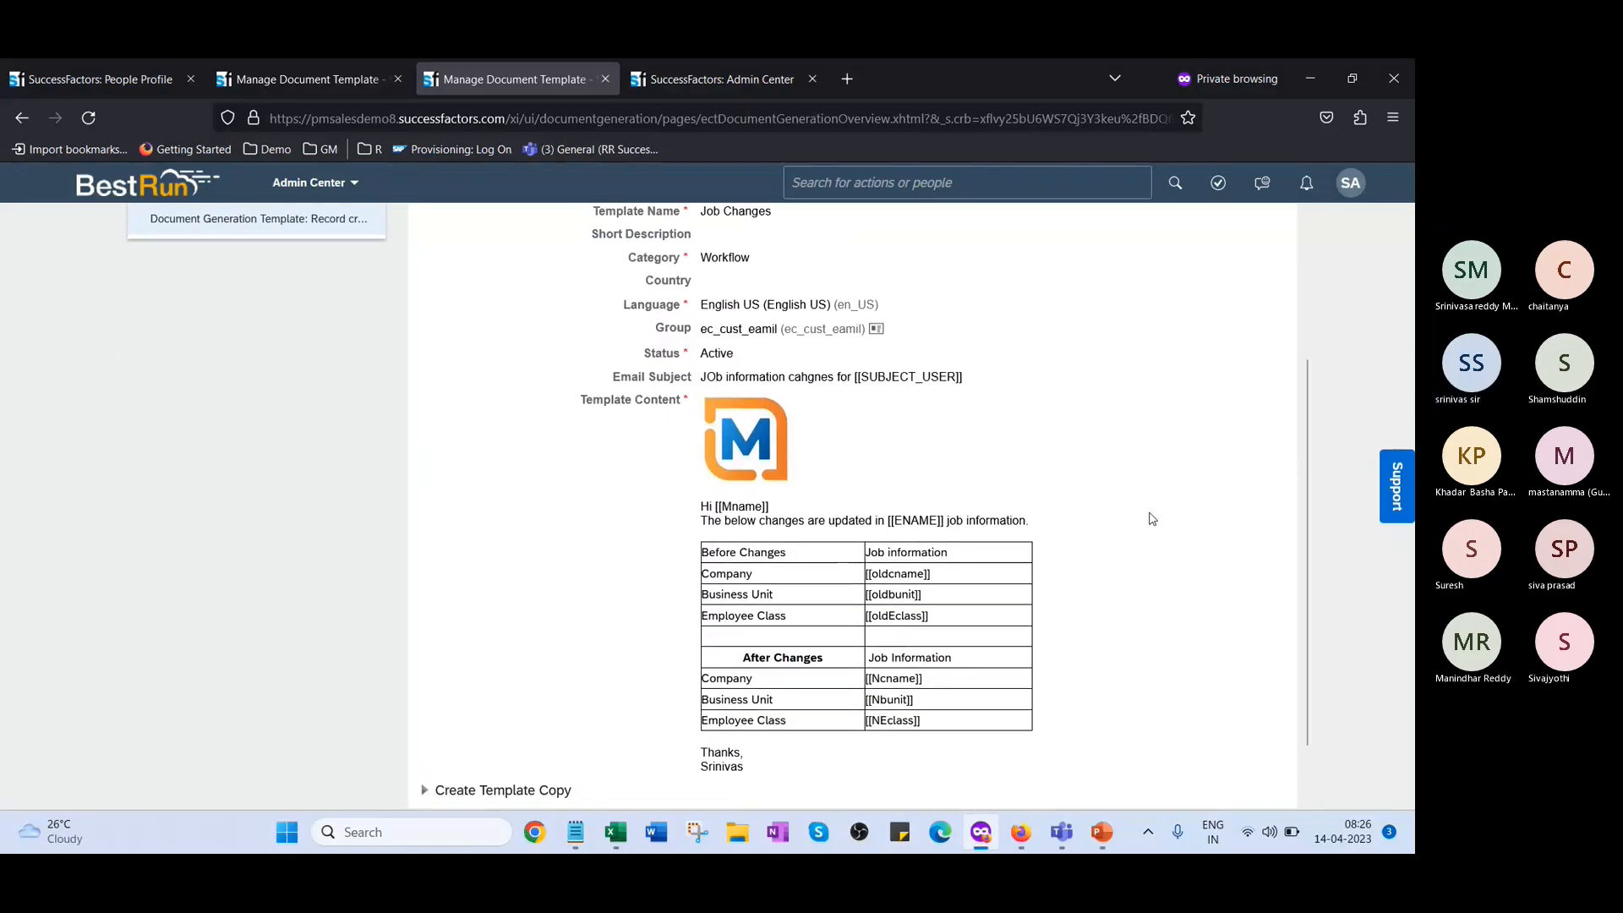
left_click_drag(1306, 542, 1307, 449)
left_click(362, 326)
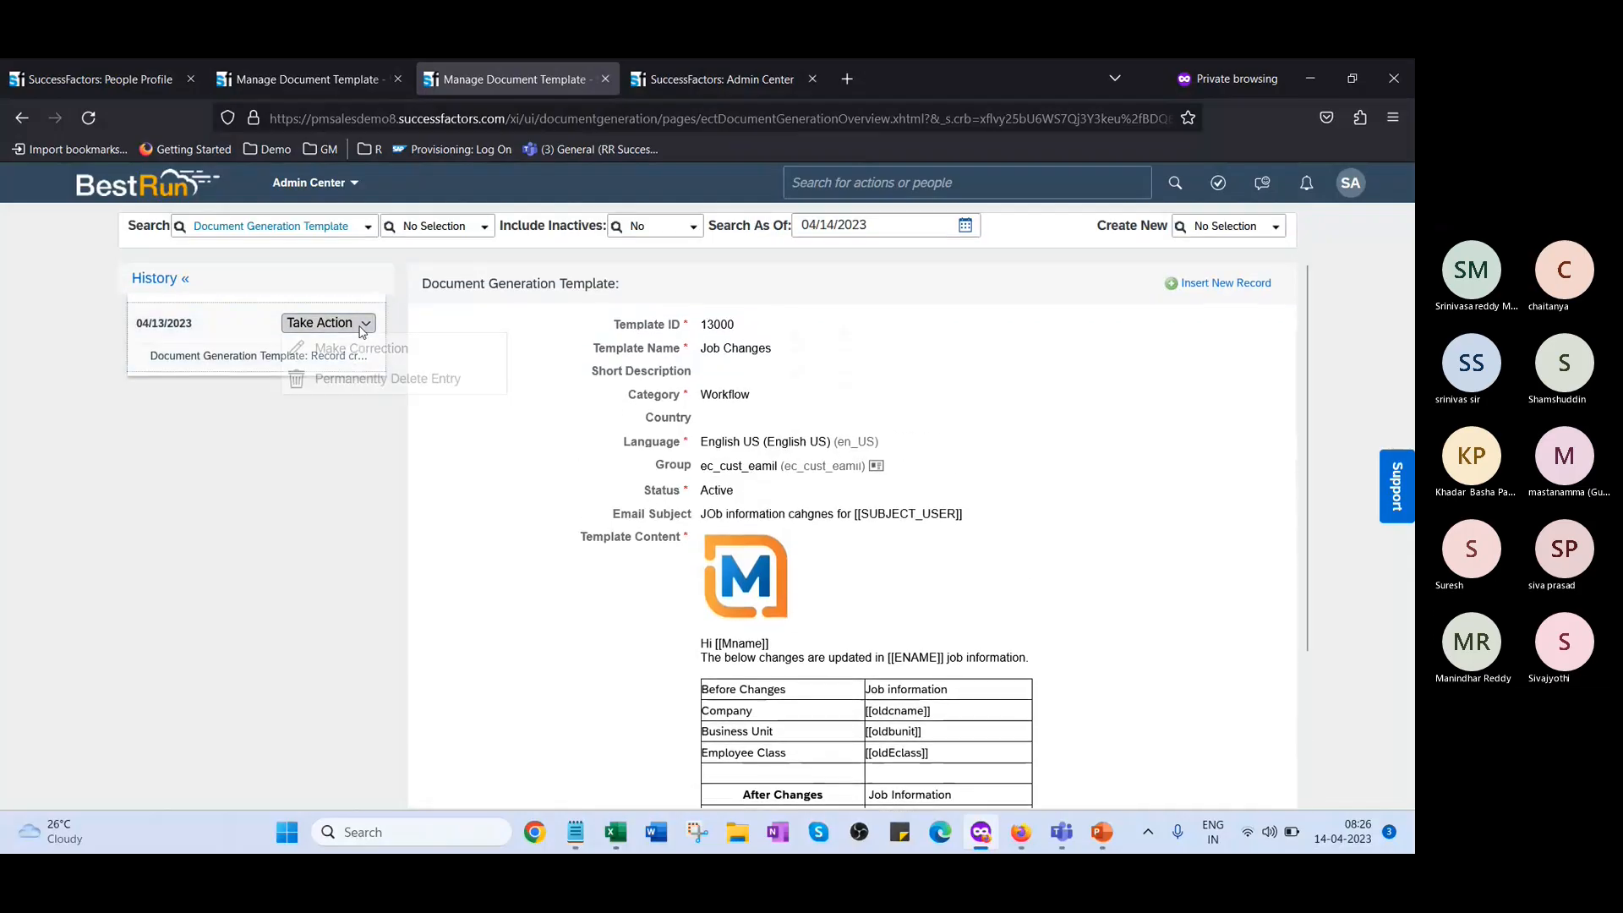
left_click(355, 347)
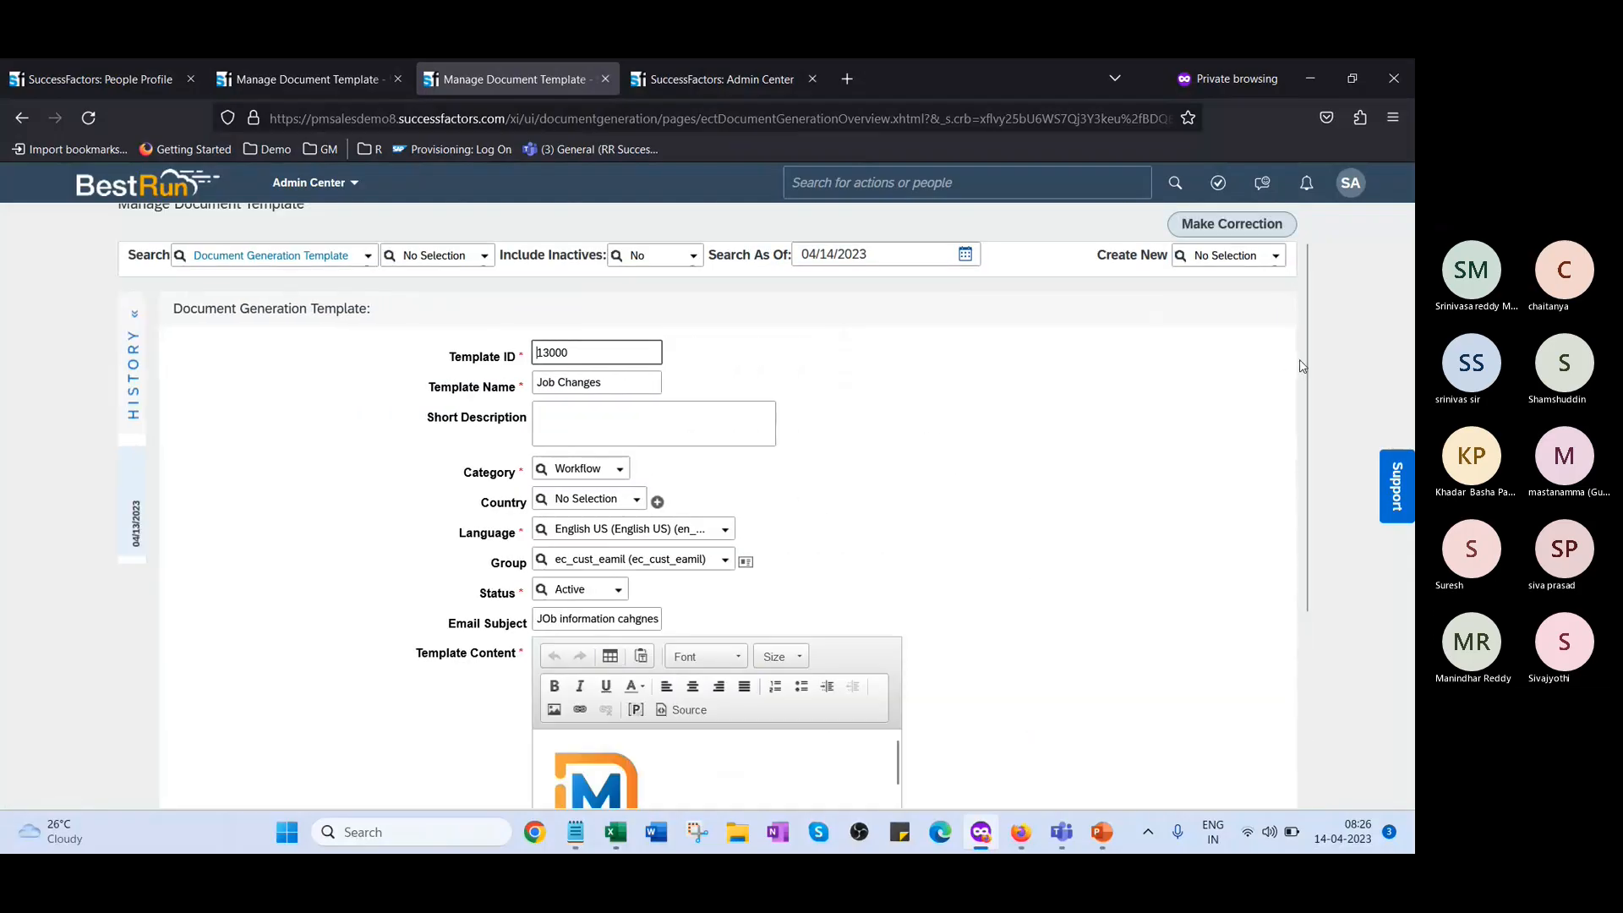
left_click_drag(1302, 365, 1304, 416)
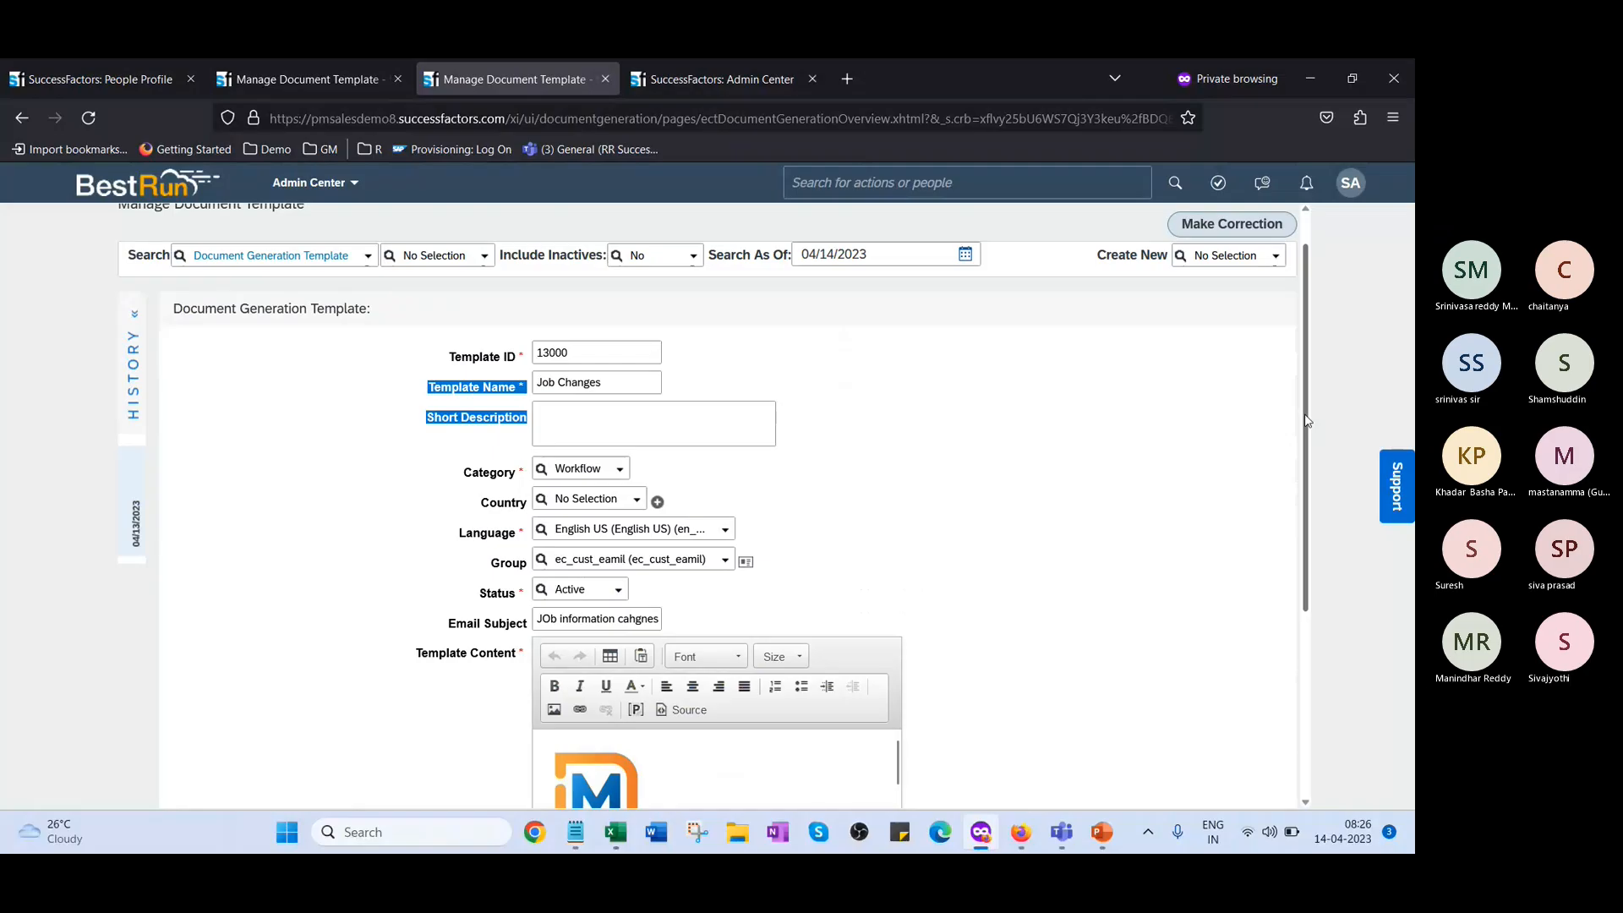
scroll(1306, 420, "down", 3)
Make the Before Changes / Job information table header row bold
left_click(616, 623)
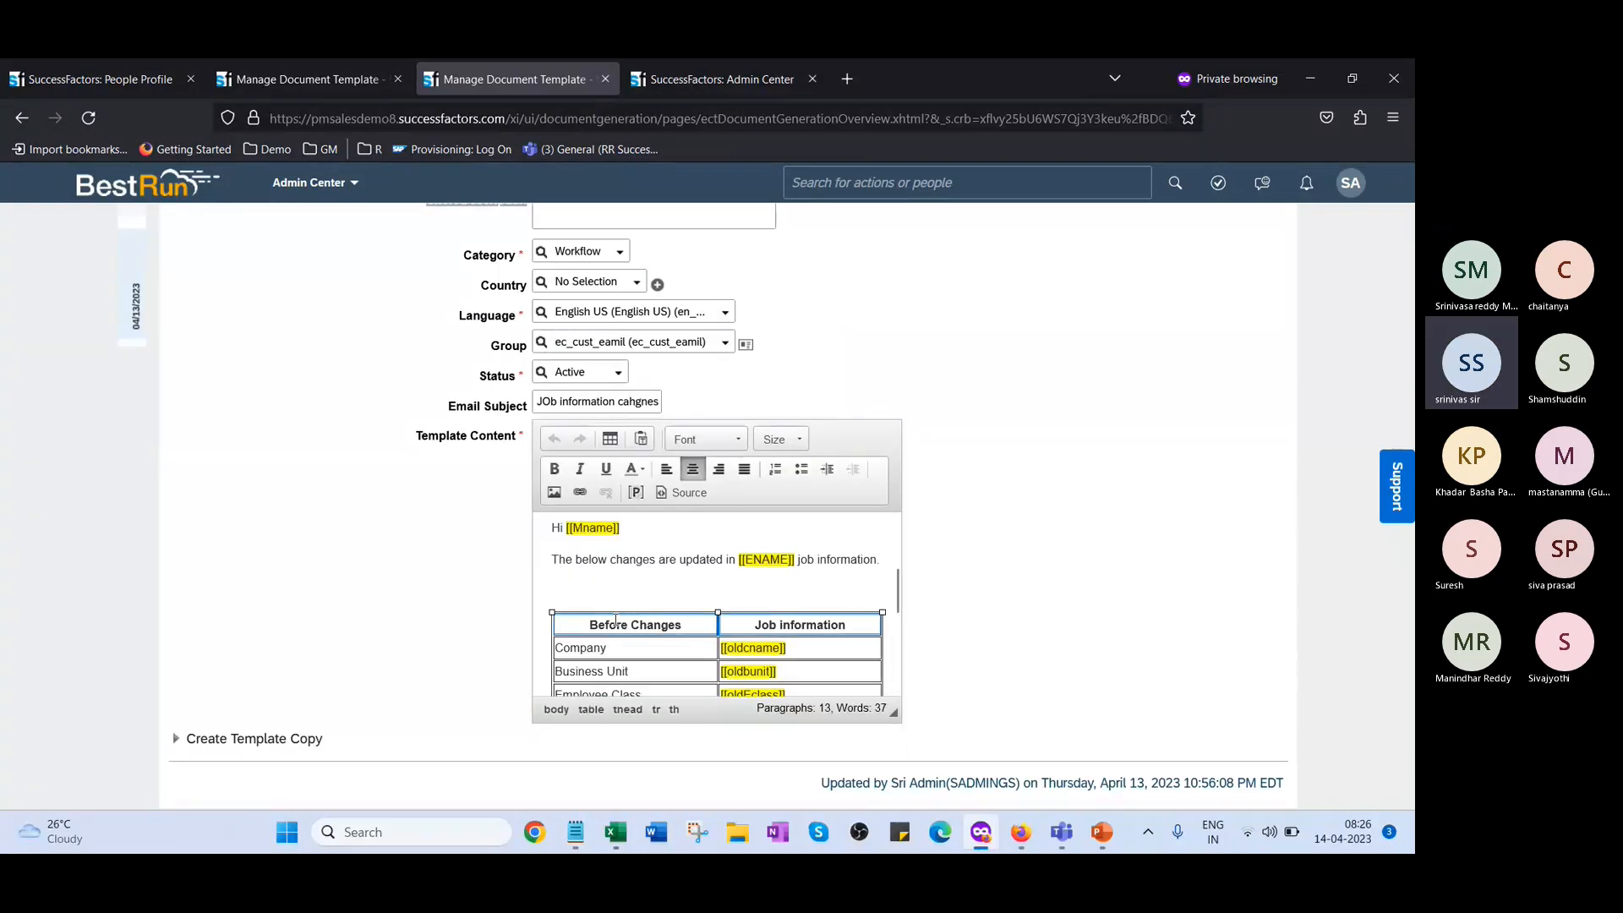
left_click_drag(564, 624, 879, 625)
left_click(554, 469)
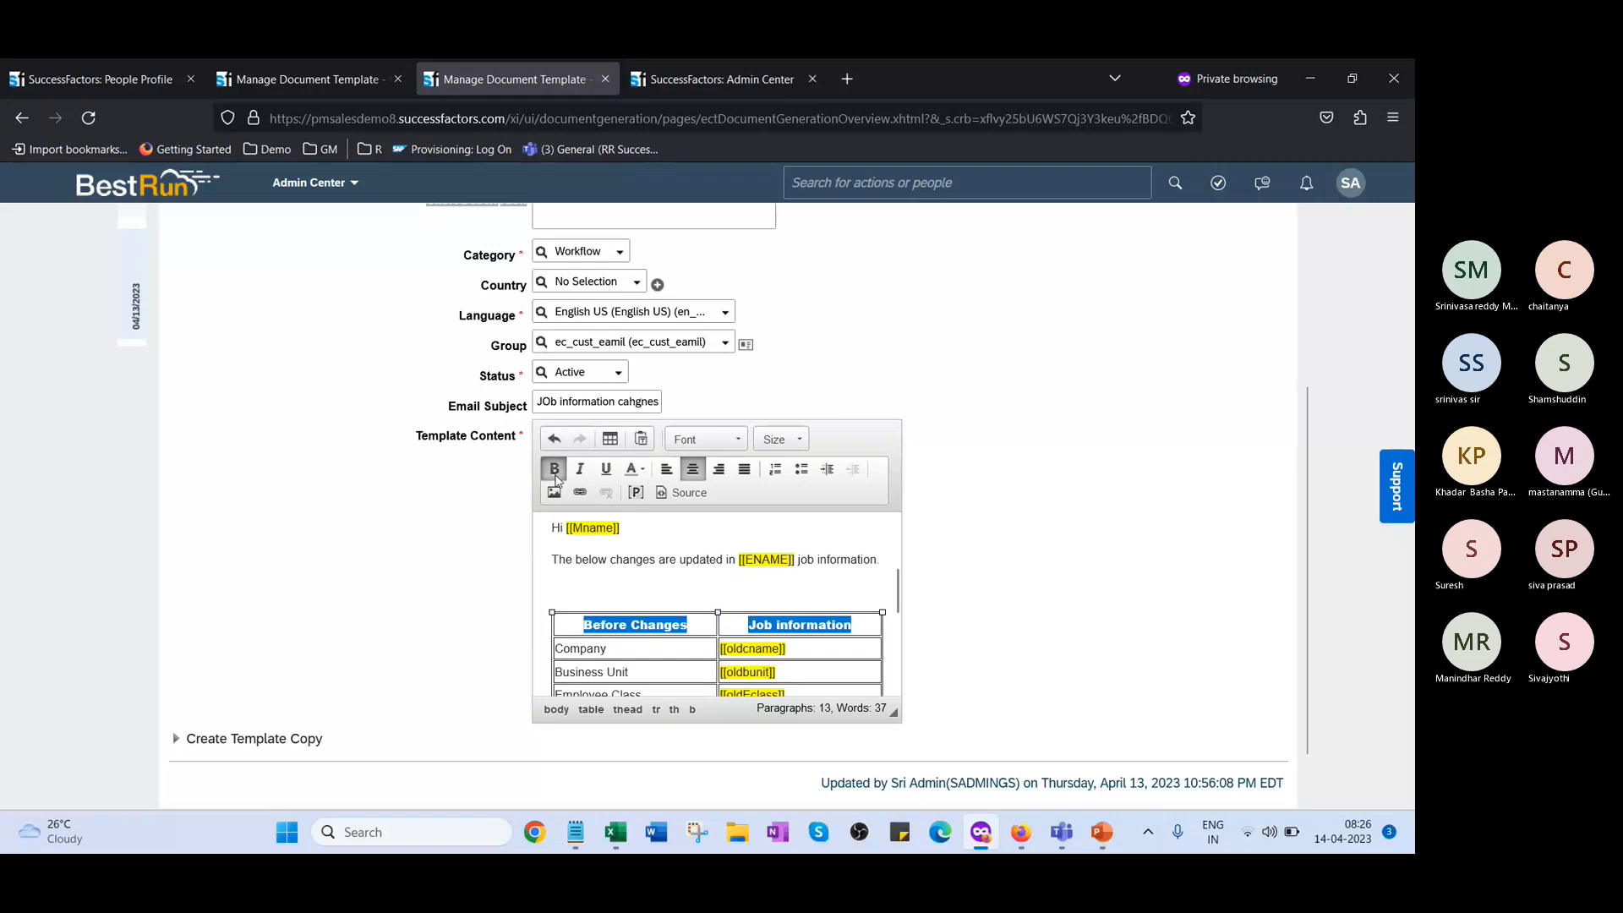
left_click(679, 594)
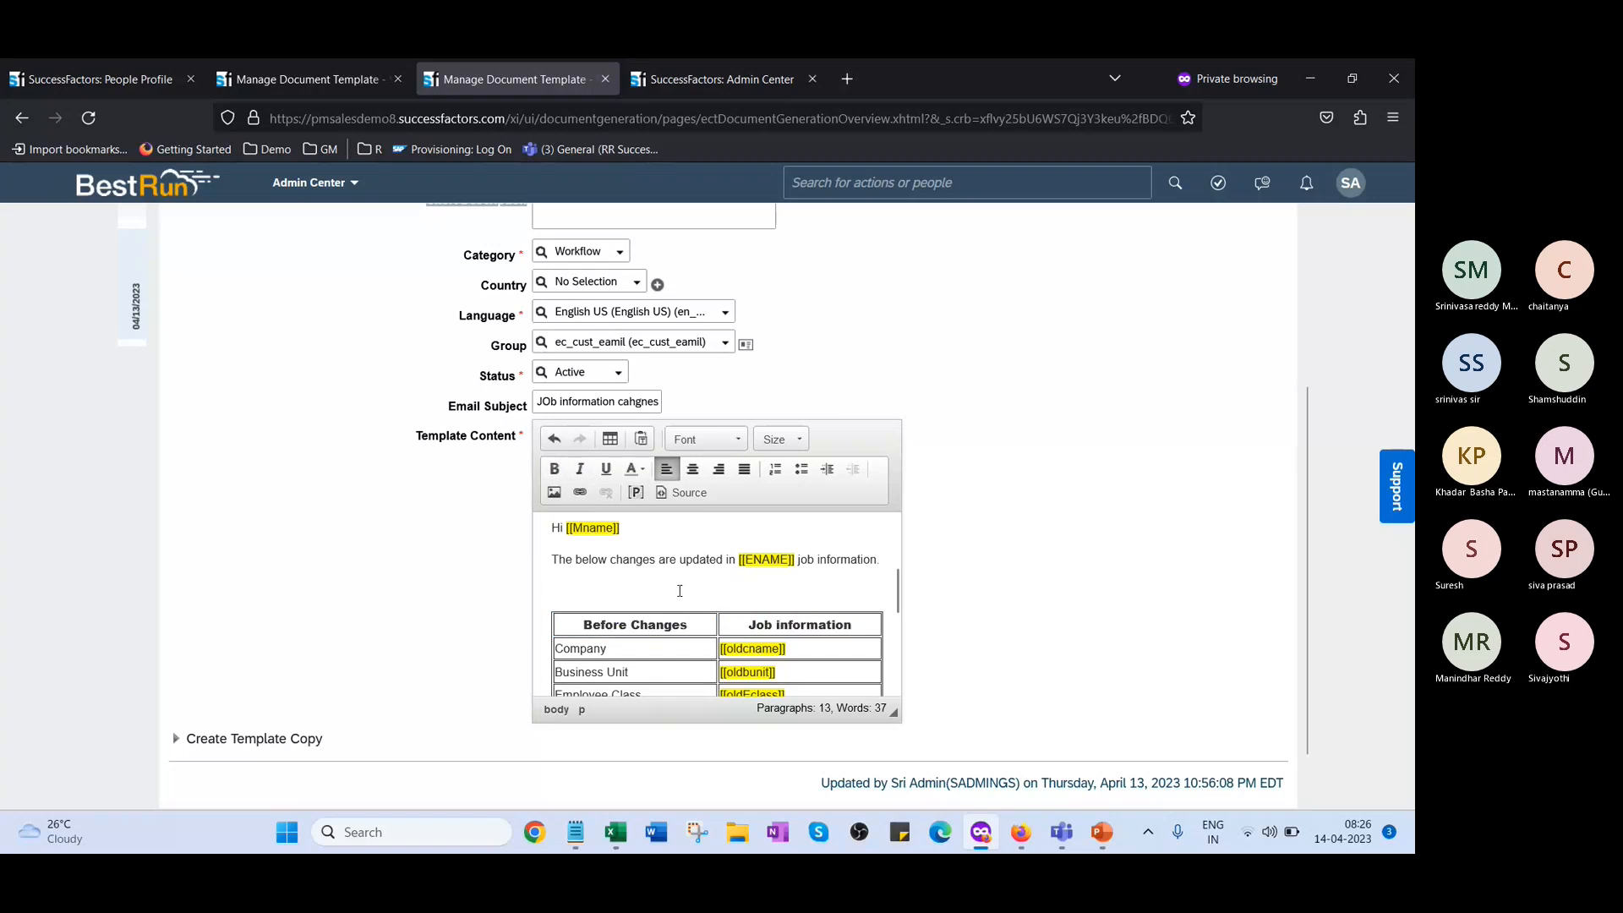
Save the edited template, confirm past the warnings, and review the saved content
scroll(1305, 625, "down", 1)
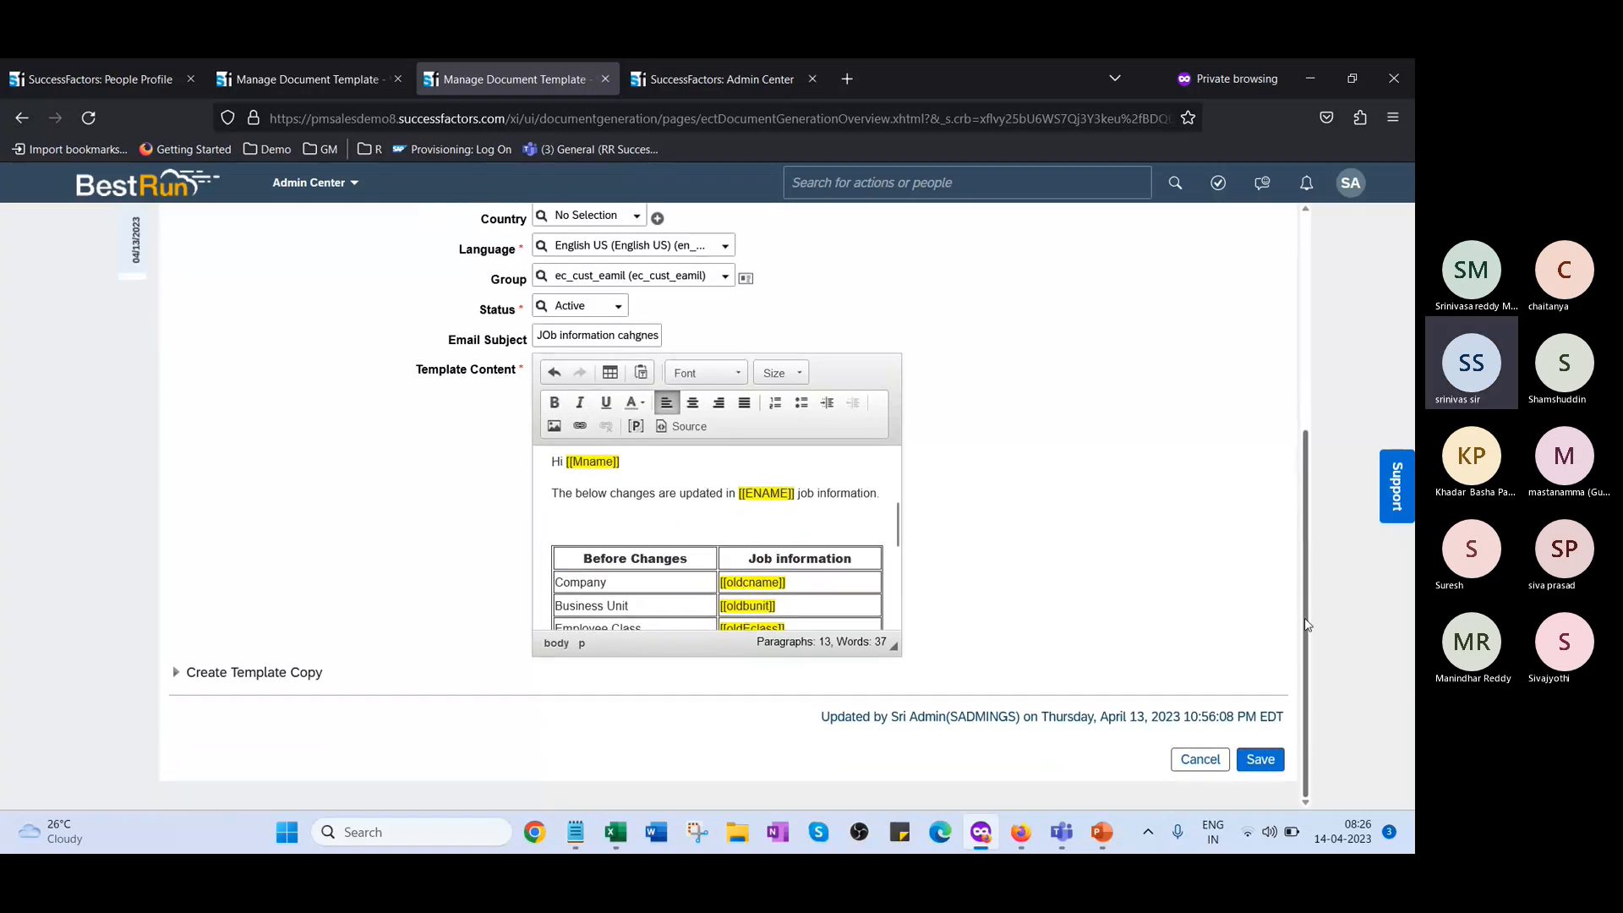
left_click(1258, 761)
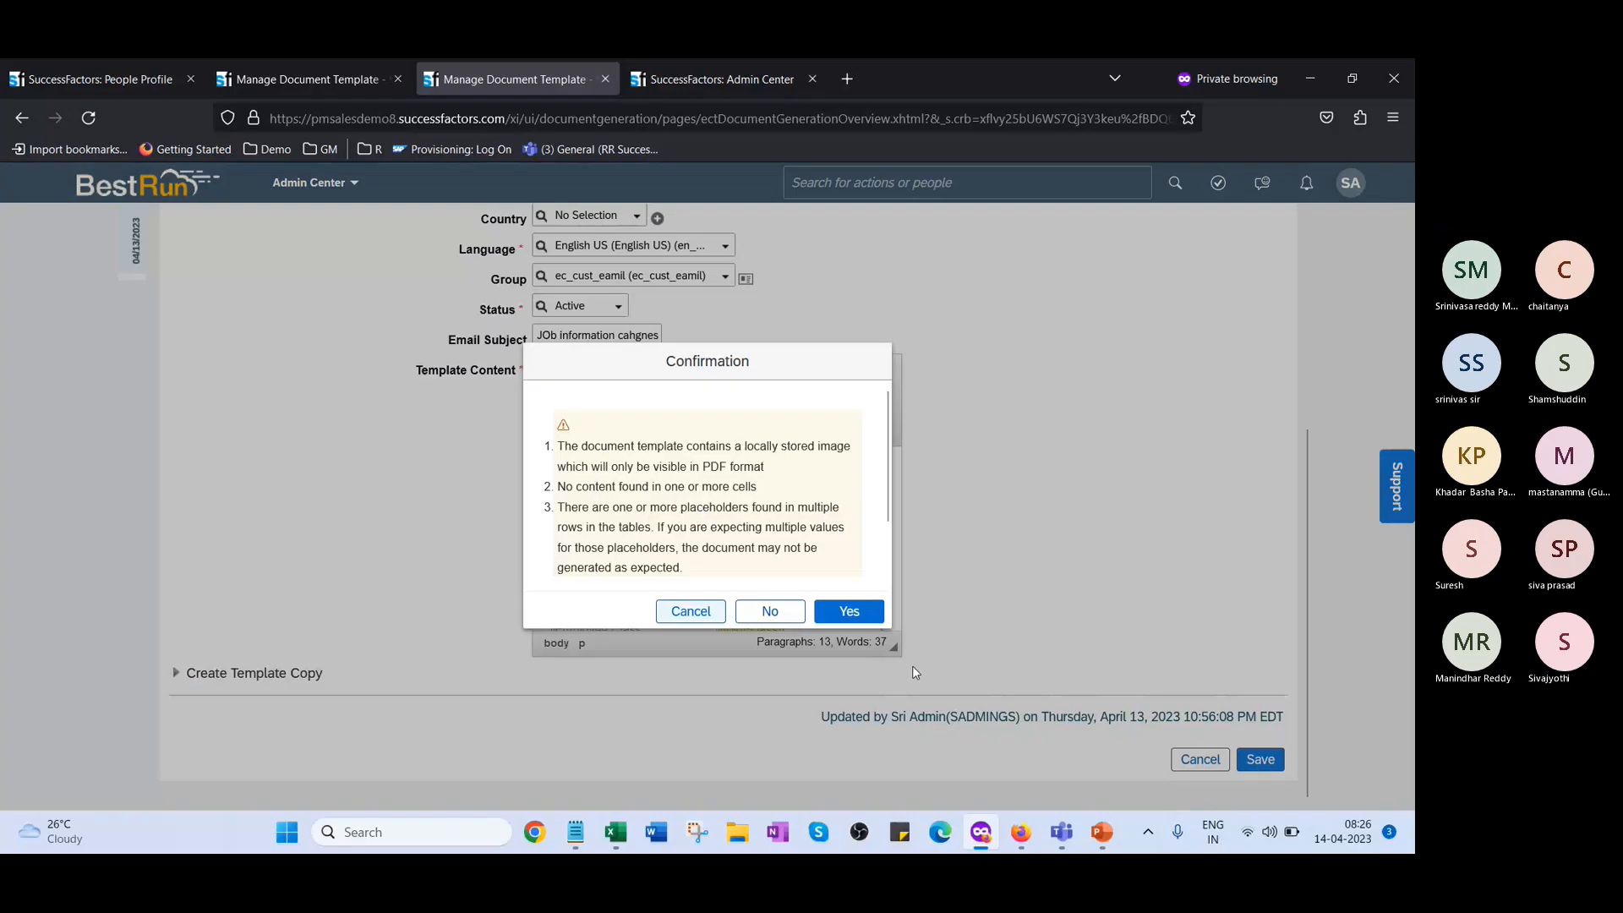
left_click(855, 611)
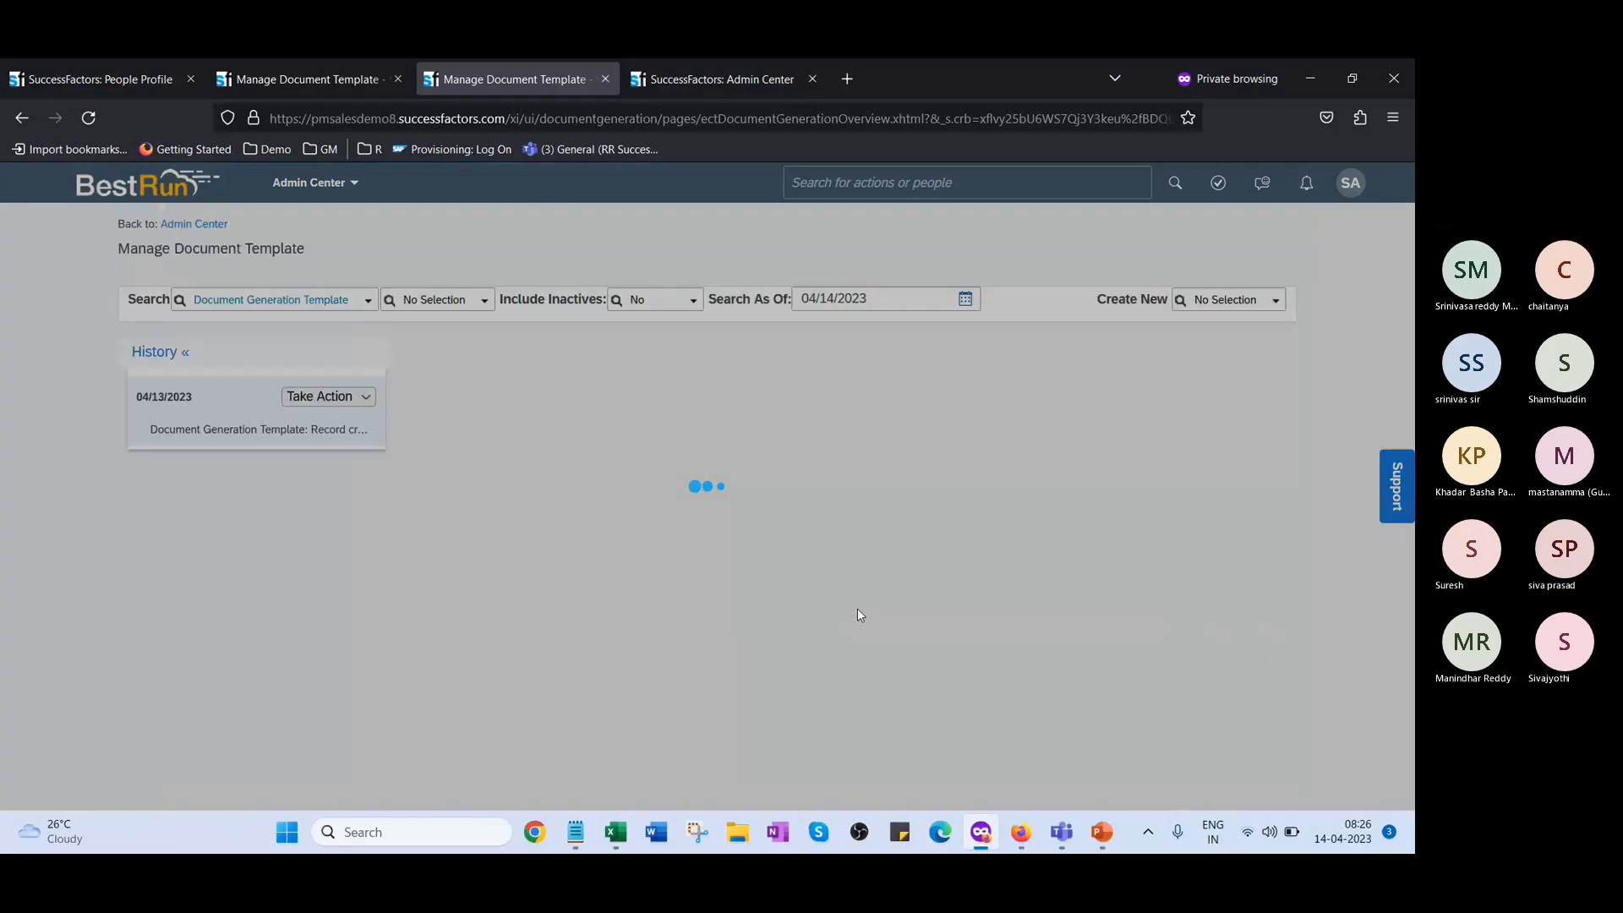
scroll(1325, 557, "down", 3)
scroll(1325, 558, "down", 1)
scroll(1334, 587, "up", 3)
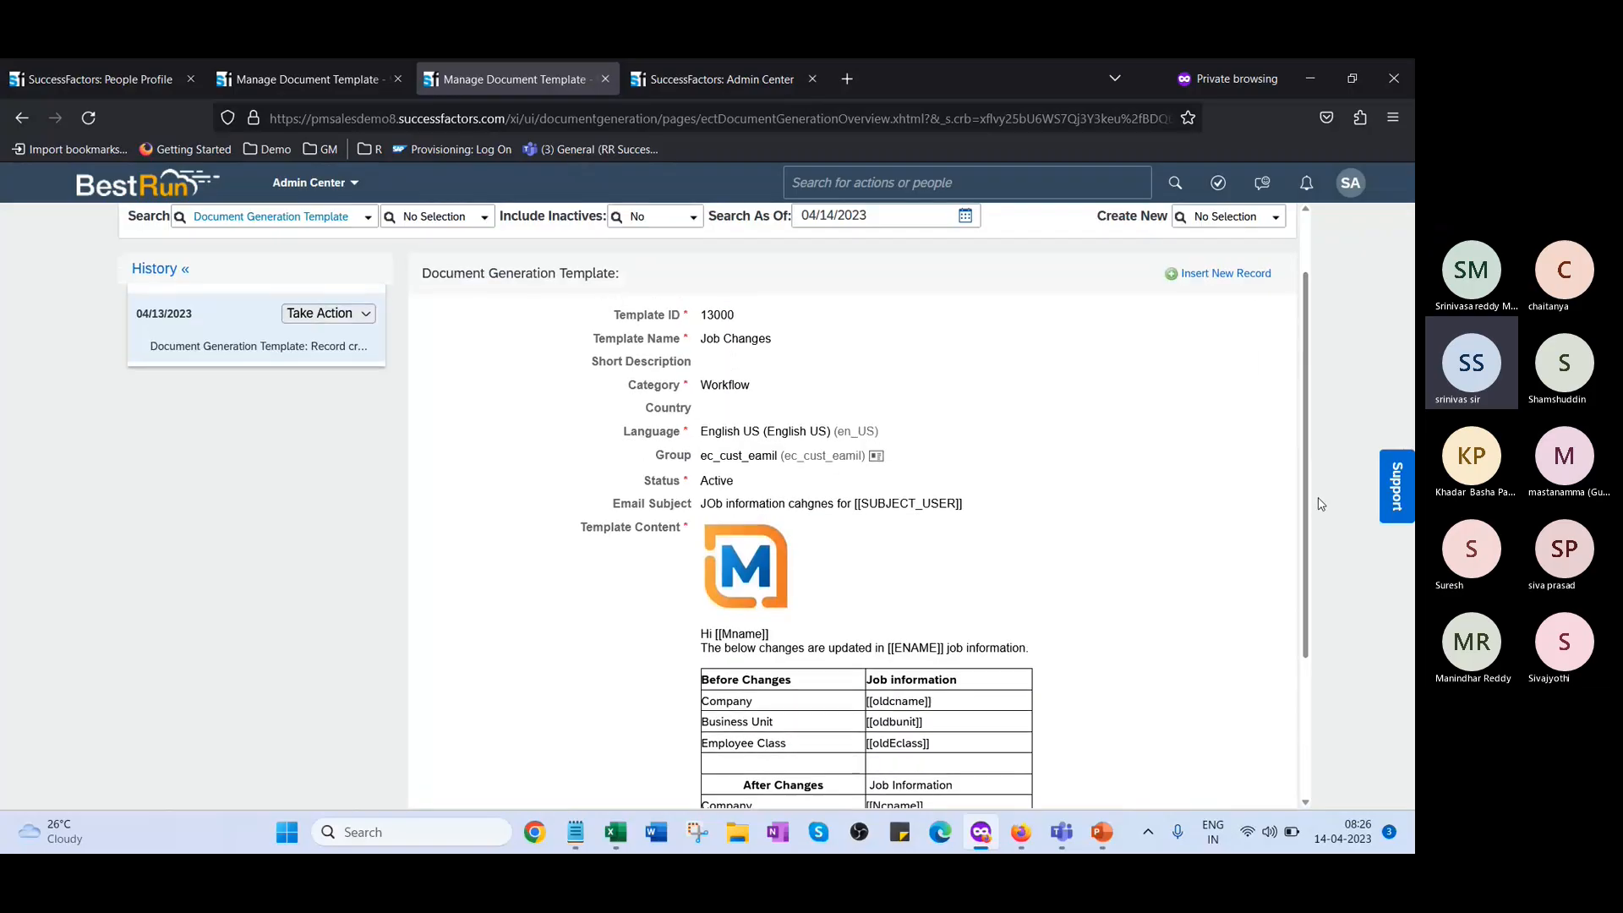
Duplicate the template tab and search 'mapping' to reach Document Generation - Manage Document Template Mapping
right_click(573, 75)
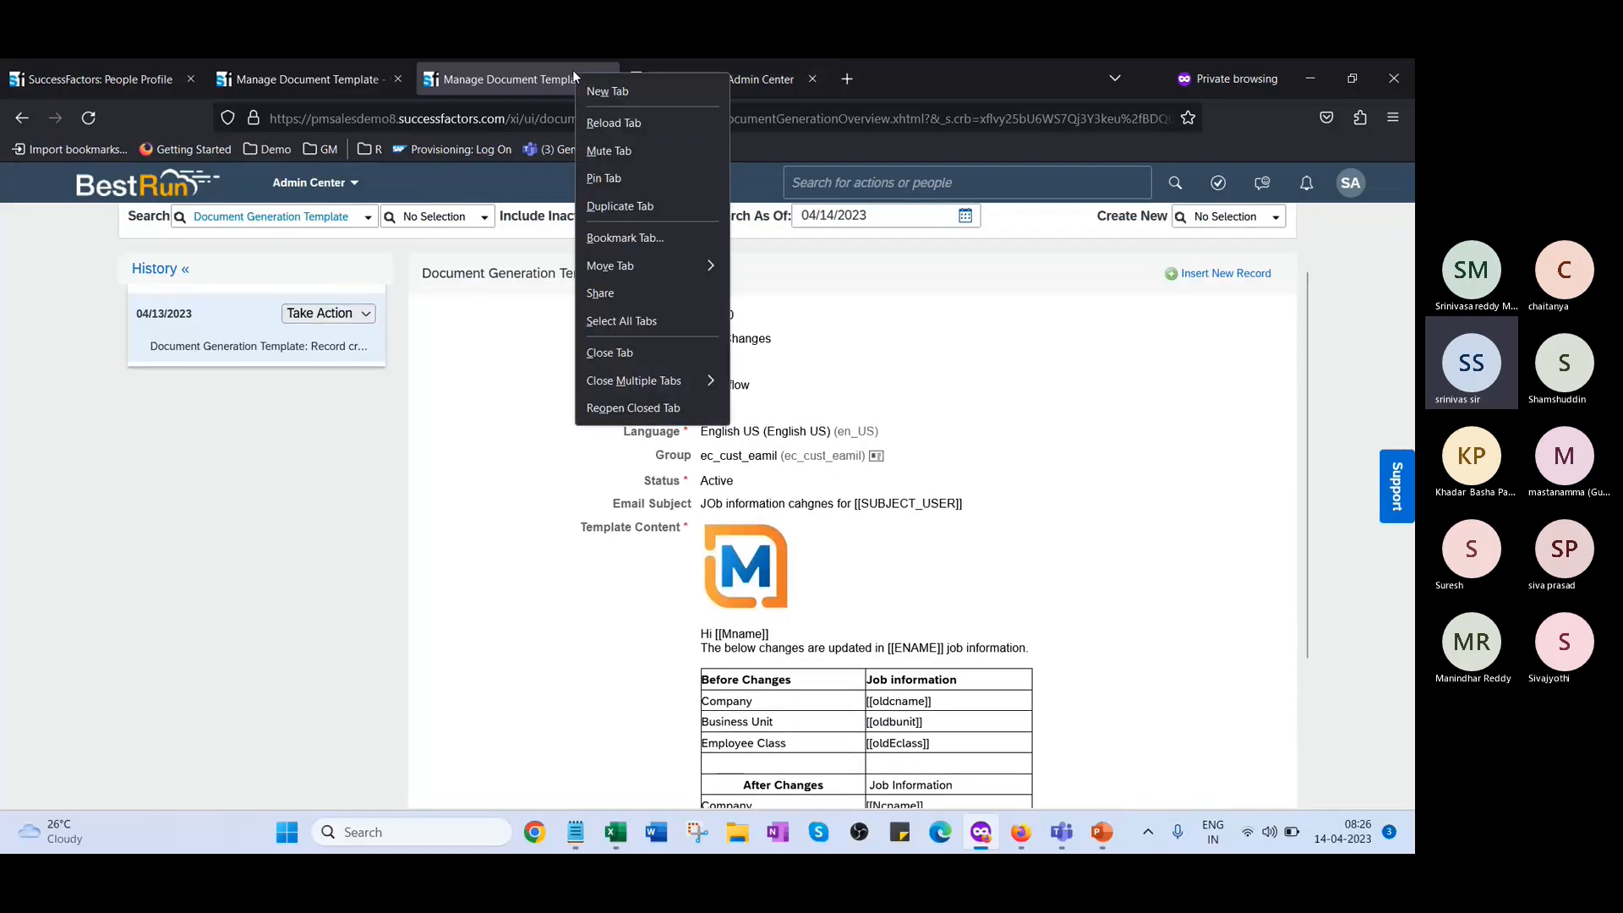
left_click(613, 203)
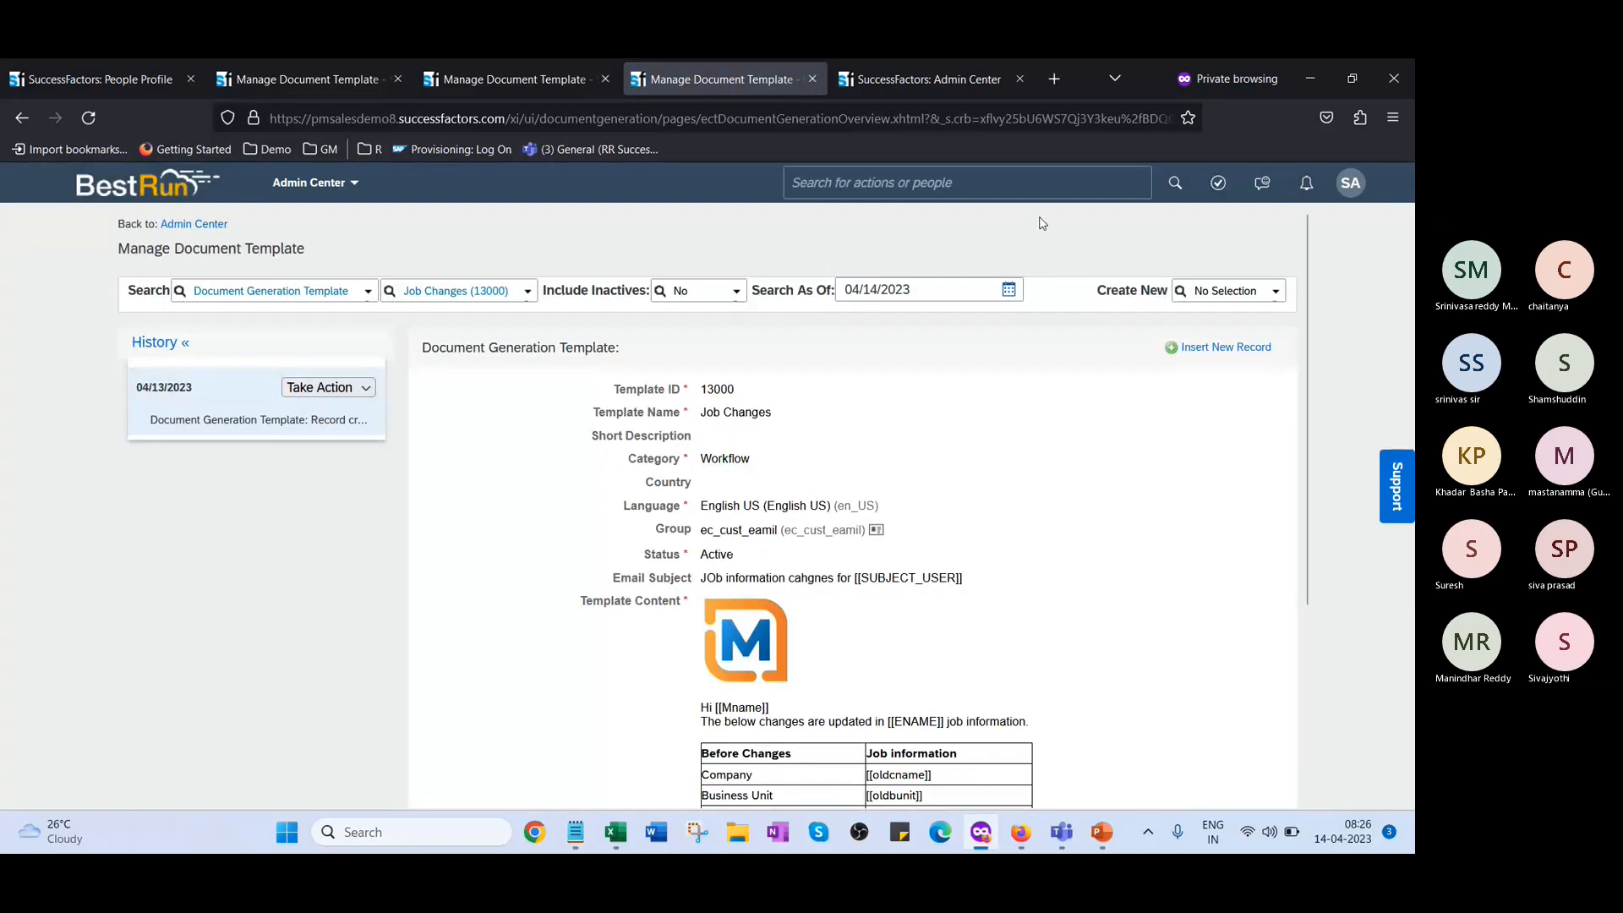
left_click(1023, 183)
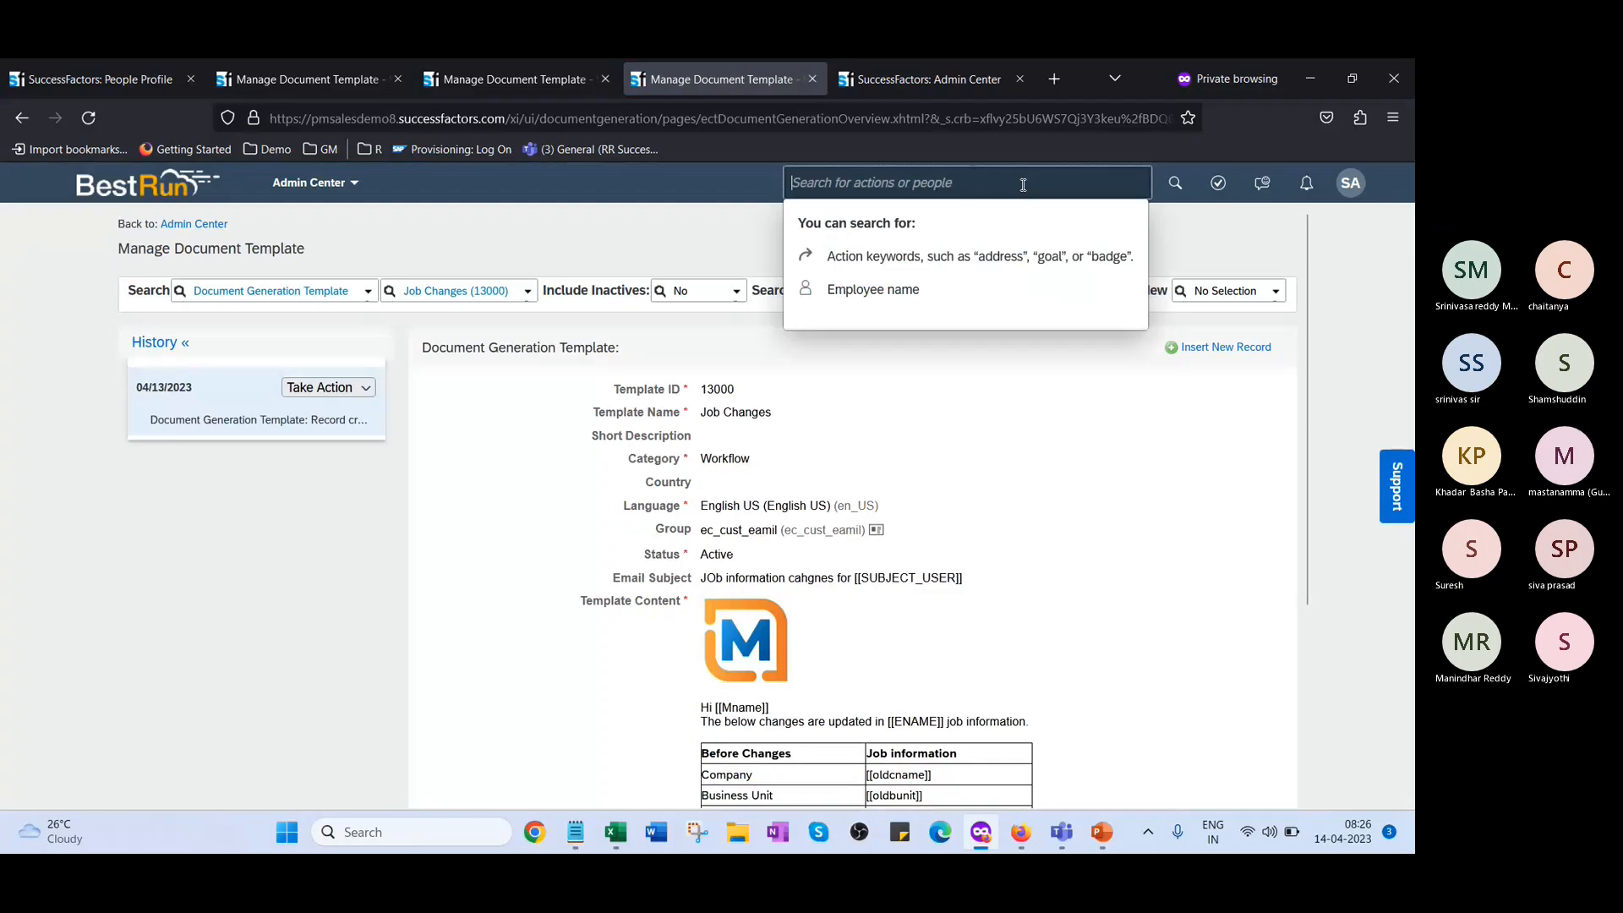
type("i;es")
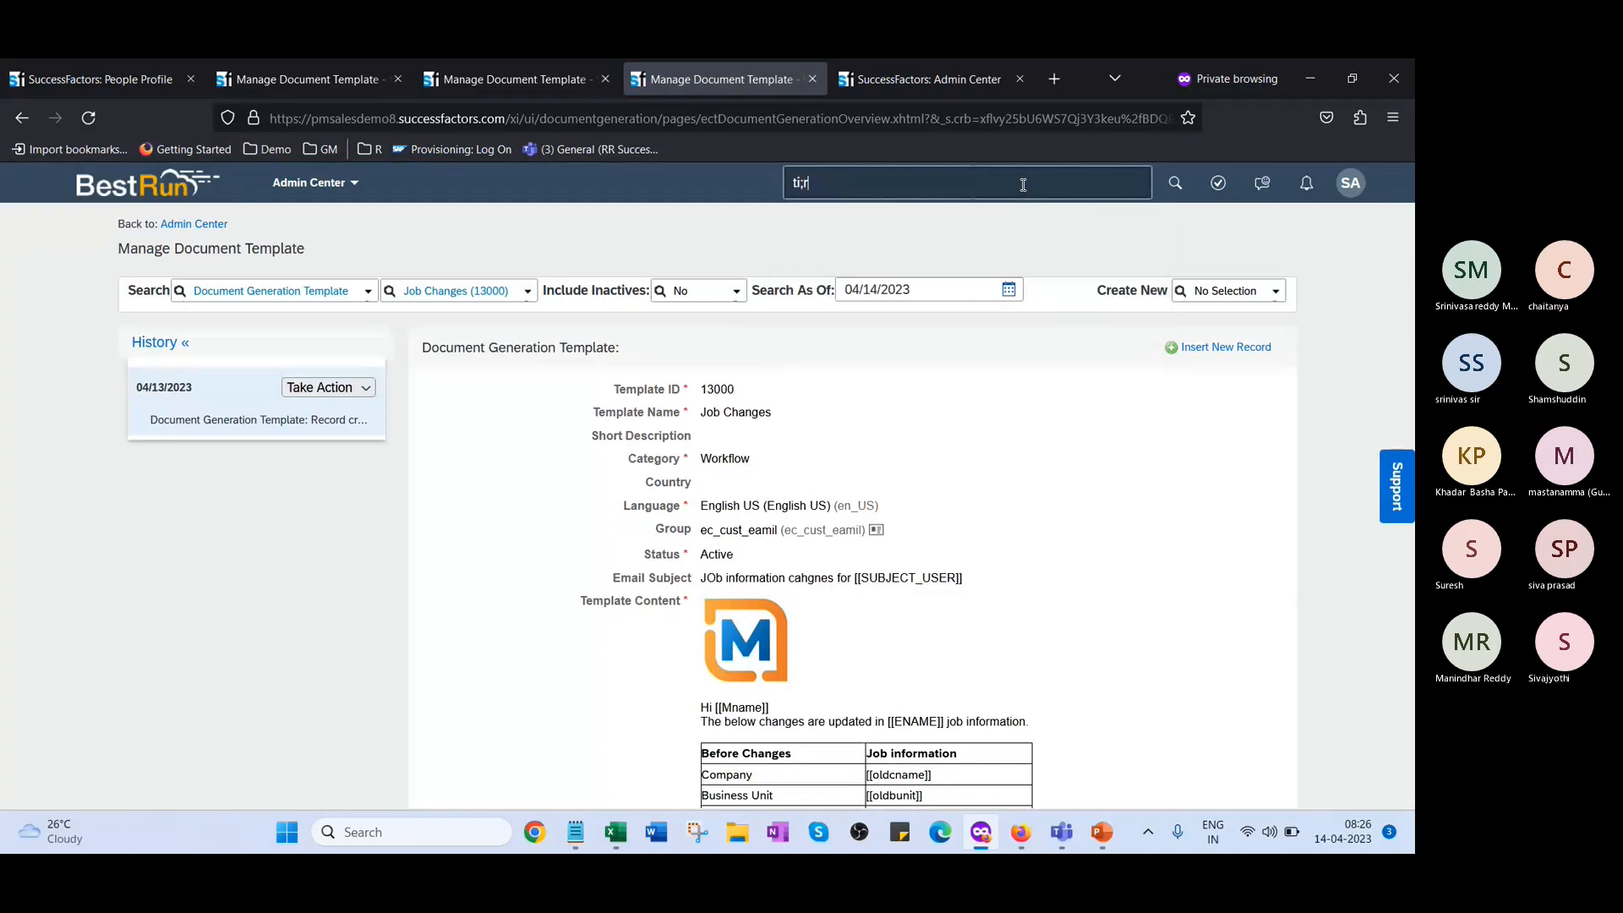
key("BackSpace")
key("BackSpace")
key("BackSpace")
key("BackSpace")
key("BackSpace")
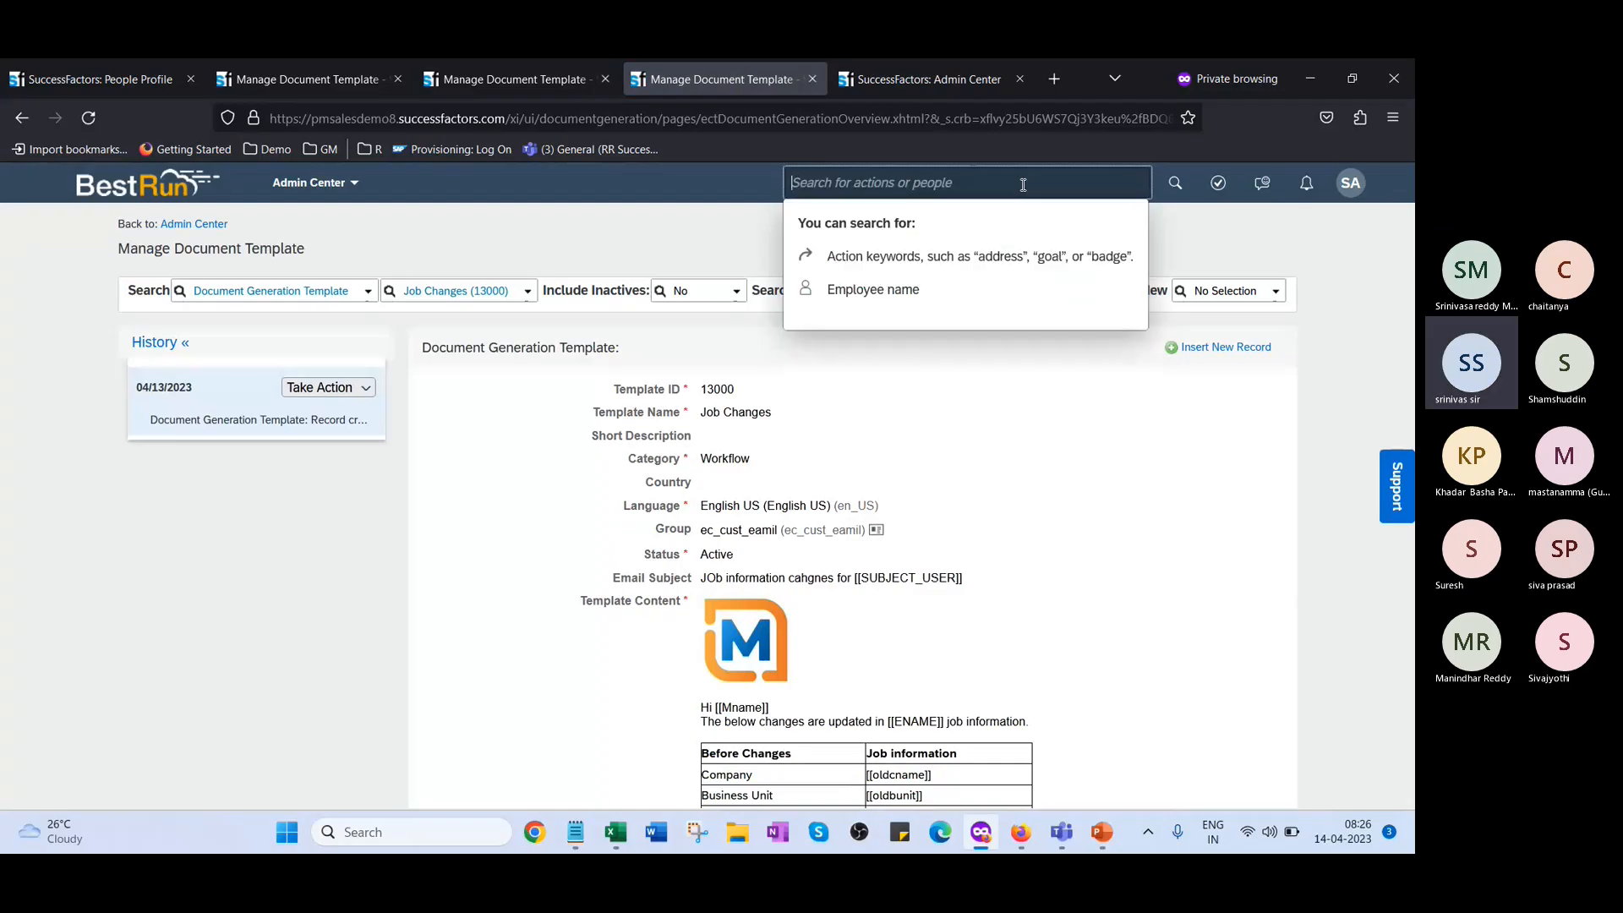
type("mapping")
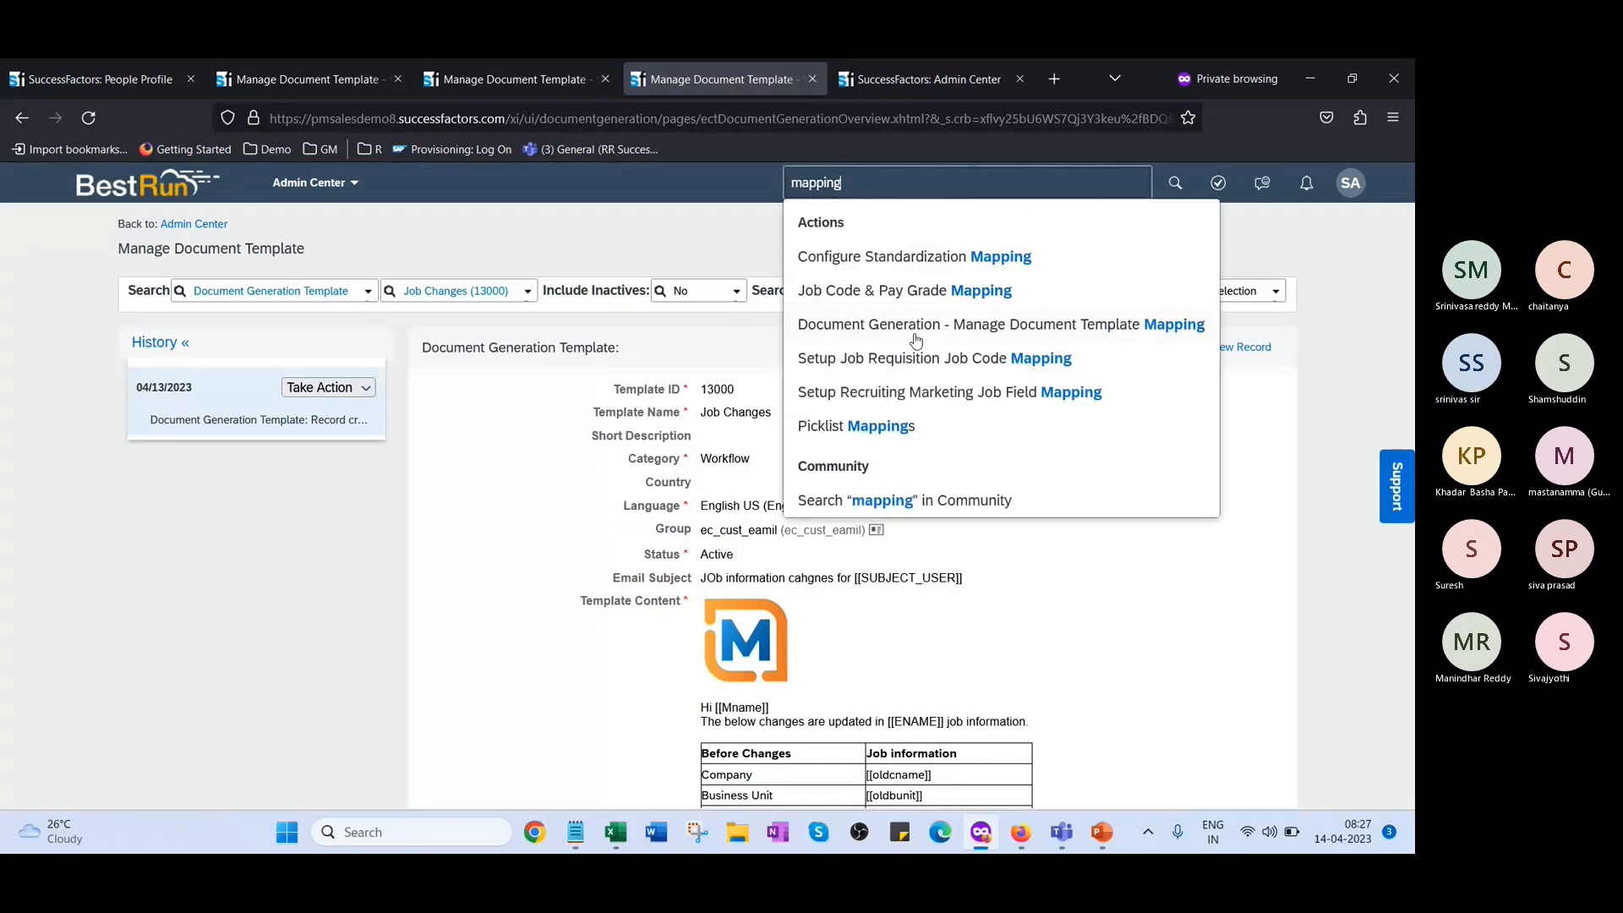
left_click(943, 330)
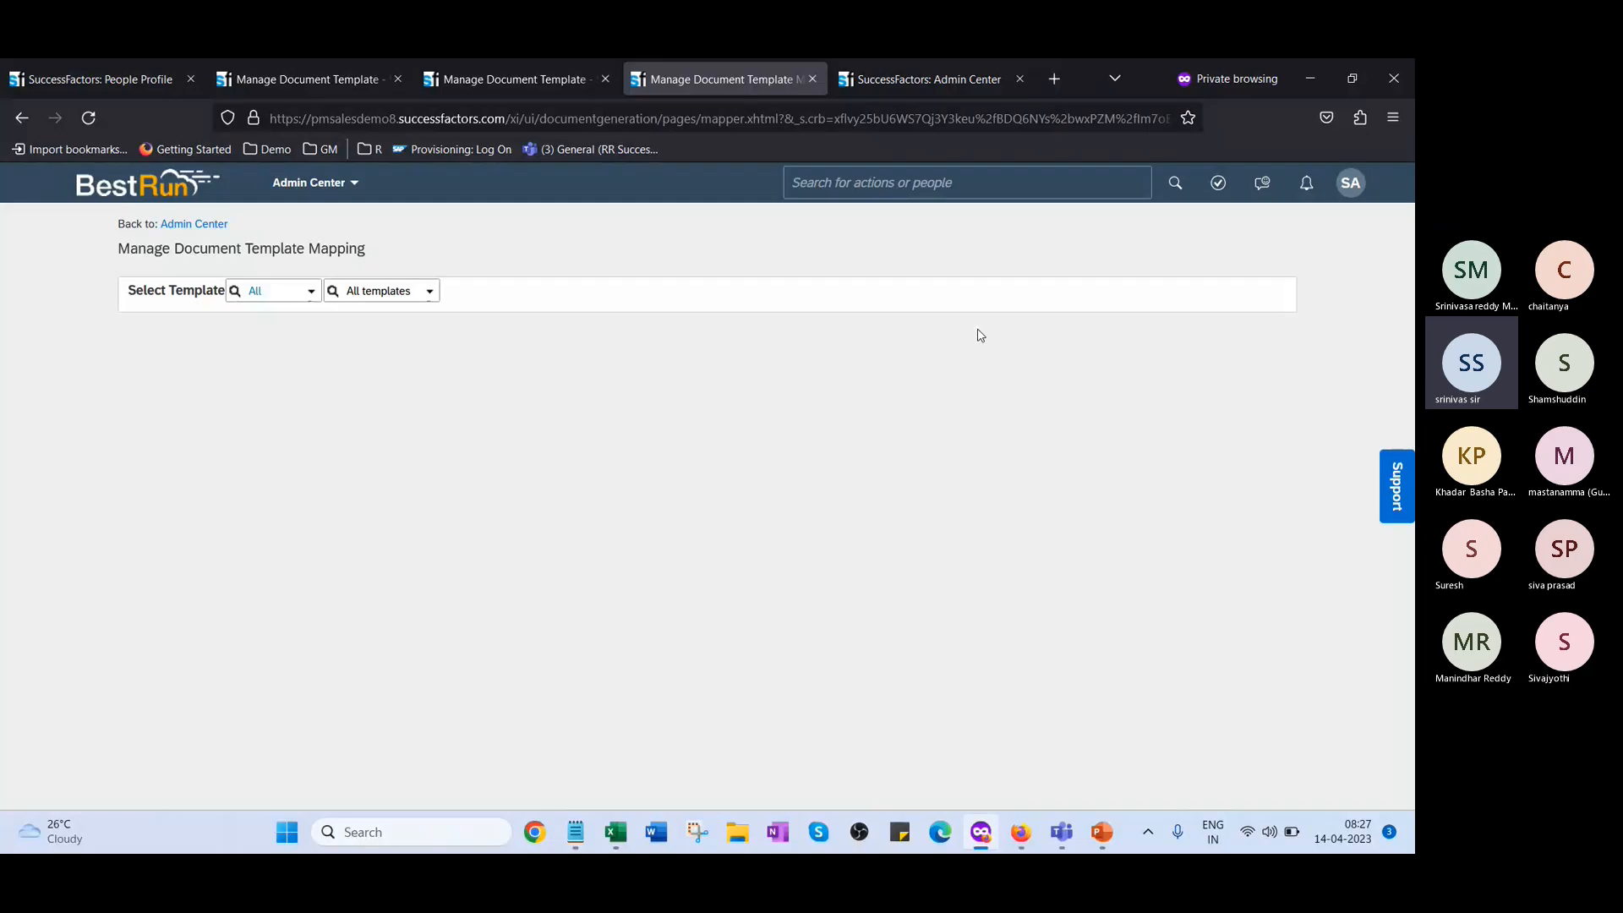
Check the notes and select the Job Changes (13000) template for mapping
key("alt+Tab")
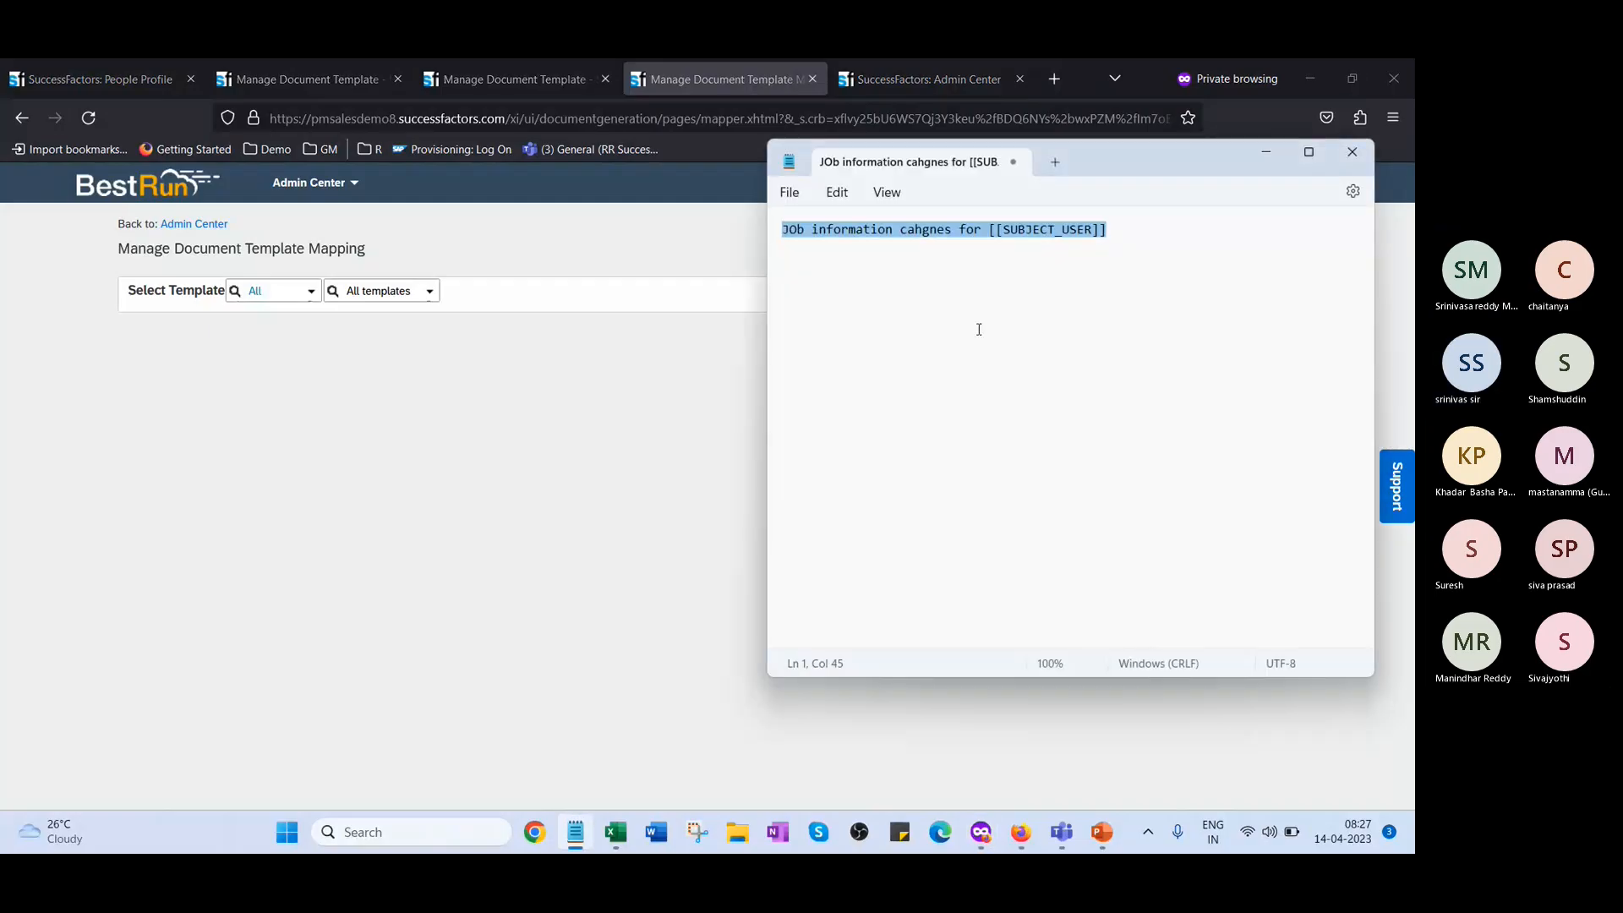
left_click(578, 431)
key("alt+Tab")
left_click(616, 470)
key("alt+Tab")
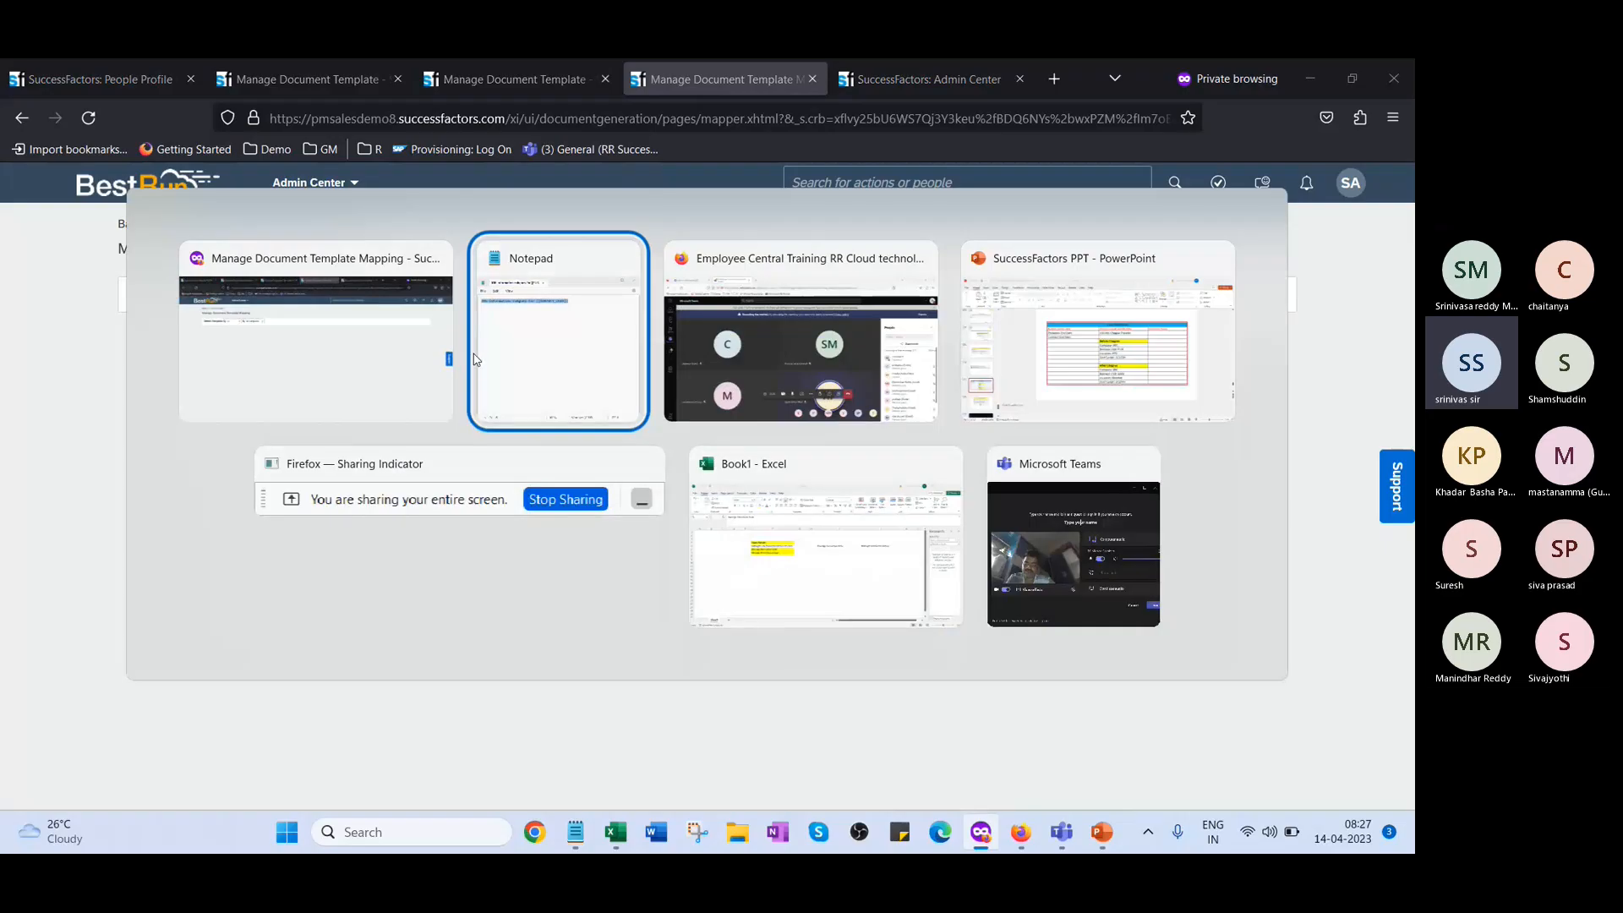
left_click(405, 296)
type("1300")
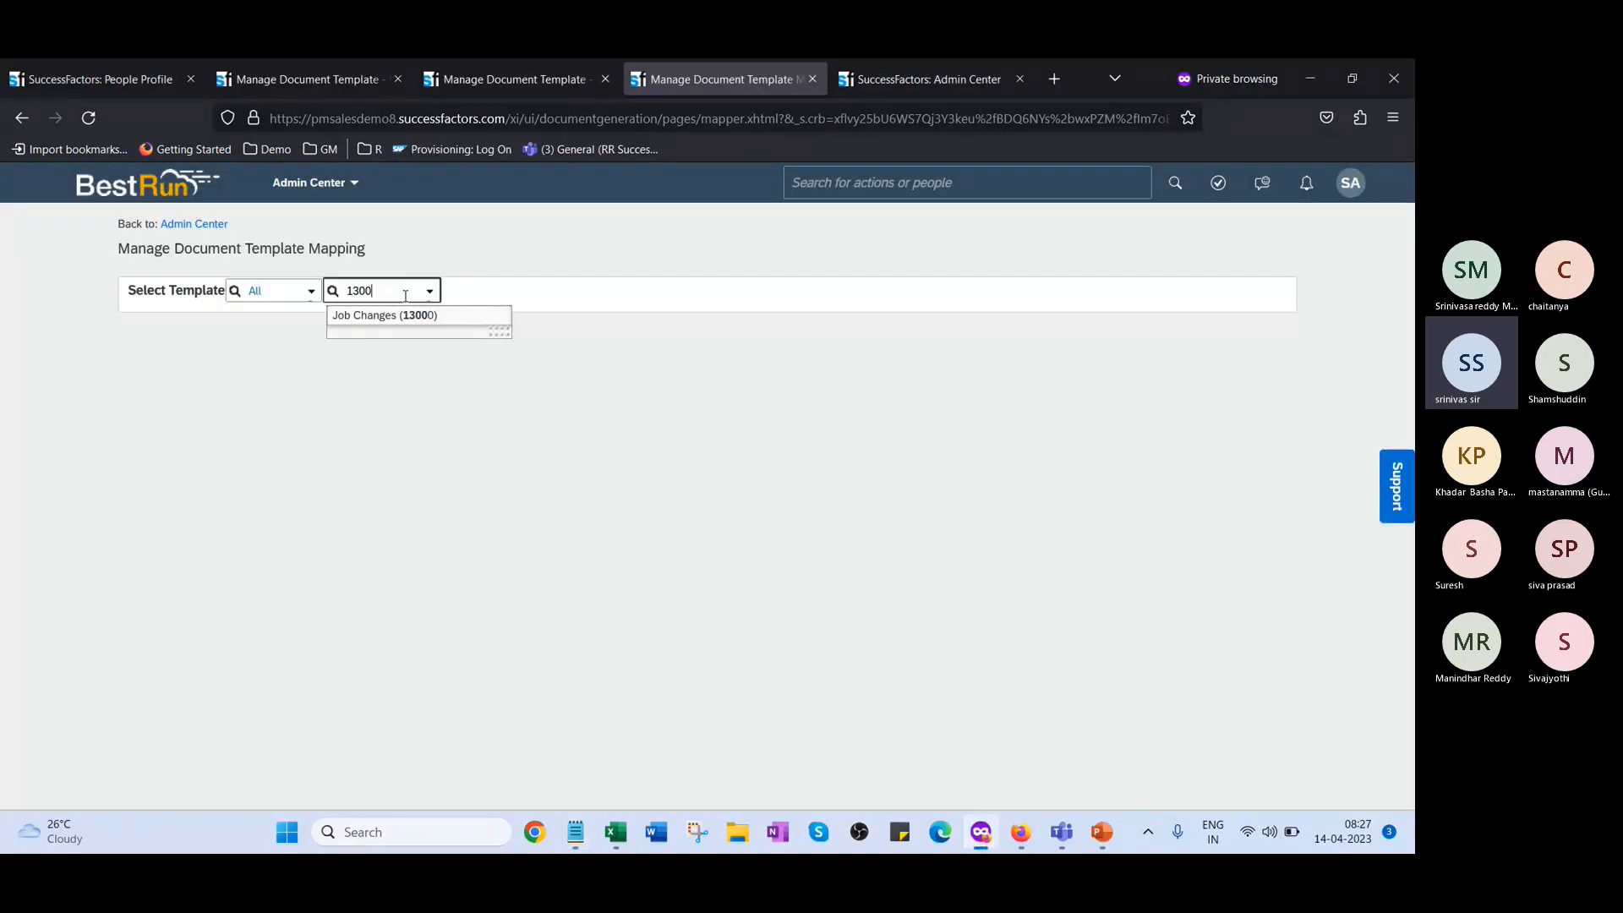
left_click(382, 317)
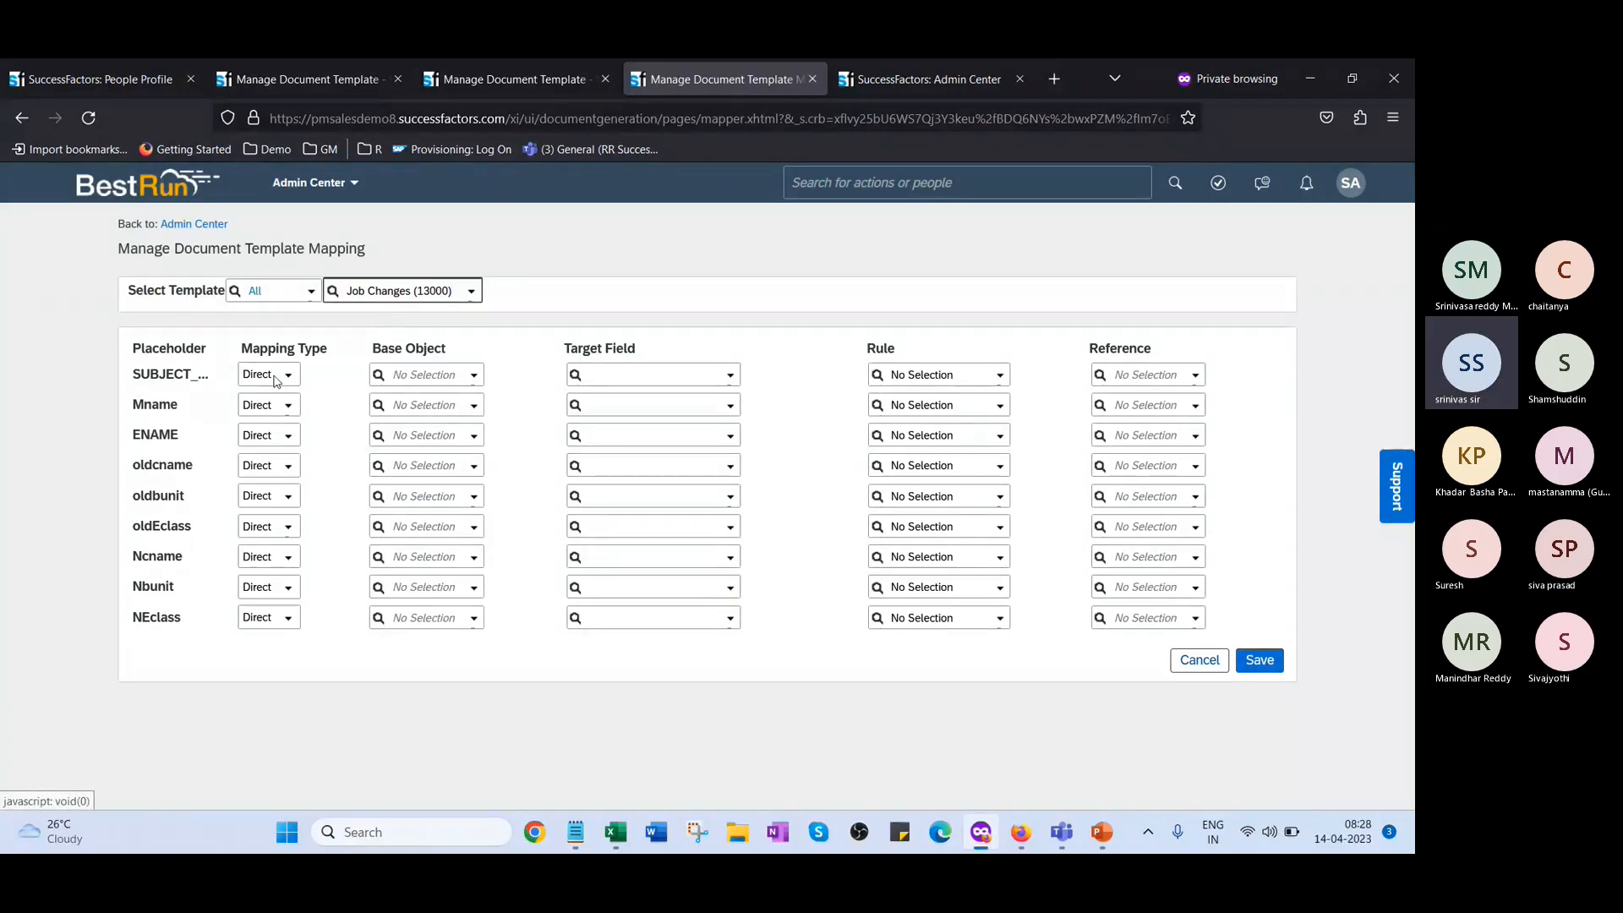
Set SUBJECT_USER's mapping type to Reference, pointing at Subject User Name
left_click_drag(277, 349, 328, 365)
left_click(327, 364)
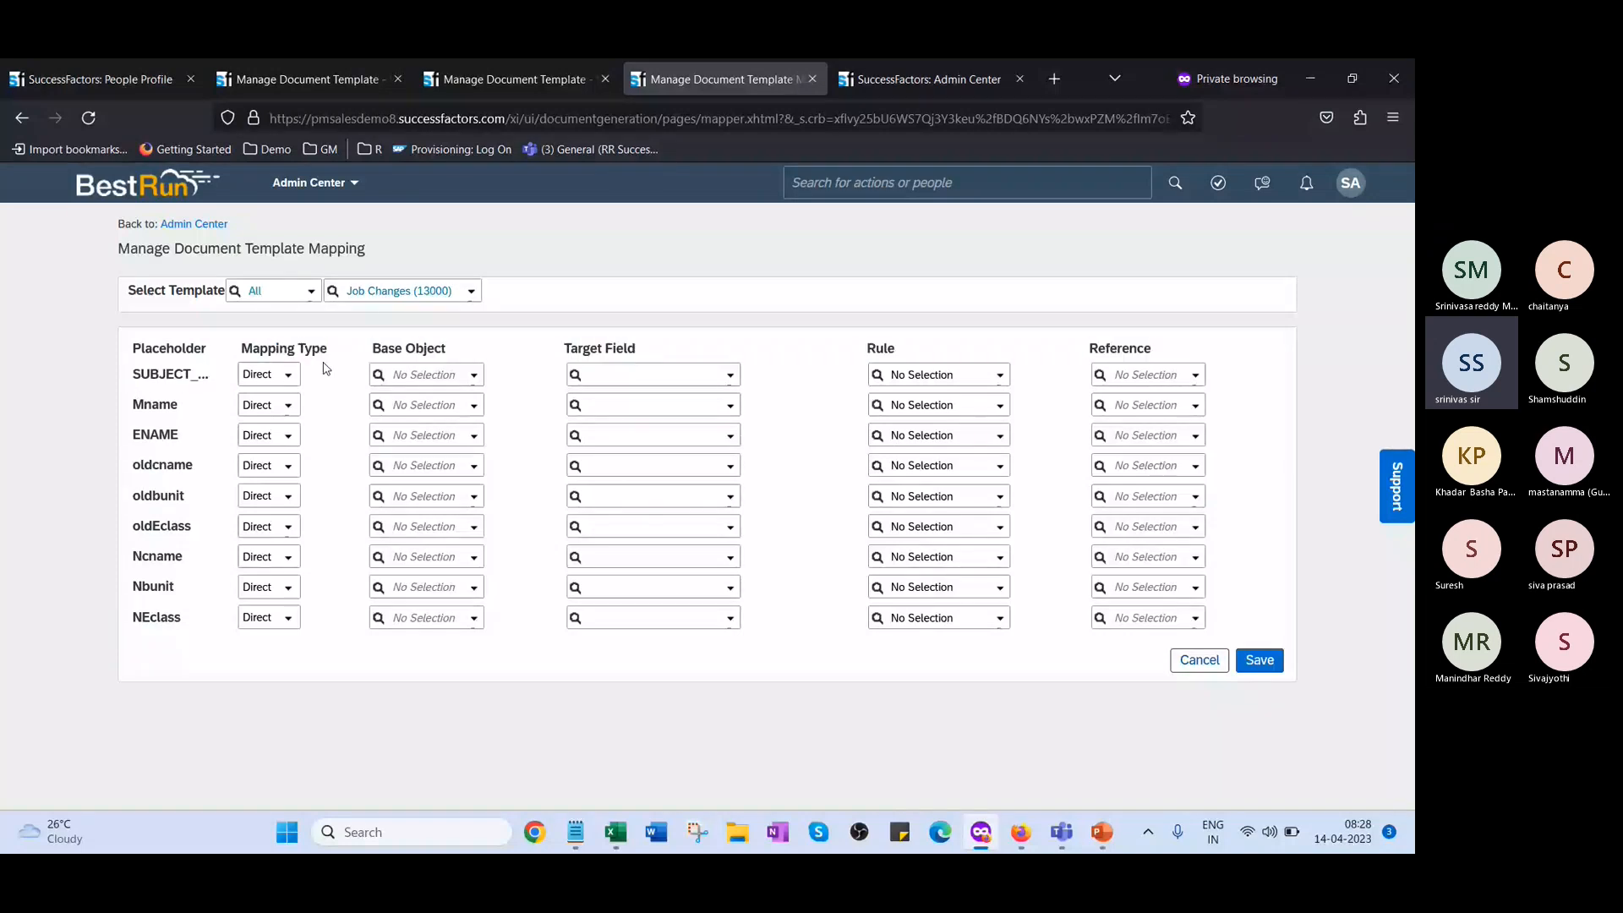
left_click(290, 375)
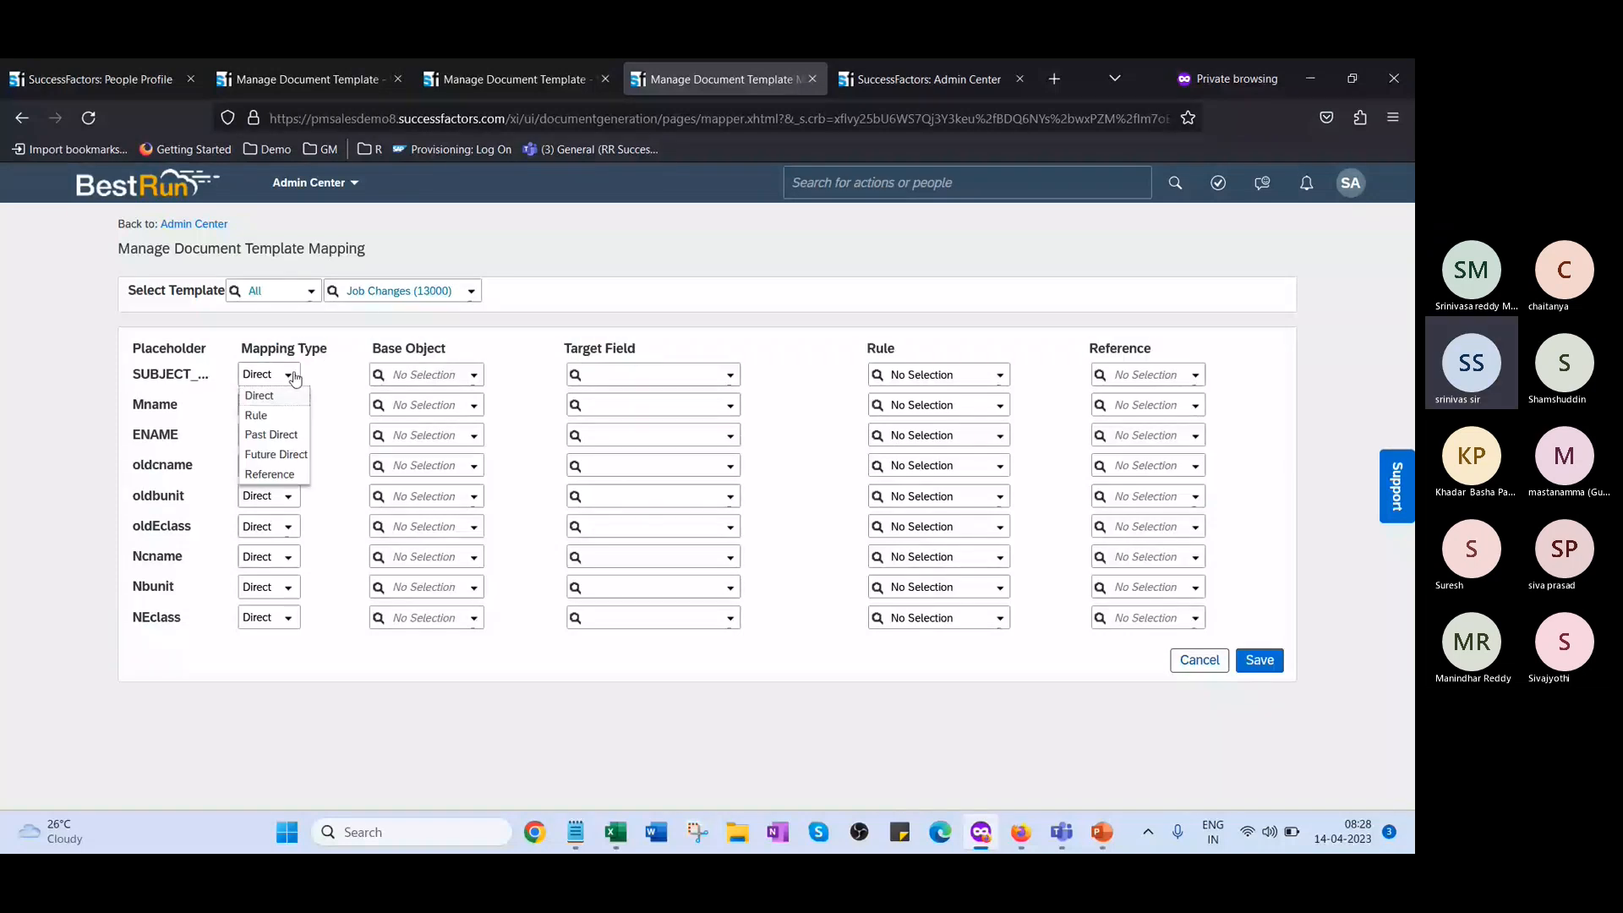
left_click(274, 478)
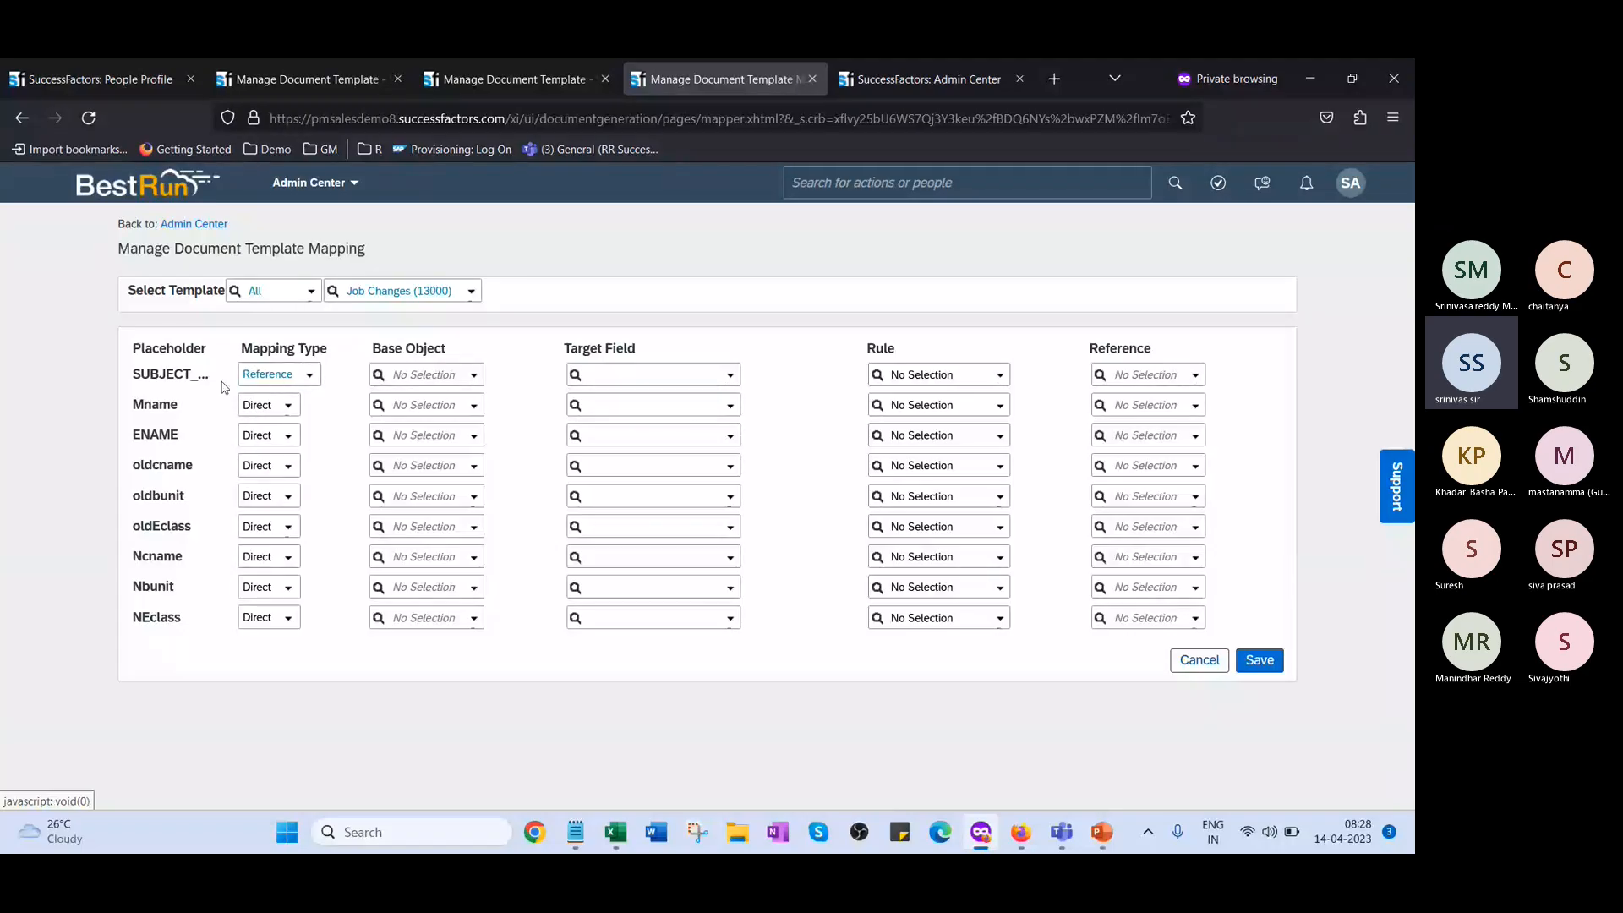
left_click(1195, 376)
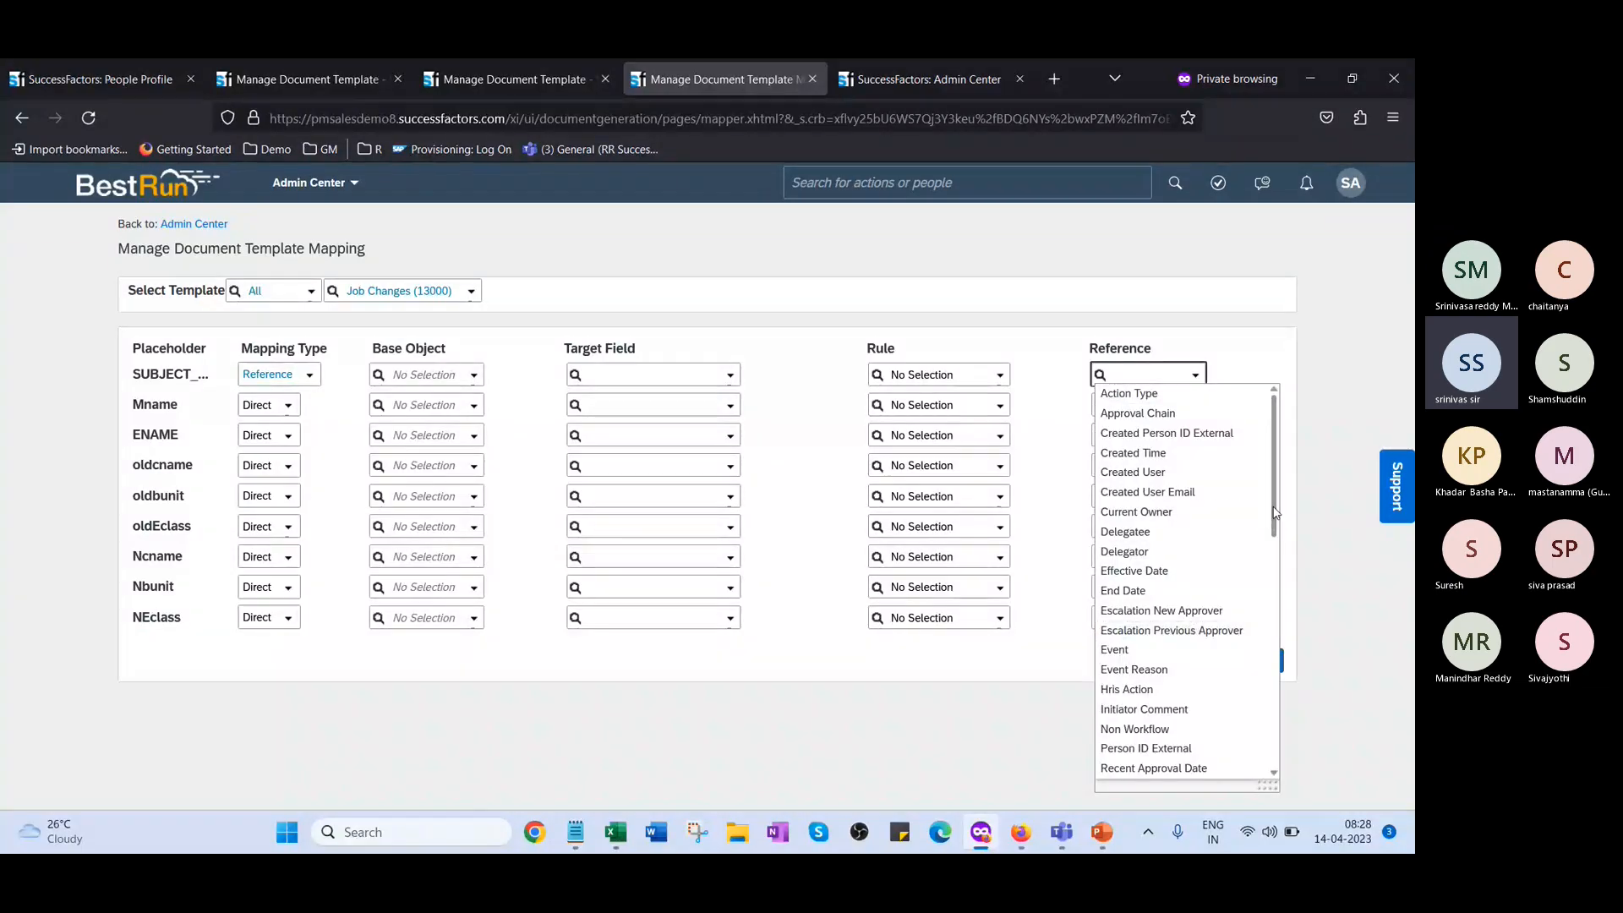
left_click_drag(1275, 512, 1276, 698)
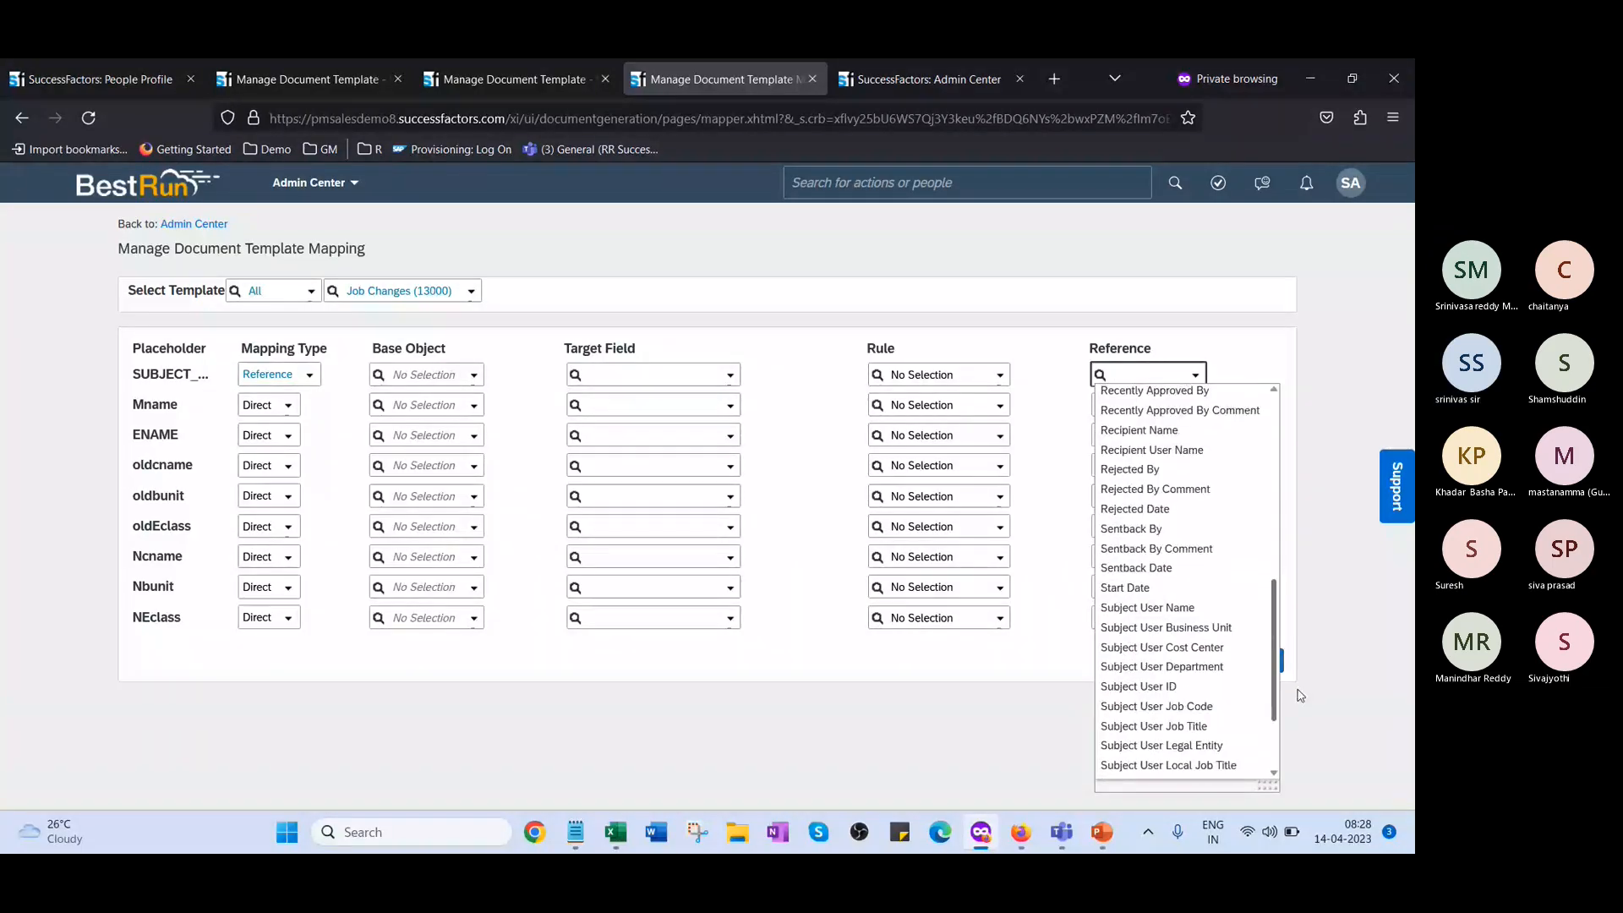
left_click(1175, 608)
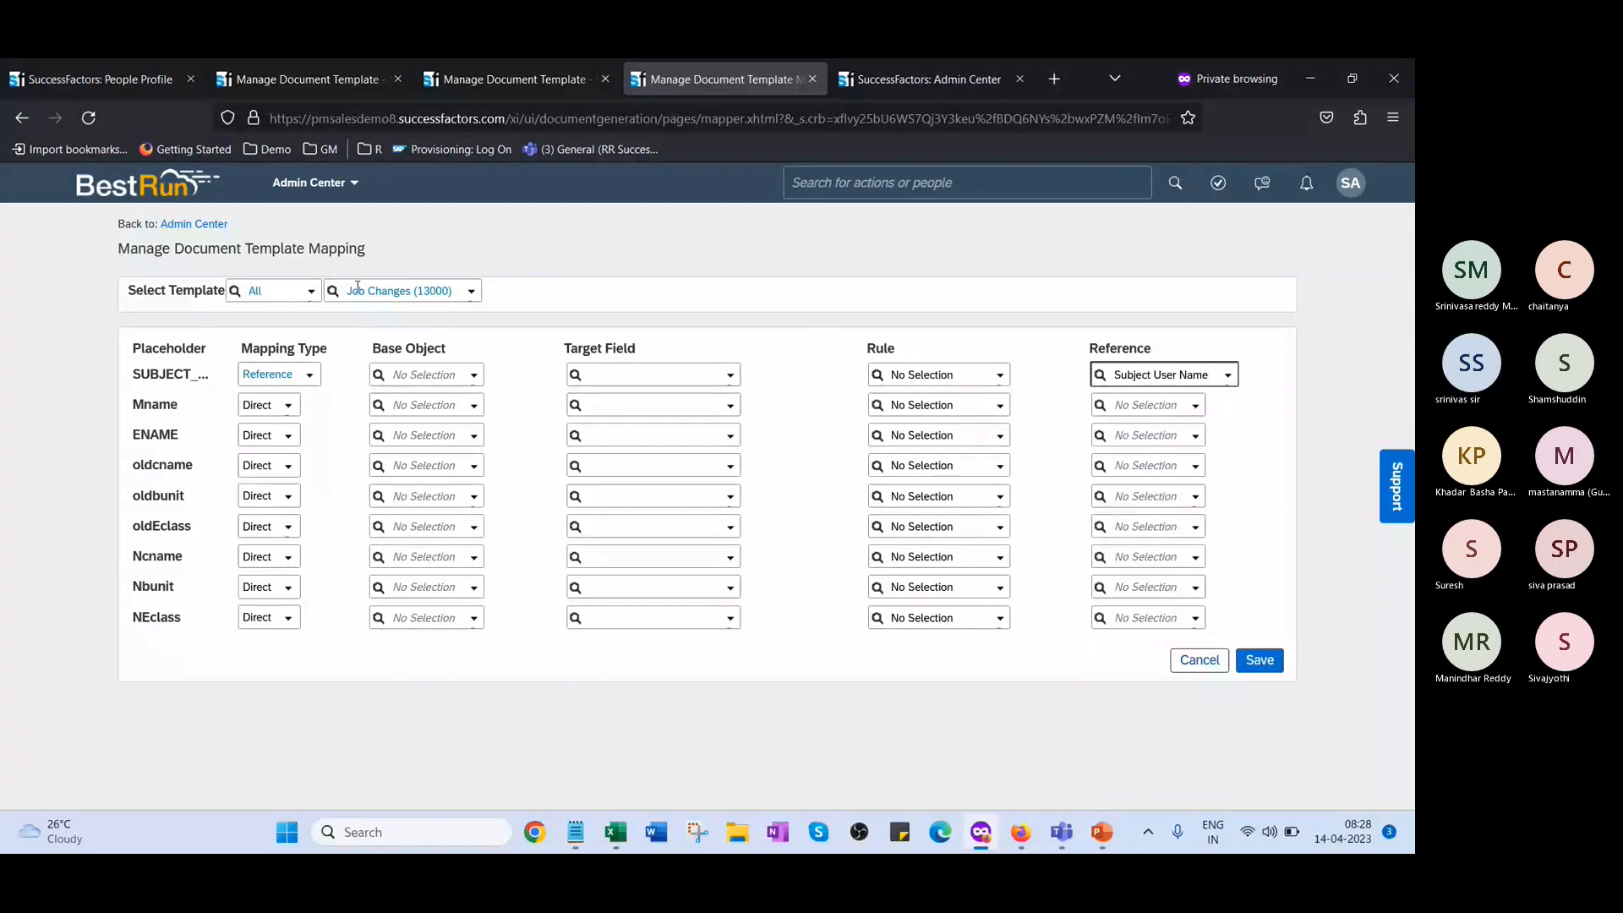
double_click(146, 376)
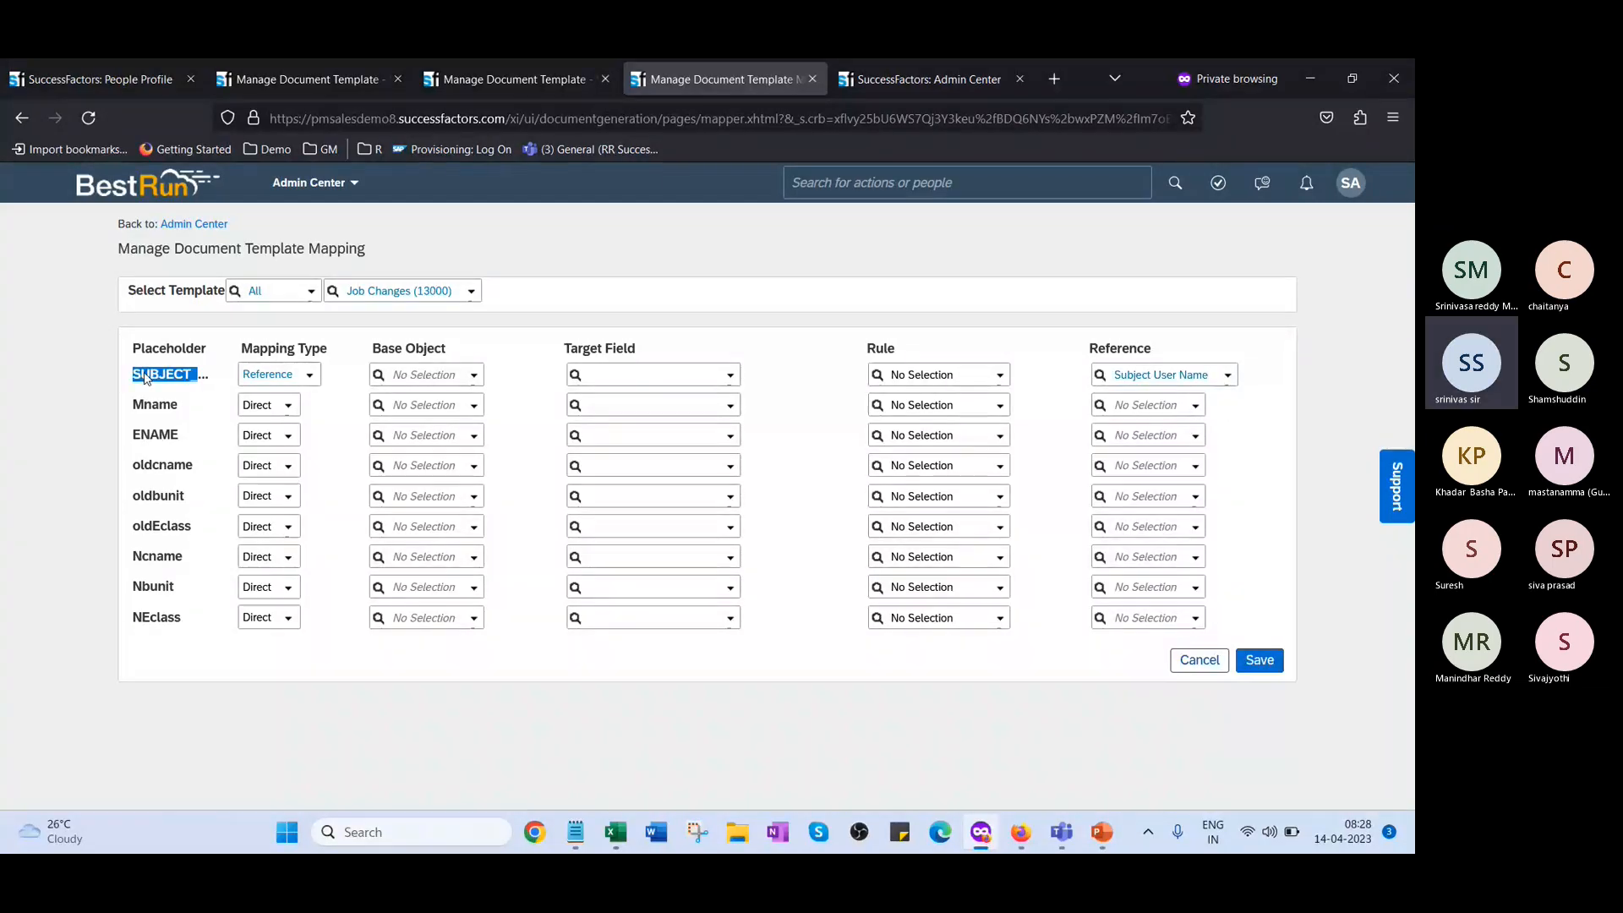
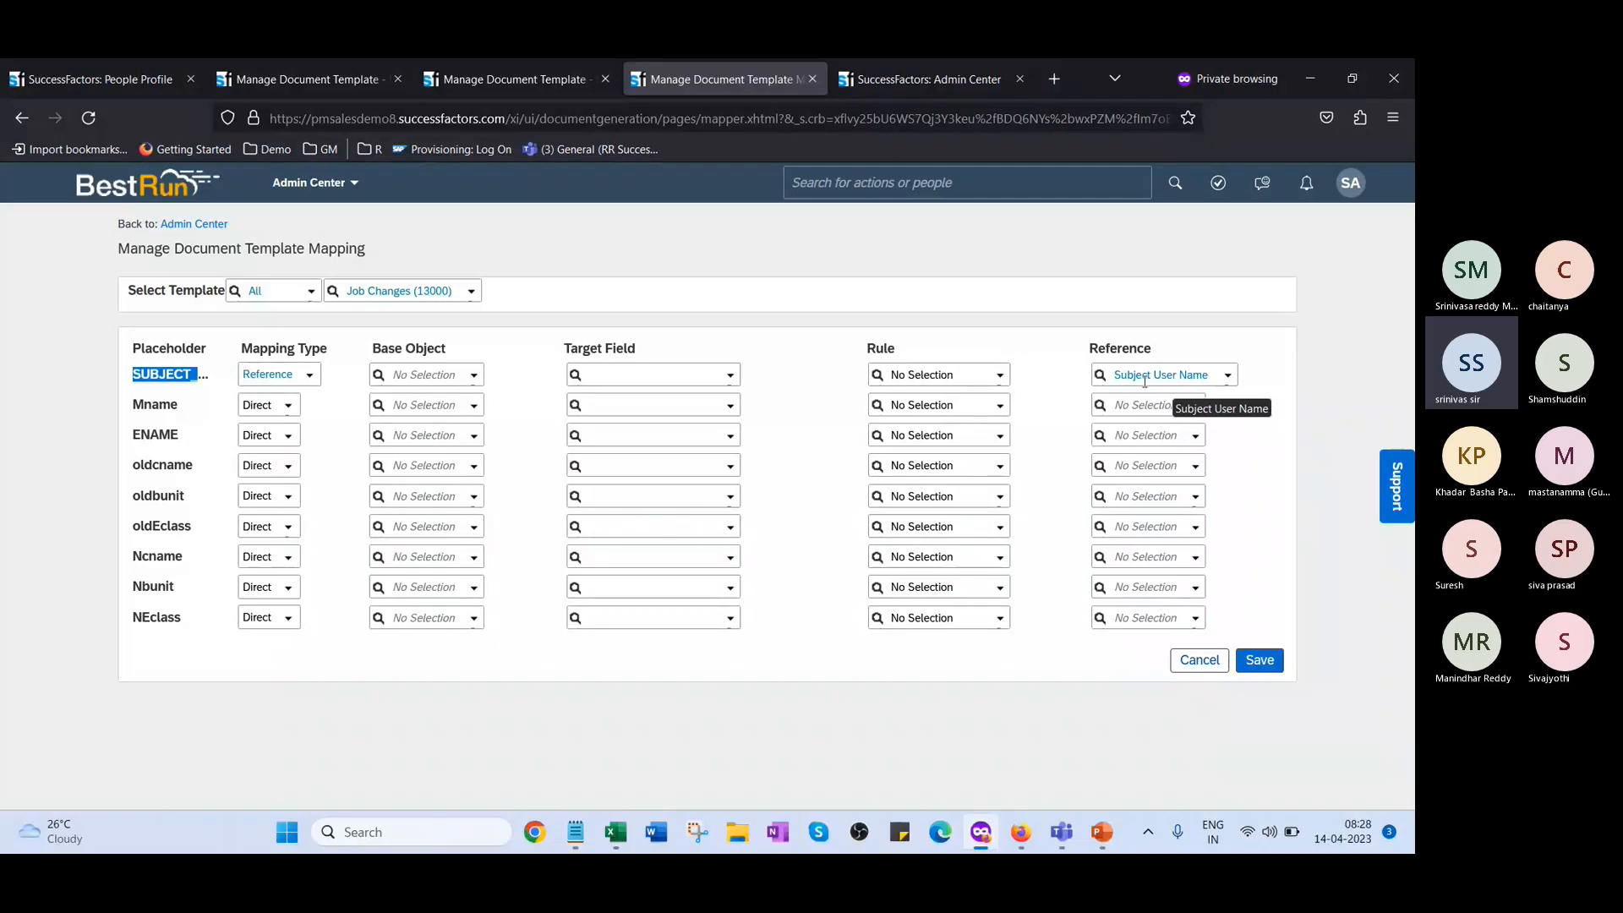
Keep SUBJECT_USER's reference on Subject User Name after briefly trying Recipient Name
left_click(1225, 376)
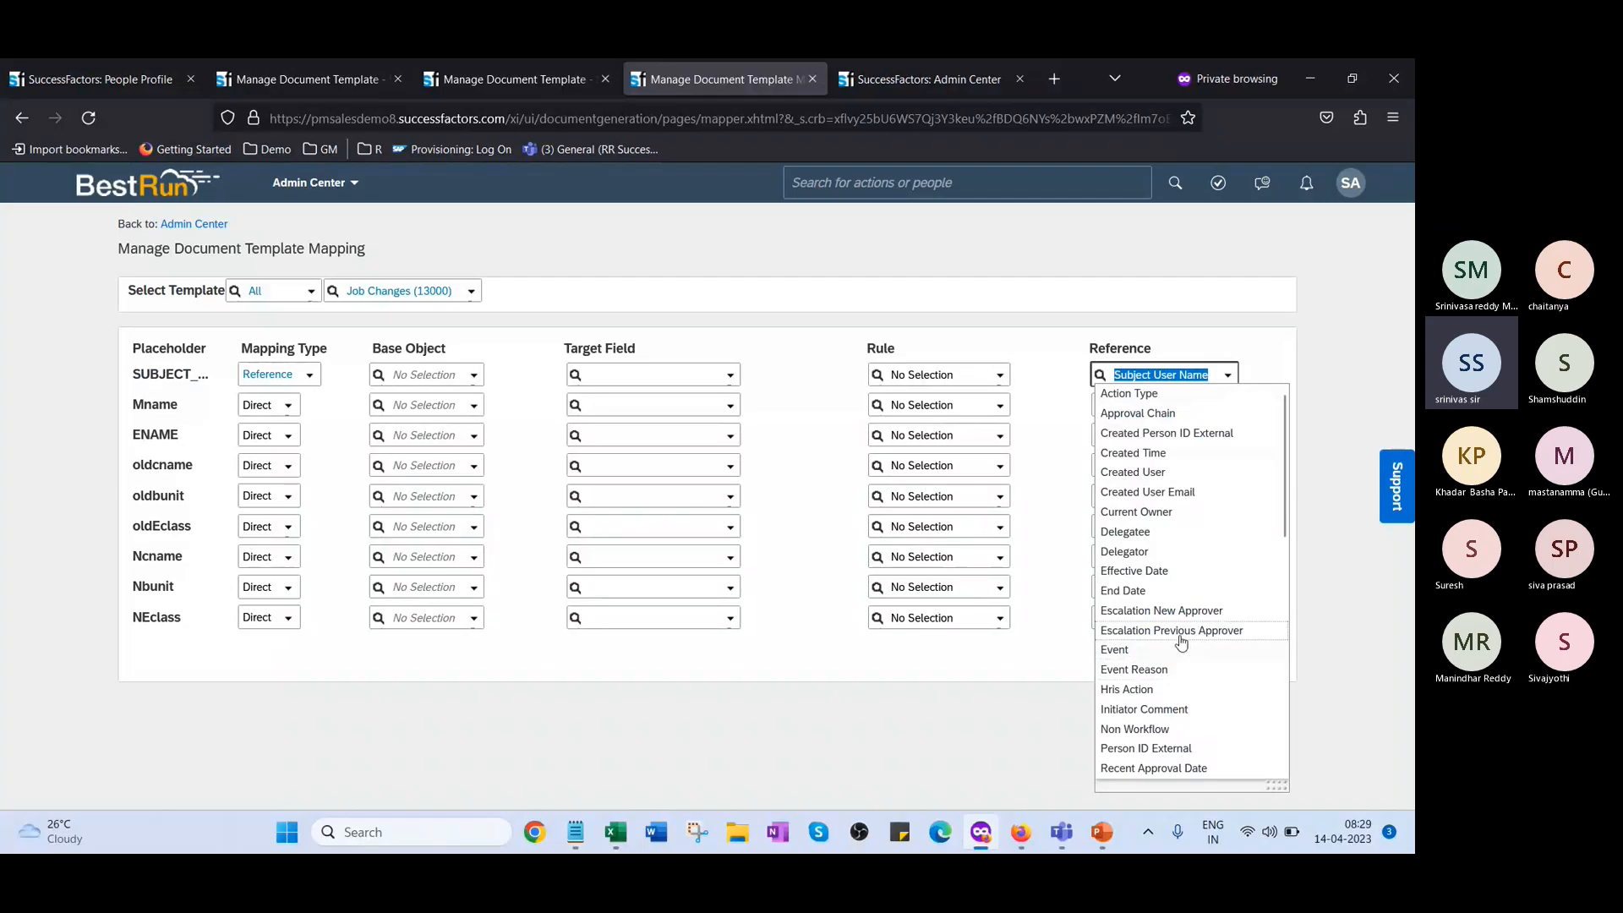
mouse_move(1288, 445)
left_mouse_down()
mouse_move(1293, 592)
mouse_move(1352, 726)
mouse_move(1286, 420)
left_mouse_up()
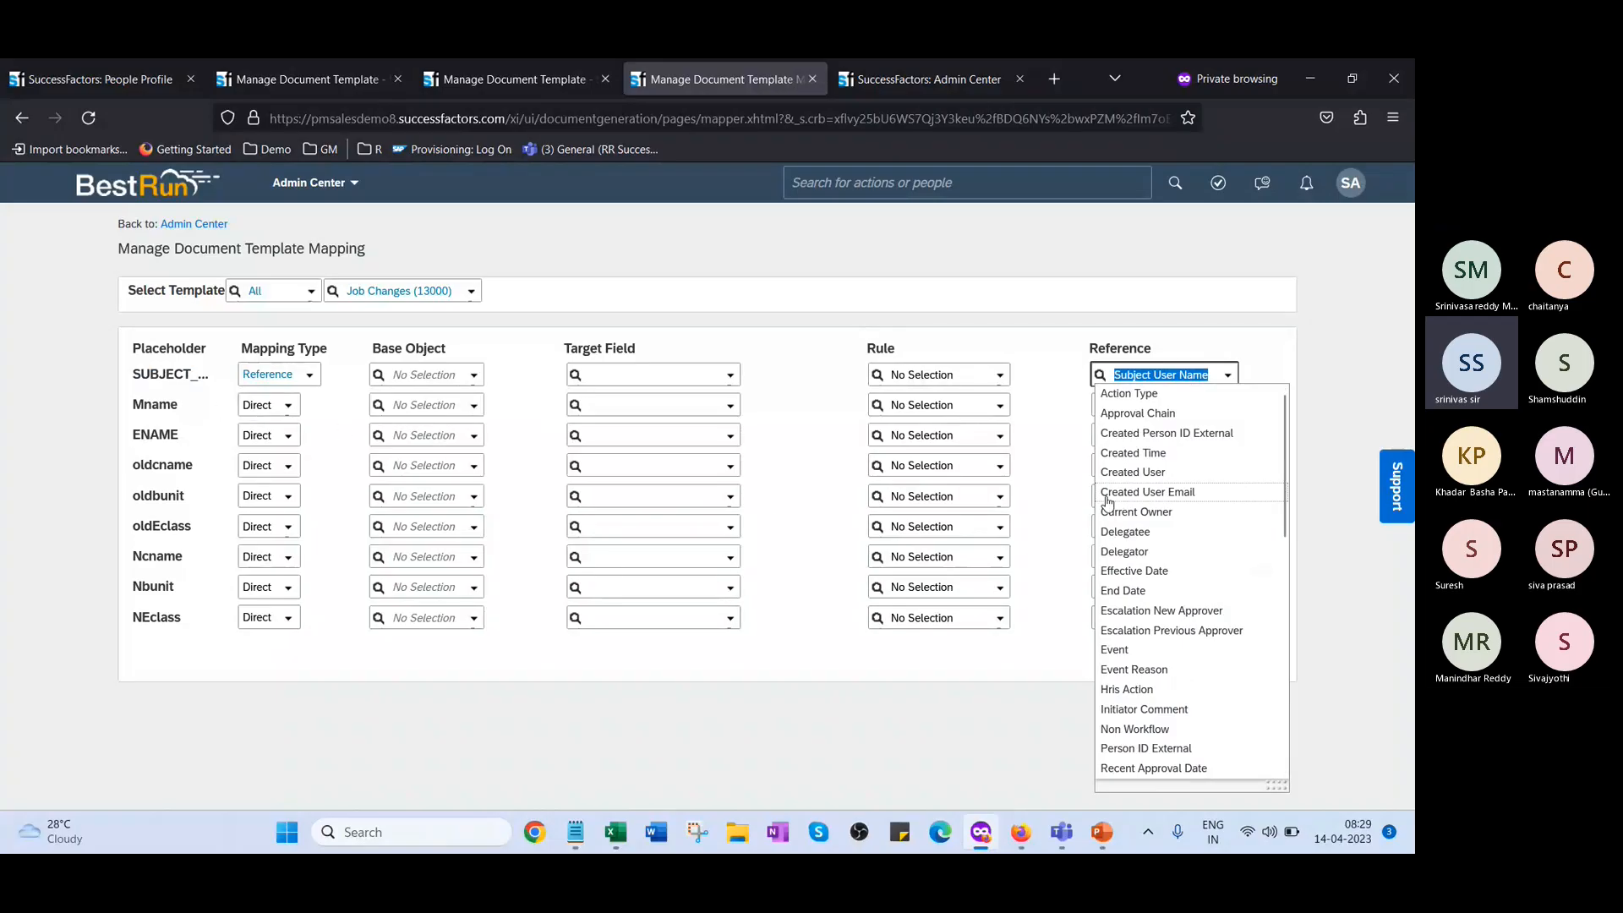
left_click_drag(1285, 475, 1352, 808)
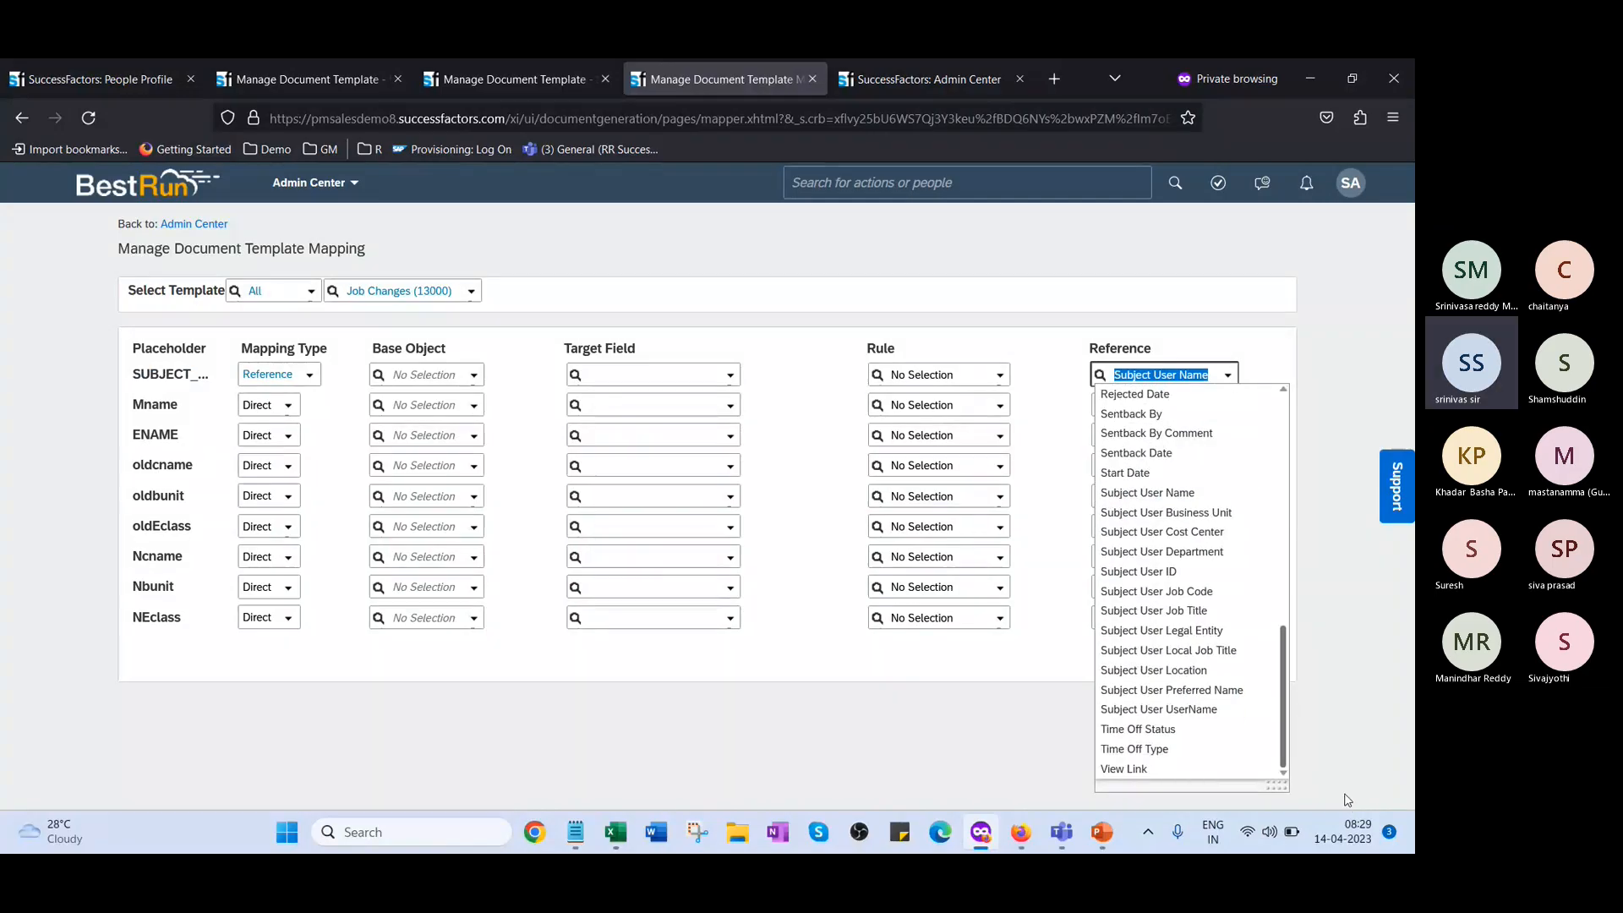
left_click_drag(1312, 705, 1275, 625)
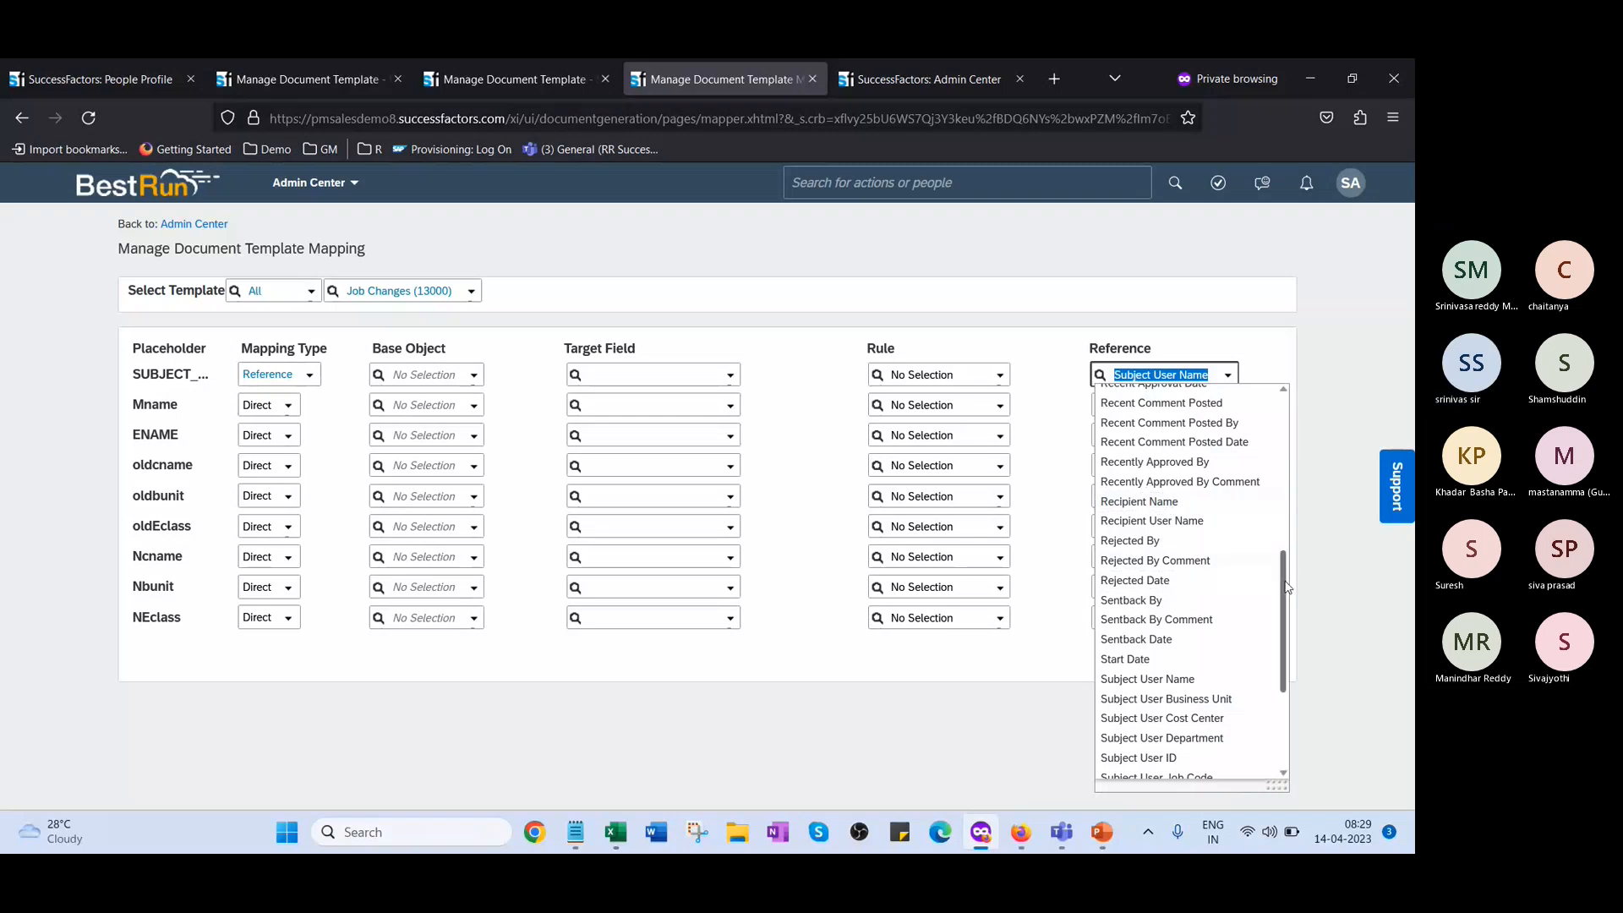
left_click_drag(1285, 586, 1265, 522)
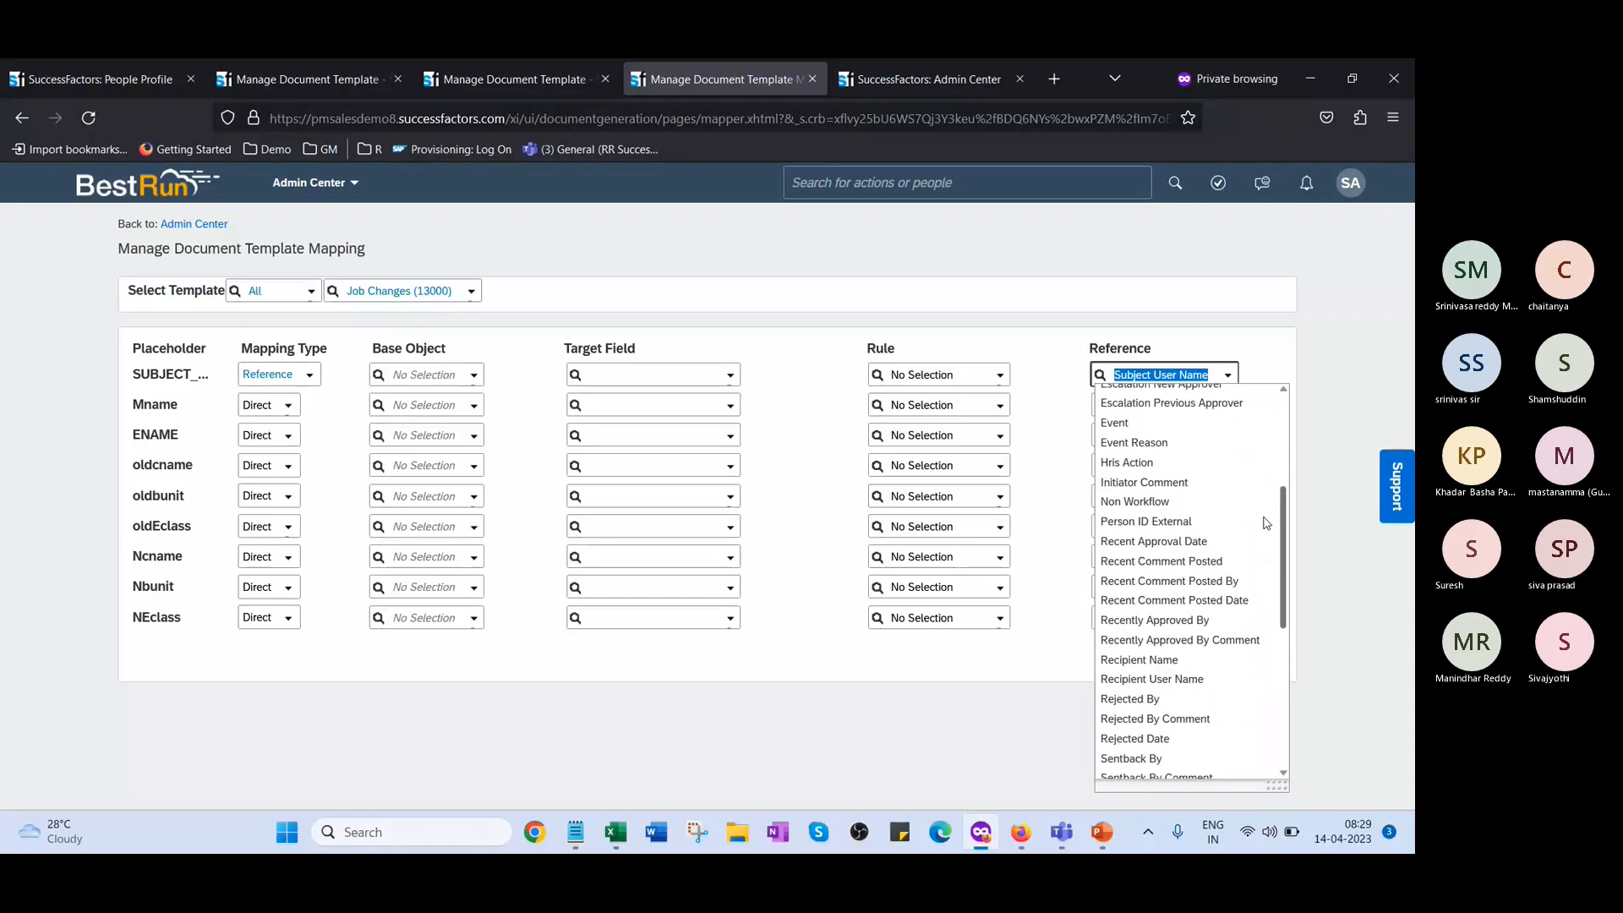
left_click(1154, 660)
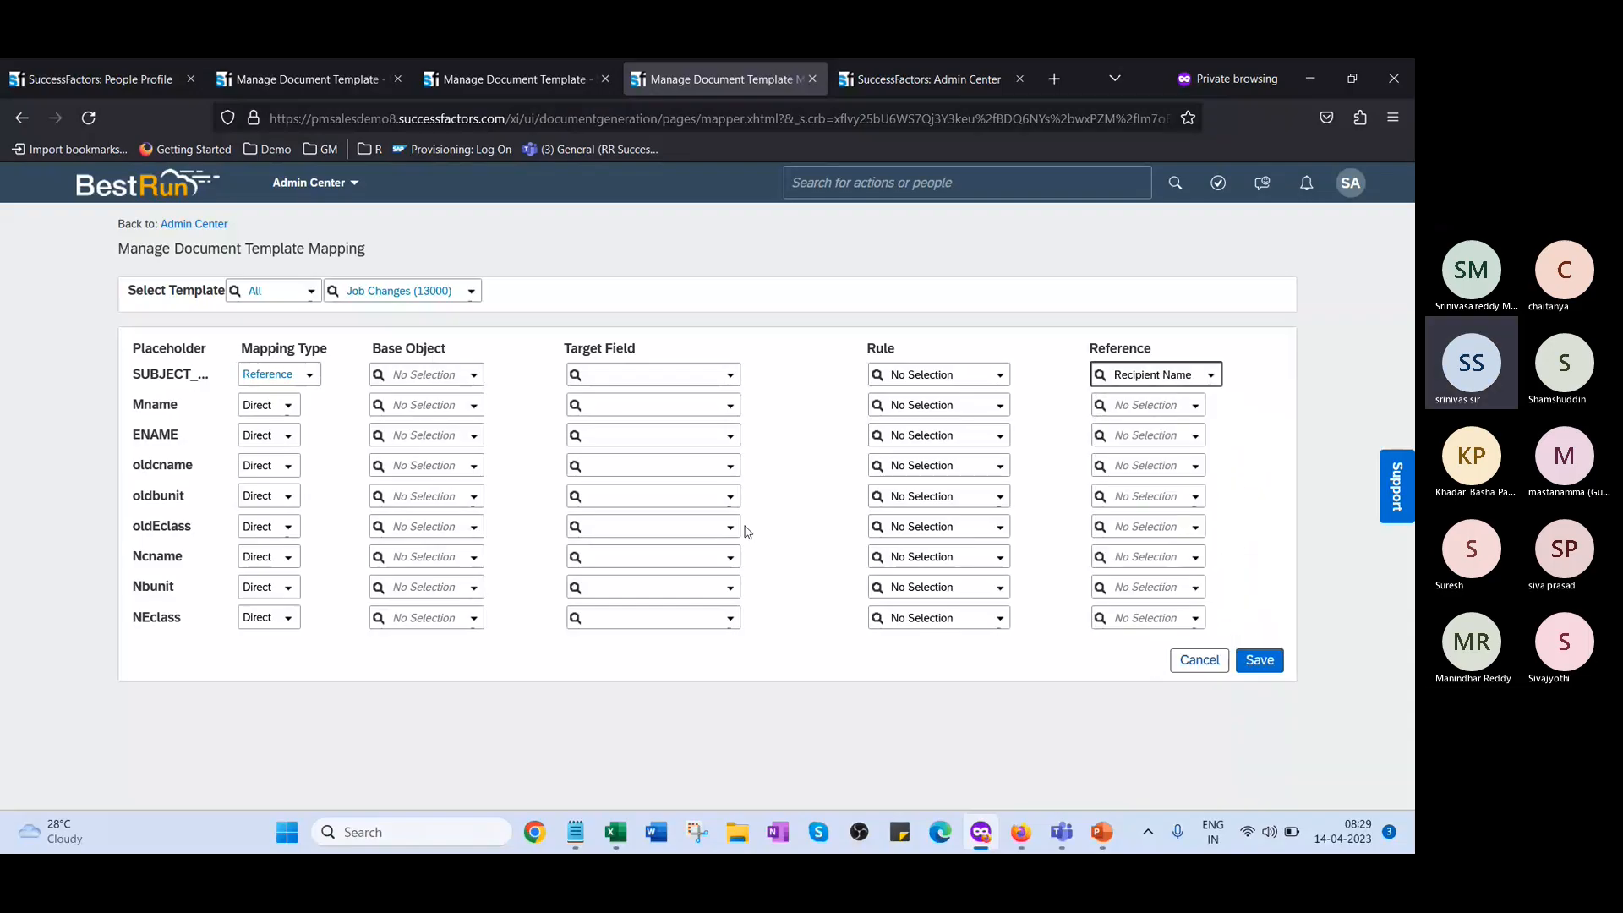
left_click(1212, 377)
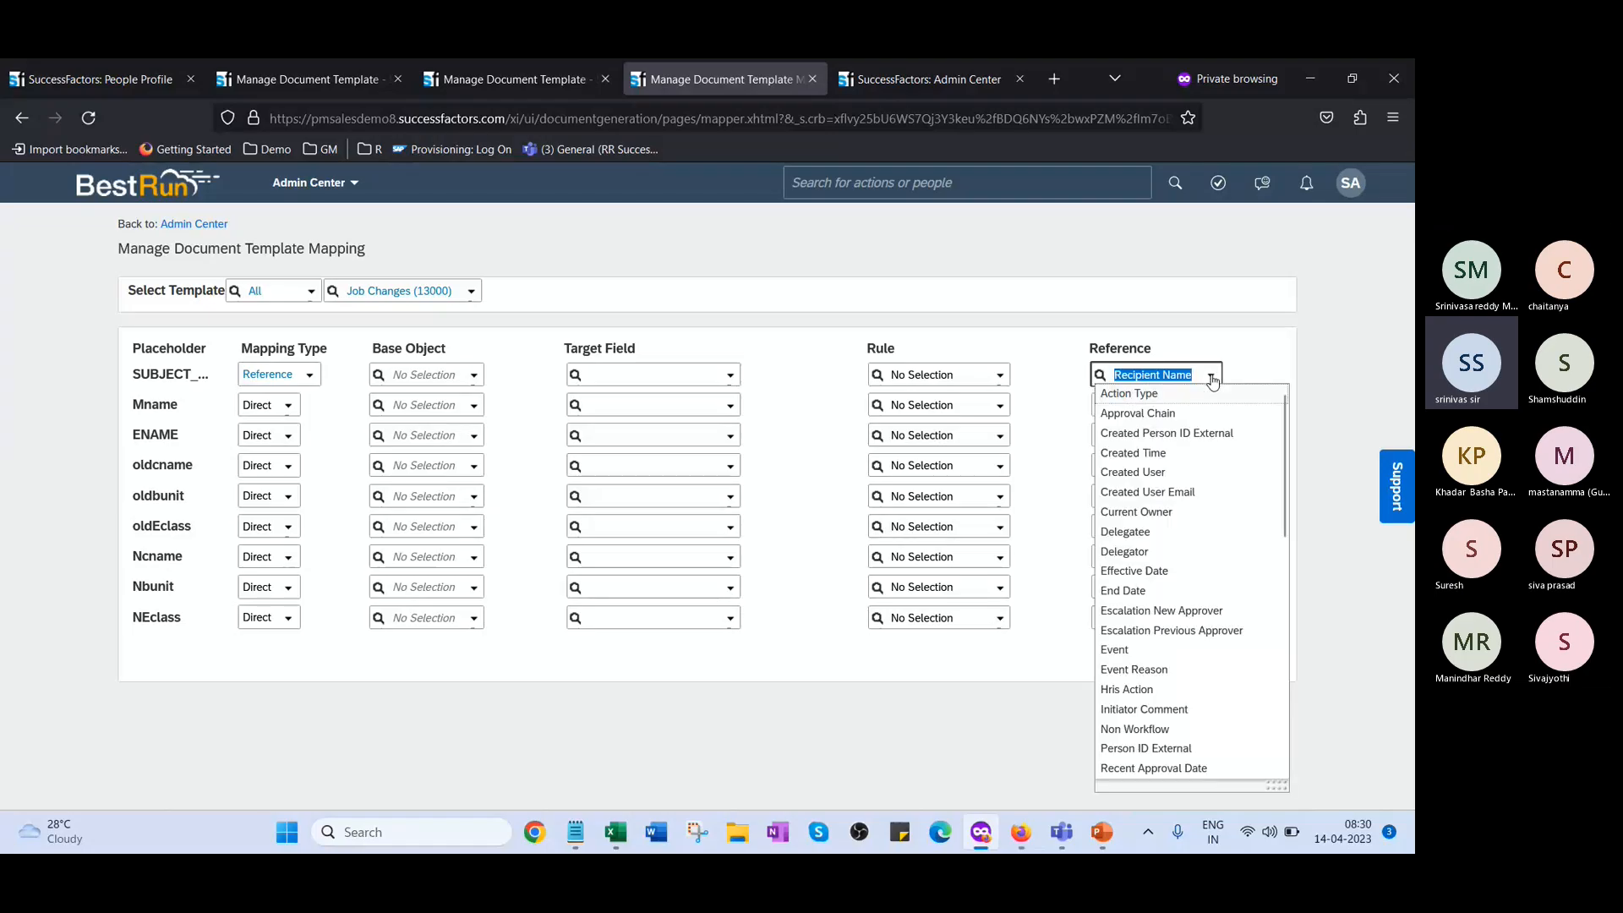
left_click_drag(1283, 448, 1298, 727)
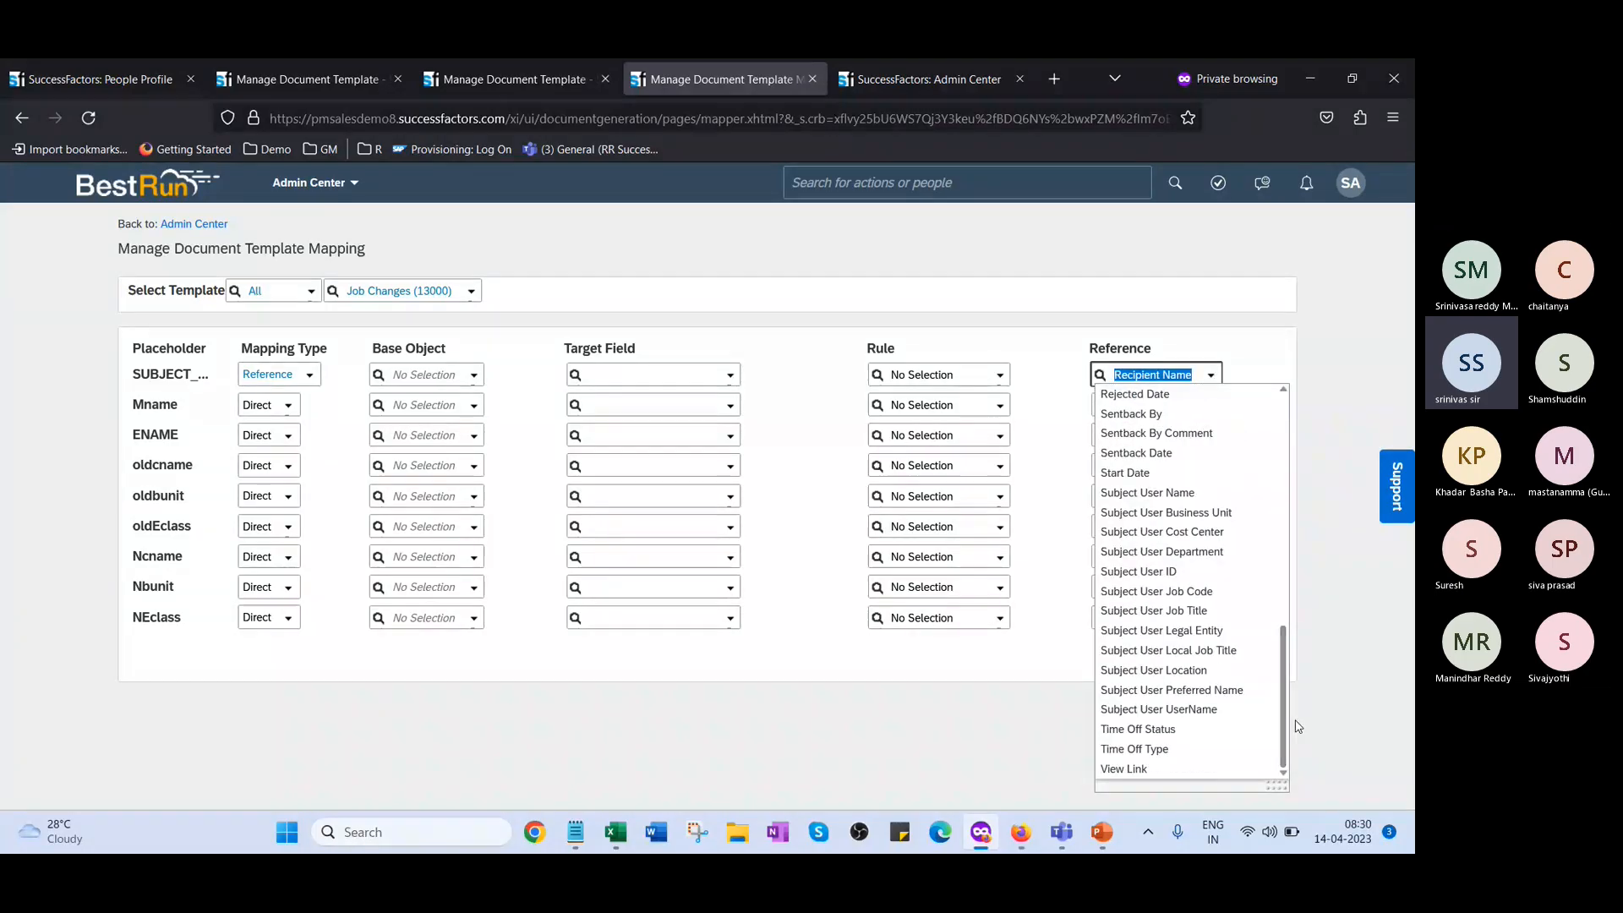
left_click(1154, 494)
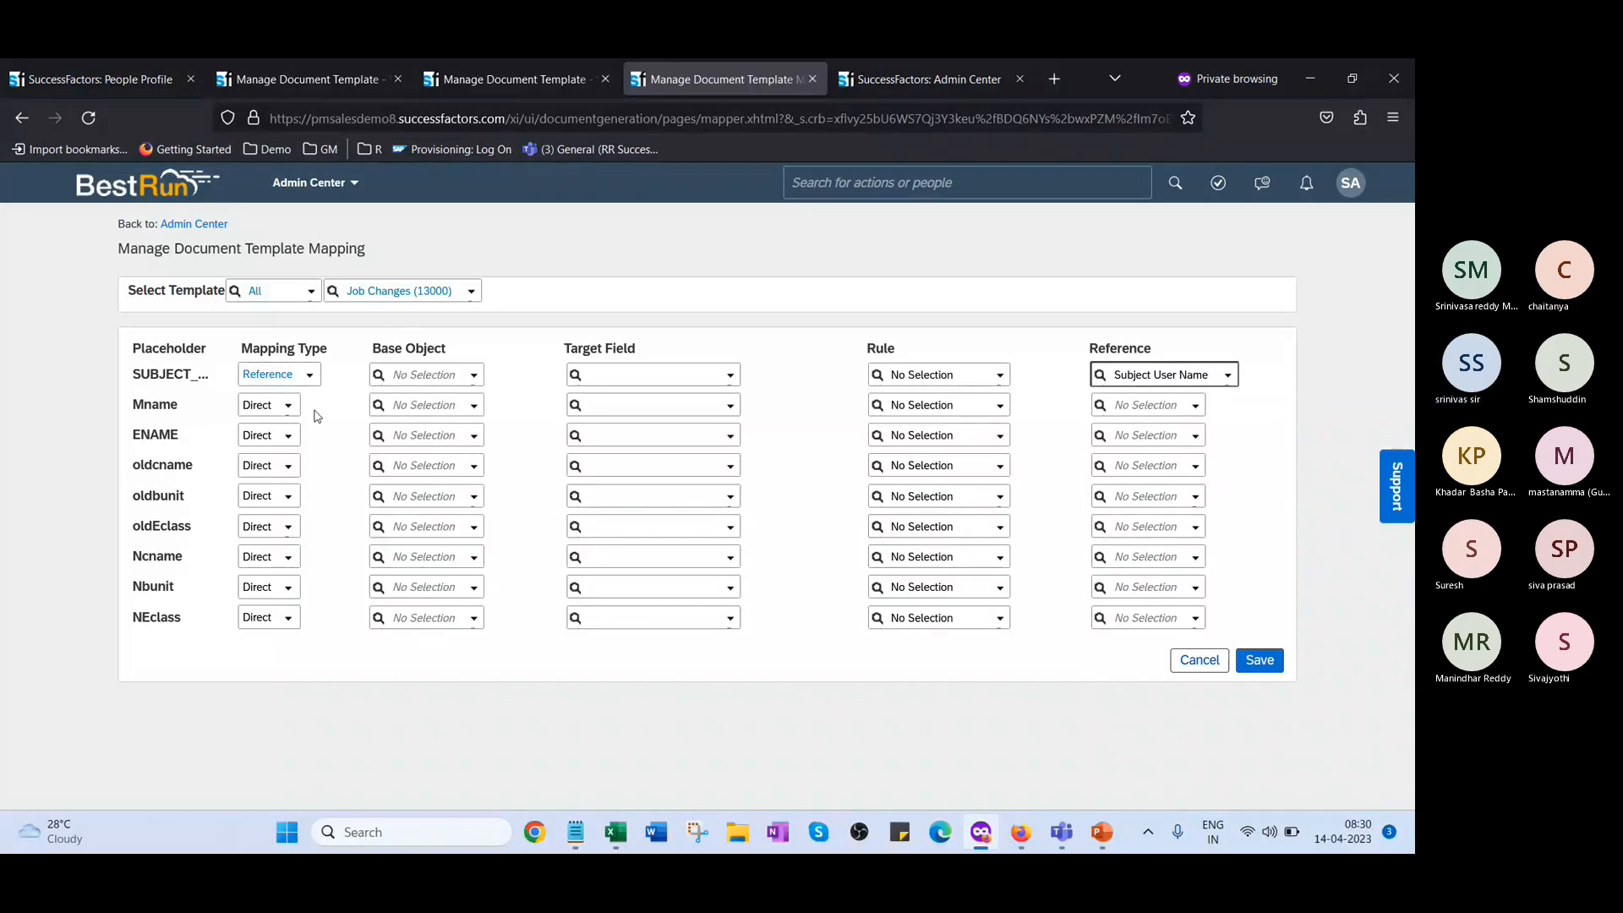
Set Mname's mapping type to Reference, pointing at Recipient Name
left_click(288, 405)
left_click(1201, 408)
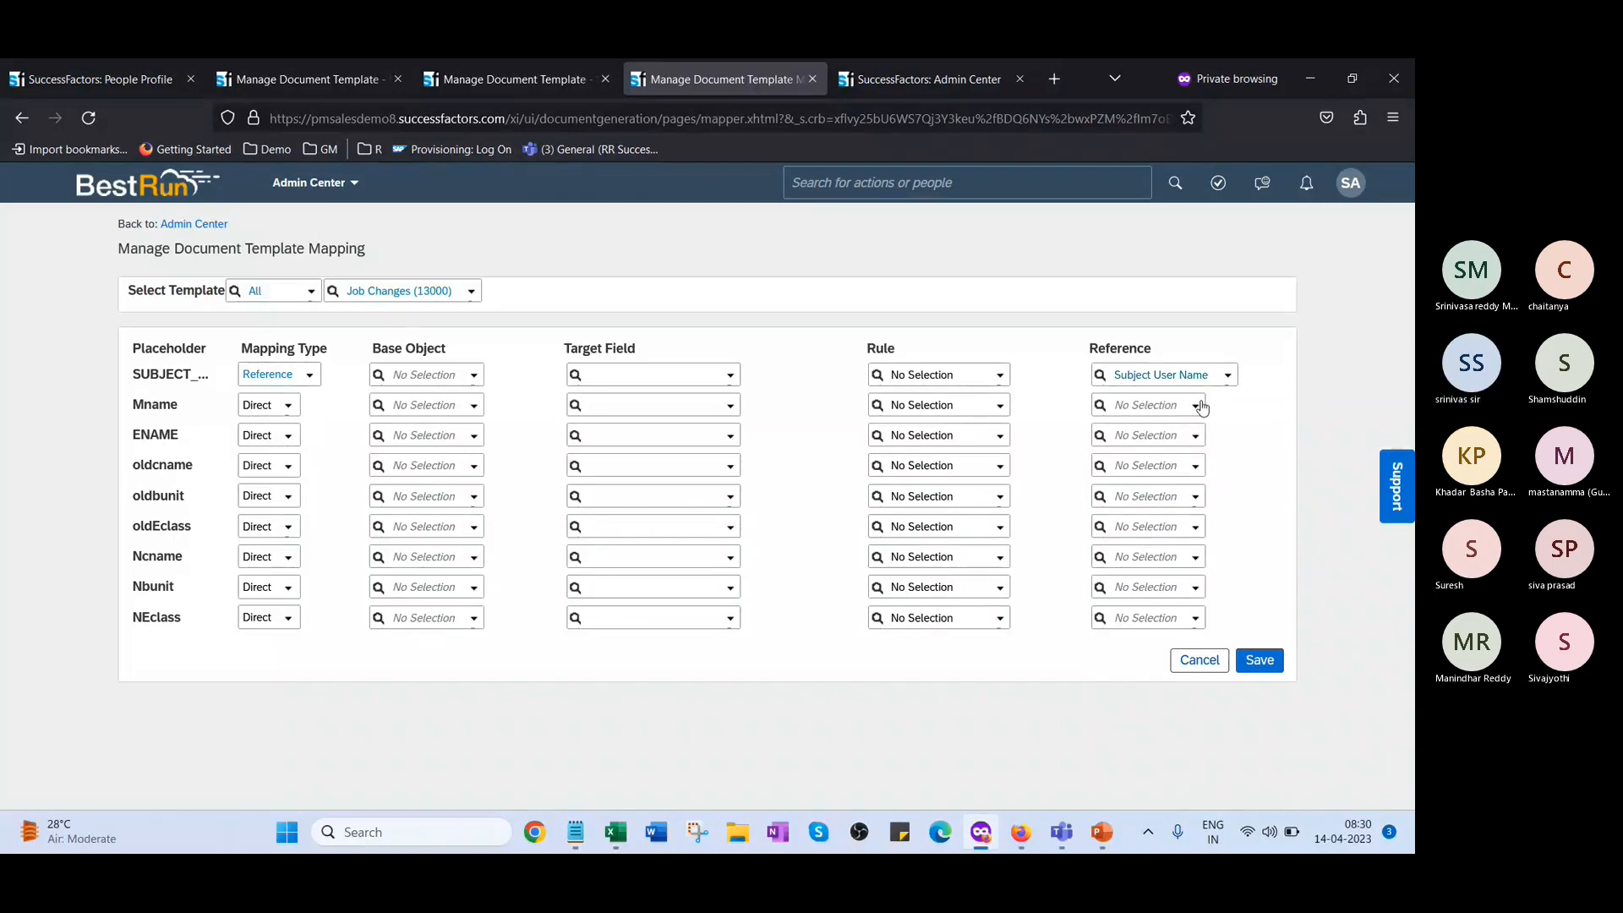
left_click(1199, 410)
left_click(288, 406)
left_click(289, 504)
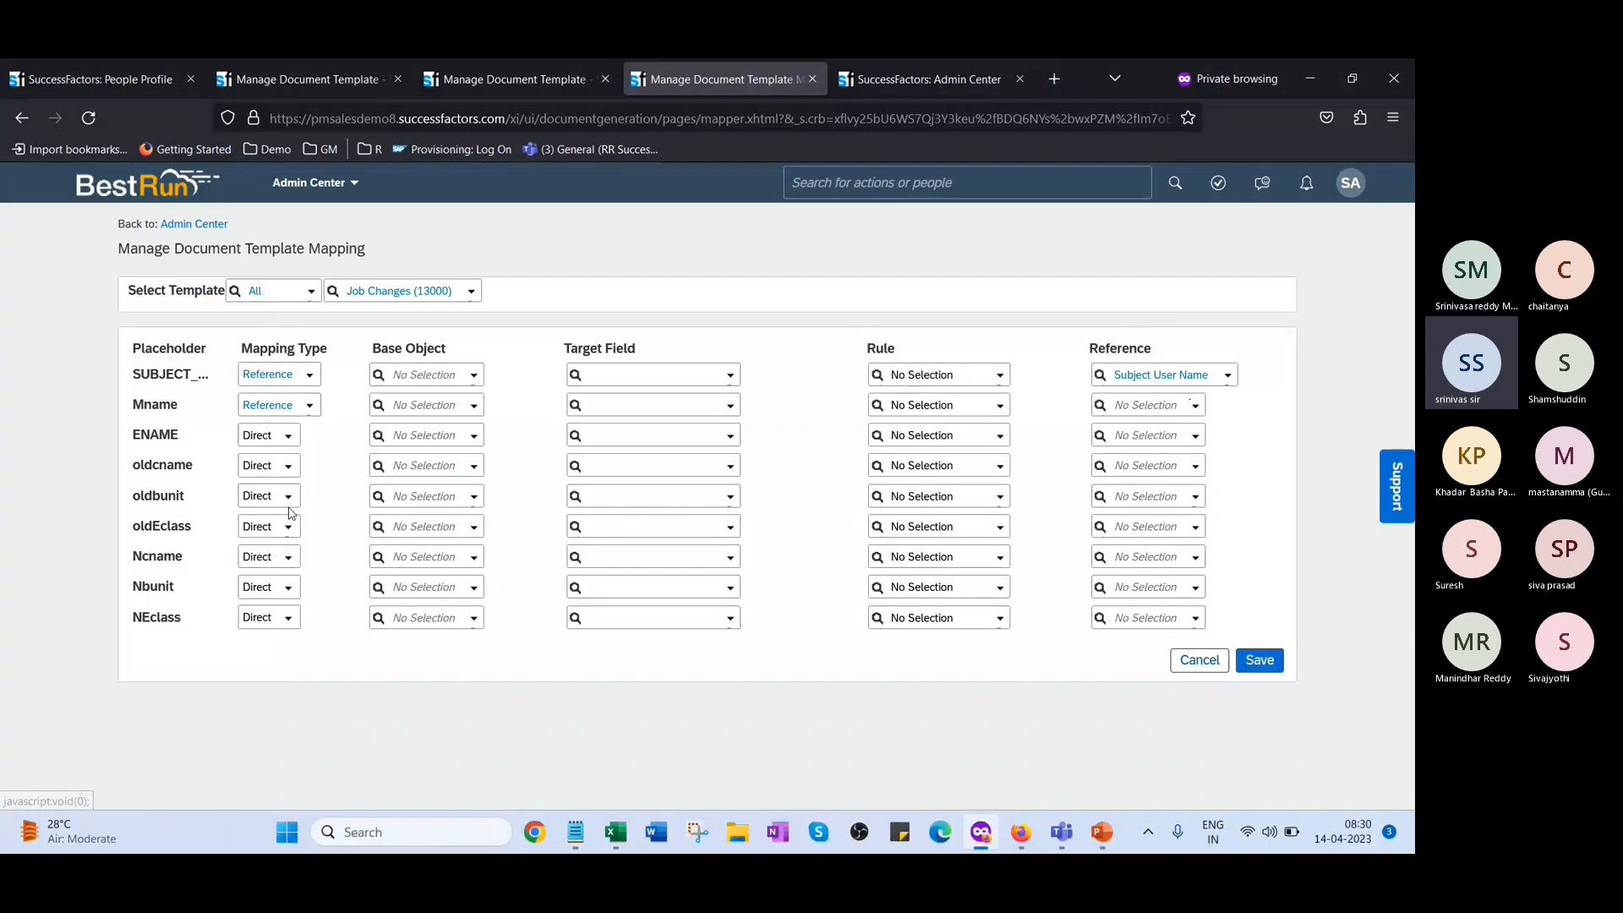
left_click(1195, 405)
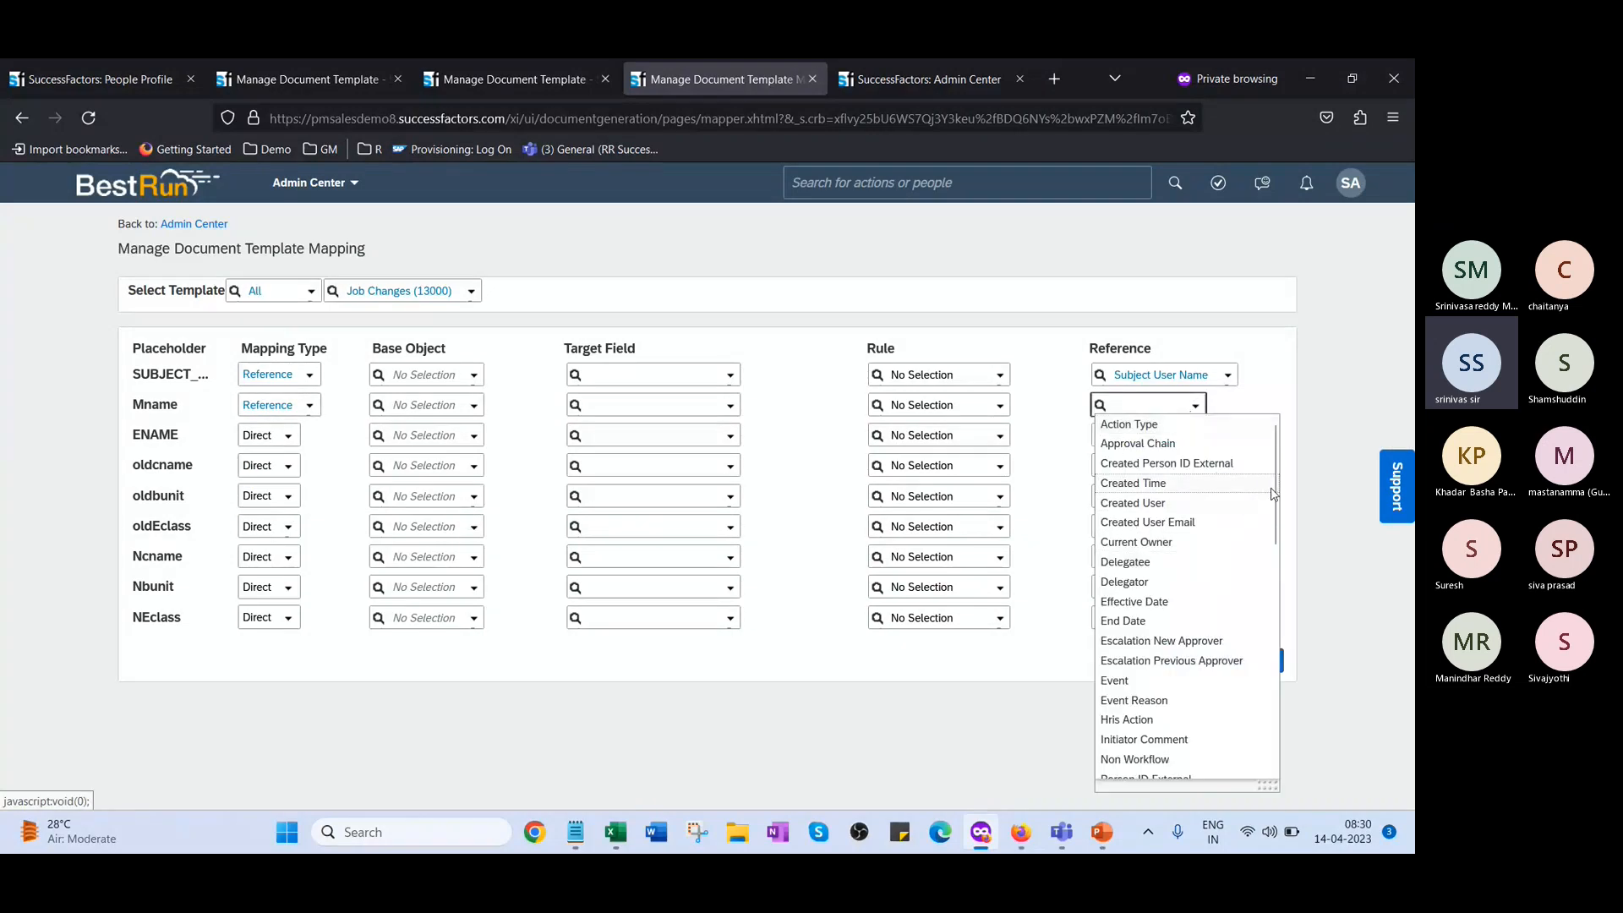
scroll(1274, 583, "down", 5)
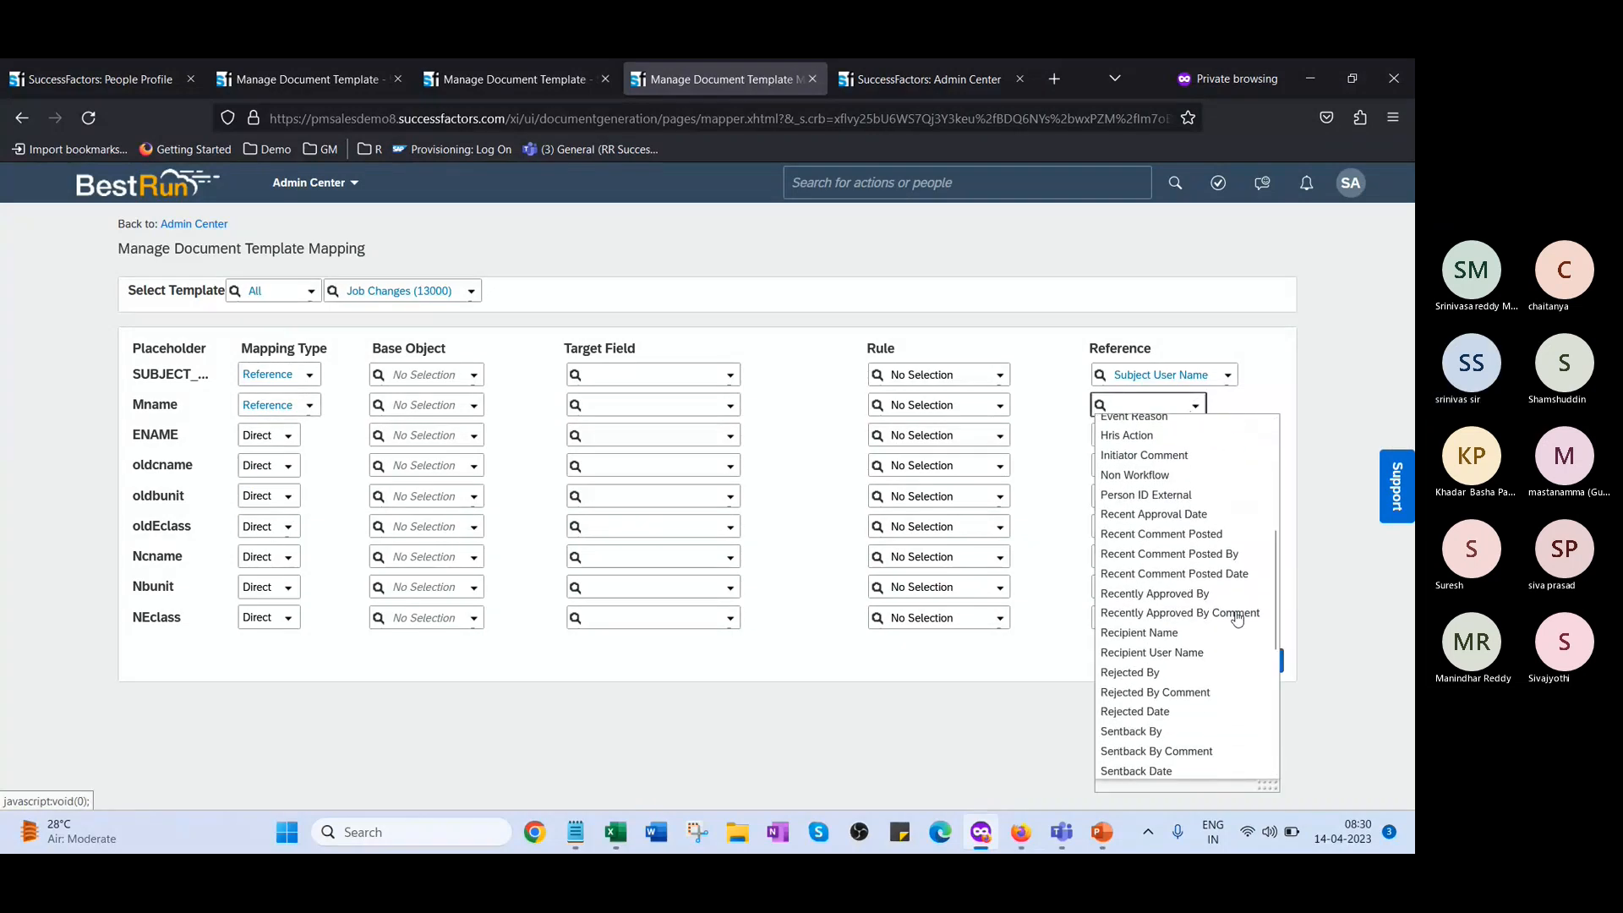
left_click(1173, 640)
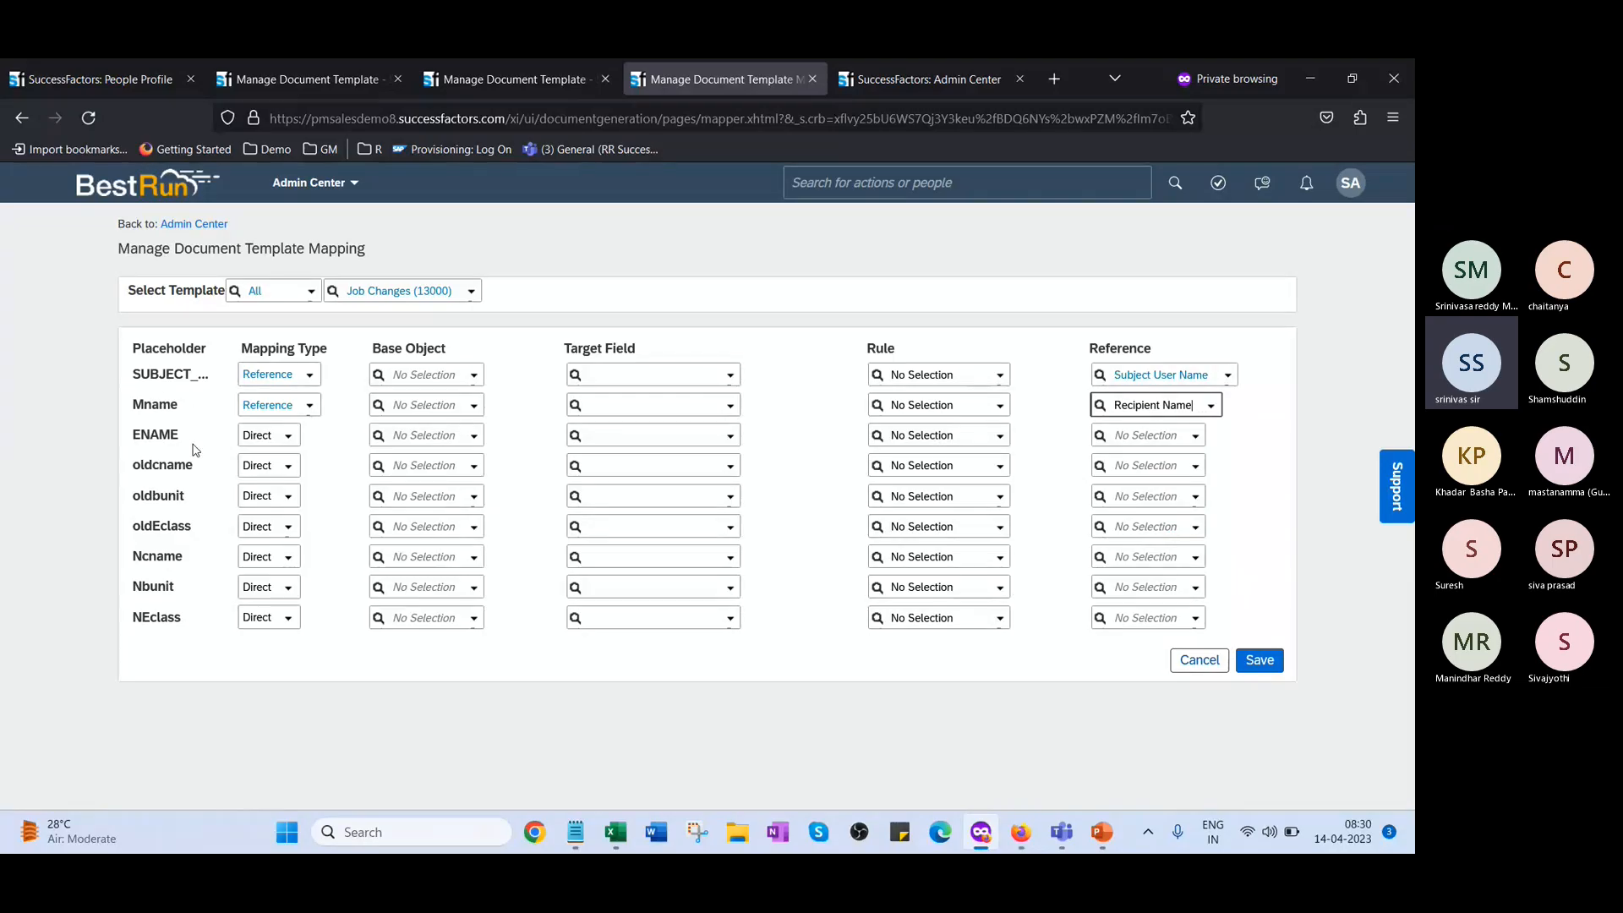
Map ENAME directly to the First Name field of Personal Information
left_click(289, 436)
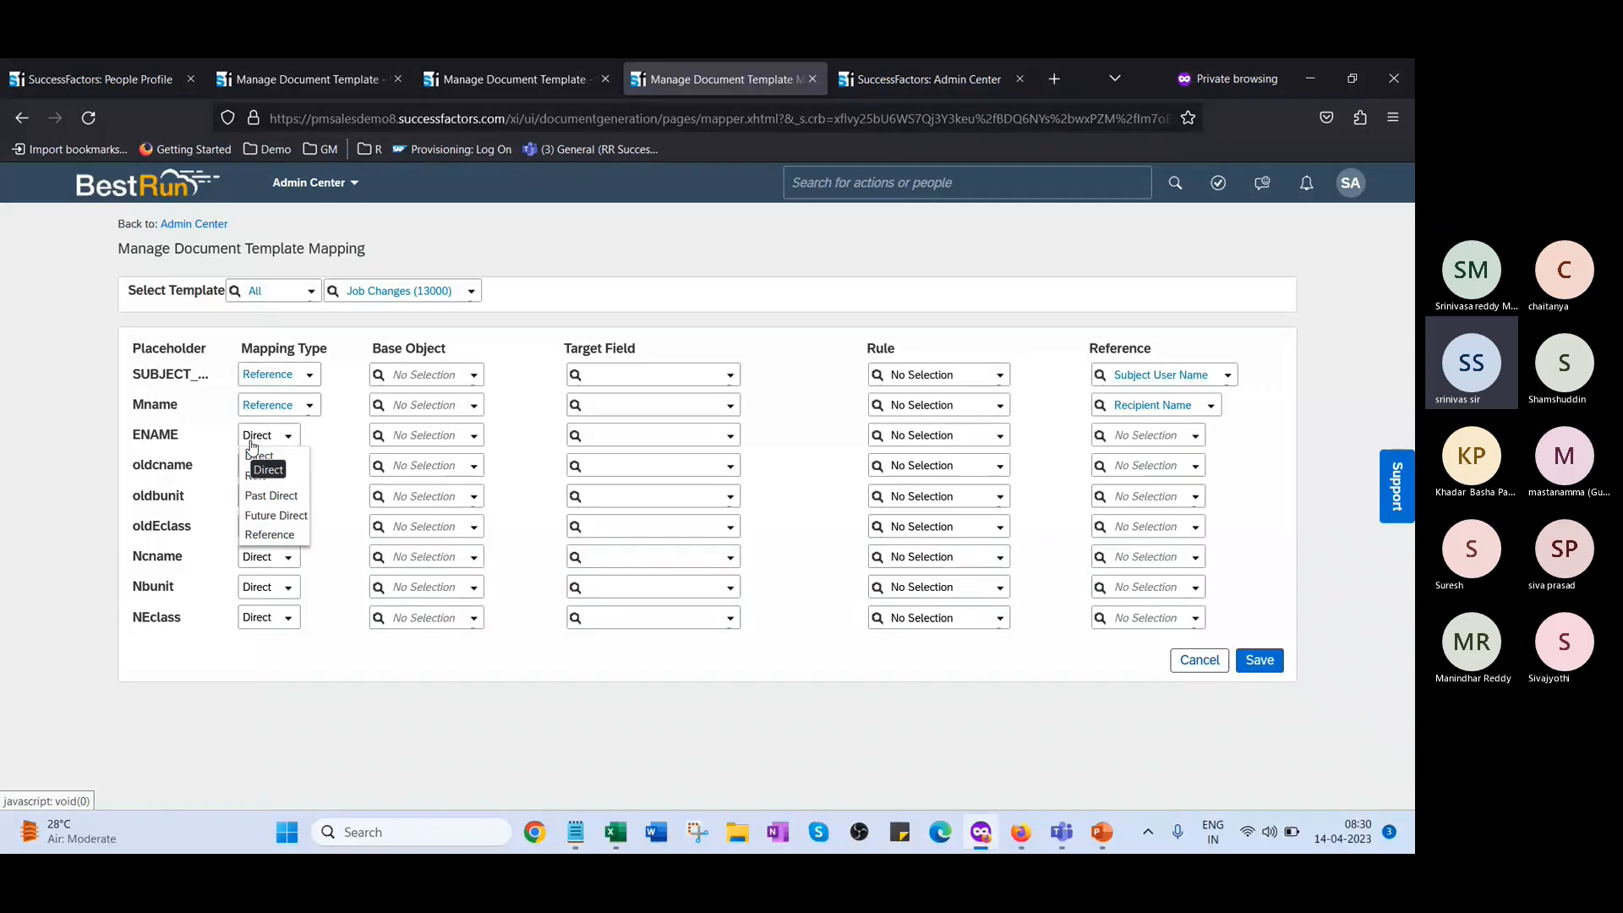
left_click(268, 463)
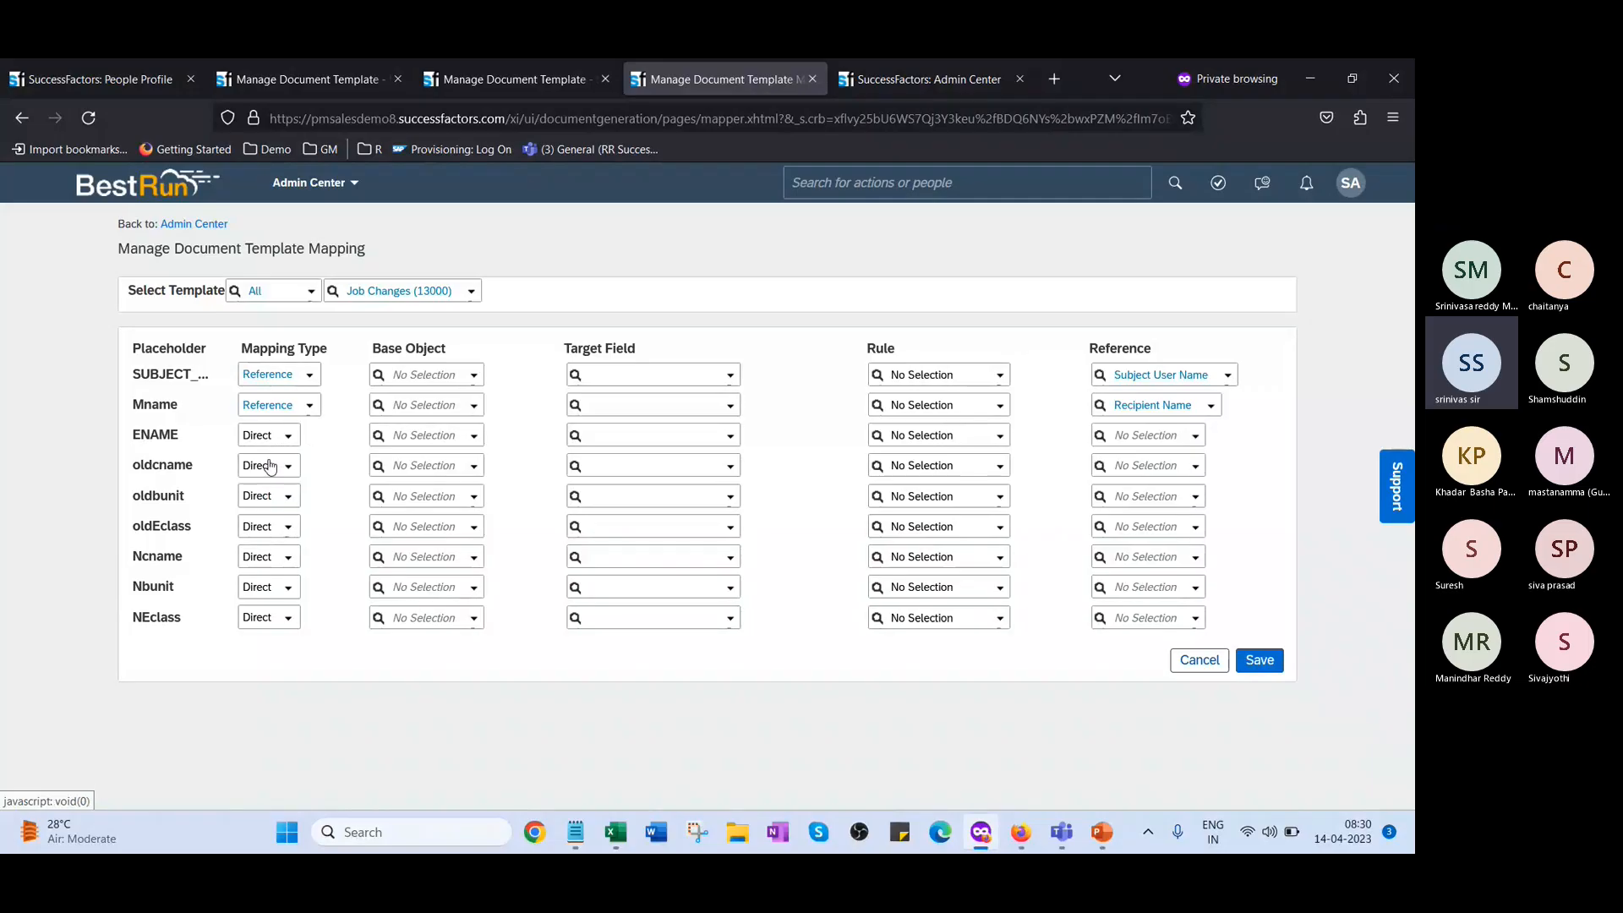
left_click(268, 466)
left_click(475, 436)
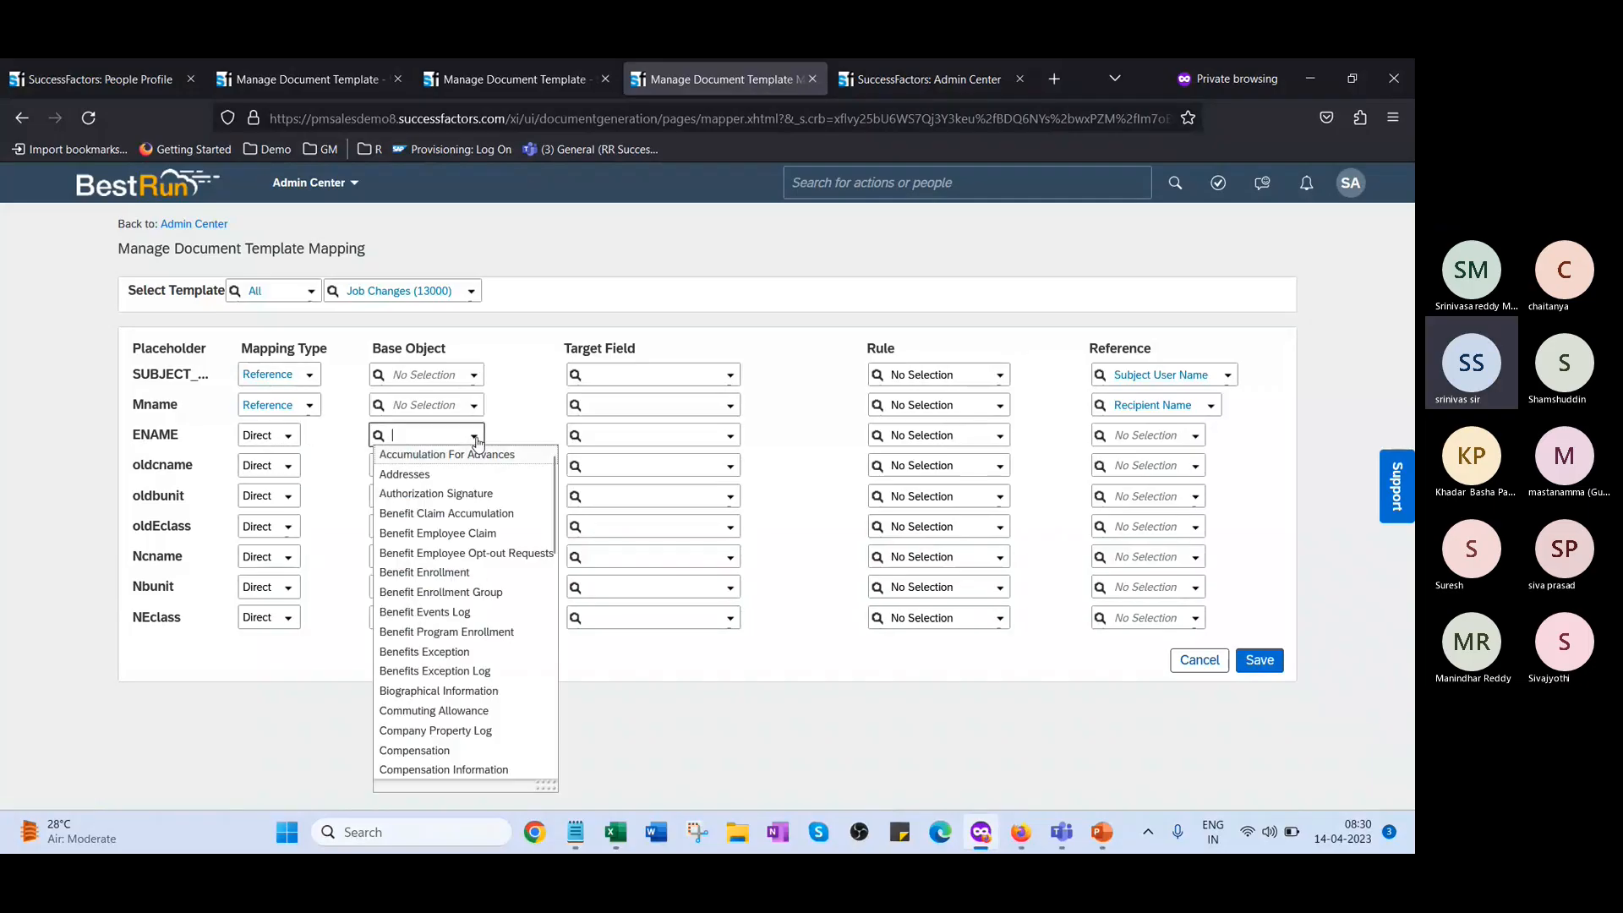
scroll(554, 688, "down", 15)
left_click_drag(557, 683, 555, 698)
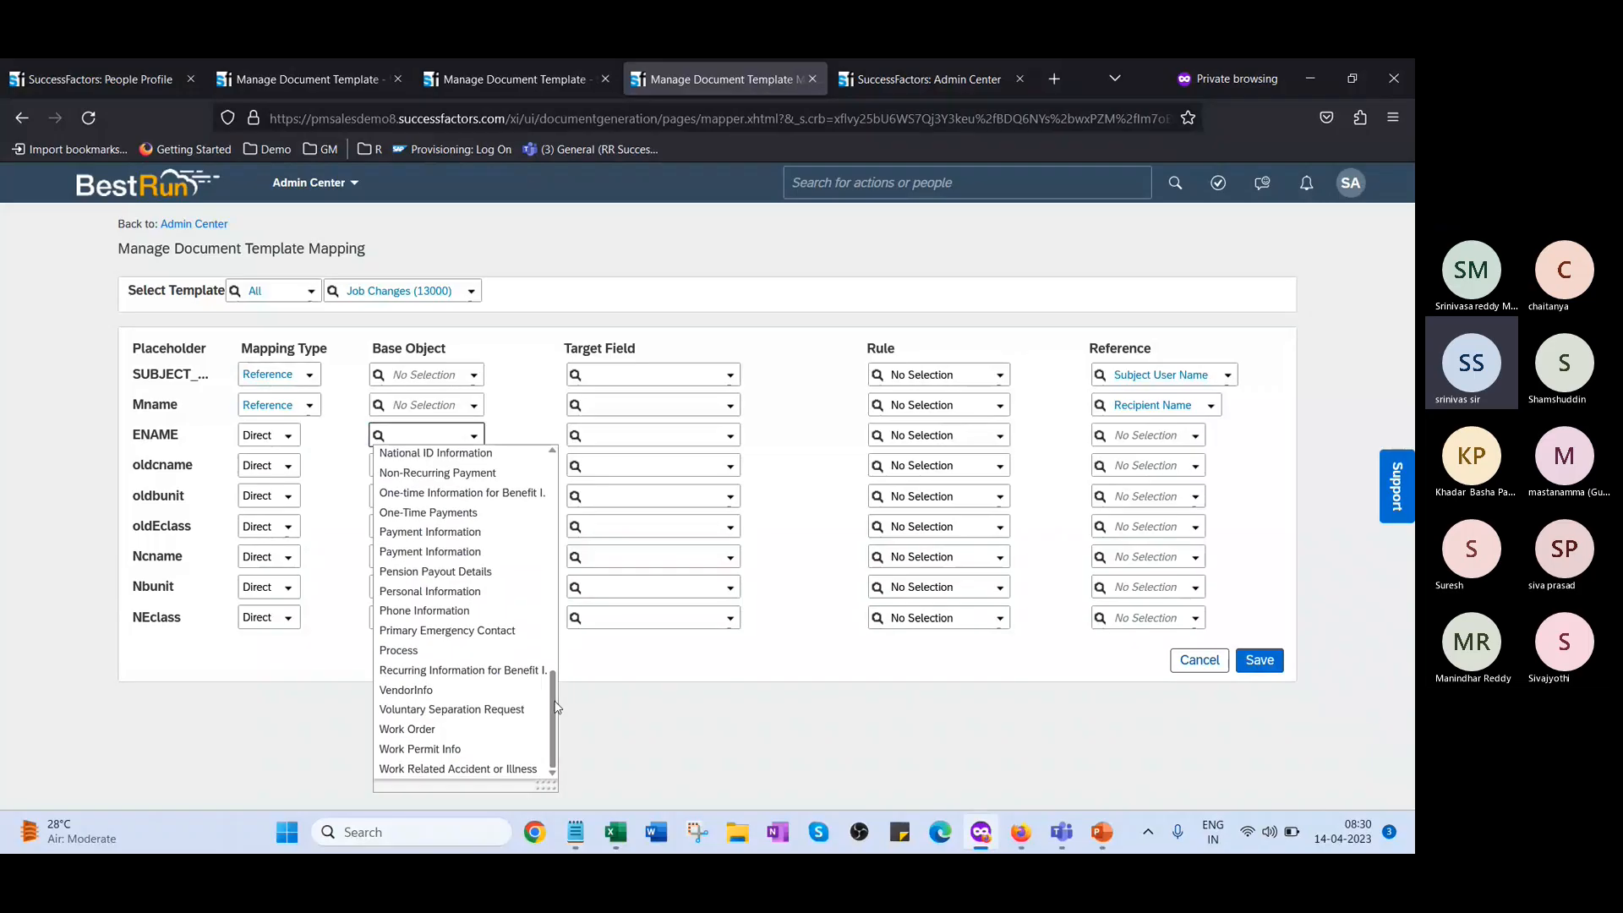
left_click(435, 592)
left_click(728, 443)
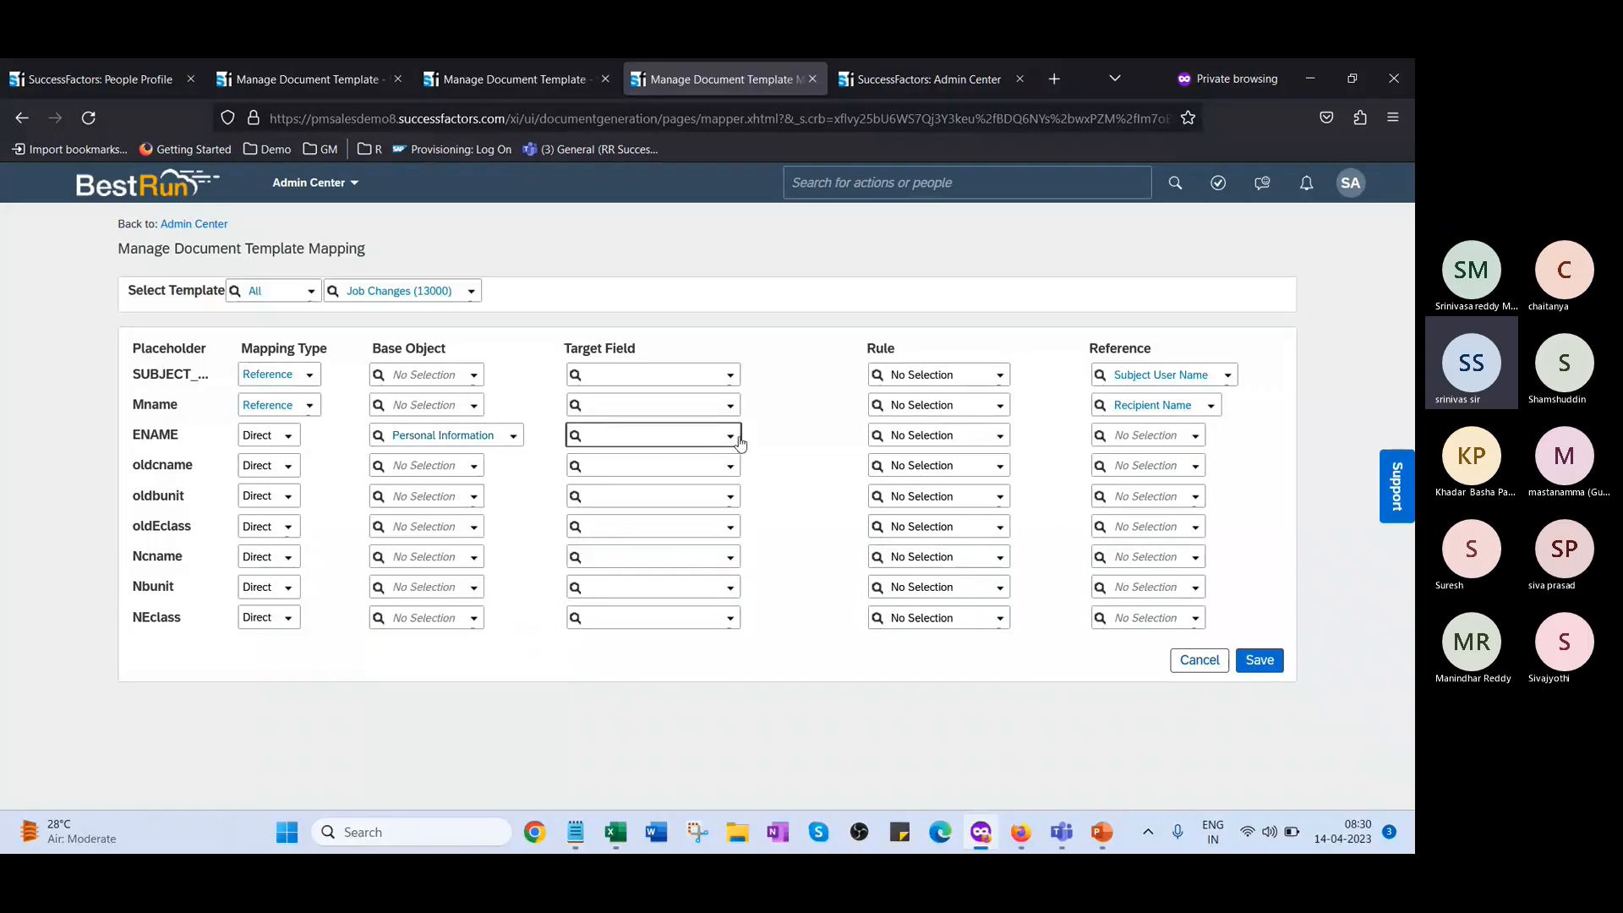
left_click(740, 442)
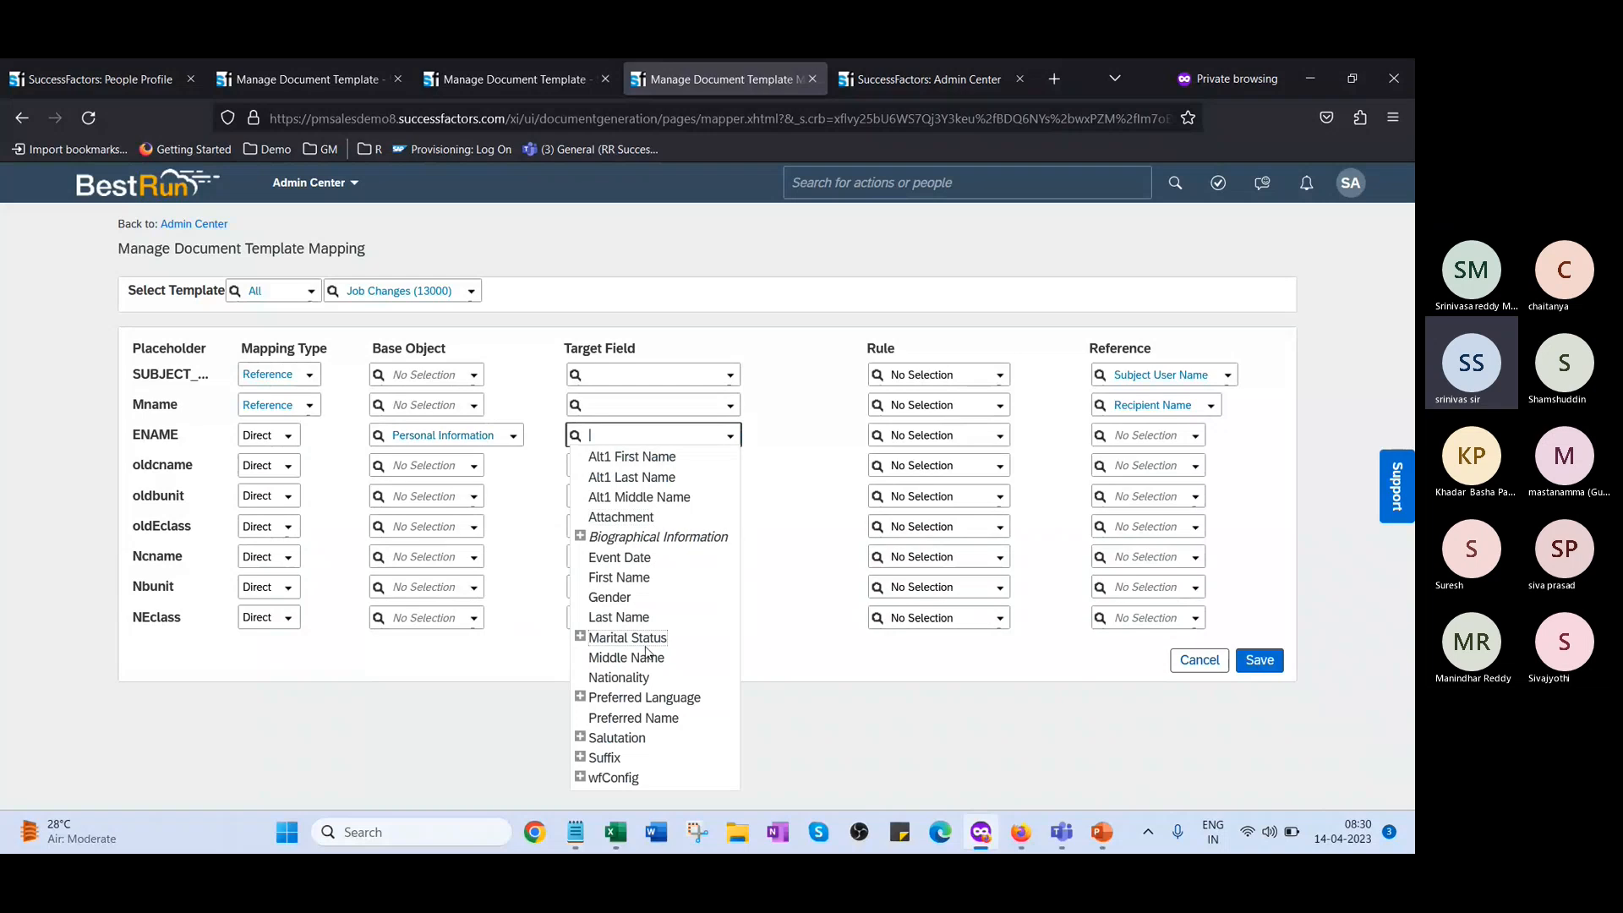
left_click(634, 581)
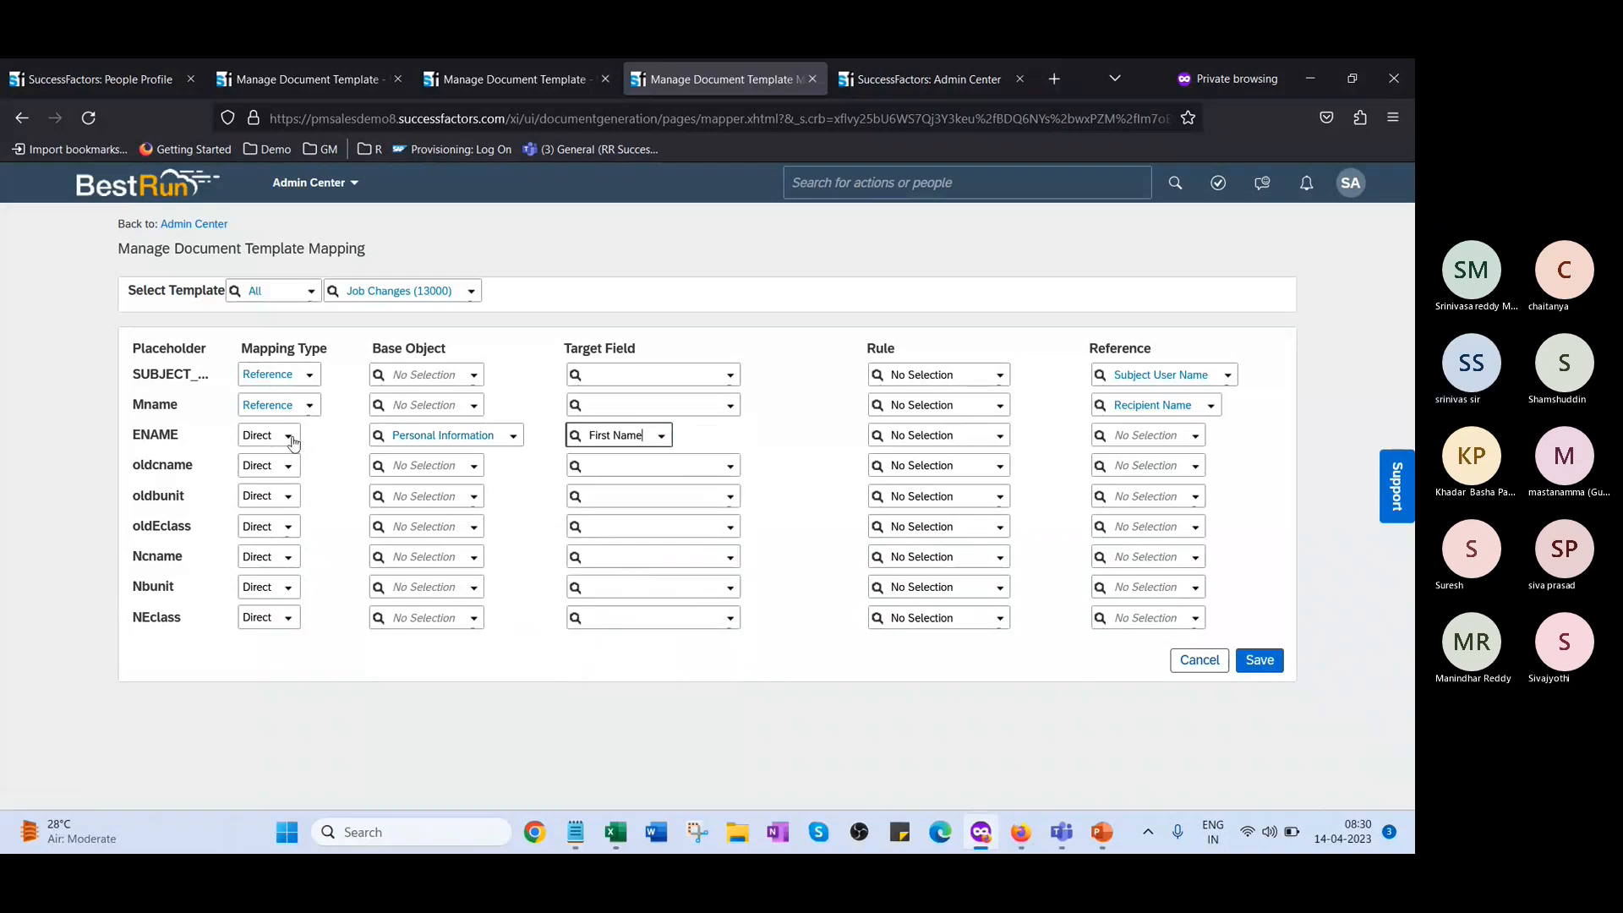
Switch ENAME to a Reference mapping pointing at Subject User Name
left_click(289, 437)
left_click(290, 534)
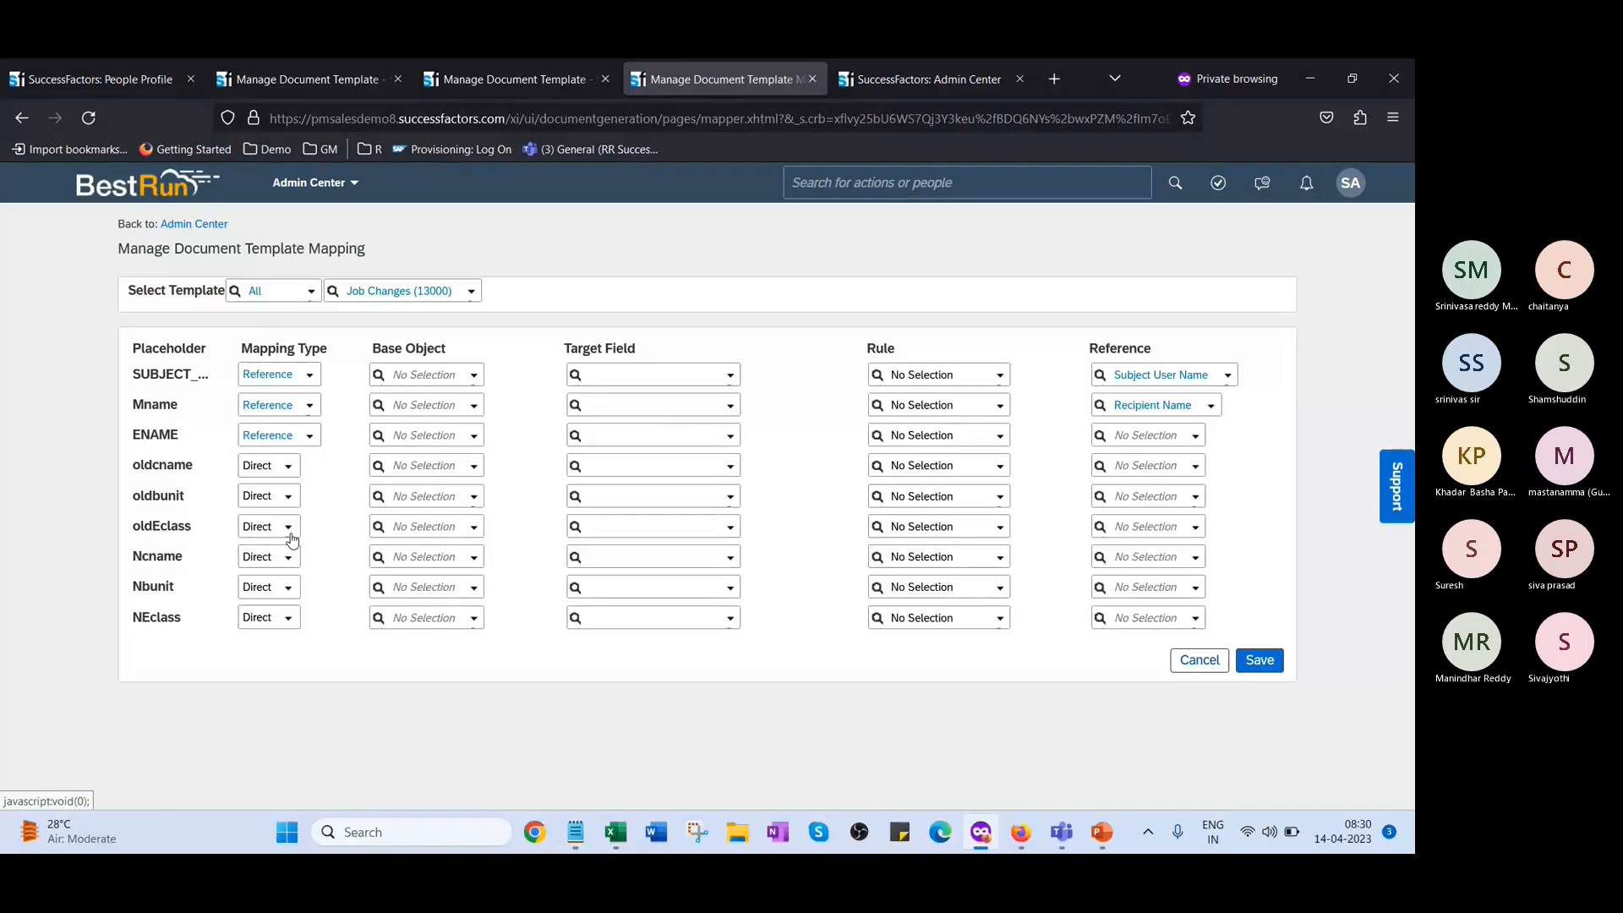
left_click(1196, 441)
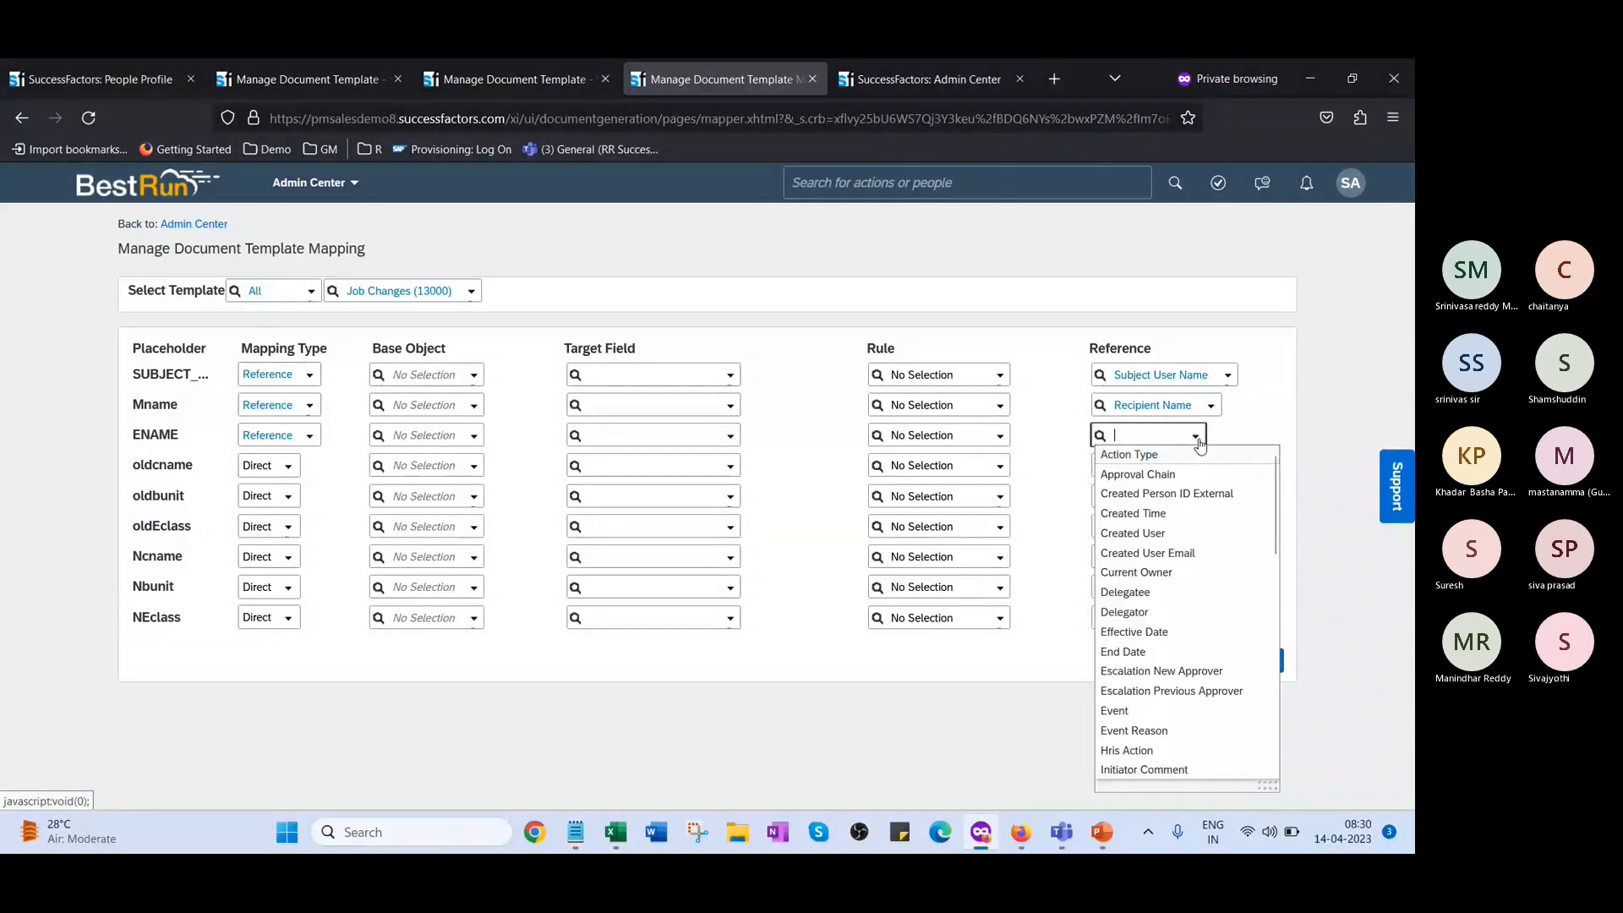
left_click_drag(1274, 507, 1293, 733)
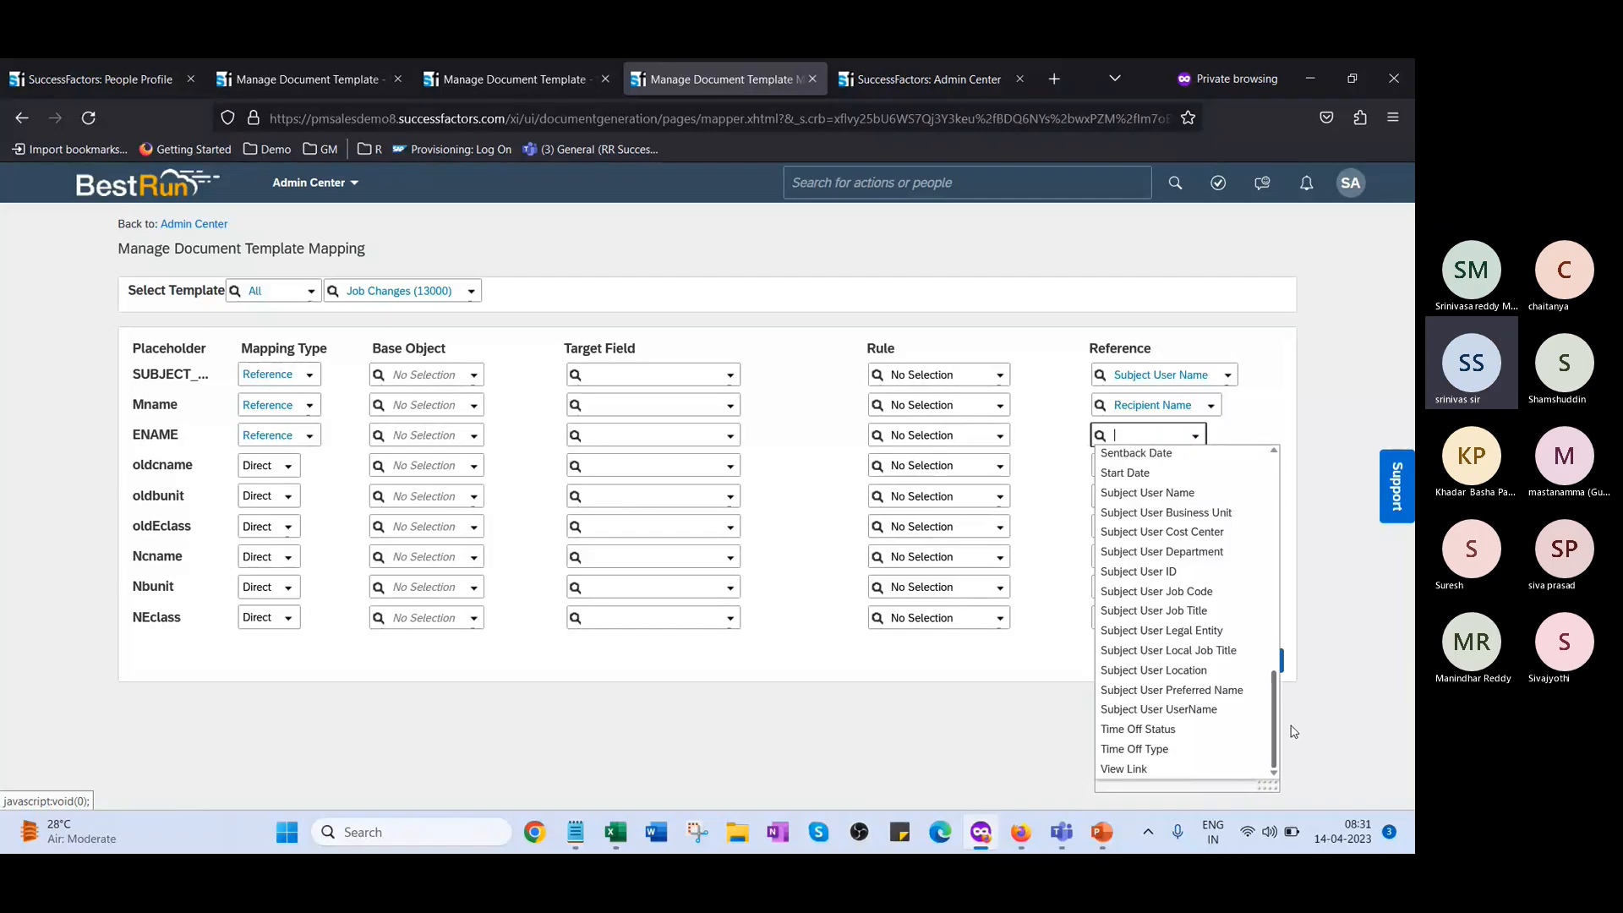
left_click(1146, 492)
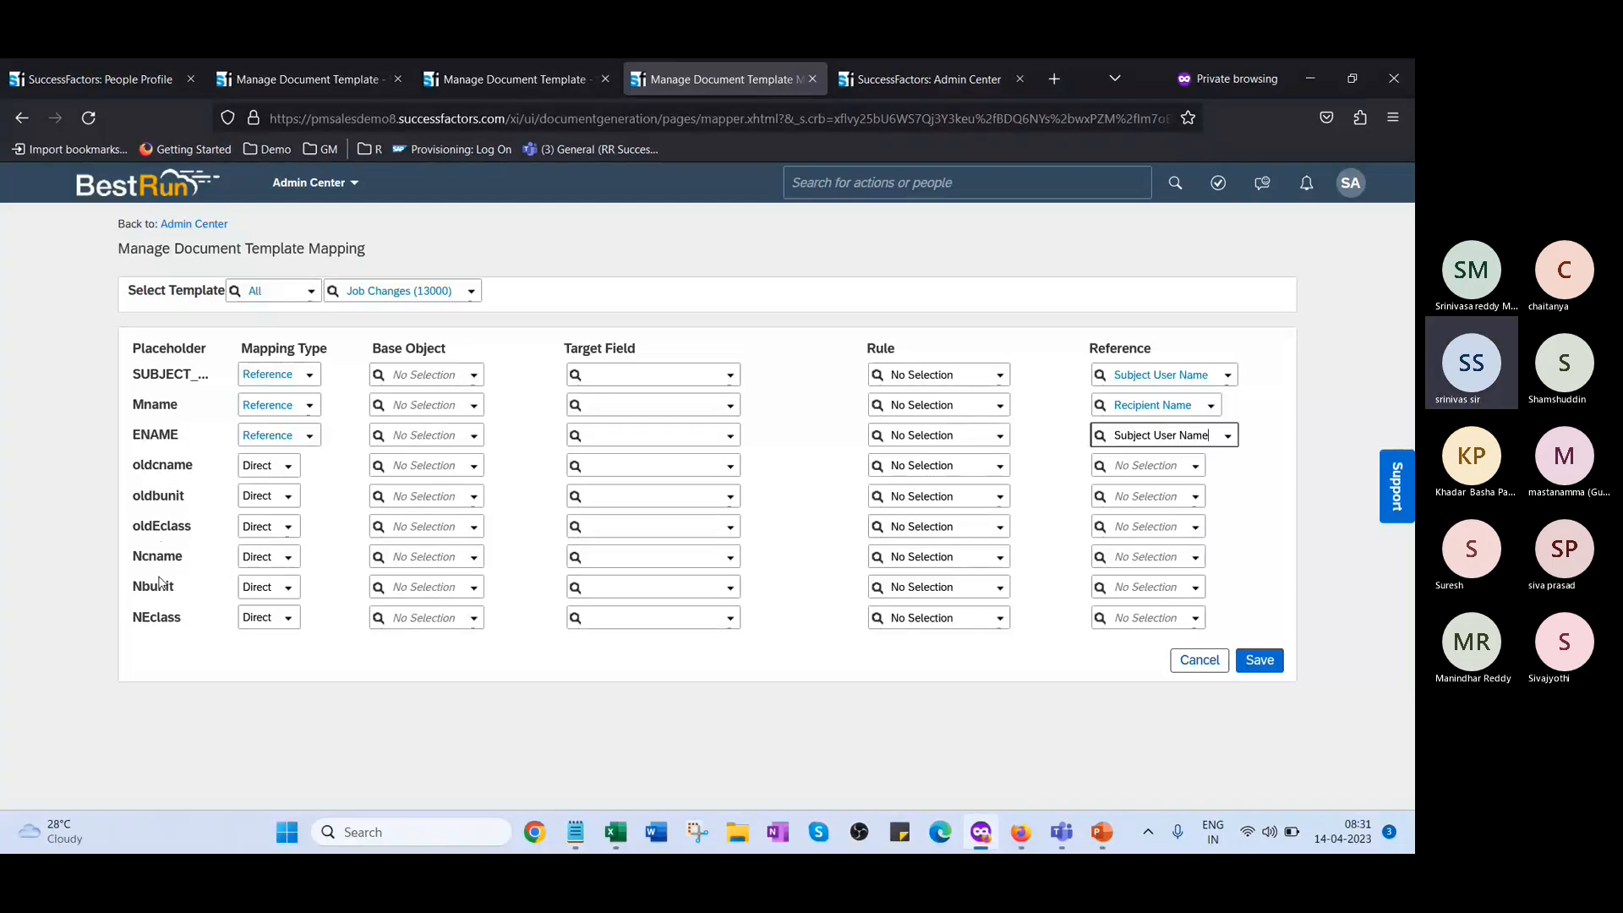
left_click(288, 466)
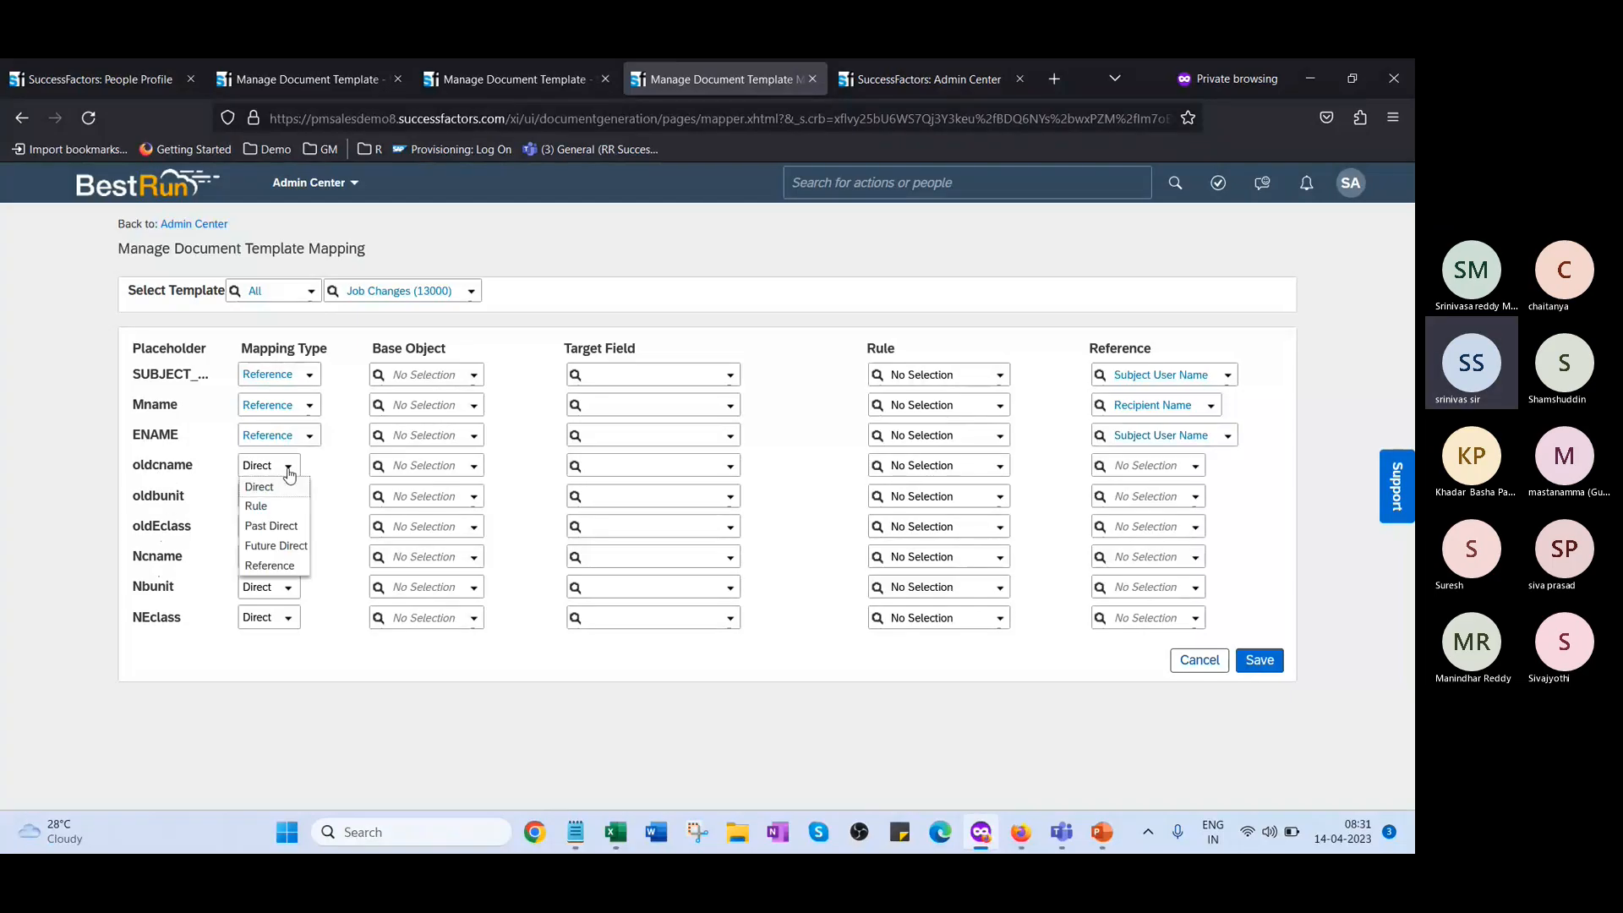
Map oldcname as Past Direct from Job Information to Company
left_click(272, 526)
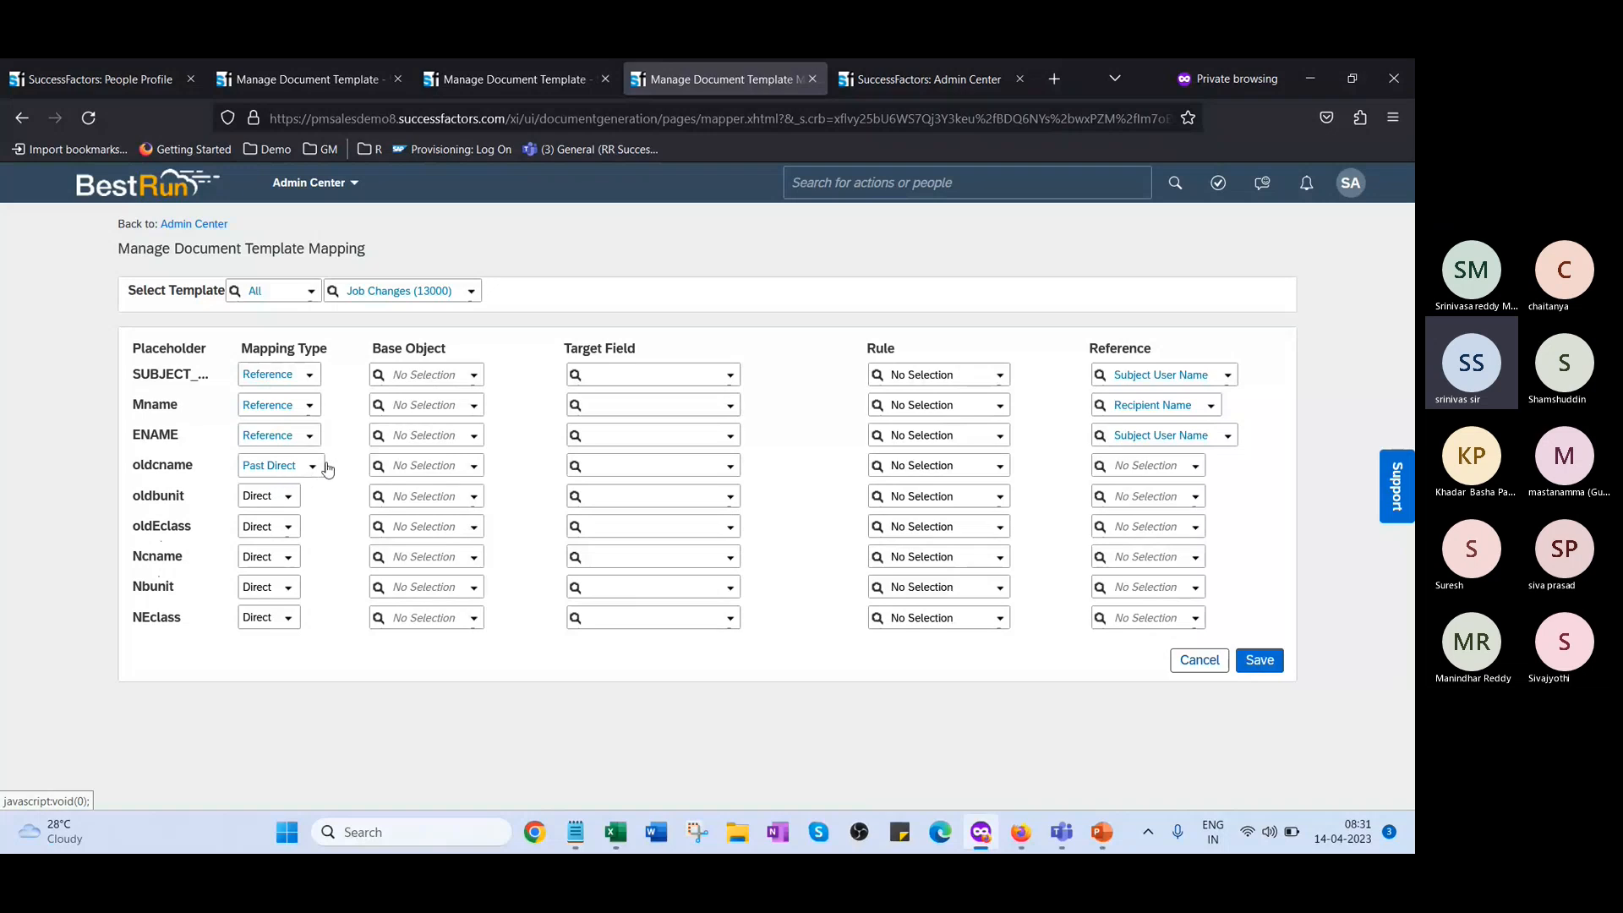
left_click(473, 465)
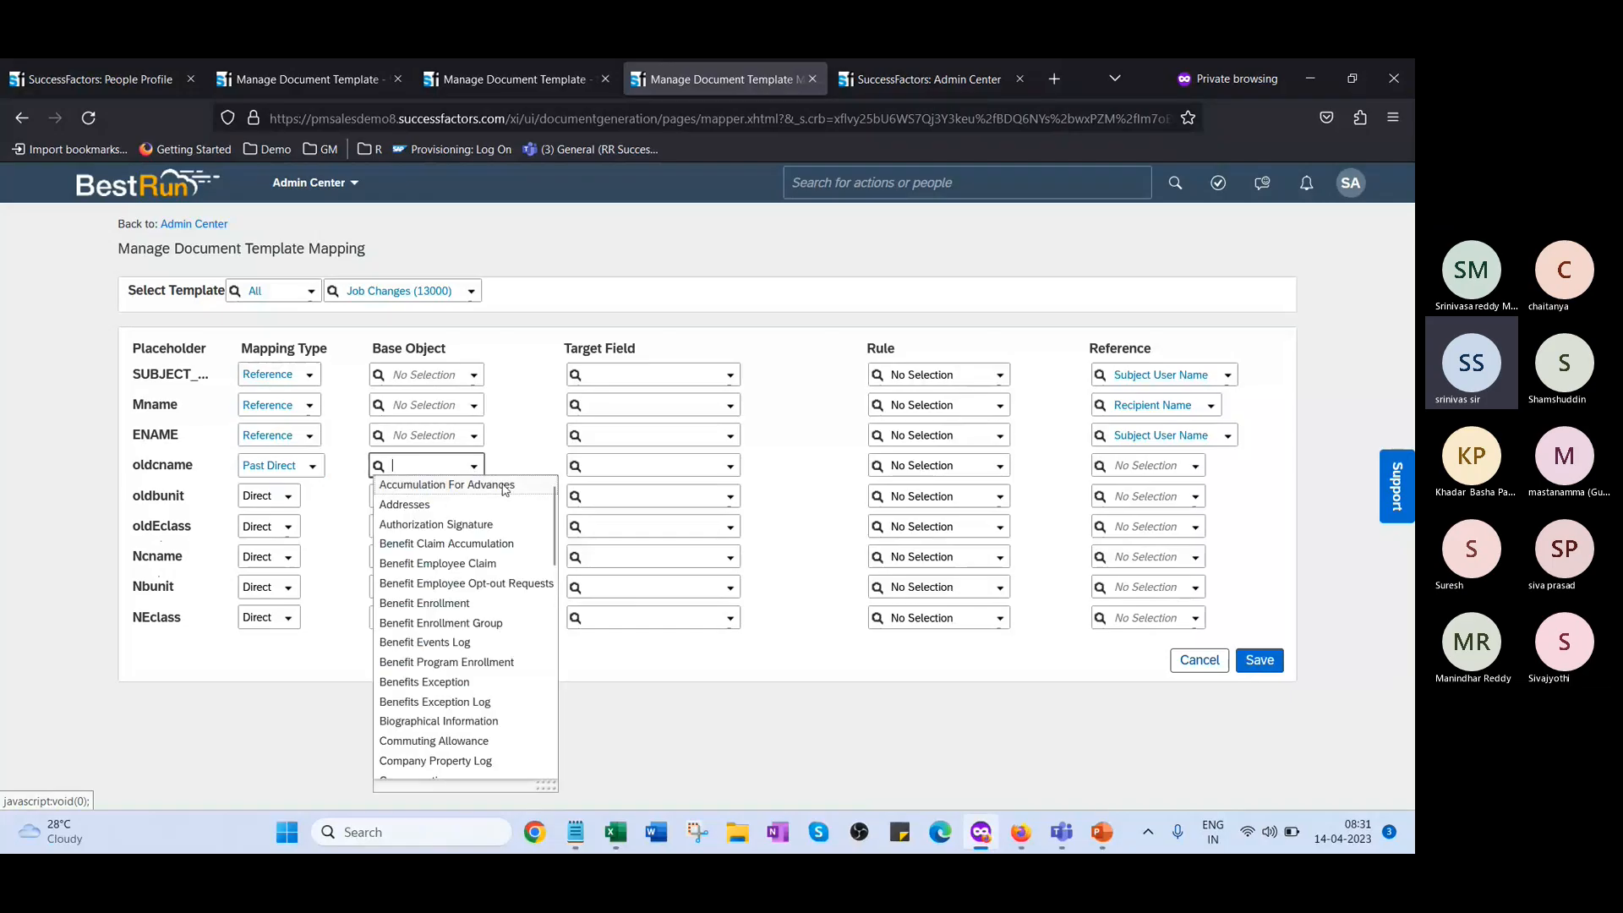
left_click_drag(553, 524, 569, 629)
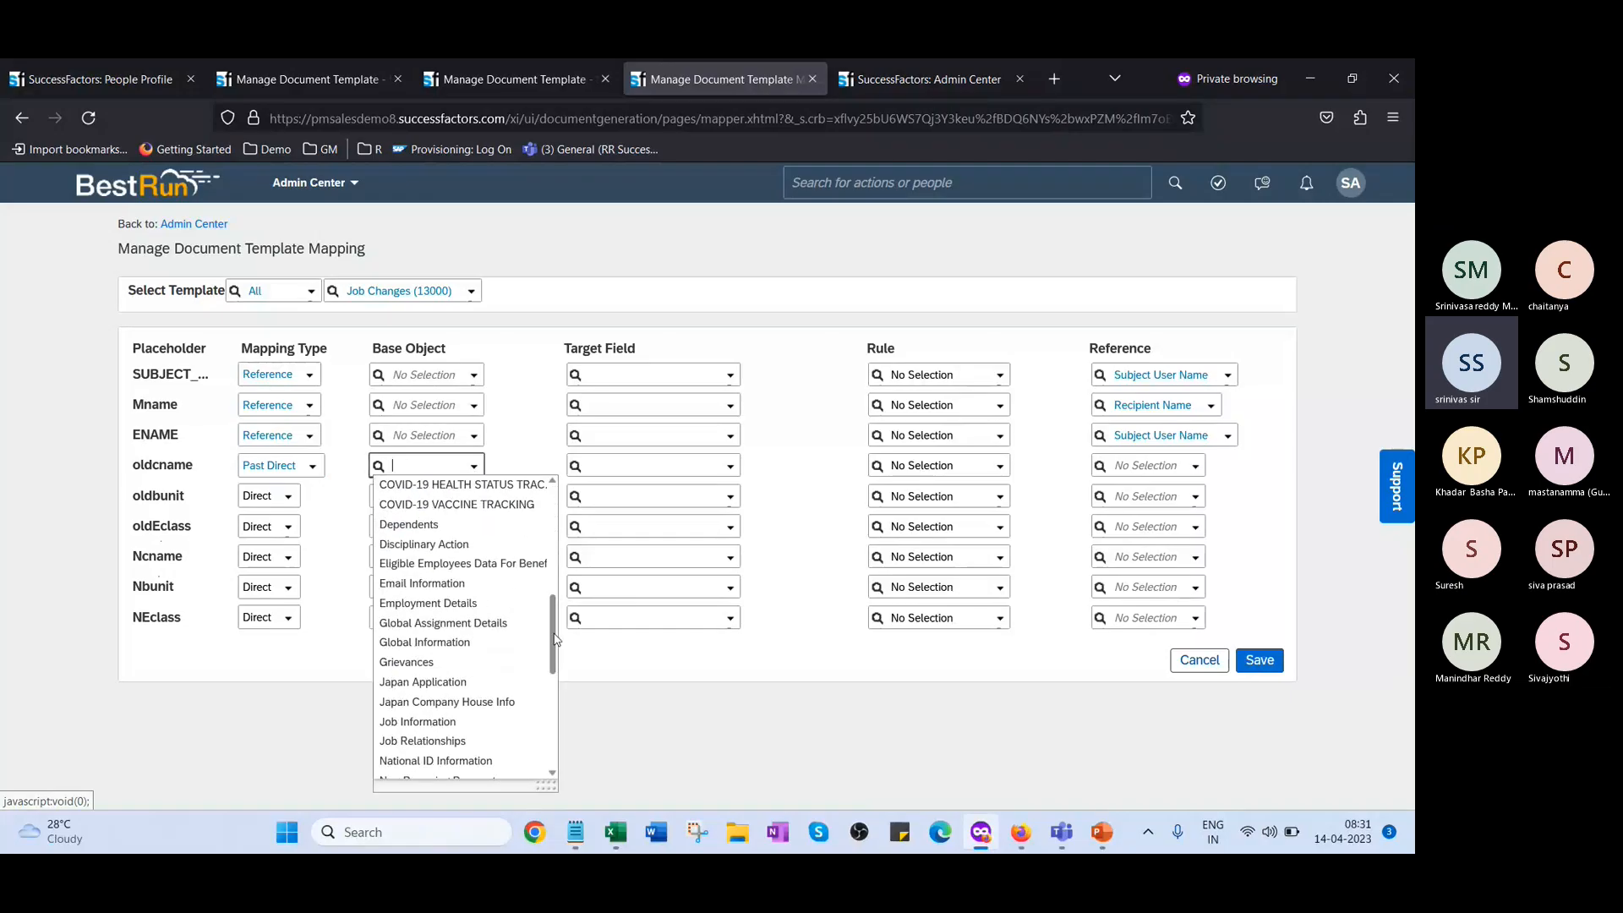
left_click(426, 723)
left_click(727, 474)
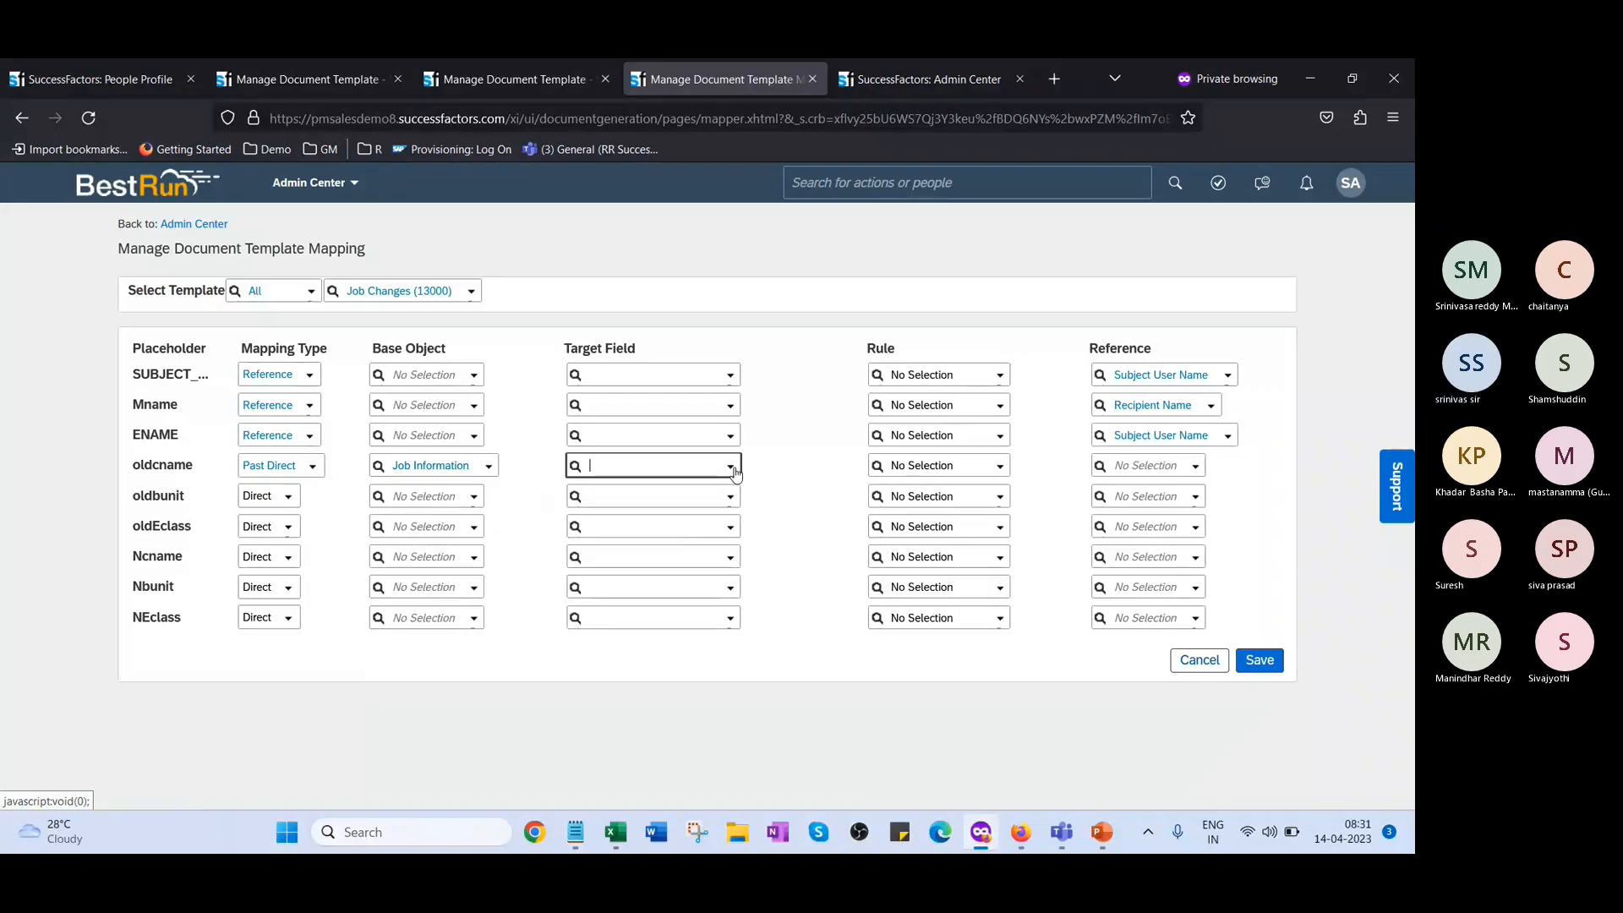
left_click(607, 533)
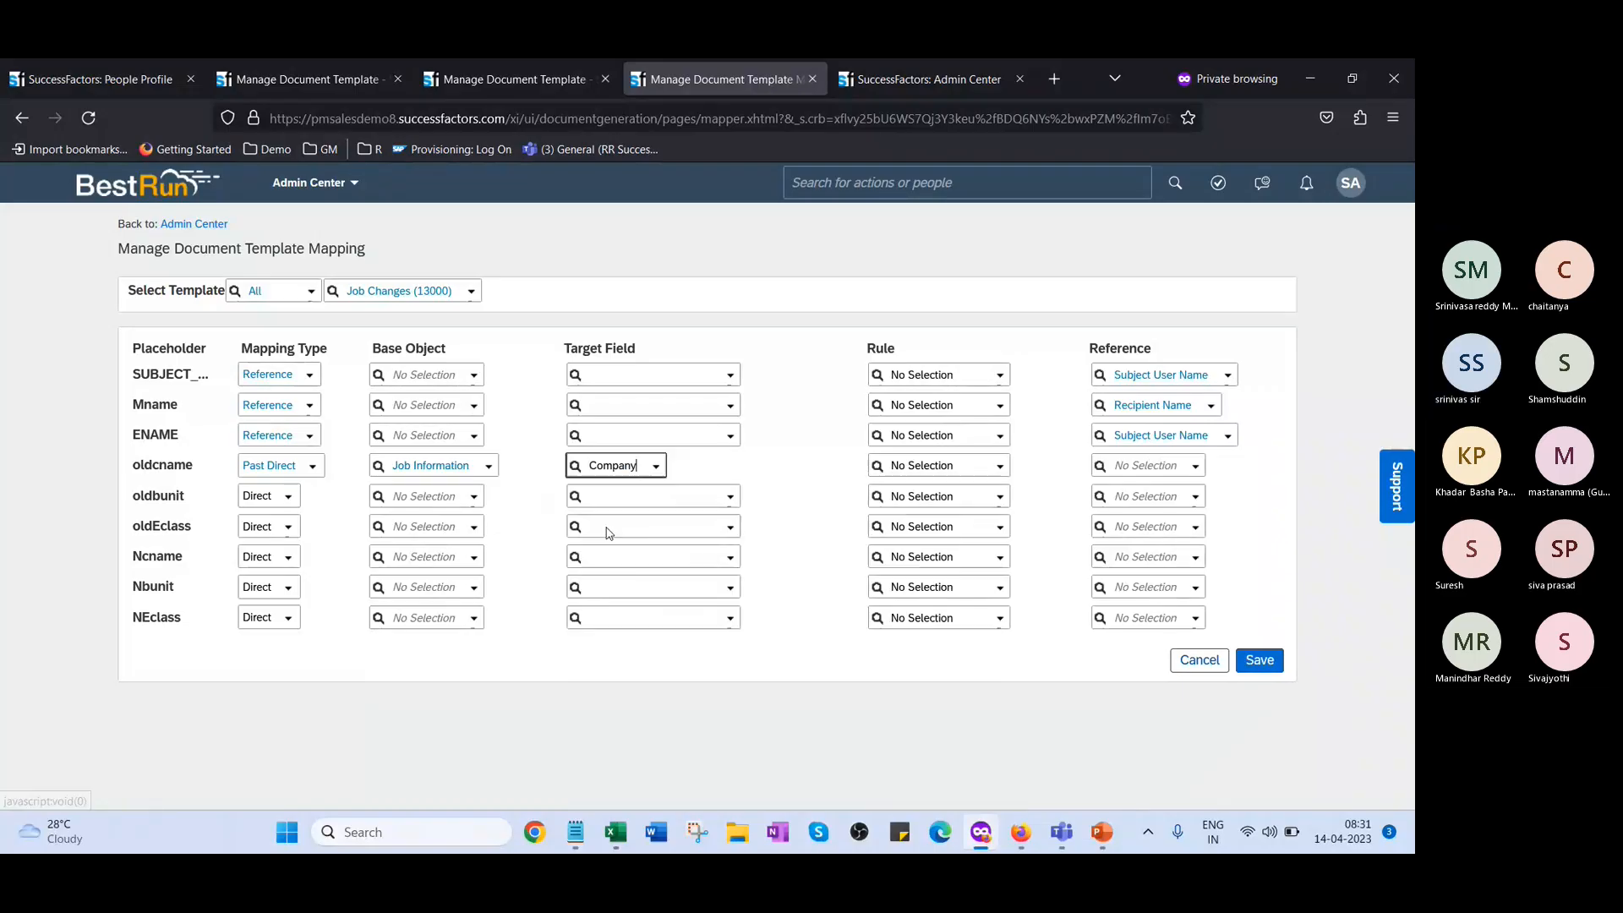
Map oldbunit as Past Direct from Job Information to Business Unit
left_click(287, 499)
left_click(280, 557)
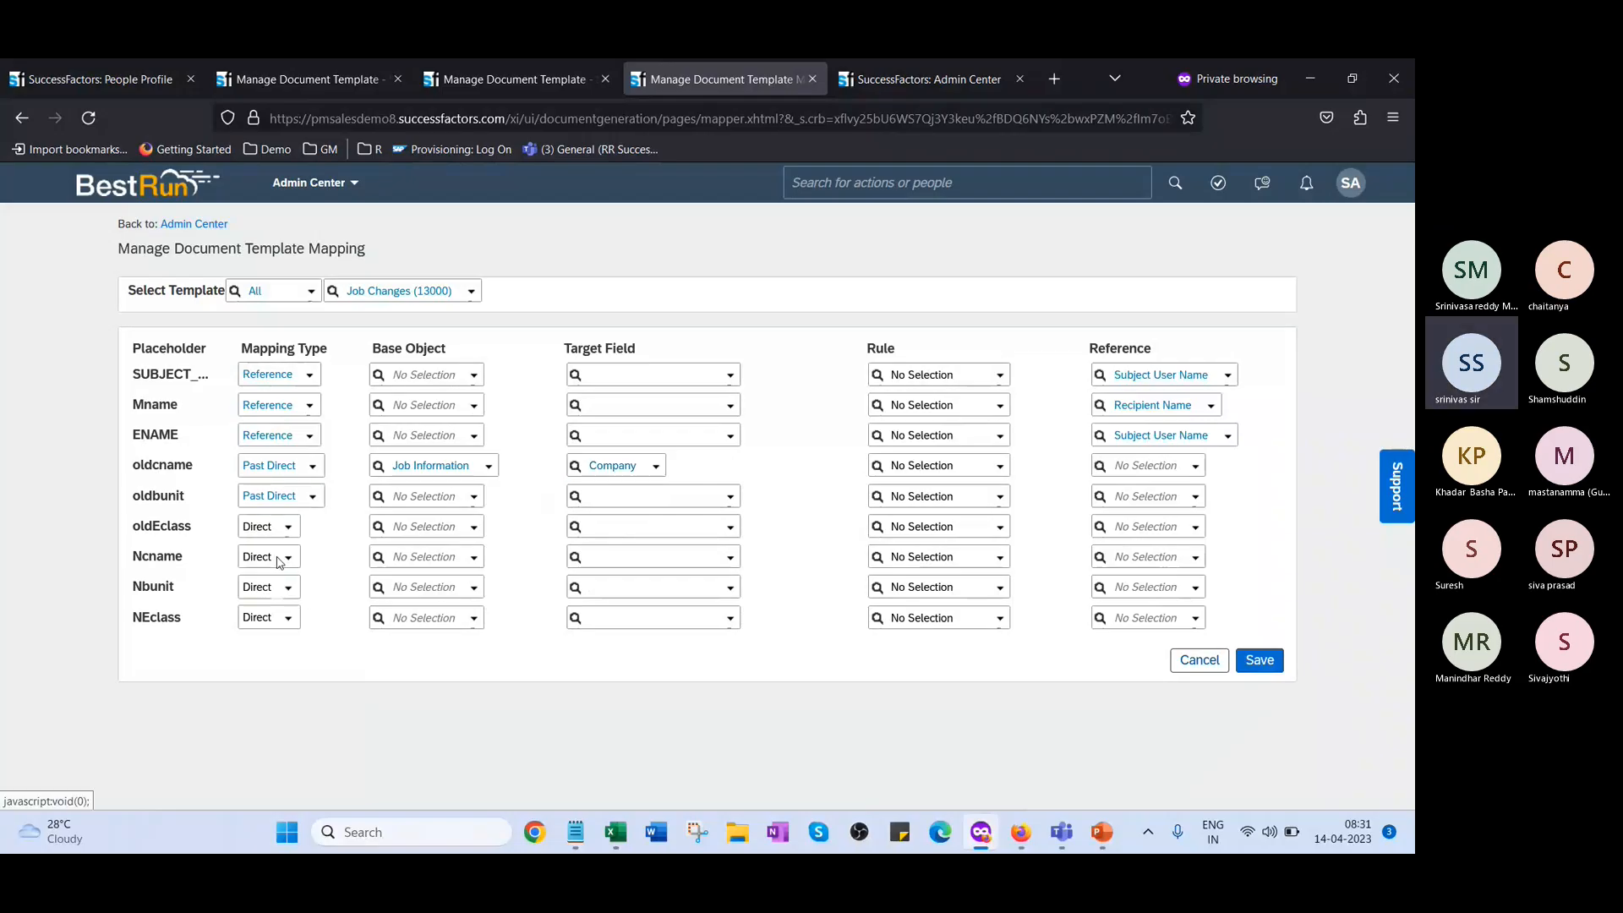
left_click(473, 497)
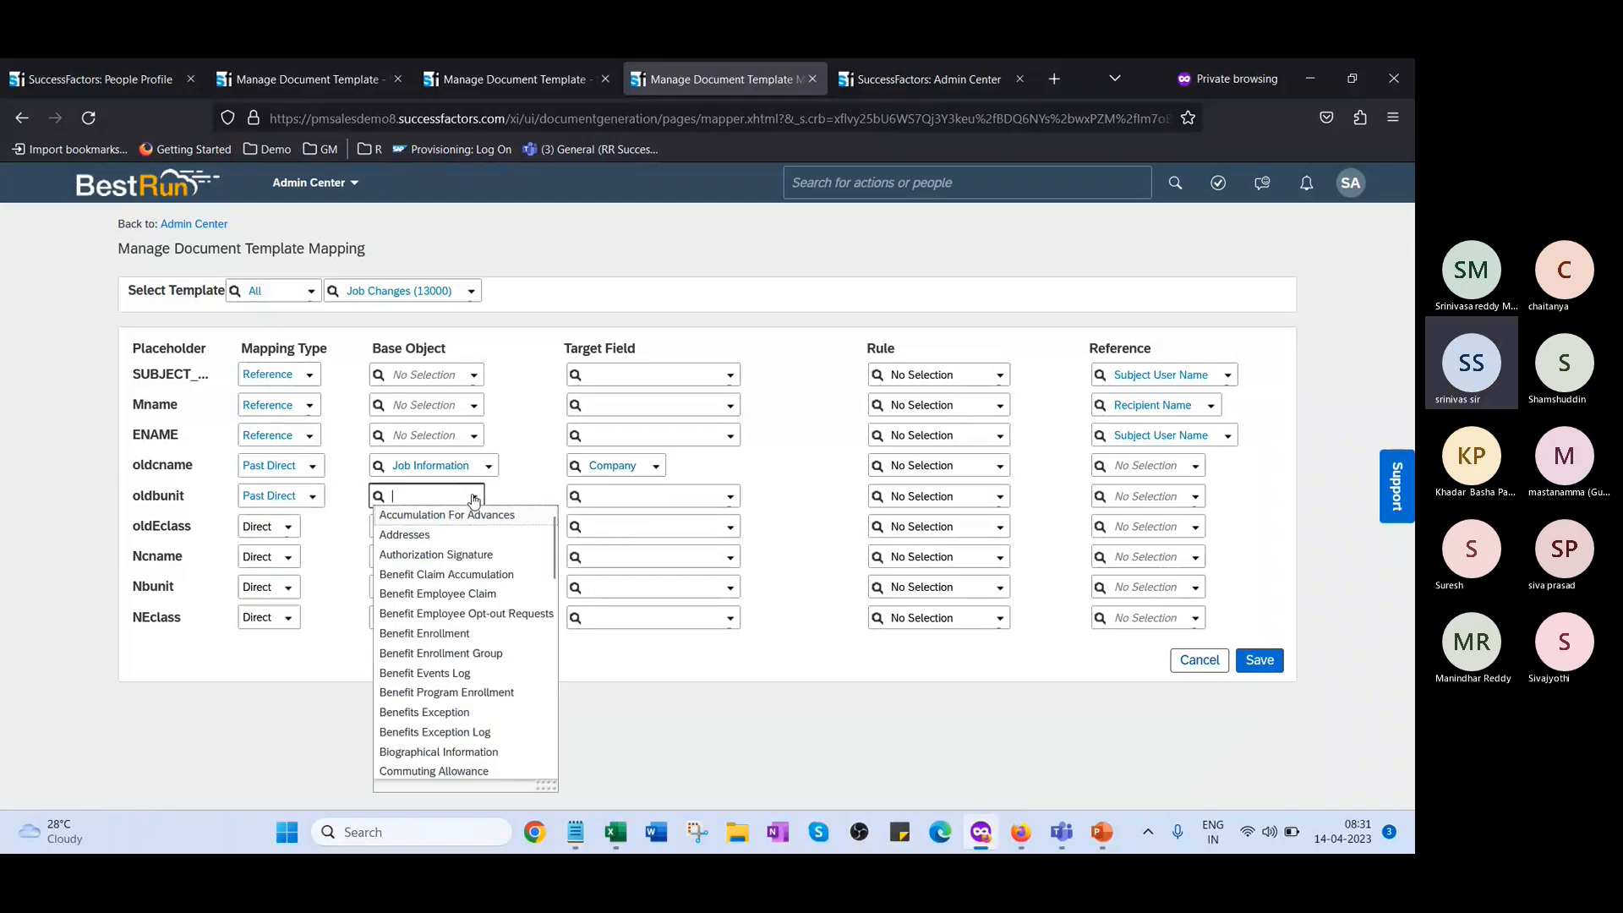
left_click_drag(551, 543, 551, 651)
left_click(442, 700)
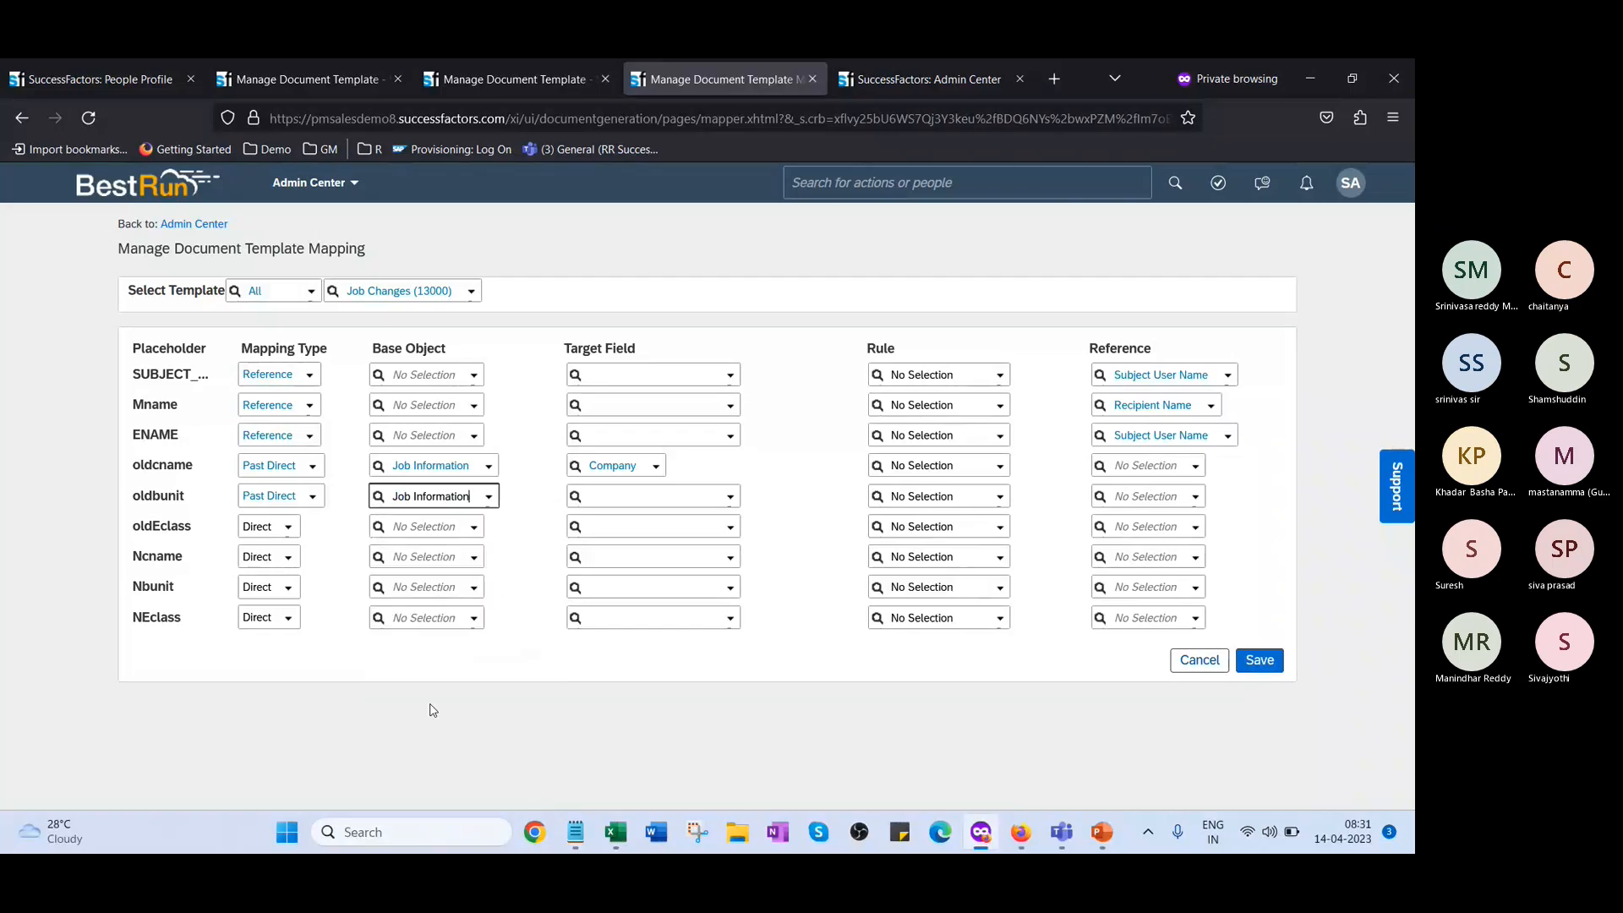
left_click(727, 498)
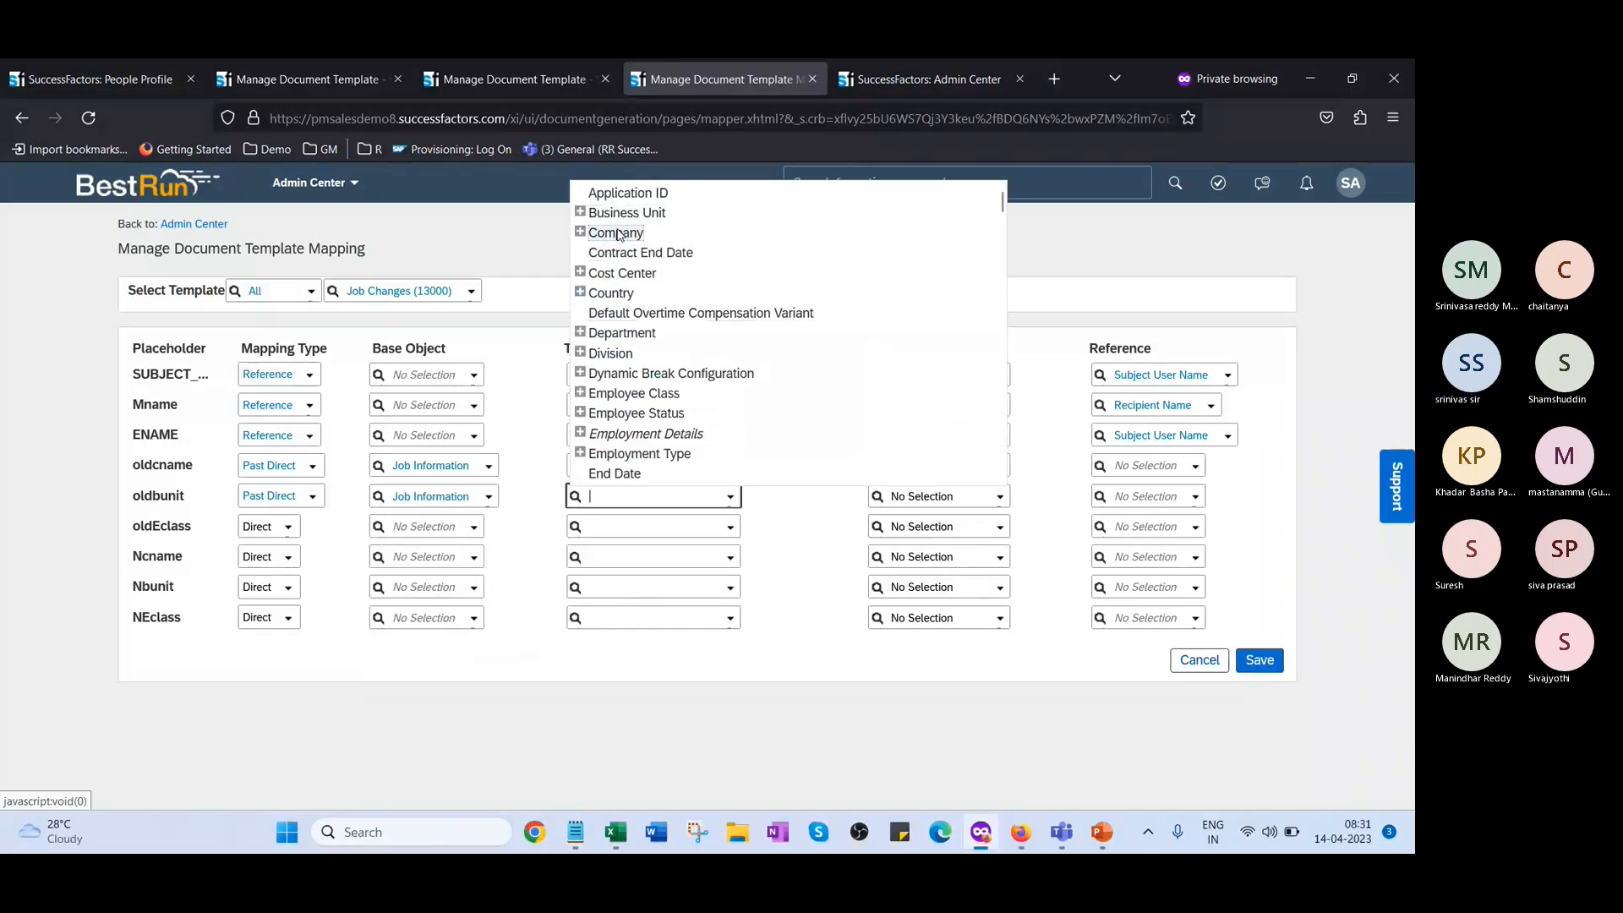
left_click(615, 233)
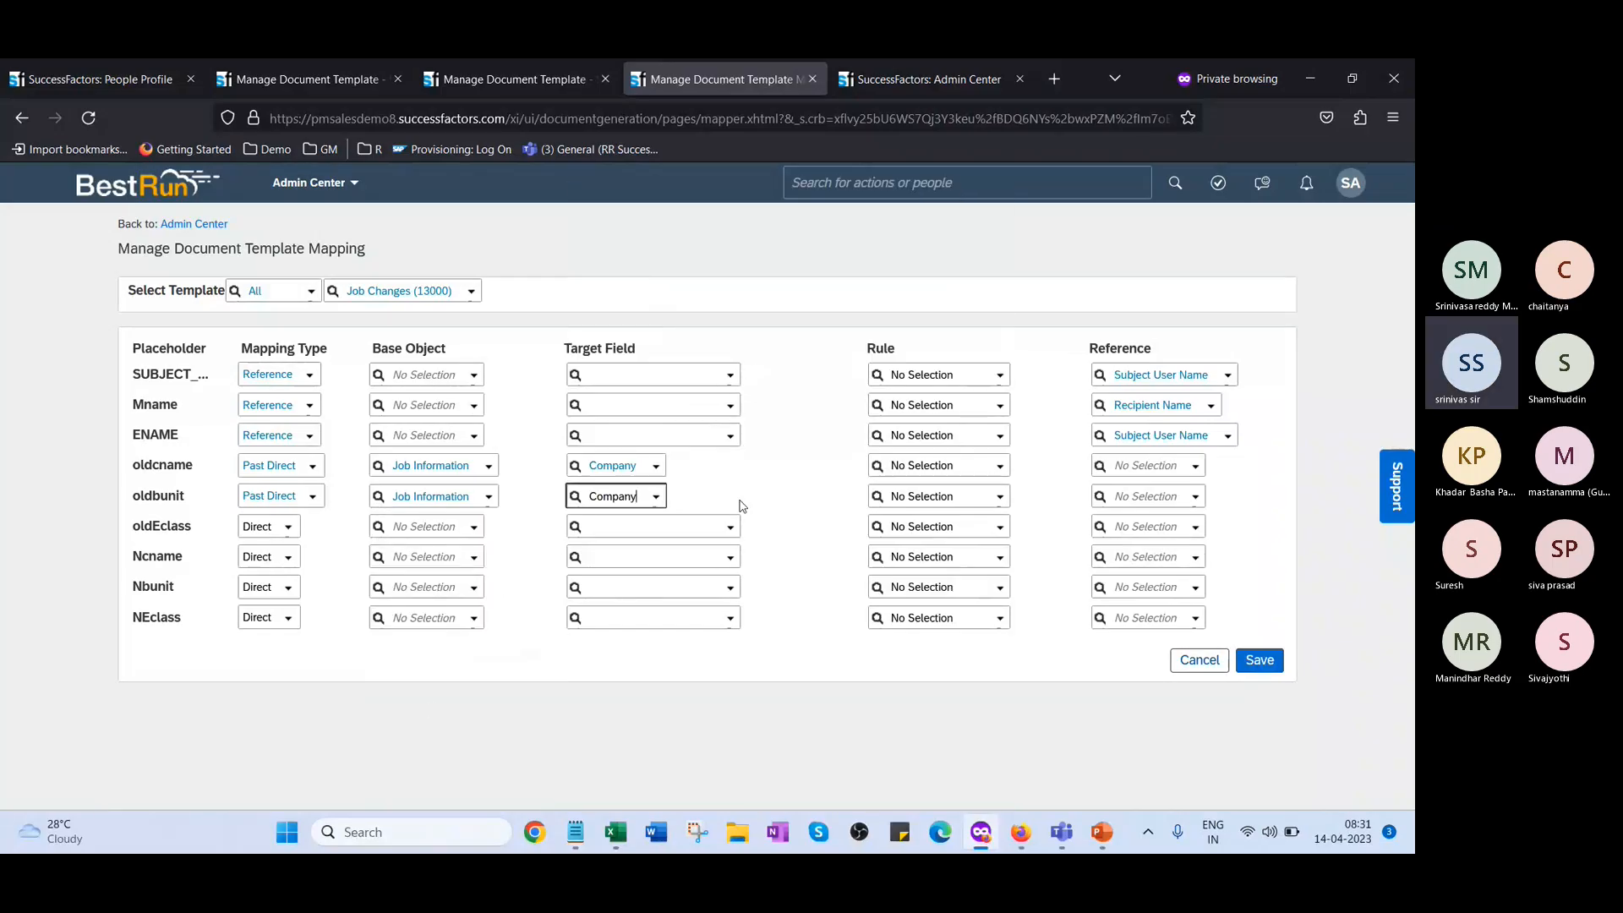
left_click(655, 497)
left_click(625, 222)
Map oldEclass as Past Direct from Job Information to Employee Class
left_click(289, 528)
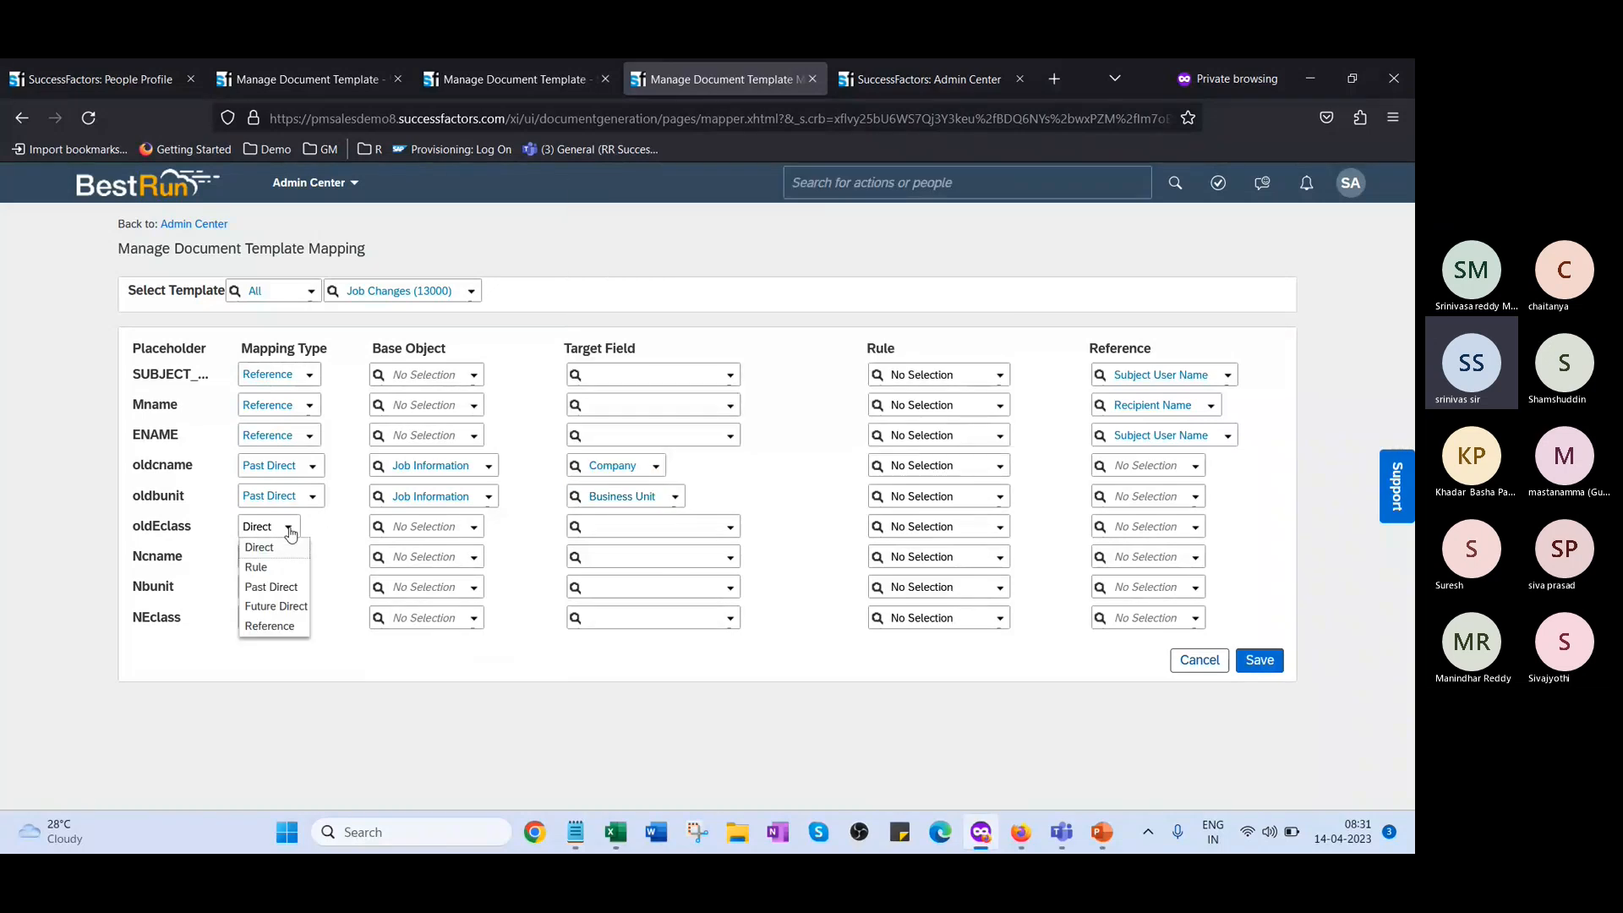
left_click(282, 580)
left_click(474, 527)
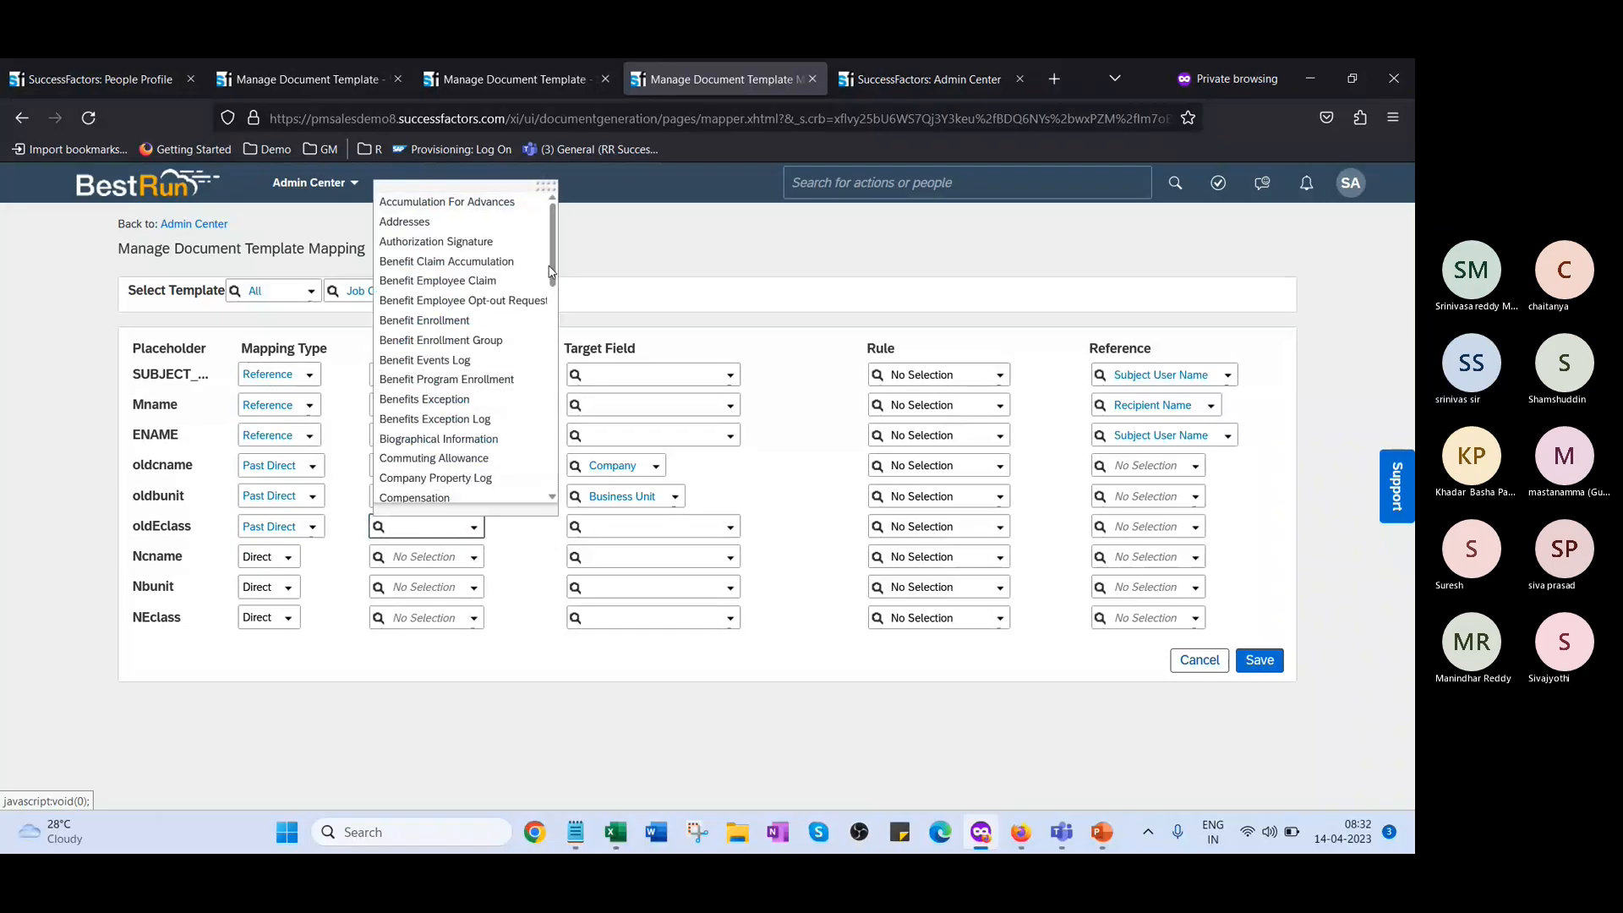
mouse_move(553, 270)
left_mouse_down()
mouse_move(558, 403)
mouse_move(558, 370)
mouse_move(558, 390)
left_mouse_up()
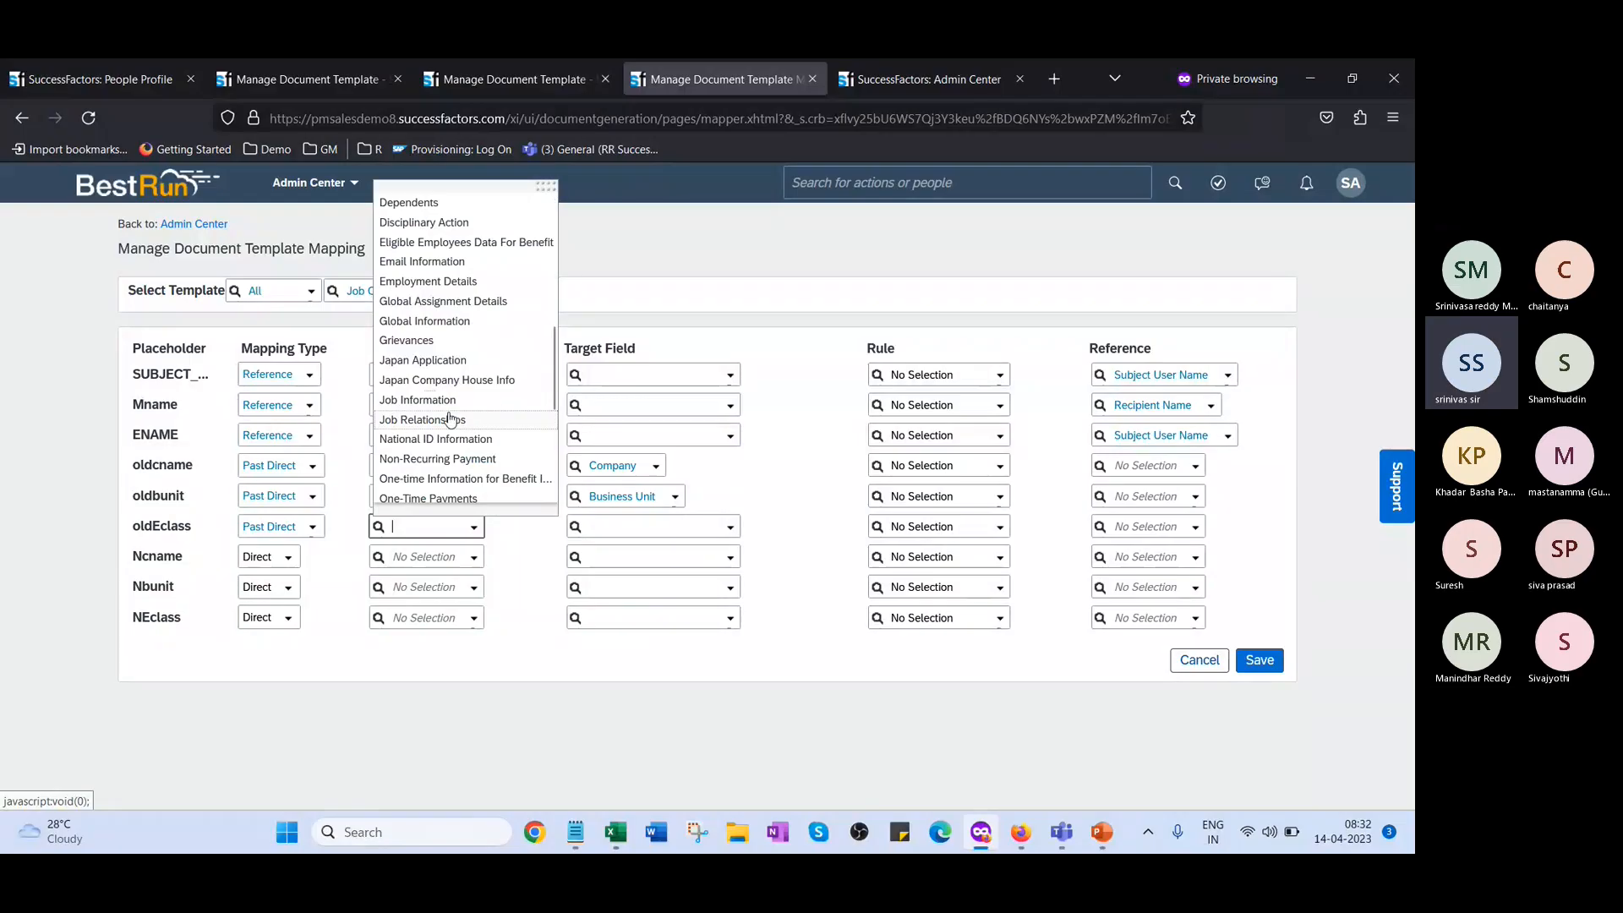
left_click(440, 402)
left_click(724, 525)
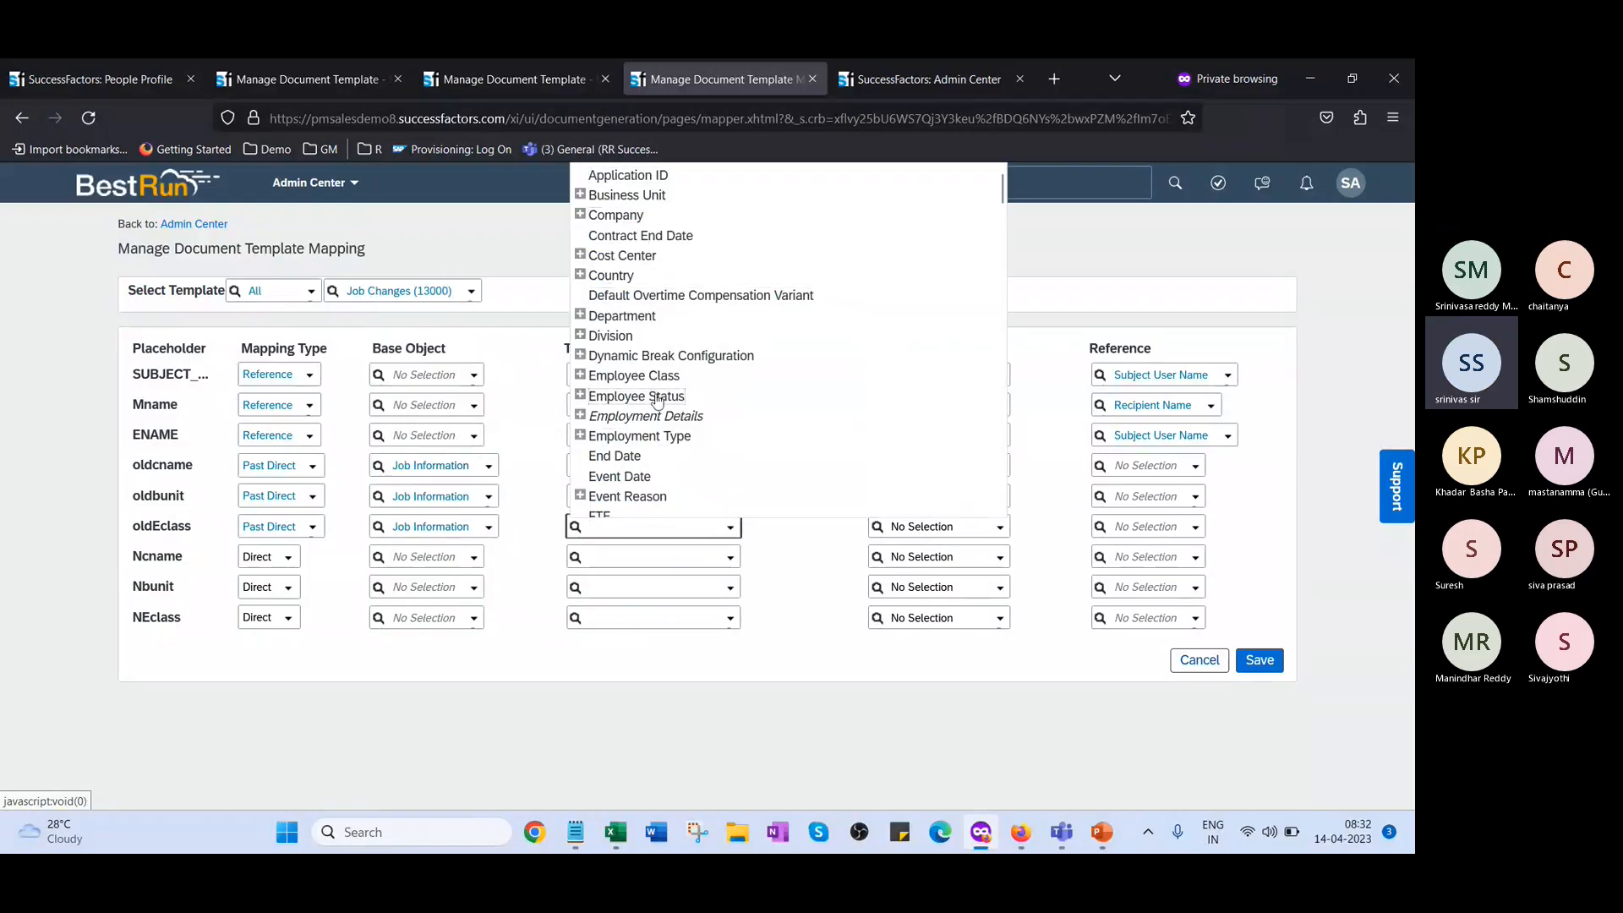
left_click(614, 382)
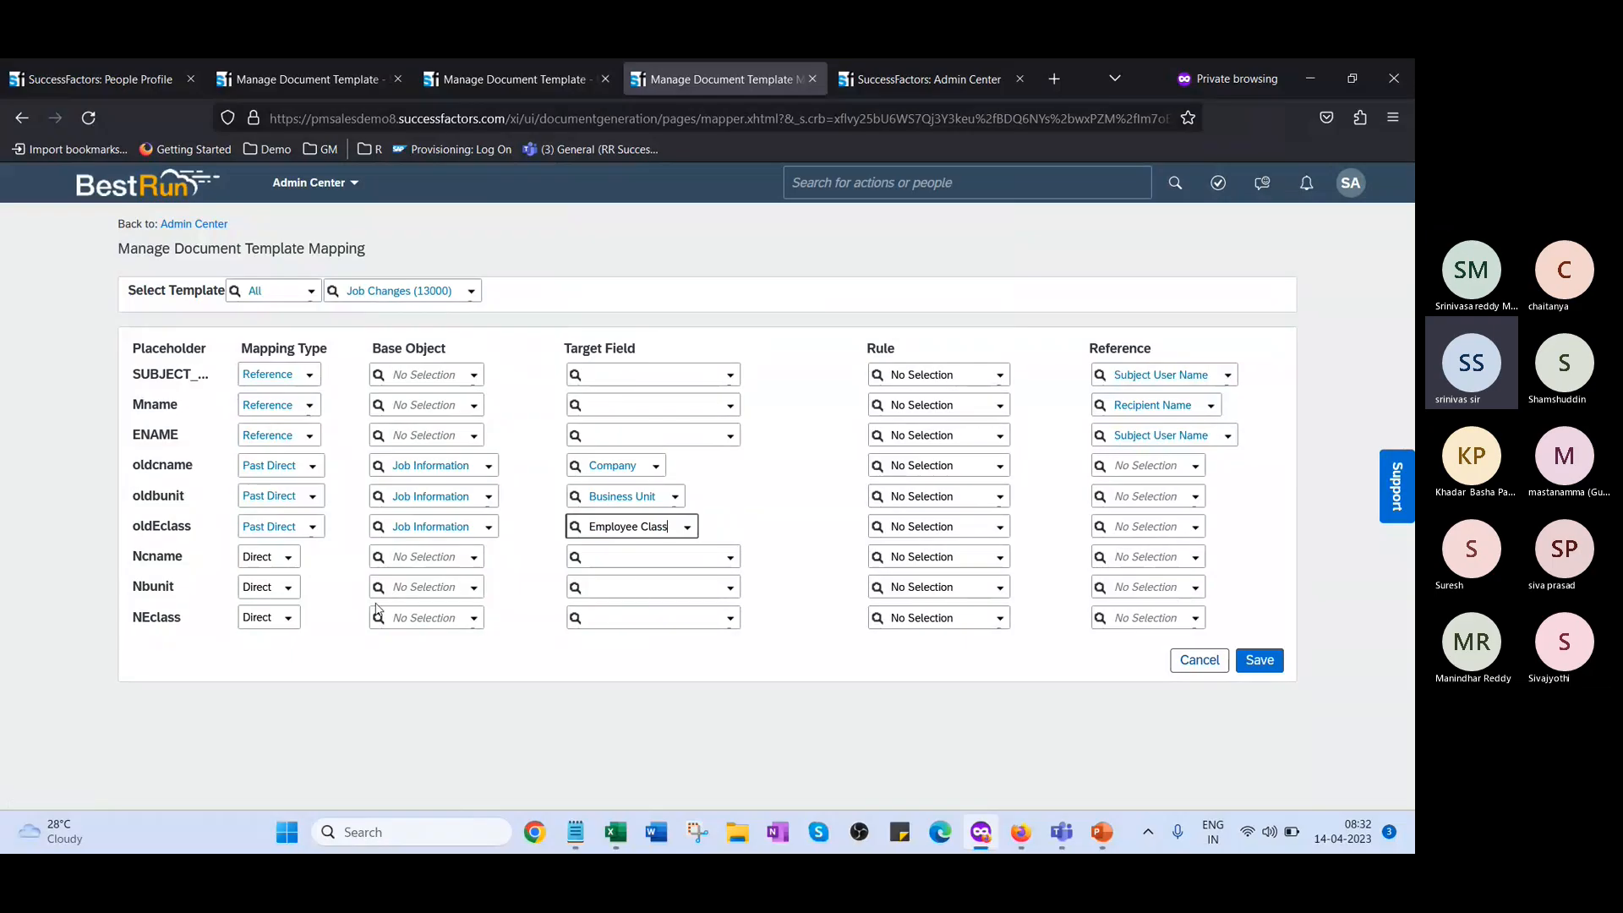
left_click(288, 558)
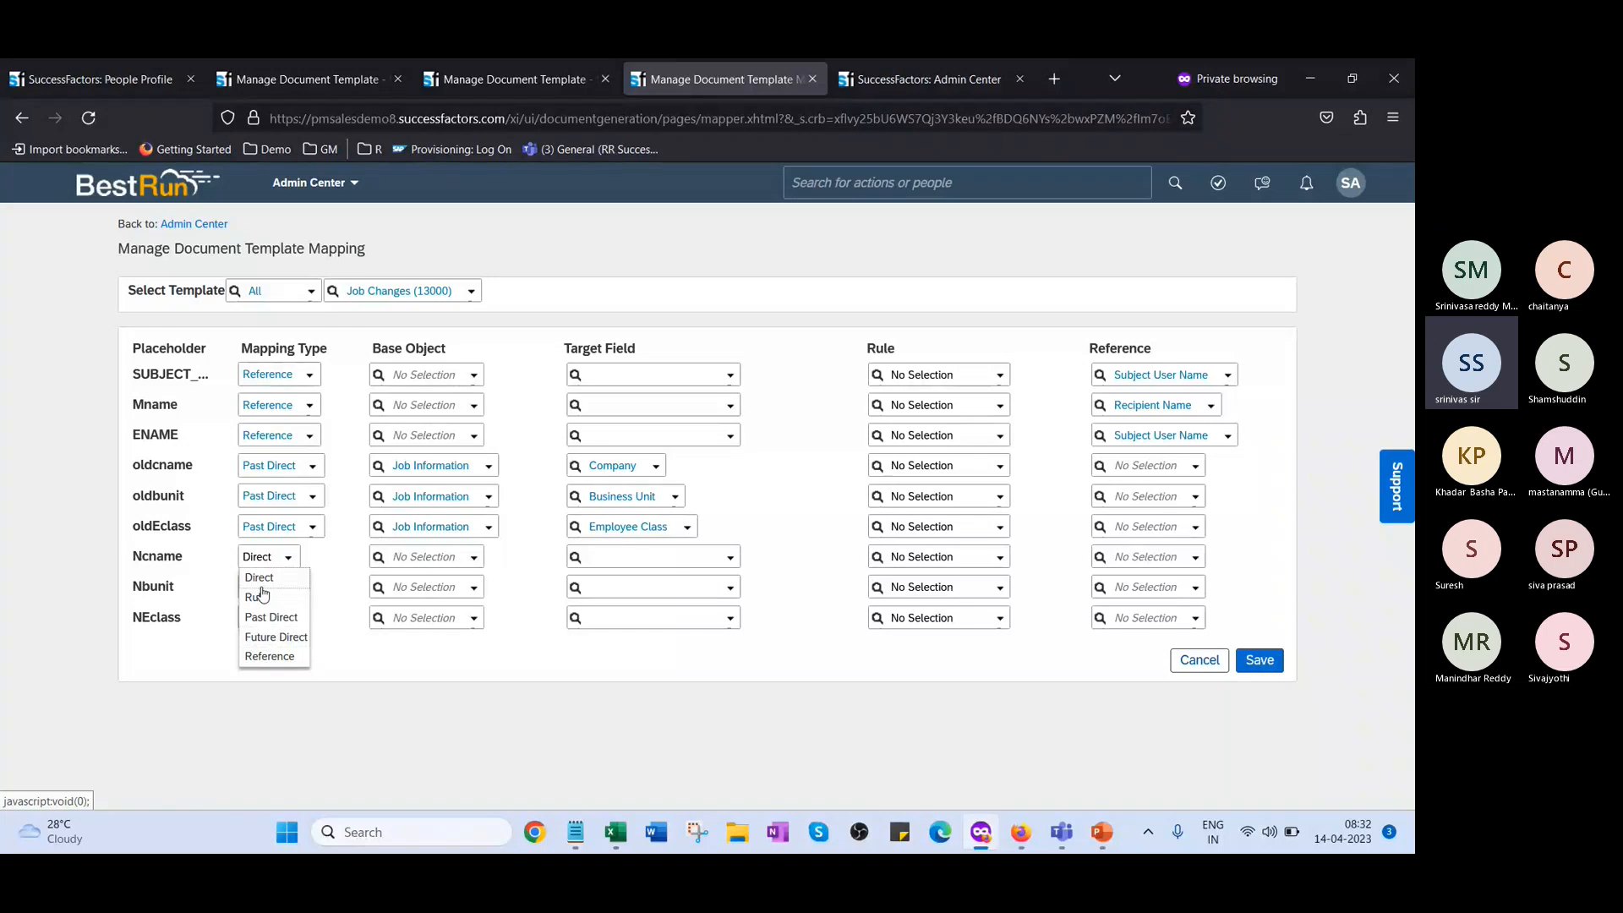
Map Ncname as Future Direct from Job Information to Company
left_click(285, 638)
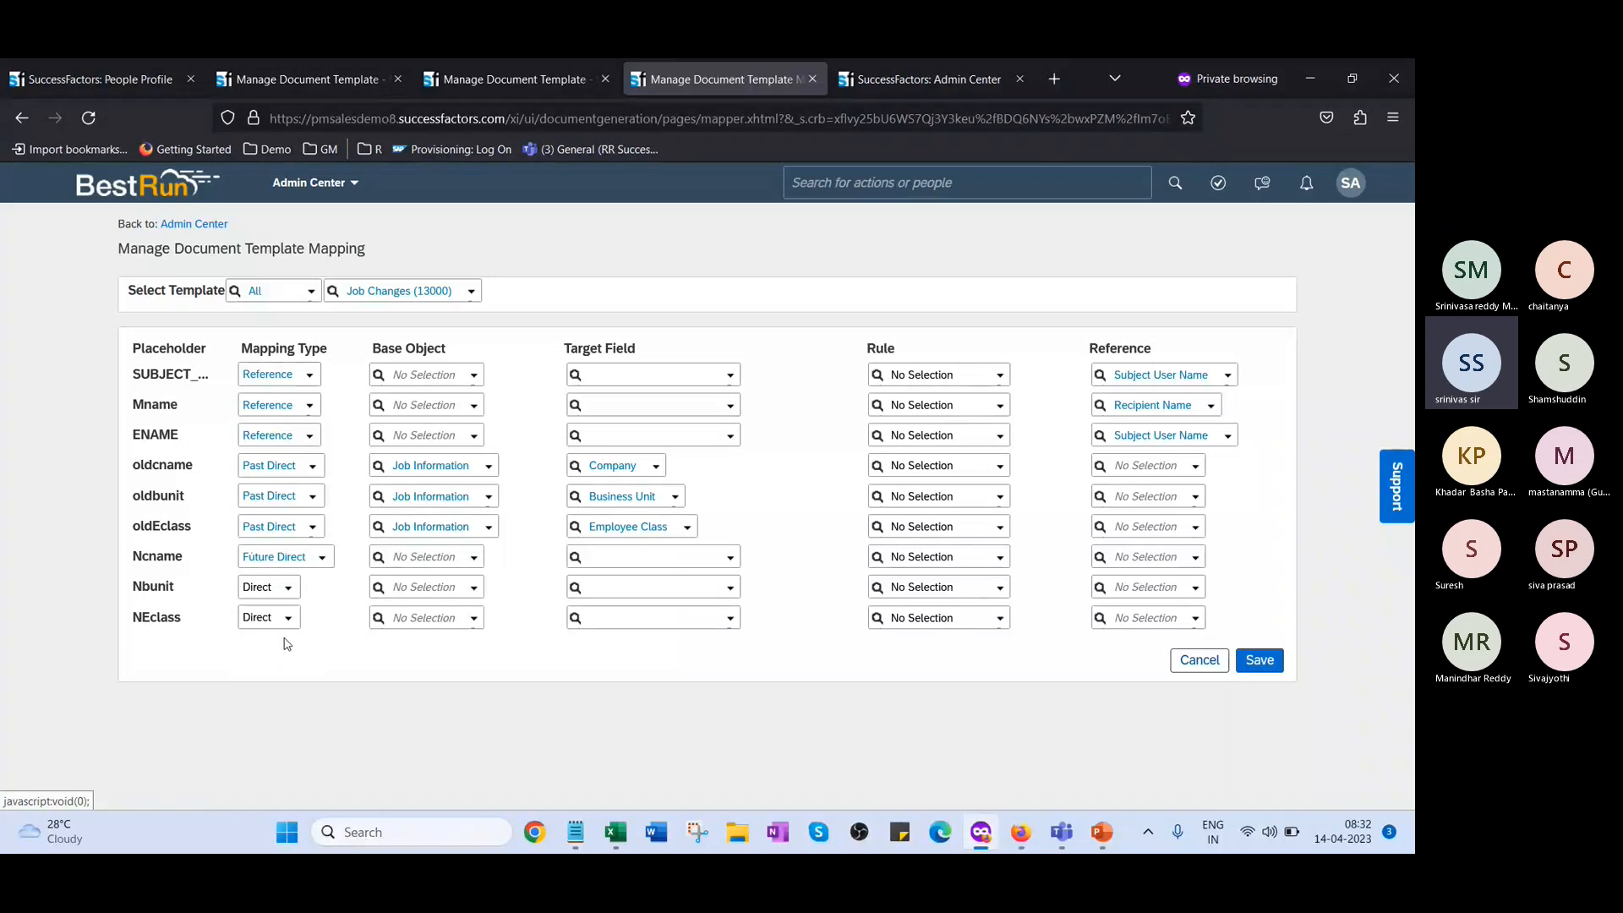
left_click(322, 558)
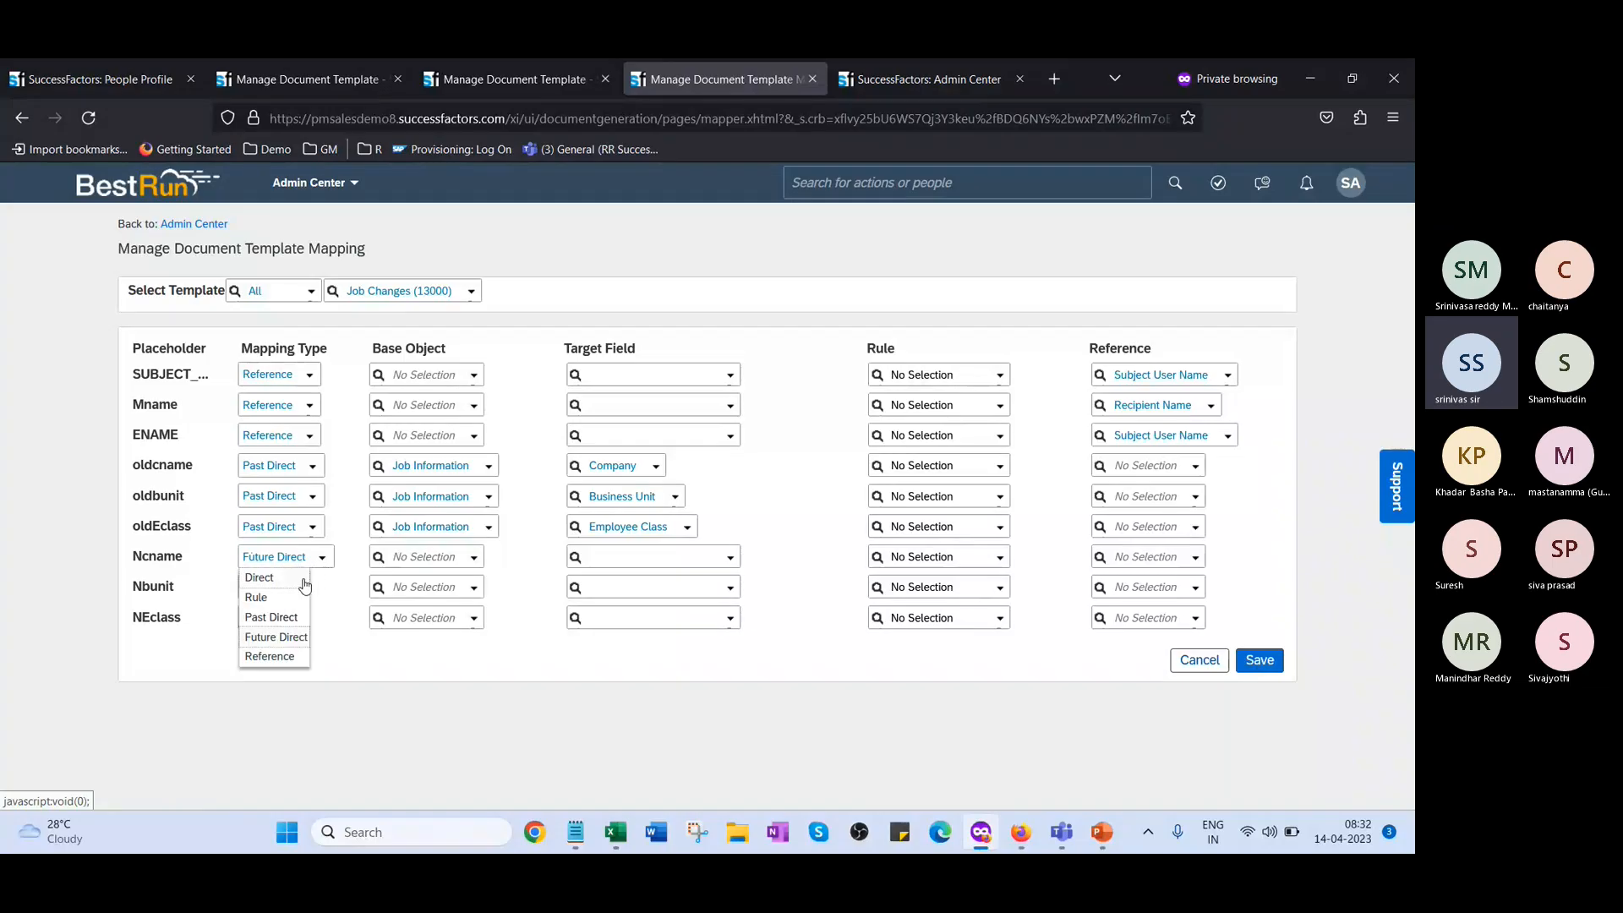
left_click(471, 558)
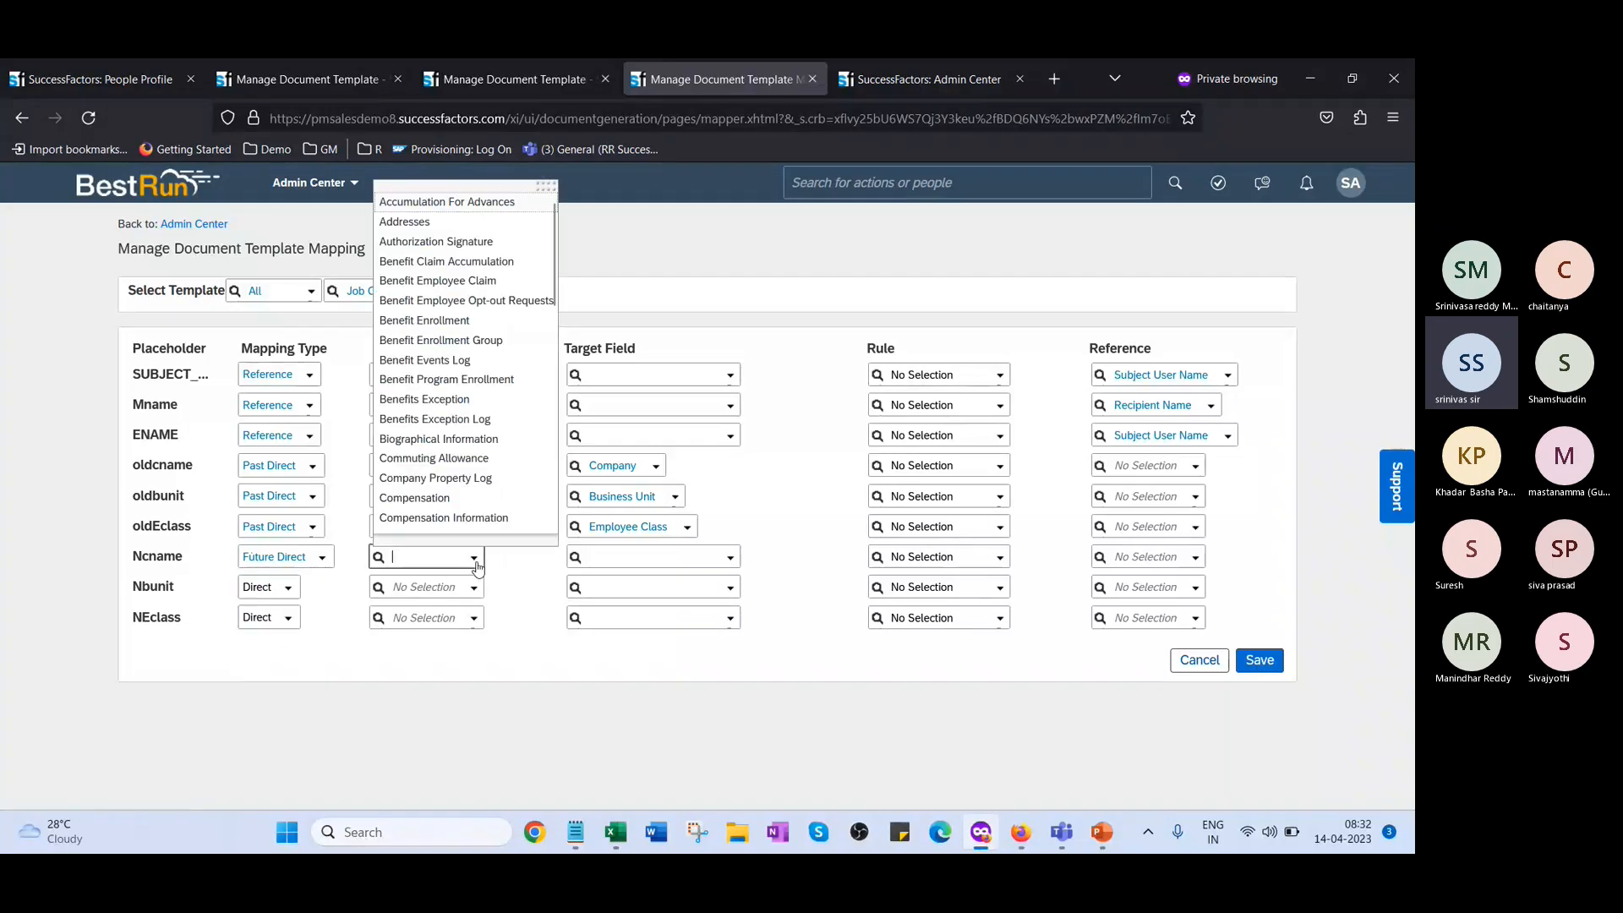
left_click_drag(554, 255, 558, 379)
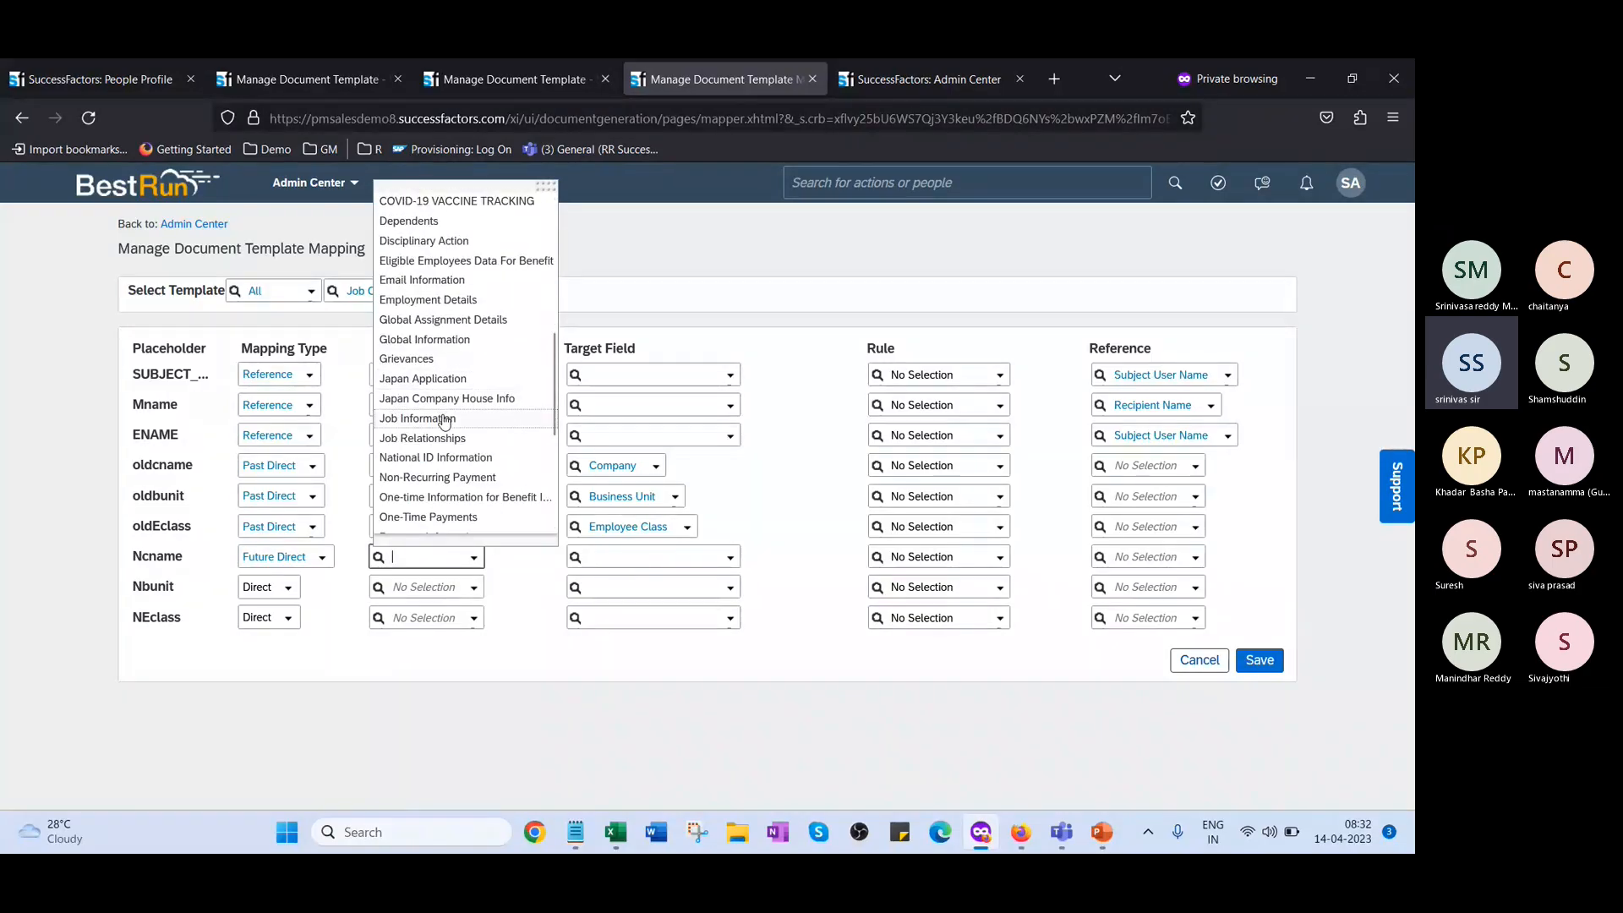
left_click(431, 422)
left_click(732, 562)
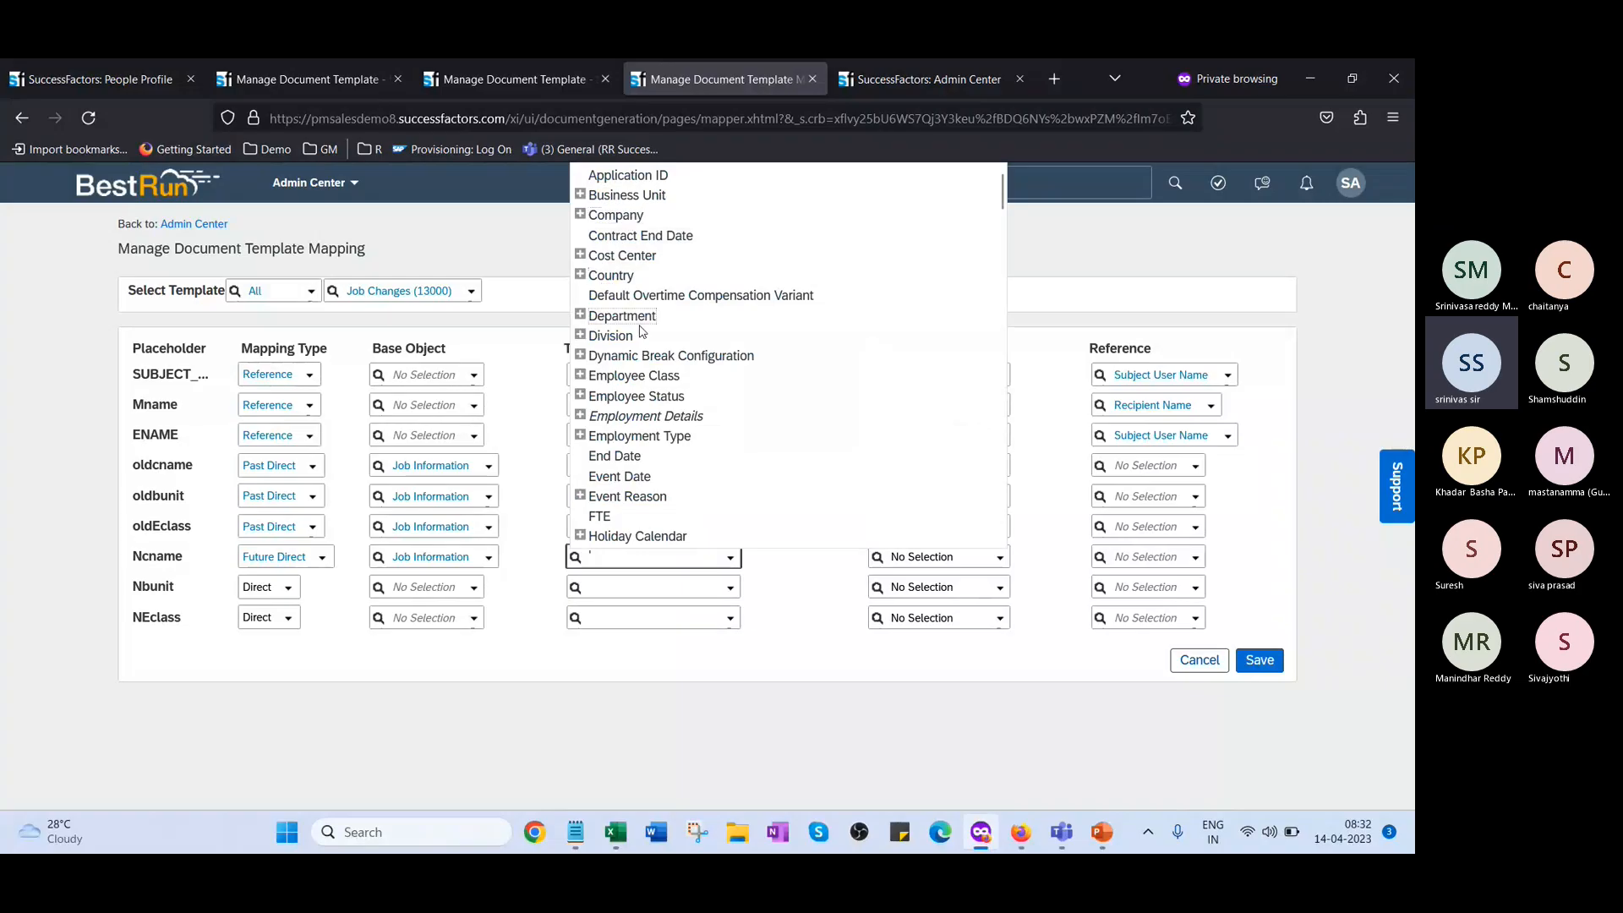
left_click(607, 222)
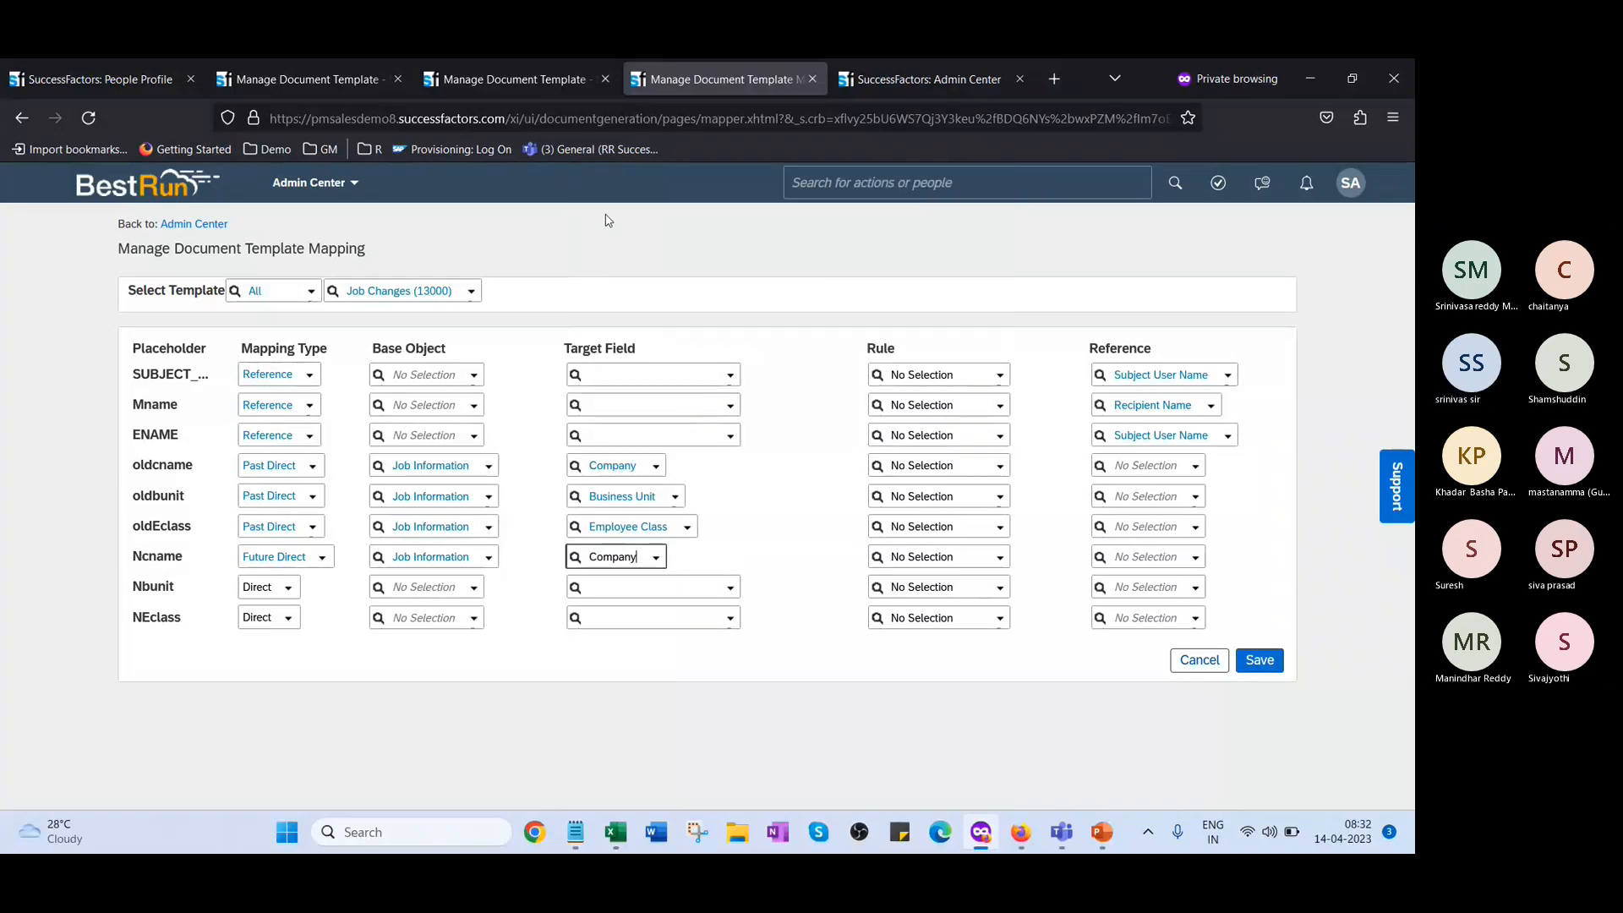
Map Nbunit as Future Direct from Job Information to Business Unit
left_click(288, 588)
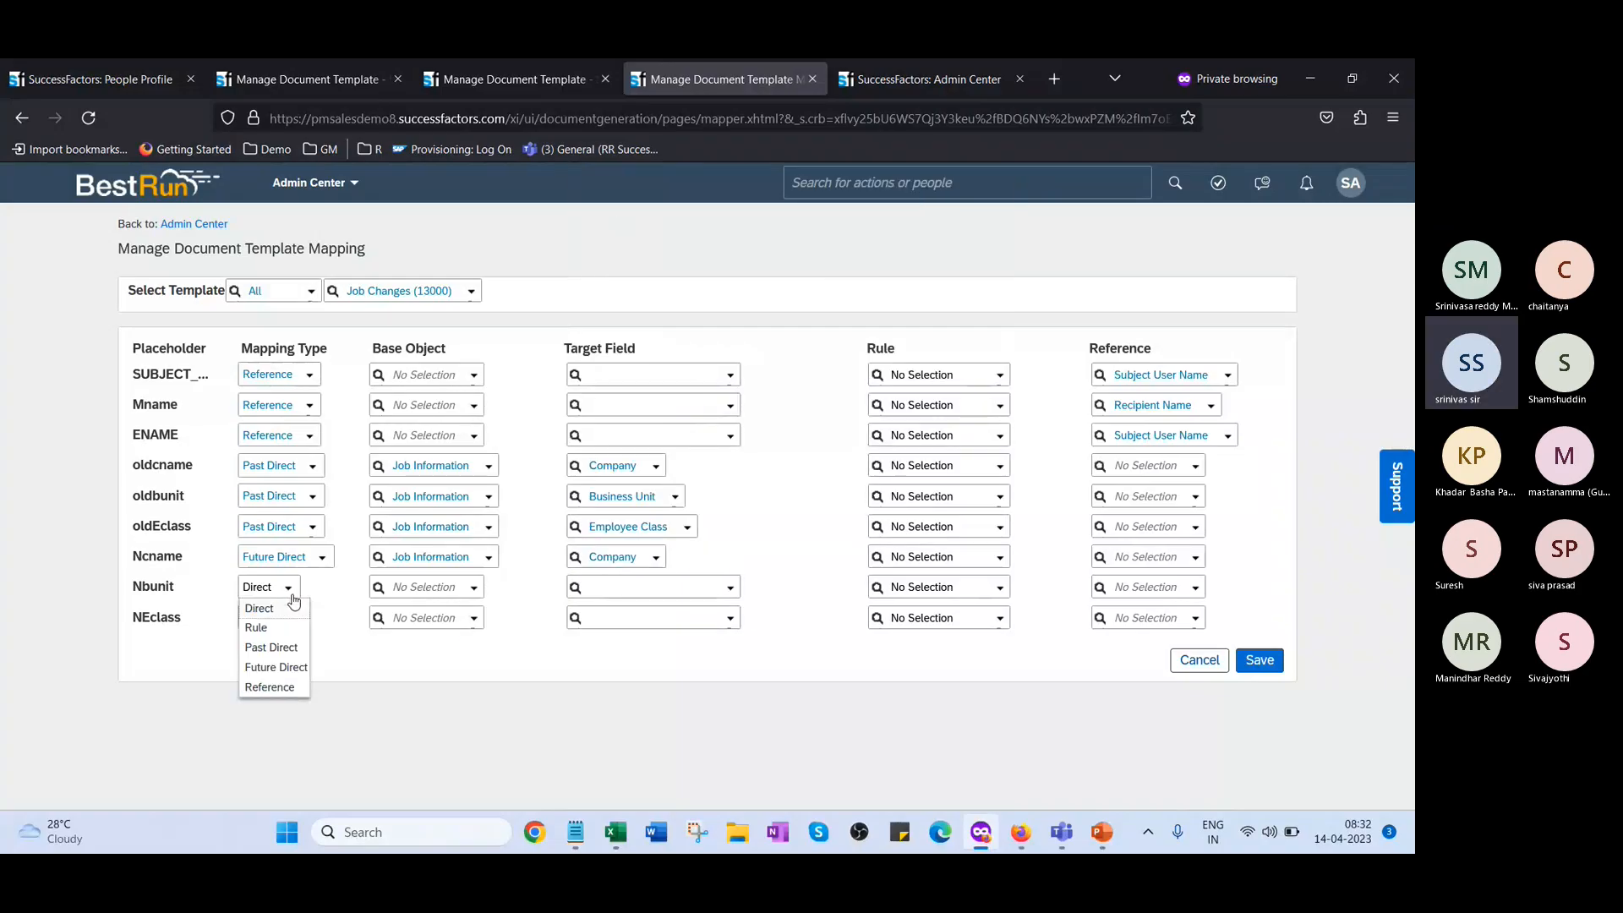
left_click(281, 668)
left_click(473, 589)
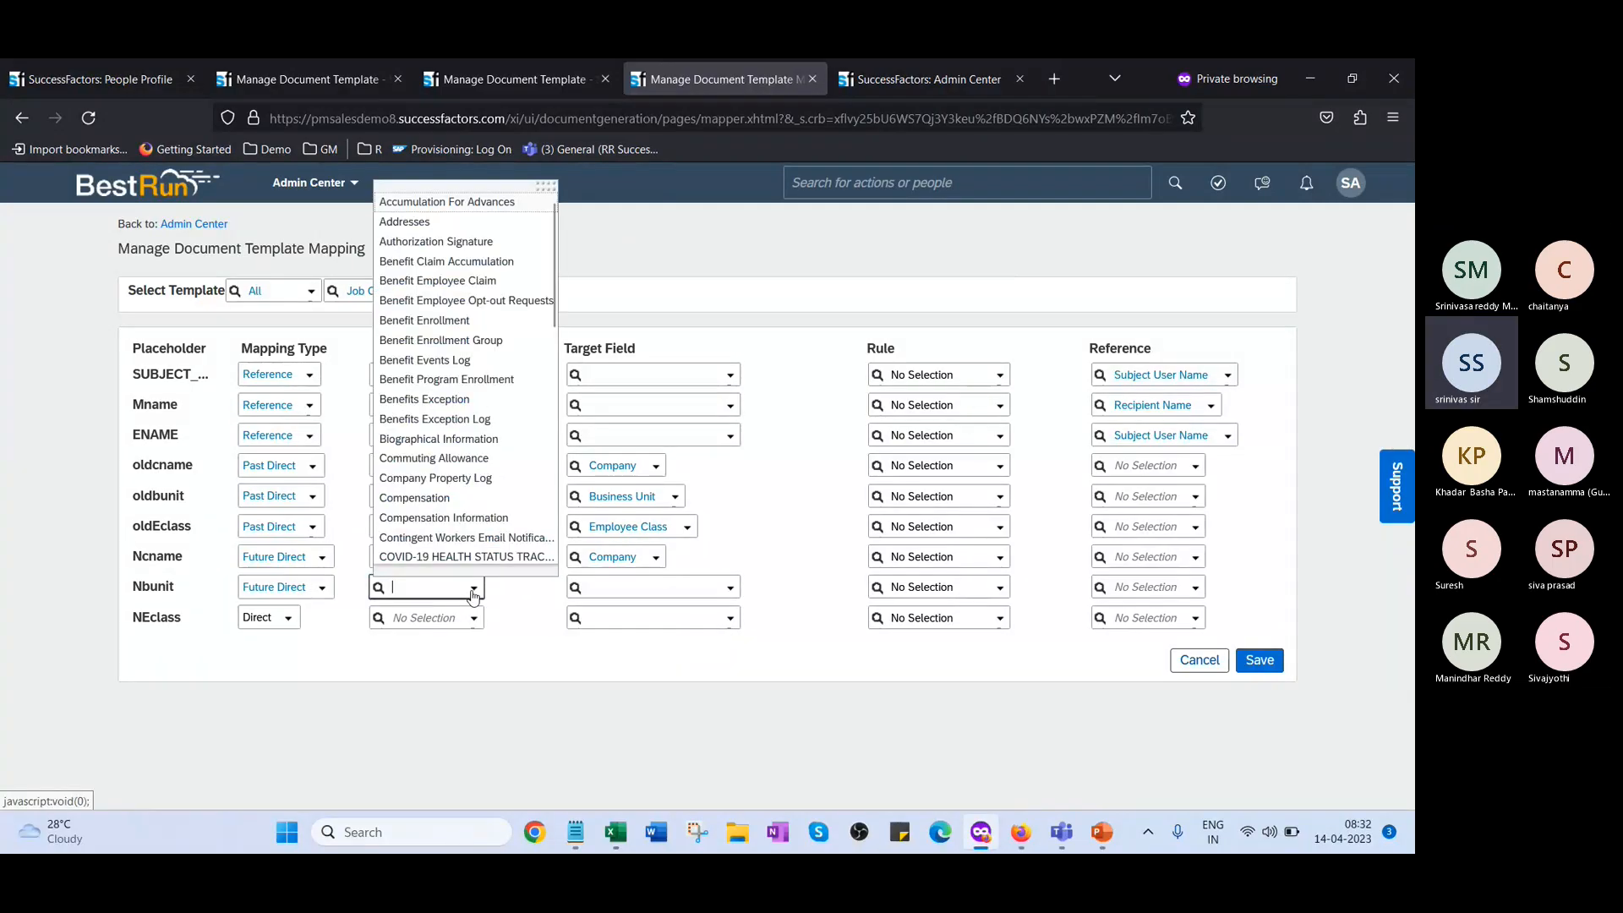
scroll(554, 304, "down", 2)
left_click_drag(560, 316, 572, 440)
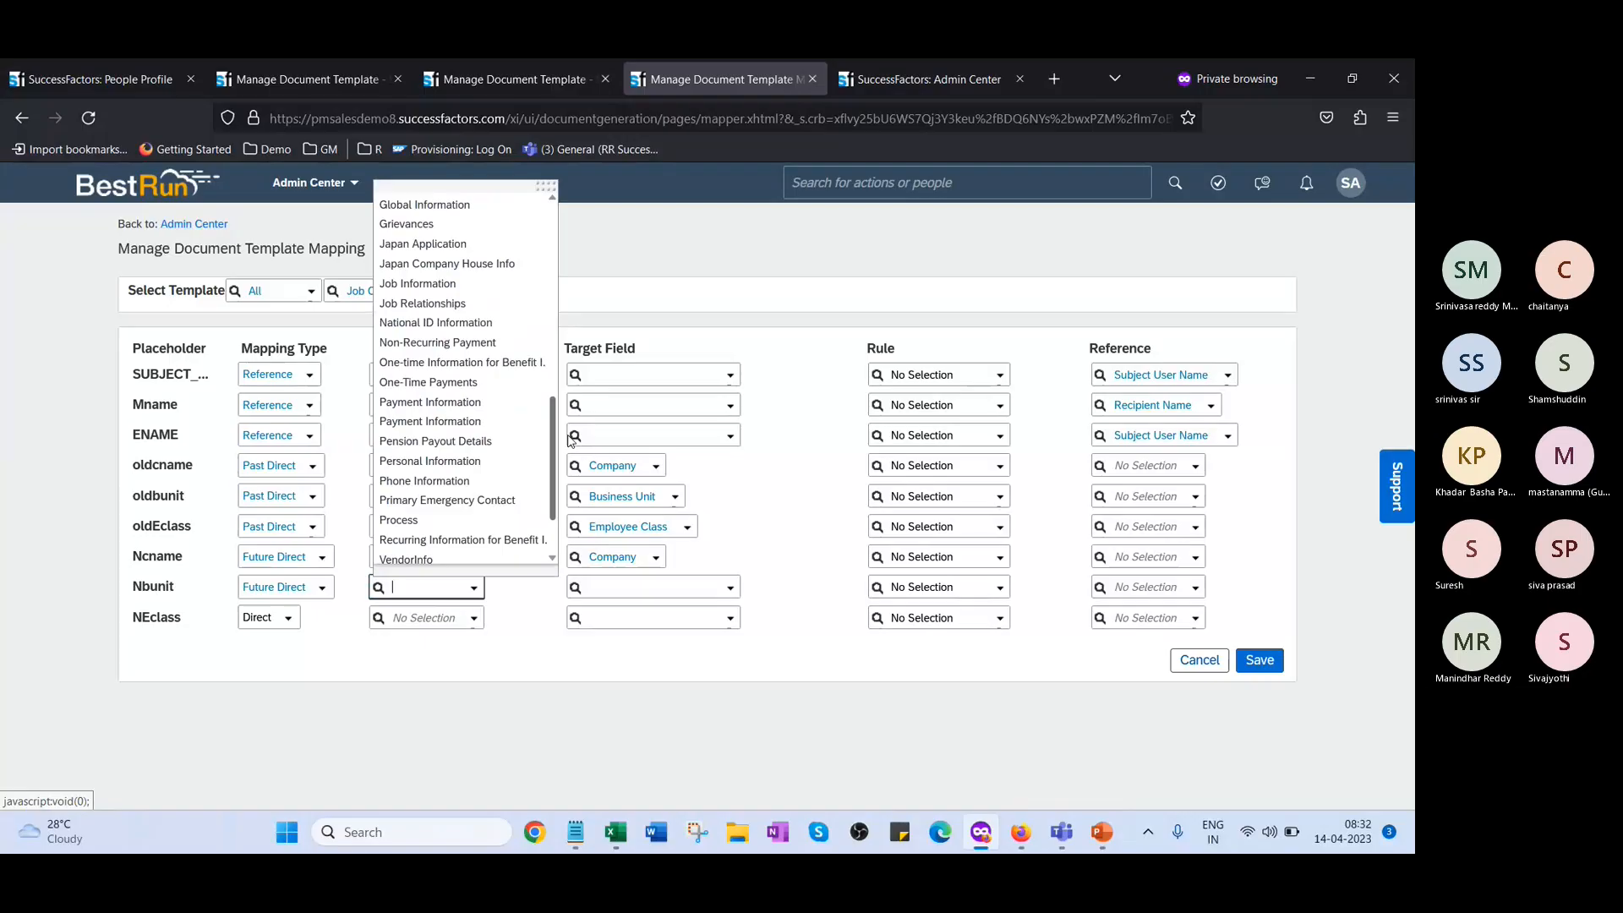
left_click(453, 285)
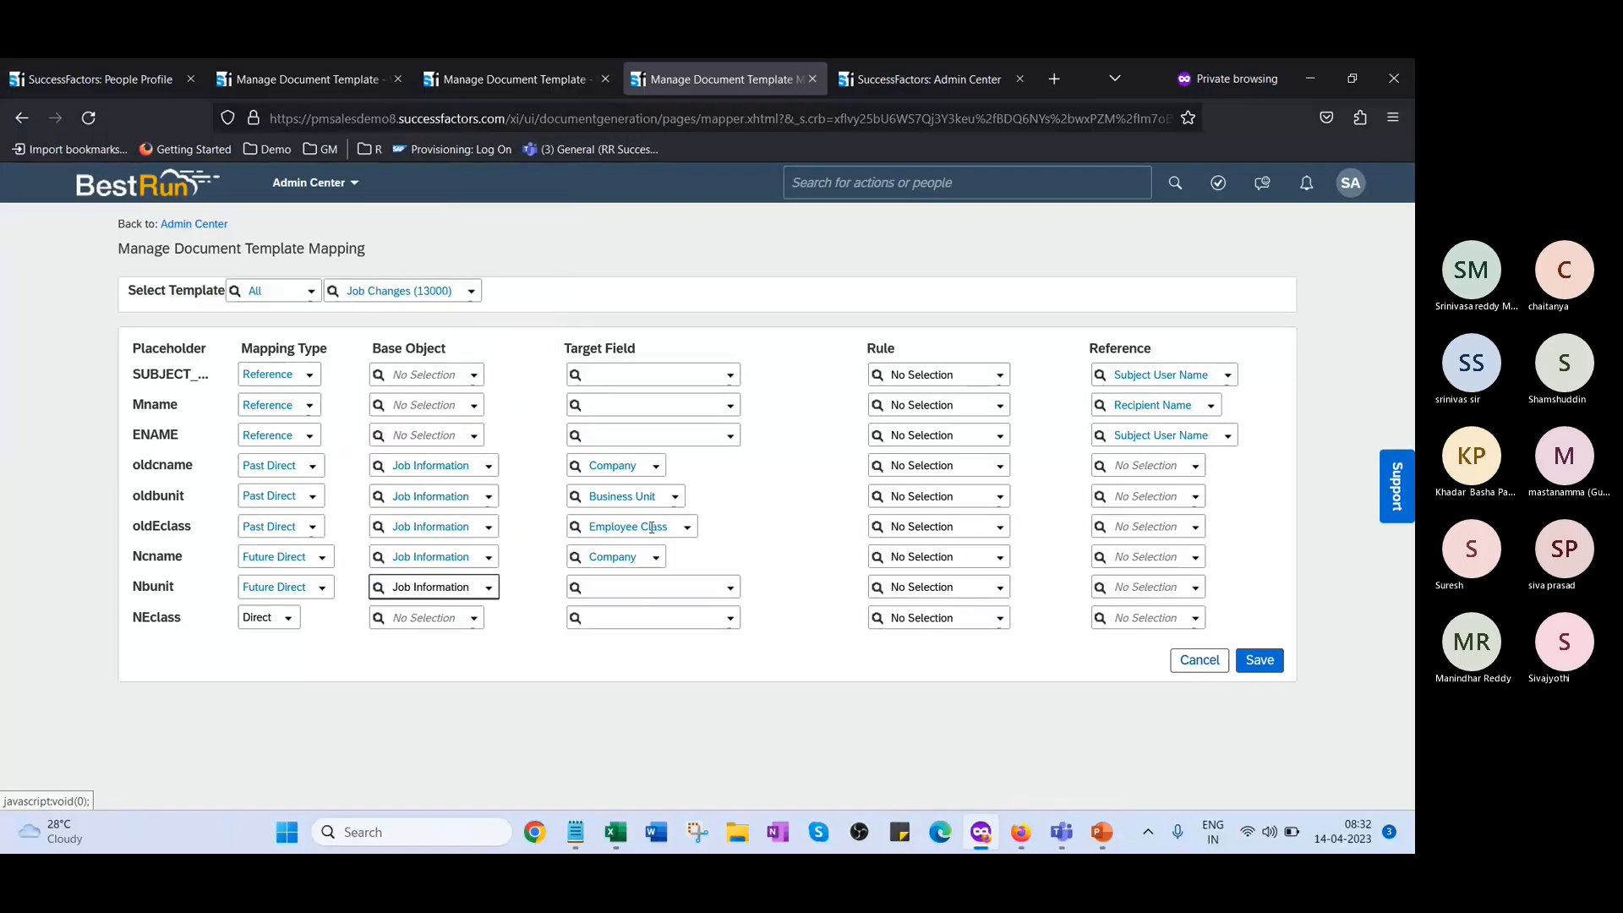
left_click(729, 589)
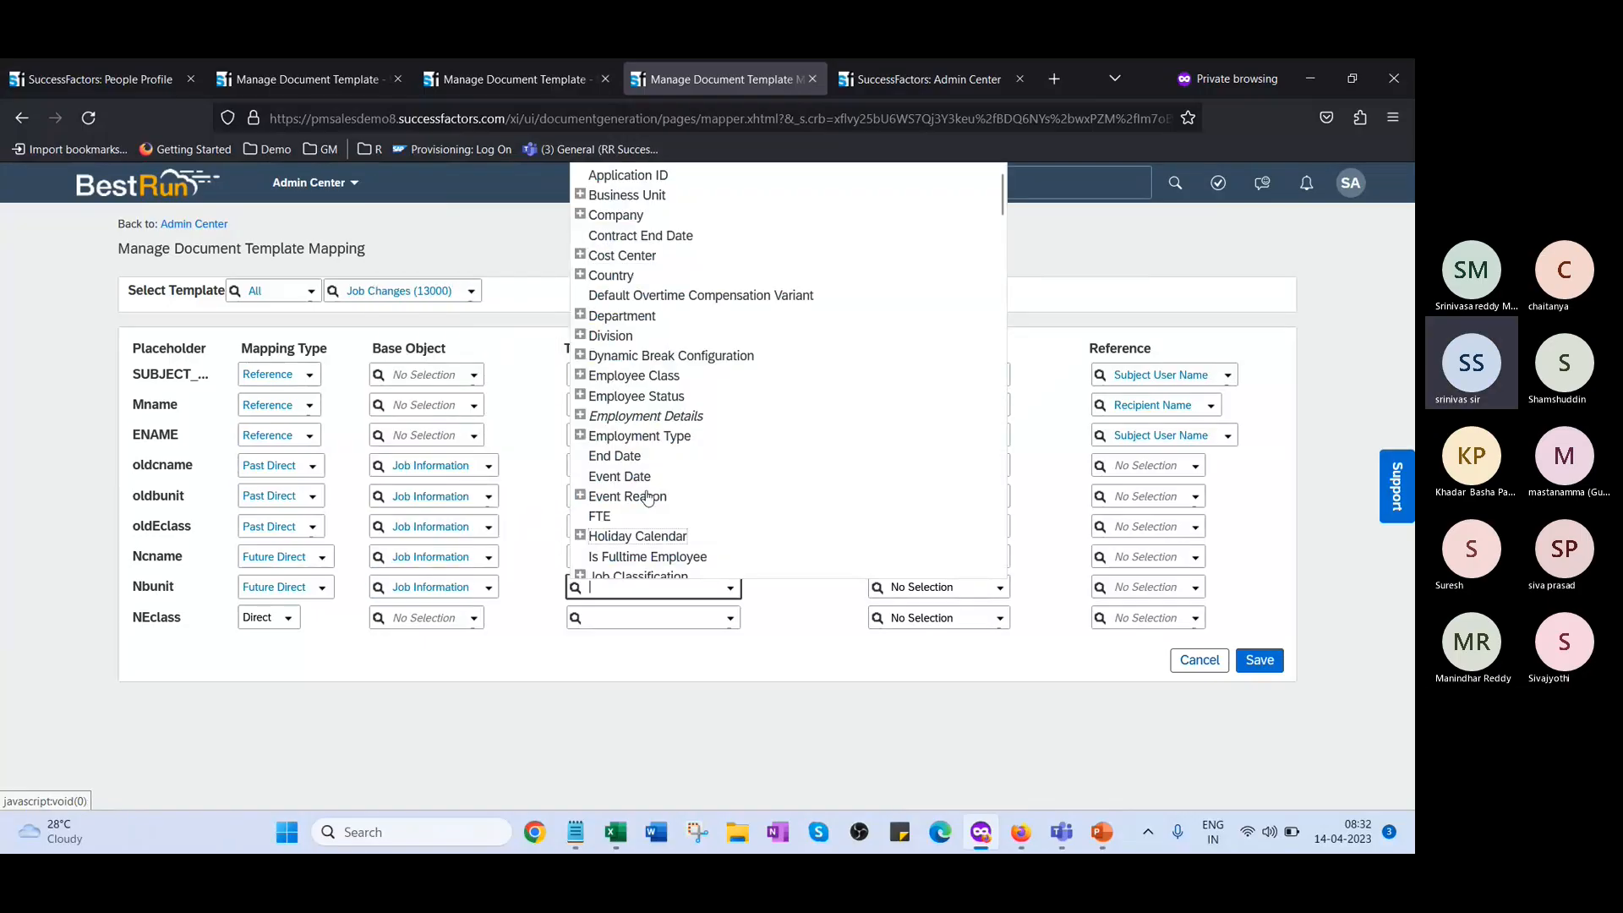
left_click(652, 198)
Make NEclass a Future Direct mapping with Job Information as base object
left_click(288, 618)
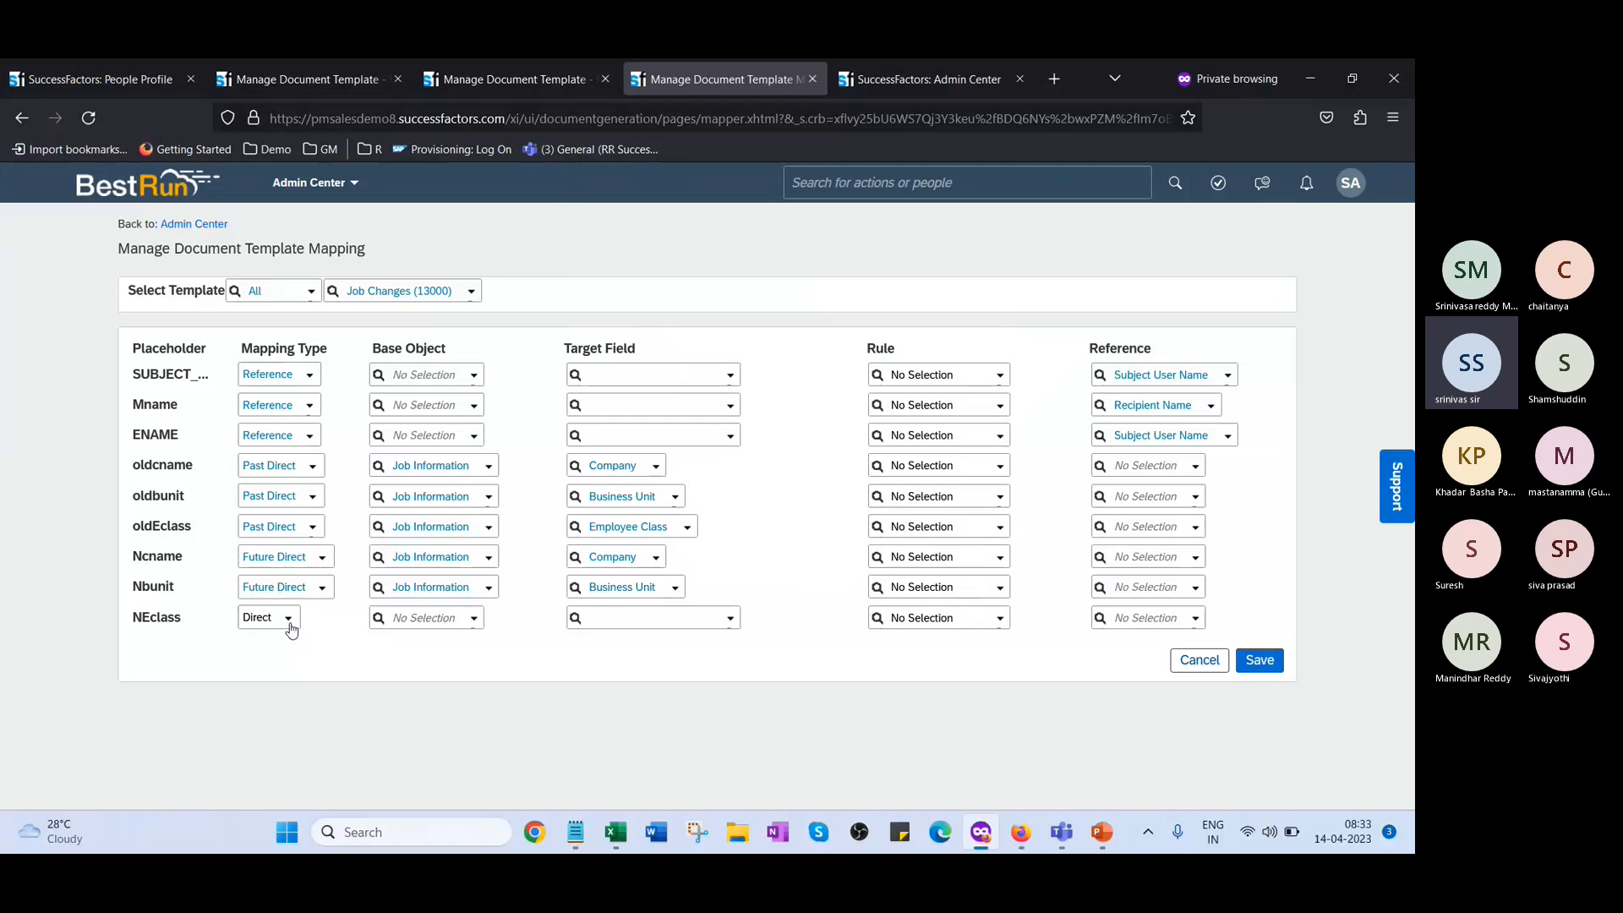
left_click(285, 698)
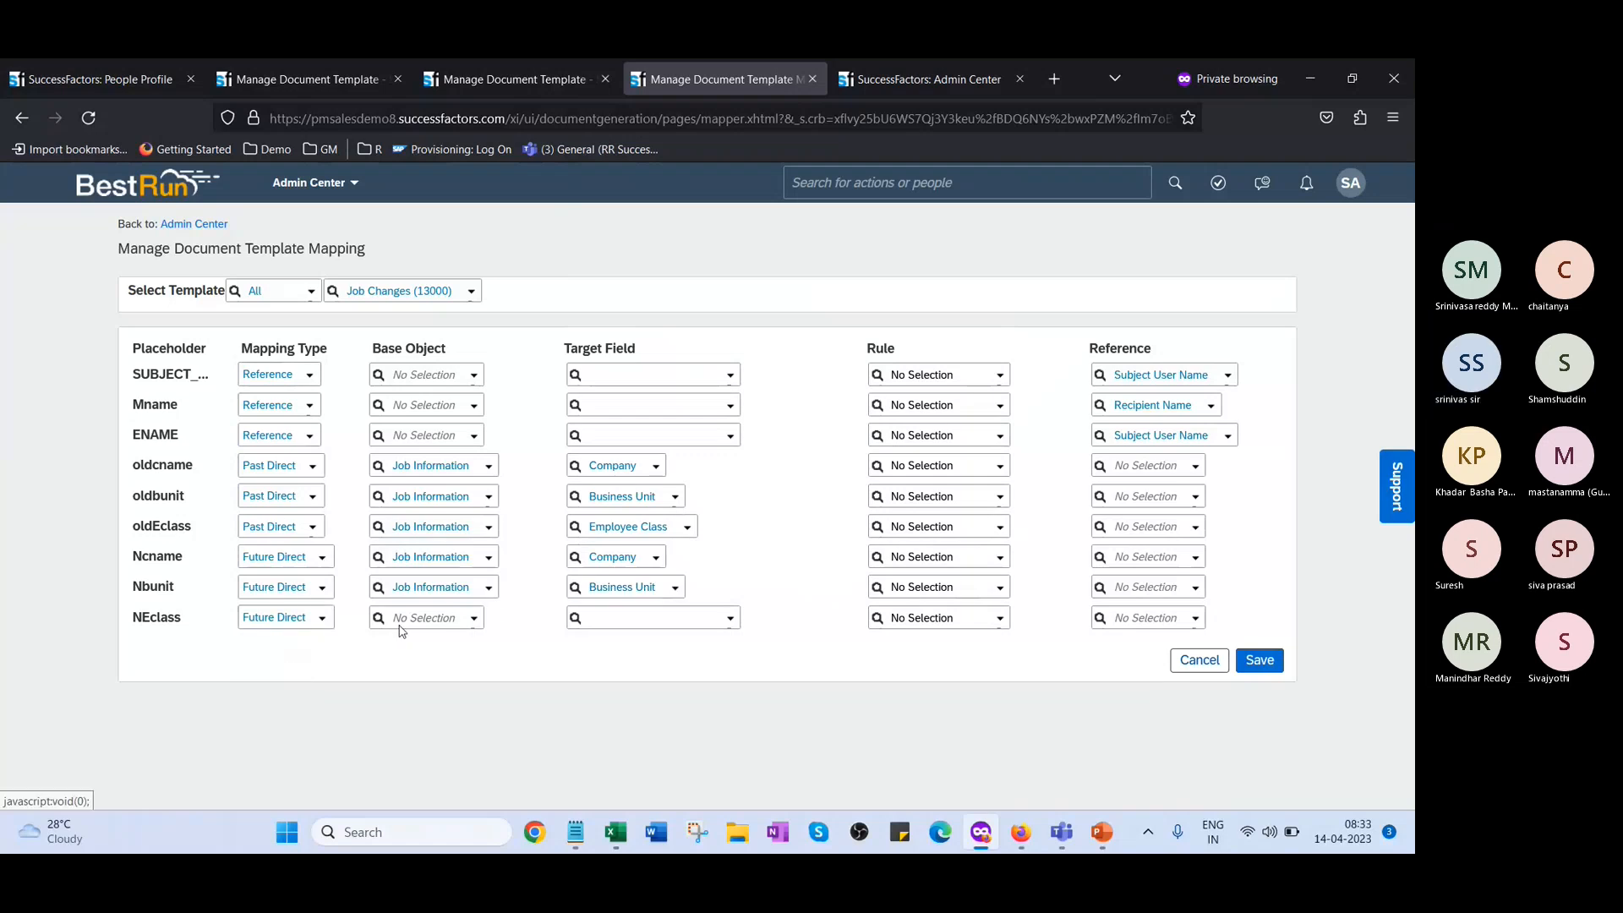
left_click(474, 622)
left_click_drag(553, 294, 551, 406)
left_click(433, 527)
Glance at the Notepad note and scroll through the Teams meeting
key("alt+Tab")
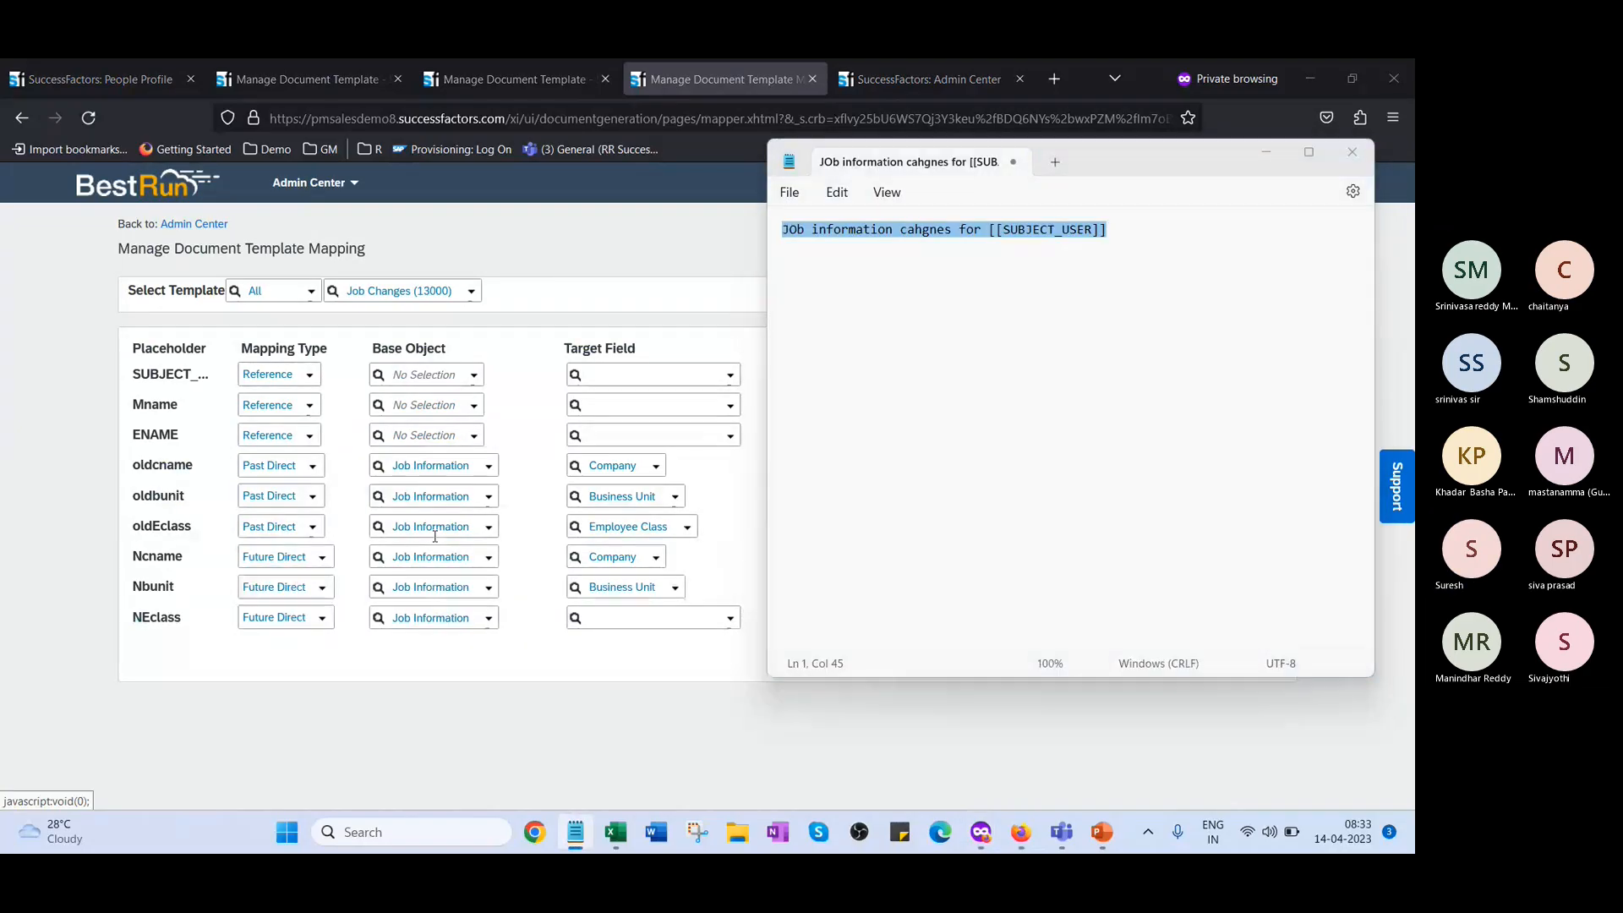
key("alt+Tab")
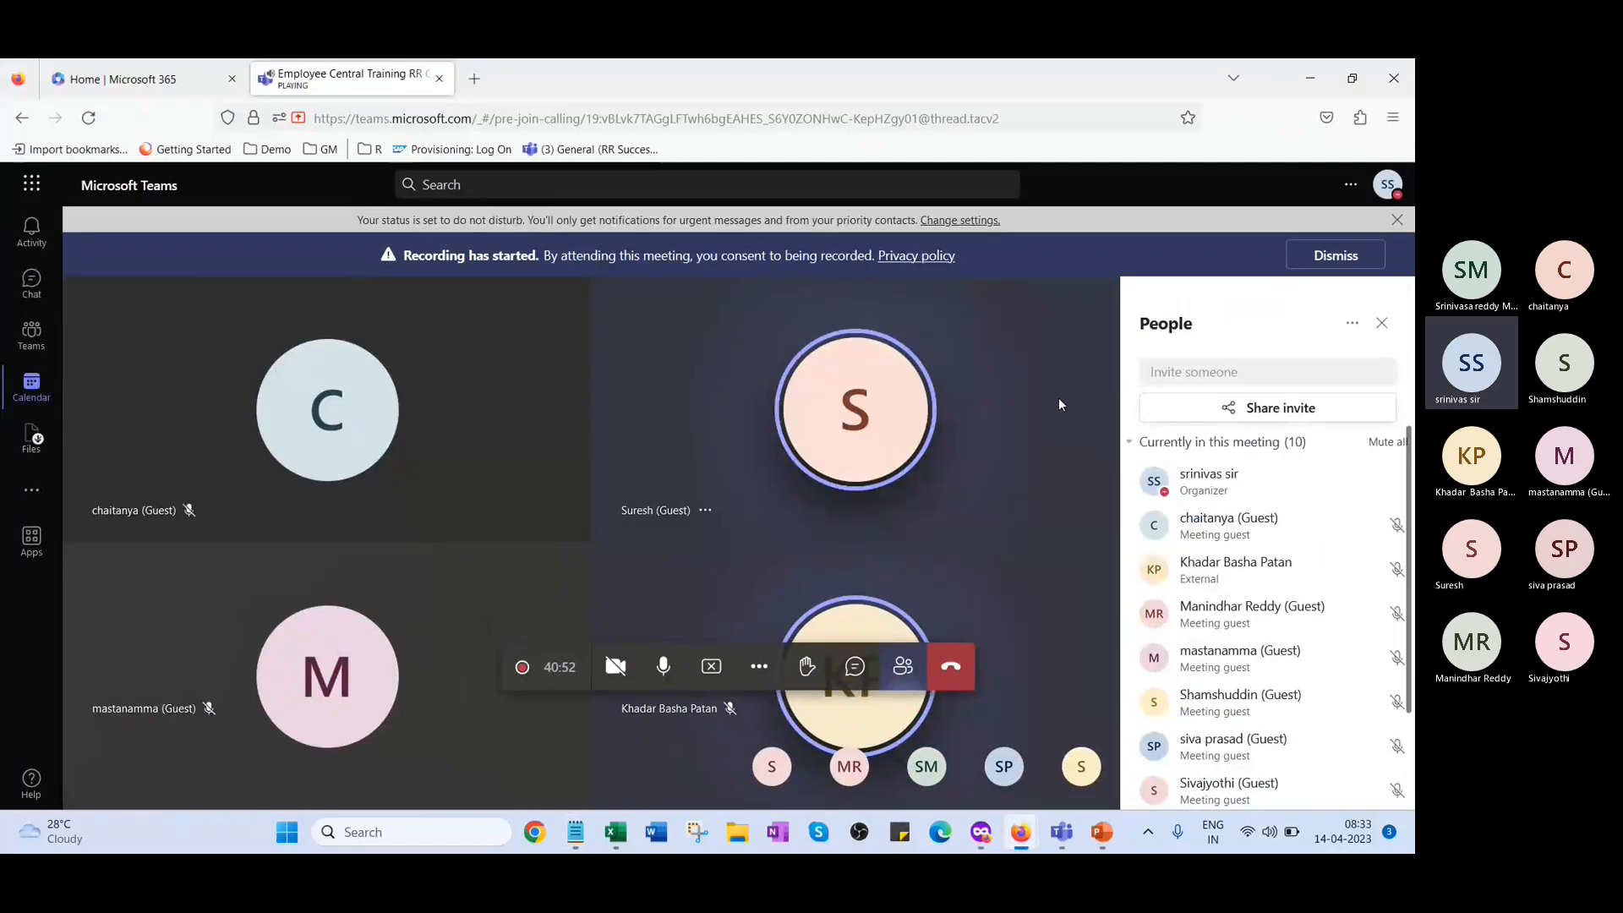
scroll(1403, 551, "down", 2)
left_click_drag(1411, 552, 1410, 488)
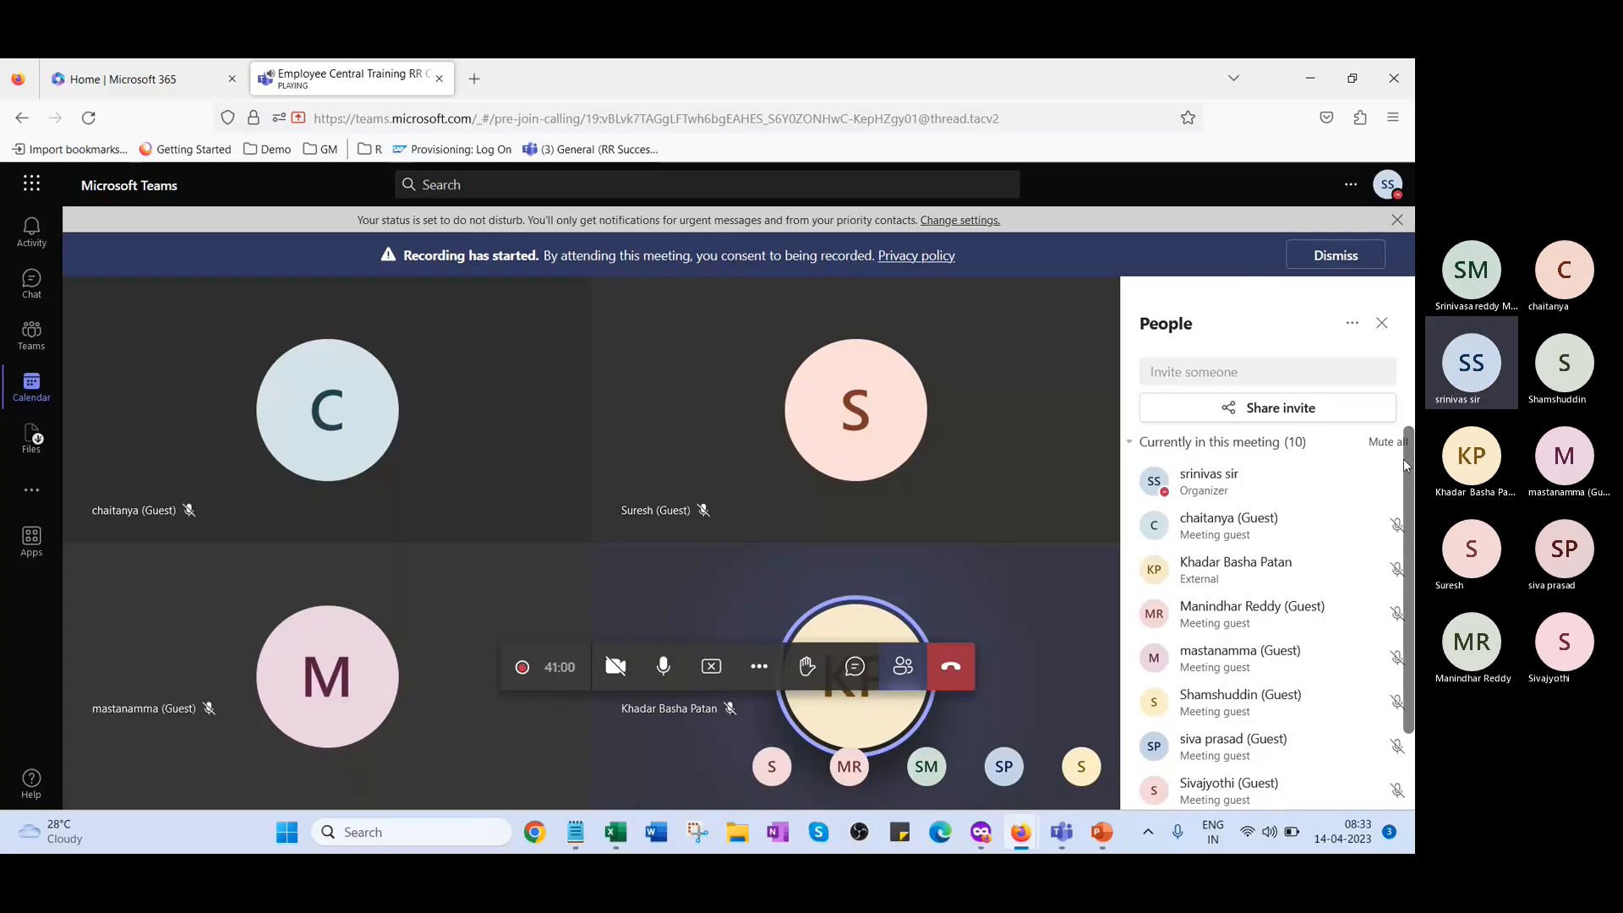
left_click_drag(1409, 464, 1413, 688)
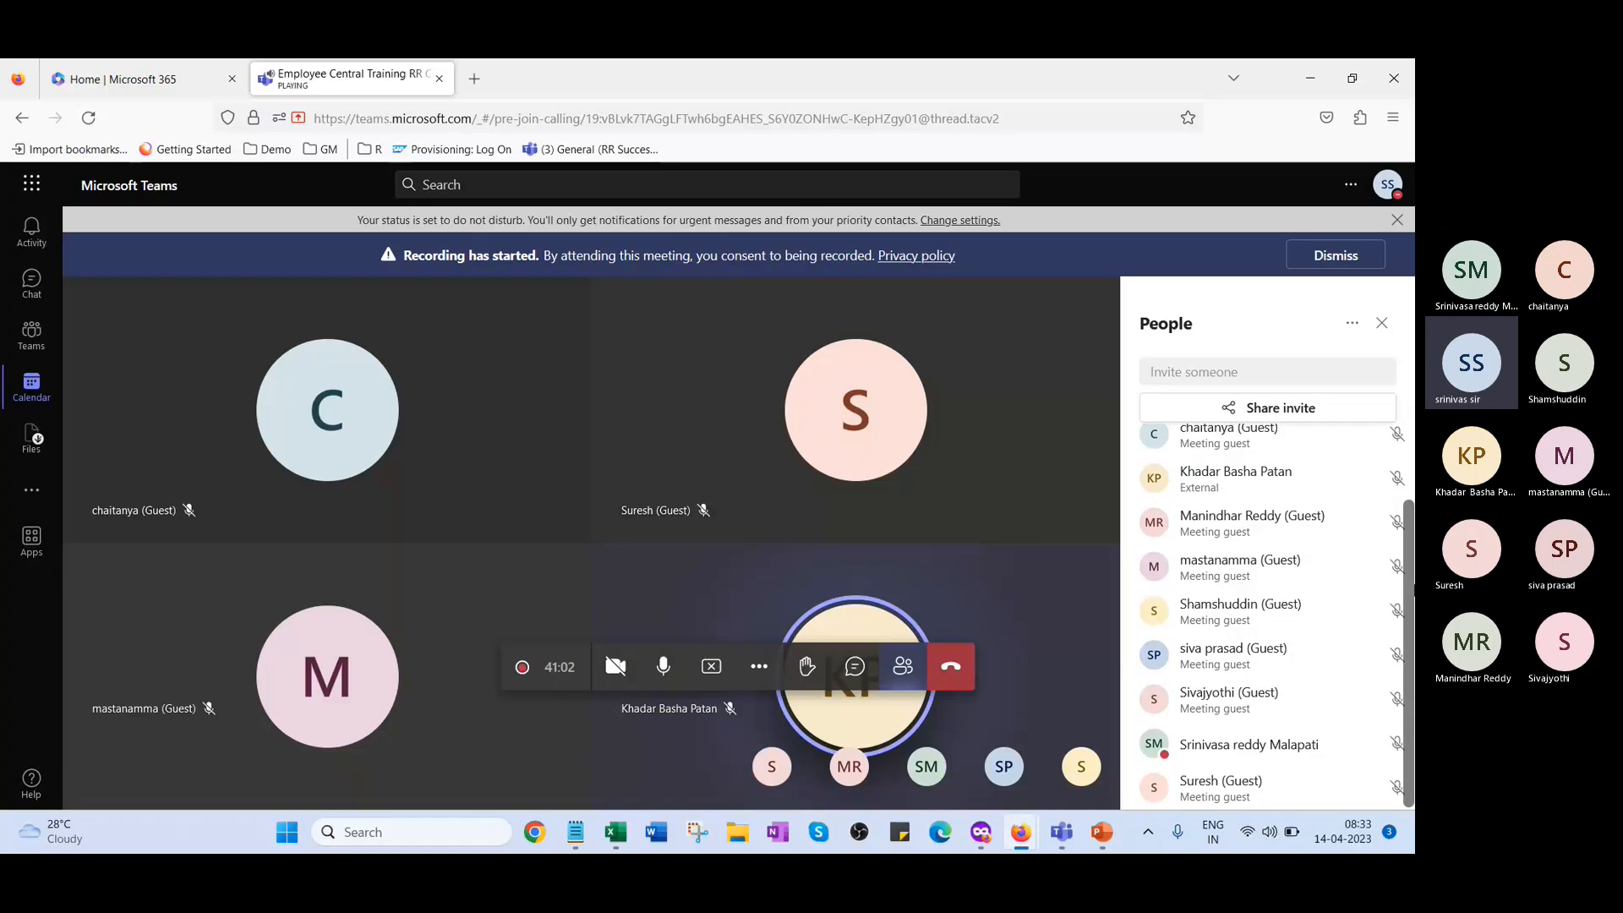
left_click_drag(1413, 589, 1411, 458)
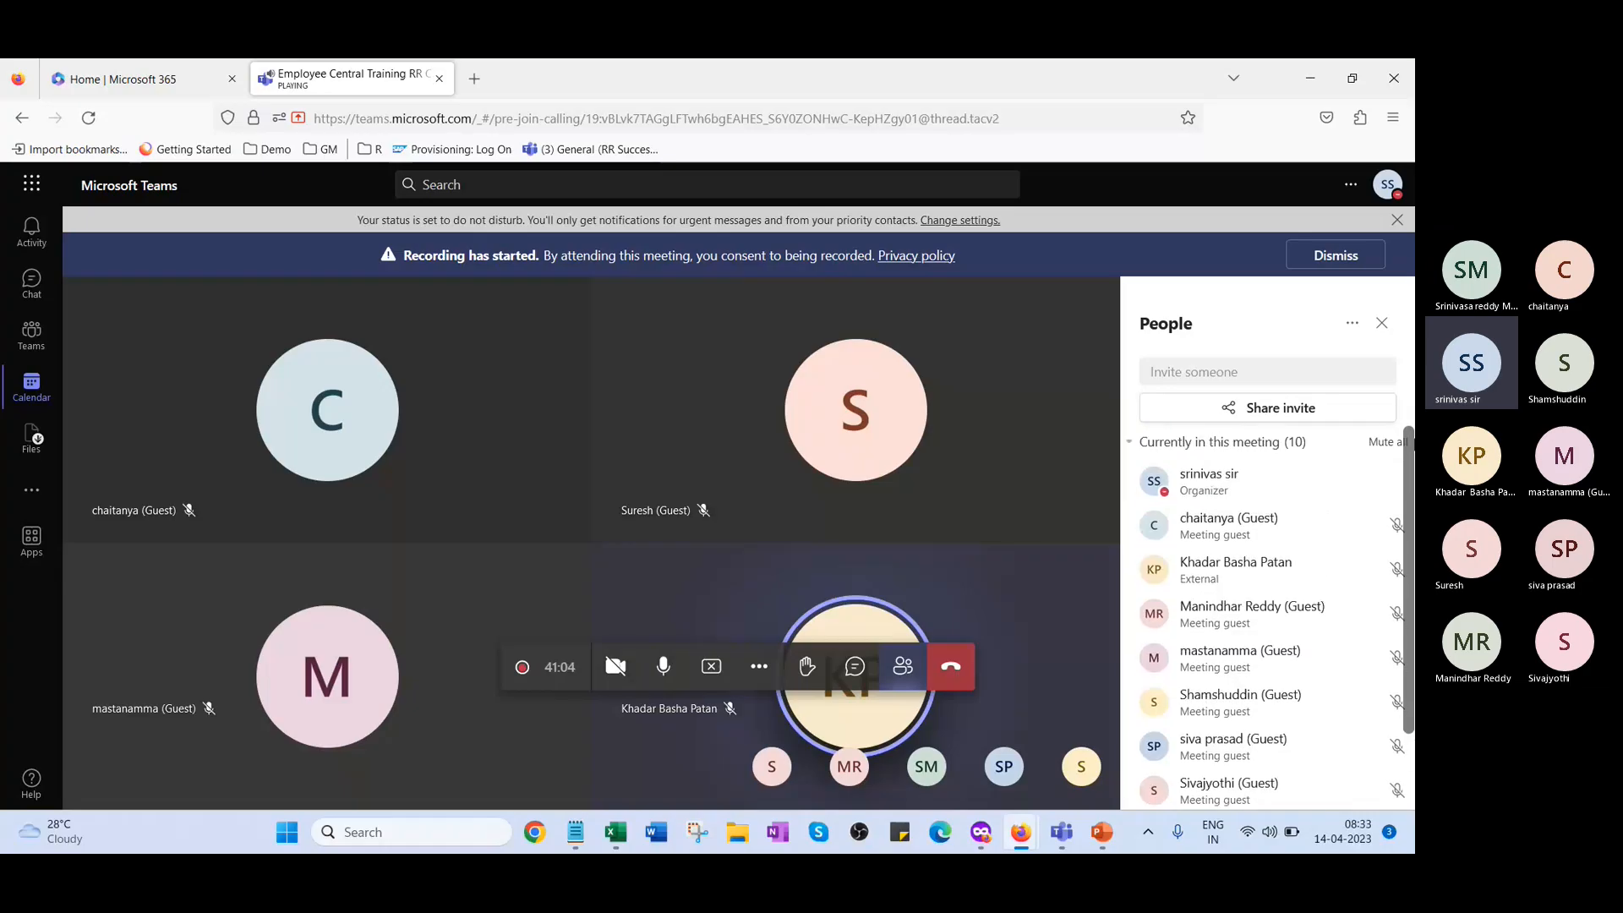
Close the Notepad note without saving and return to the mapping page
key("alt+Tab")
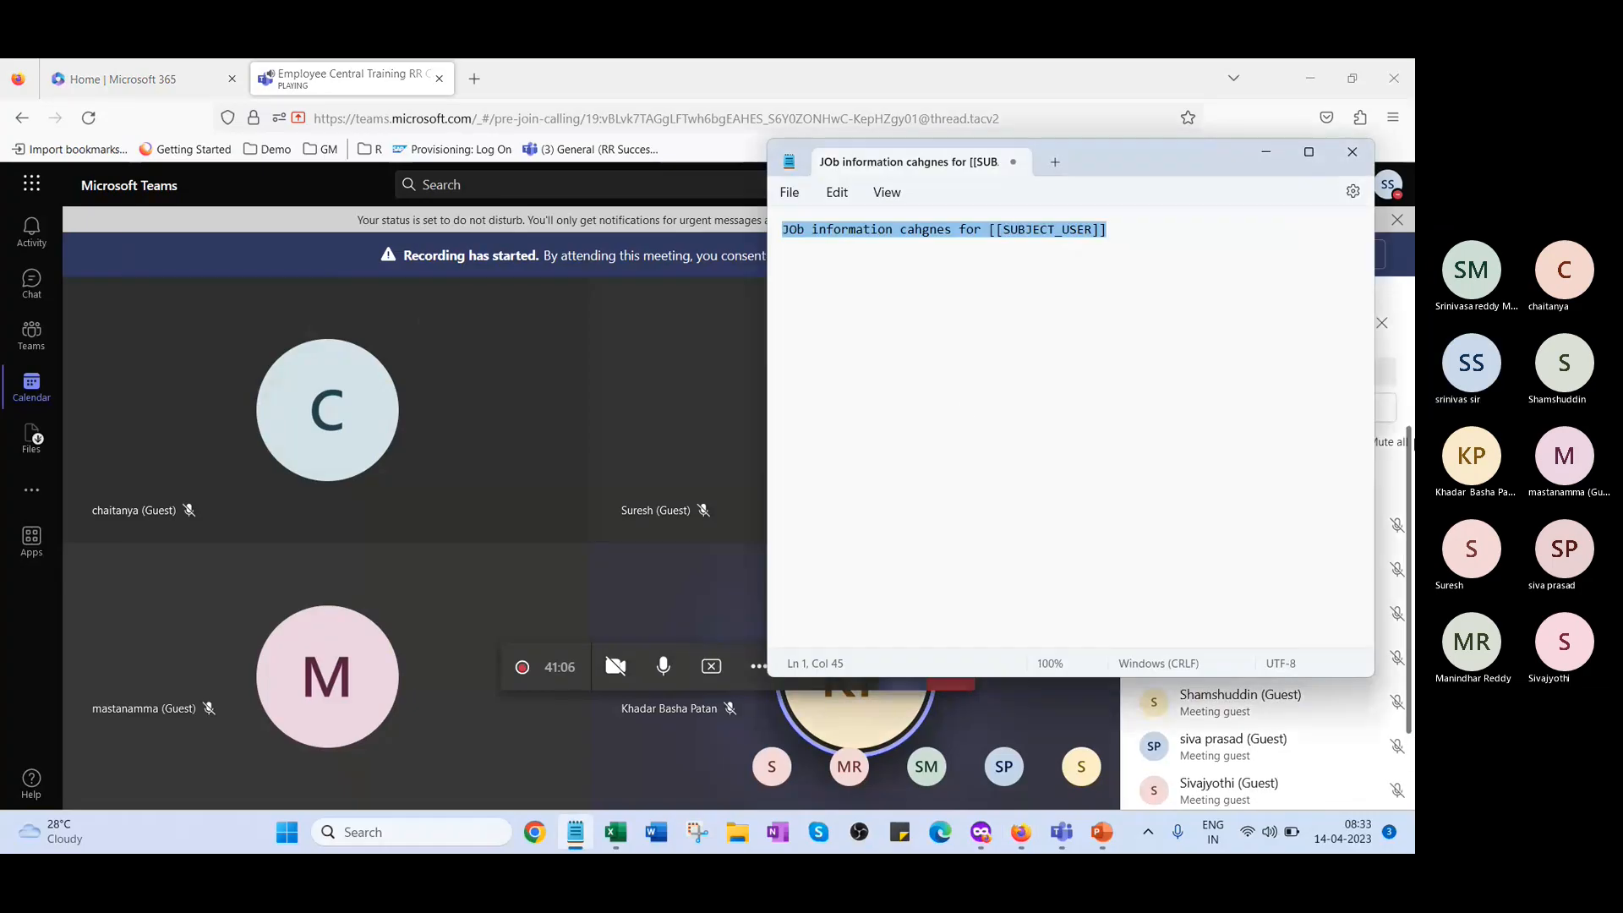
left_click(1352, 151)
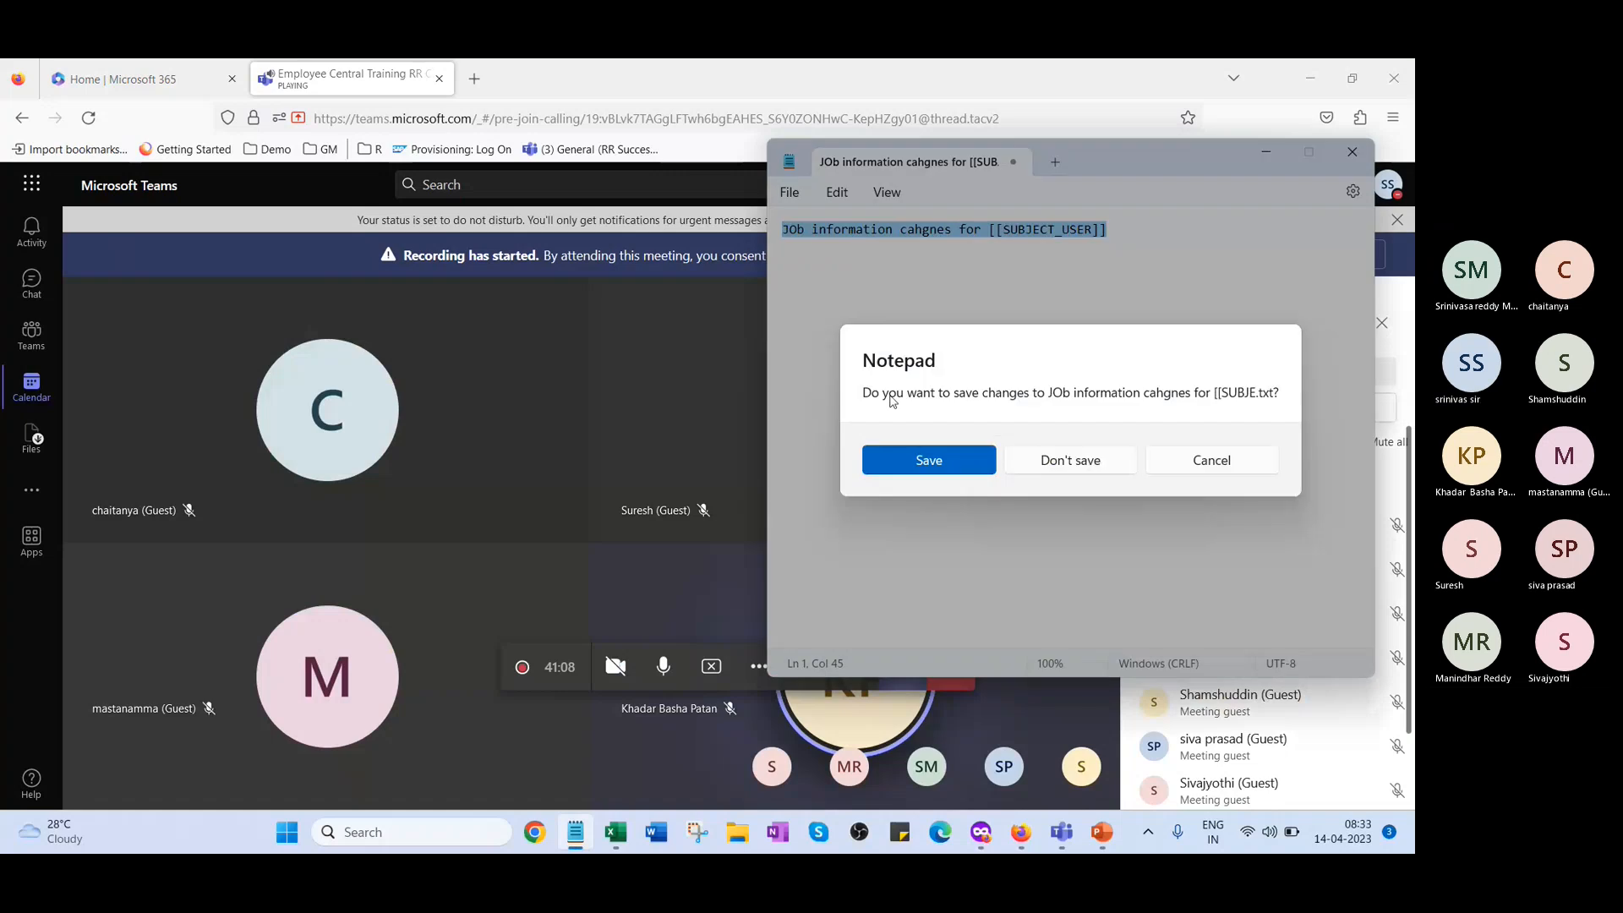
left_click(1089, 469)
key("alt+Tab")
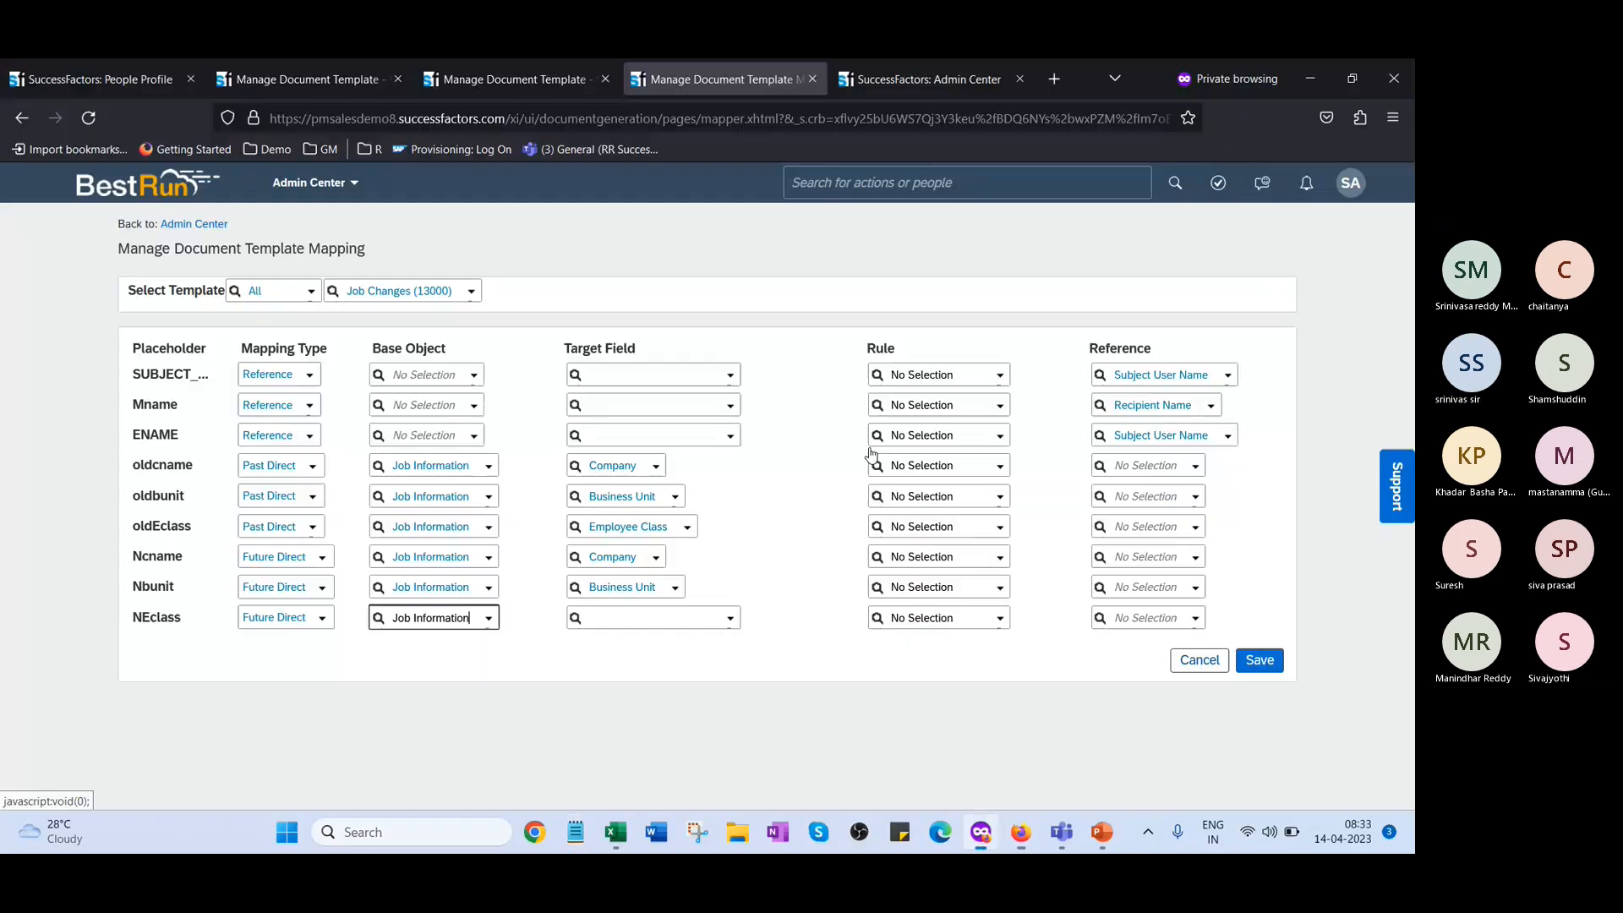
Set NEclass's target field to Employee Class and save the Job Changes (13000) mapping
left_click(728, 622)
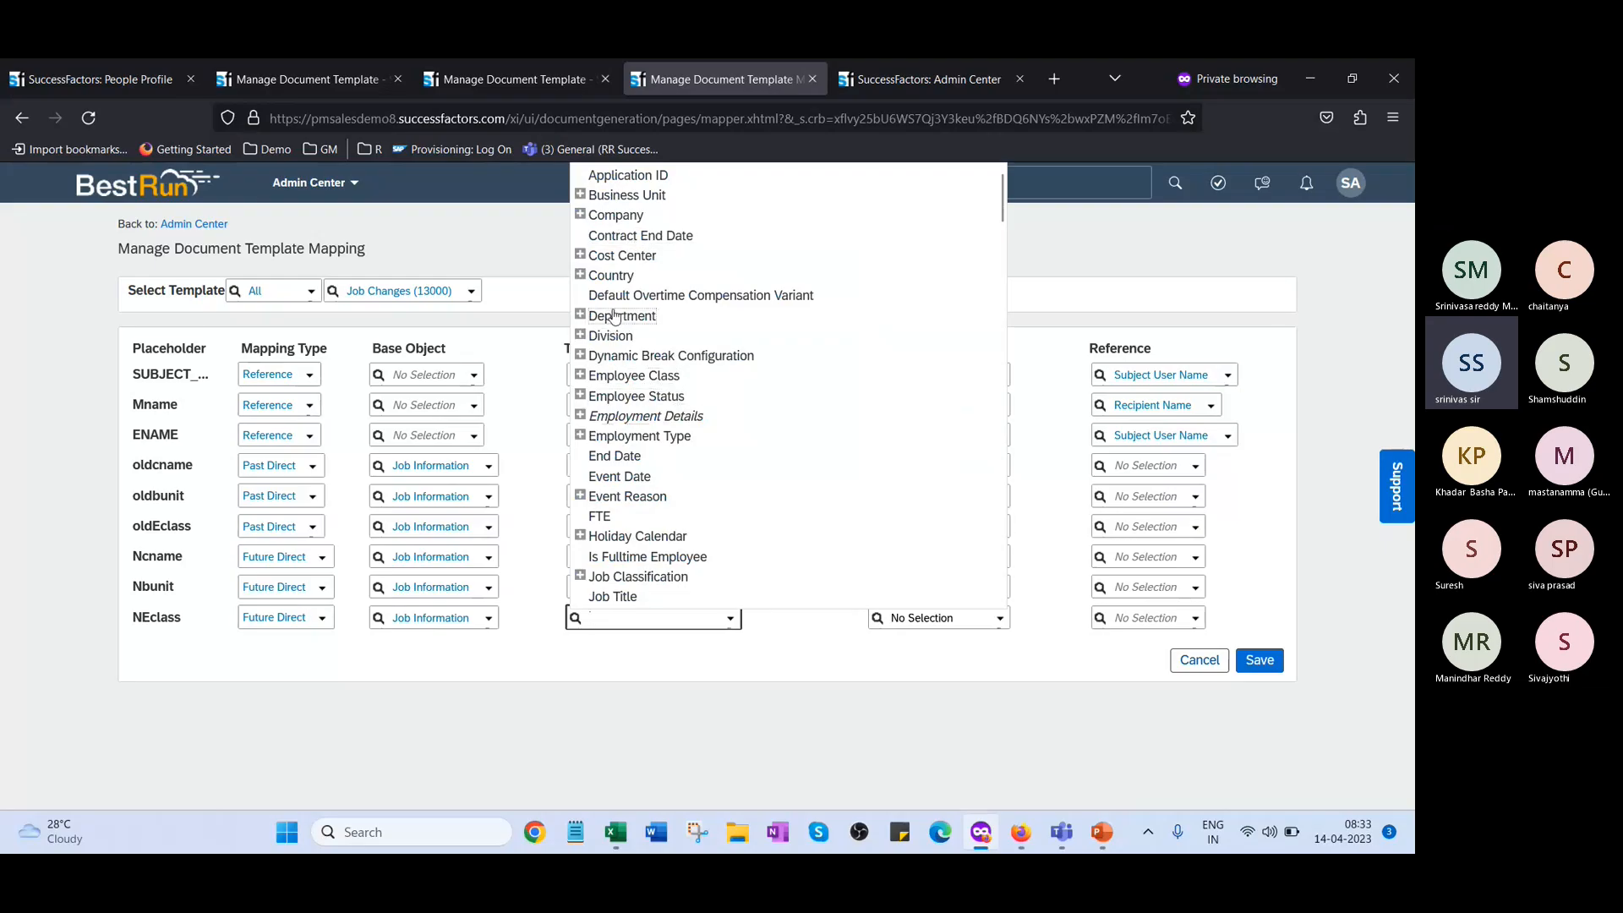
left_click(670, 379)
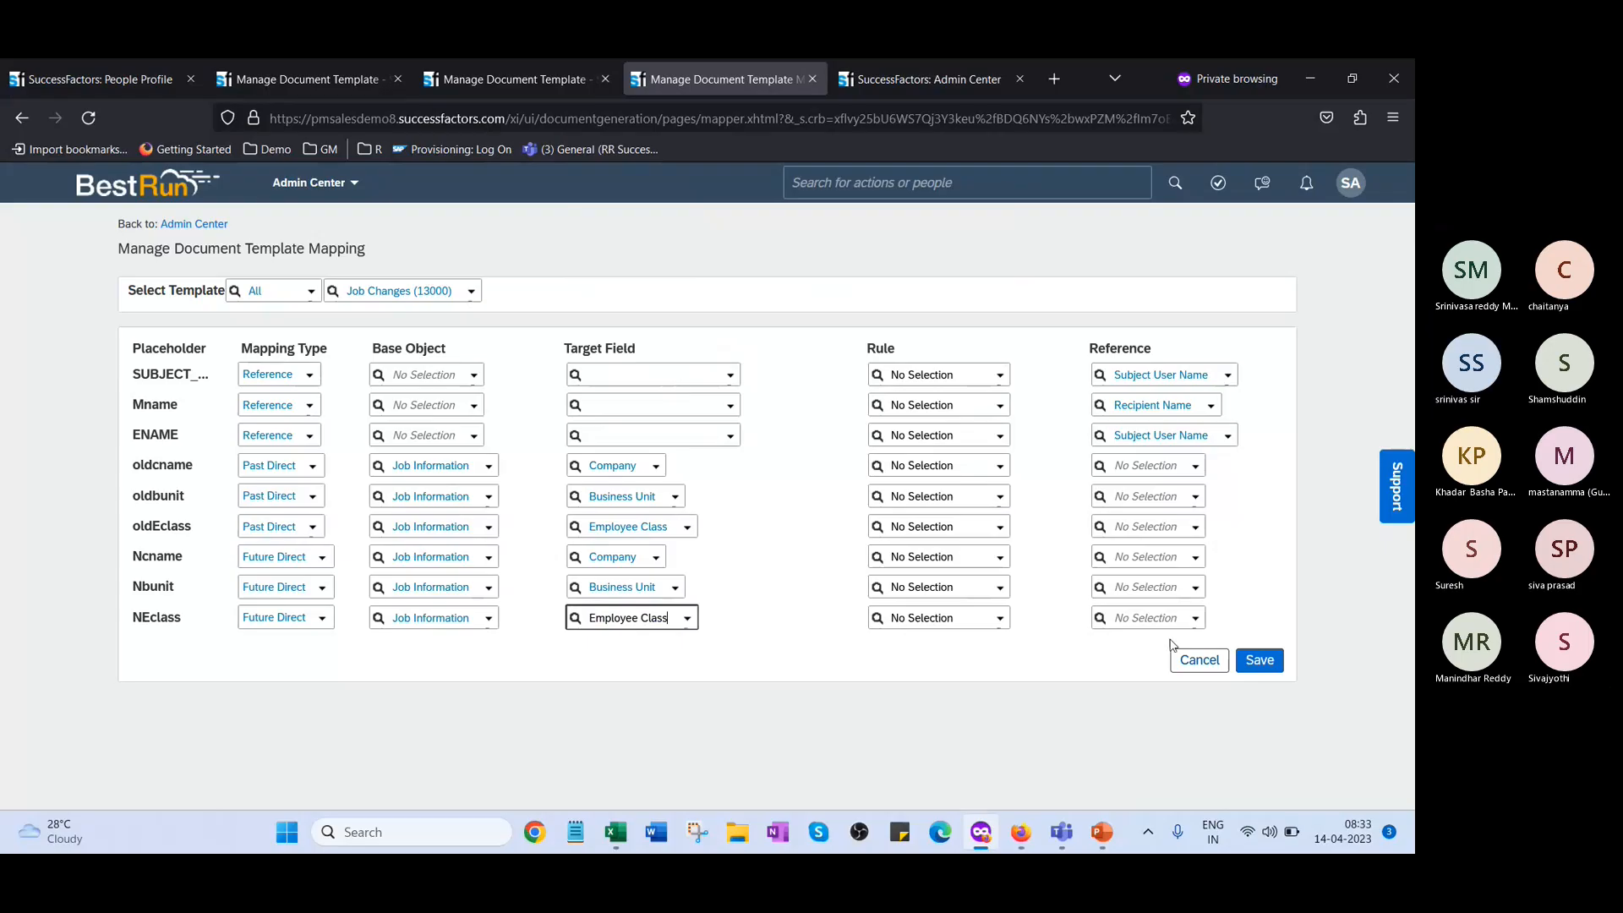
left_click(1252, 661)
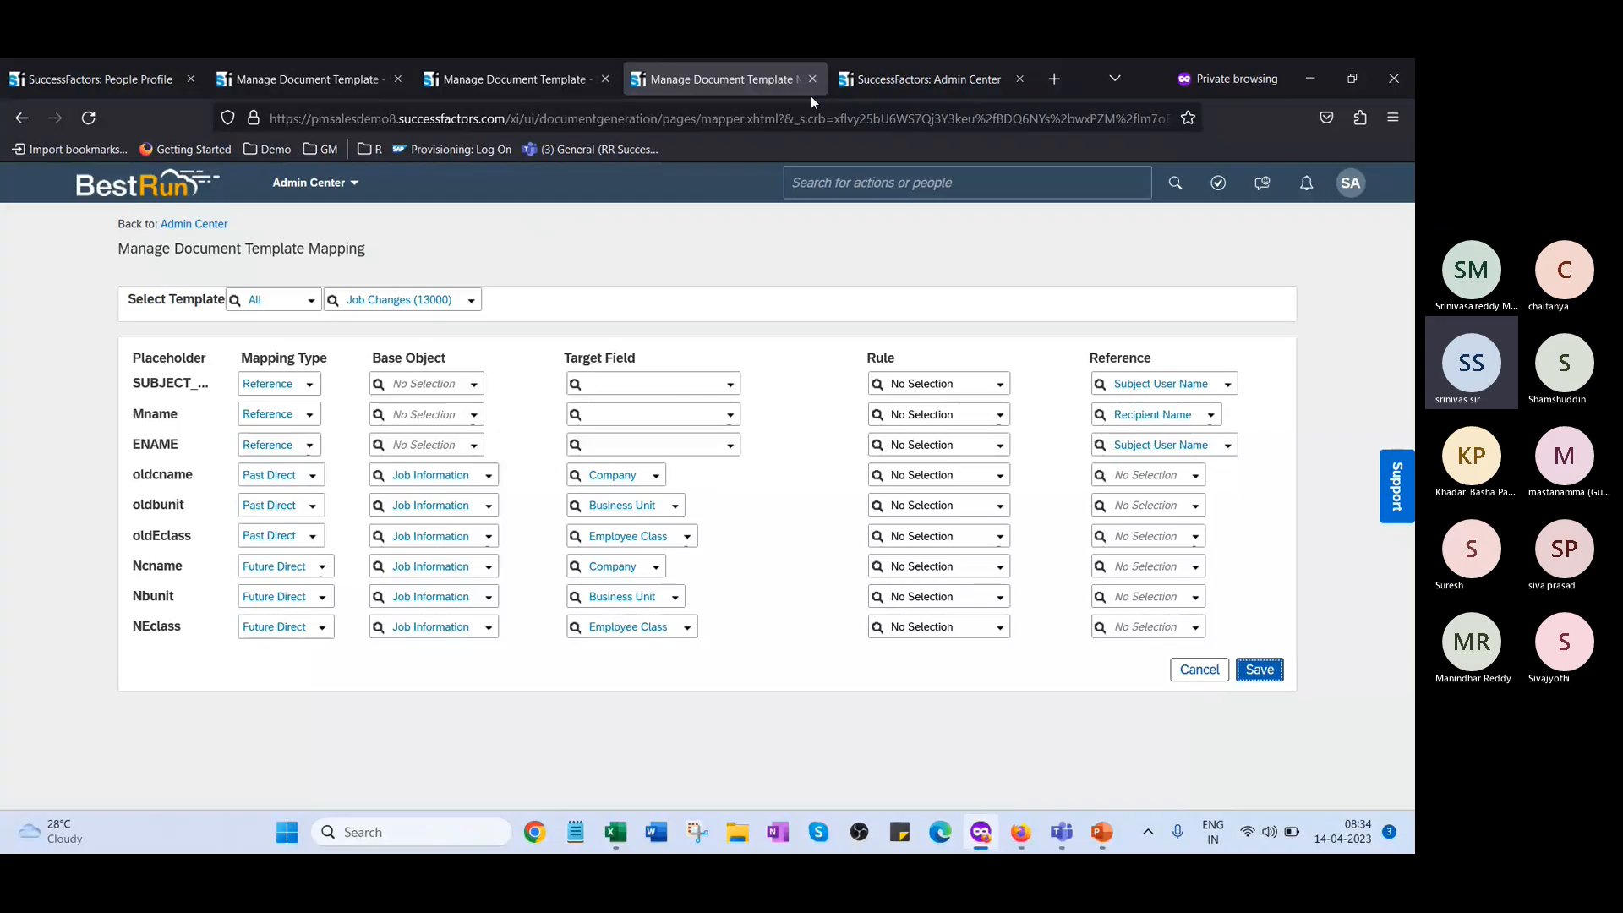
Duplicate the template mapping tab and go back to the Admin Center page
left_click(875, 74)
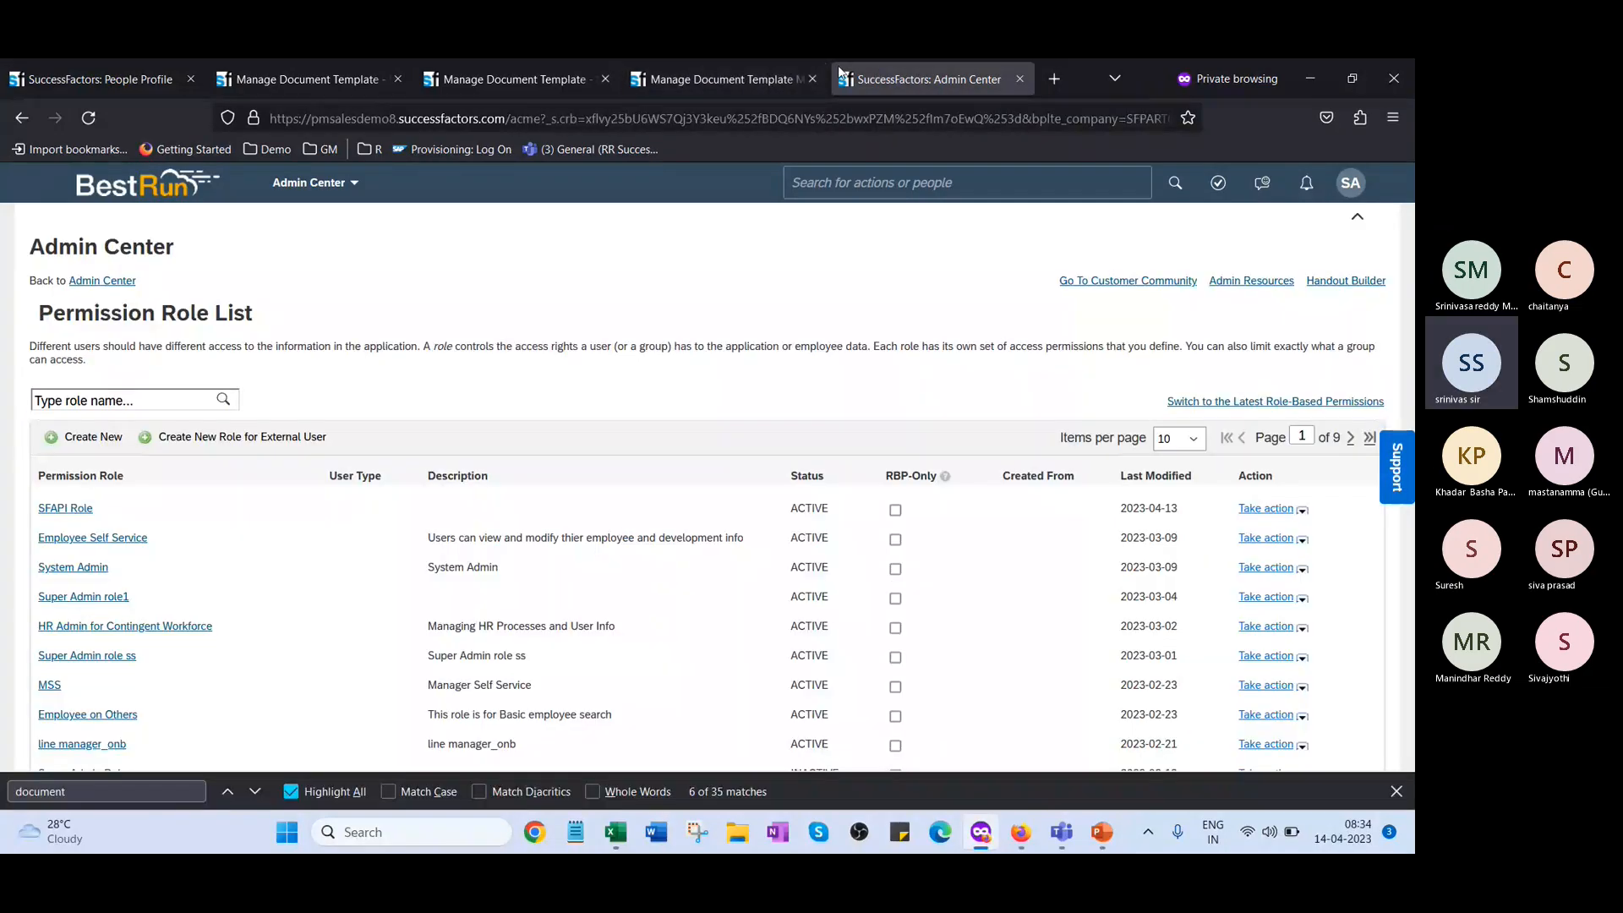
right_click(765, 71)
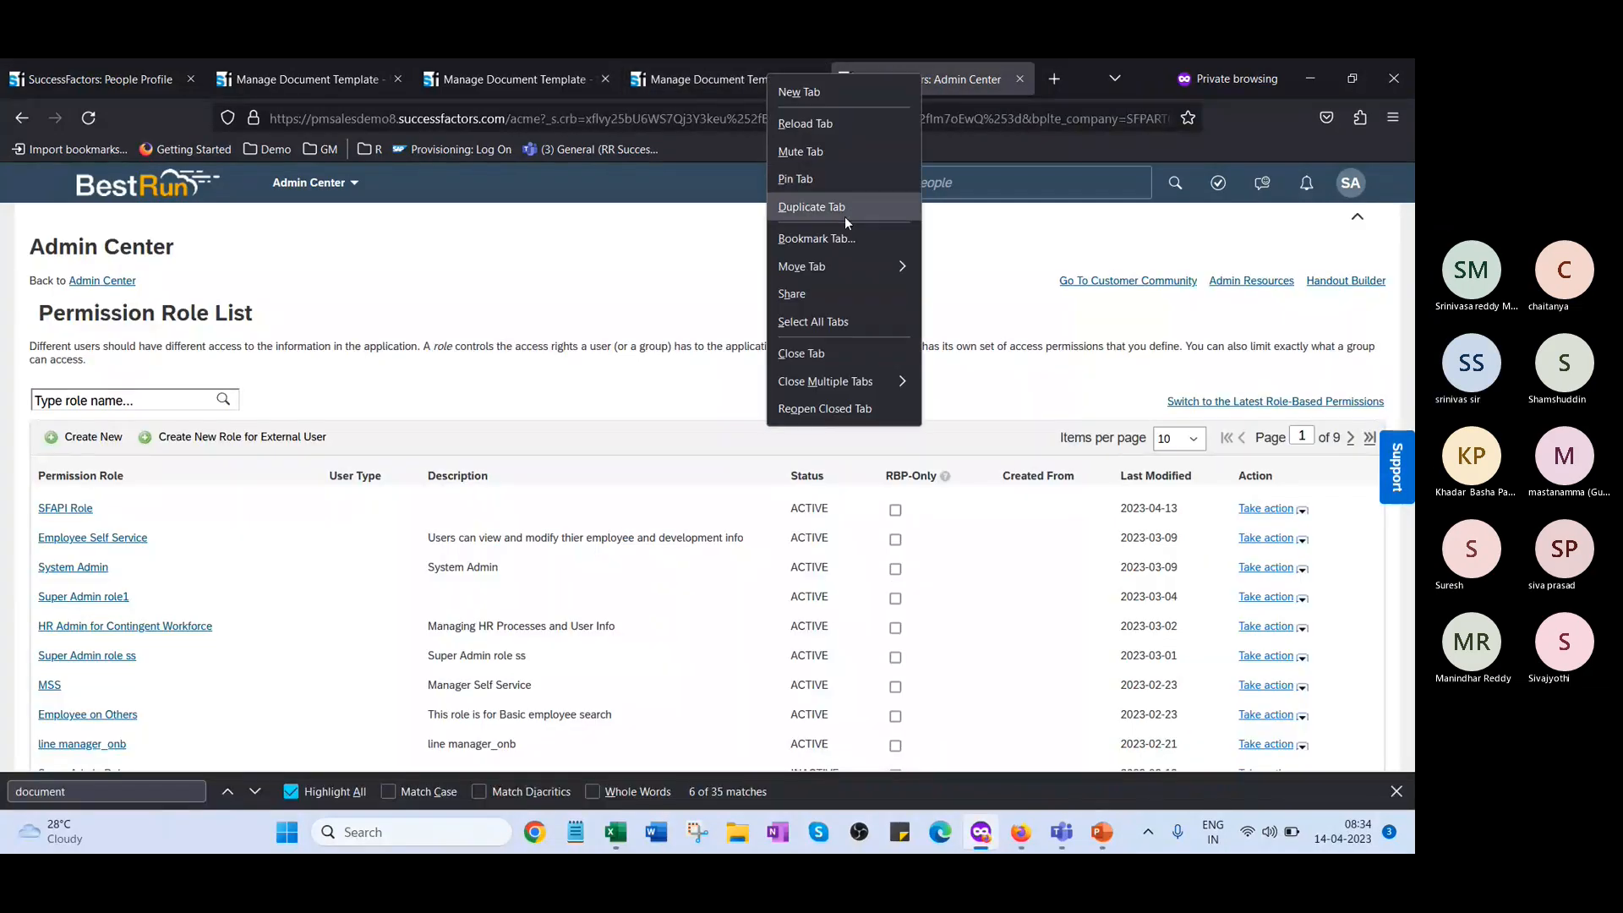
left_click(845, 215)
left_click(765, 93)
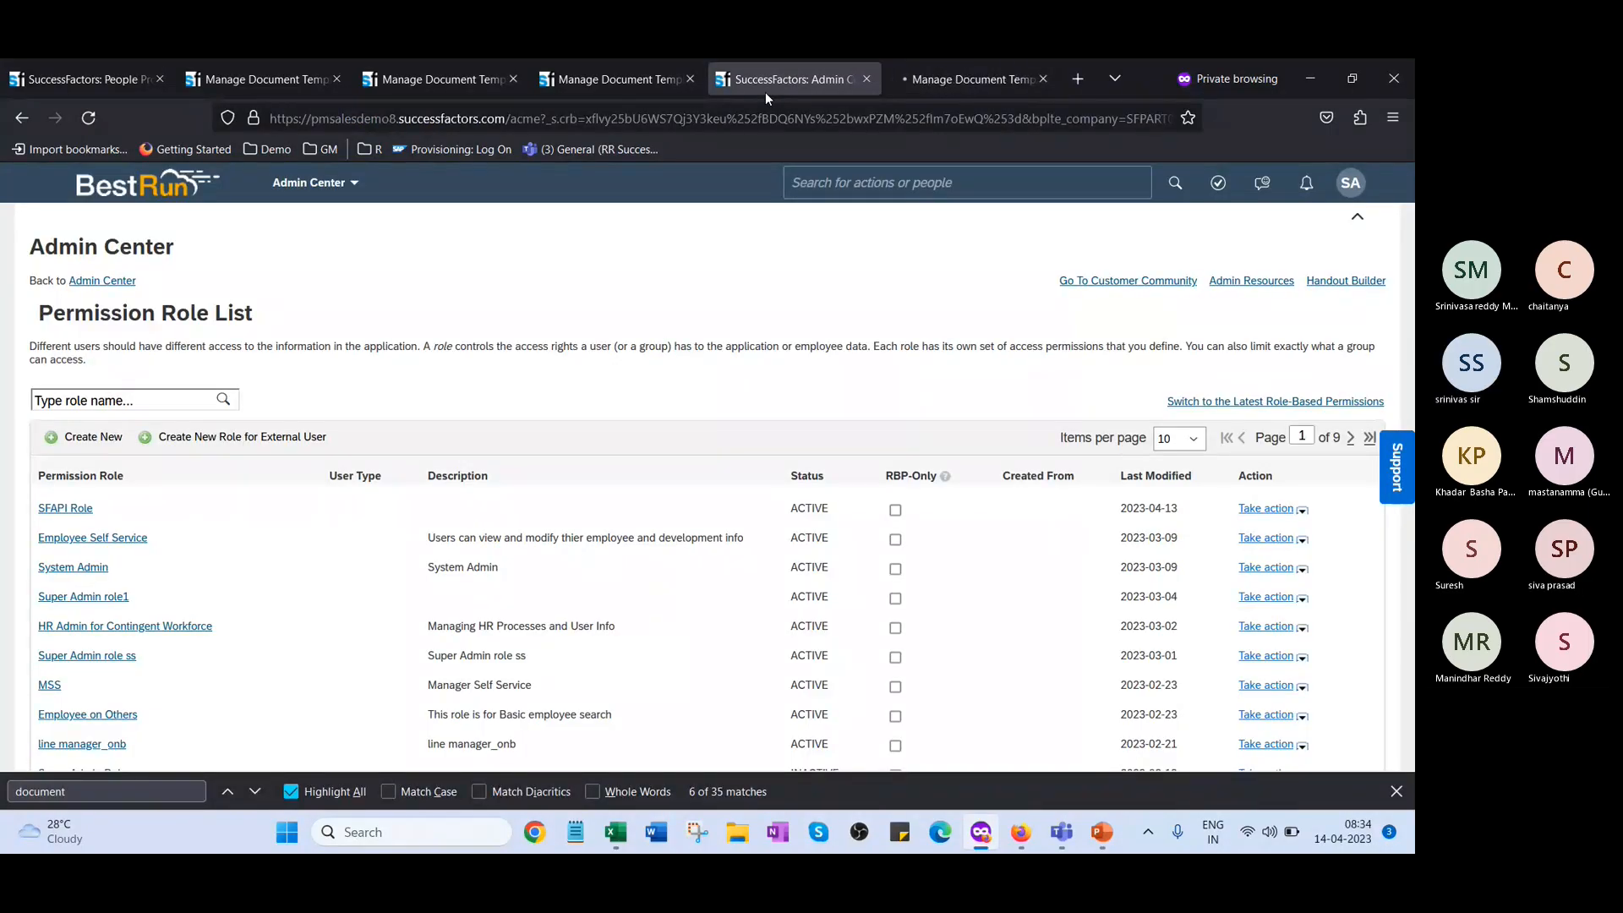
left_click(587, 81)
left_click(729, 82)
Search 'org pay' and open Manage Organization, Pay and Job Structures
left_click(928, 185)
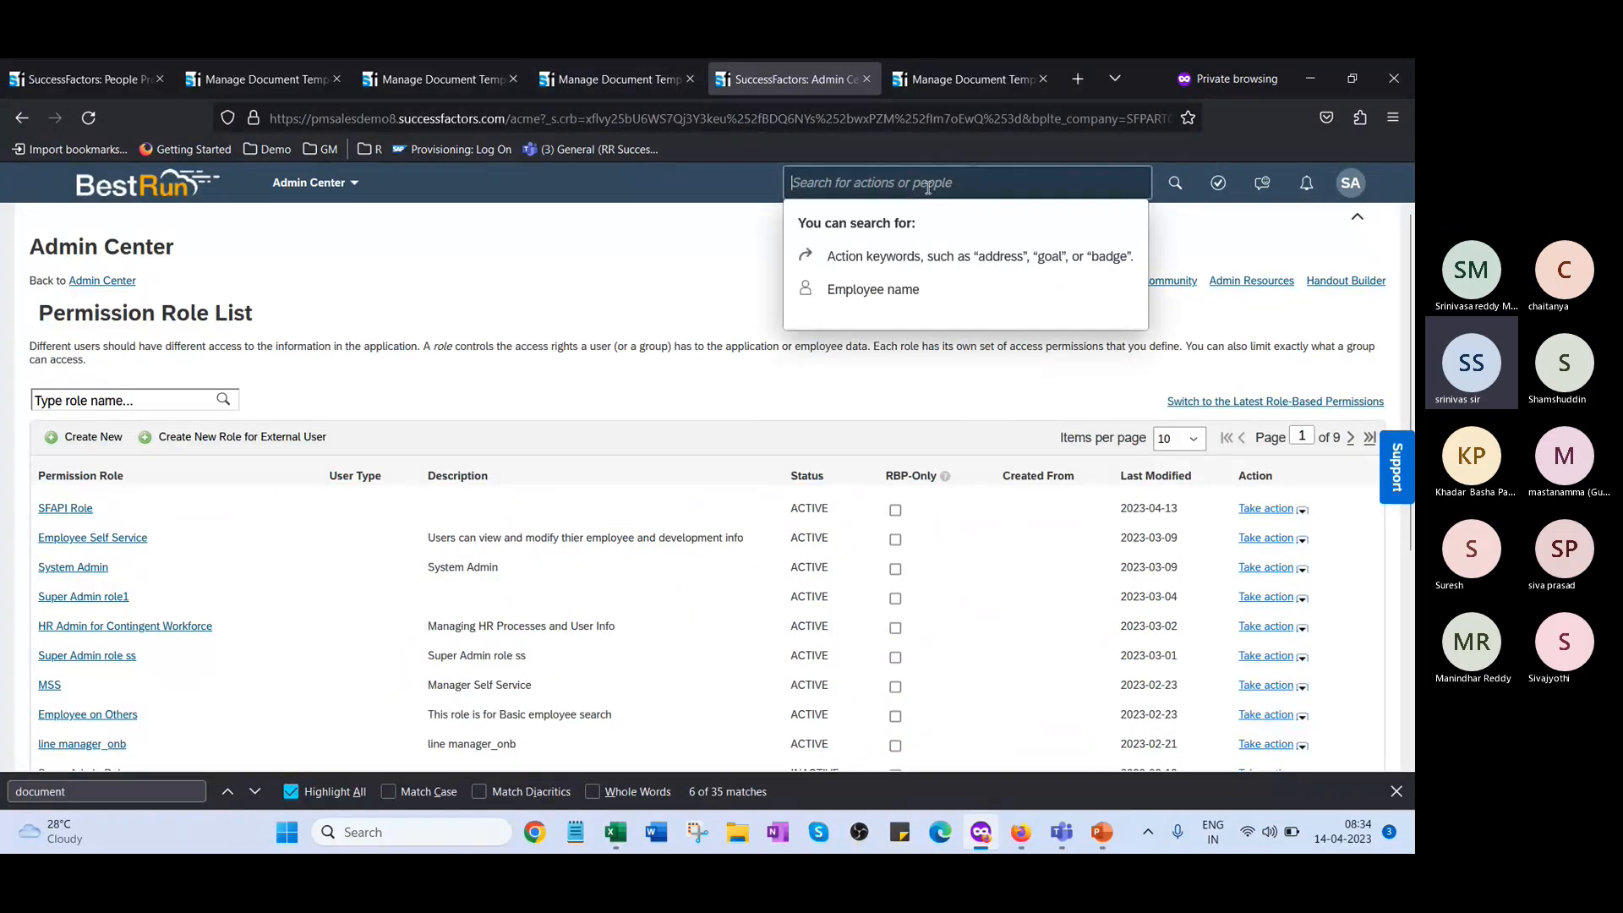
type("org pay")
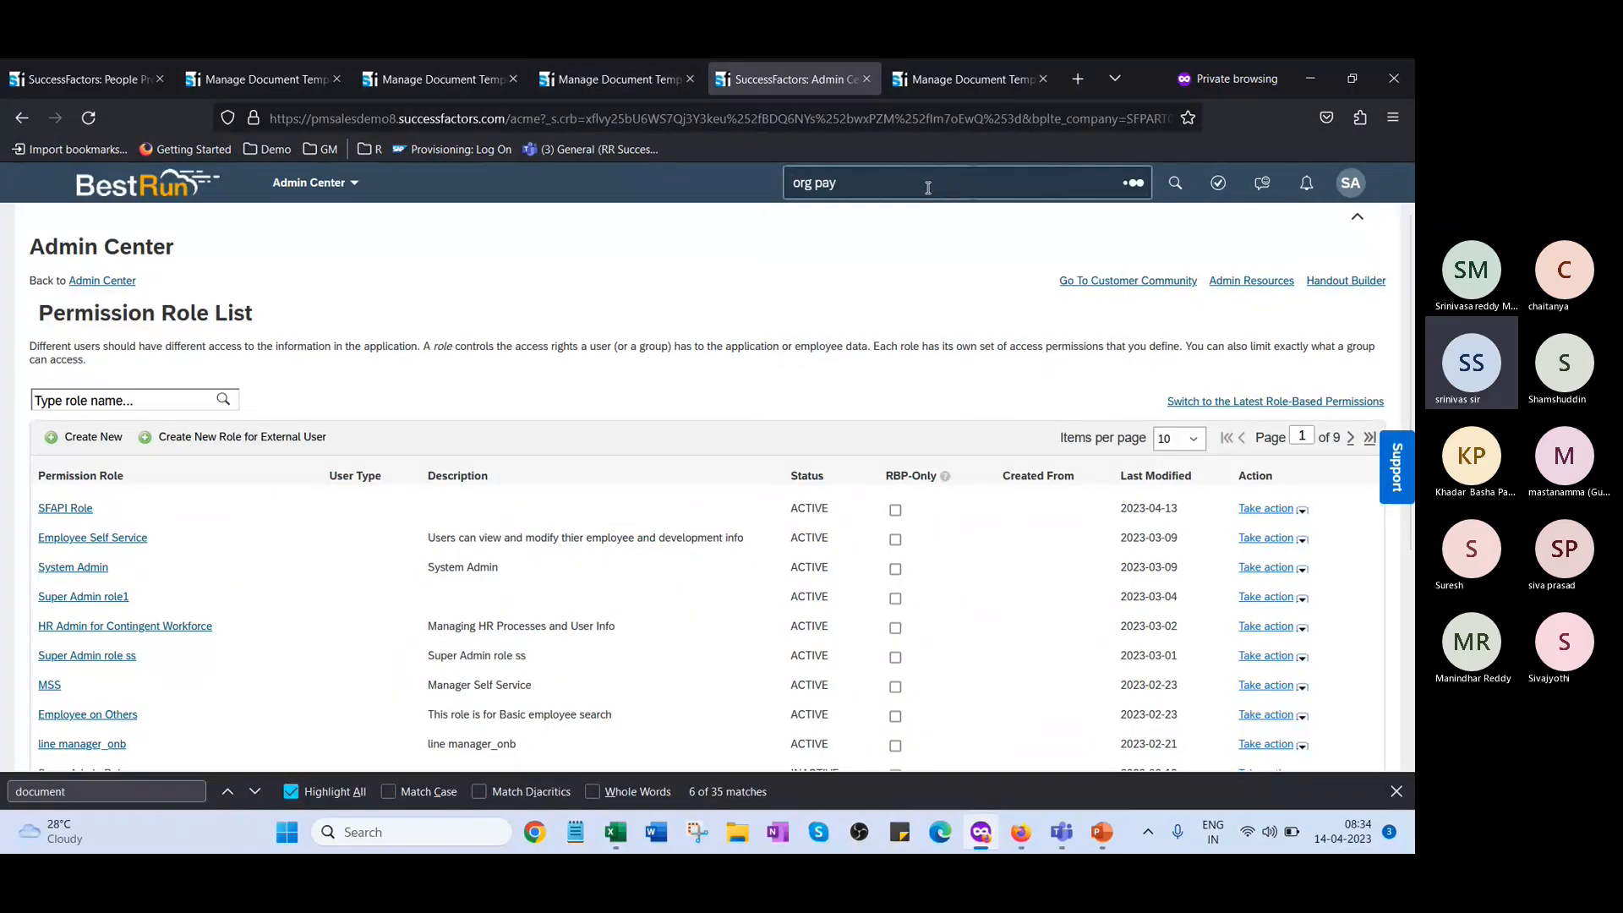
left_click(967, 258)
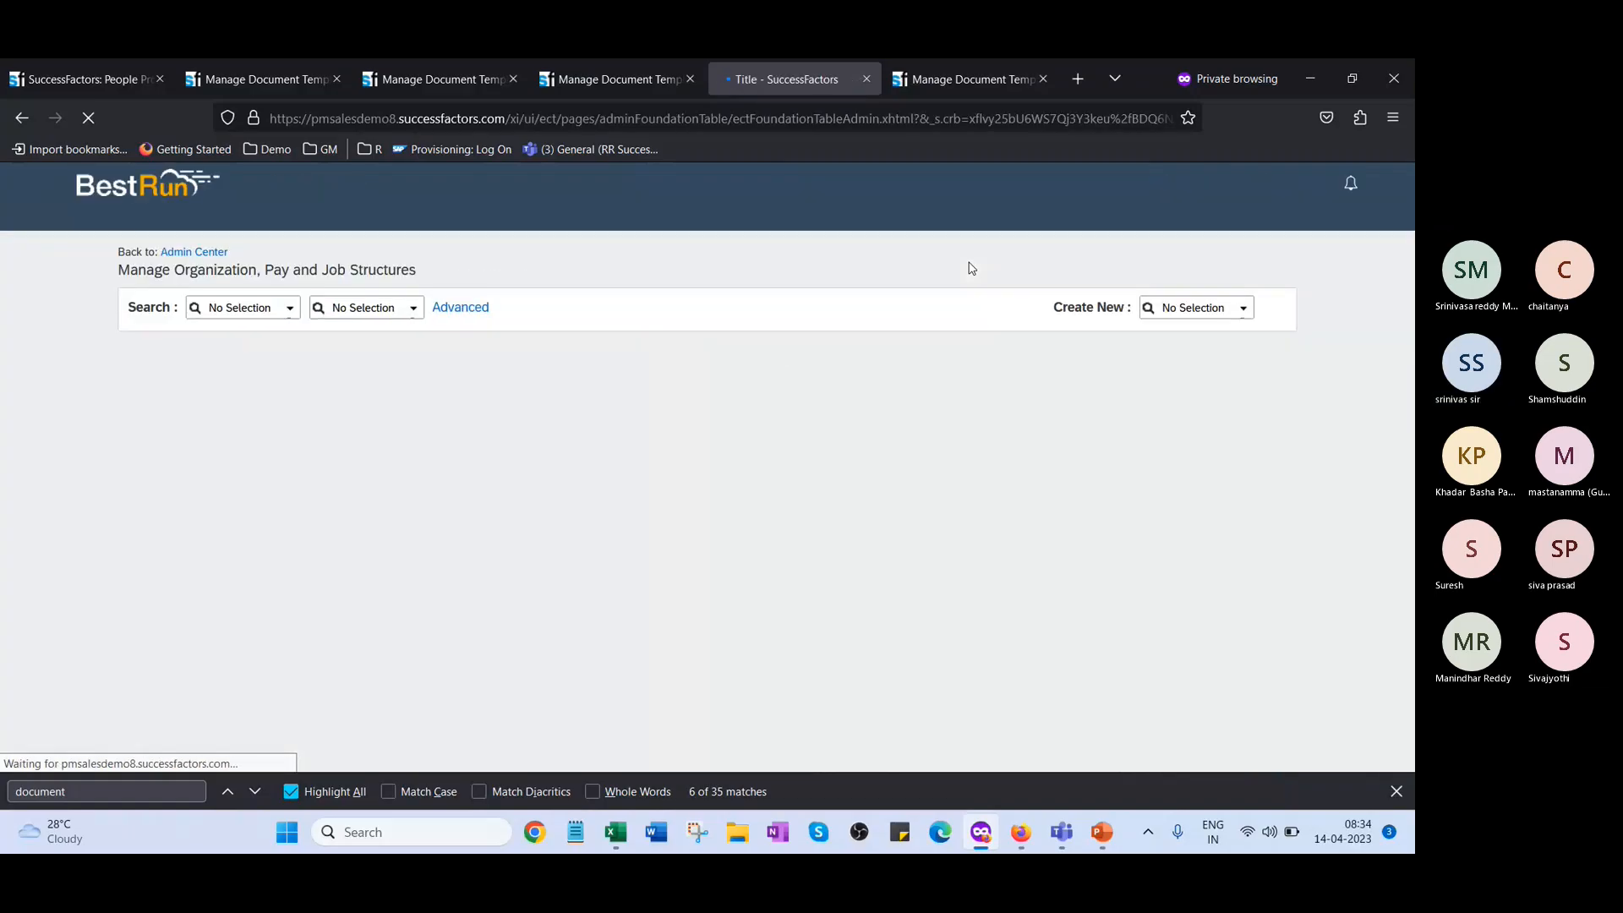
left_click(1176, 280)
Create a new Workflow record with Workflow ID EC_DOC_JChange
type("work")
left_click(1183, 311)
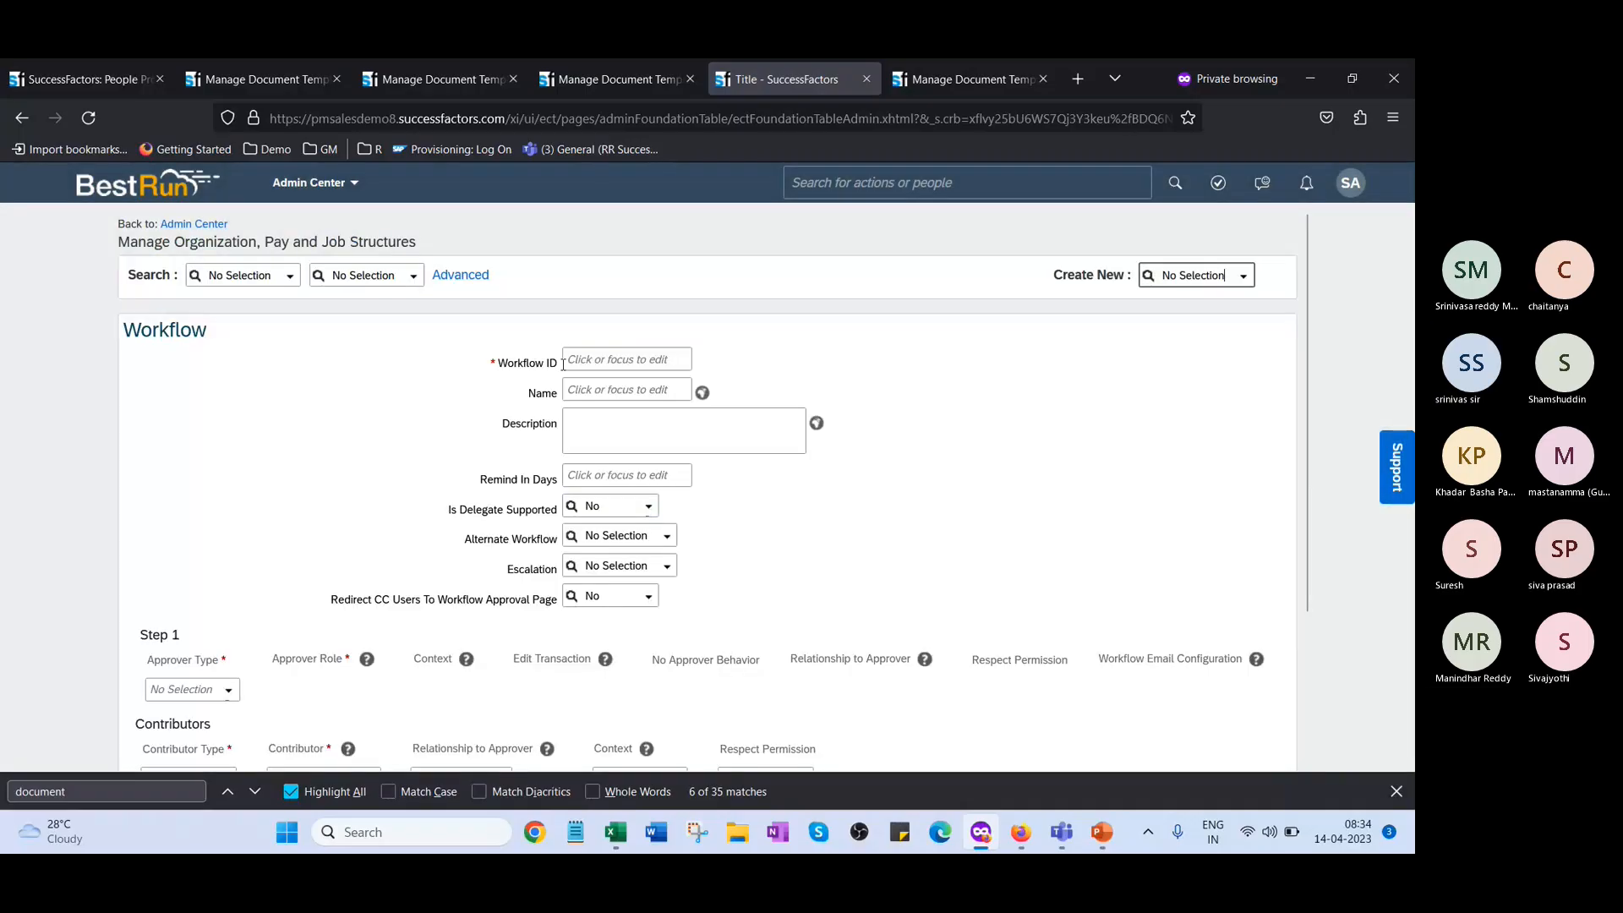
left_click(588, 358)
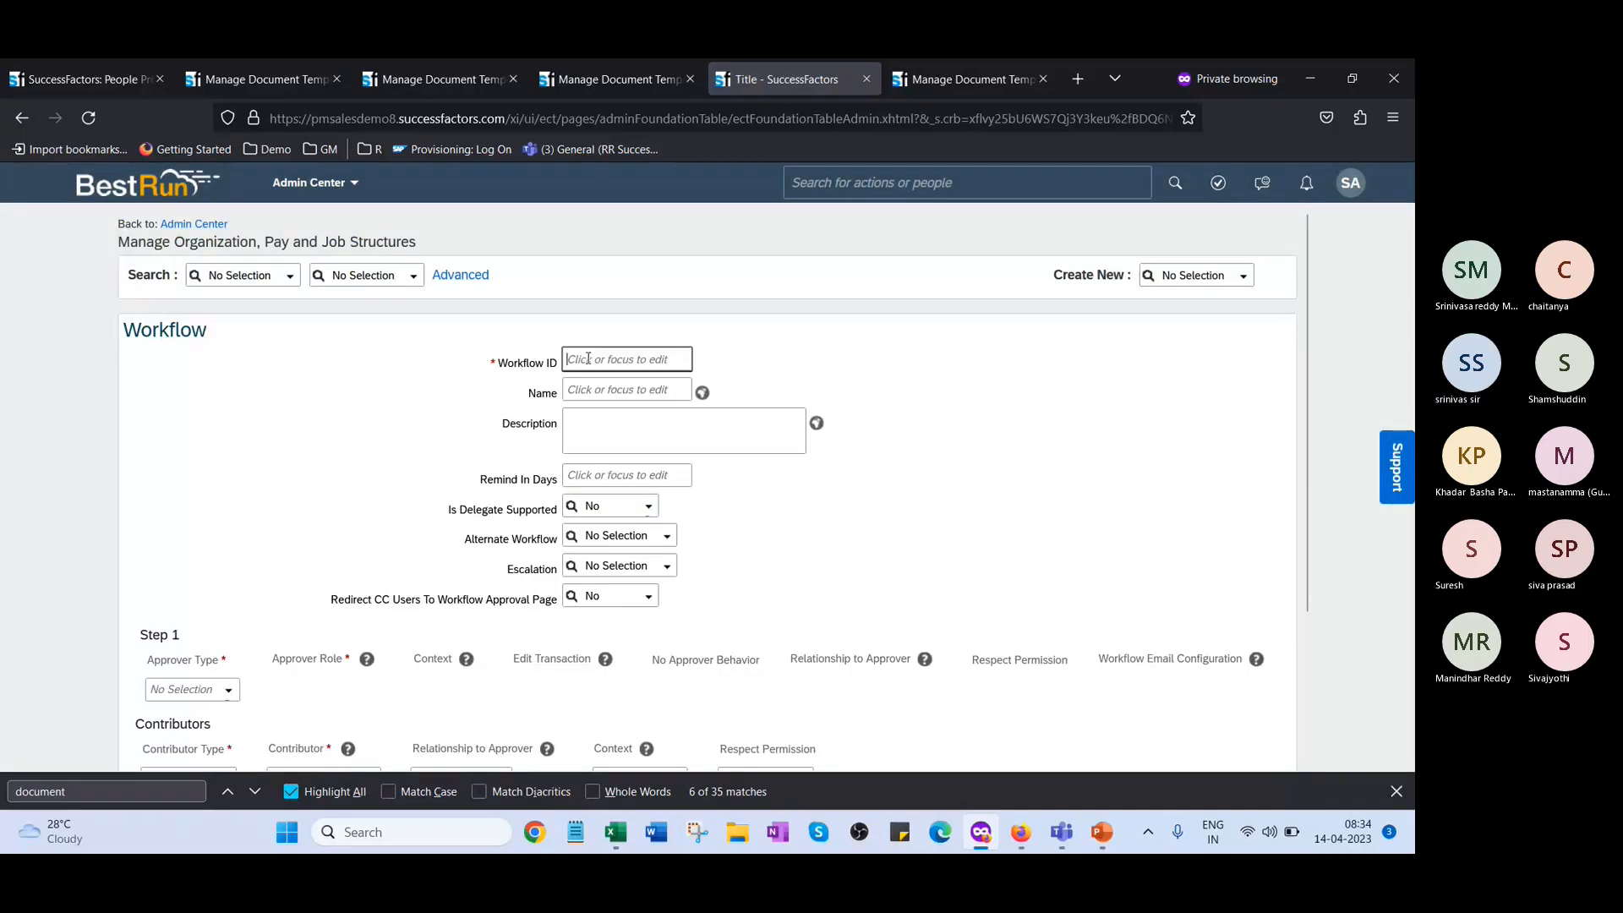
type("EC_DOC")
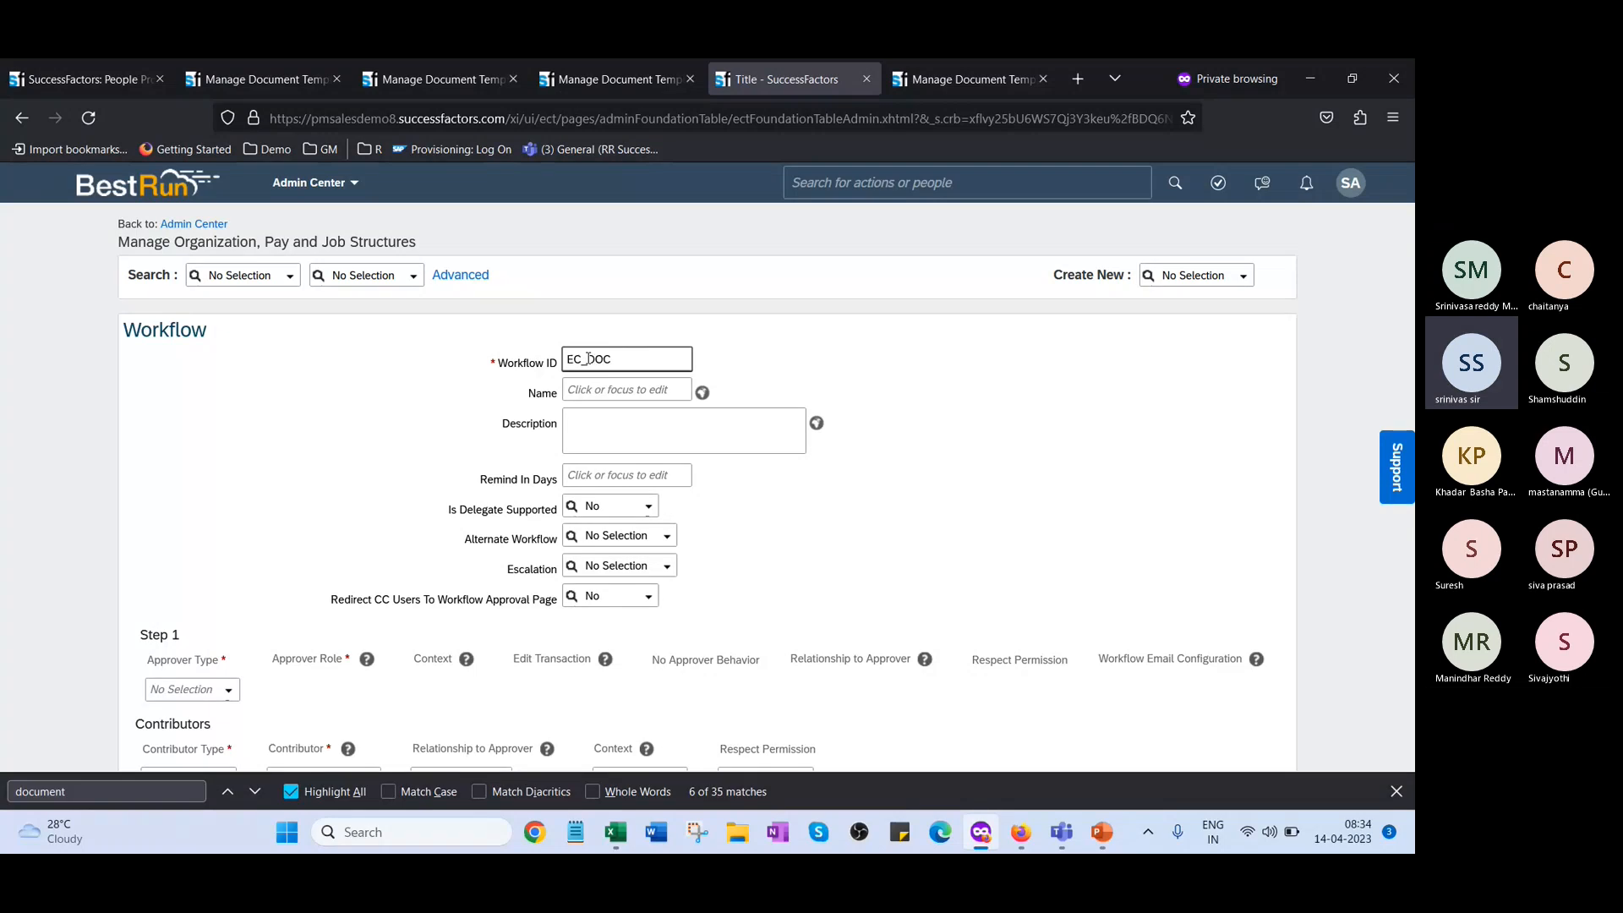
key("alt+Tab")
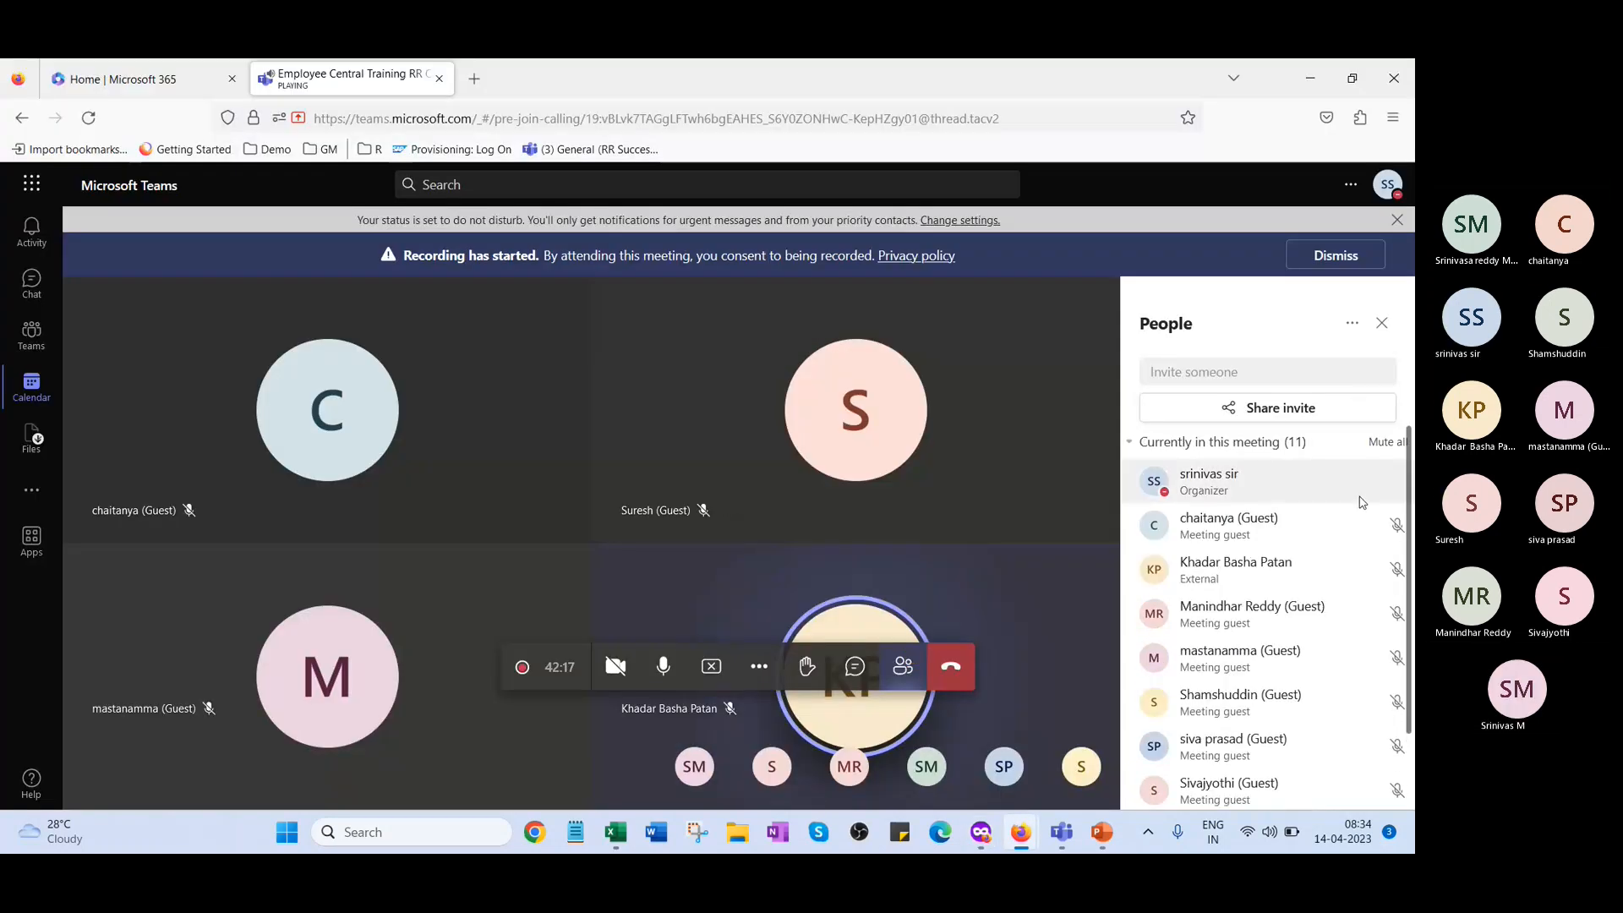
key("alt+Tab")
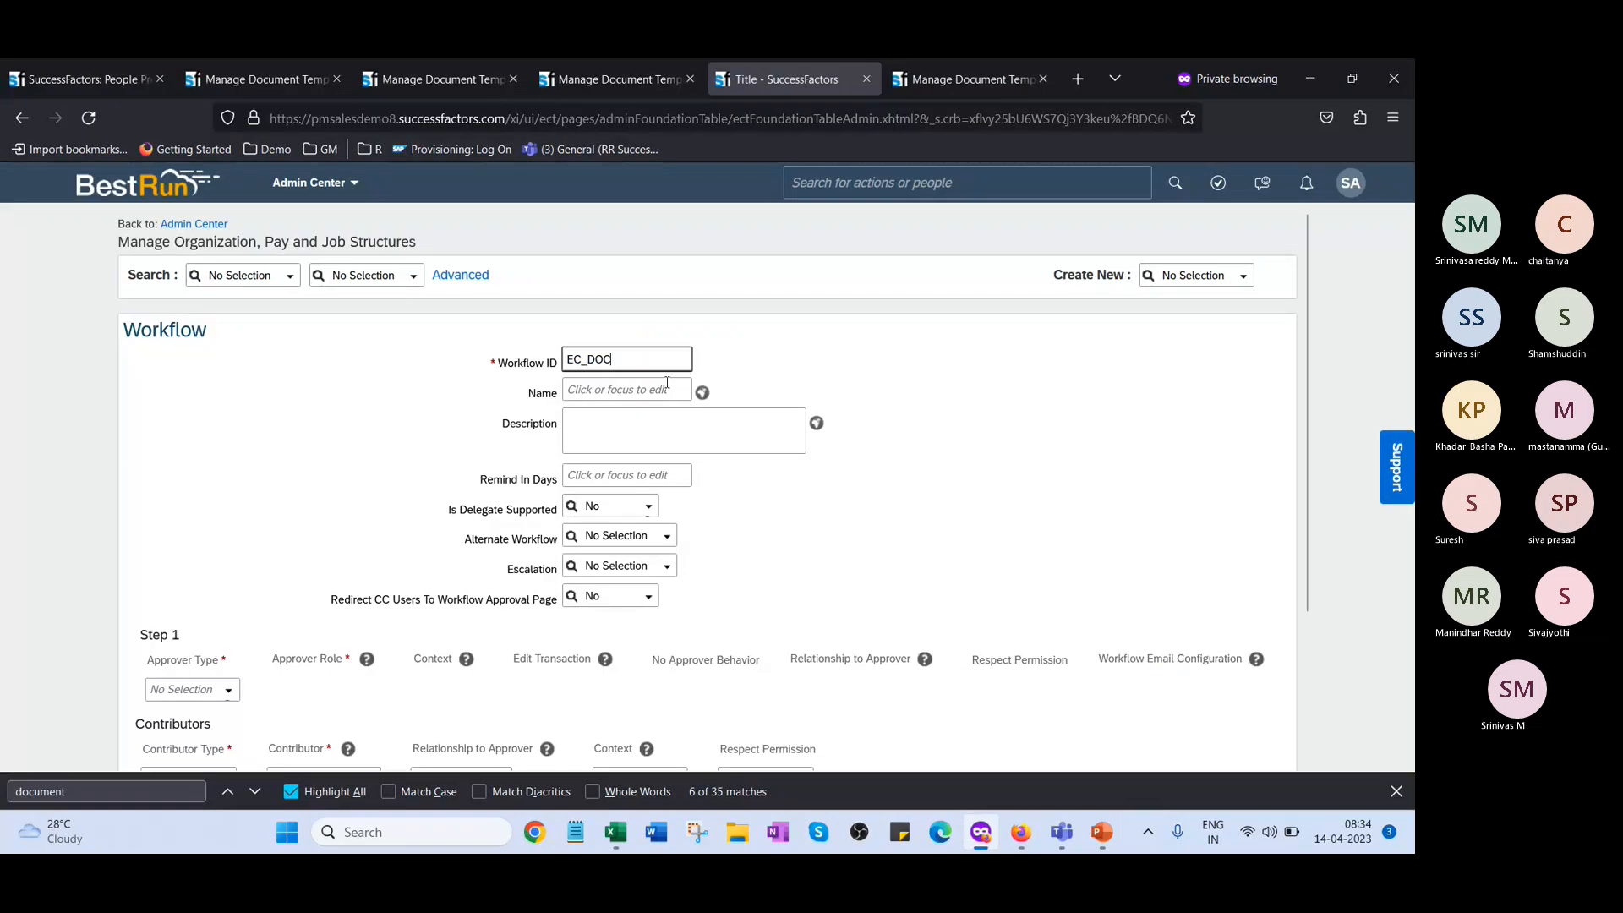
type("_C")
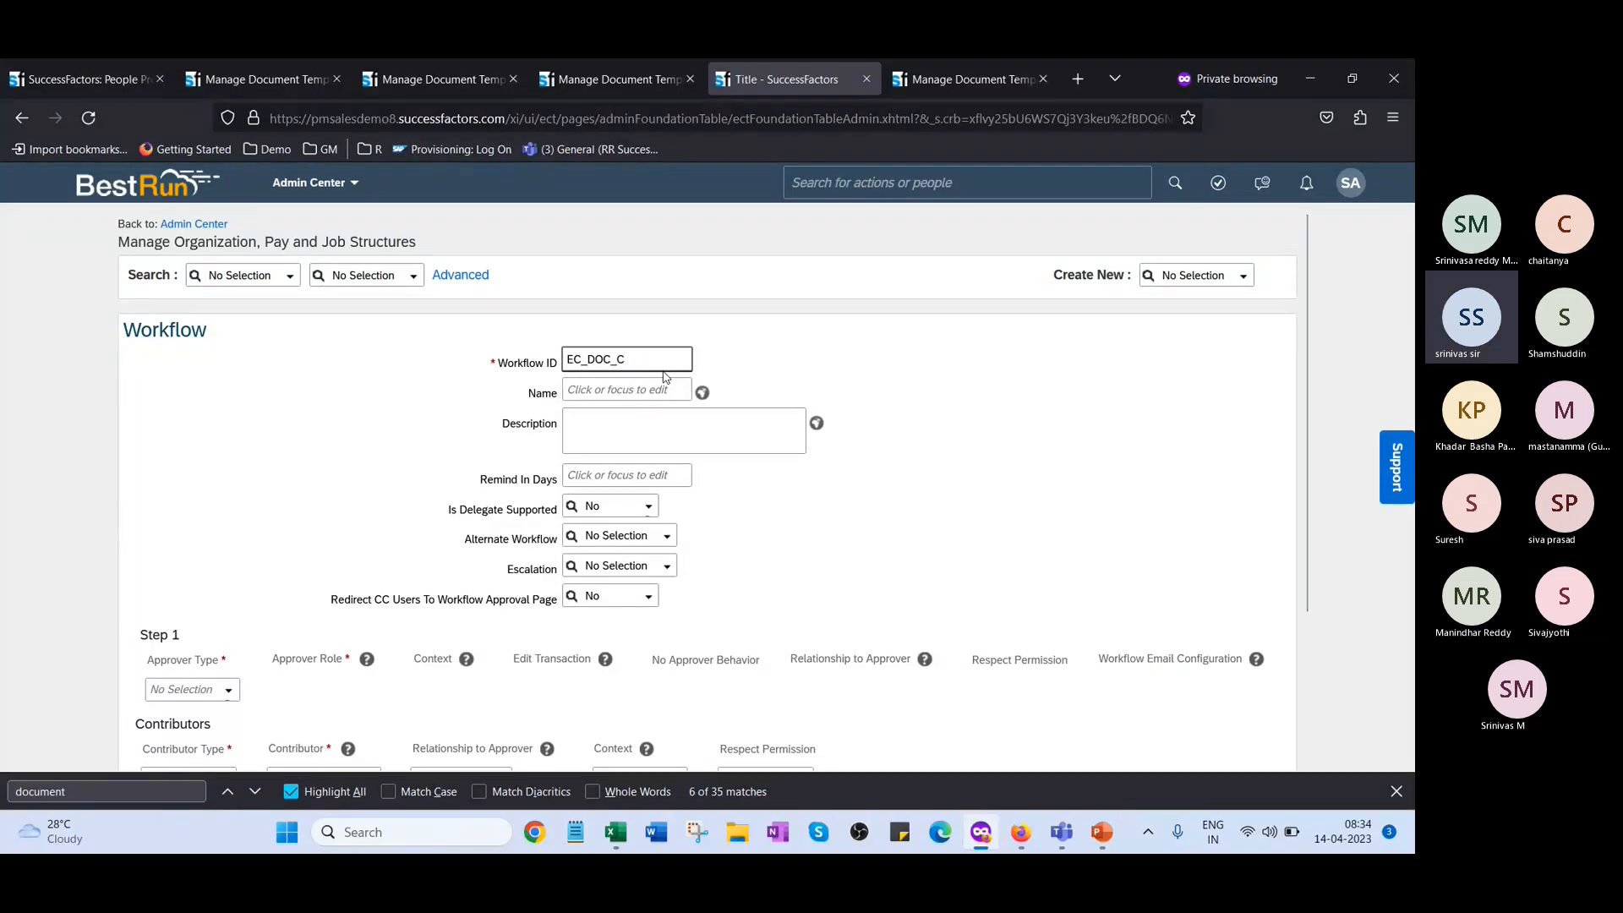
key("BackSpace")
type("JChange")
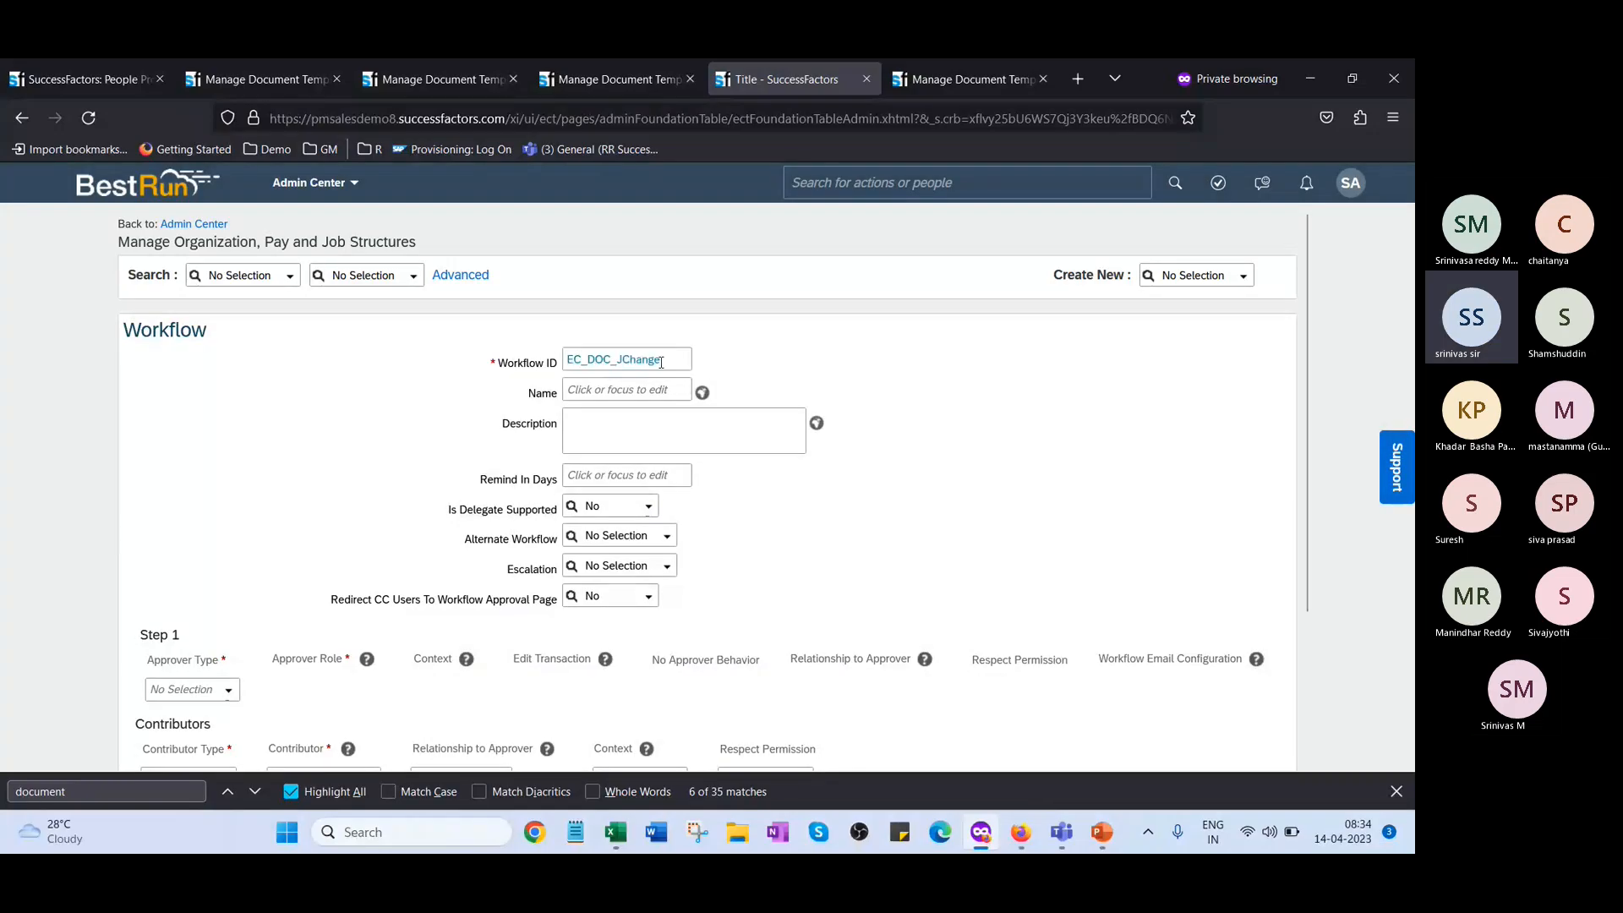
Copy EC_DOC_JChange into the Name field and review the Contributors and Step 1 sections
left_click_drag(661, 363, 444, 351)
key("ctrl+c")
left_click(651, 390)
key("ctrl+v")
scroll(1298, 326, "down", 3)
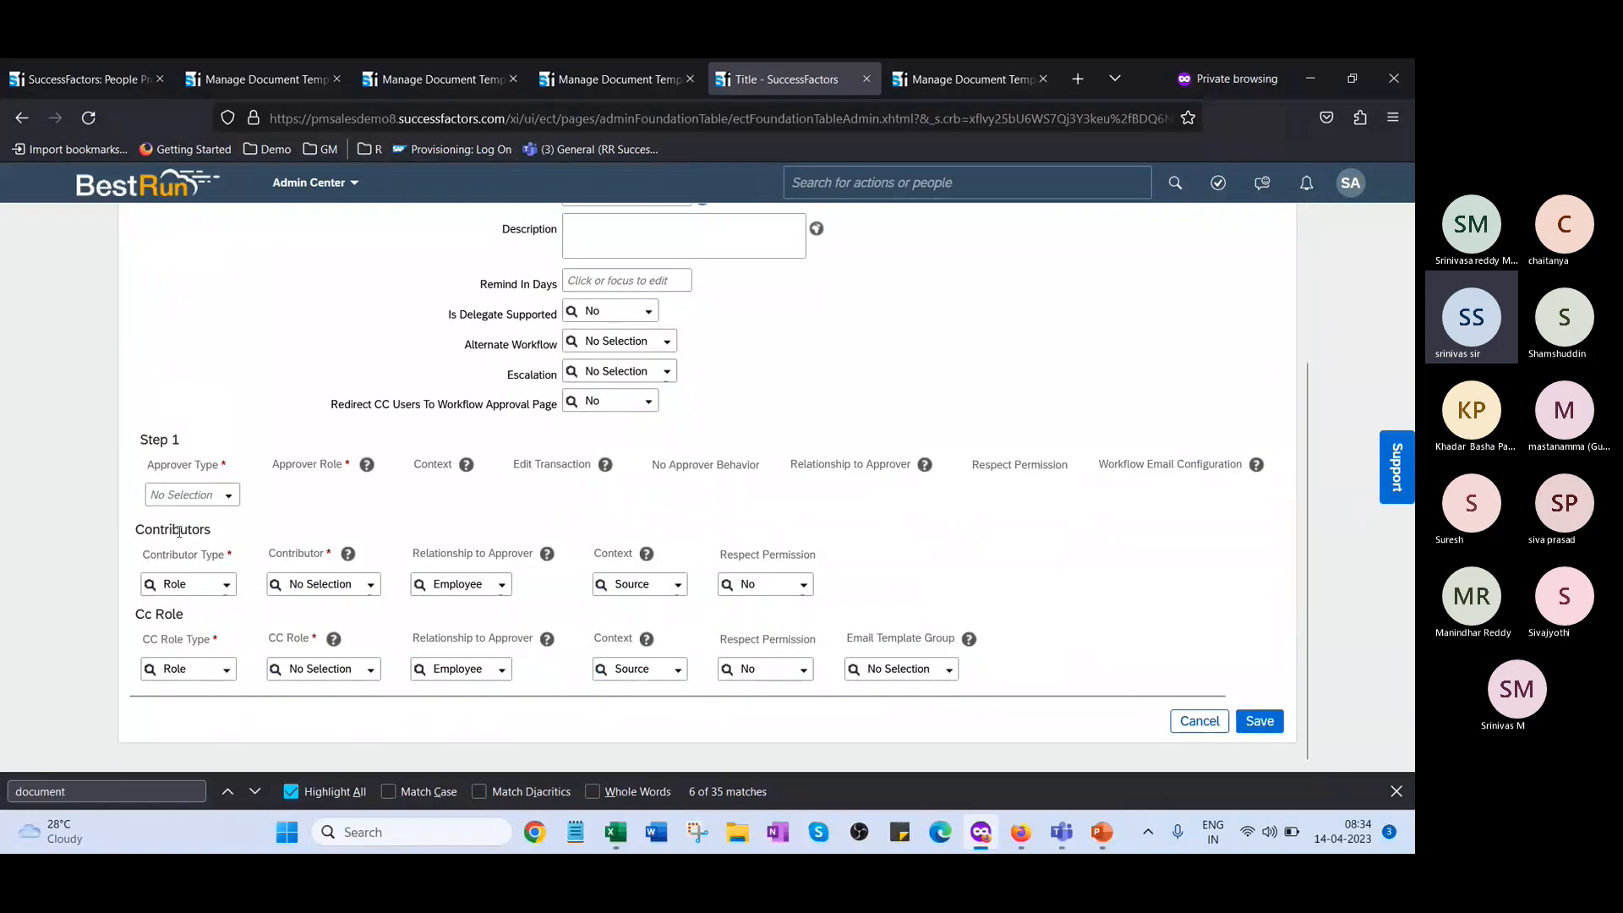
left_click_drag(151, 526, 240, 534)
left_click_drag(148, 439, 226, 446)
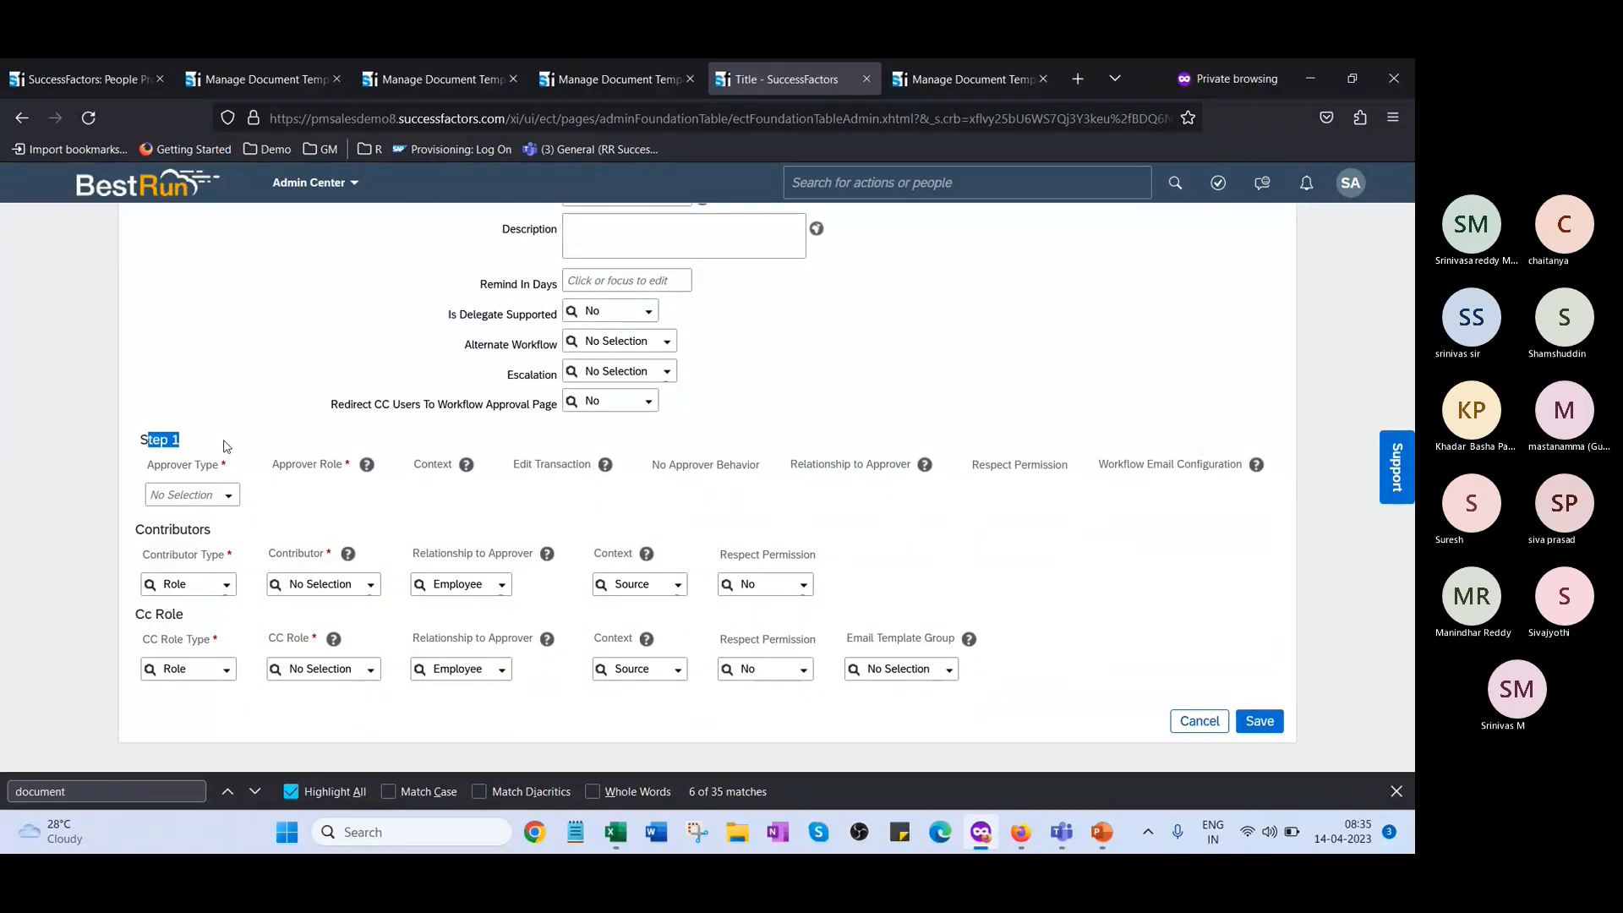
left_click(229, 672)
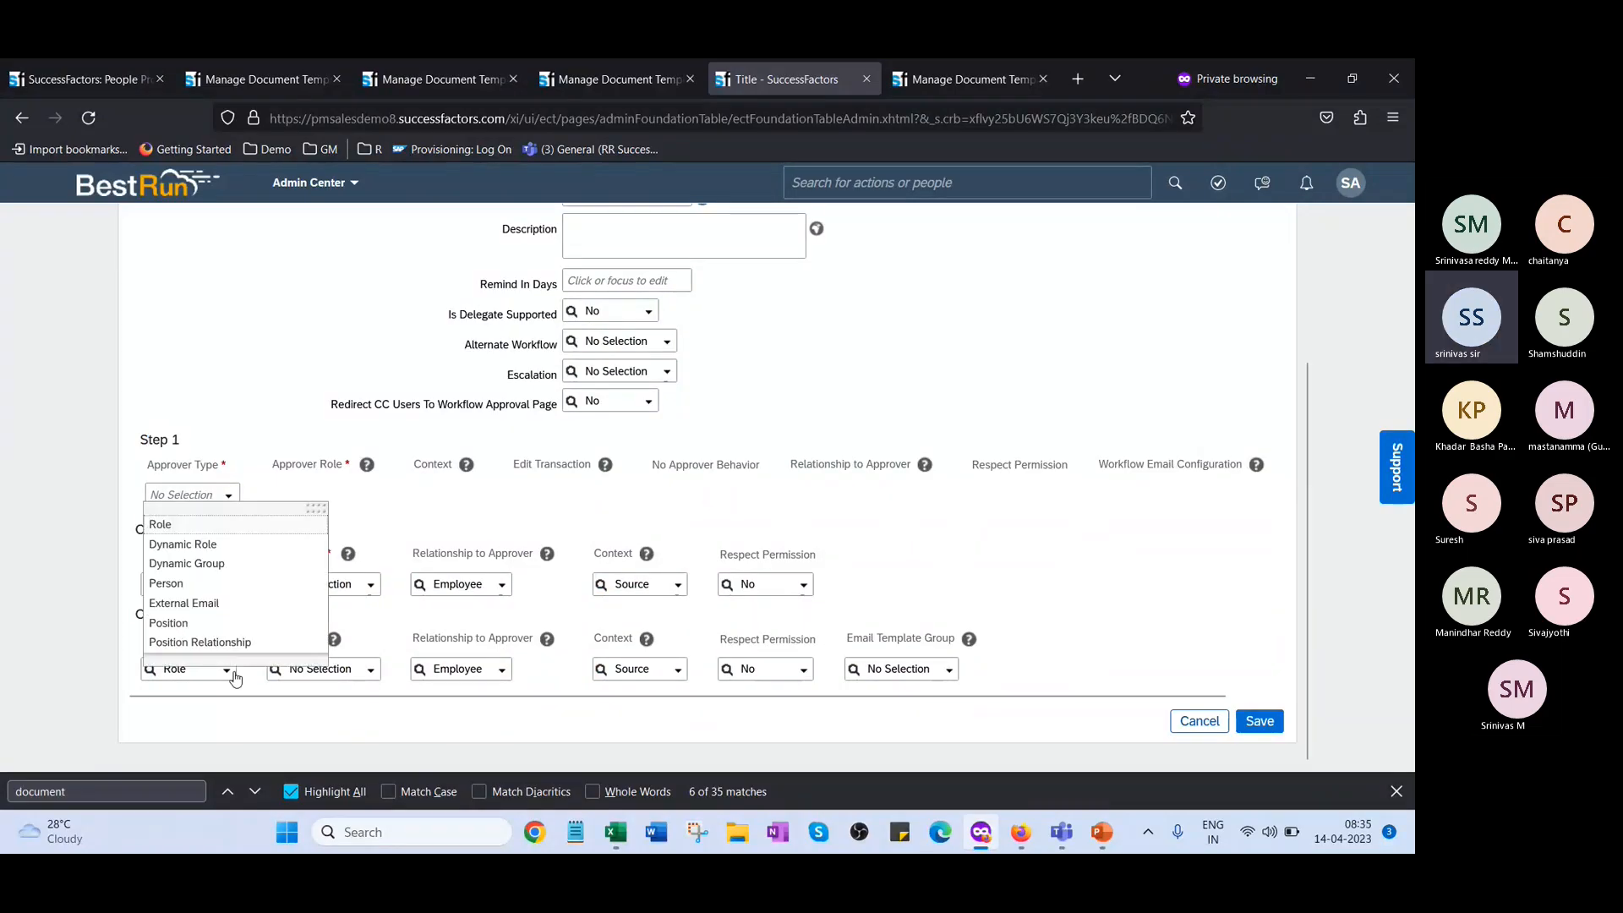
Add Role-type CC roles for Manager and Employee HR
left_click(186, 526)
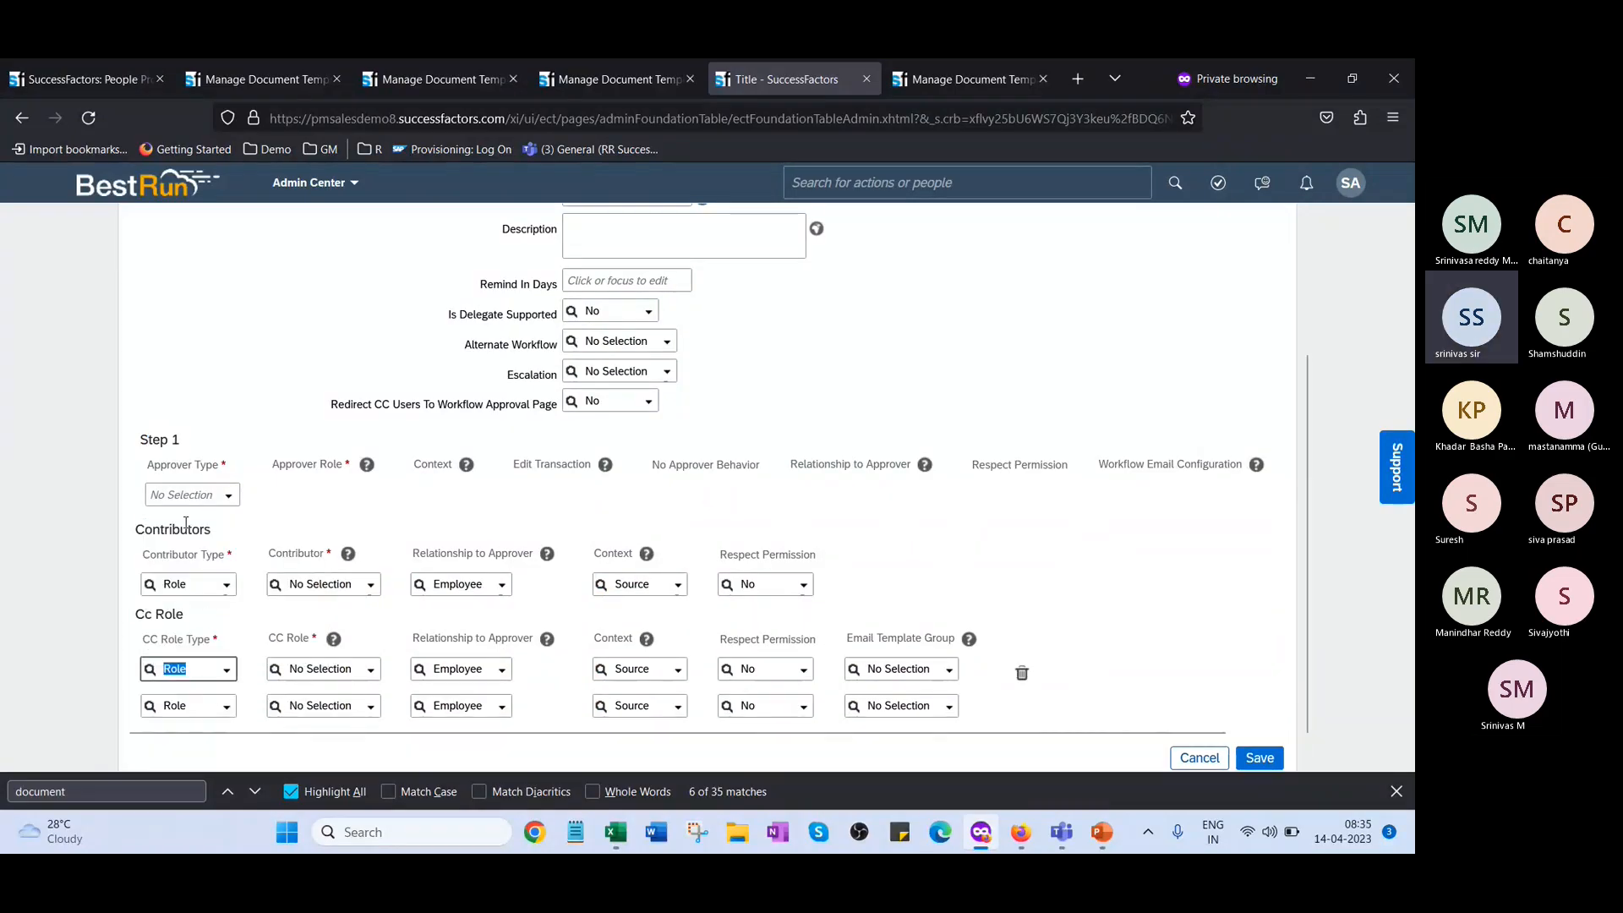
left_click(226, 673)
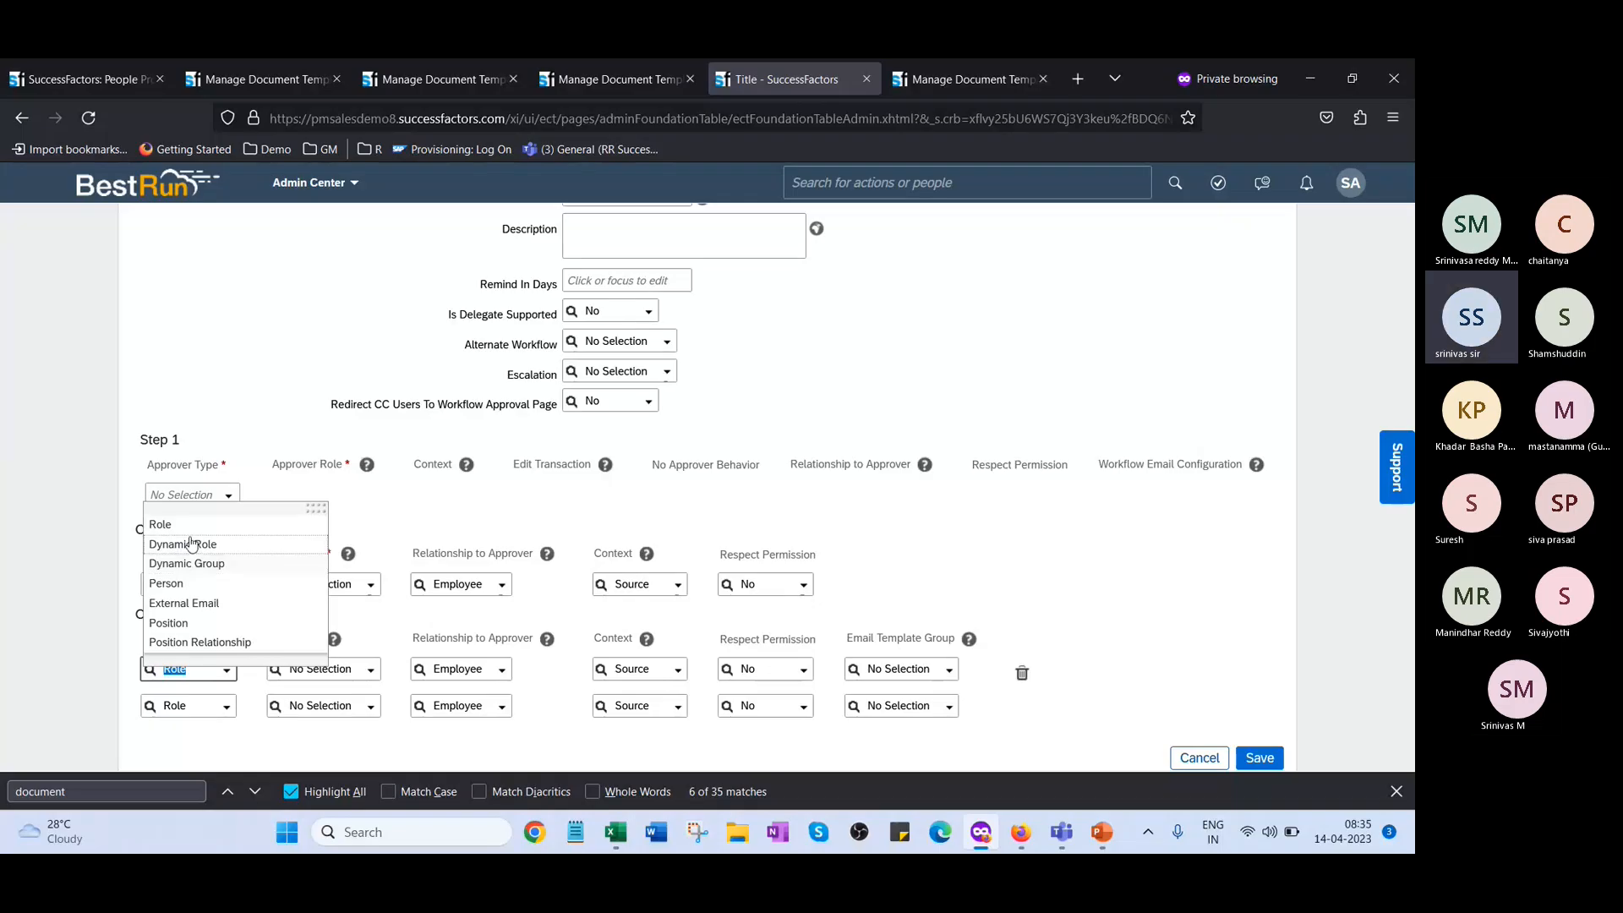
left_click(187, 529)
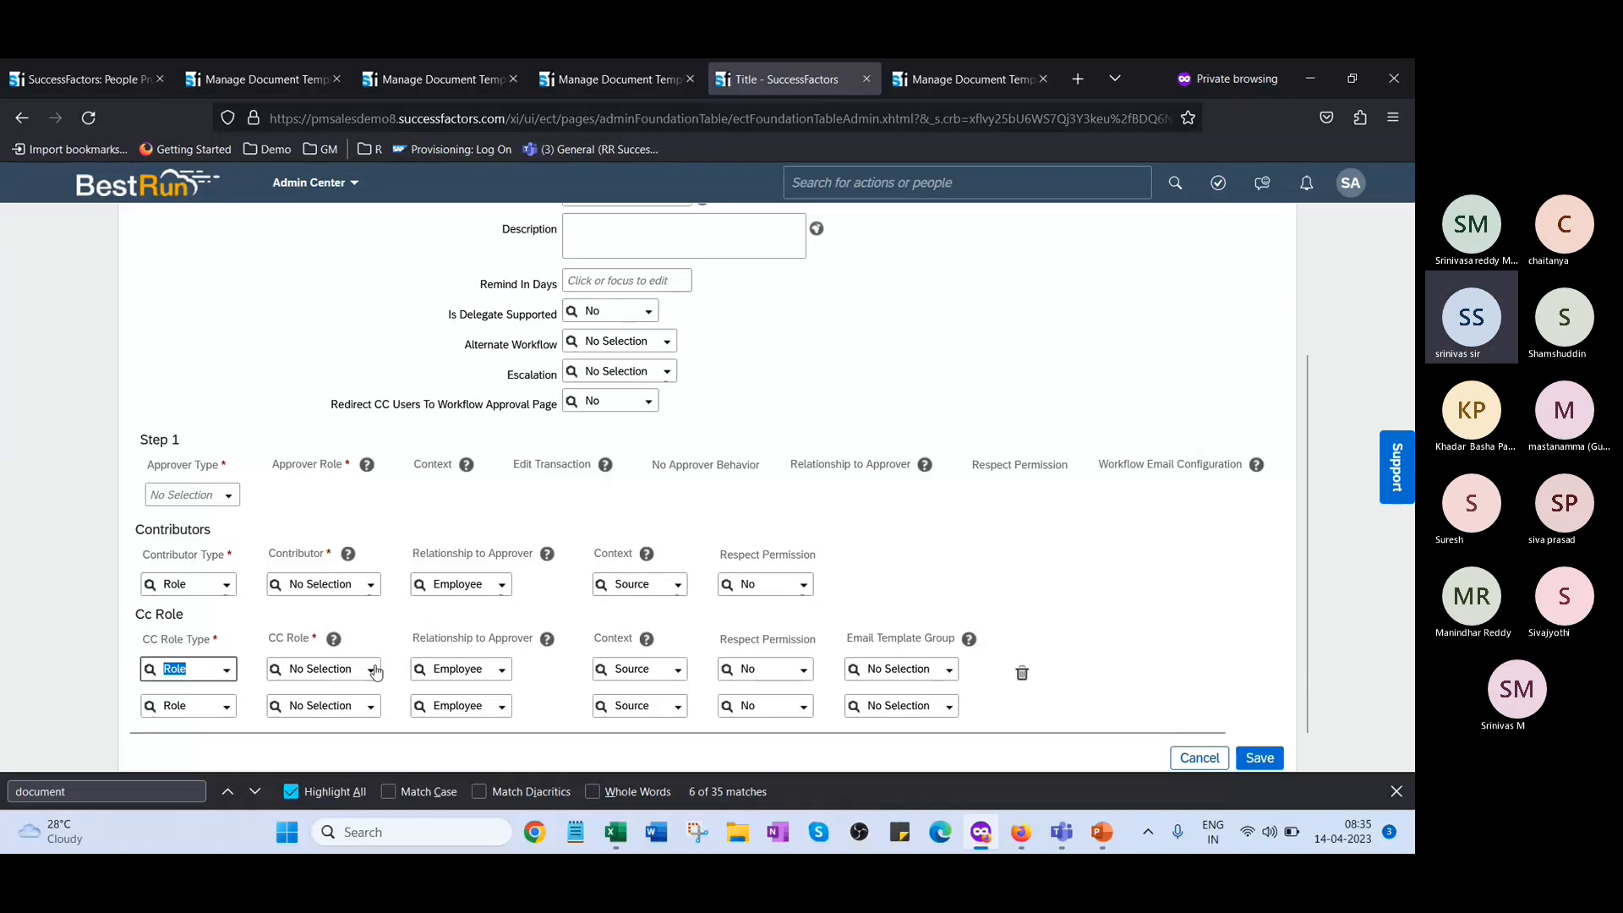
key("Tab")
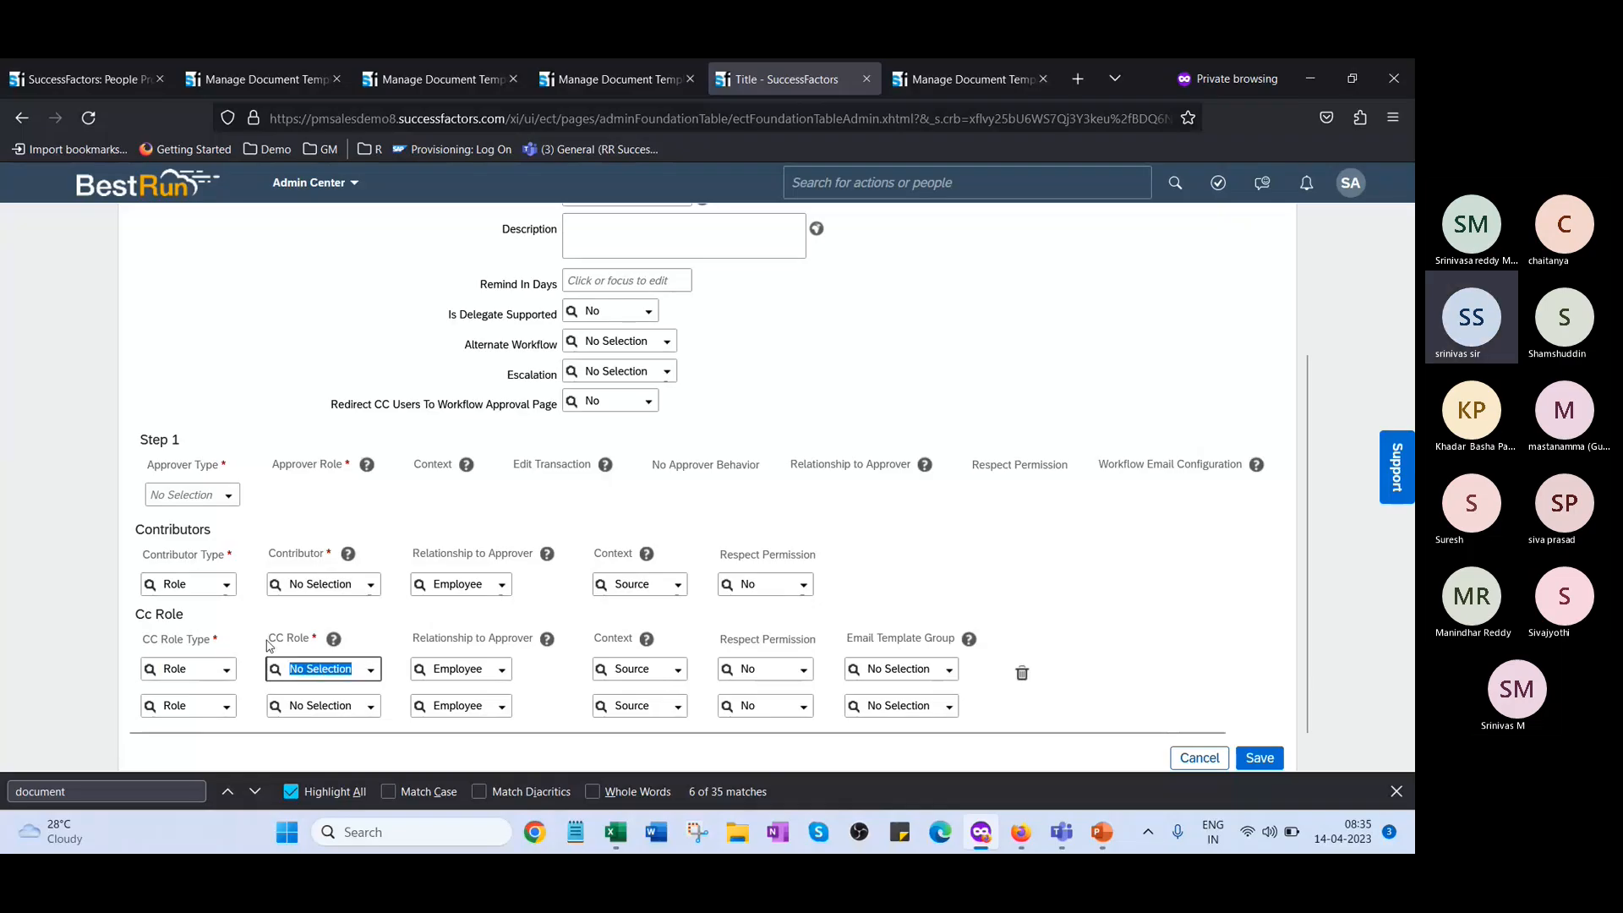
left_click(351, 668)
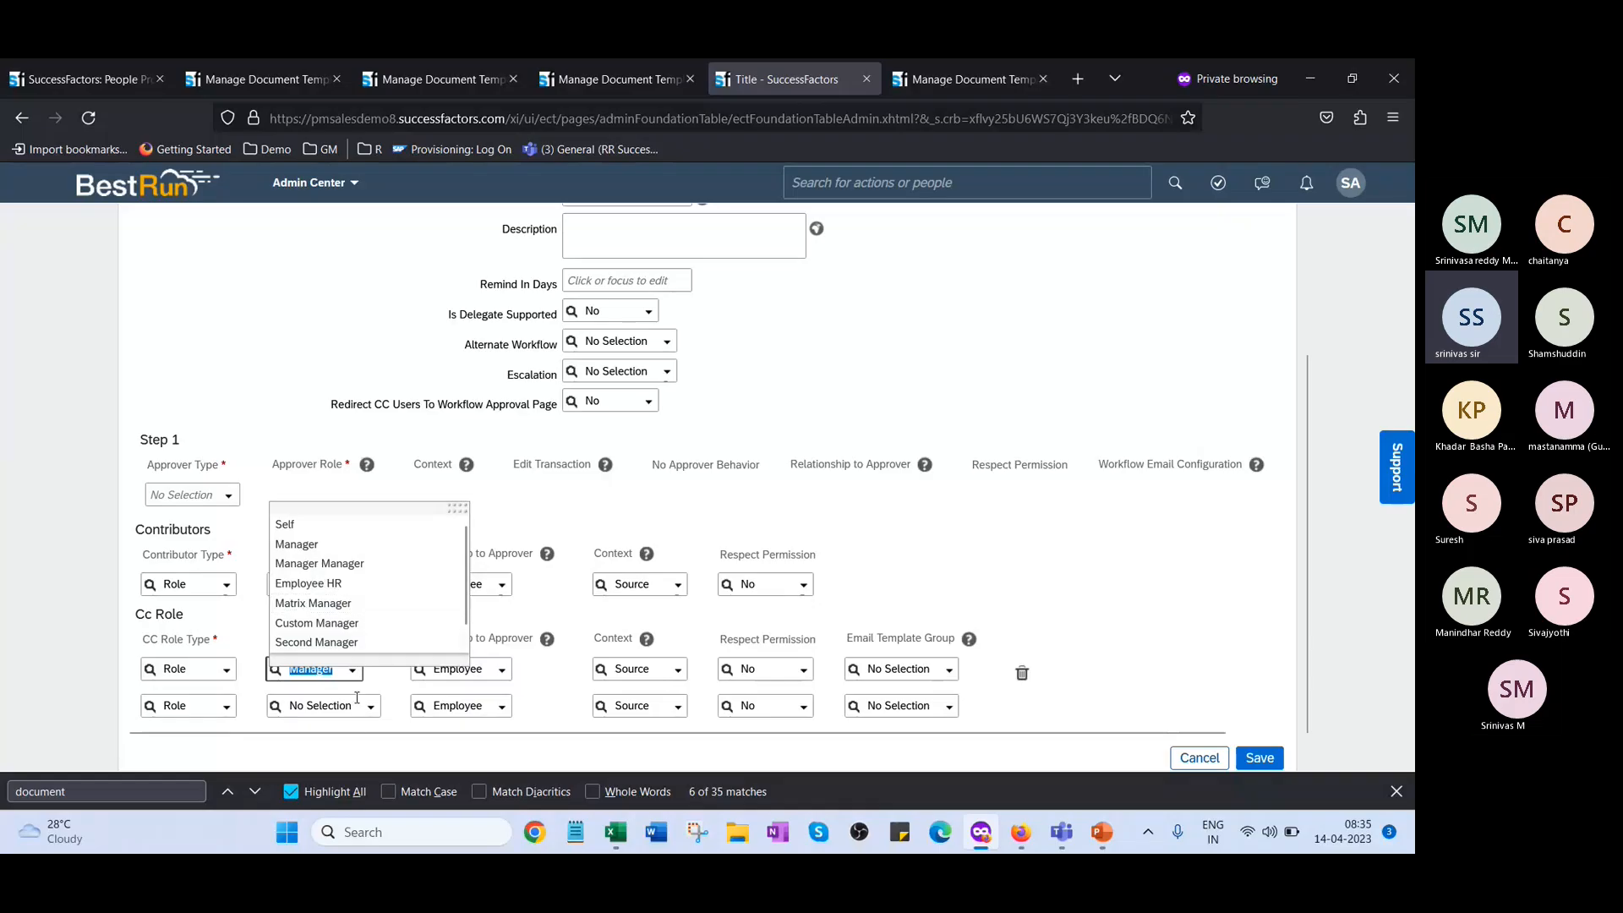
left_click(312, 583)
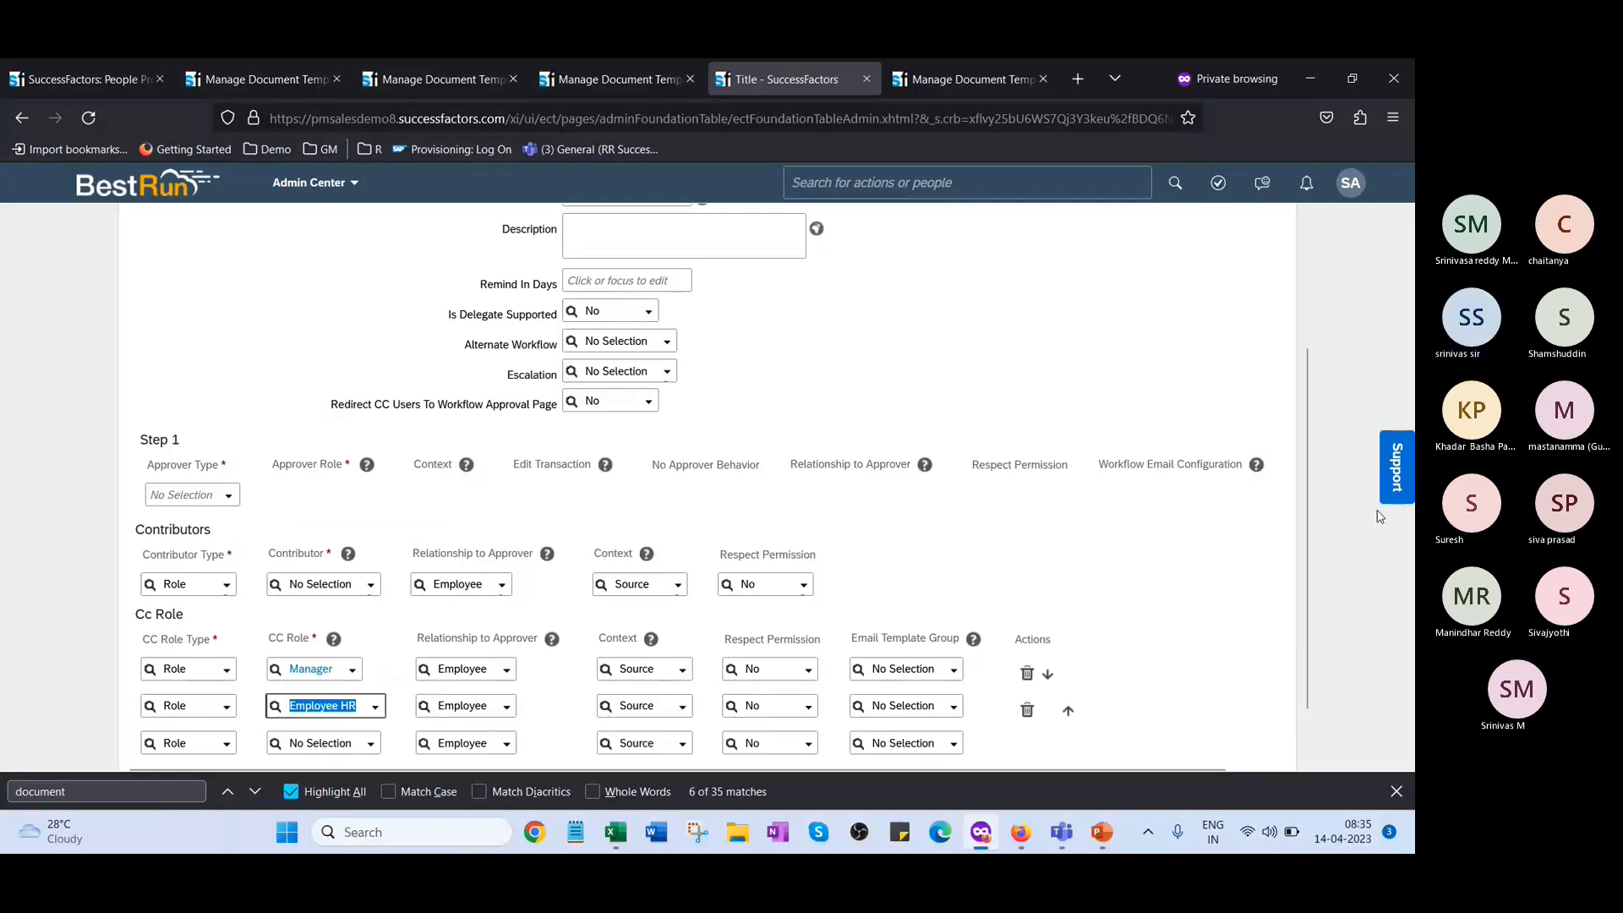
Focus the Manager row's email template group and switch to the document generation group tab
scroll(1314, 510, "down", 2)
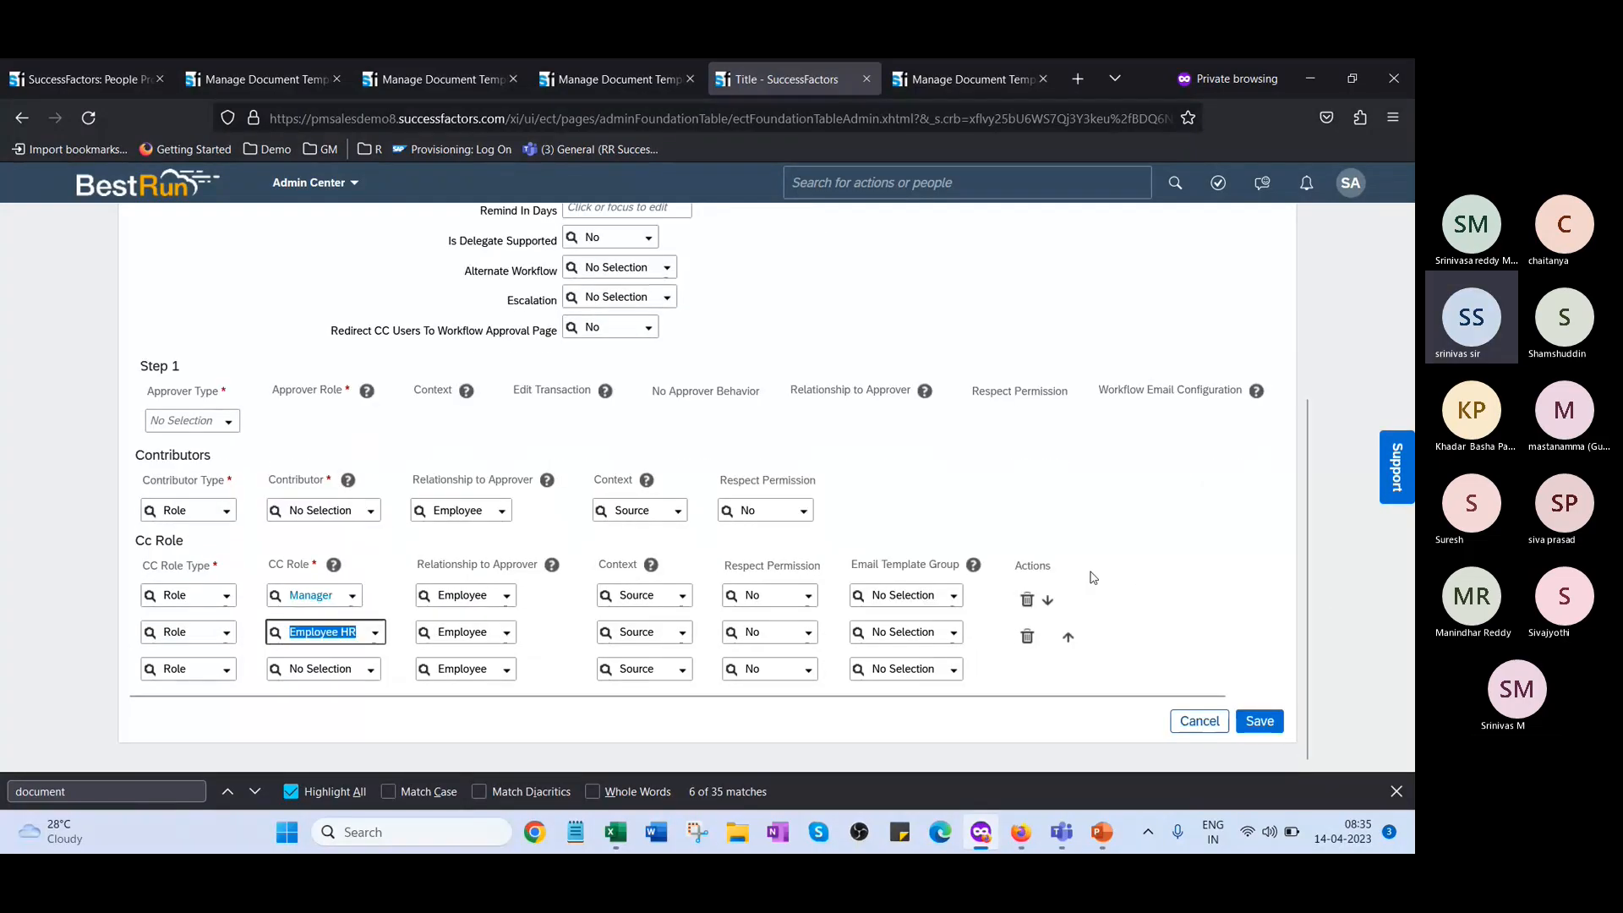
left_click(921, 596)
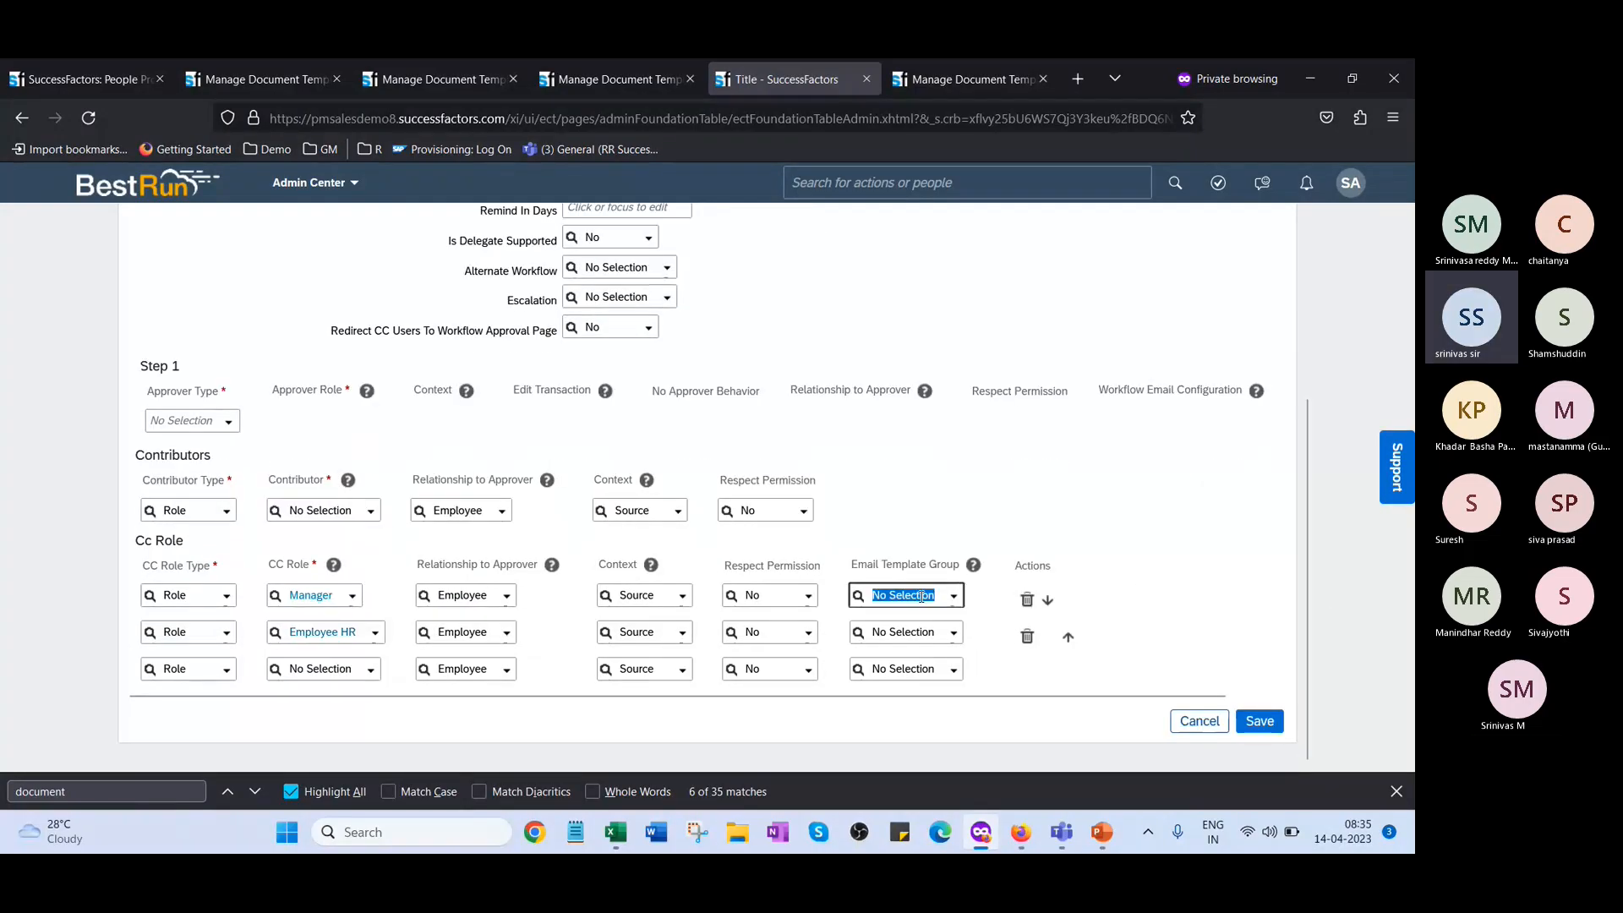
left_click(256, 72)
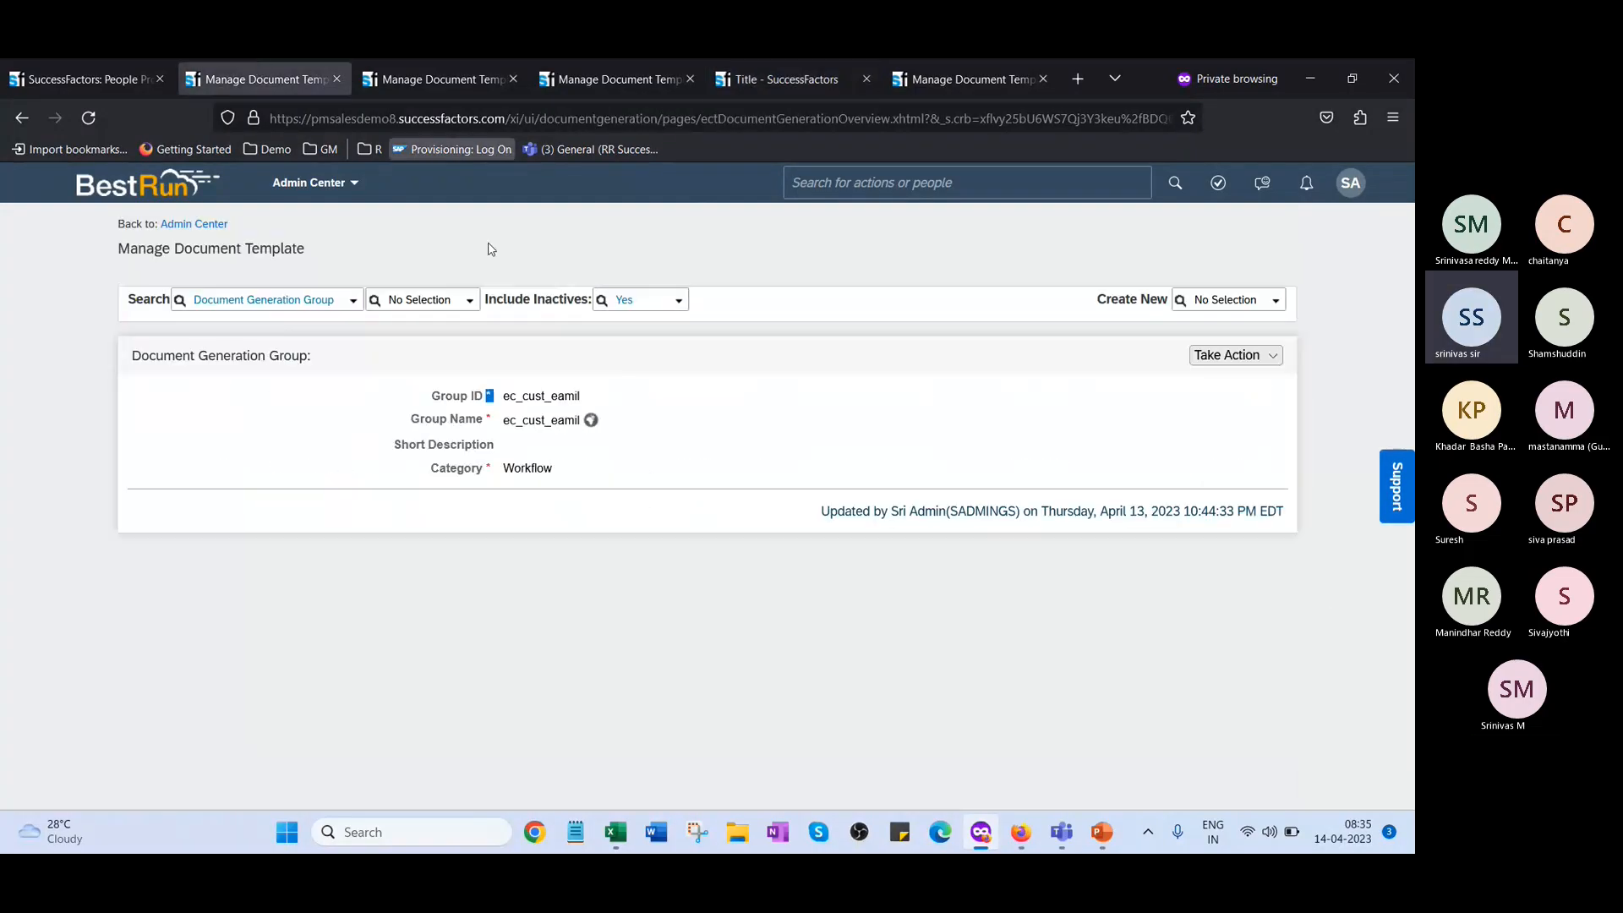
Check the ec_cust_eamil group ID, Job Changes template and mapping, then return to the workflow
double_click(535, 389)
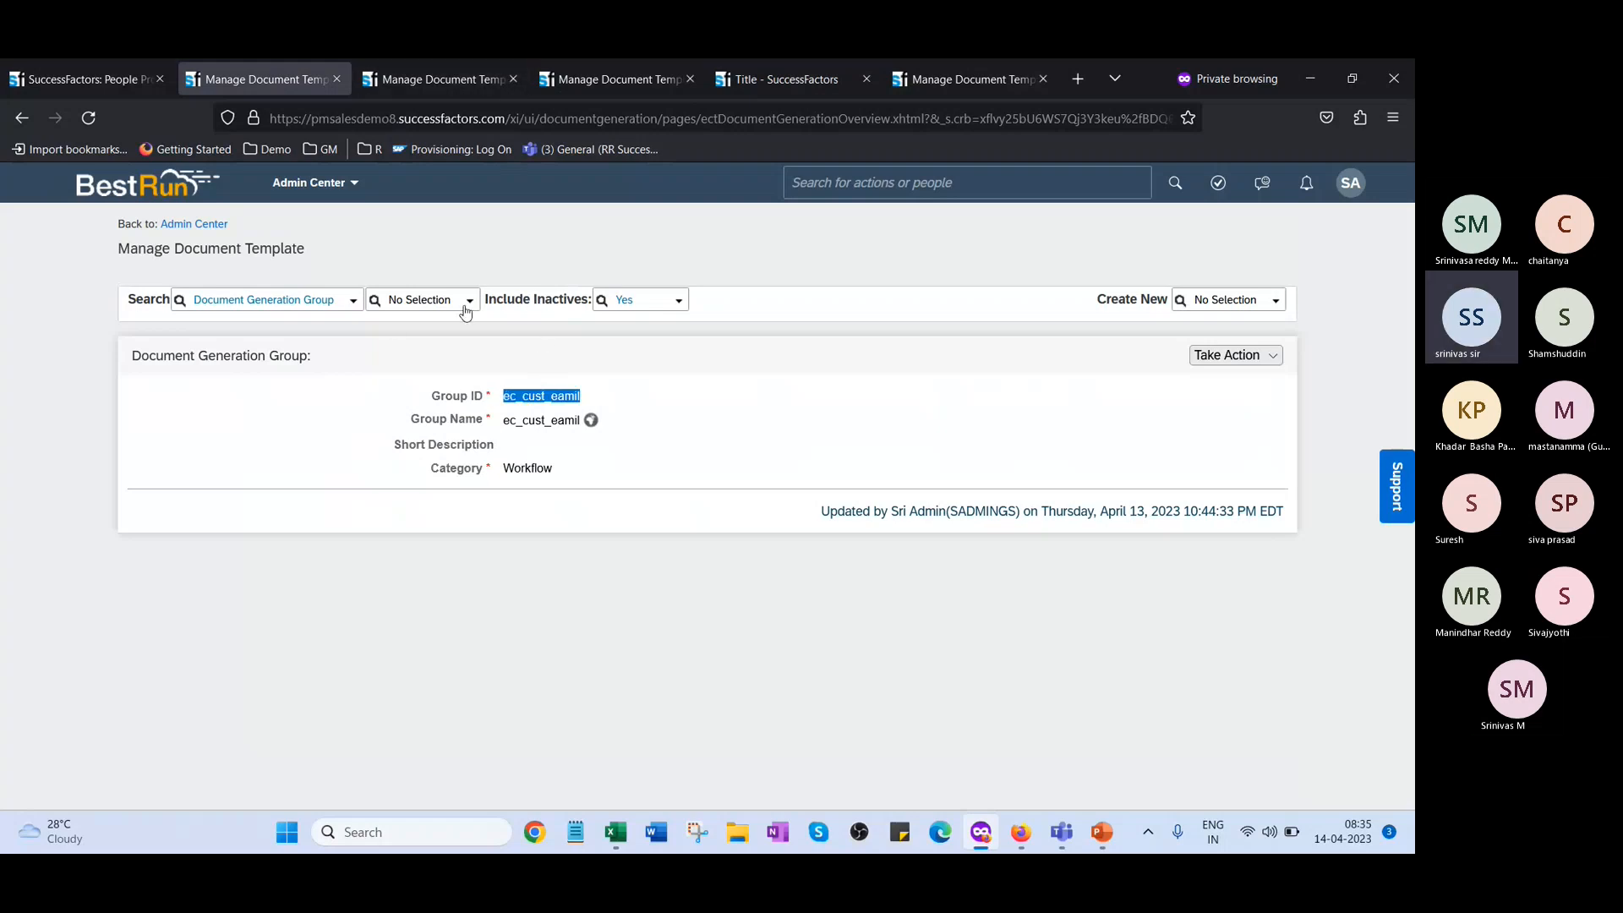
left_click(404, 78)
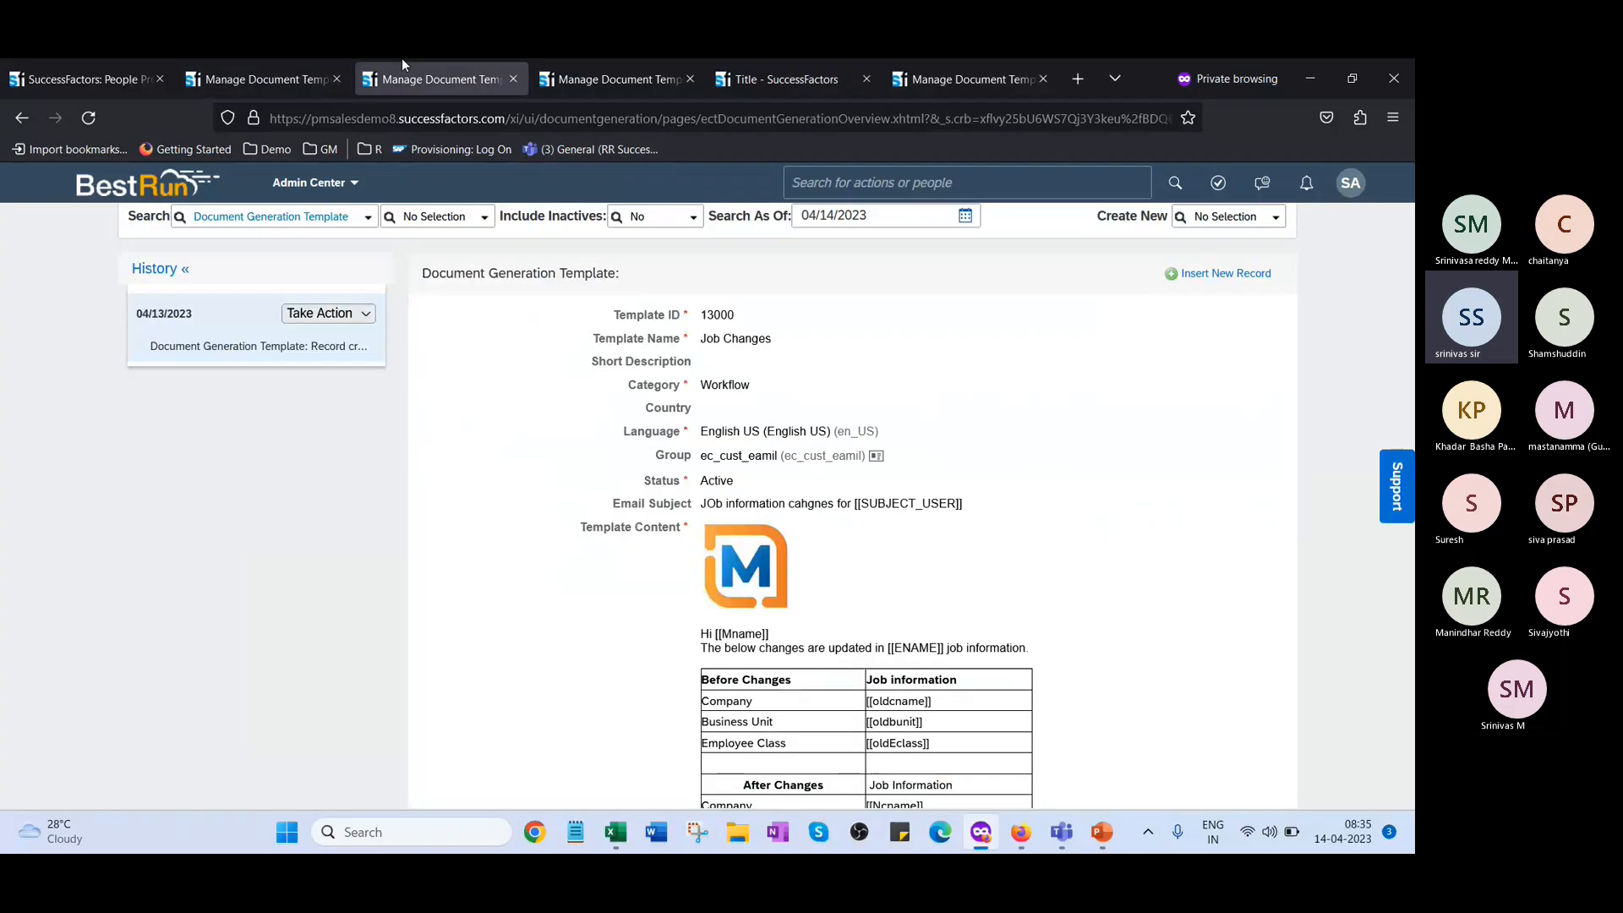
double_click(766, 459)
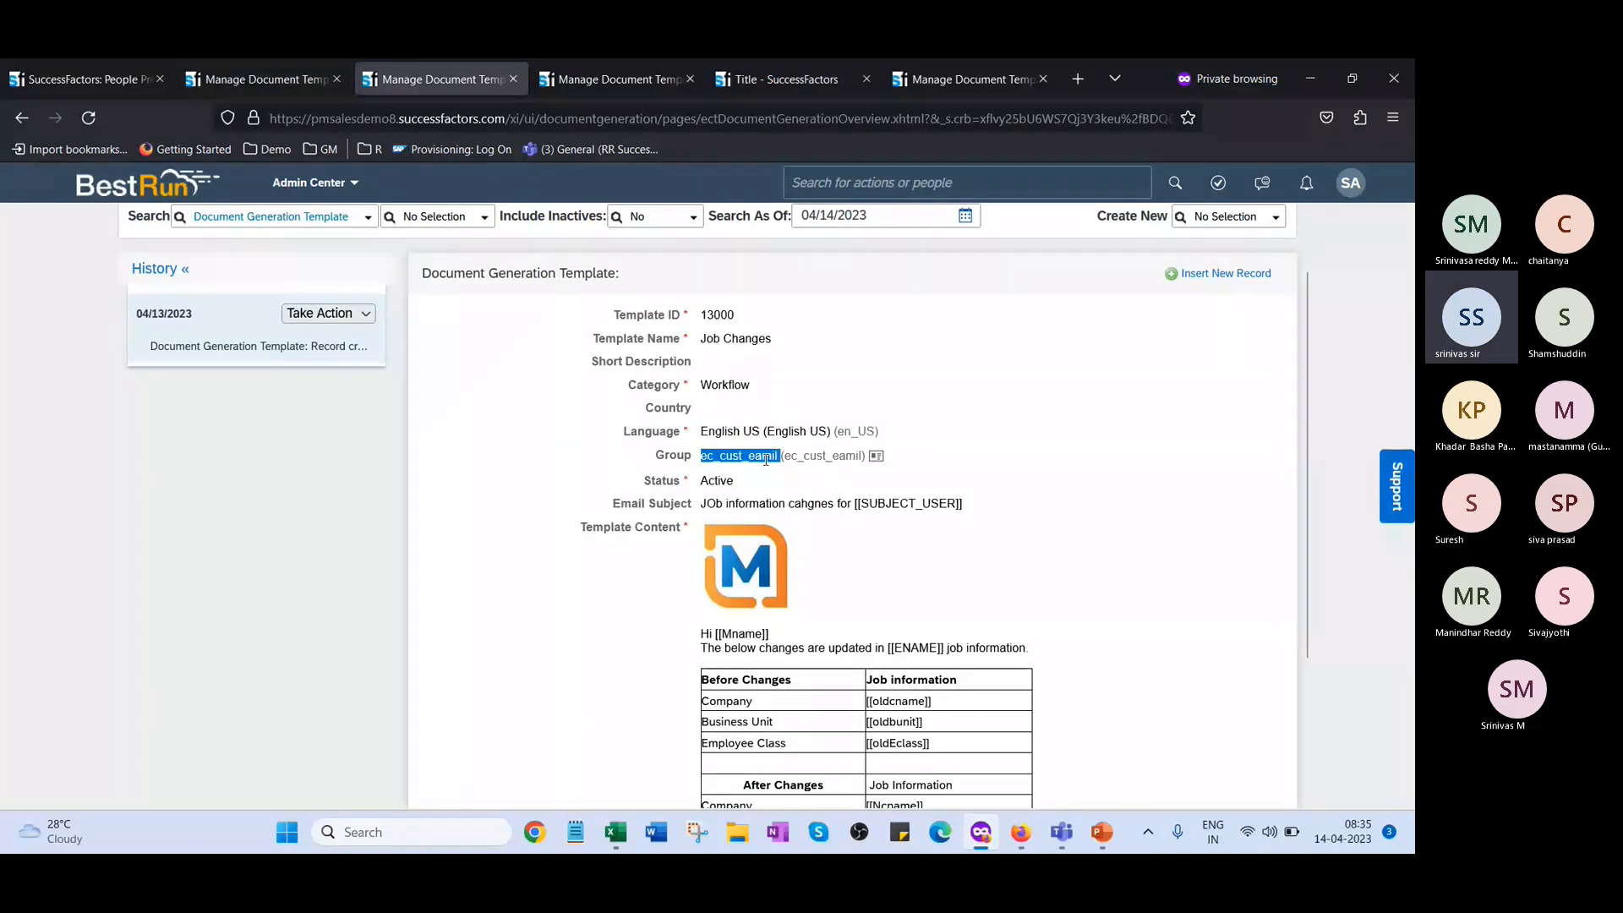
left_click(940, 62)
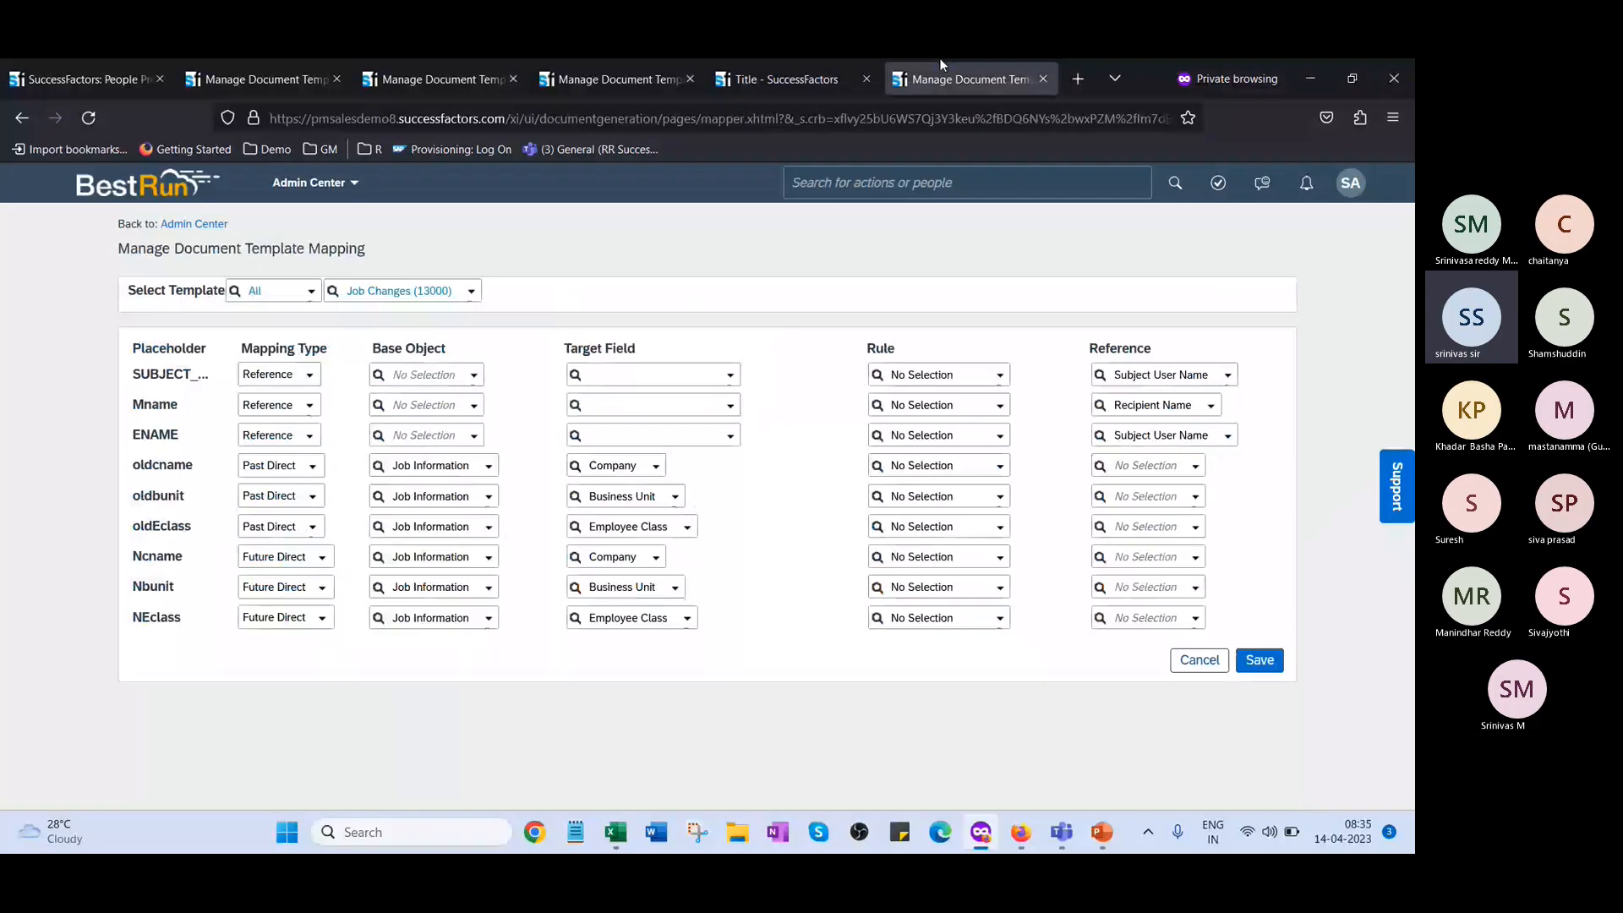
left_click(775, 69)
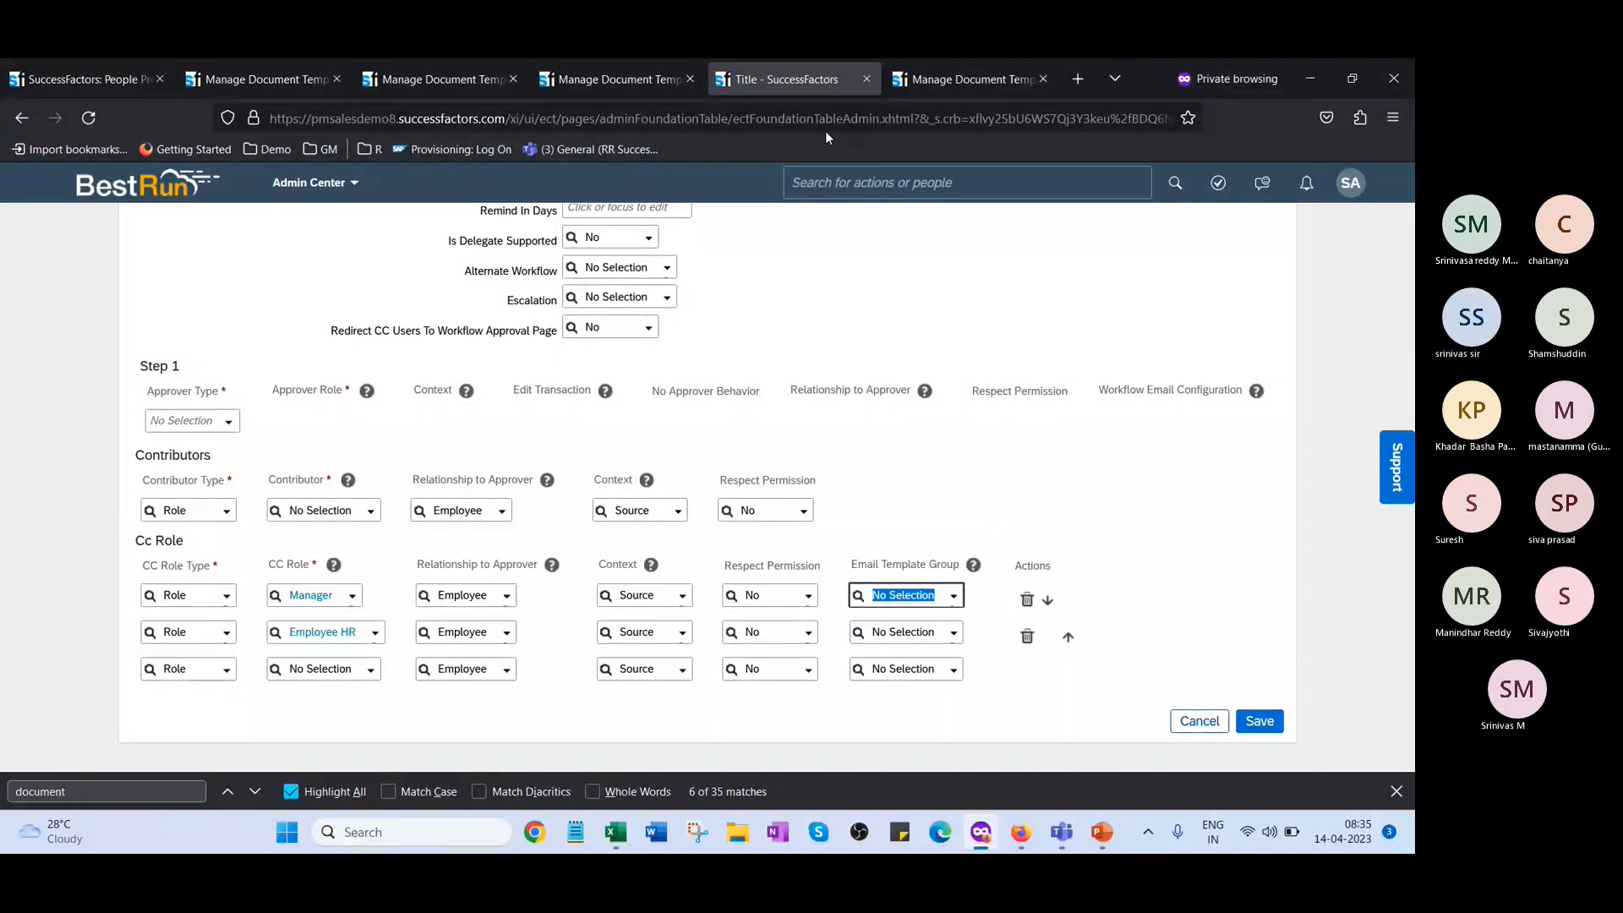
Give the Manager and Employee HR CC roles the ec_cust_eamil email template group and save
double_click(902, 594)
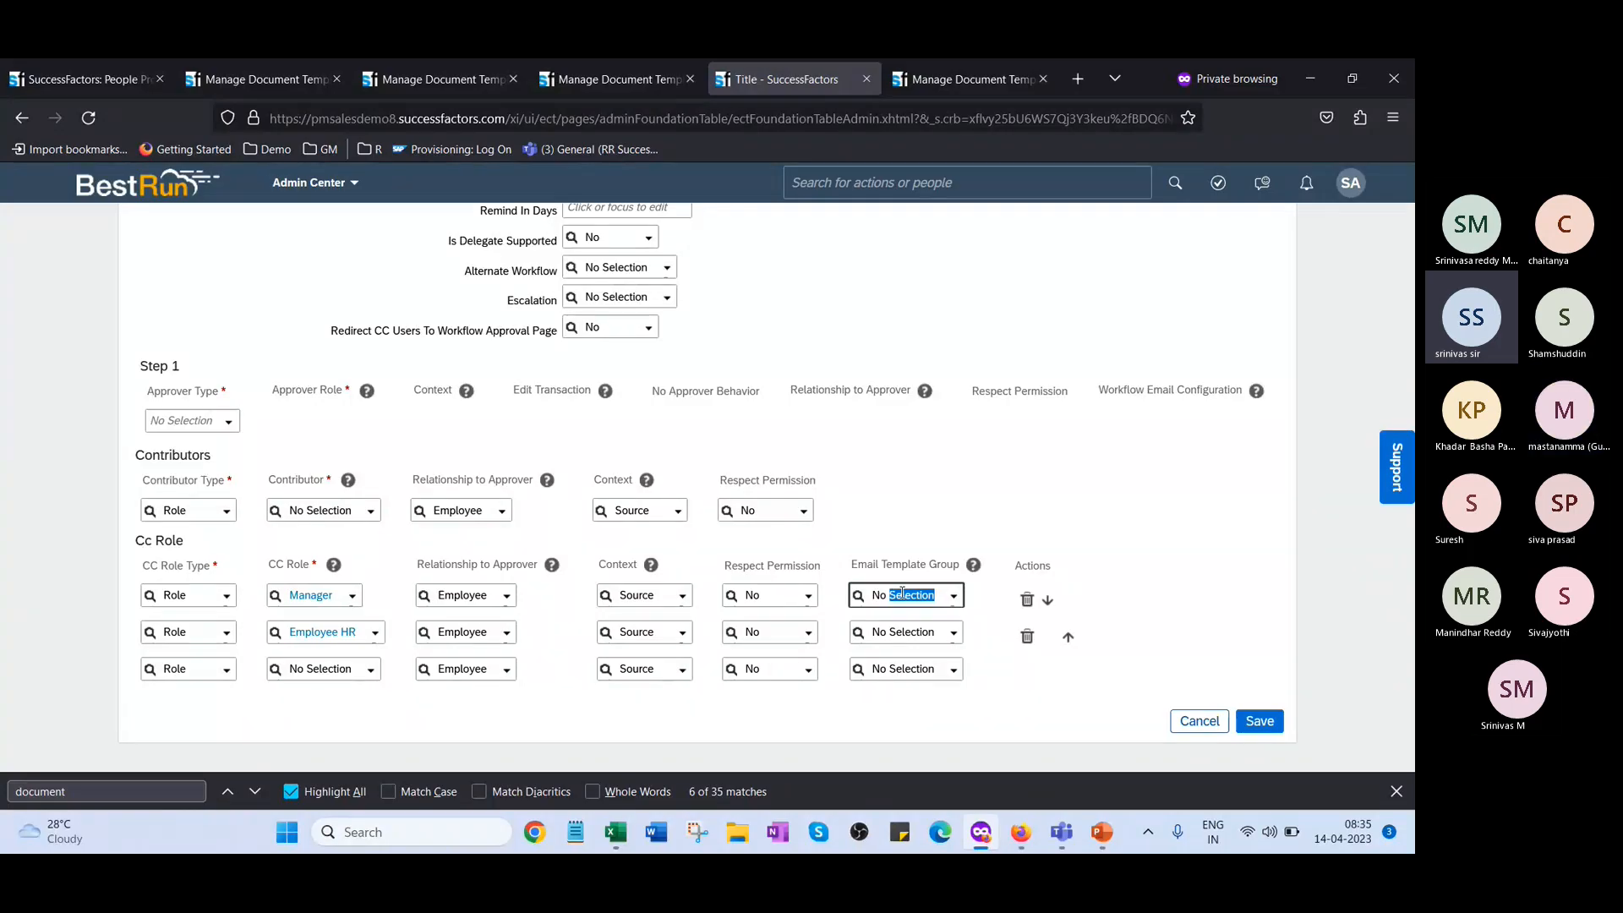
left_click(955, 599)
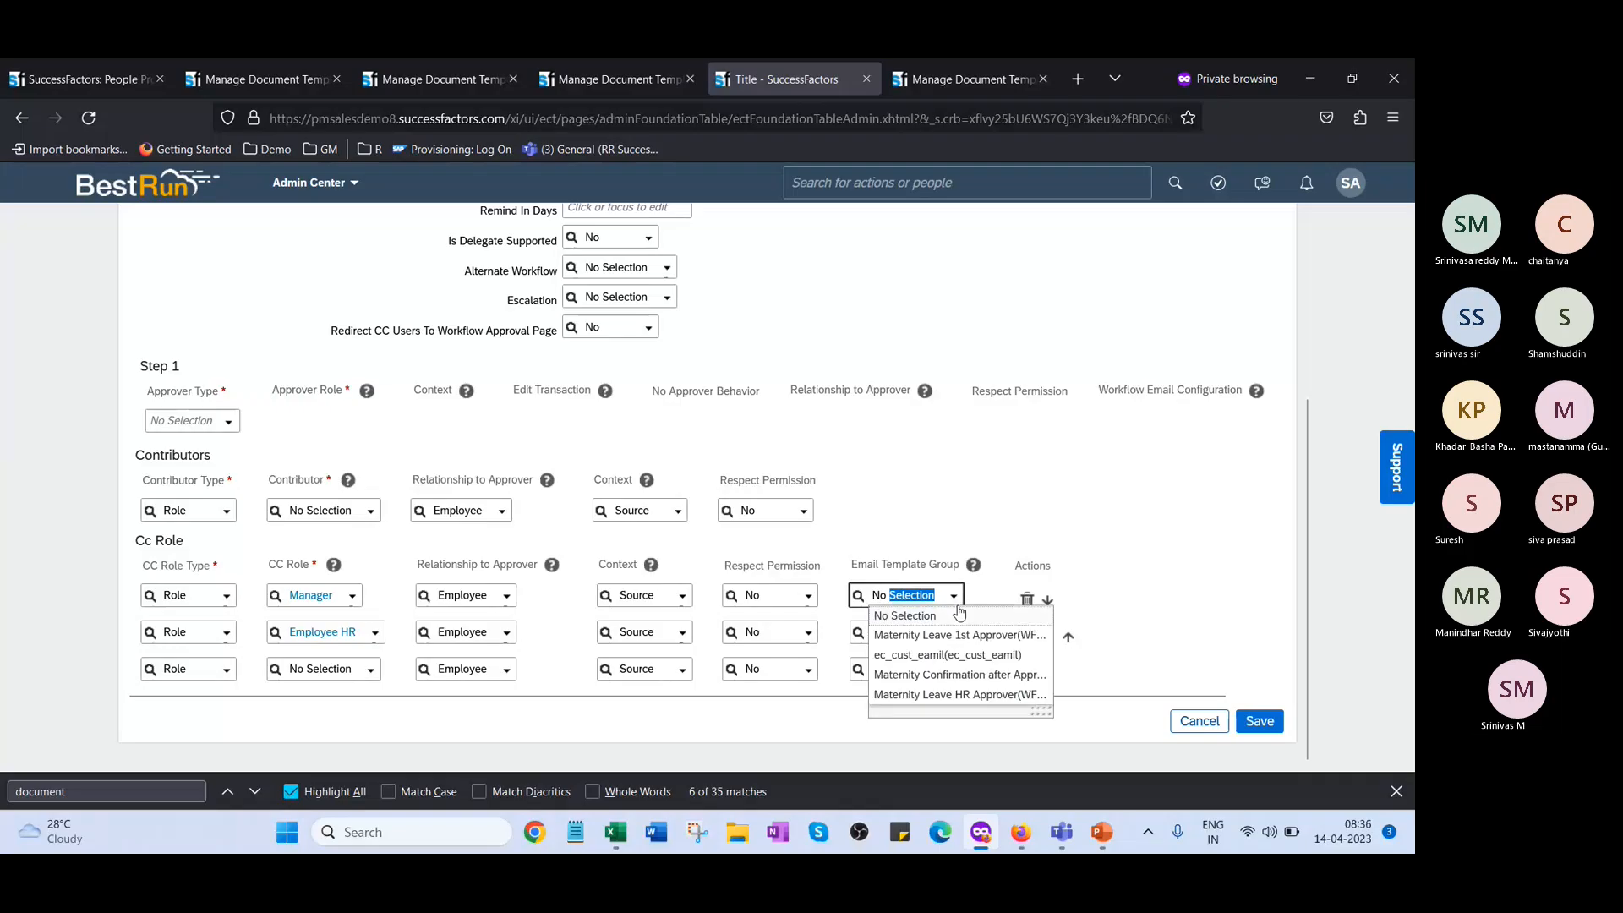
left_click(958, 655)
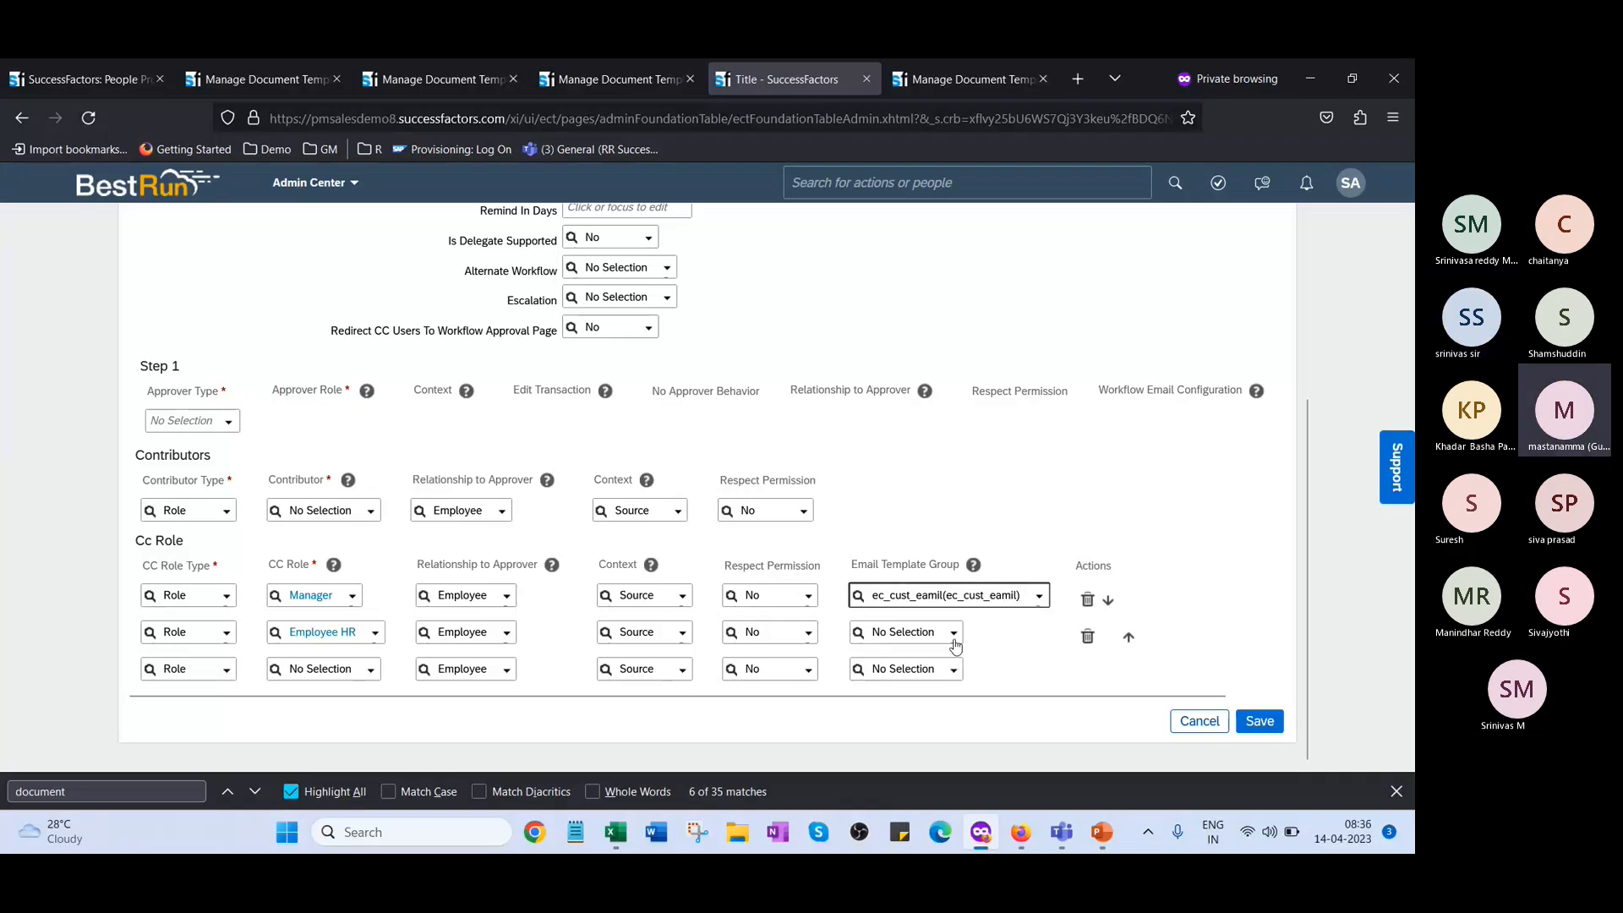
left_click(954, 640)
left_click(952, 693)
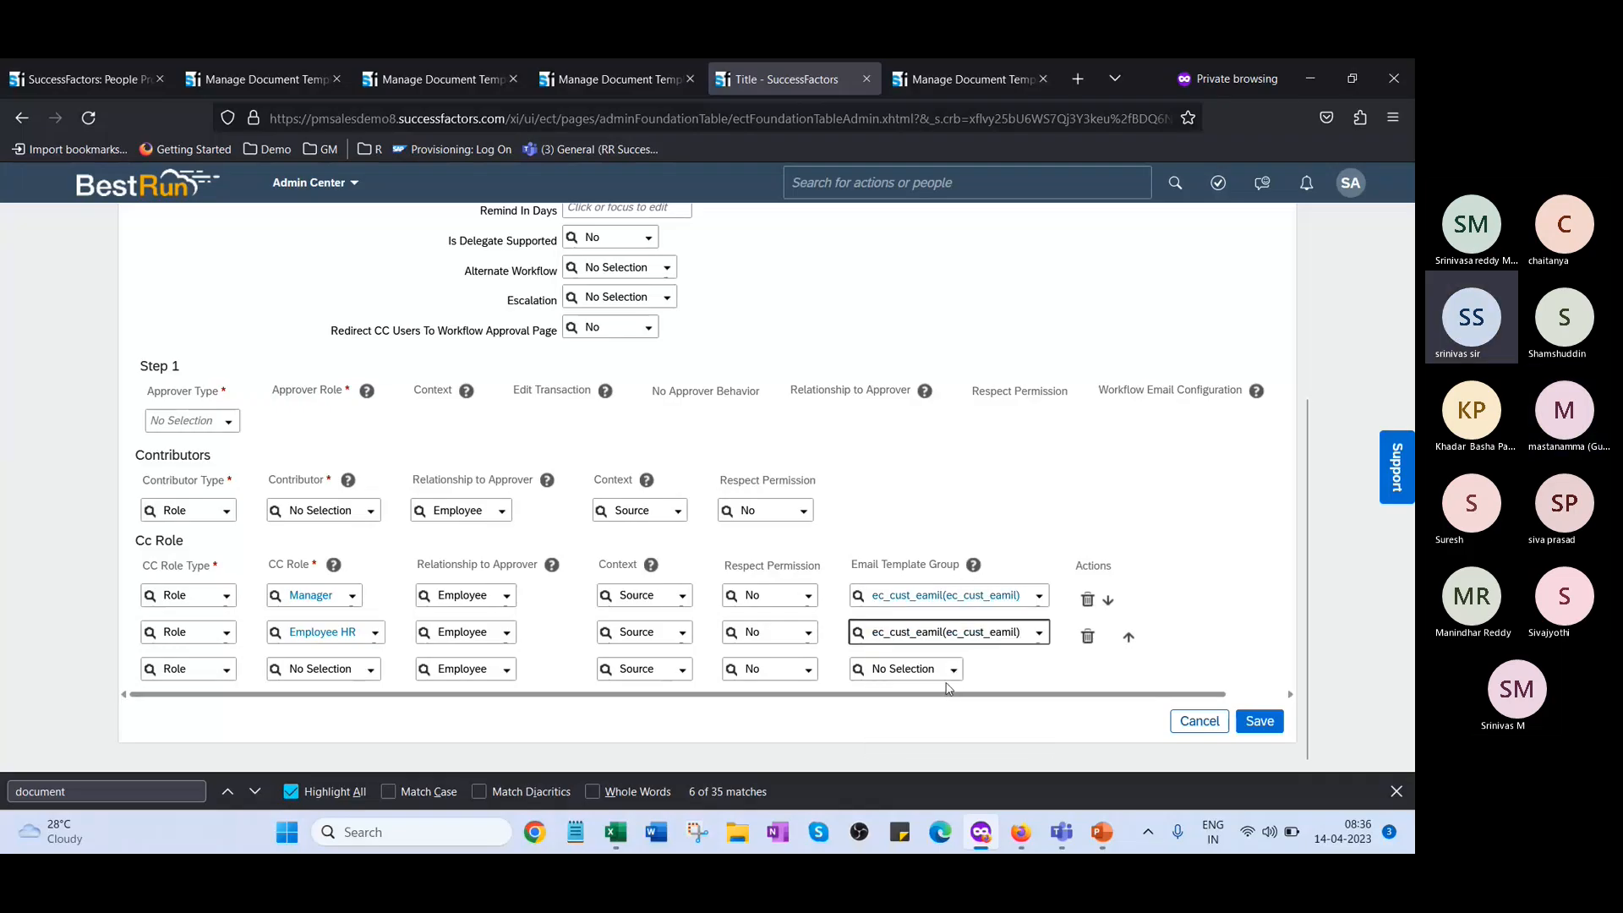
left_click(1036, 660)
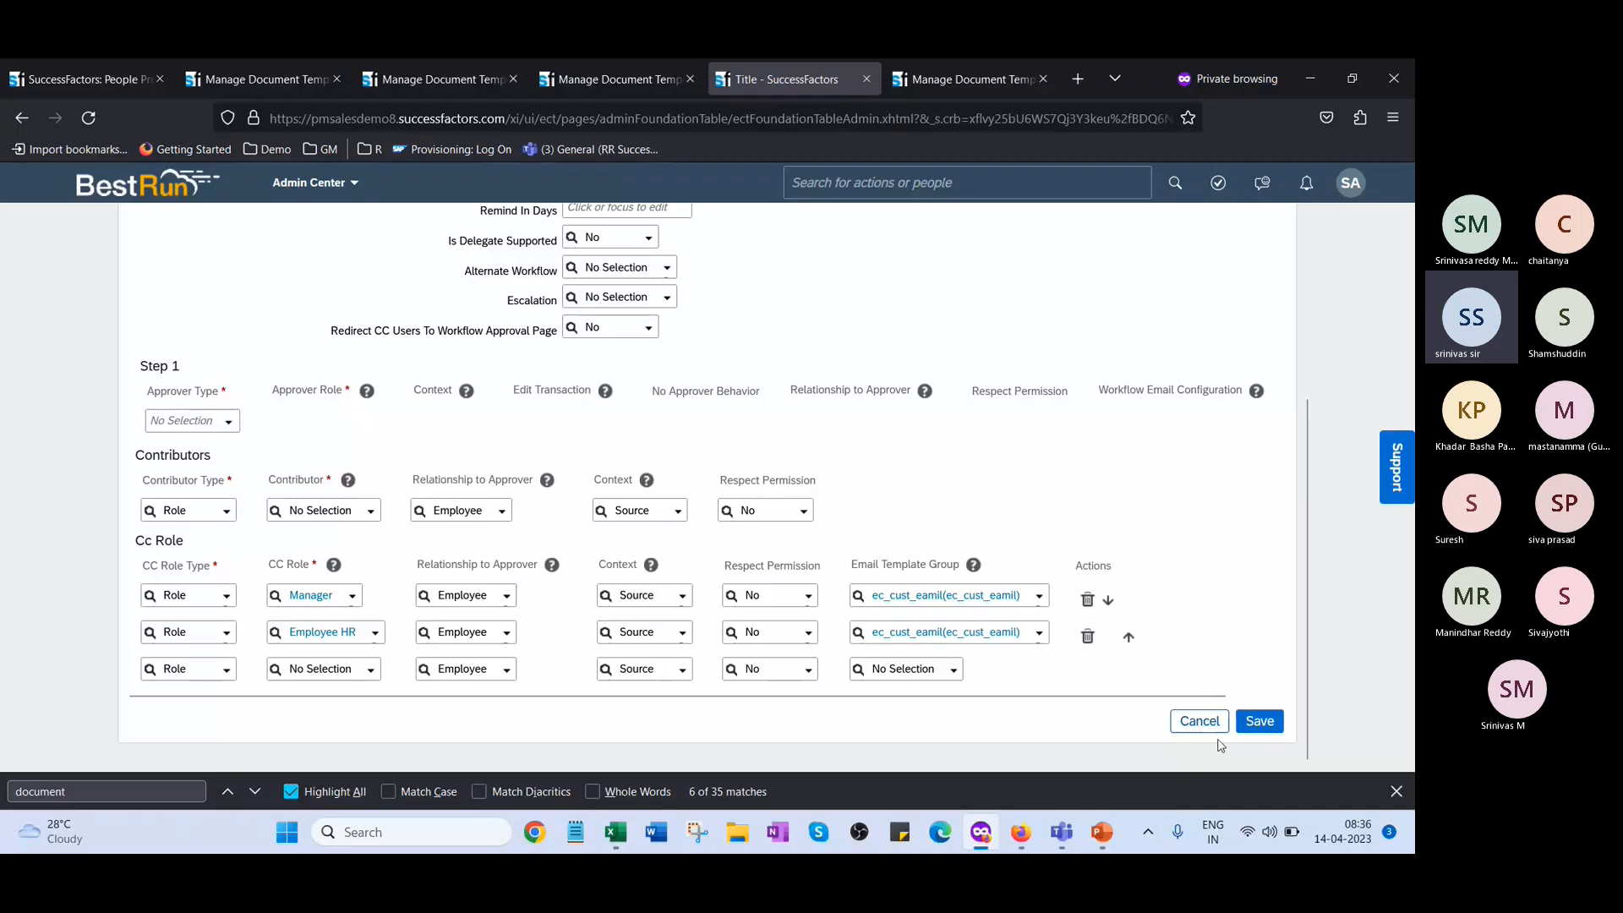
left_click(1260, 722)
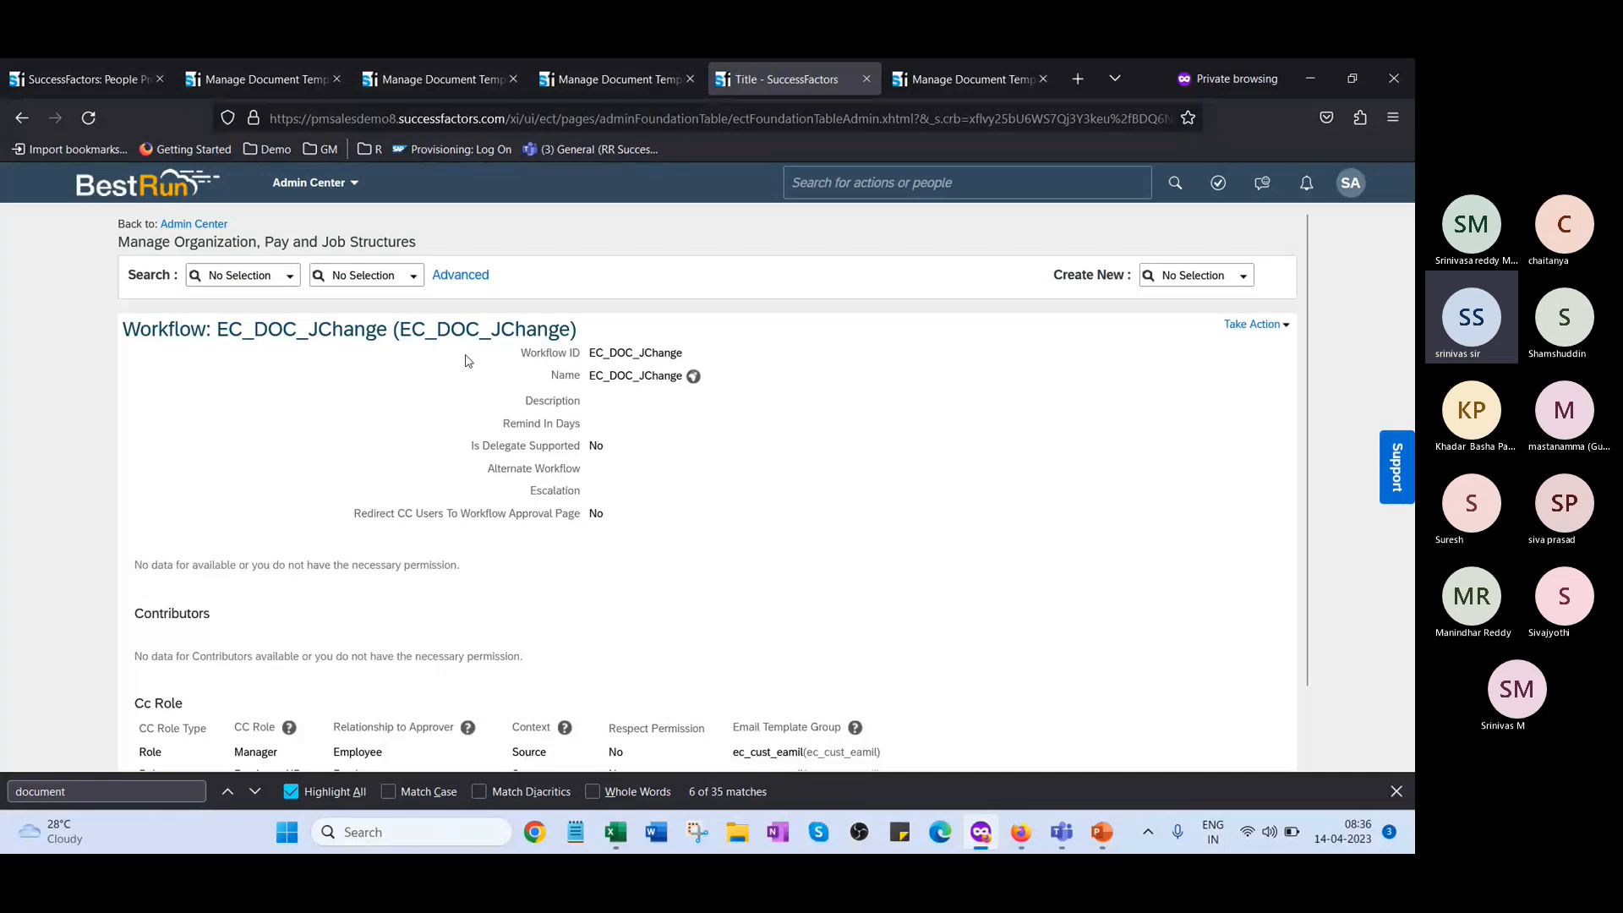
right_click(801, 68)
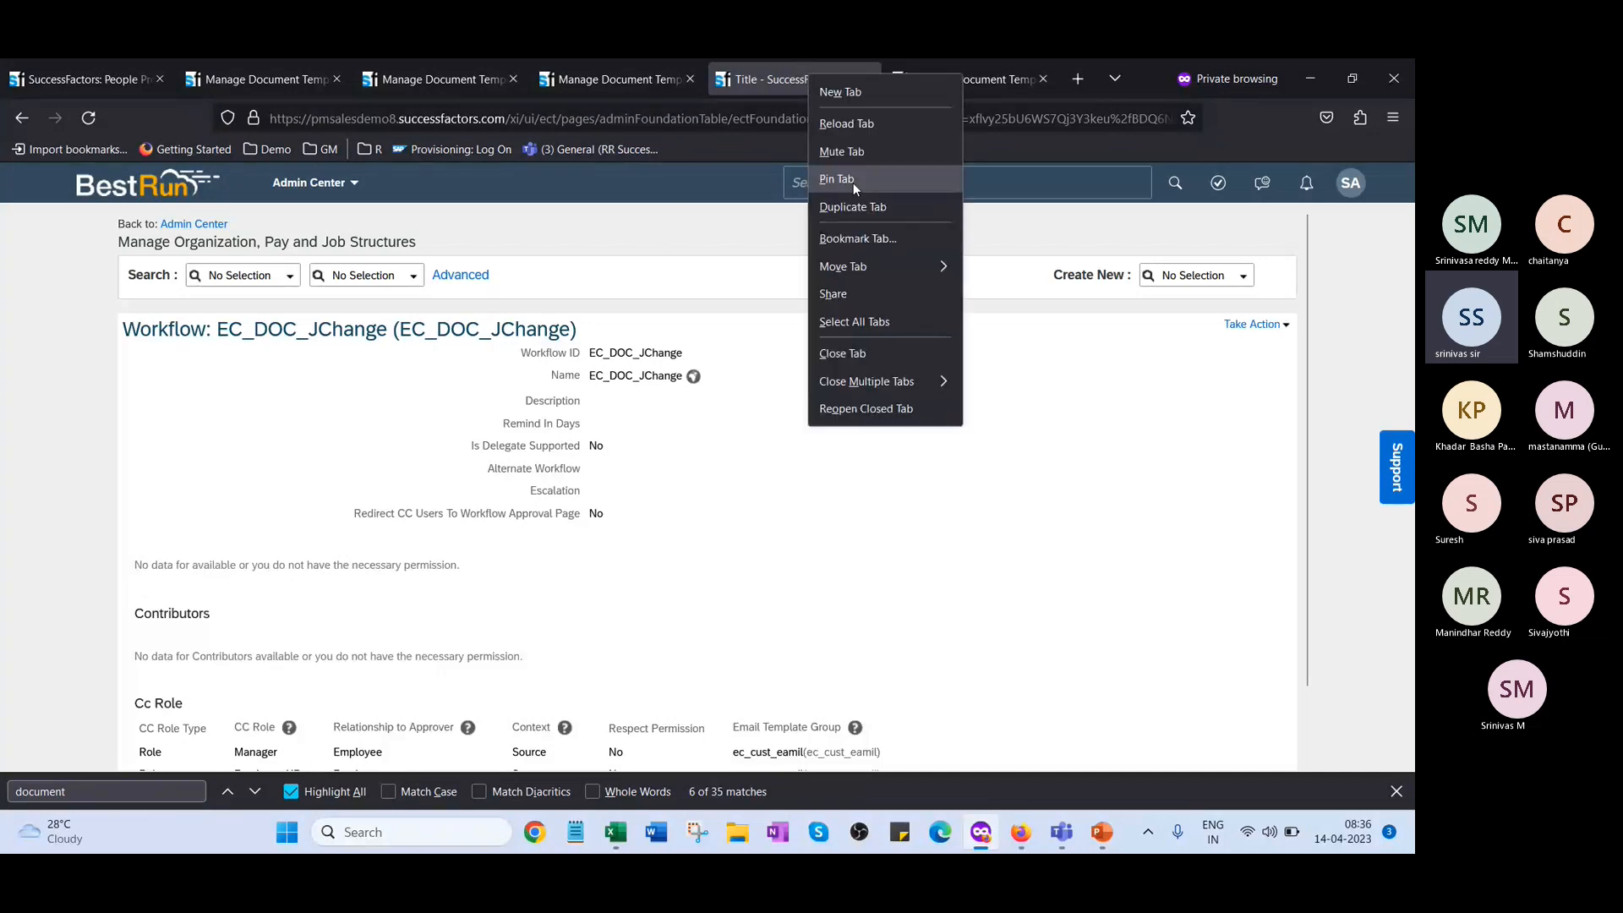
In a duplicated tab, search RULES and begin a new rule in Configure Business Rules
left_click(864, 205)
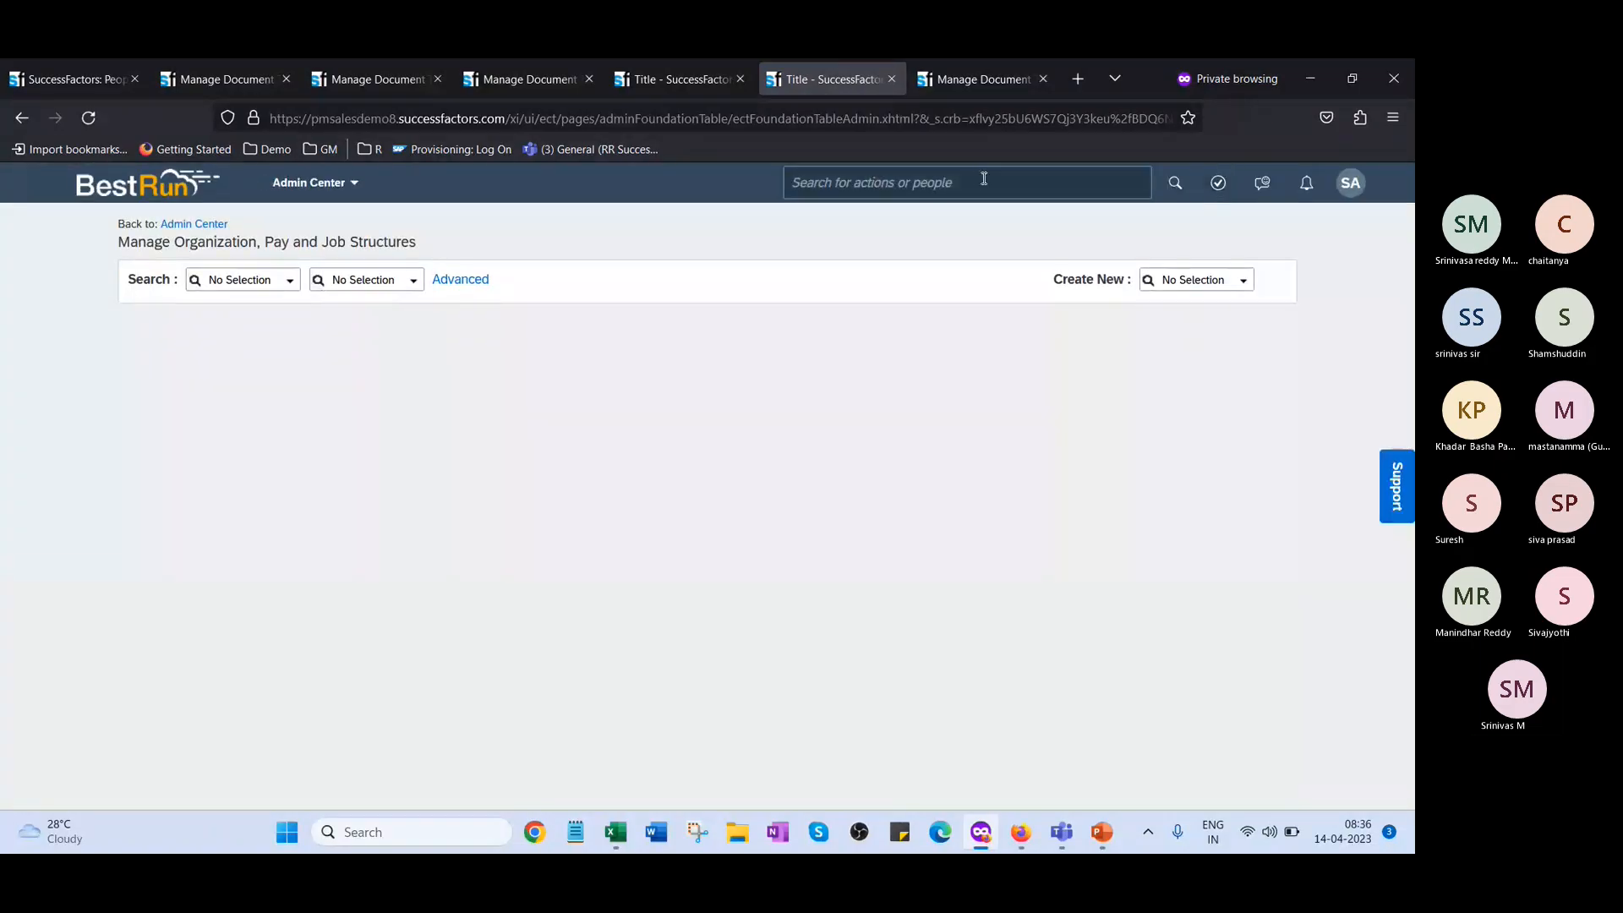
left_click(979, 182)
type("RU")
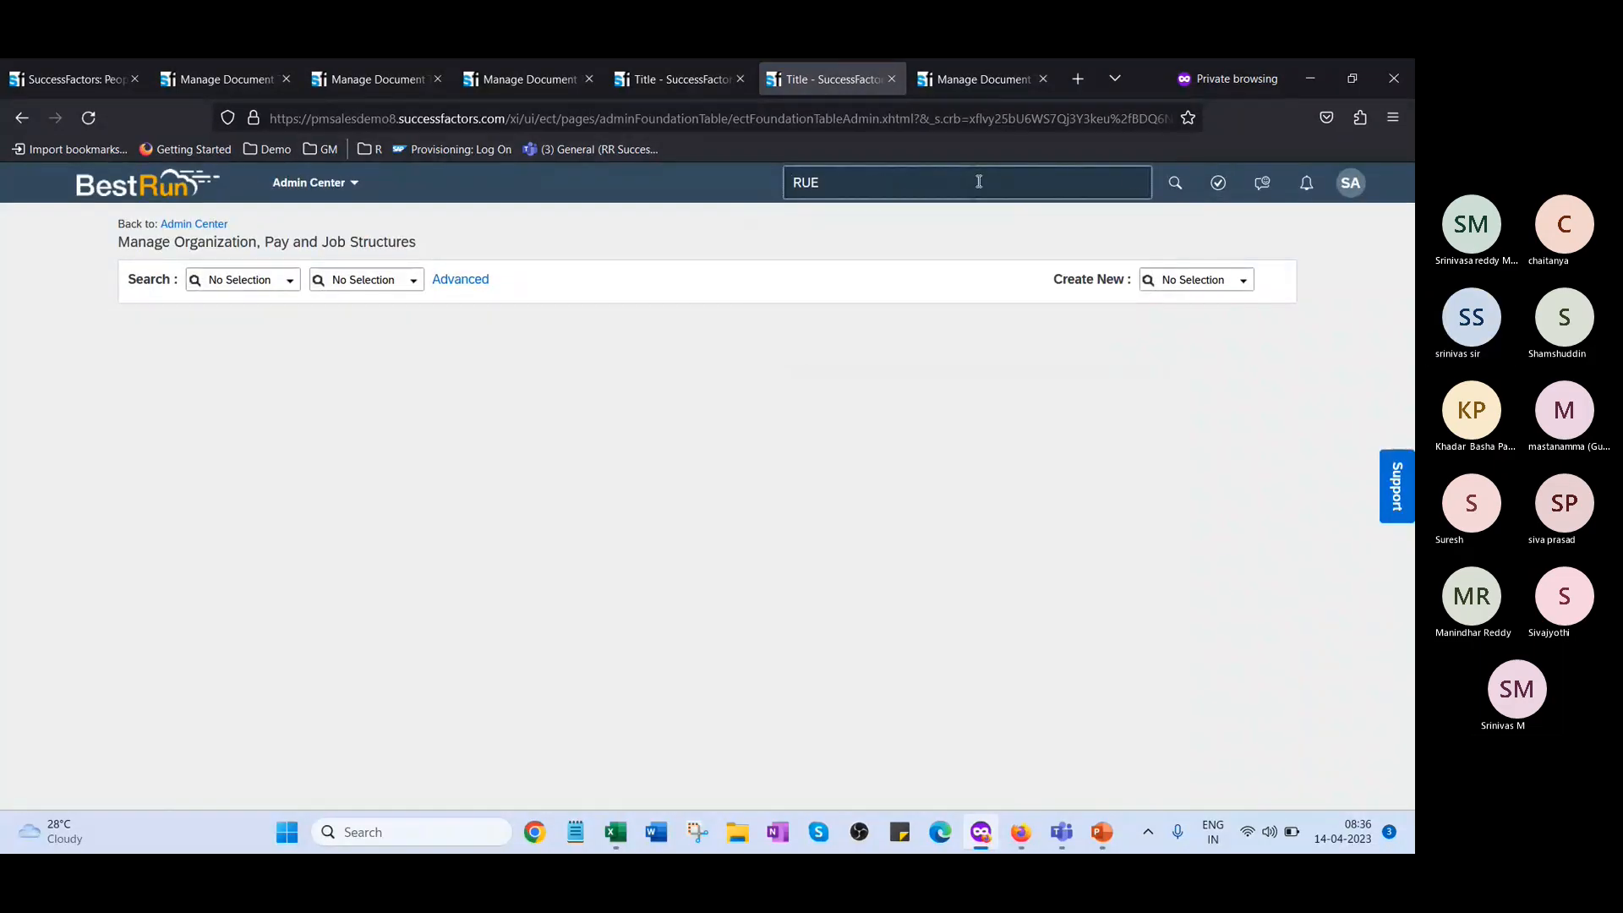
type("LES")
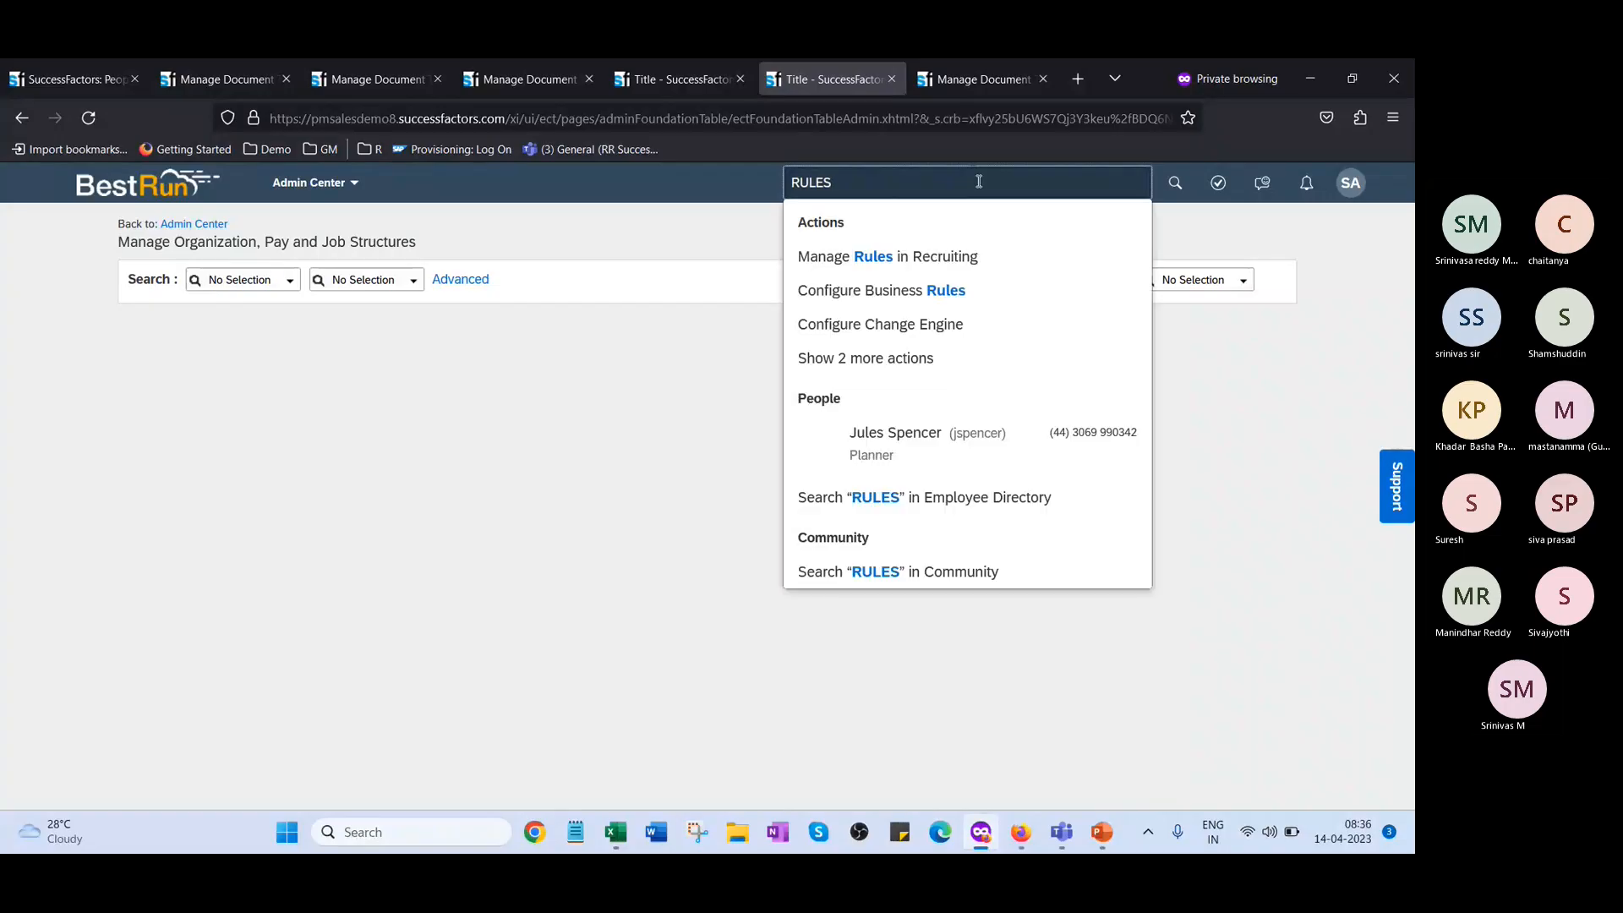
left_click(976, 291)
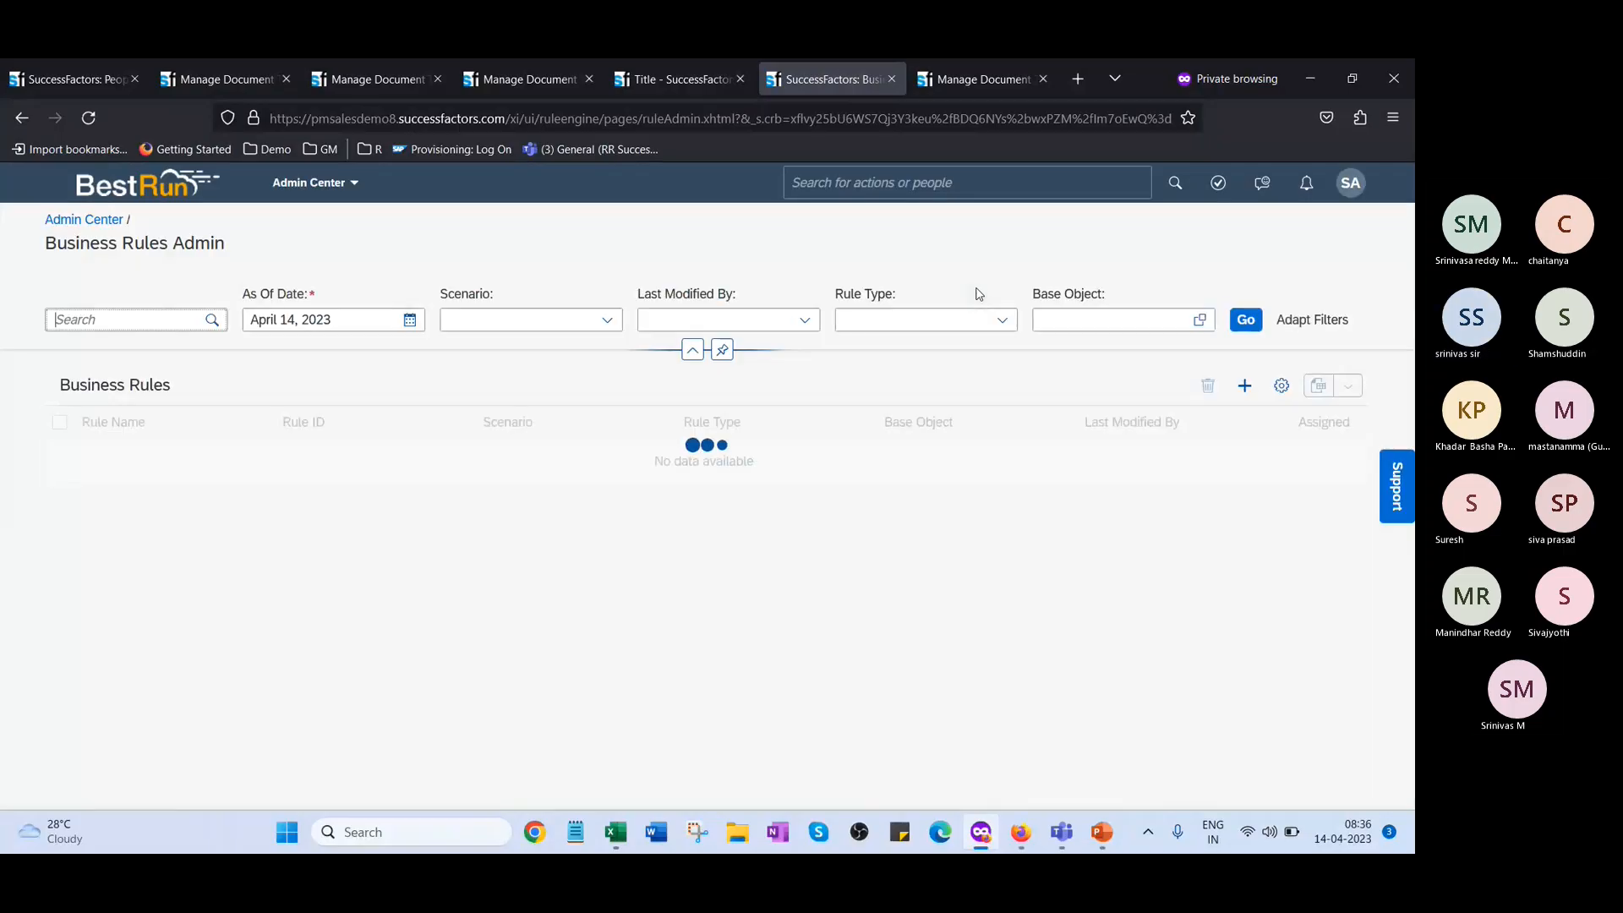
left_click(1244, 459)
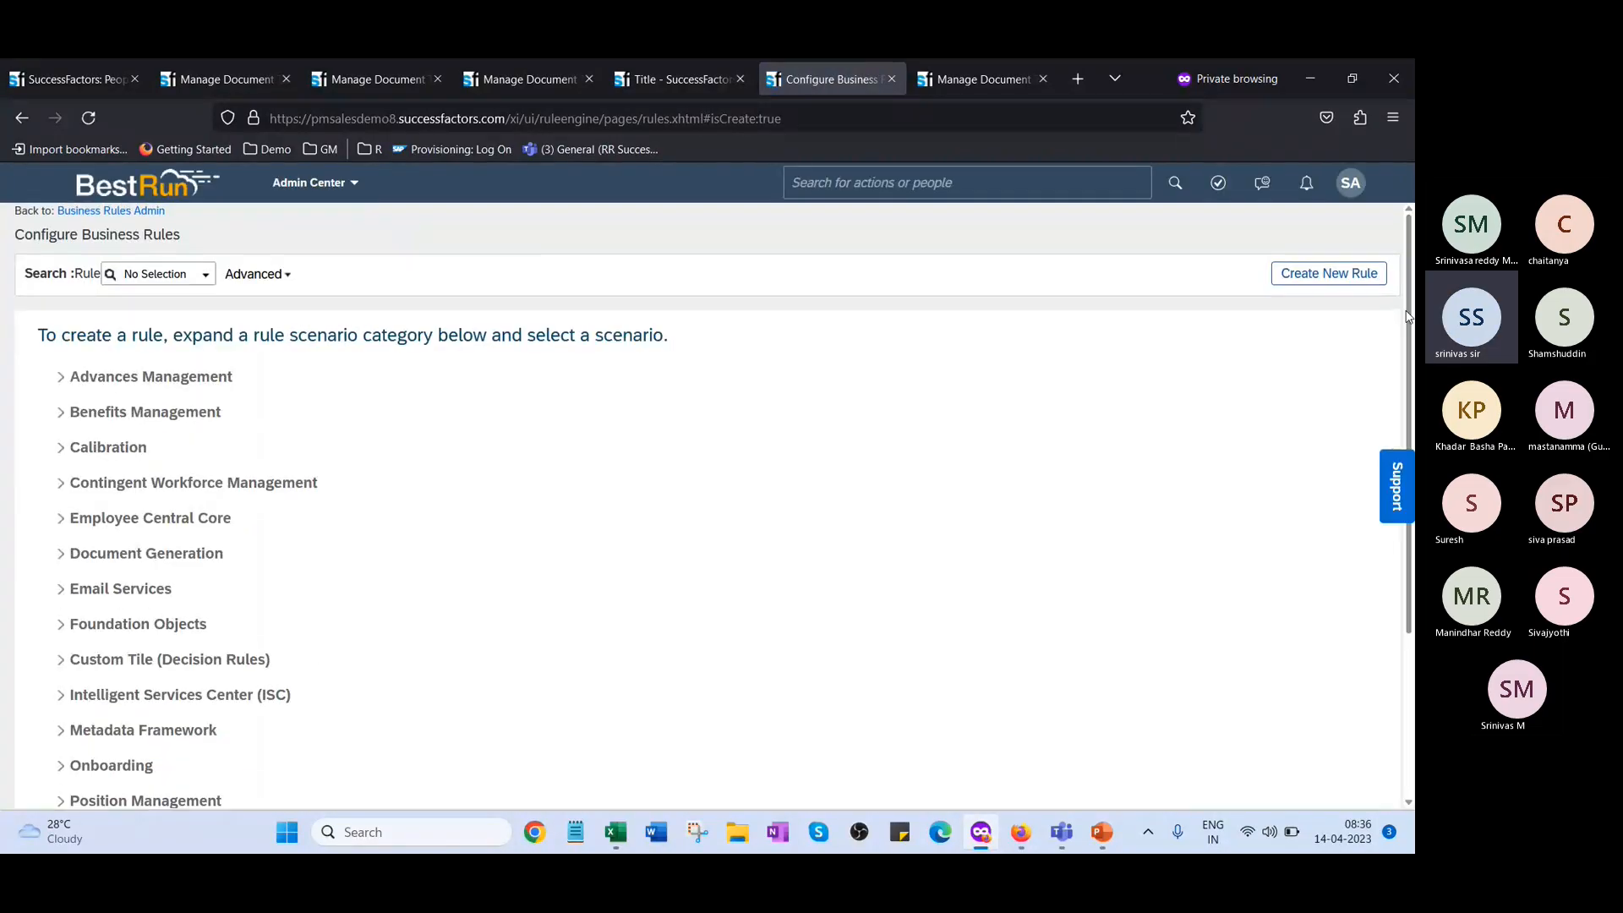
Pick the Basic scenario, name the rule EC_JOBCH and set its base object to Job Information Model
scroll(1408, 317, "down", 3)
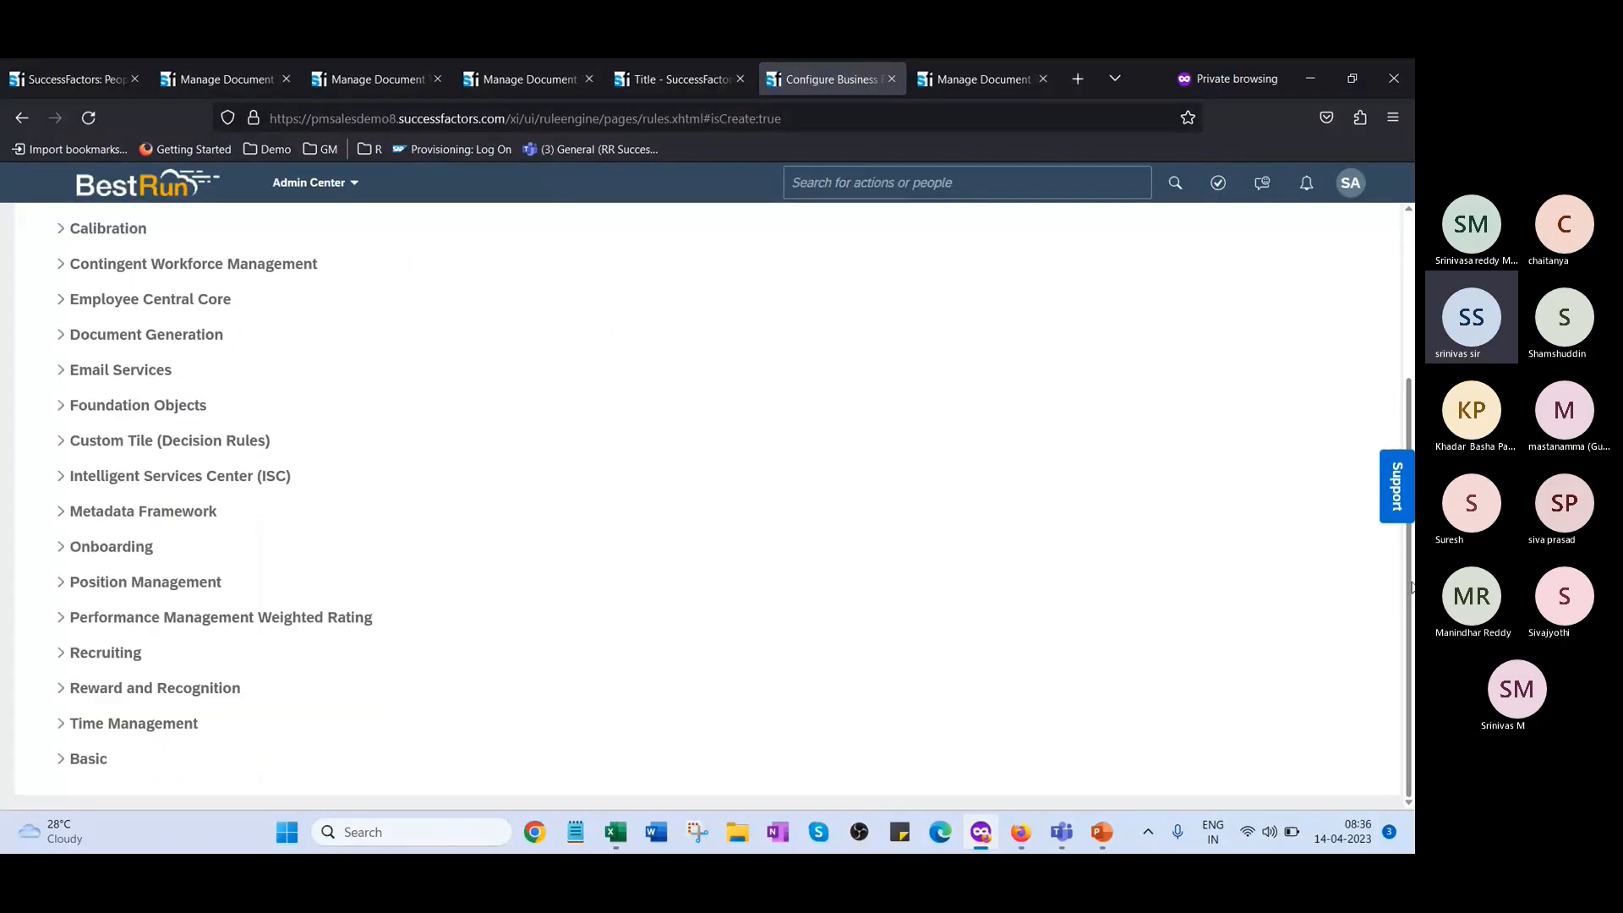
left_click(88, 760)
left_click(104, 779)
left_click(1022, 258)
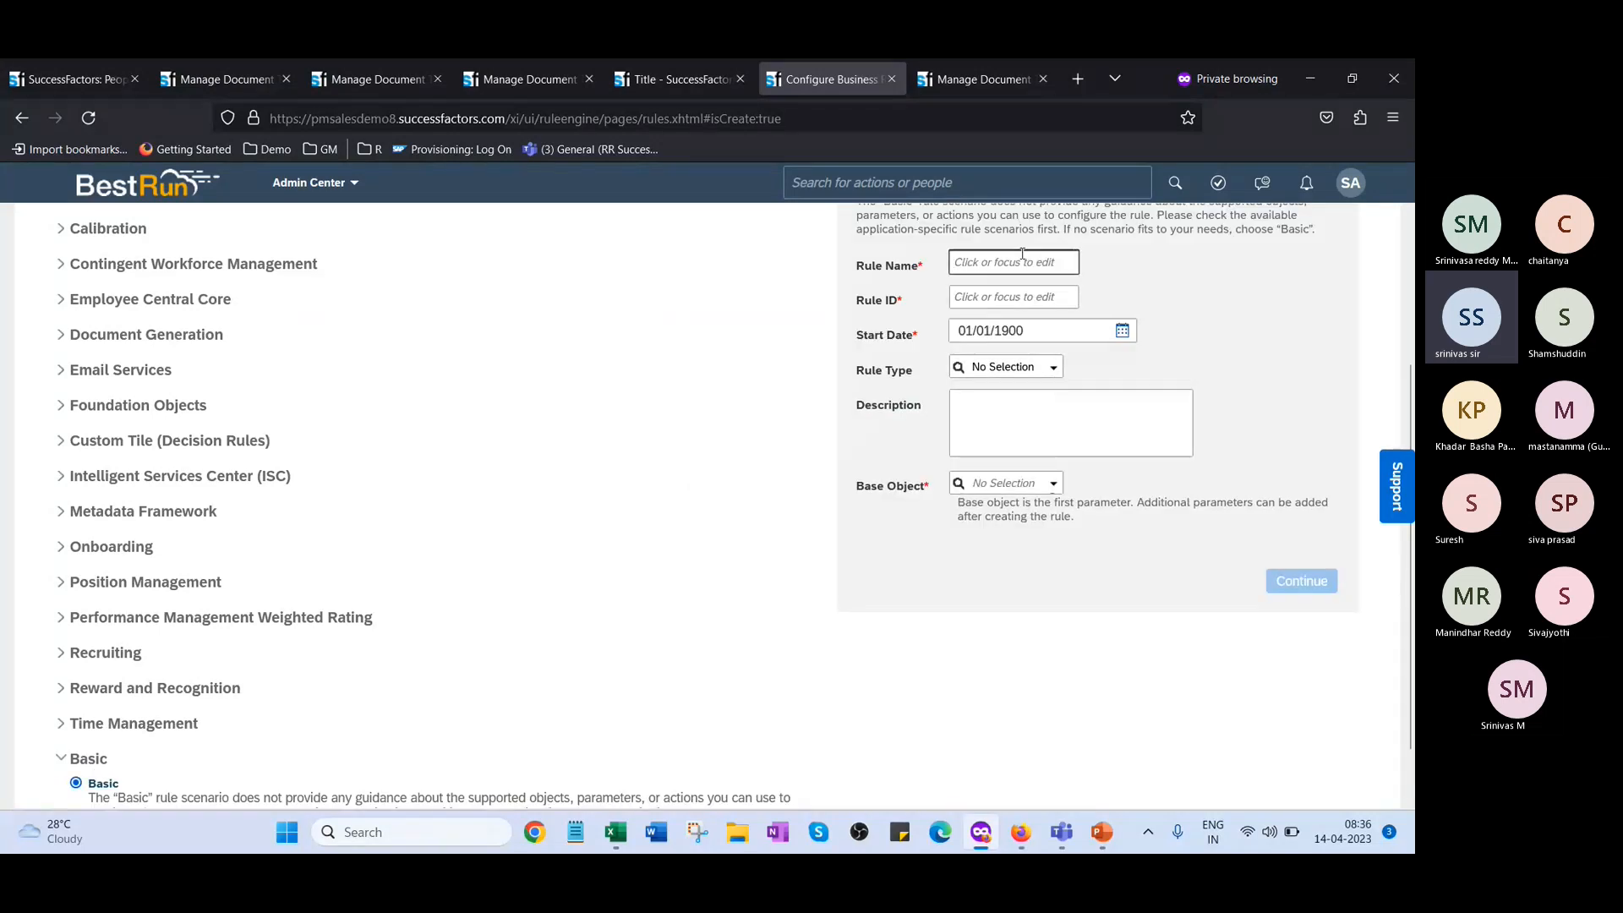
type("EC_JOBCH")
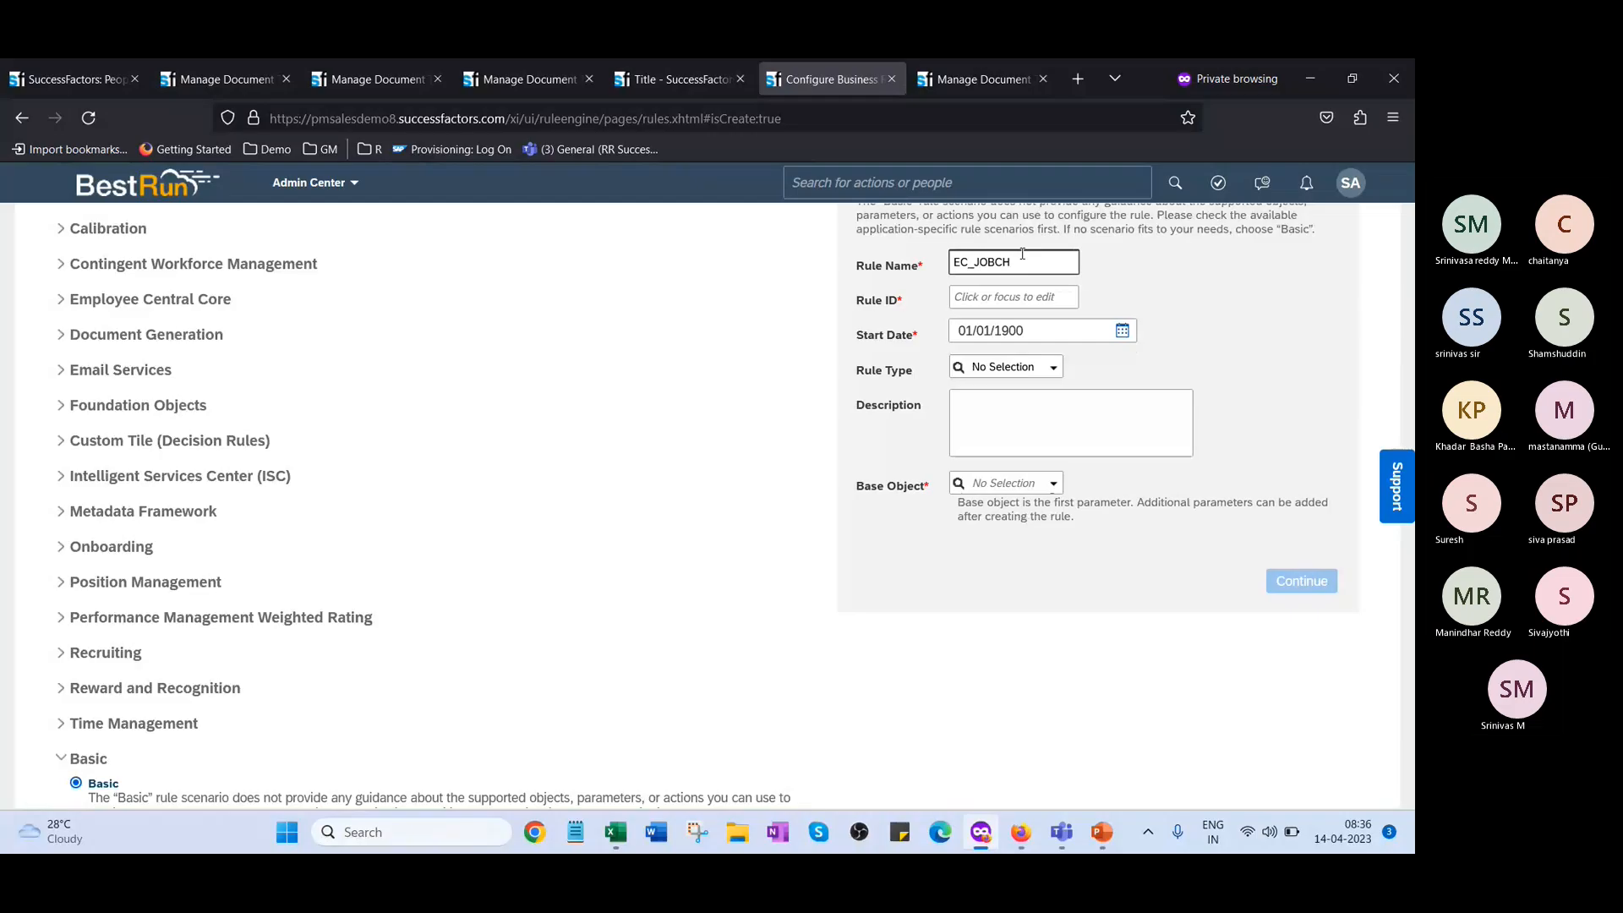
key("Tab")
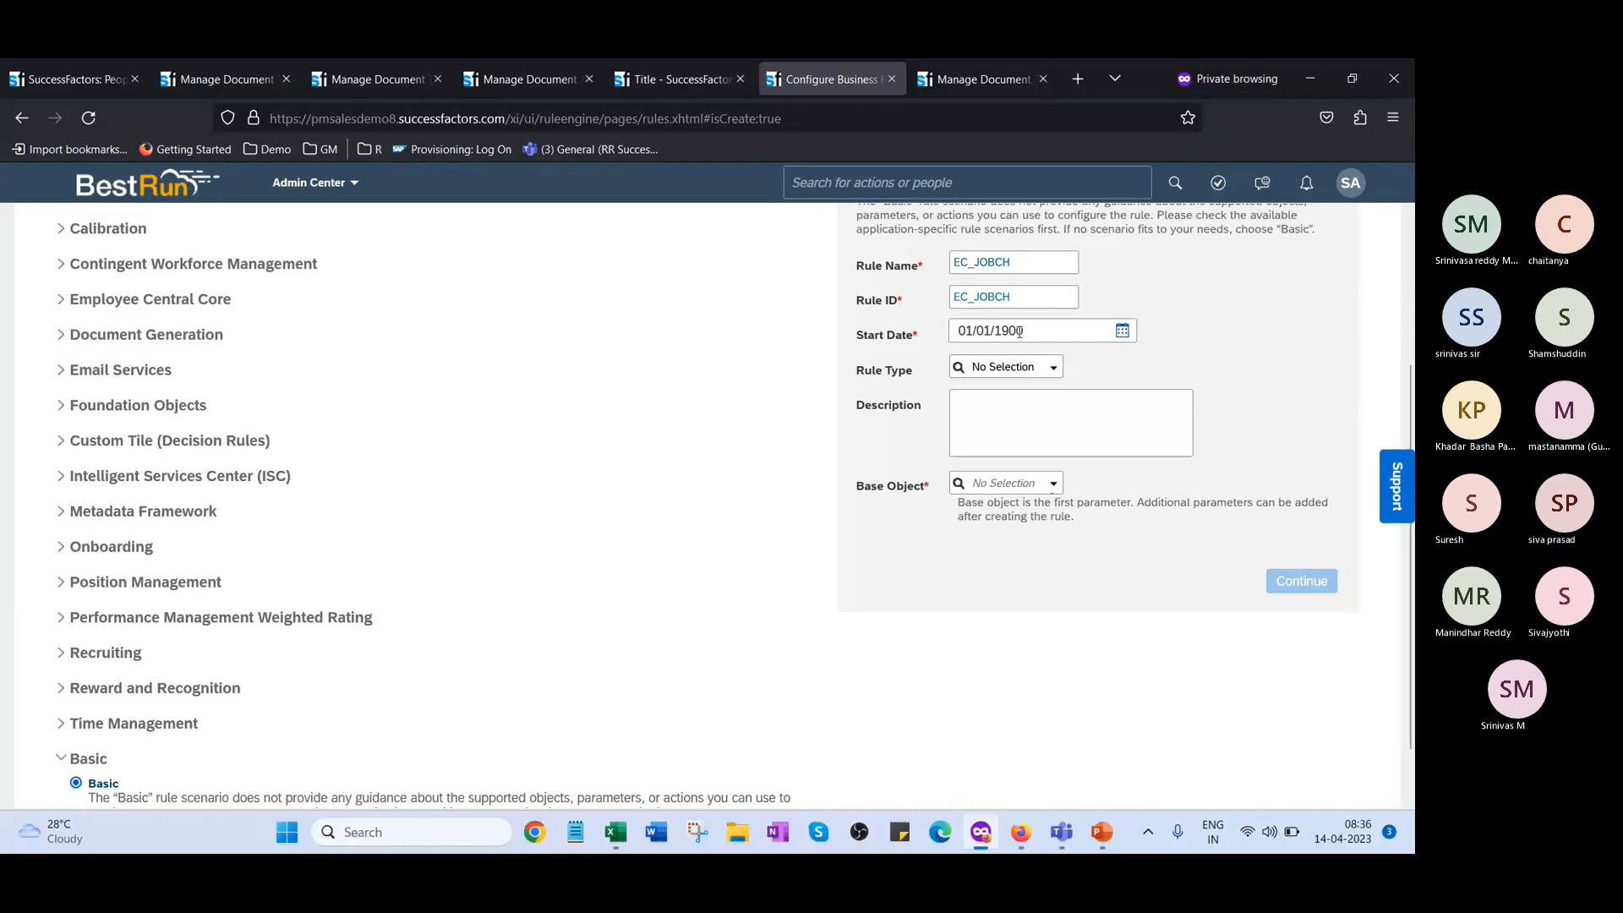
left_click(1021, 482)
type("jb infor")
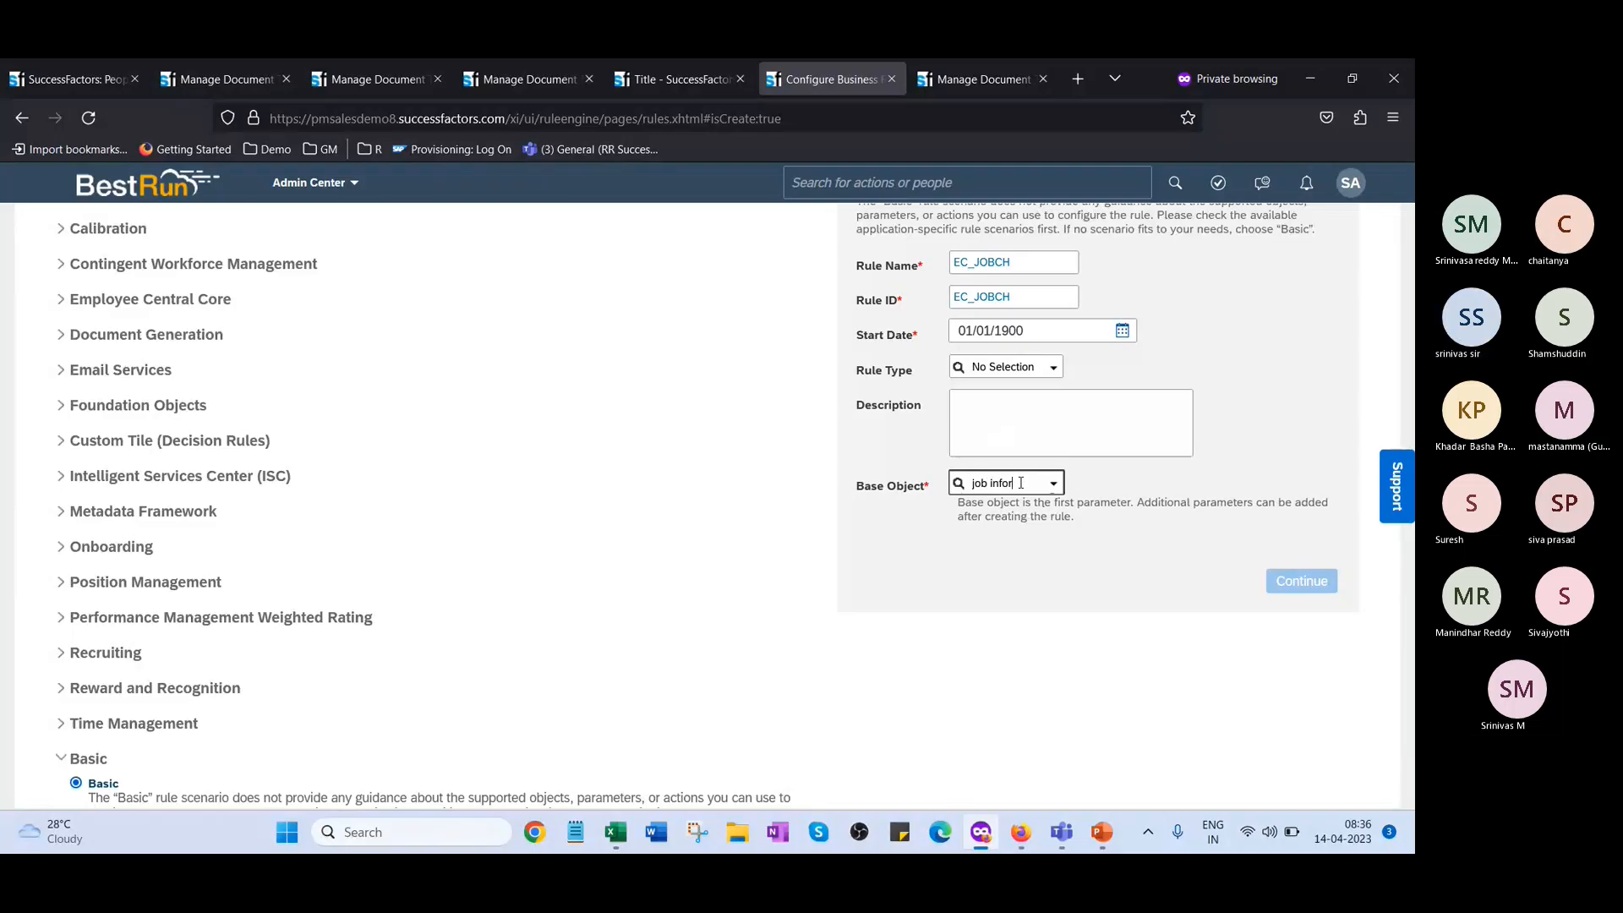
type("on")
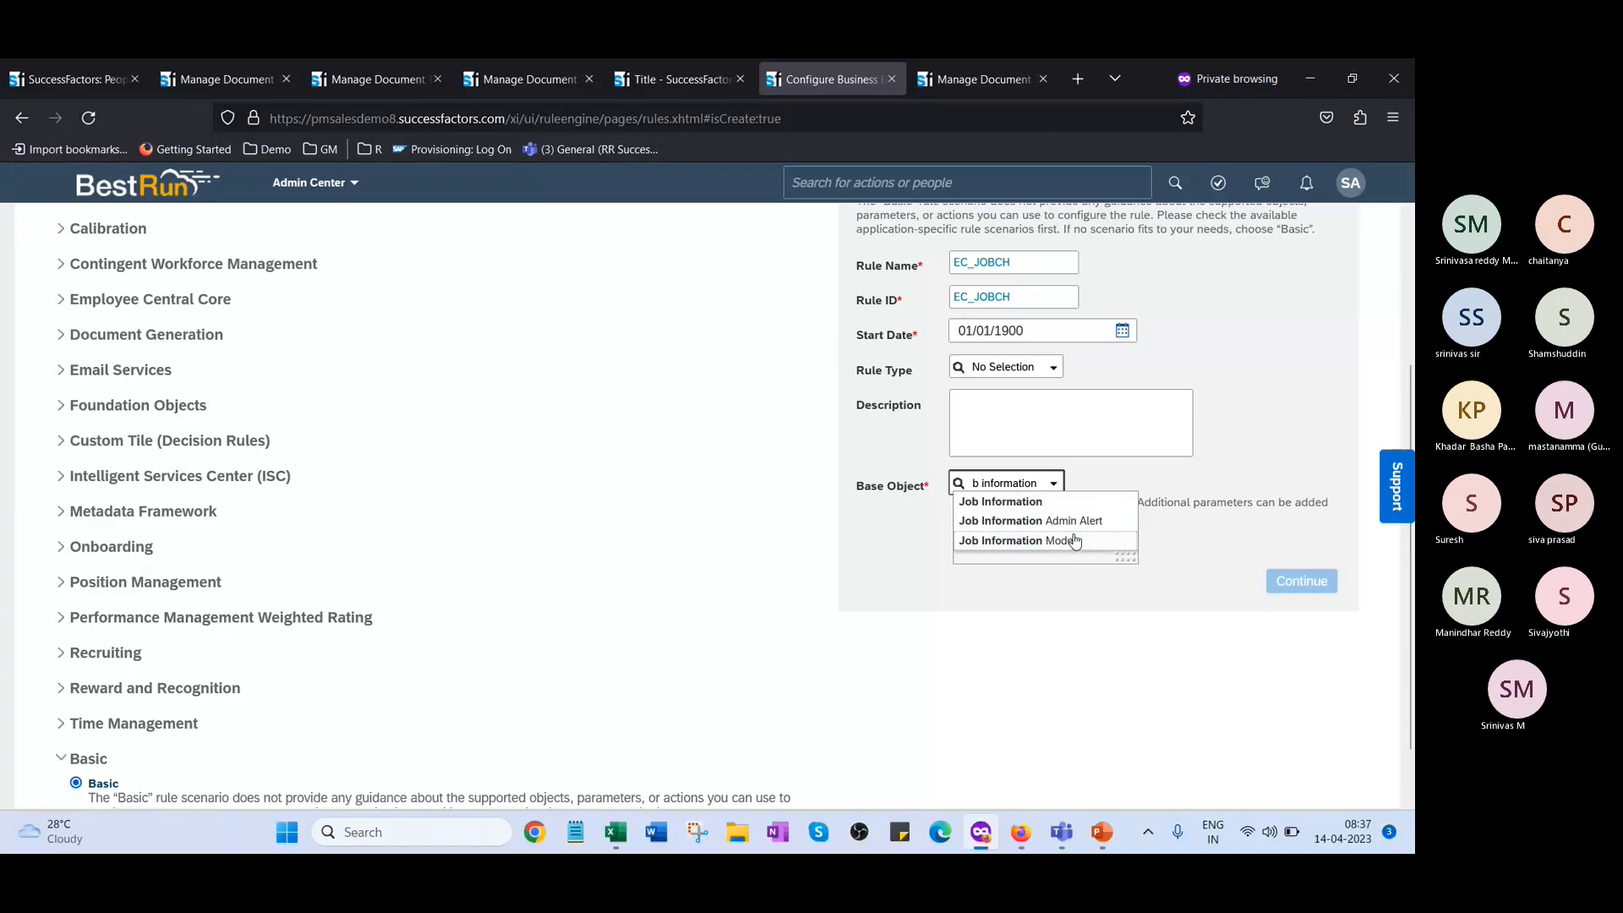
left_click(1064, 545)
left_click(1285, 587)
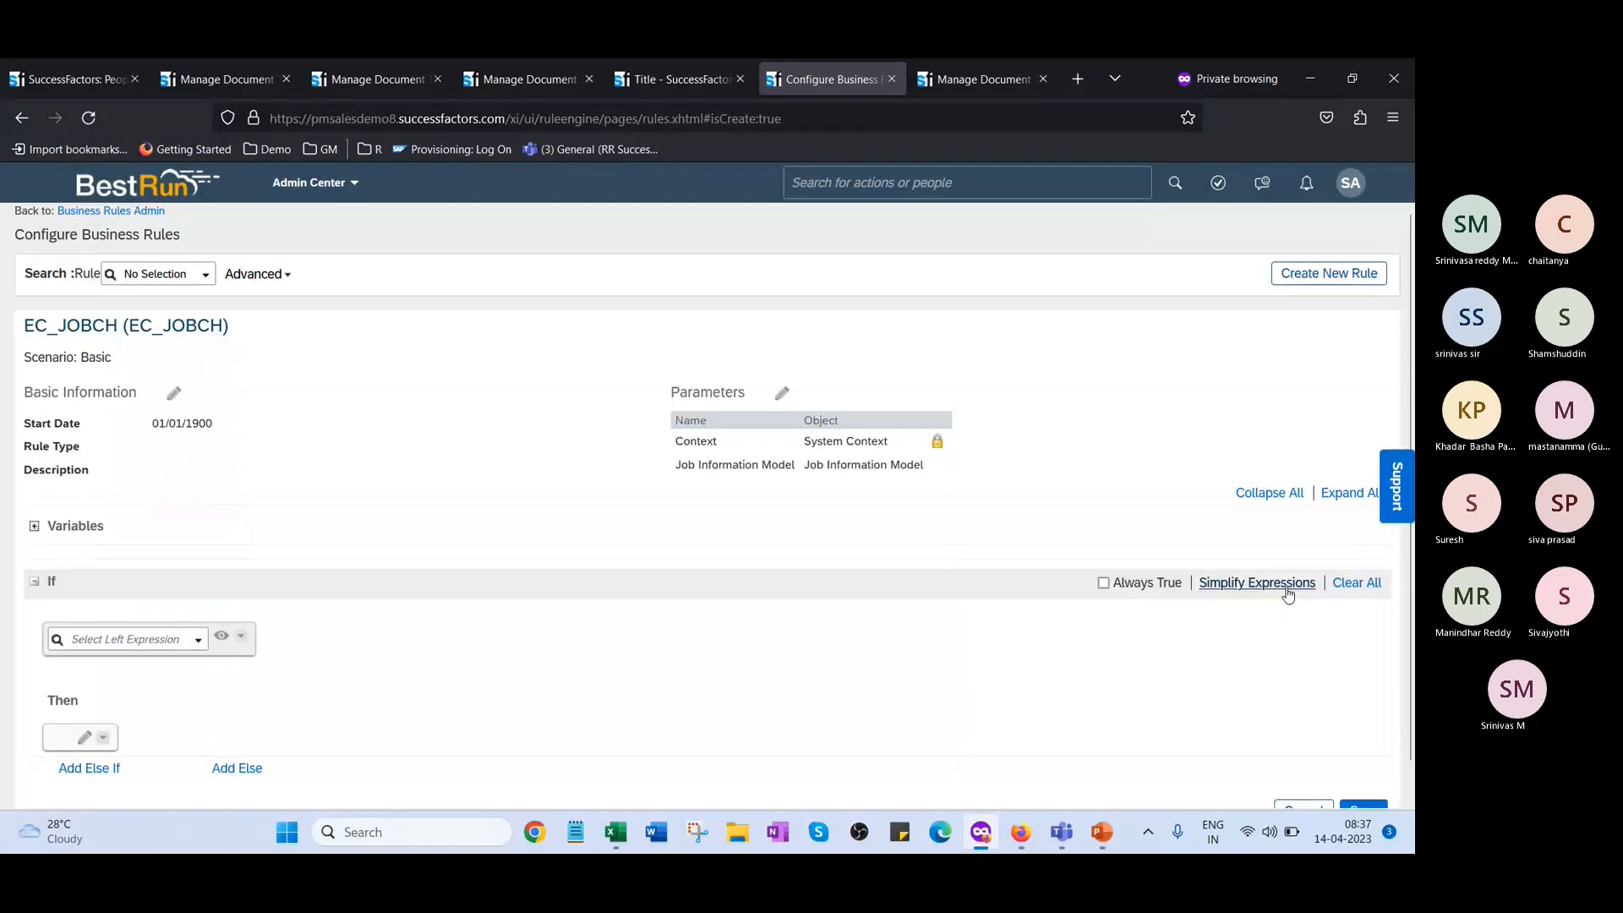
Set the If condition to Company Previous Value is not equal to Company Value
left_click(198, 641)
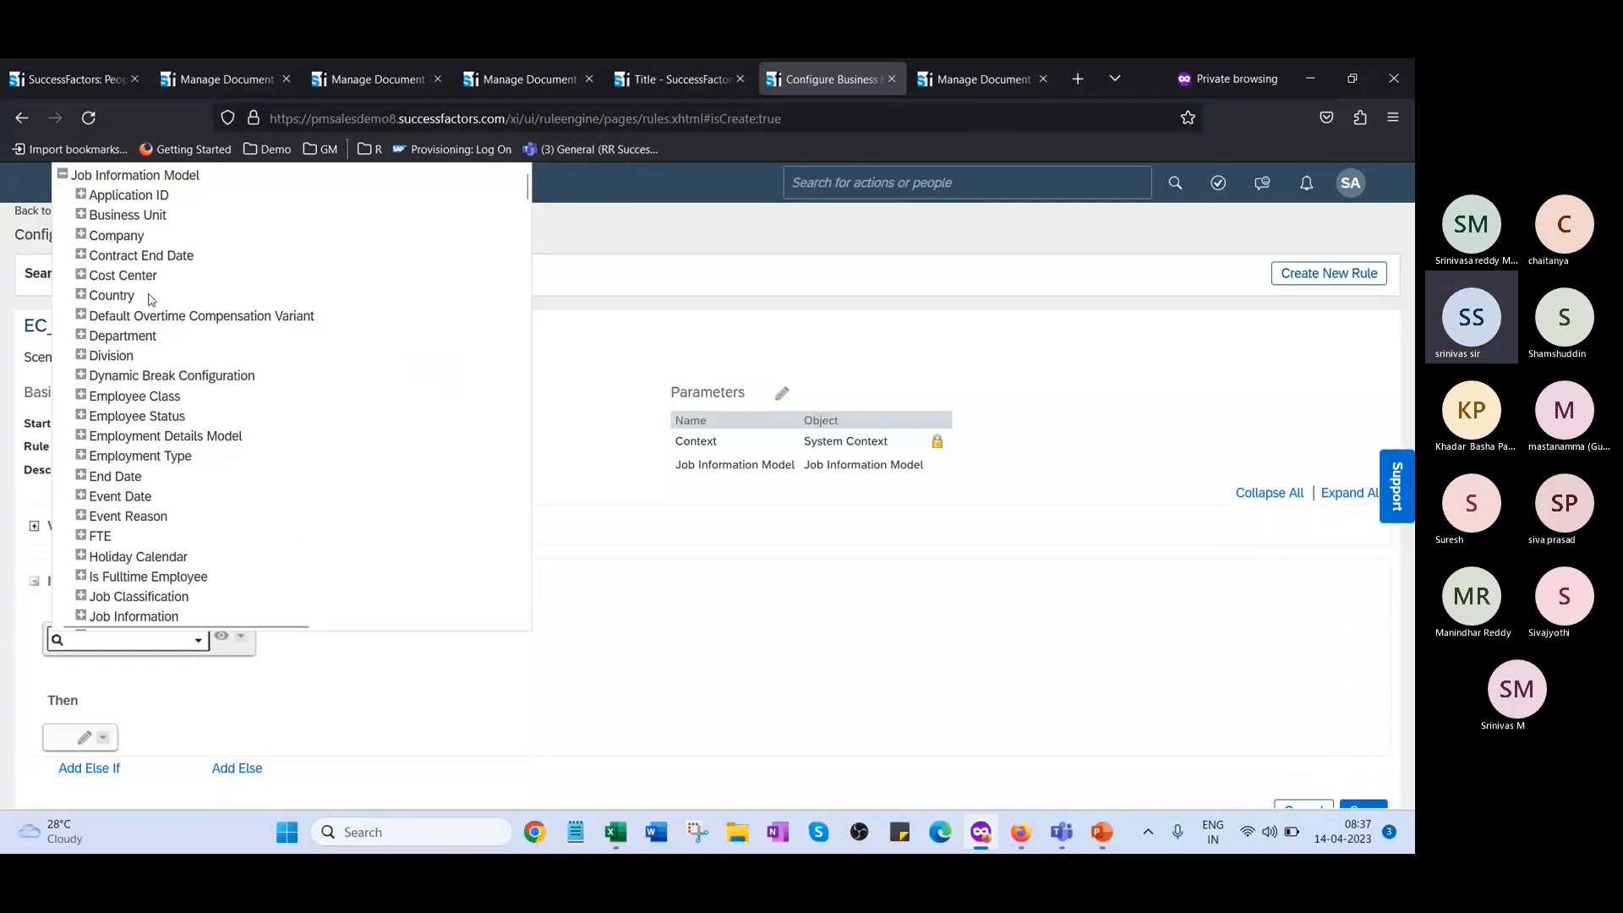
left_click(81, 237)
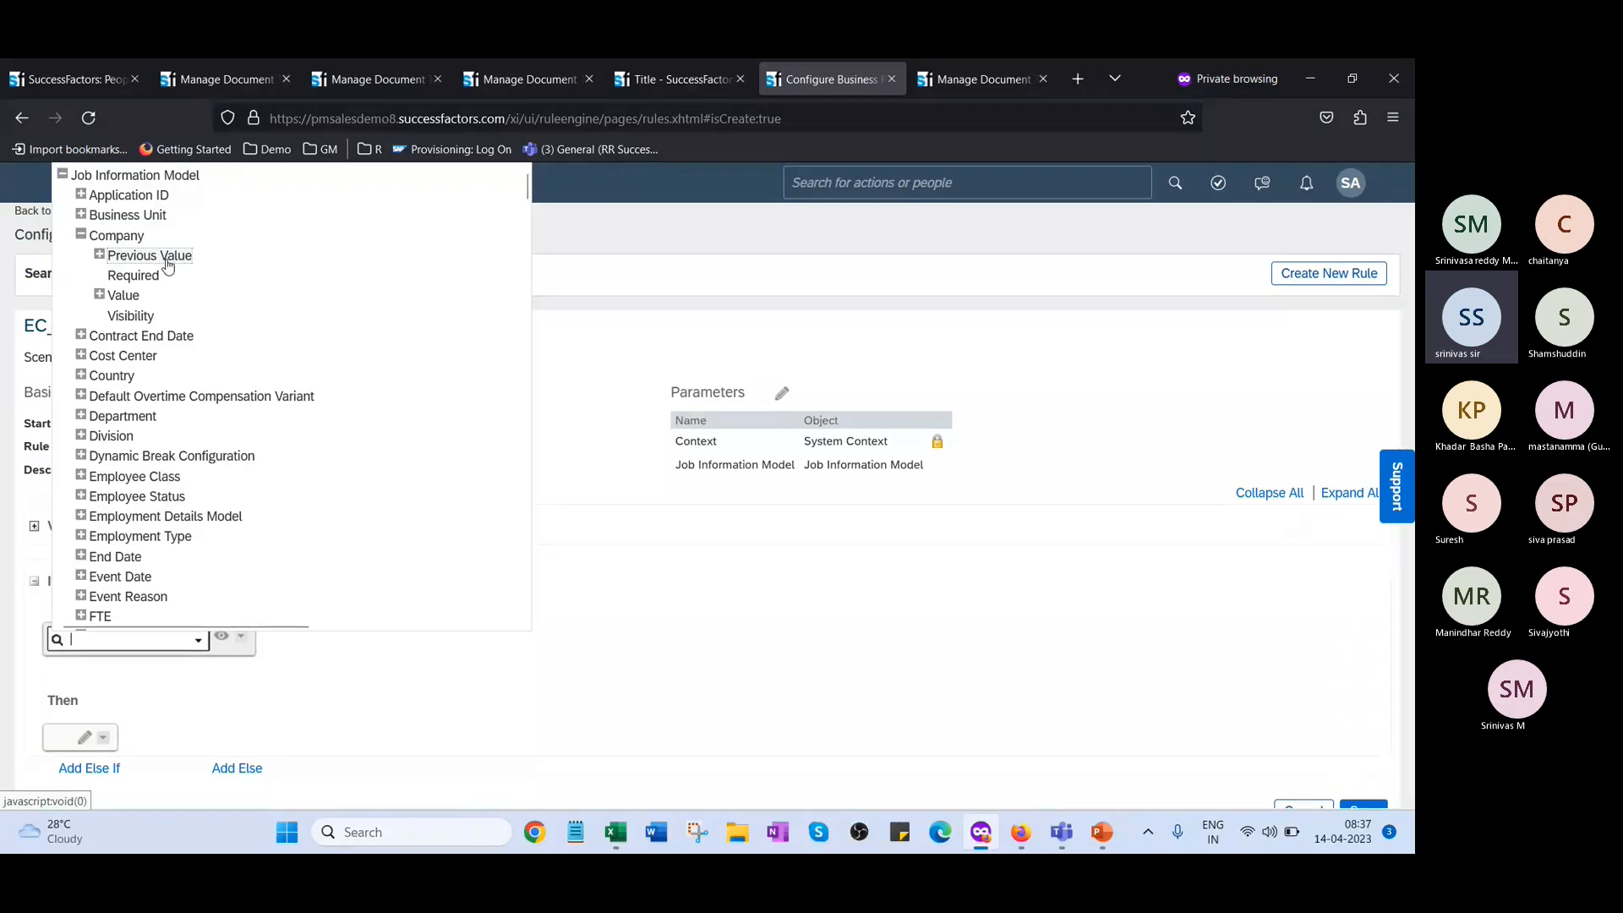
left_click(166, 257)
left_click(432, 649)
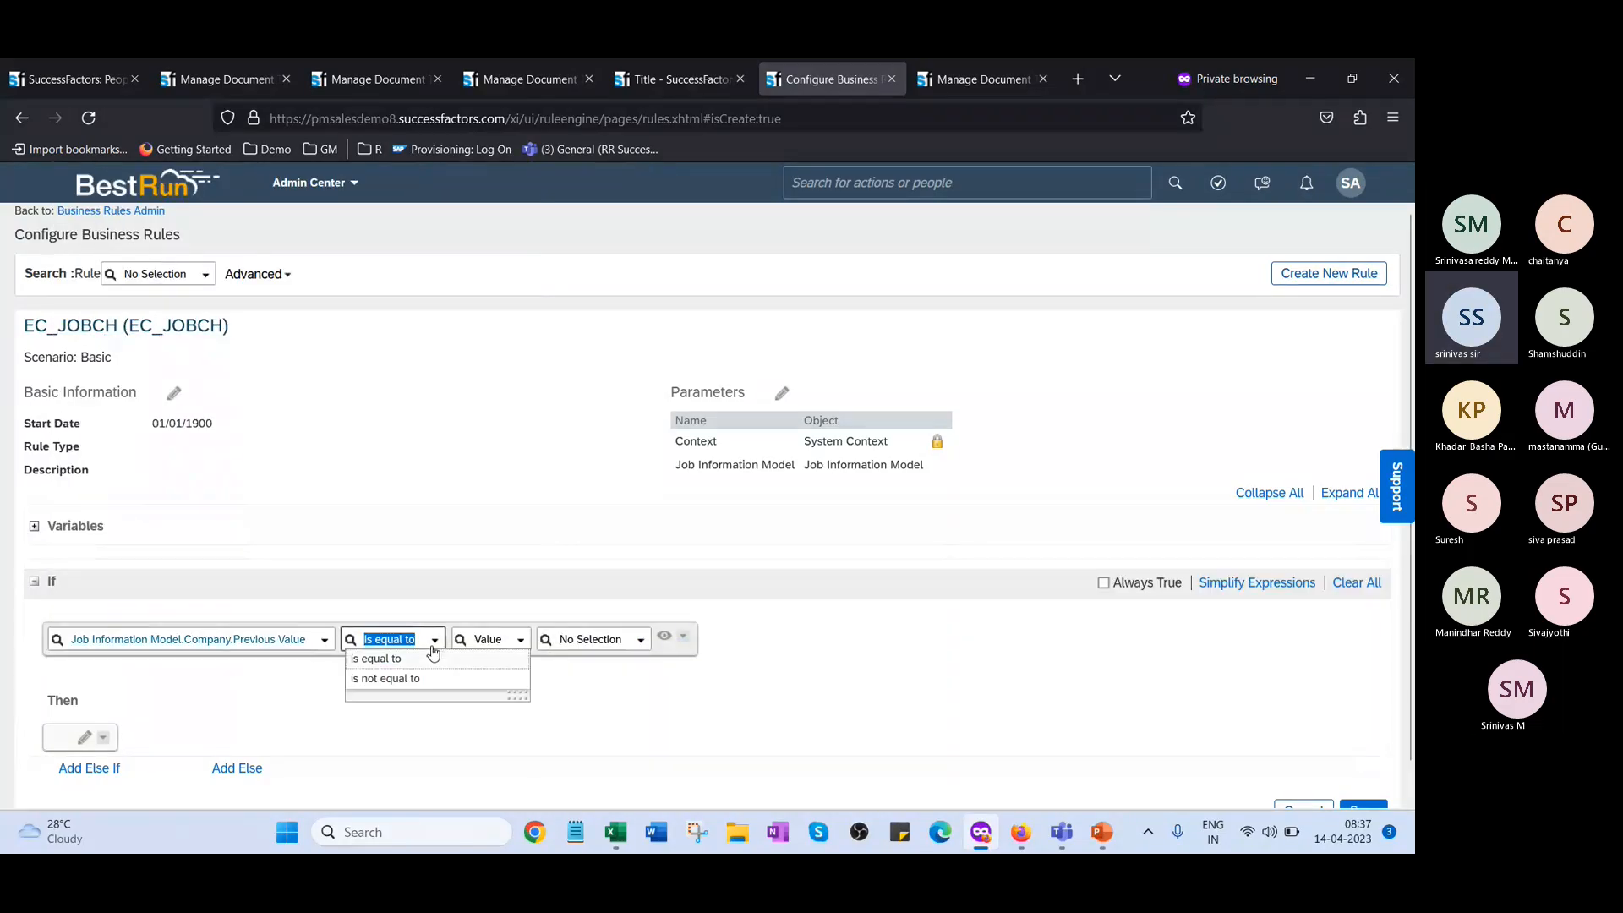
left_click(384, 674)
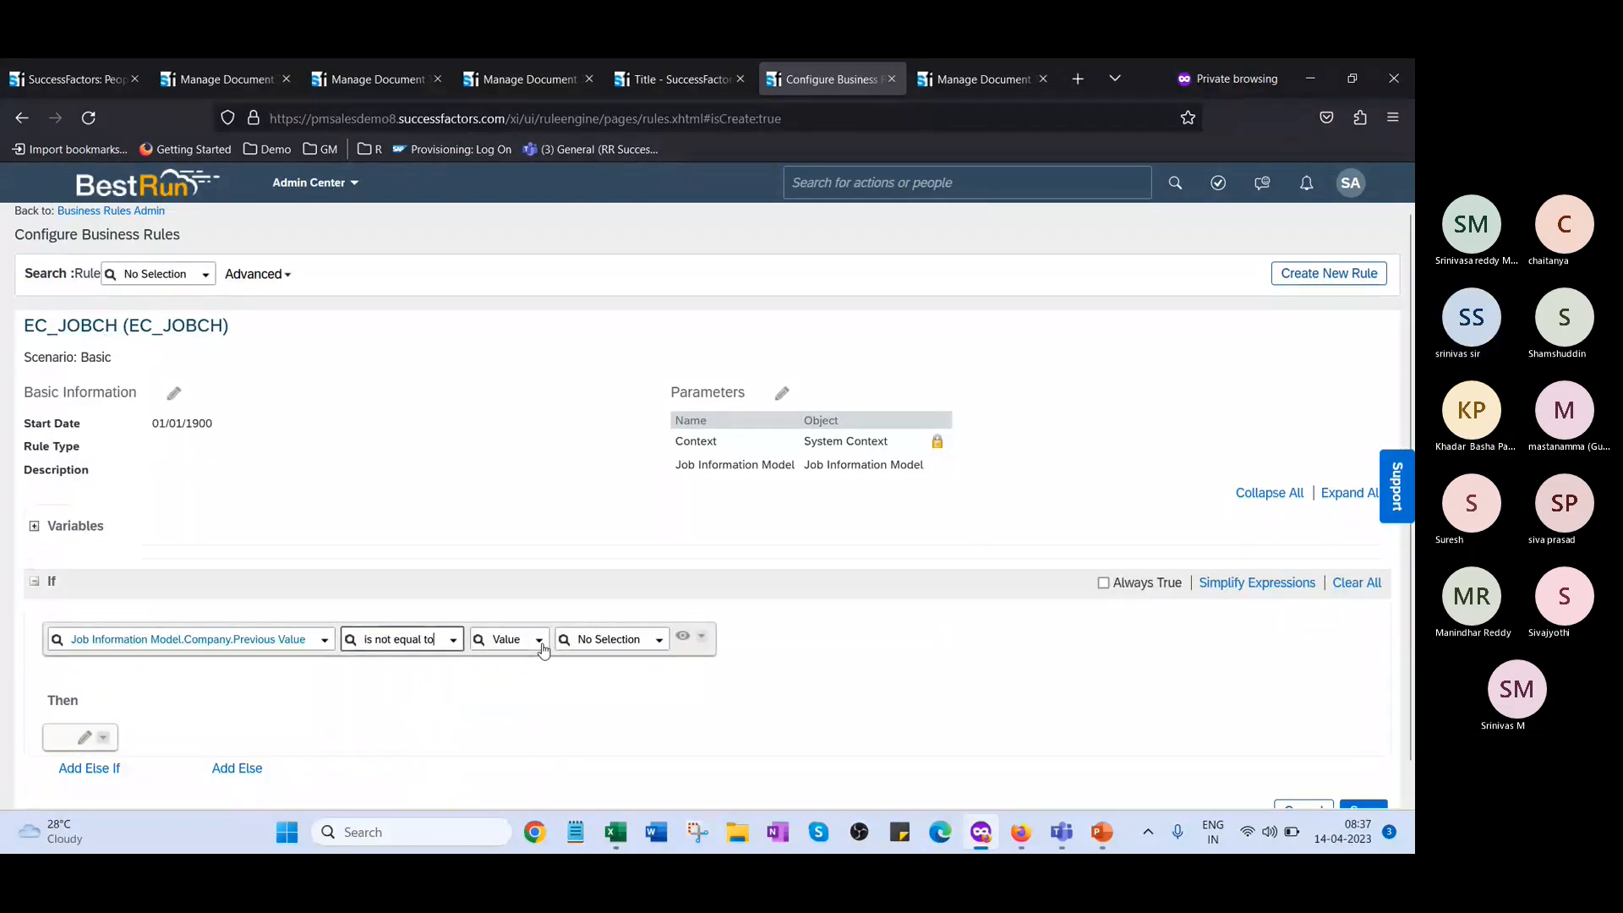
left_click(540, 641)
left_click(504, 262)
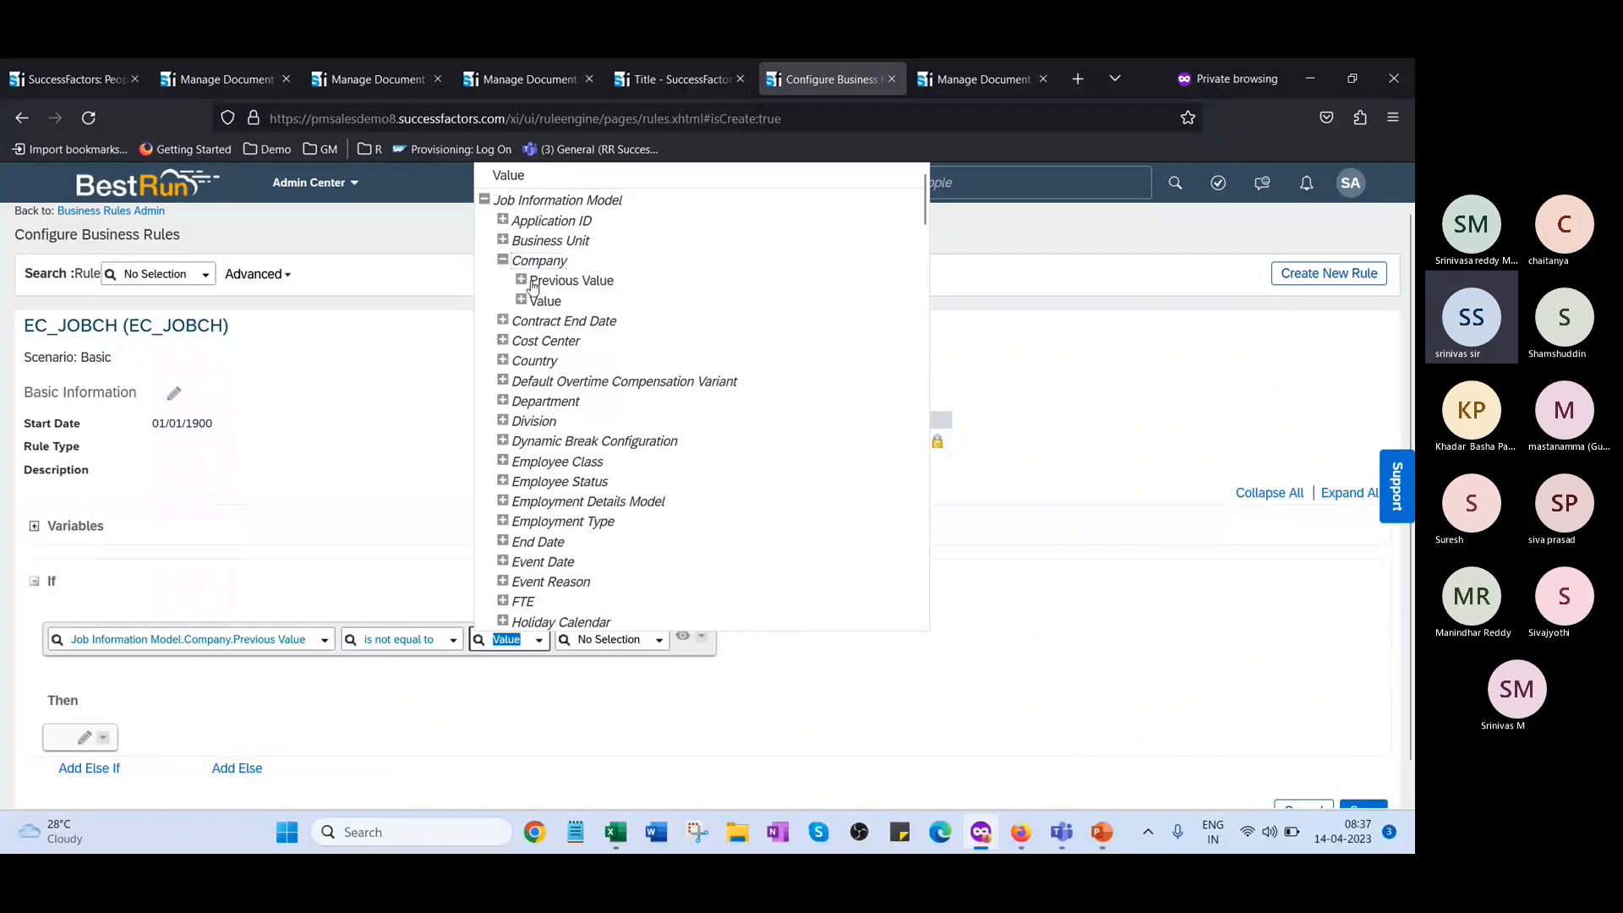
left_click(541, 301)
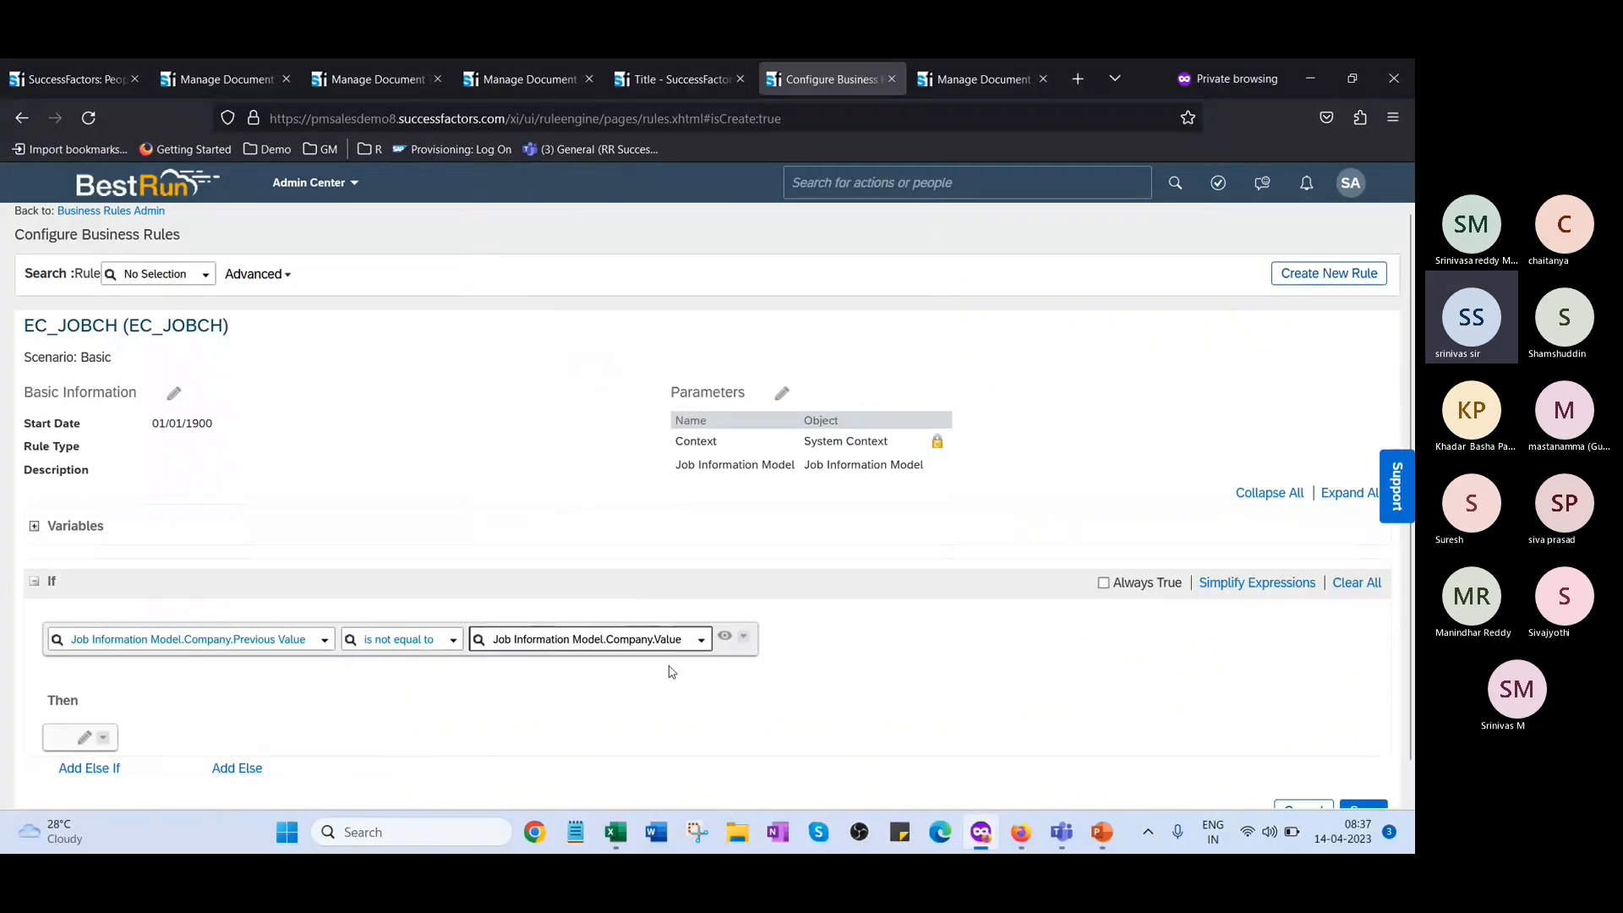
left_click(728, 638)
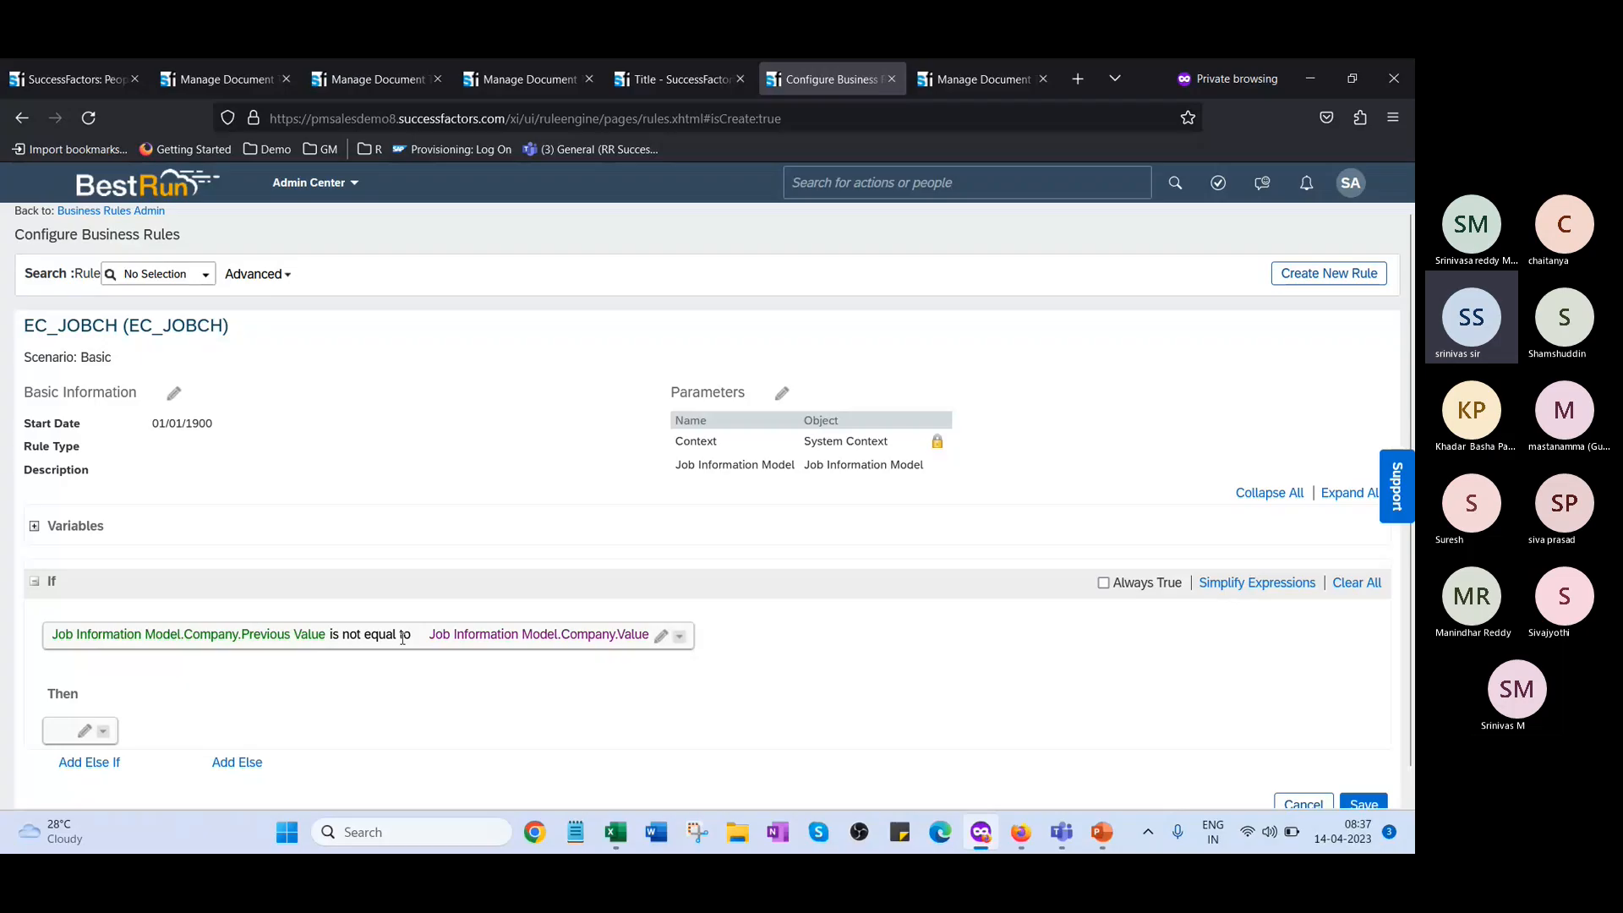
Copy the Company condition and paste it twice, joining each copy with OR
left_click(679, 635)
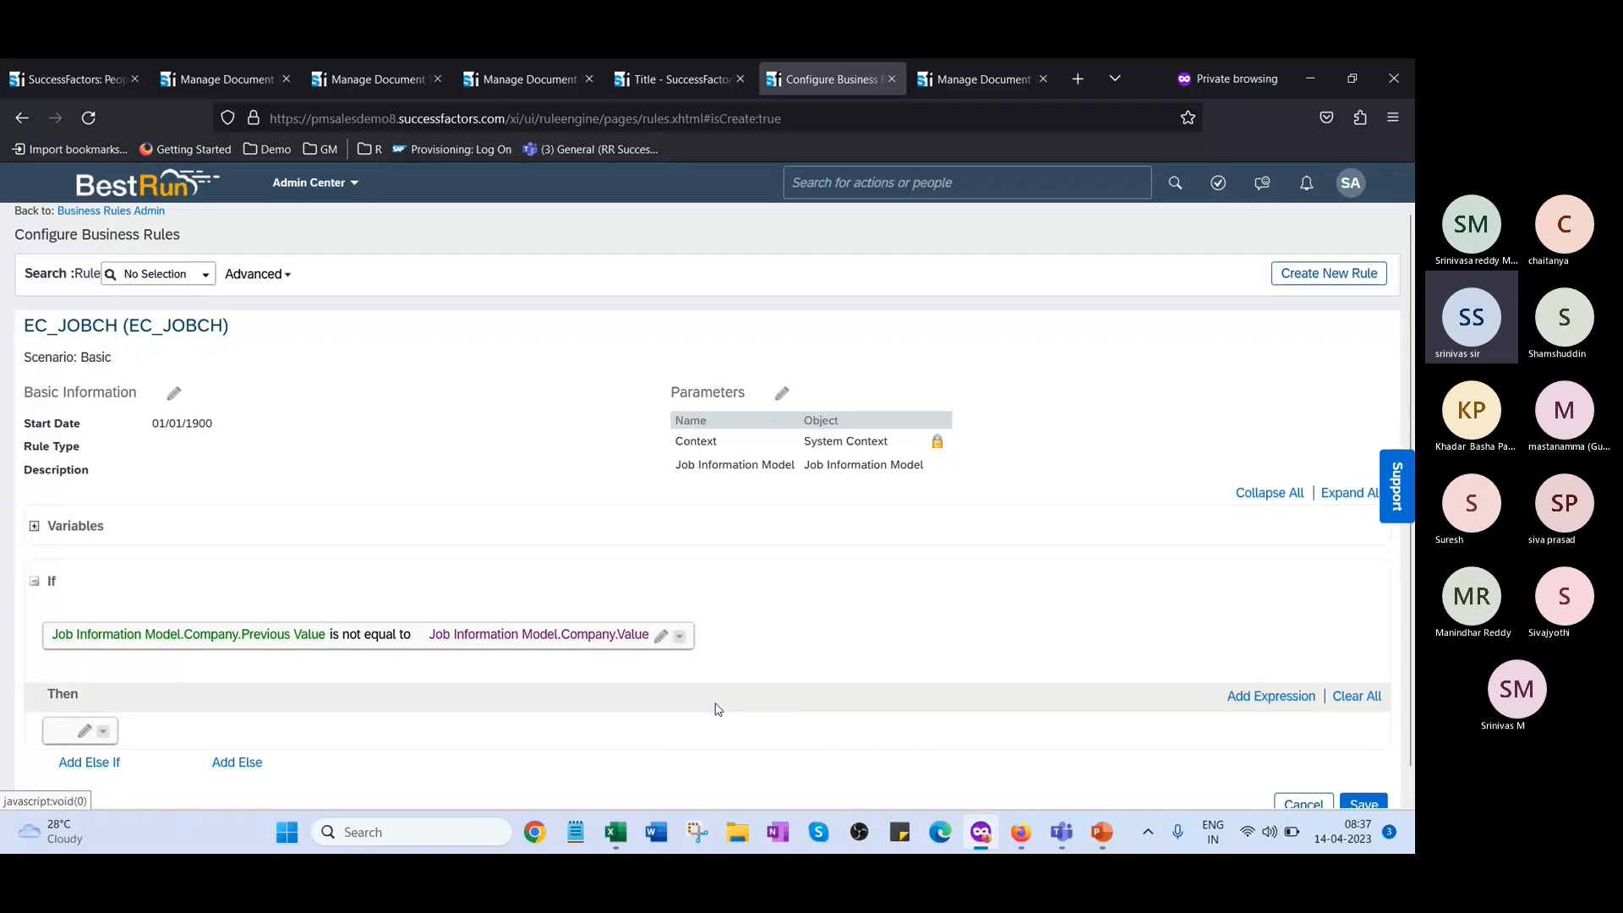
left_click(718, 708)
left_click(679, 636)
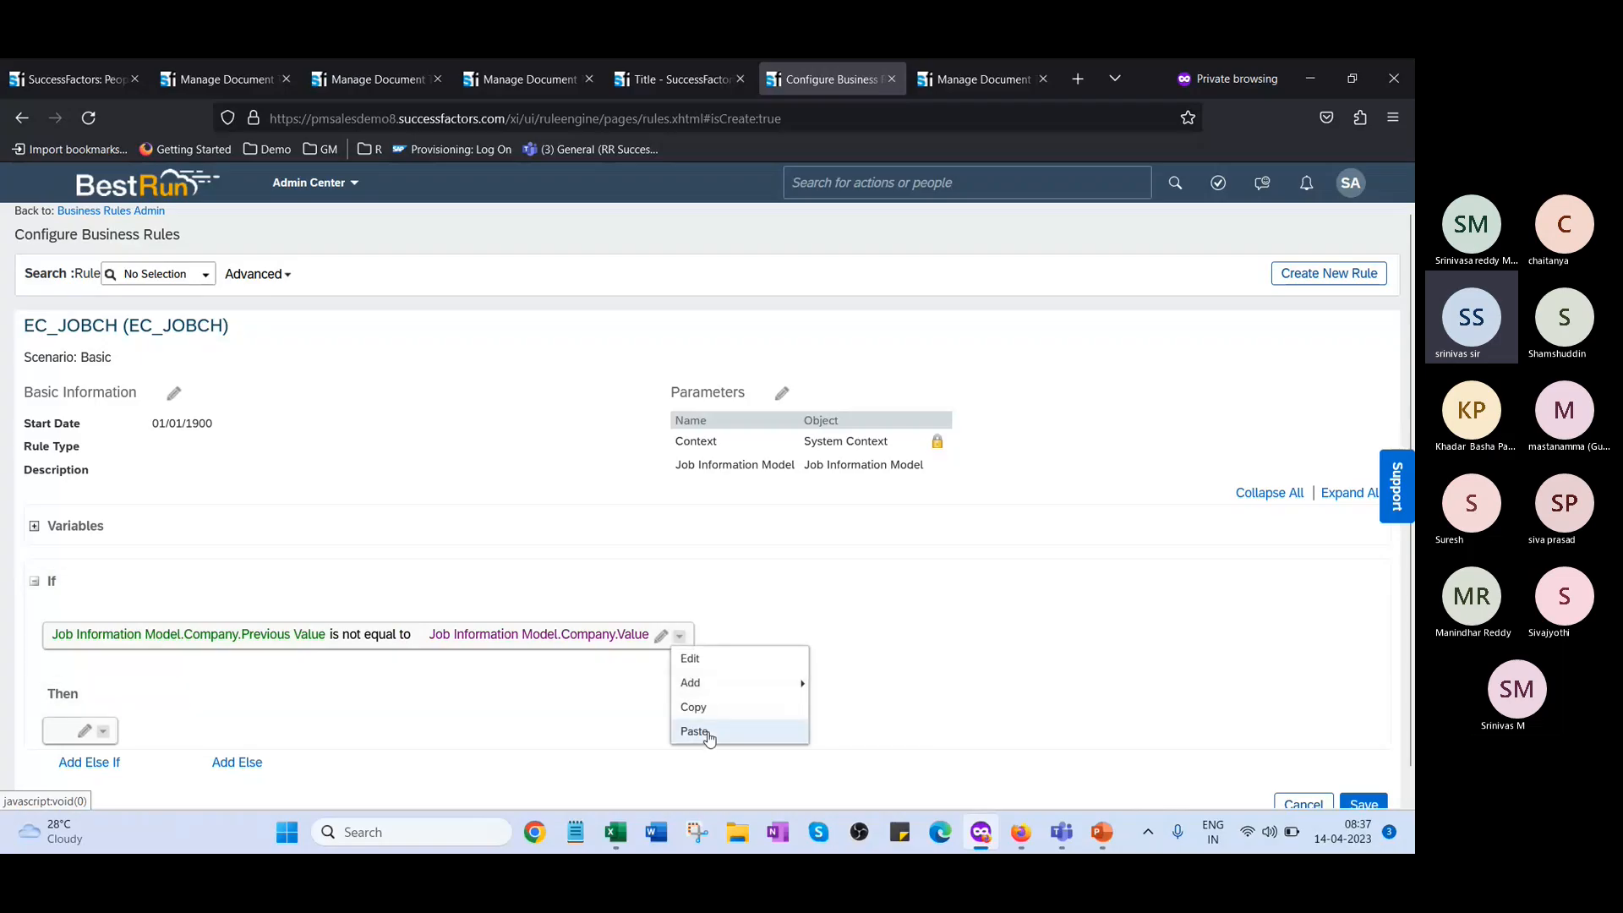
left_click(694, 732)
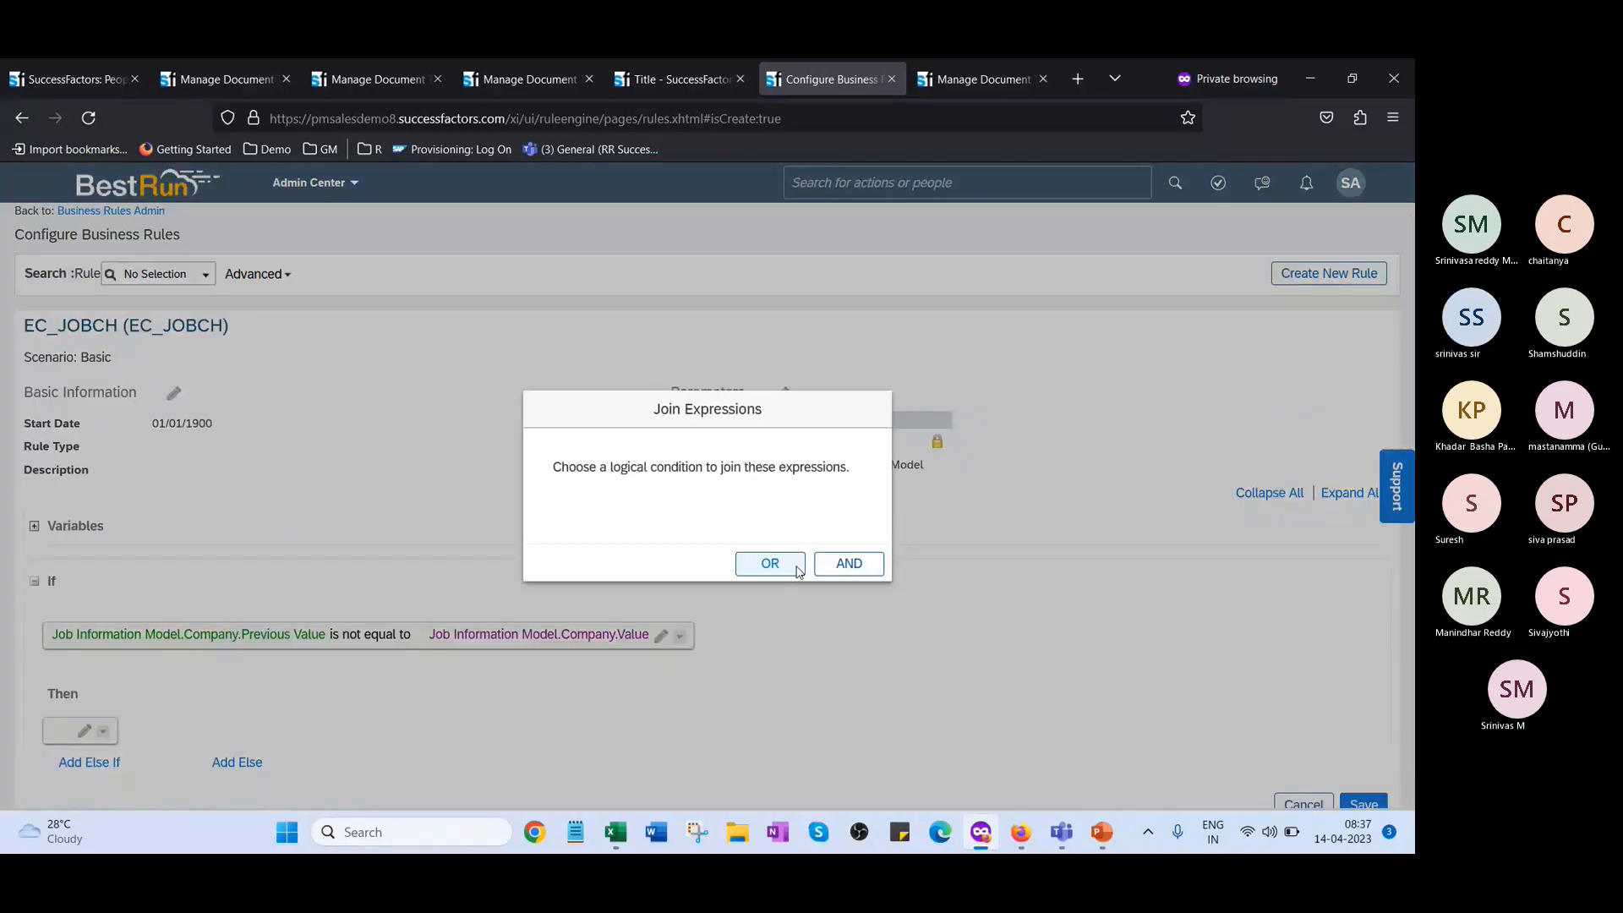
left_click(797, 572)
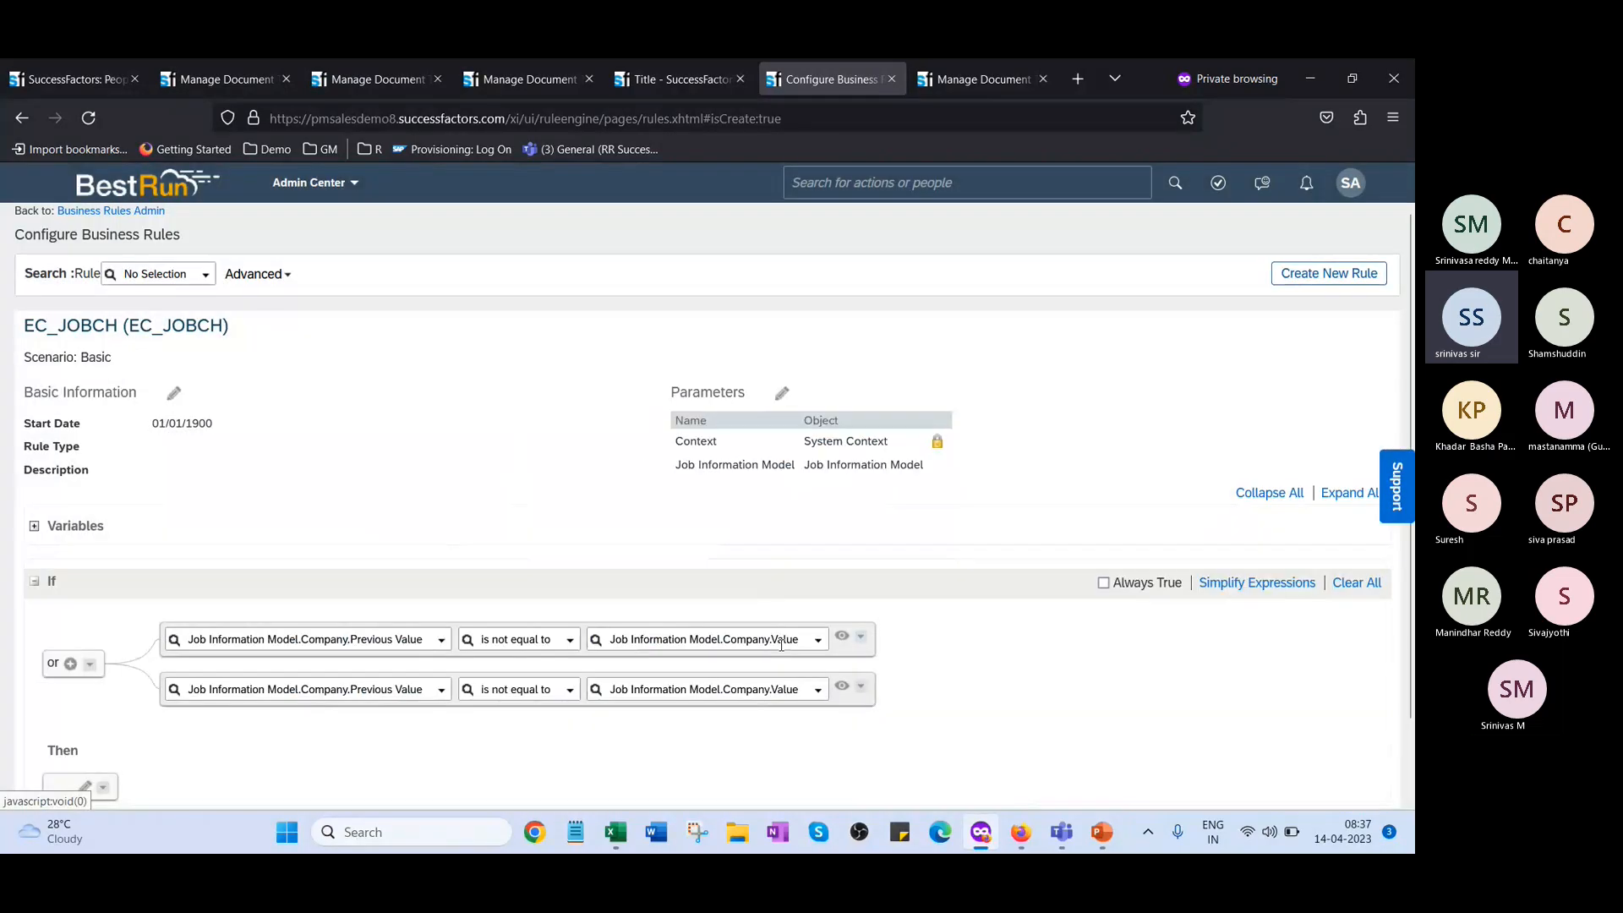
left_click(859, 686)
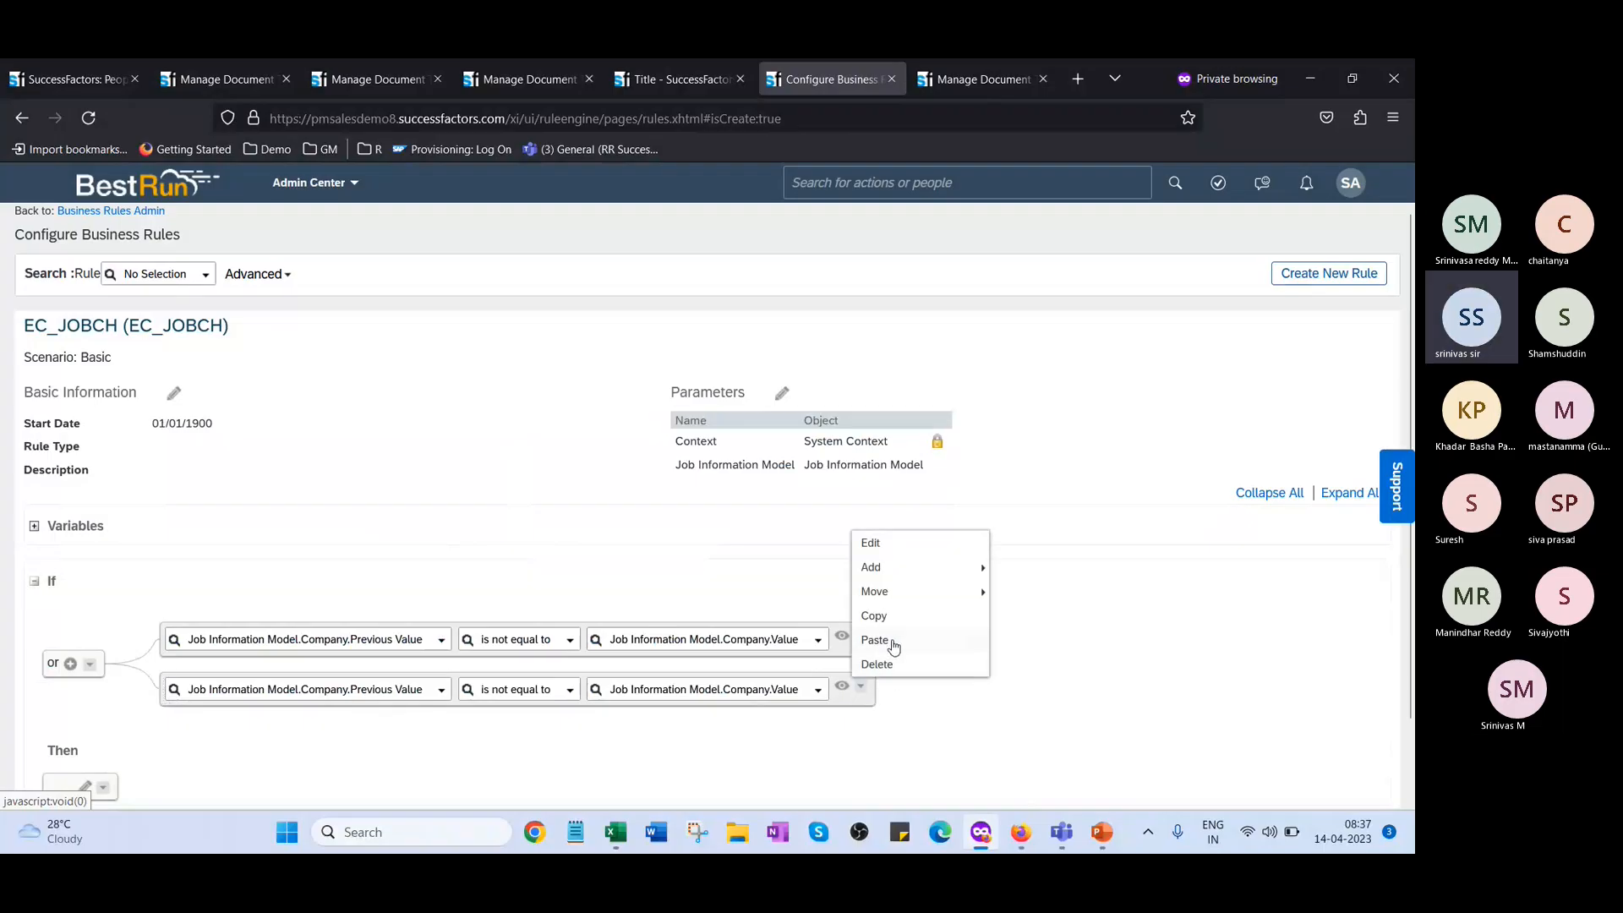
left_click(892, 641)
left_click(781, 570)
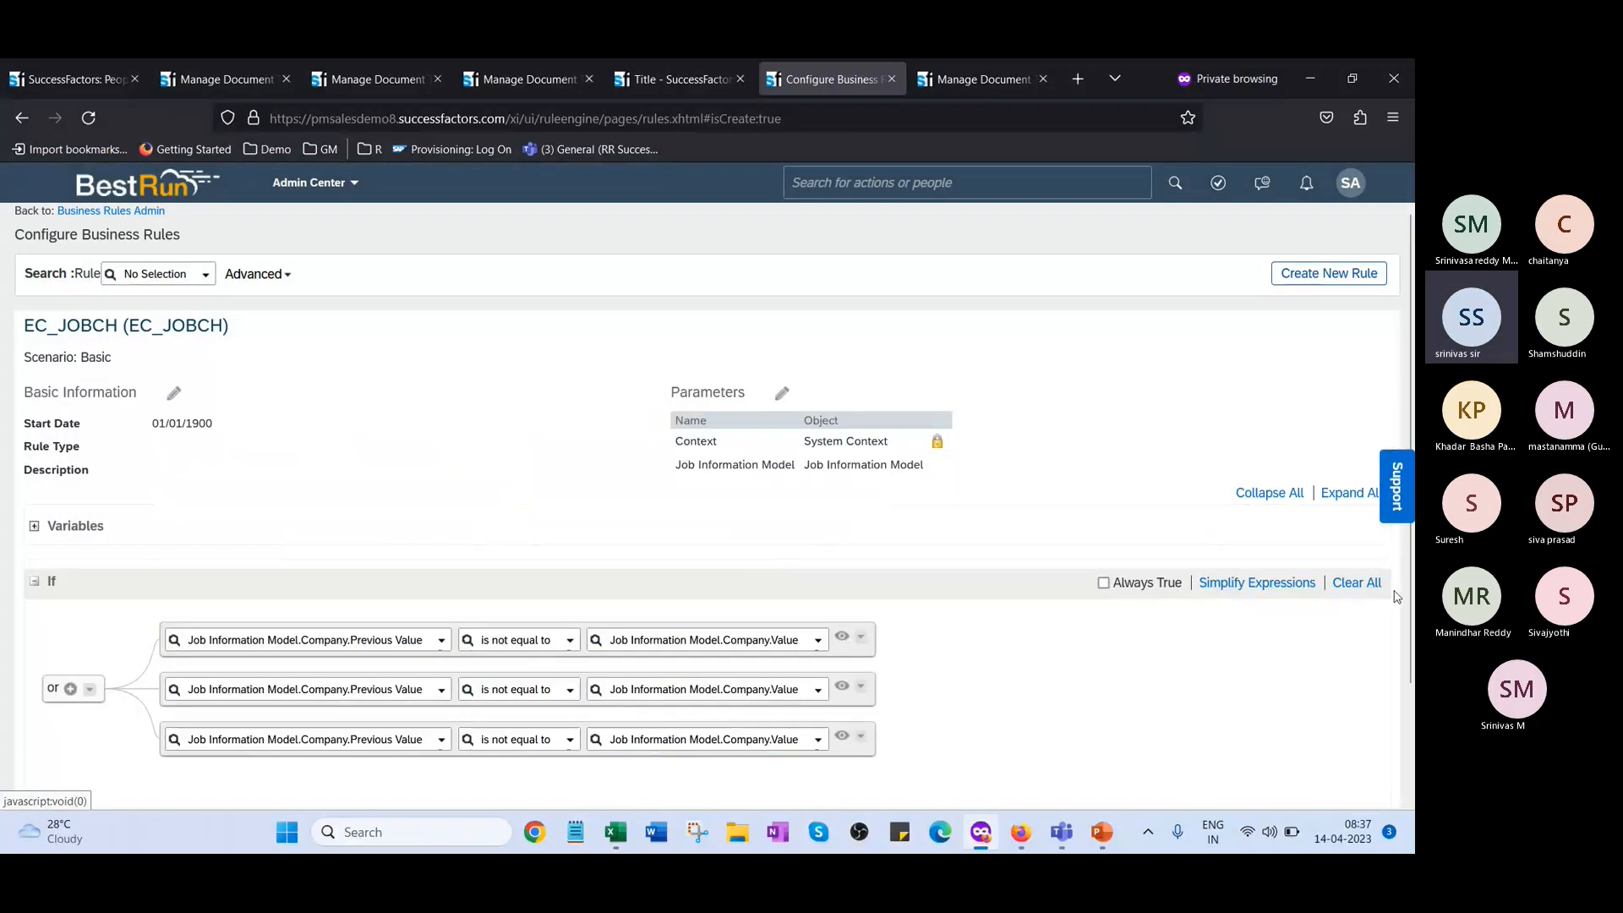
scroll(446, 542, "down", 2)
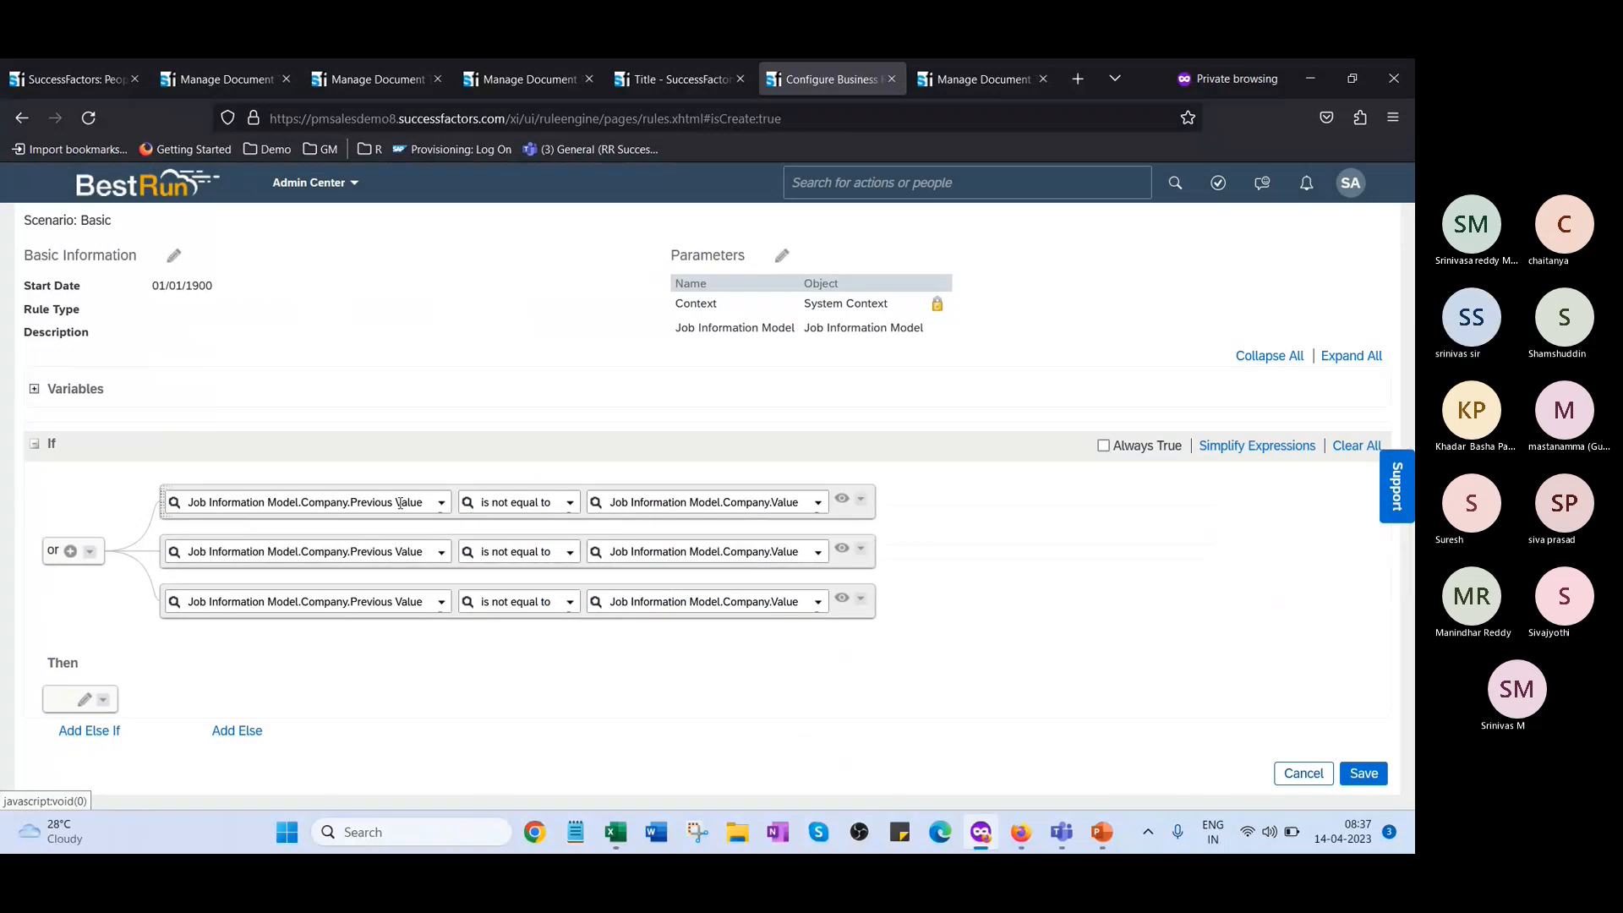
Change the second condition to Business Unit Previous Value versus Business Unit Value
left_click(442, 557)
left_click(198, 214)
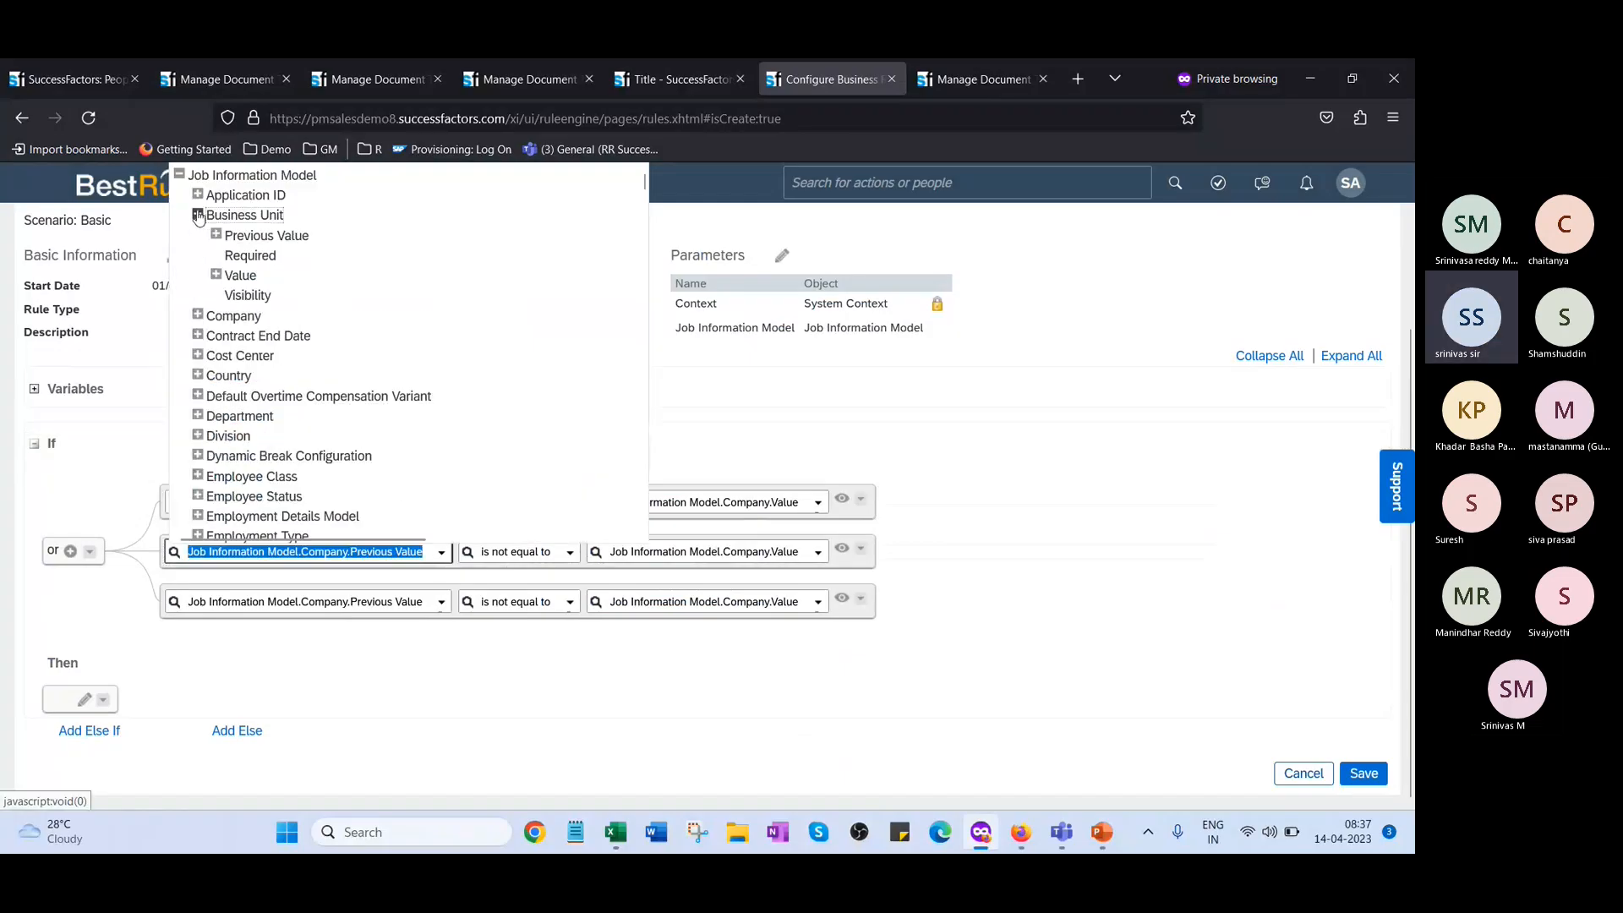
left_click(253, 240)
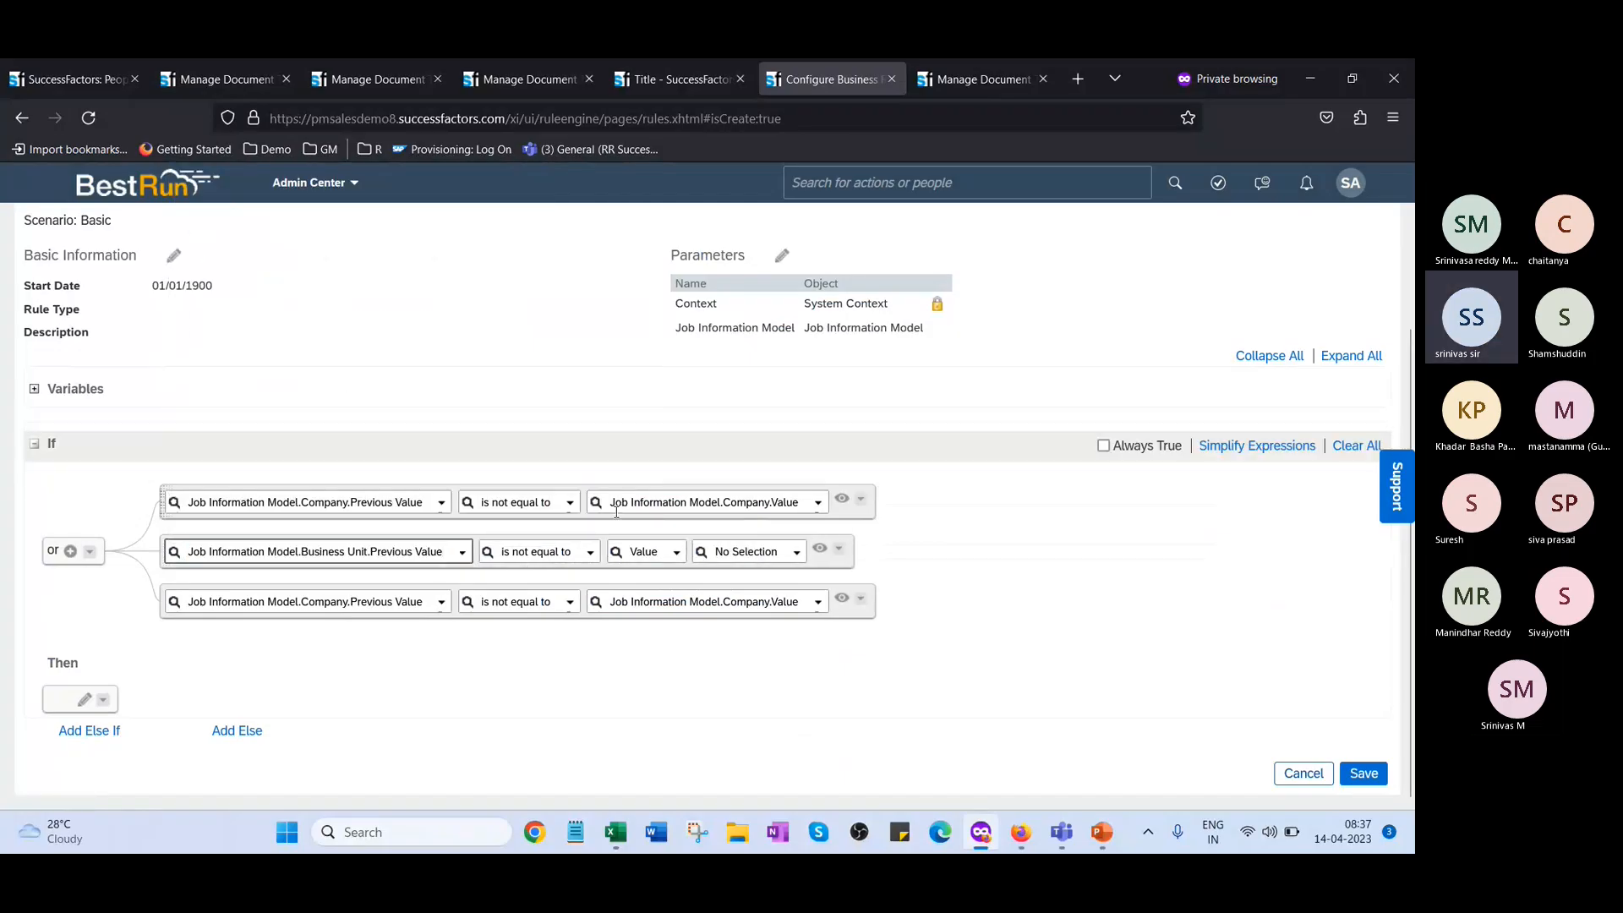
left_click(678, 553)
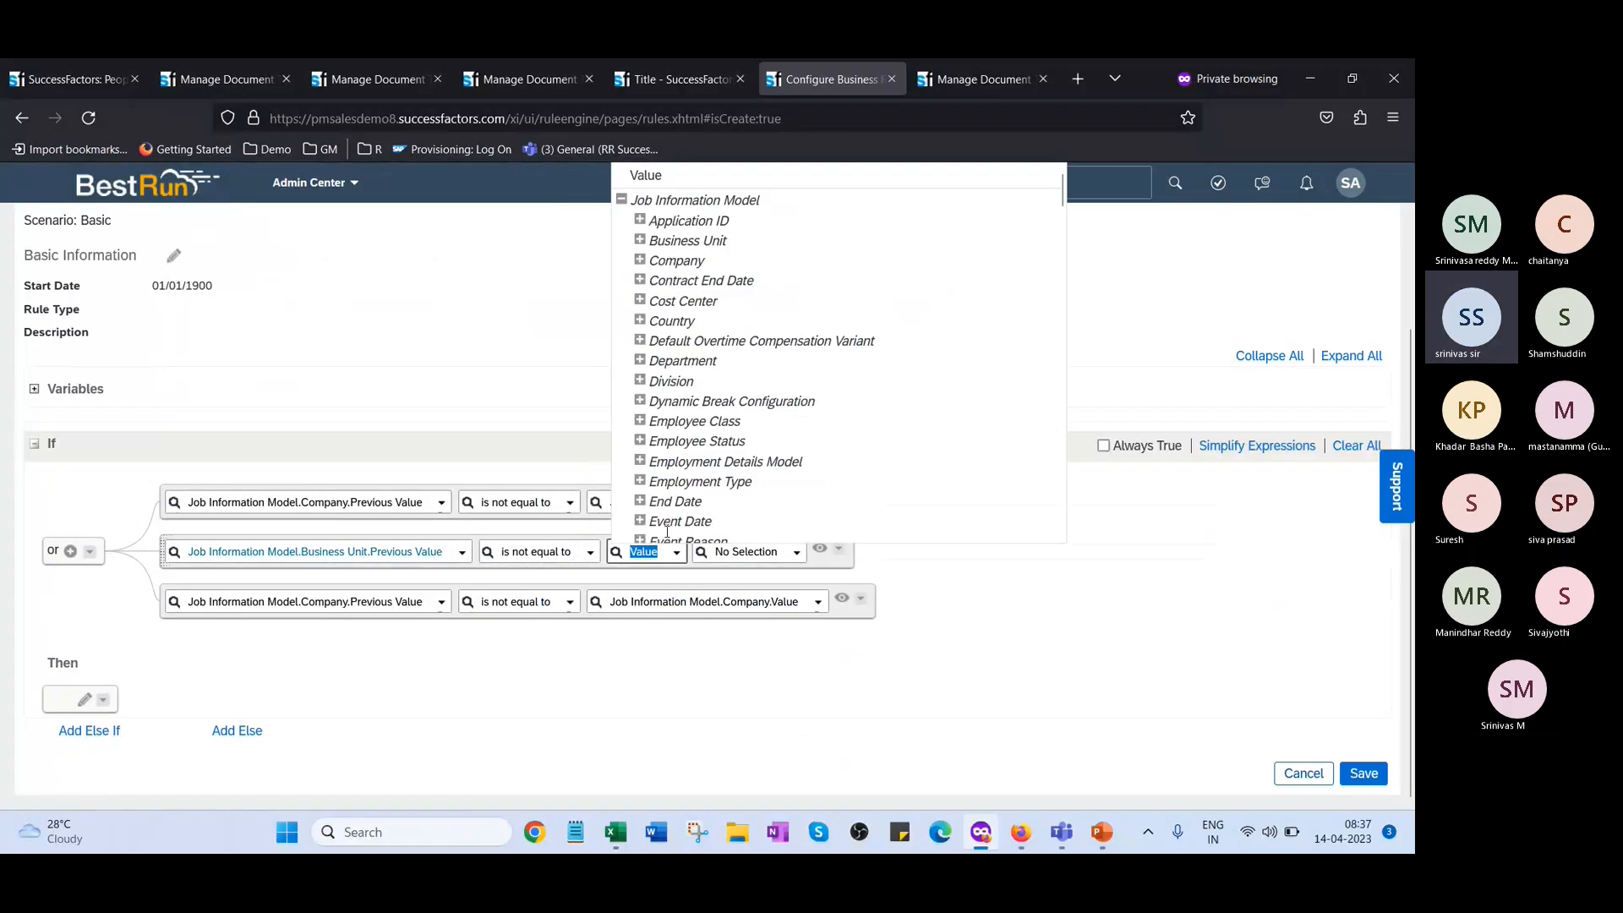
left_click(641, 239)
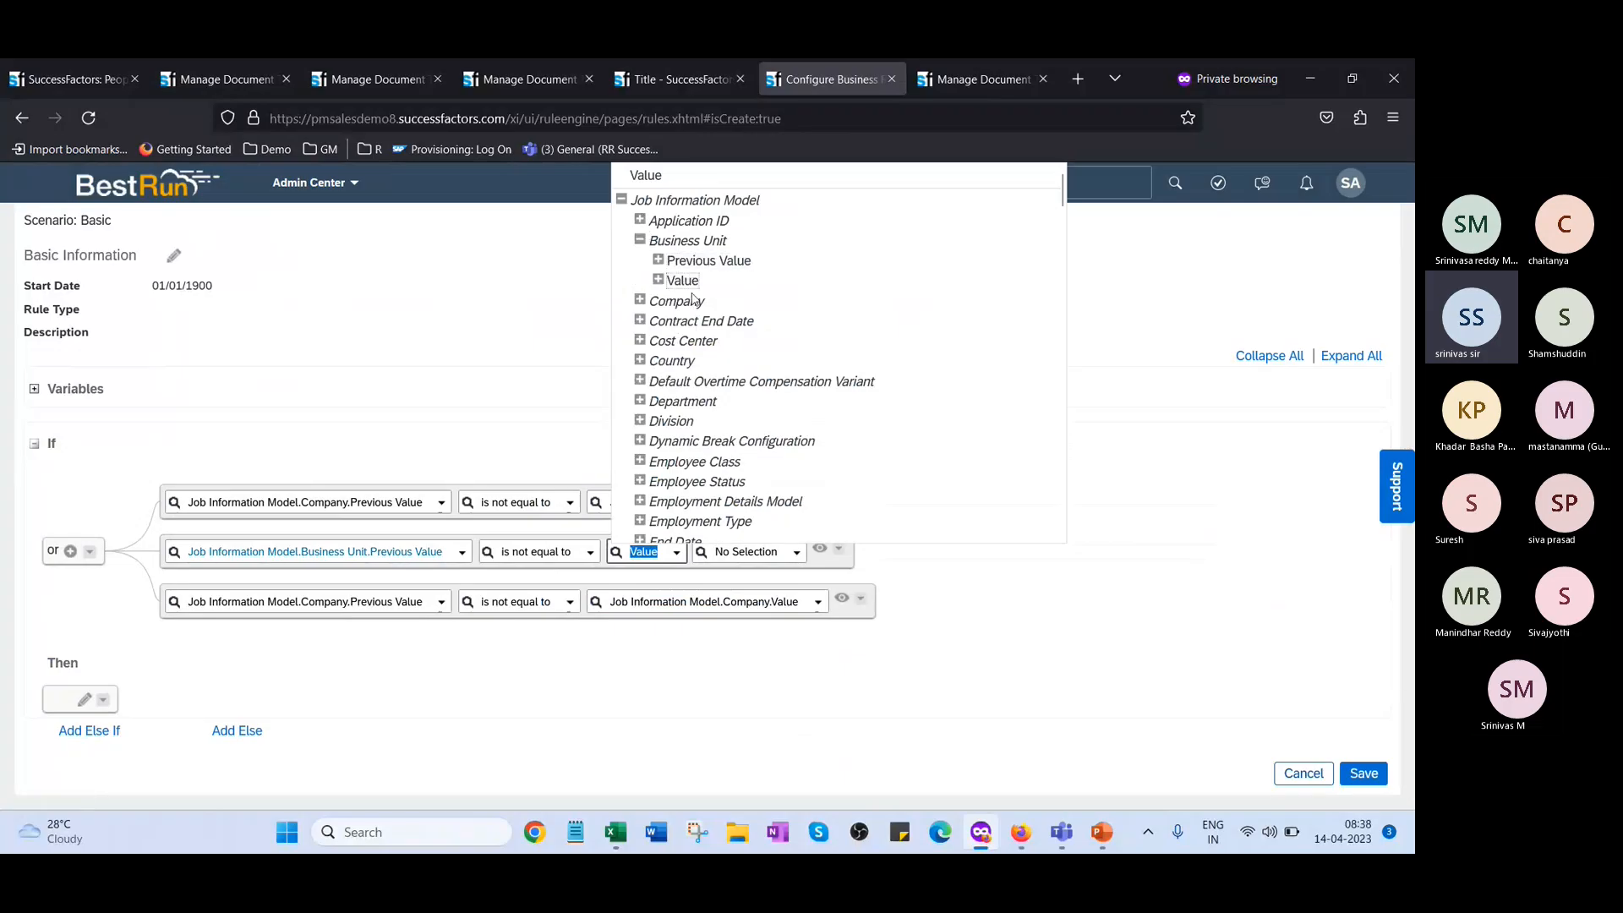
left_click(683, 280)
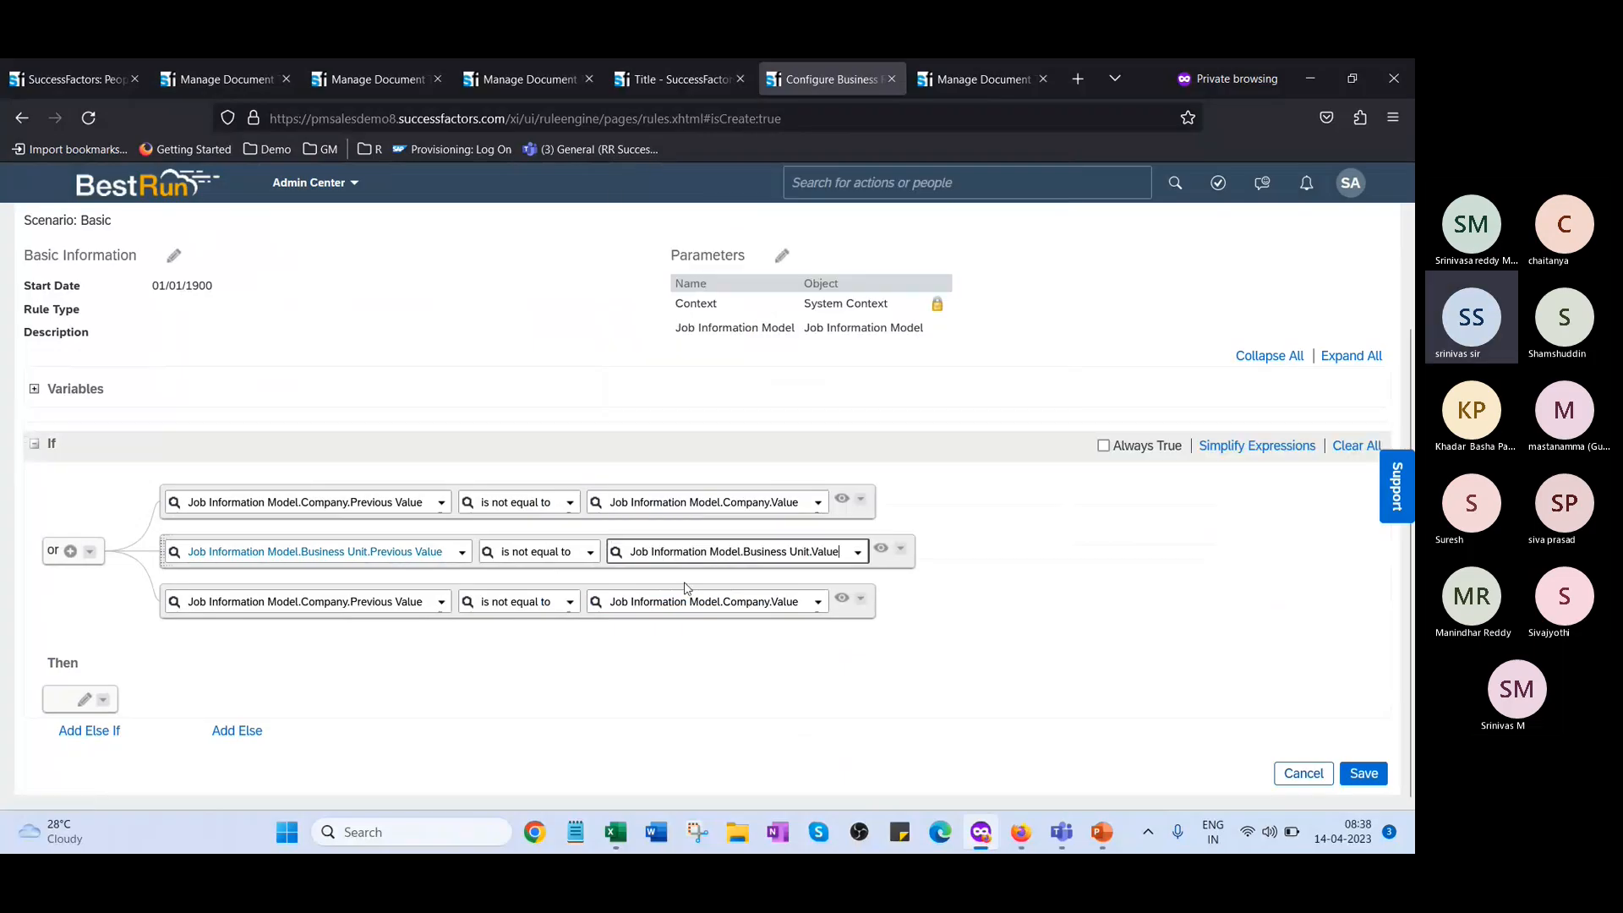
Change the third condition to Employee Class Previous Value versus Employee Class Value
left_click(440, 603)
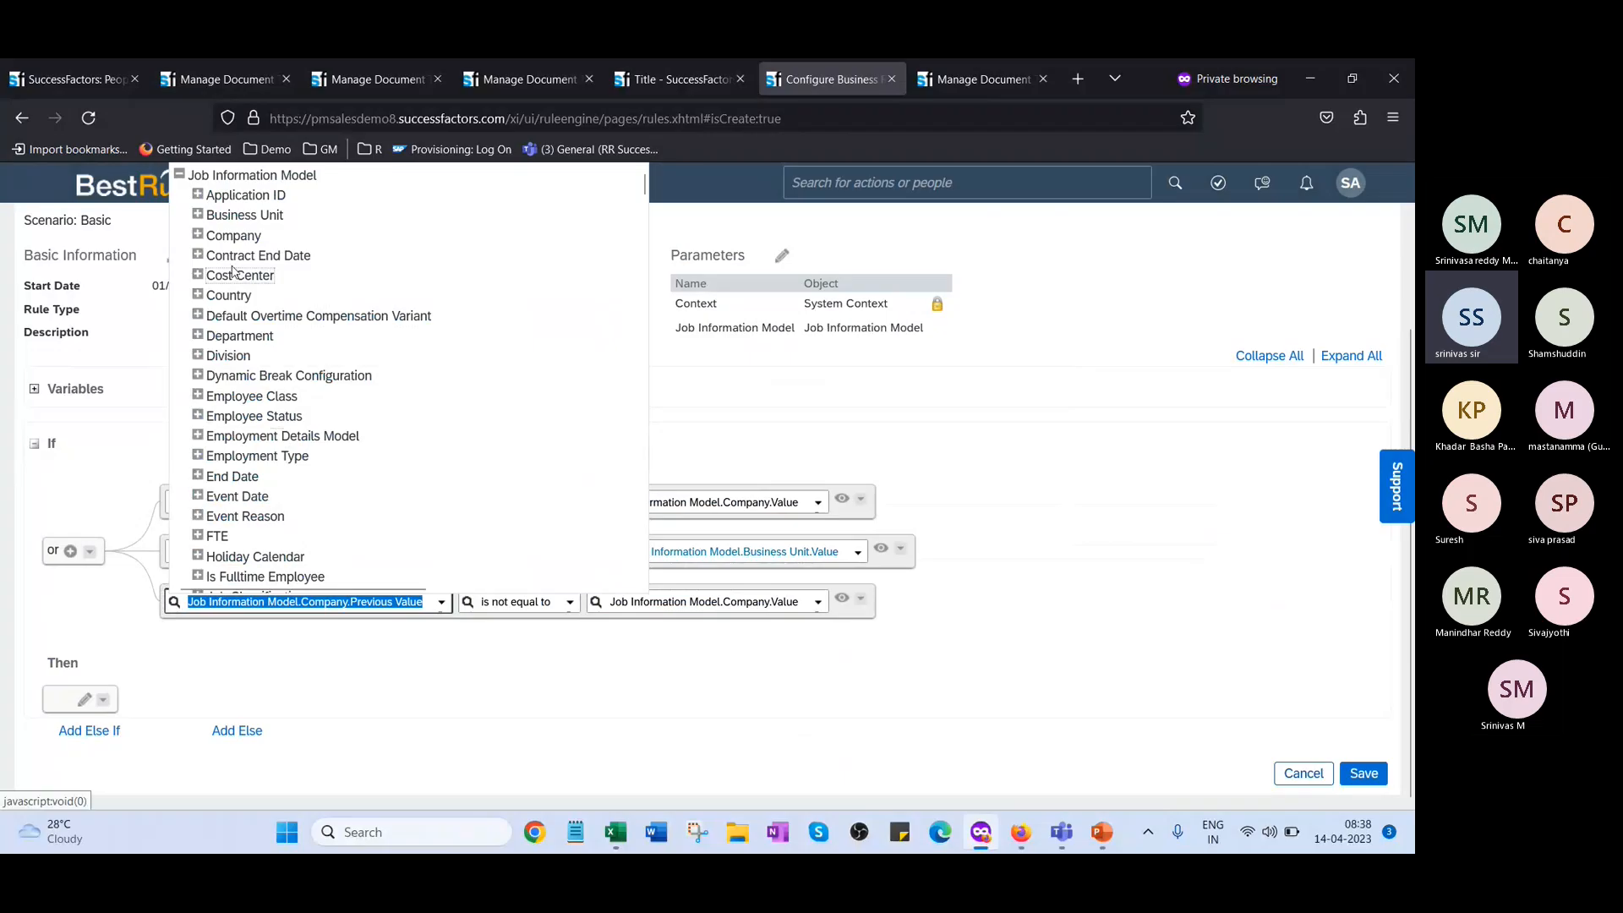
left_click(197, 395)
left_click(262, 415)
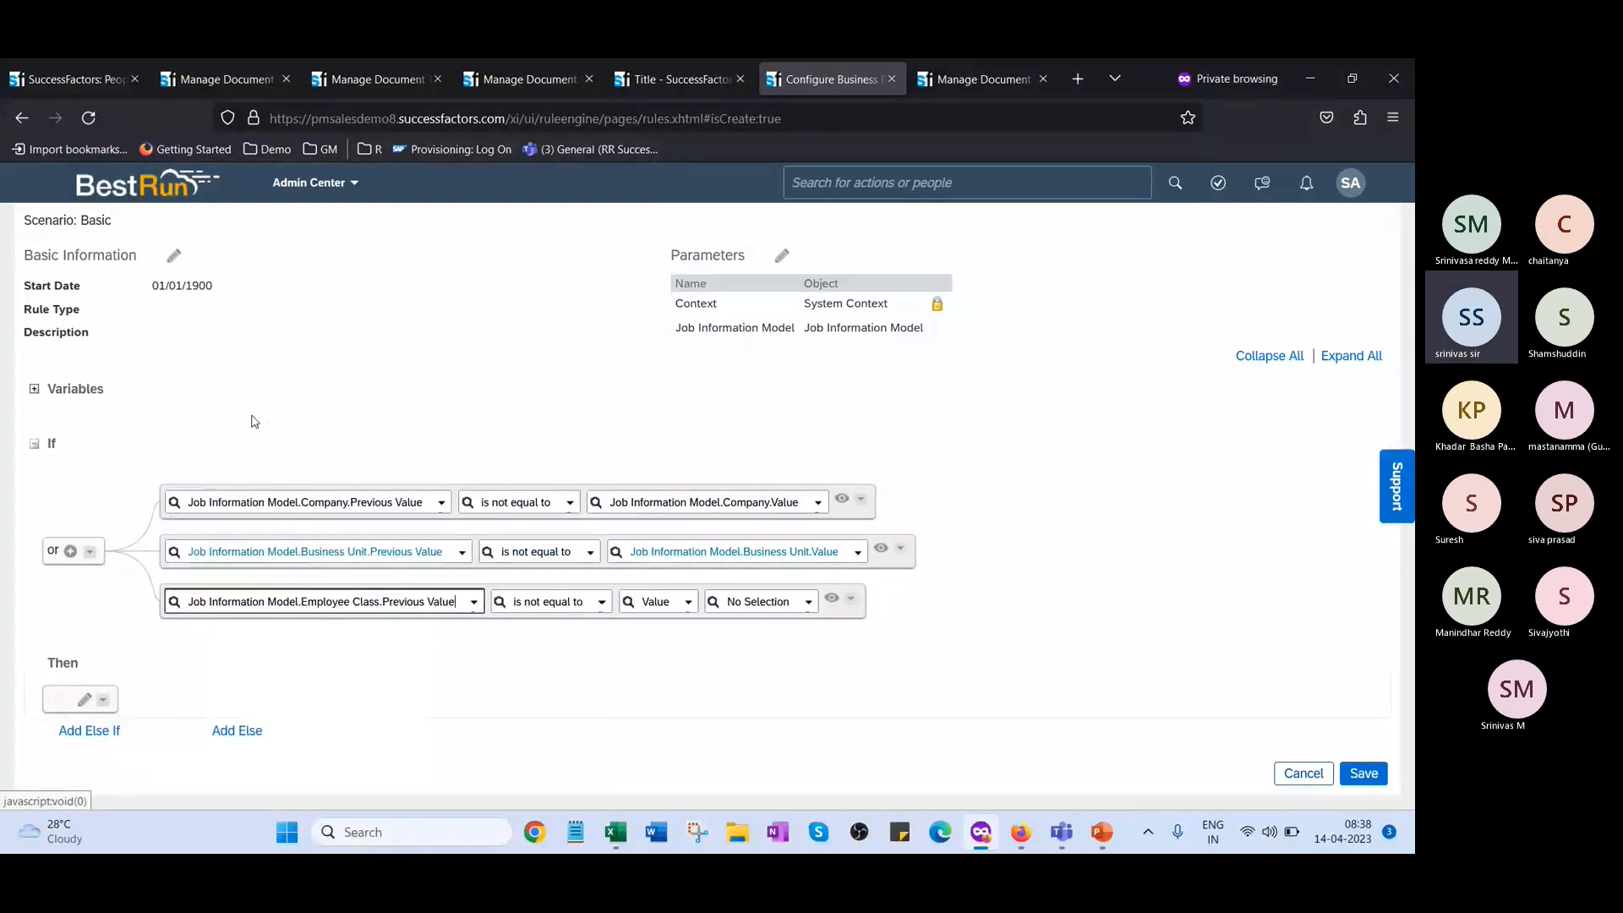
left_click(687, 602)
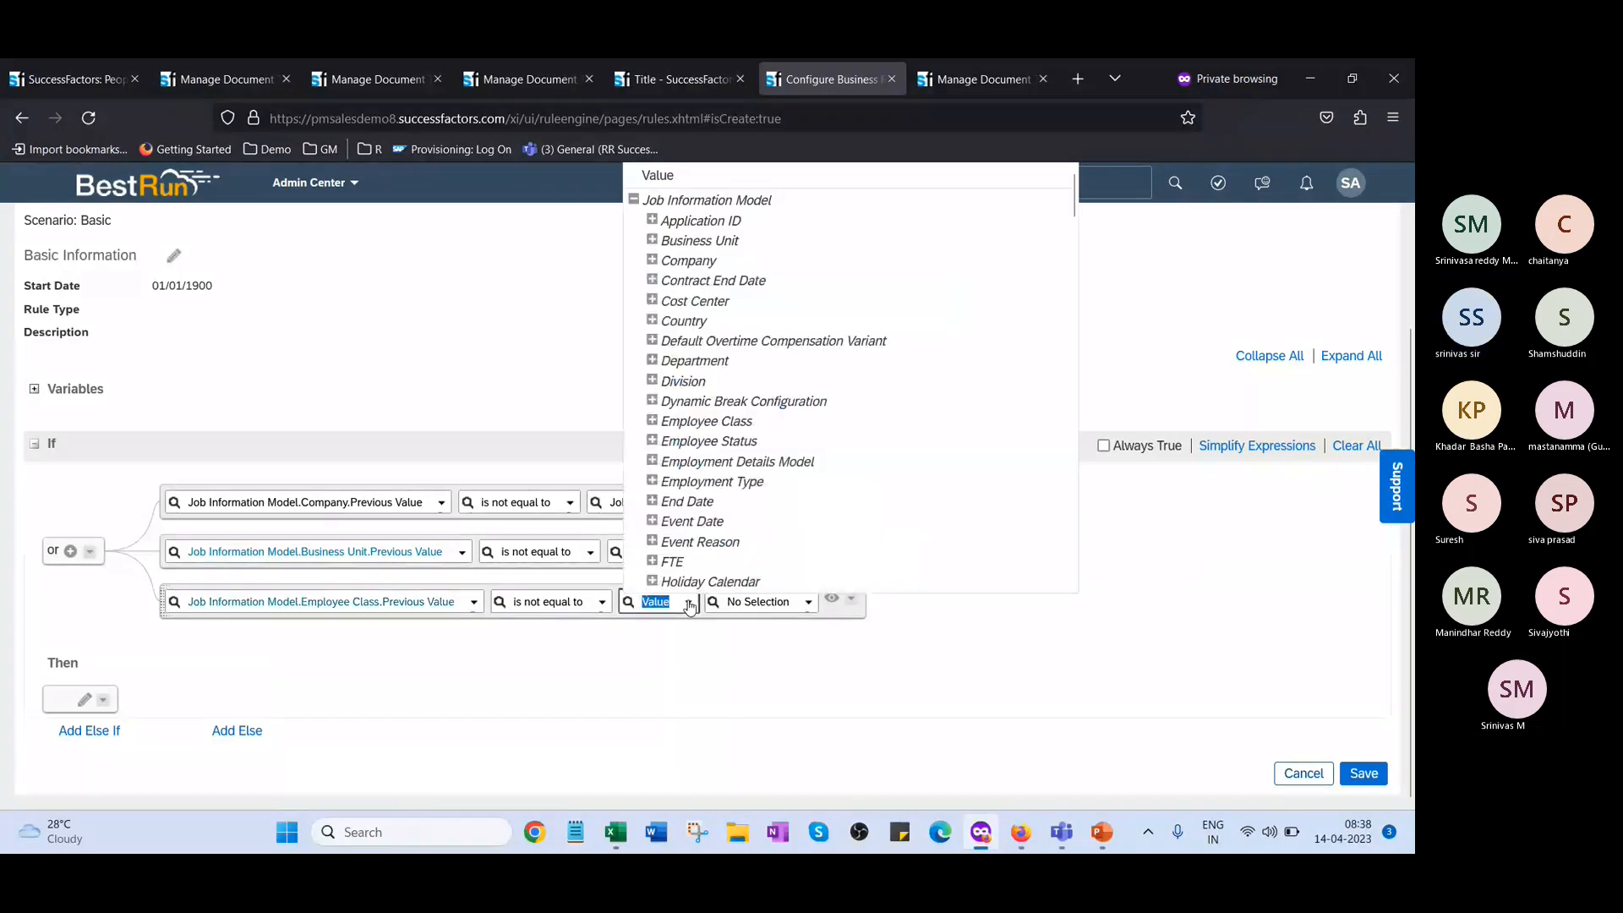
left_click(651, 420)
left_click(686, 461)
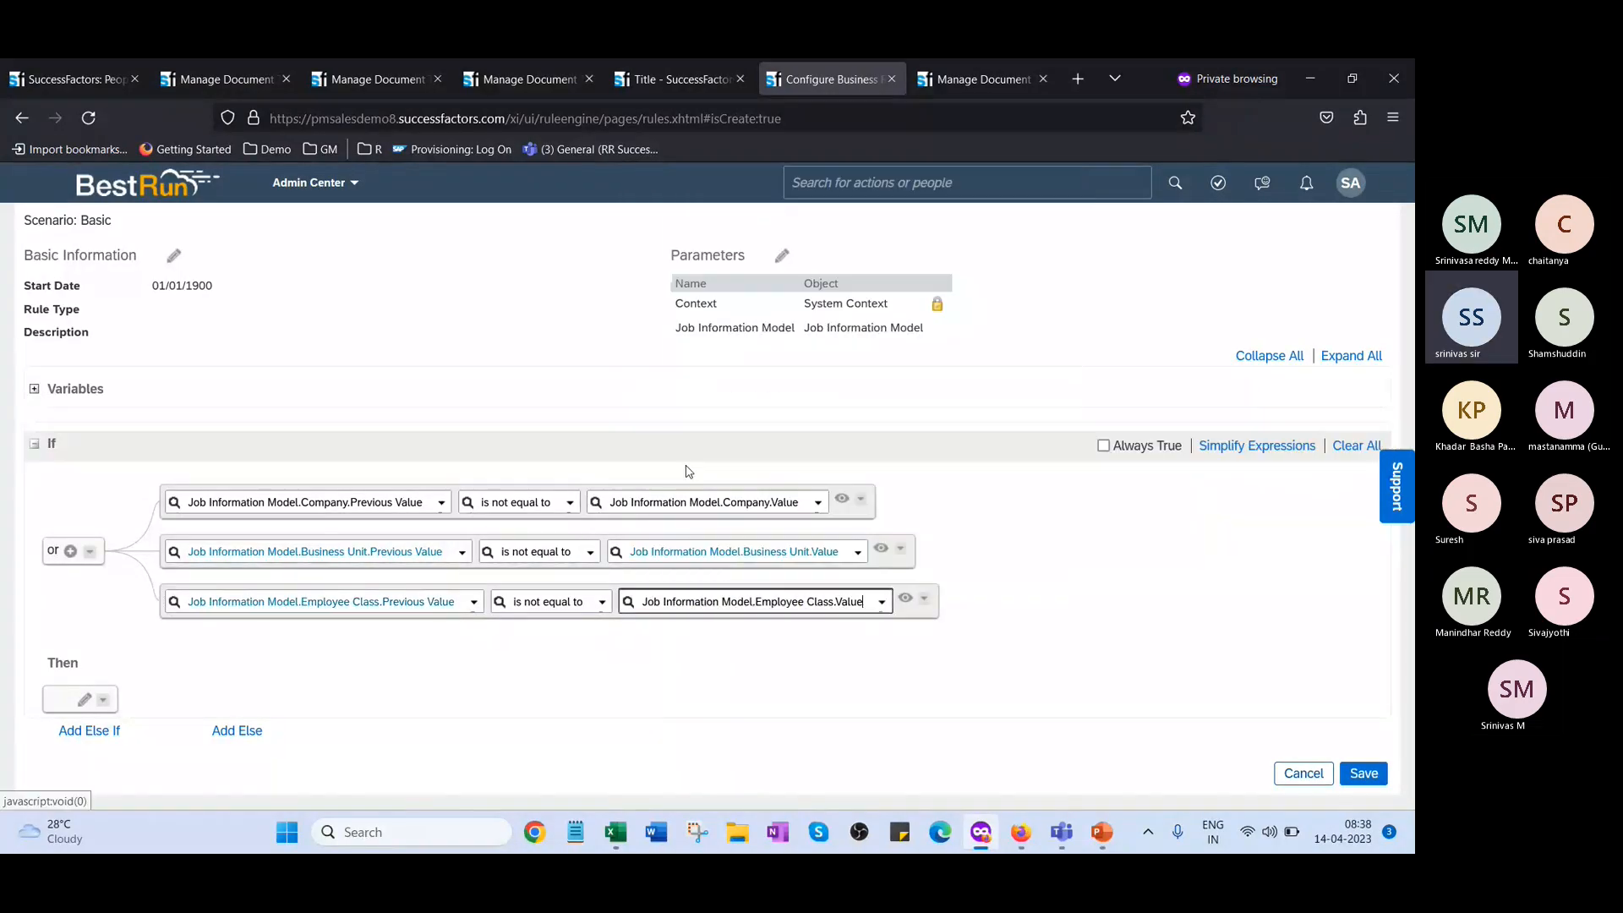
Add a Then action that sets the wfConfig value
left_click(86, 699)
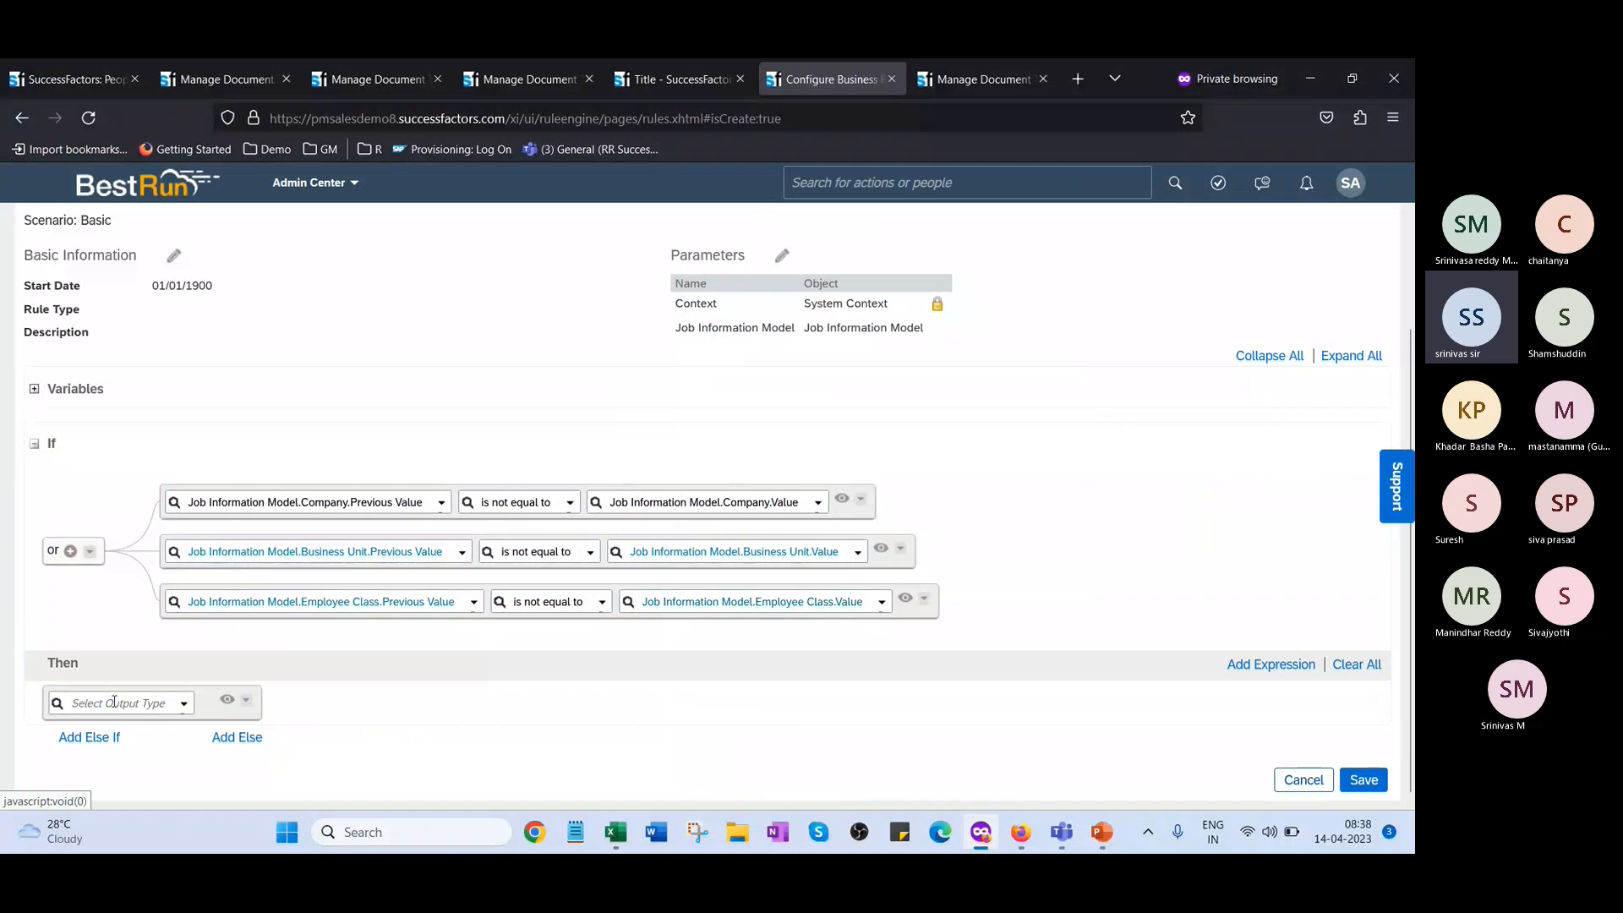
left_click(114, 702)
left_click(72, 565)
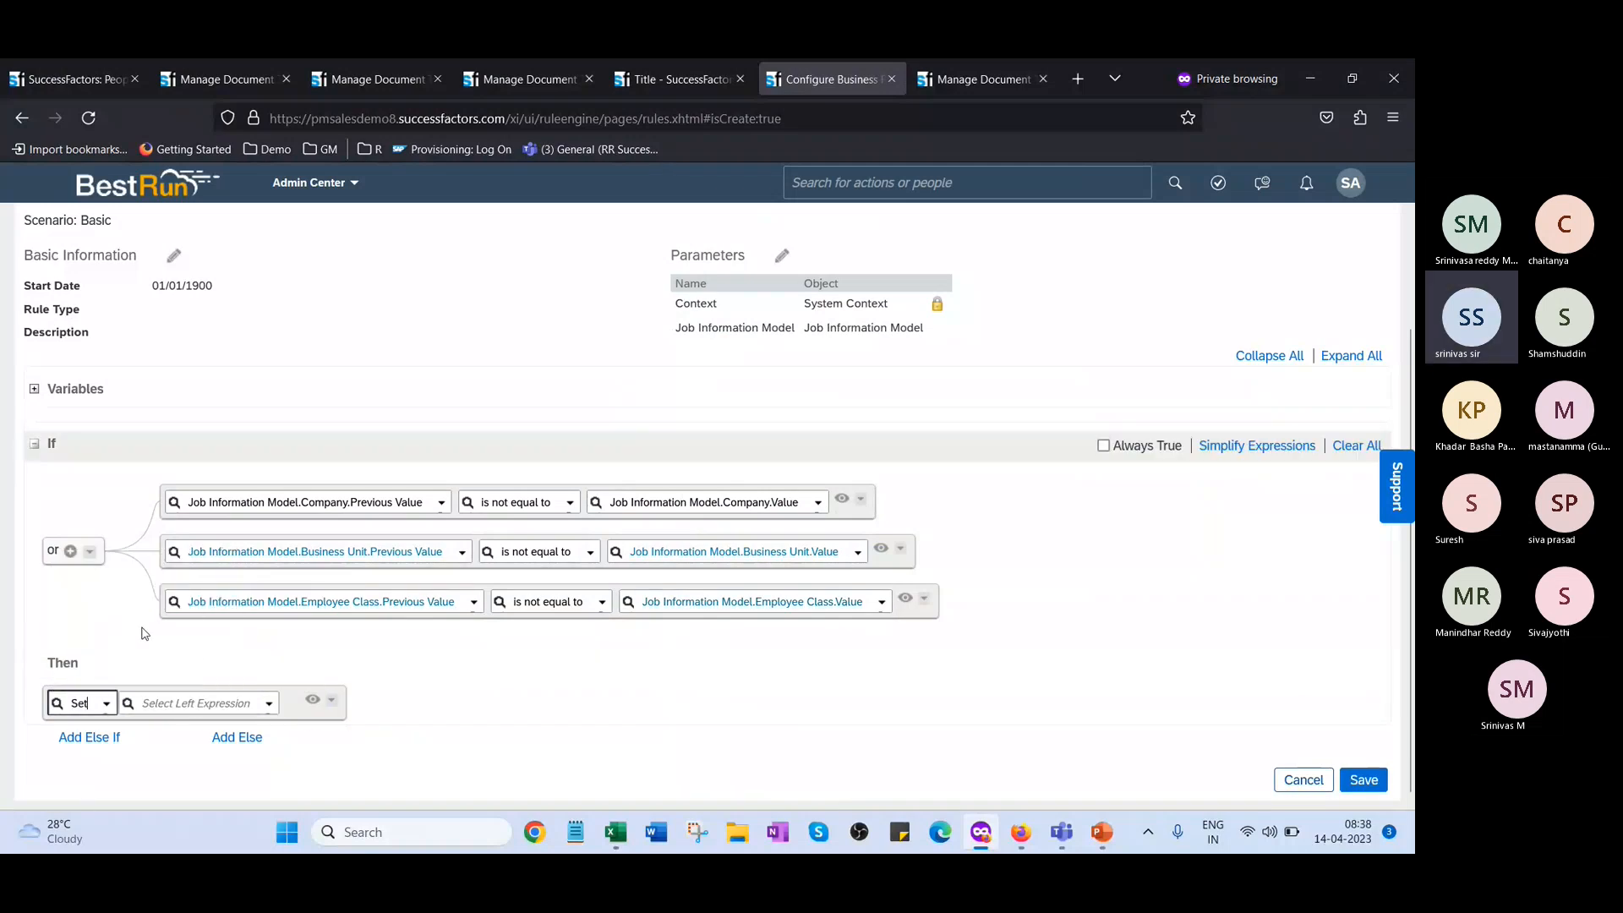
left_click(269, 703)
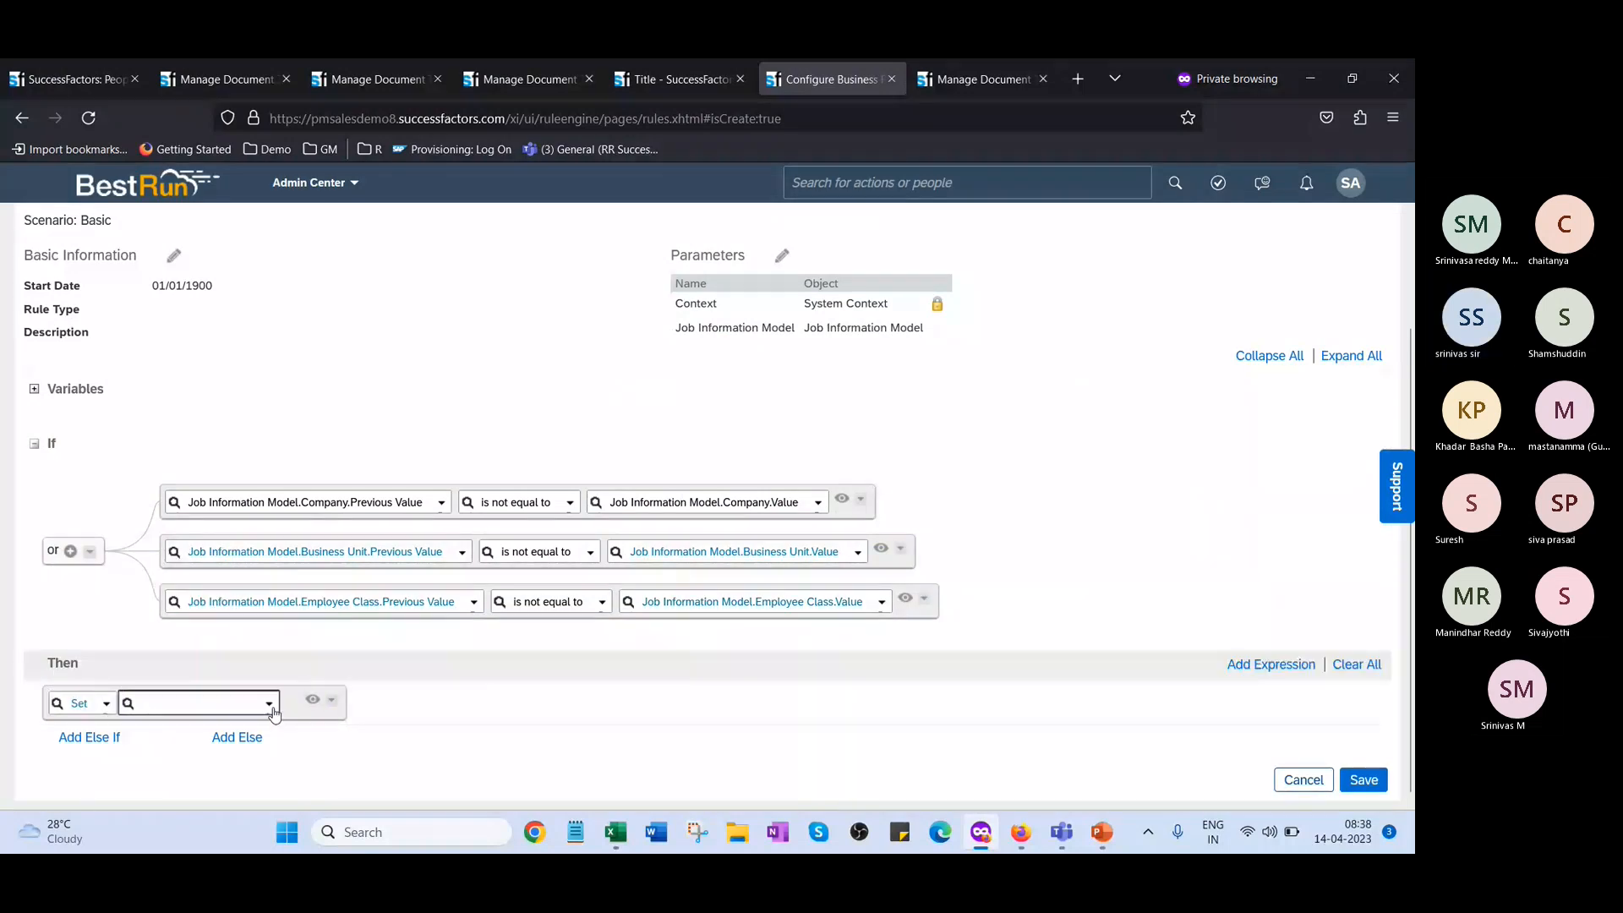
left_click_drag(572, 210, 575, 308)
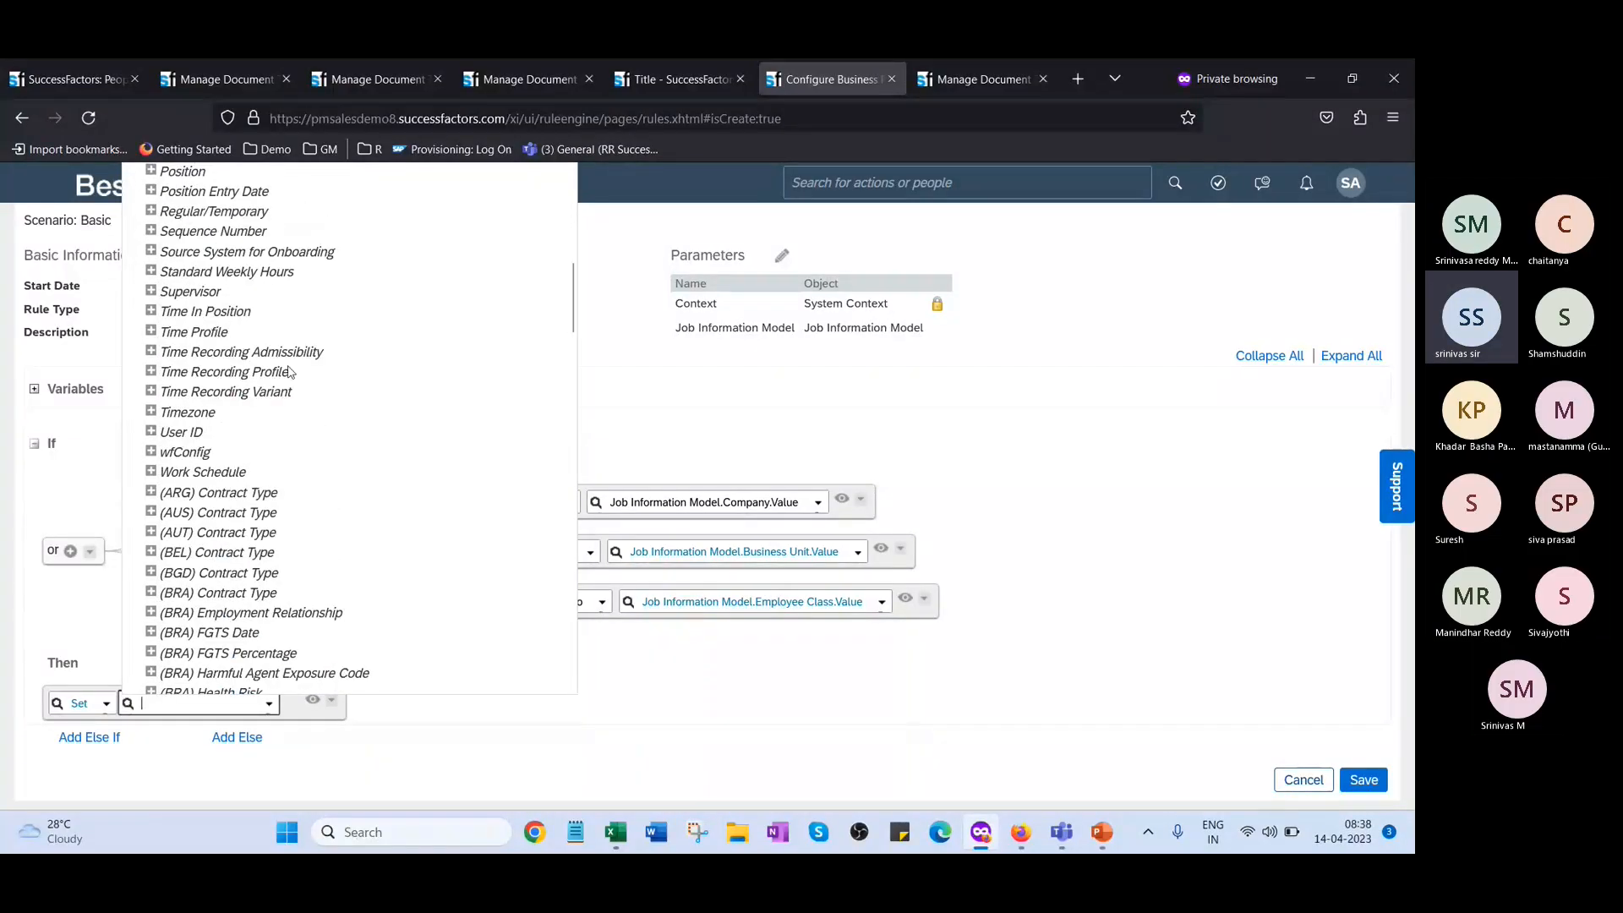
left_click(151, 453)
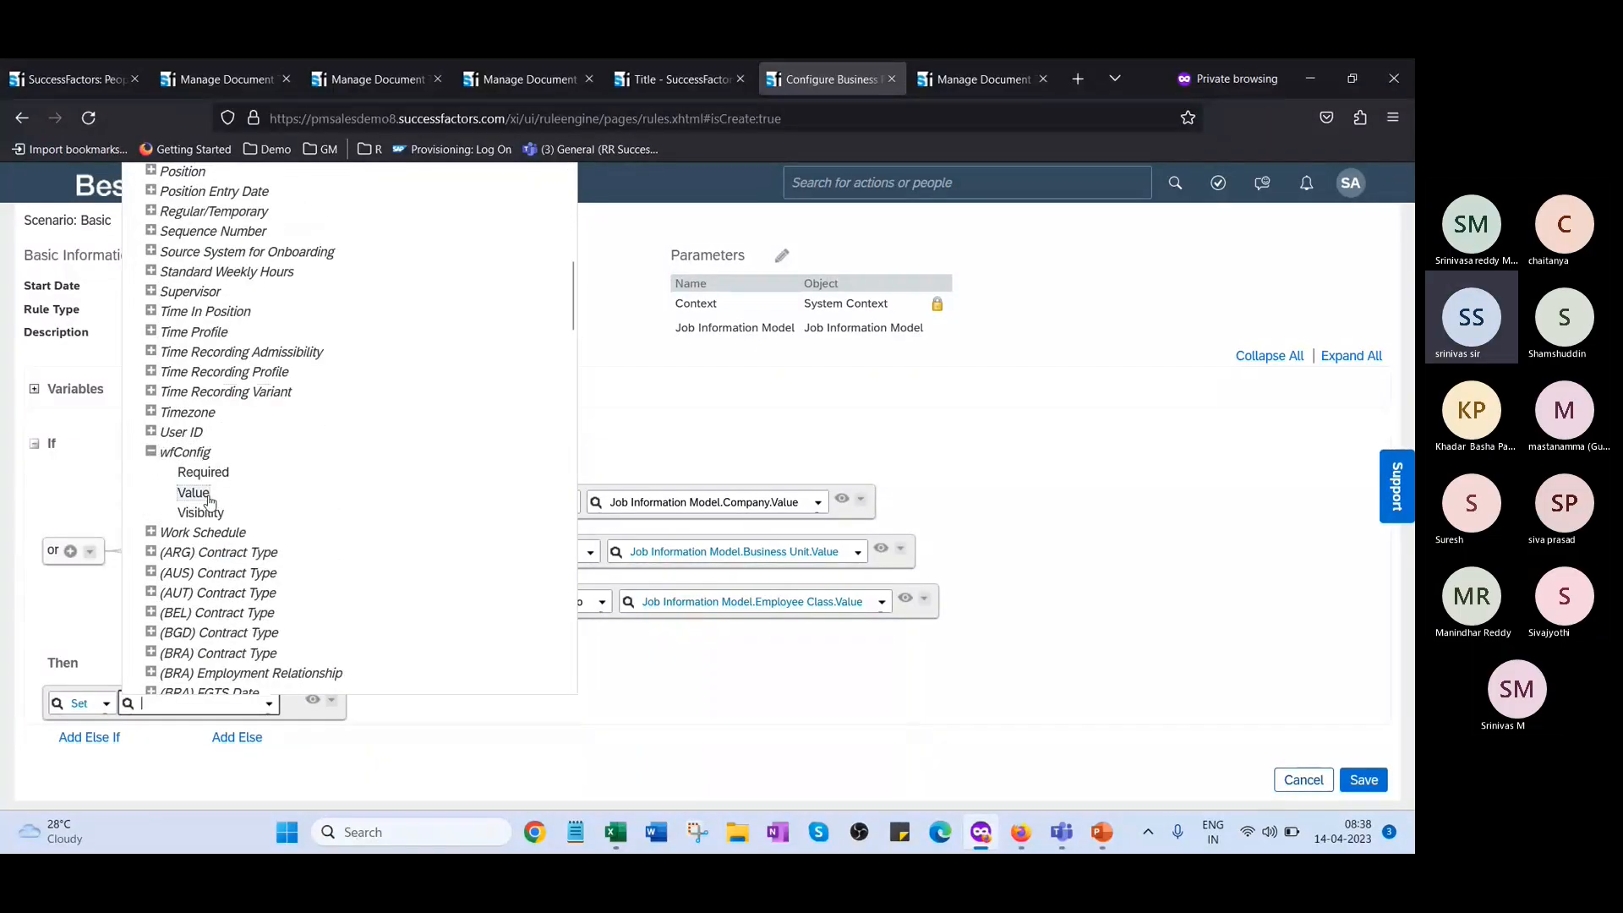
left_click(193, 491)
Assign EC_DOC_JChange as the wfConfig value and save the EC_JOBCH rule
left_click(617, 703)
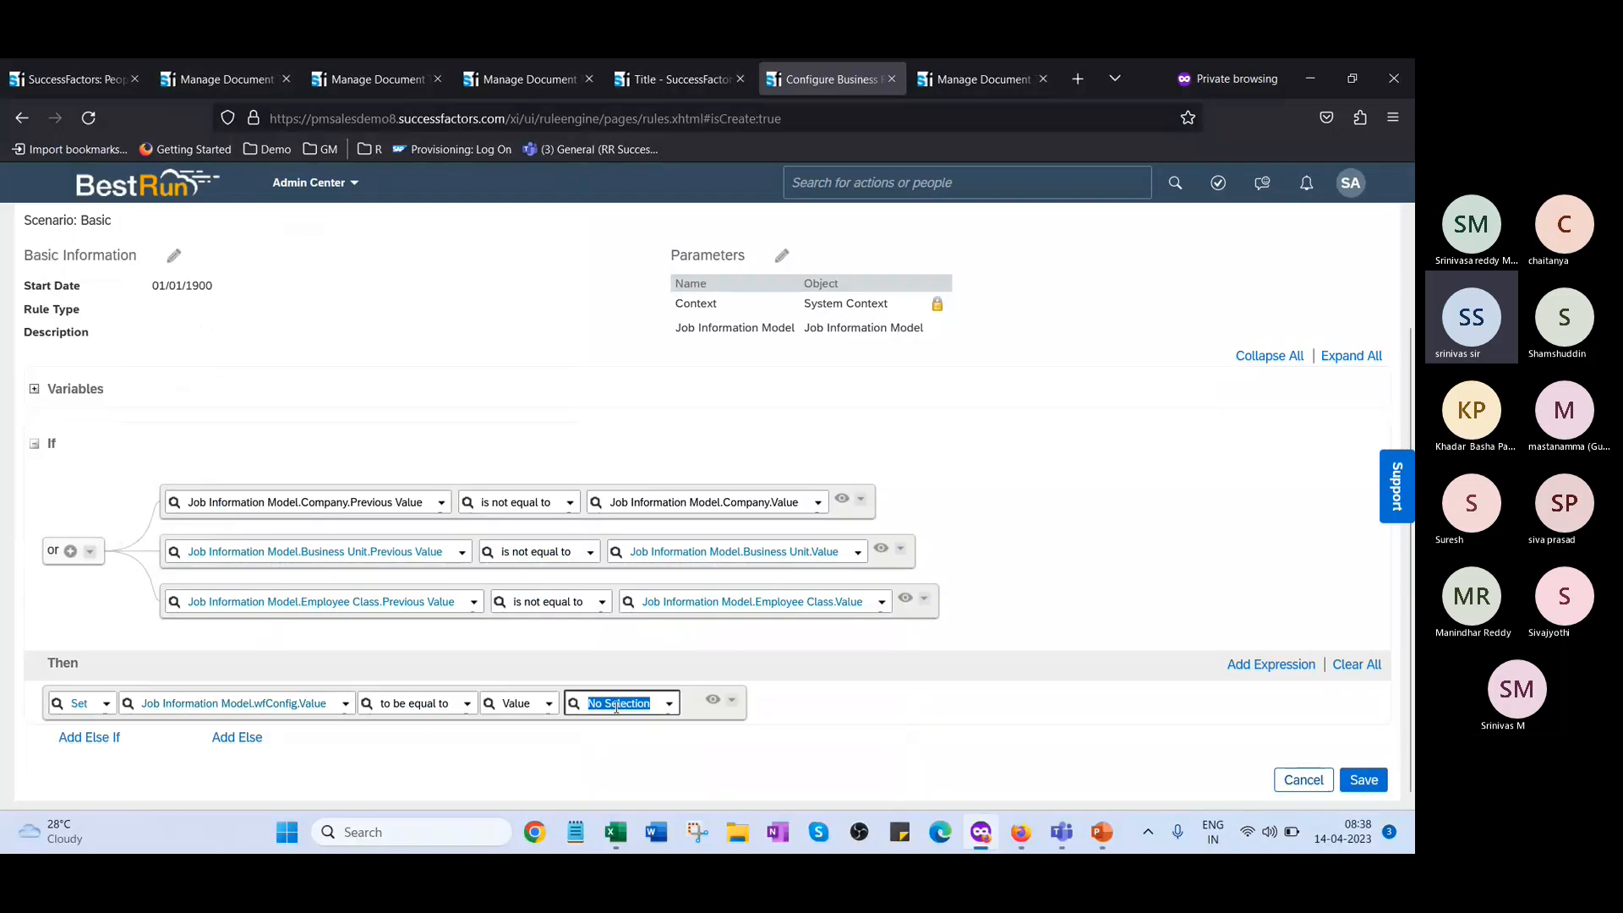
left_click(705, 78)
double_click(526, 348)
double_click(529, 328)
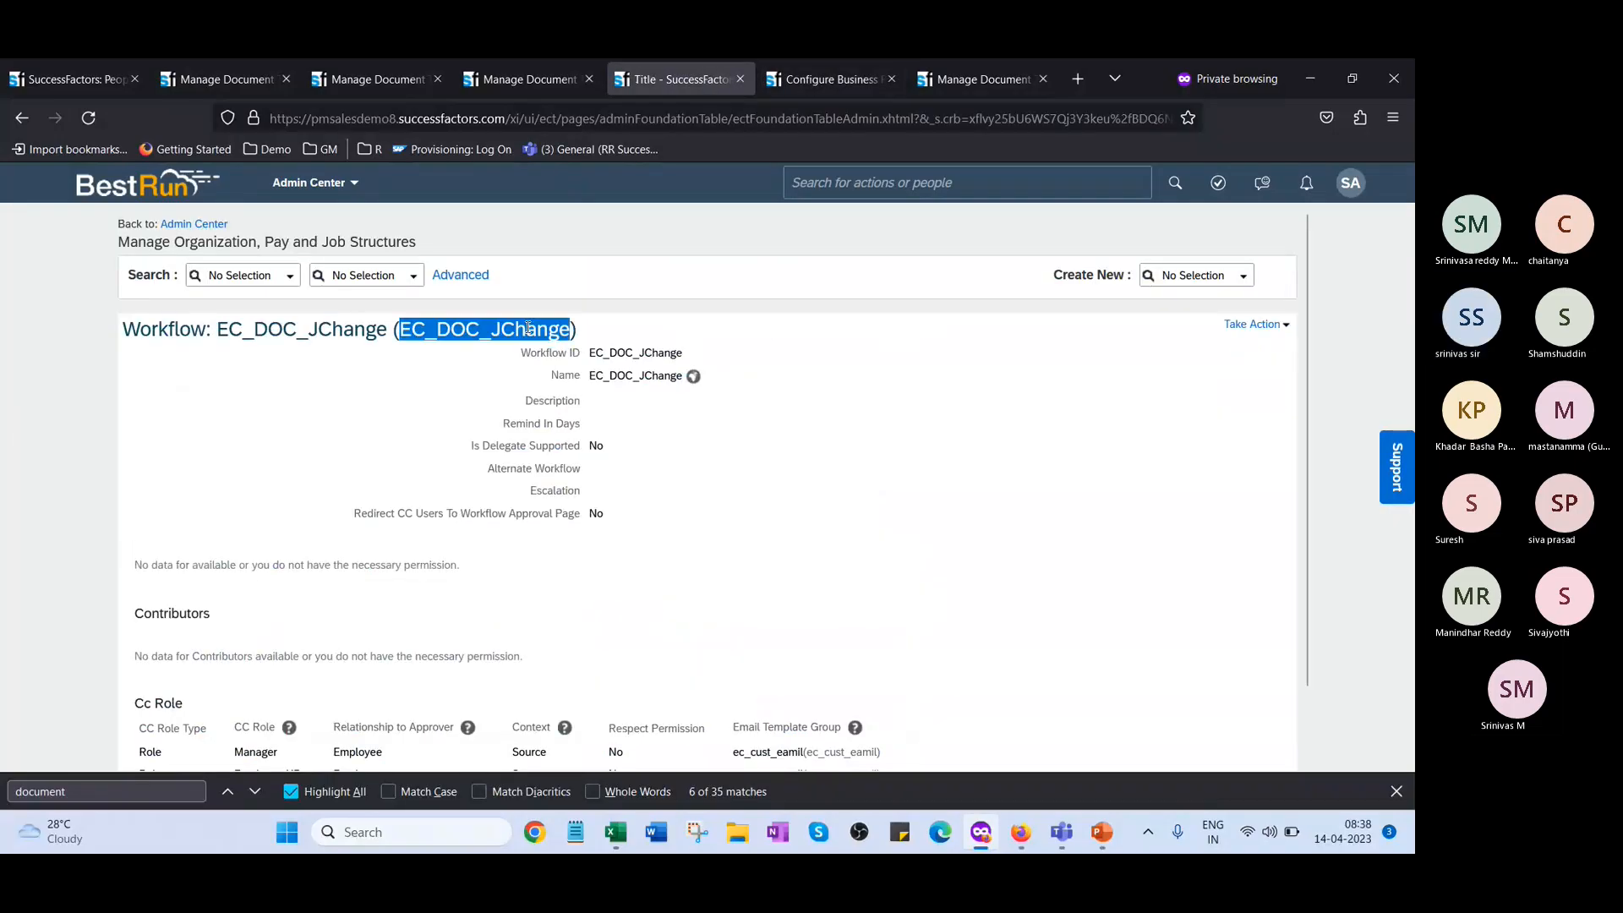
left_click(815, 86)
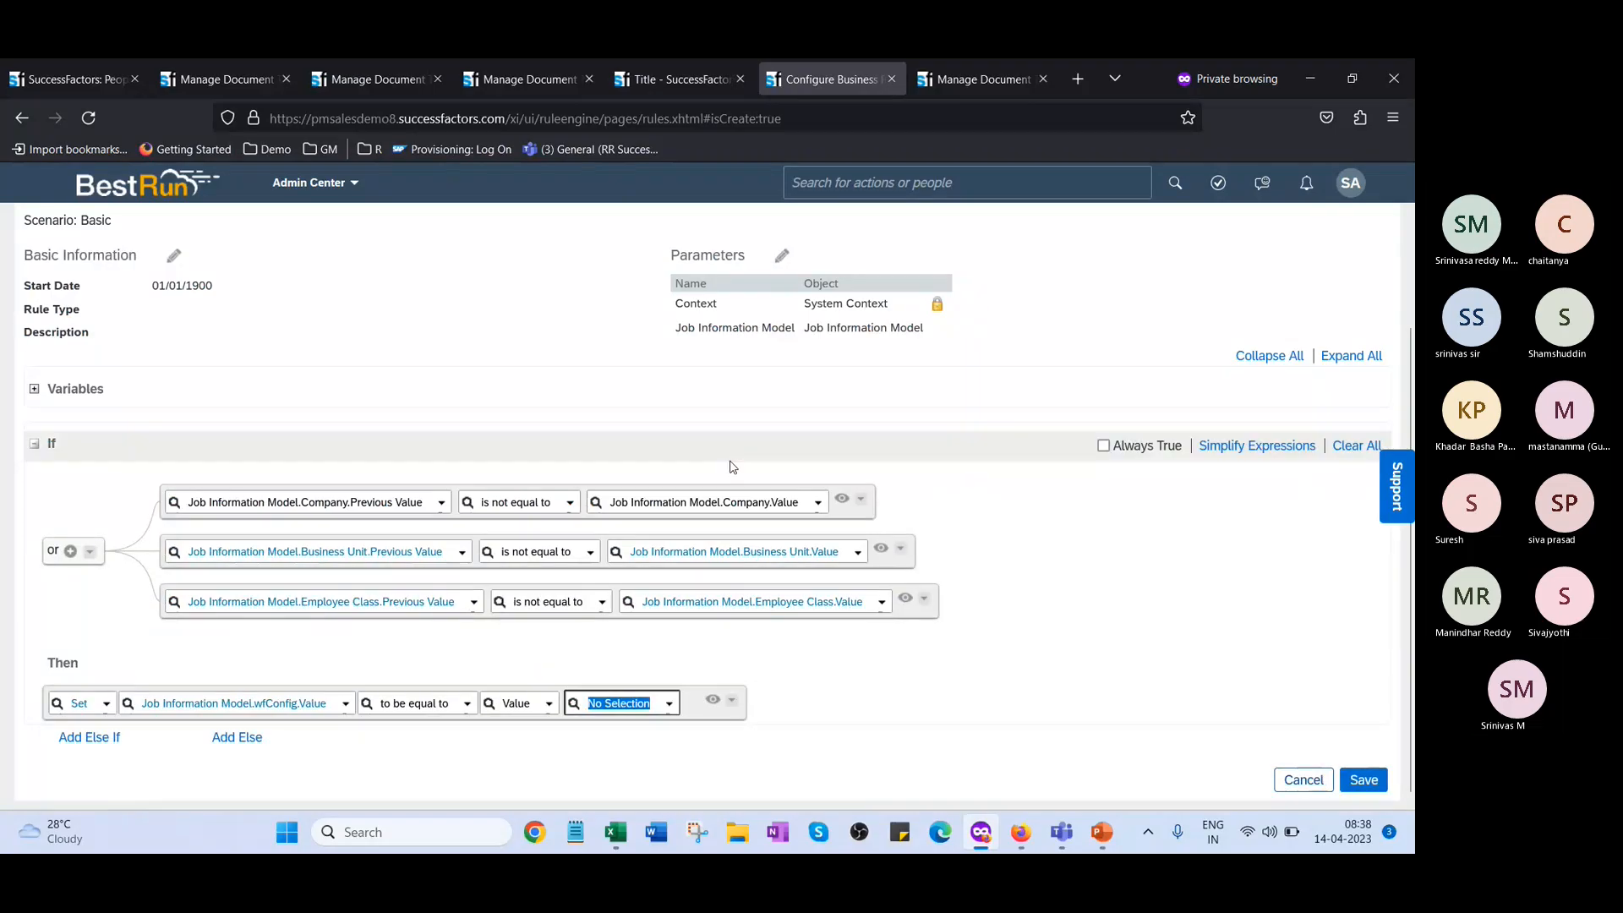
left_click(754, 744)
left_click(652, 709)
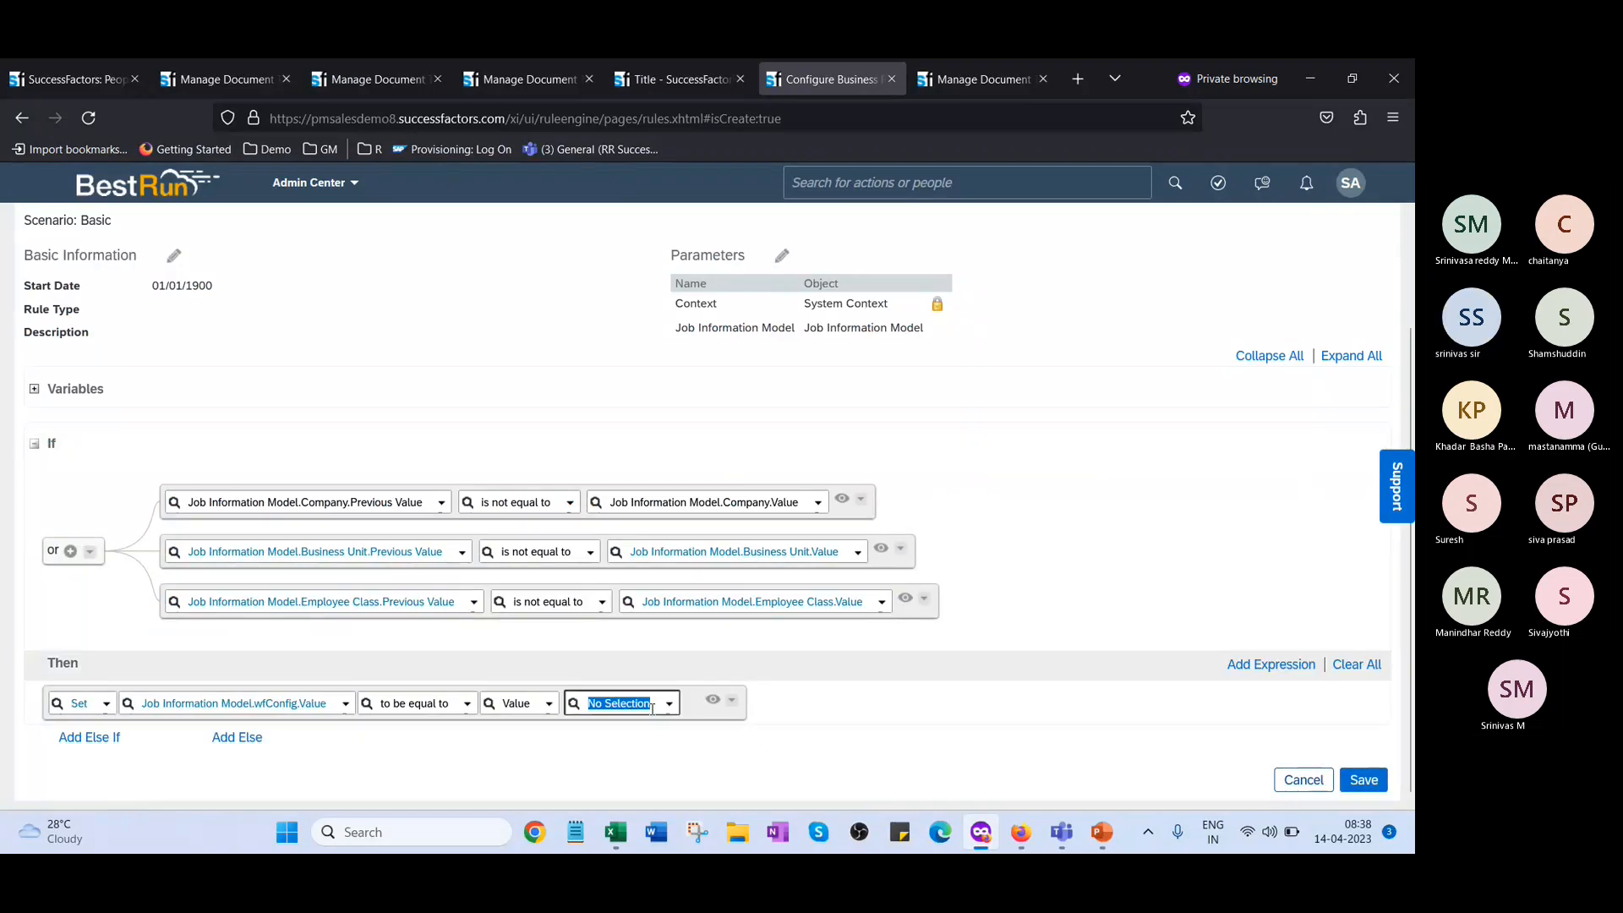
key("ctrl+v")
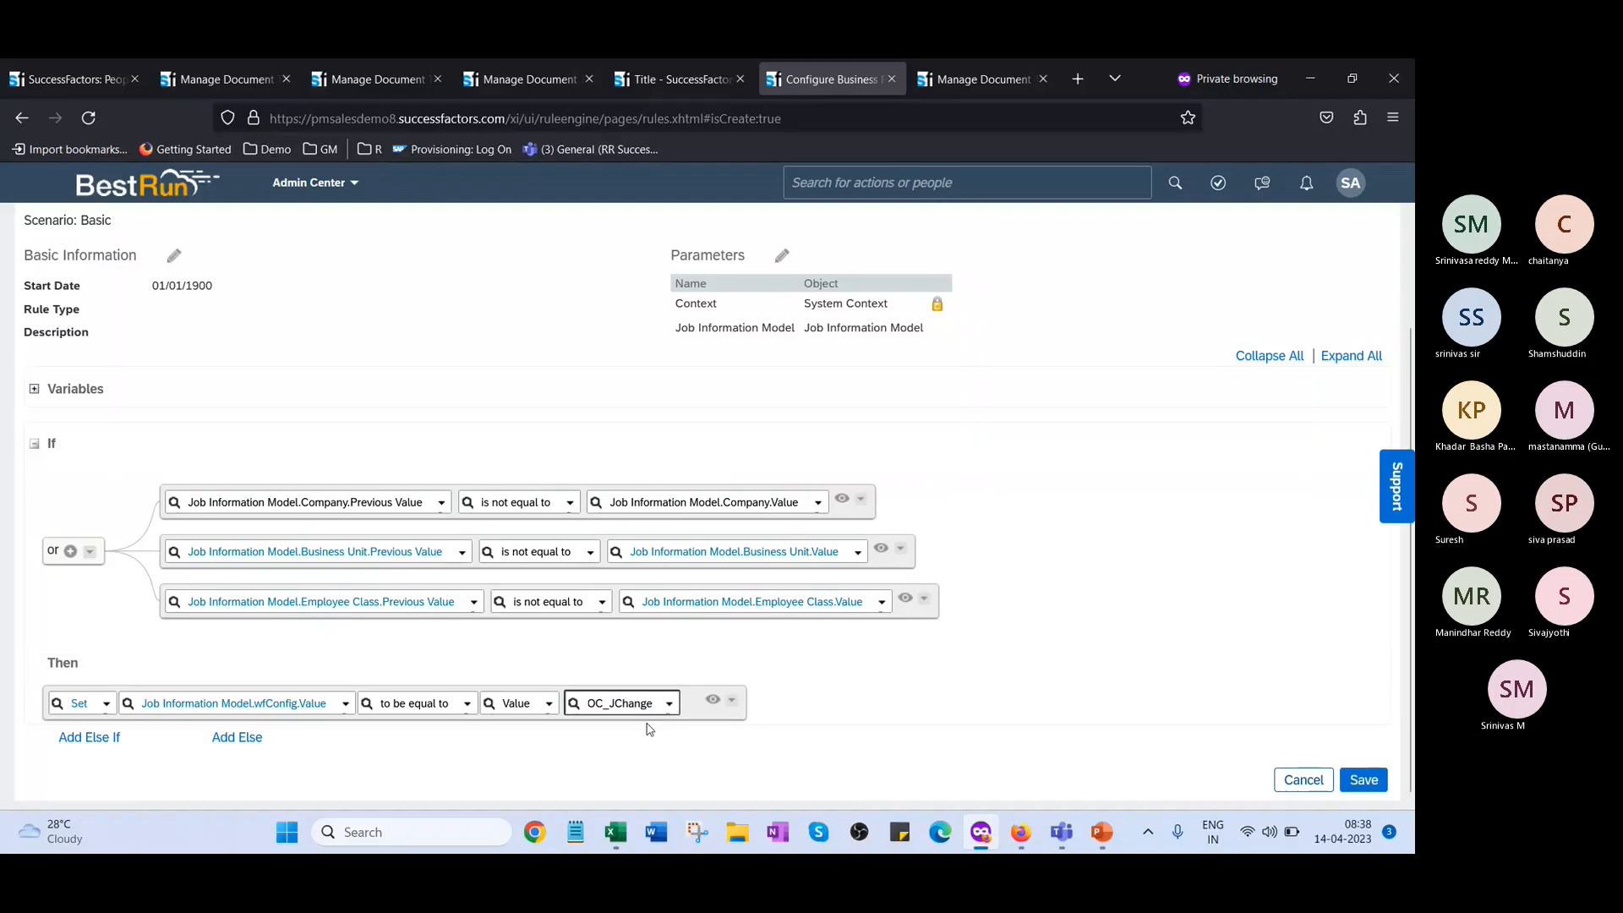
left_click(652, 732)
left_click(1344, 780)
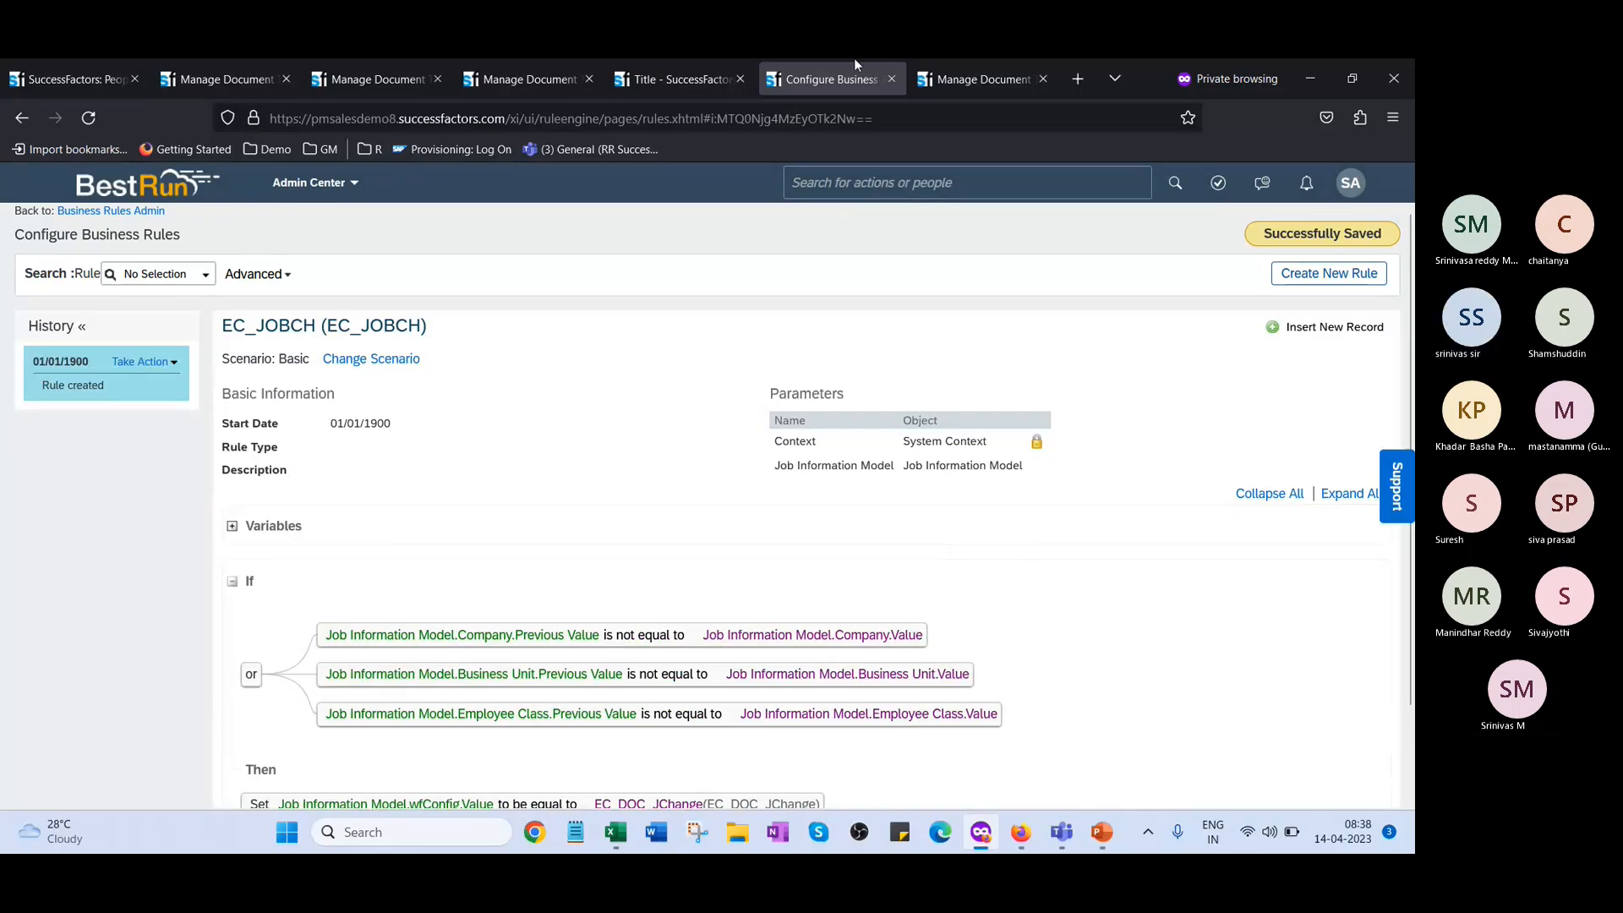
Duplicate the template mapping tab and look through the open workflow and rule pages
left_click(945, 79)
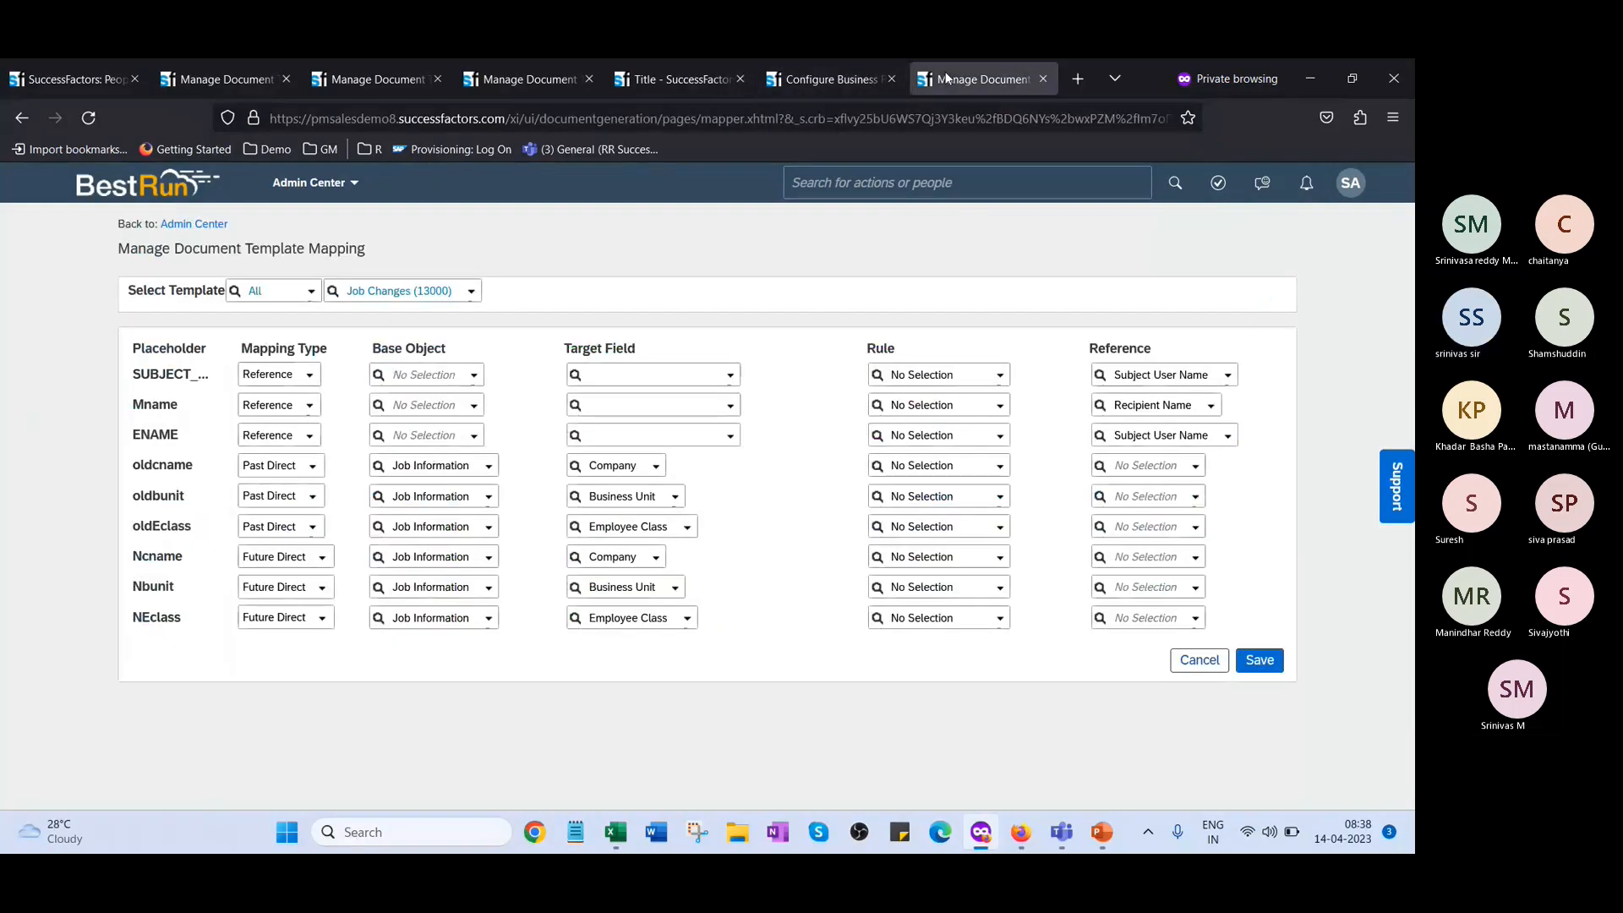
right_click(944, 77)
left_click(1024, 208)
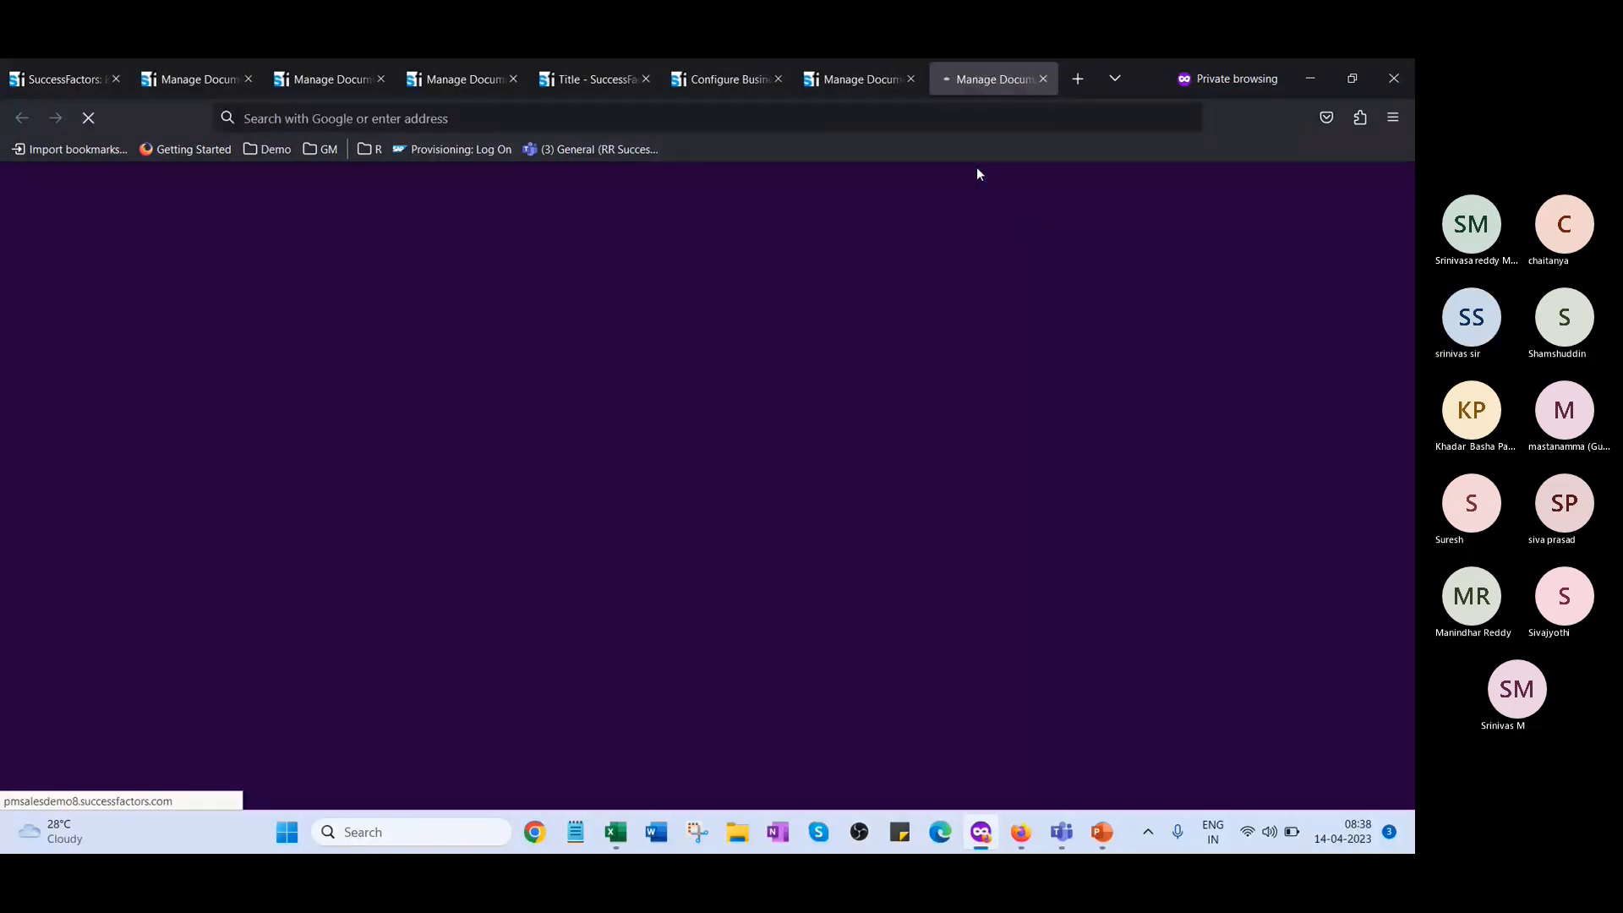
left_click(853, 91)
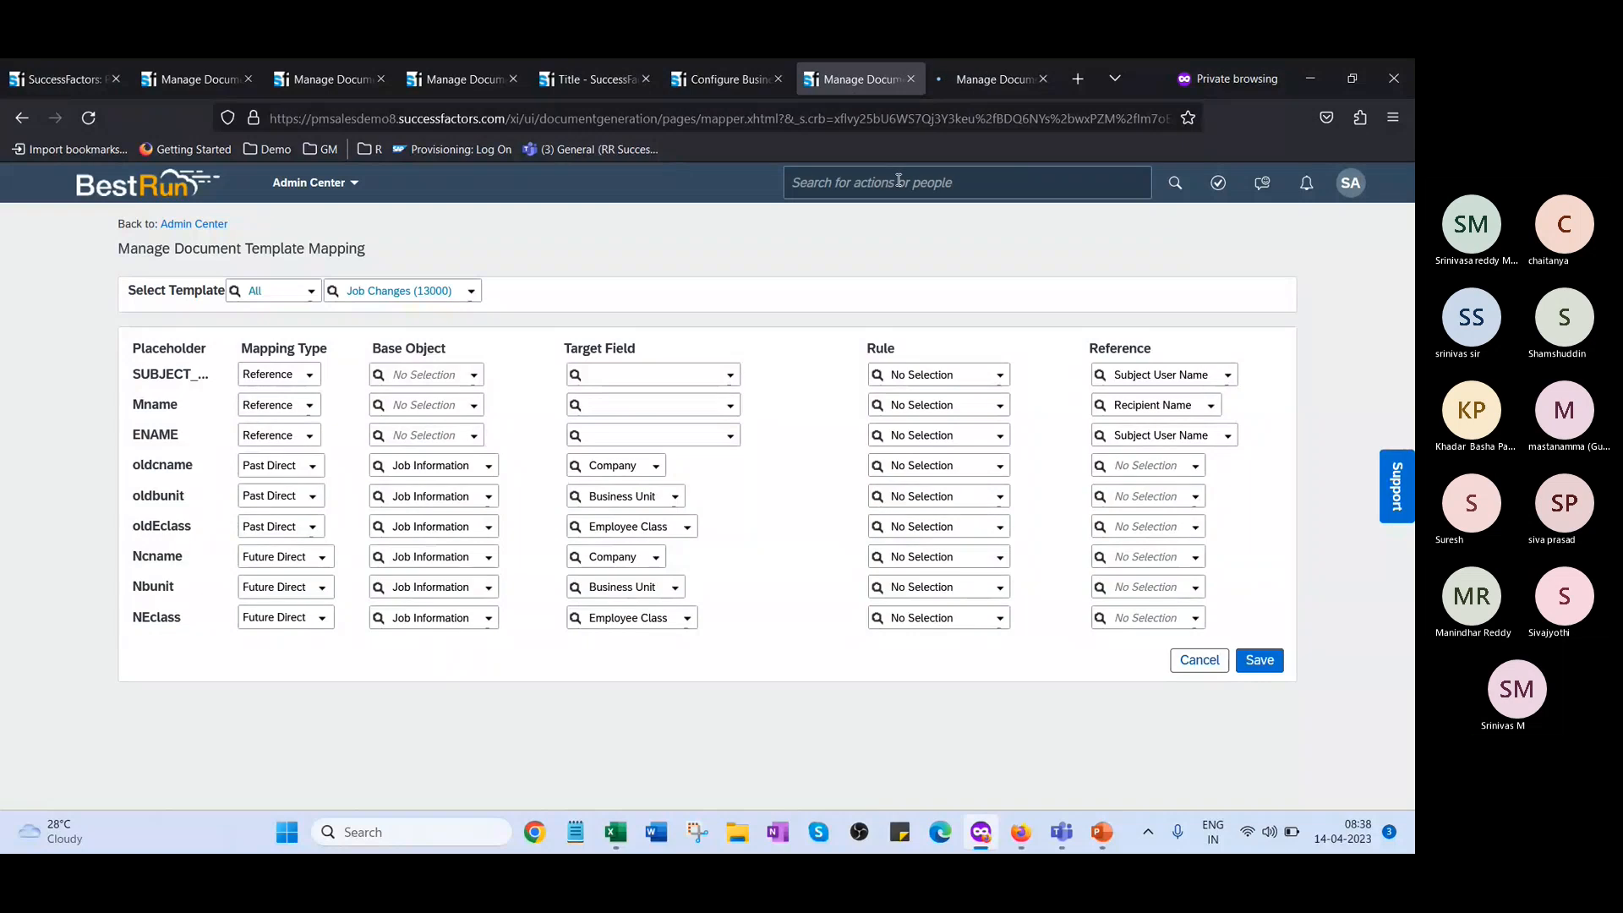
left_click(750, 79)
left_click(820, 84)
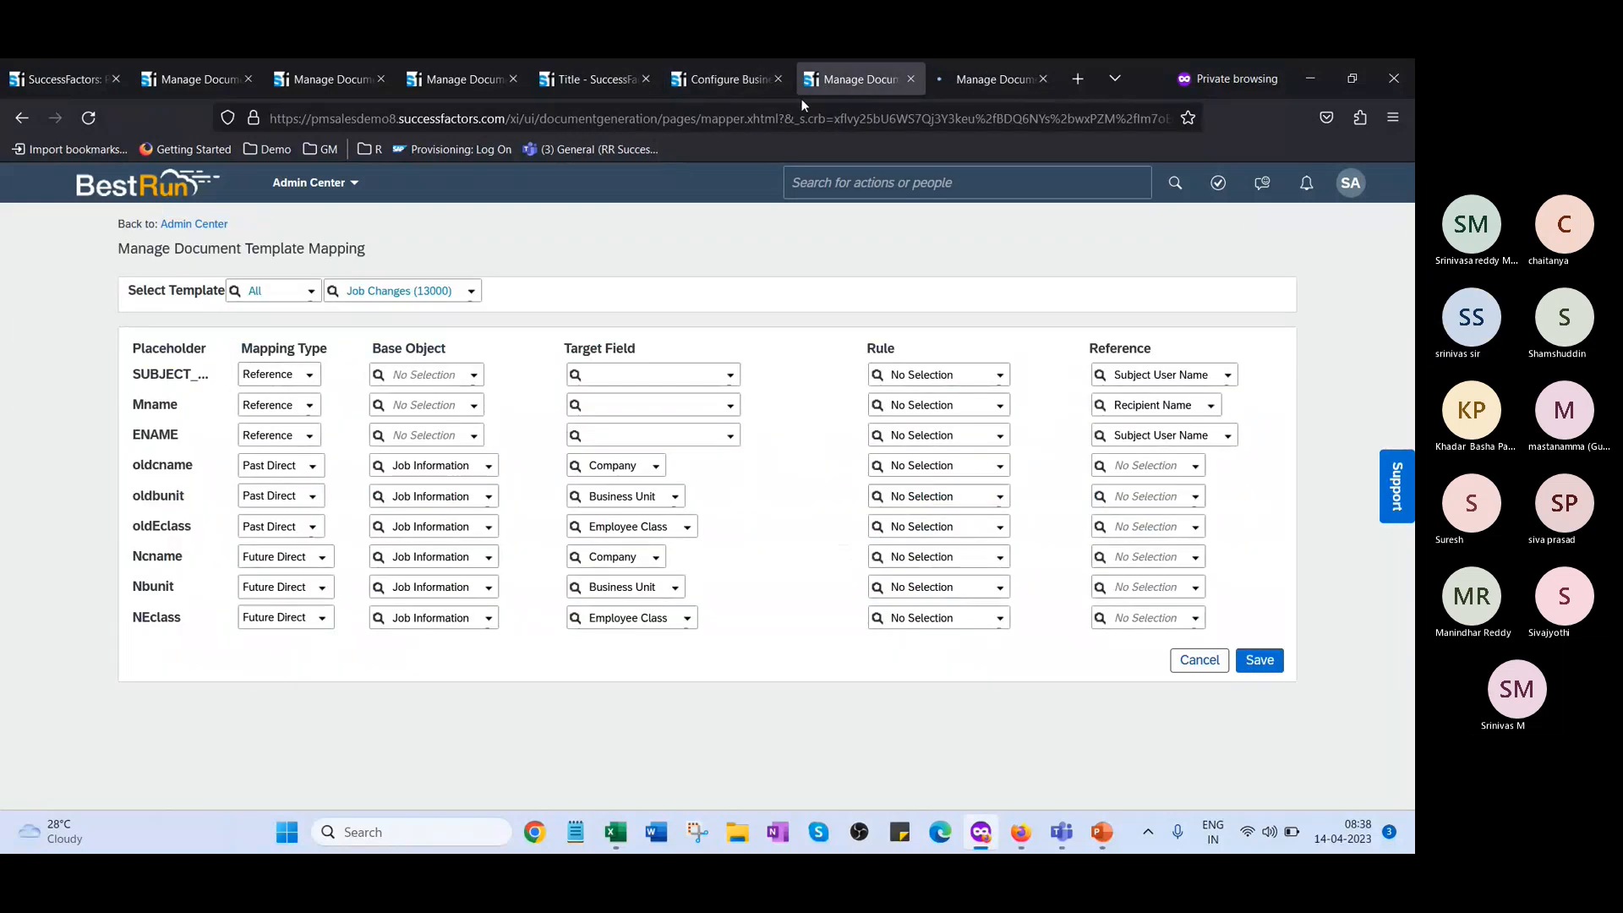
left_click(585, 82)
left_click(734, 74)
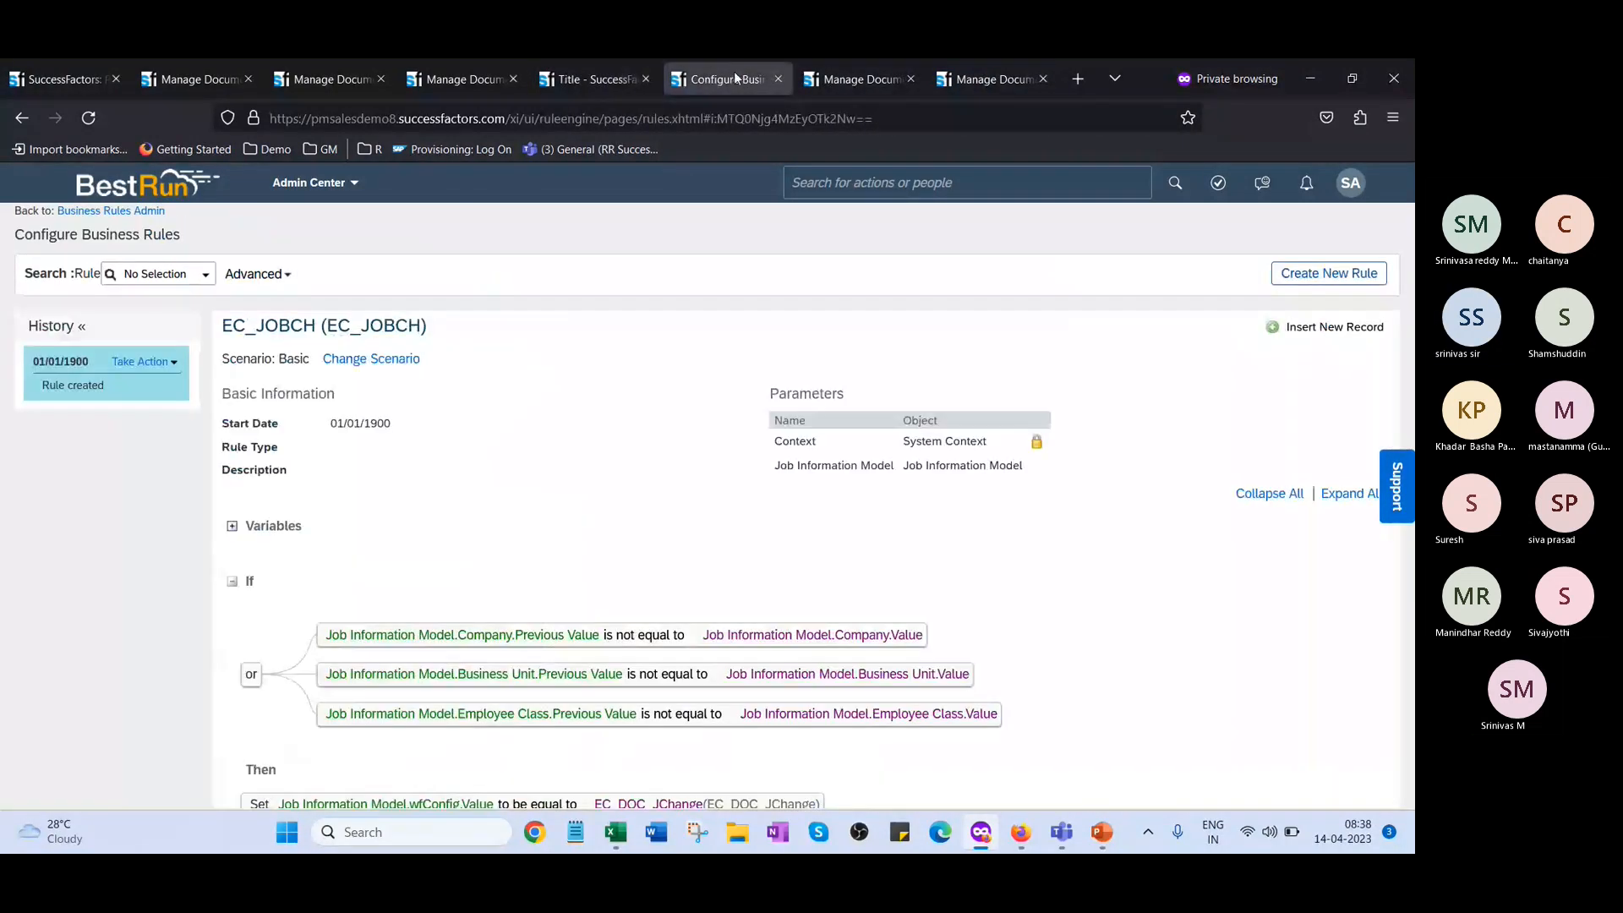
left_click(454, 85)
left_click(862, 79)
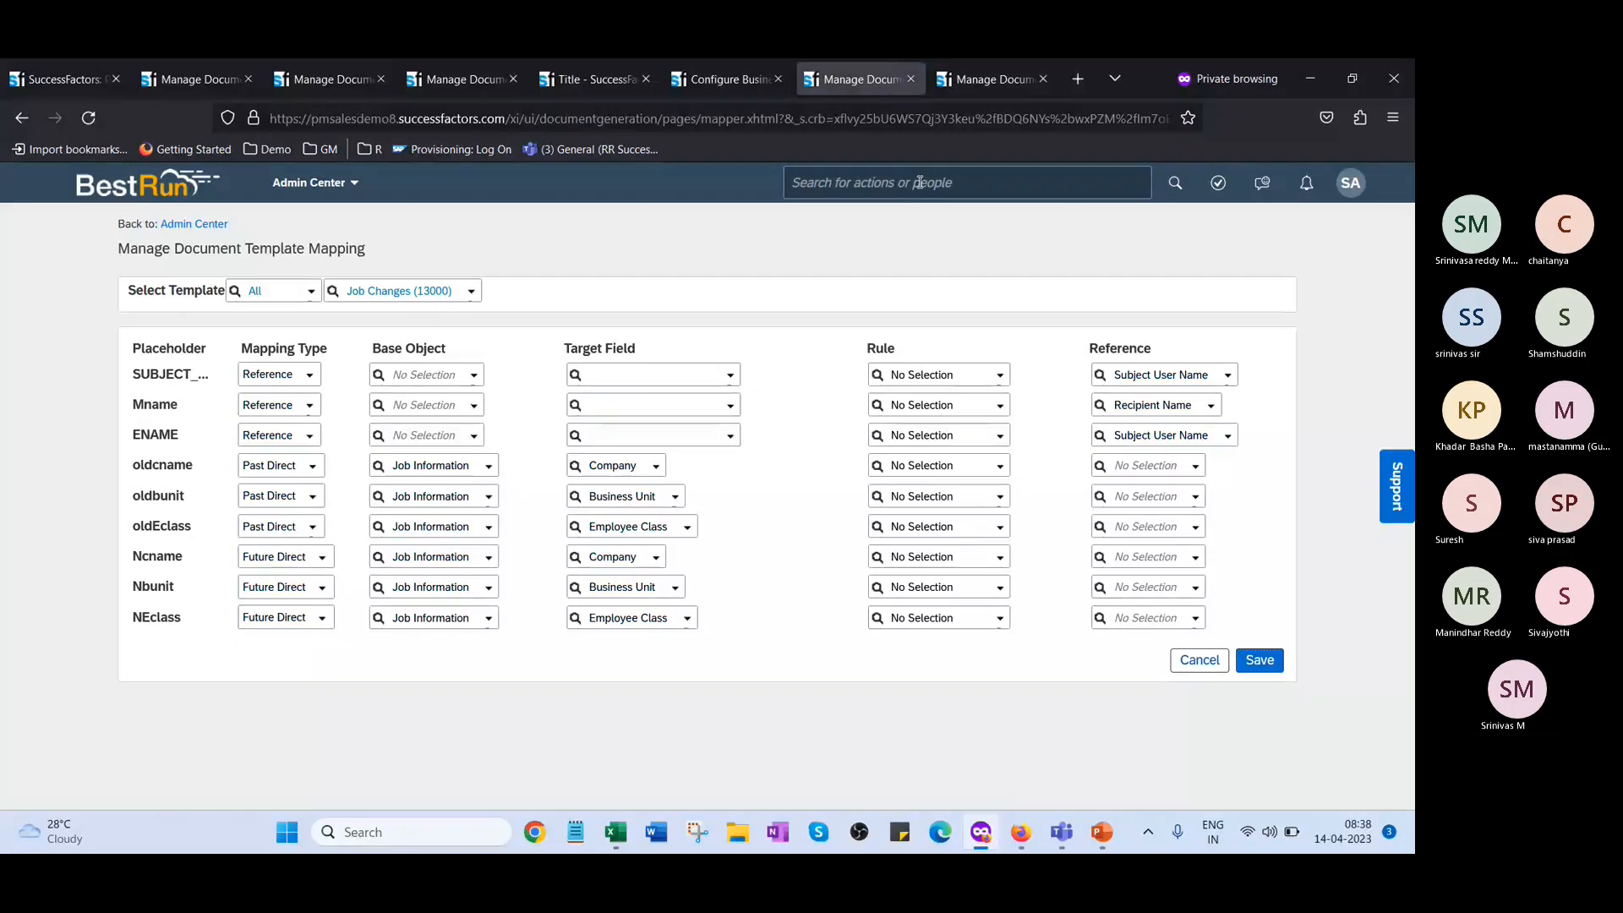
Search 'business con' and open Manage Business Configuration
left_click(922, 180)
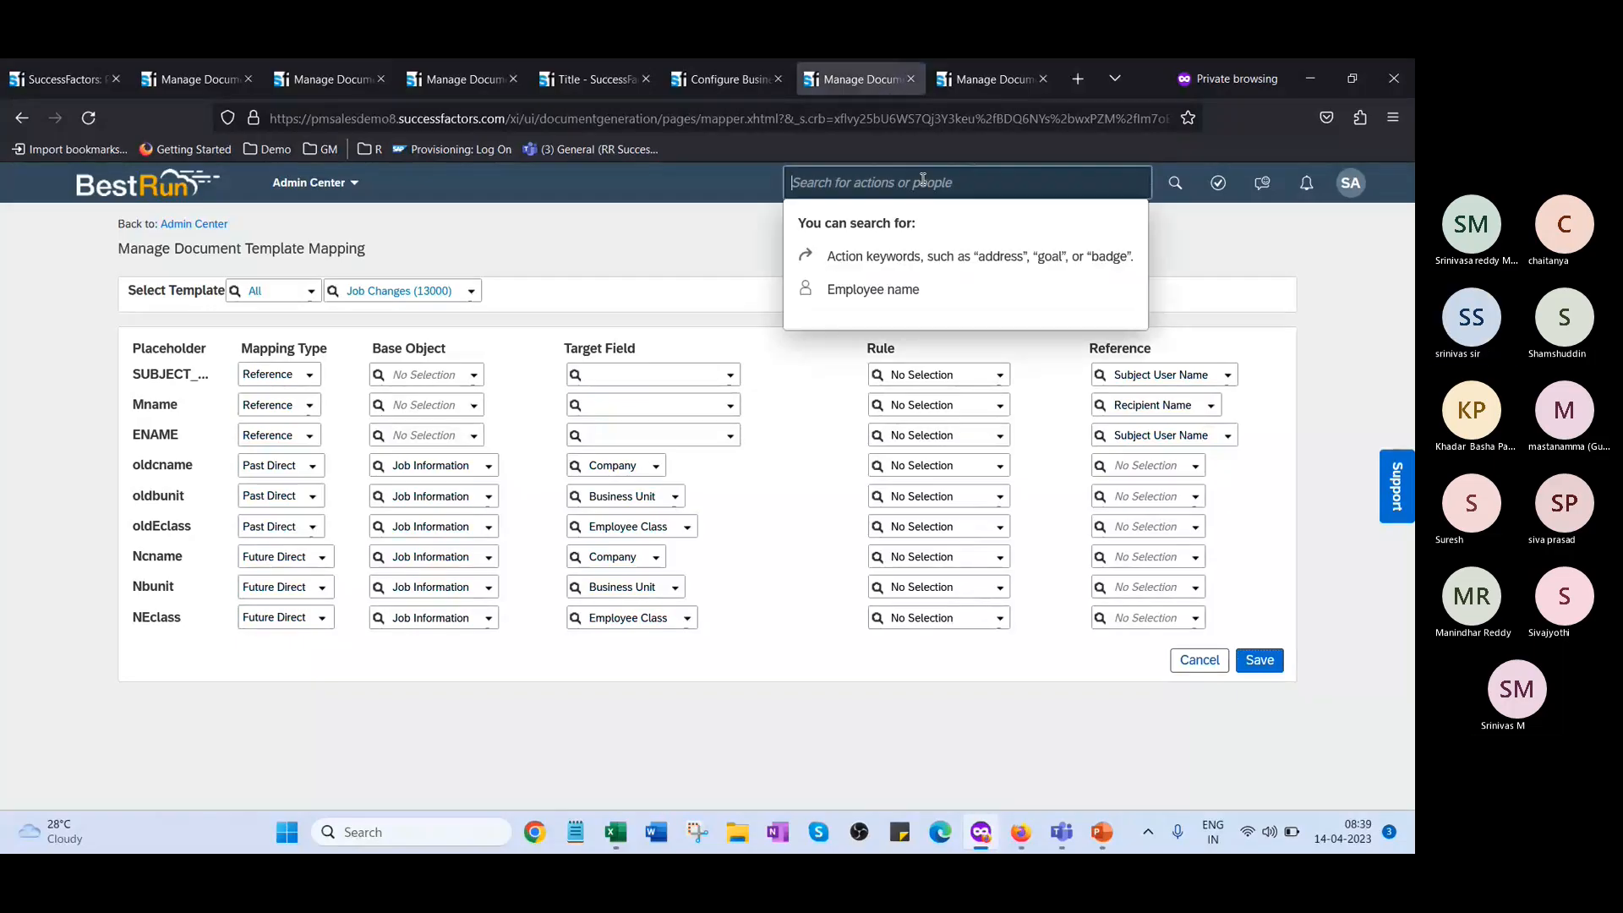
type("bu")
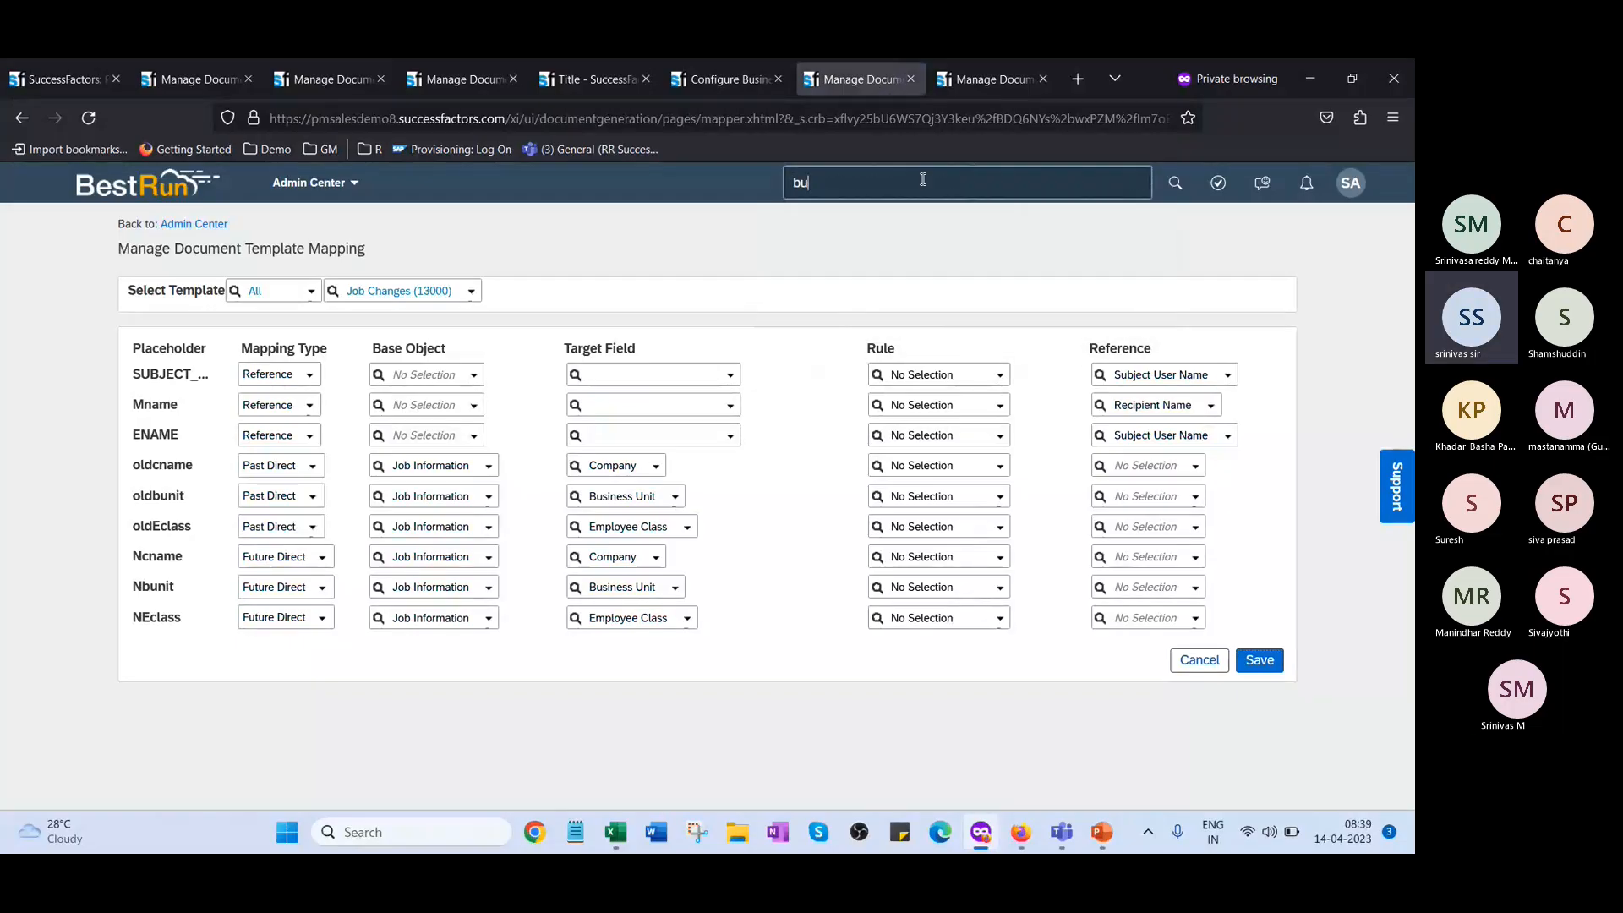
type("domordd vpm")
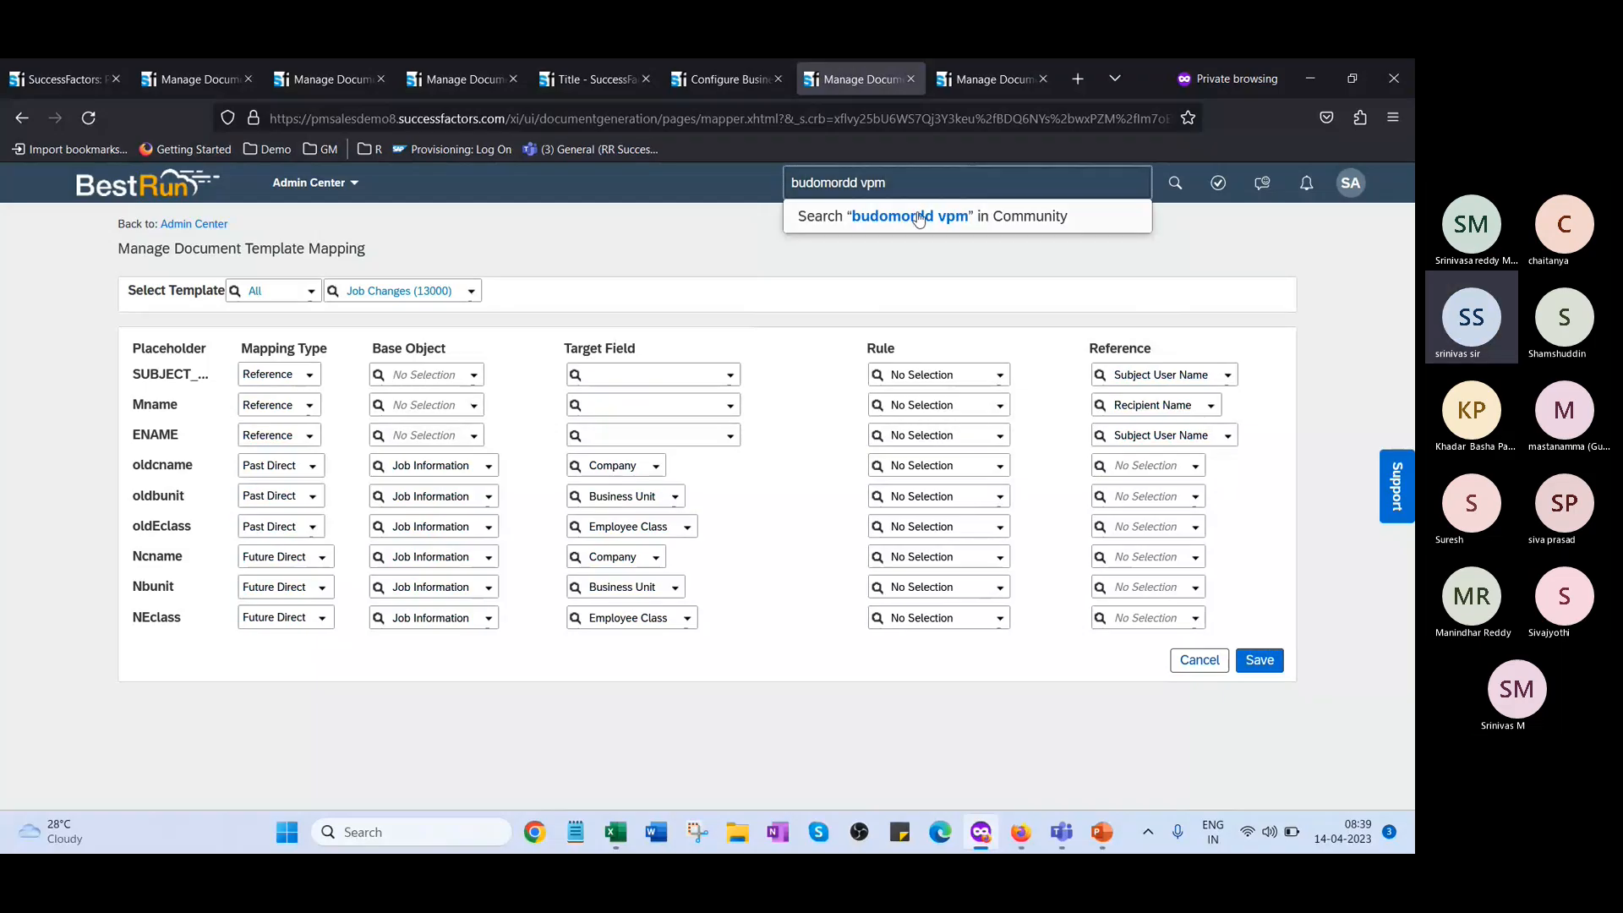
key("BackSpace")
key("BackSpace")
key("BackSpace")
key("BackSpace")
key("BackSpace")
key("BackSpace")
key("BackSpace")
key("BackSpace")
key("BackSpace")
key("BackSpace")
key("BackSpace")
key("BackSpace")
key("BackSpace")
type("k")
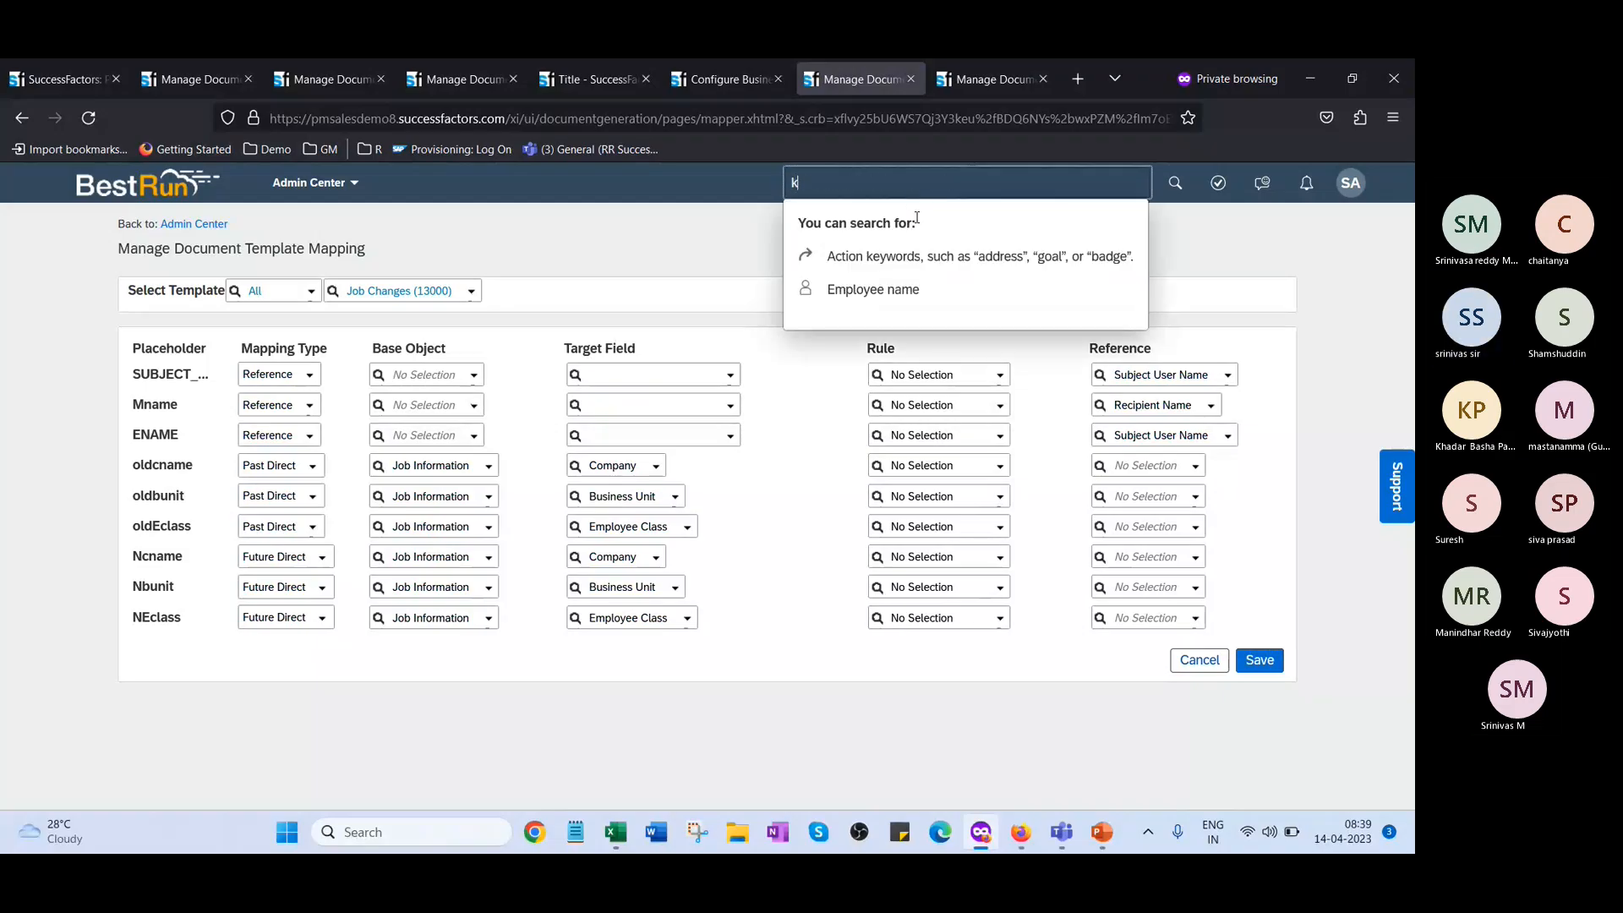
key("BackSpace")
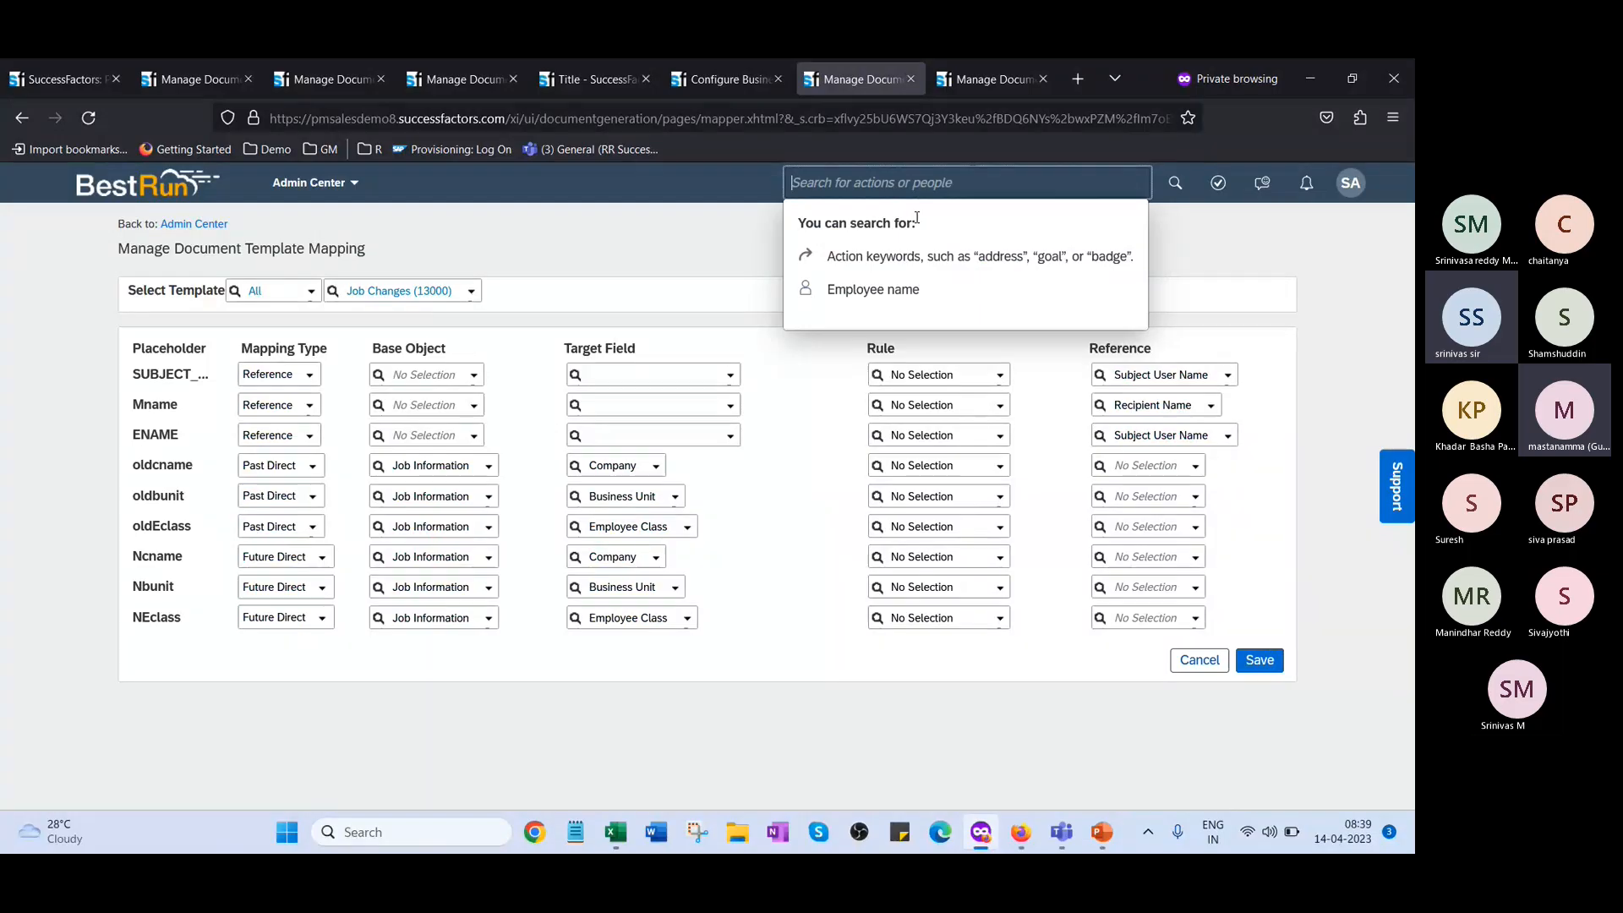
type("business con")
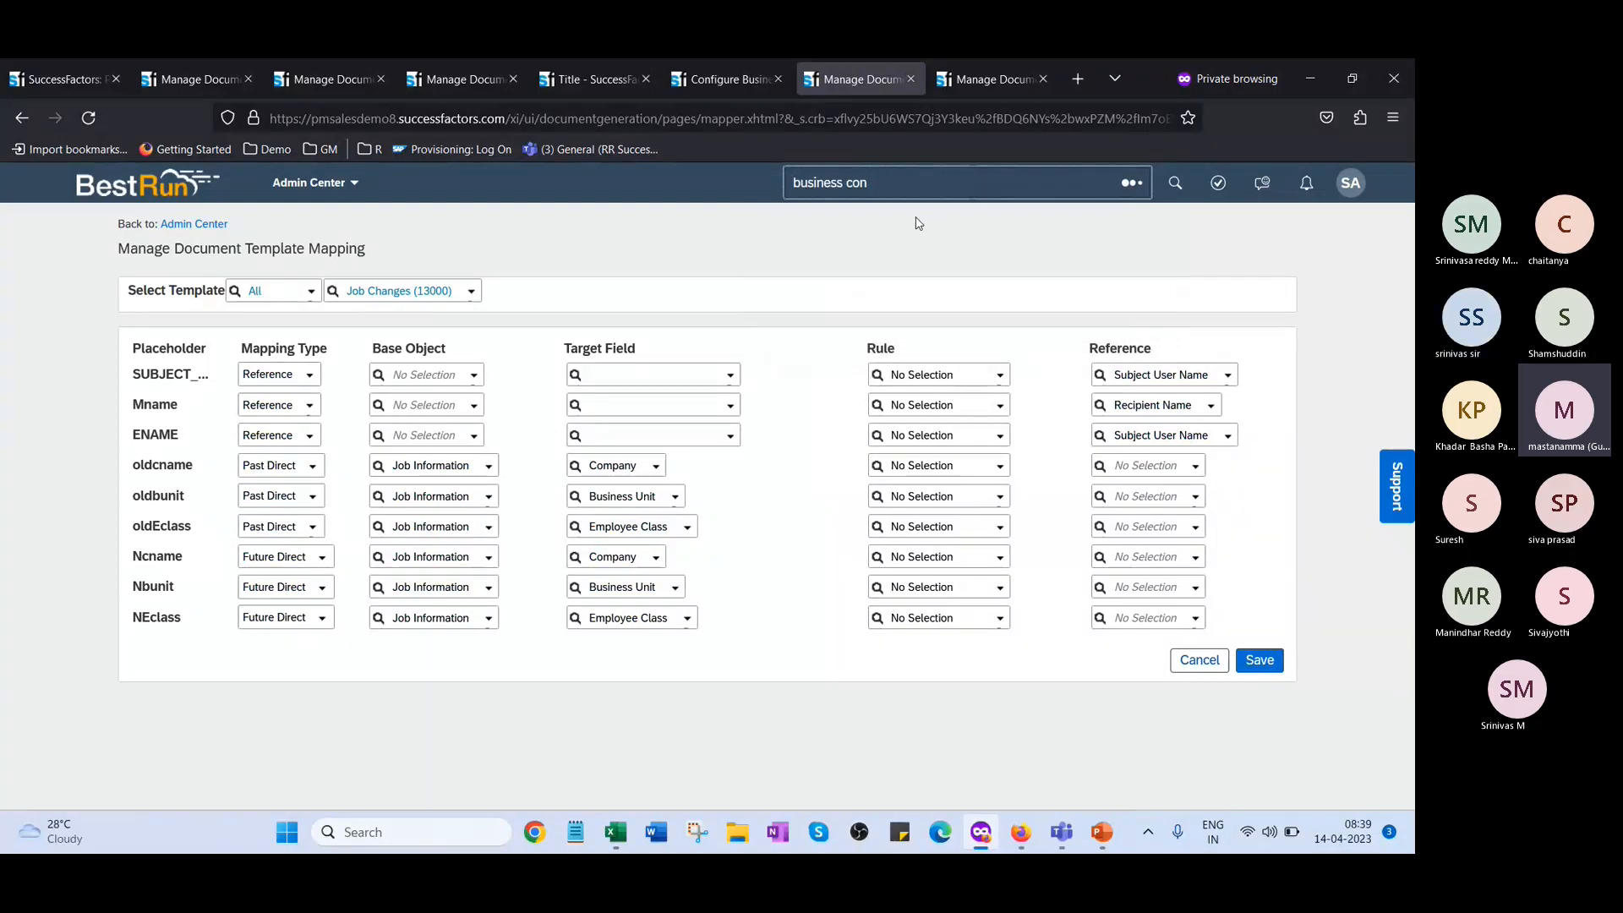
left_click(952, 326)
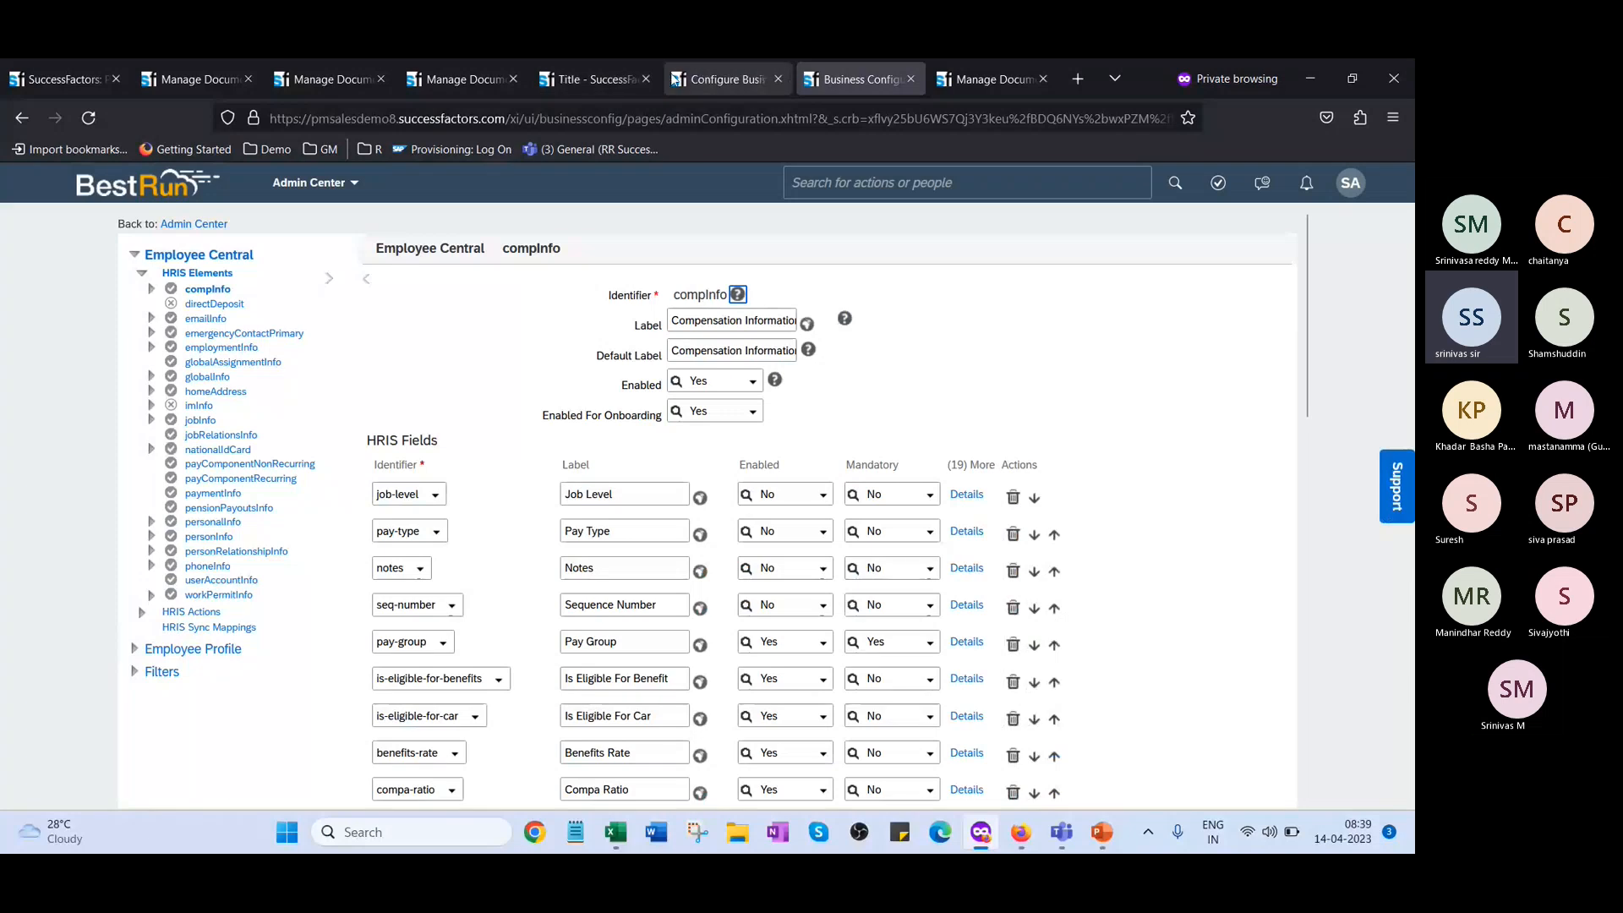
Check the rule's Job Information Model base object, then open the jobInfo HRIS element
left_click(707, 75)
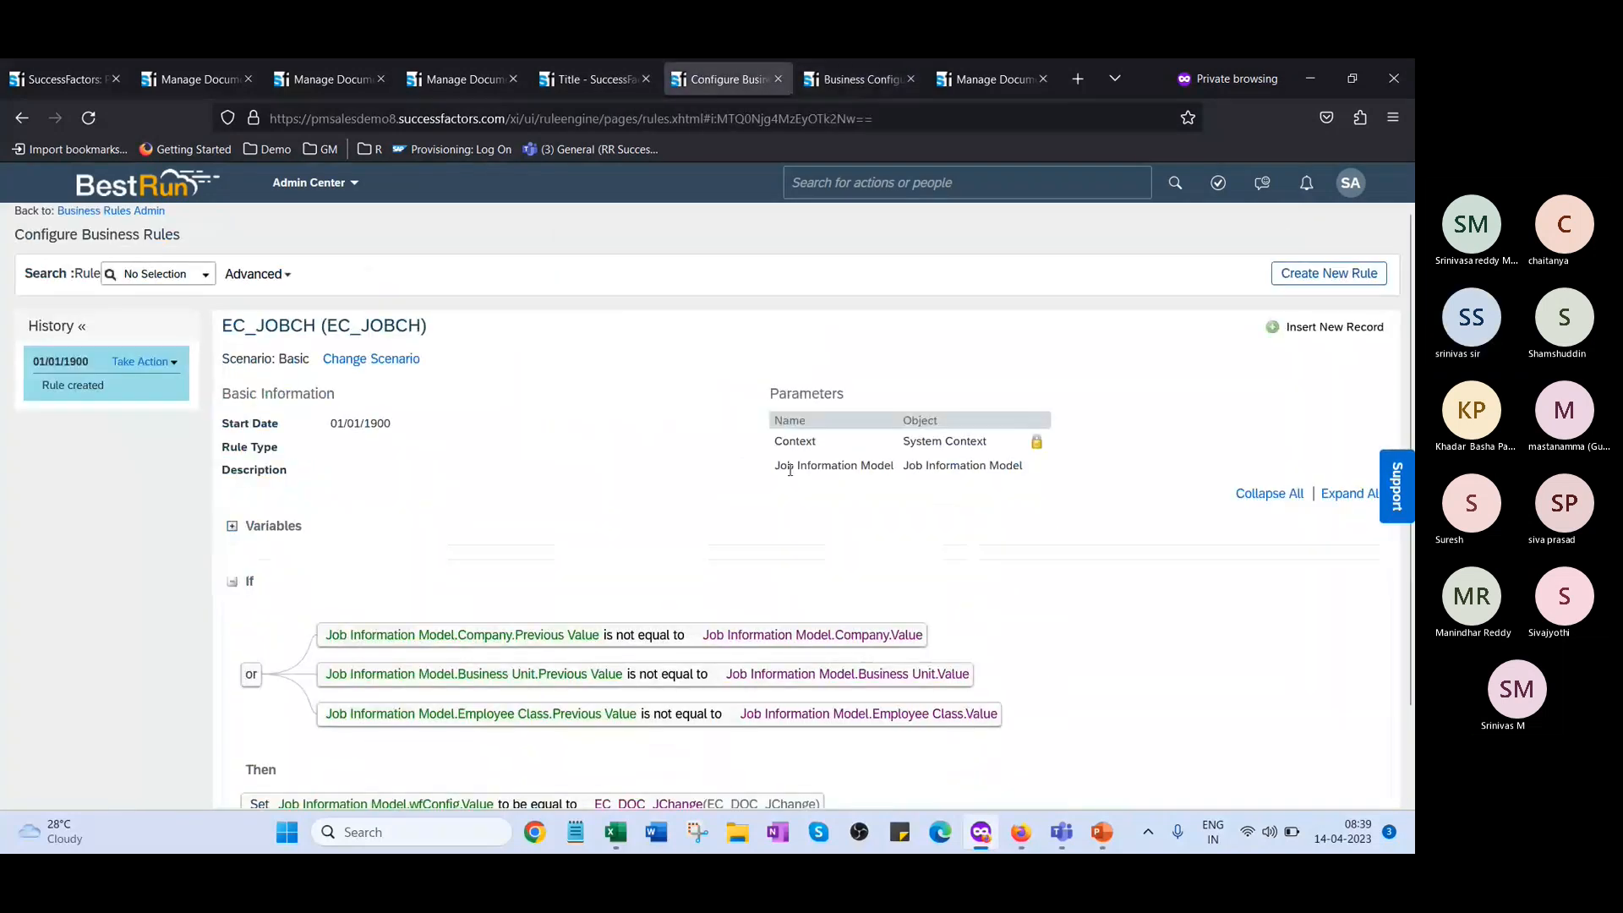
left_click_drag(776, 466, 894, 461)
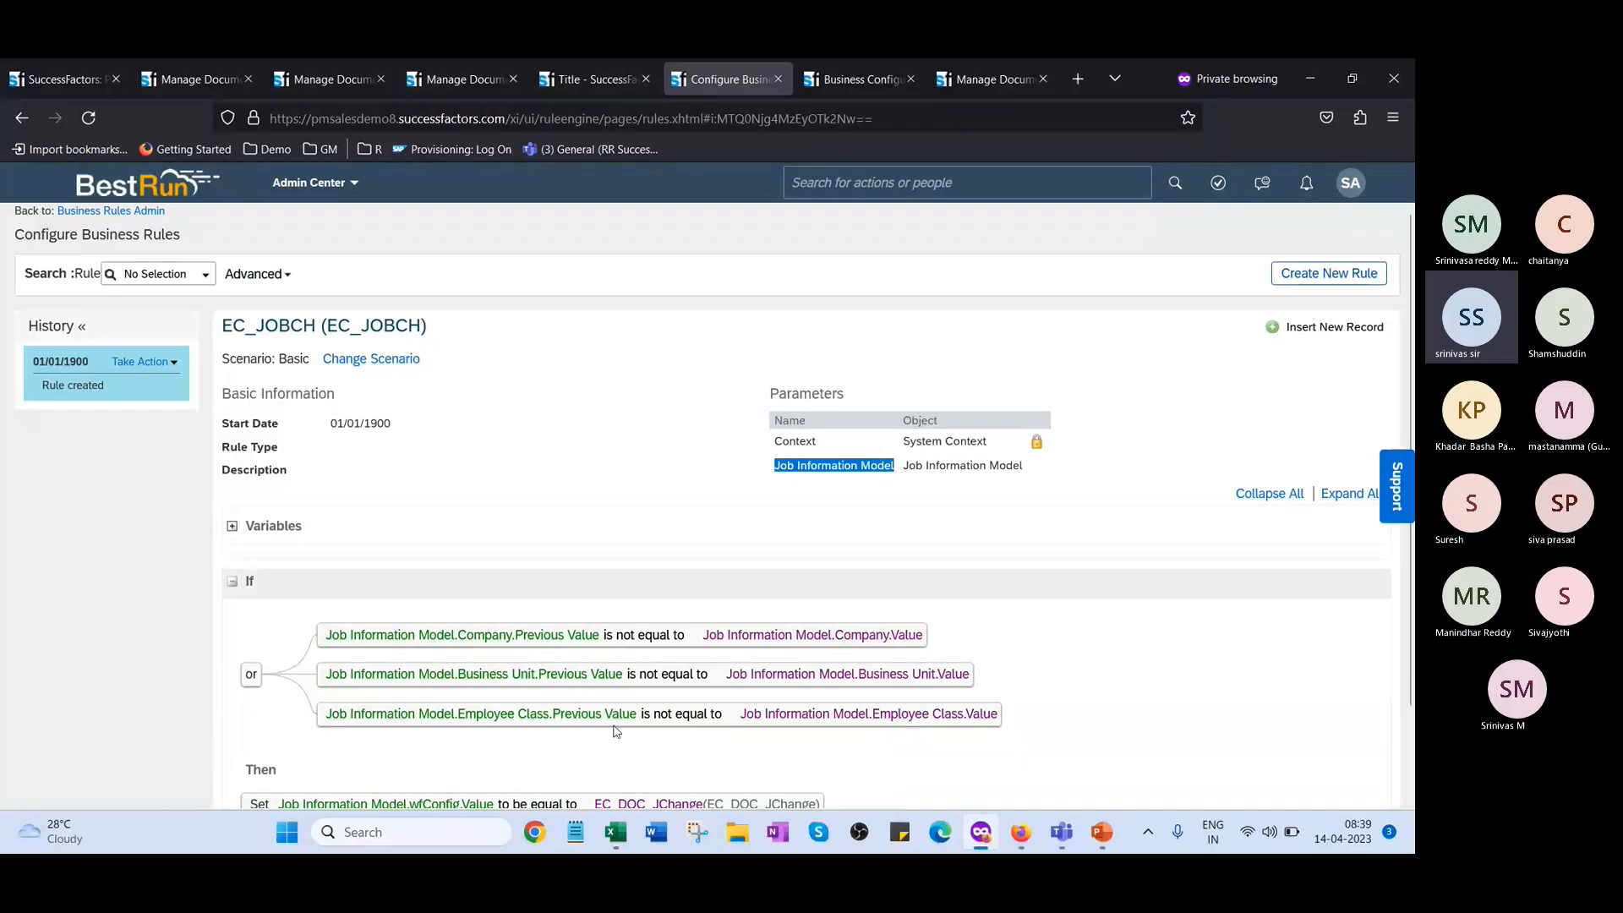
left_click(819, 80)
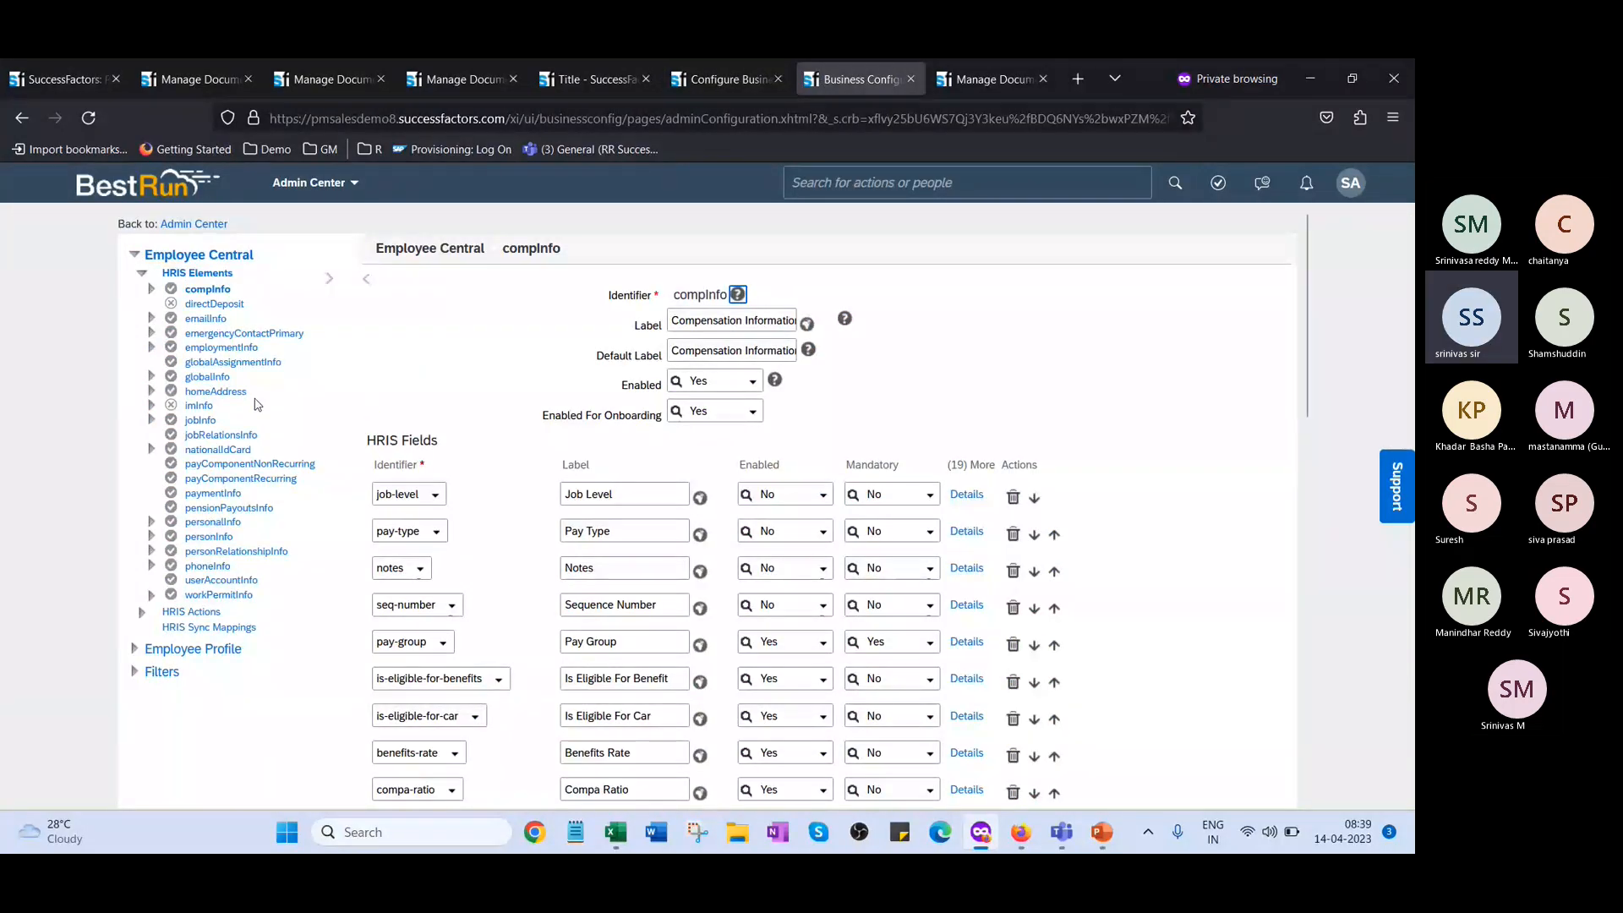
left_click(200, 421)
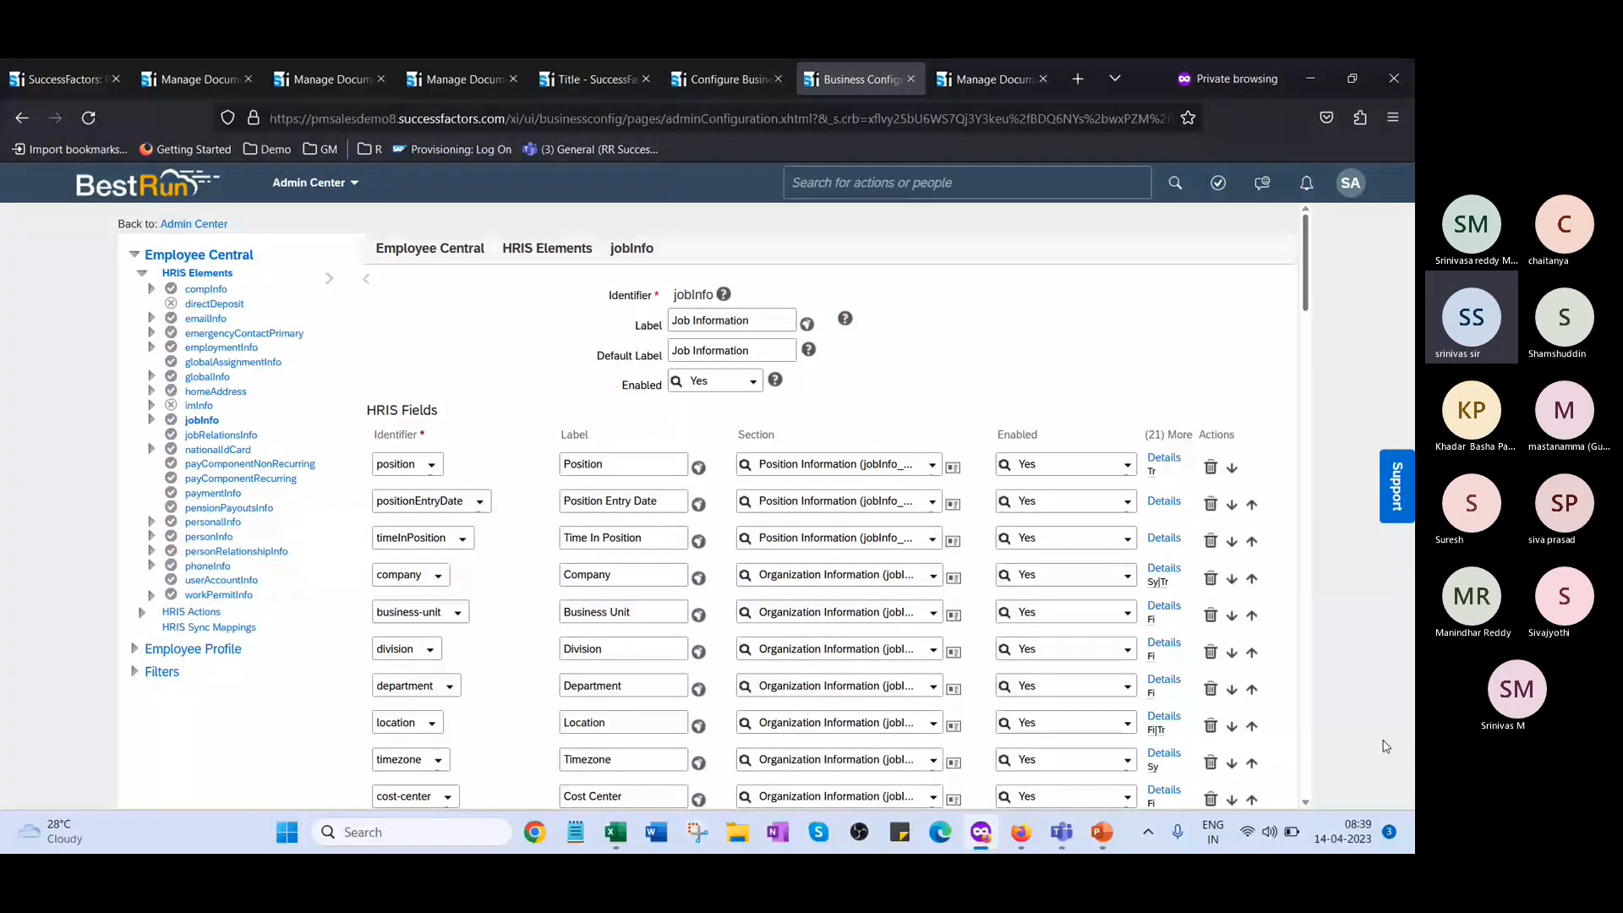
Add a Job Information Model onSave trigger running EC_JOBCH to jobInfo and save
scroll(1339, 646, "down", 10)
scroll(1339, 646, "down", 10)
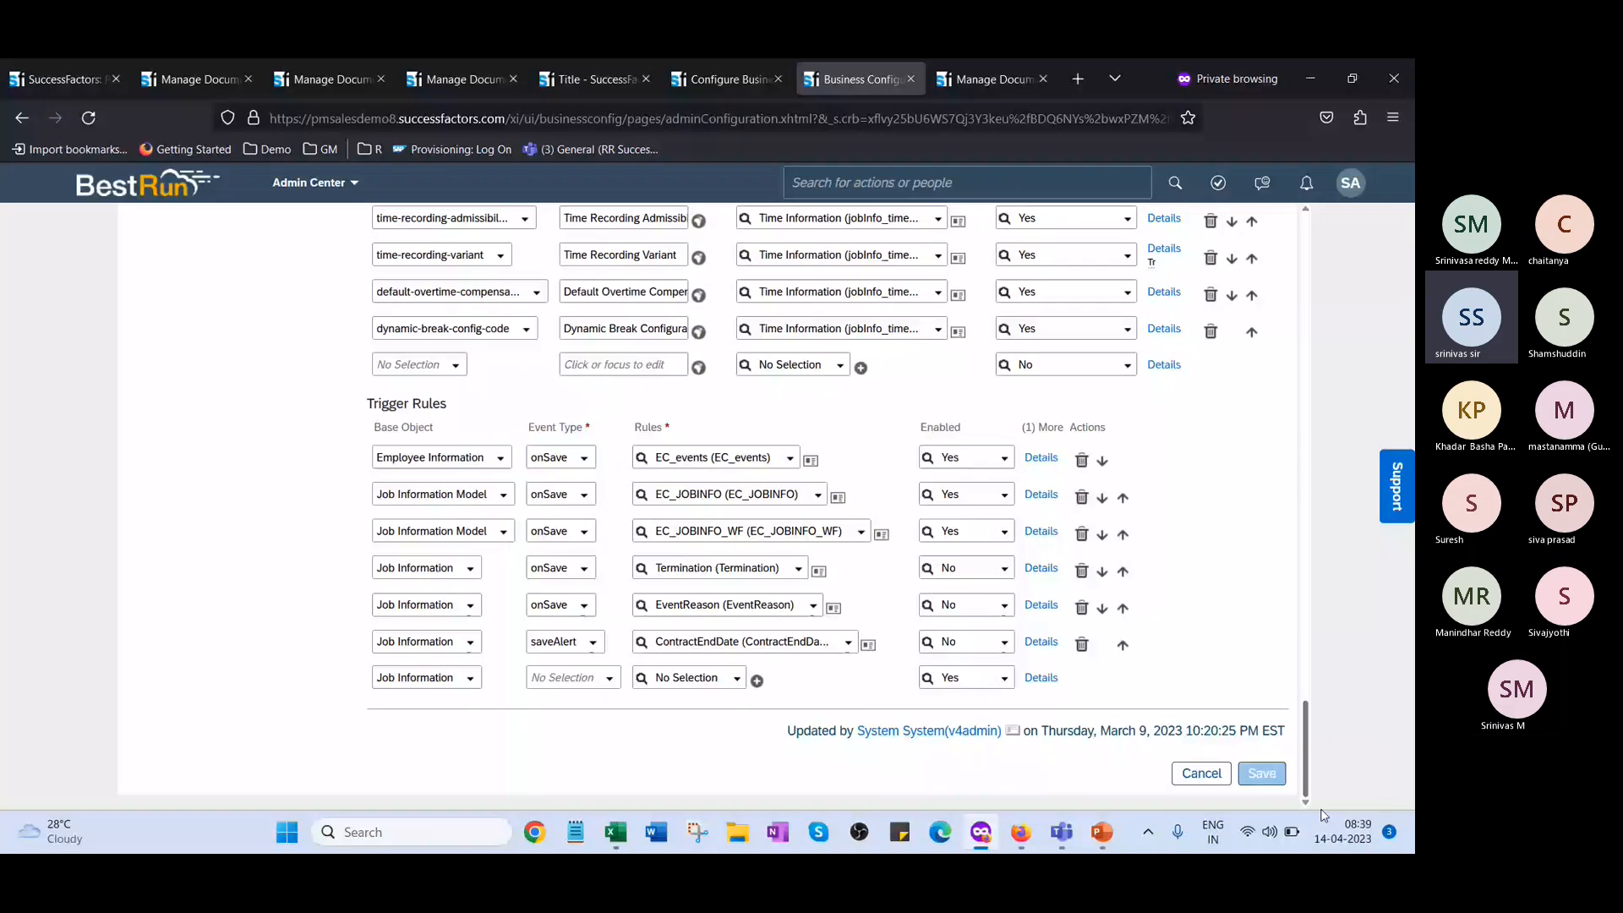
left_click(470, 678)
left_click(464, 729)
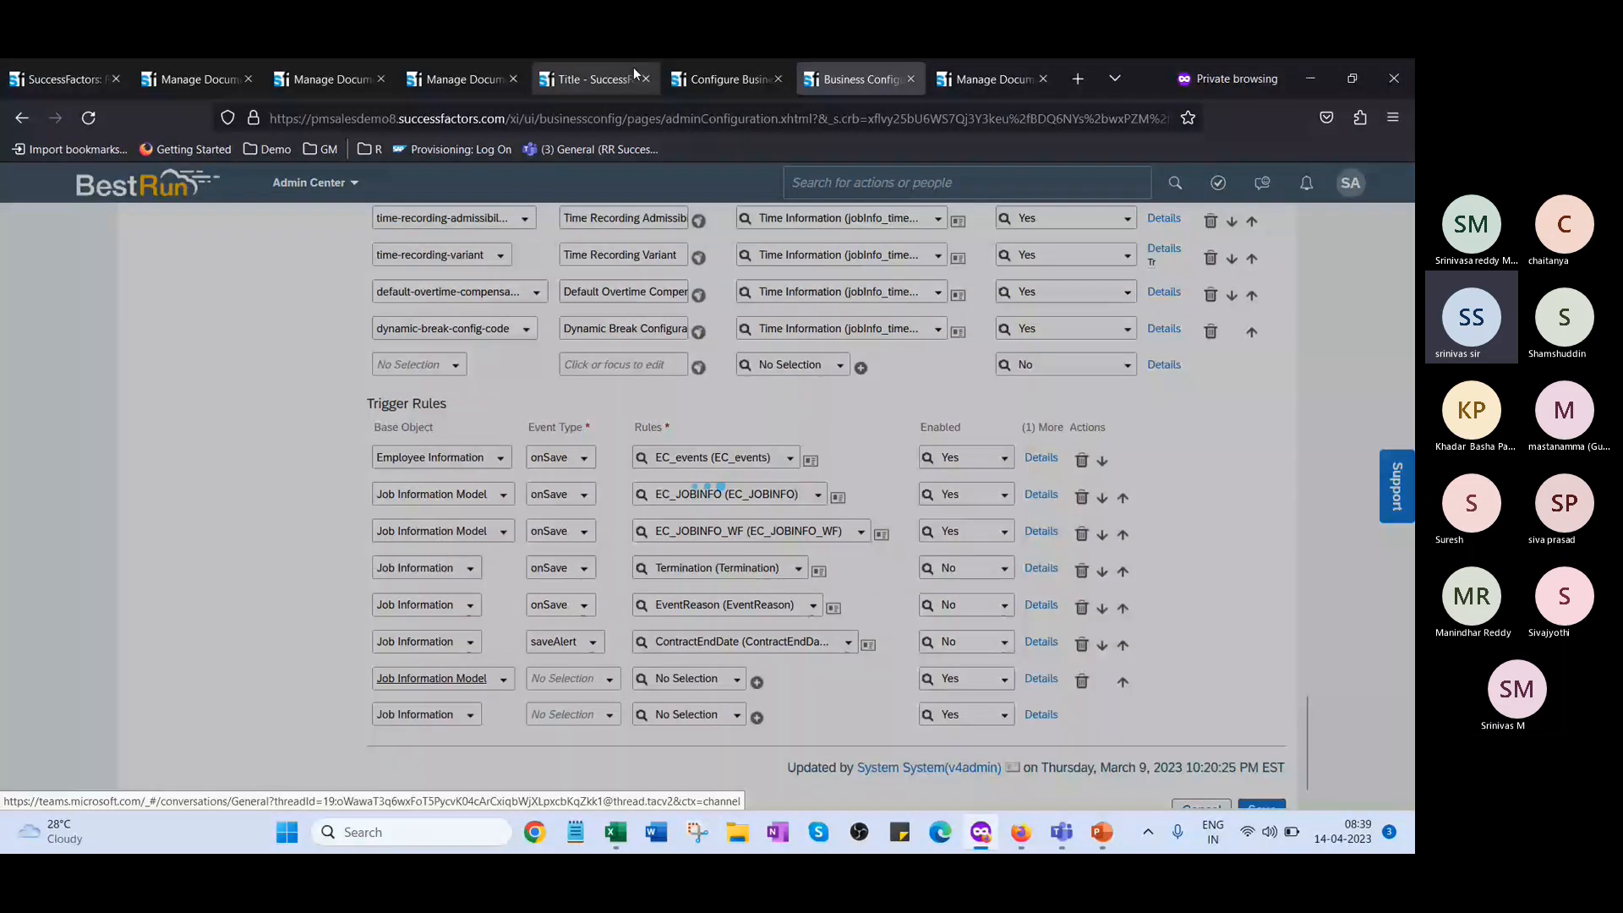
left_click(711, 80)
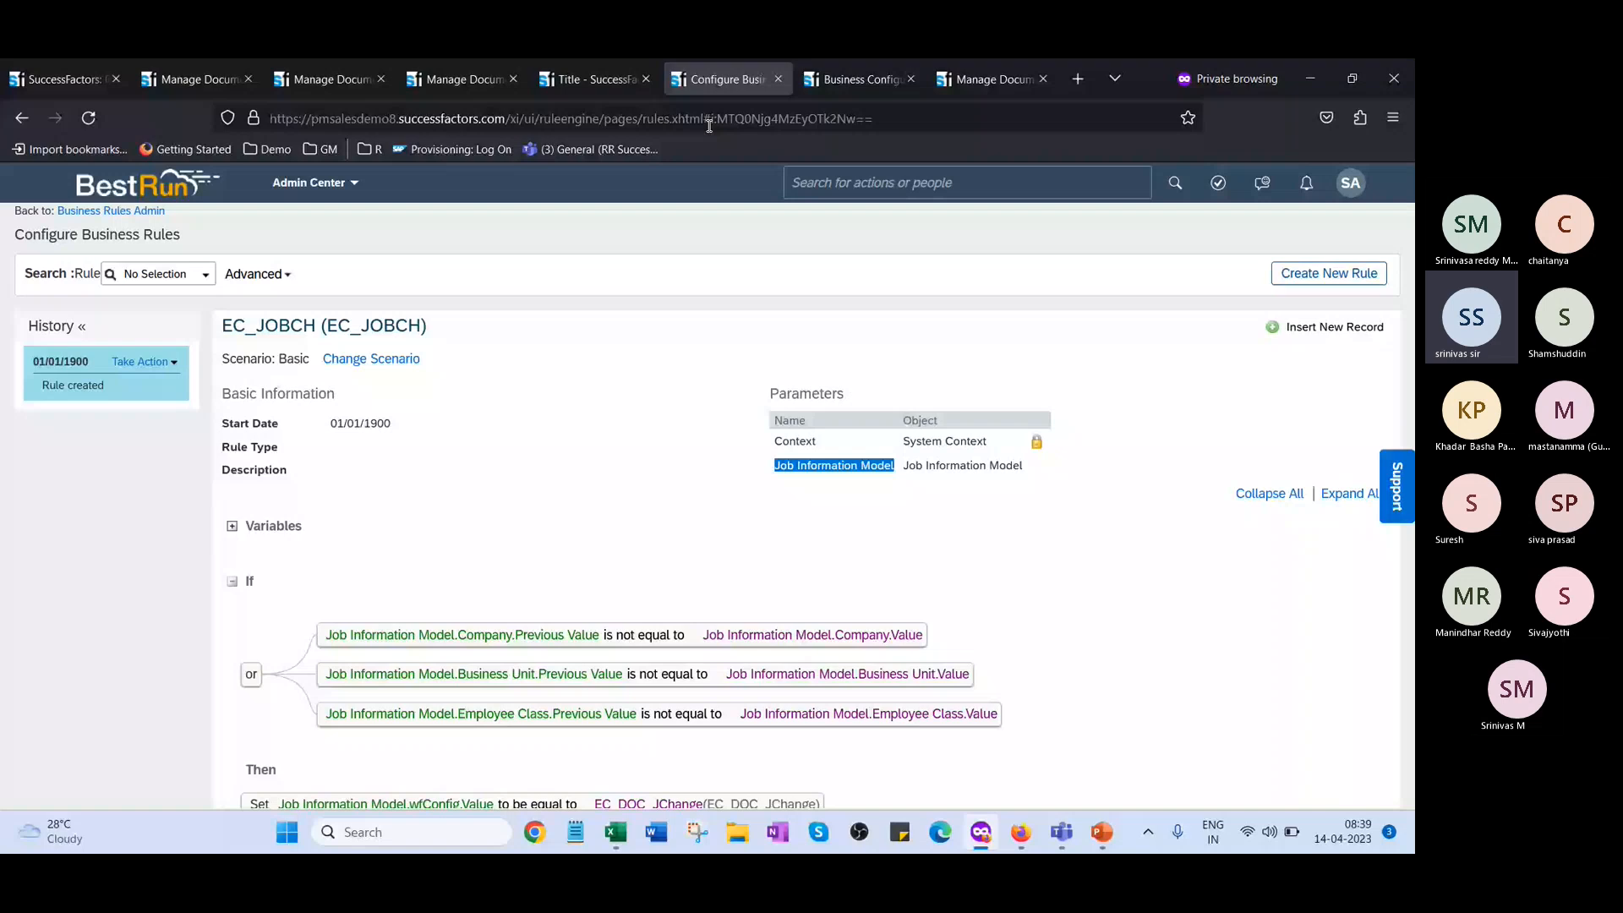
double_click(402, 325)
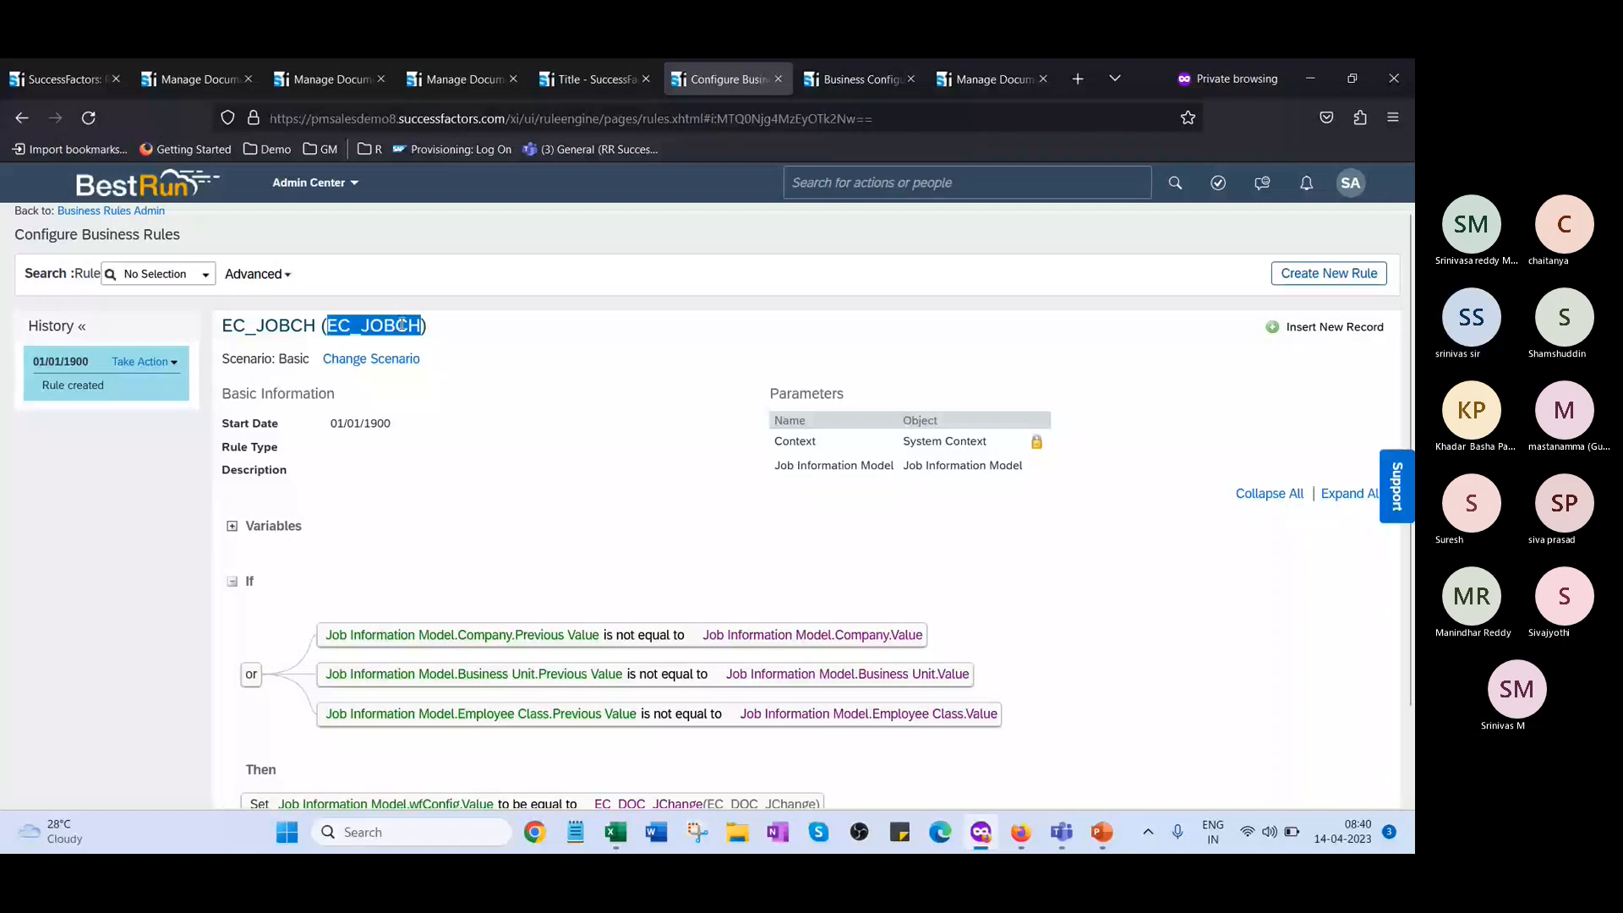
left_click(826, 67)
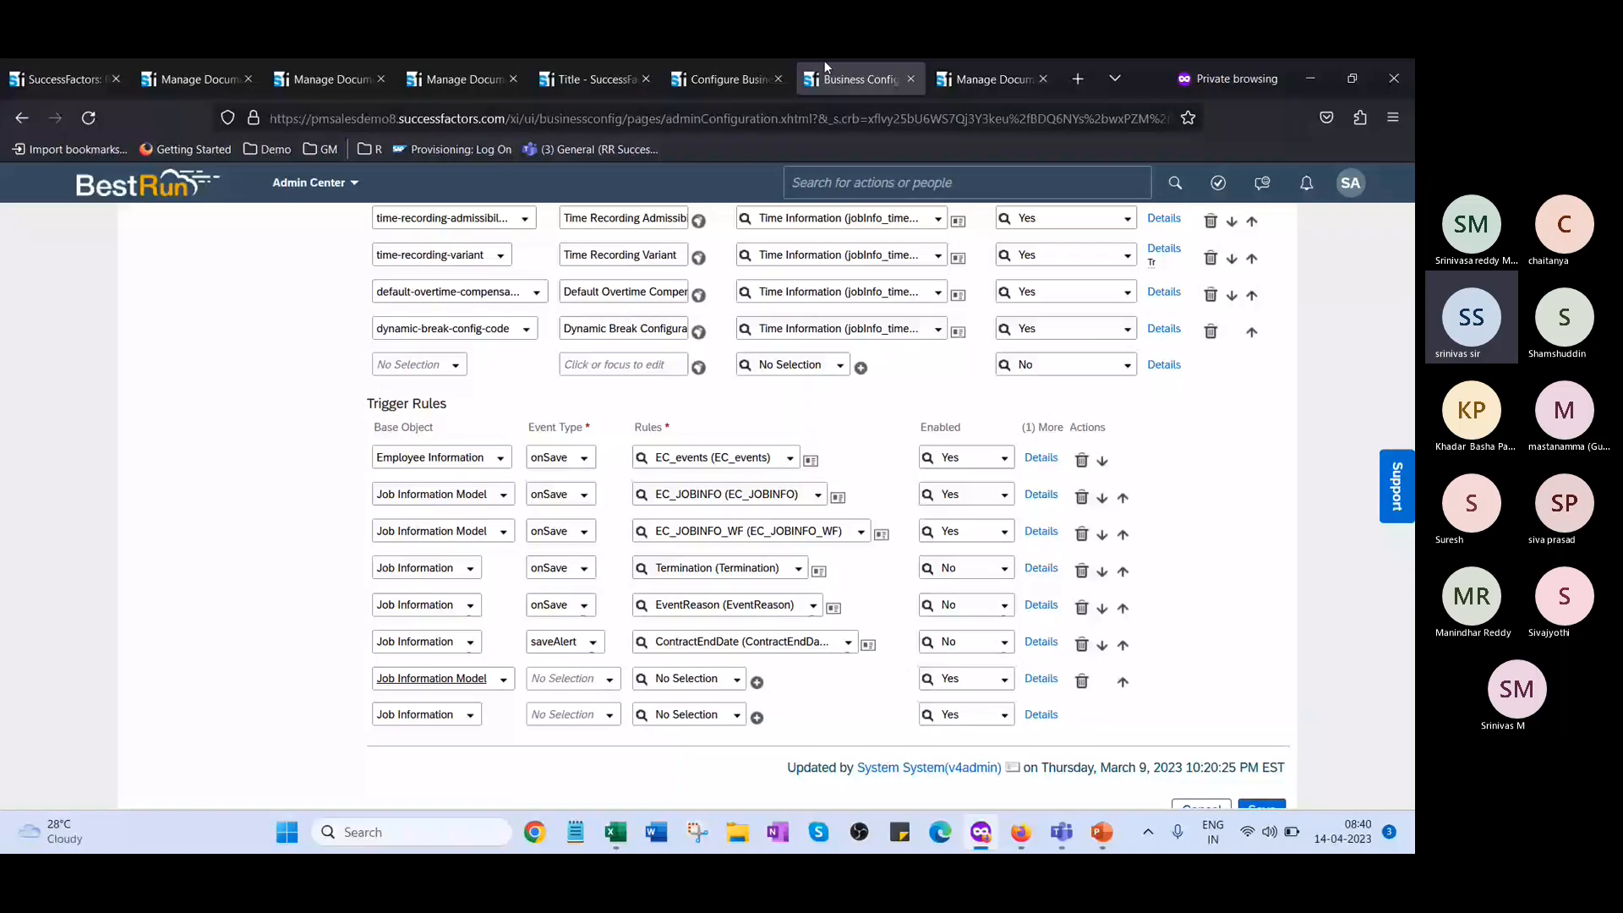
type("EC_JOBCH")
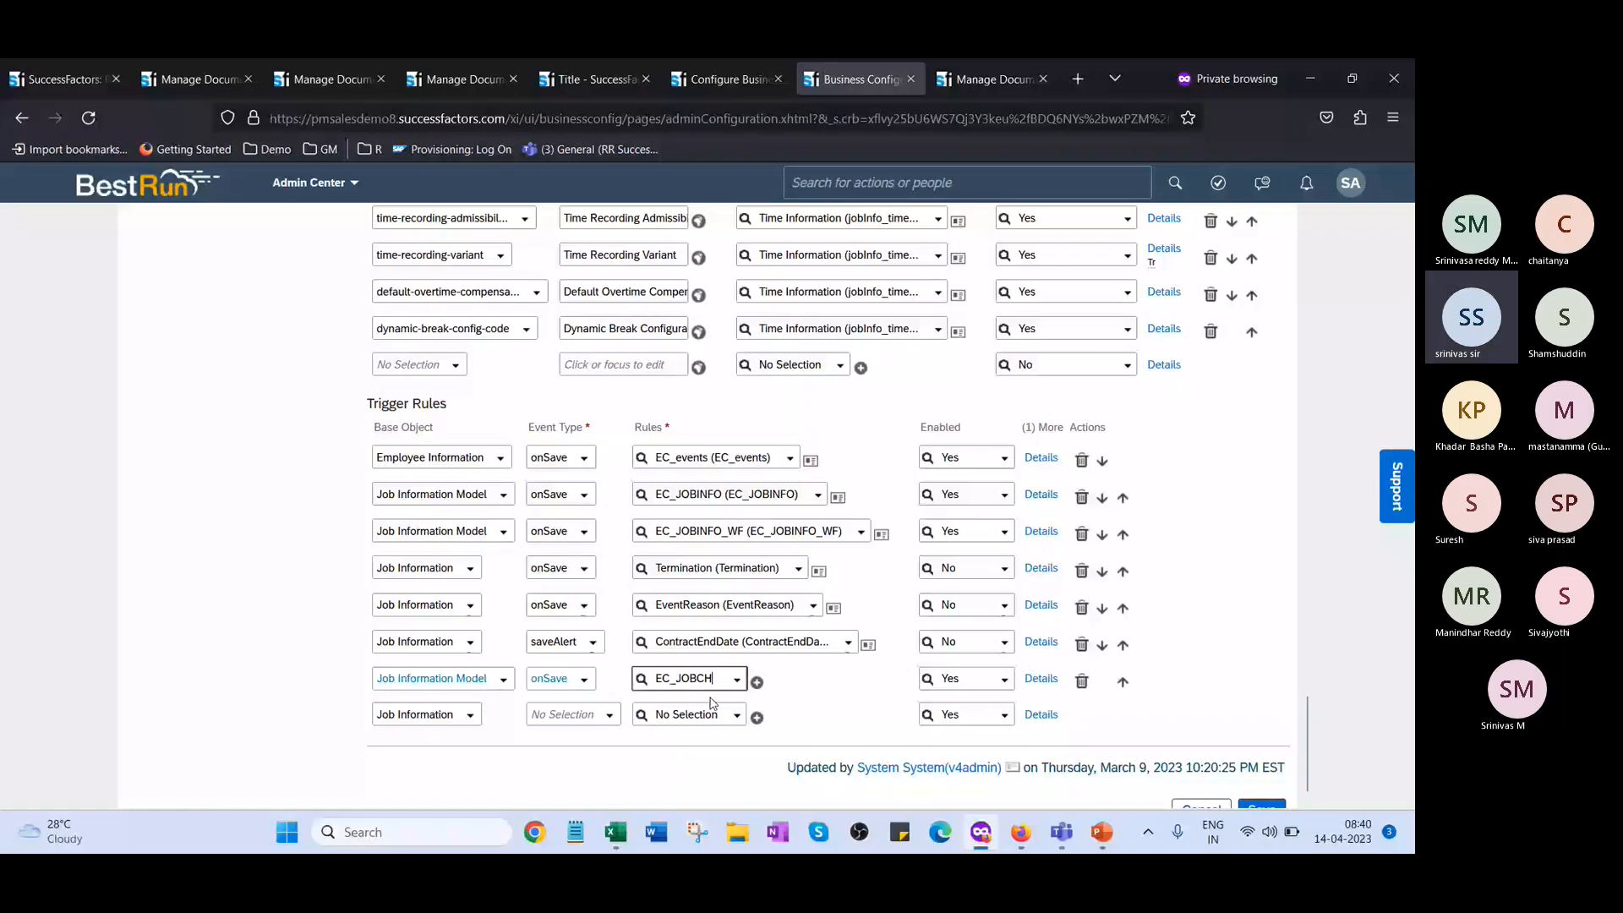
left_click(1275, 808)
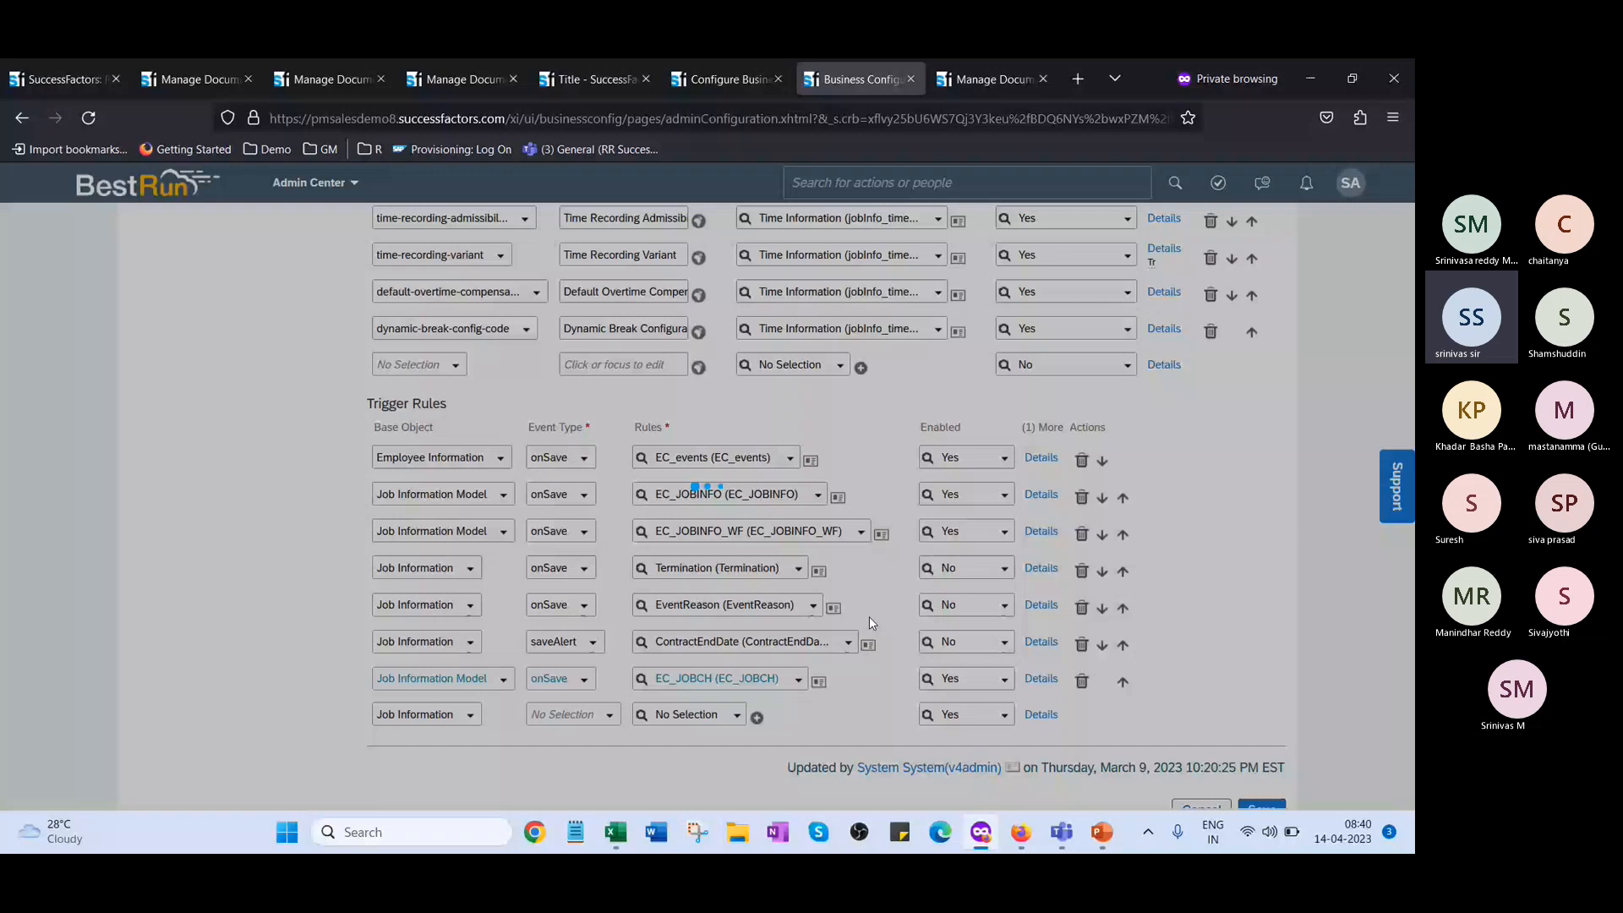
Bring the Teams training meeting to the front, then return to the SuccessFactors window
key("alt+Tab")
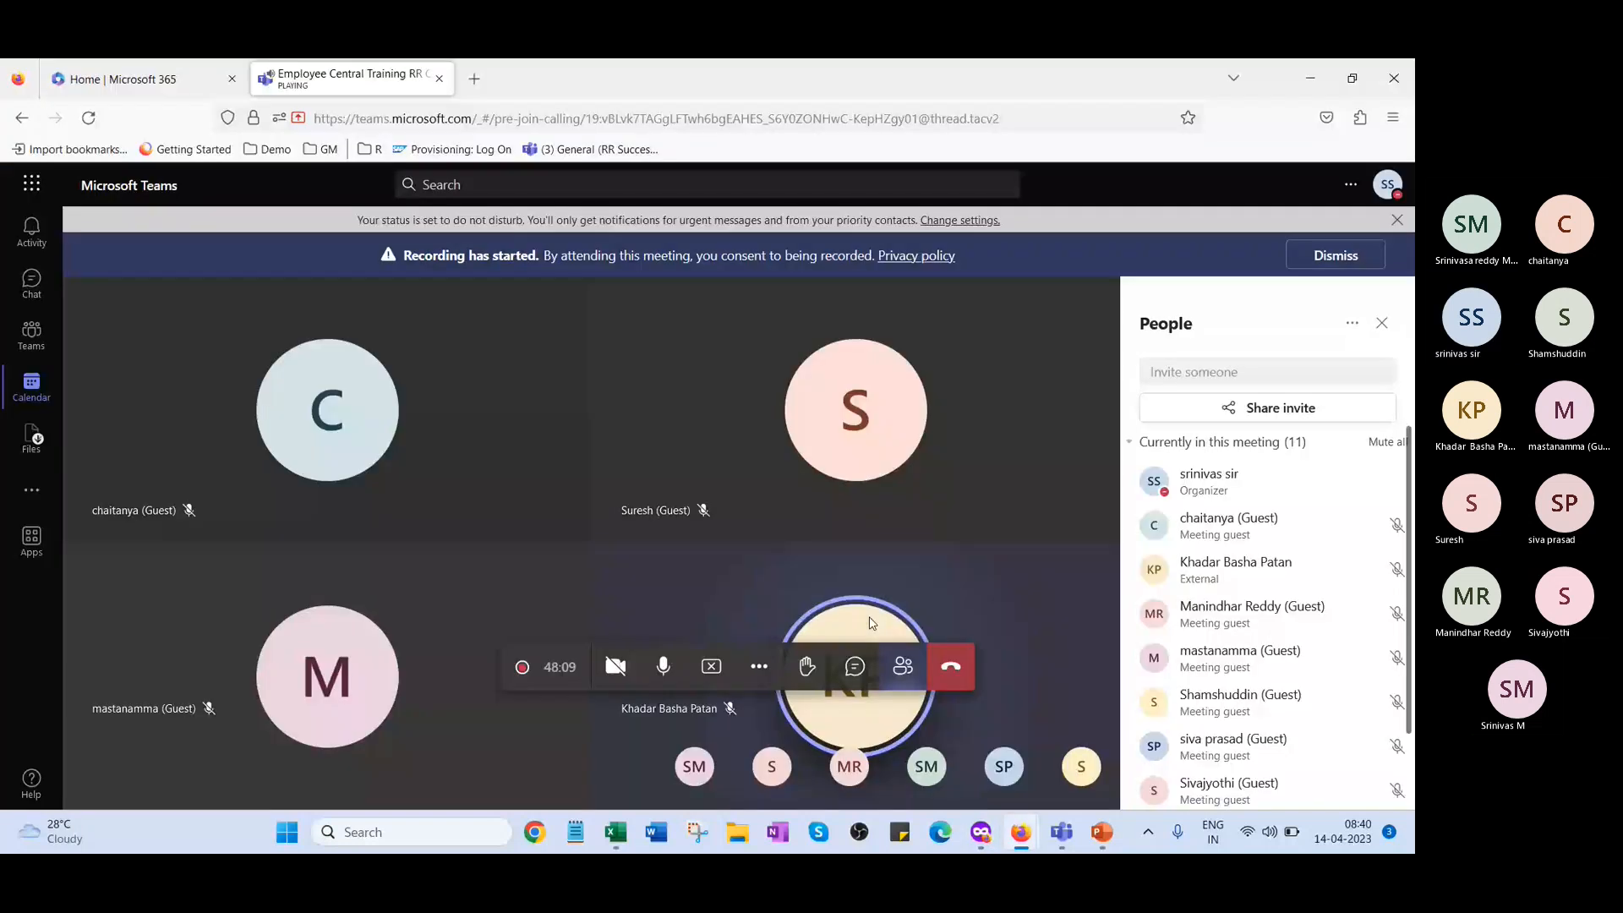
key("alt+Tab")
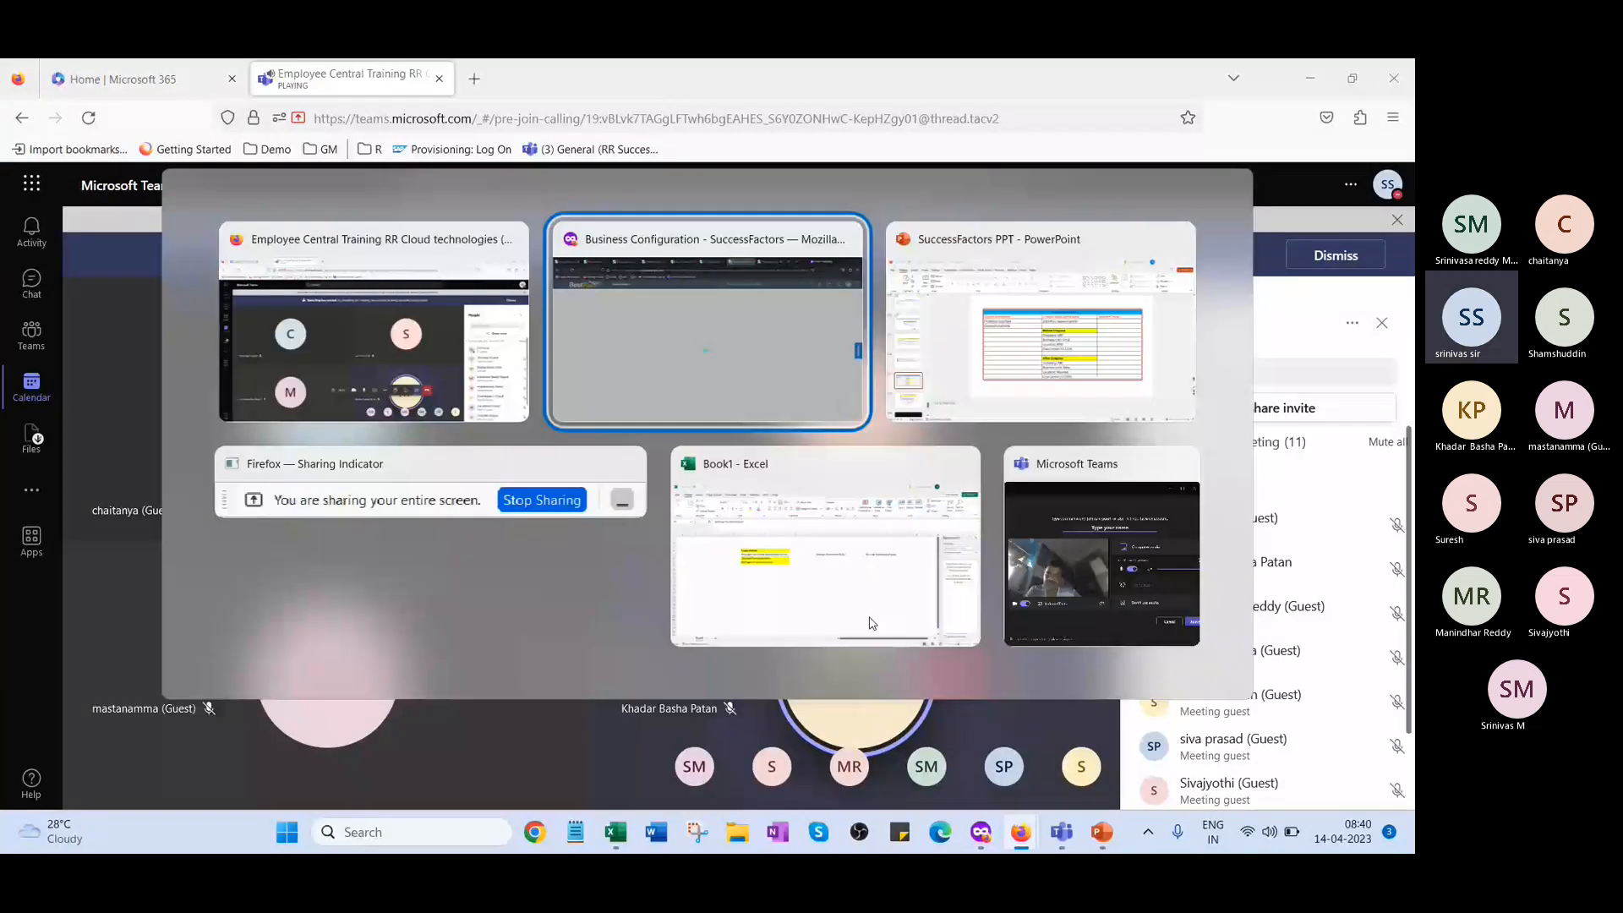
left_click(421, 357)
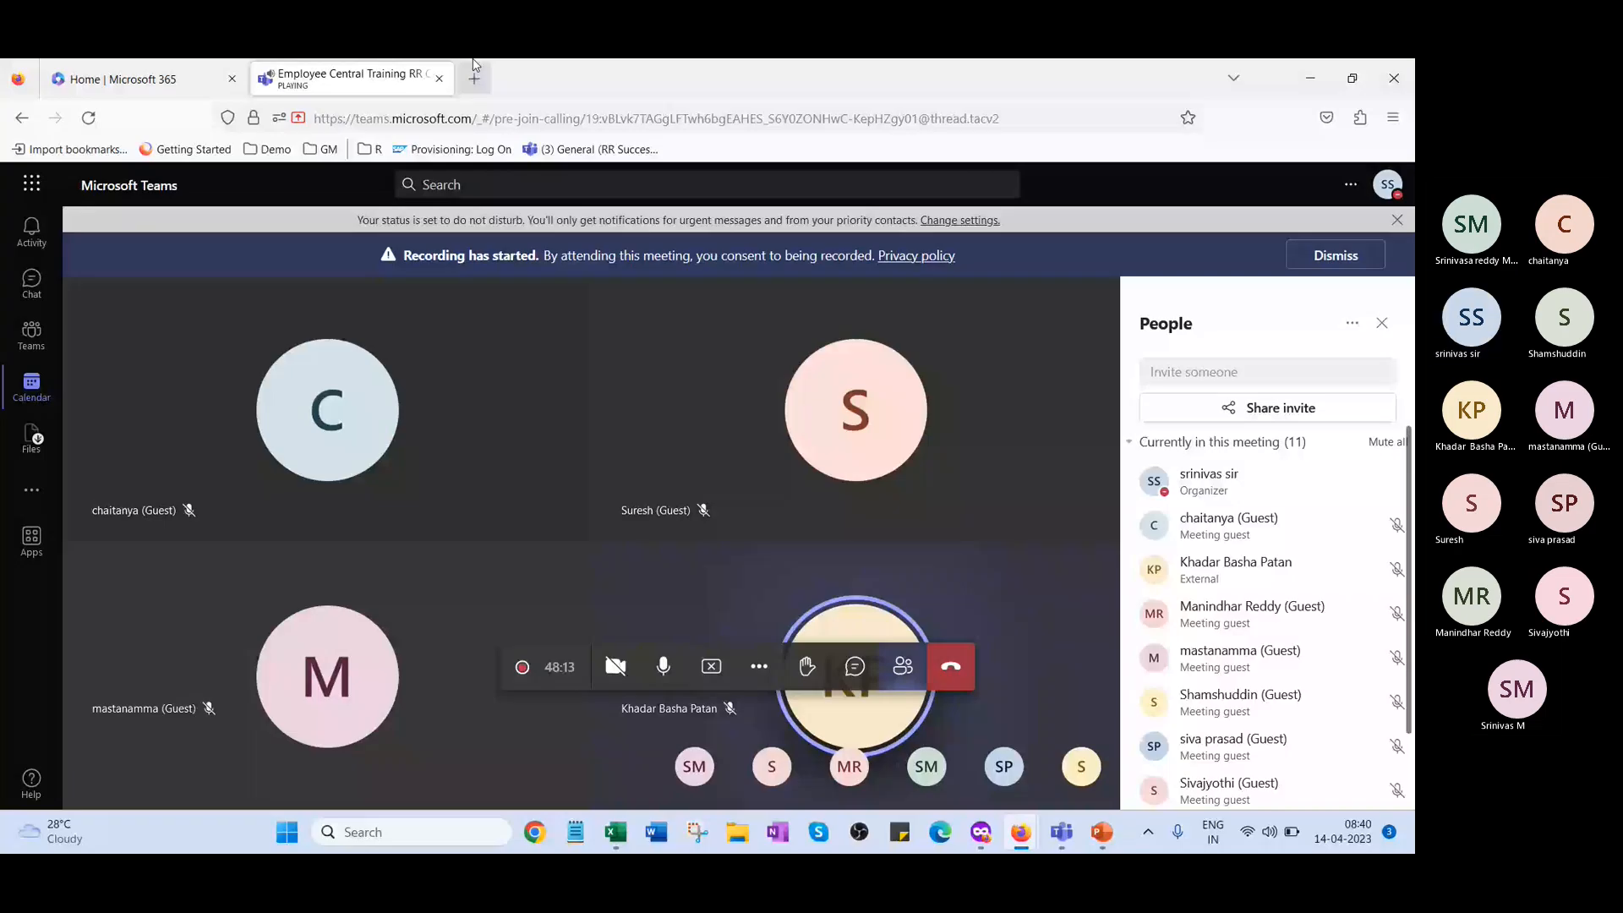
key("alt+Tab")
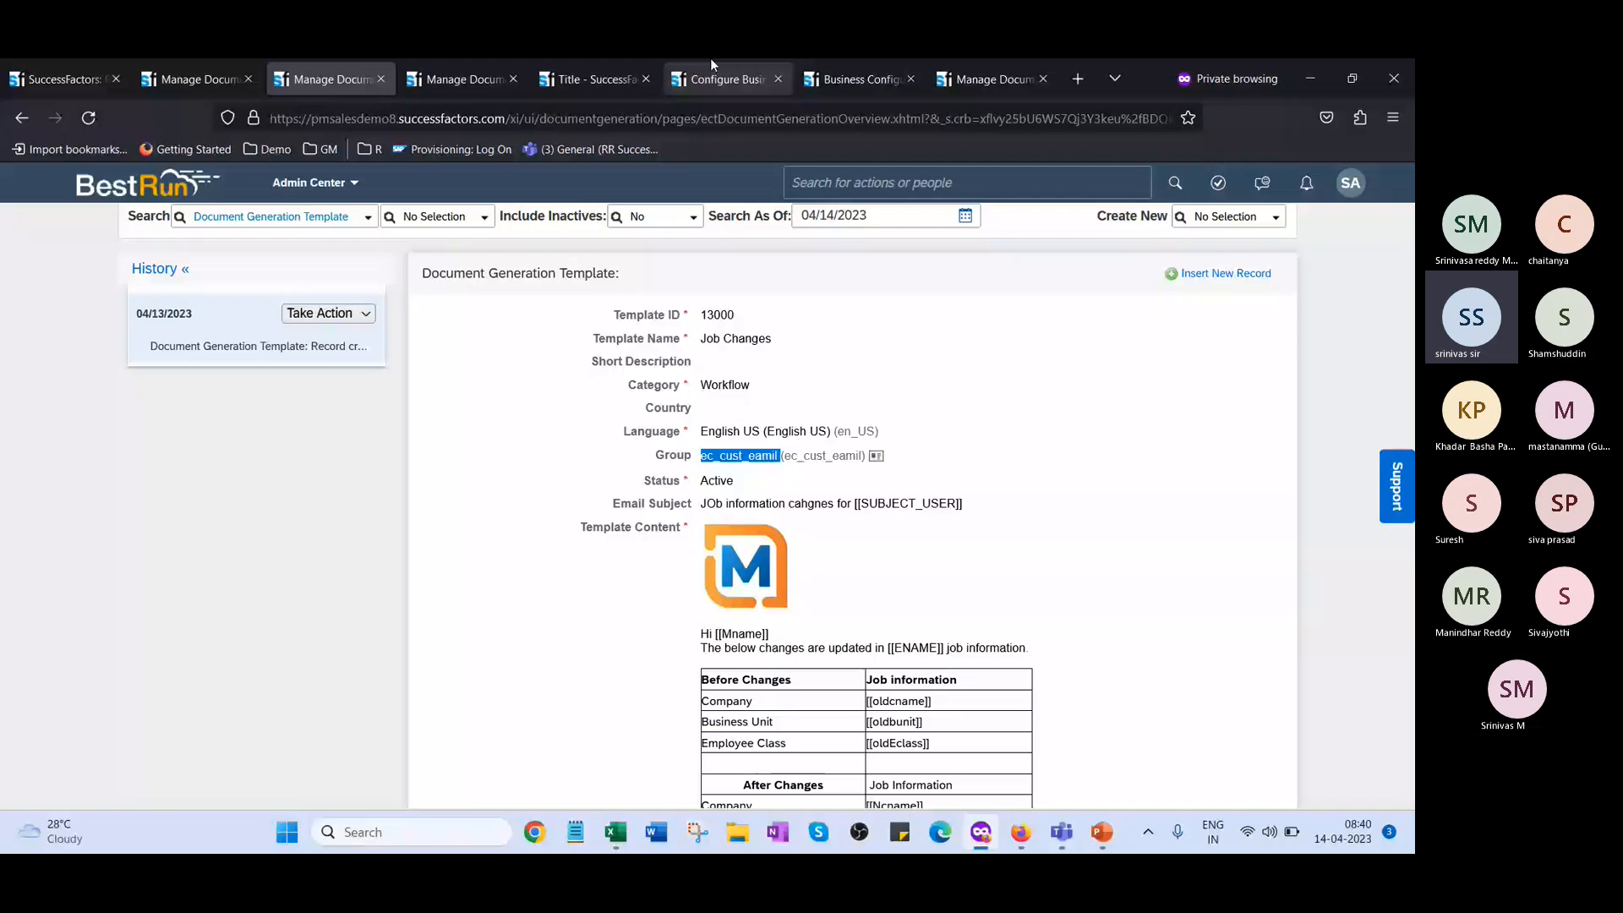
Review the Manager and Employee HR CC roles on EC_DOC_JChange, then open Take Action
left_click(595, 78)
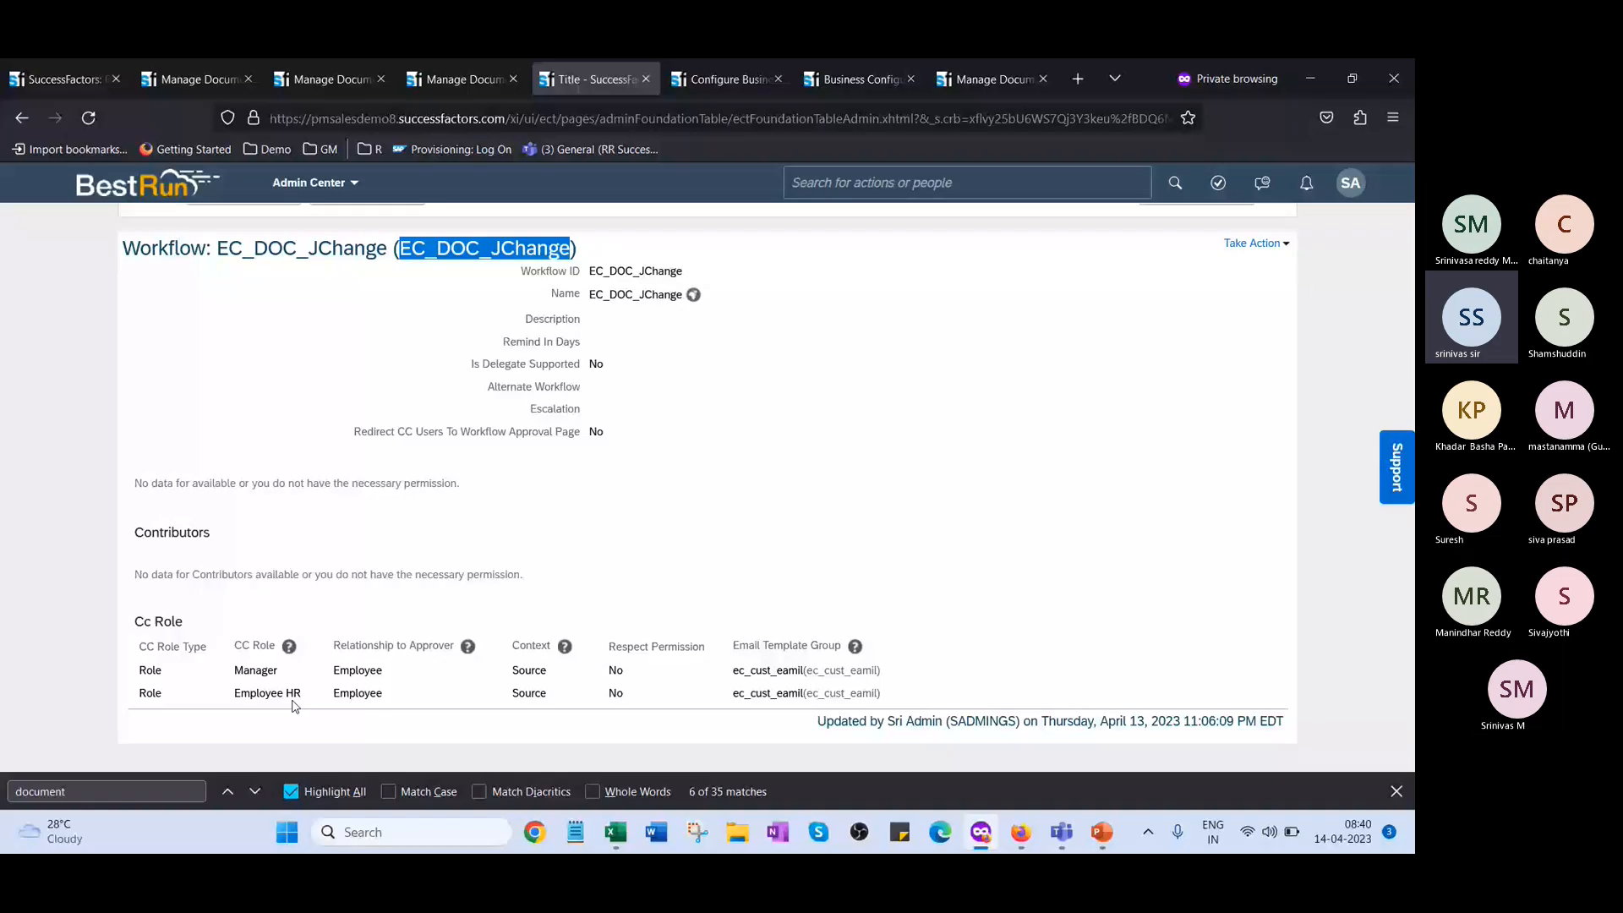
left_click_drag(250, 670, 280, 676)
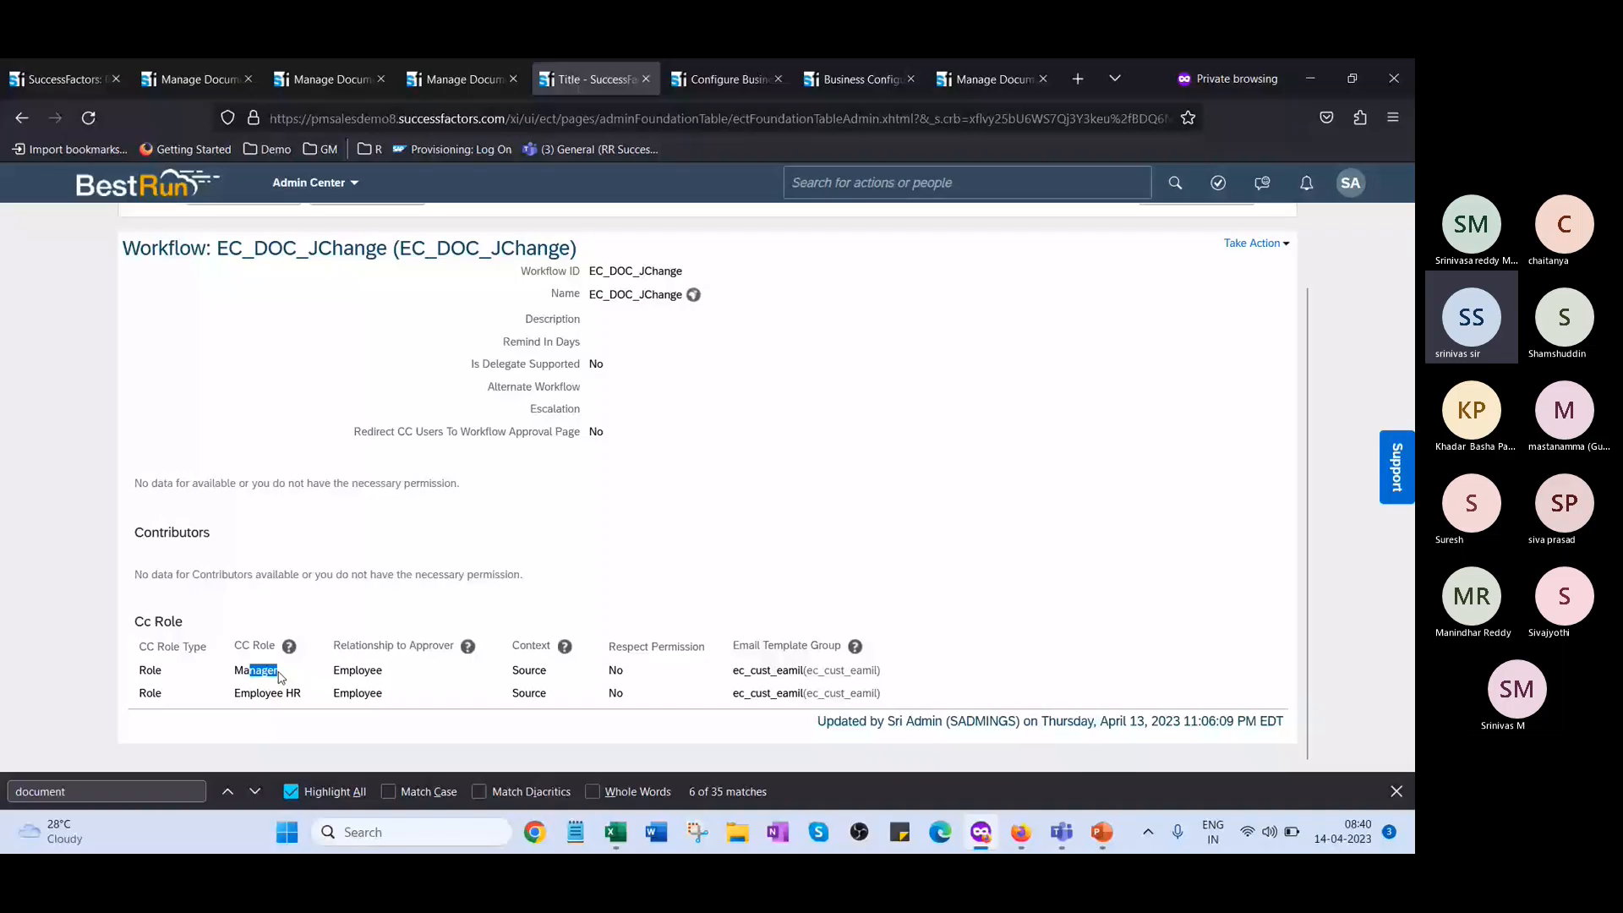
left_click_drag(266, 693, 309, 708)
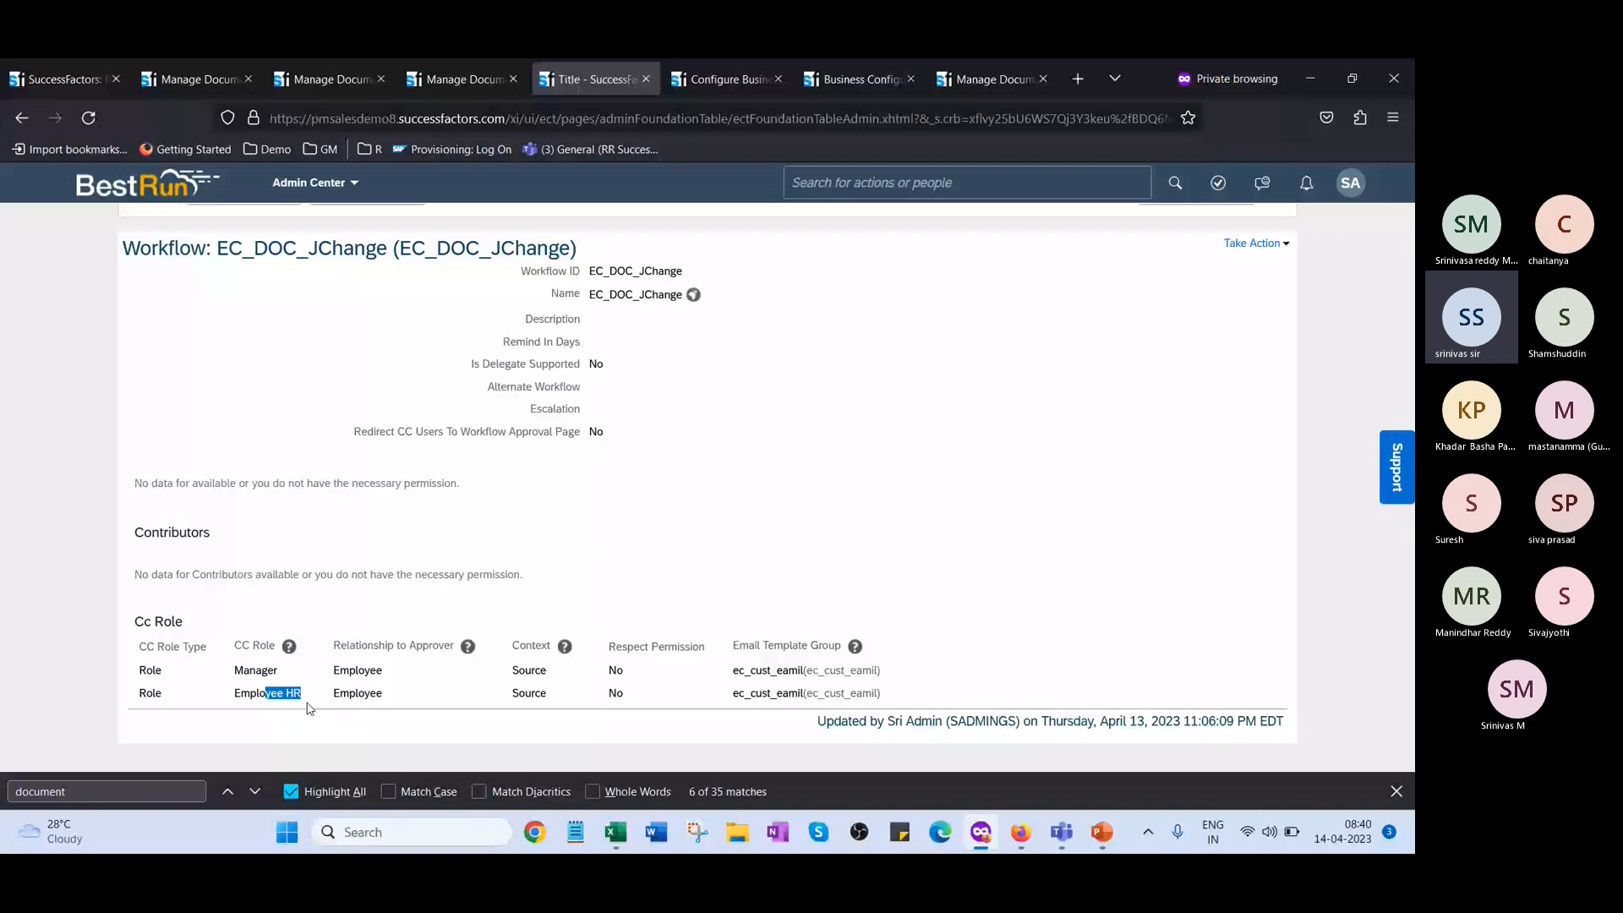
left_click_drag(277, 693, 306, 704)
left_click_drag(241, 693, 324, 704)
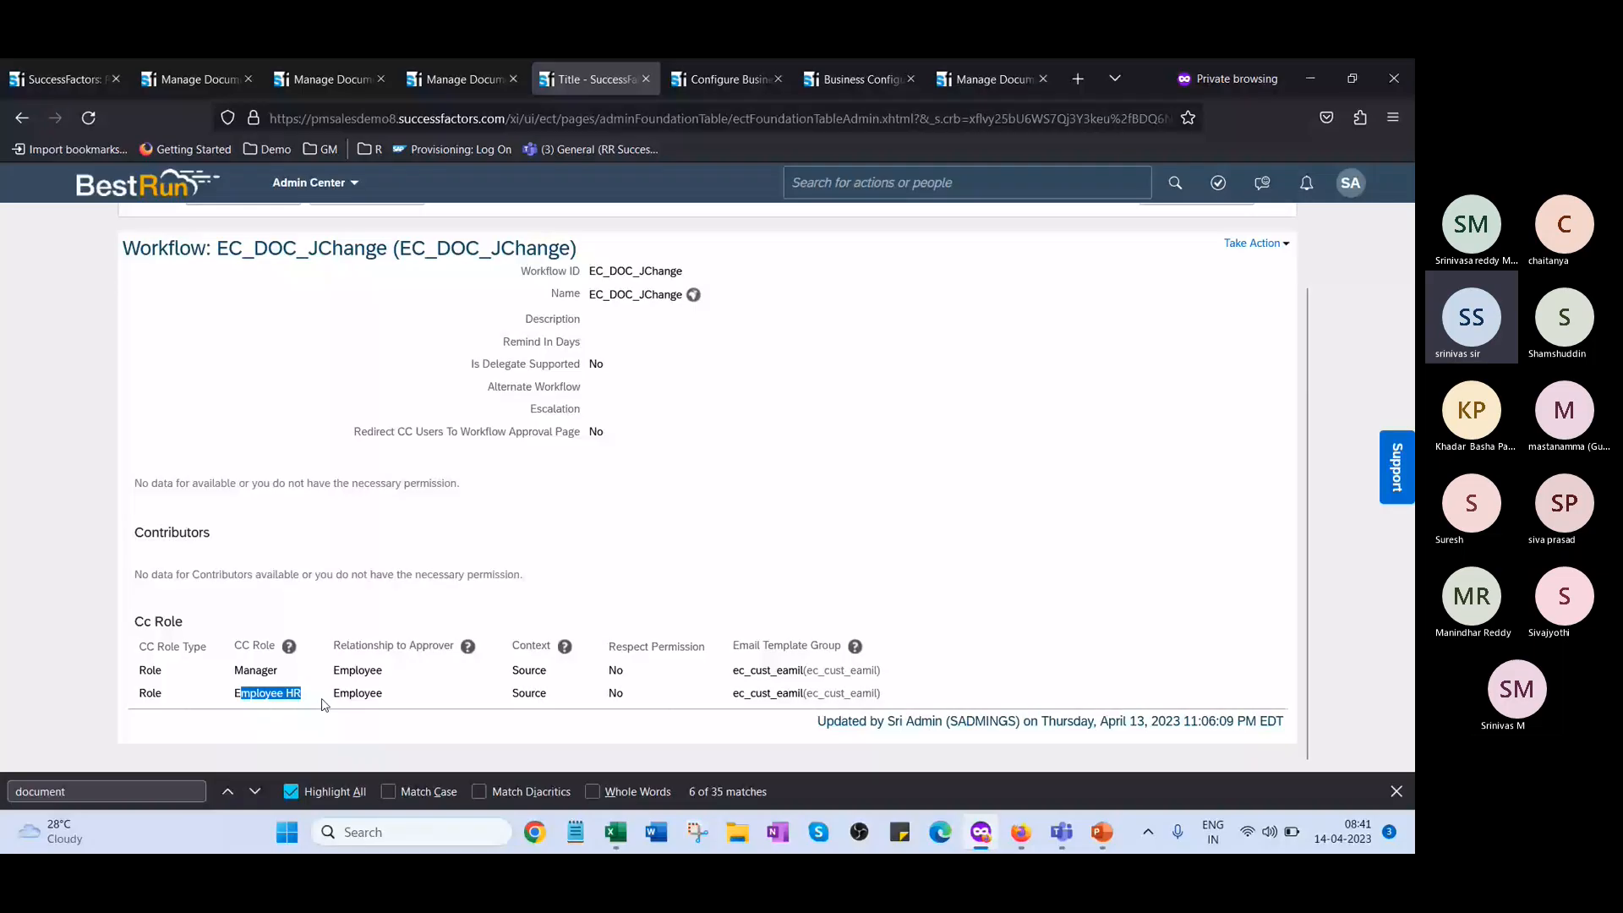
scroll(325, 705, "up", 2)
left_click(1283, 325)
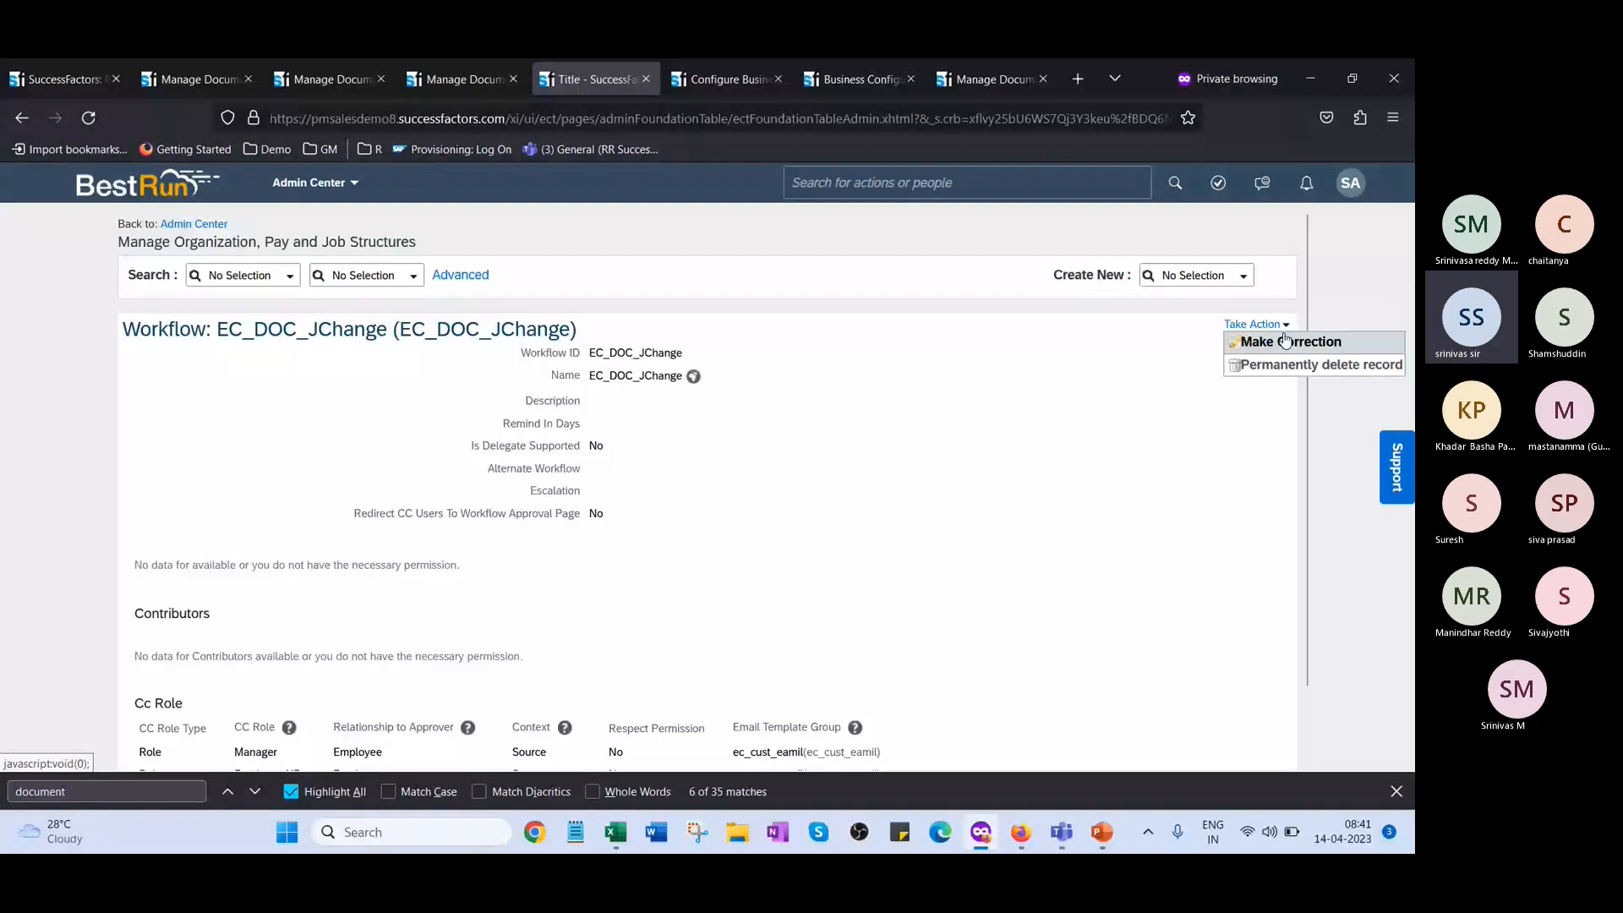
Correct EC_DOC_JChange with a third External Email CC role, save it, and show the employee's profile
left_click(1285, 341)
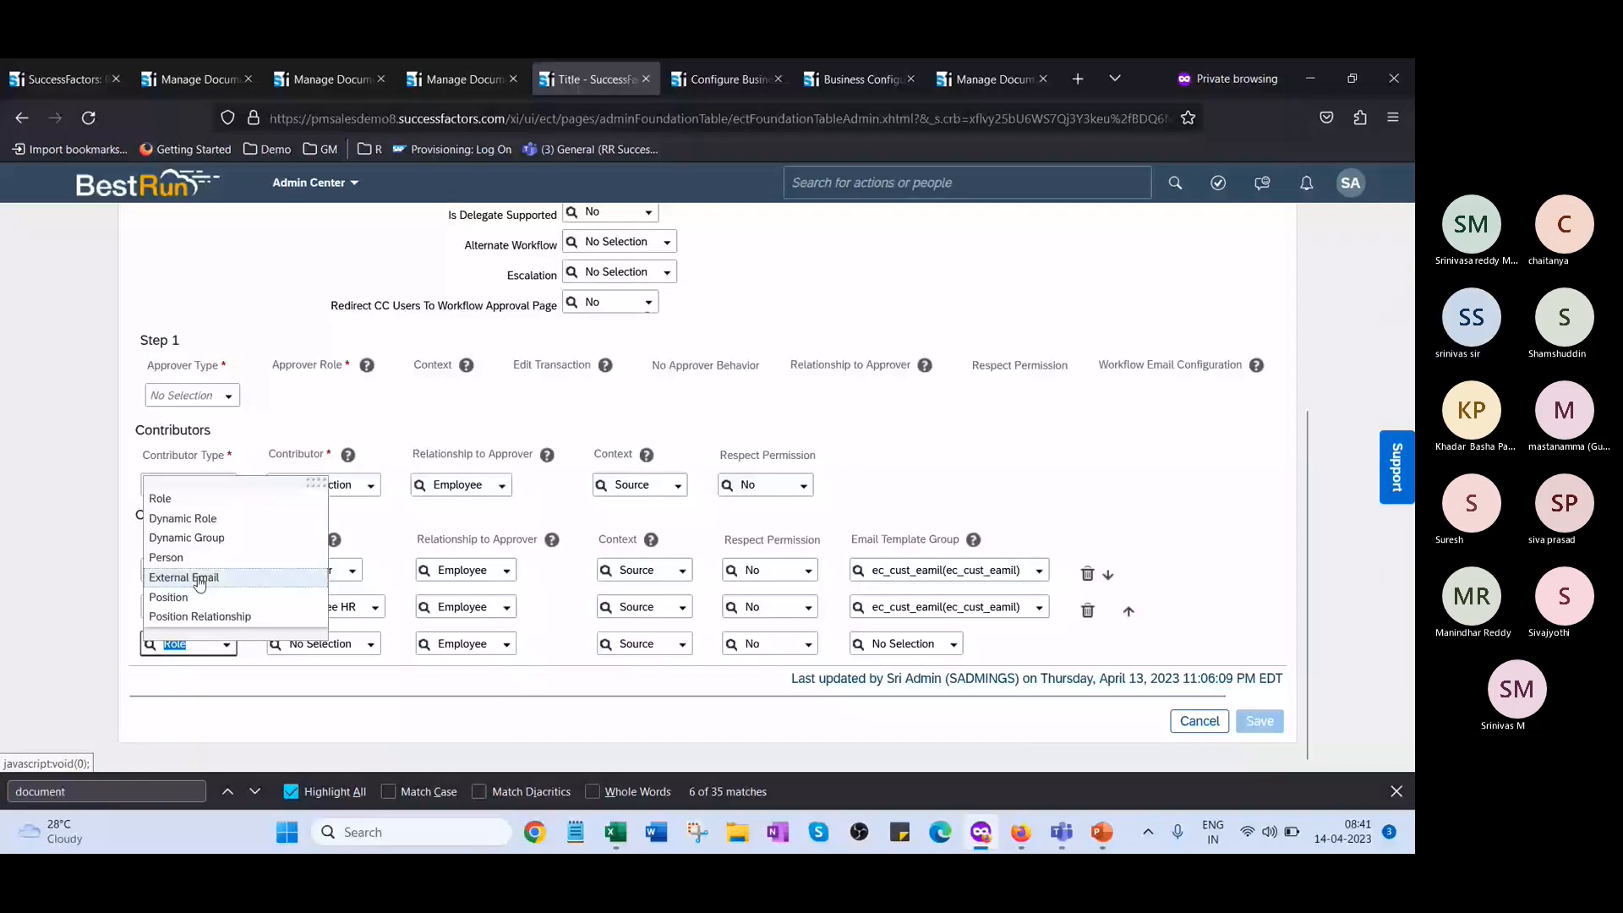
left_click(200, 581)
left_click(354, 644)
type("sgu")
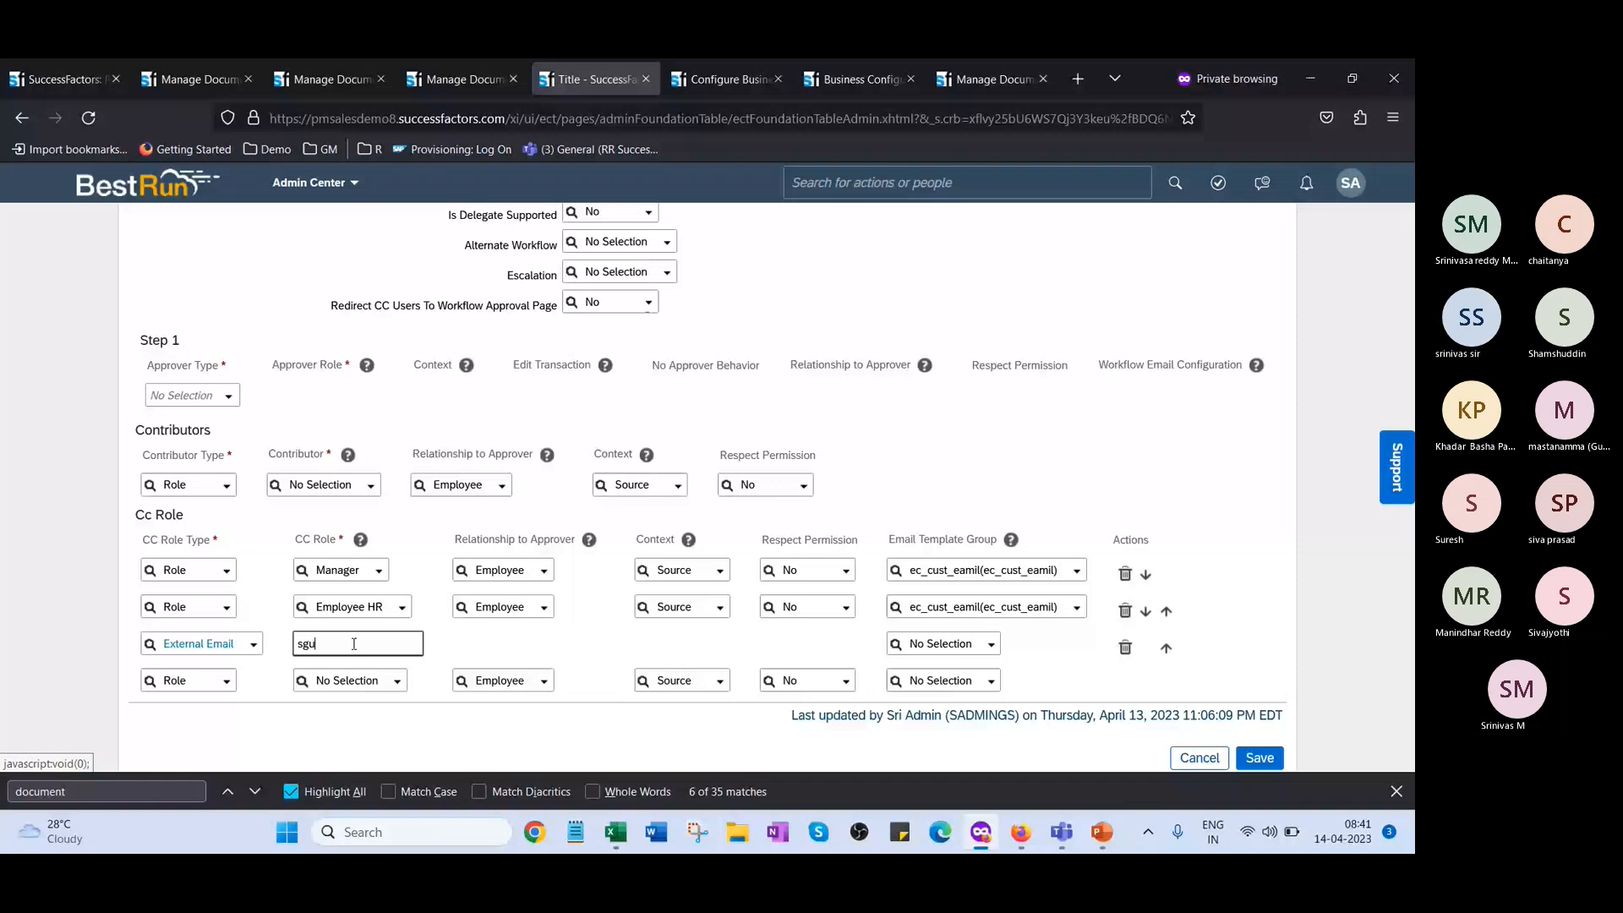
key("ctrl+a")
key("ctrl+v")
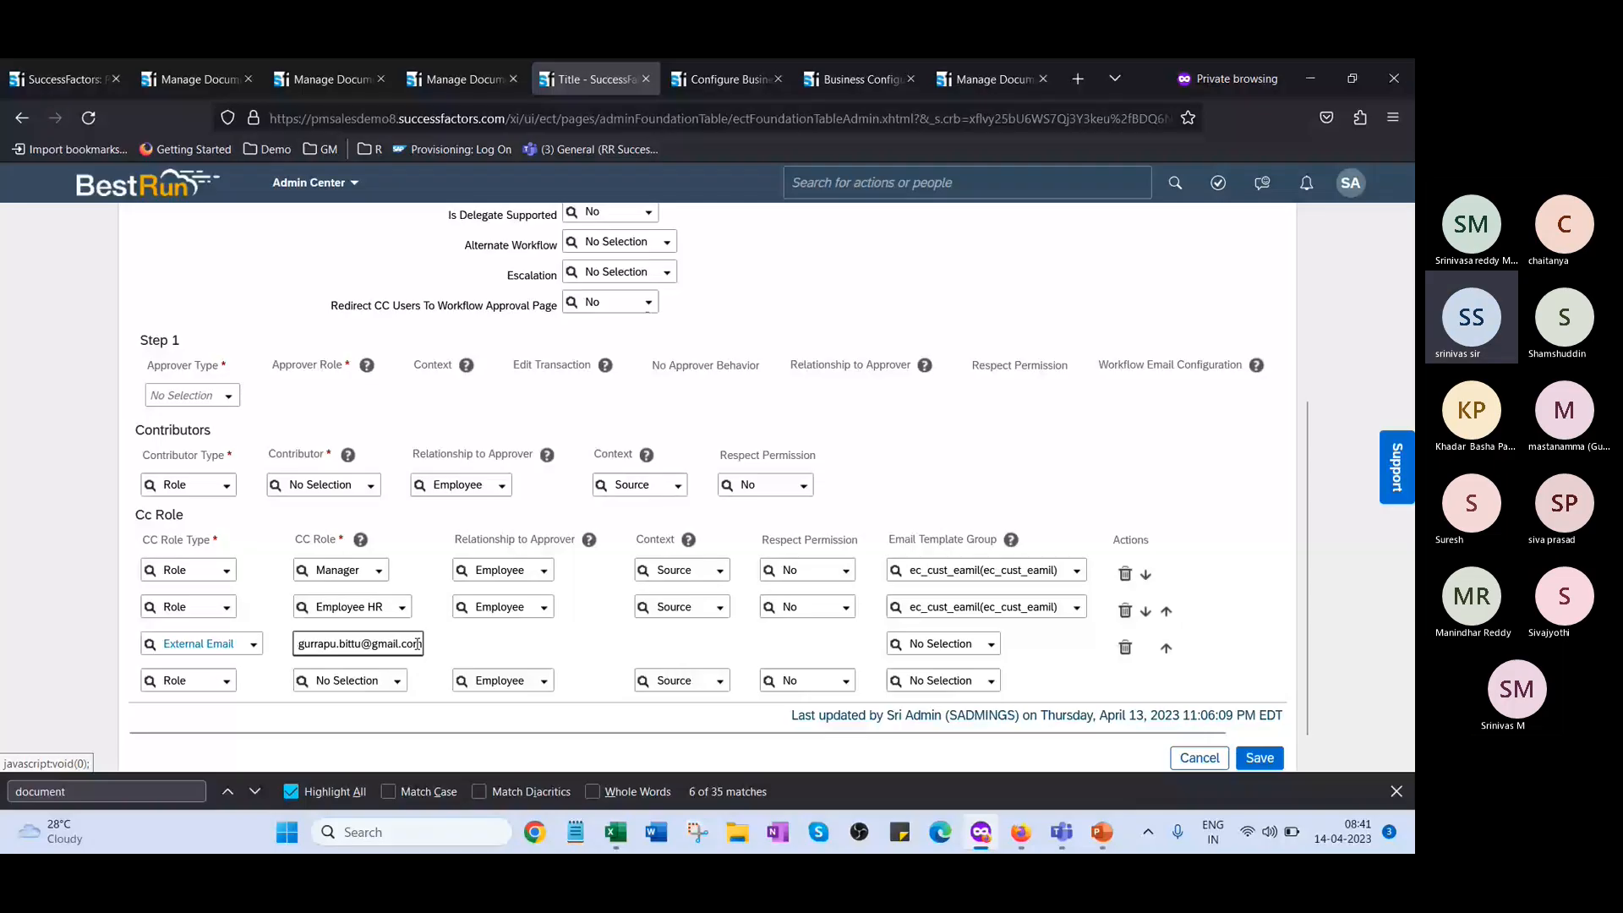
left_click(1258, 757)
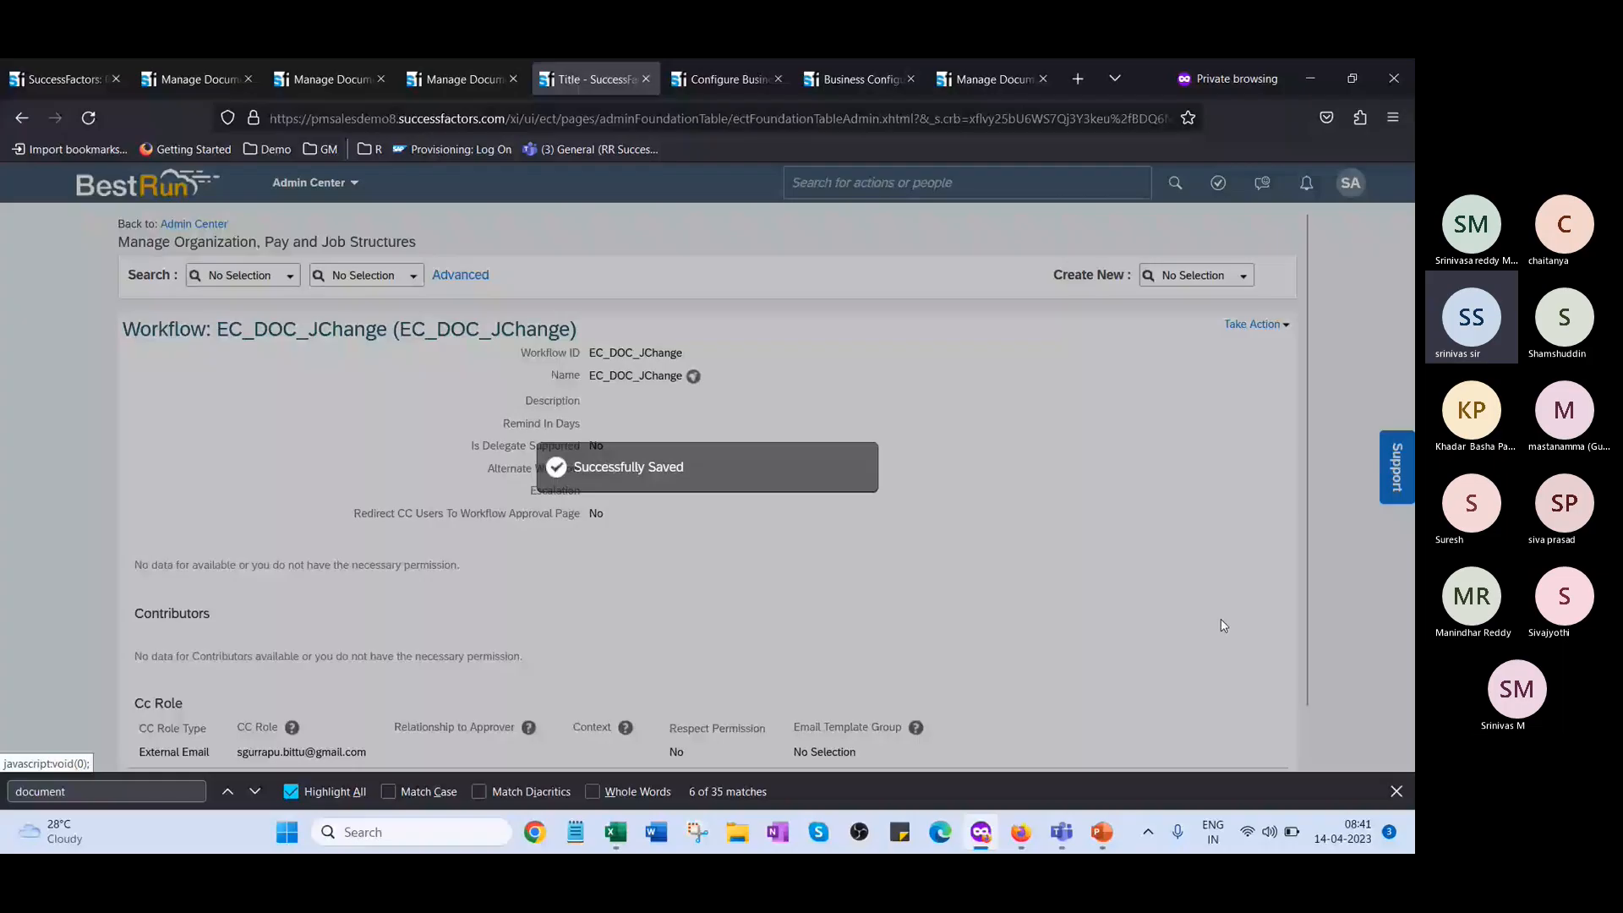
left_click(989, 78)
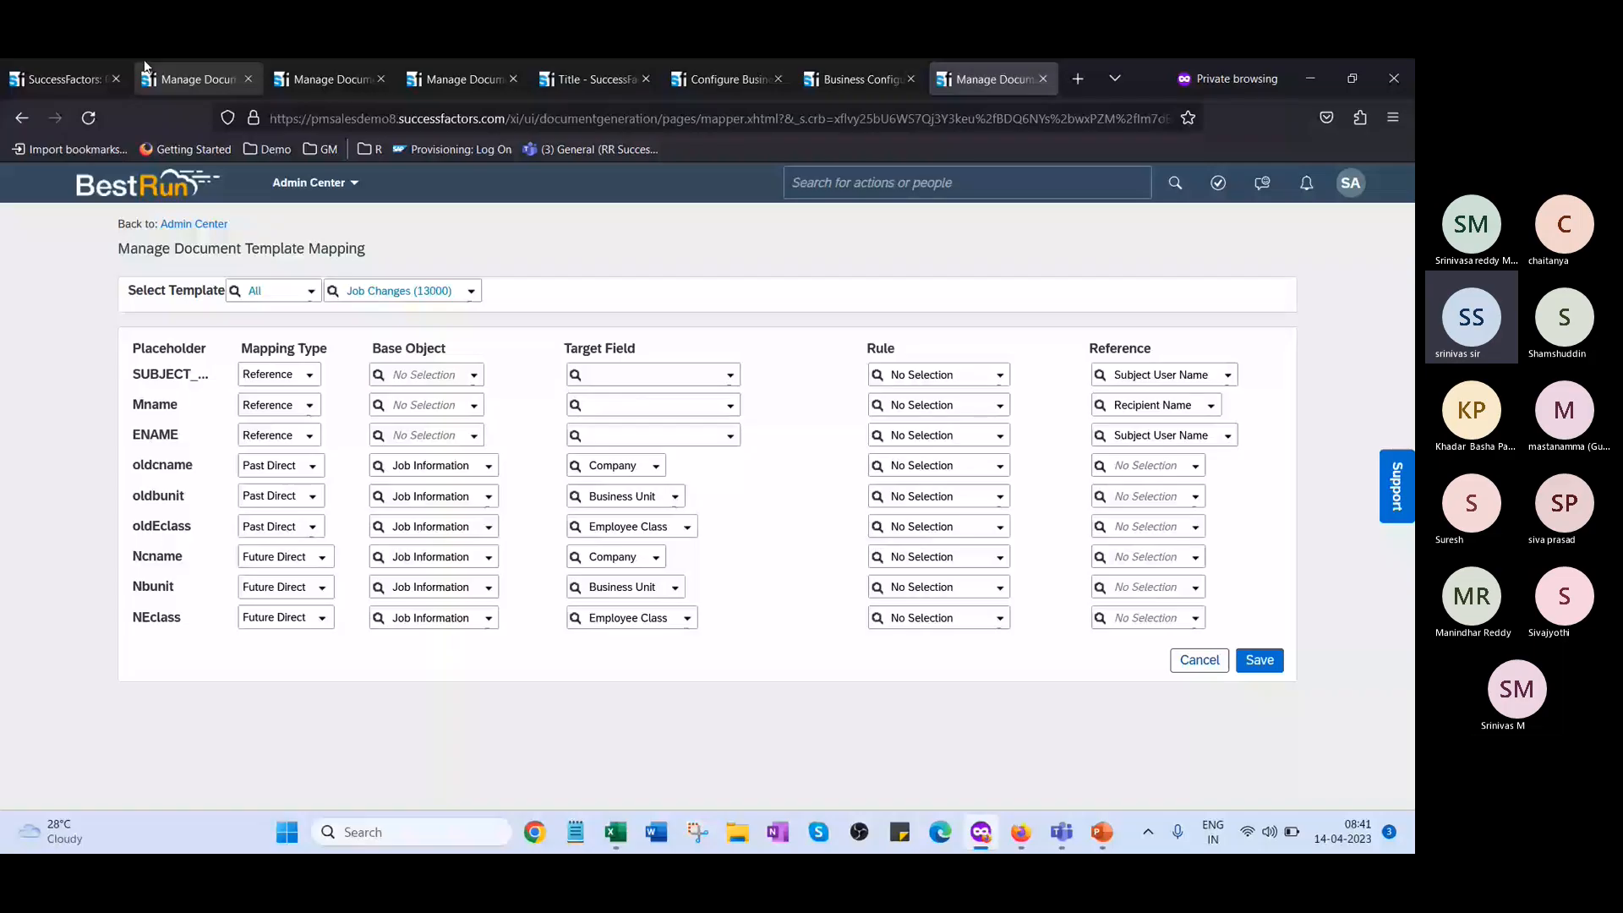
left_click_drag(66, 79, 993, 78)
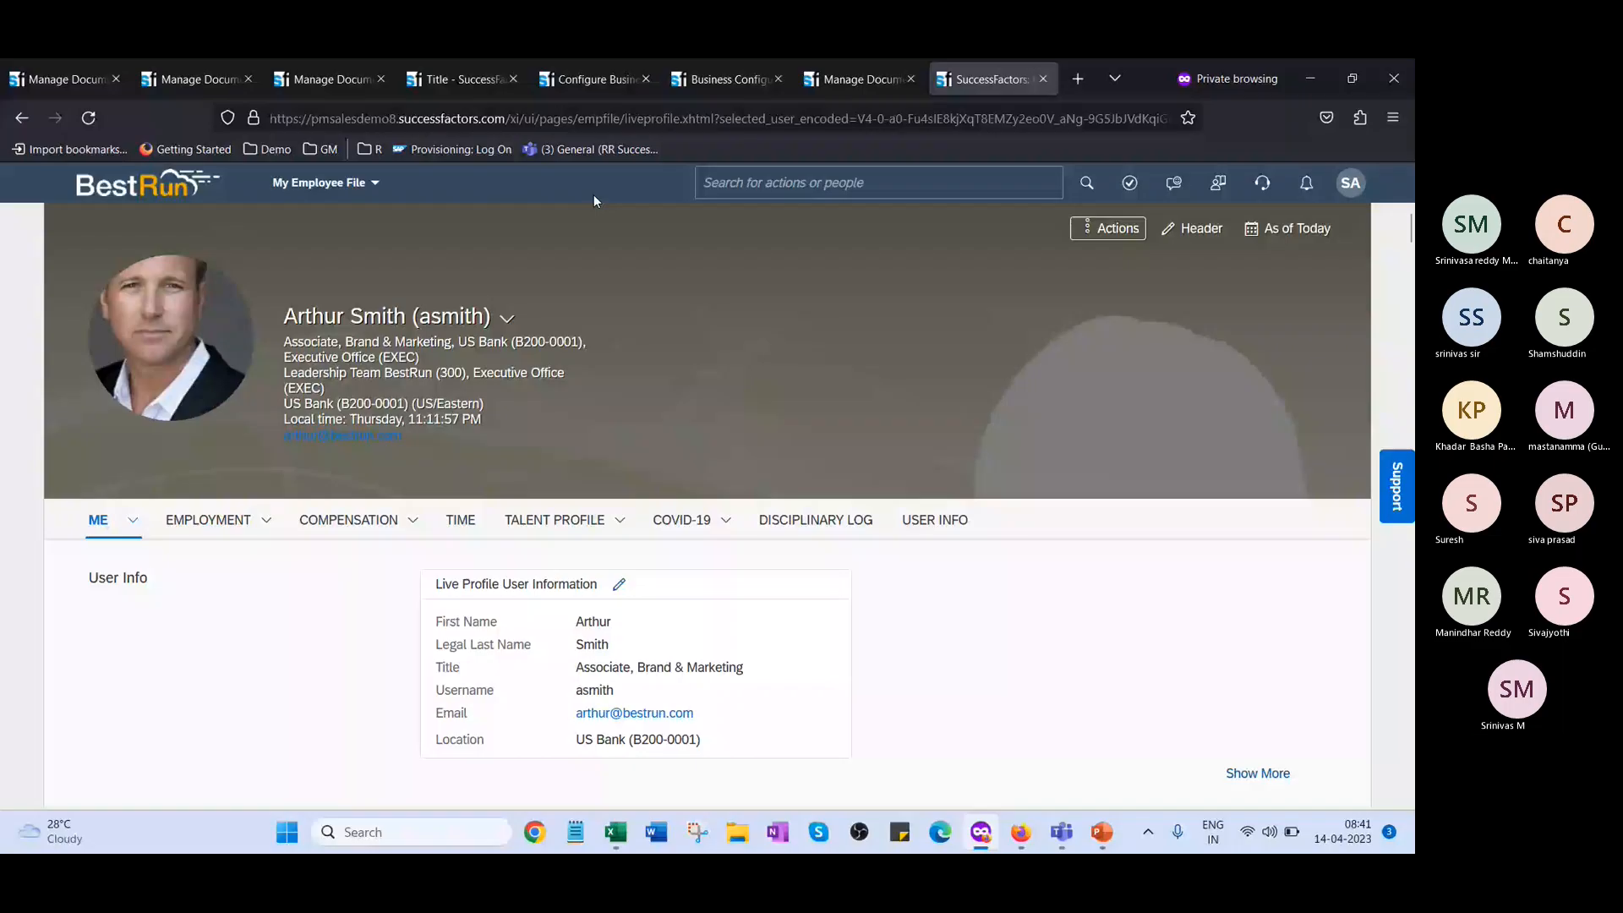
Reload the employee's profile and open its Take Action menu of available actions
left_click(89, 118)
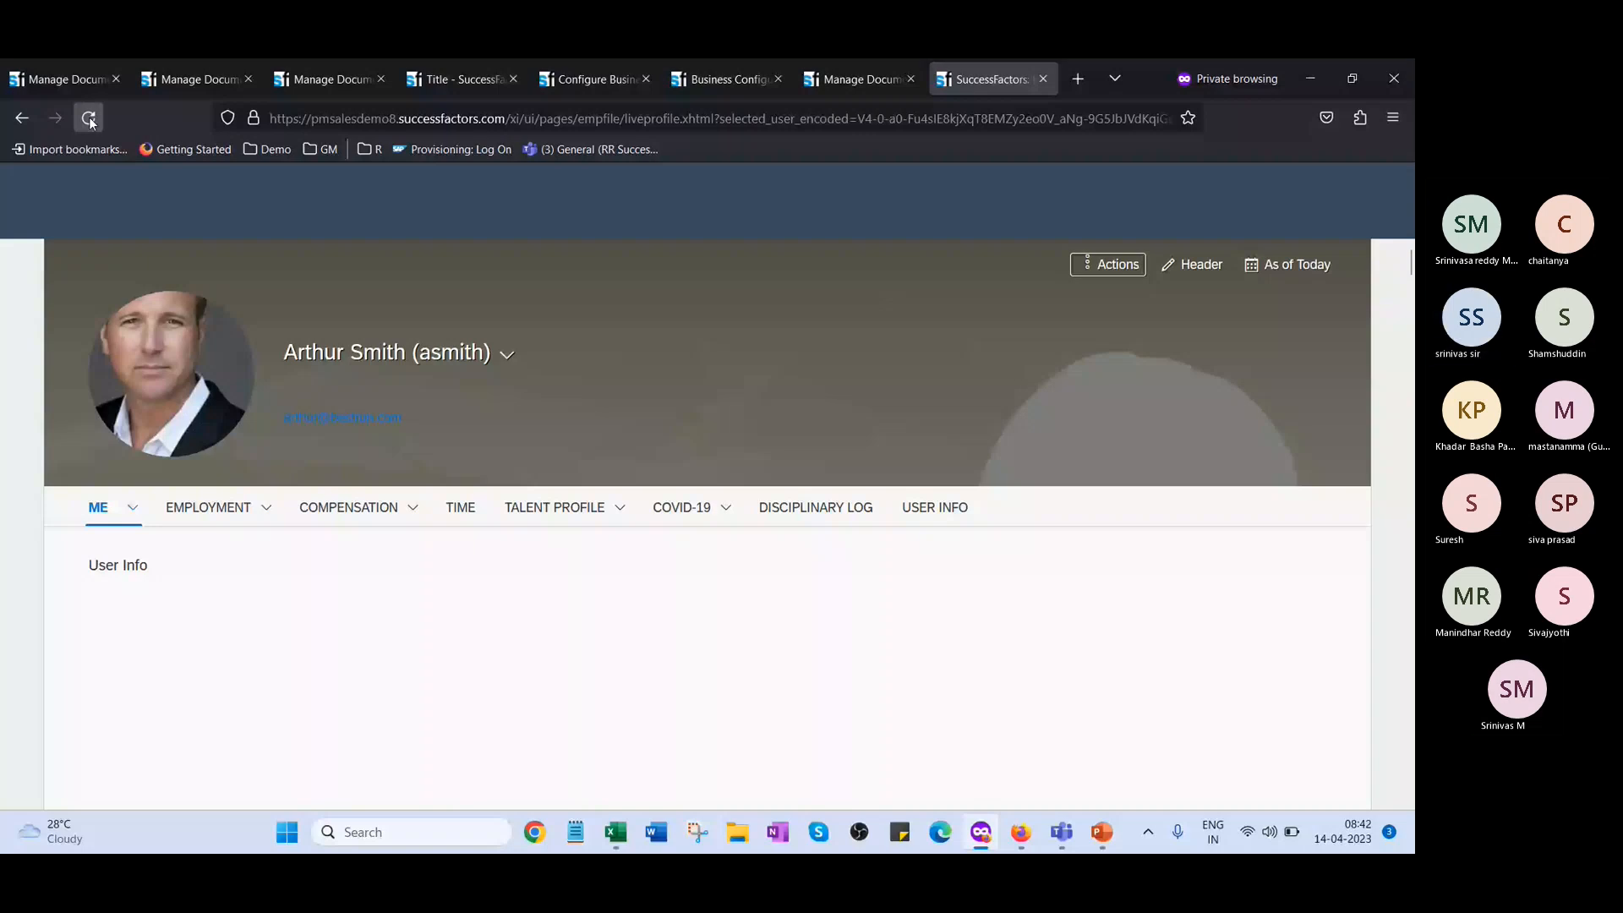
left_click(1024, 191)
type("busines")
key("BackSpace")
key("BackSpace")
key("BackSpace")
key("BackSpace")
key("BackSpace")
key("BackSpace")
key("BackSpace")
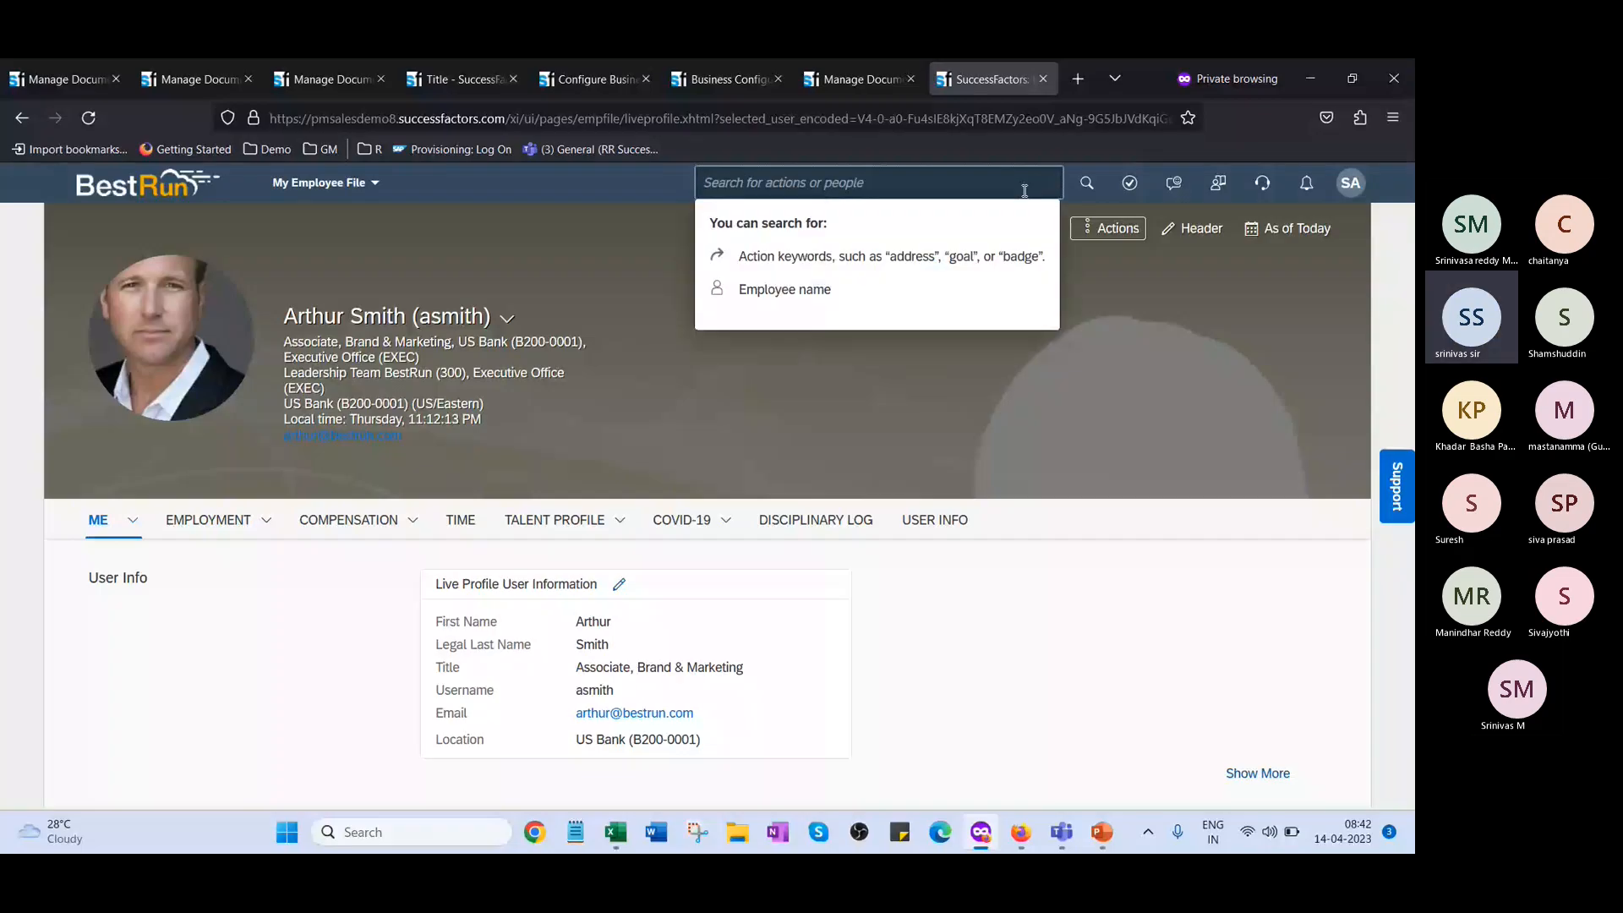
left_click(1108, 228)
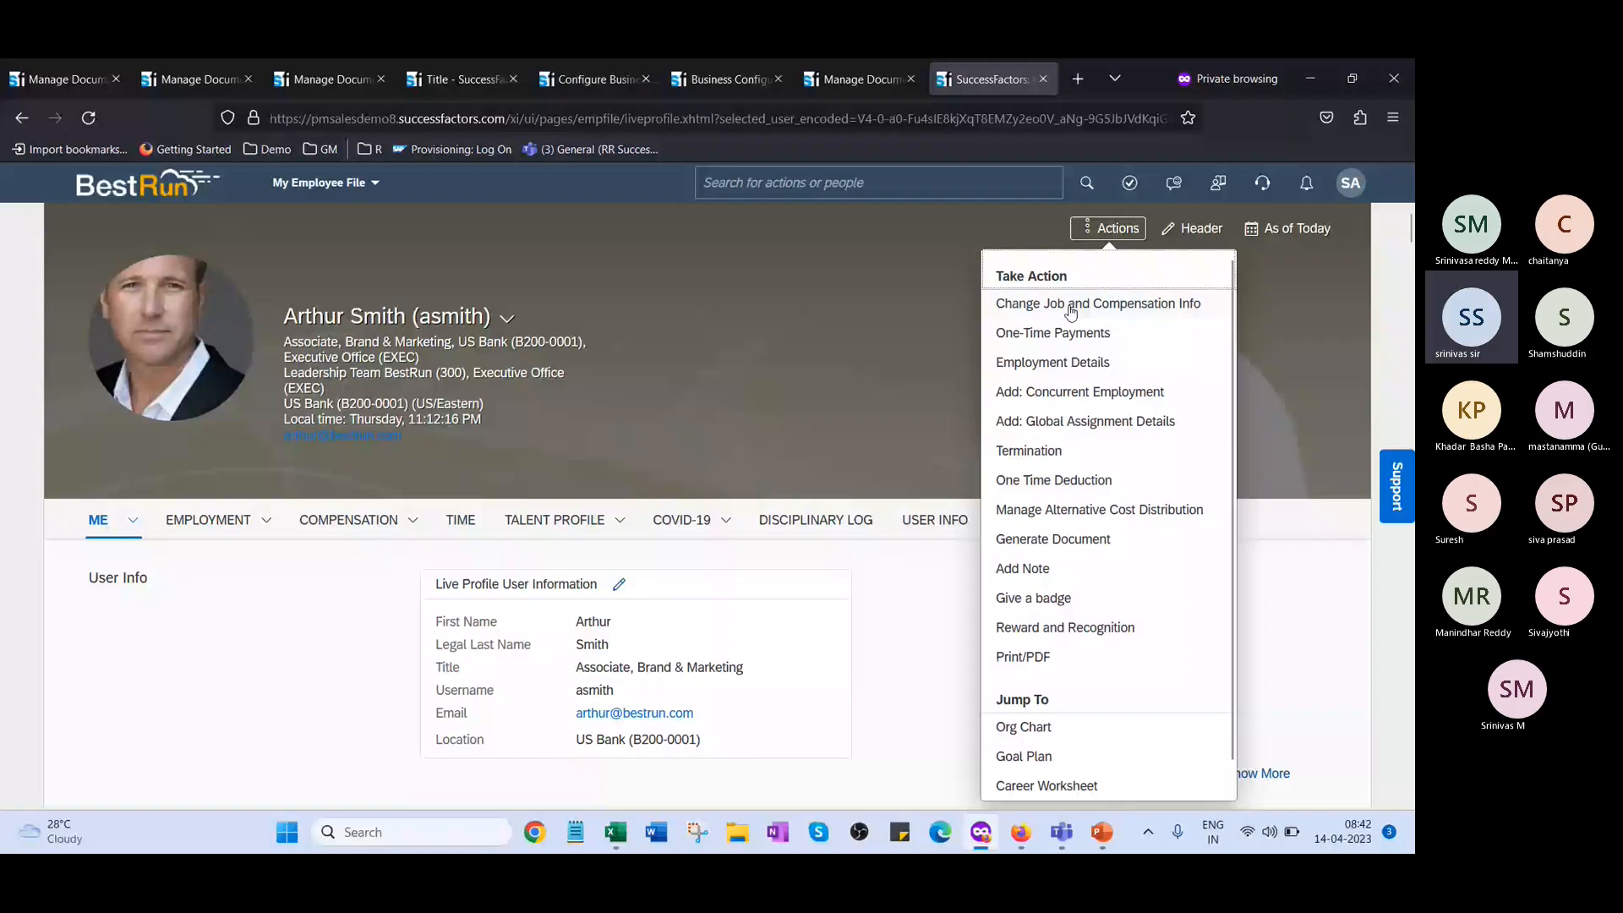
Start a Change Job and Compensation Info entry effective Apr 14, 2023
left_click(1070, 305)
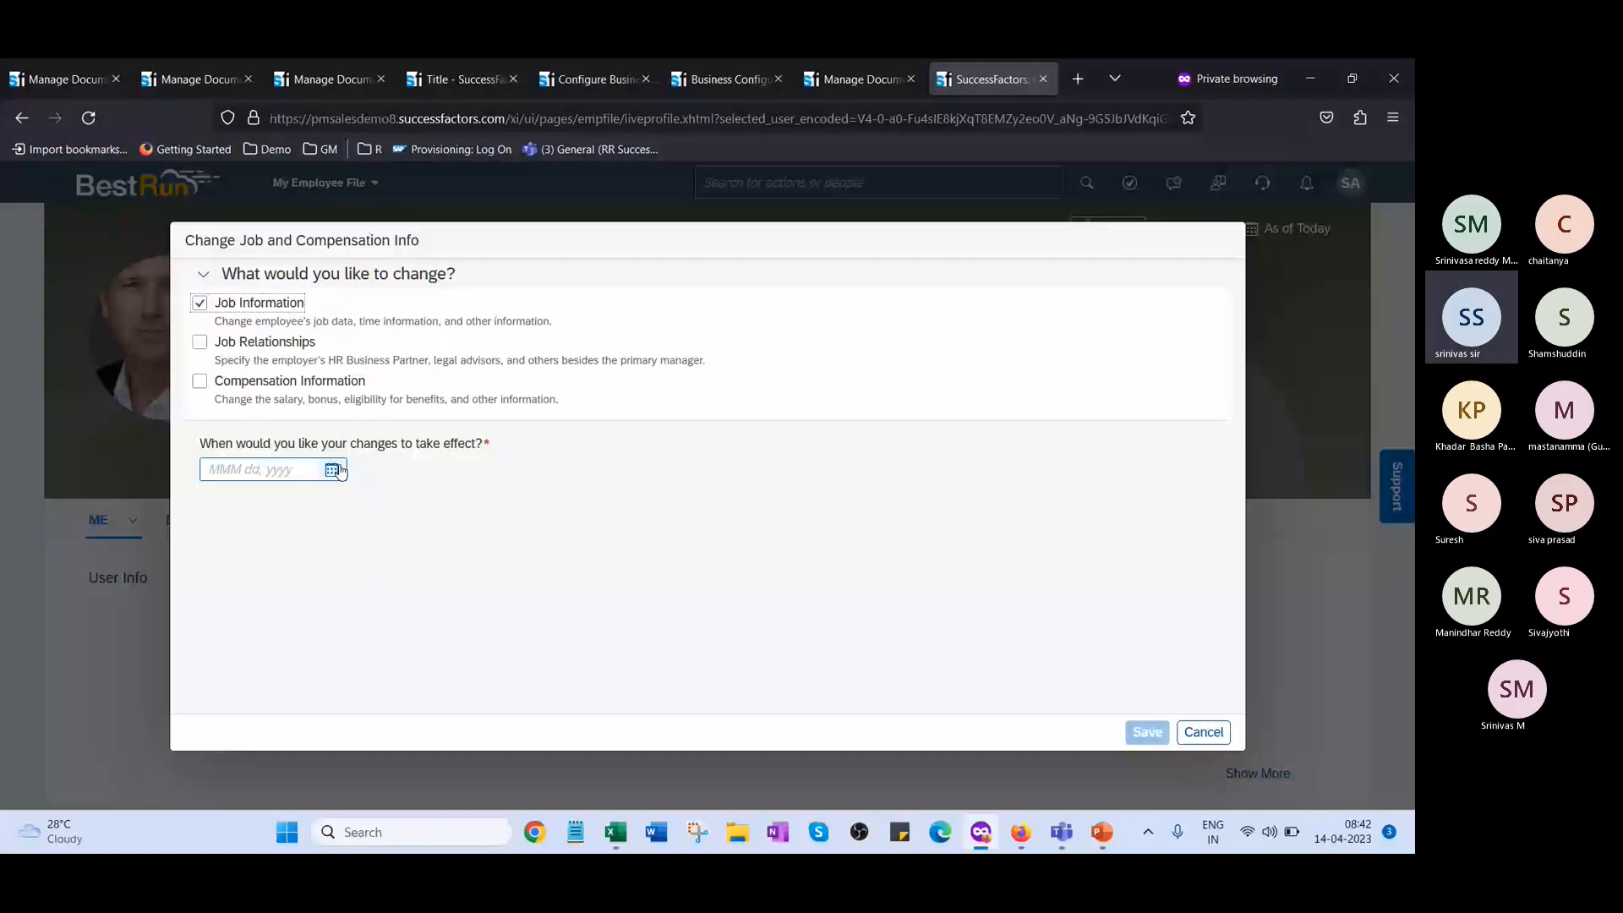
left_click(338, 469)
left_click(357, 497)
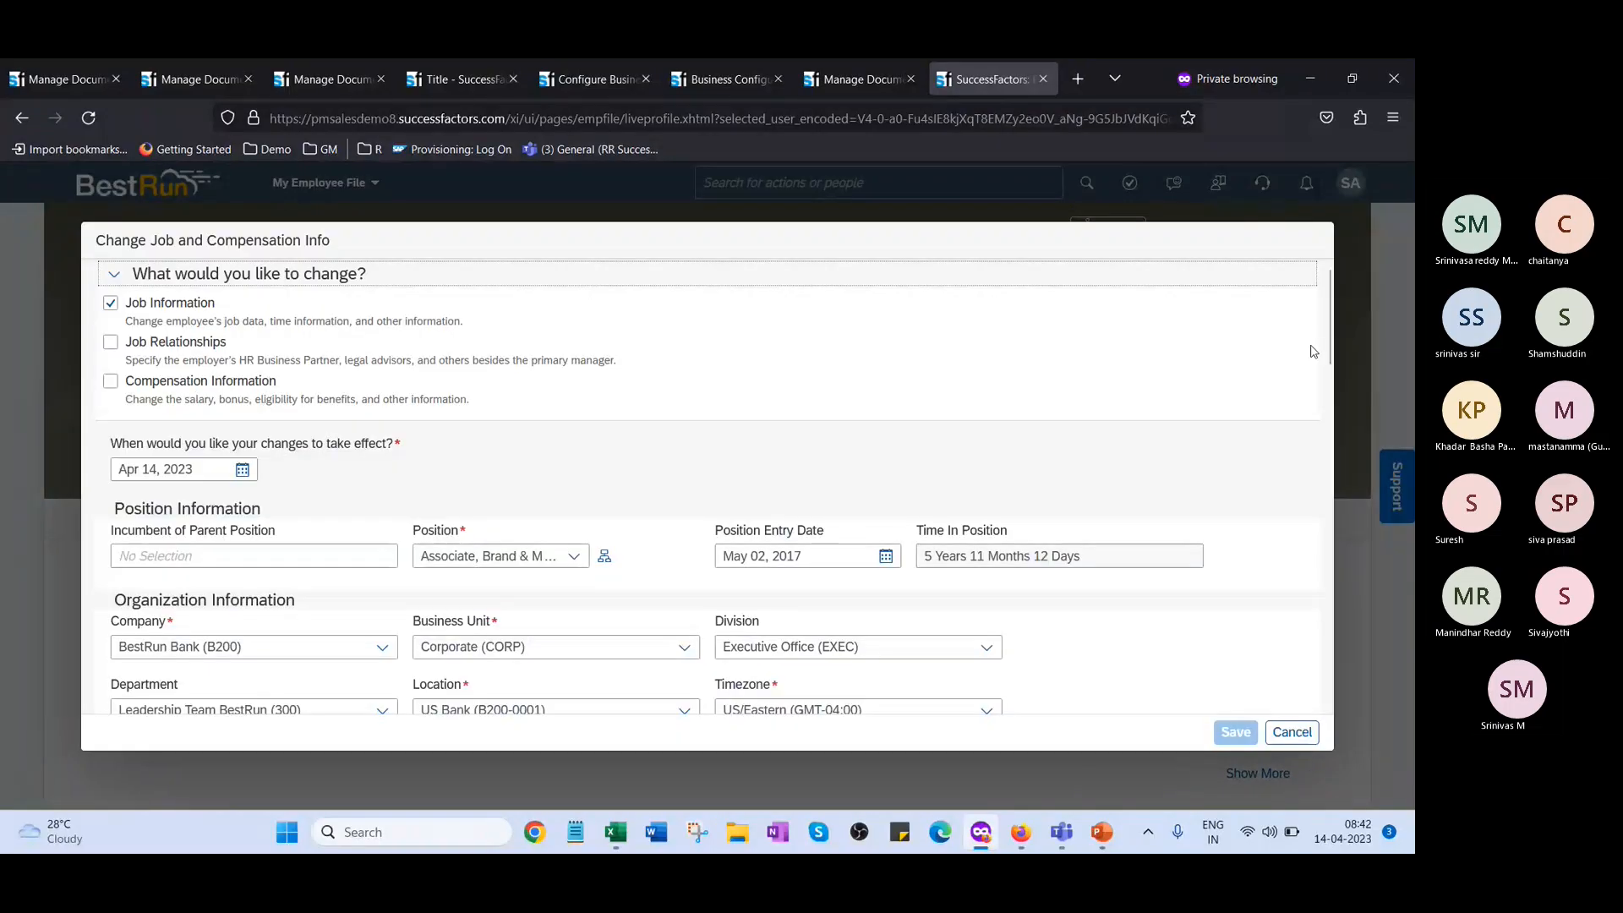
left_click_drag(1328, 334, 1330, 371)
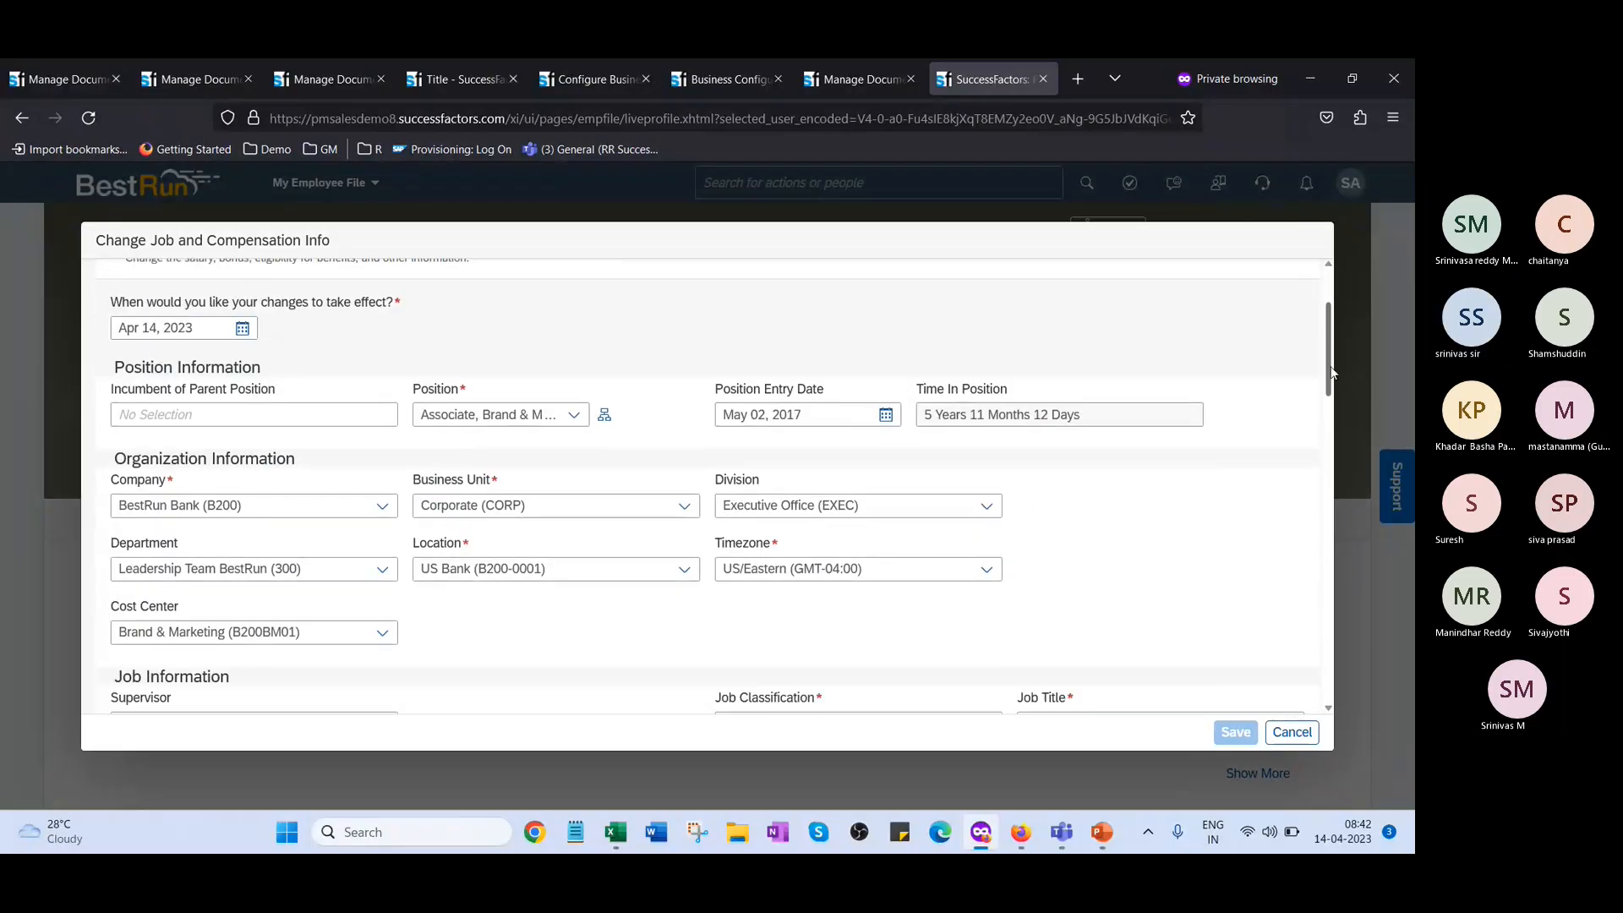
left_click_drag(1330, 372, 1341, 459)
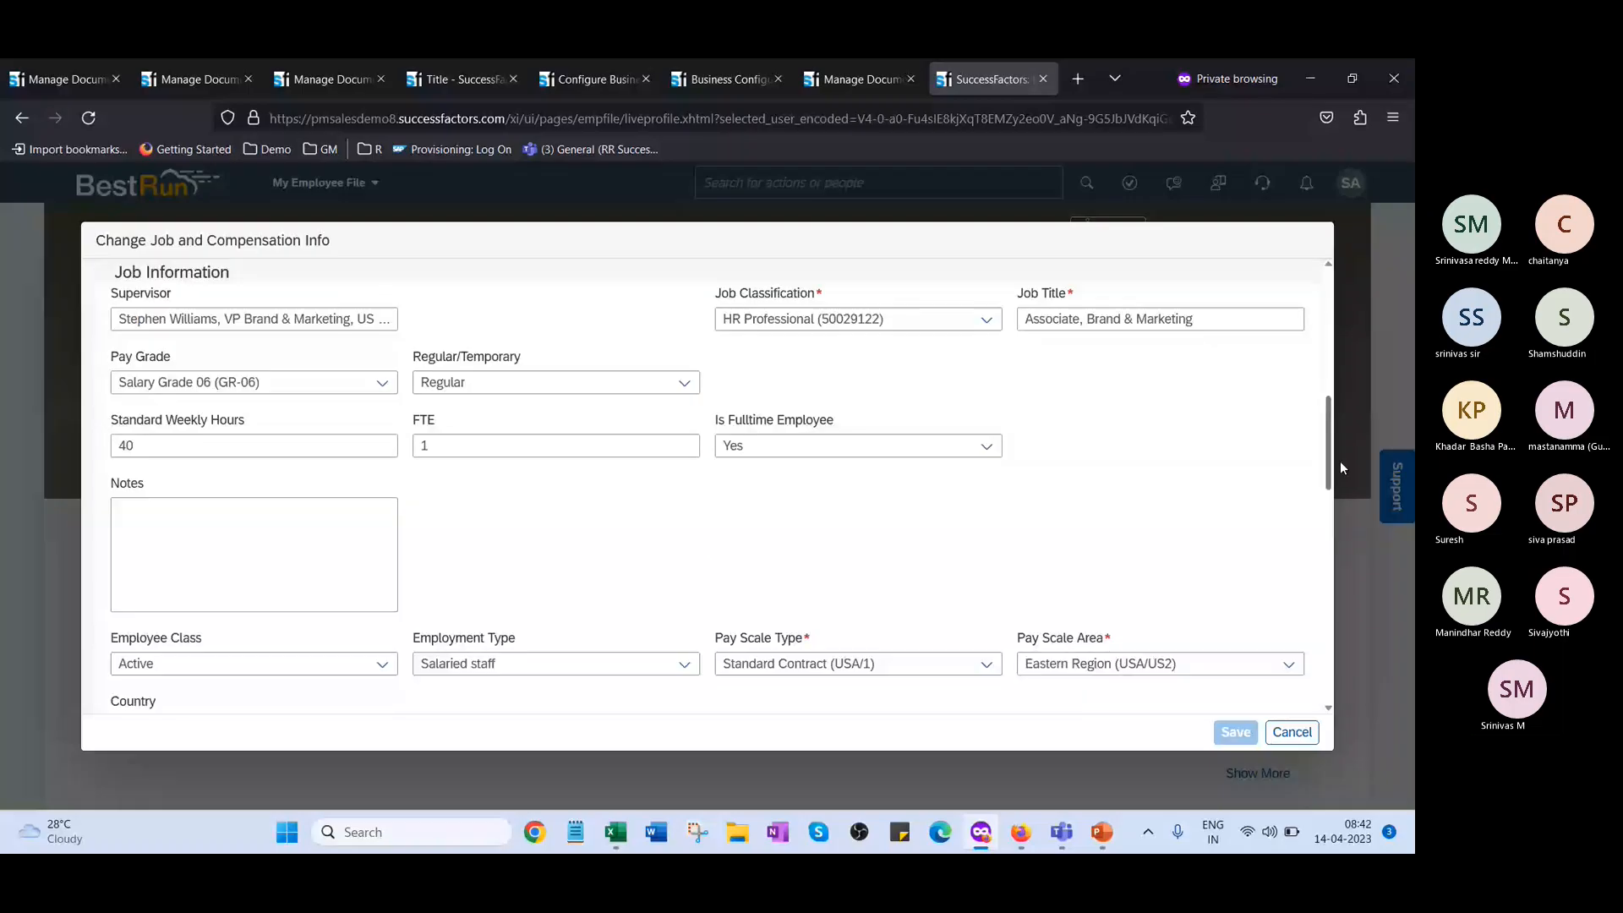
left_click_drag(1340, 460, 1345, 585)
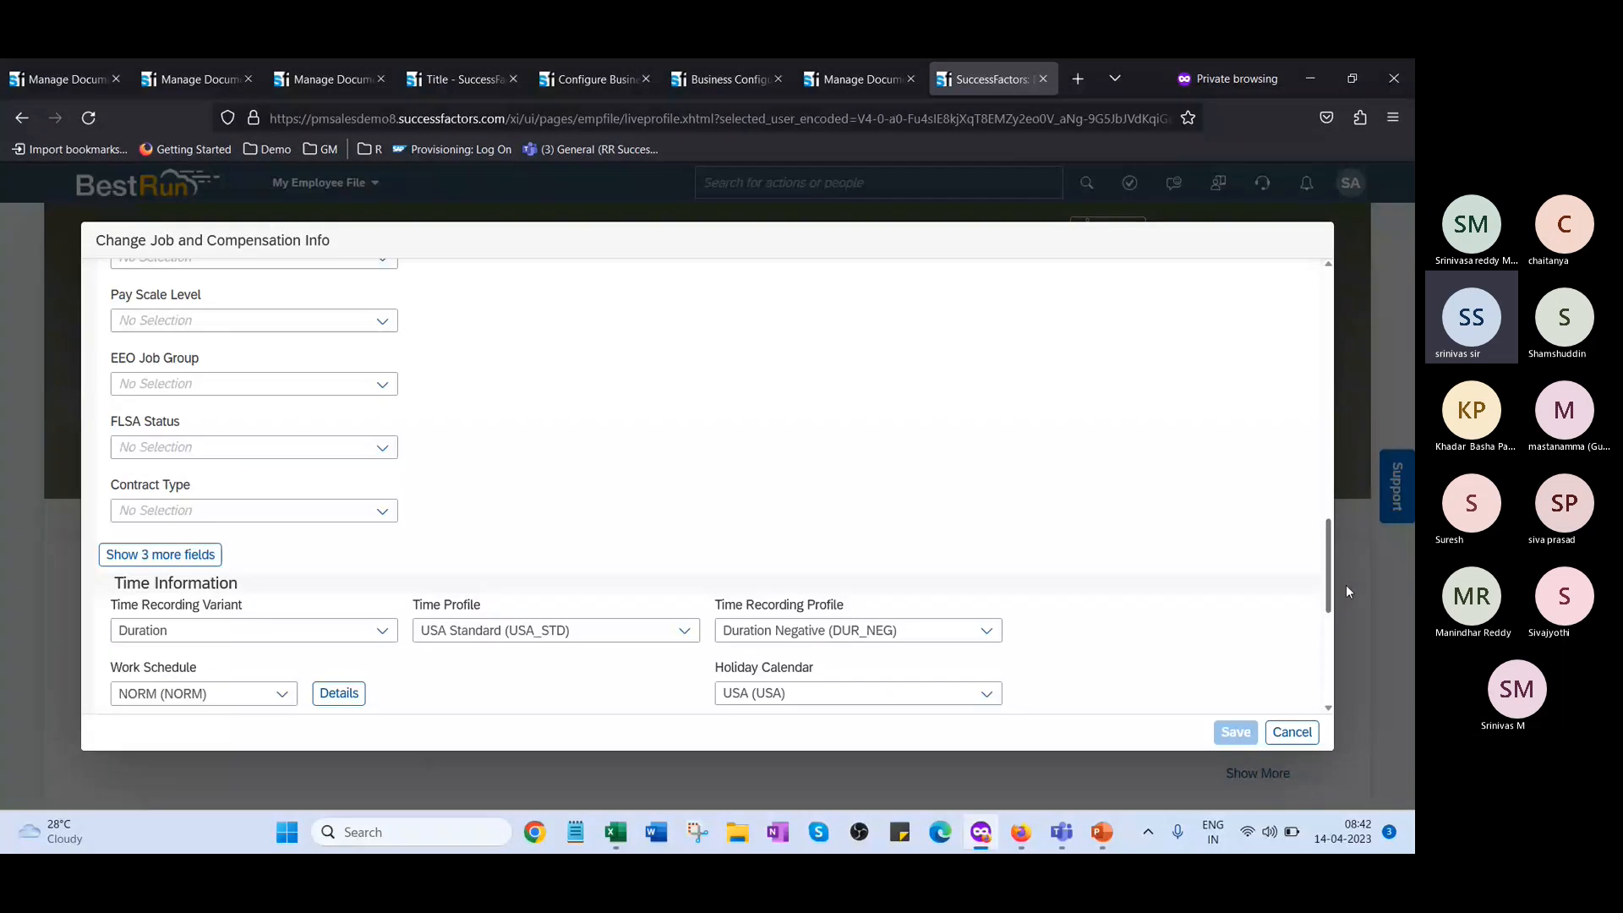
scroll(755, 402, "down", 1)
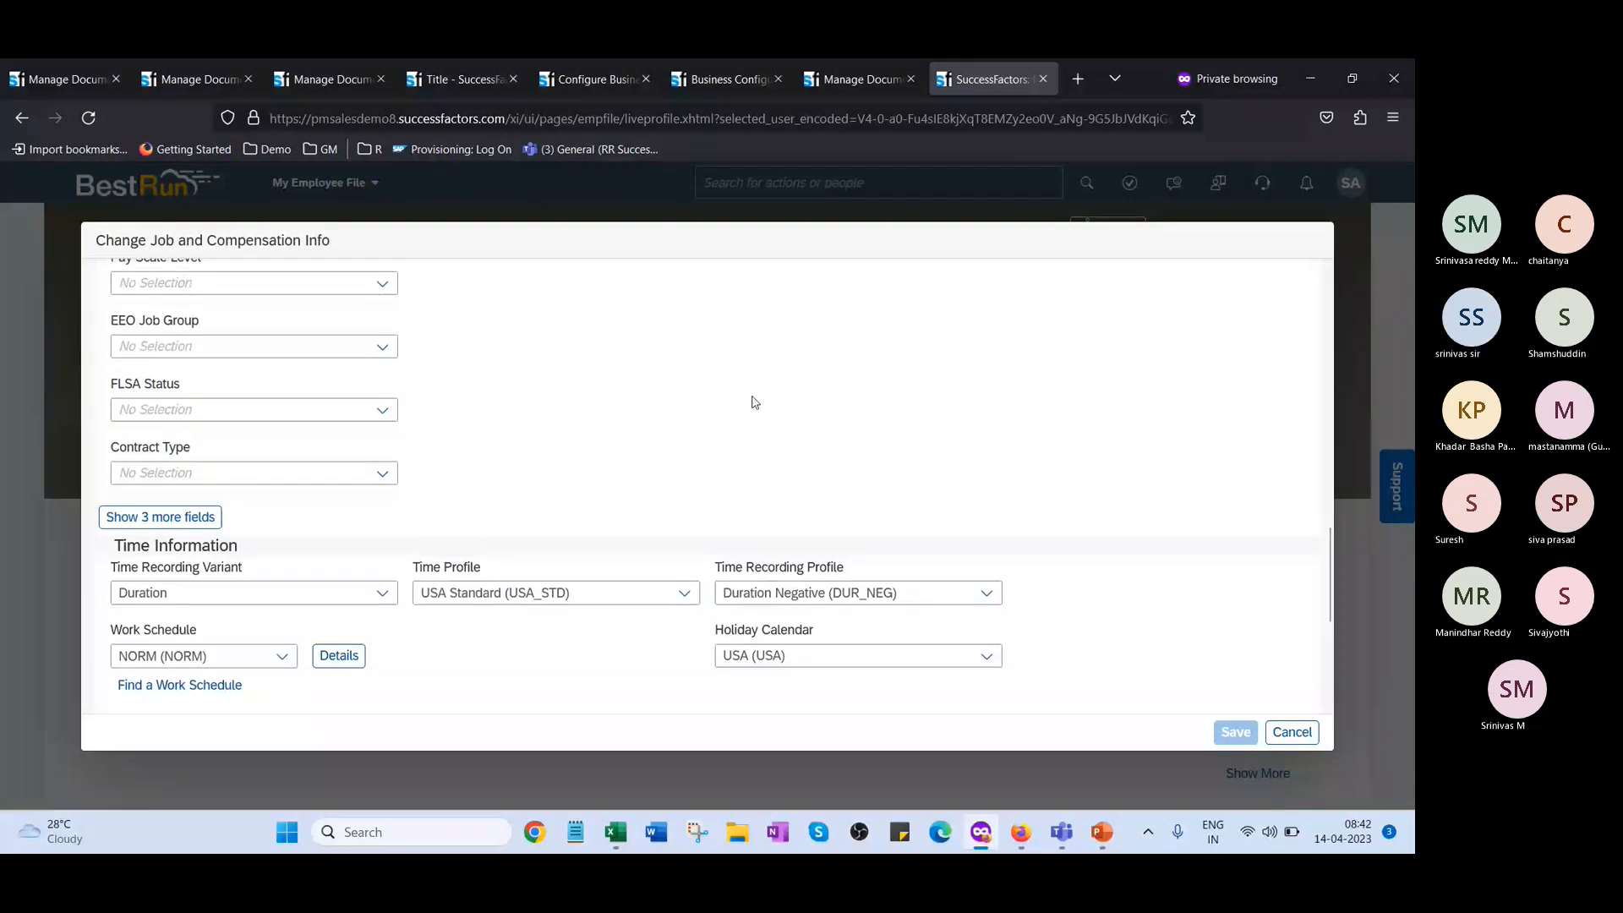
Find the Employee Class field with Ctrl+F and change it to Assignee
key("ctrl+f")
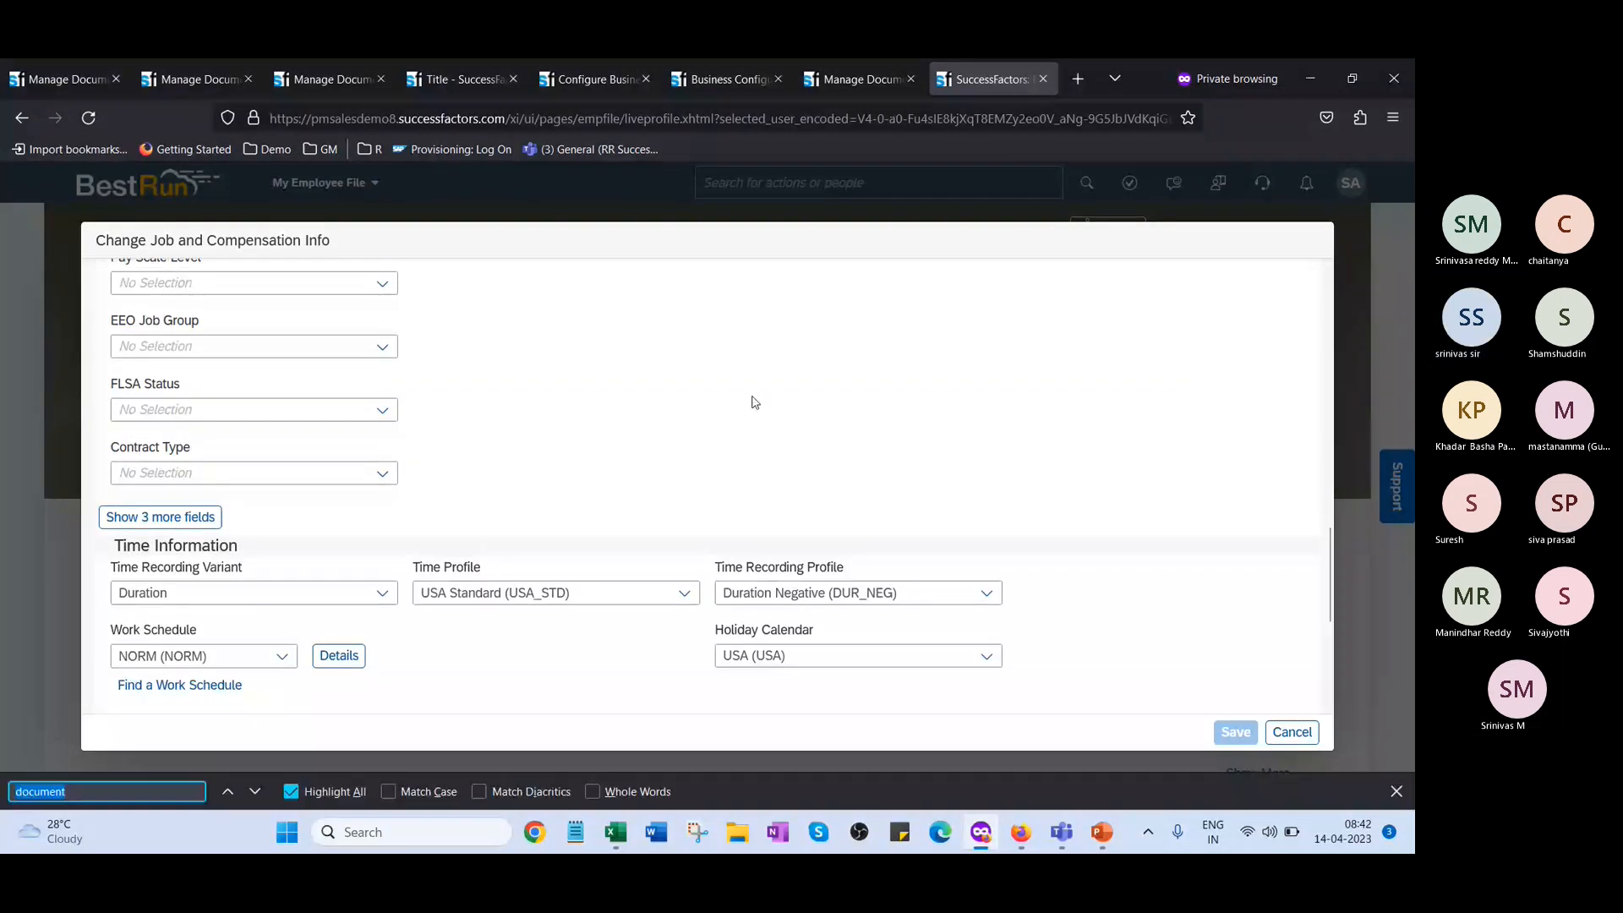
type("class\\")
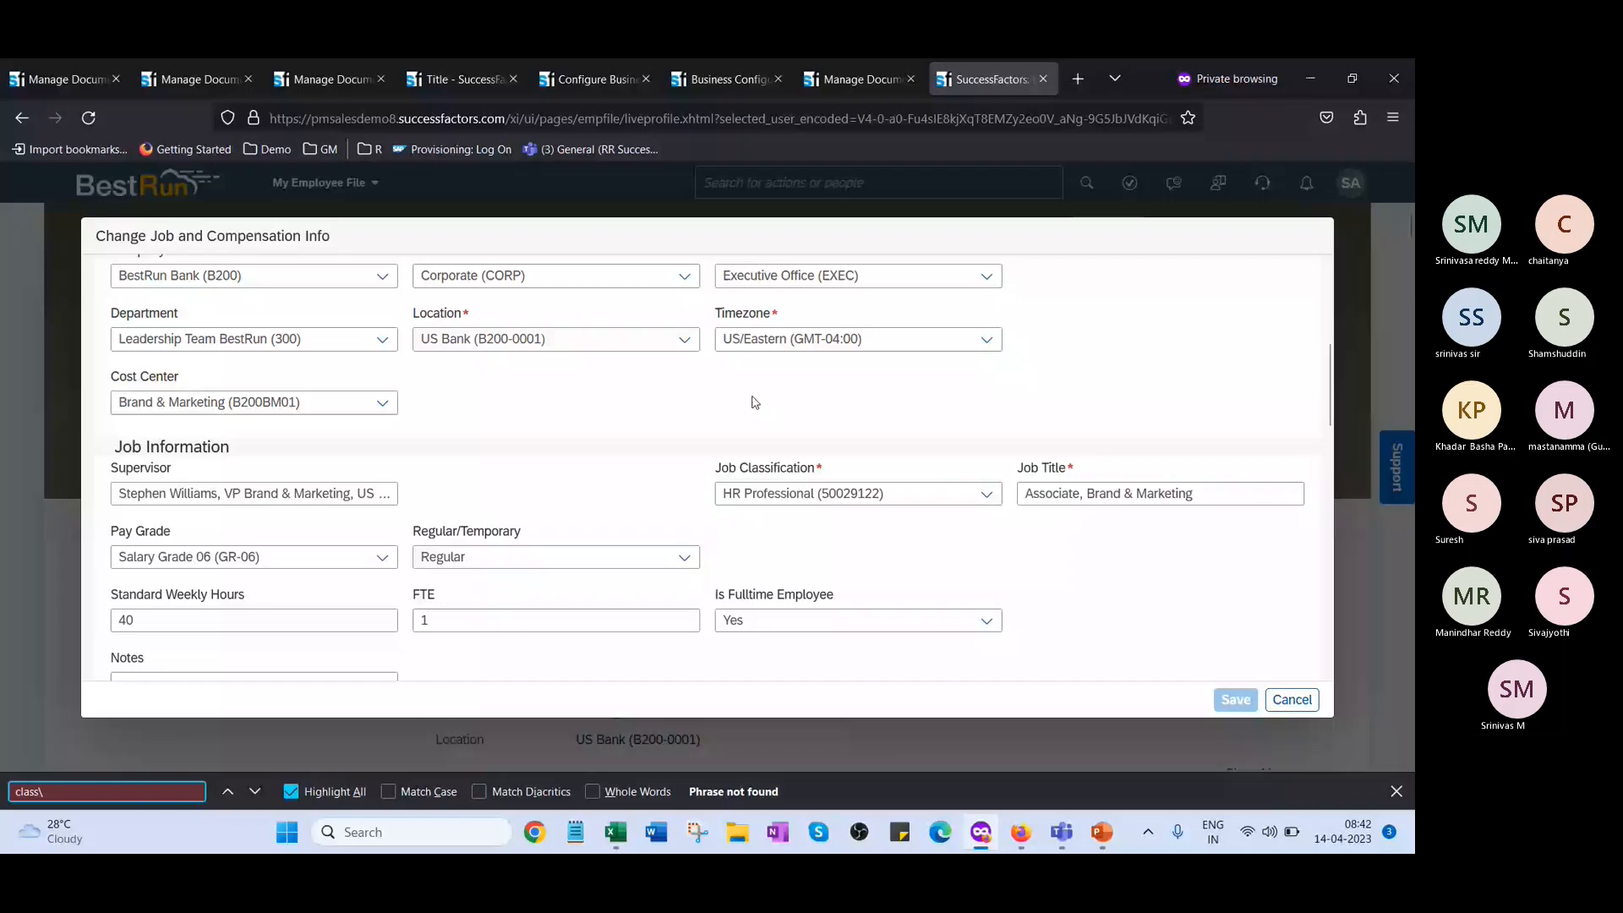
key("BackSpace")
key("Return")
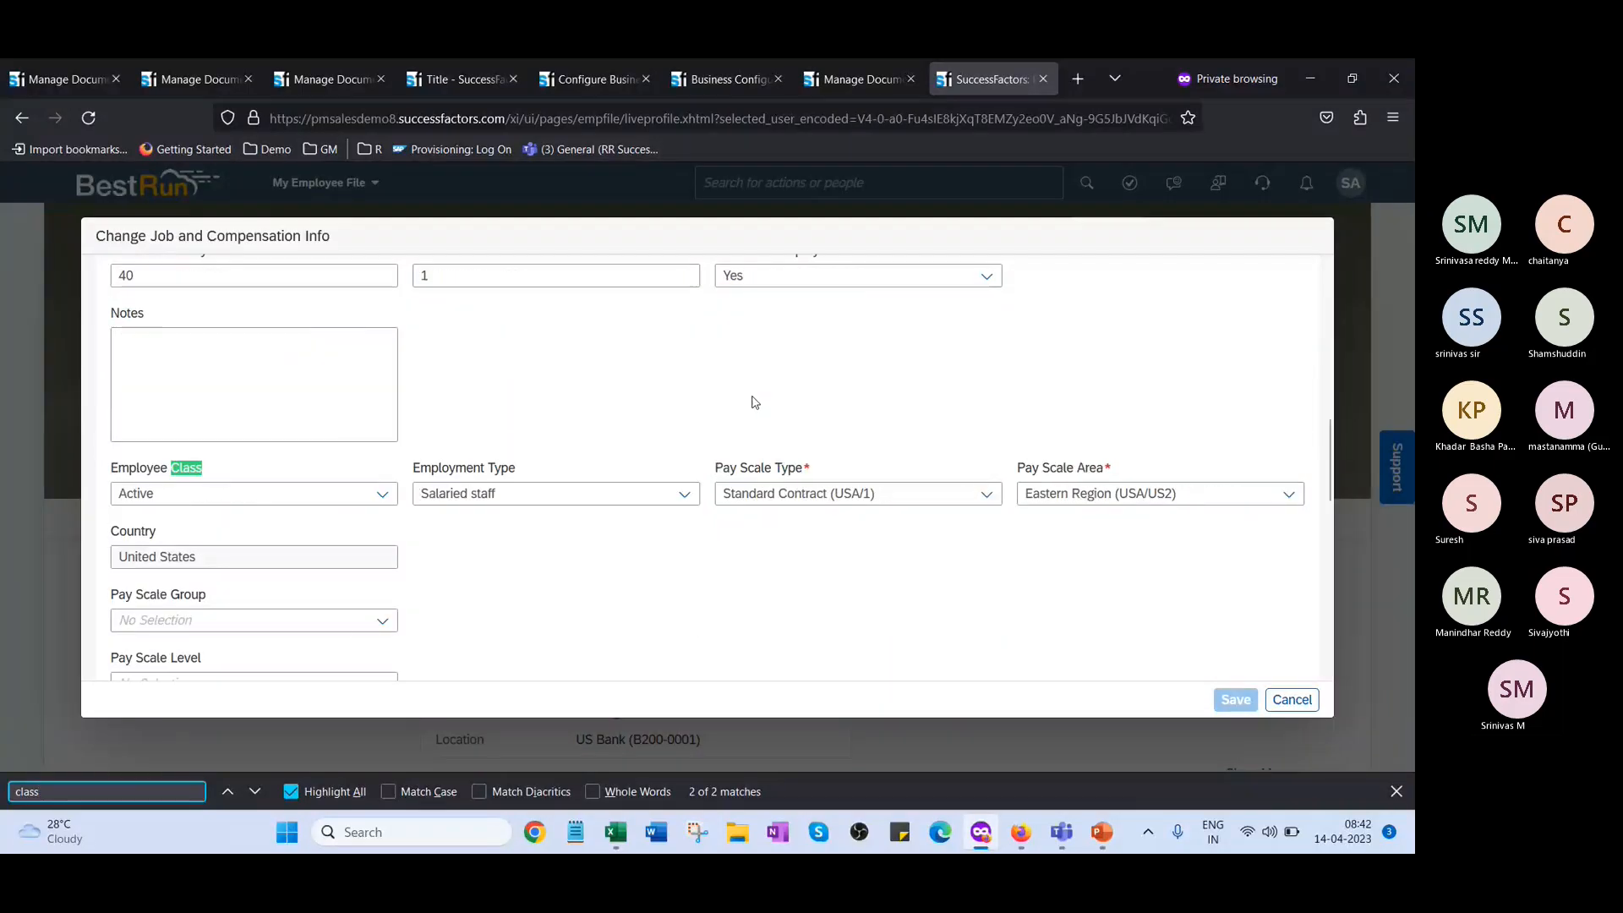
left_click(382, 503)
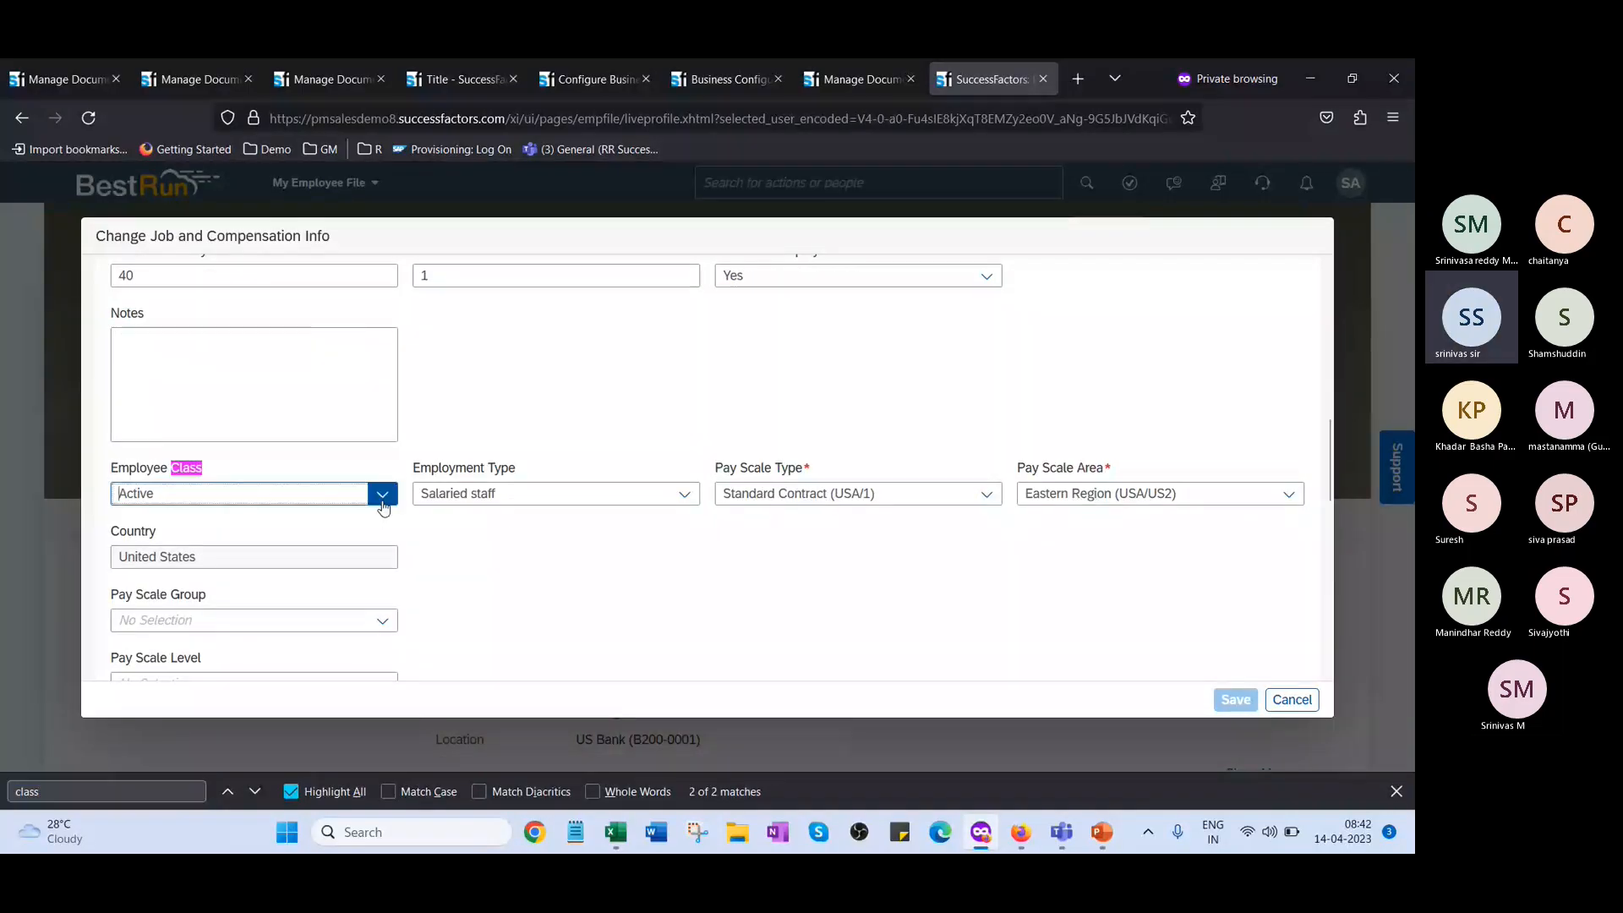
left_click(382, 496)
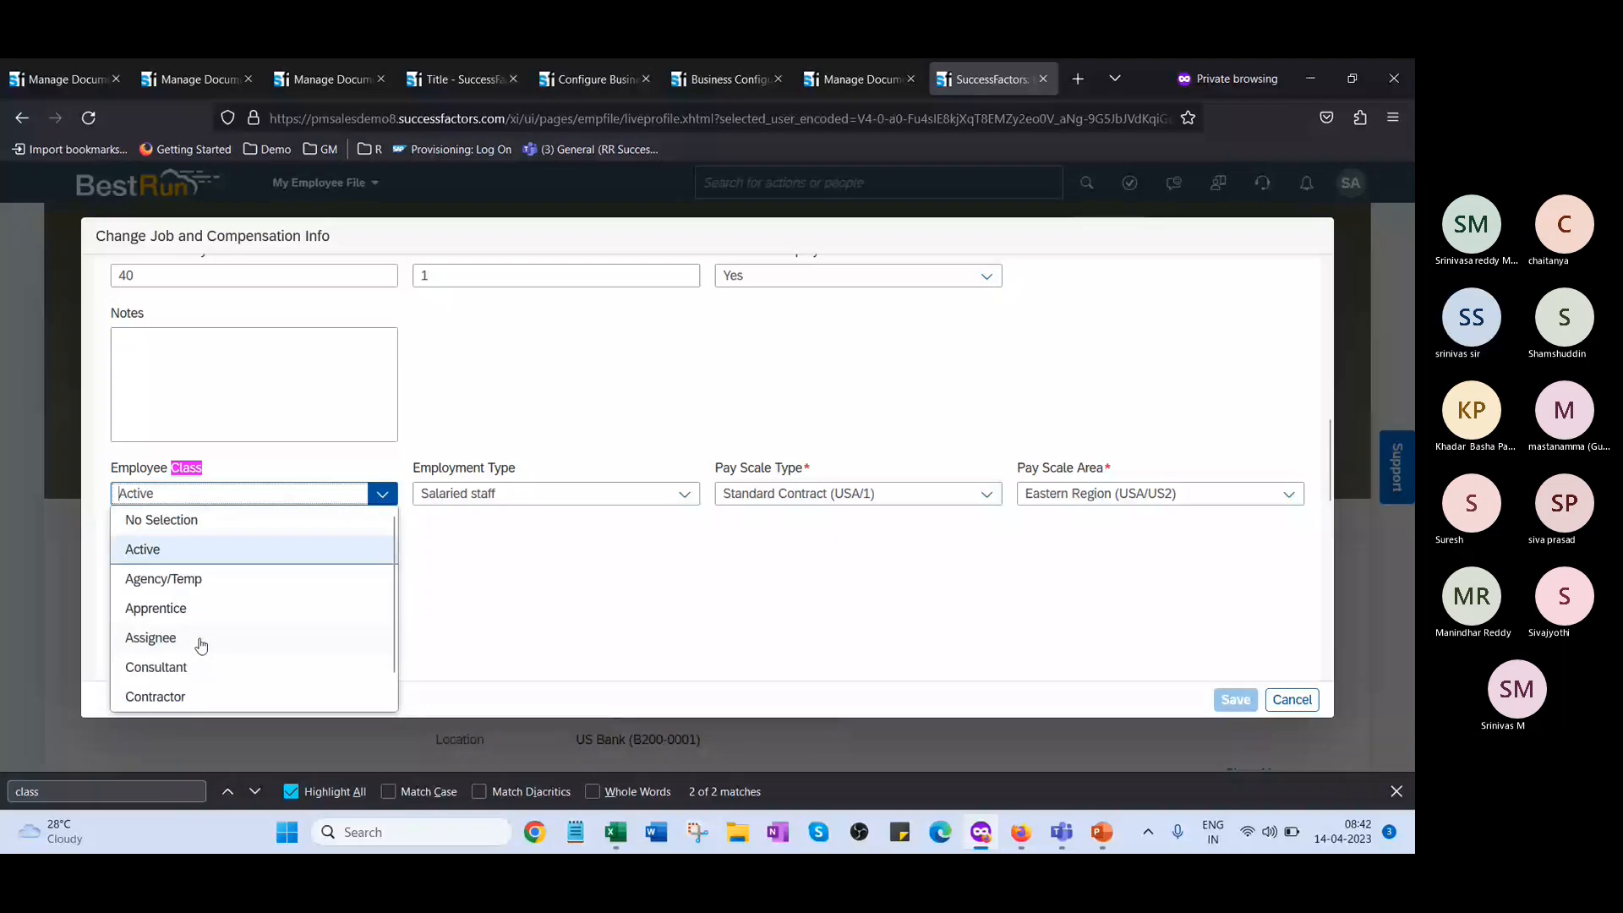
left_click(200, 642)
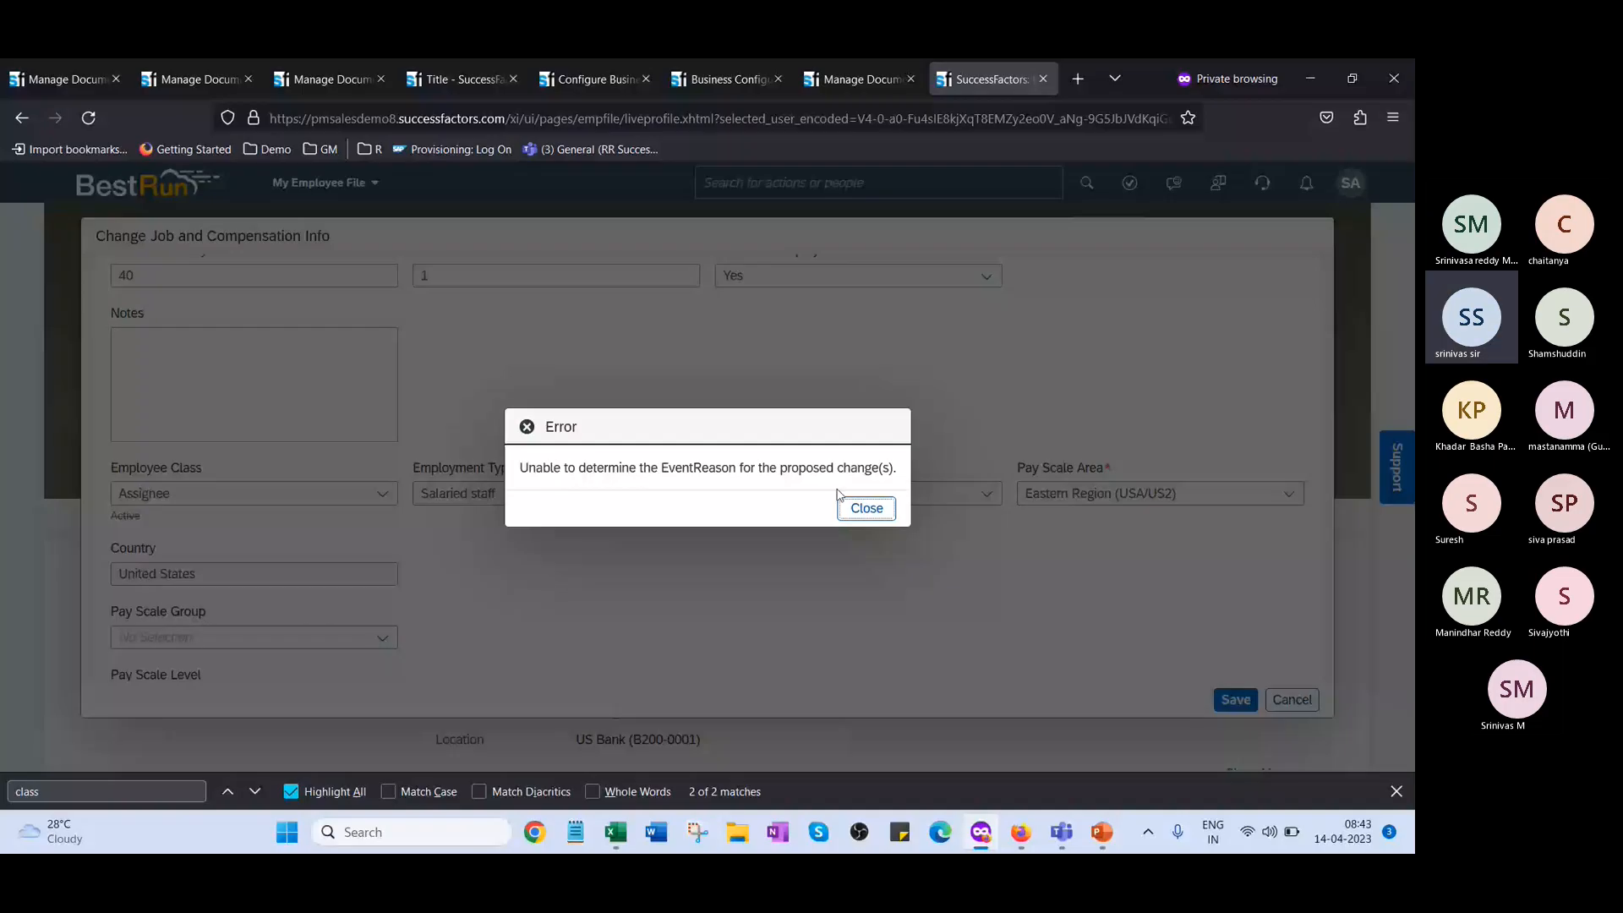
Dismiss the EventReason error, scroll back to the form's top, and launch Chrome
left_click(851, 513)
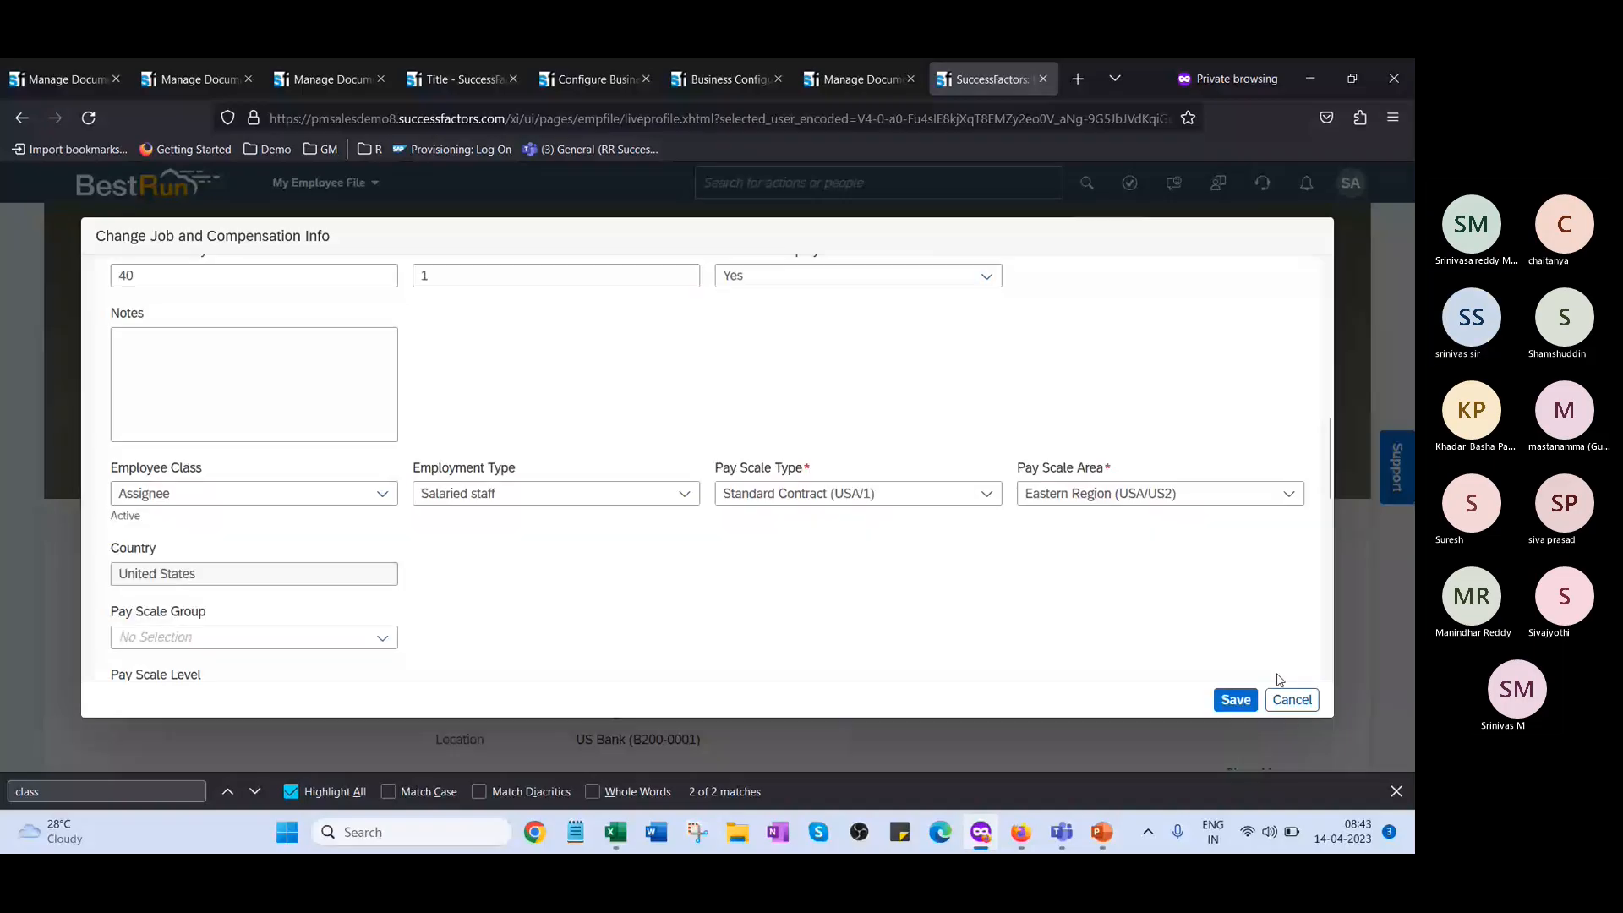
left_click_drag(1329, 470, 1278, 516)
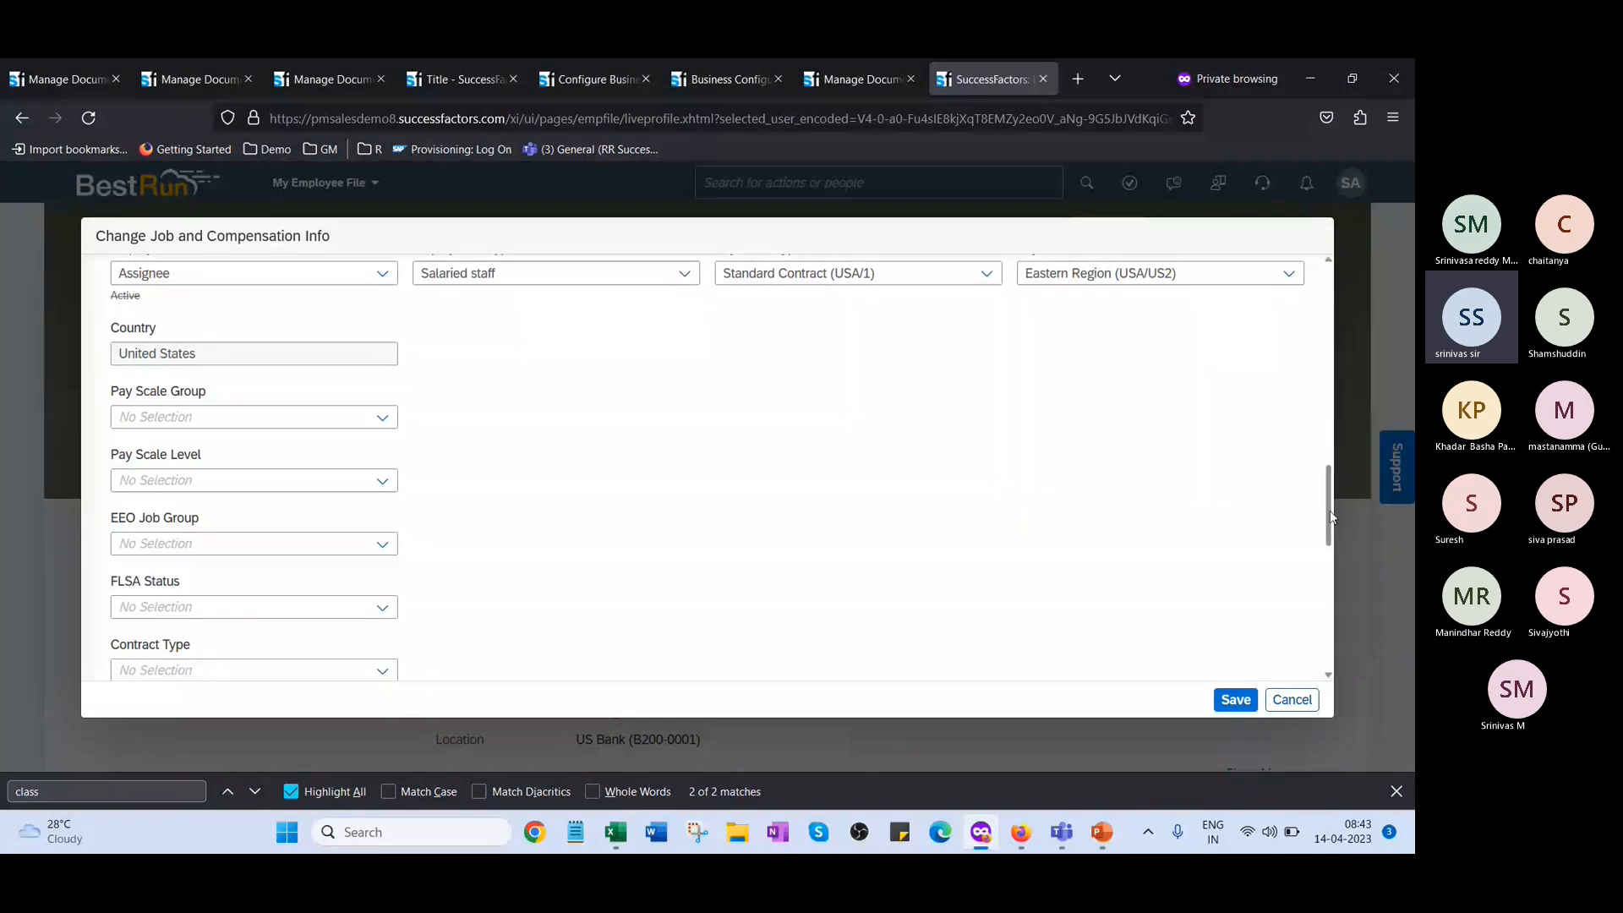
scroll(1288, 291, "up", 10)
left_click_drag(1278, 293, 1251, 316)
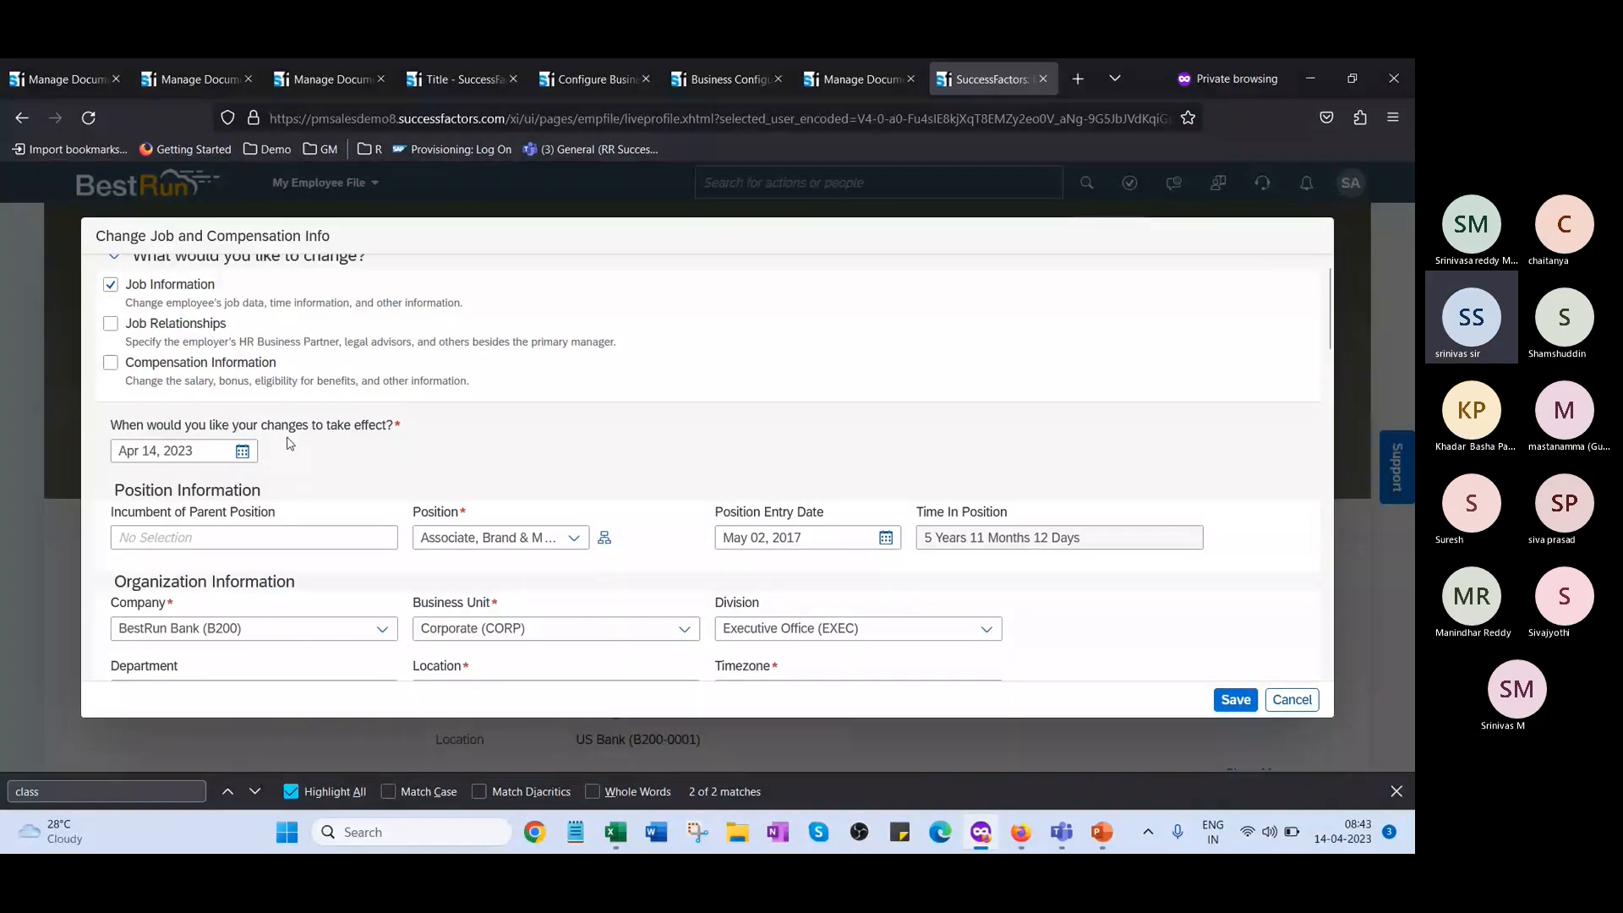
left_click(533, 834)
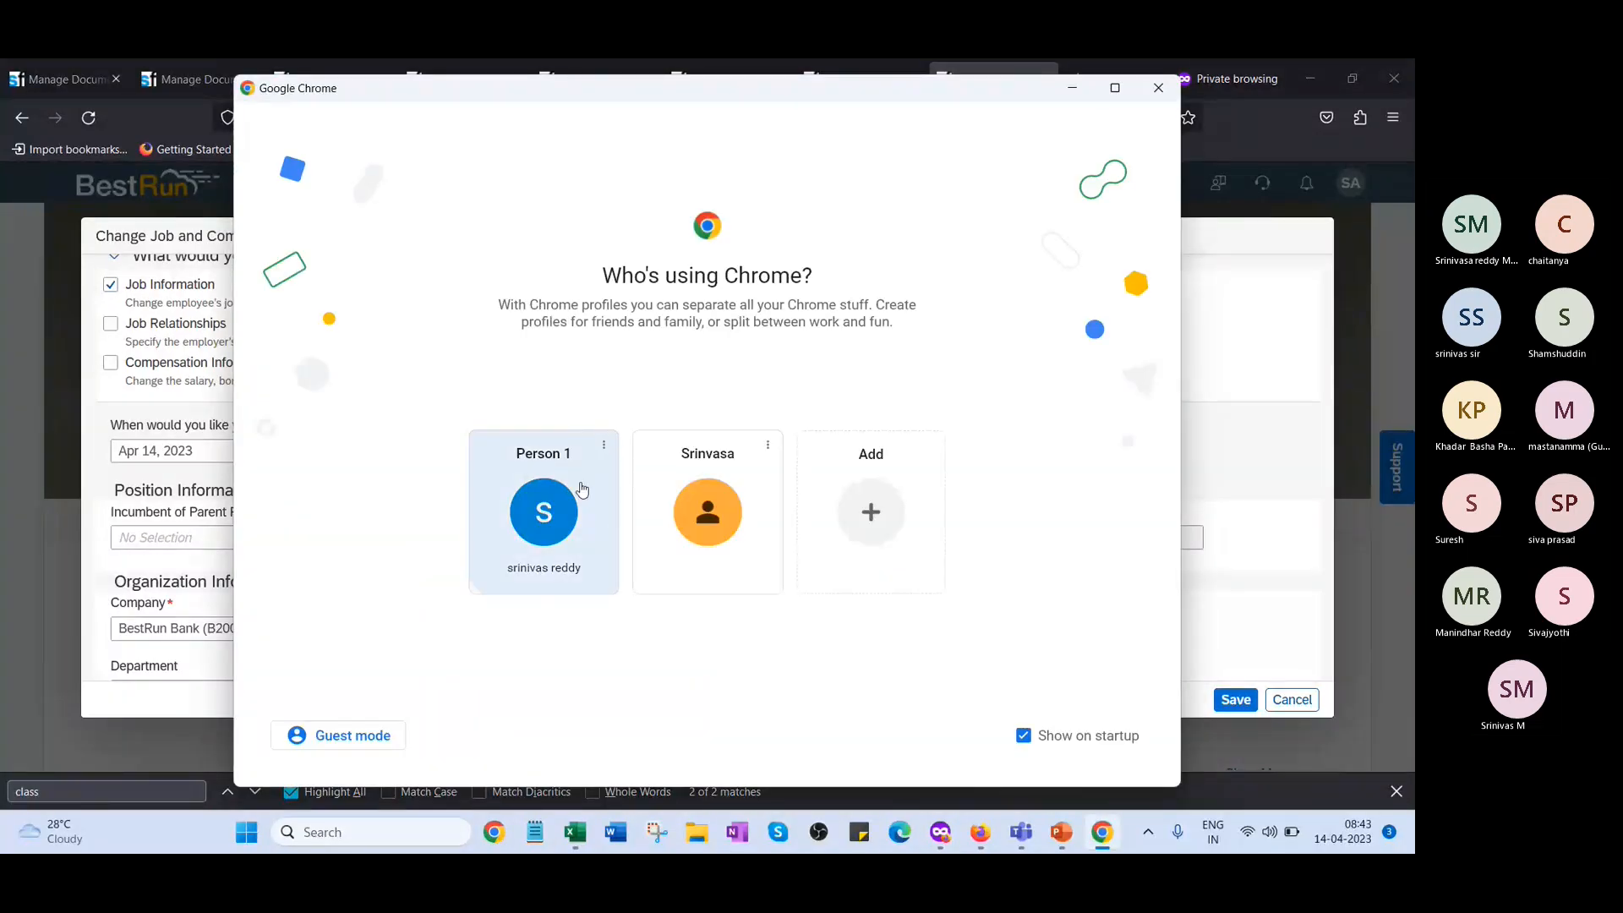
Open Chrome under the first profile, glance at the D bookmarks, then close it
left_click(581, 489)
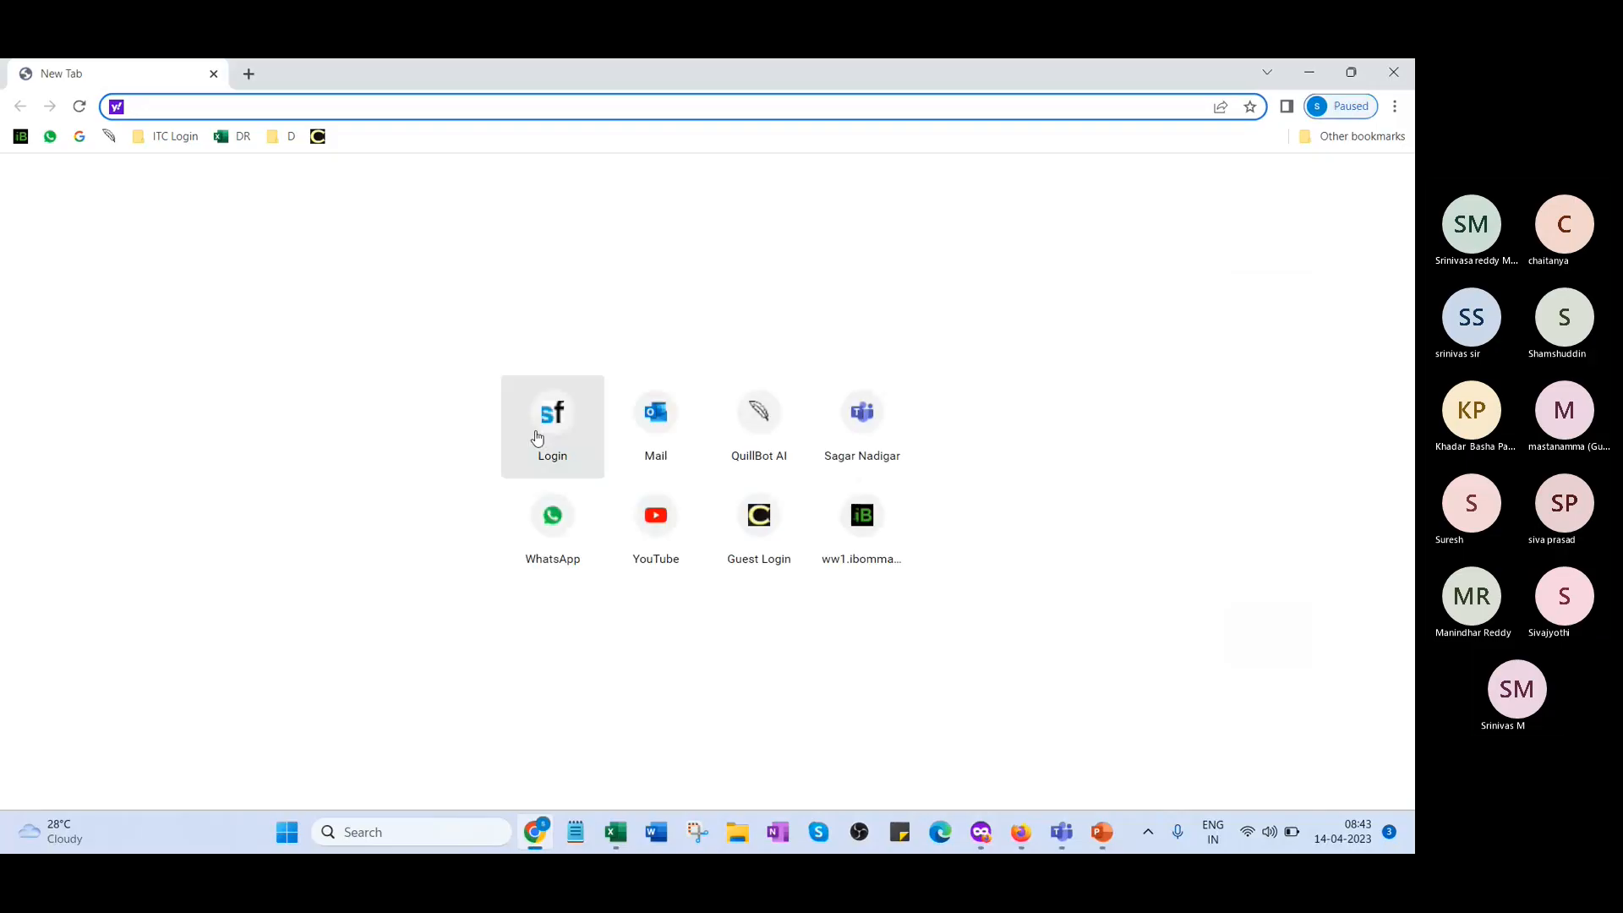
left_click(274, 144)
left_click(590, 220)
left_click(1407, 74)
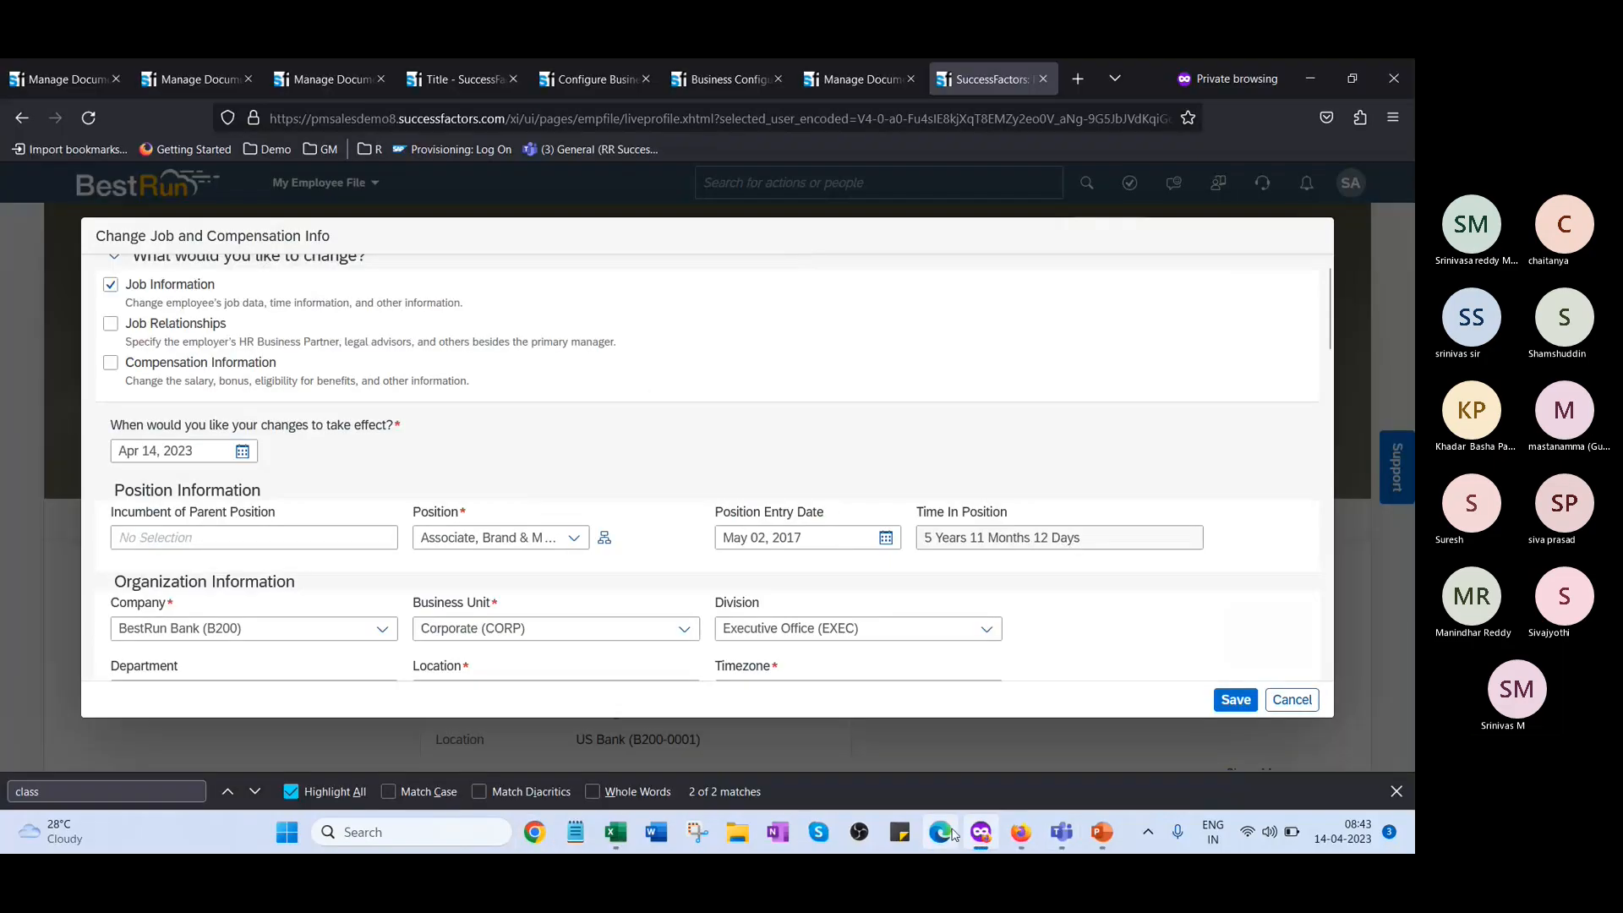
Switch to the Employee Central Training meeting window and open a blank tab
left_click(941, 832)
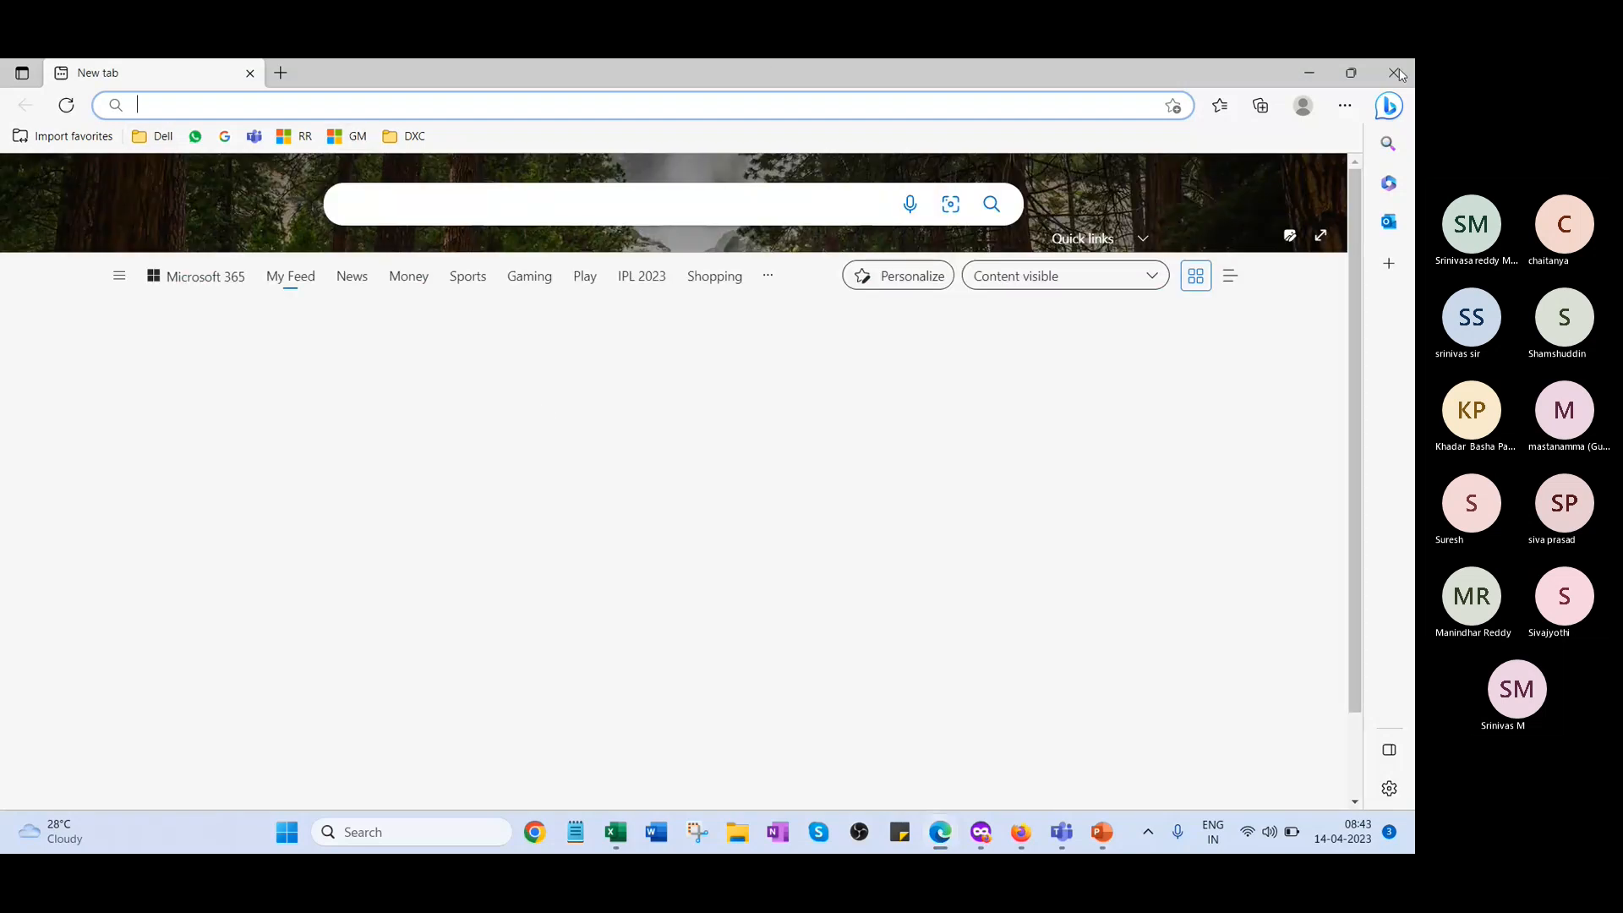
left_click(1022, 832)
mouse_move(1029, 832)
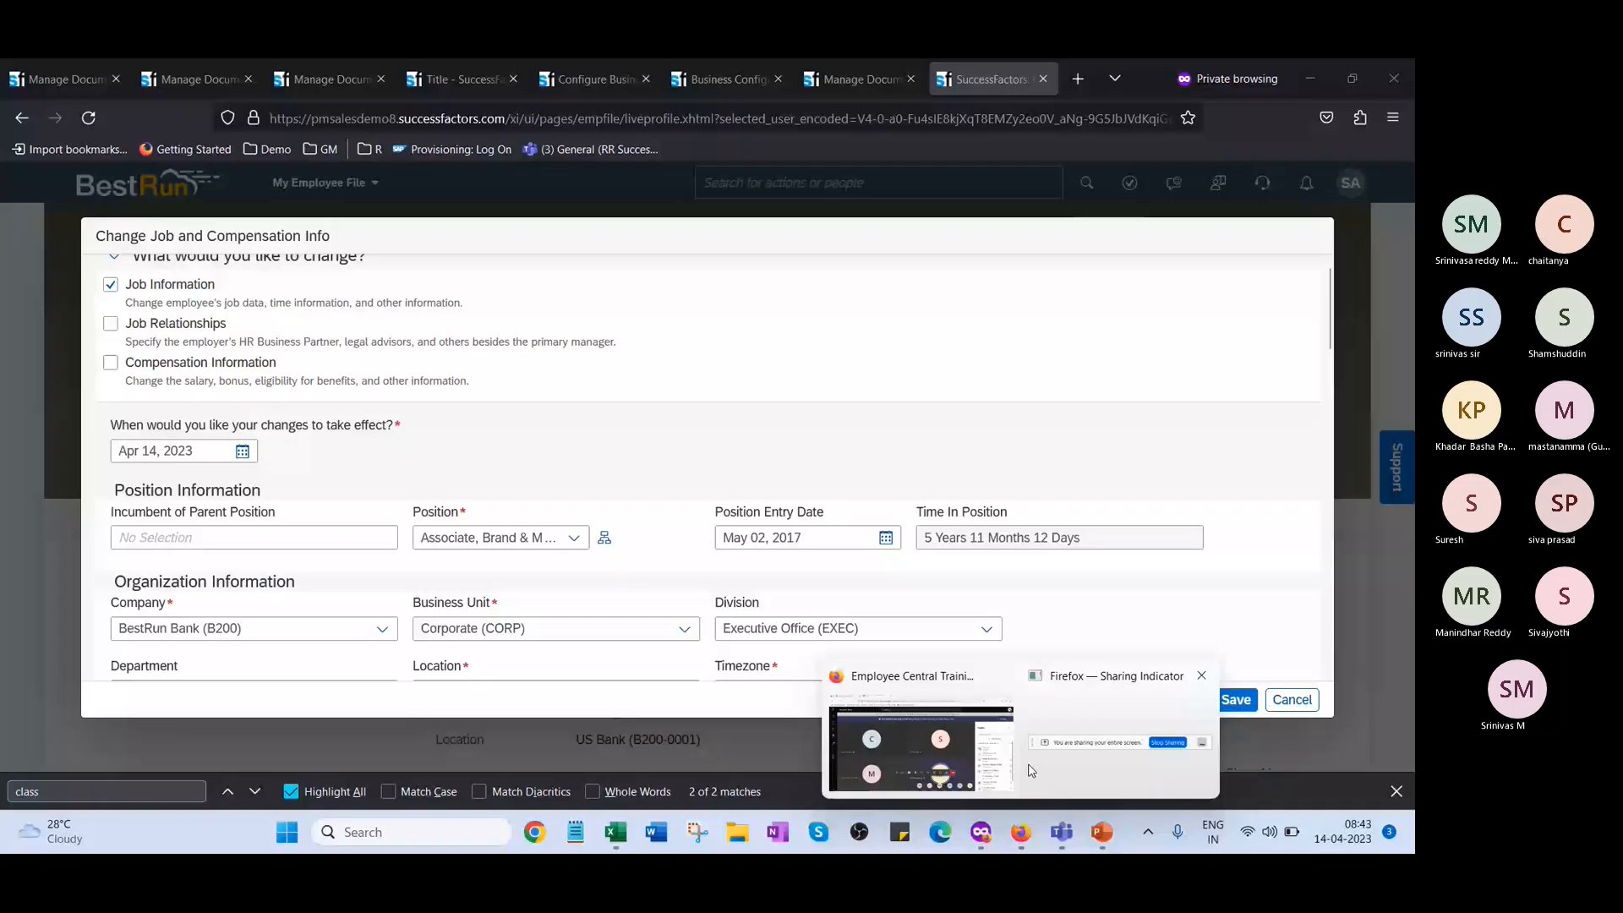
left_click(921, 742)
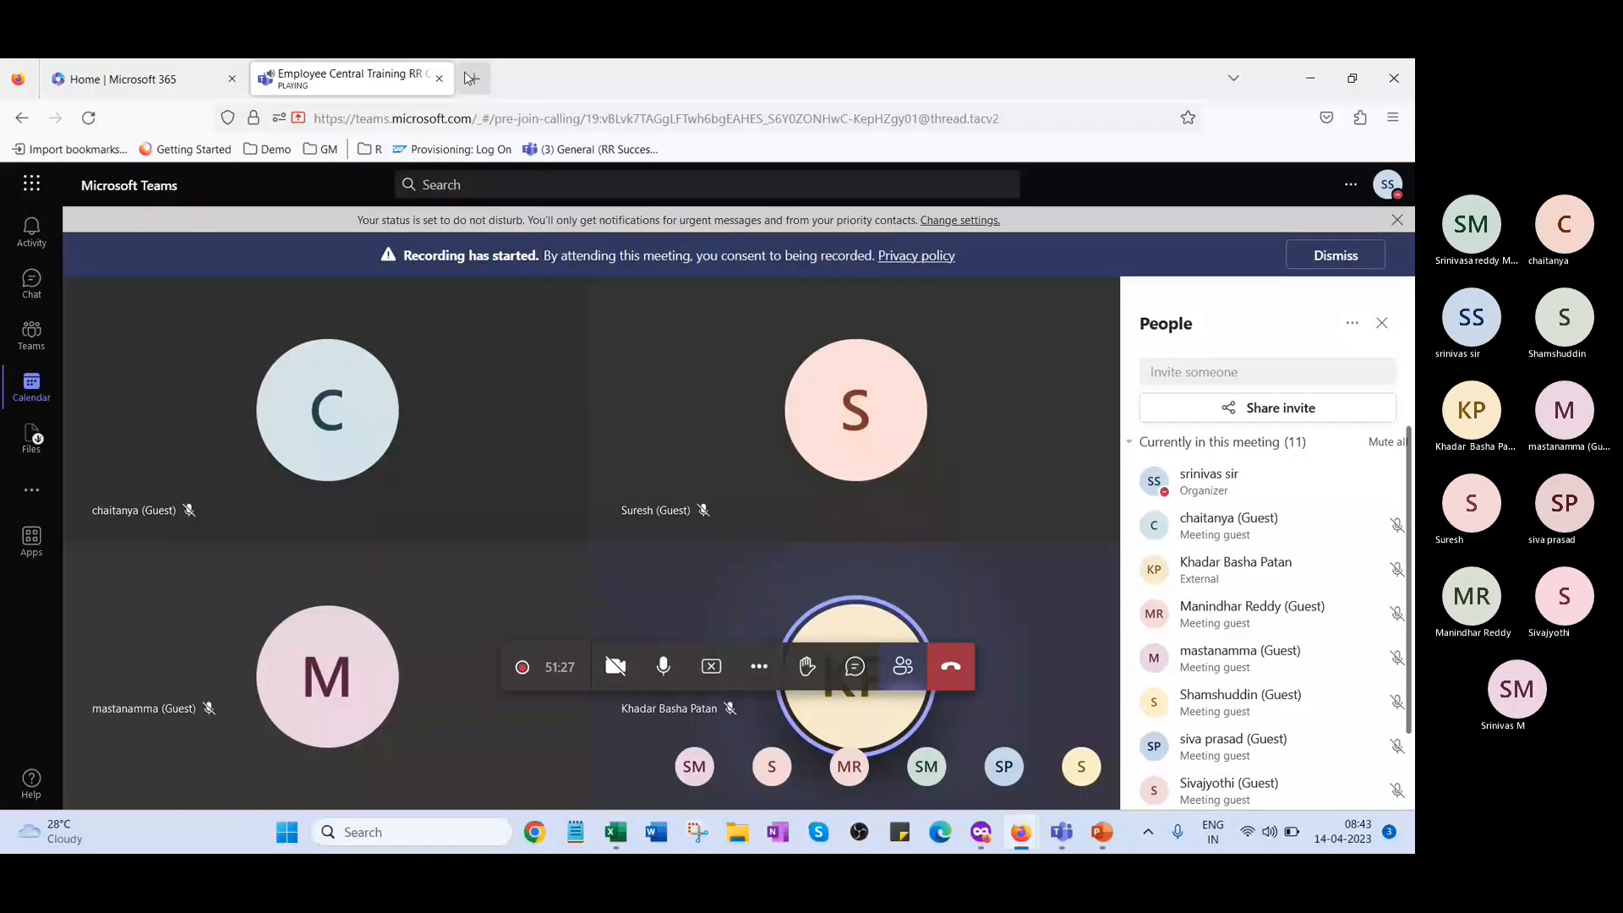
left_click(469, 78)
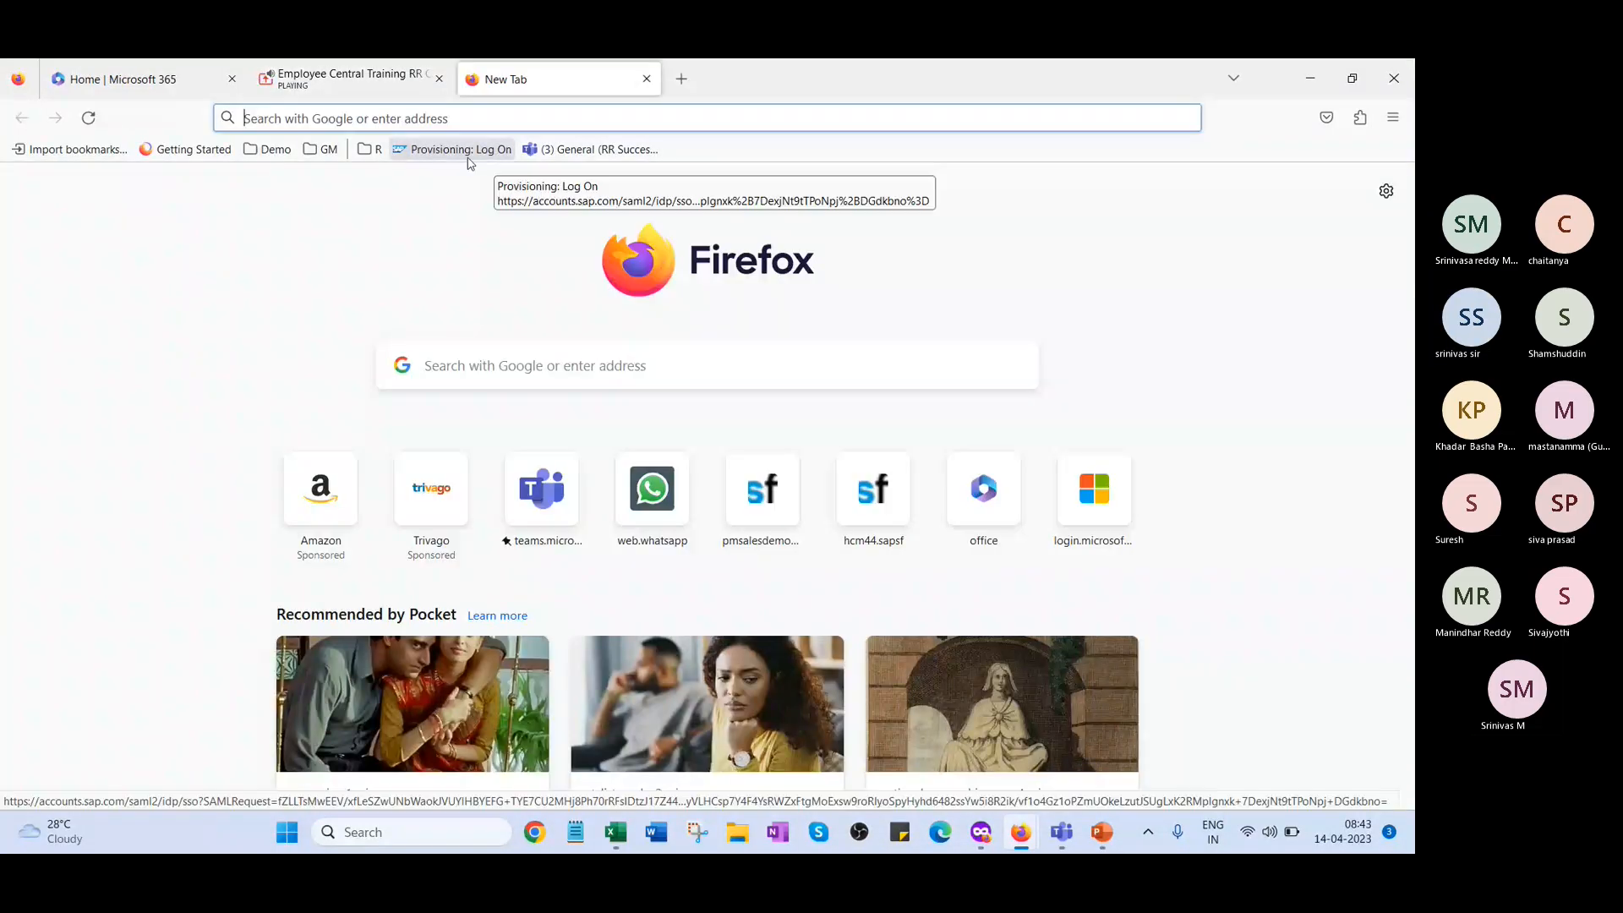
Load the Provisioning log-on bookmark with the error query removed from its URL
left_click(321, 149)
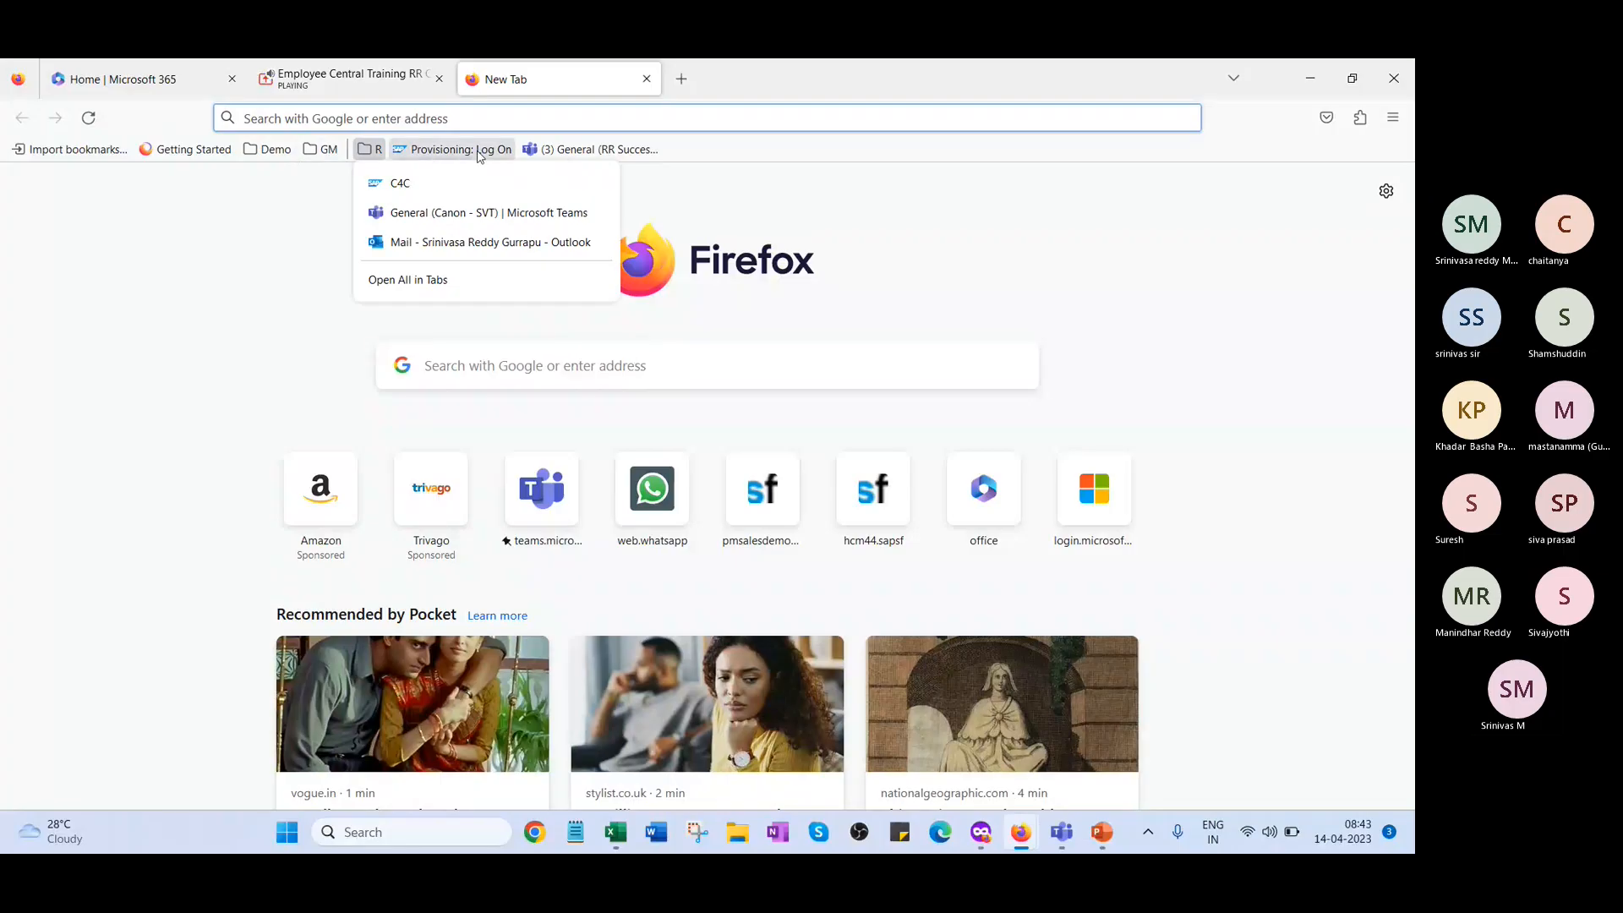
left_click(461, 149)
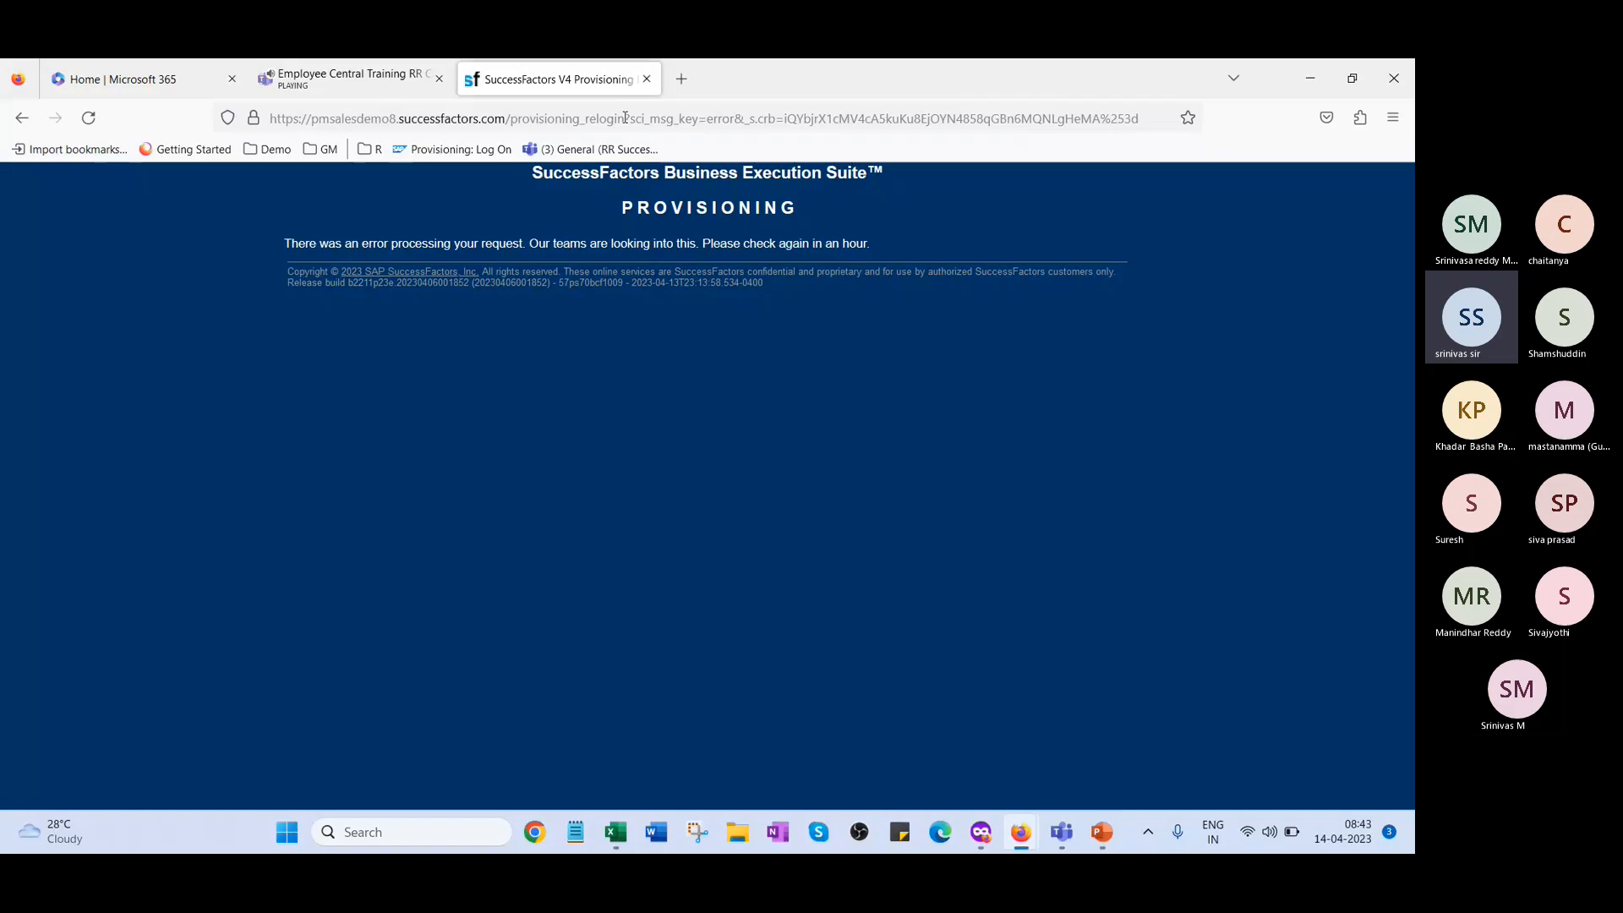
left_click_drag(623, 118, 1412, 119)
key("Delete")
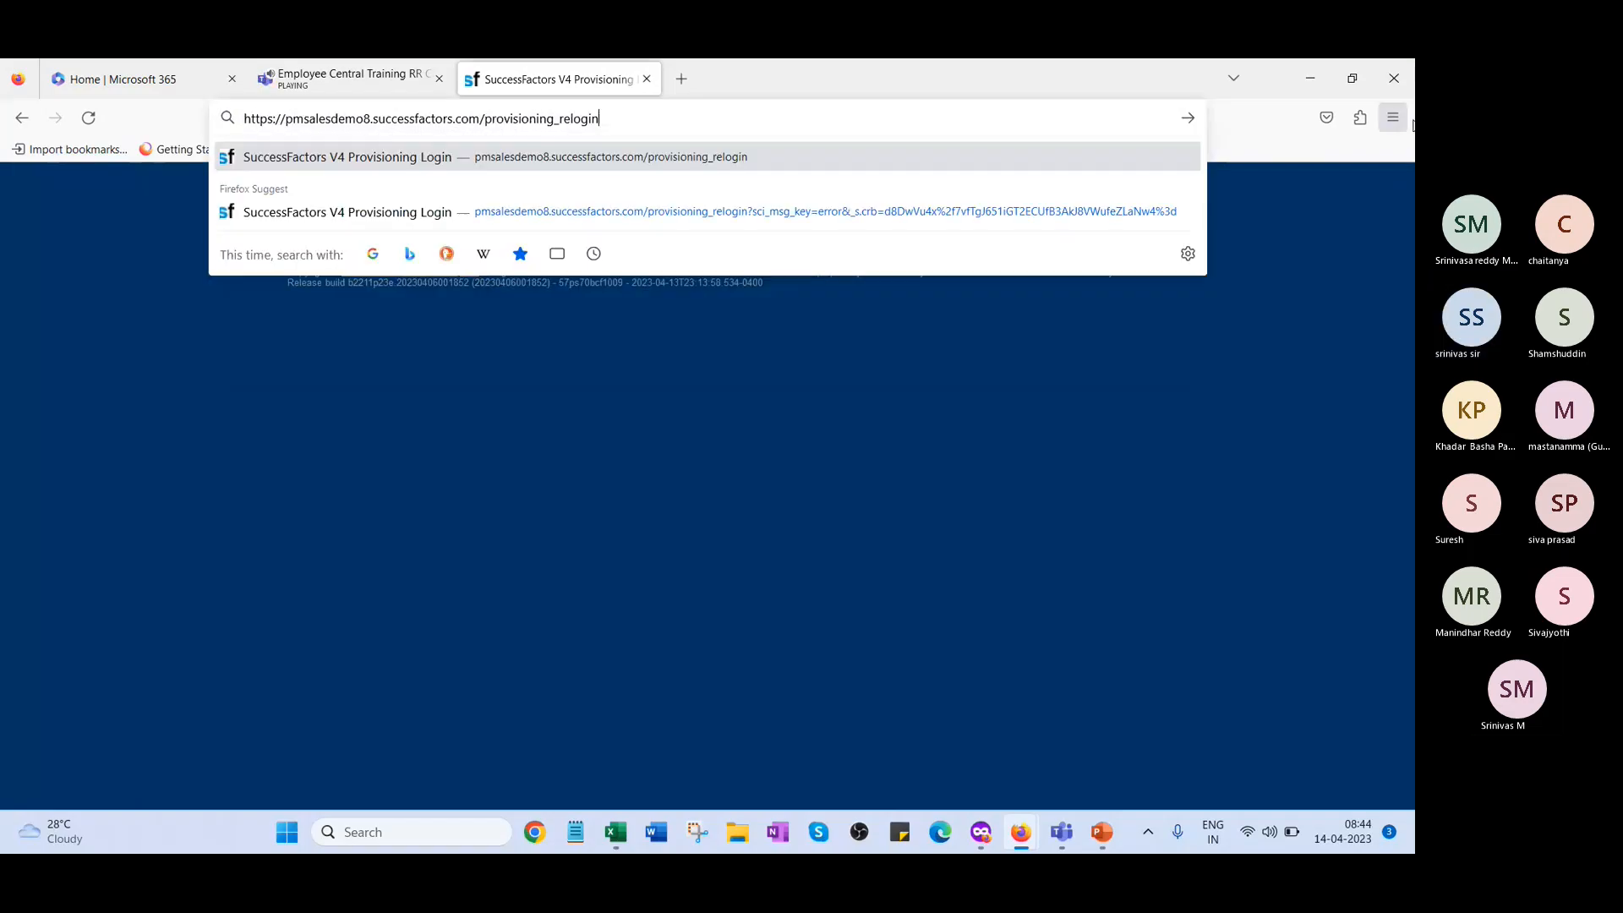
key("Return")
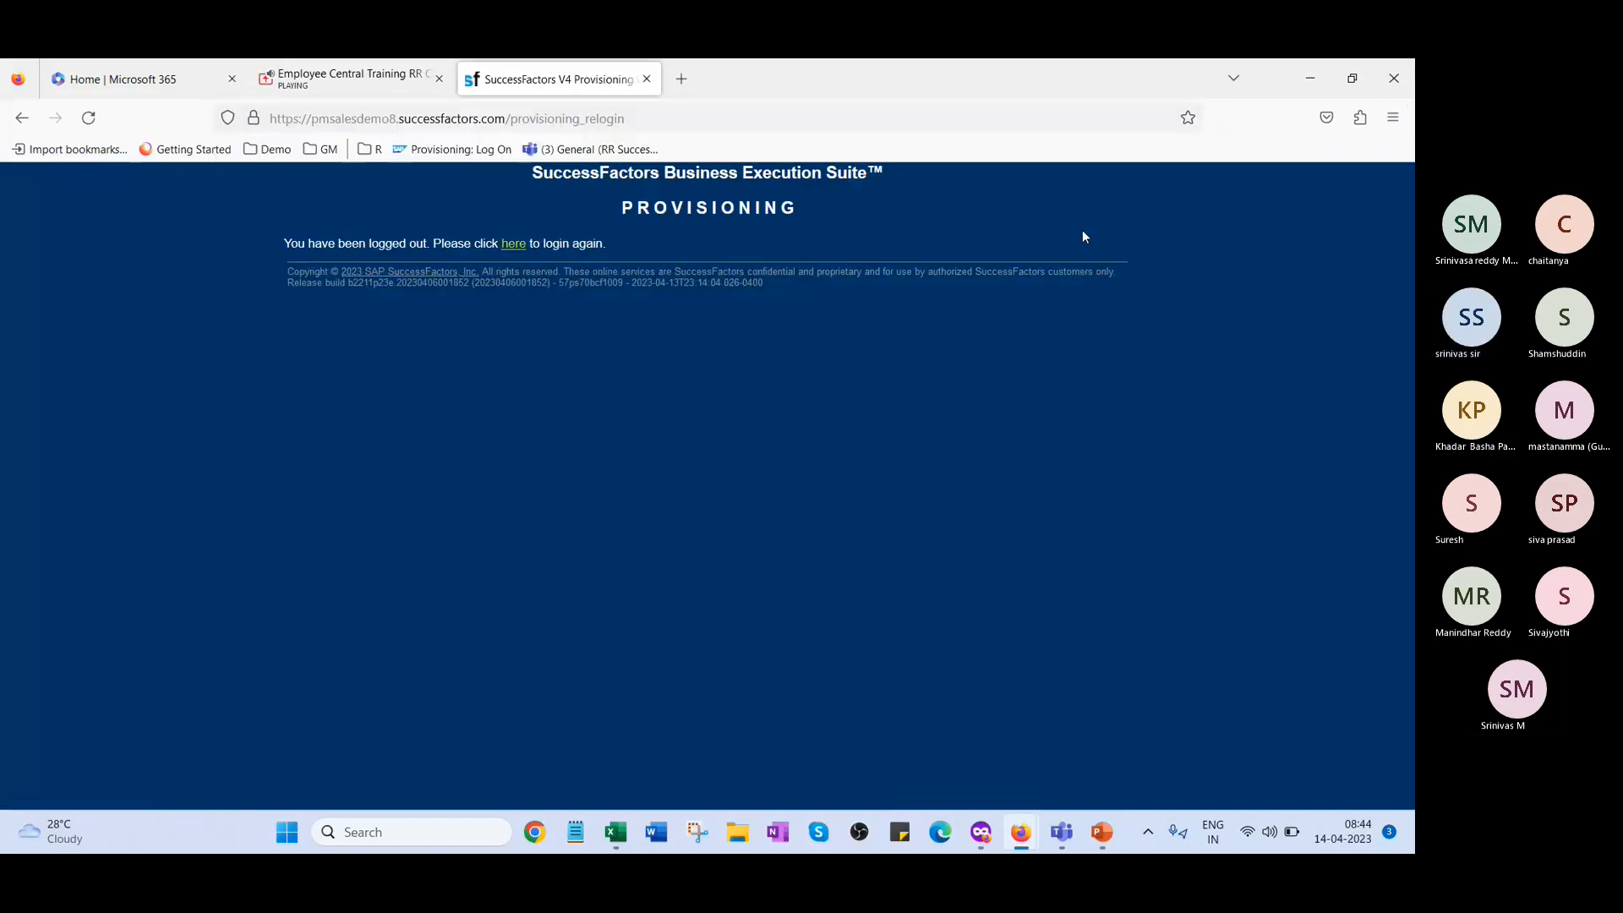
Log in again with the first listed account and open the Demo company settings
left_click(512, 245)
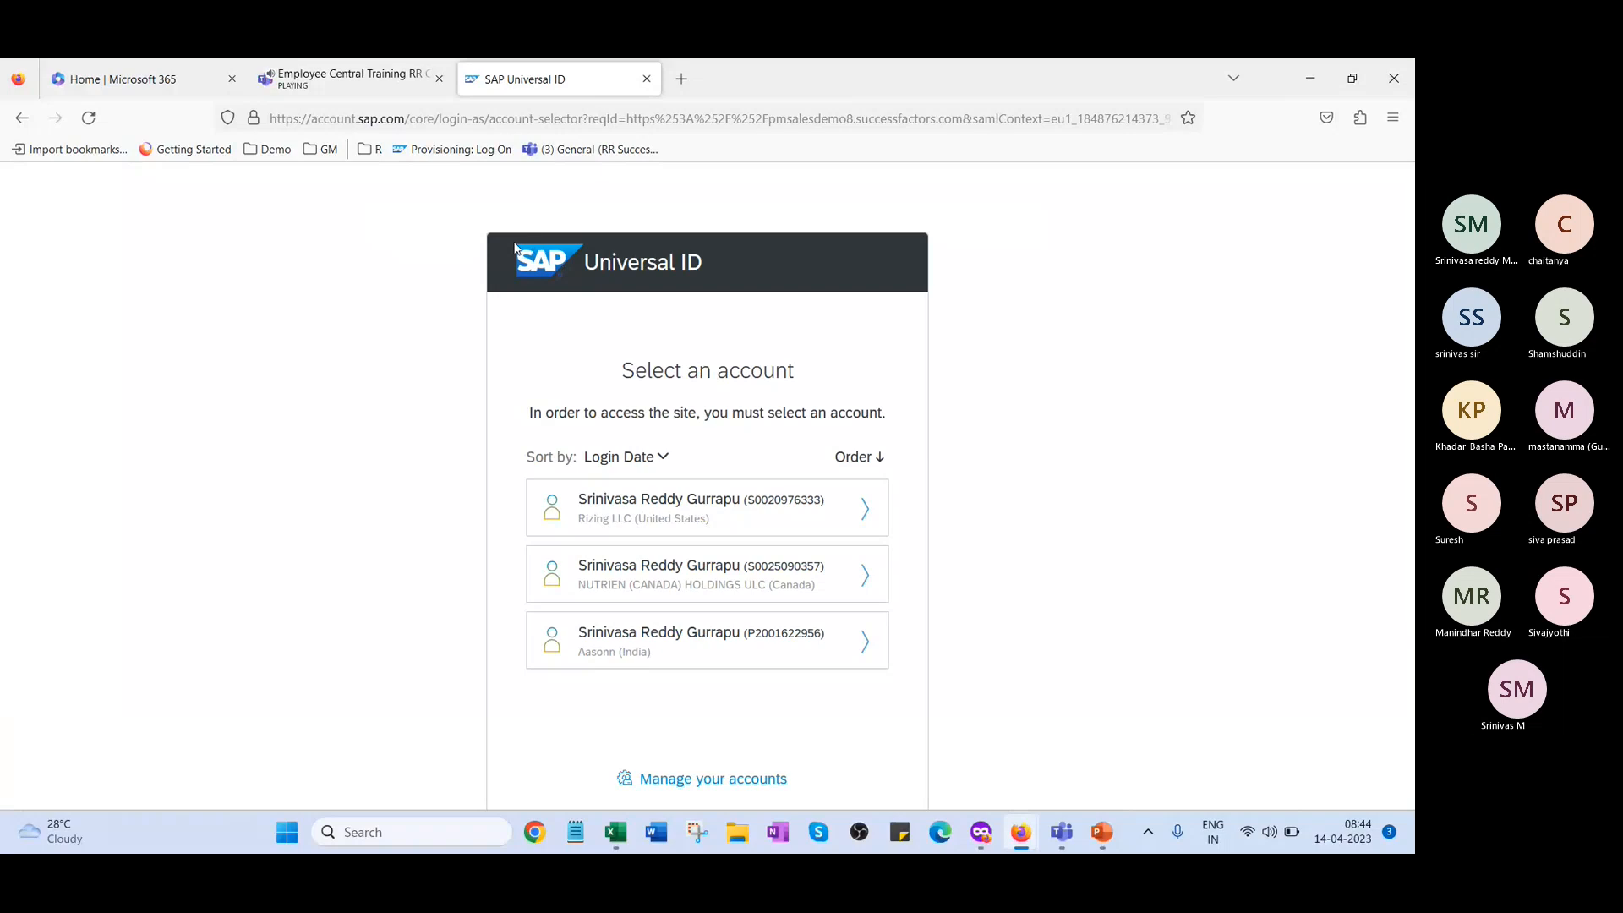
left_click(748, 498)
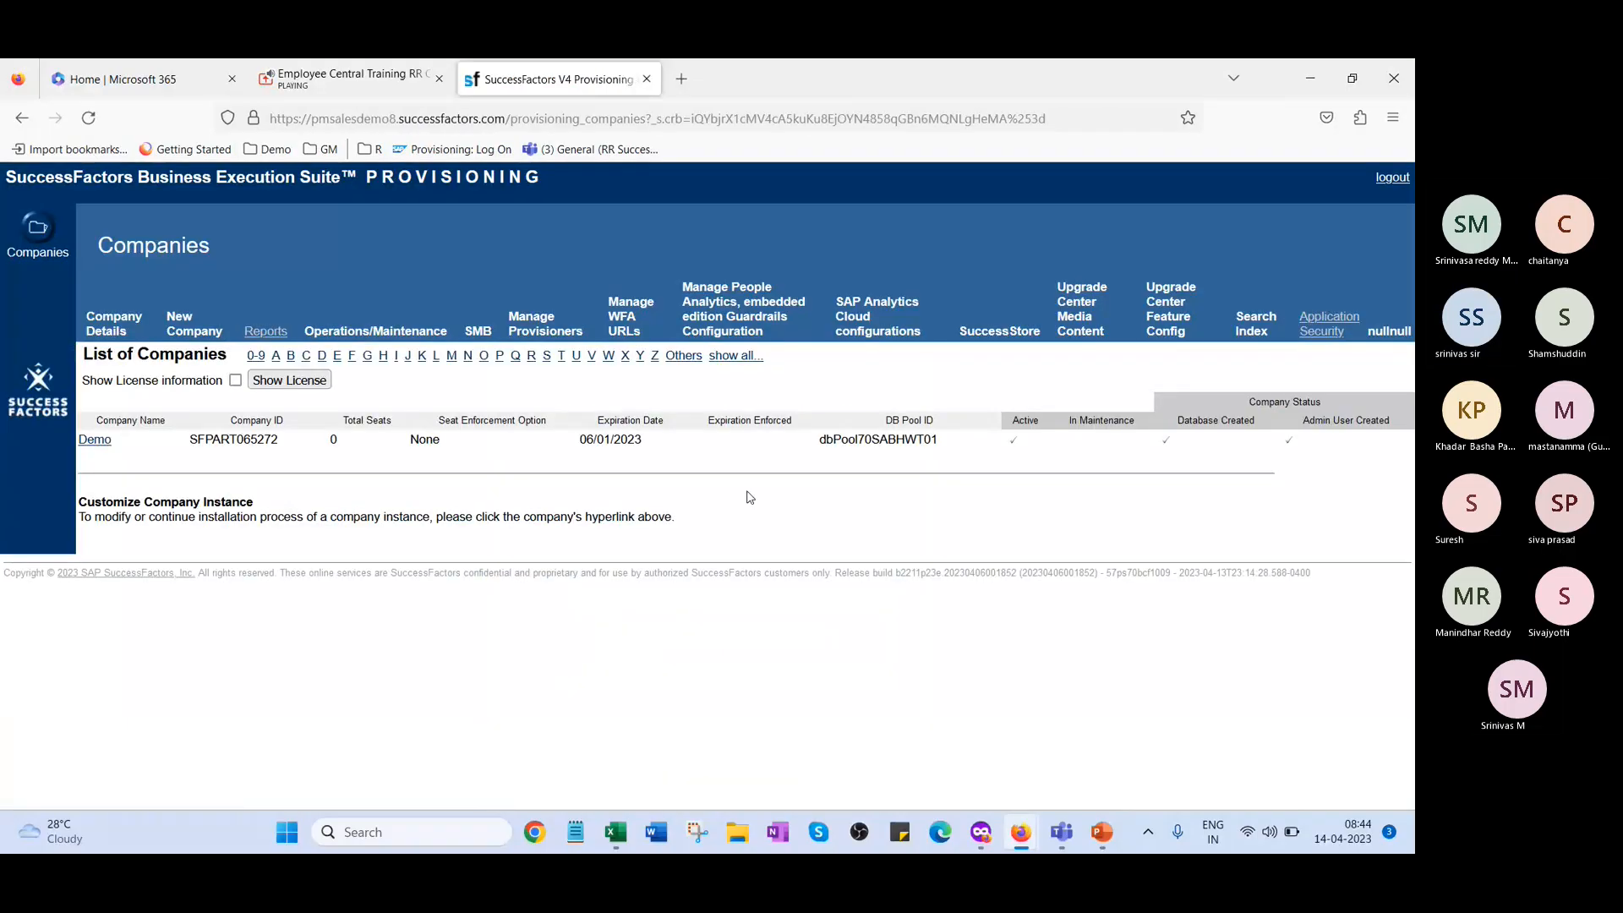
left_click(98, 442)
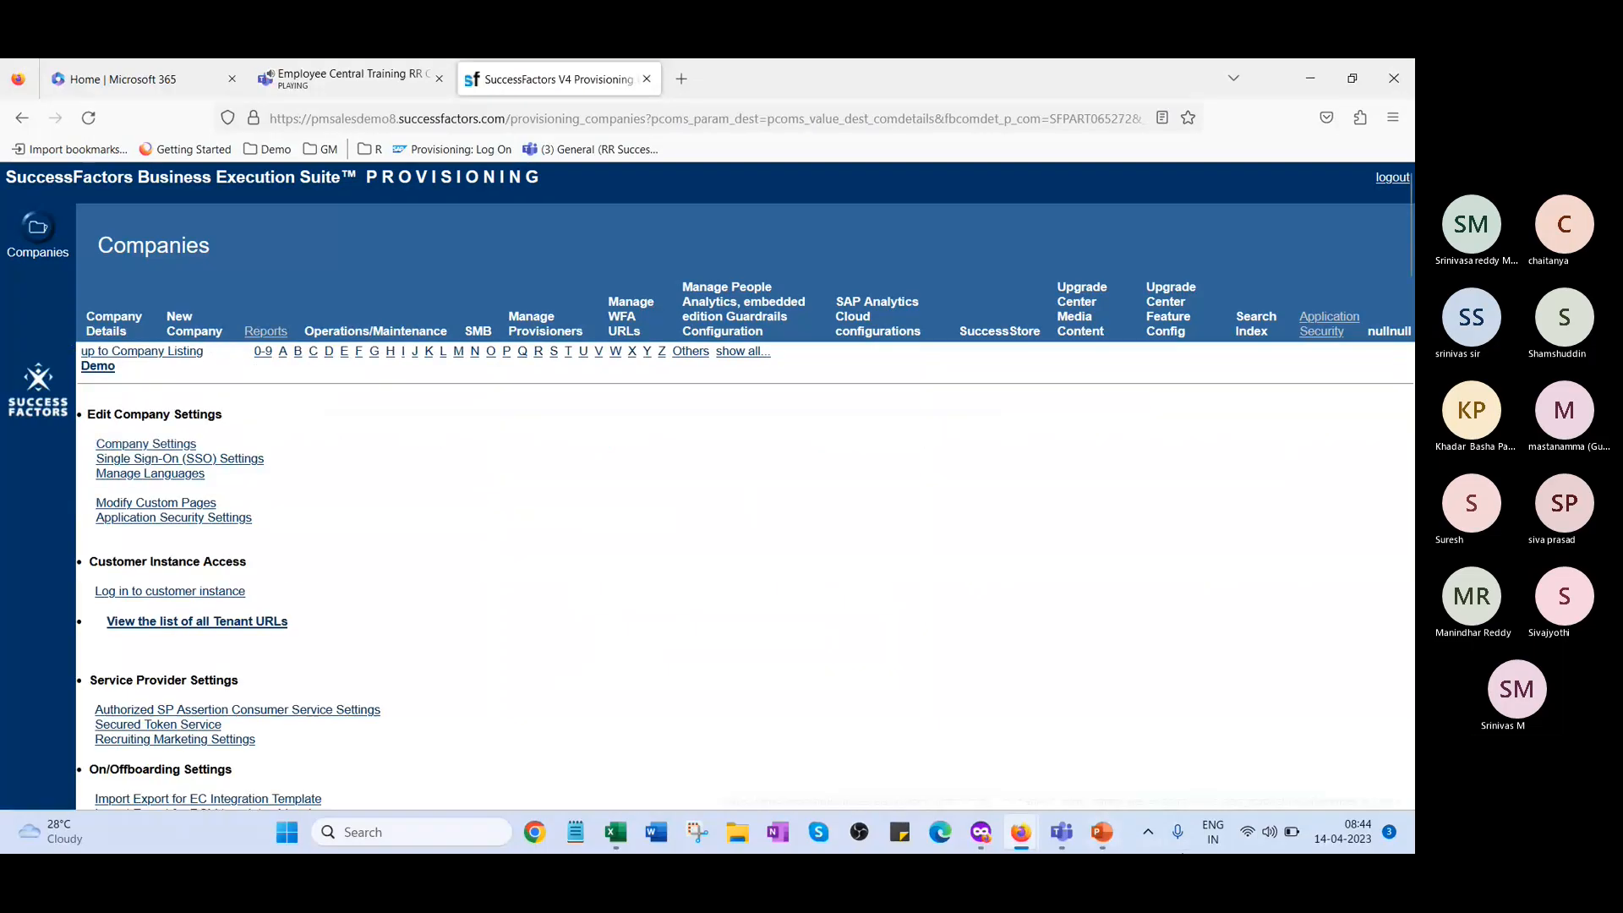
left_click(1114, 838)
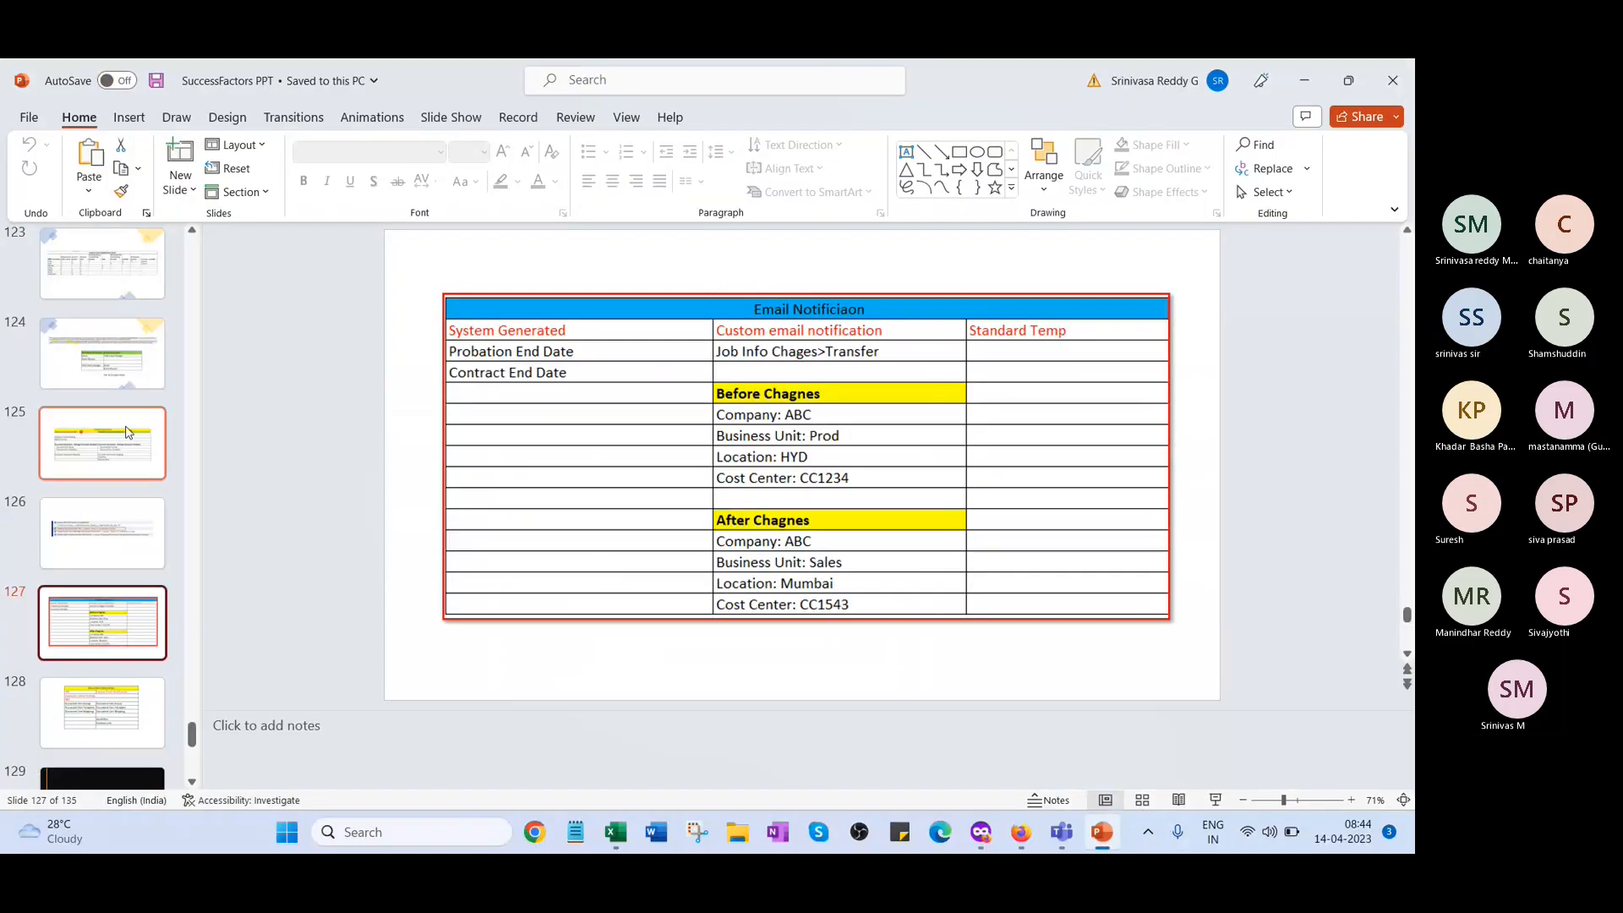
View slides 125 and 126, reaching the Instance Synchronization Tool provisioning option
left_click(129, 446)
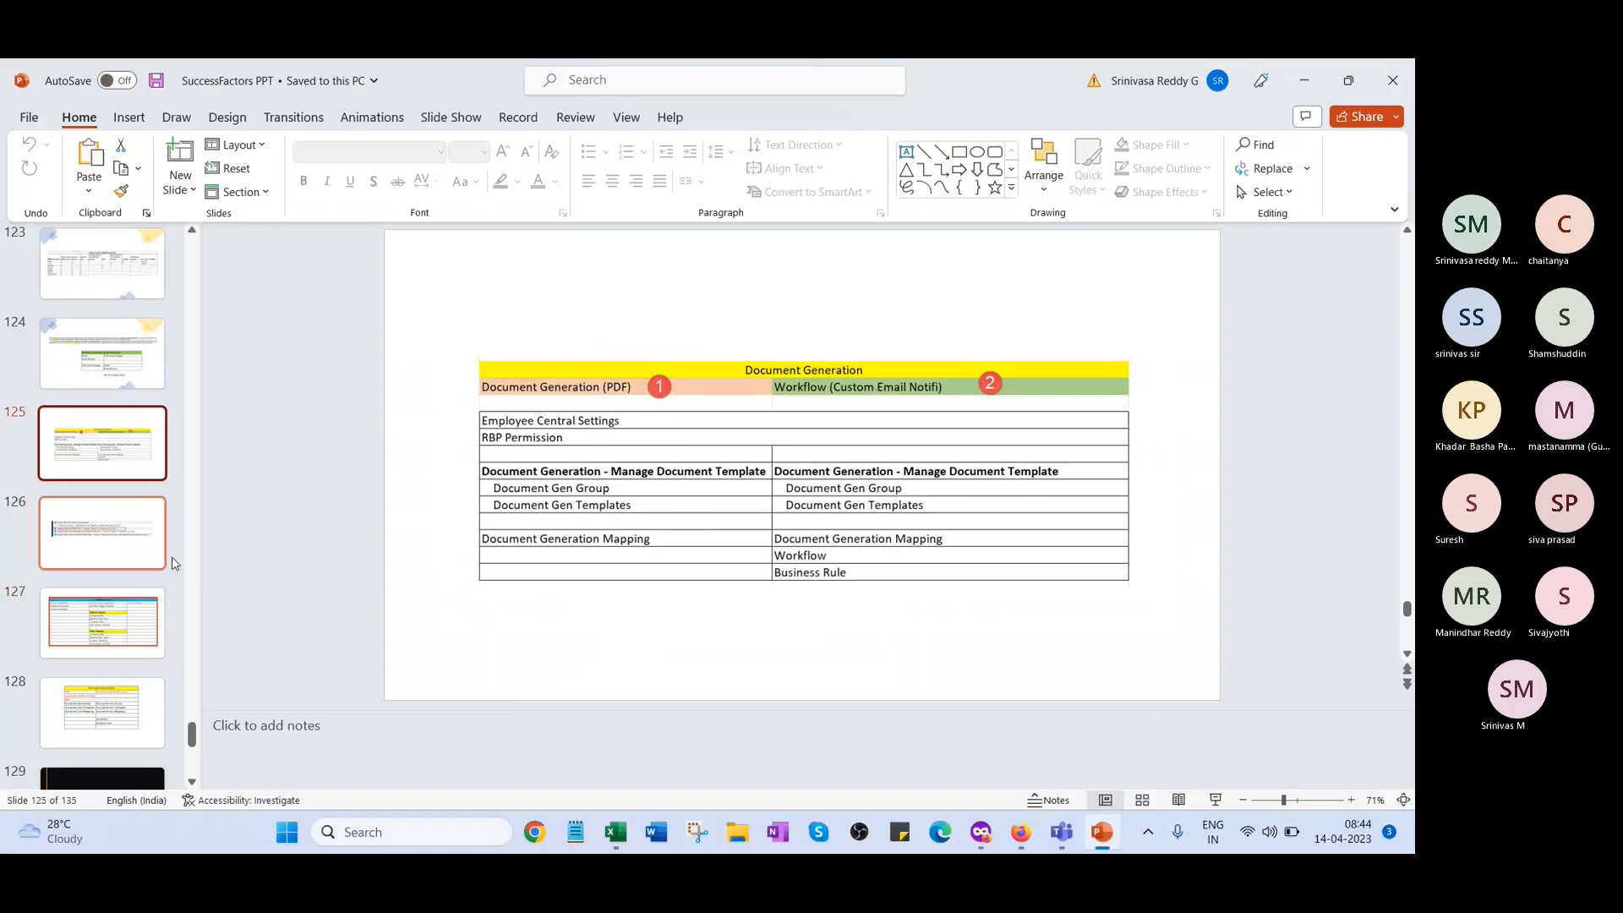
mouse_move(192, 732)
left_mouse_down()
mouse_move(192, 702)
mouse_move(190, 734)
left_mouse_up()
left_click(102, 549)
left_click(102, 510)
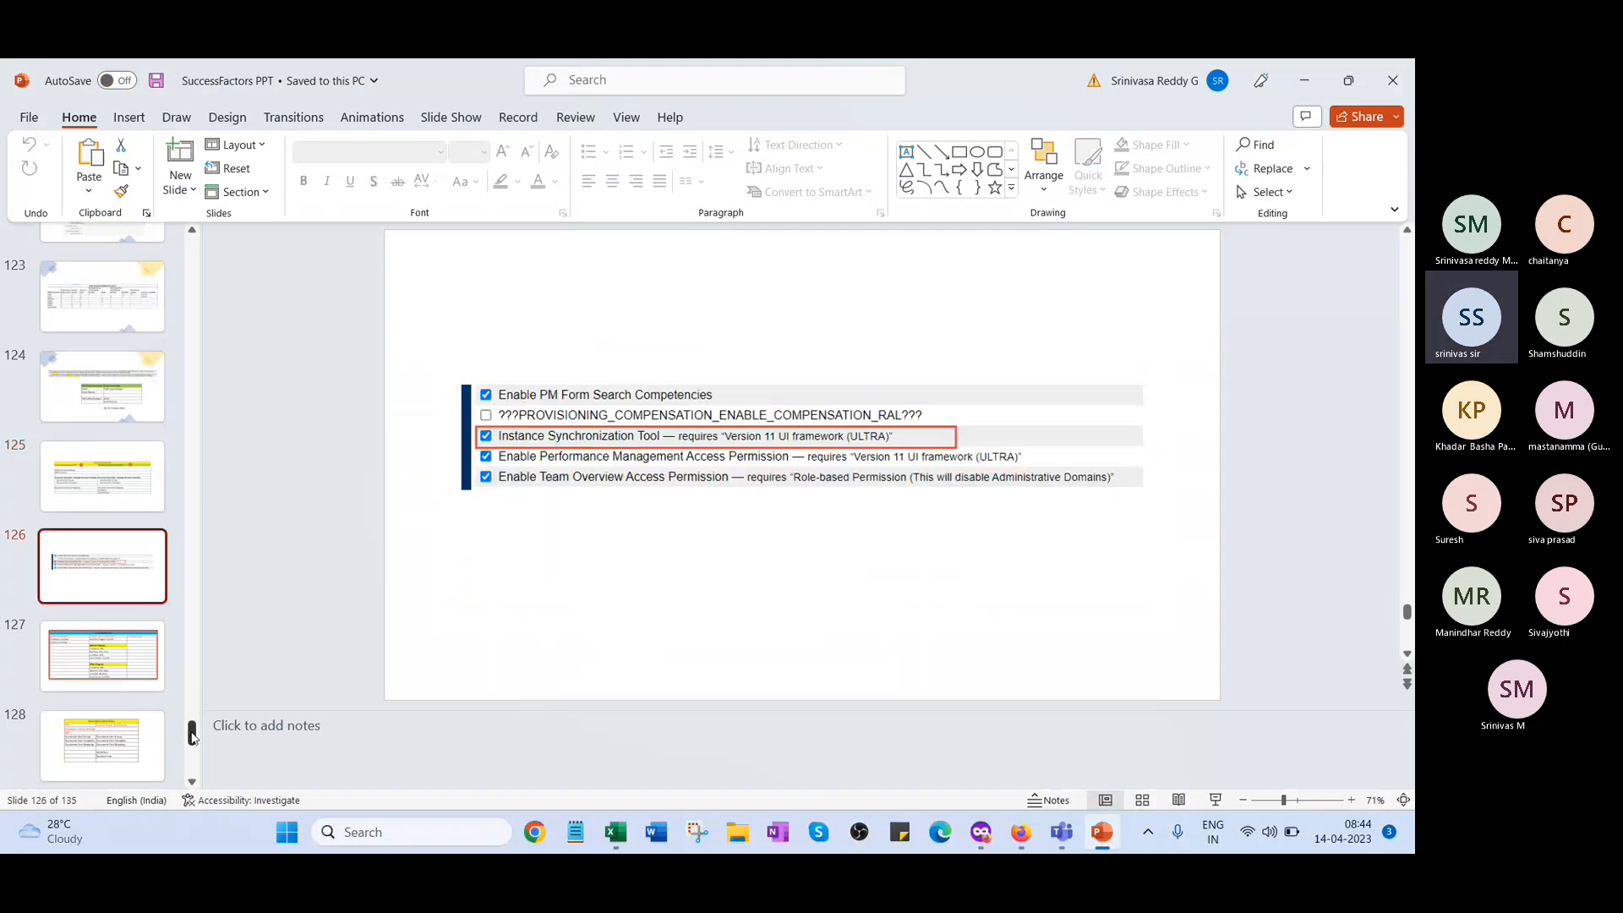
scroll(192, 740, "down", 2)
scroll(193, 741, "up", 1)
scroll(192, 741, "up", 3)
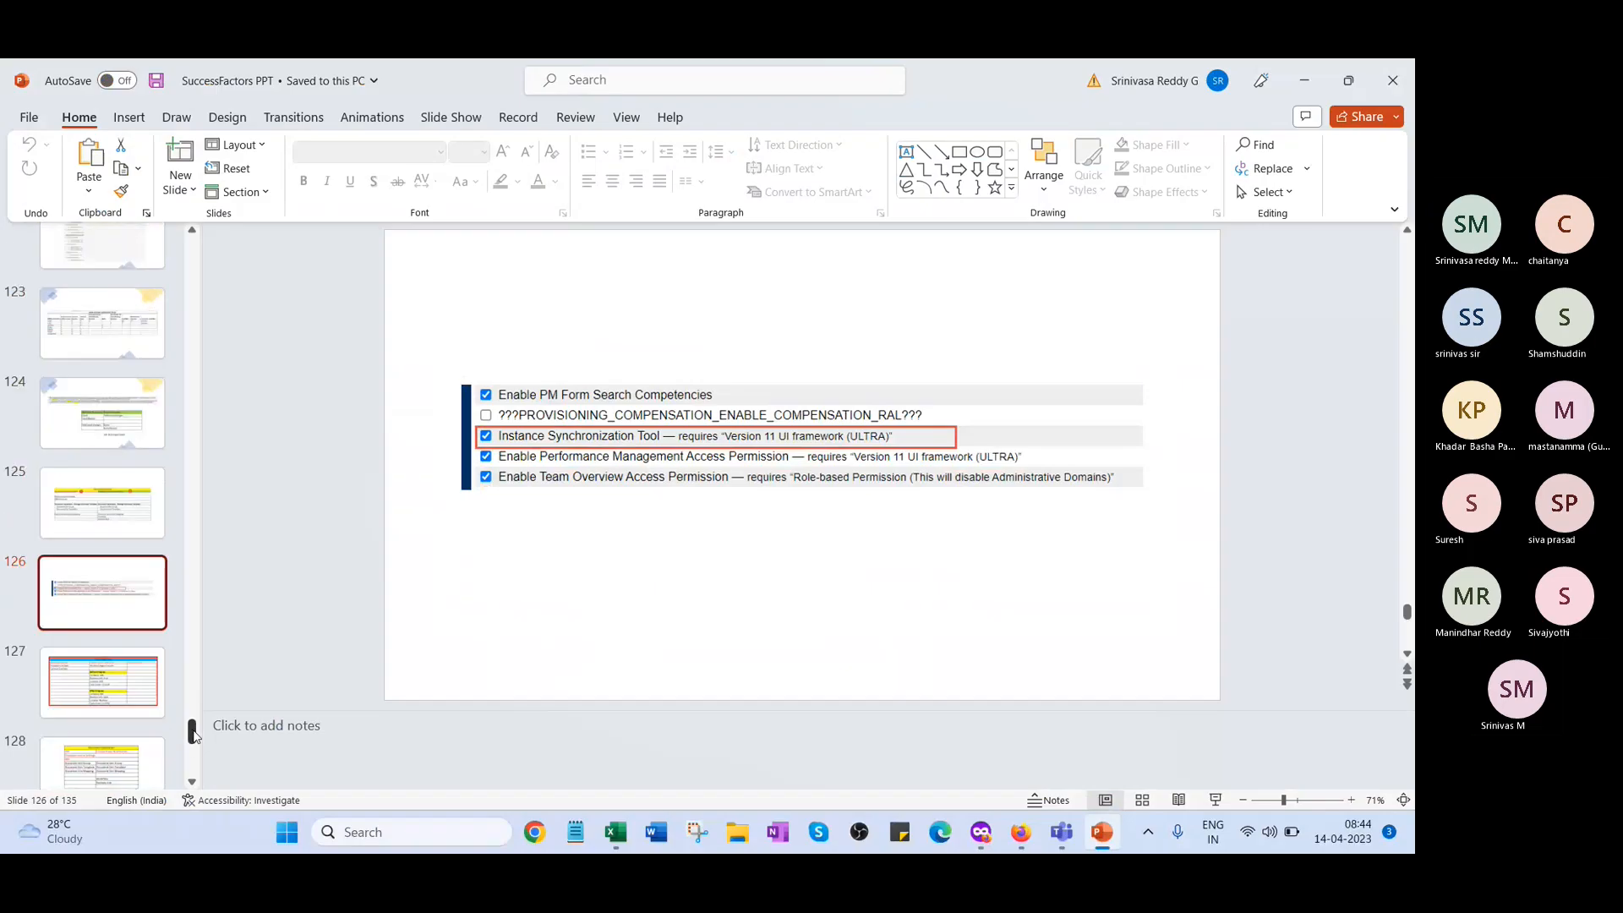
mouse_move(194, 729)
left_mouse_down()
mouse_move(192, 646)
mouse_move(184, 726)
left_mouse_up()
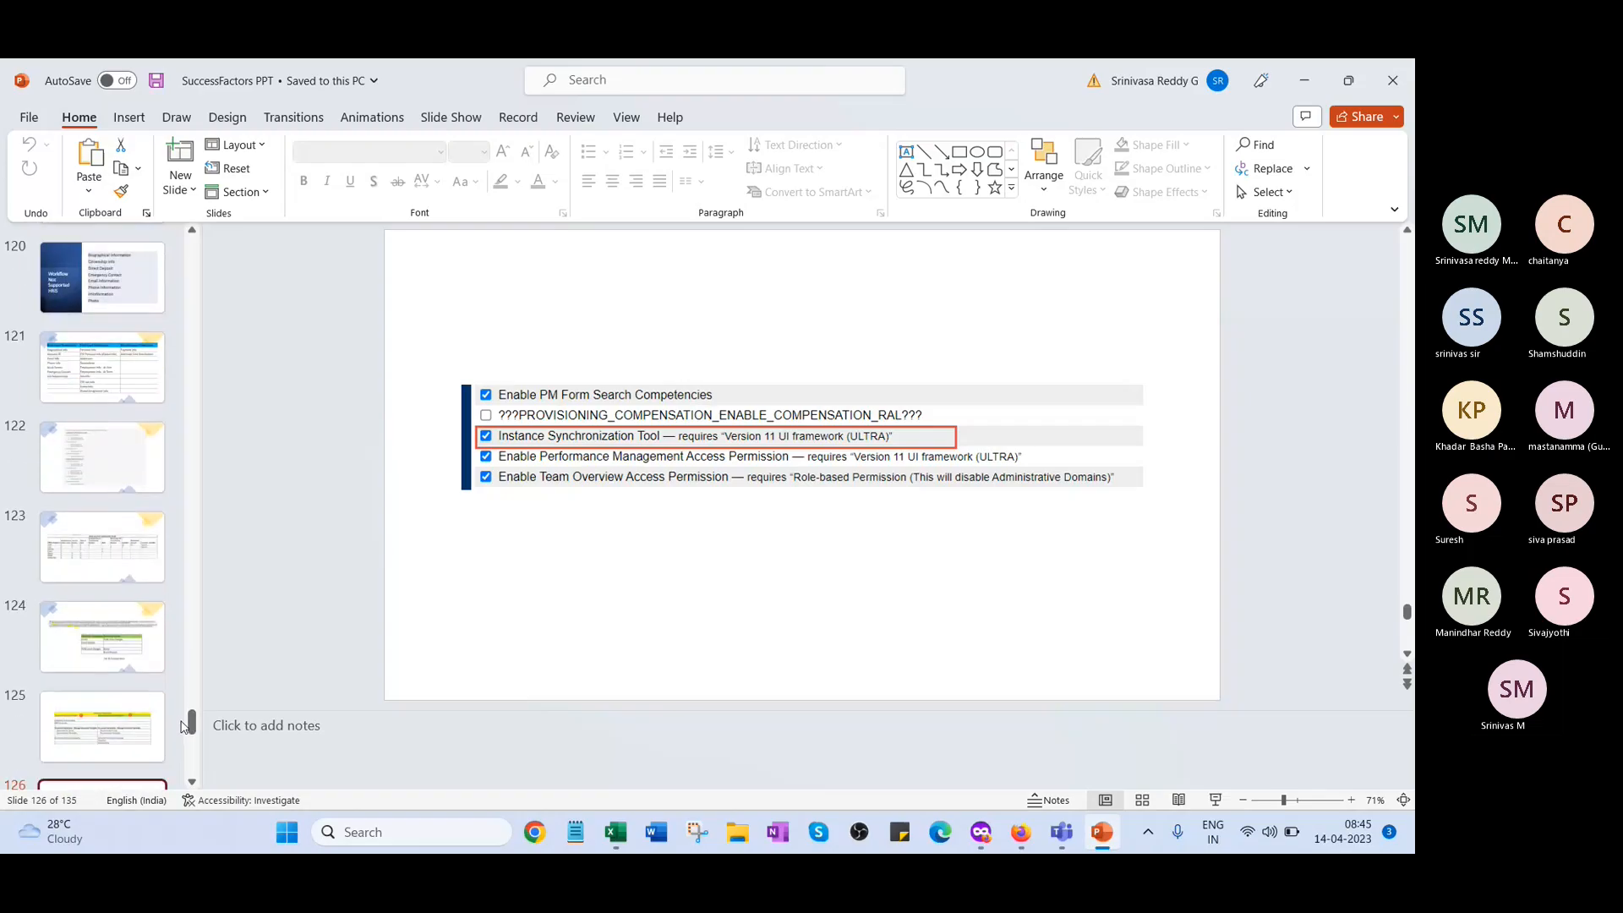
Present slide 124 on Workflow versus Event Derivation full screen, then Alt+Tab back
left_click(112, 658)
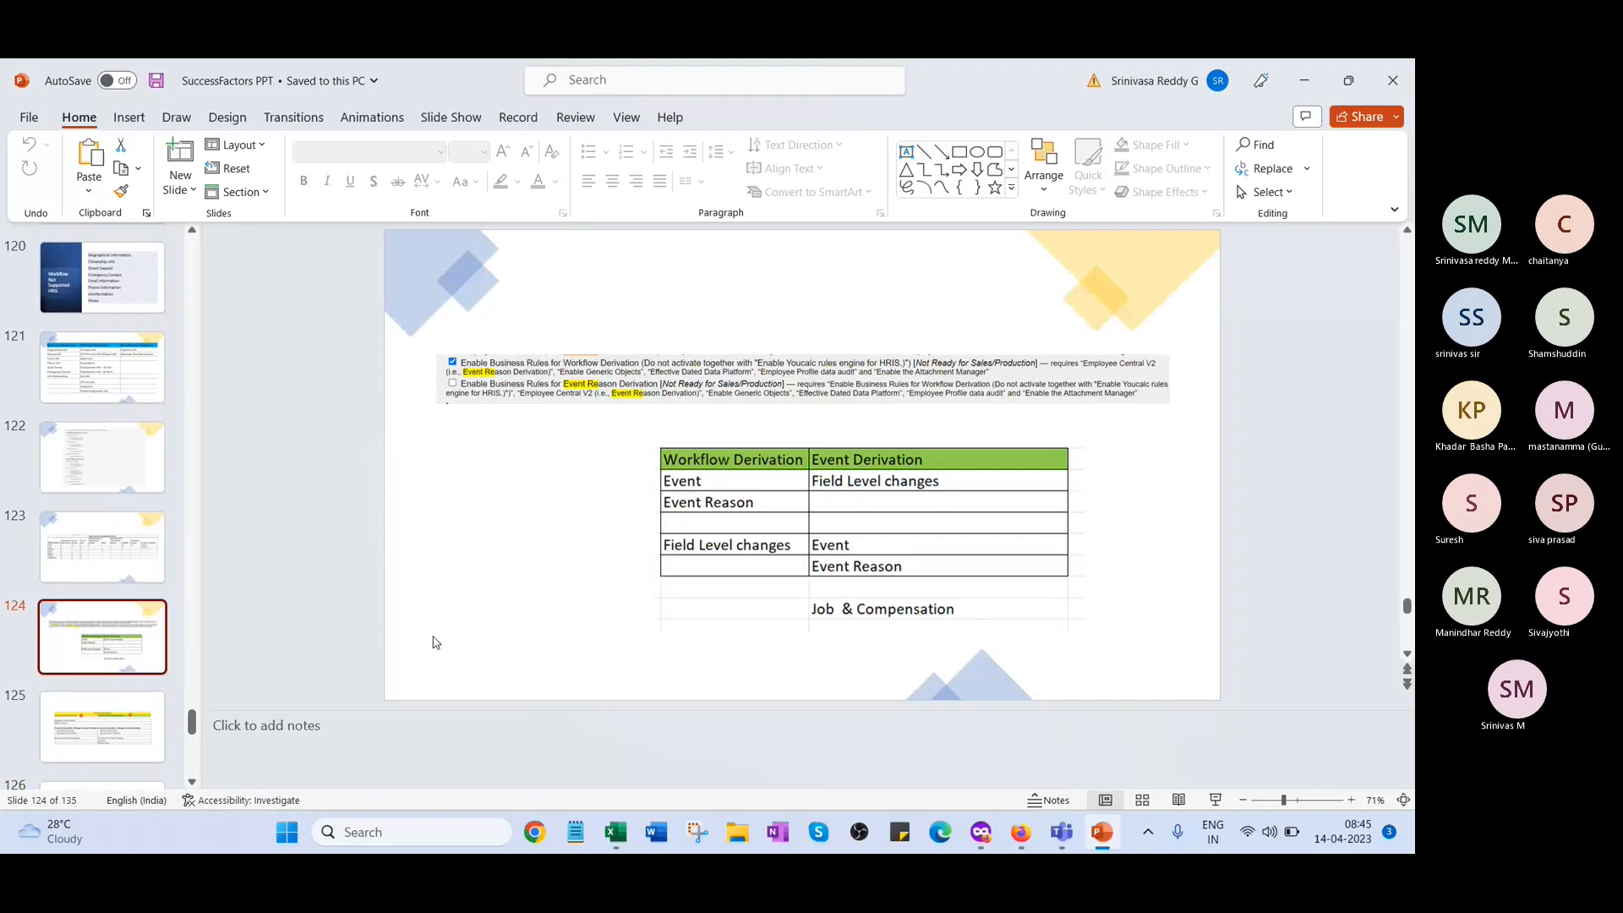
key("shift+F5")
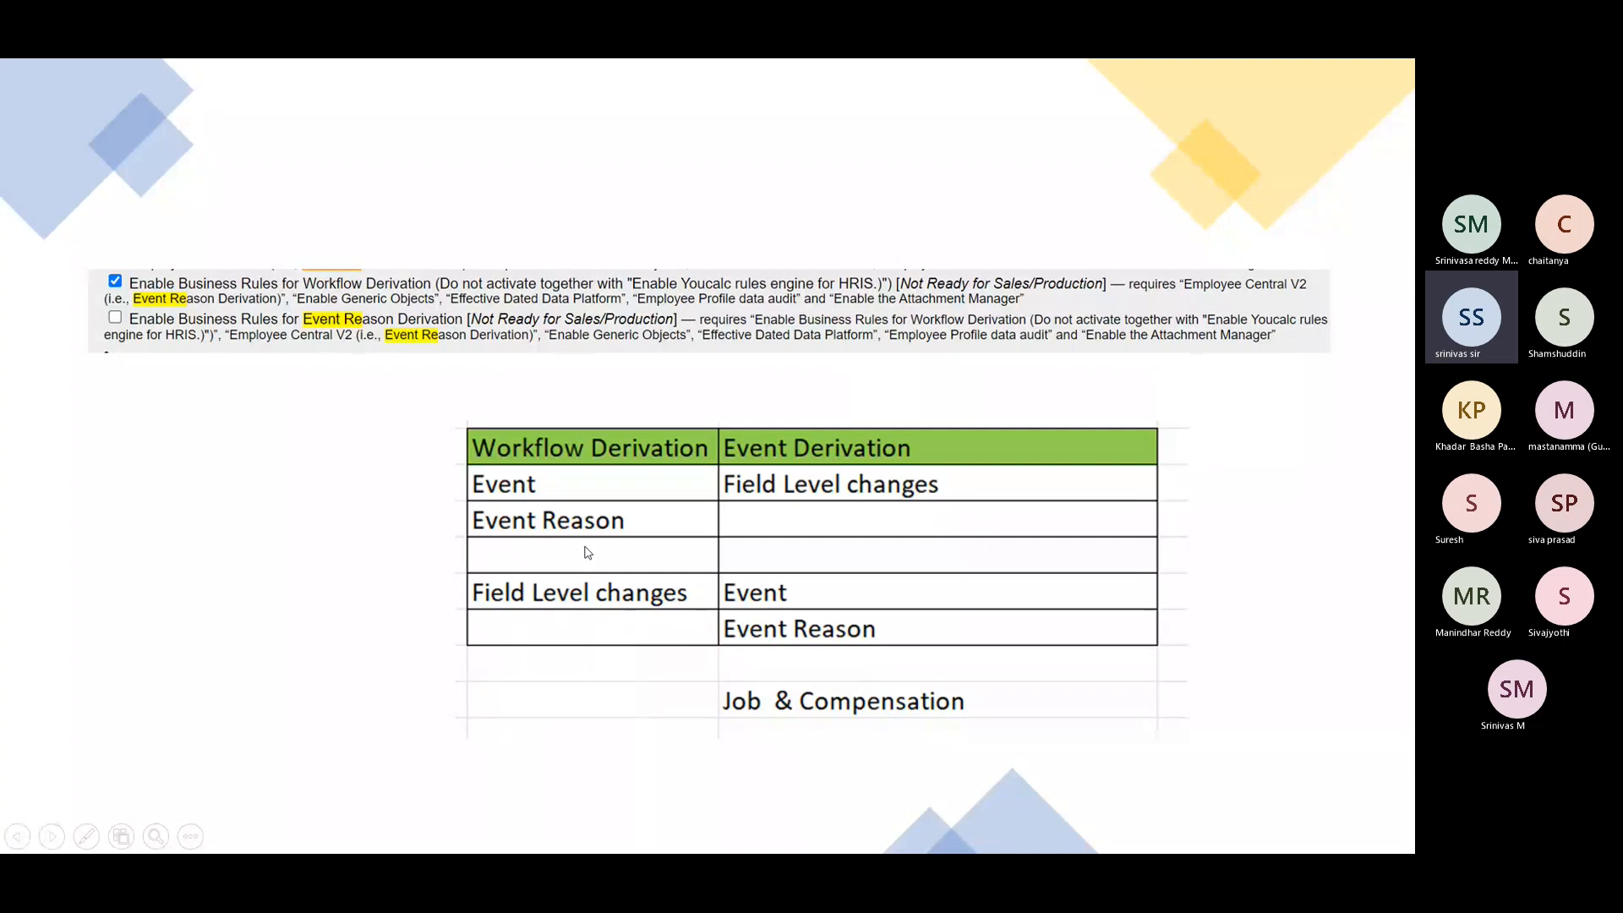
key("alt+Tab")
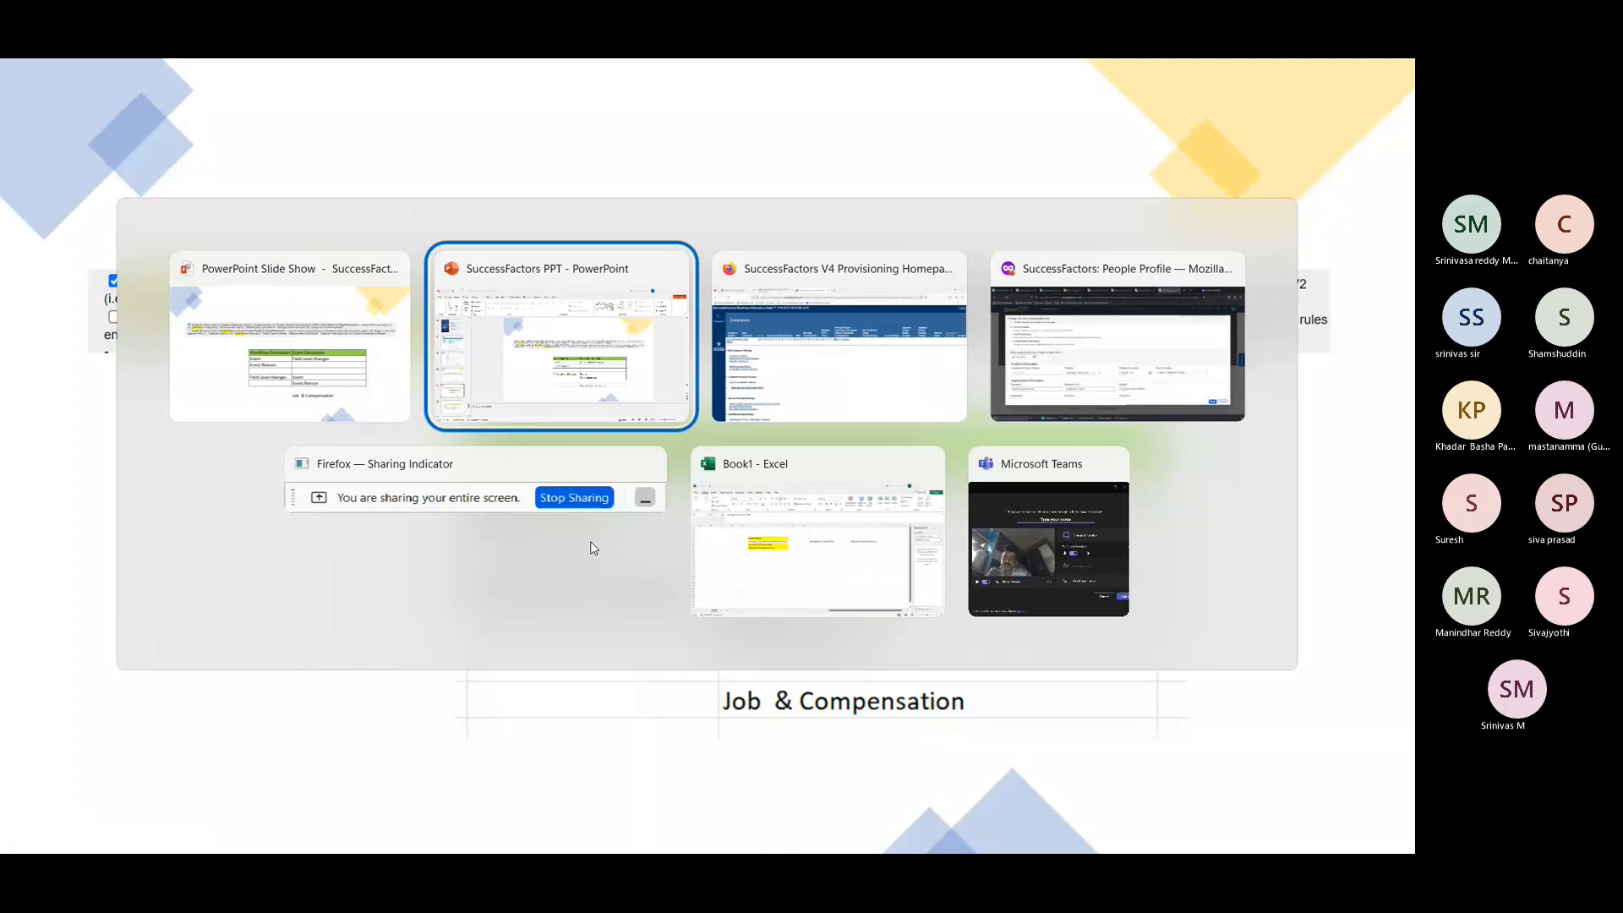
key("alt+Tab")
key("alt+Tab")
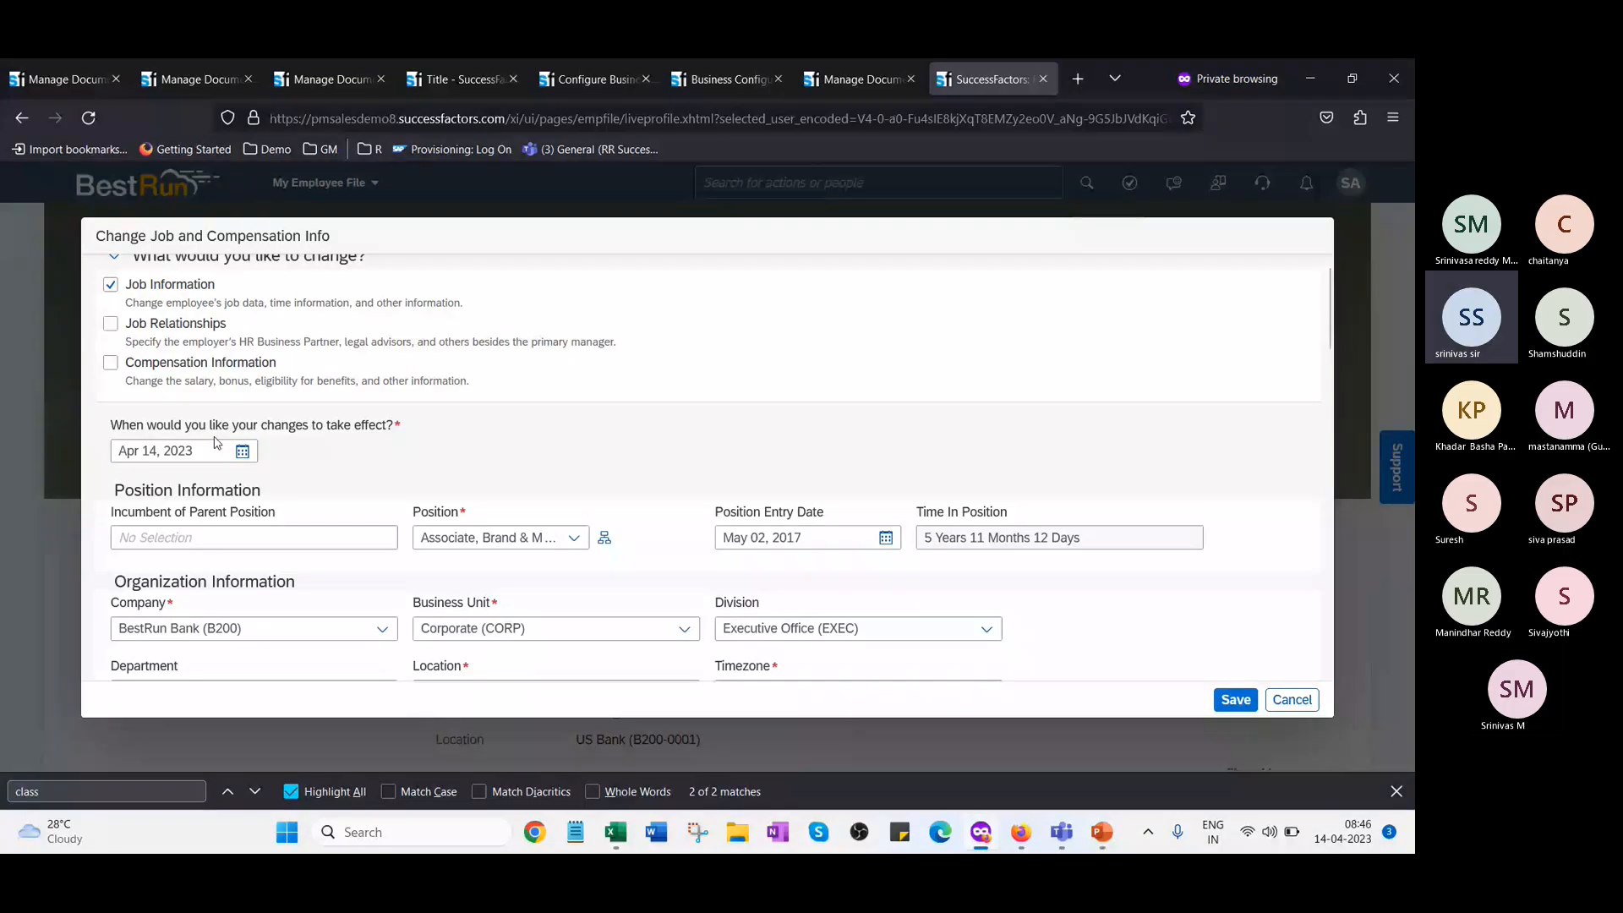
Look over the Division choices without changing them, then return to the slide show
left_click(905, 628)
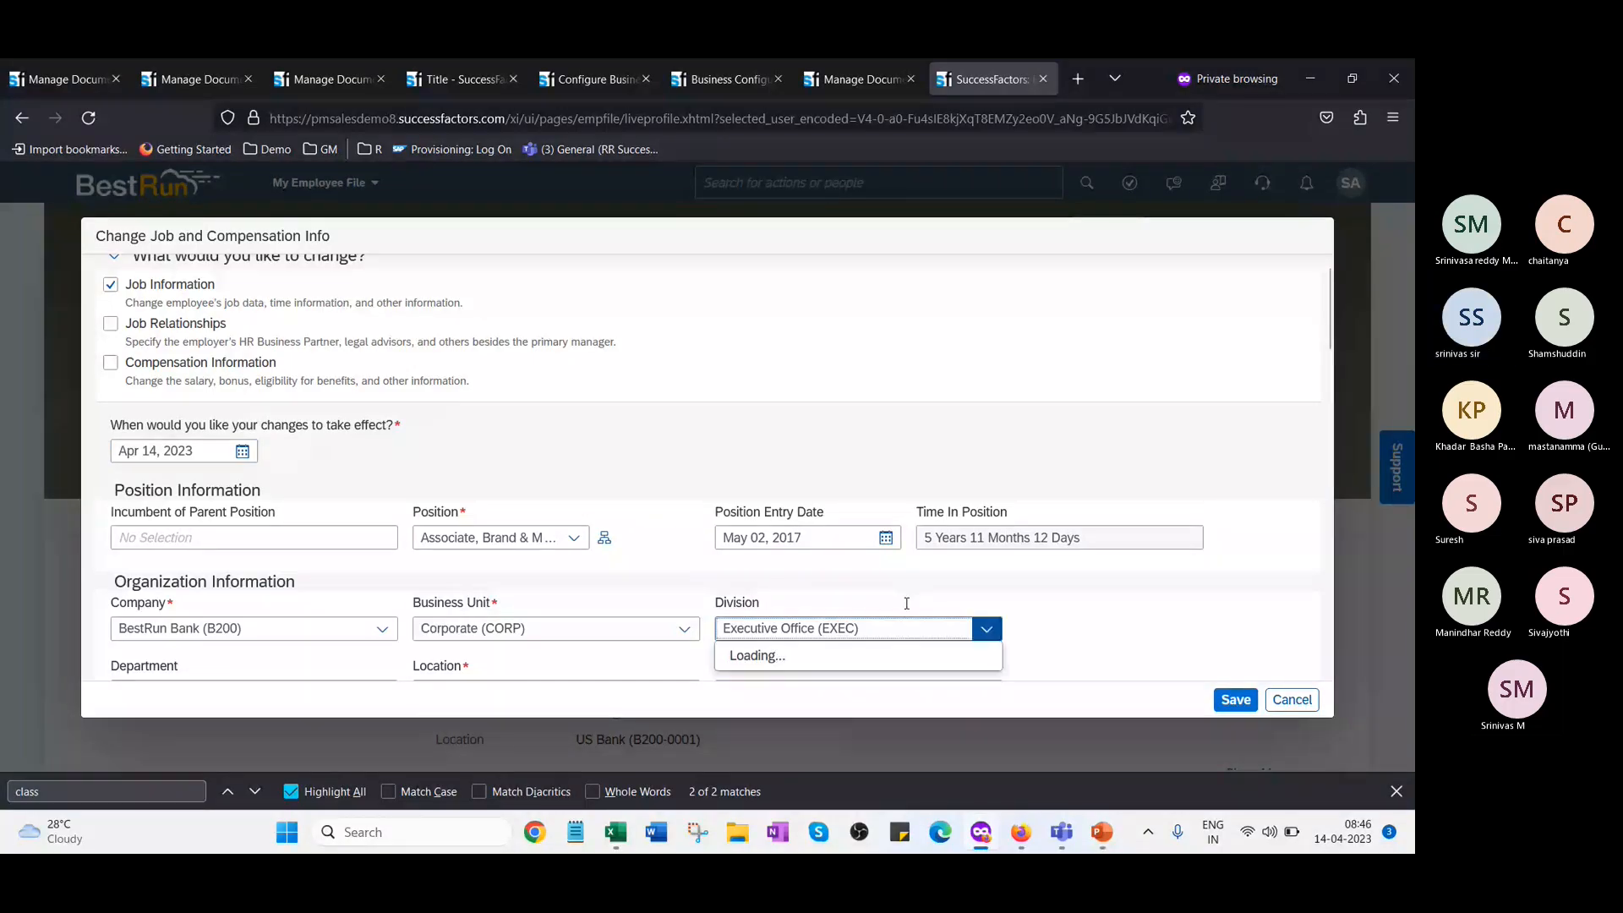
left_click(650, 488)
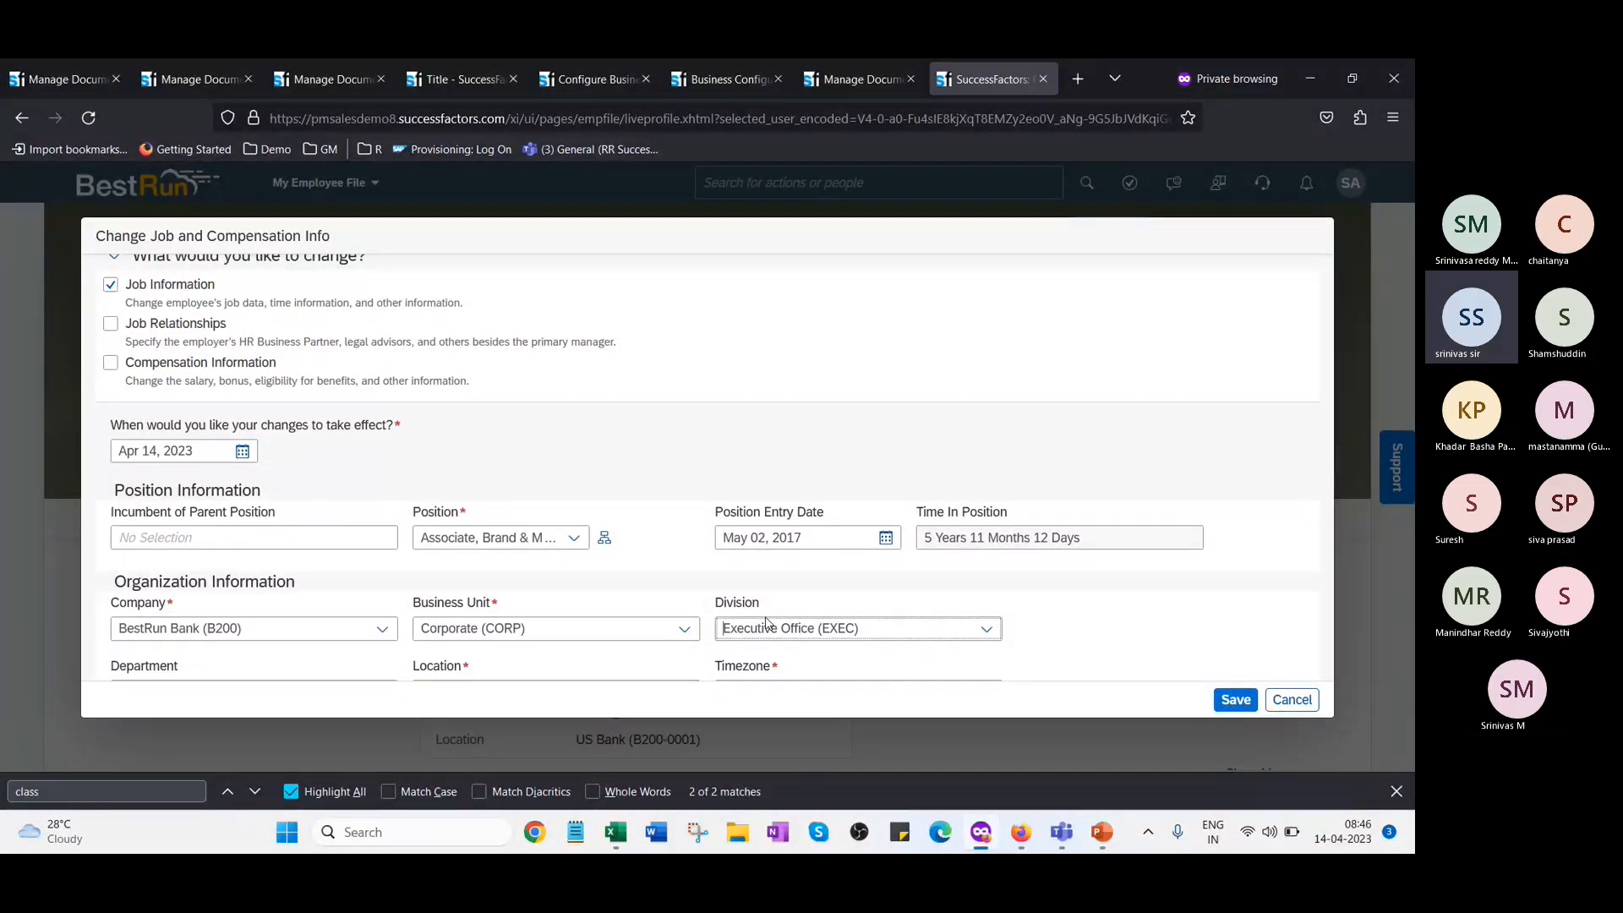
key("alt+Tab")
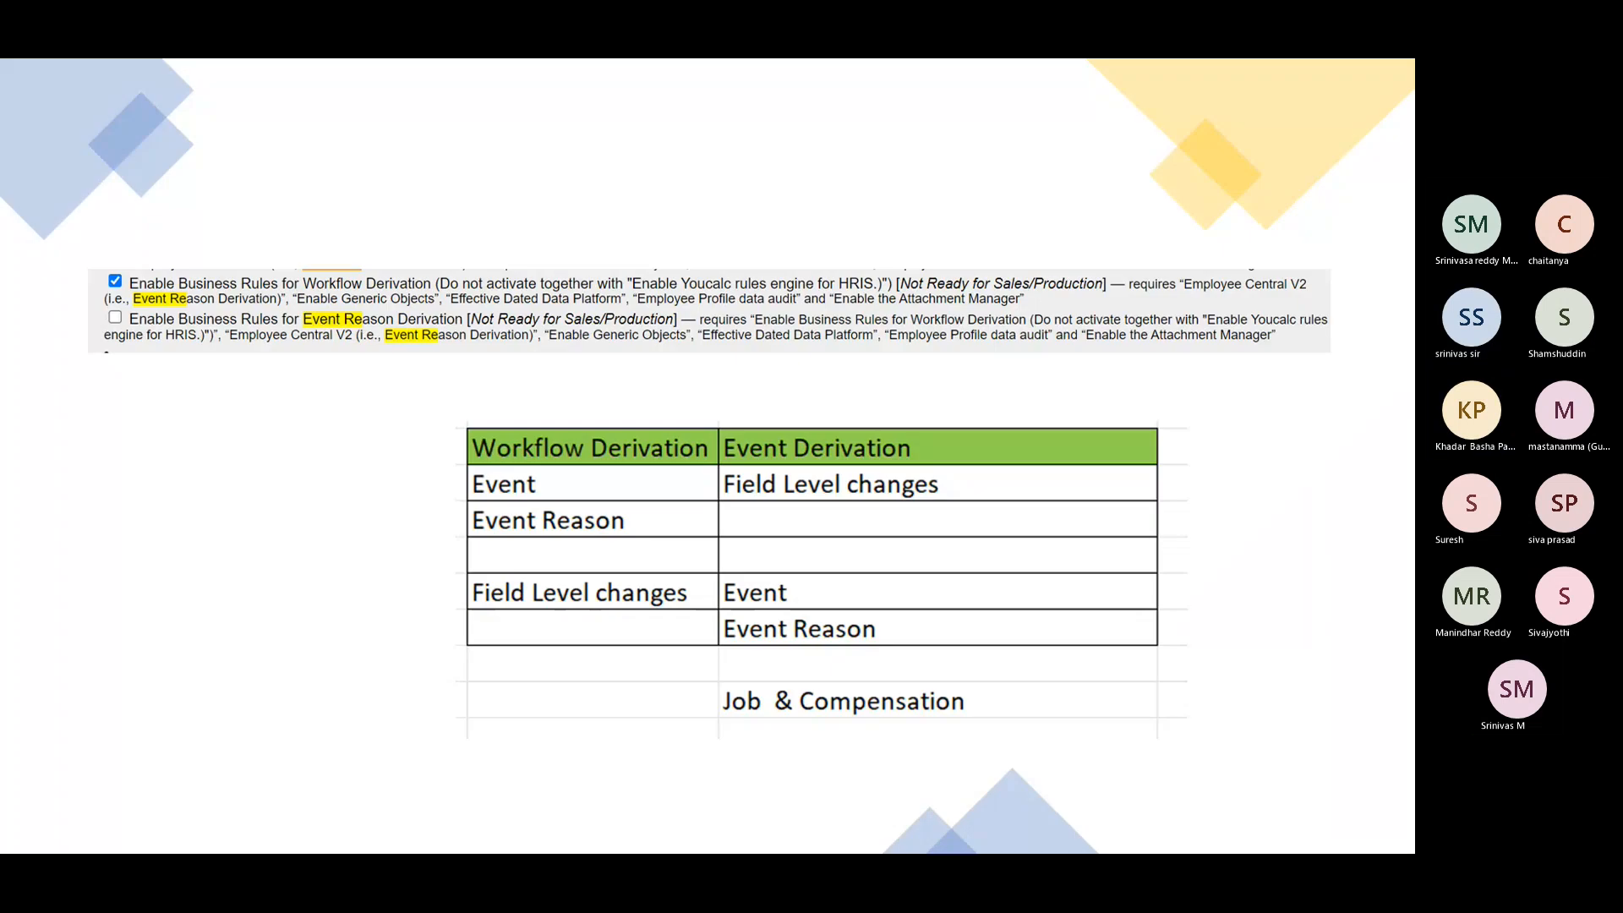
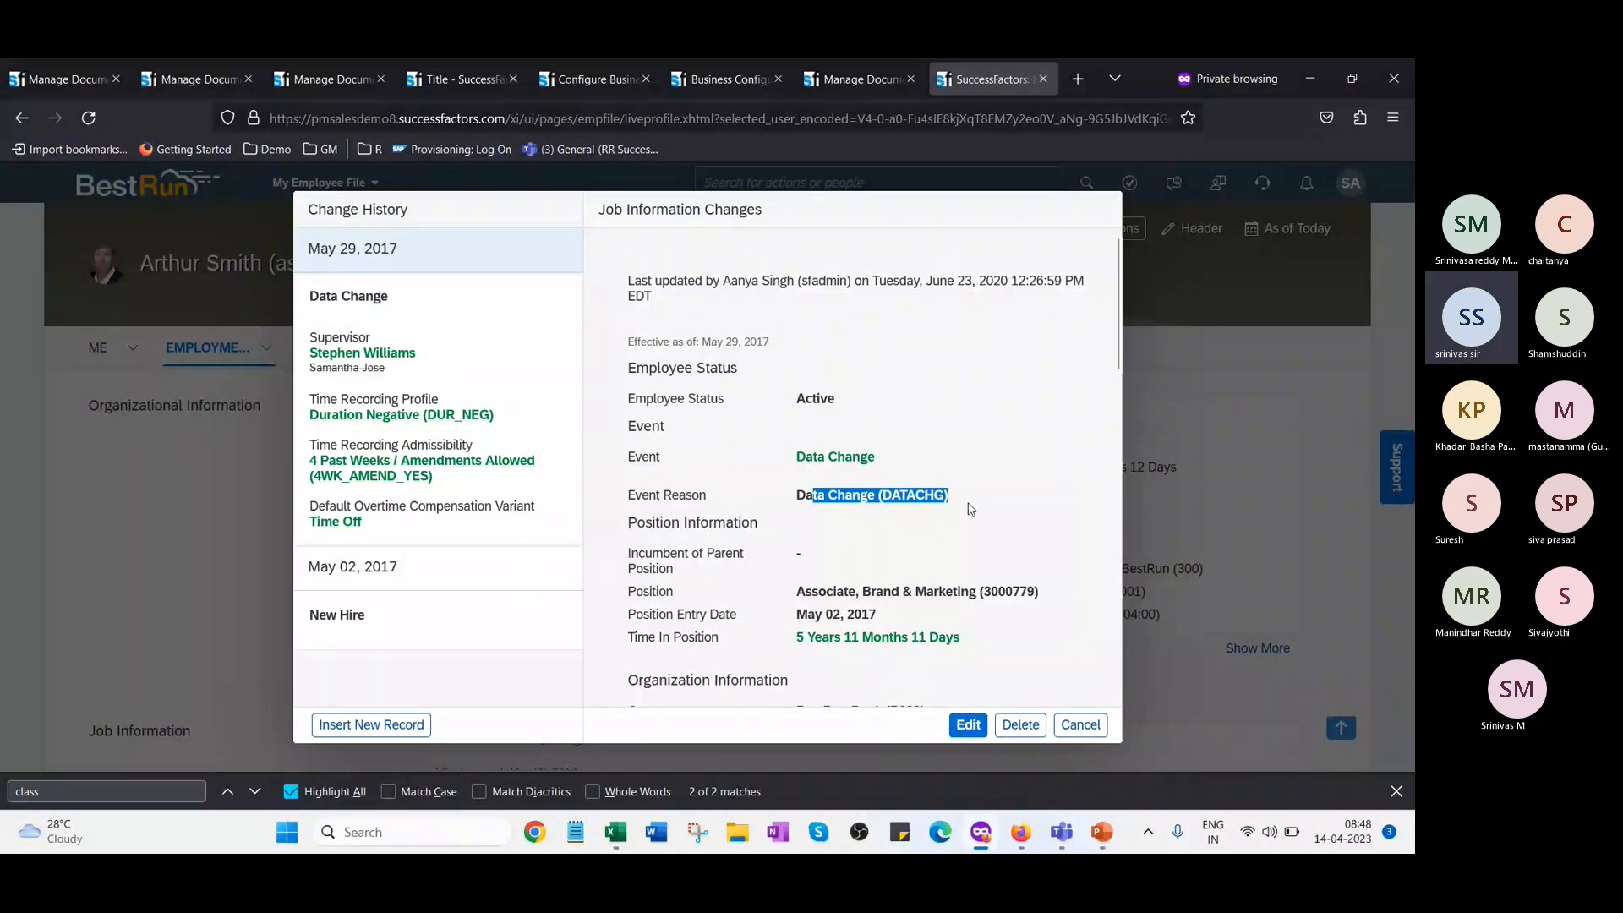
Close the employee's Job Information change history dialog
left_click(1081, 725)
Compare the Workflow vs Event Derivation slide with the employee profile
key("alt+Tab")
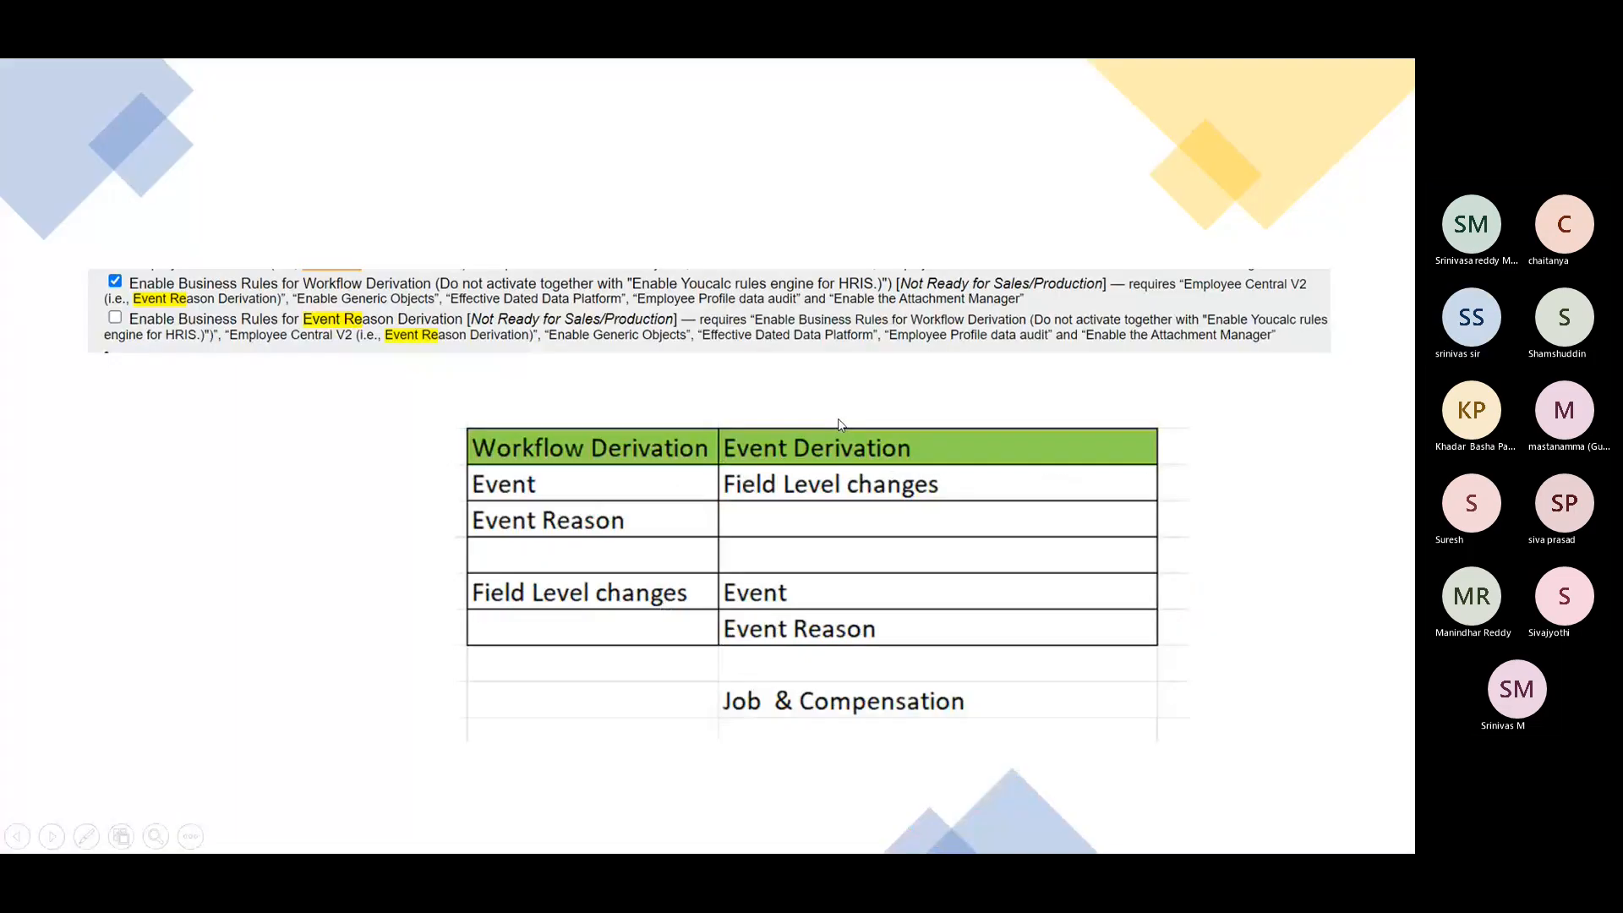
key("alt+Tab")
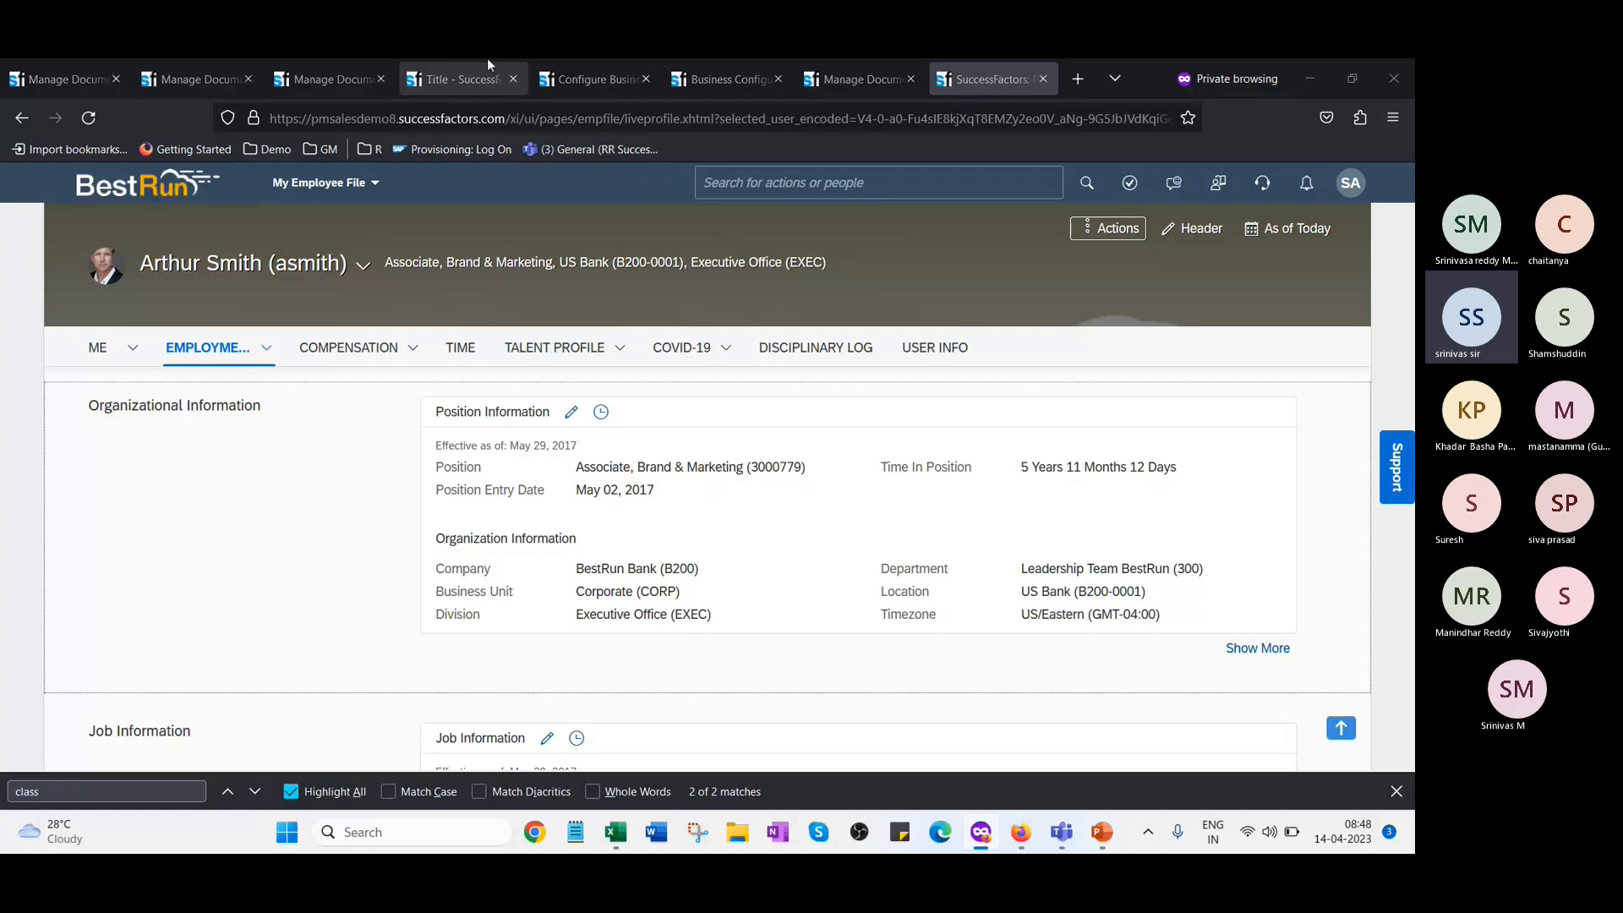
key("alt+Tab")
key("alt+Tab")
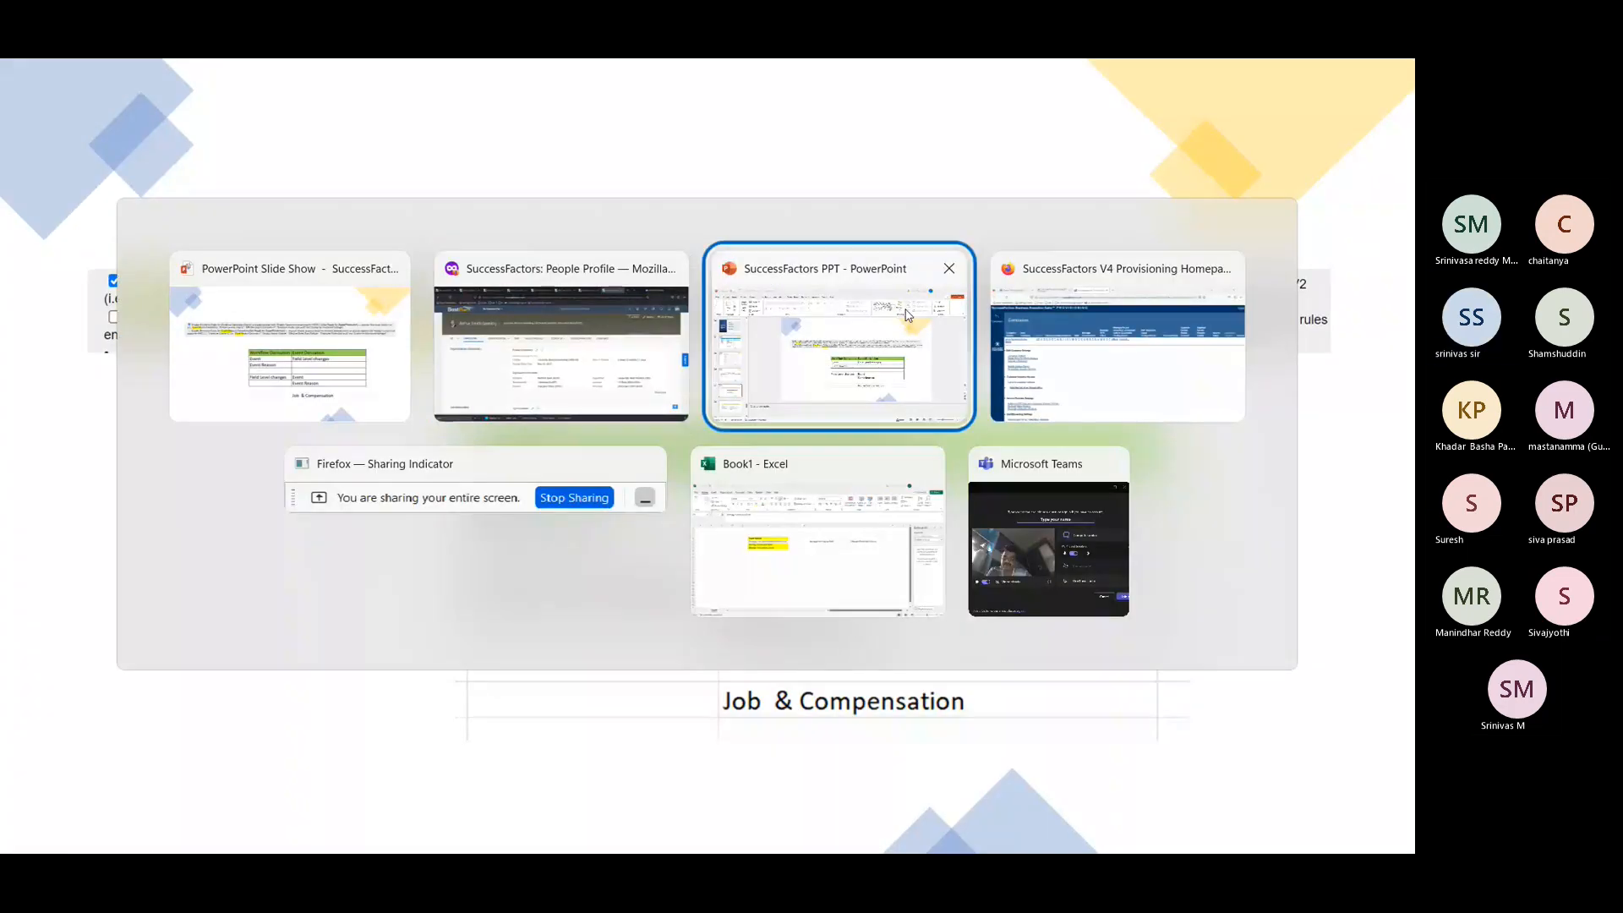
Open the Demo company's Company Settings page in Provisioning, checking it against the derivation slide
left_click(1001, 363)
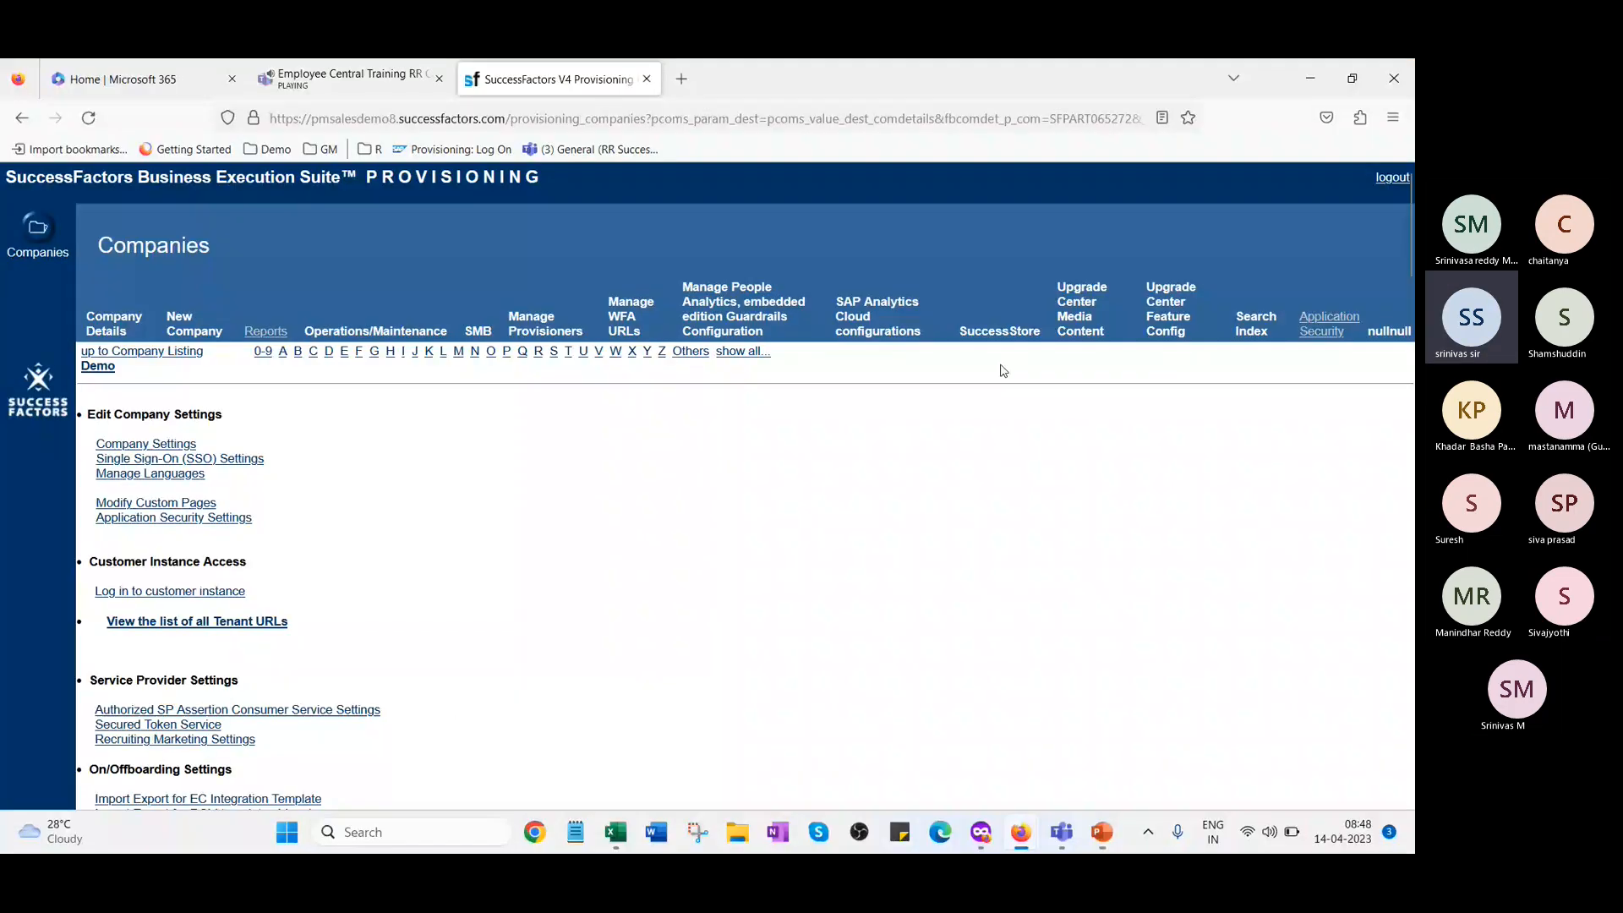
left_click(178, 448)
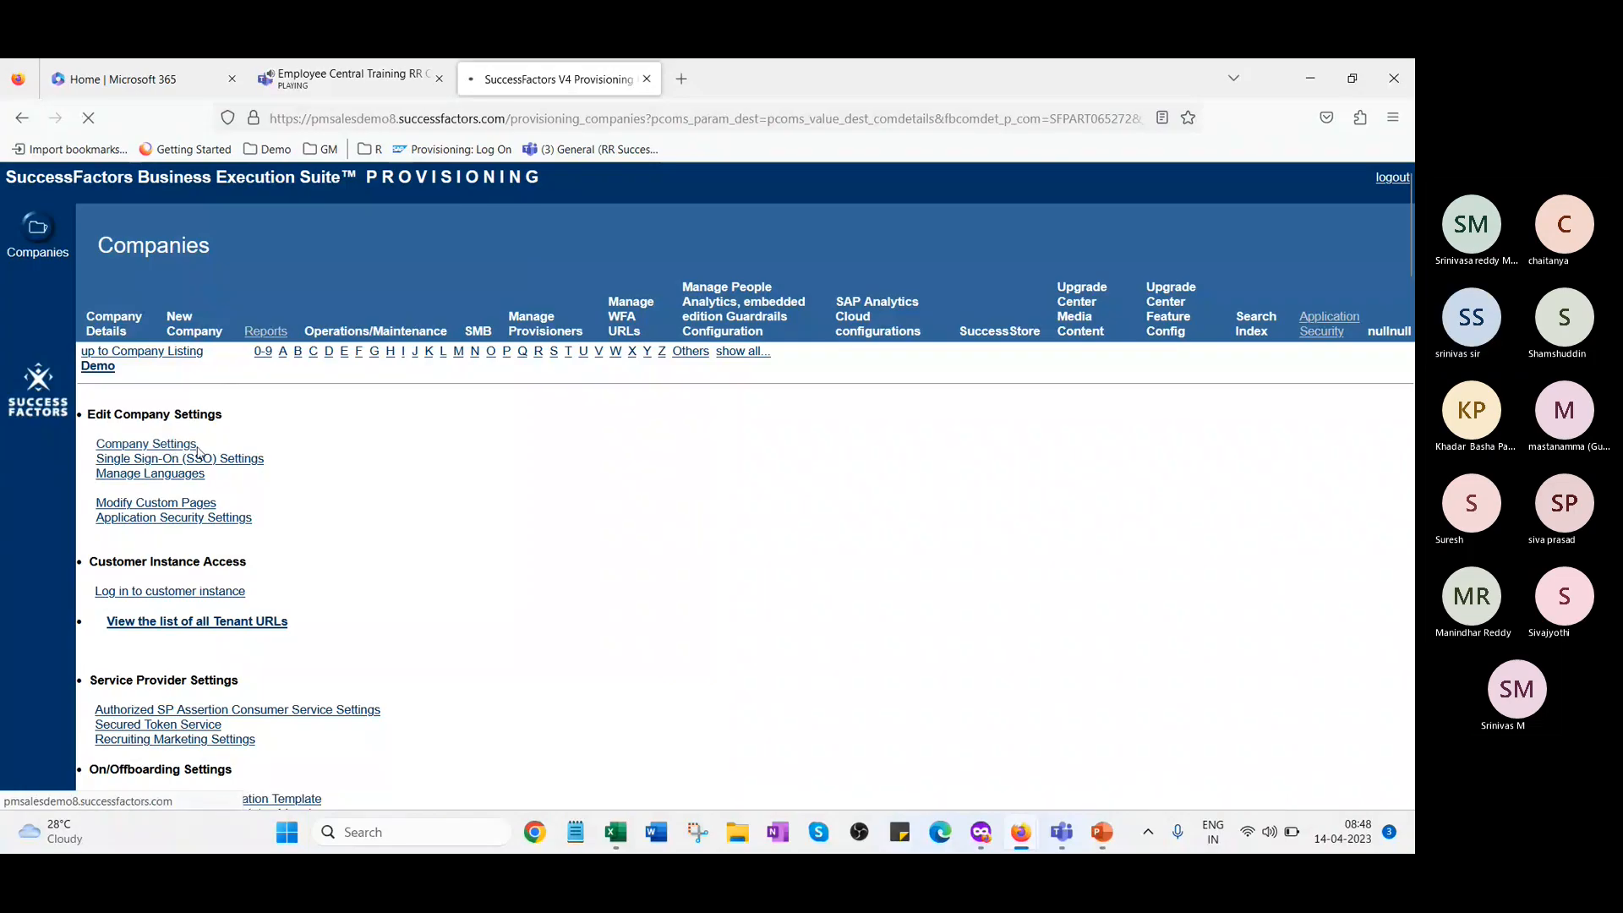
key("alt+Tab")
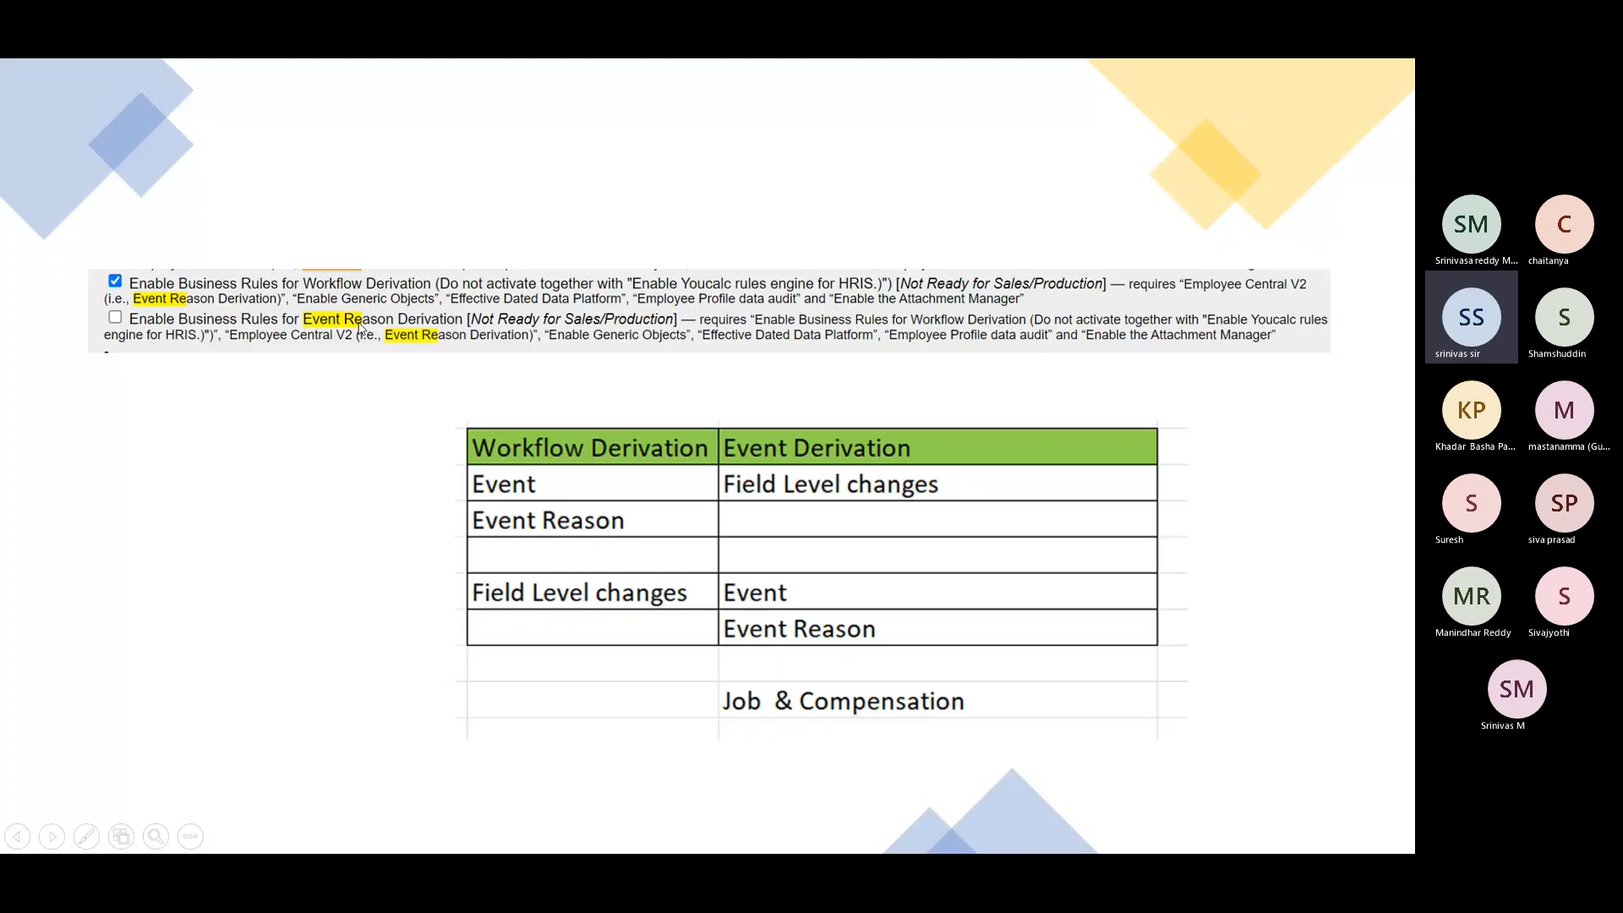
key("alt+Tab")
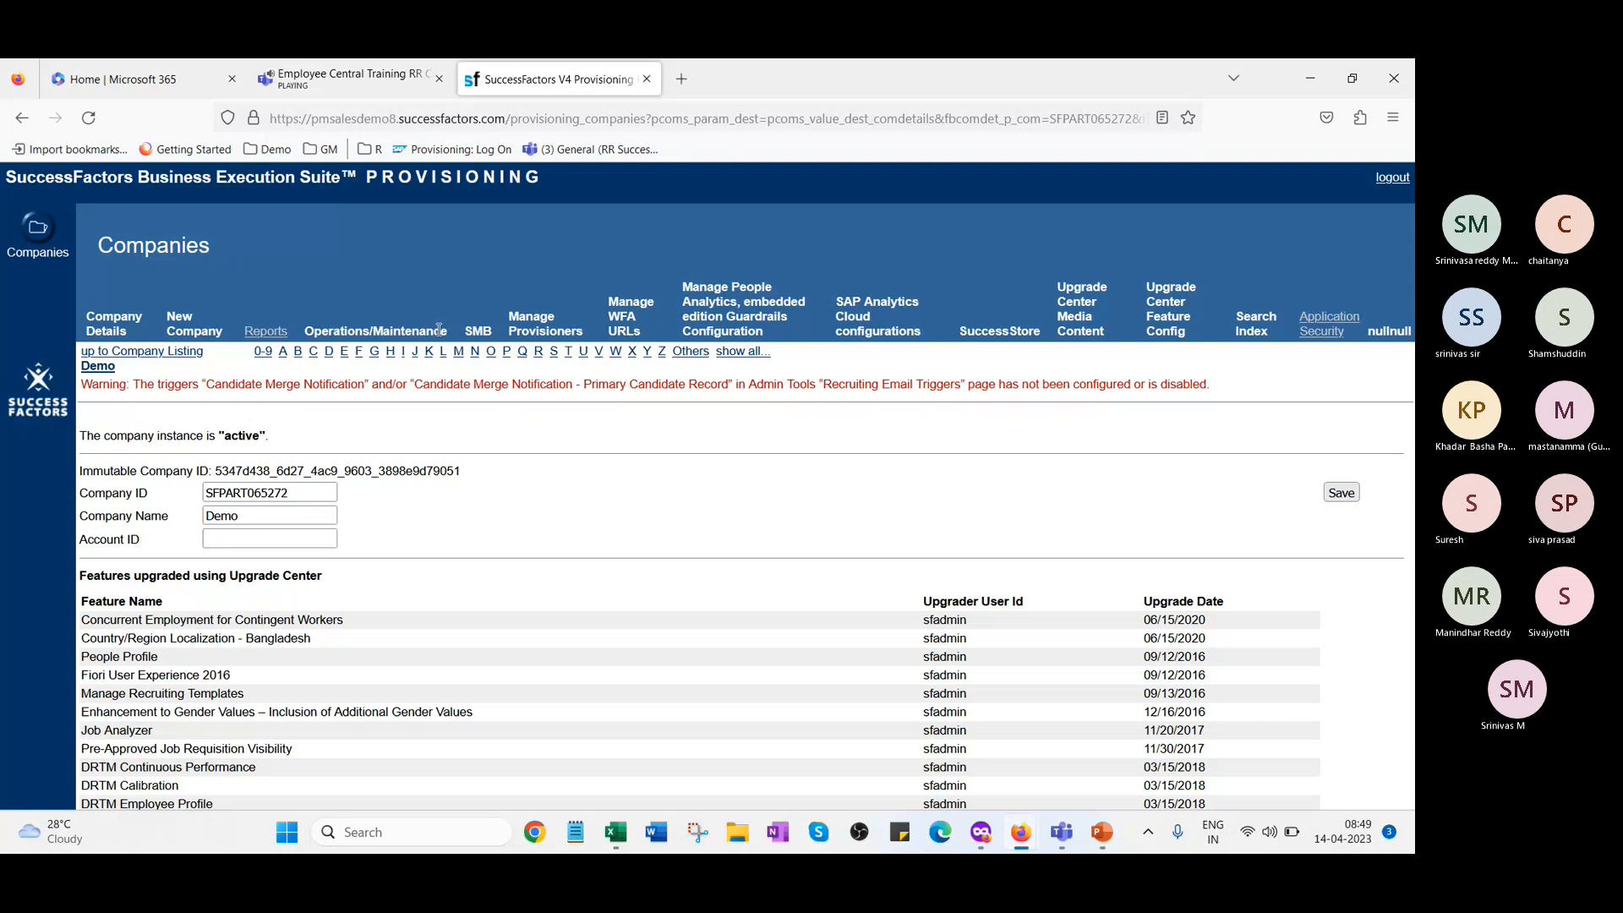
Find 'event reason' on the page and uncheck Enable Business Rules for Event Reason Derivation
key("ctrl+f")
type("event de")
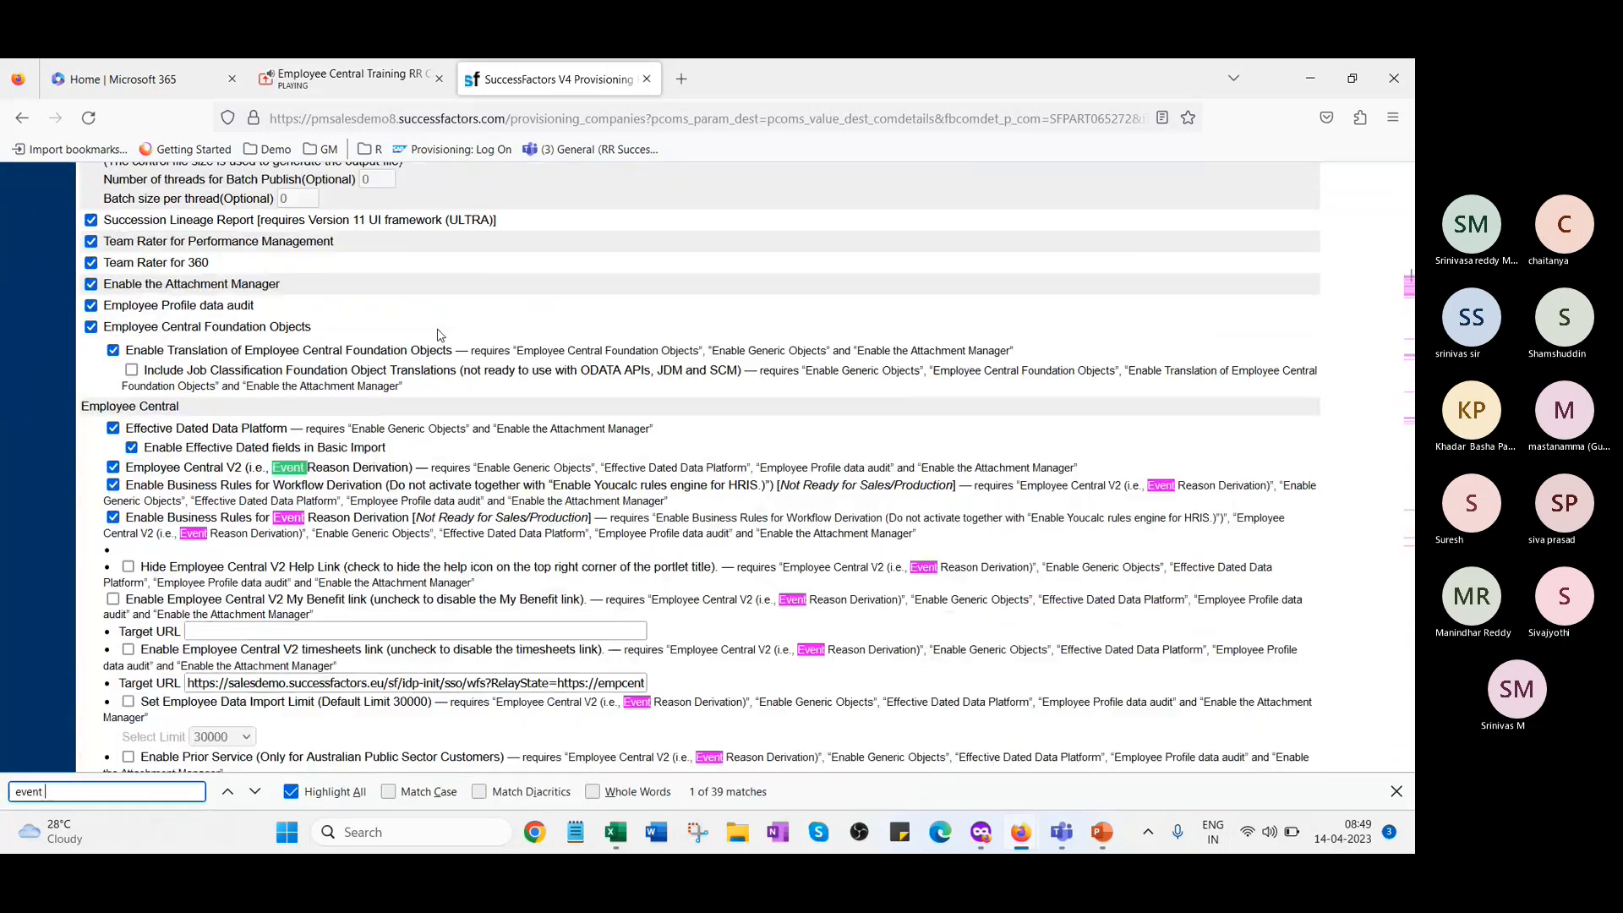
key("BackSpace")
key("BackSpace")
type("r")
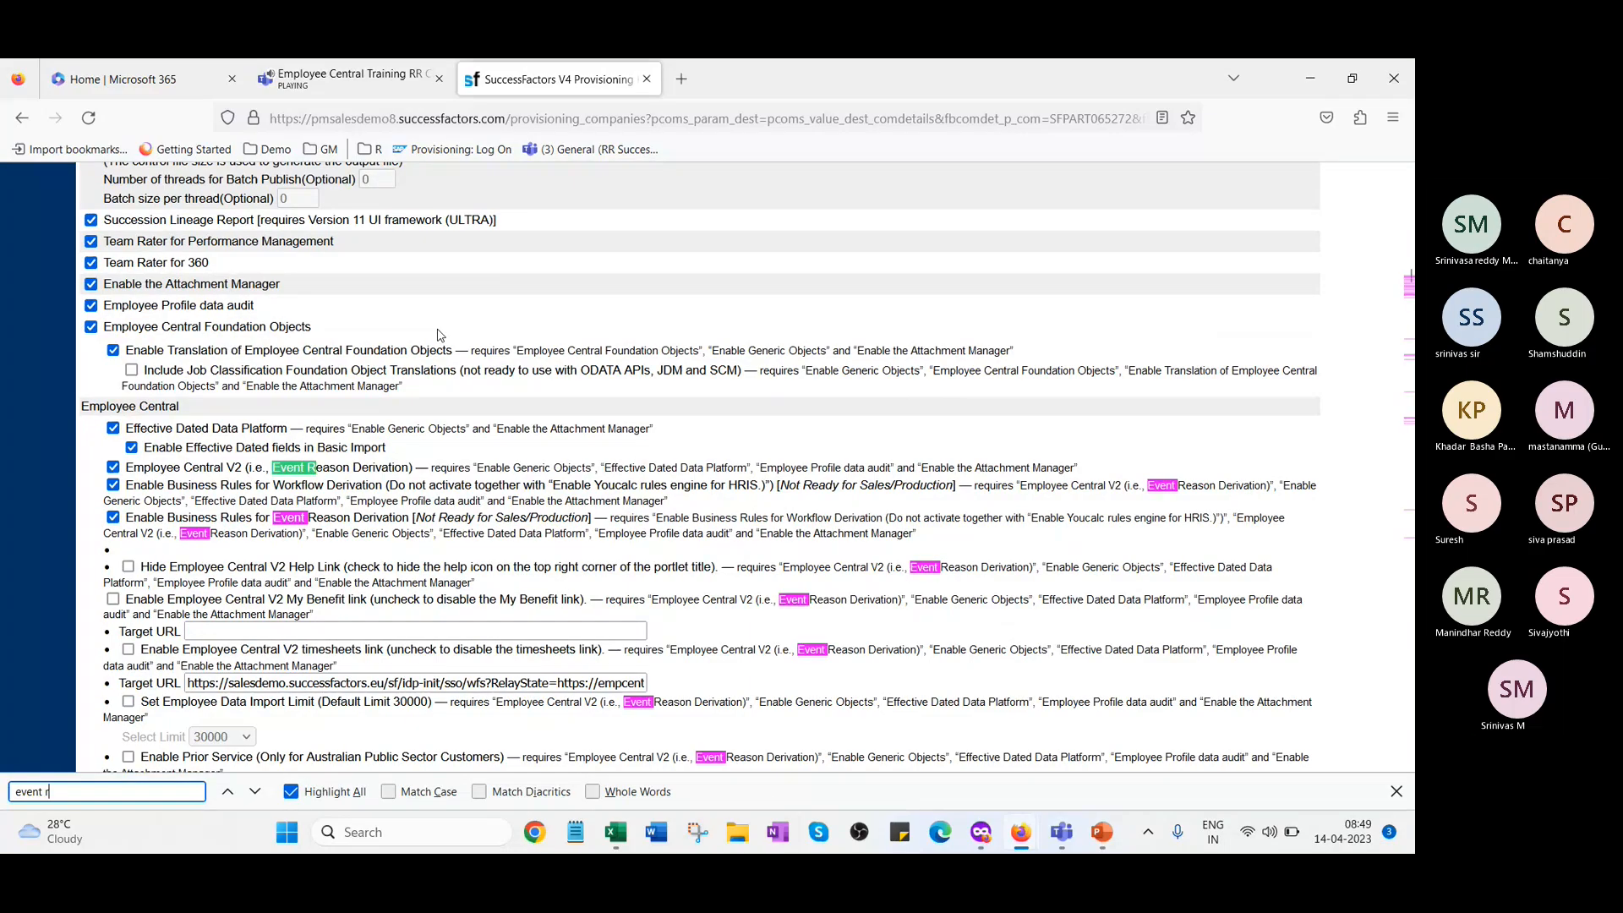
type("eason")
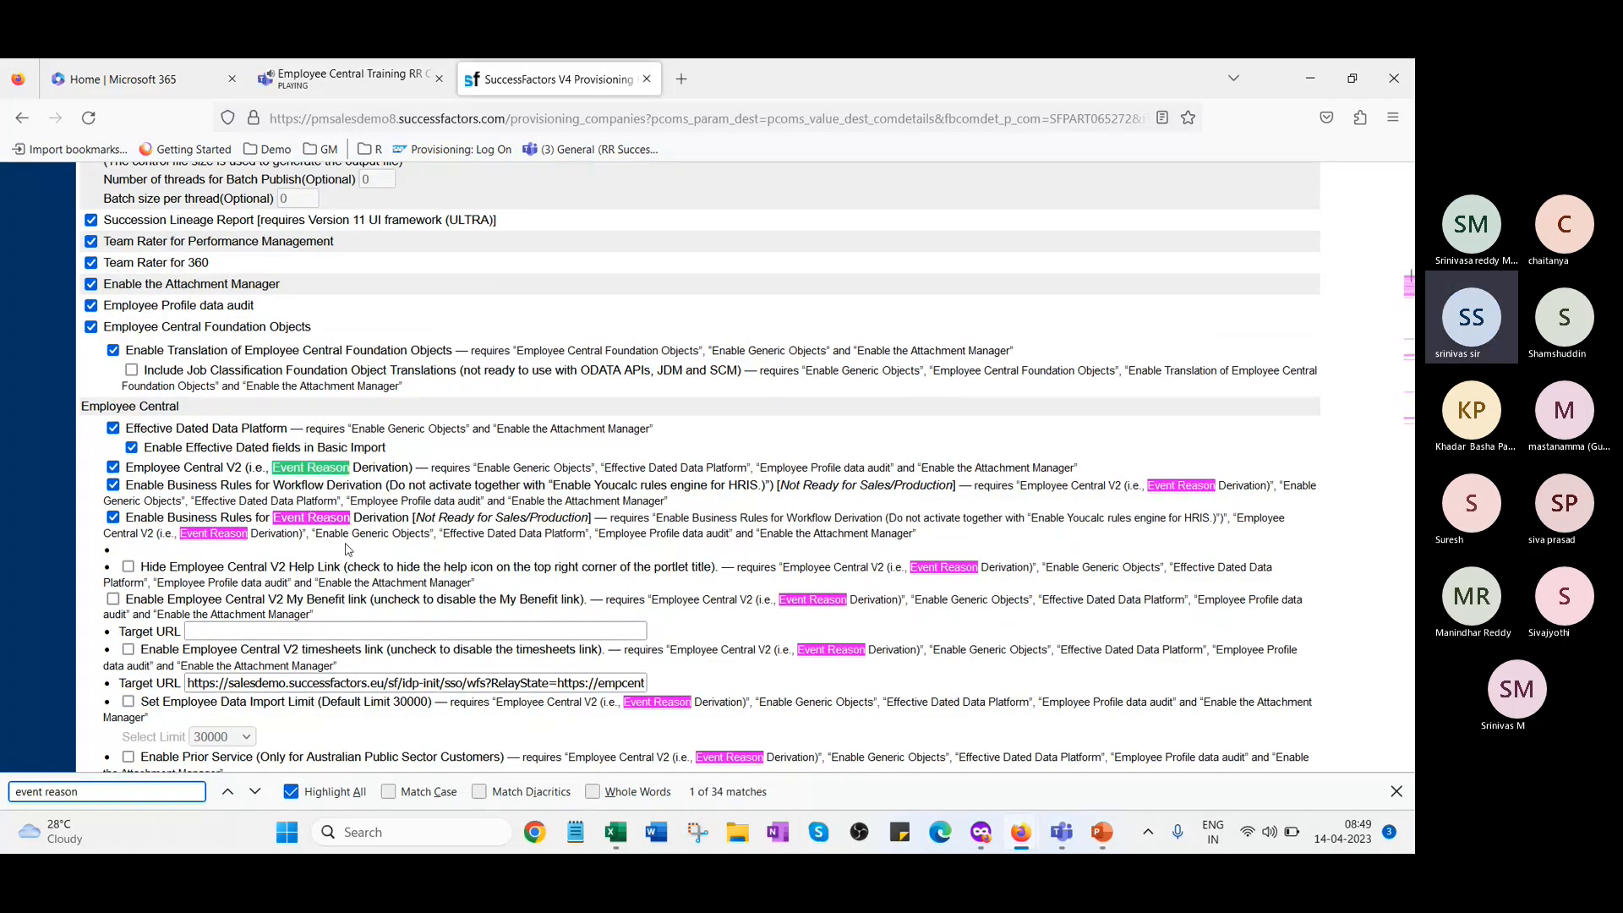
left_click_drag(403, 519, 124, 524)
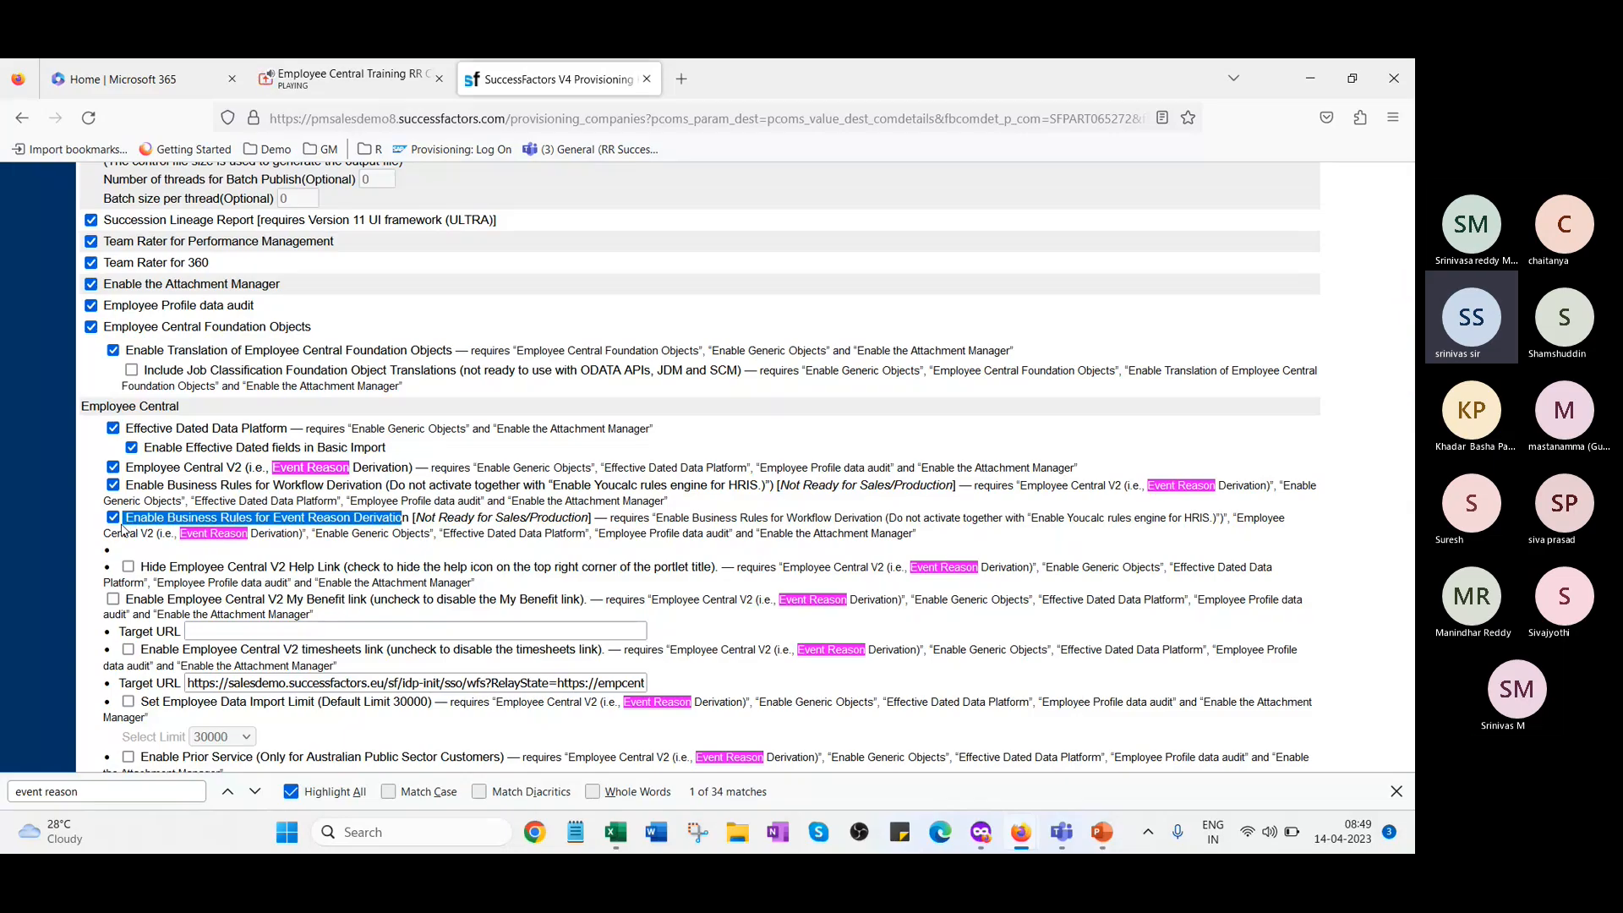
left_click(116, 519)
Scroll back up and search the page for 'event' to locate the derivation settings
left_click(1409, 294)
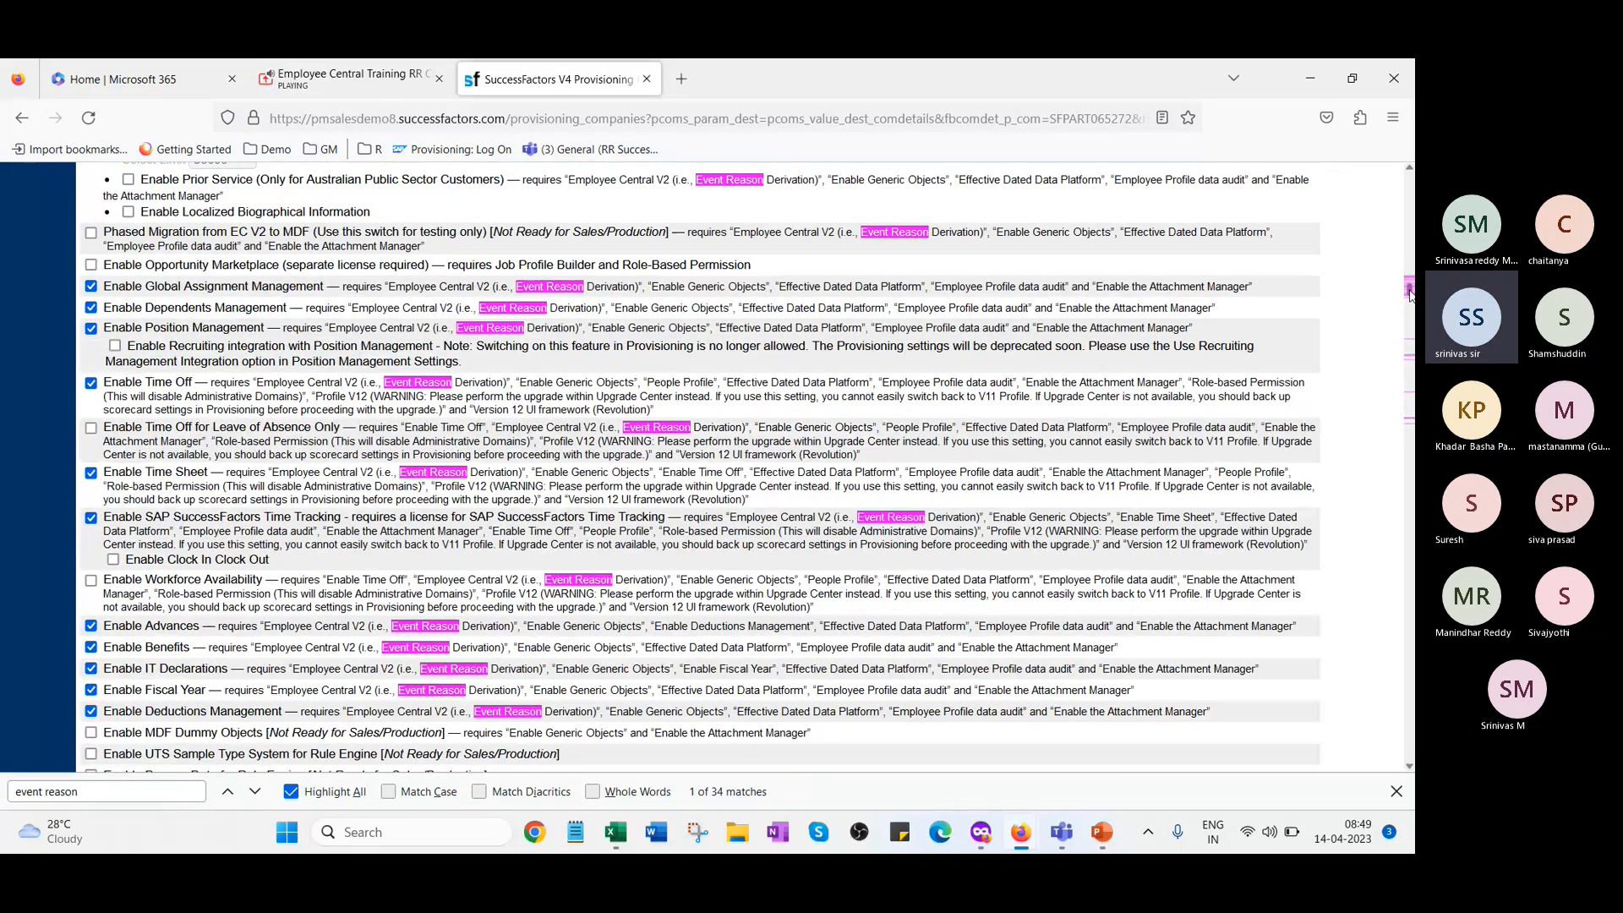
left_click_drag(1408, 286, 1409, 173)
mouse_move(1344, 95)
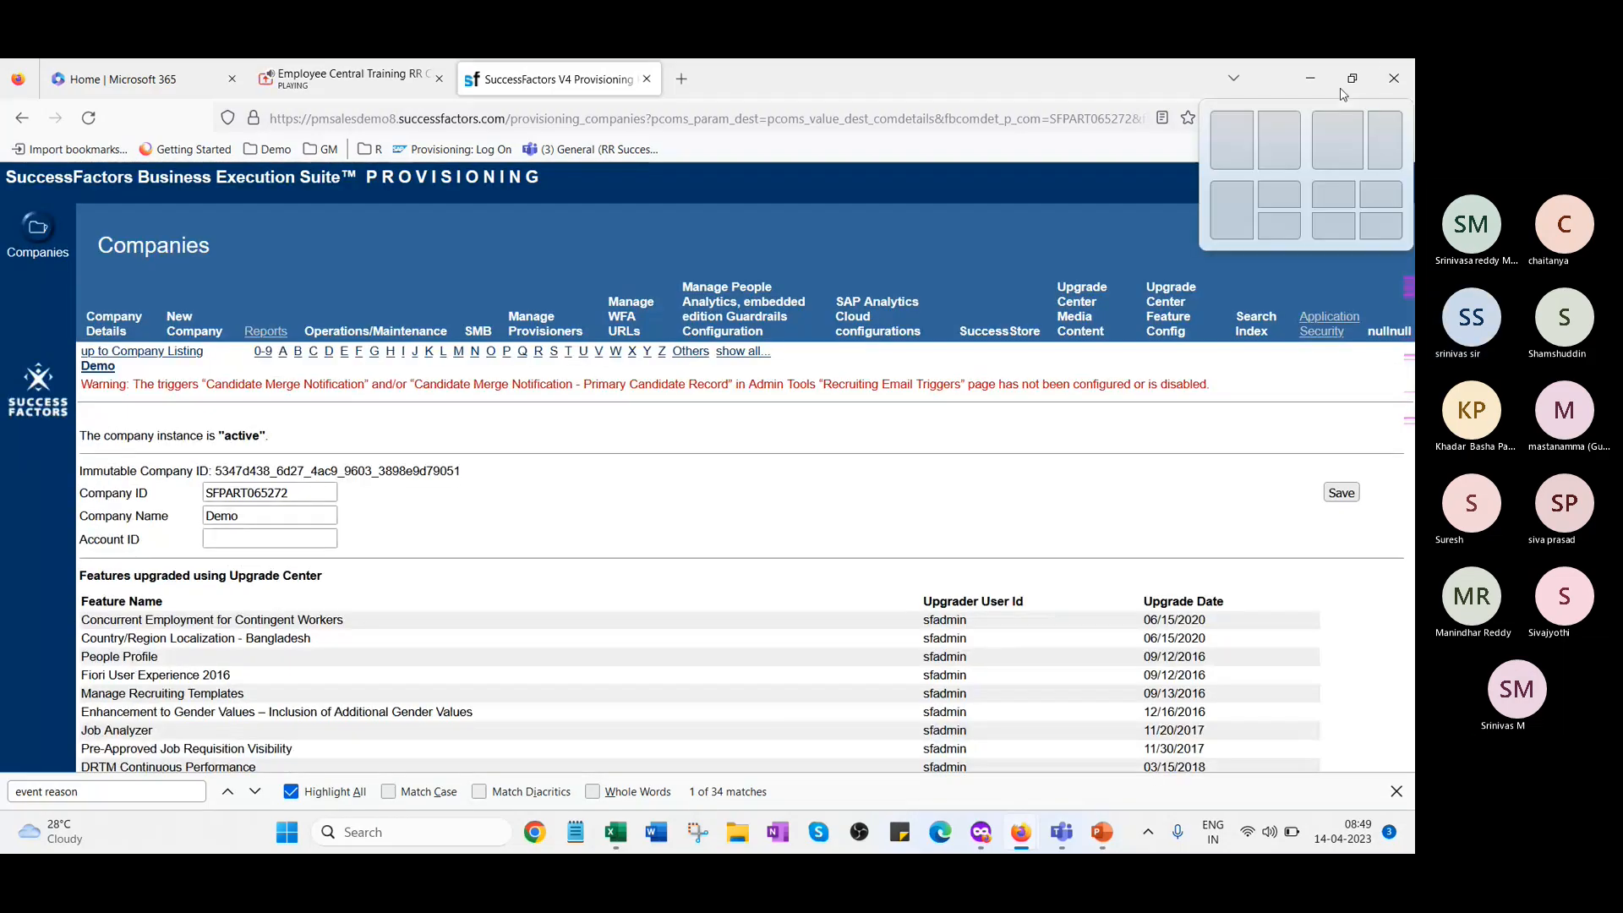
key("ctrl+f")
type("event")
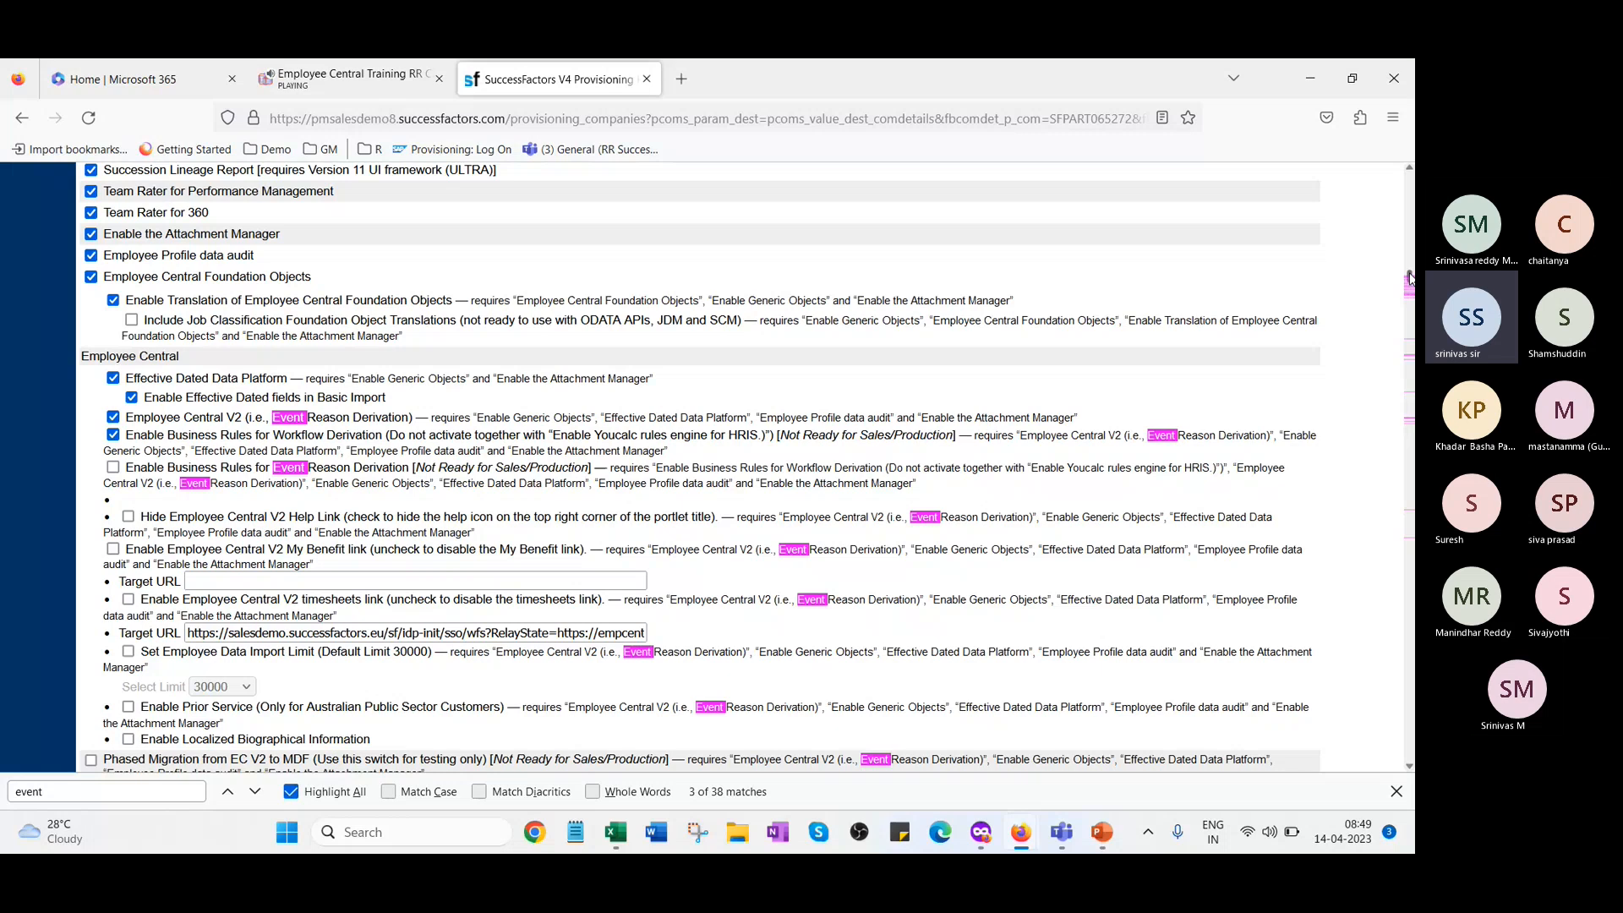
left_click_drag(1408, 279, 1409, 269)
scroll(1379, 393, "up", 20)
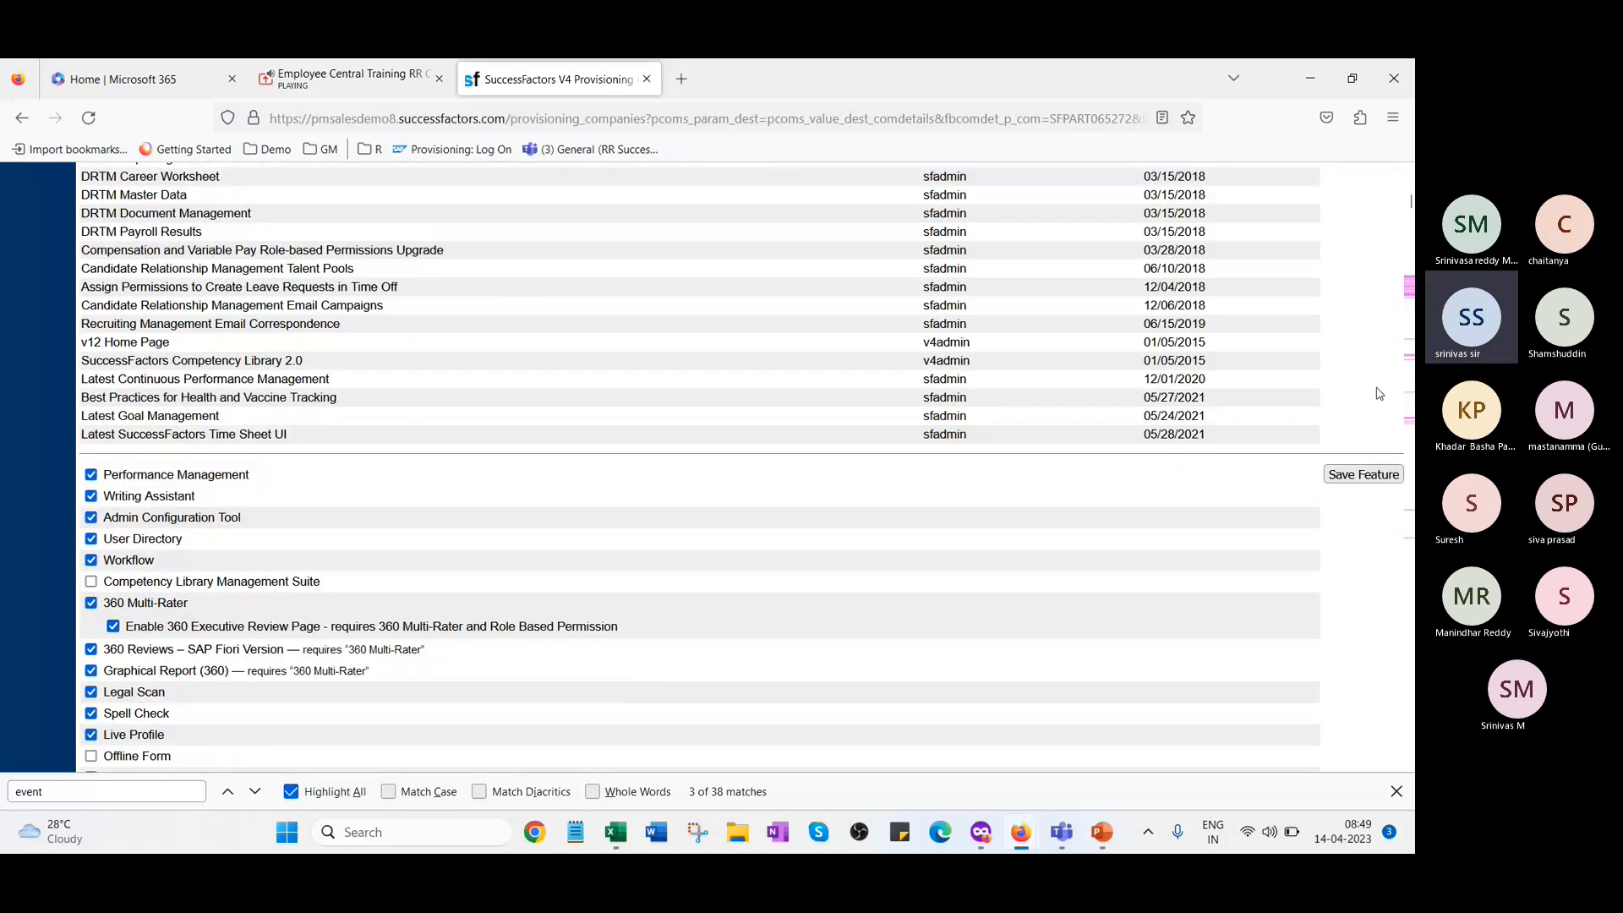
Save the feature change, confirming it with the company ID copied from the page address
left_click(1366, 477)
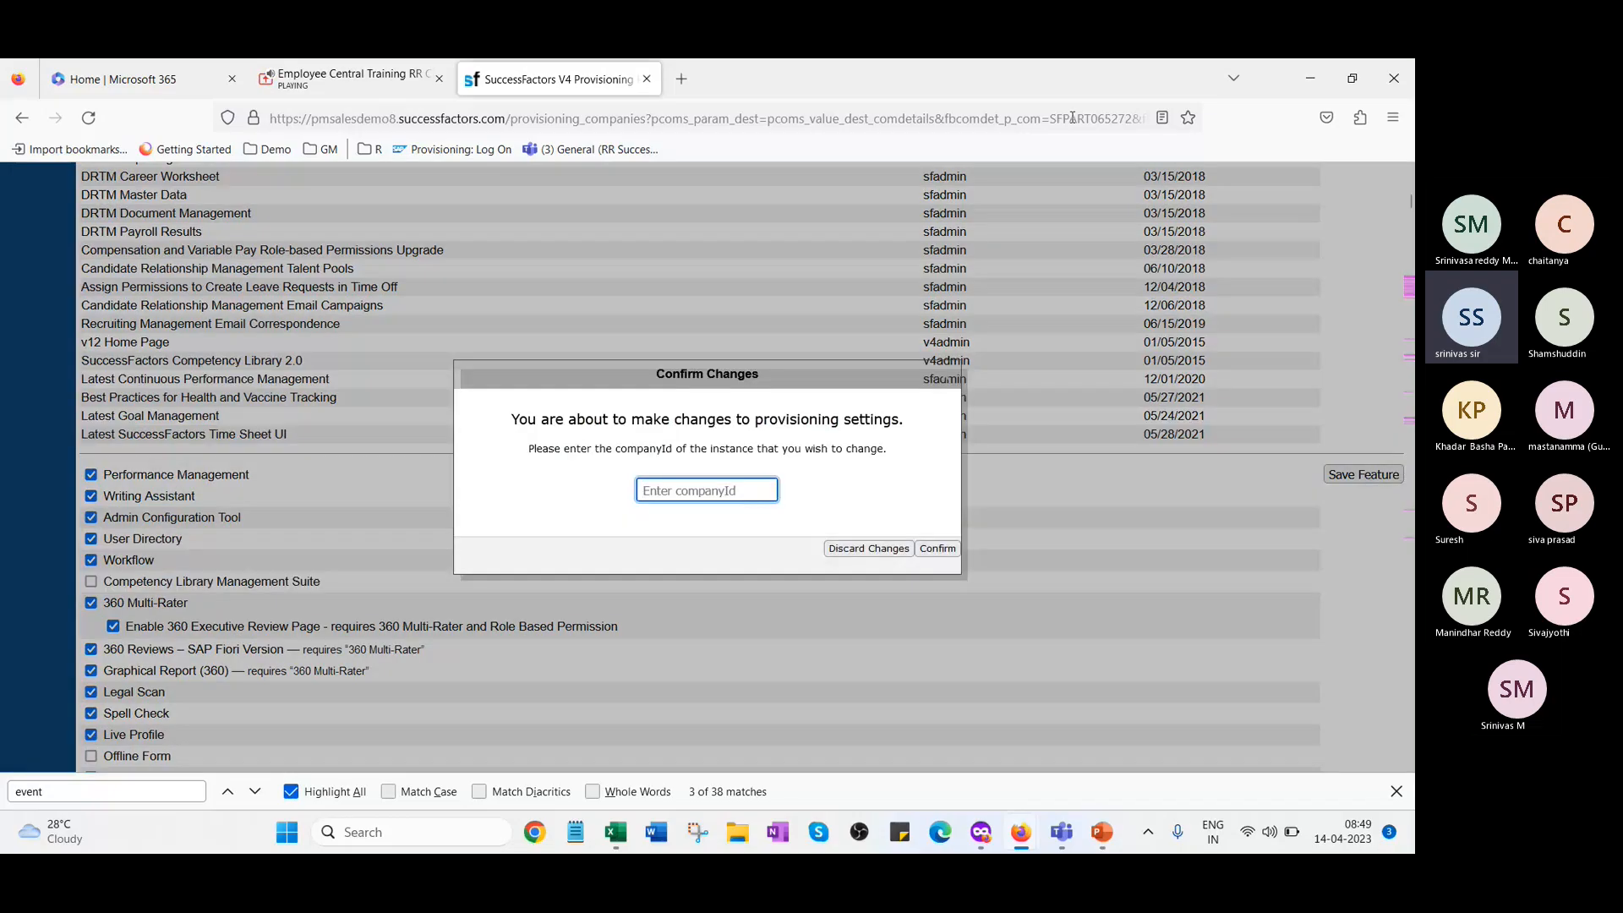
left_click(1071, 120)
double_click(1072, 121)
key("ctrl+c")
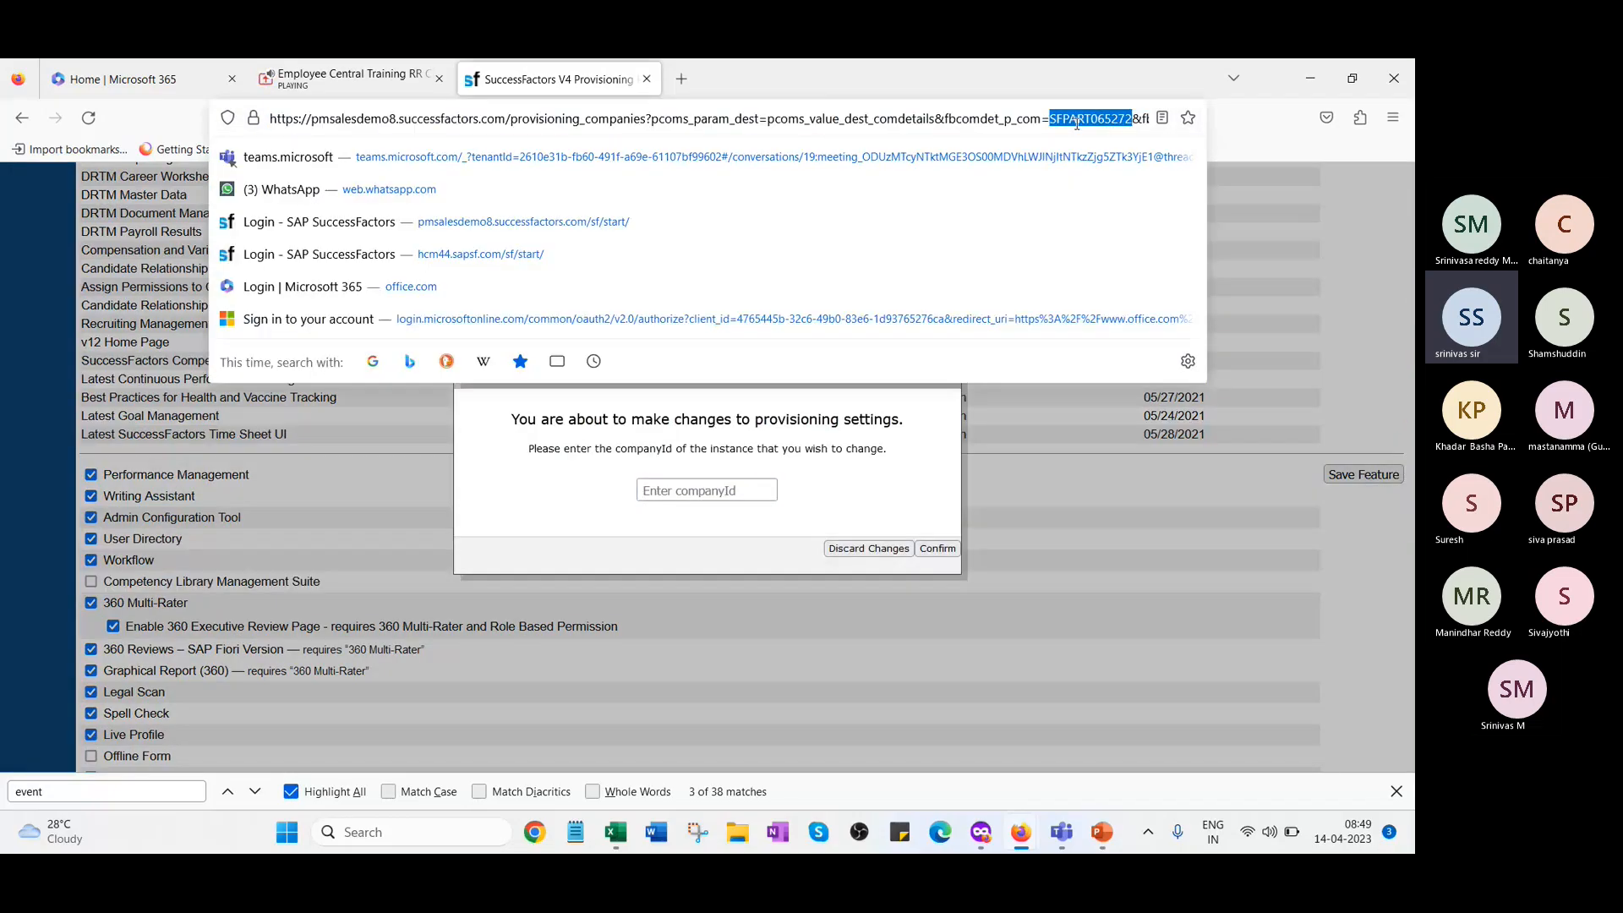
left_click(898, 508)
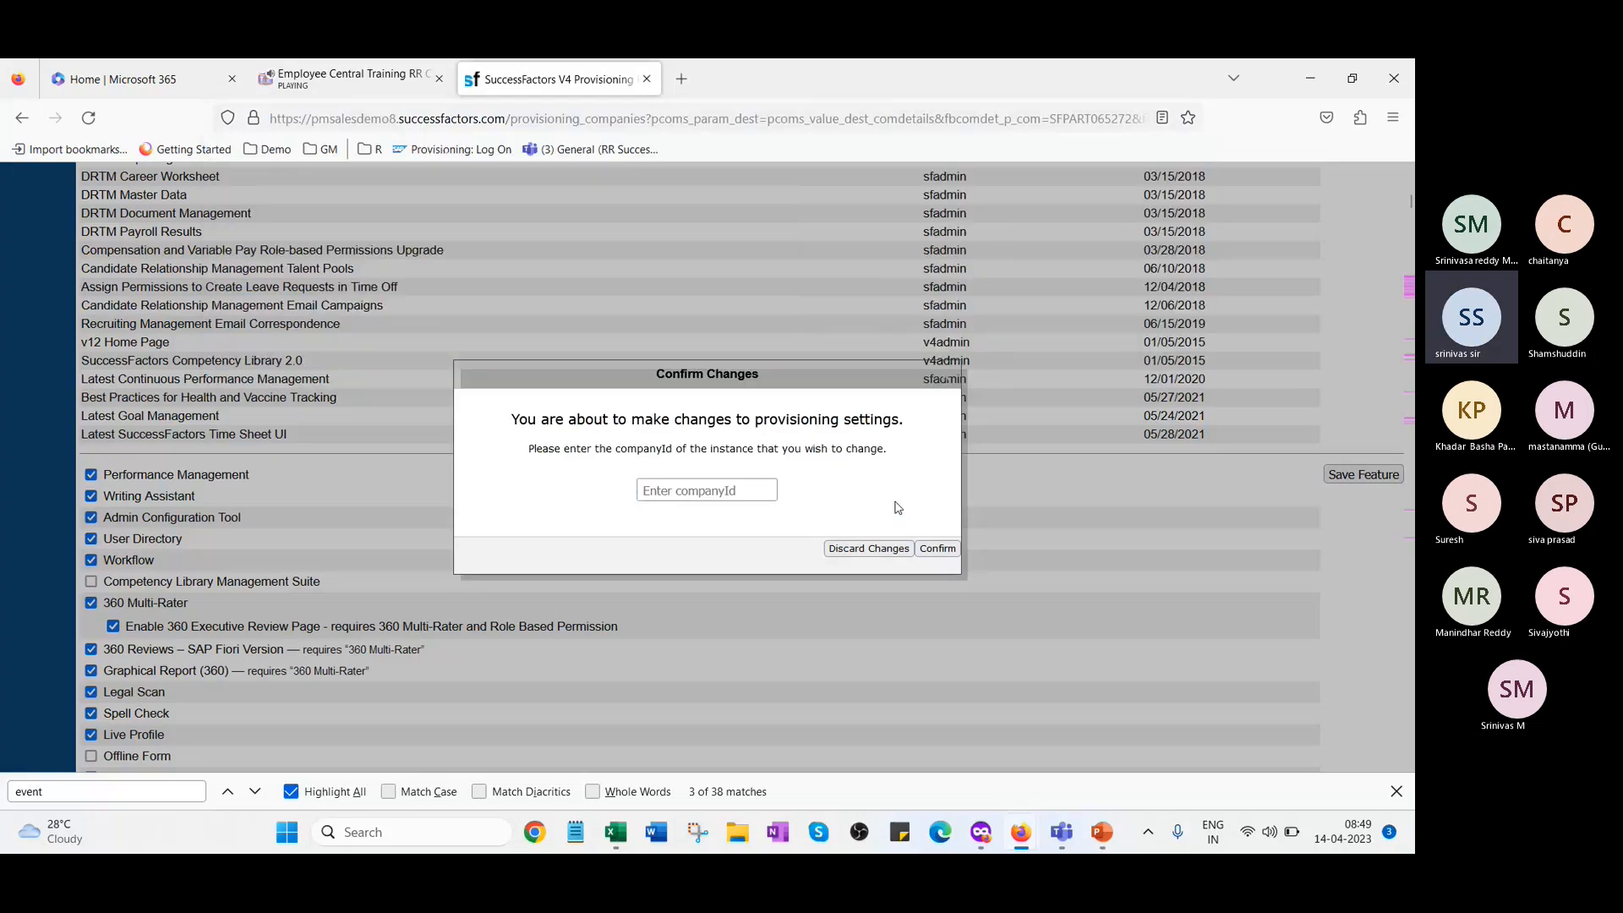
left_click(707, 490)
key("ctrl+v")
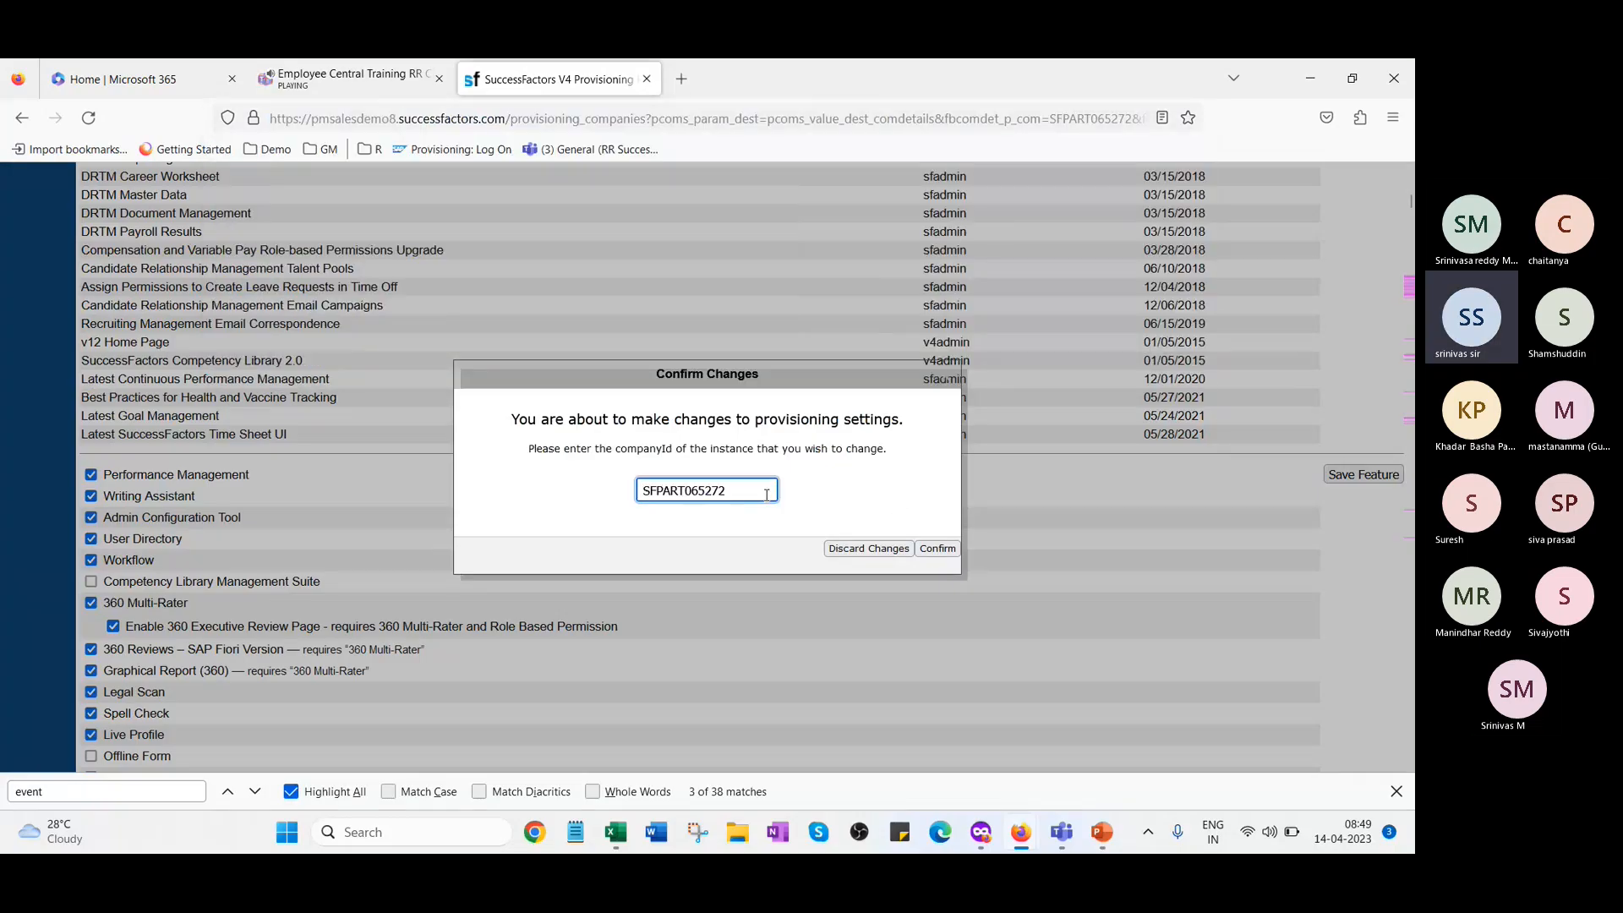
left_click(919, 551)
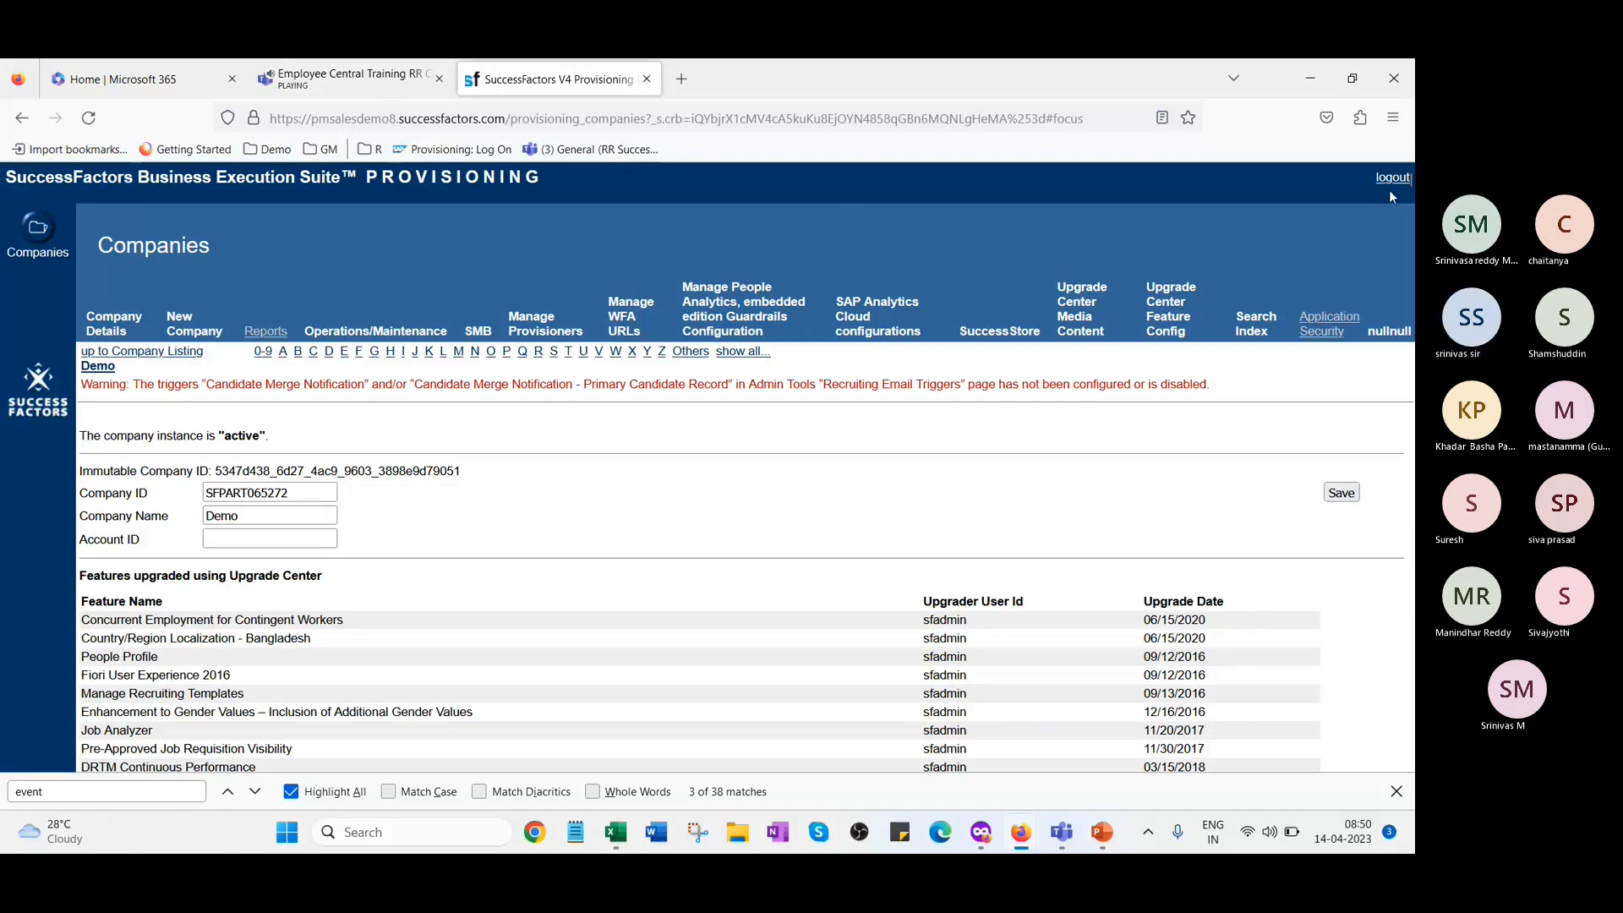
Reload the settings page and search 'reason' to verify Event Reason Derivation rules stayed off
left_click(88, 117)
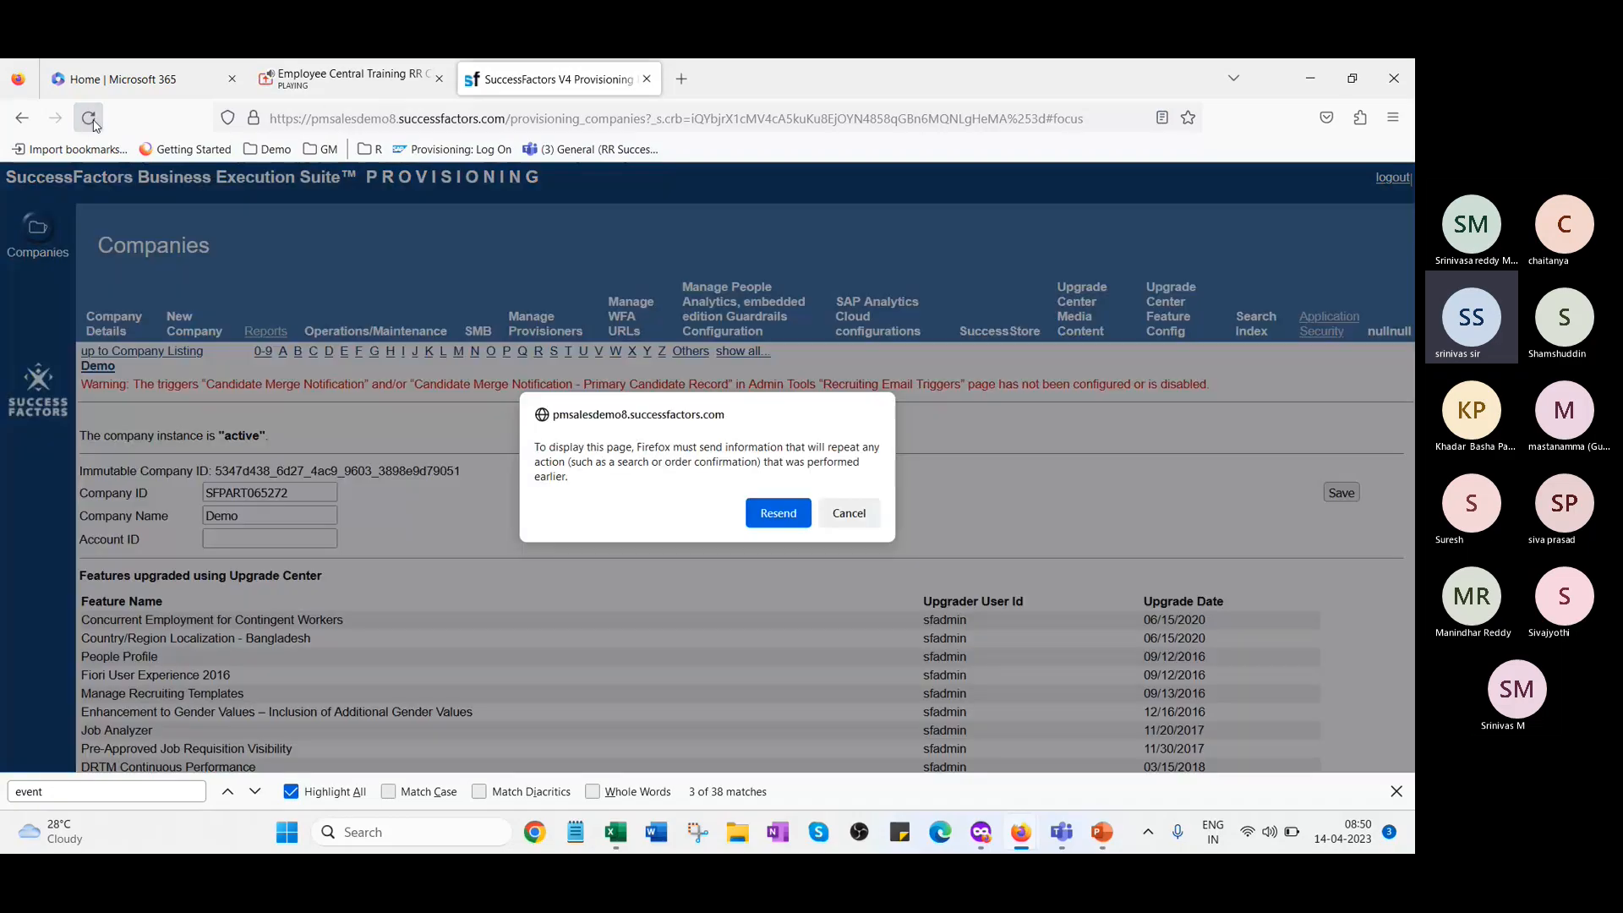
left_click(767, 527)
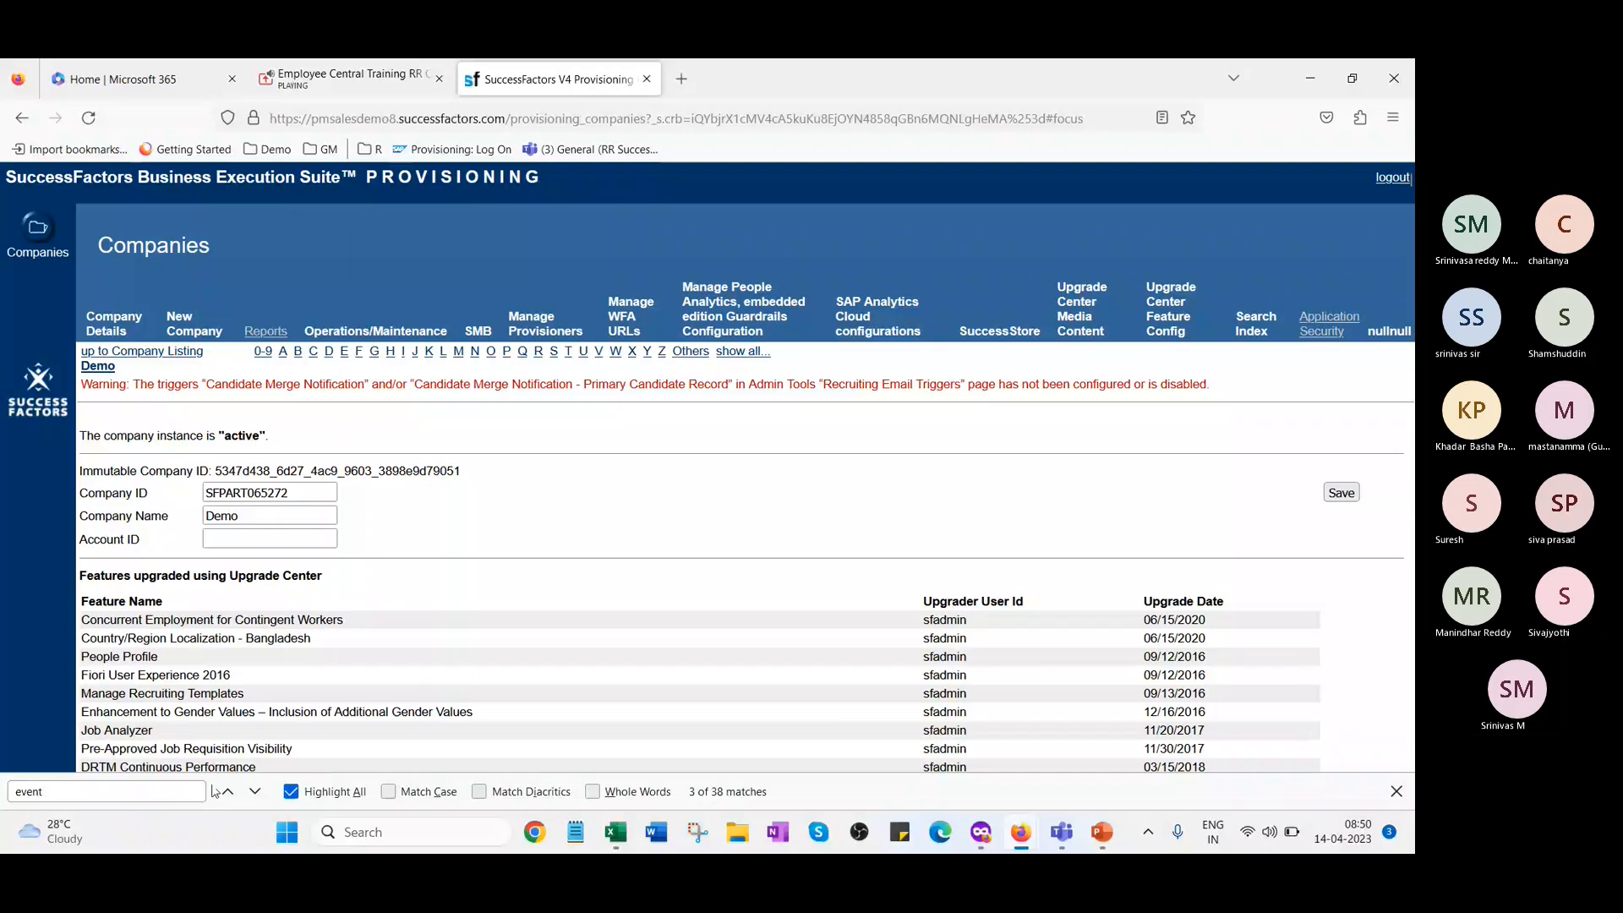
left_click(183, 789)
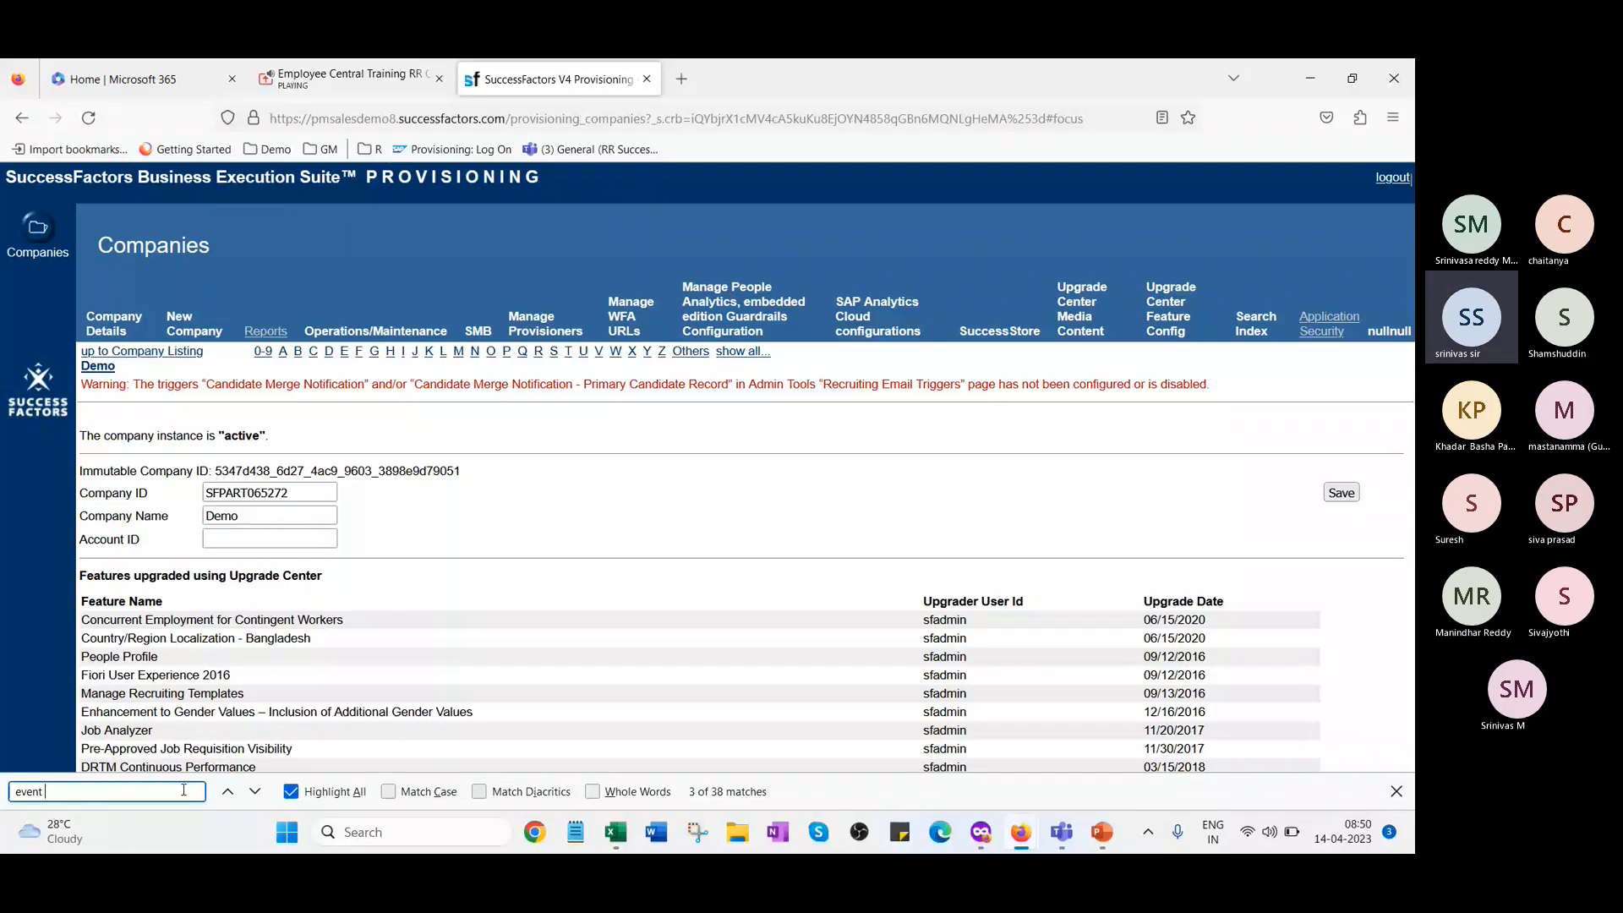
type("reason")
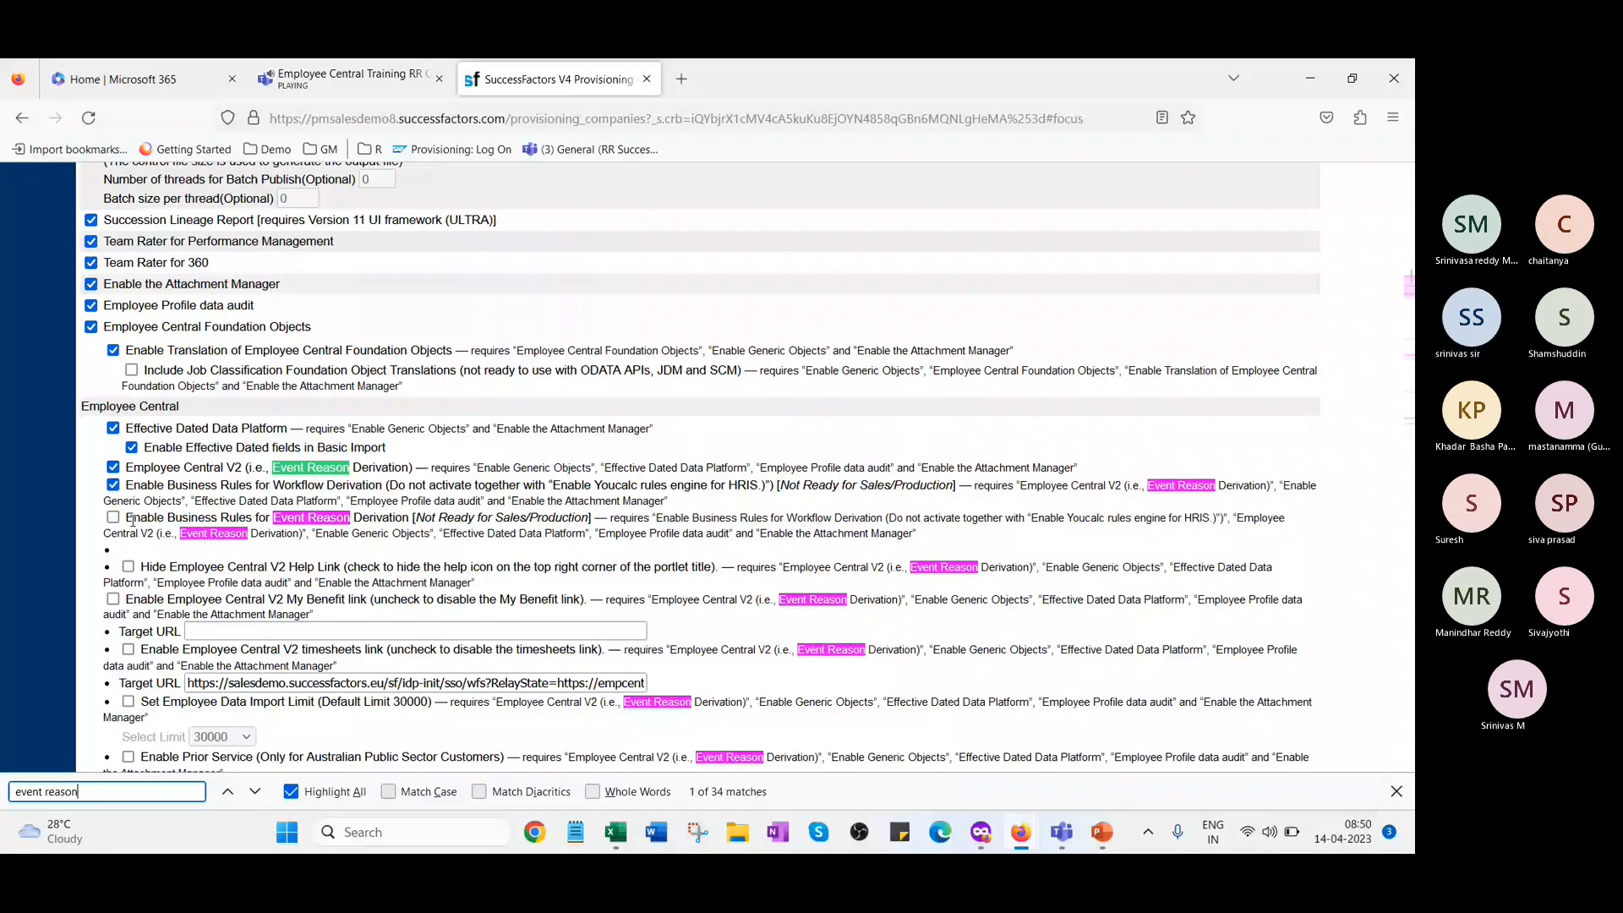
key("alt+Tab")
key("alt+Tab")
key("alt+Tab")
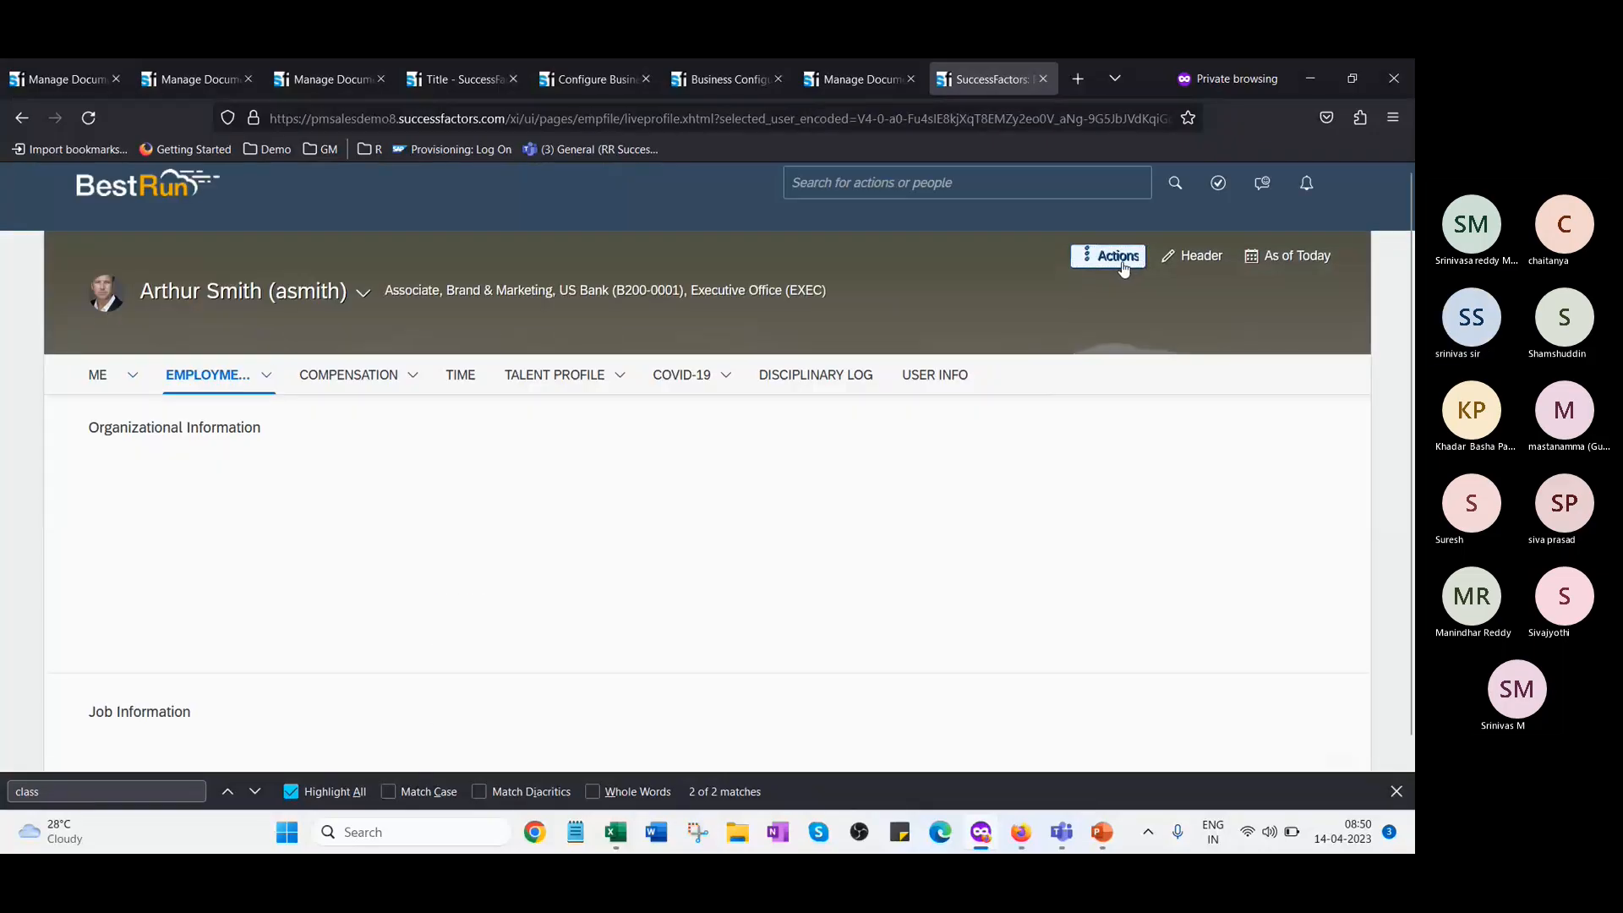
Start a Job Information change effective Apr 07, 2023, then discard it
left_click(1116, 230)
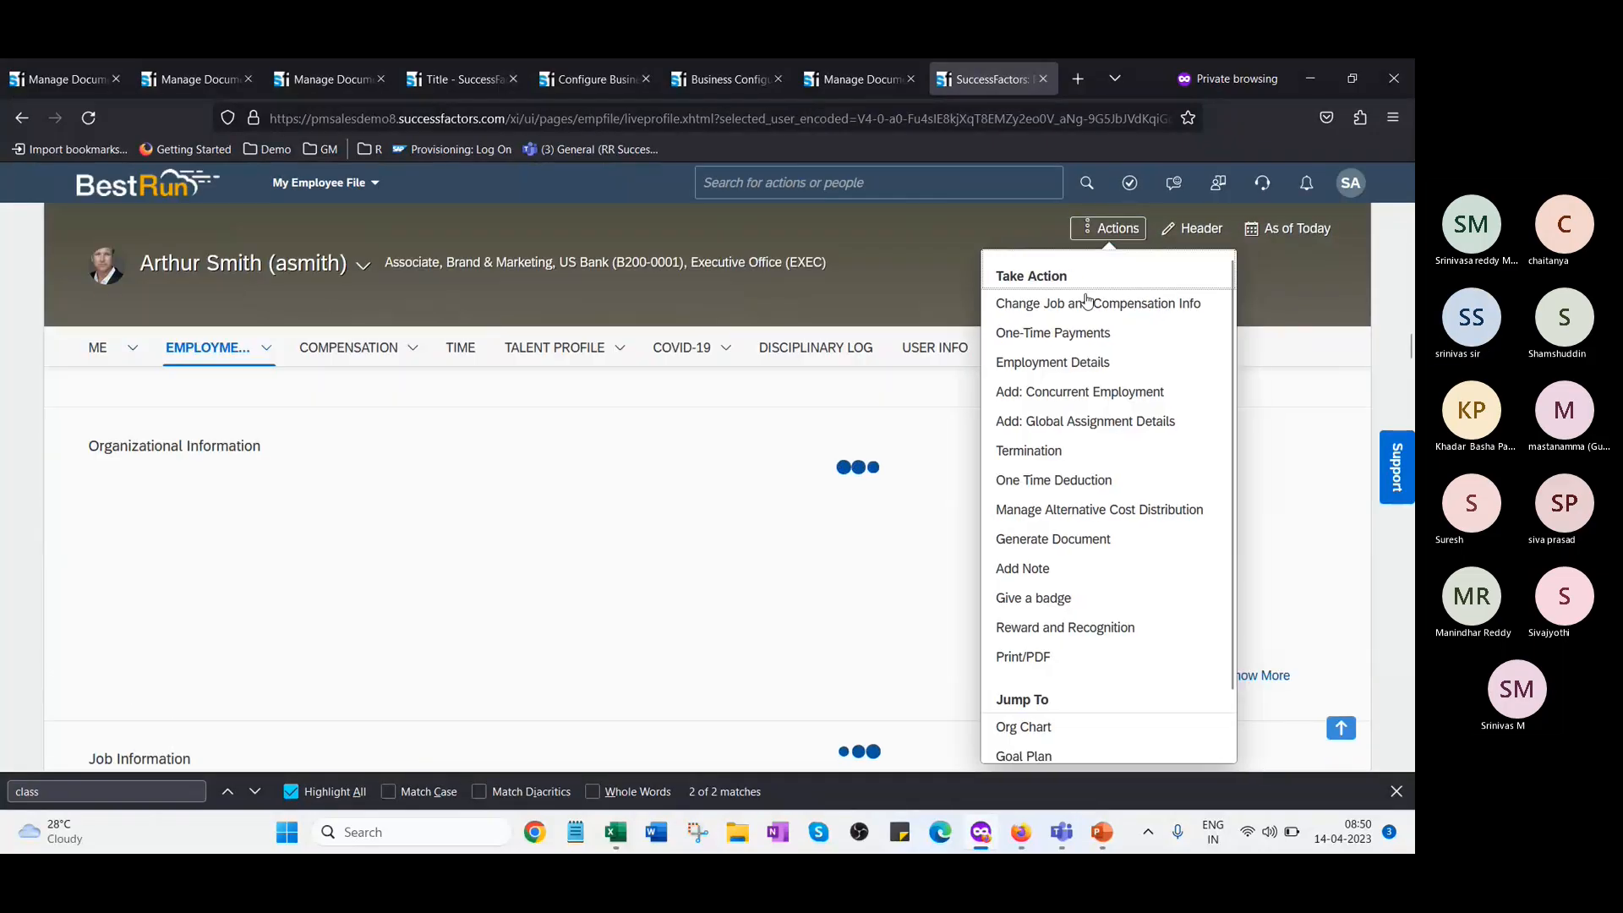
left_click(1087, 303)
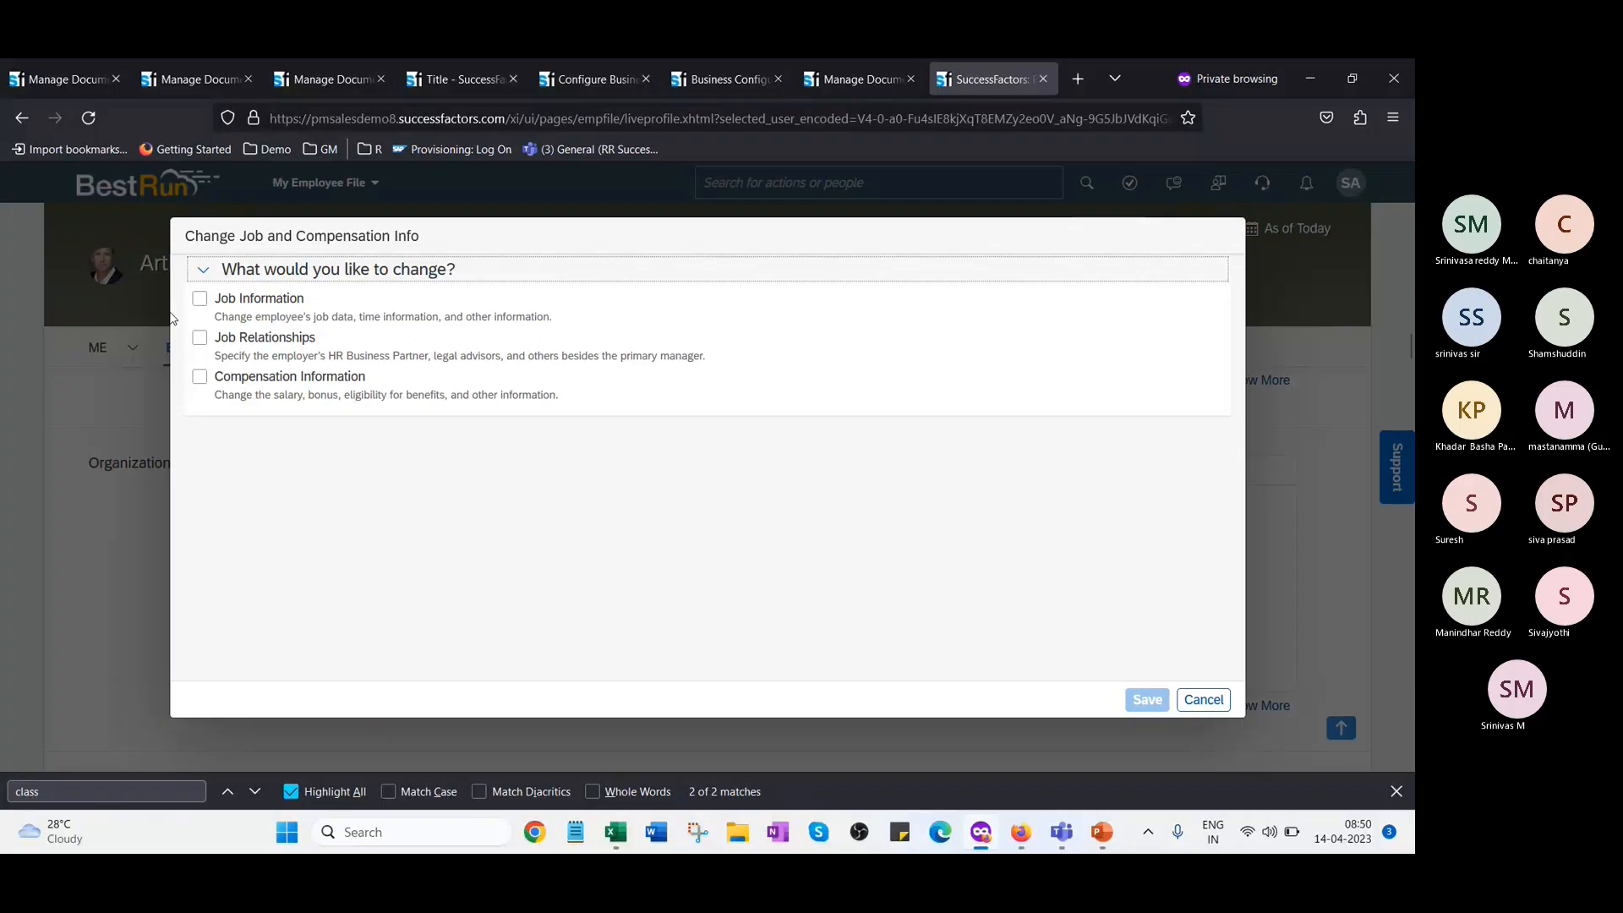
left_click(199, 298)
left_click(333, 466)
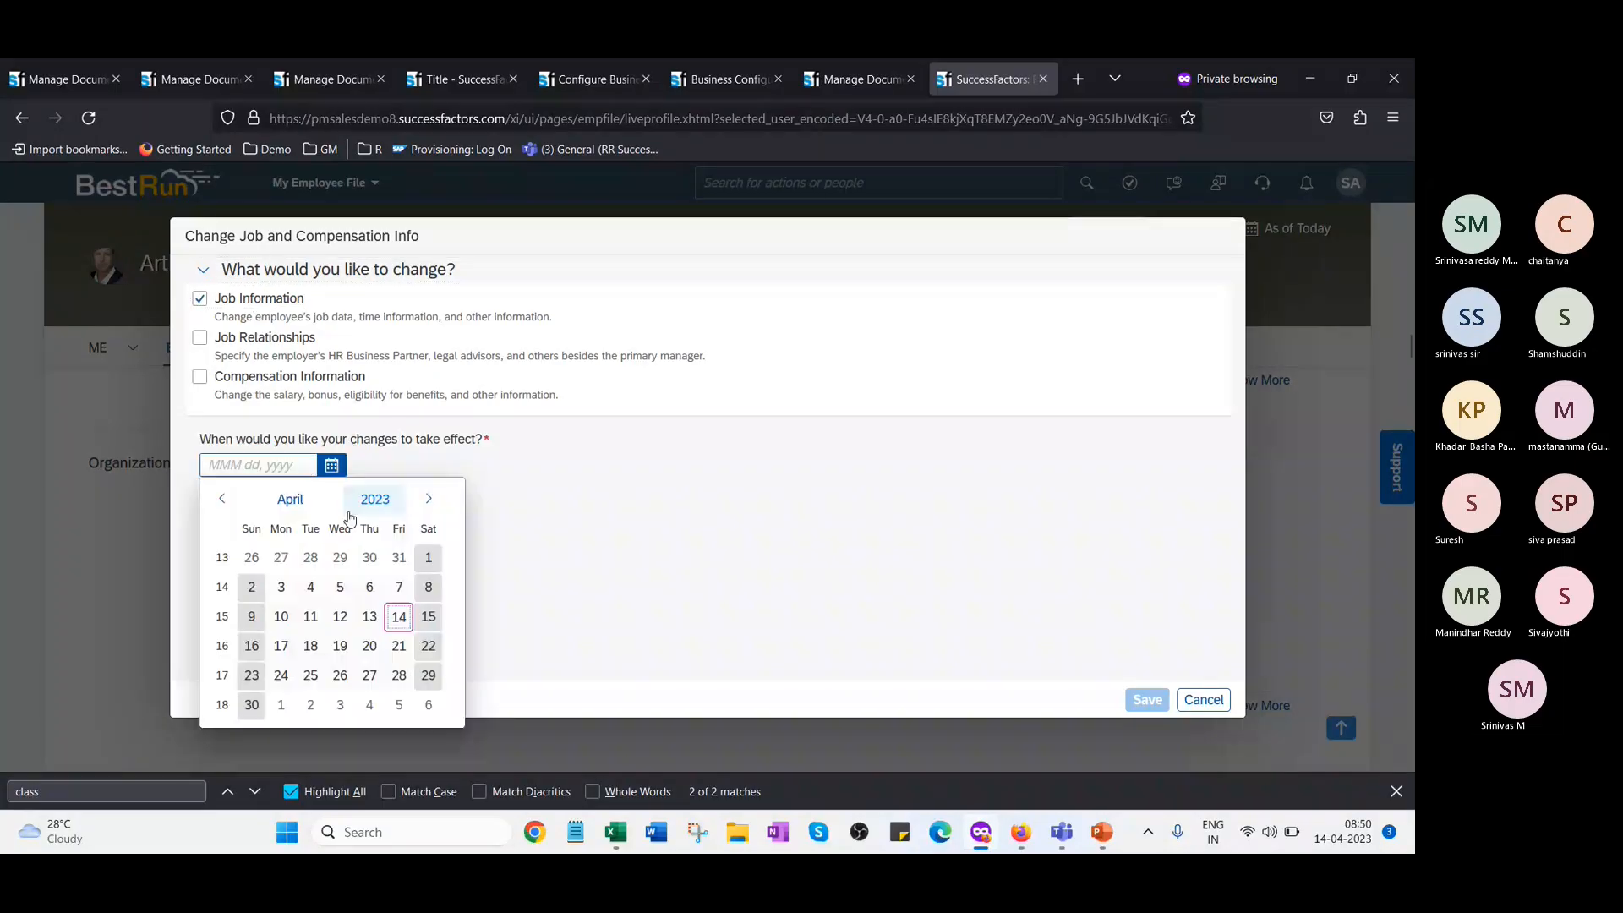
left_click(399, 587)
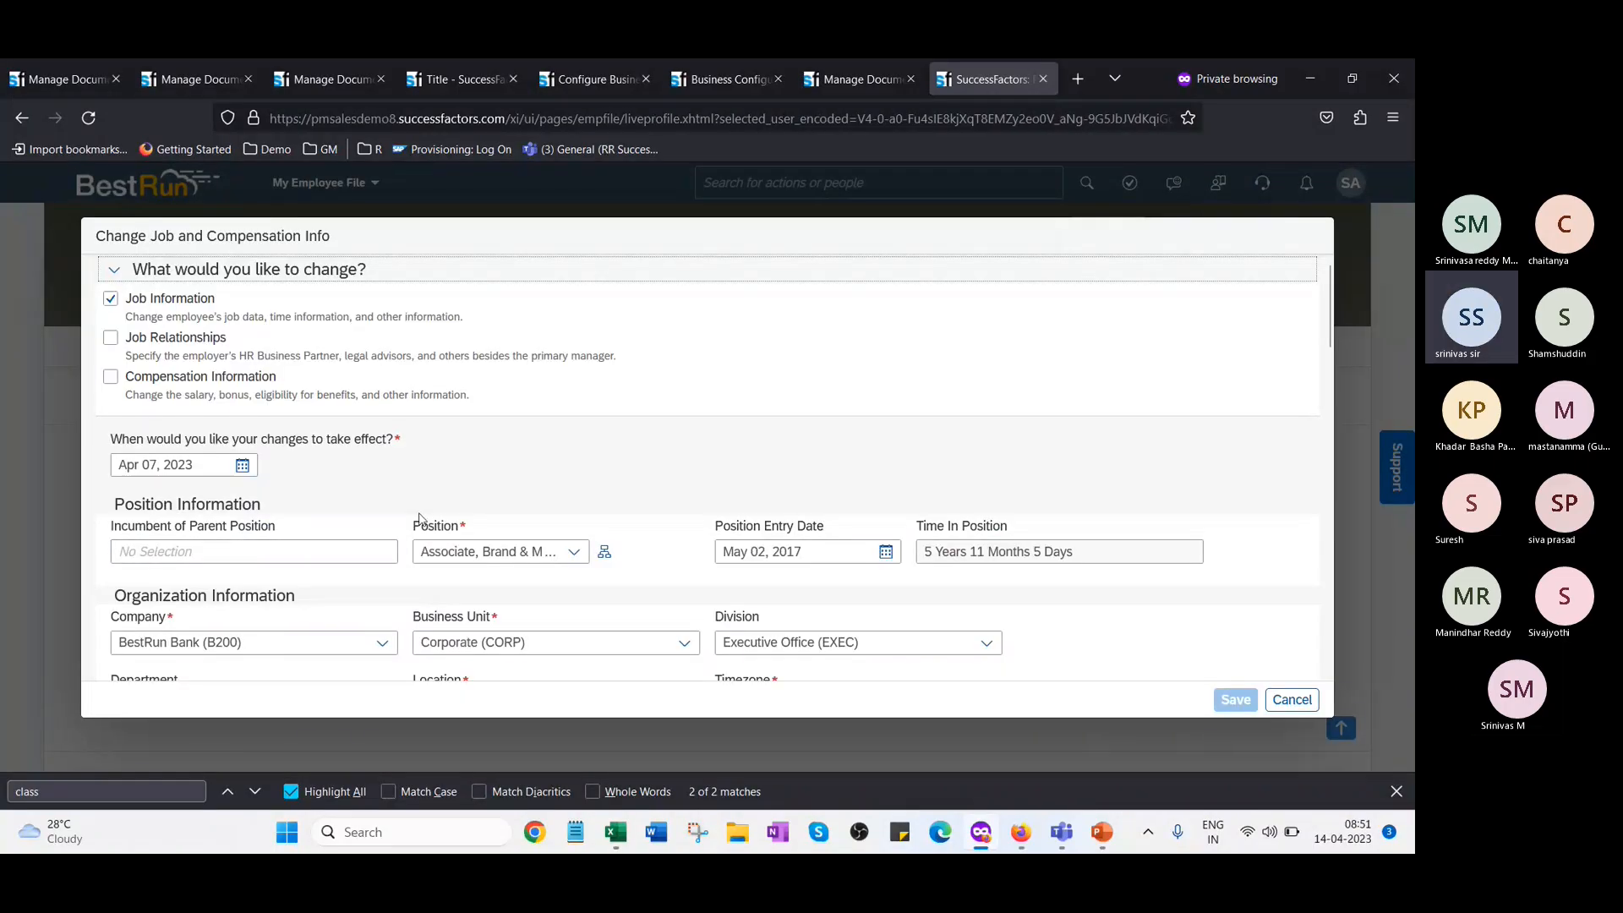
left_click(1315, 707)
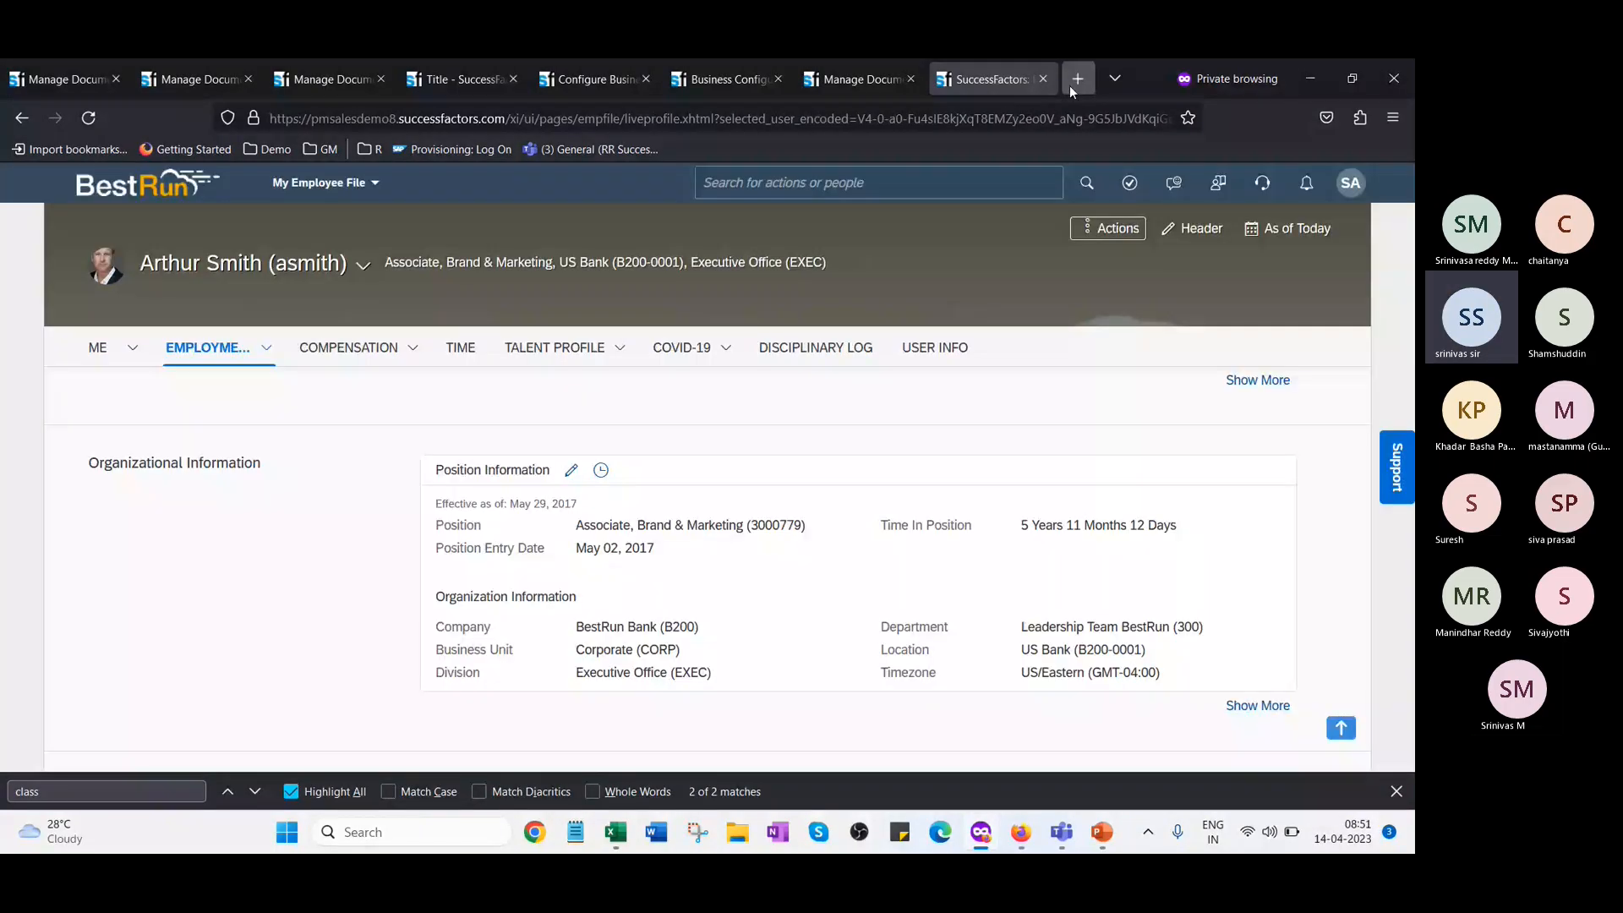
left_click(1042, 79)
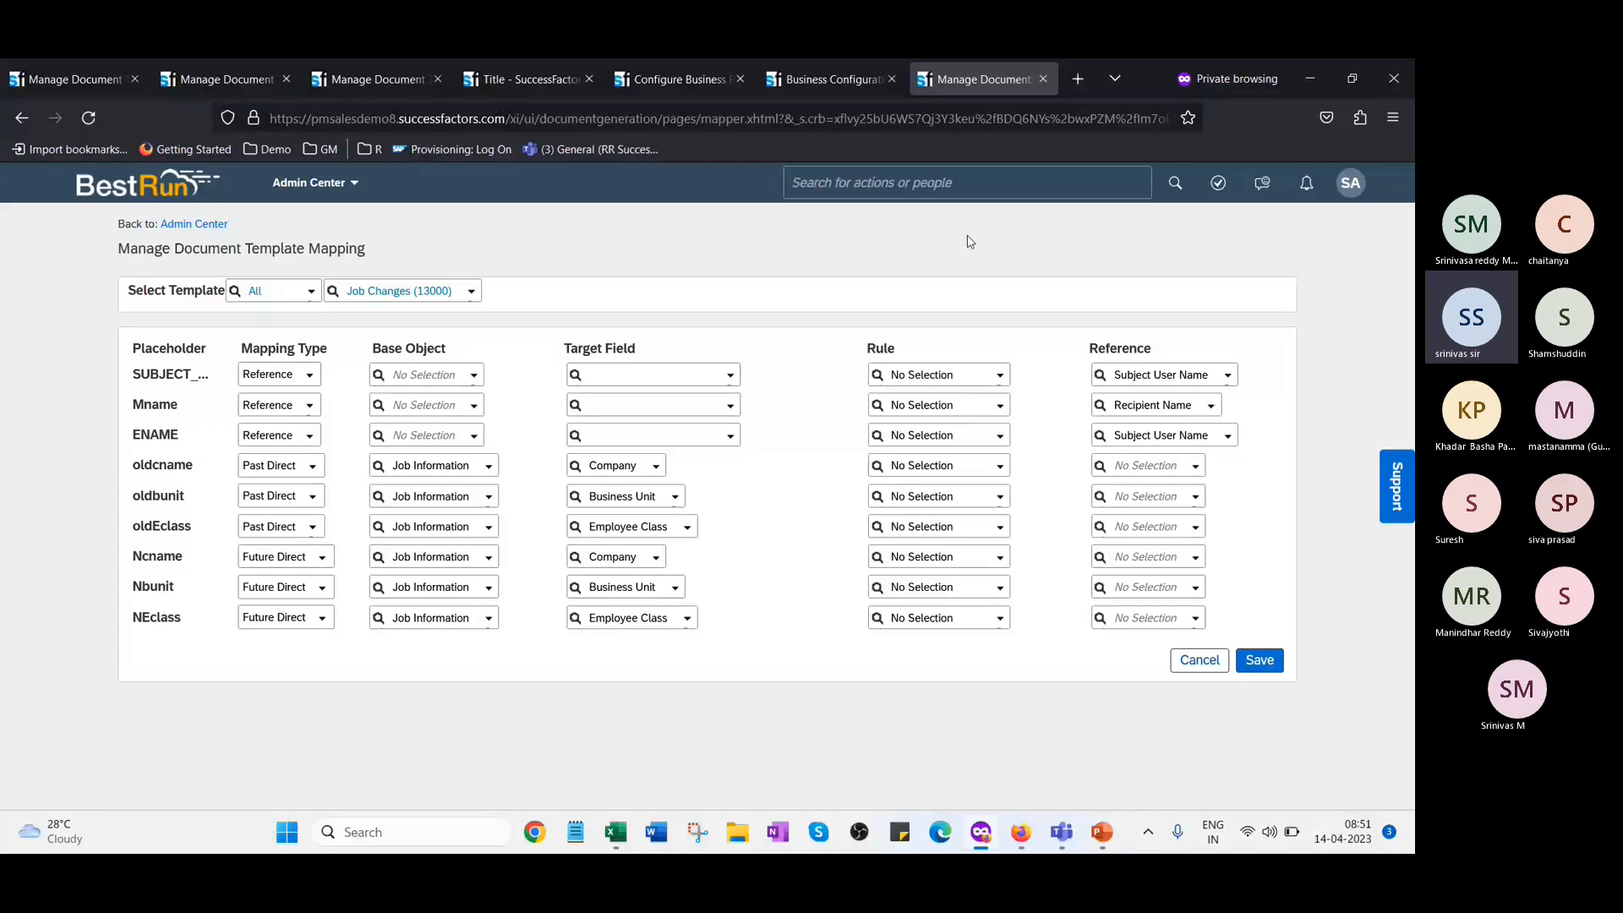
right_click(995, 79)
left_click(934, 186)
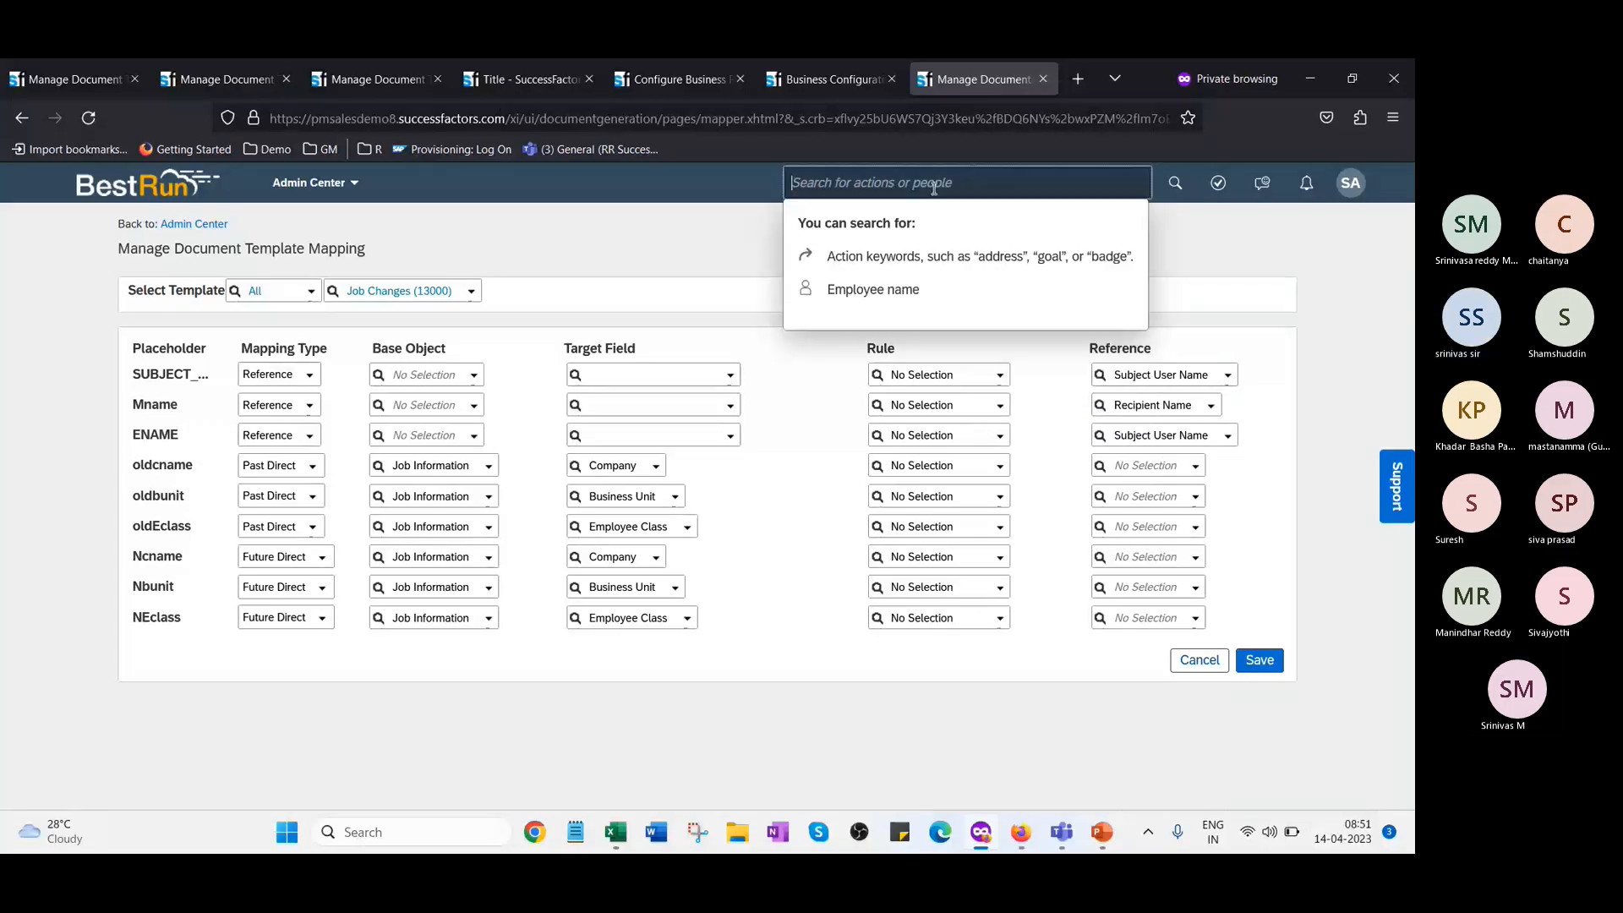
type("john")
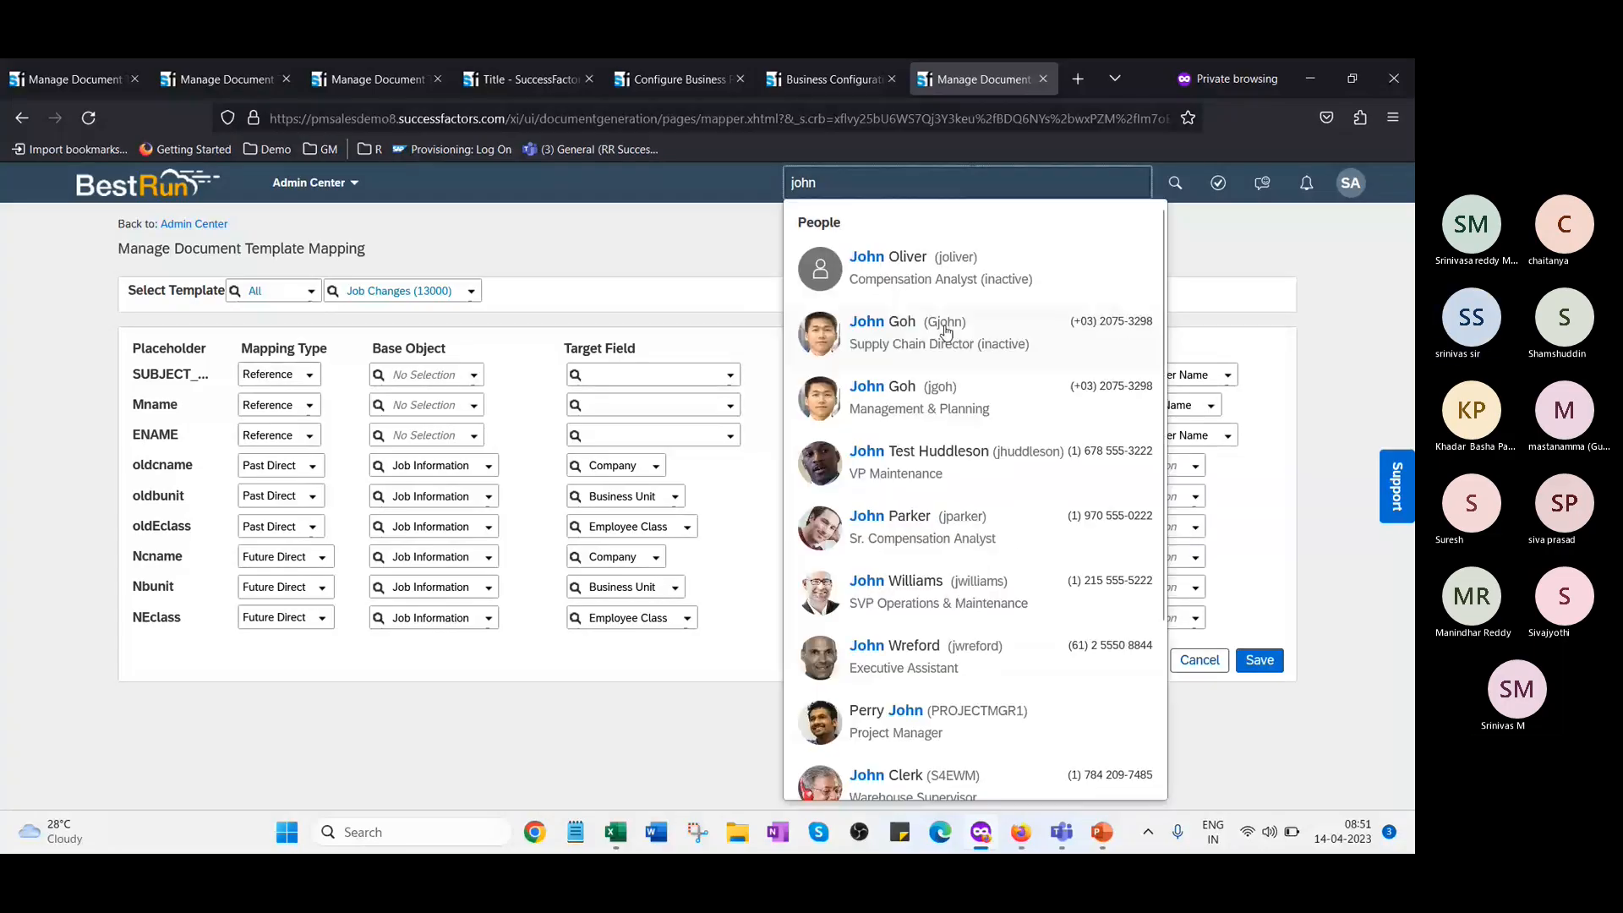
left_click(946, 330)
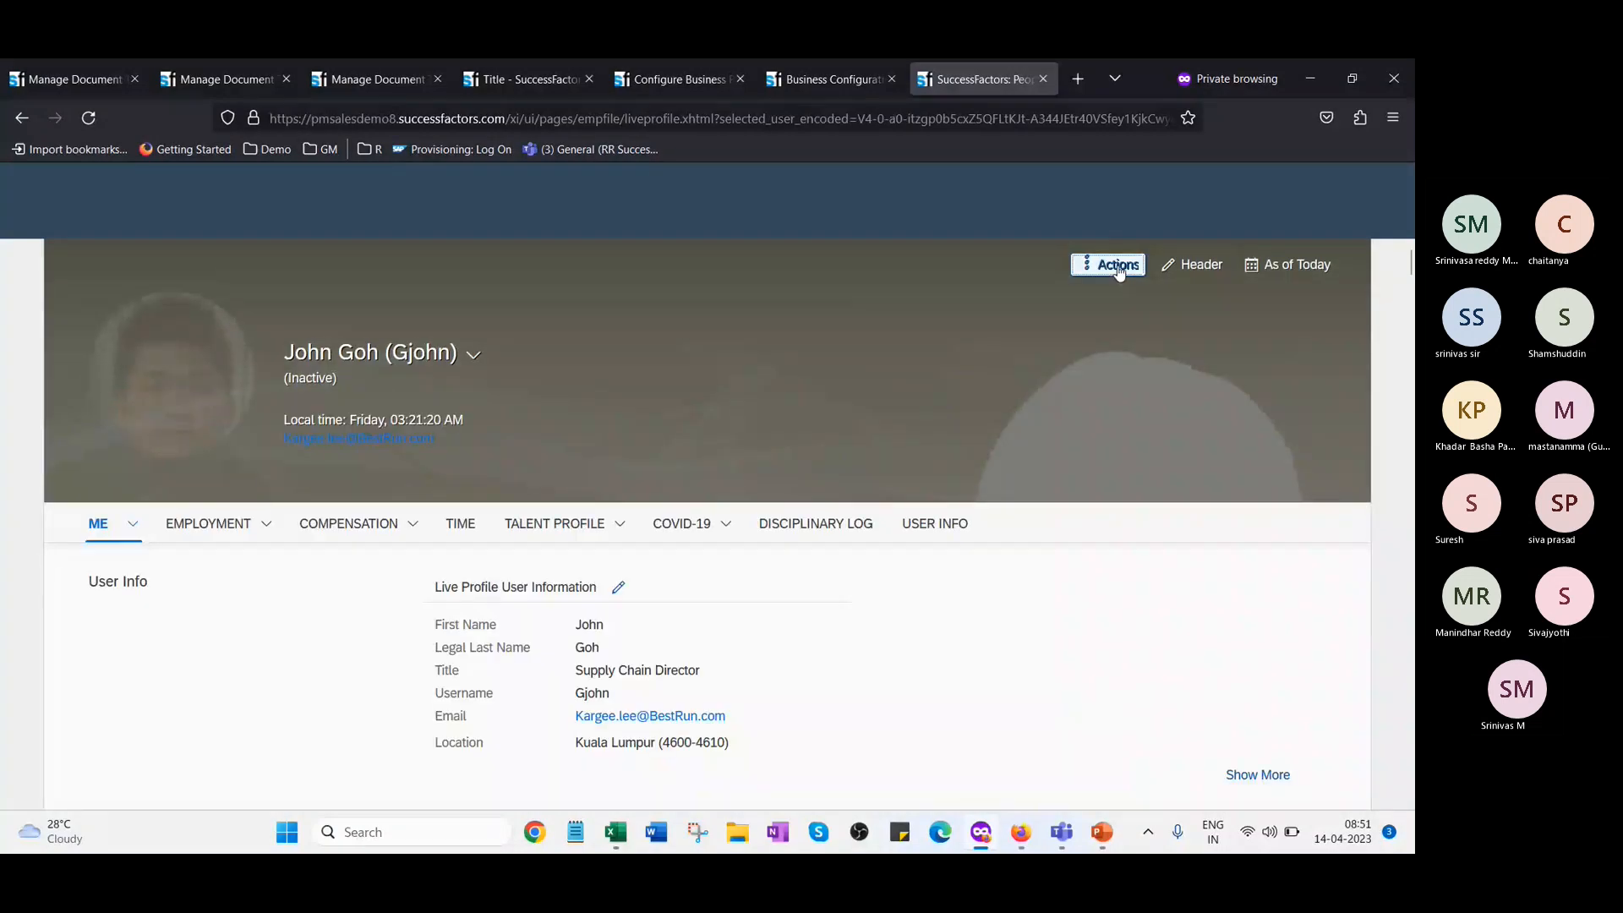
Try a Job Information change effective Apr 14, 2023, cancel it, and reload the profile
left_click(1117, 266)
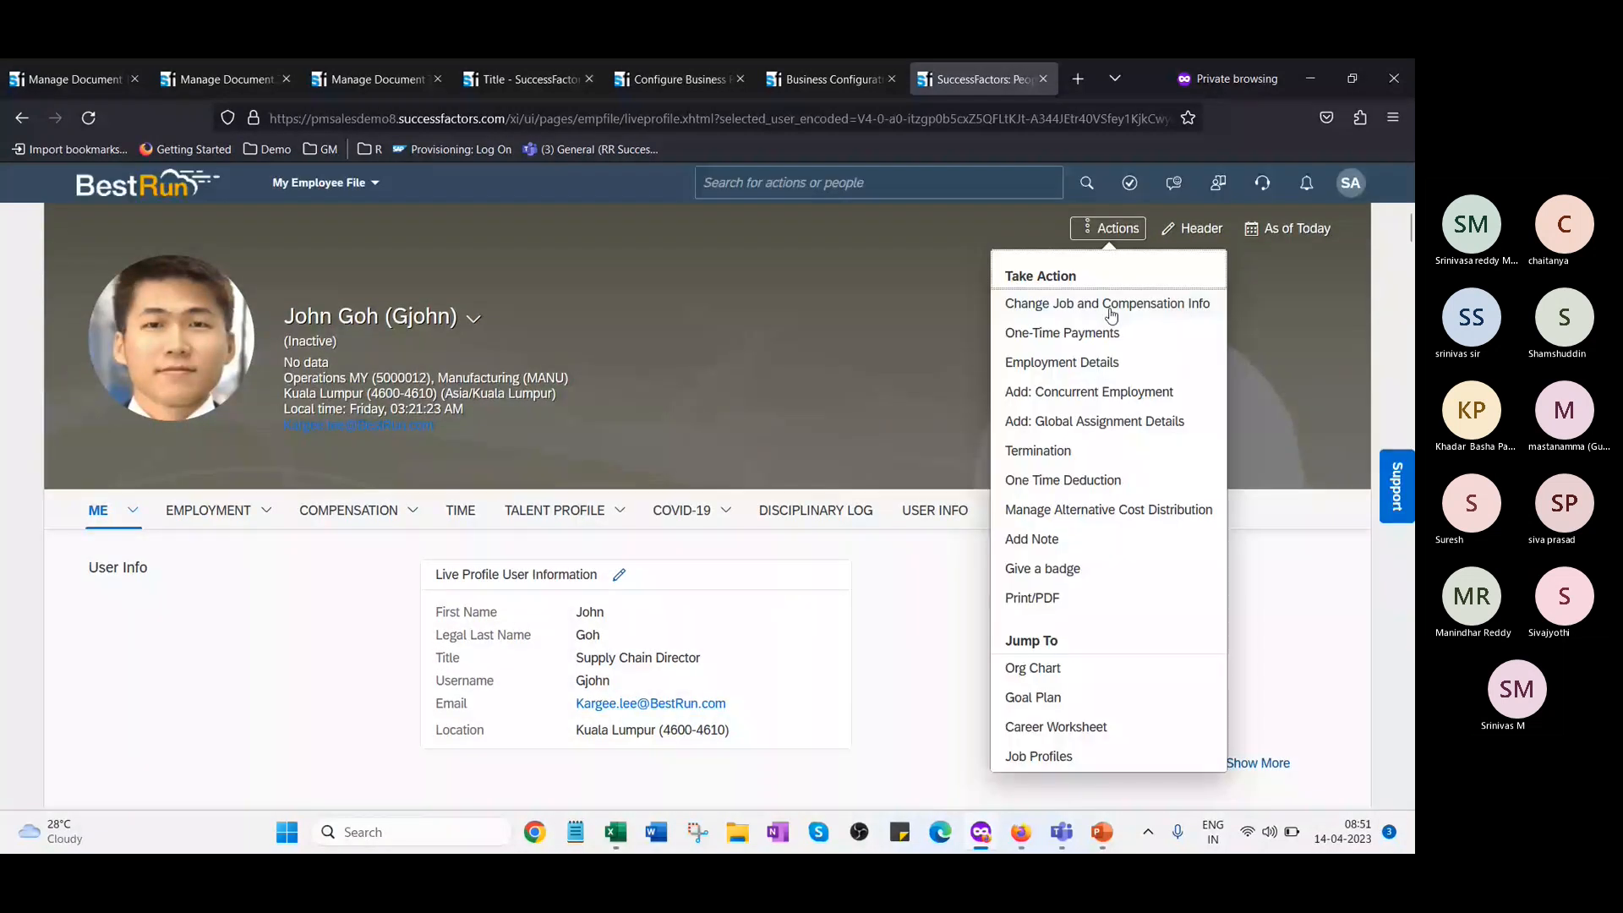
left_click(1110, 309)
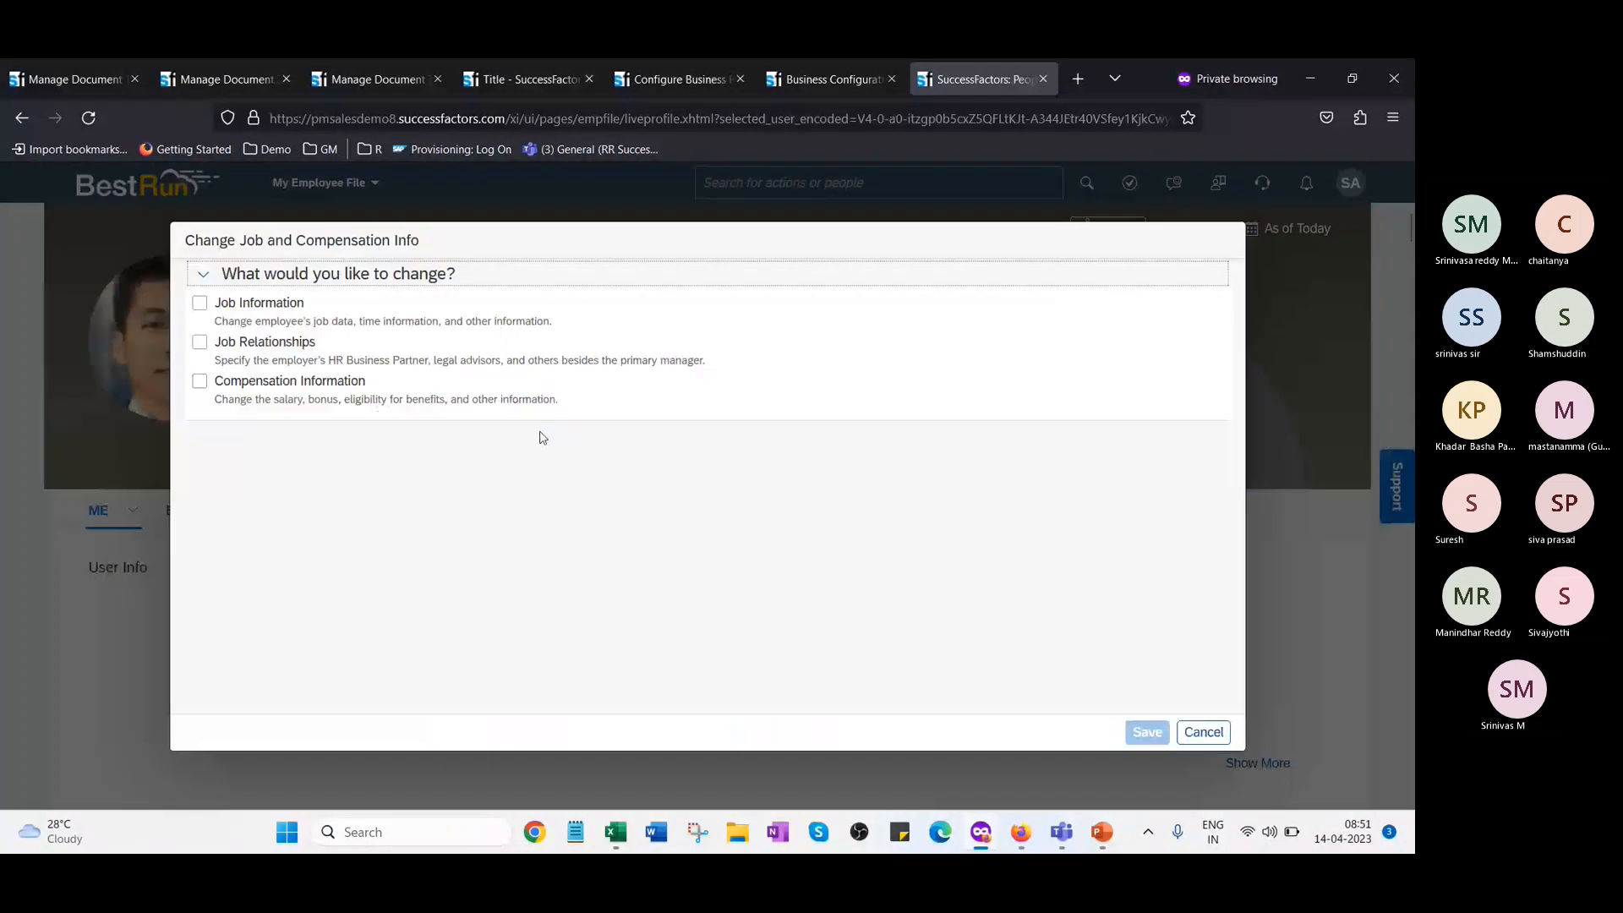
left_click(294, 324)
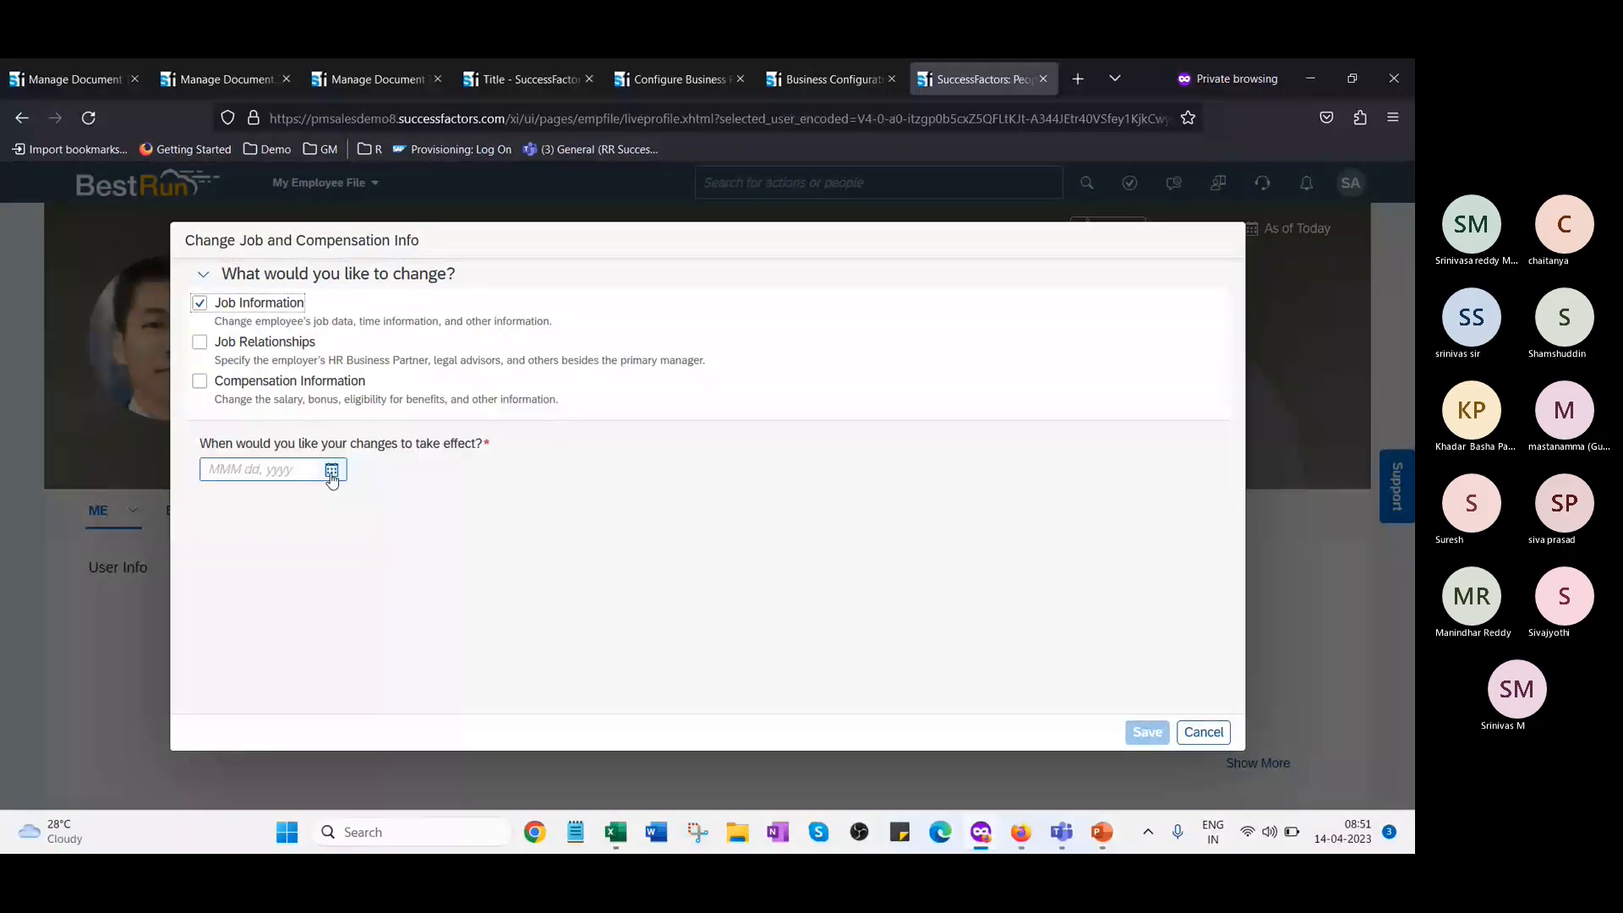
left_click(331, 471)
left_click(399, 622)
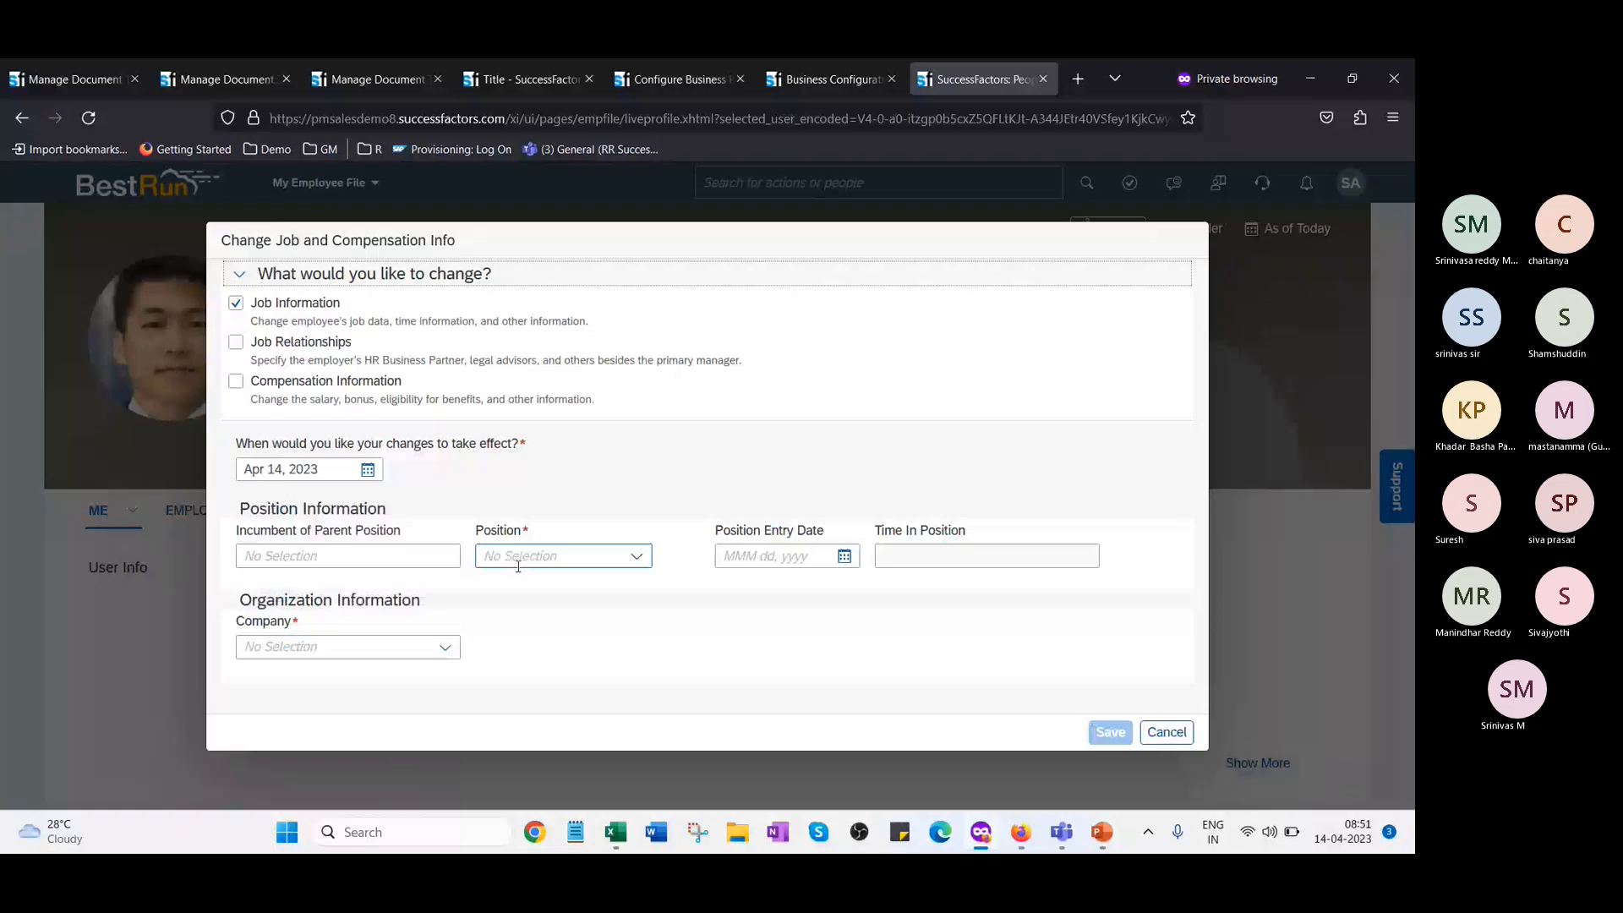
left_click(1166, 738)
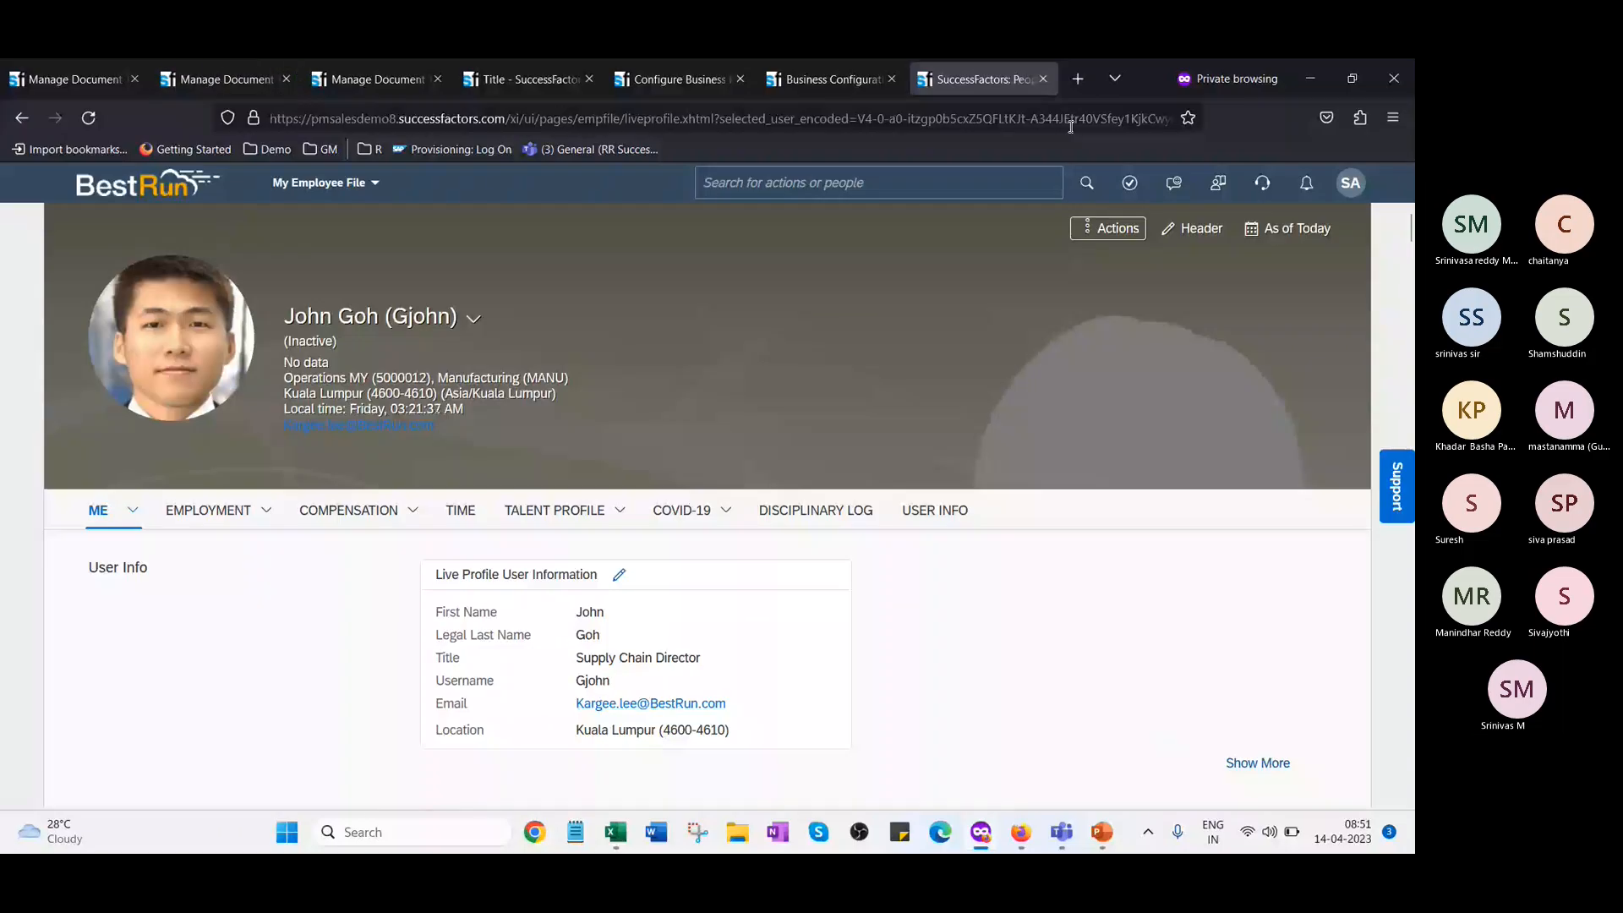
left_click(88, 116)
Start a Change Job and Compensation Info with Job Information, effective Apr 06, 2023
left_click(1107, 228)
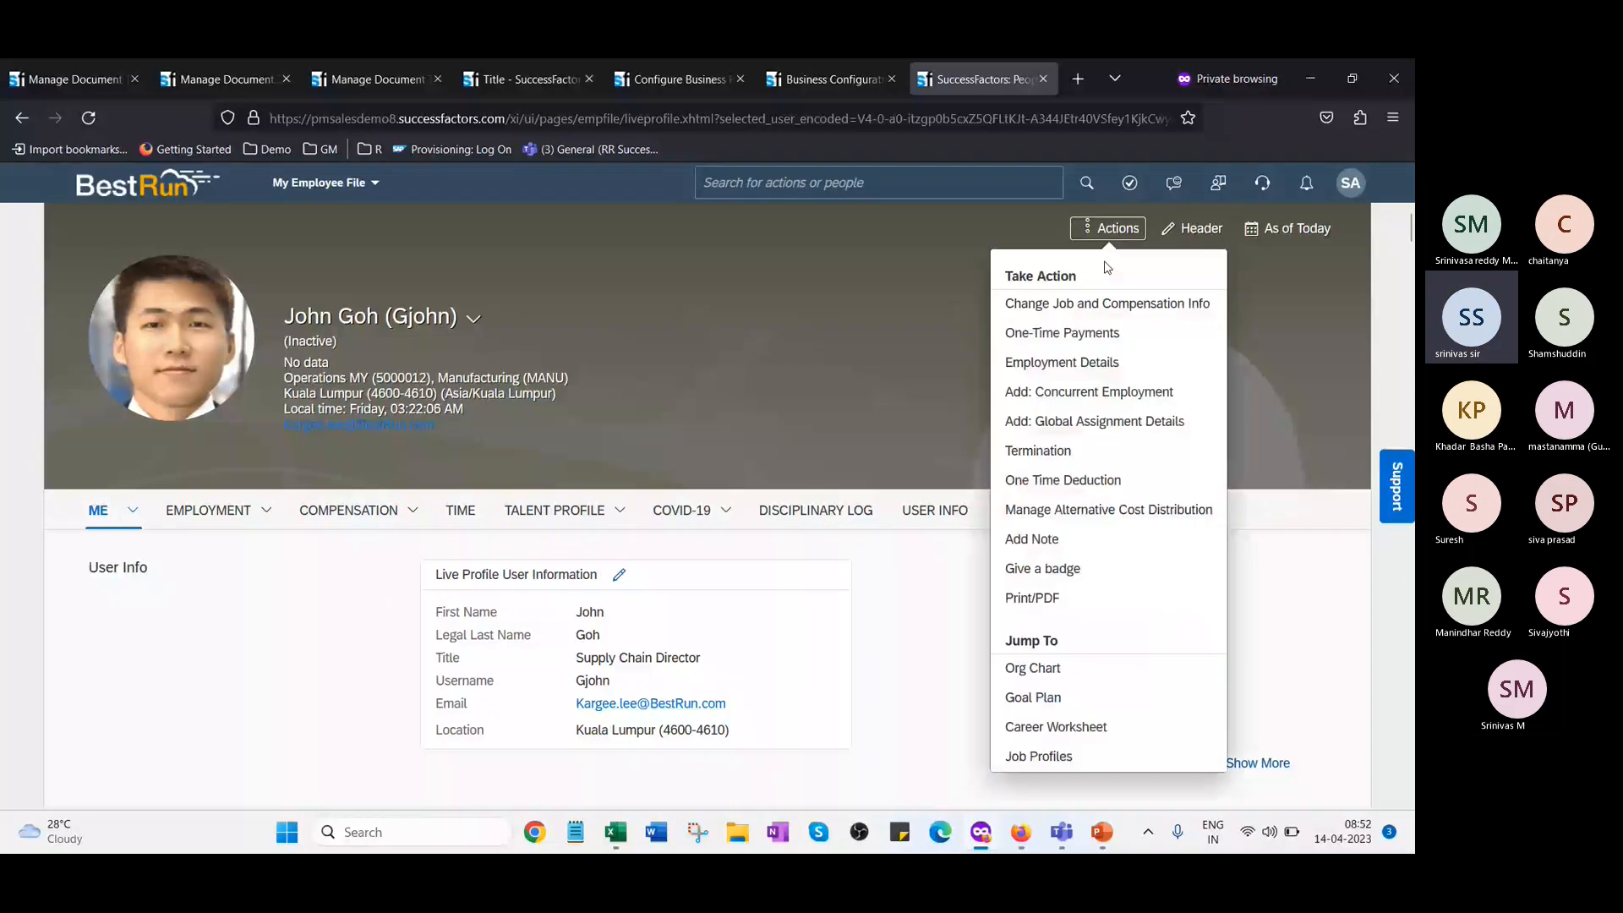
left_click(1085, 318)
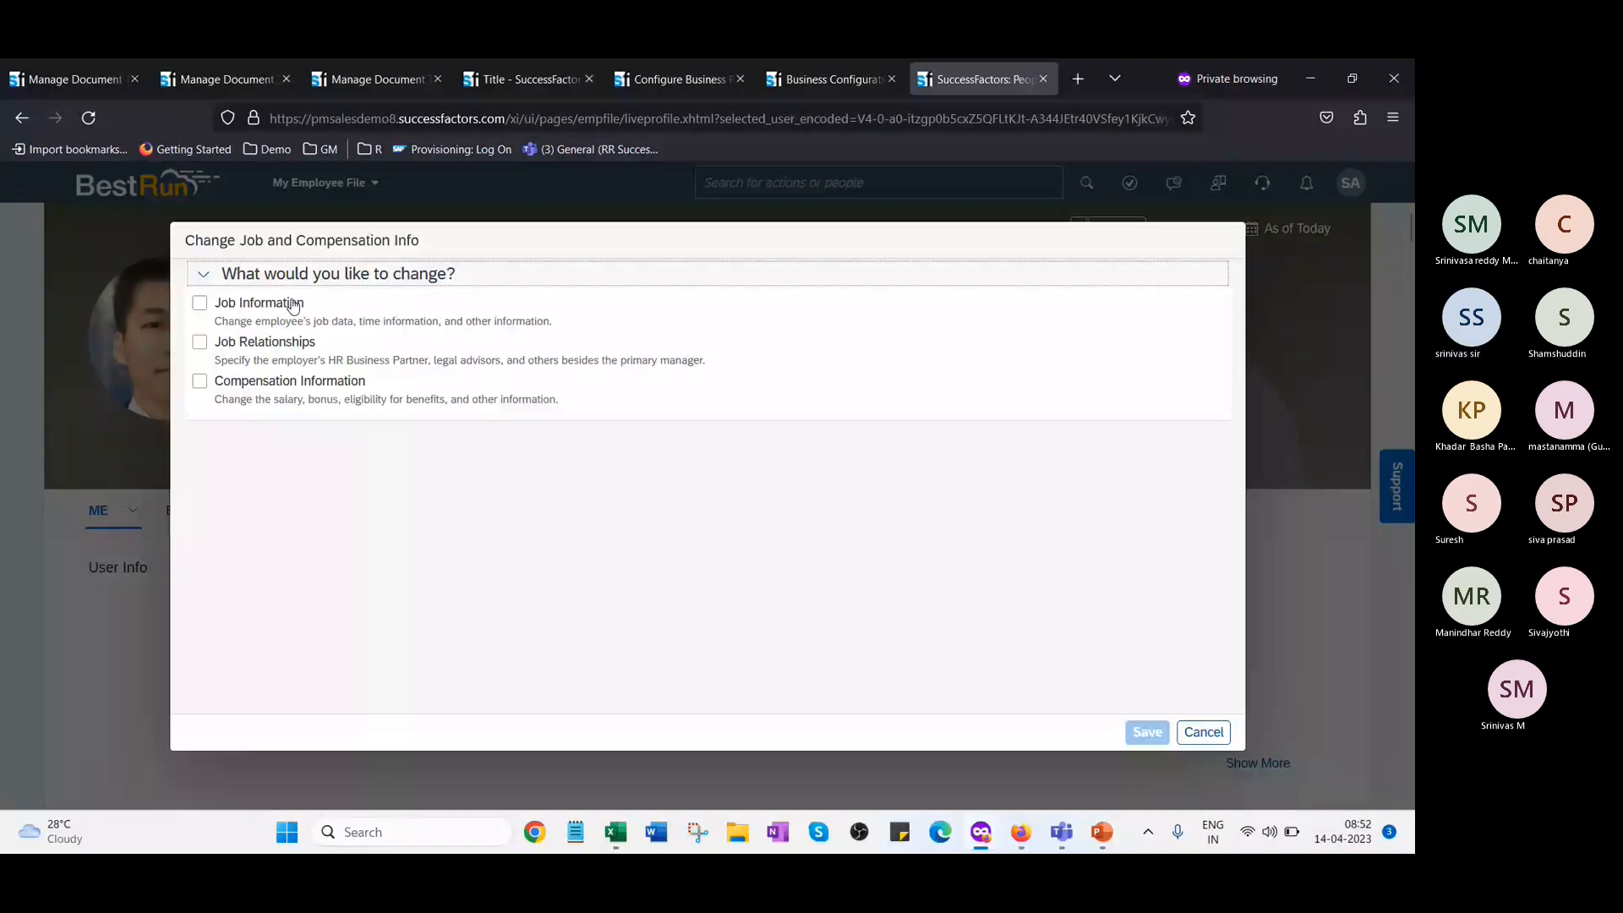
left_click(293, 304)
left_click(332, 469)
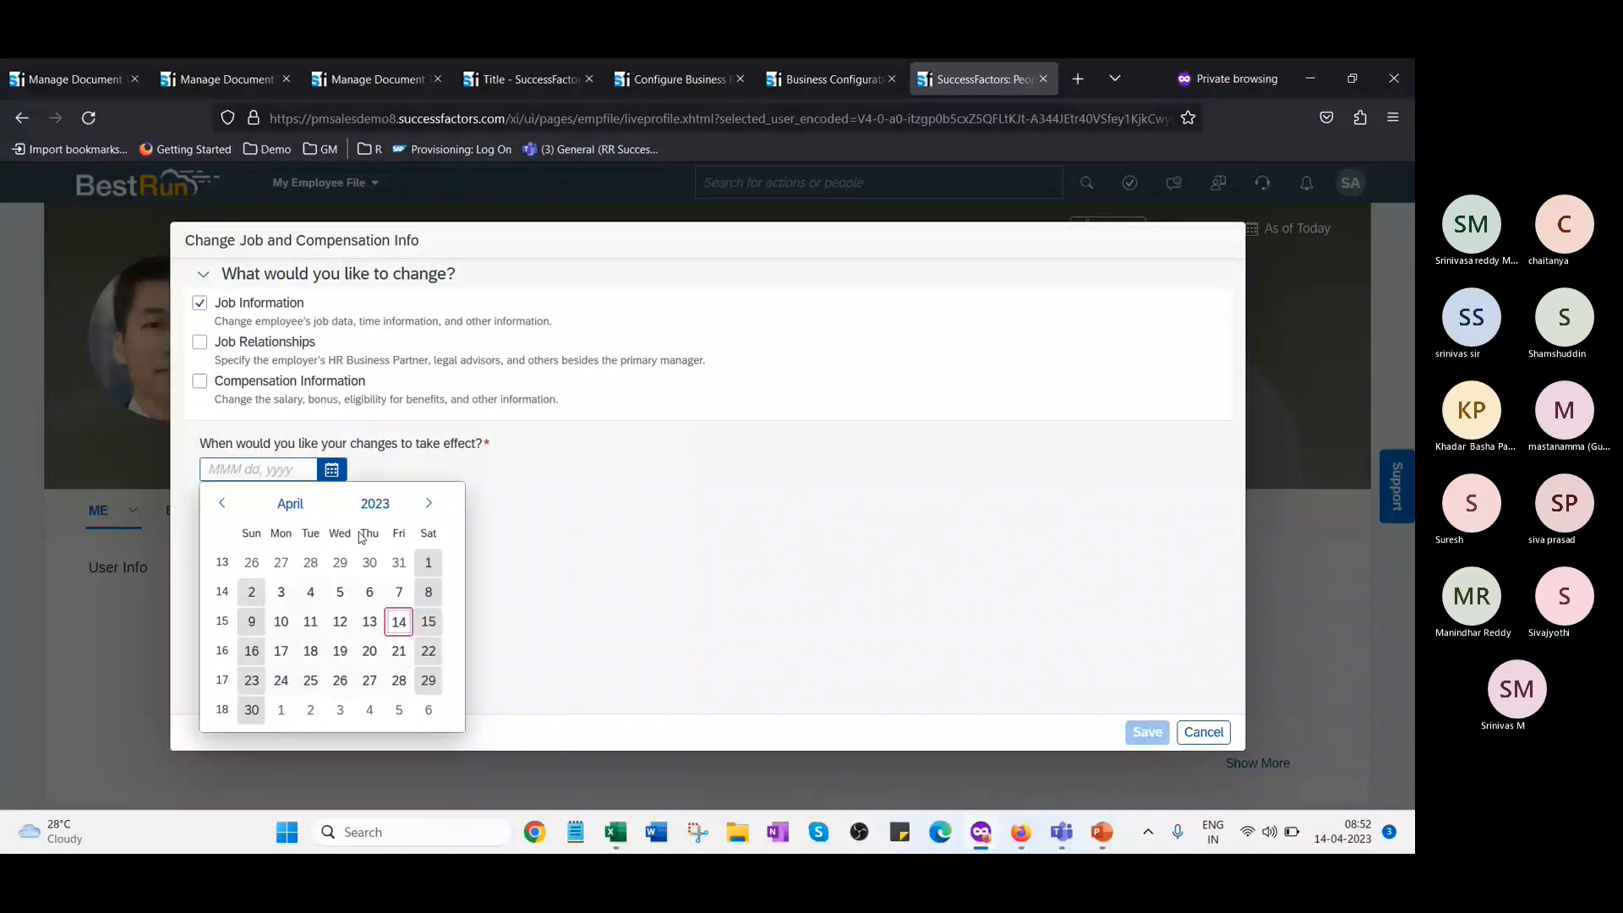
left_click(370, 592)
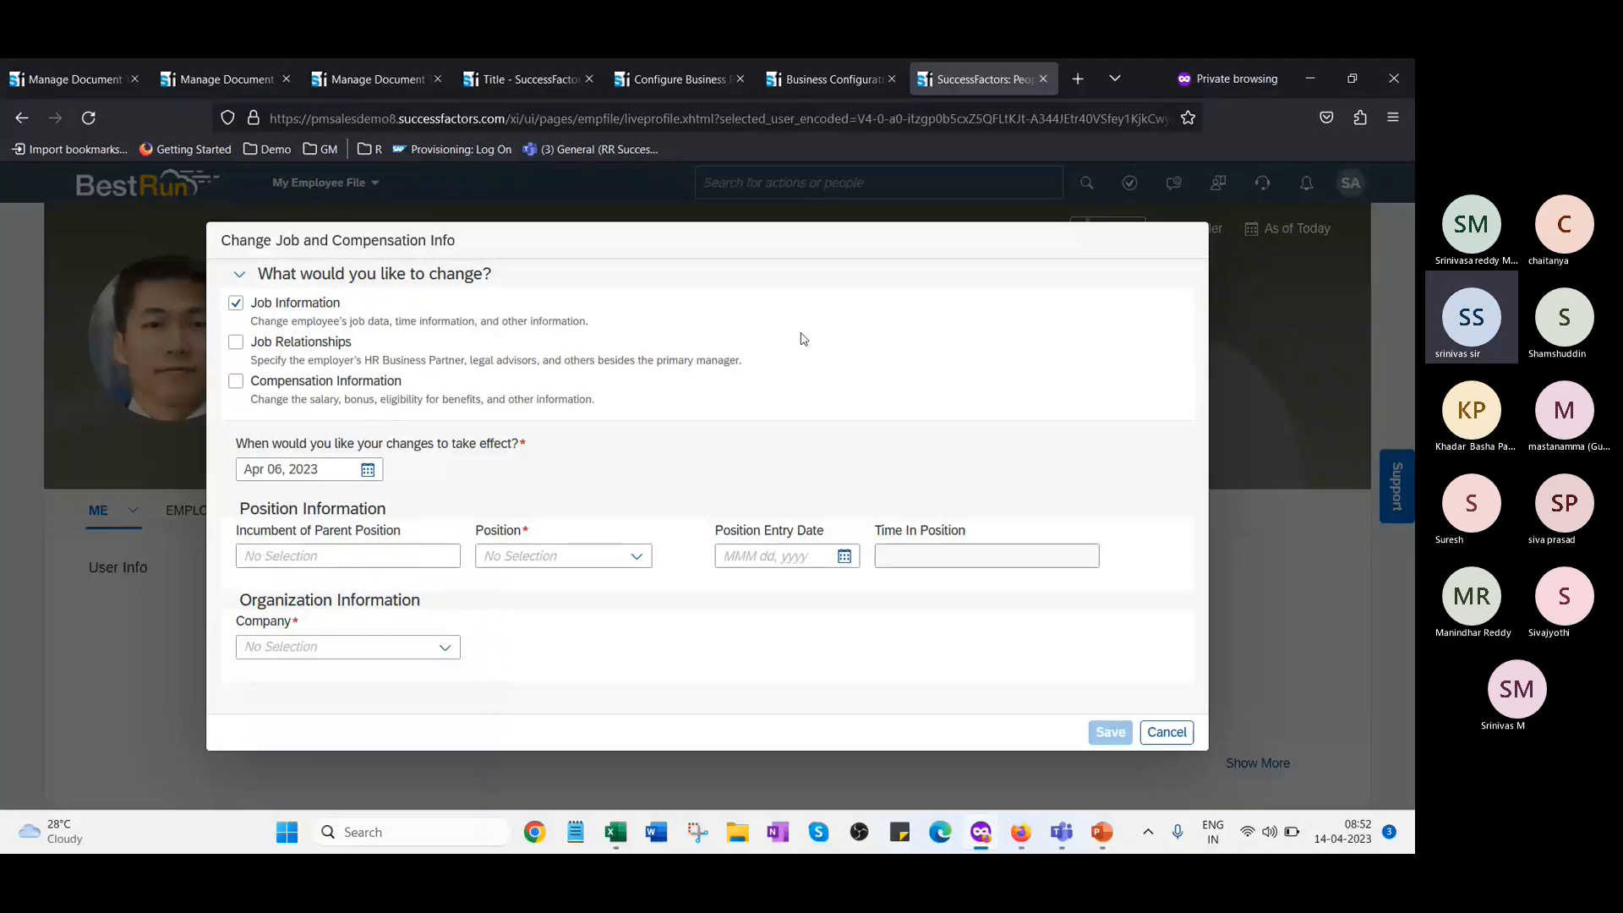
Look through the document generation, template and mapping tabs, reaching the EC_DOC_JChange workflow's external CC address
left_click(833, 68)
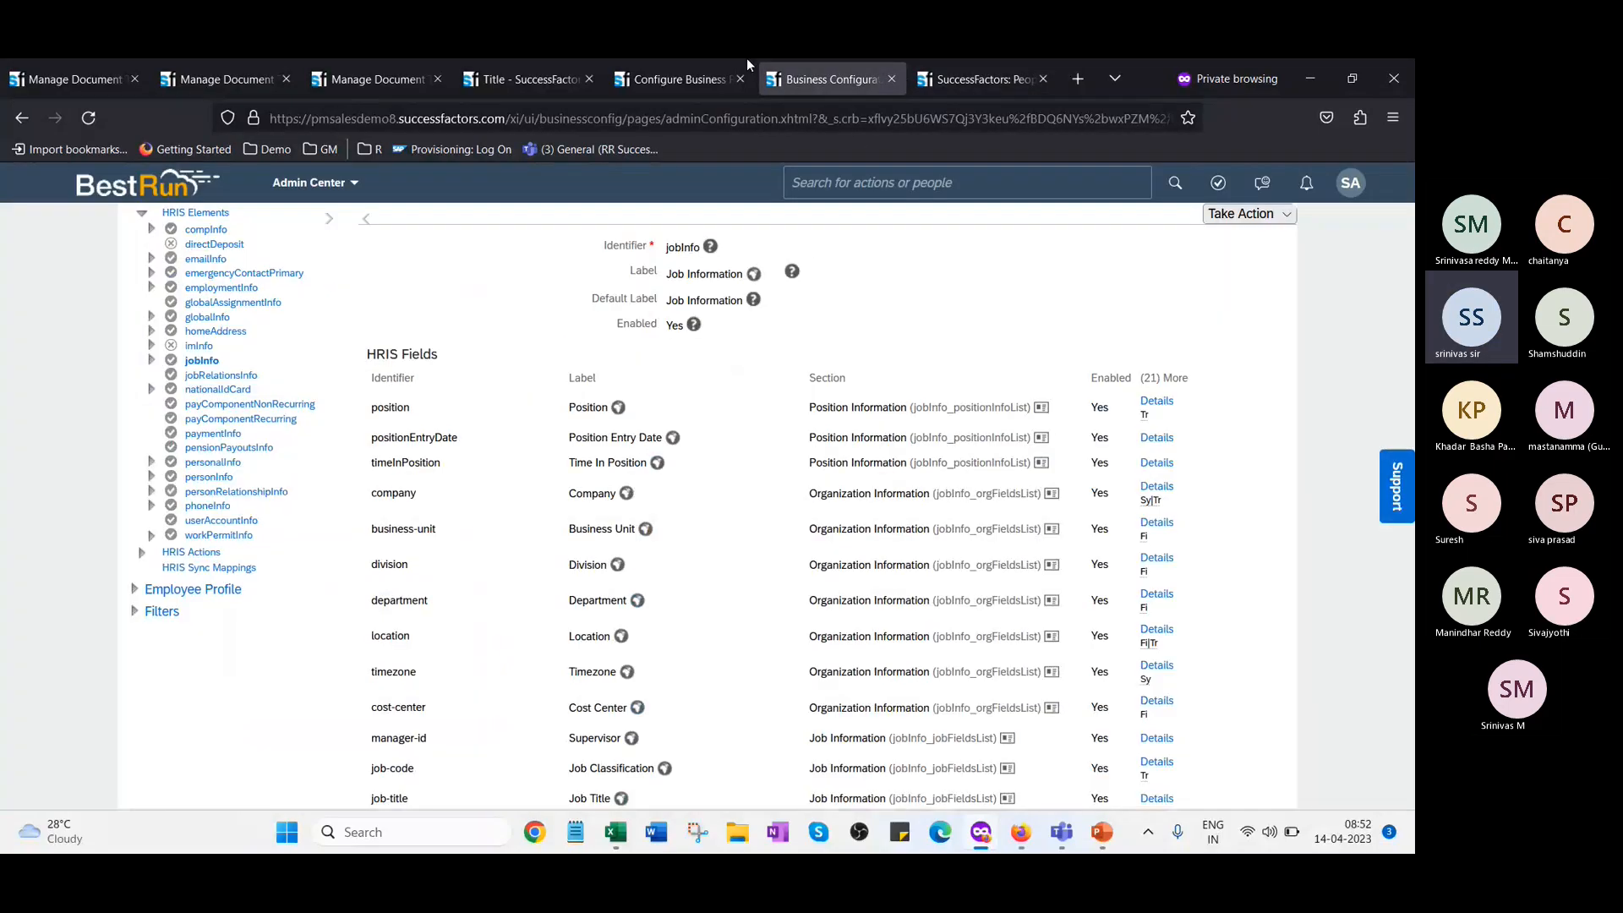
left_click(93, 68)
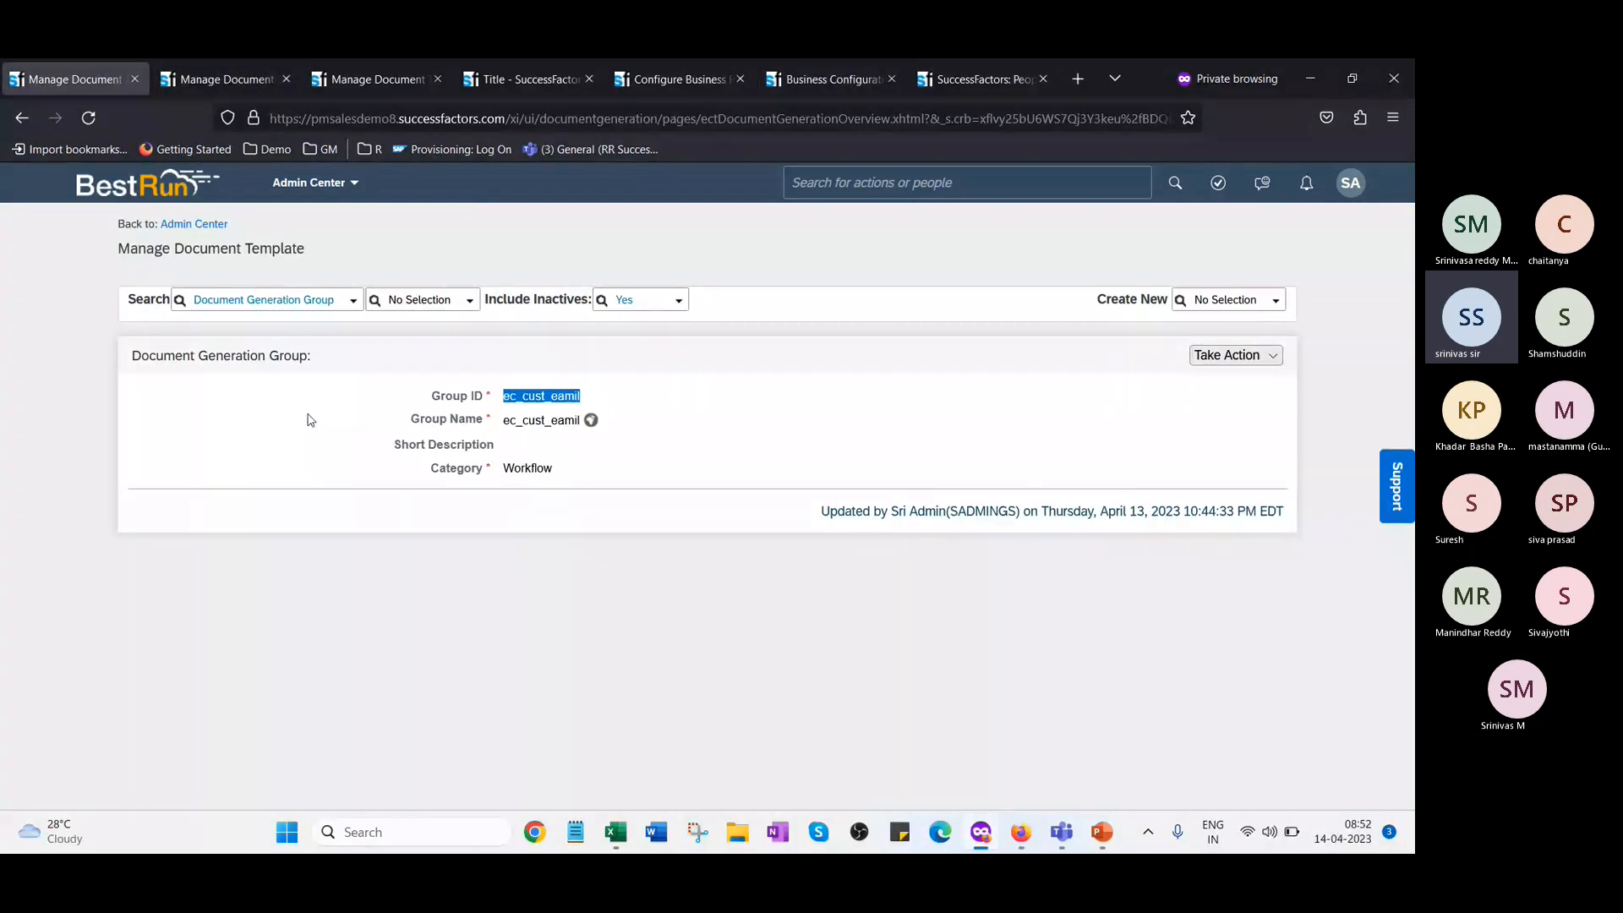
left_click(310, 421)
left_click(216, 82)
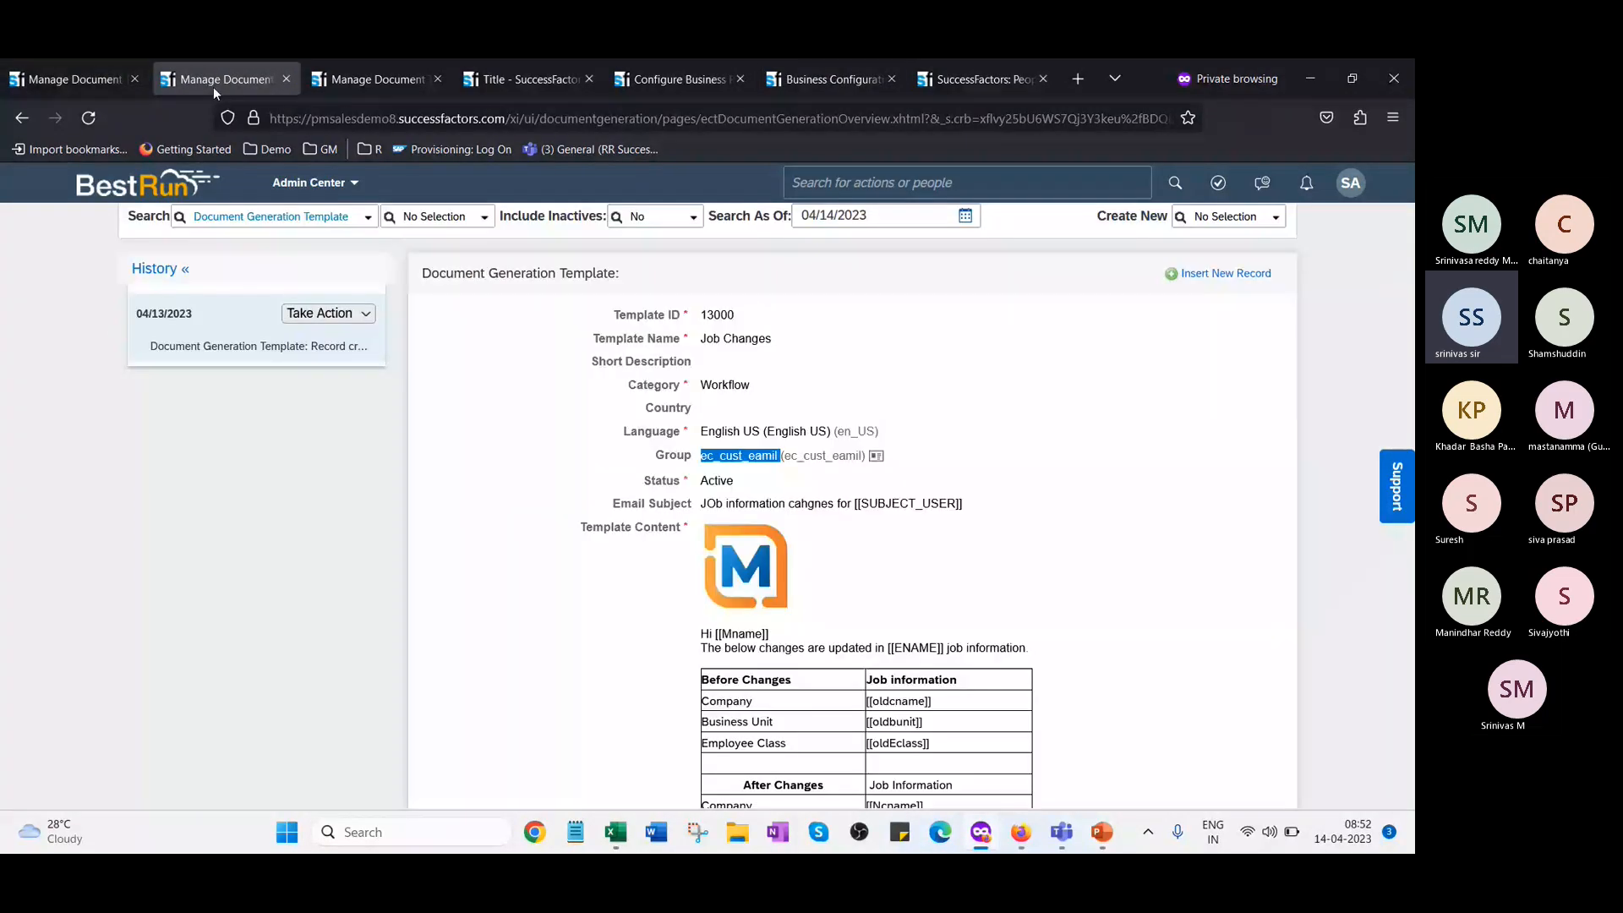
key("ctrl+Tab")
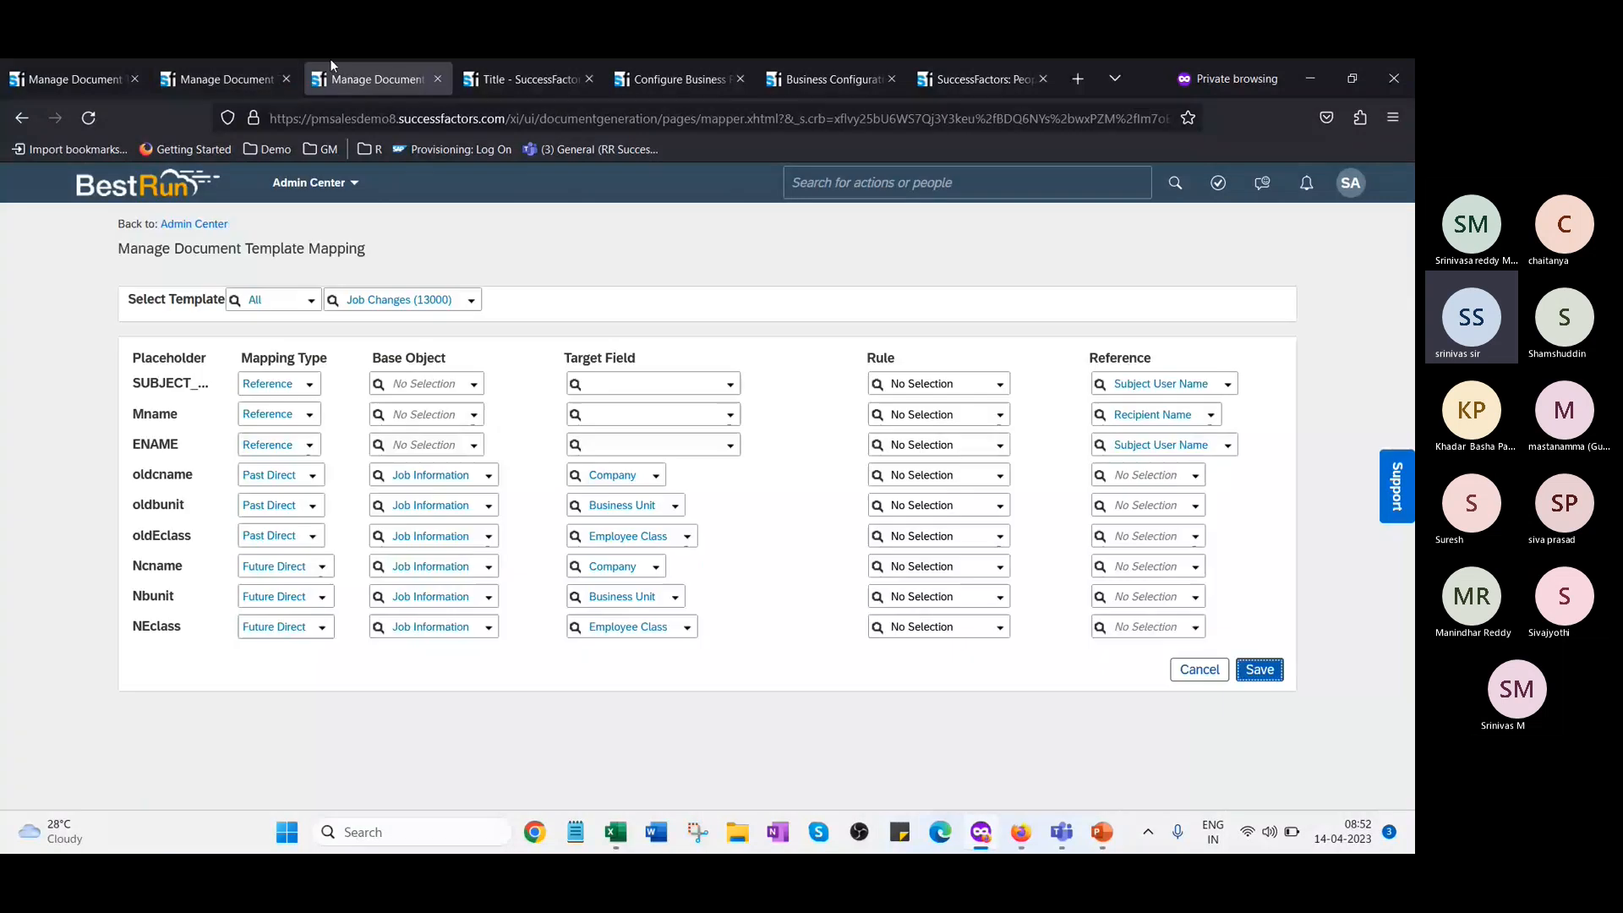
key("ctrl+Tab")
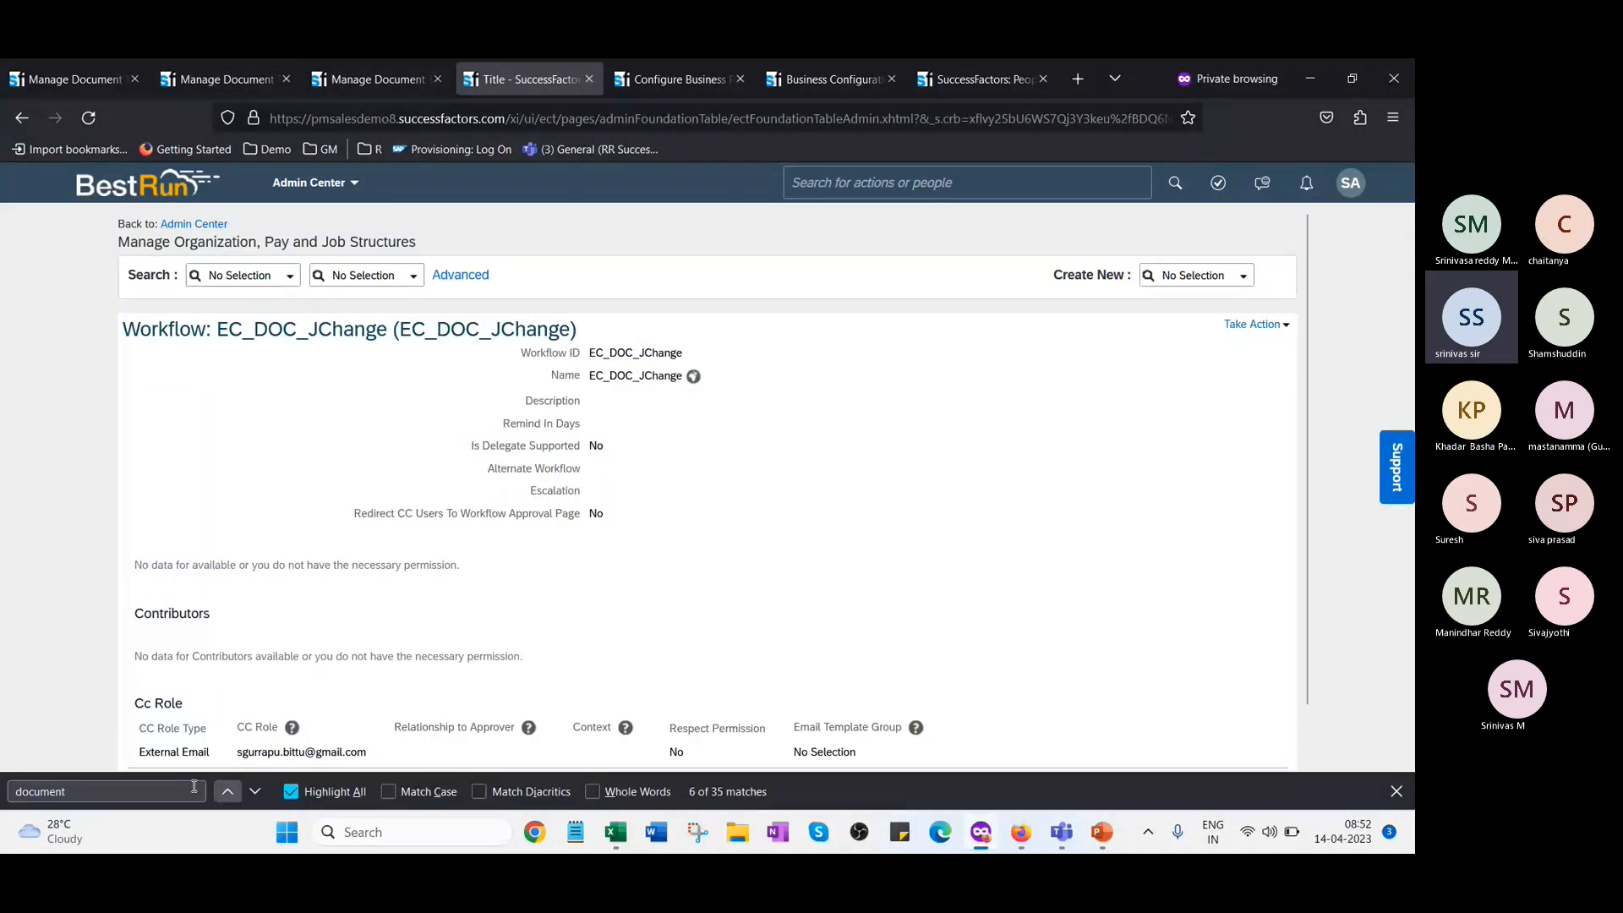
left_click_drag(237, 751, 376, 753)
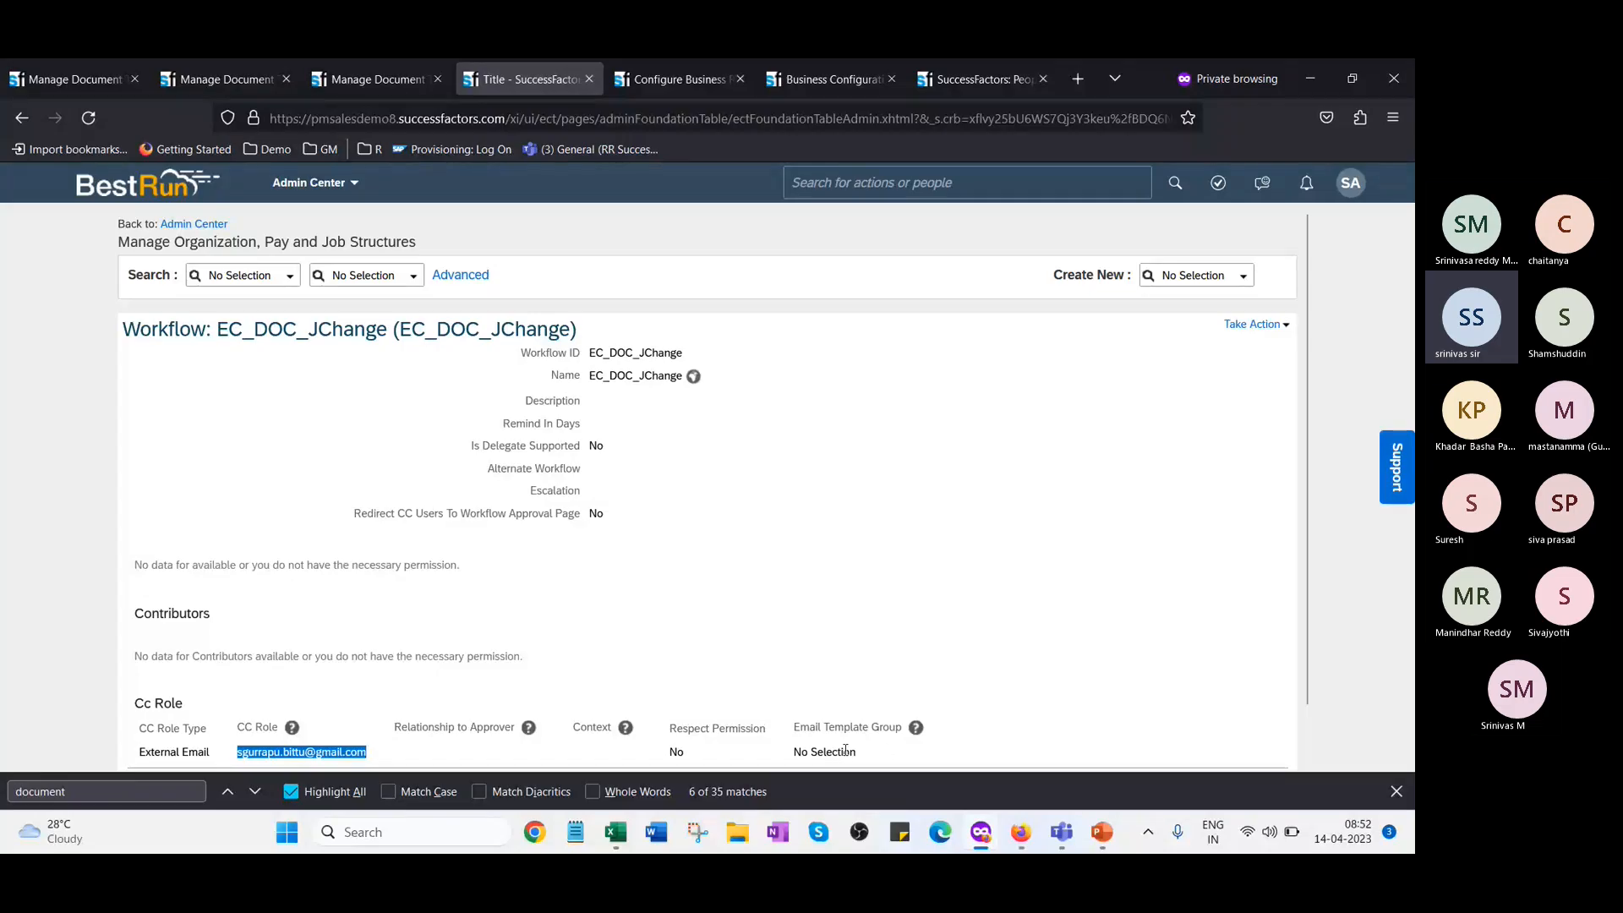
Correct the EC_DOC_JChange workflow so its CC role uses email template group ec_cust_eamil, and save
left_click(1254, 325)
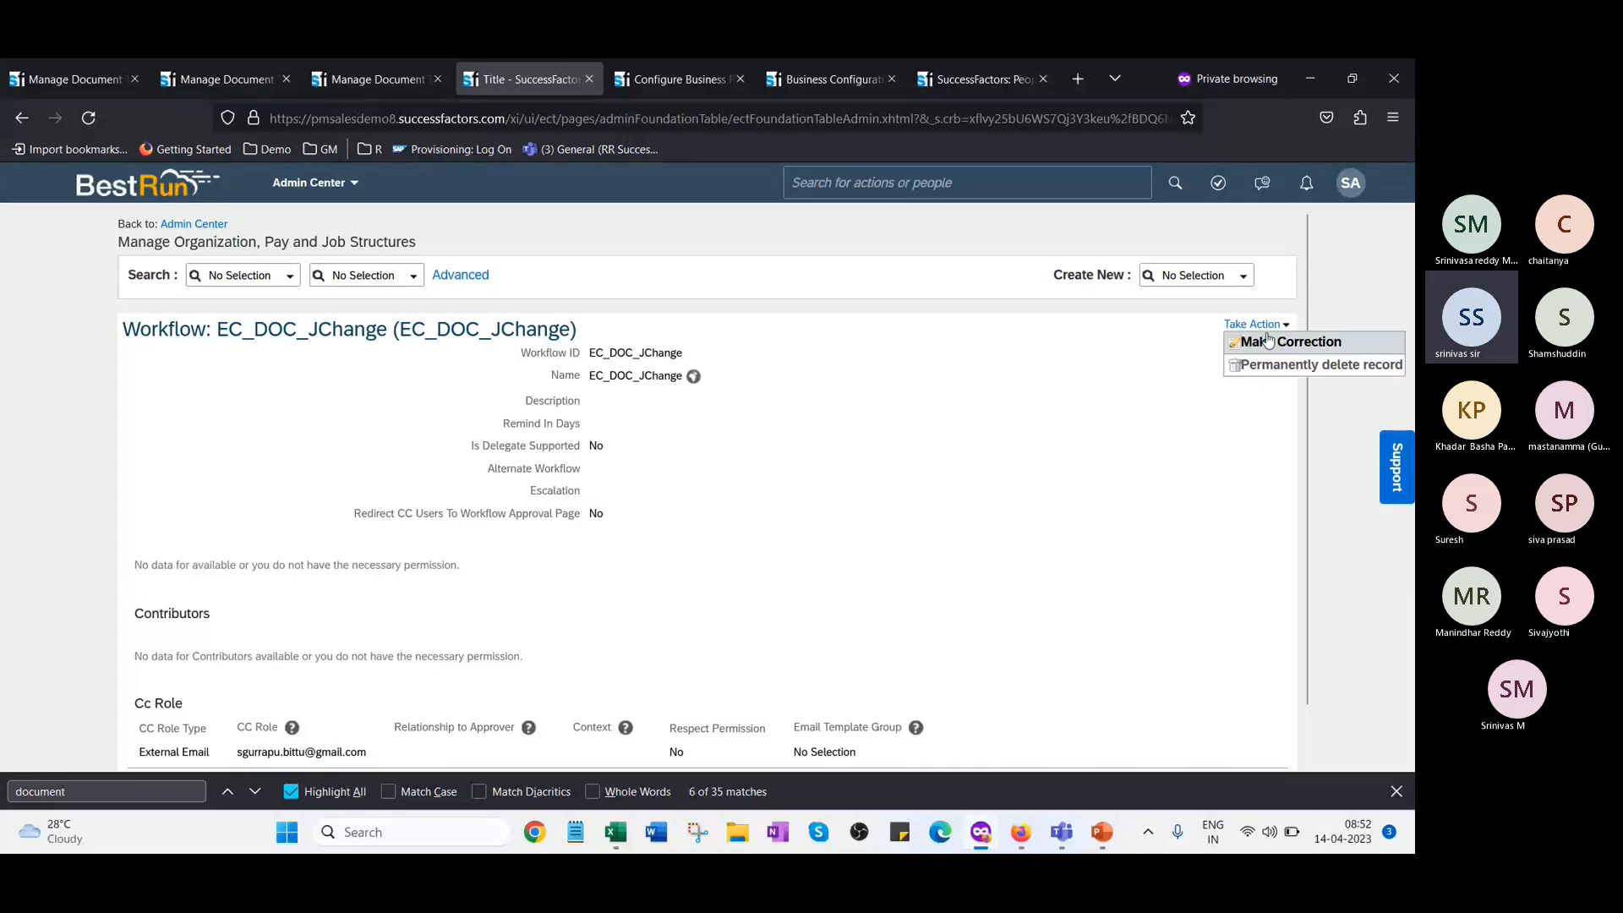
left_click(1268, 341)
scroll(991, 522, "down", 4)
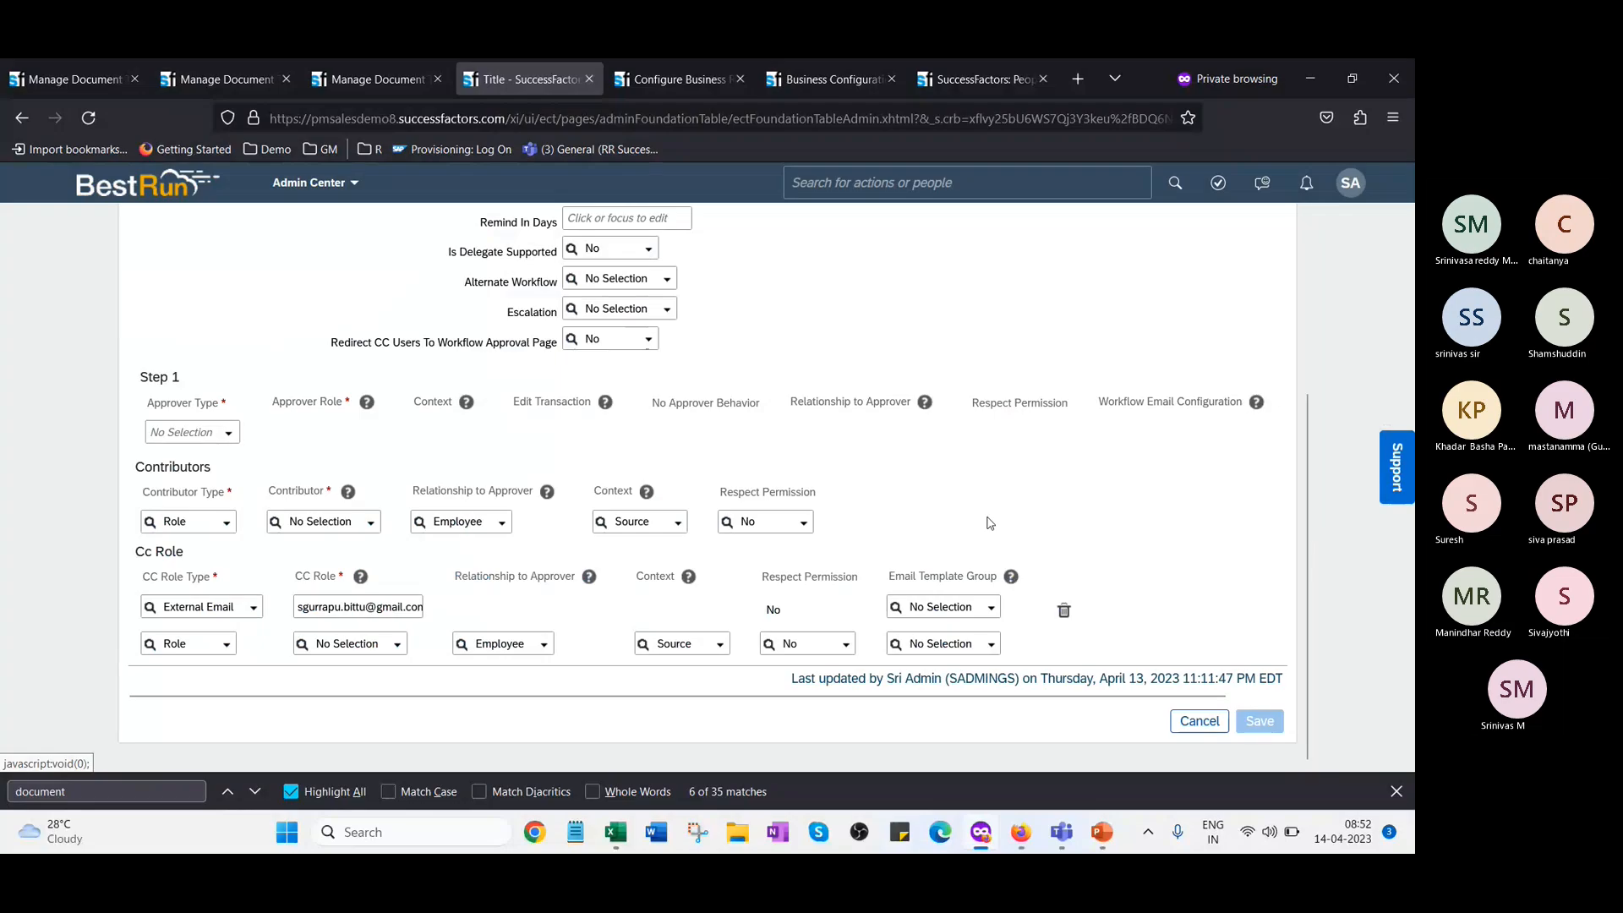
left_click(961, 610)
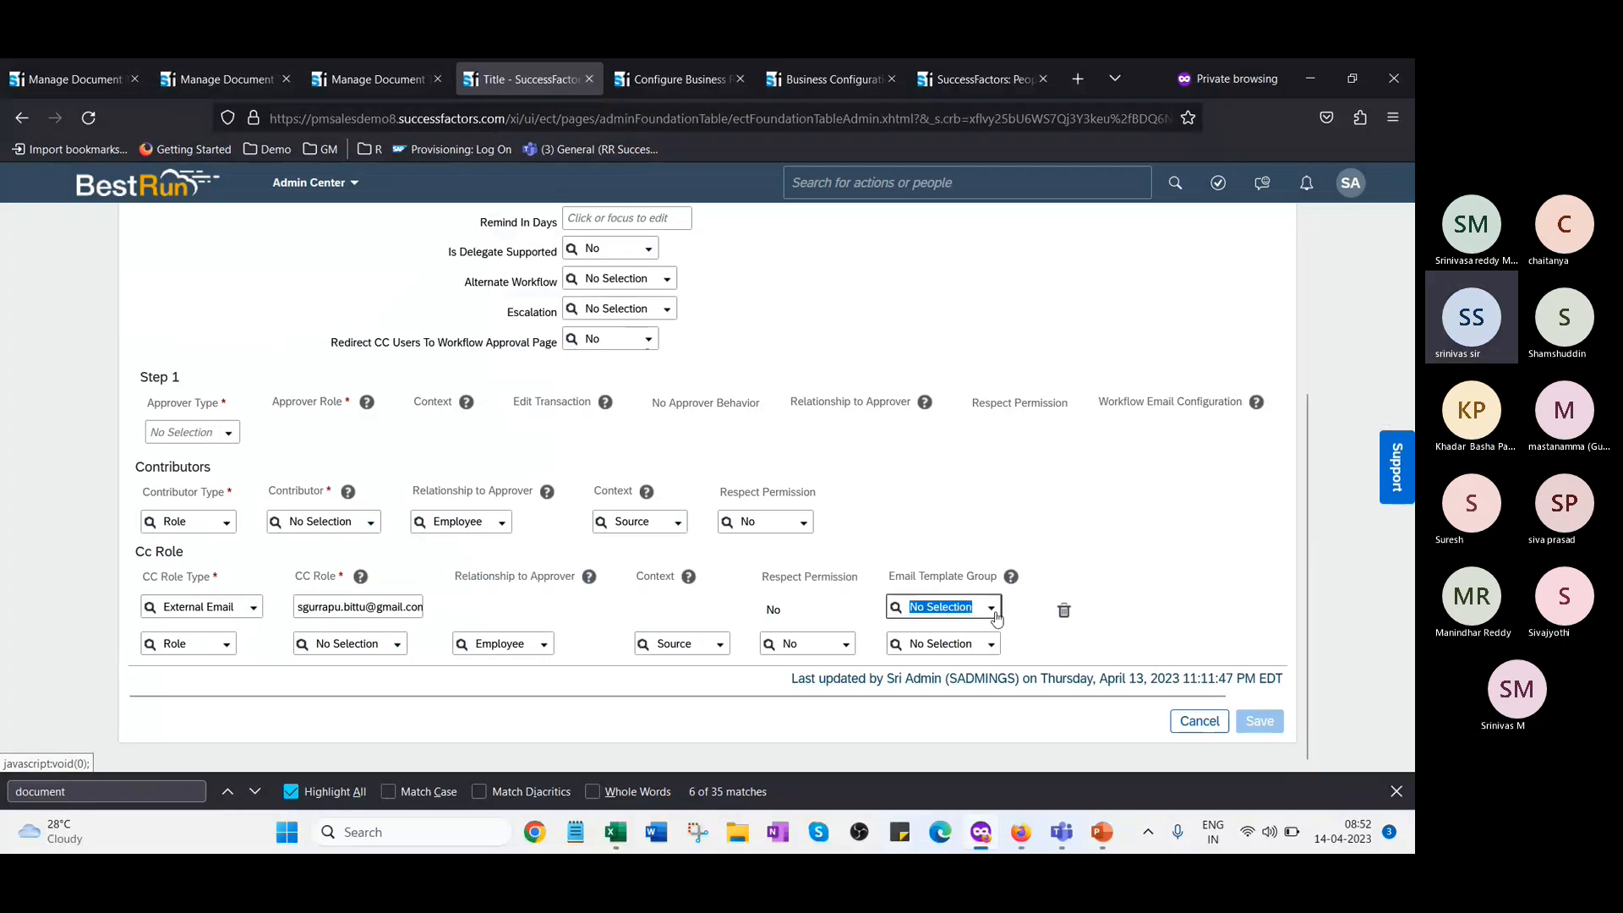
left_click(992, 610)
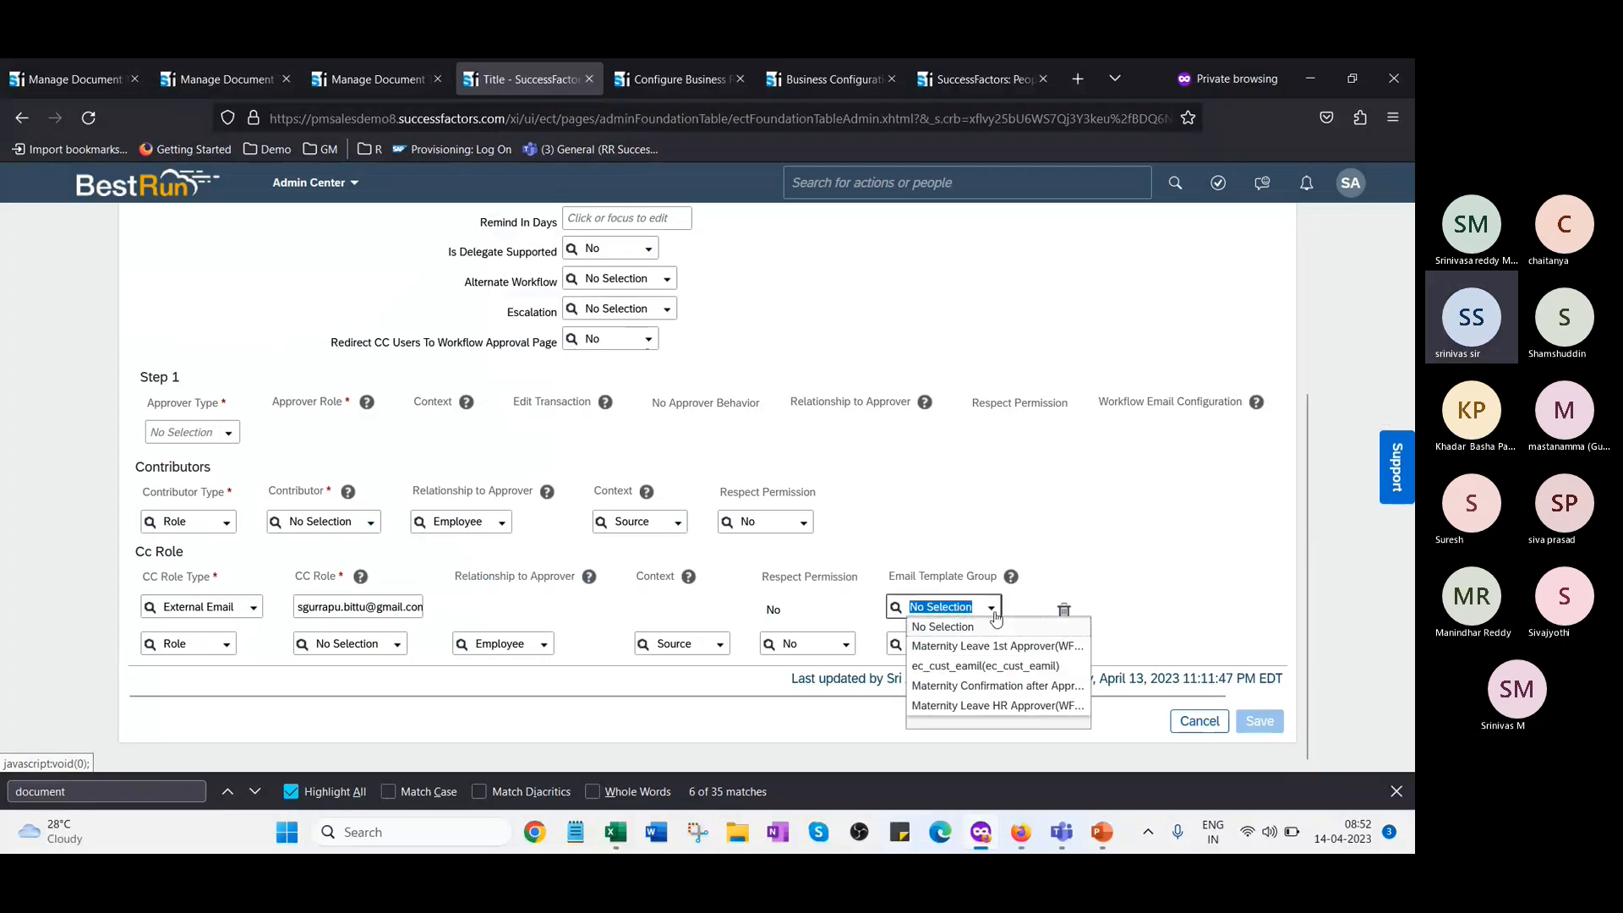
left_click(984, 666)
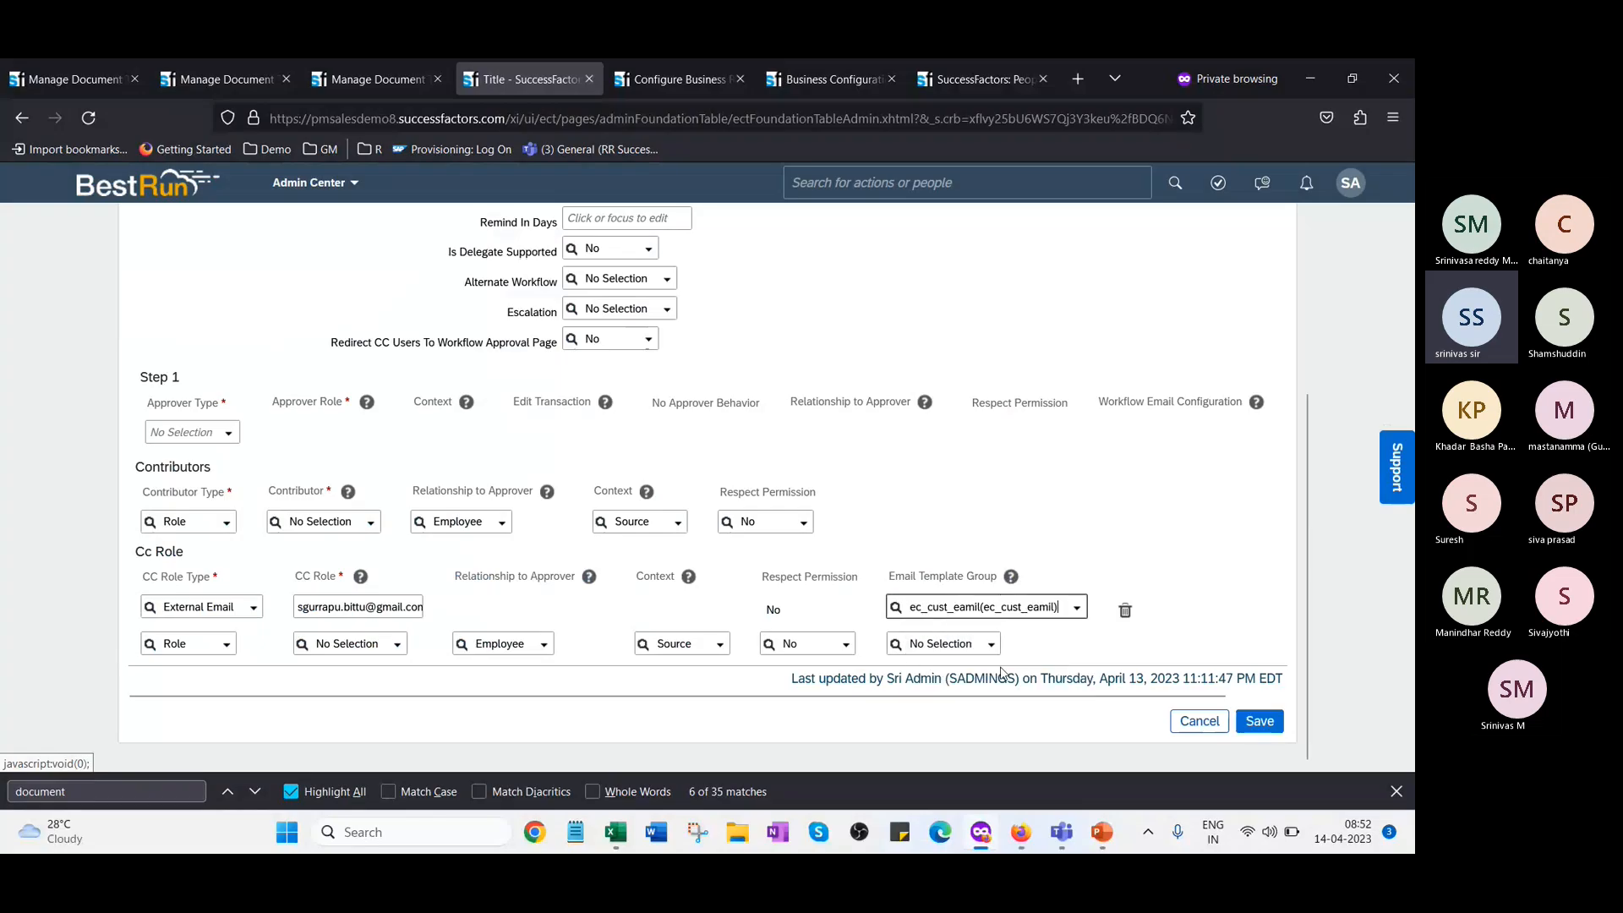
left_click(1247, 723)
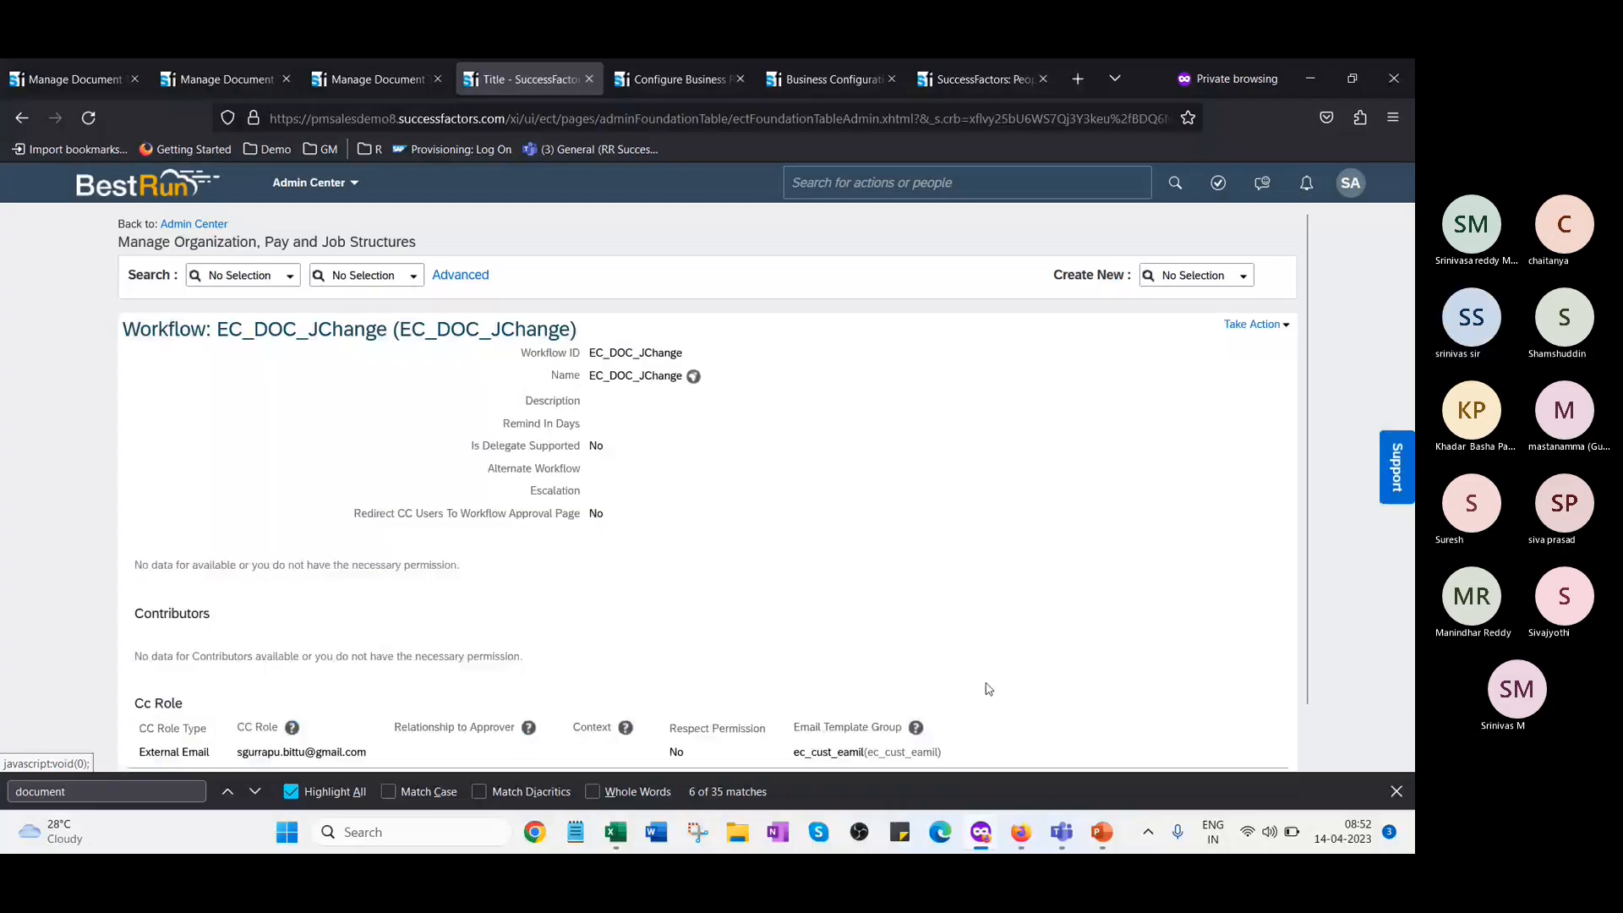
left_click(674, 76)
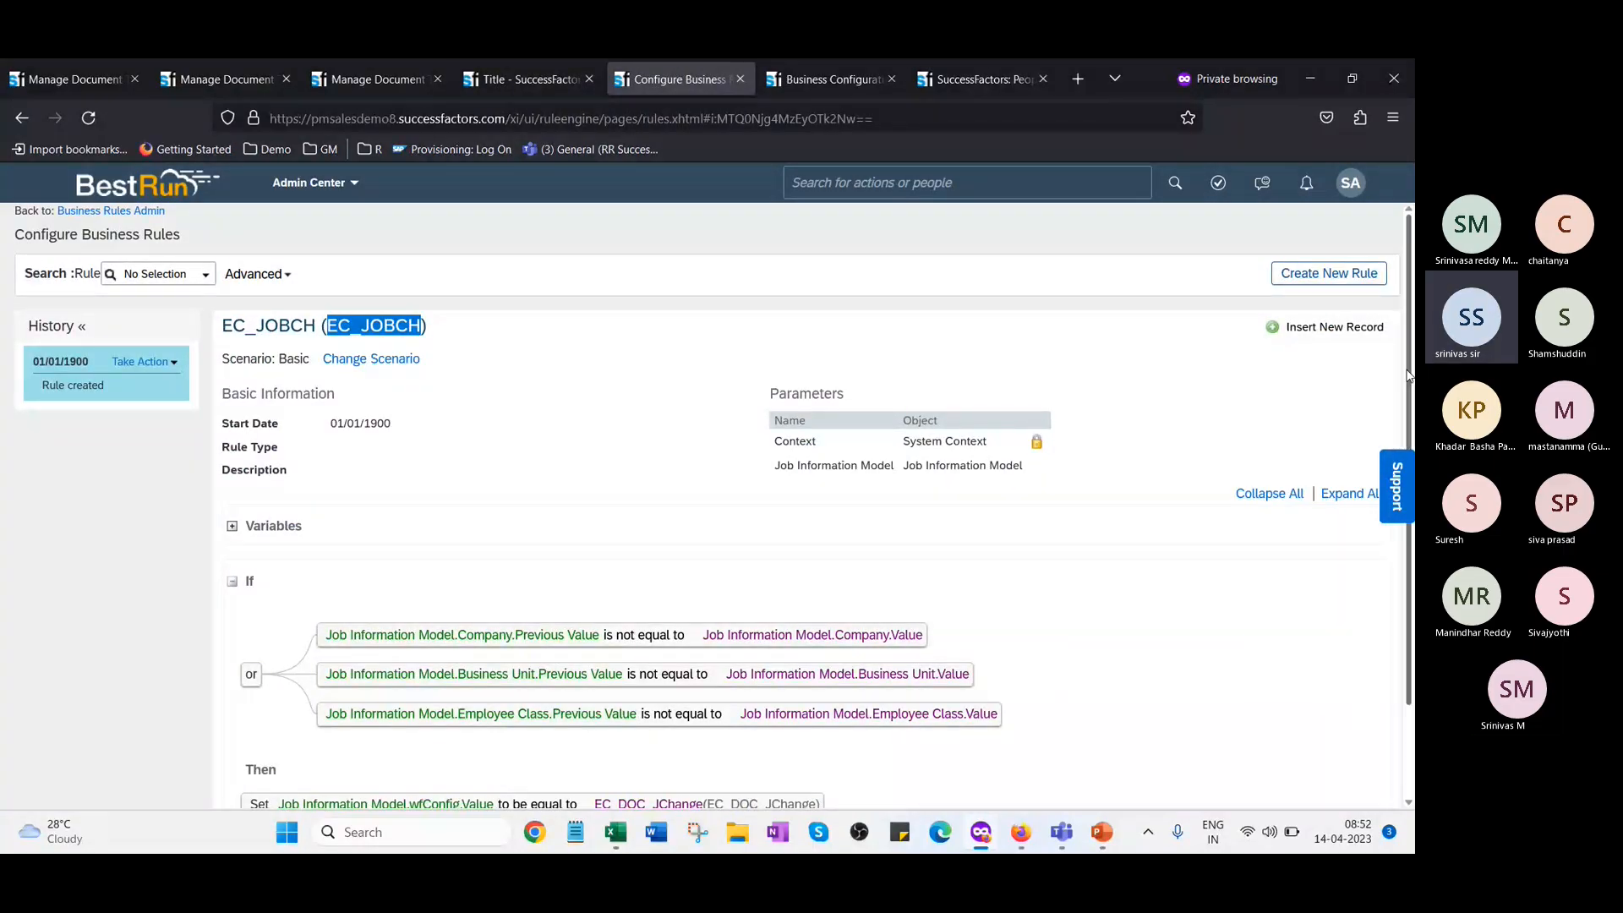
Review EC_JOBCH's EC_DOC_JChange reference and the jobInfo trigger rules, then return to the pending job change
scroll(1408, 374, "down", 2)
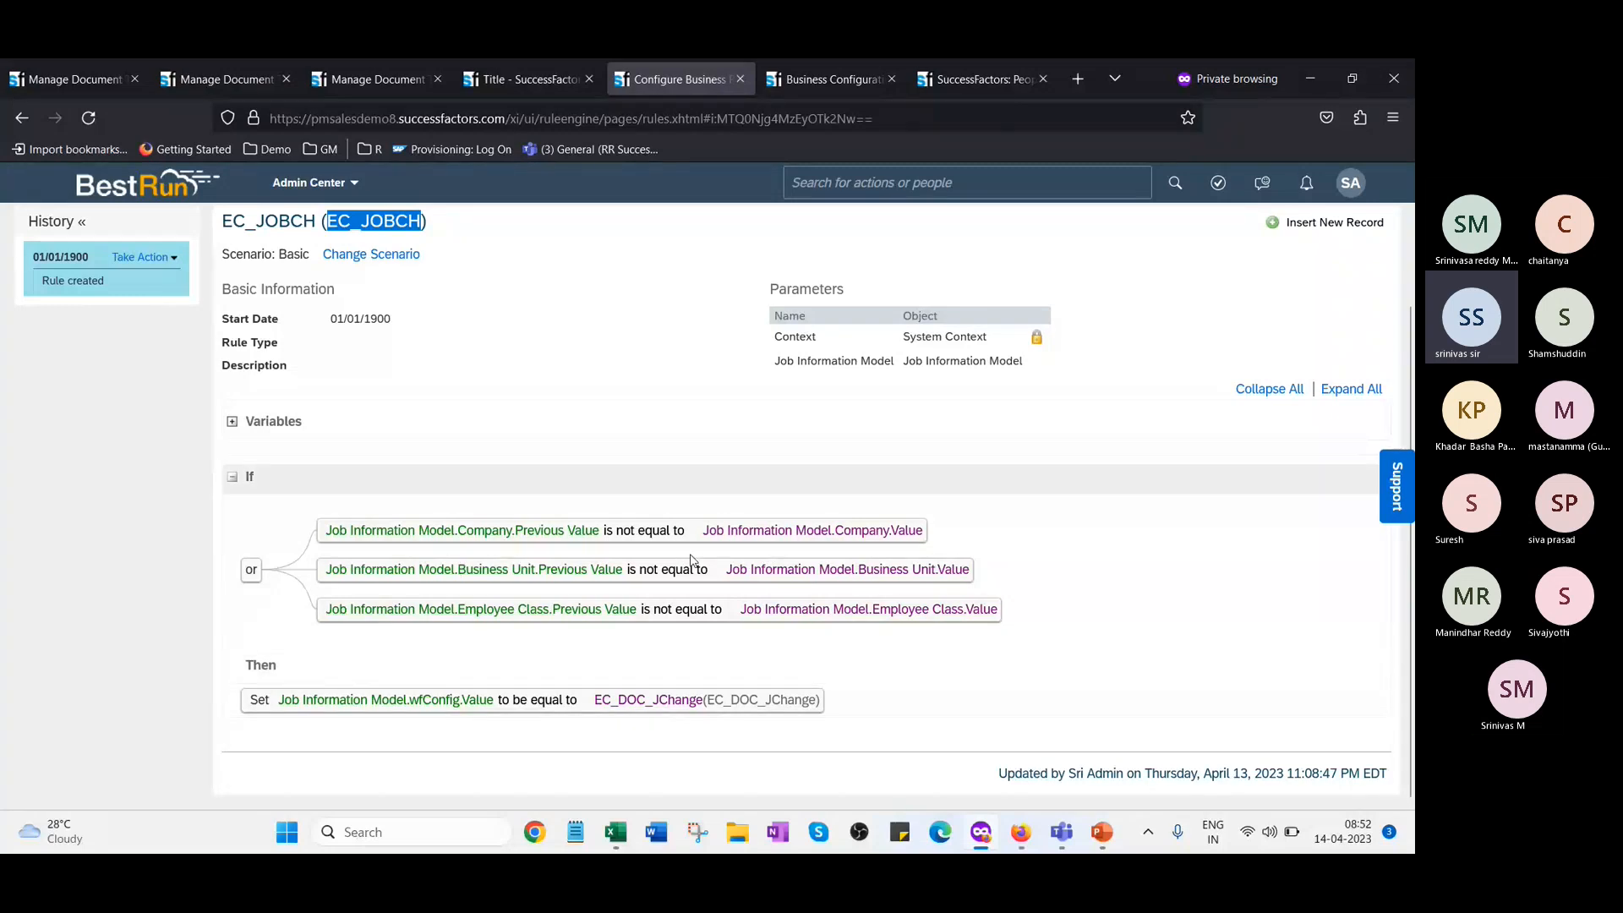
left_click(751, 698)
double_click(751, 697)
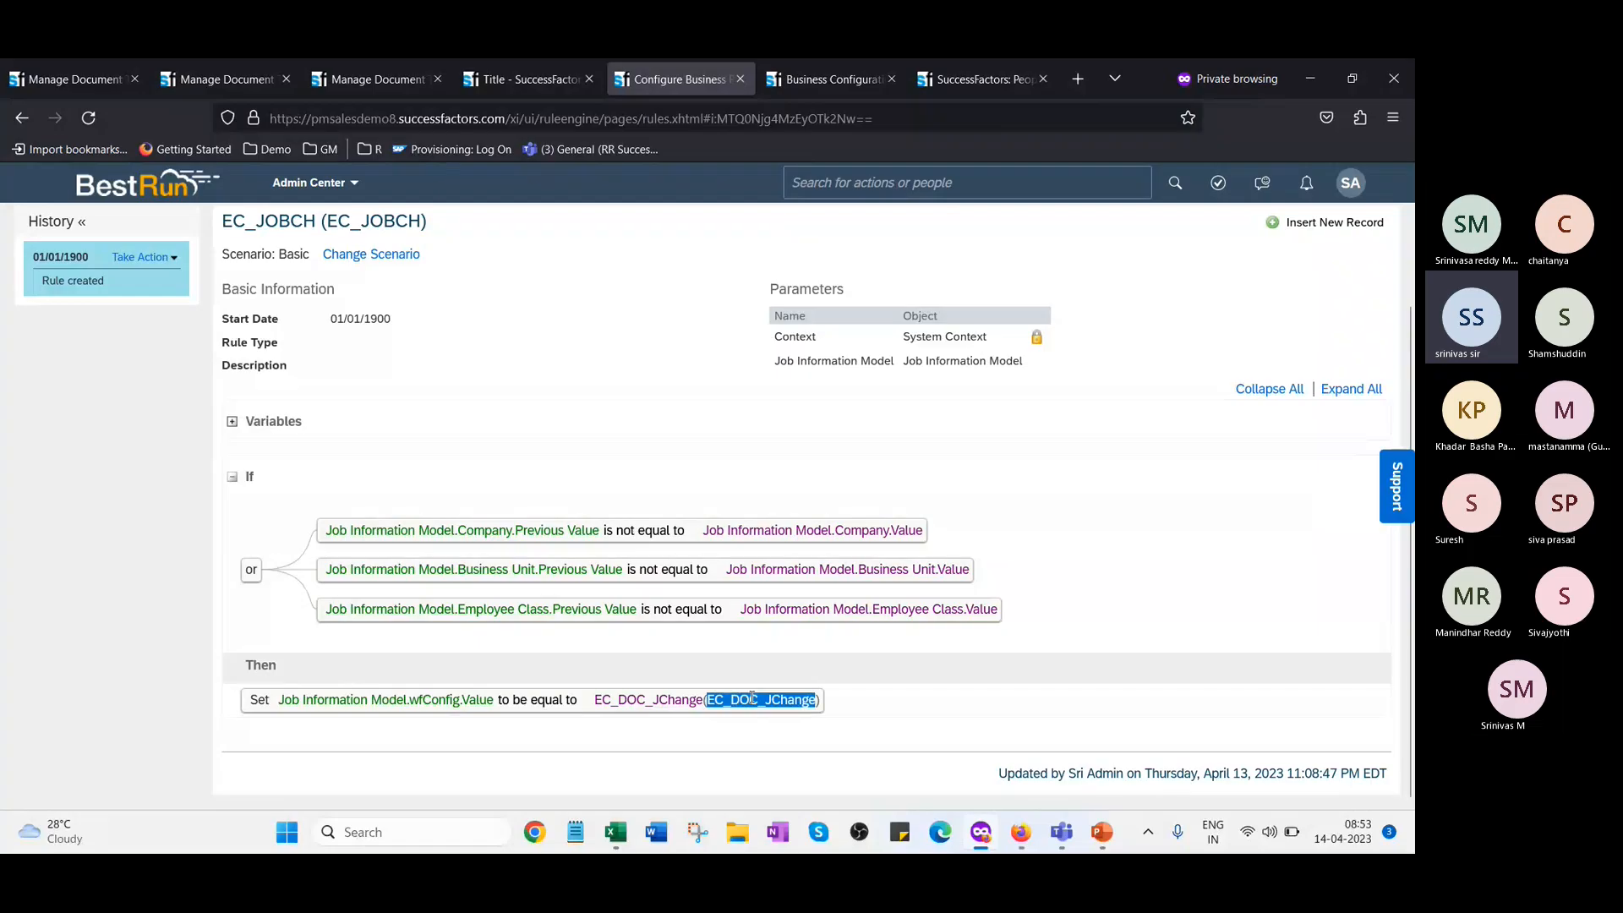
left_click(836, 79)
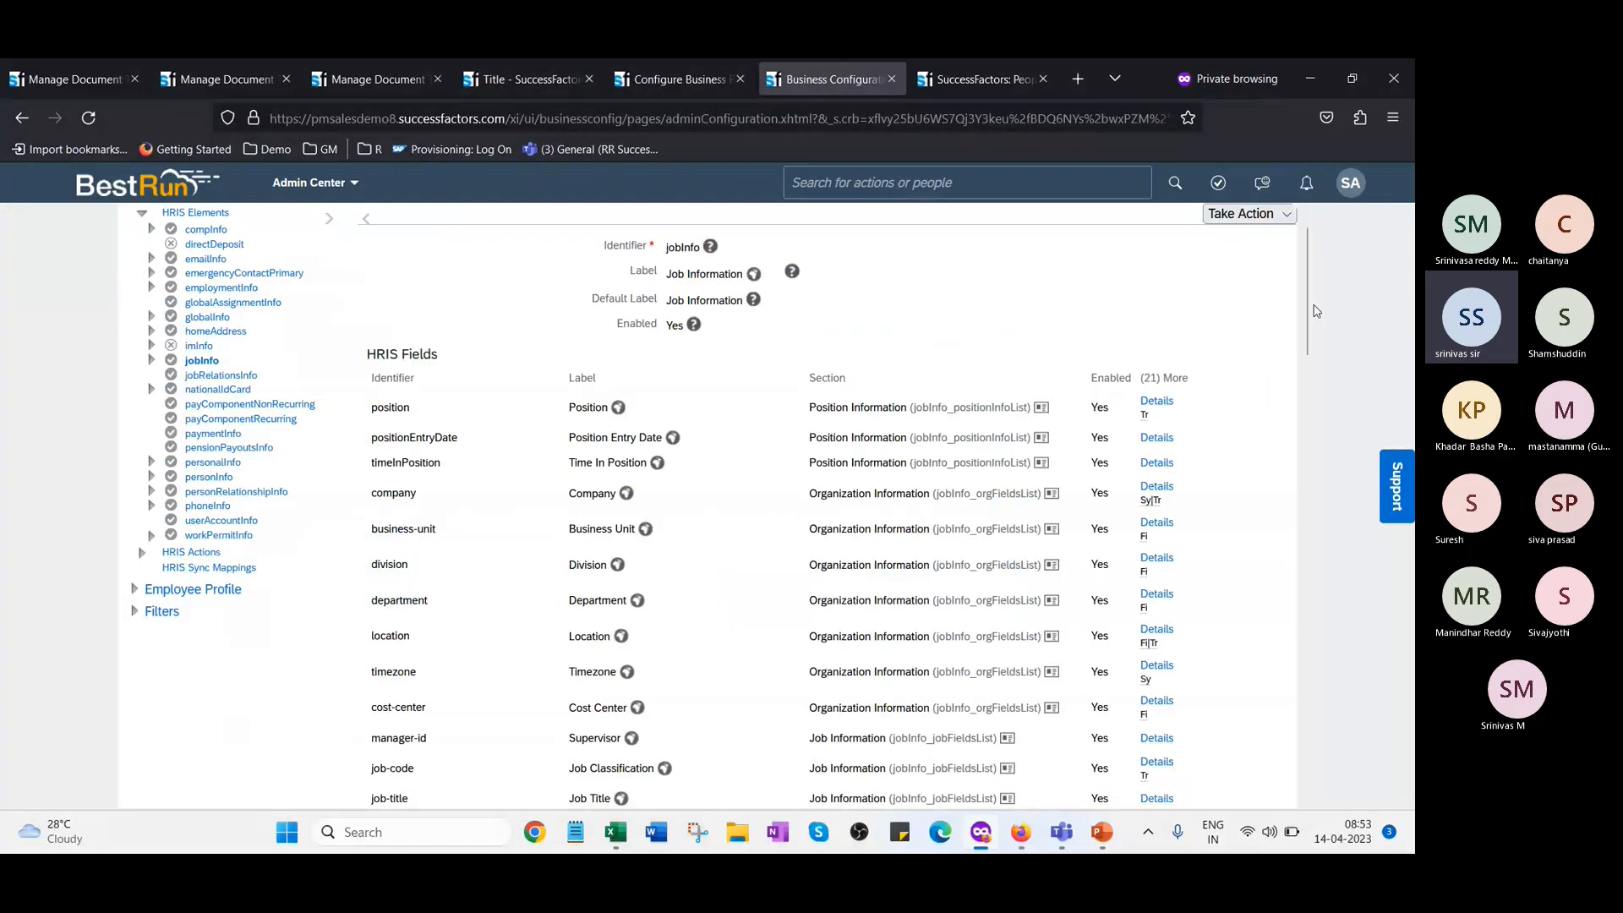
left_click_drag(1305, 312, 1359, 768)
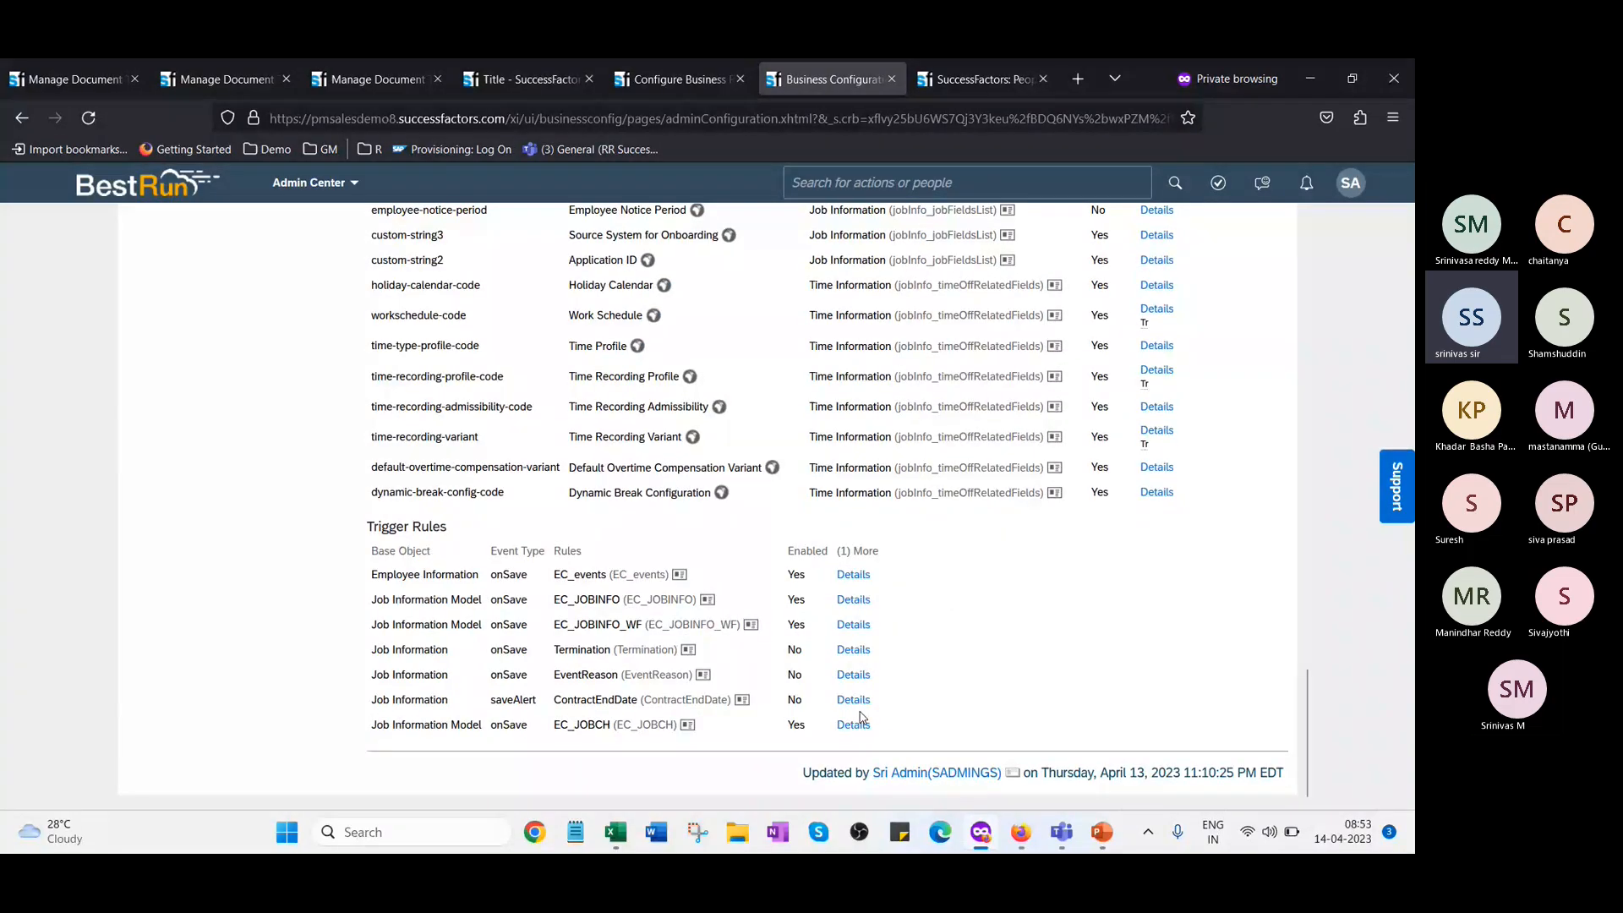
left_click(976, 78)
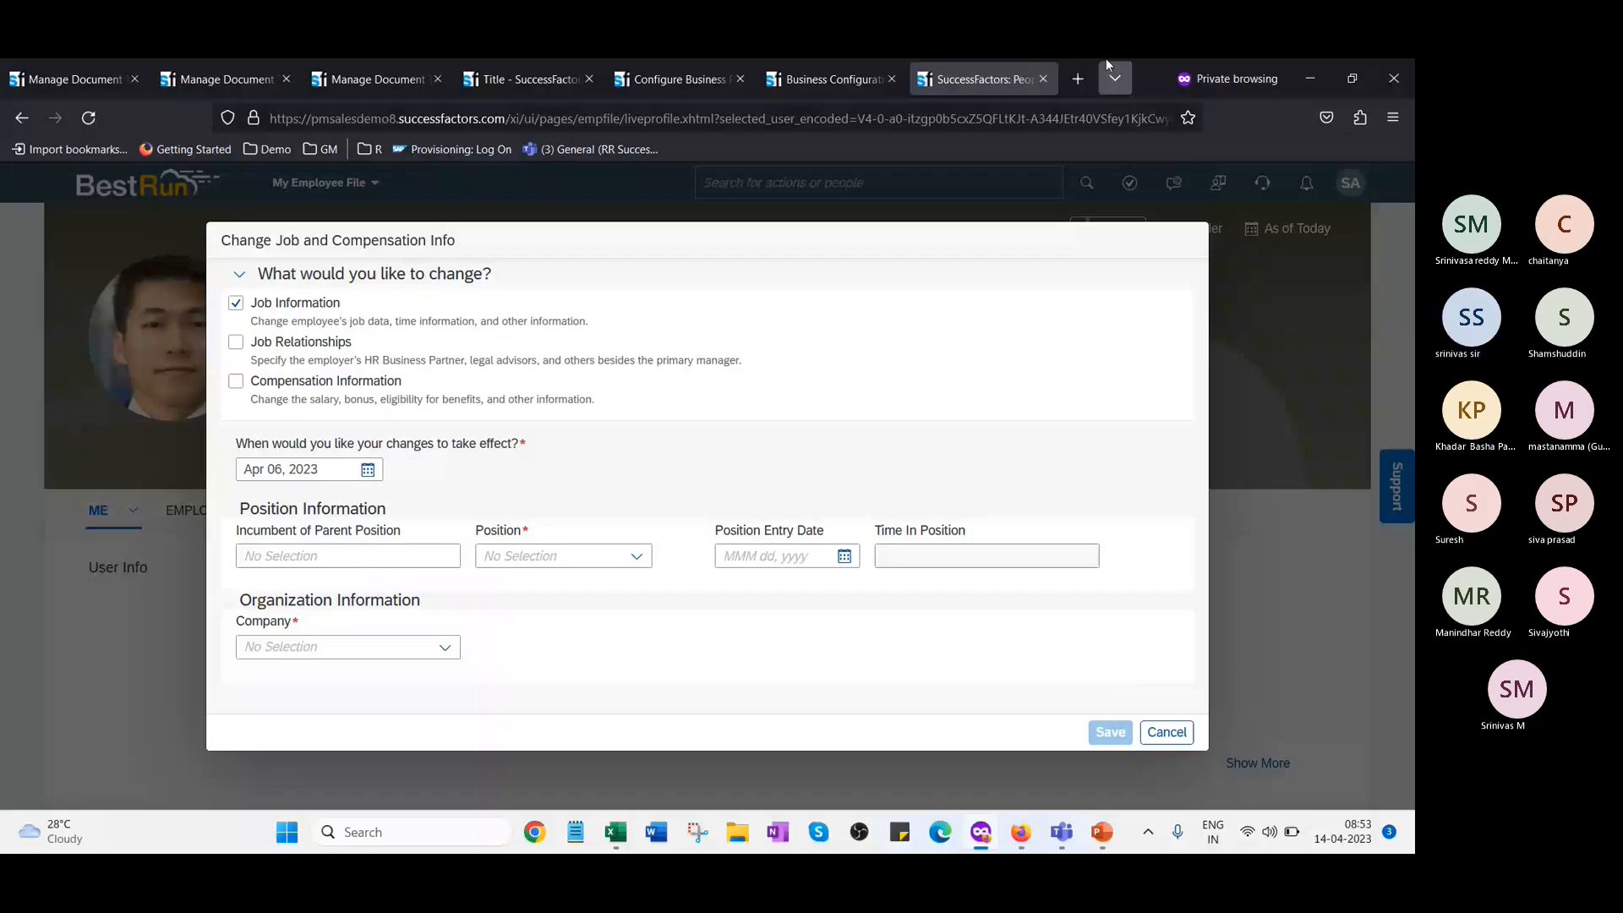
Cancel the job change and log out of SuccessFactors
left_click(1178, 733)
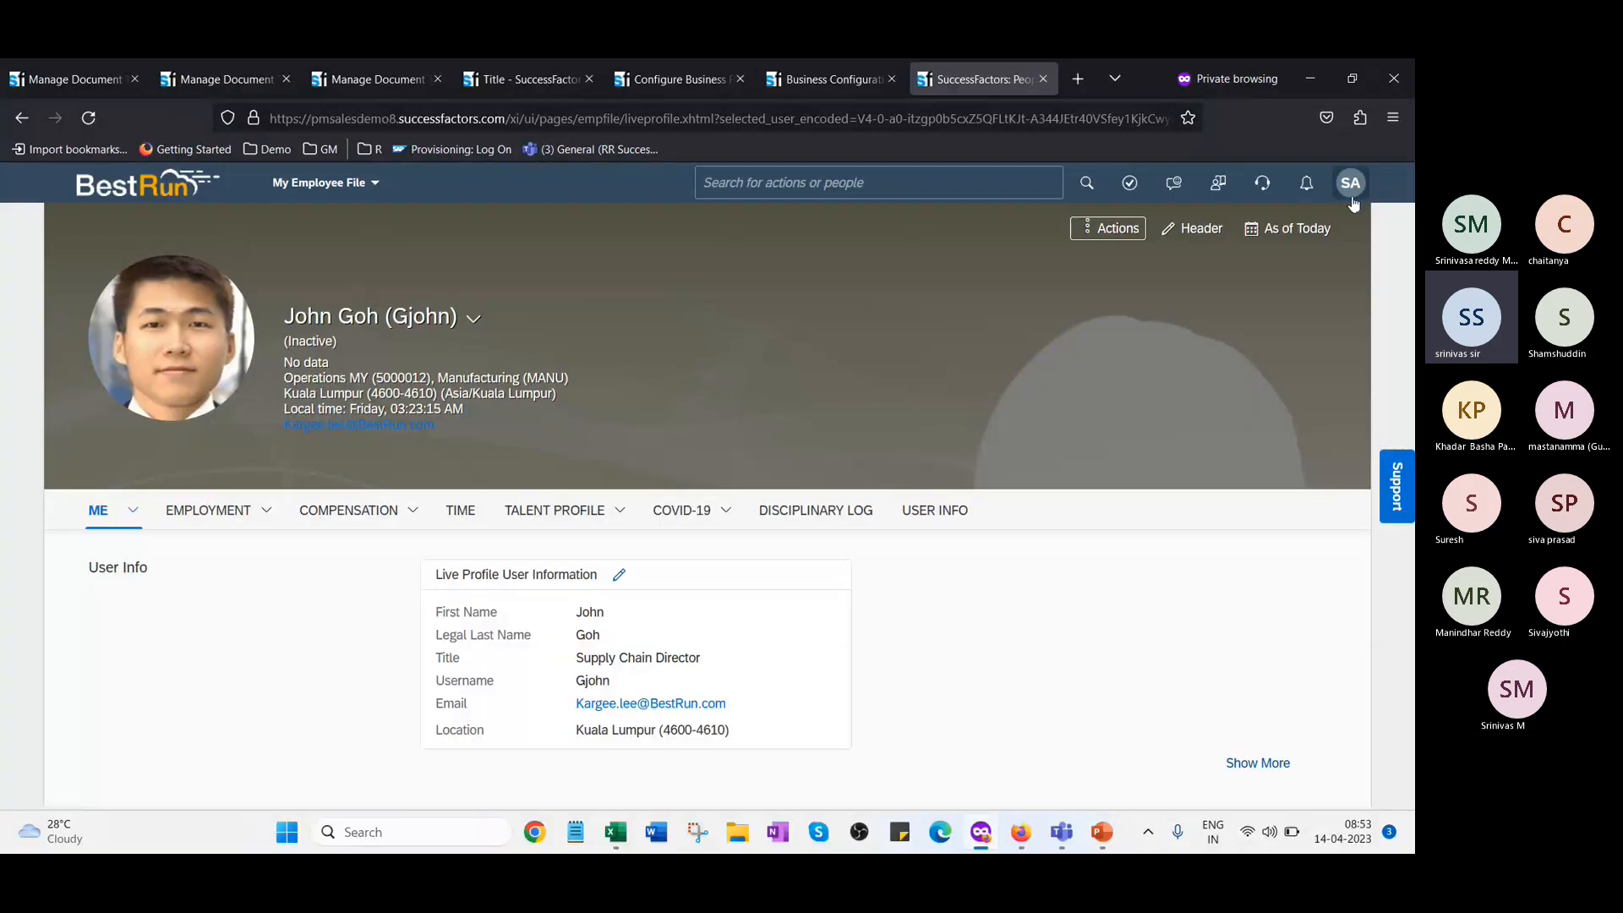
left_click(1351, 183)
left_click(1251, 391)
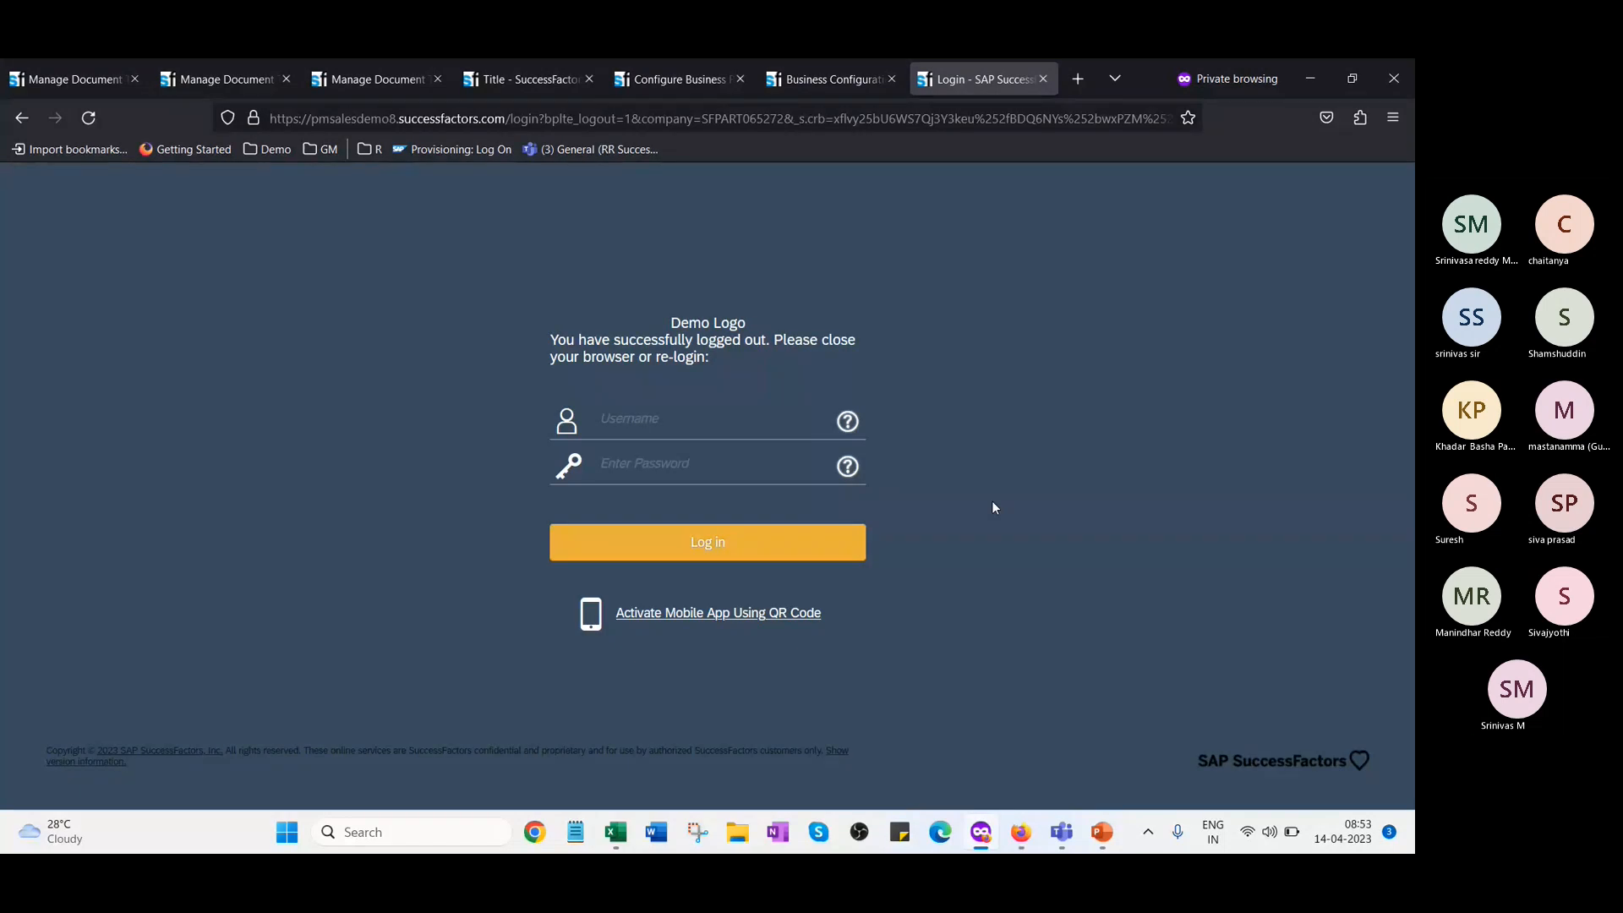
Log back in with the administrator username and password
left_click(713, 408)
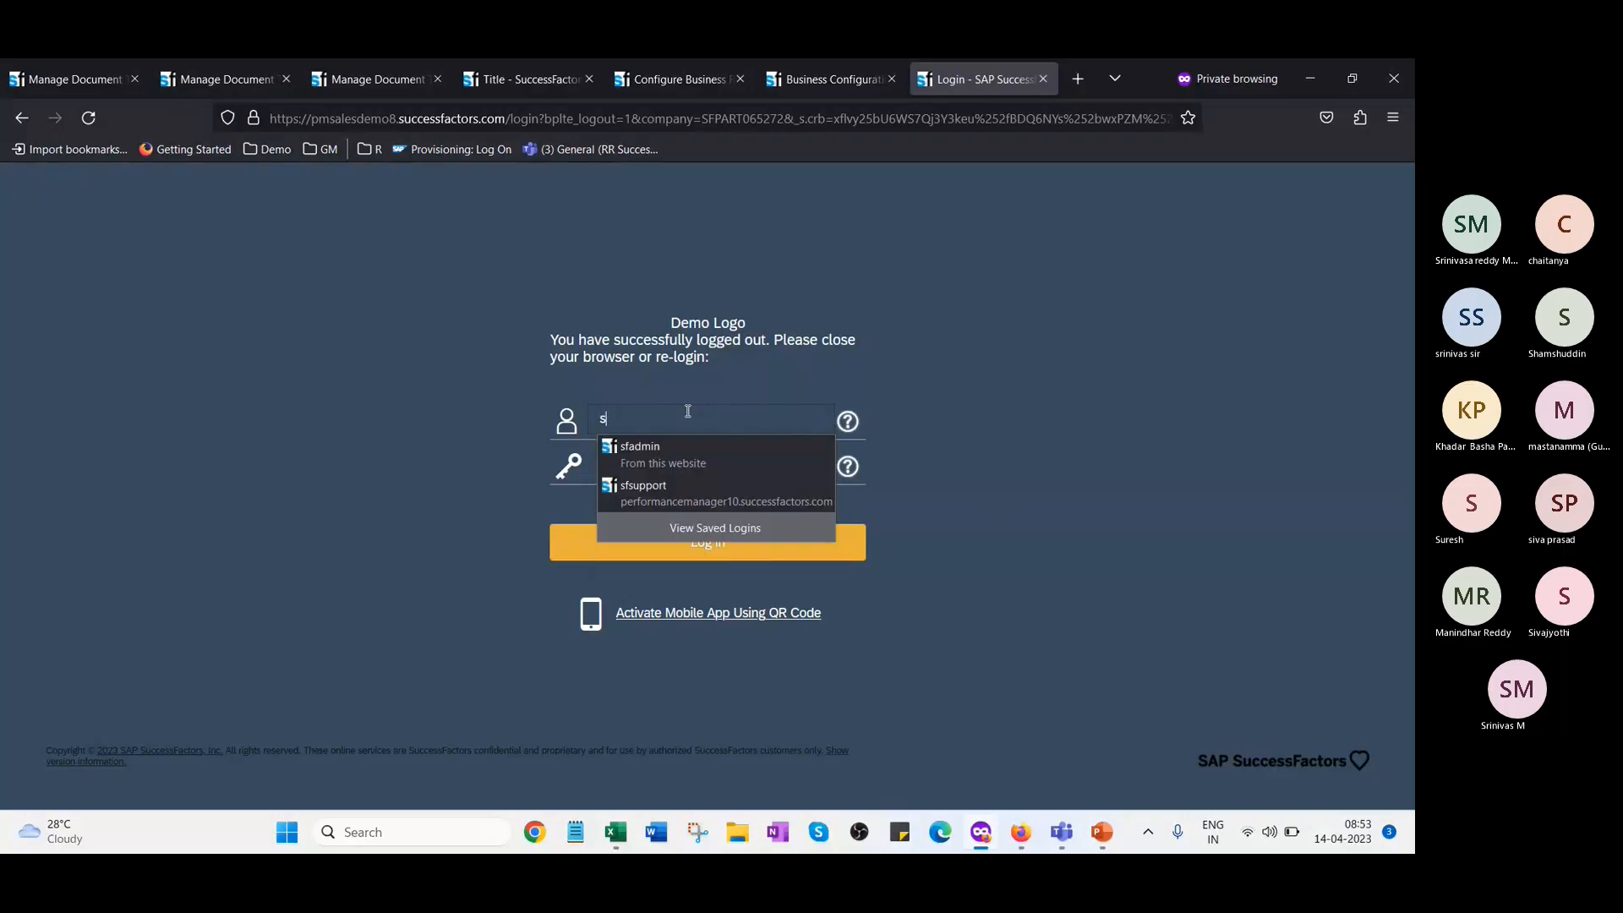
type("sADMIN")
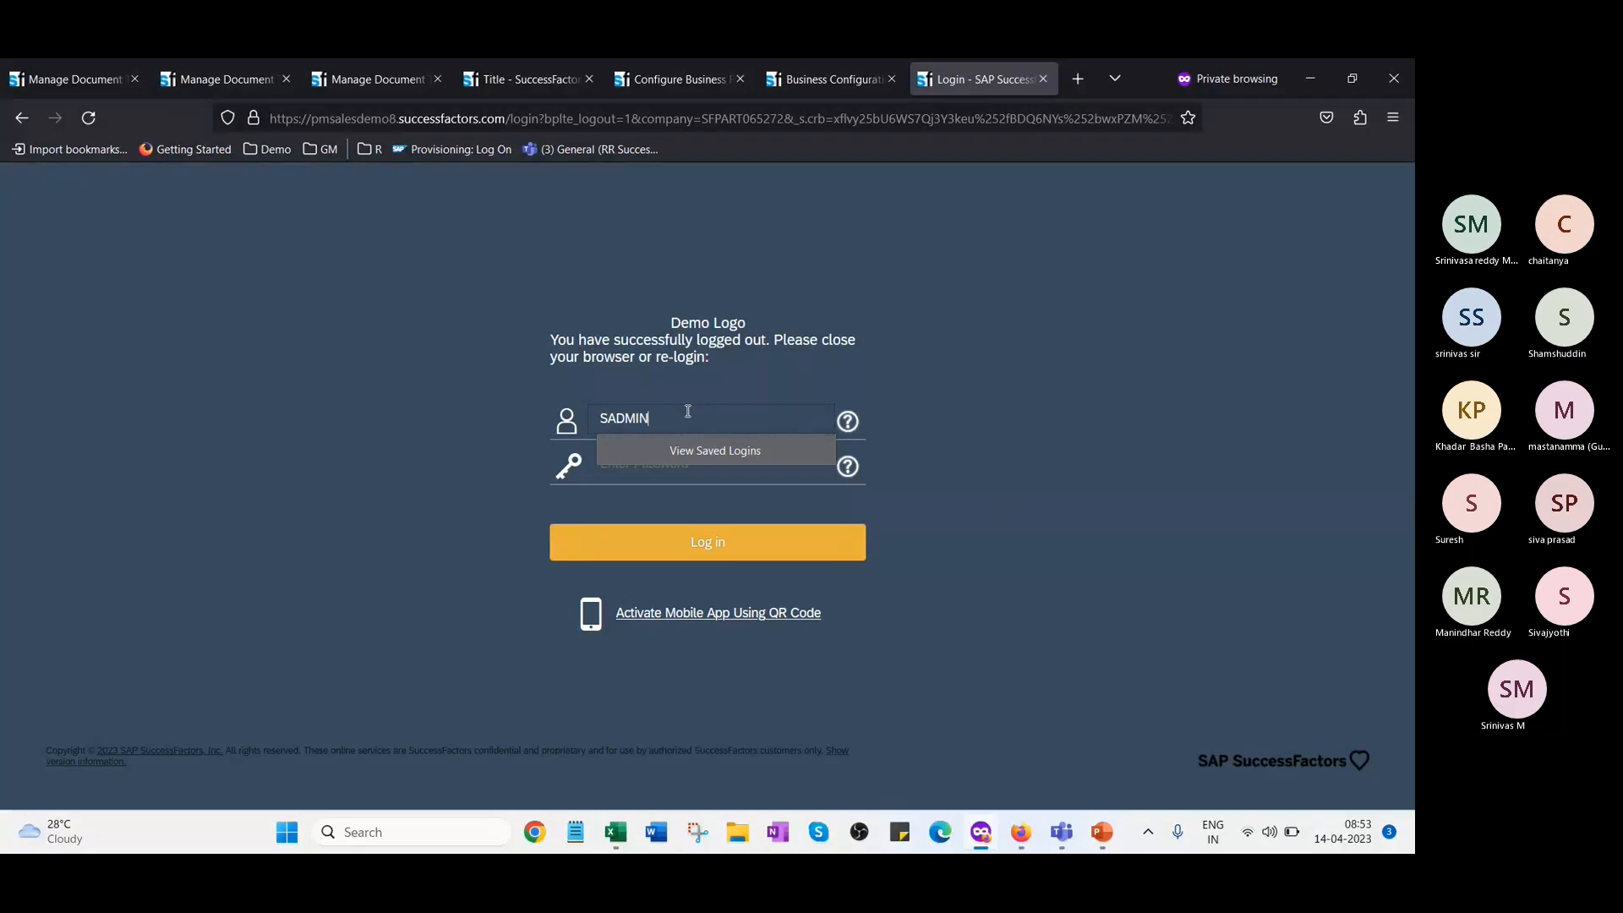
key("Return")
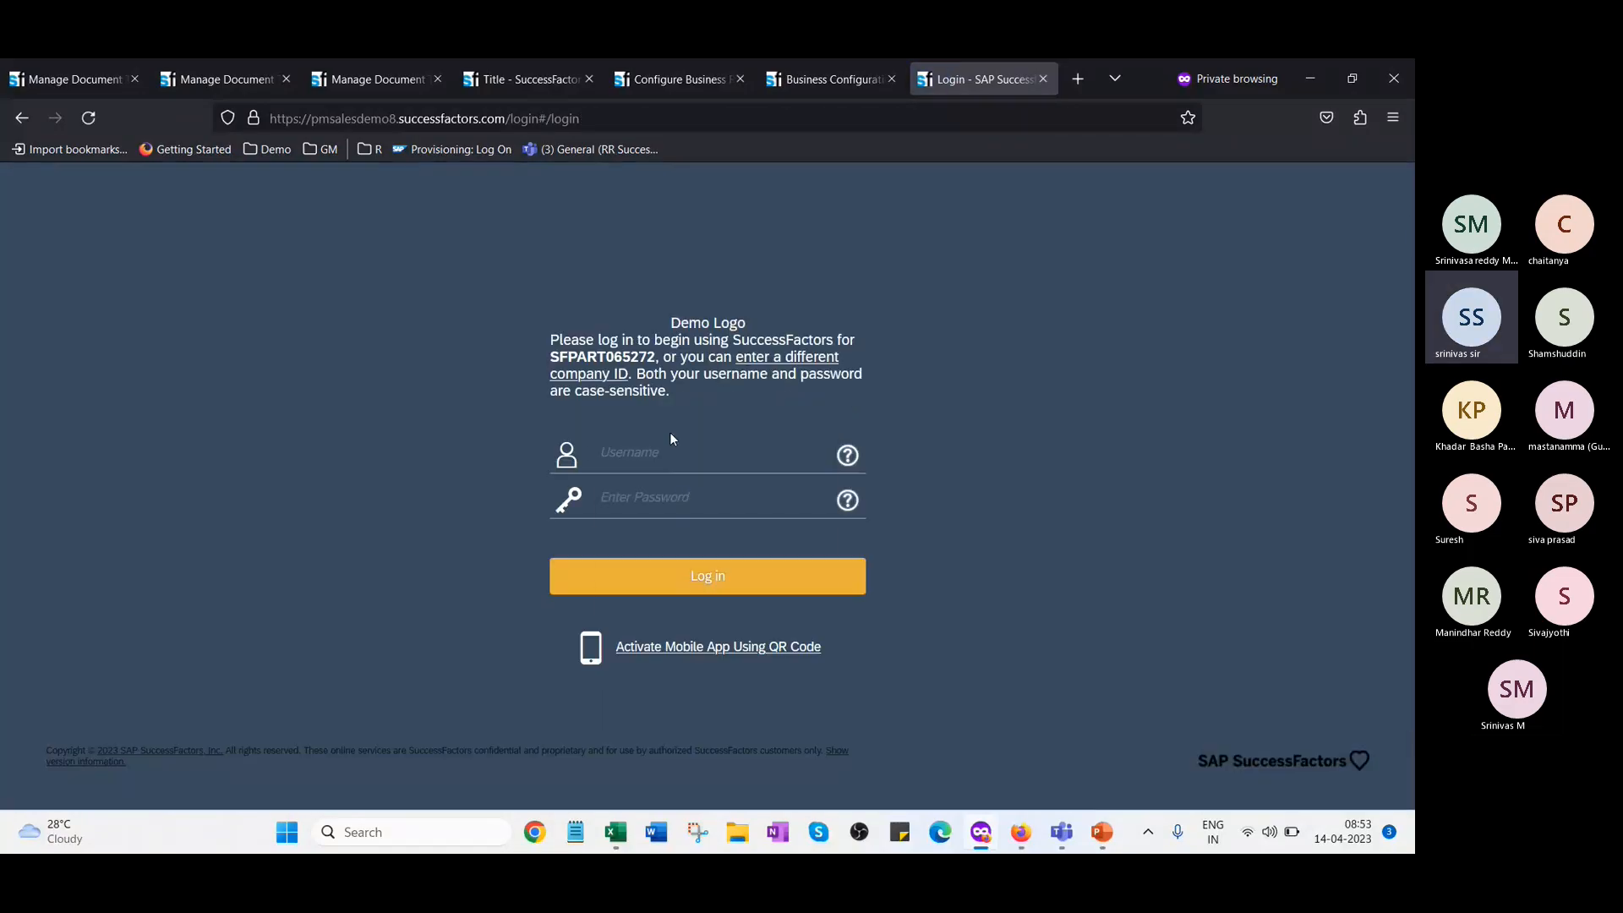
left_click(670, 448)
type("SAD")
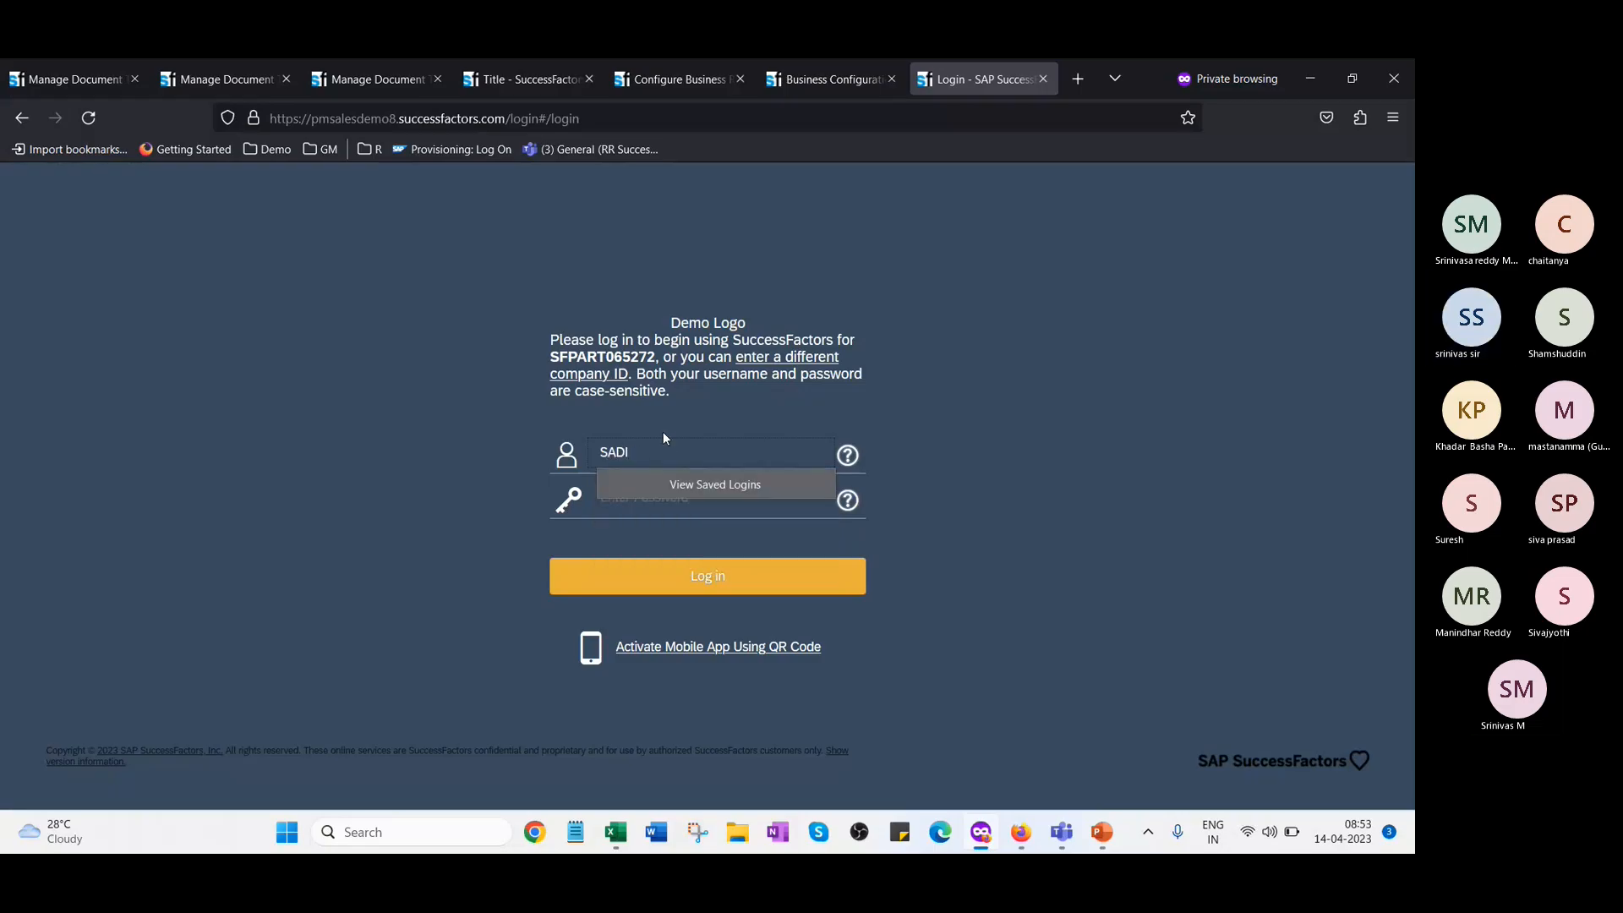
type("MINGS")
key("Tab")
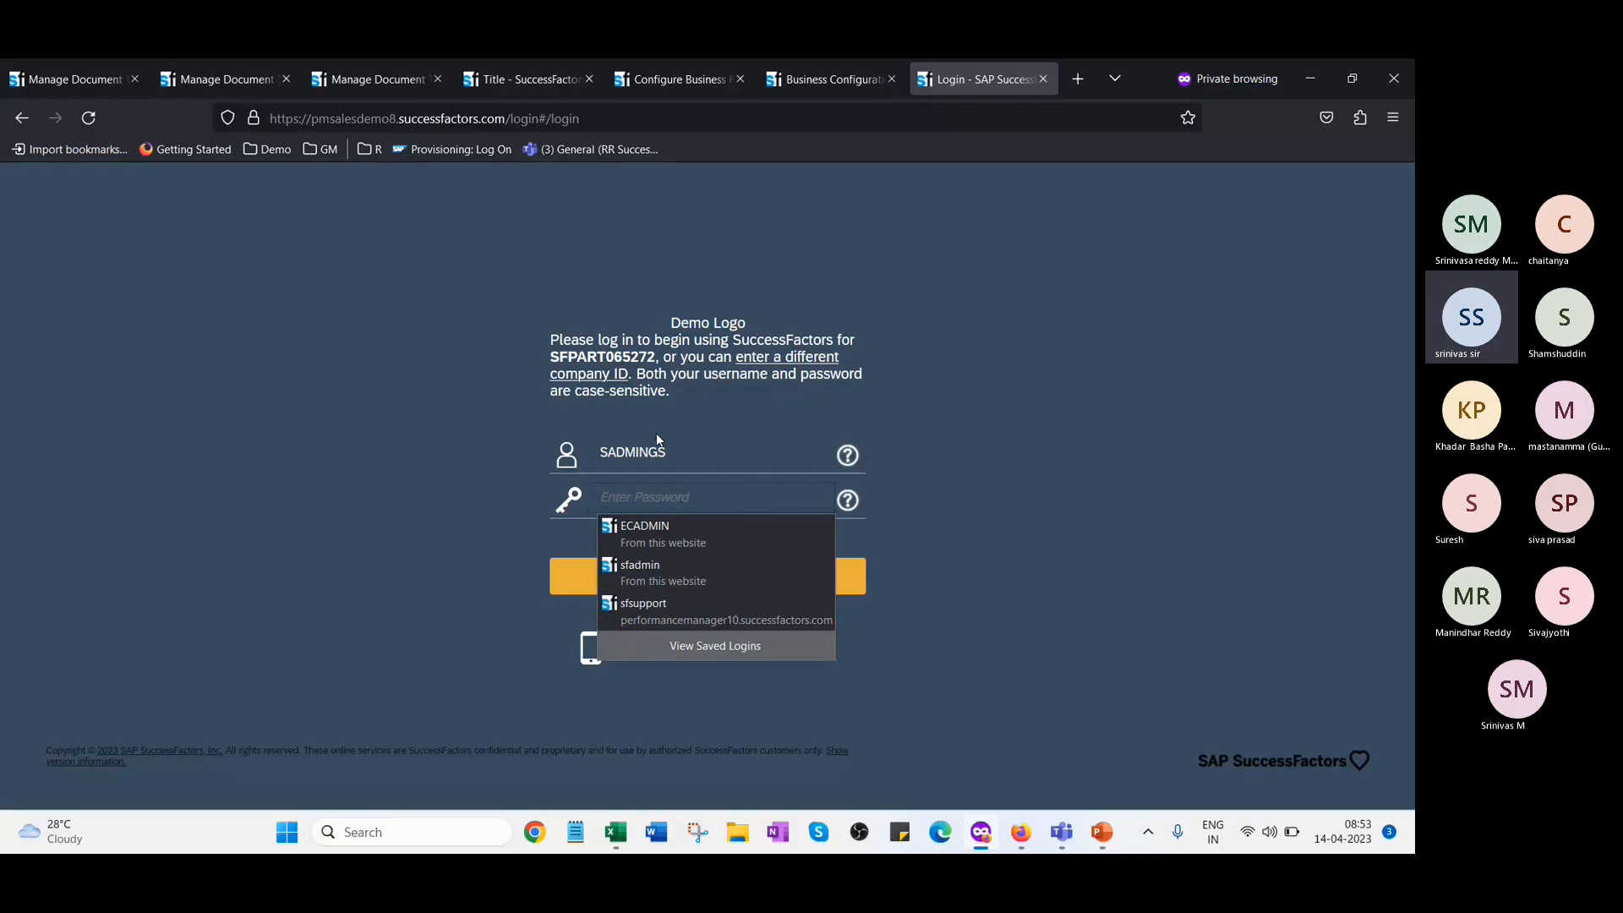
type("*")
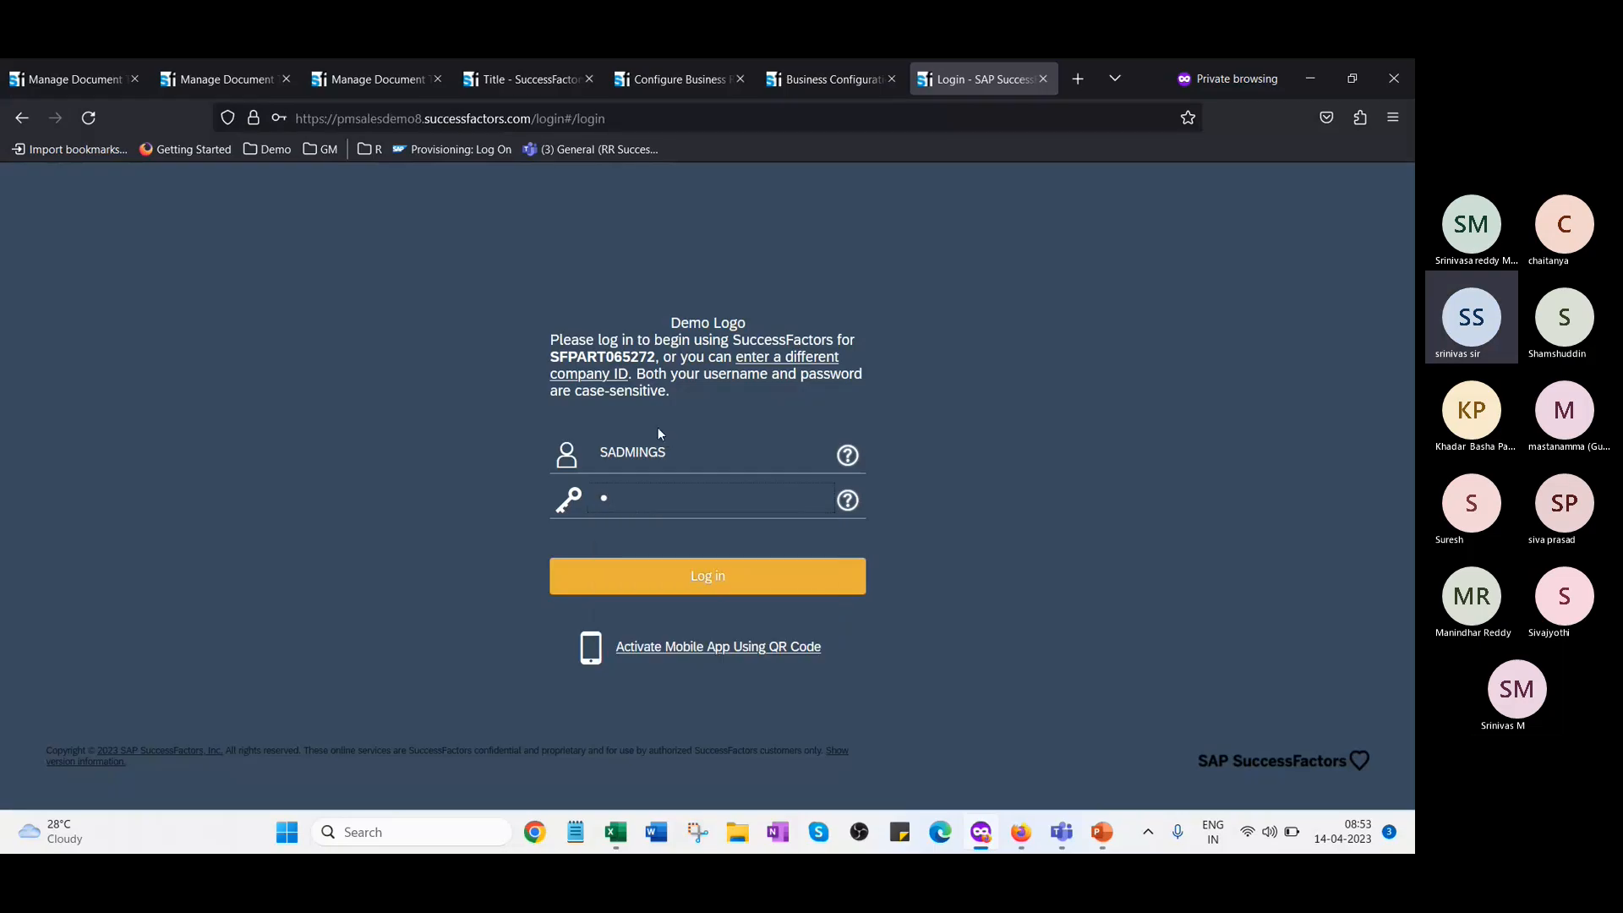
type("********")
key("Return")
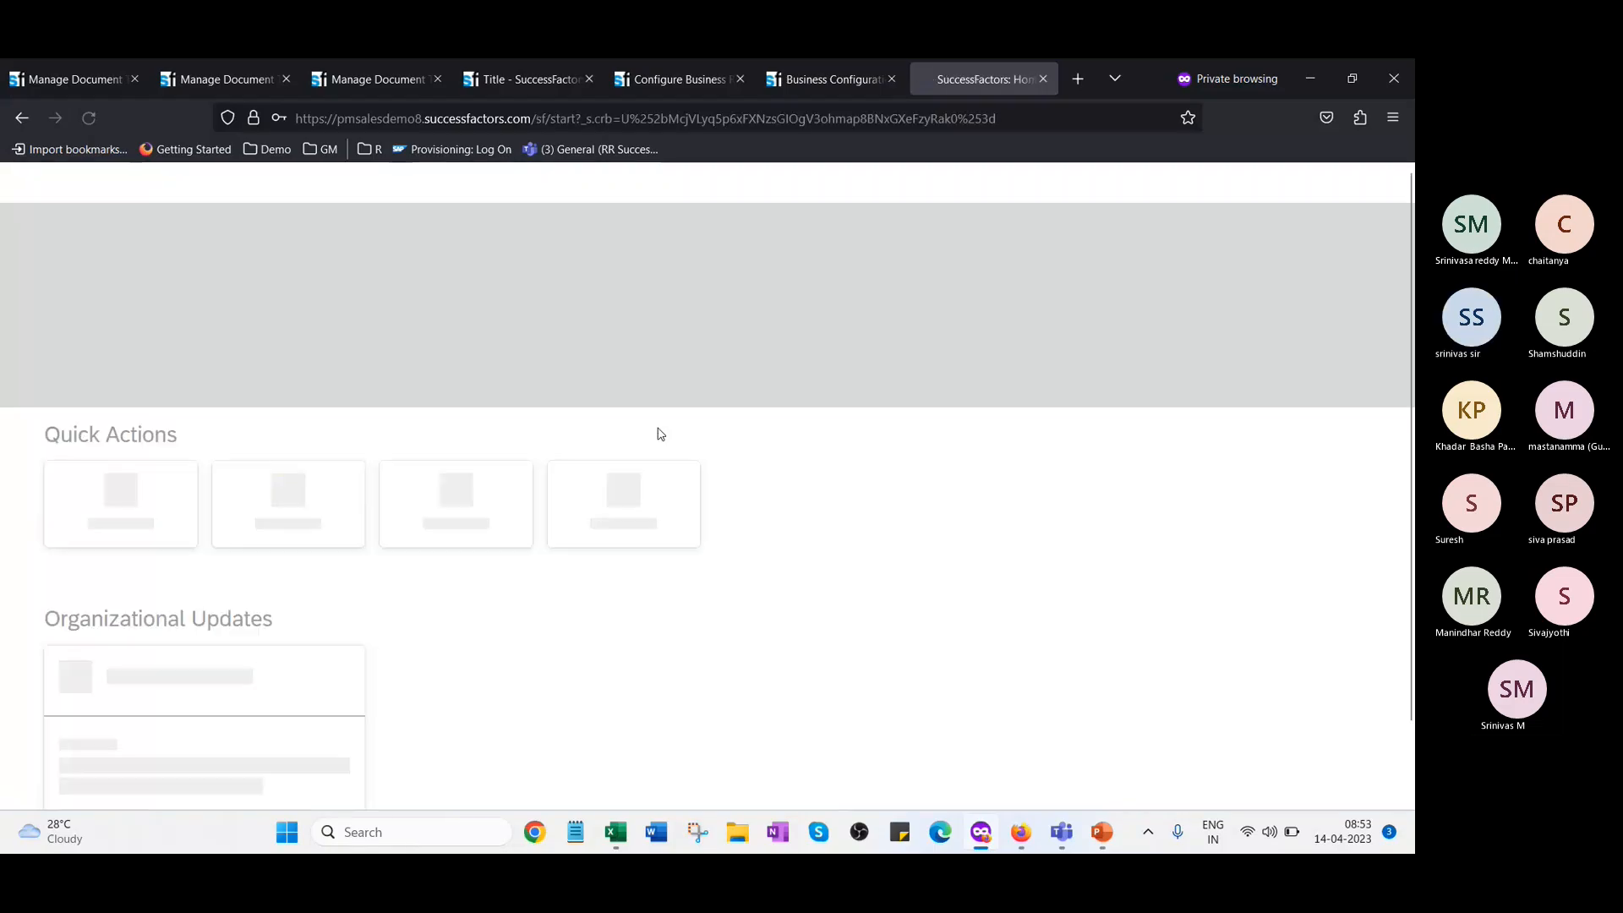
Run a people search for 'iohn' and open the first matching employee's profile
left_click(980, 181)
type("iohn")
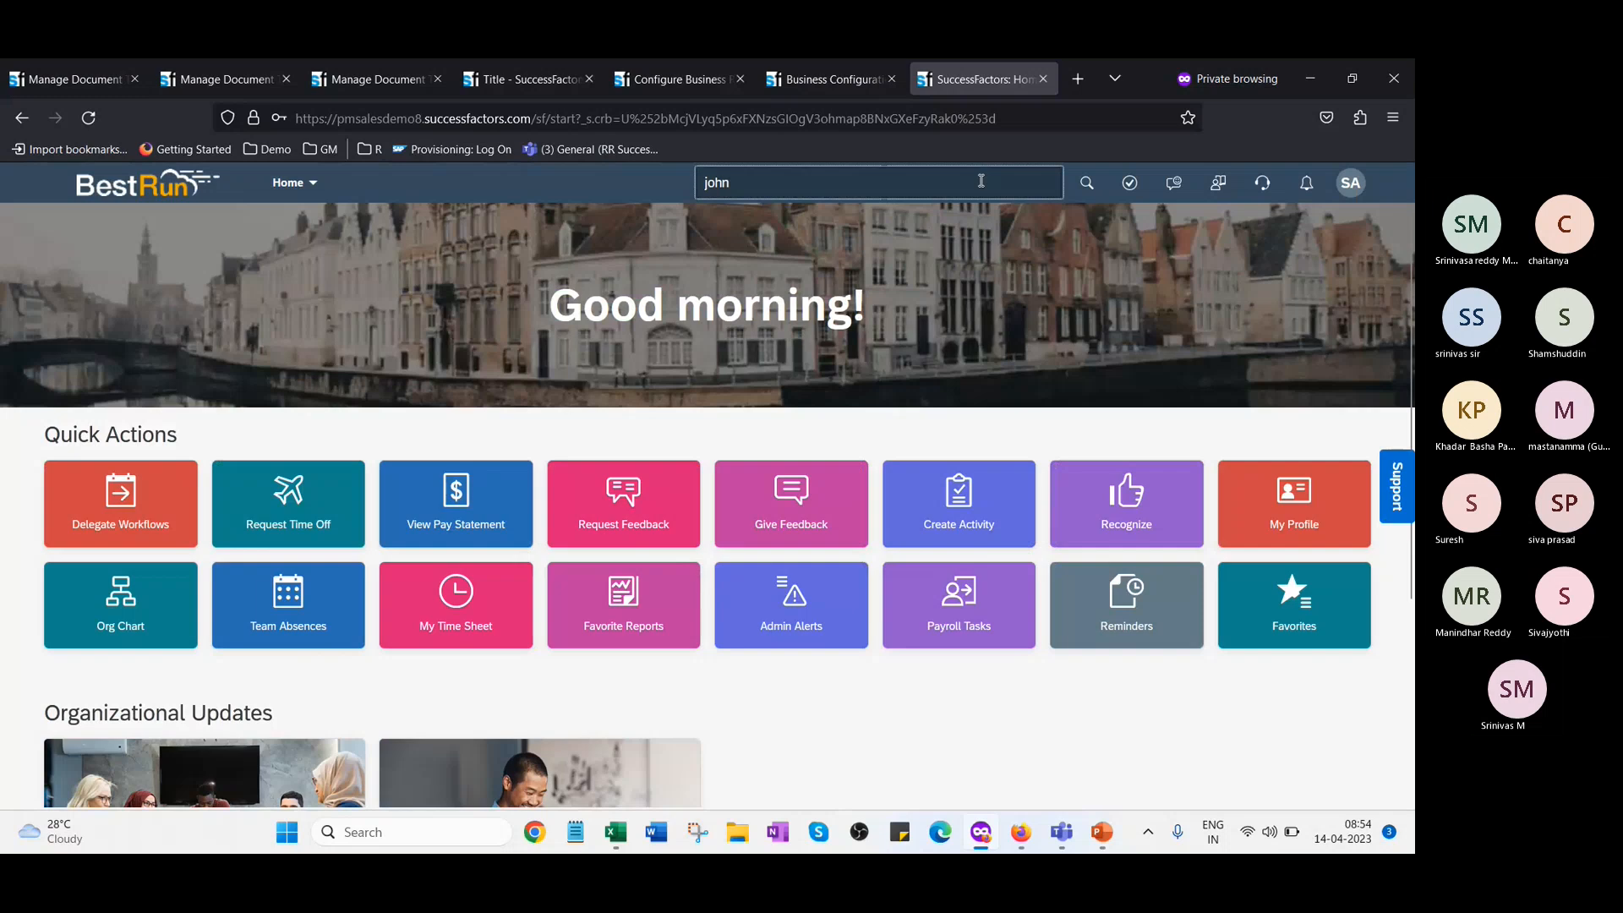
left_click(824, 251)
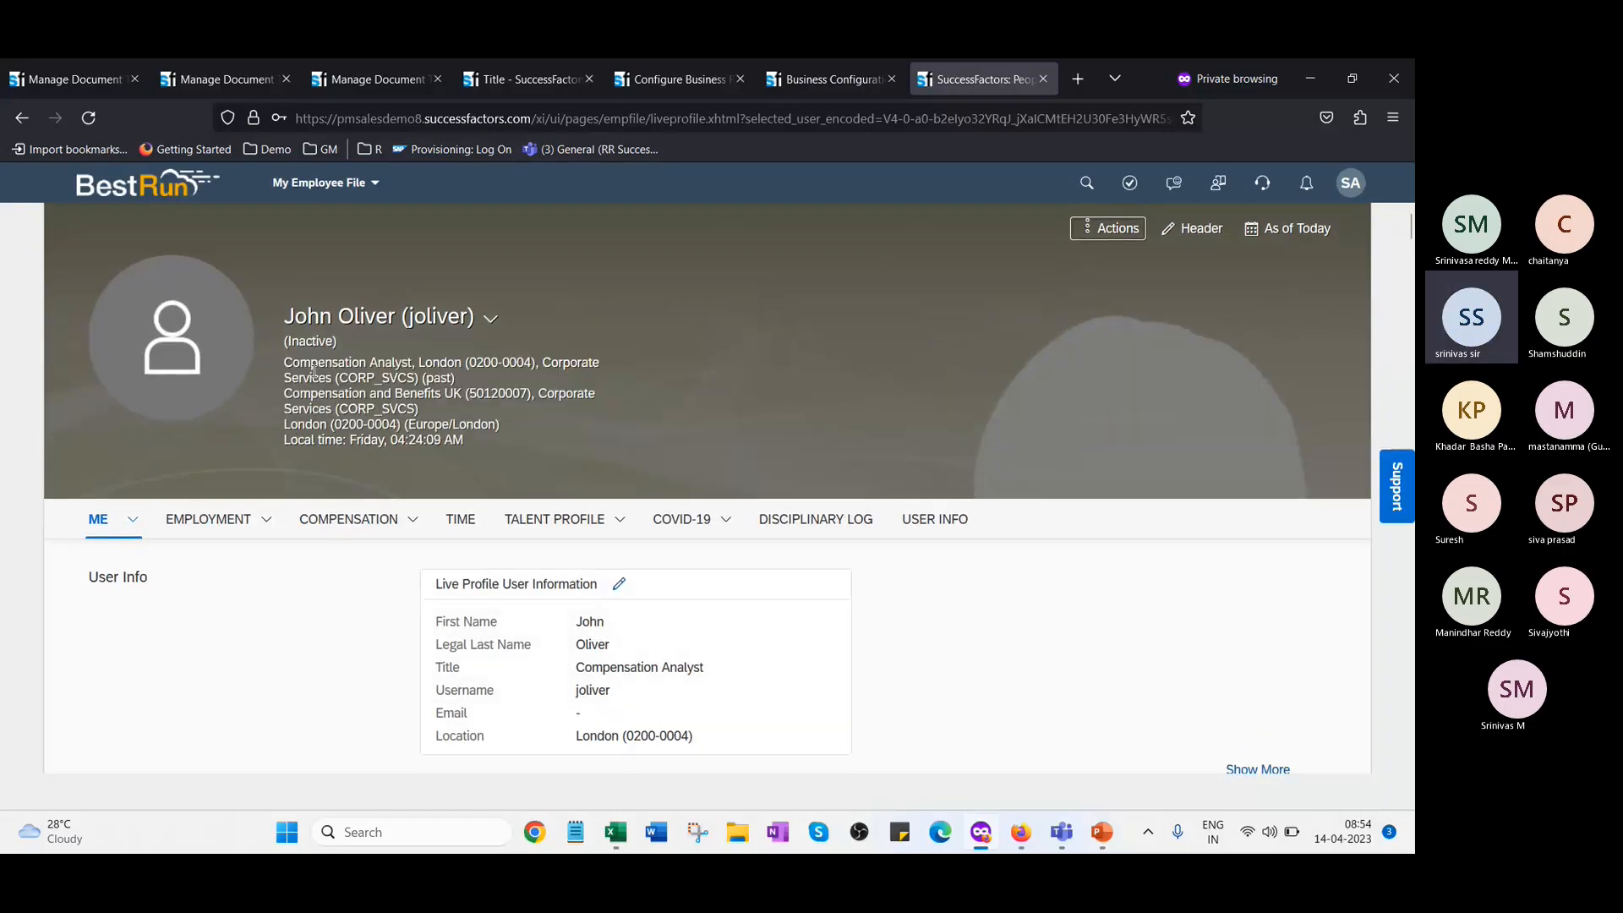
left_click(907, 180)
type("john")
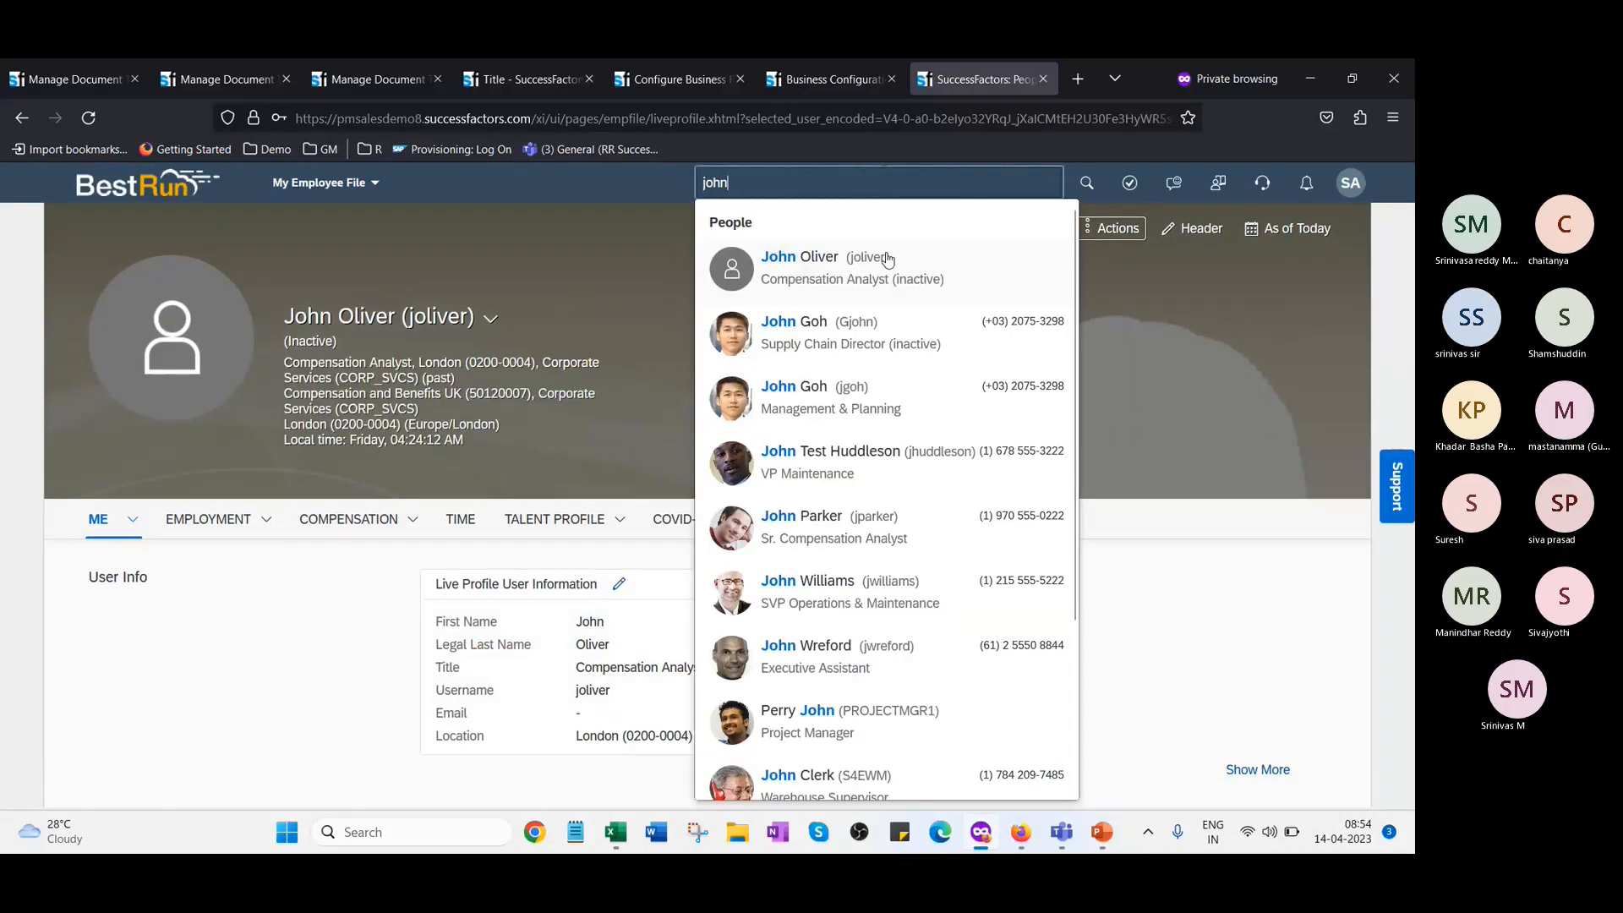
left_click(869, 329)
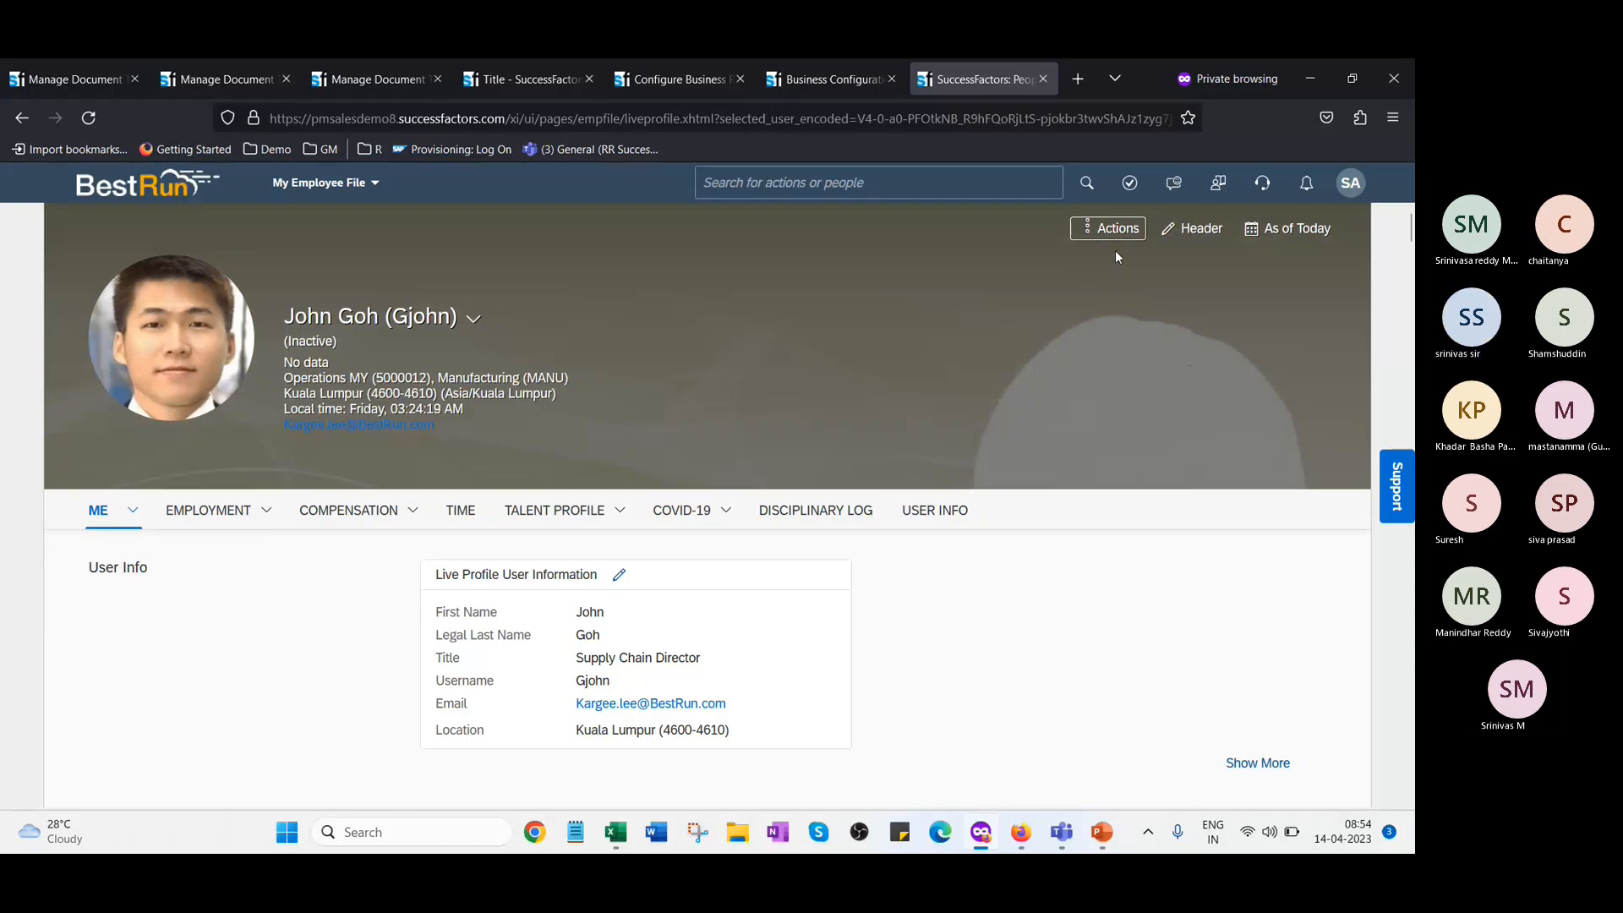
left_click(1111, 229)
left_click(1114, 306)
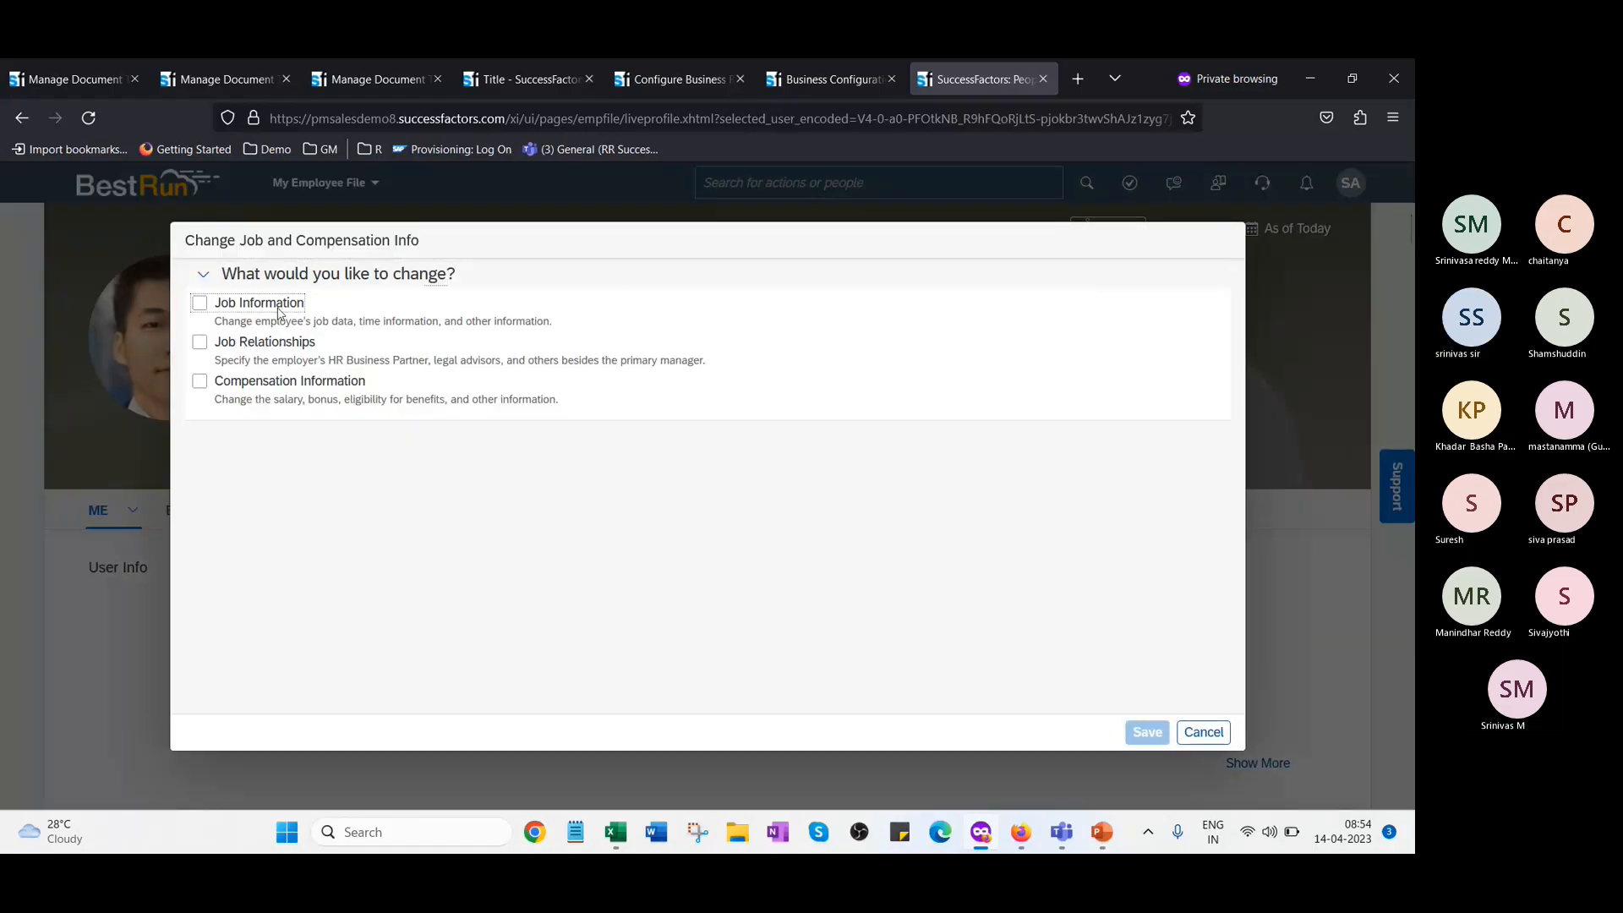
Fill a Job Change draft dated Apr 14, 2023 with reason Change of Employee Class
left_click(279, 311)
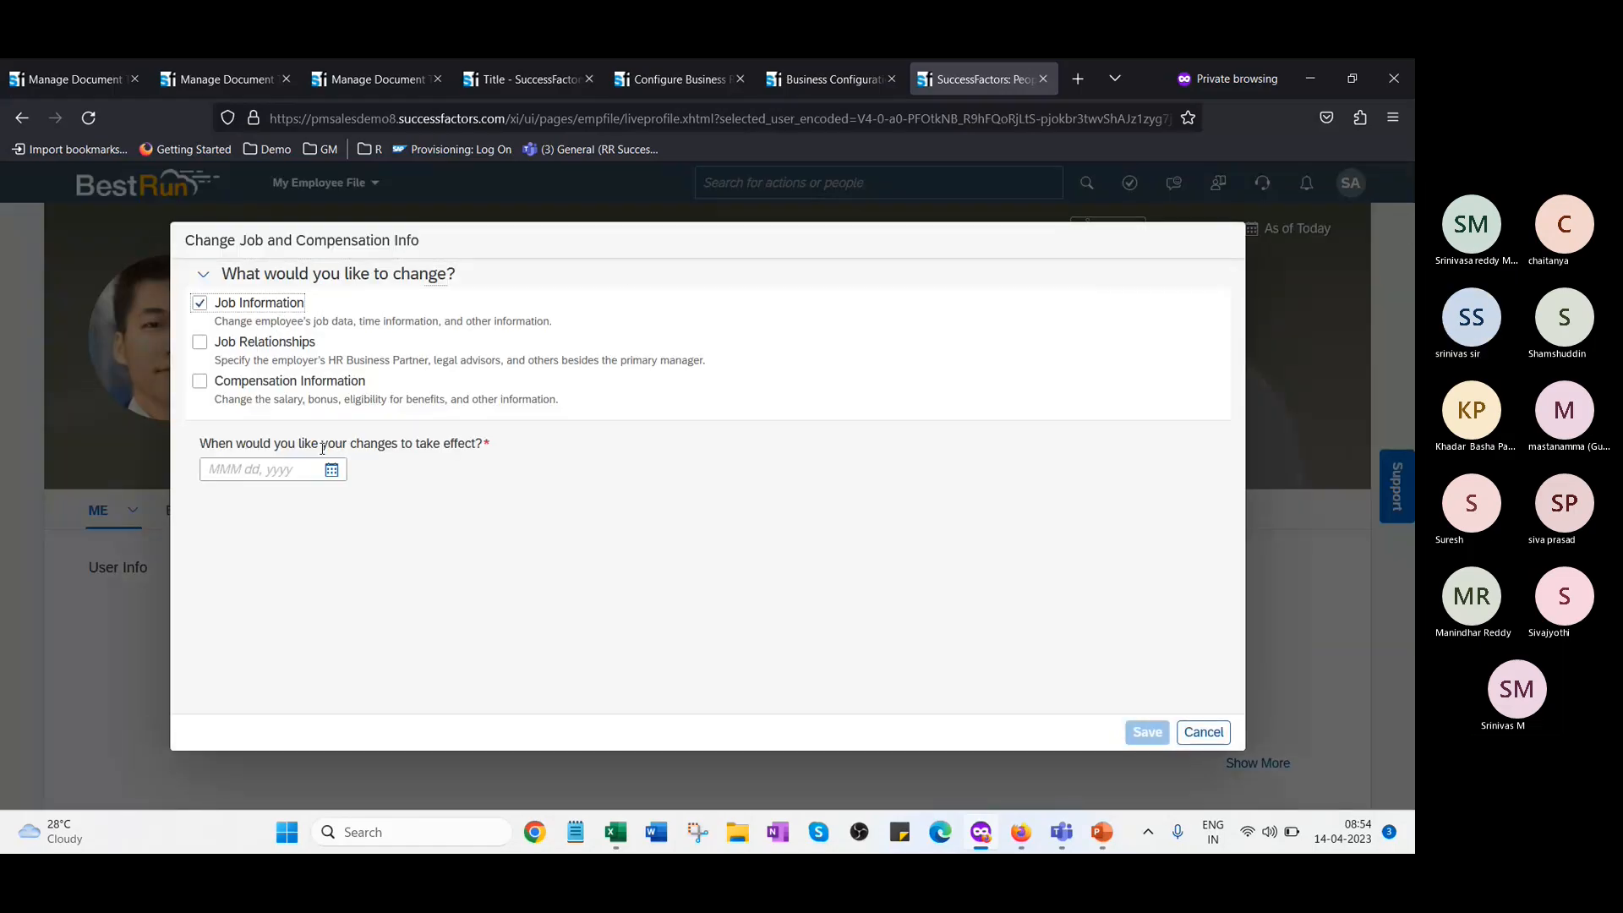
left_click(331, 469)
left_click(395, 602)
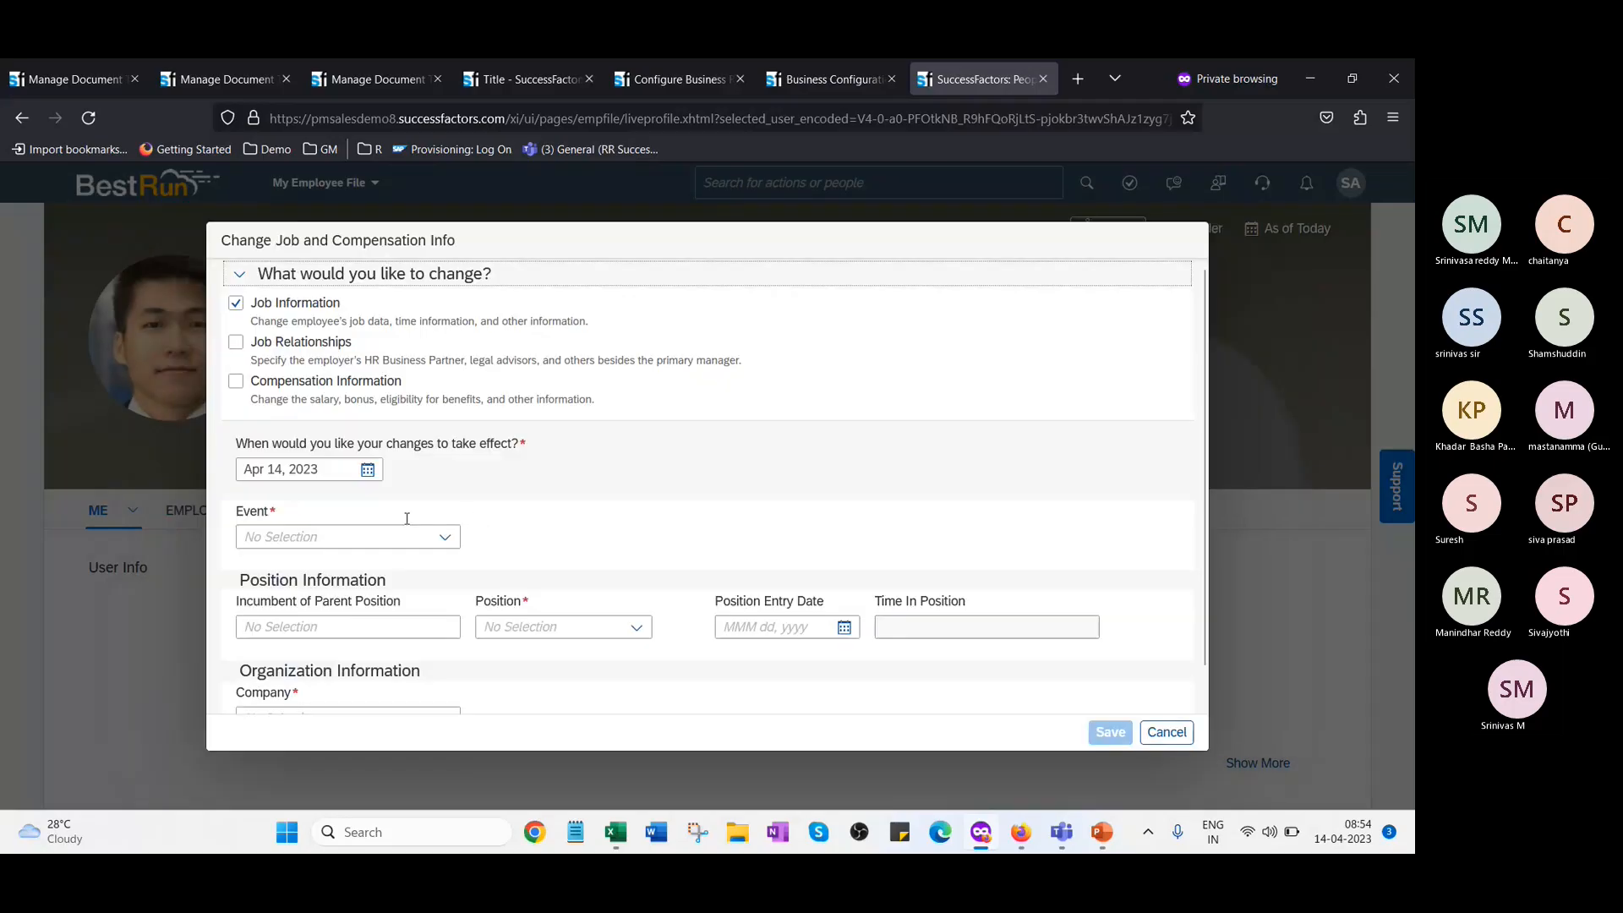
double_click(249, 513)
left_click(444, 538)
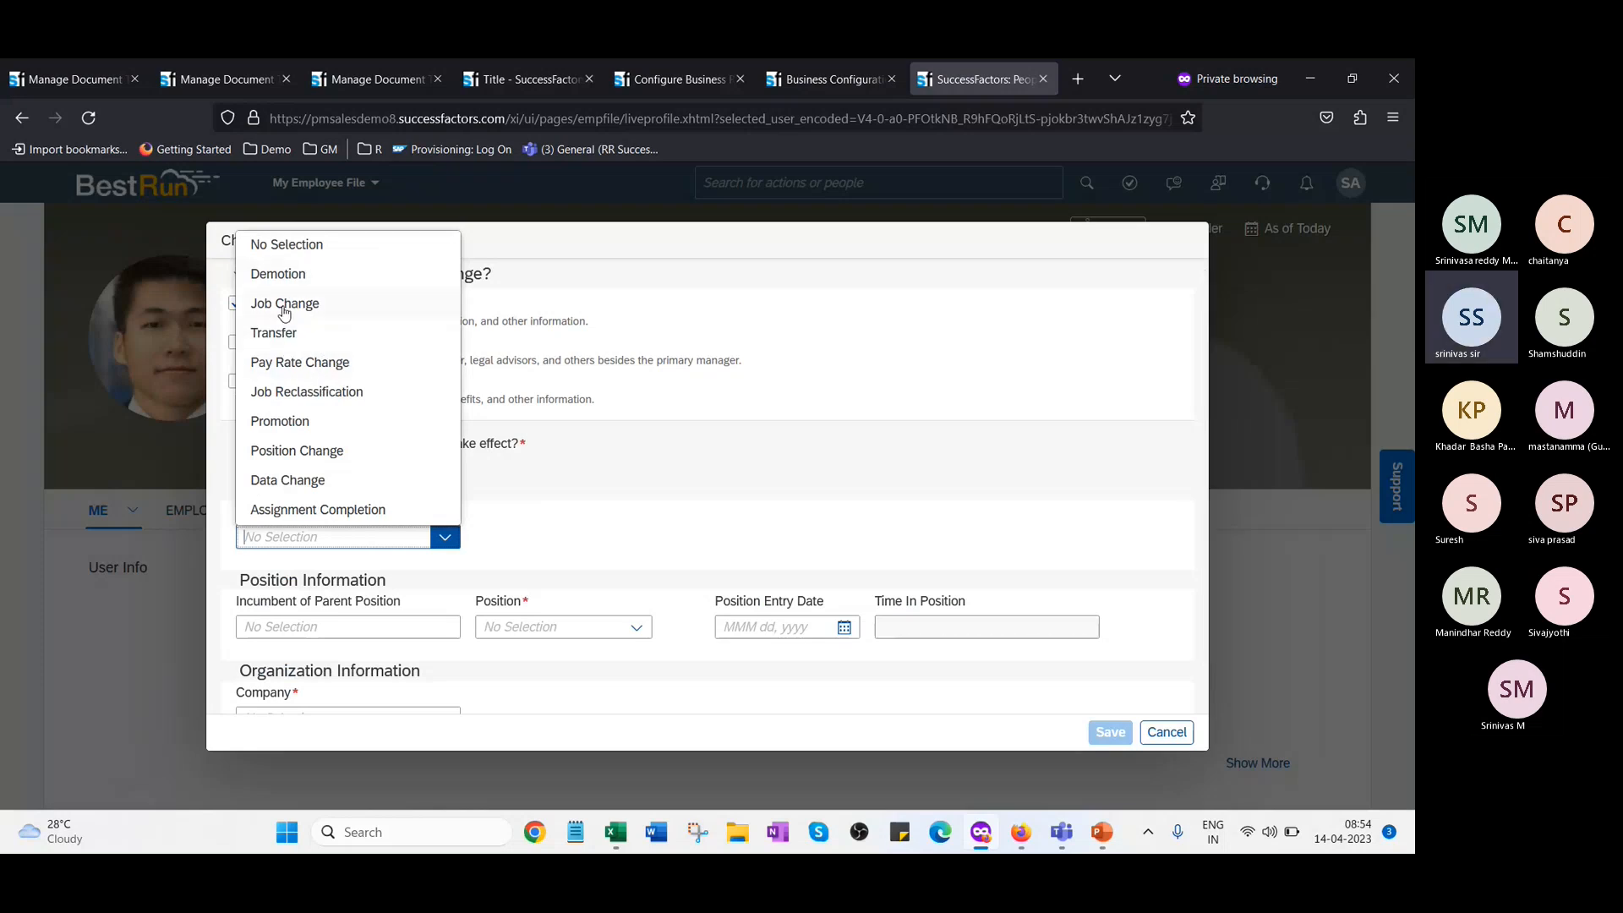
left_click(296, 304)
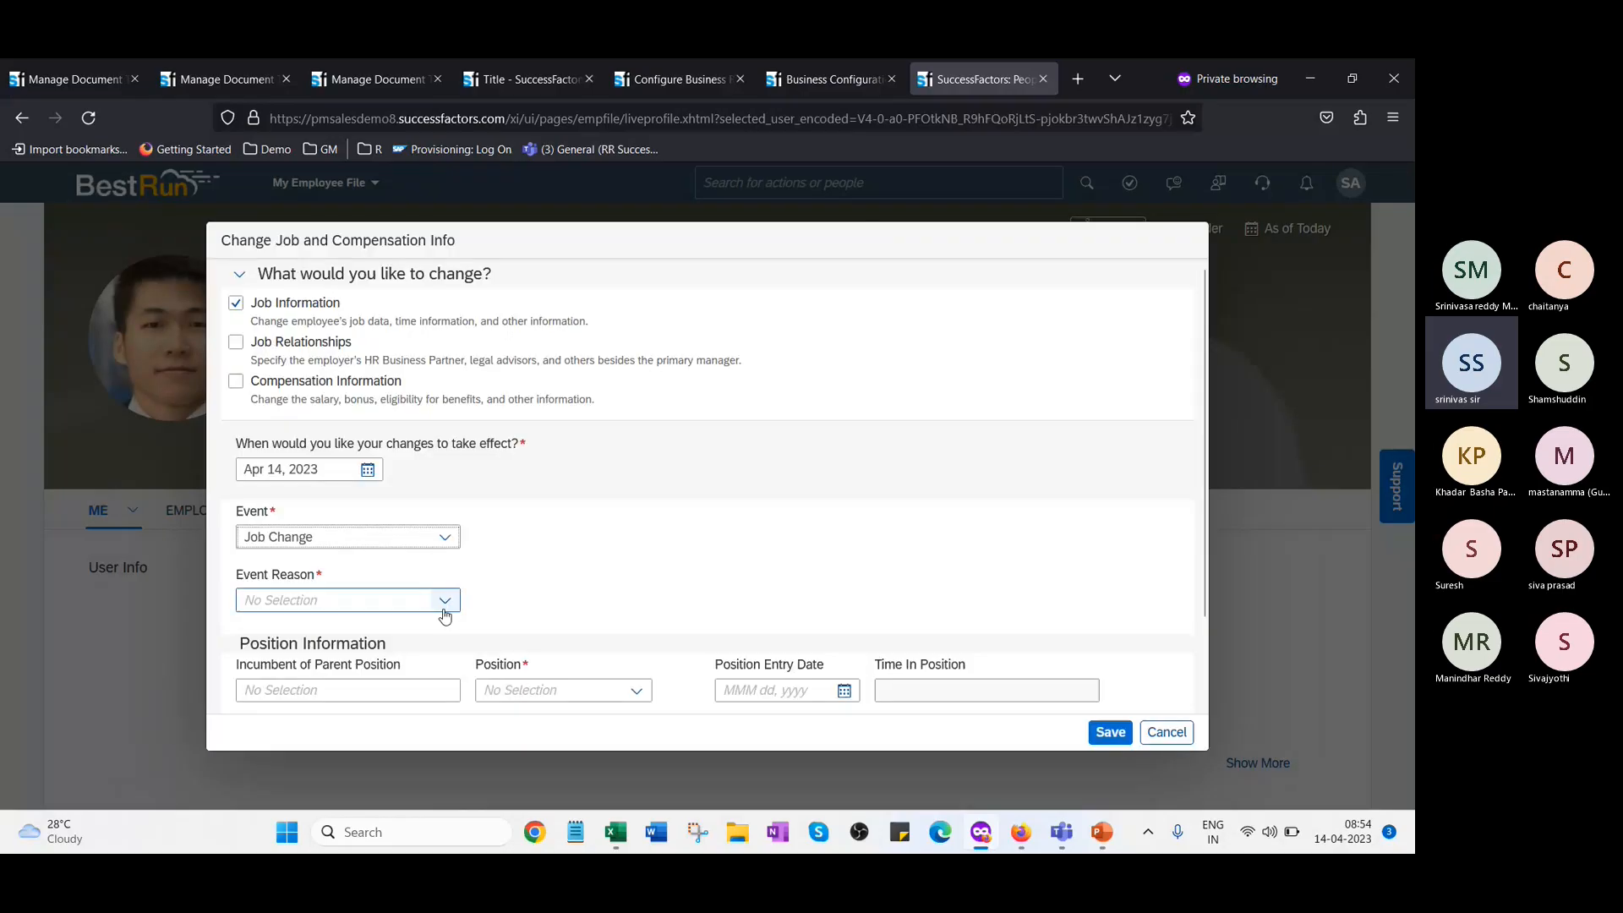
left_click(444, 609)
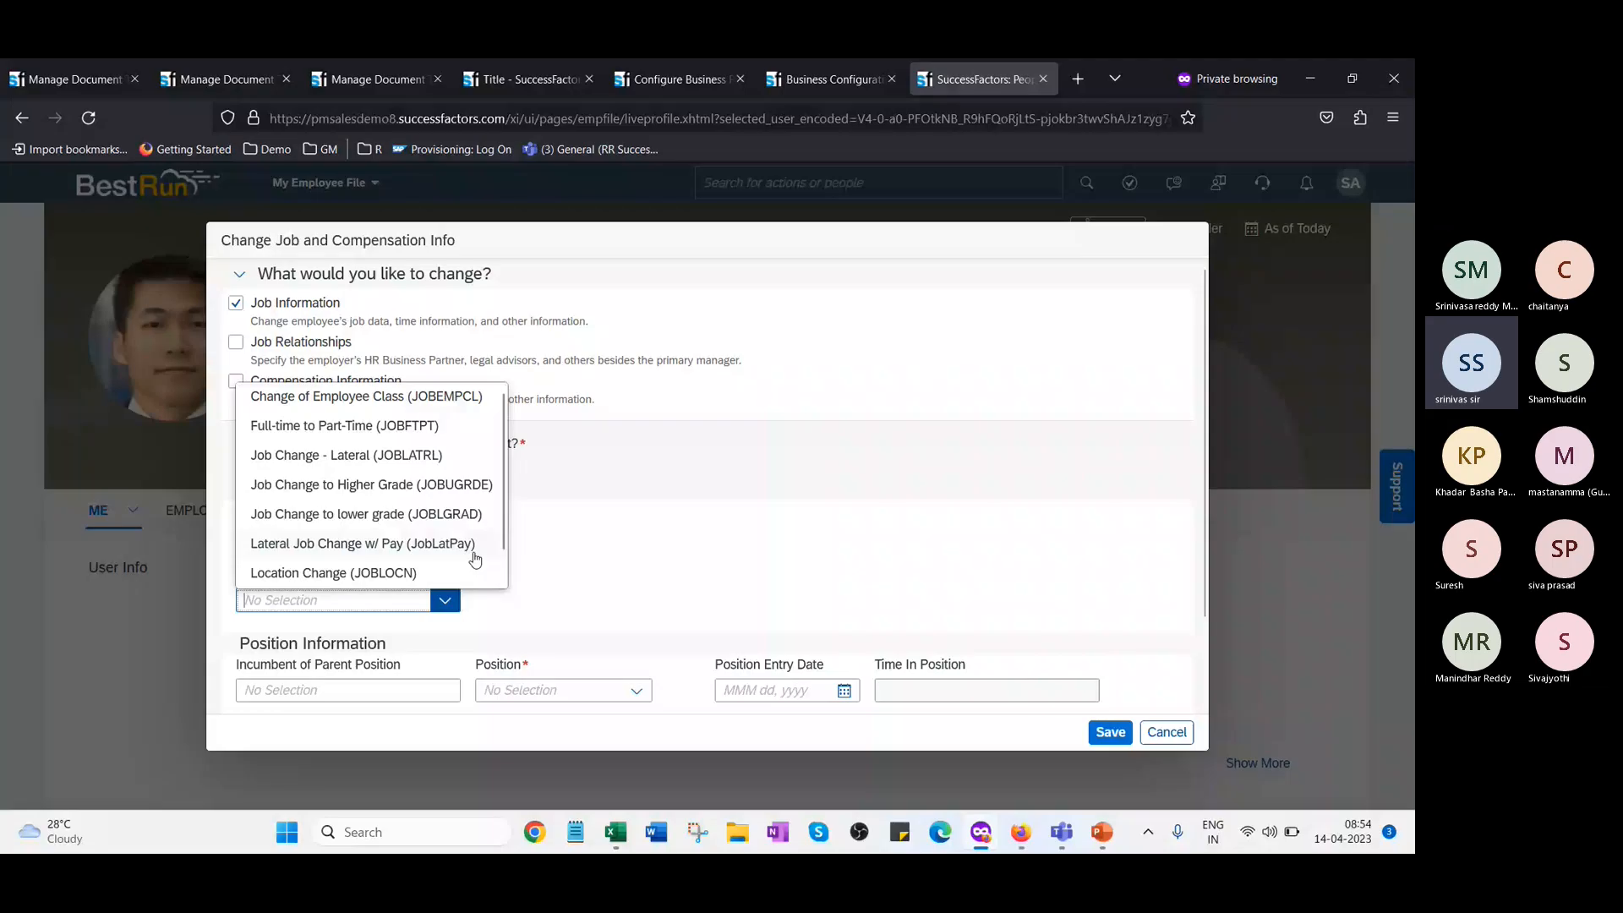
left_click(340, 396)
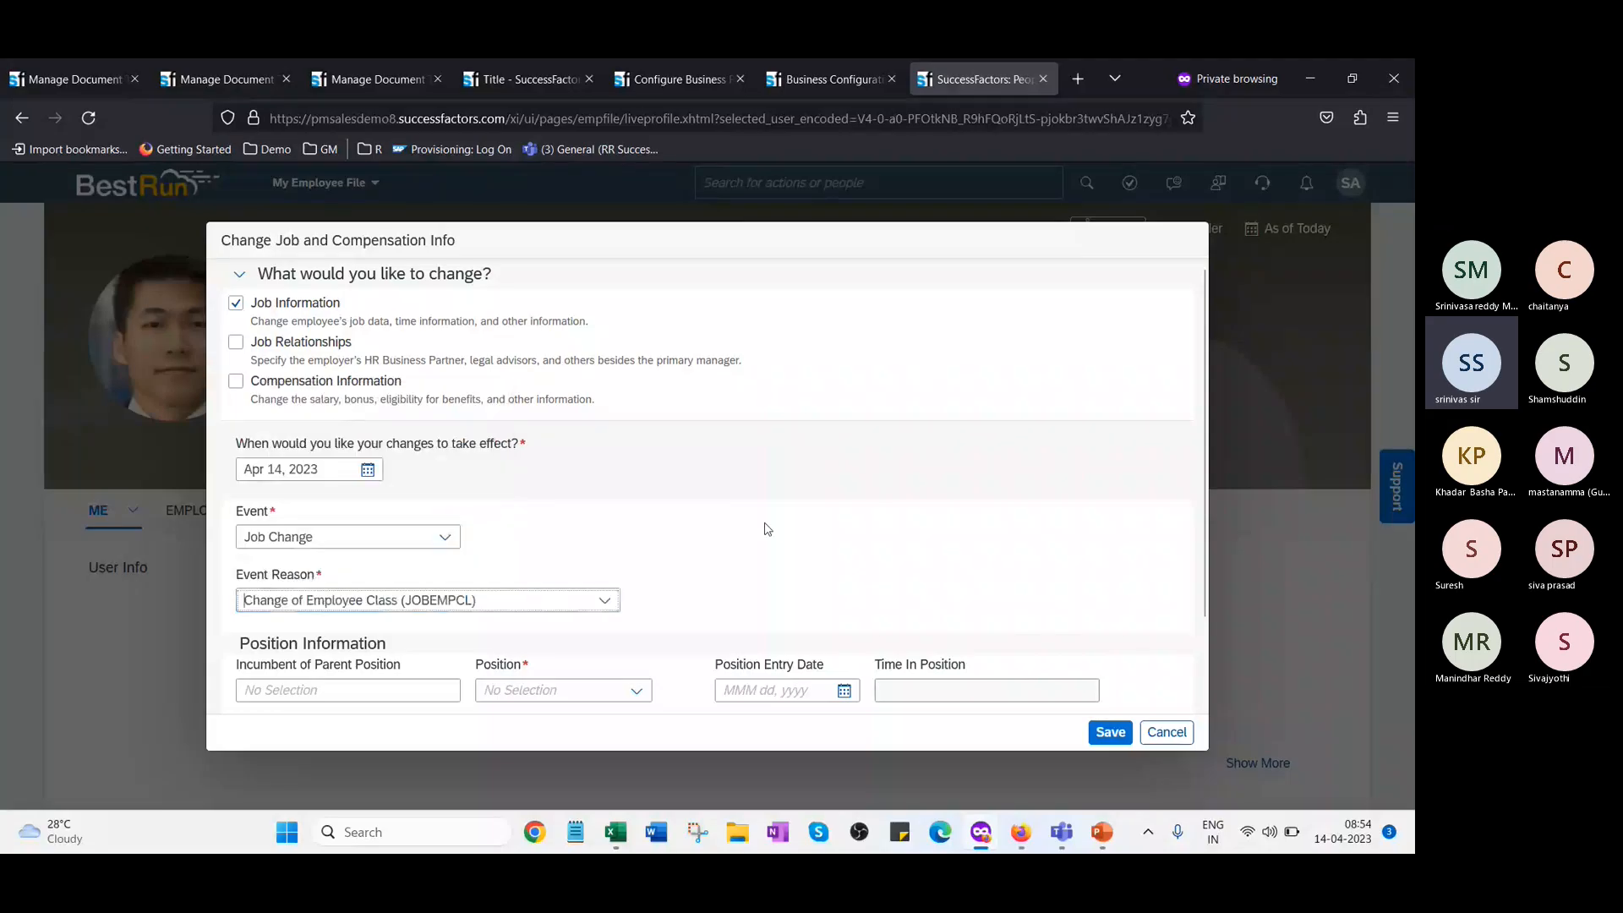
Cancel the draft without saving and bring up the employment sections list
scroll(1205, 490, "down", 2)
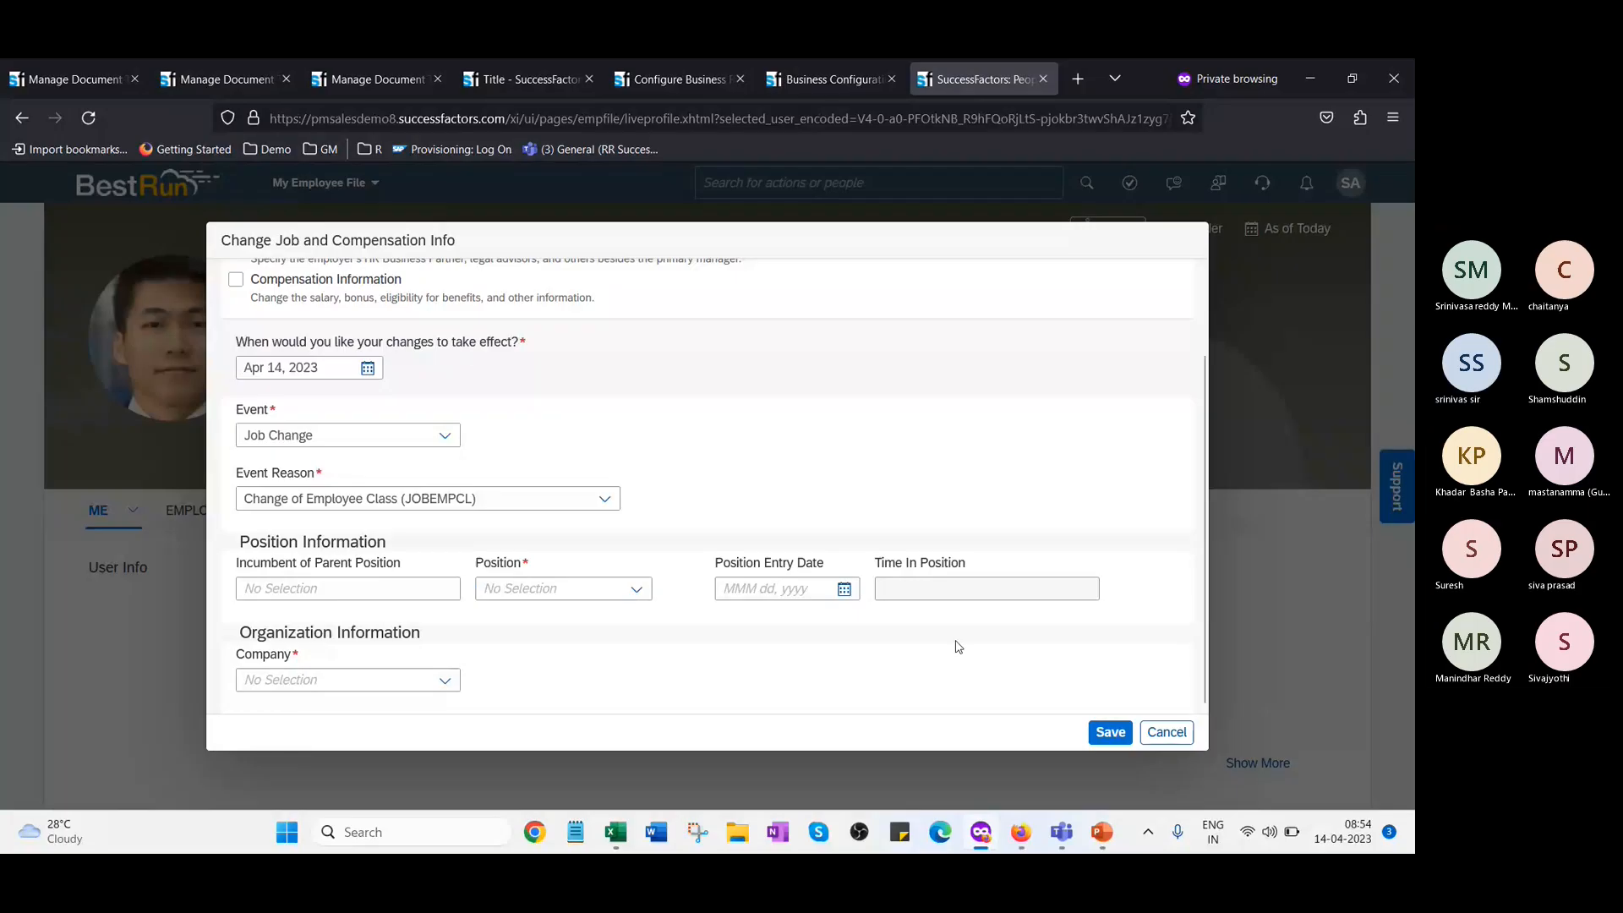
left_click(1166, 732)
left_click(775, 537)
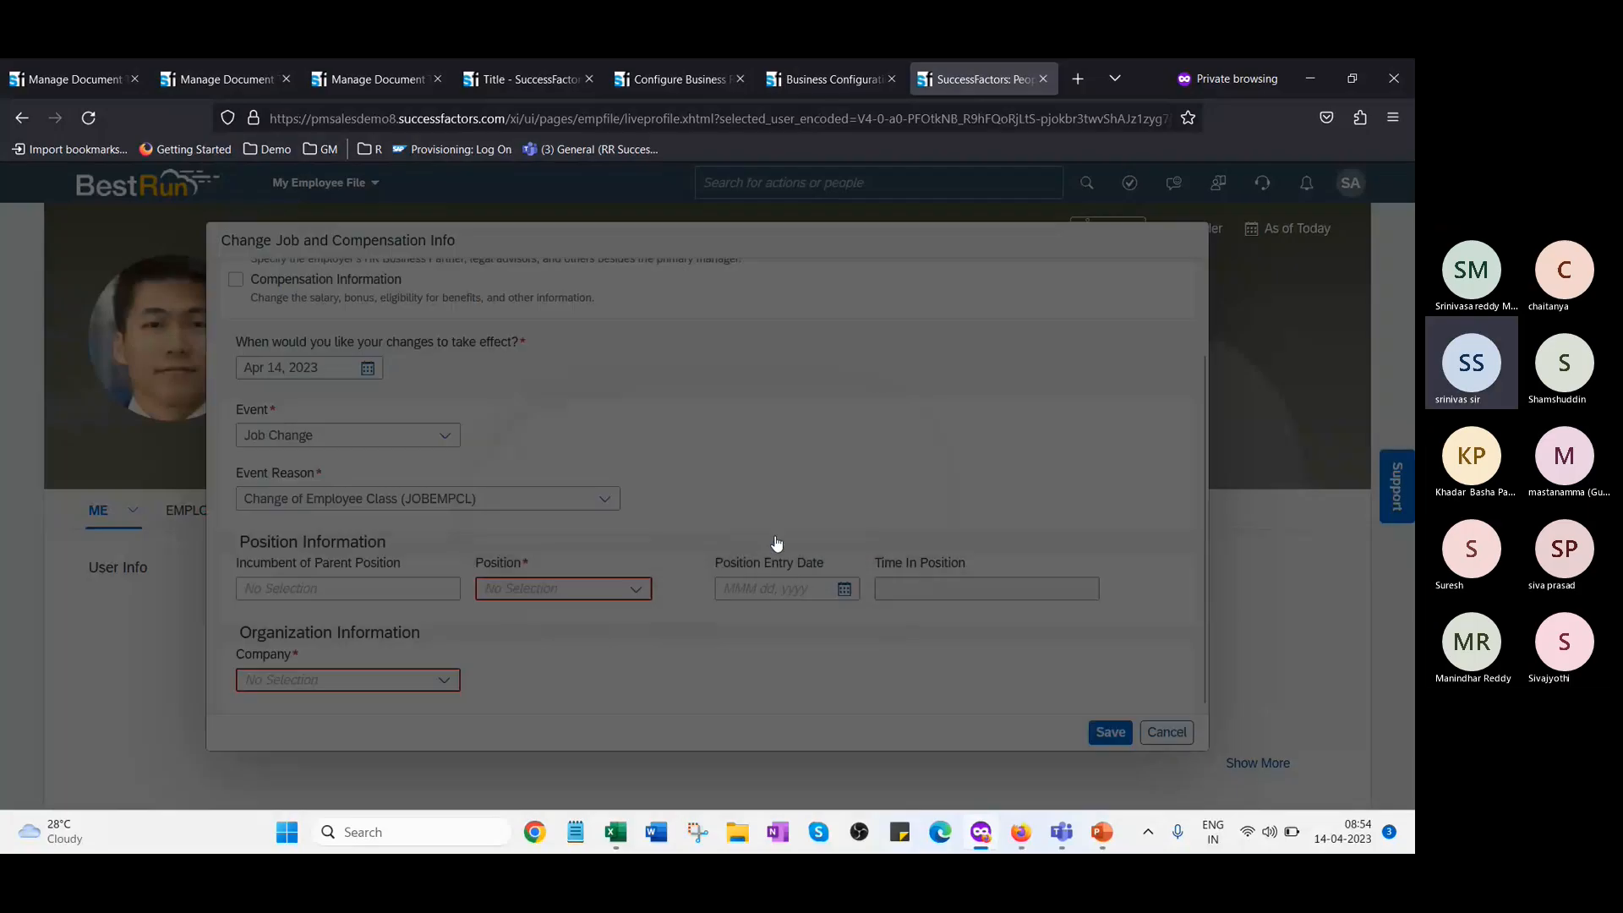
left_click(269, 513)
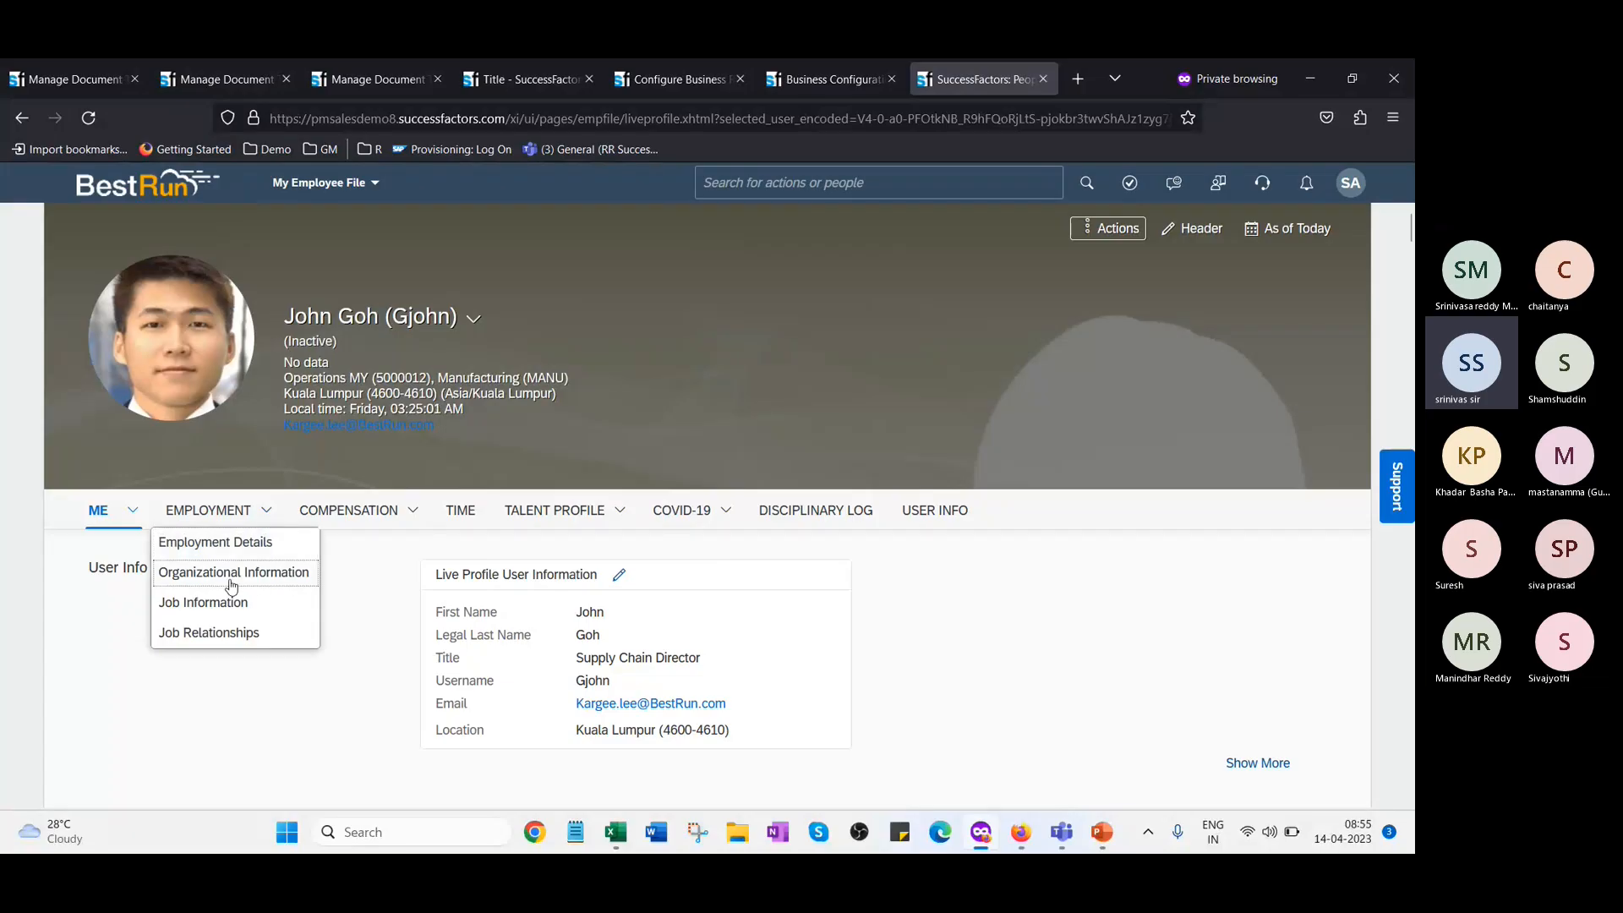
Jump to the empty Job Information section, then search People for another employee by name
left_click(222, 601)
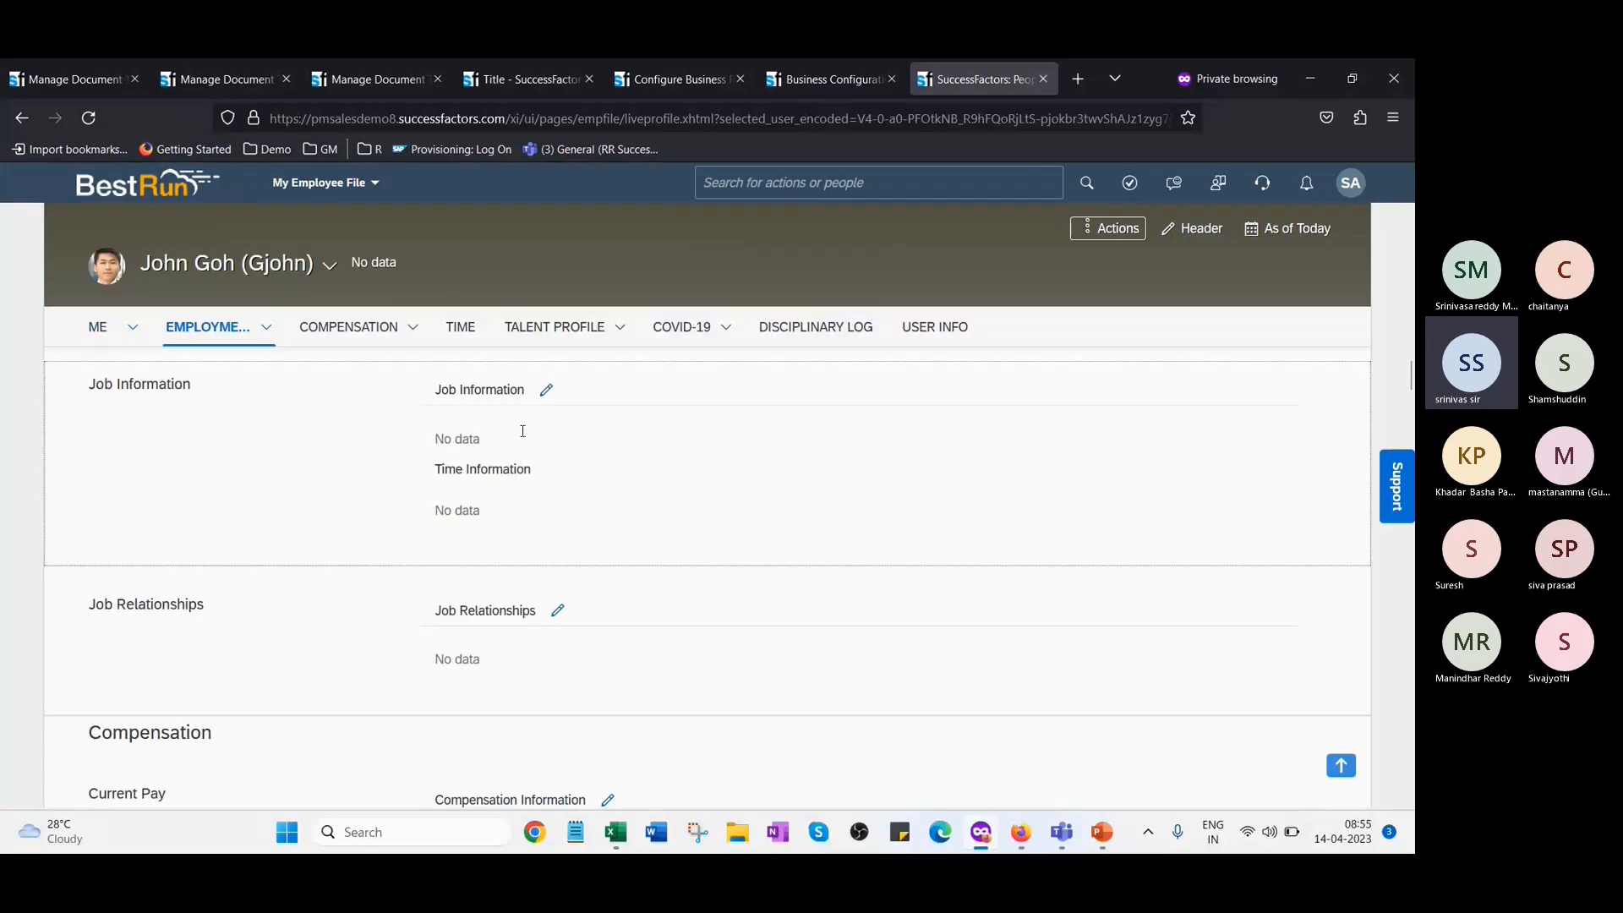
left_click(791, 184)
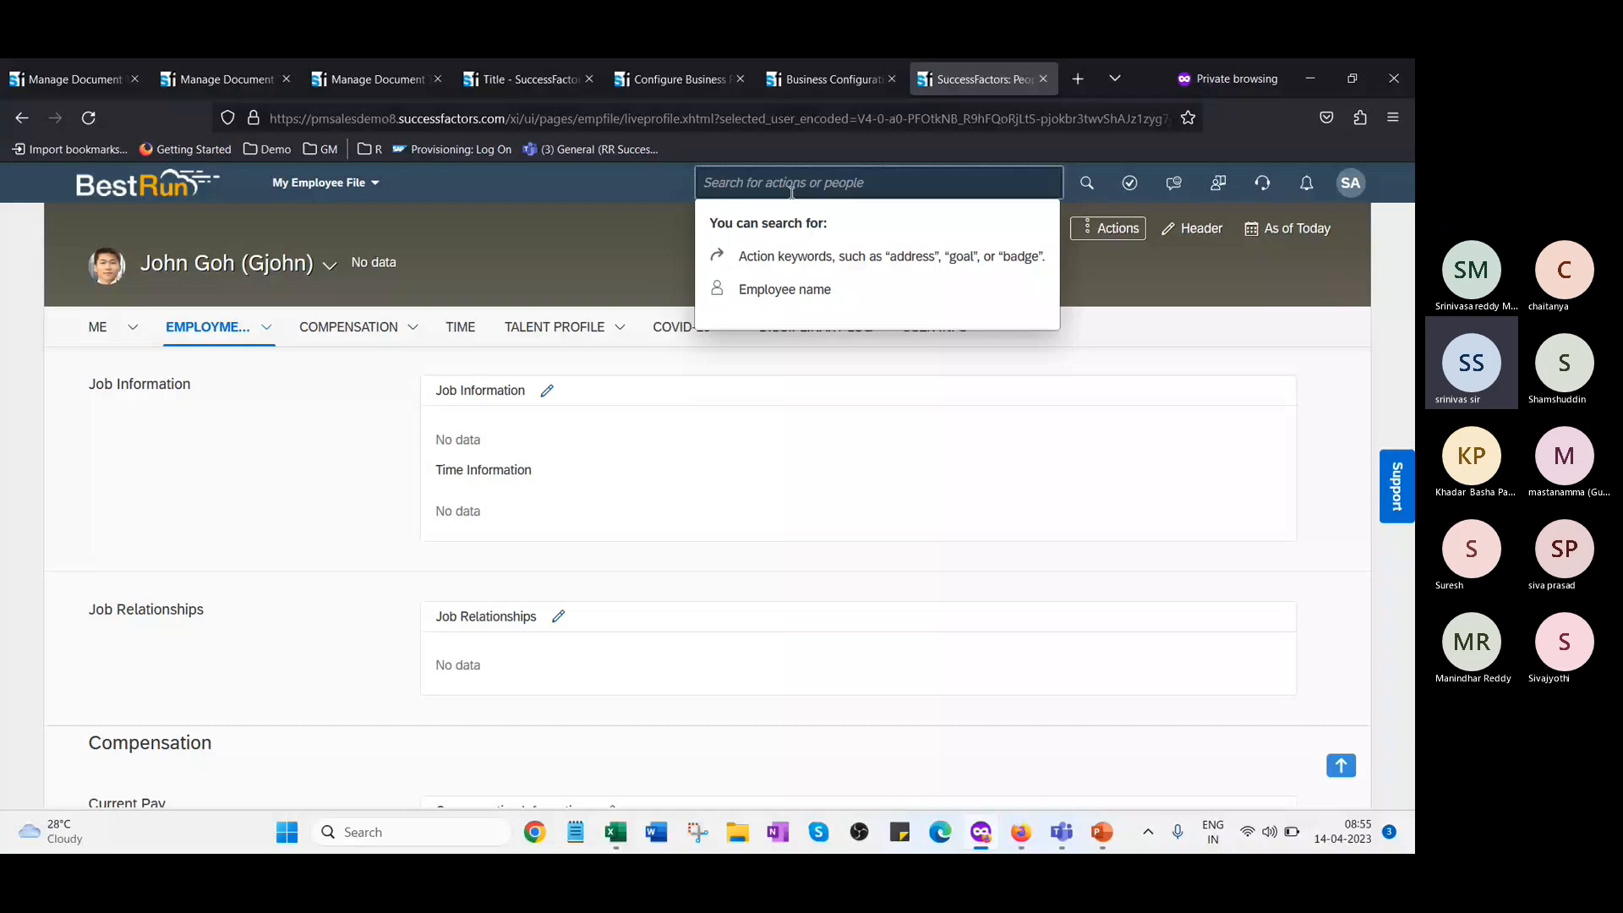
type("joh")
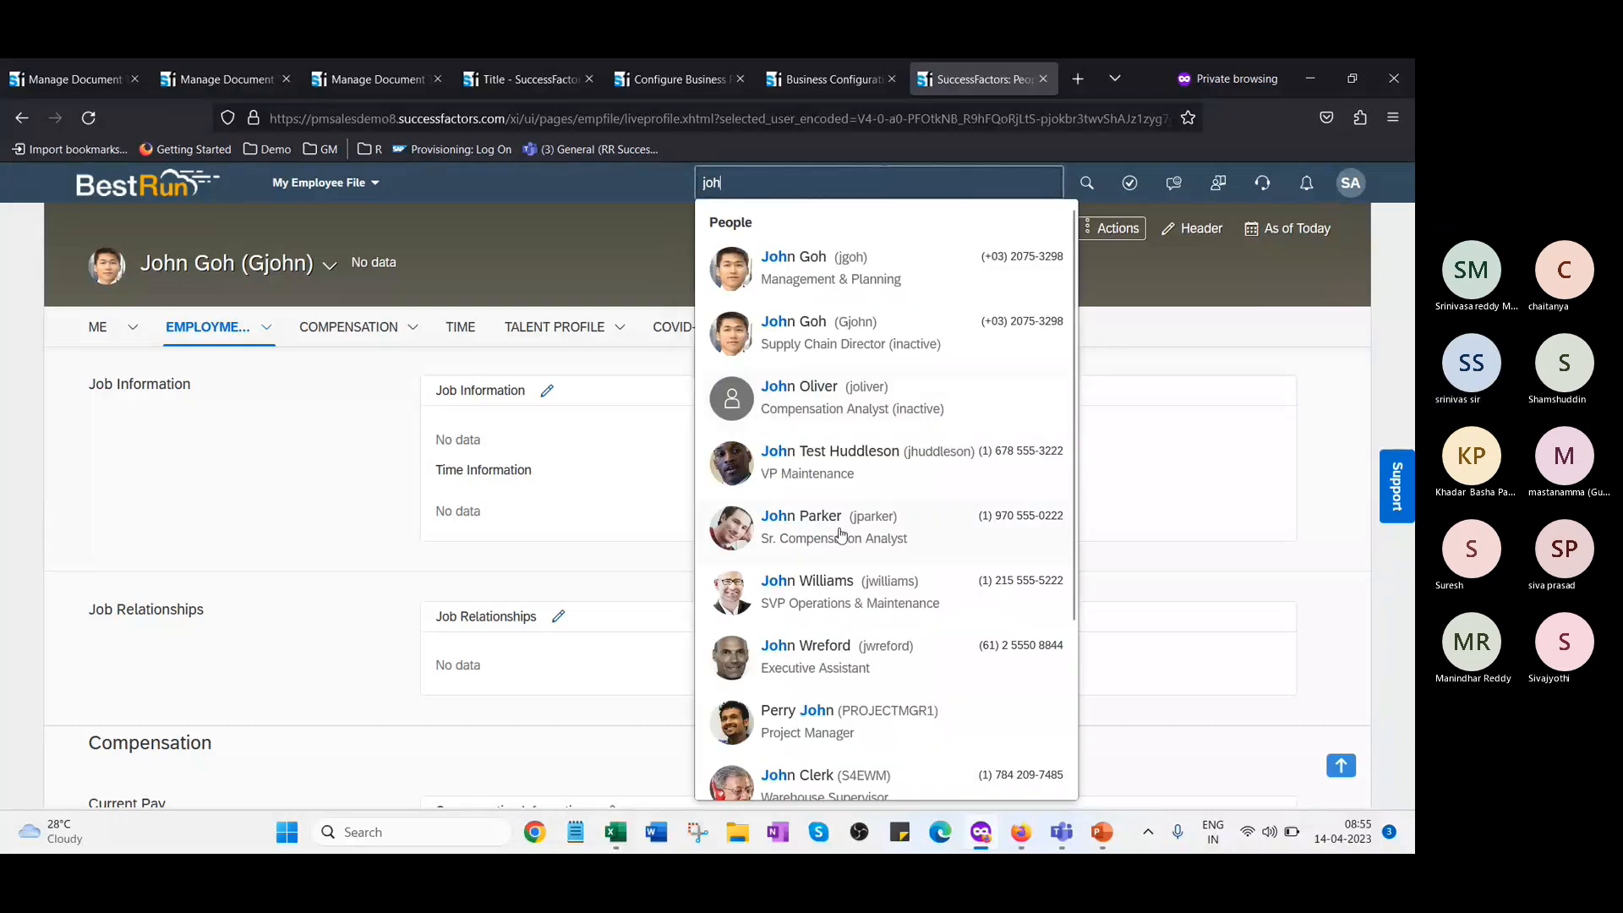
Open the VP Maintenance employee's profile, scroll to Employment, and show its actions list
left_click(845, 469)
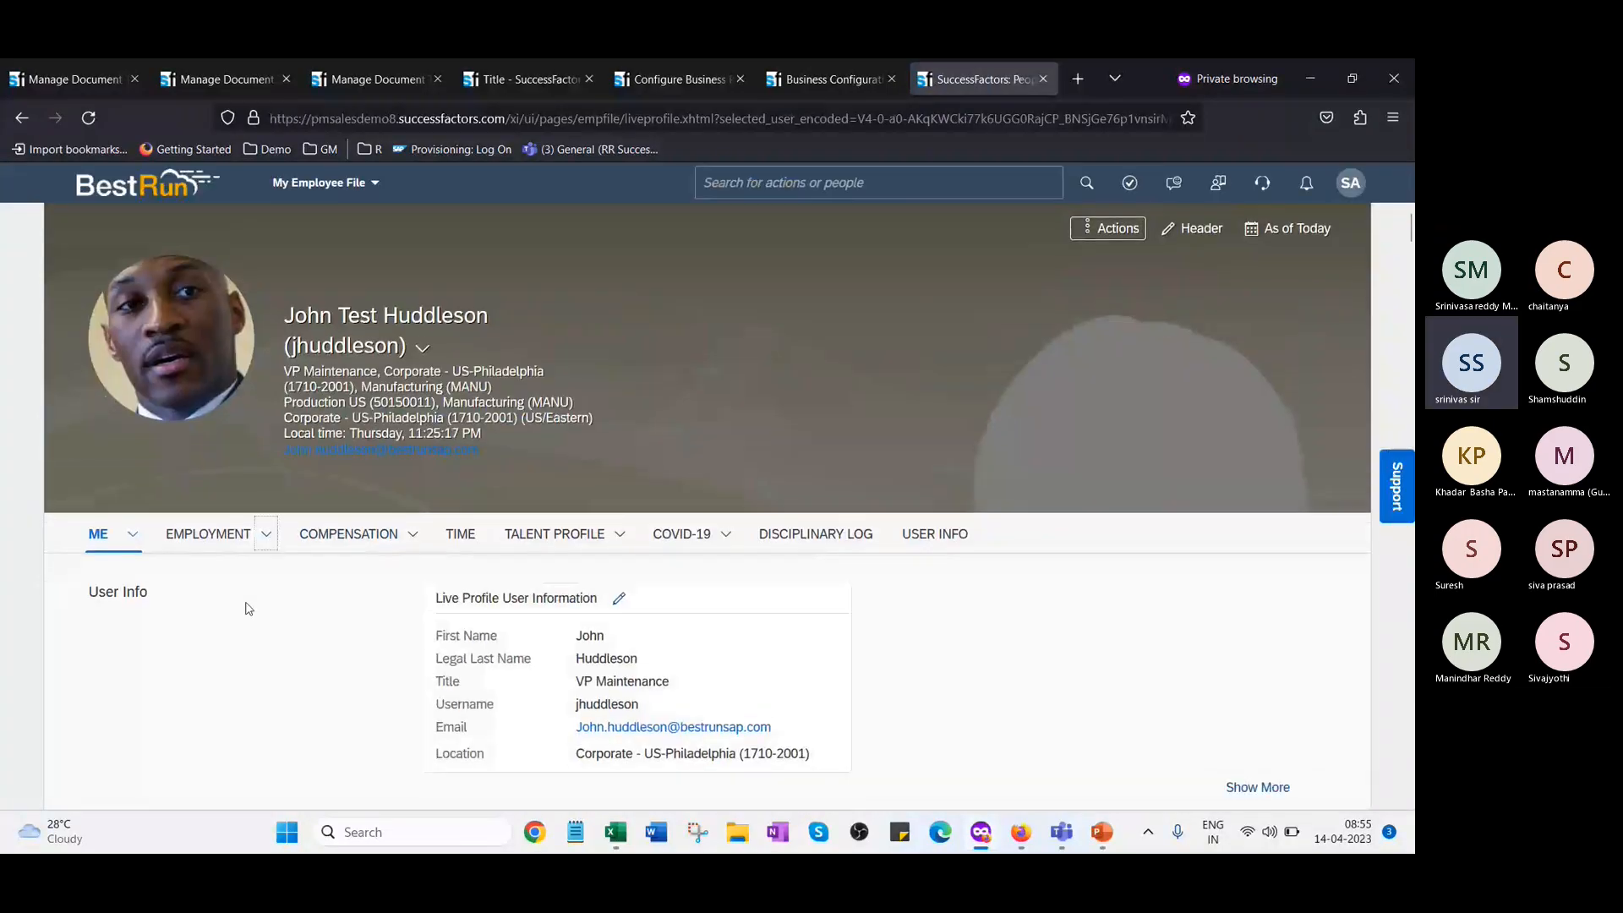
scroll(246, 543, "down", 10)
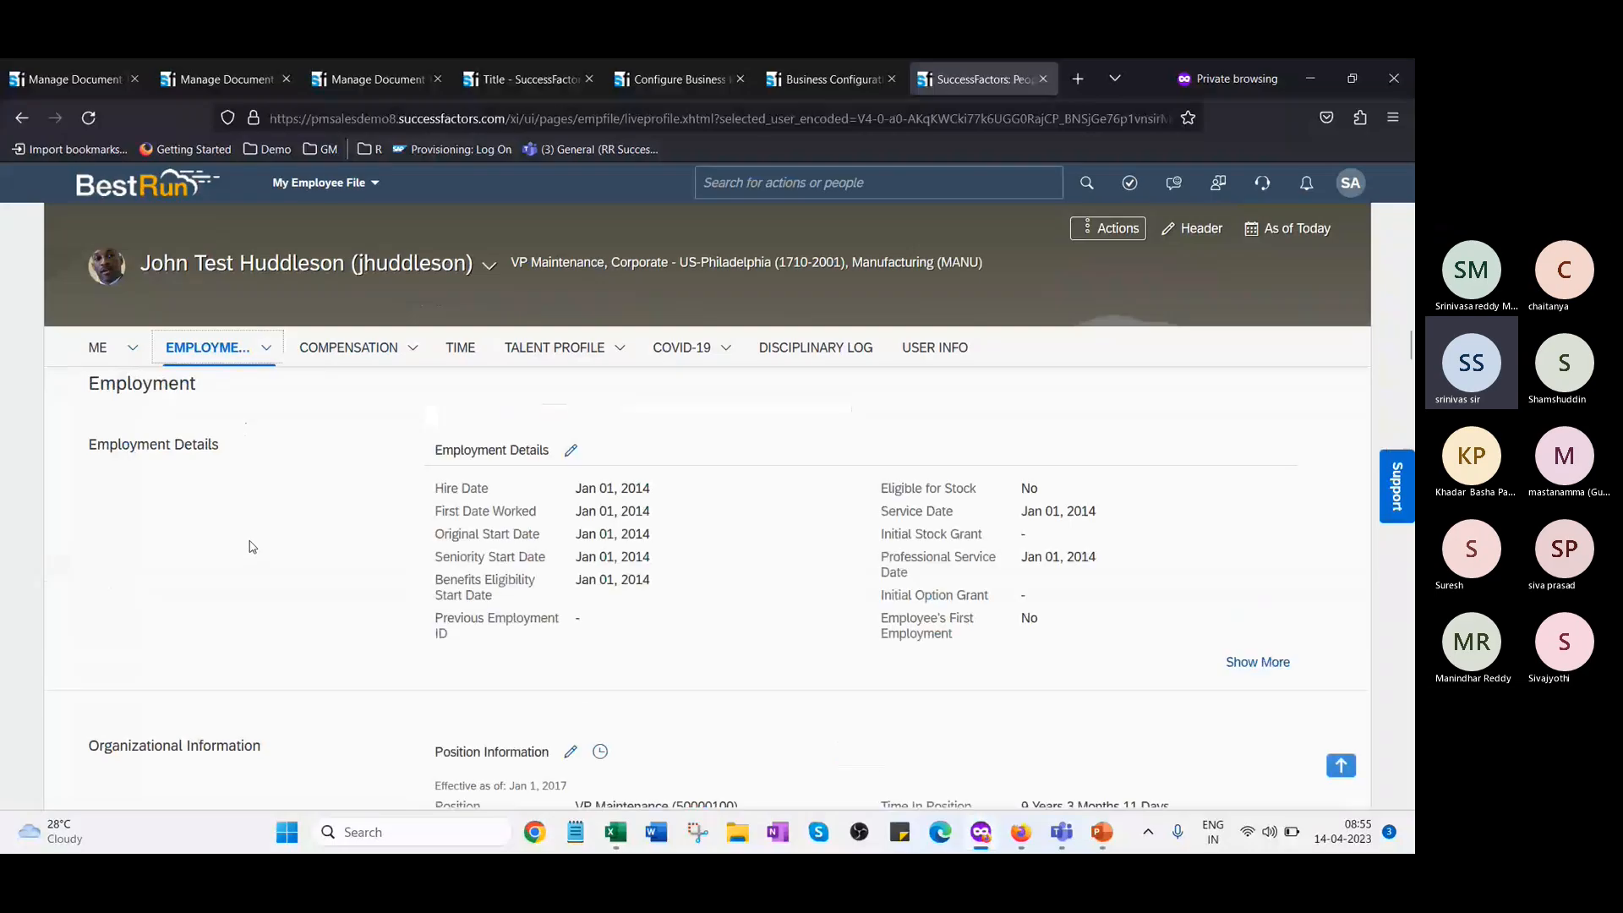
left_click(1114, 229)
Start a Job Change effective Apr 14, 2023 with reason Change of Employee Class
left_click(1125, 306)
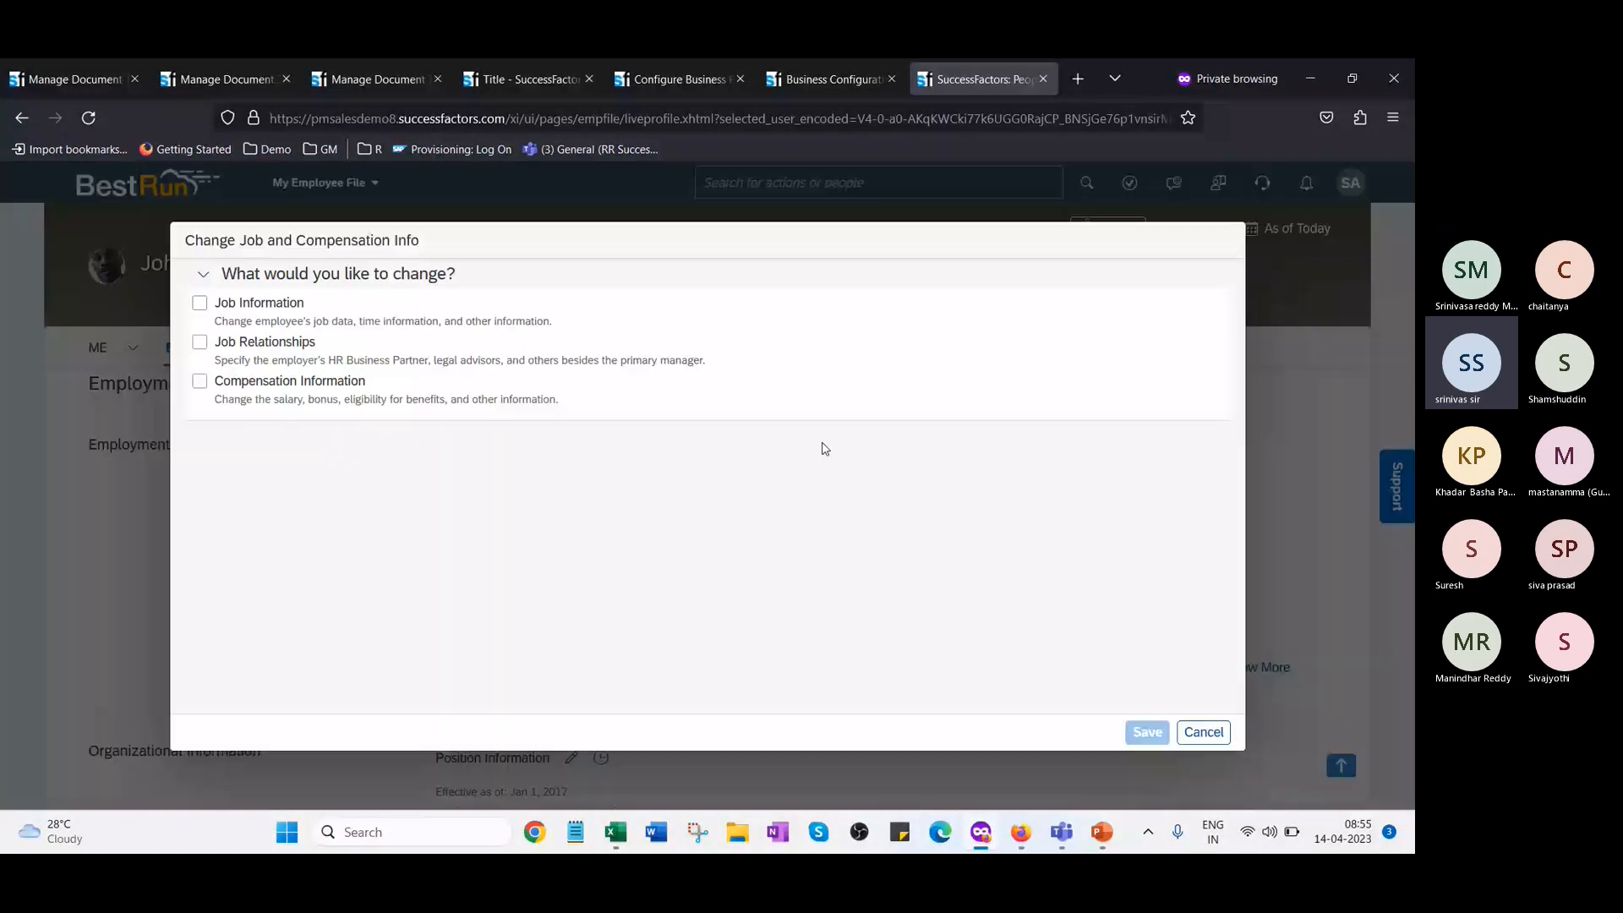
left_click(283, 305)
left_click(332, 470)
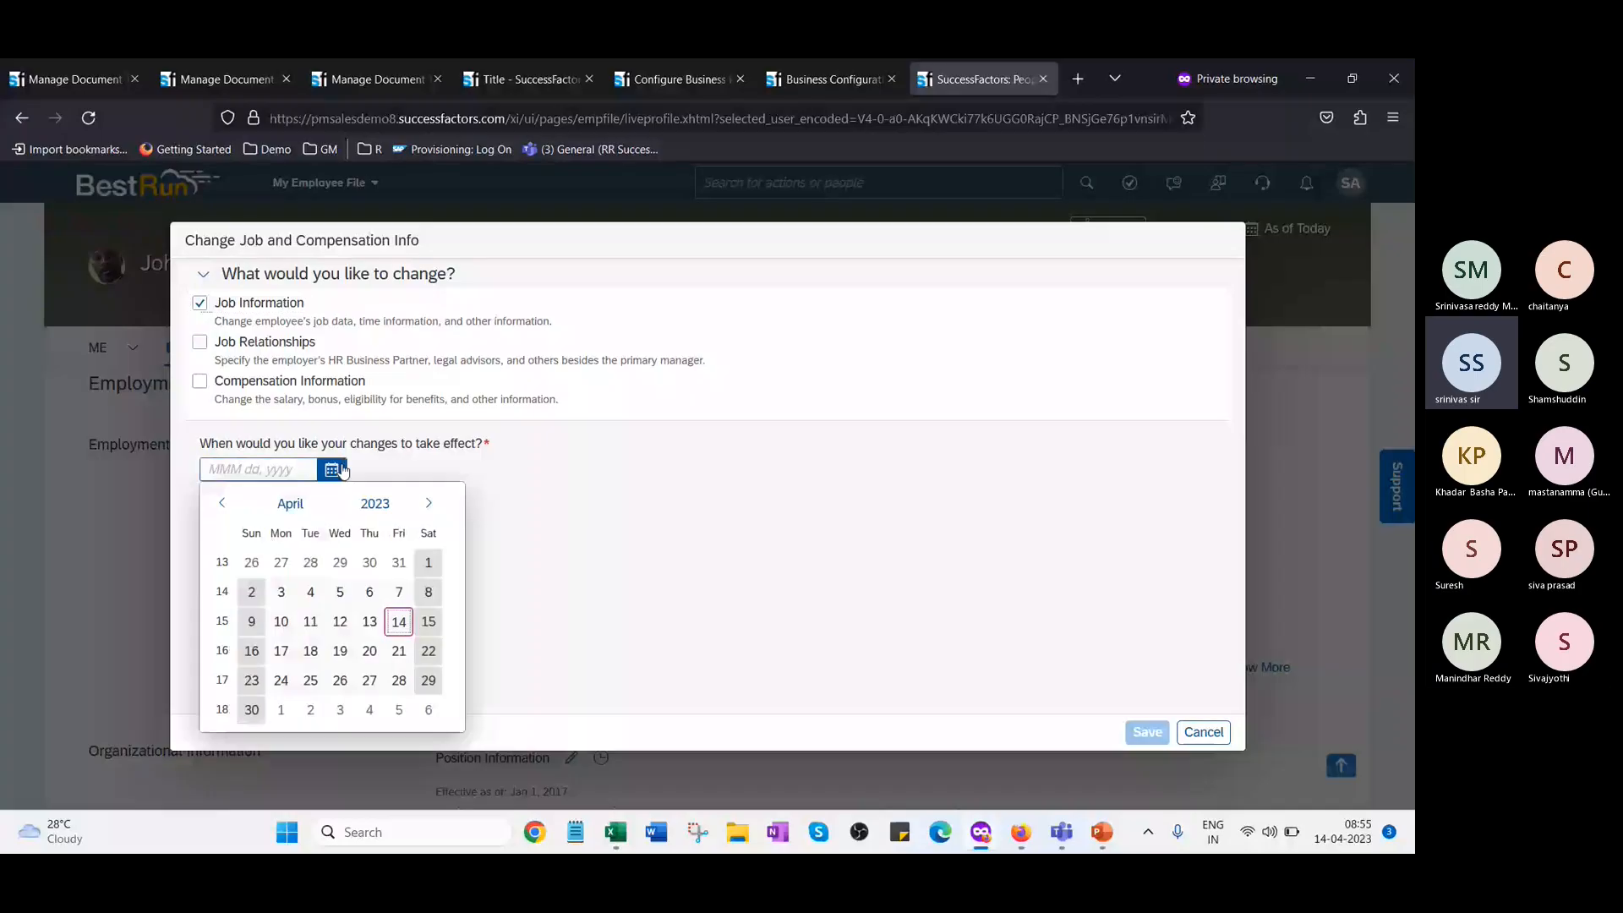
left_click(399, 622)
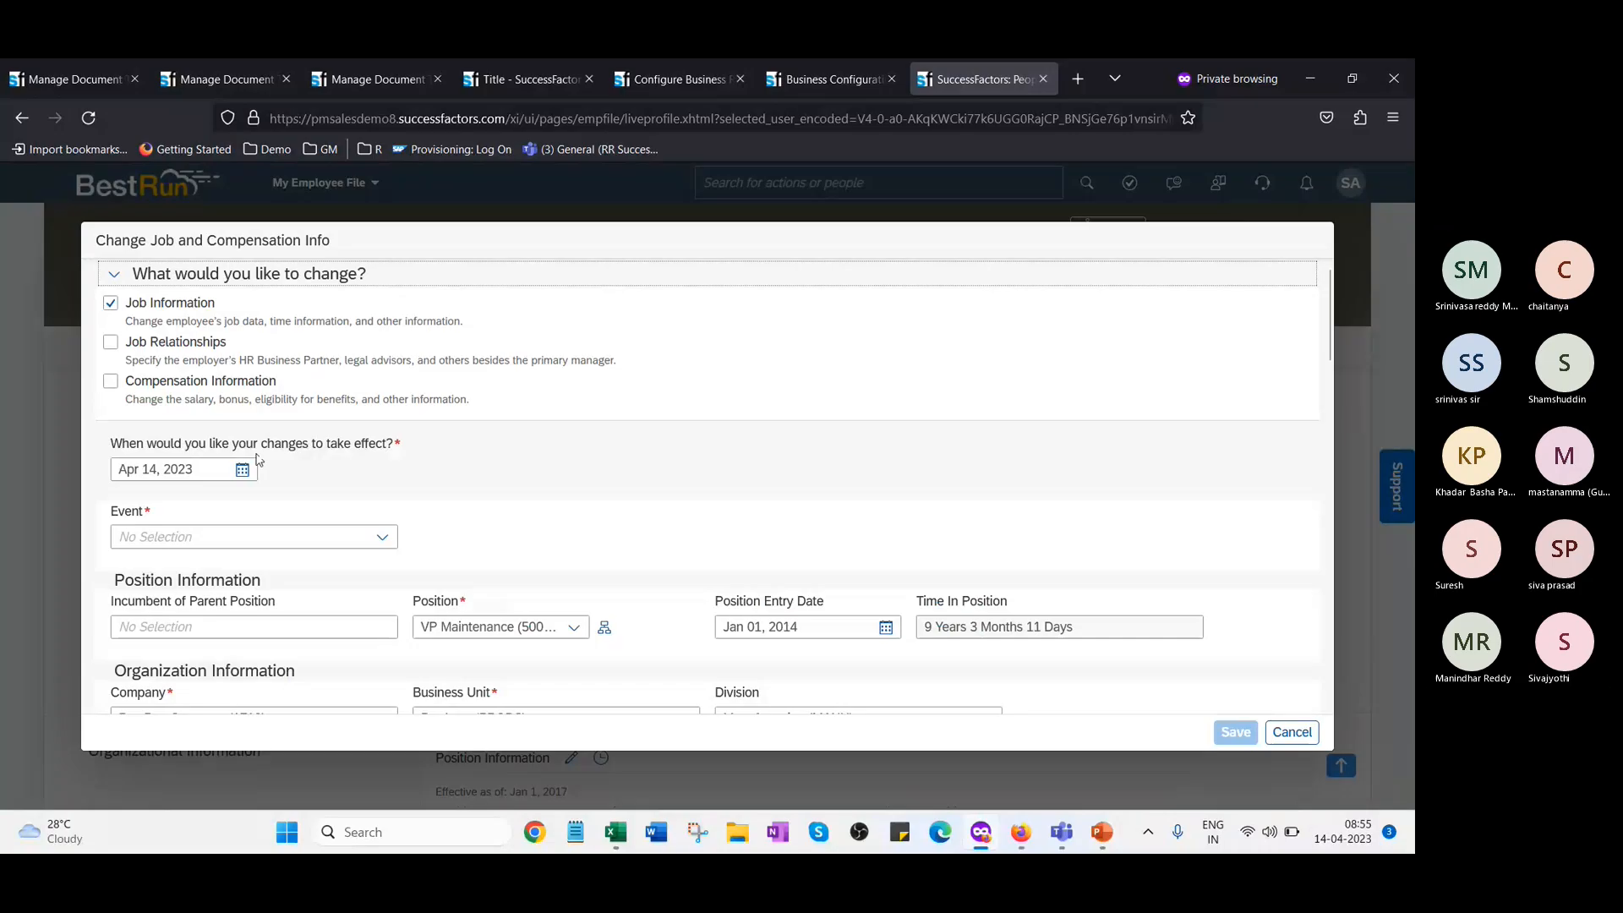
left_click(368, 544)
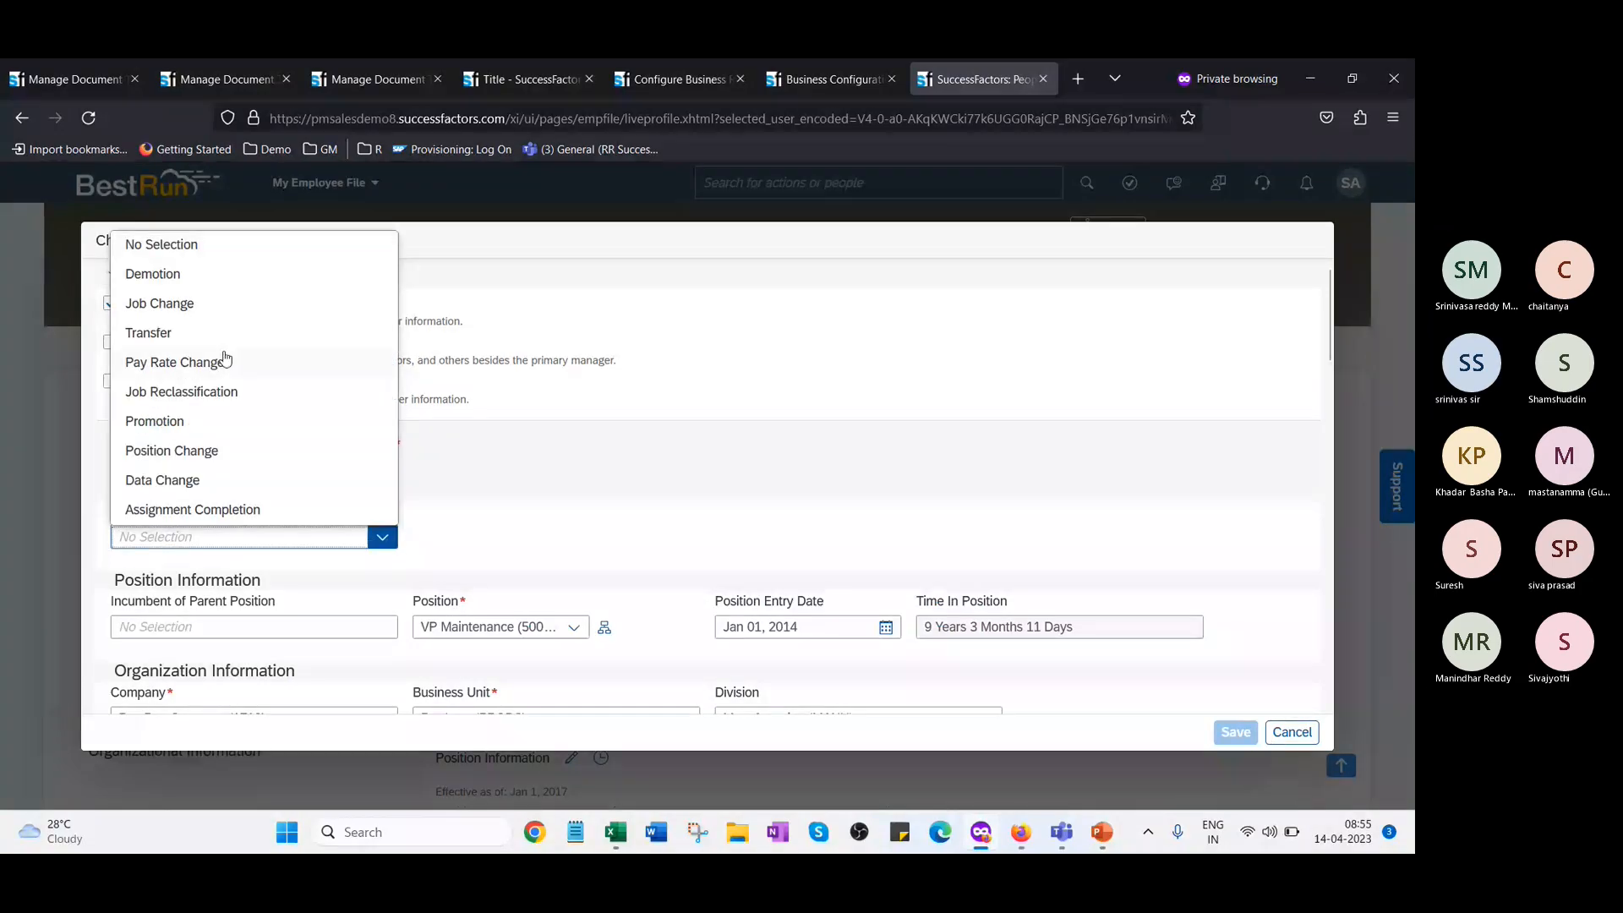
left_click(169, 303)
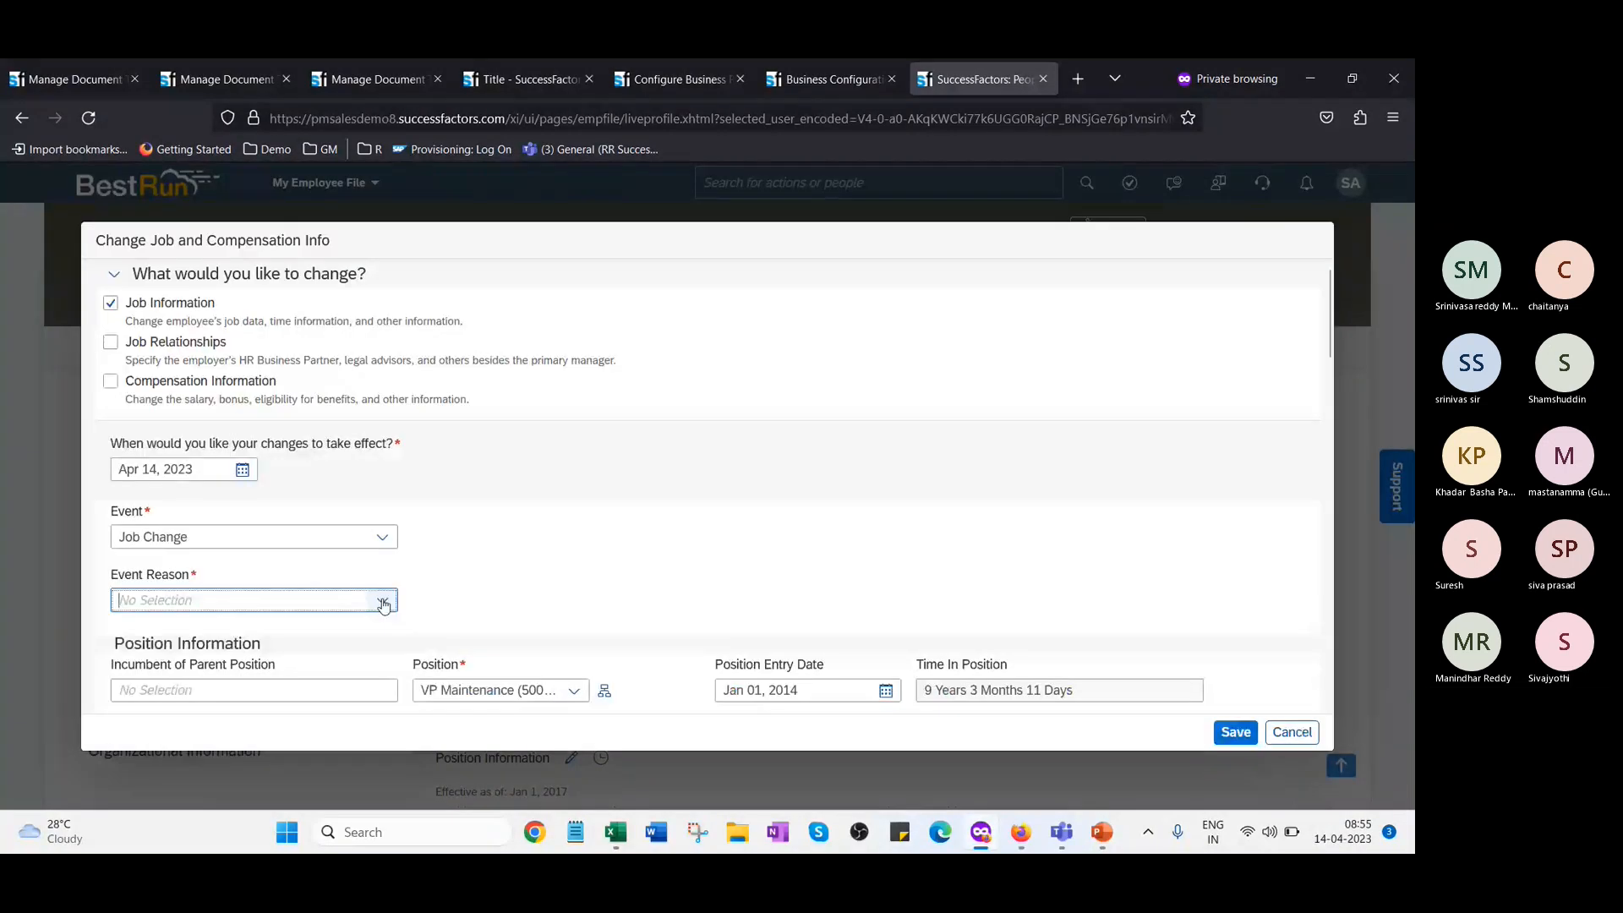
left_click(383, 602)
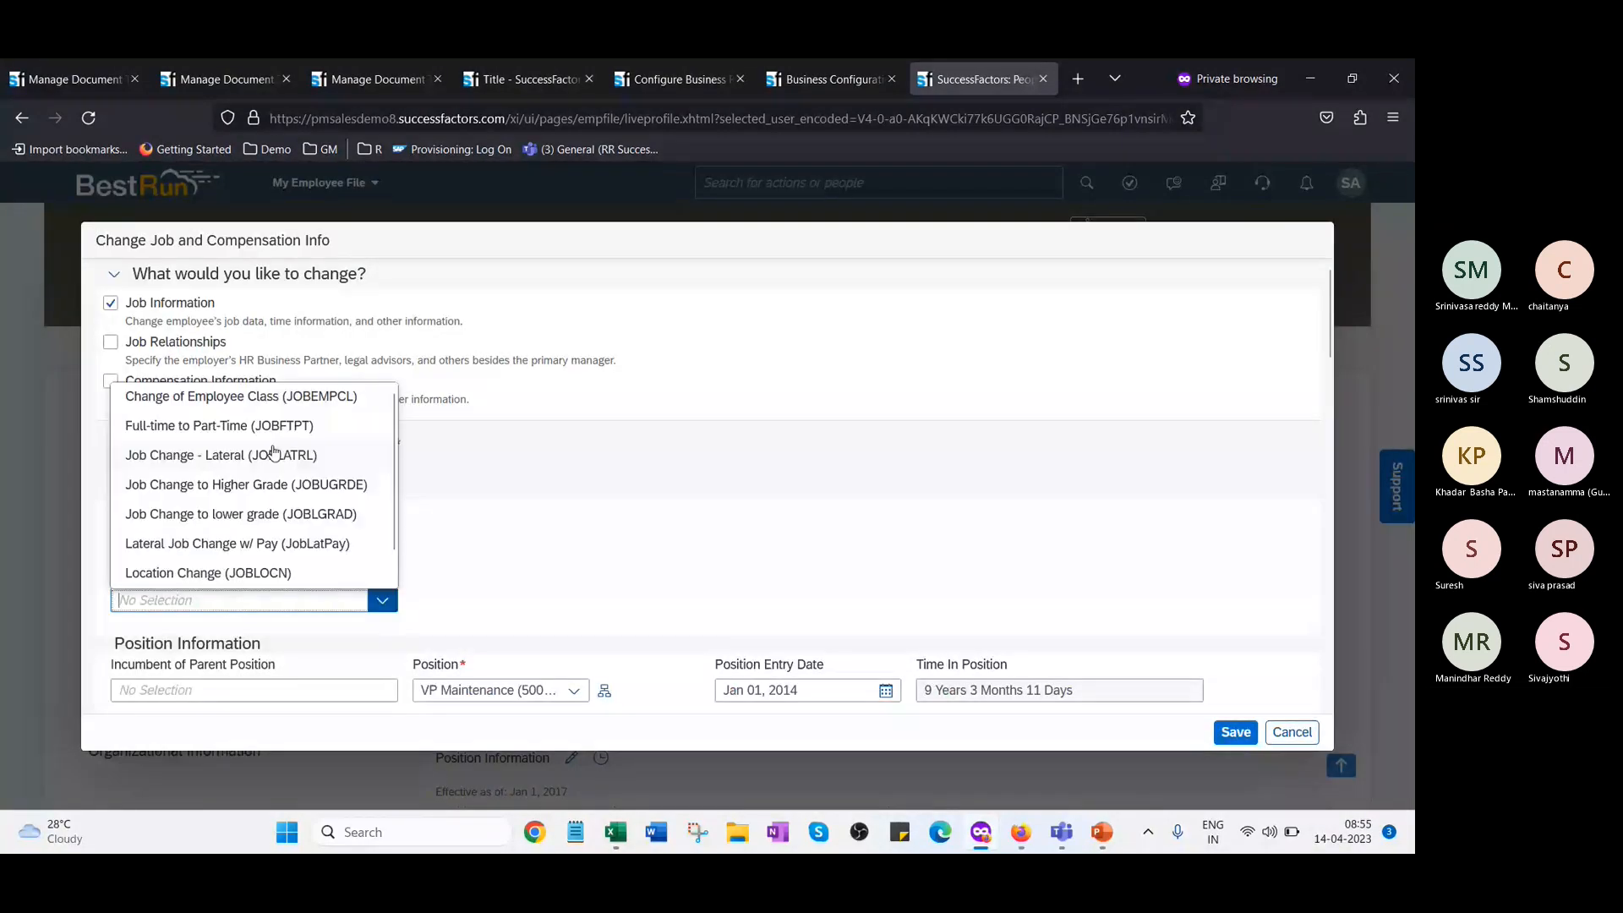
left_click(240, 397)
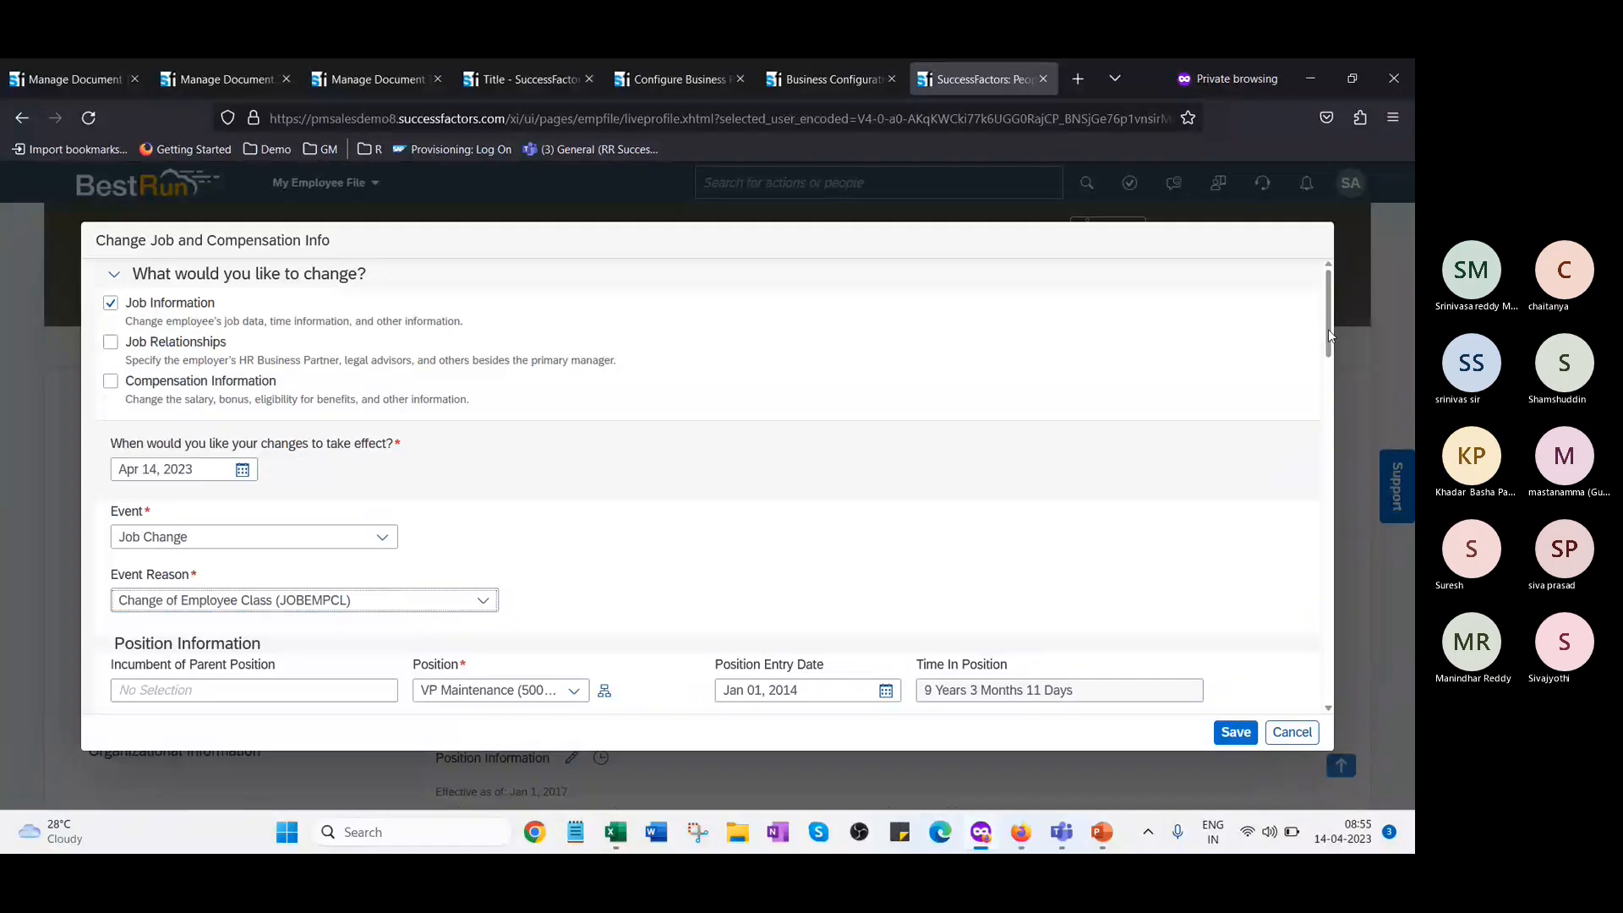
Locate the Employee Class field, change it to Consultant, and save the job change
left_click_drag(1327, 328, 1345, 578)
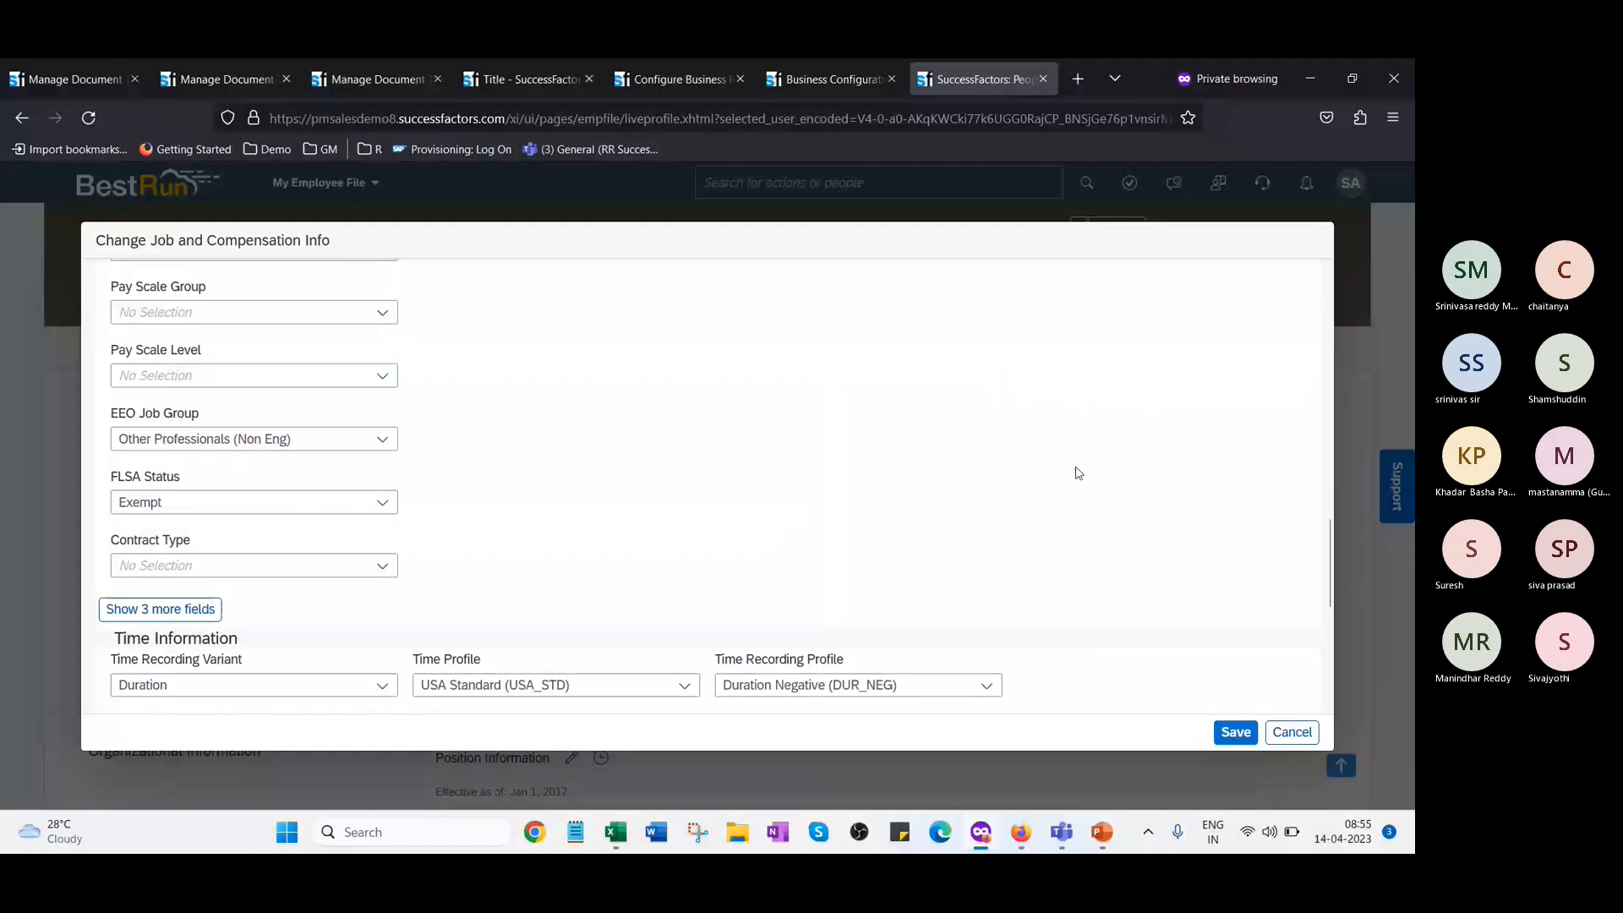
key("ctrl+f")
type("clas")
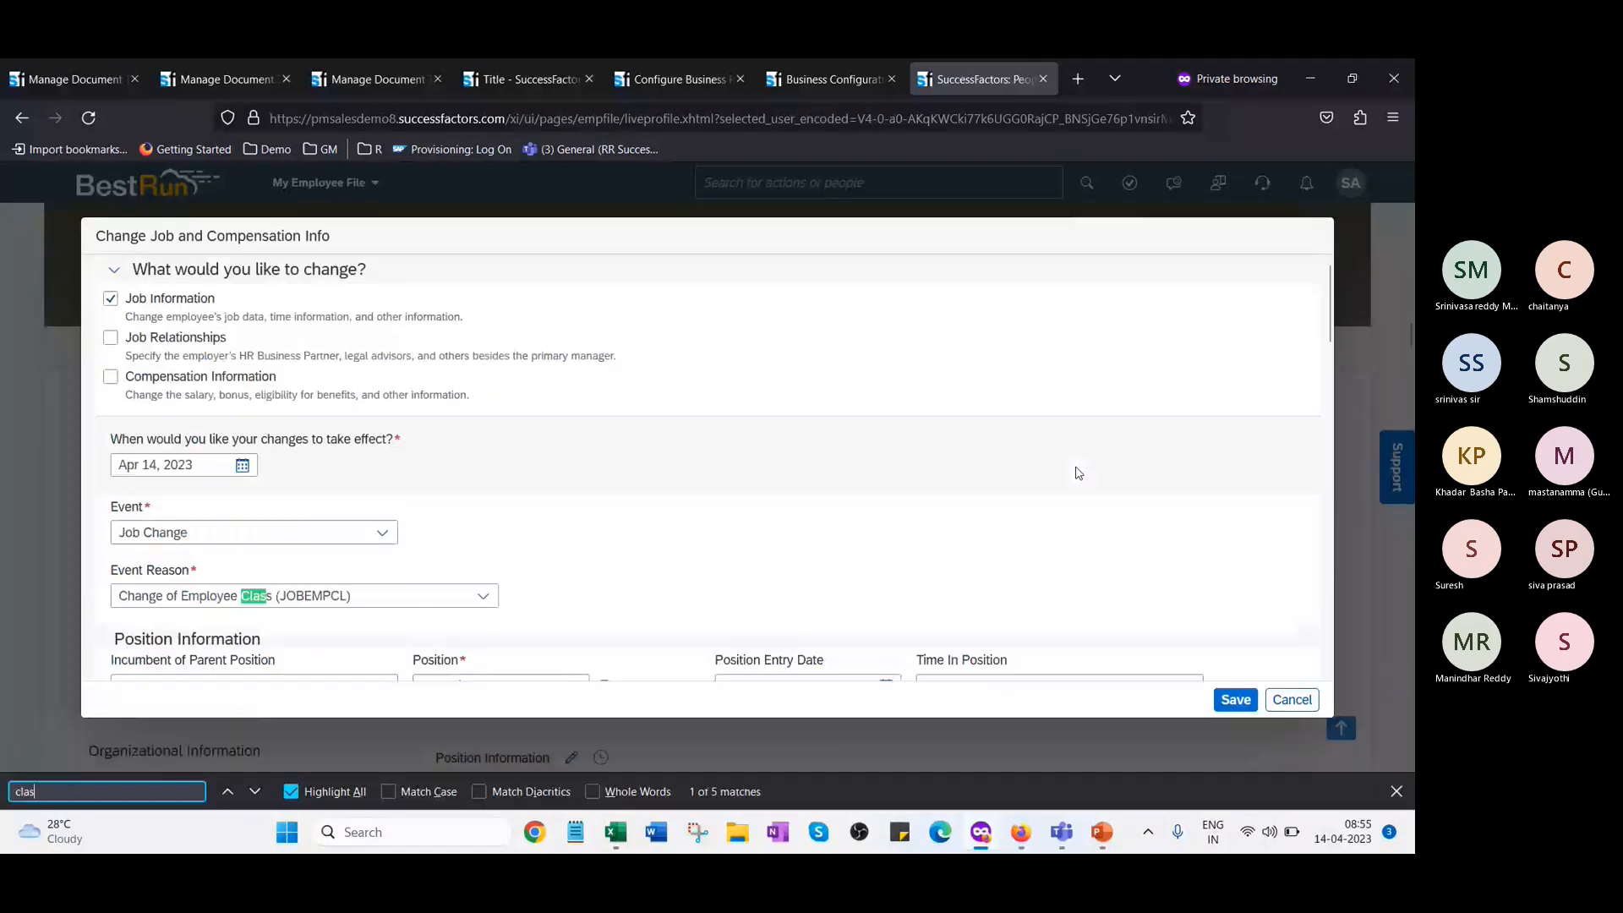
type("s")
key("Return")
key("Return")
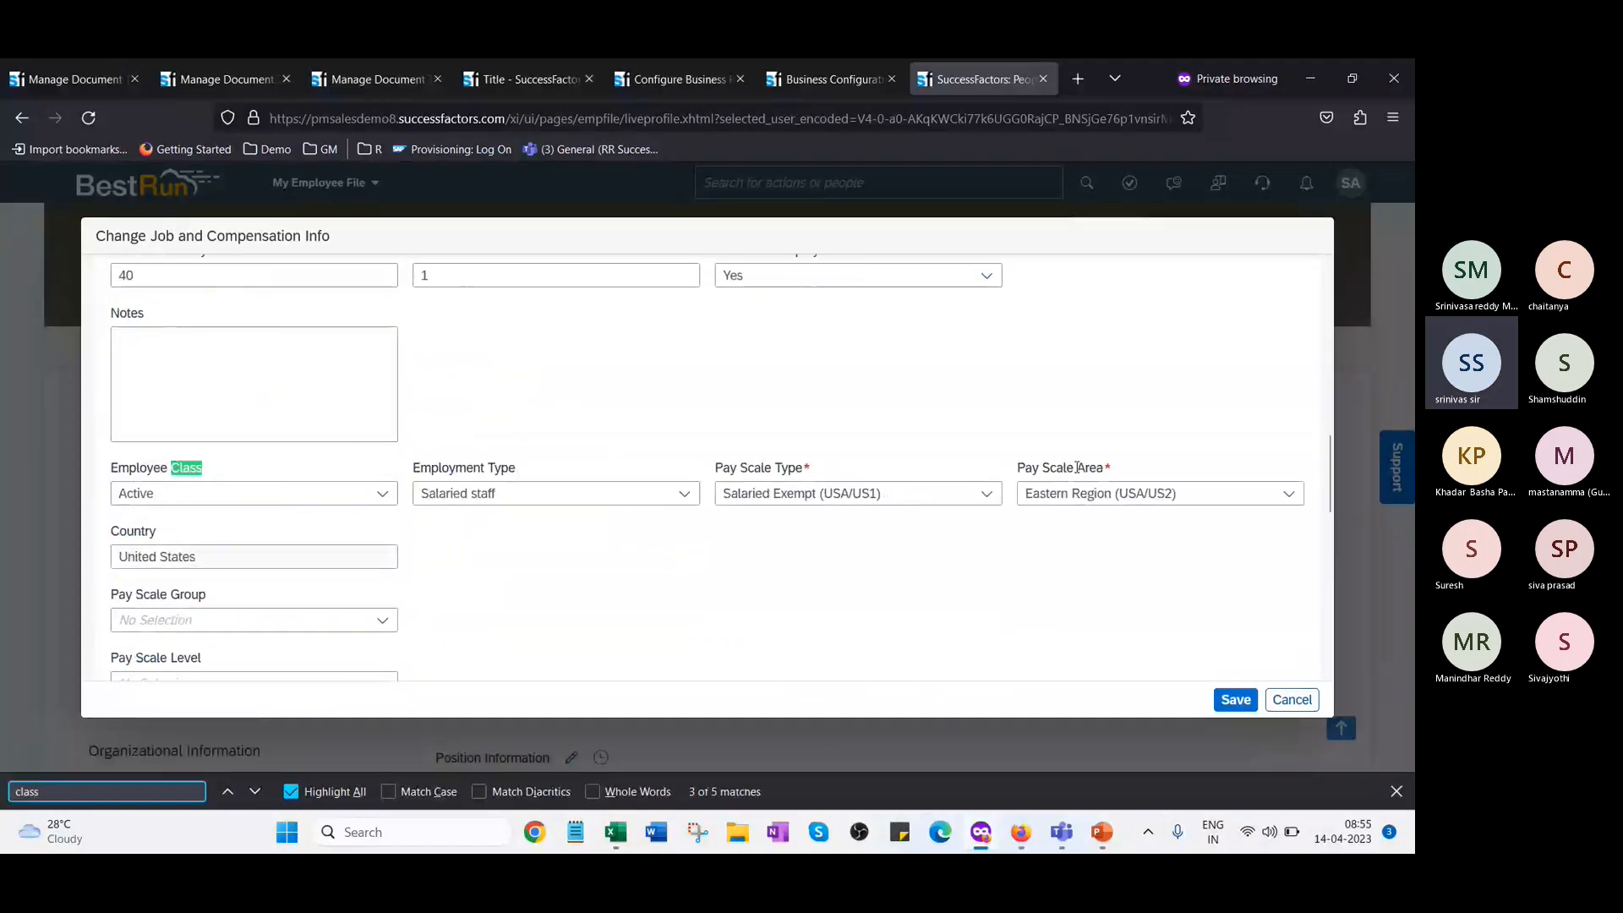
left_click(382, 497)
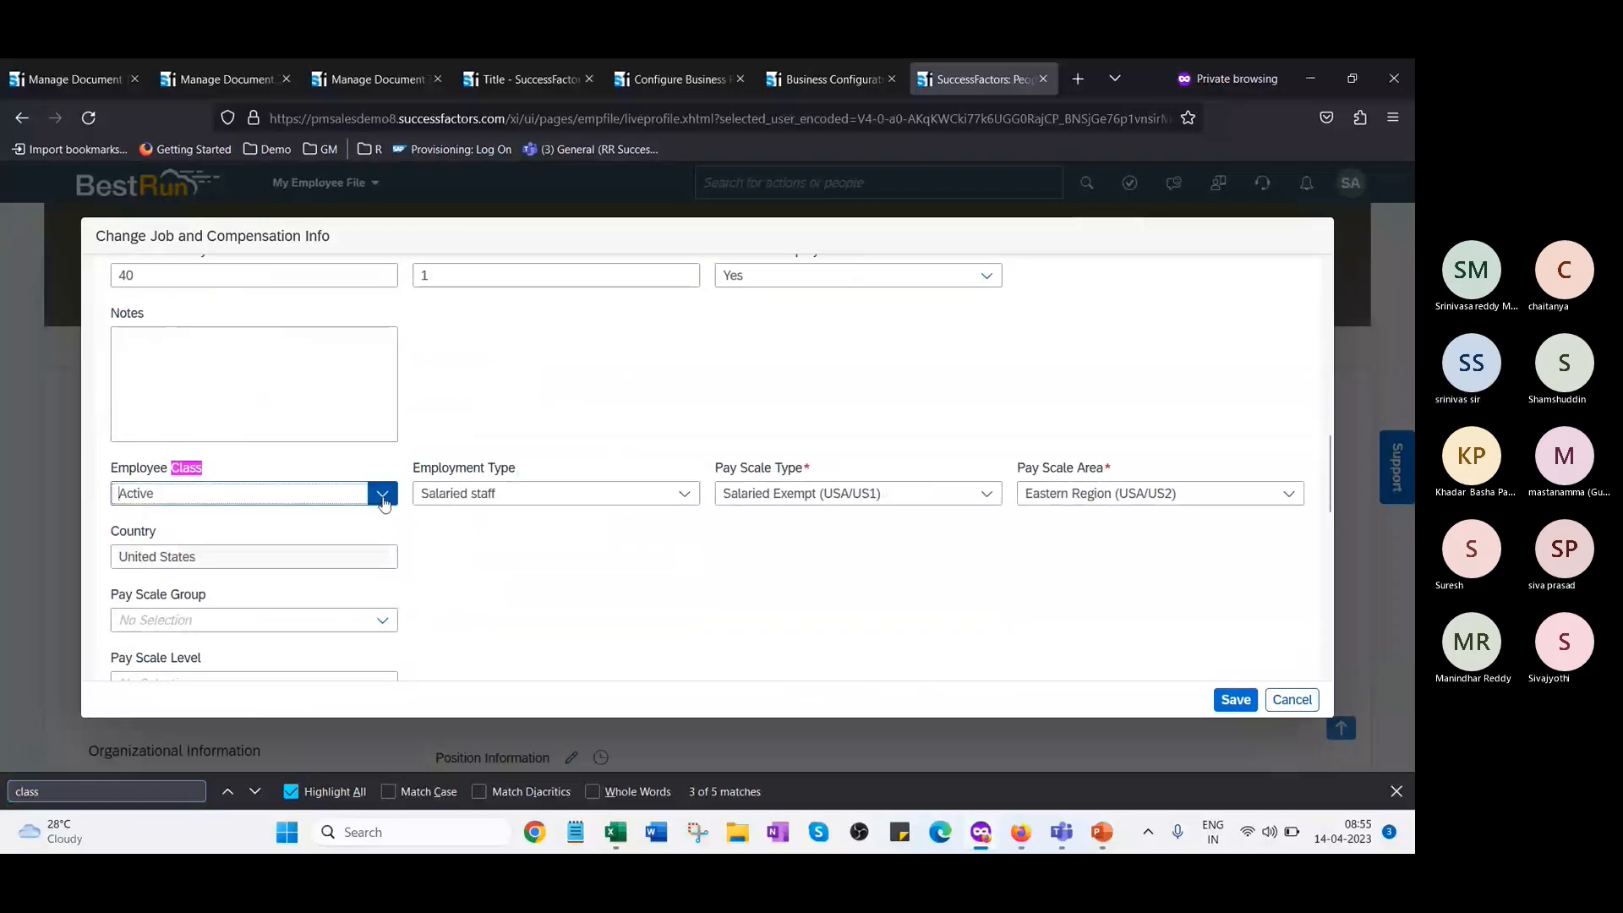
left_click(383, 503)
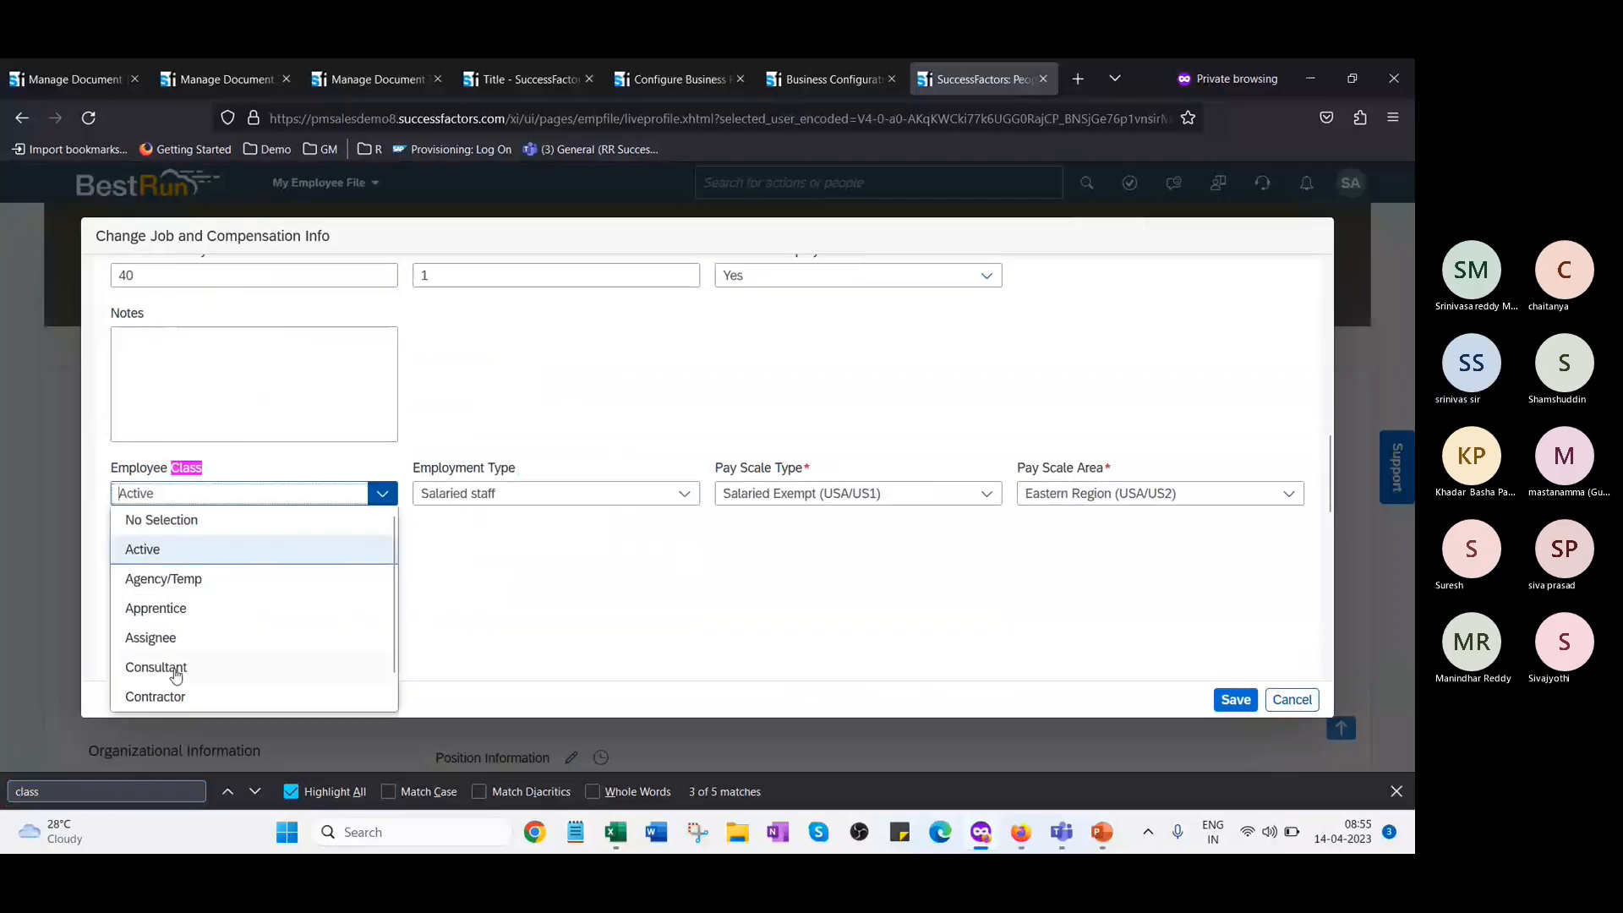
left_click(258, 659)
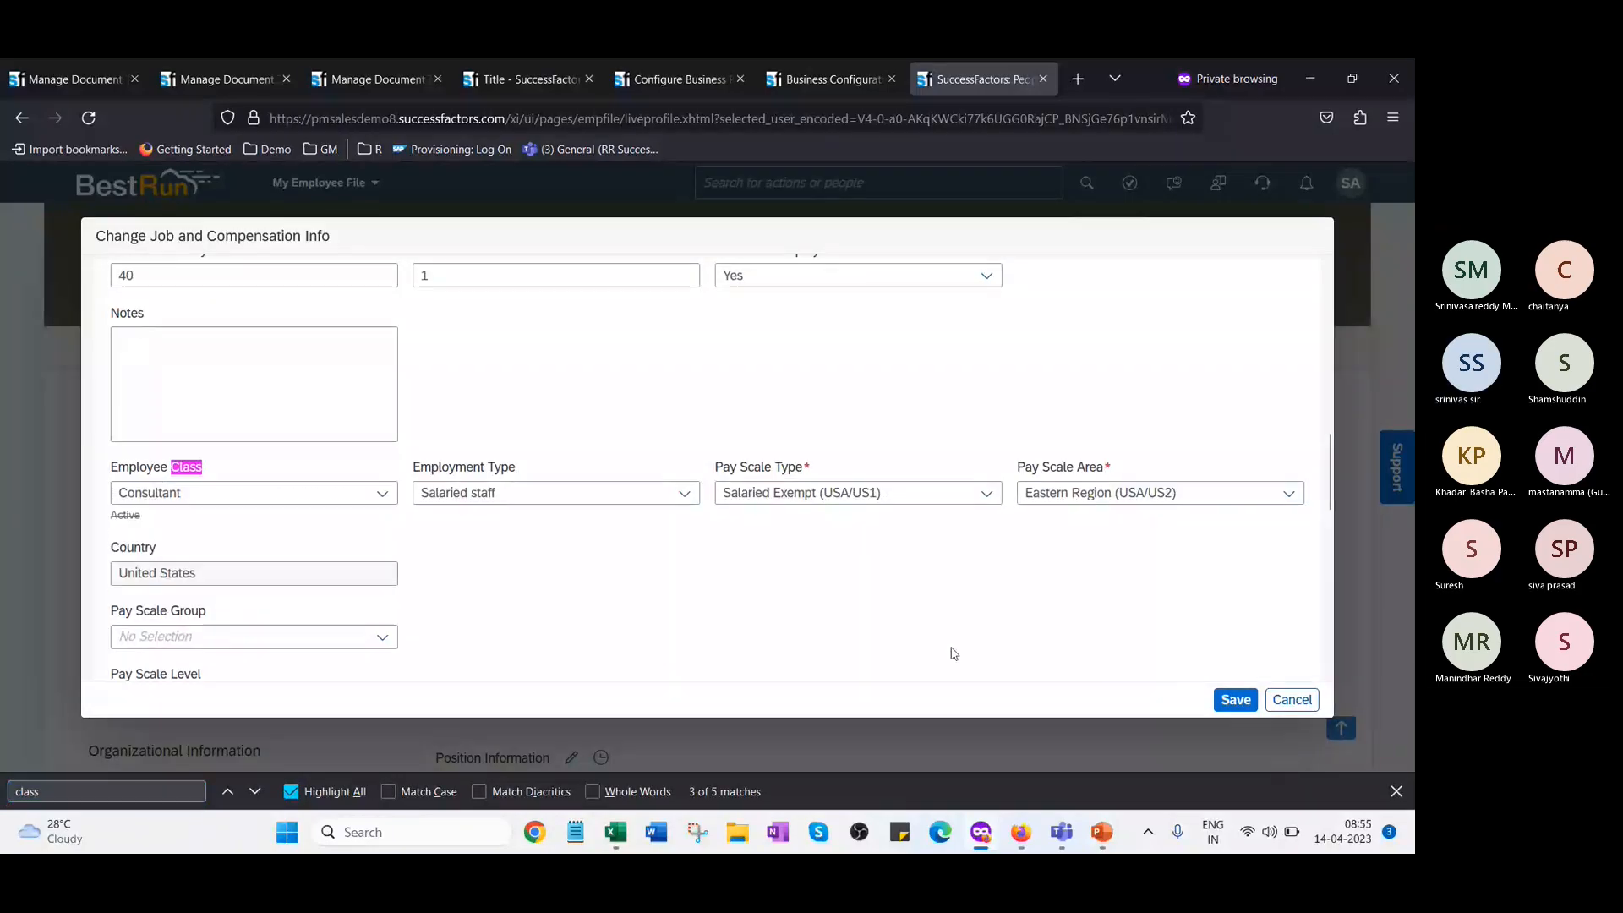
left_click(1237, 699)
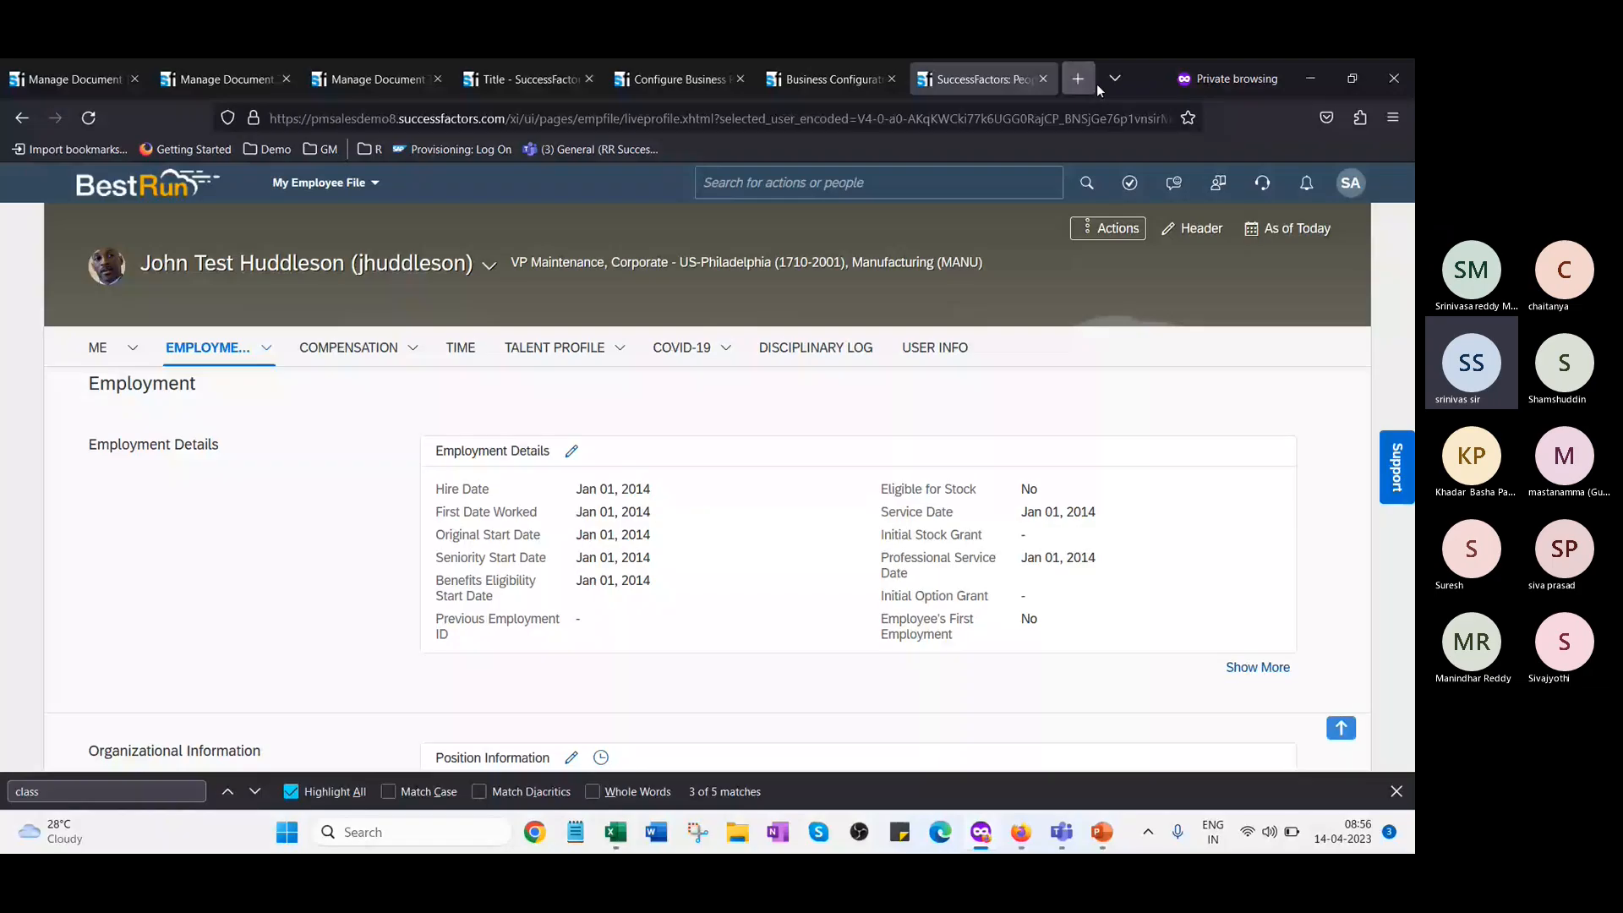
Open Chrome's first profile, switch to the other Google account's Gmail, and open the job-change email
left_click(545, 836)
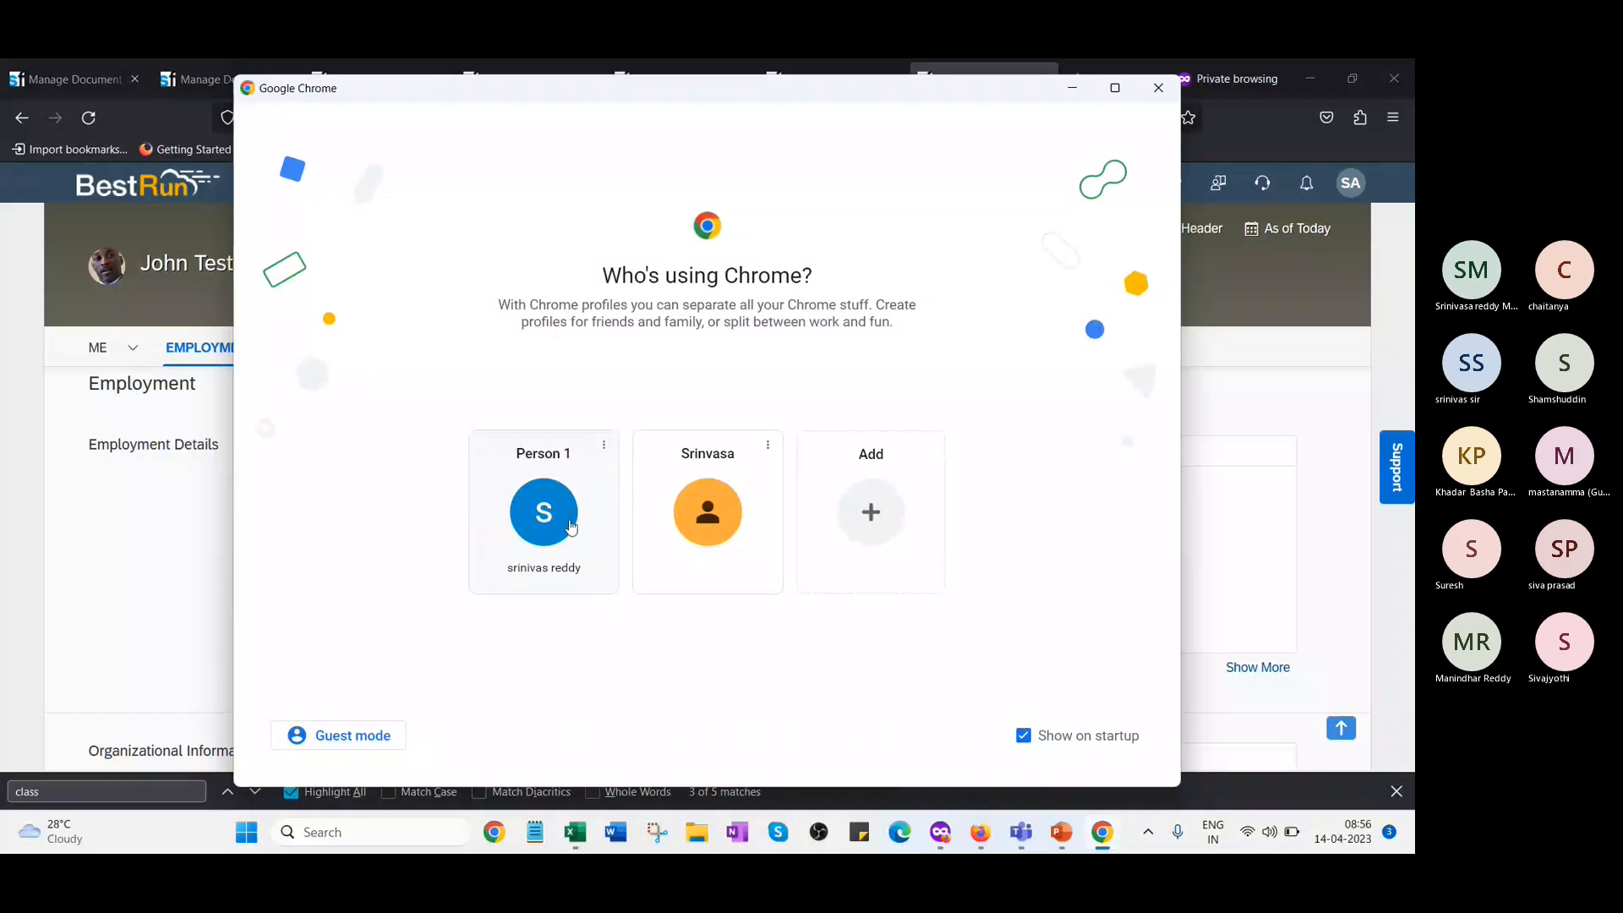
left_click(544, 512)
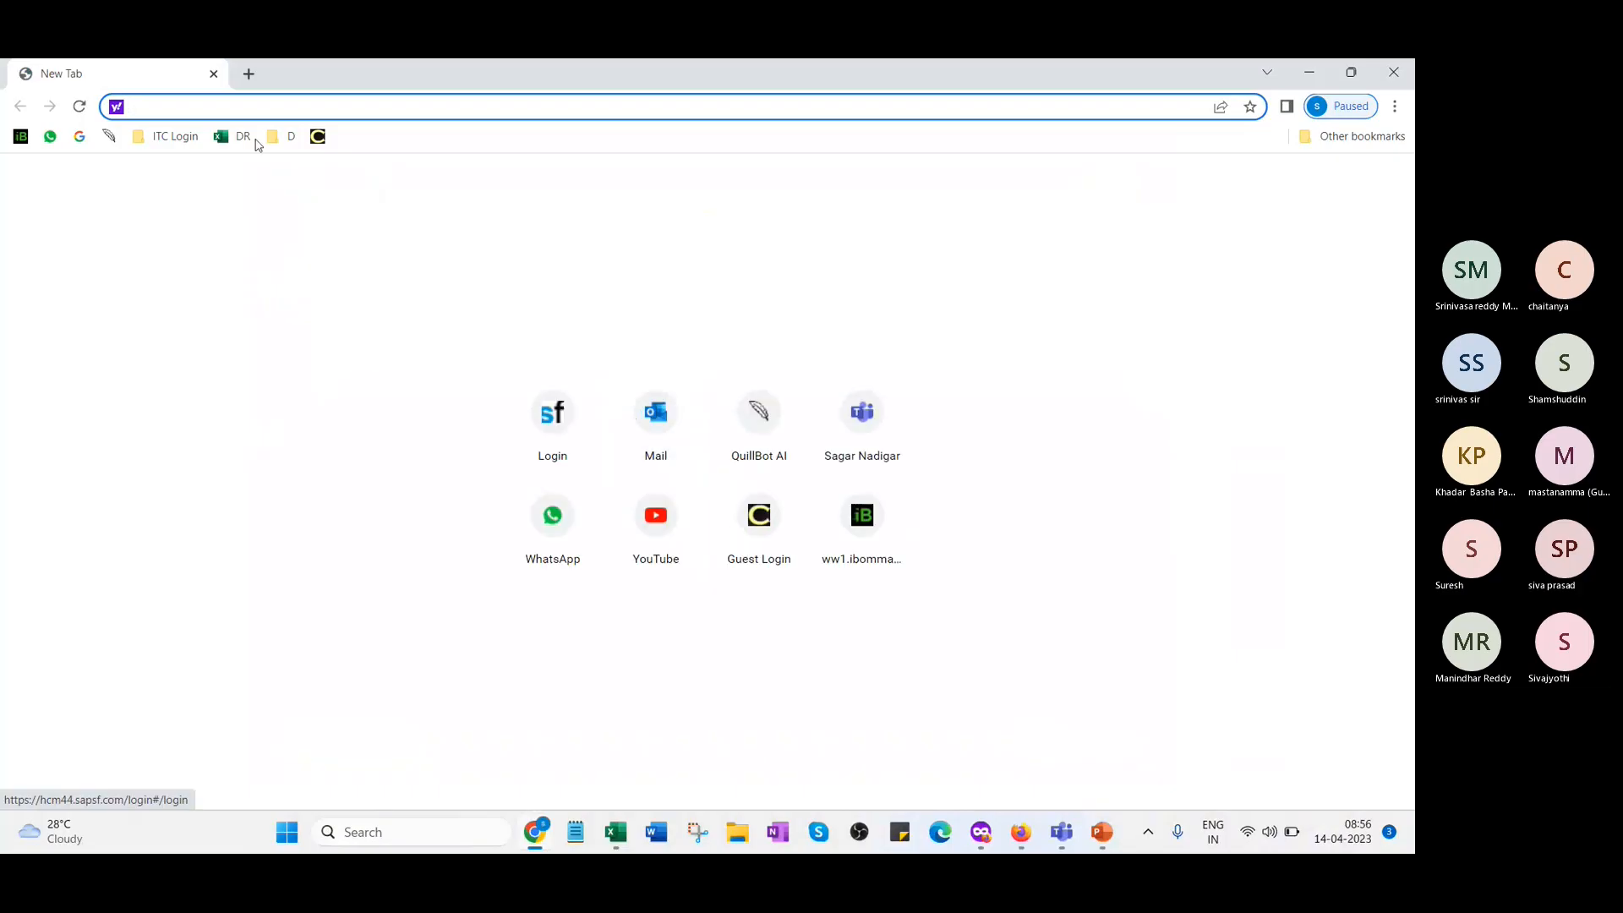
left_click(92, 139)
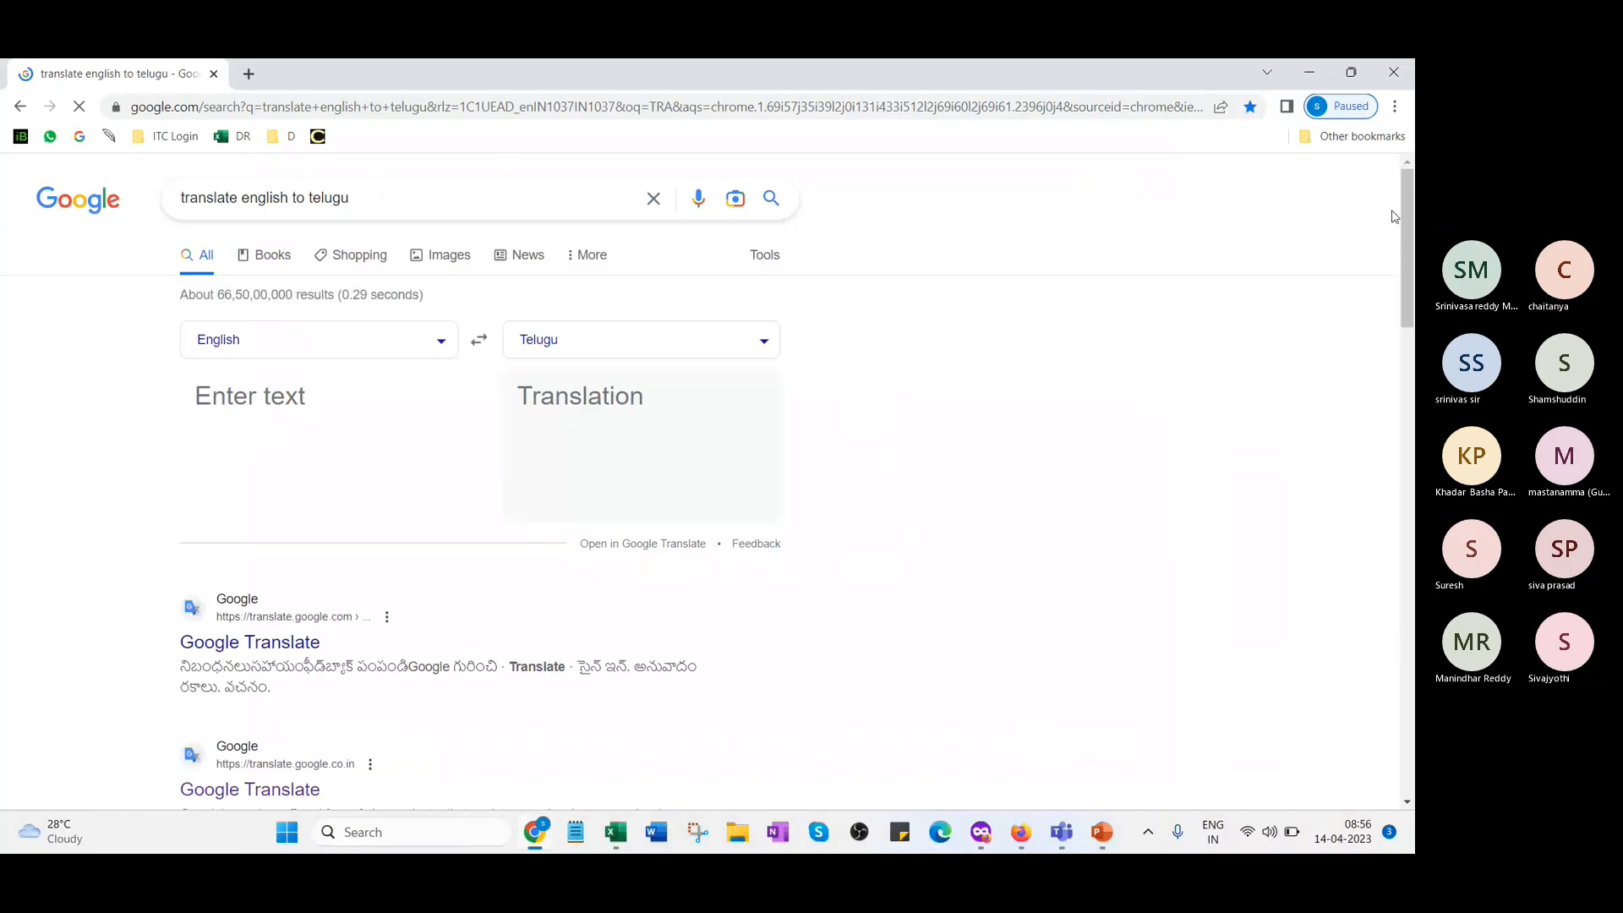
left_click(1347, 204)
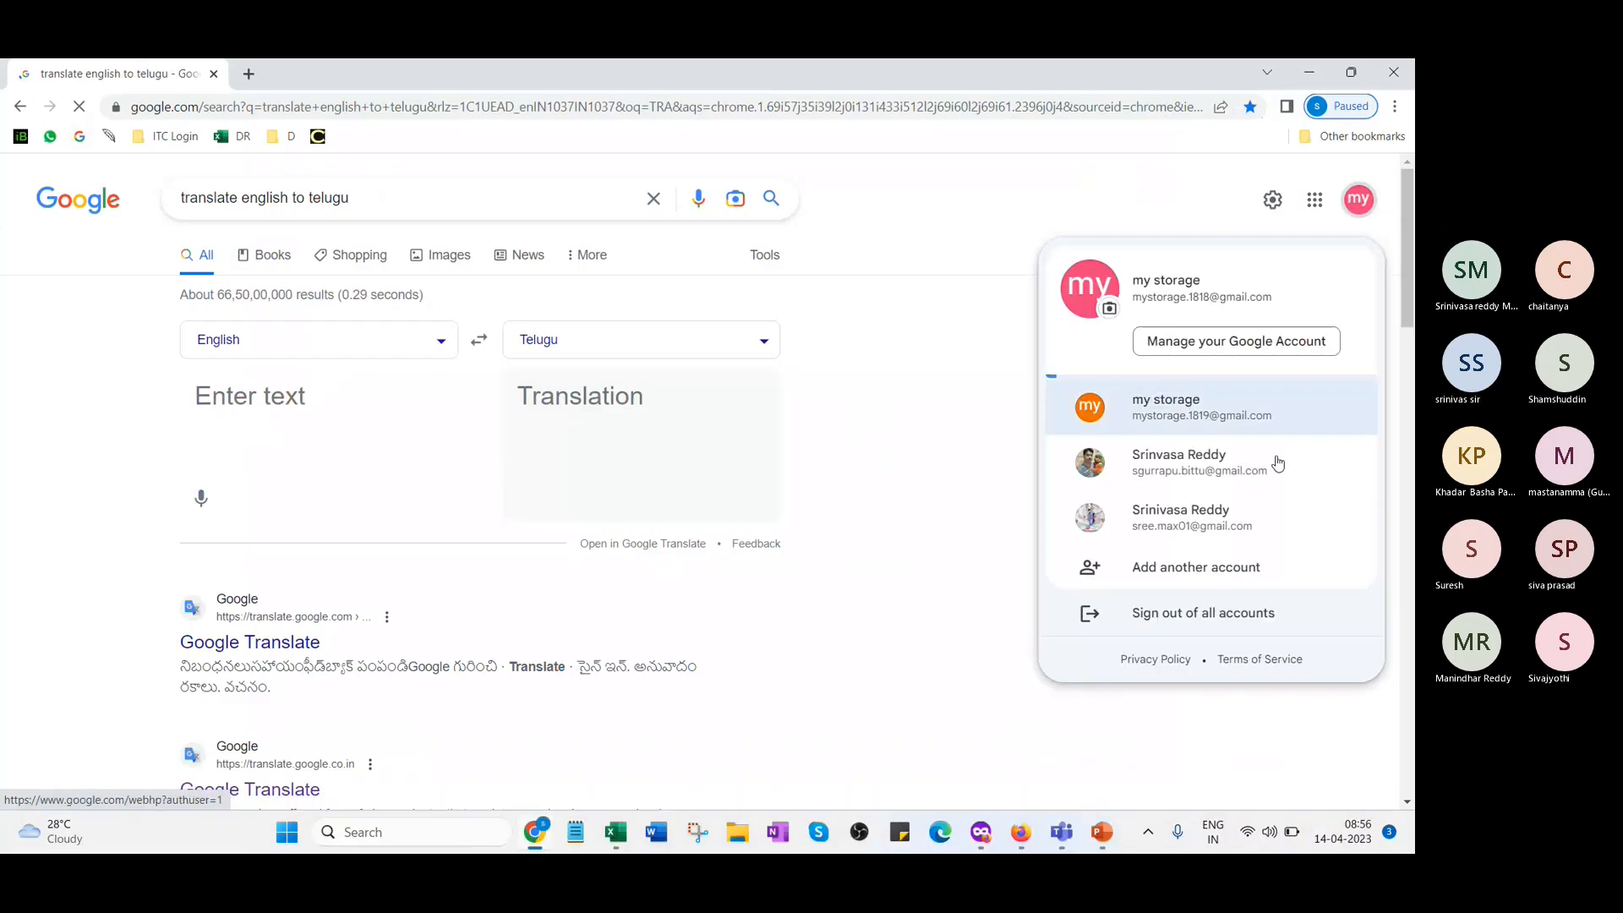
left_click(1252, 489)
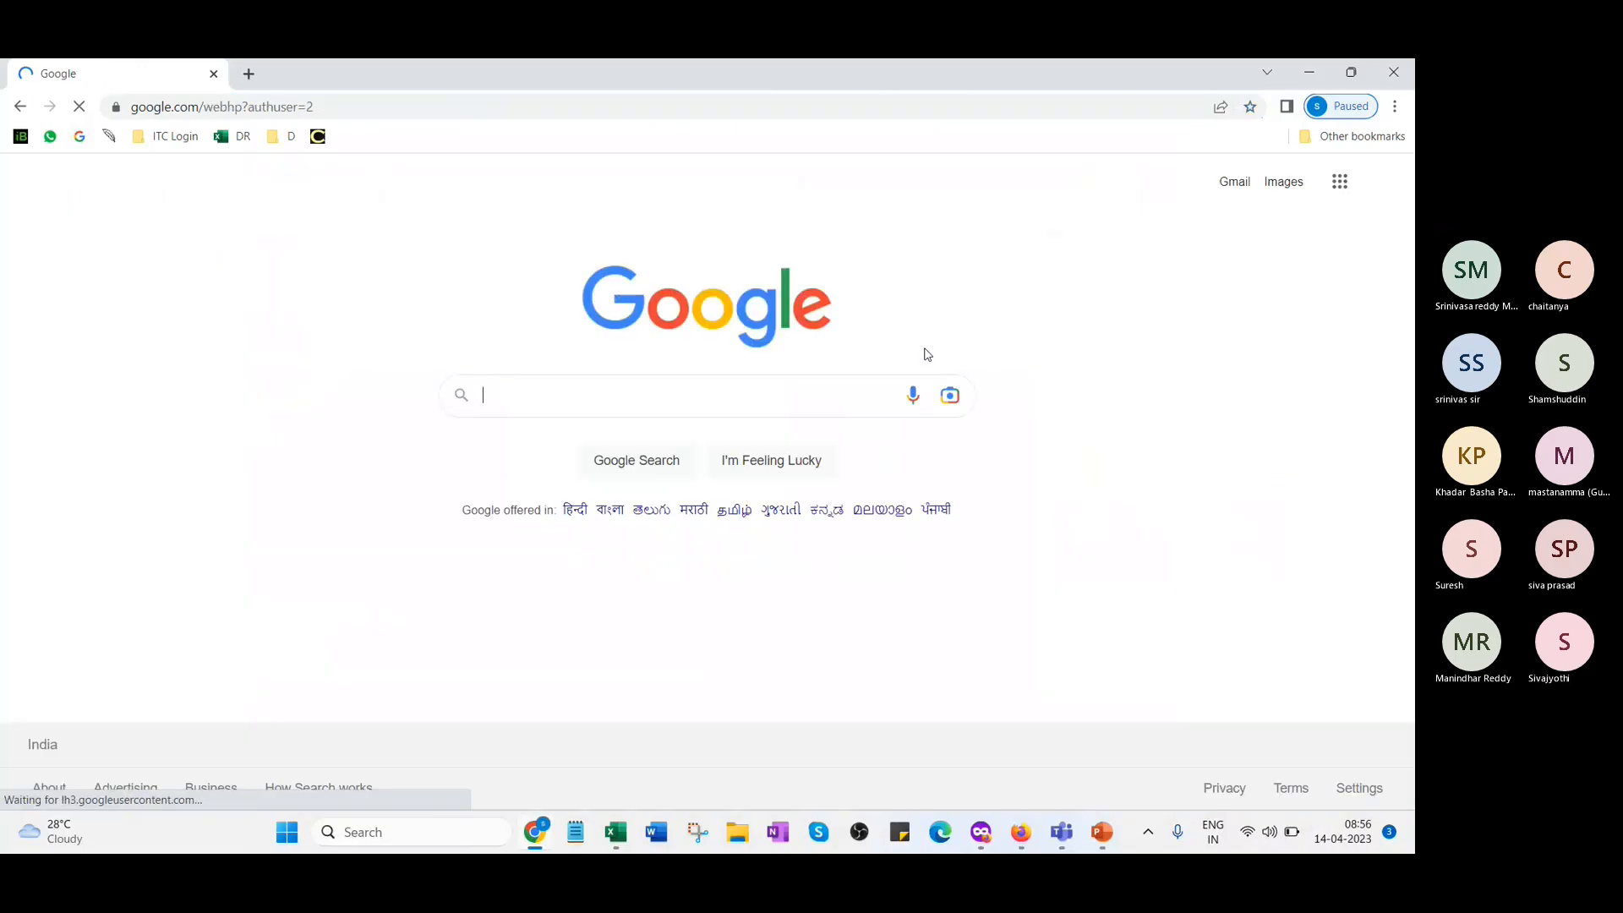
left_click(1243, 188)
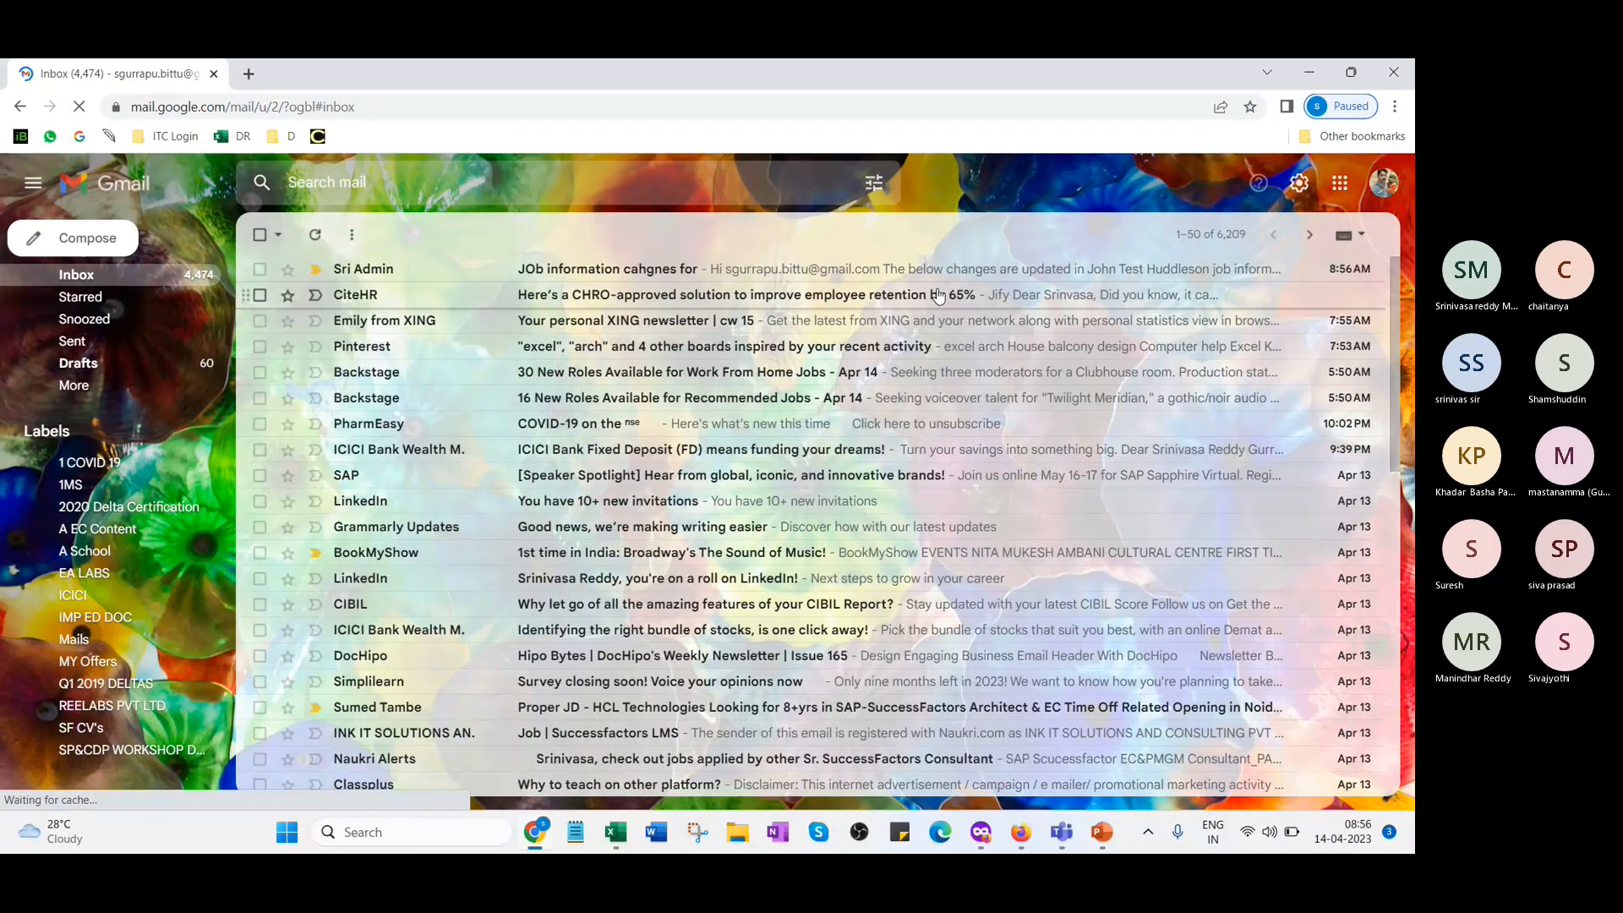
left_click(938, 295)
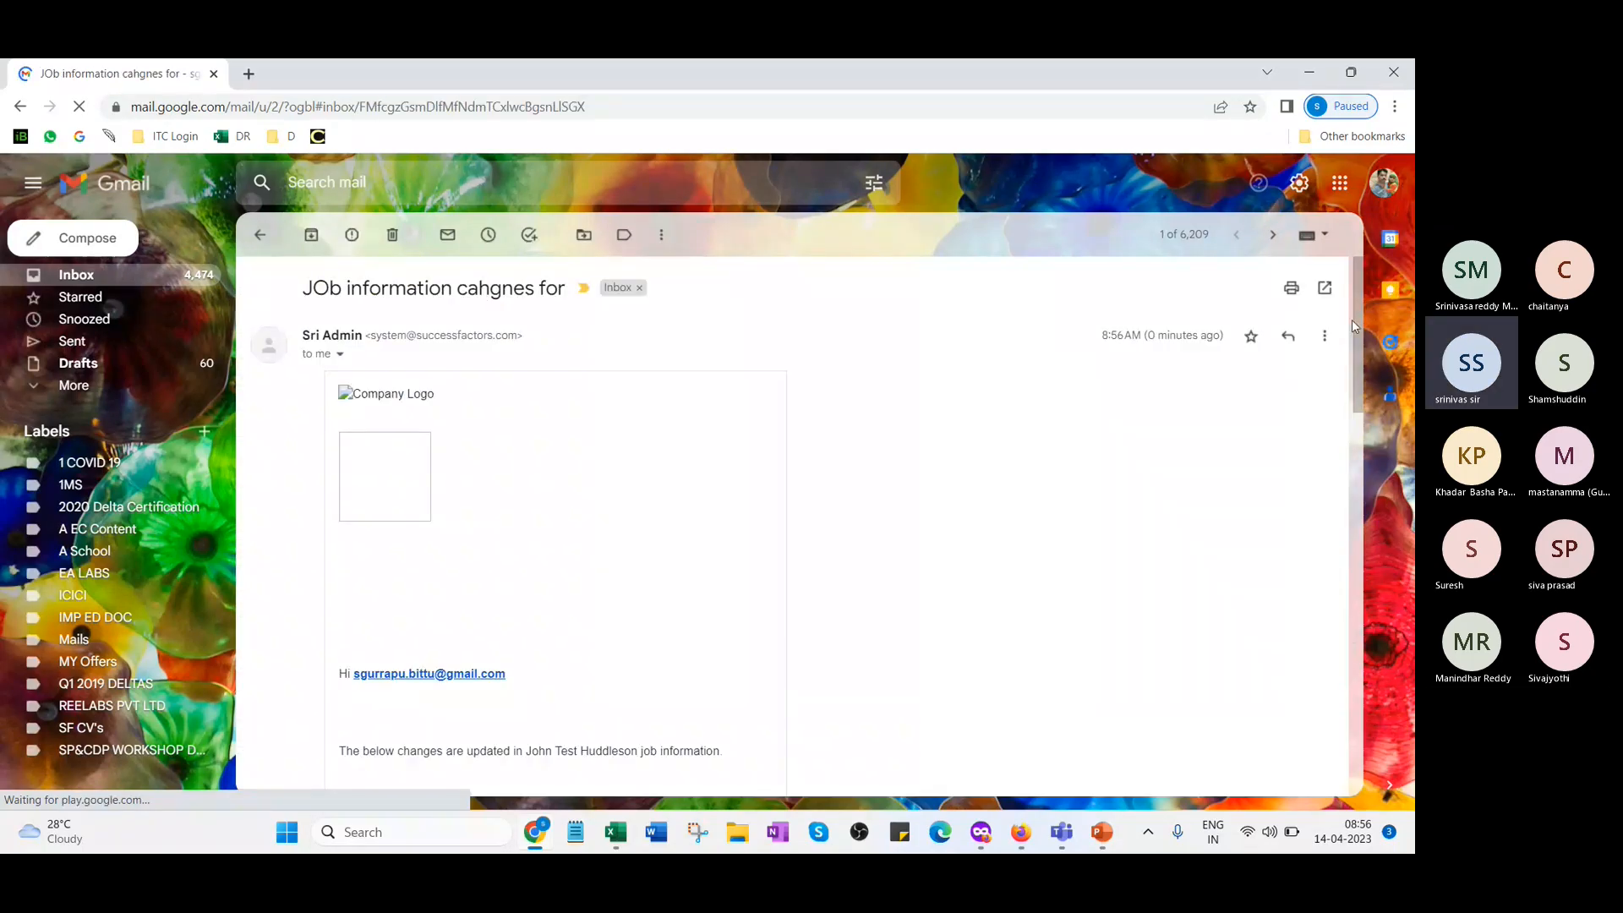
Scroll the email to the Before/After Changes table, select Company 1710, and return to SuccessFactors
left_click_drag(1352, 316, 1362, 555)
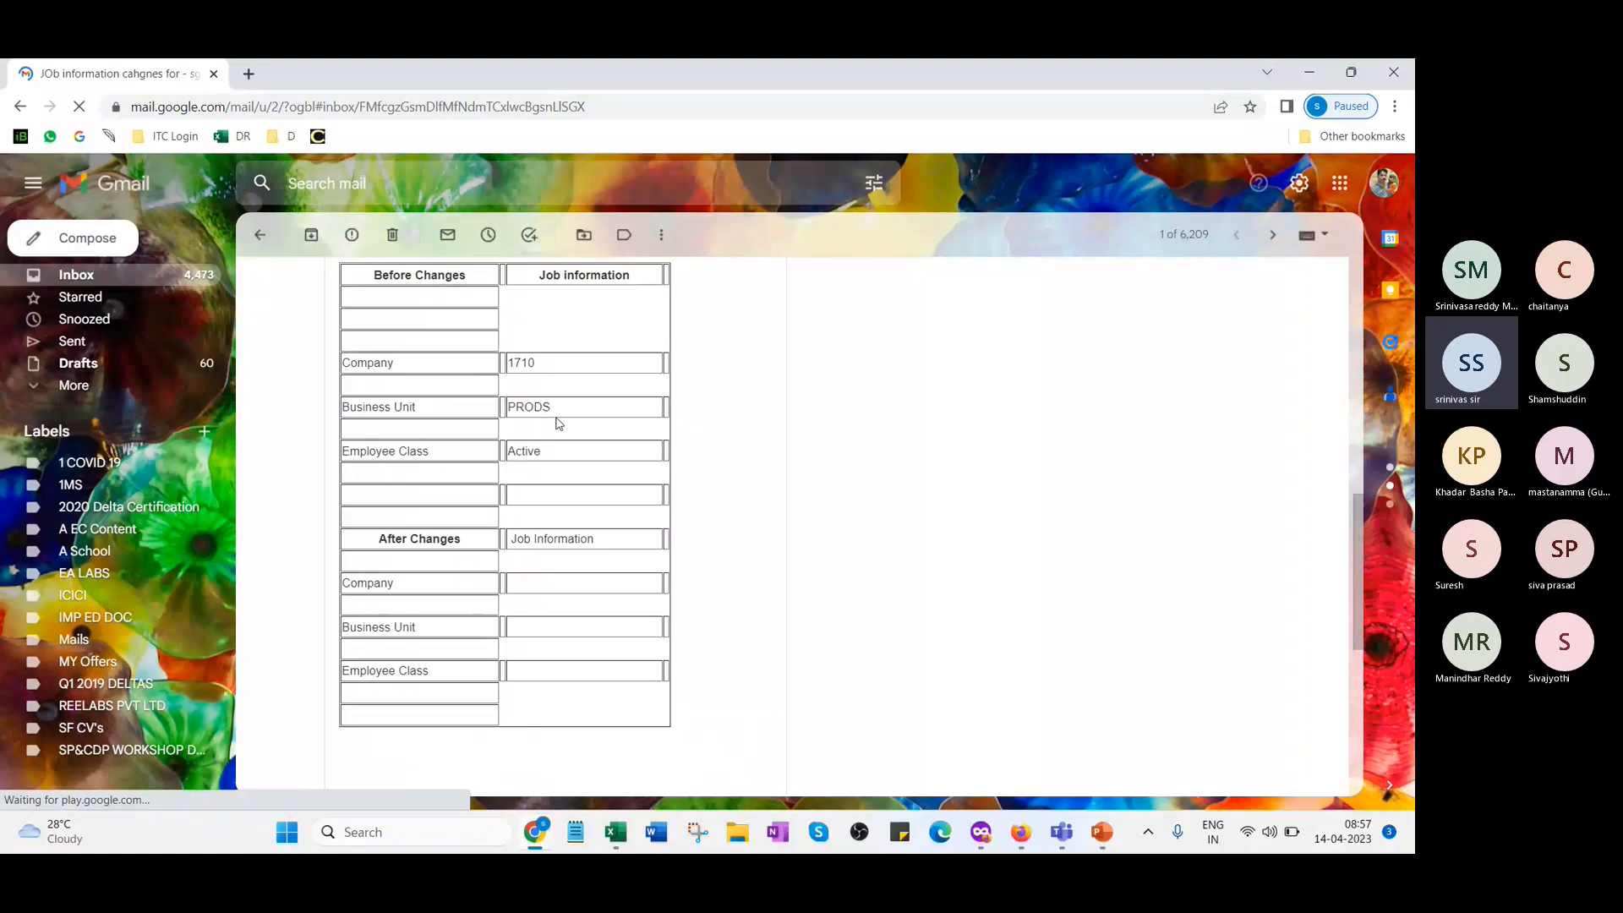
double_click(533, 358)
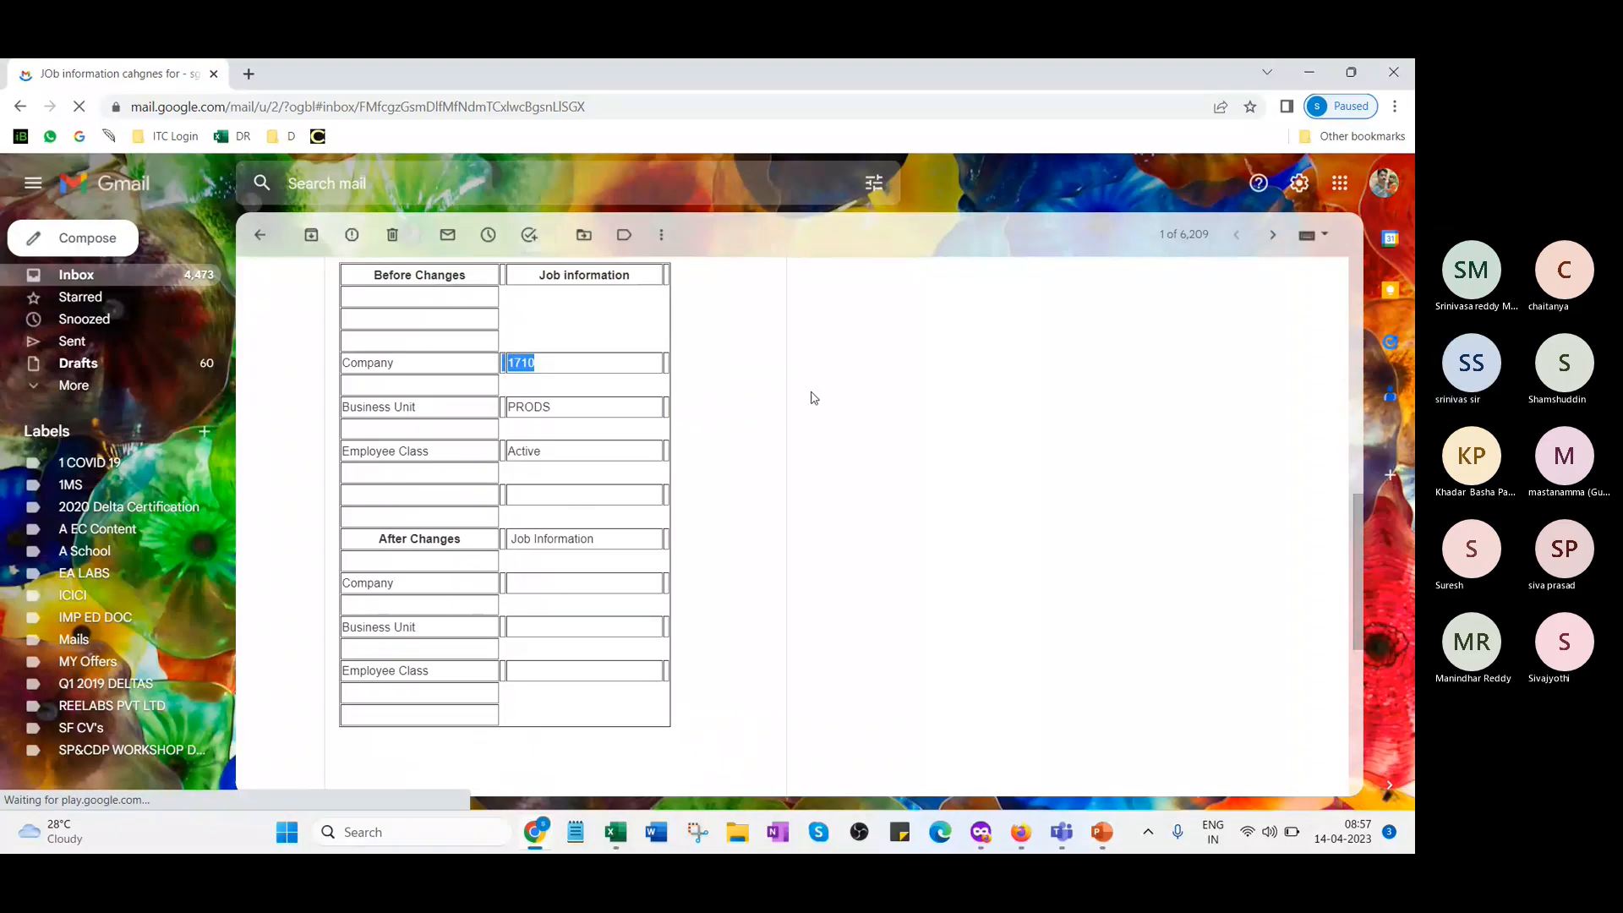
key("alt+Tab")
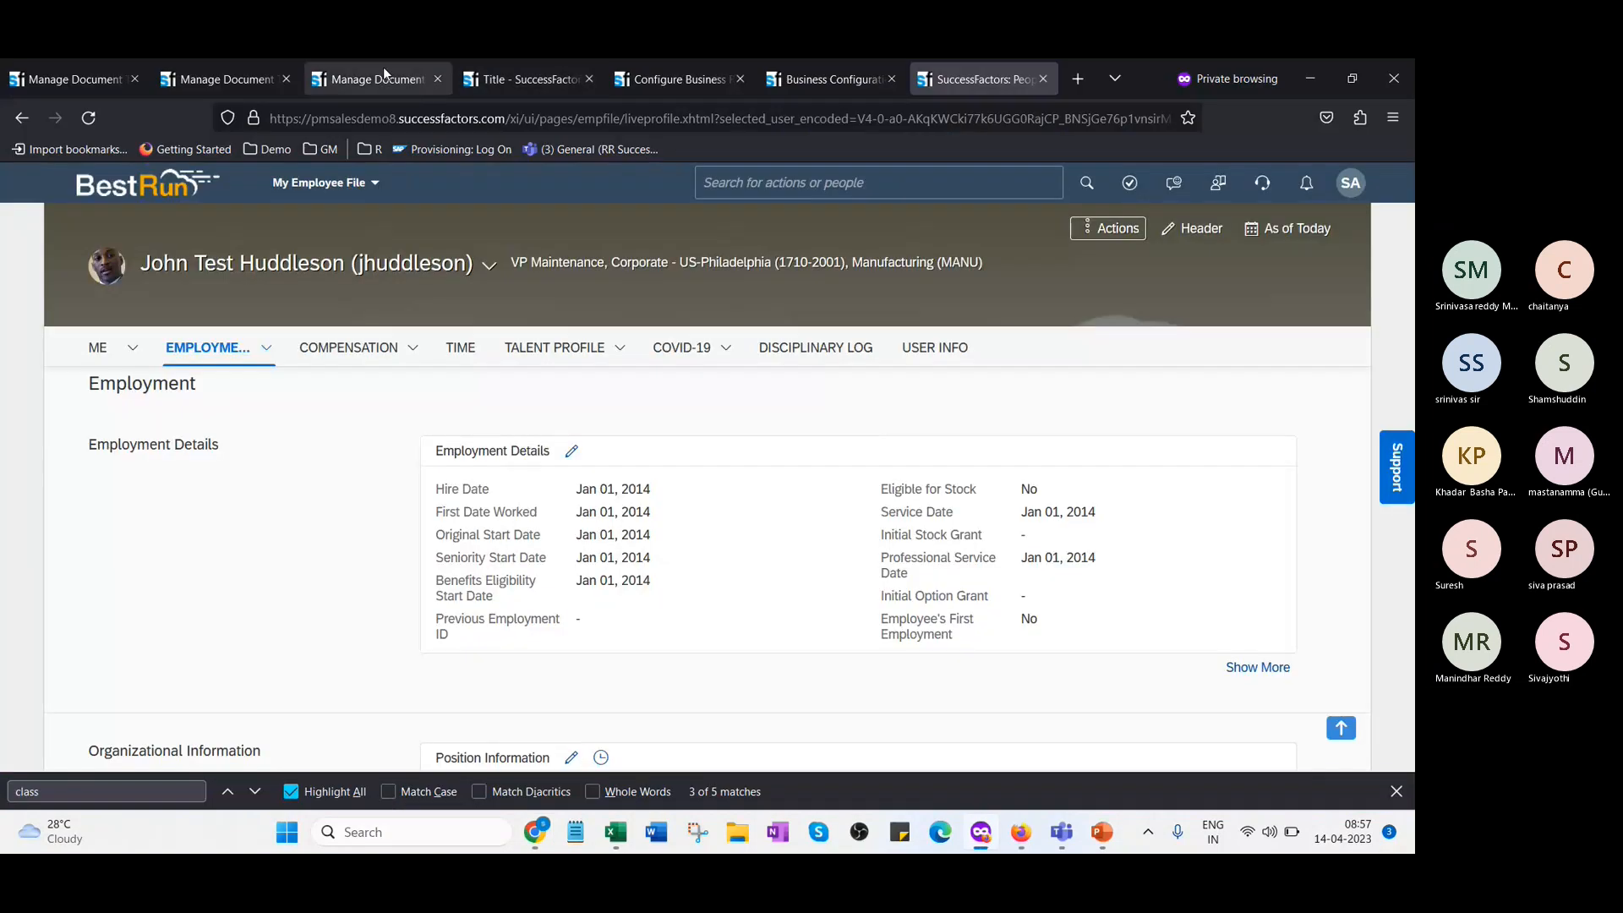
Reload the template mapping page, set Ncname, Nbunit and NEclass to Direct, and save
left_click(382, 68)
left_click(901, 569)
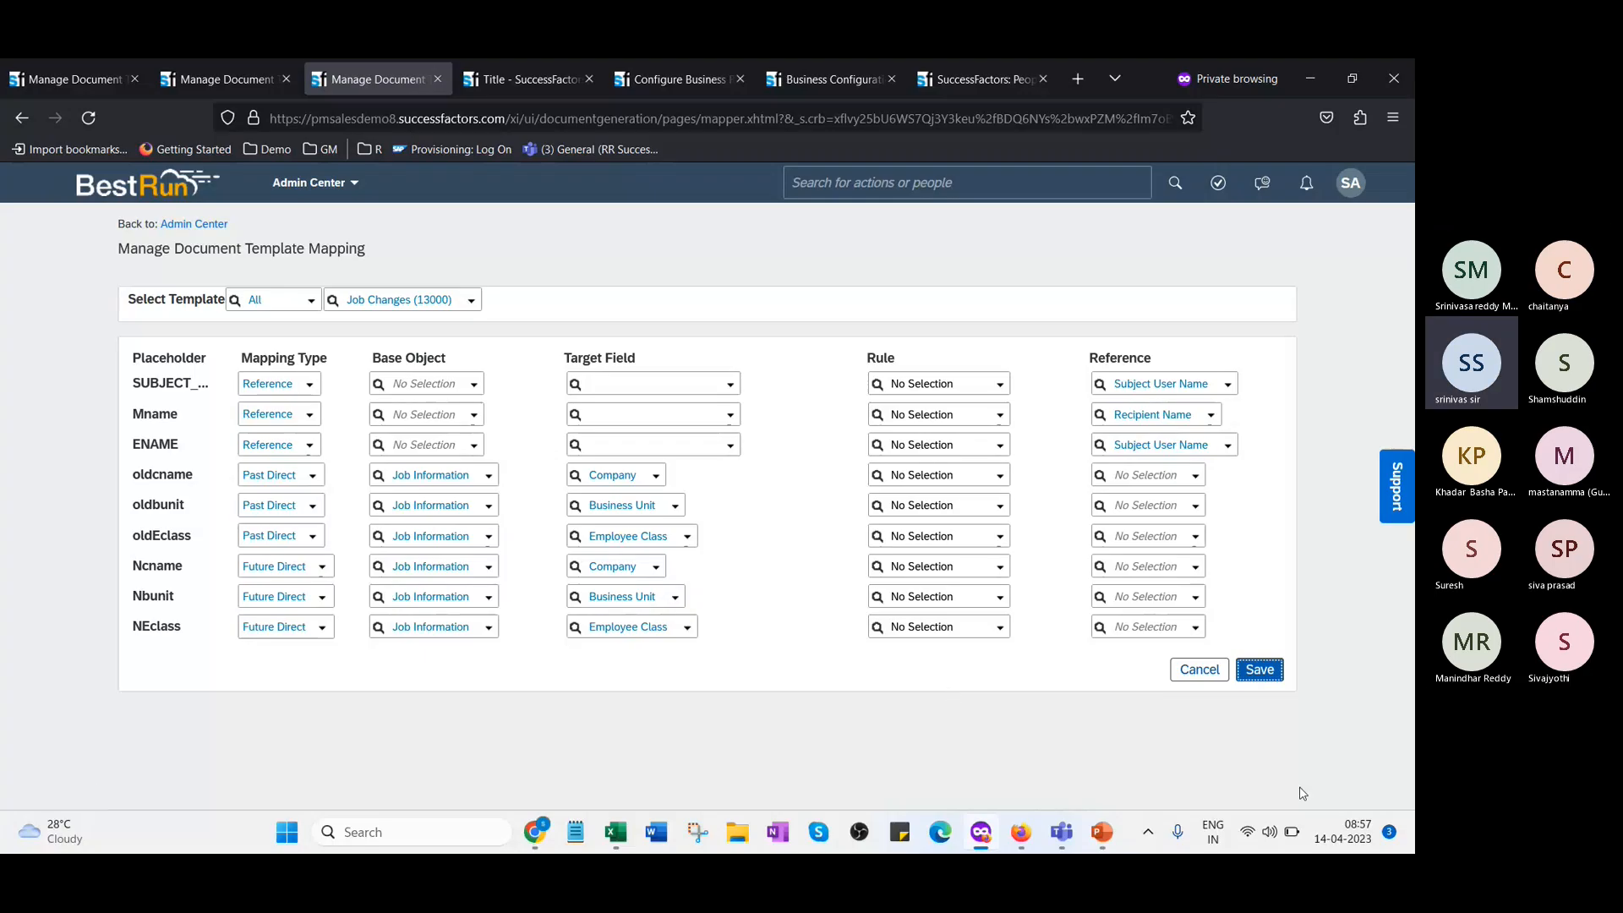
left_click(89, 119)
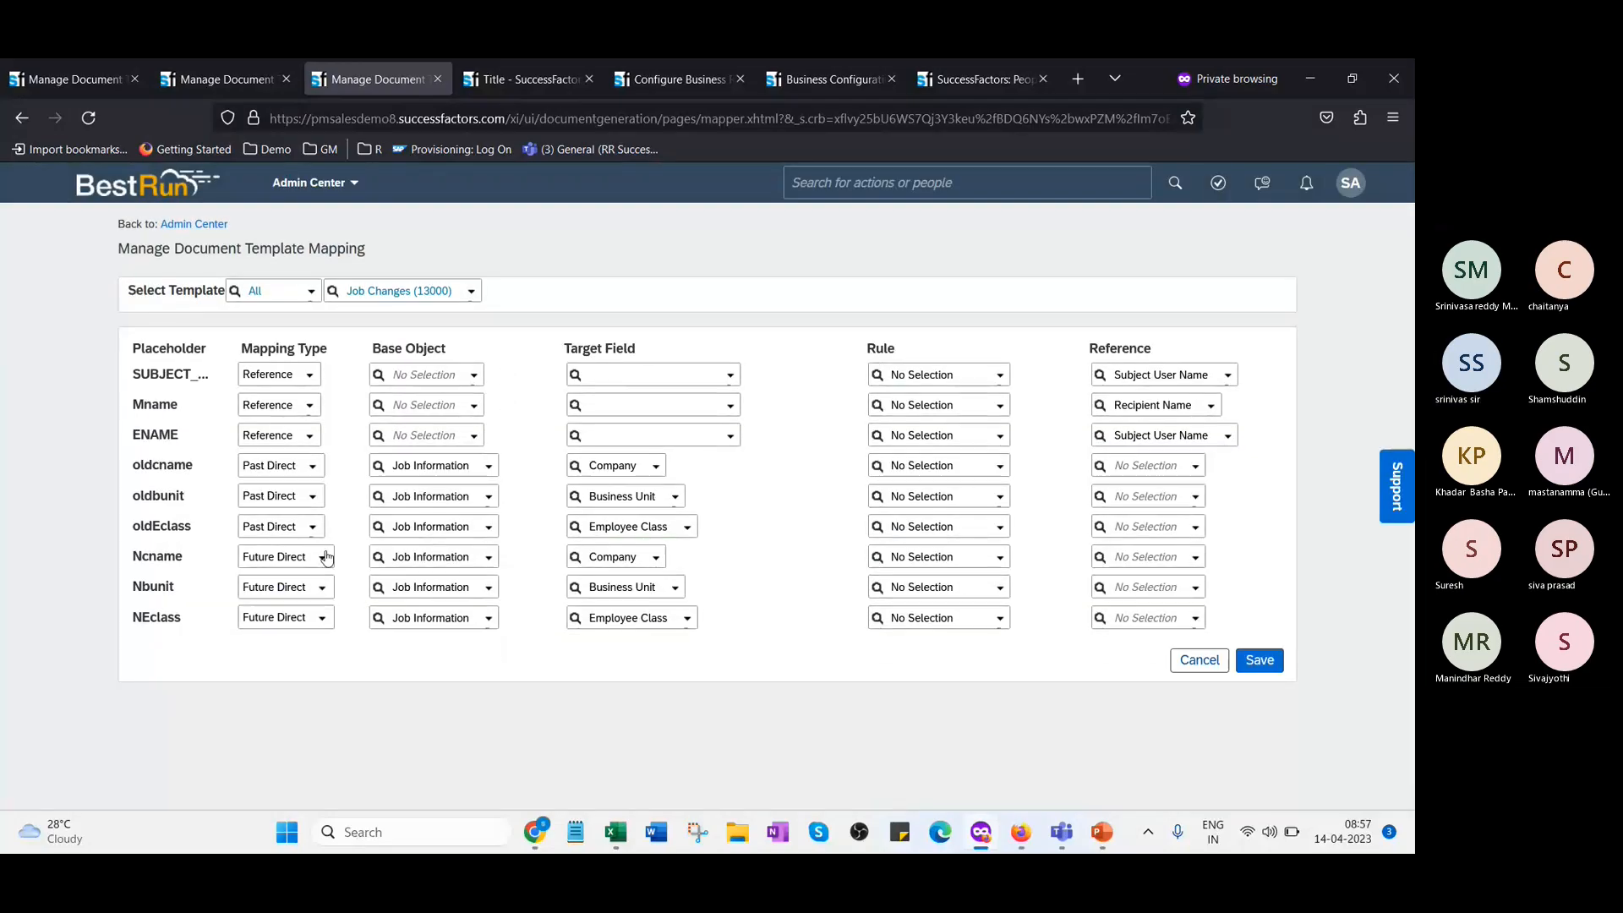
left_click(320, 558)
left_click(296, 578)
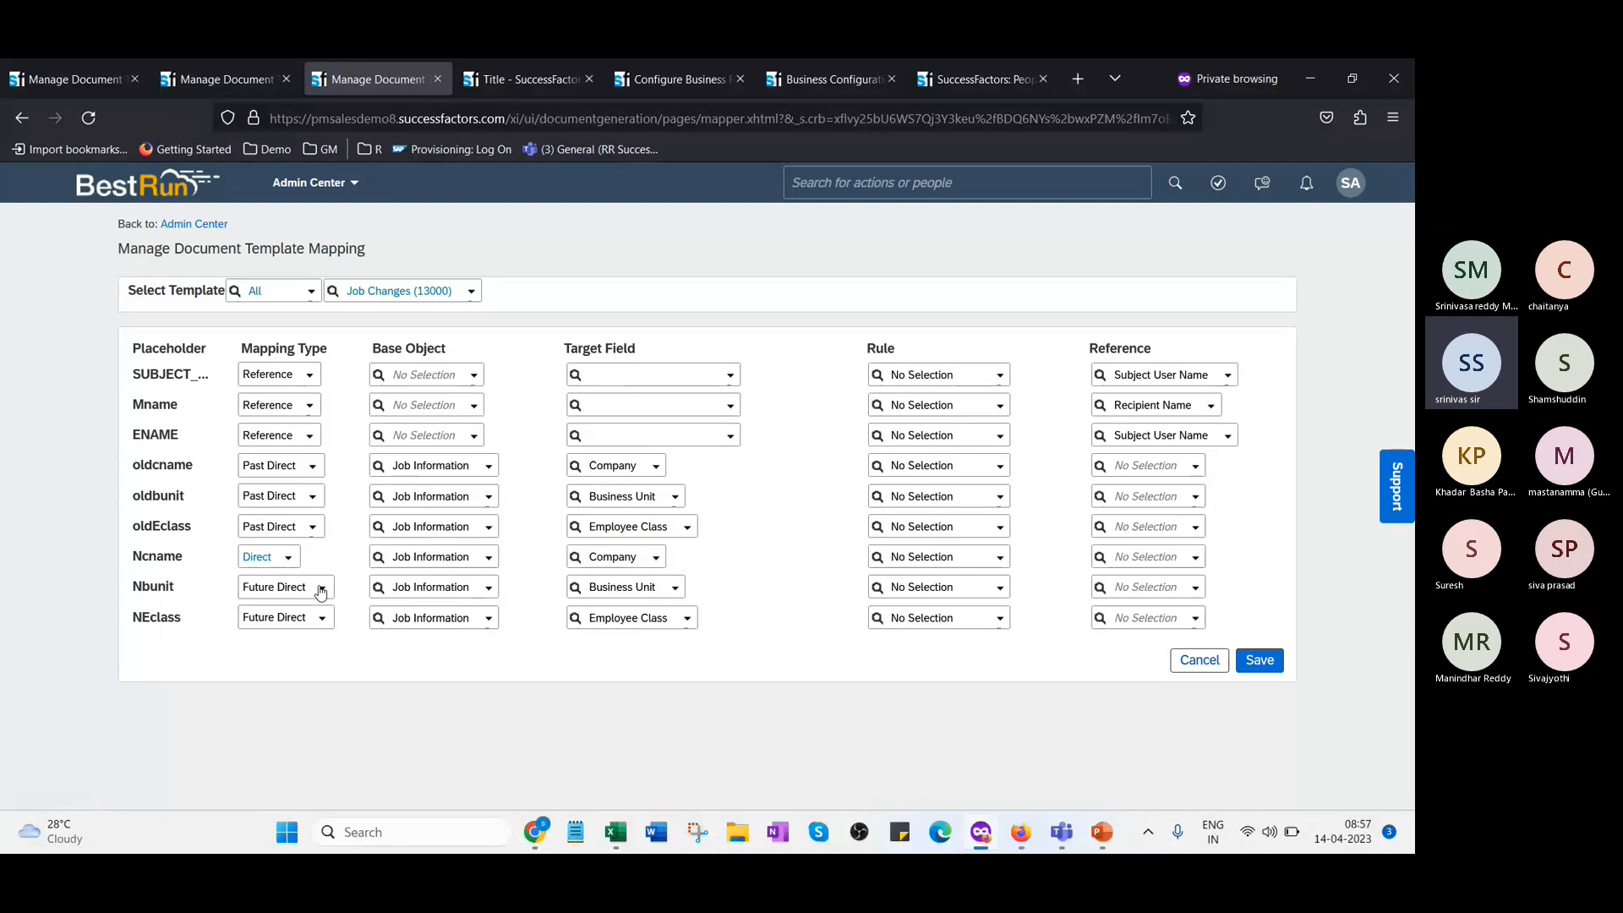
left_click(321, 592)
left_click(258, 609)
left_click(320, 618)
left_click(258, 639)
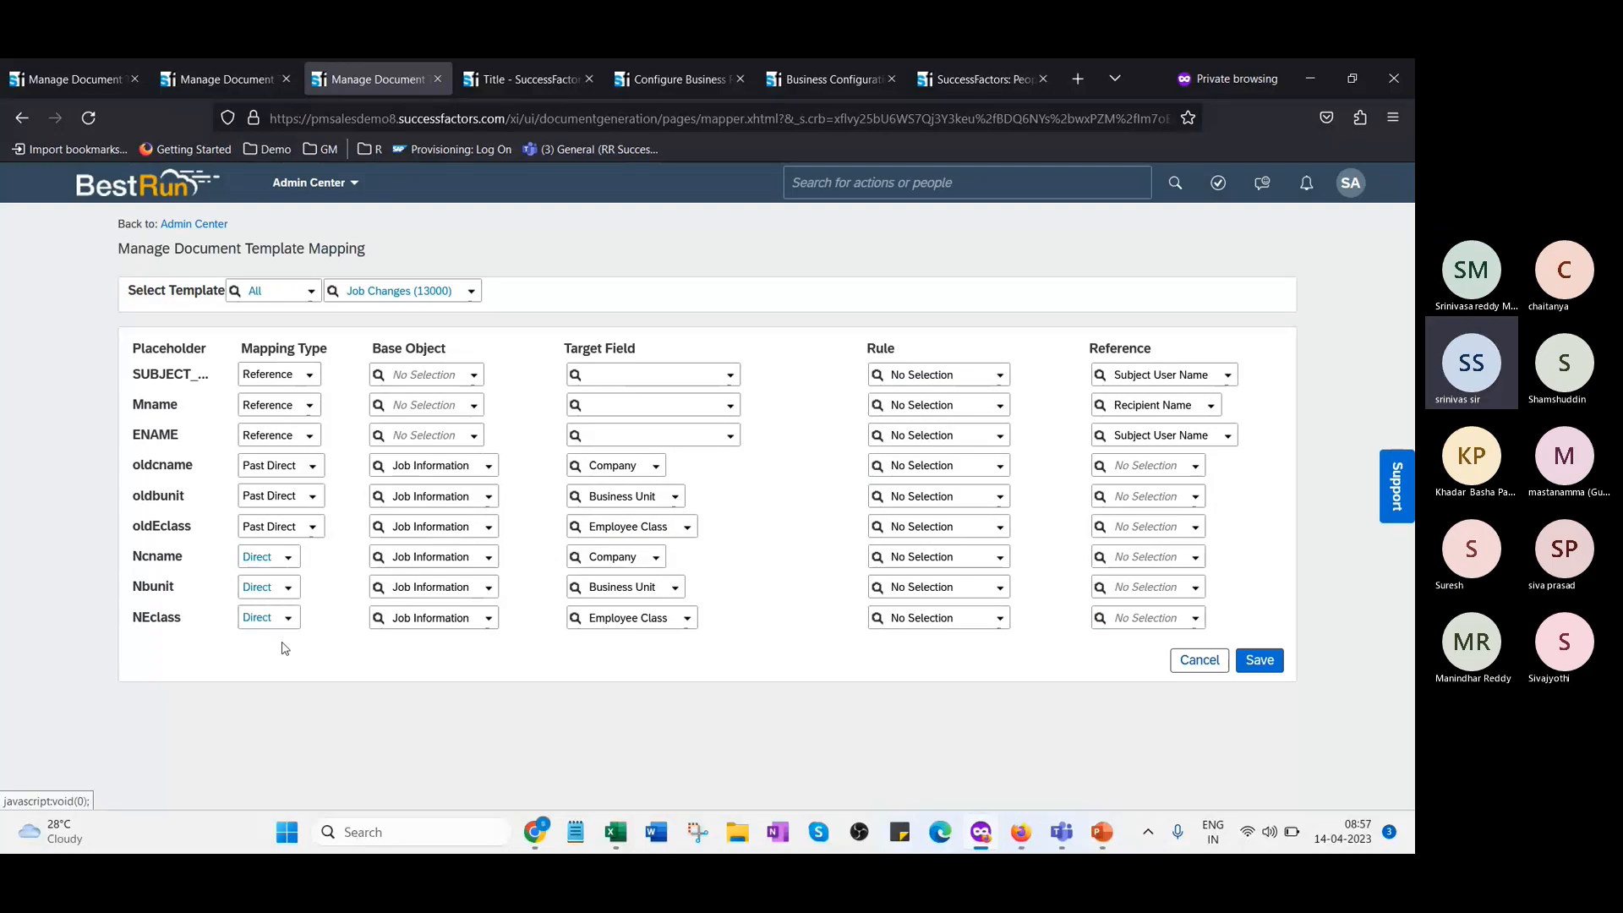
left_click(1259, 660)
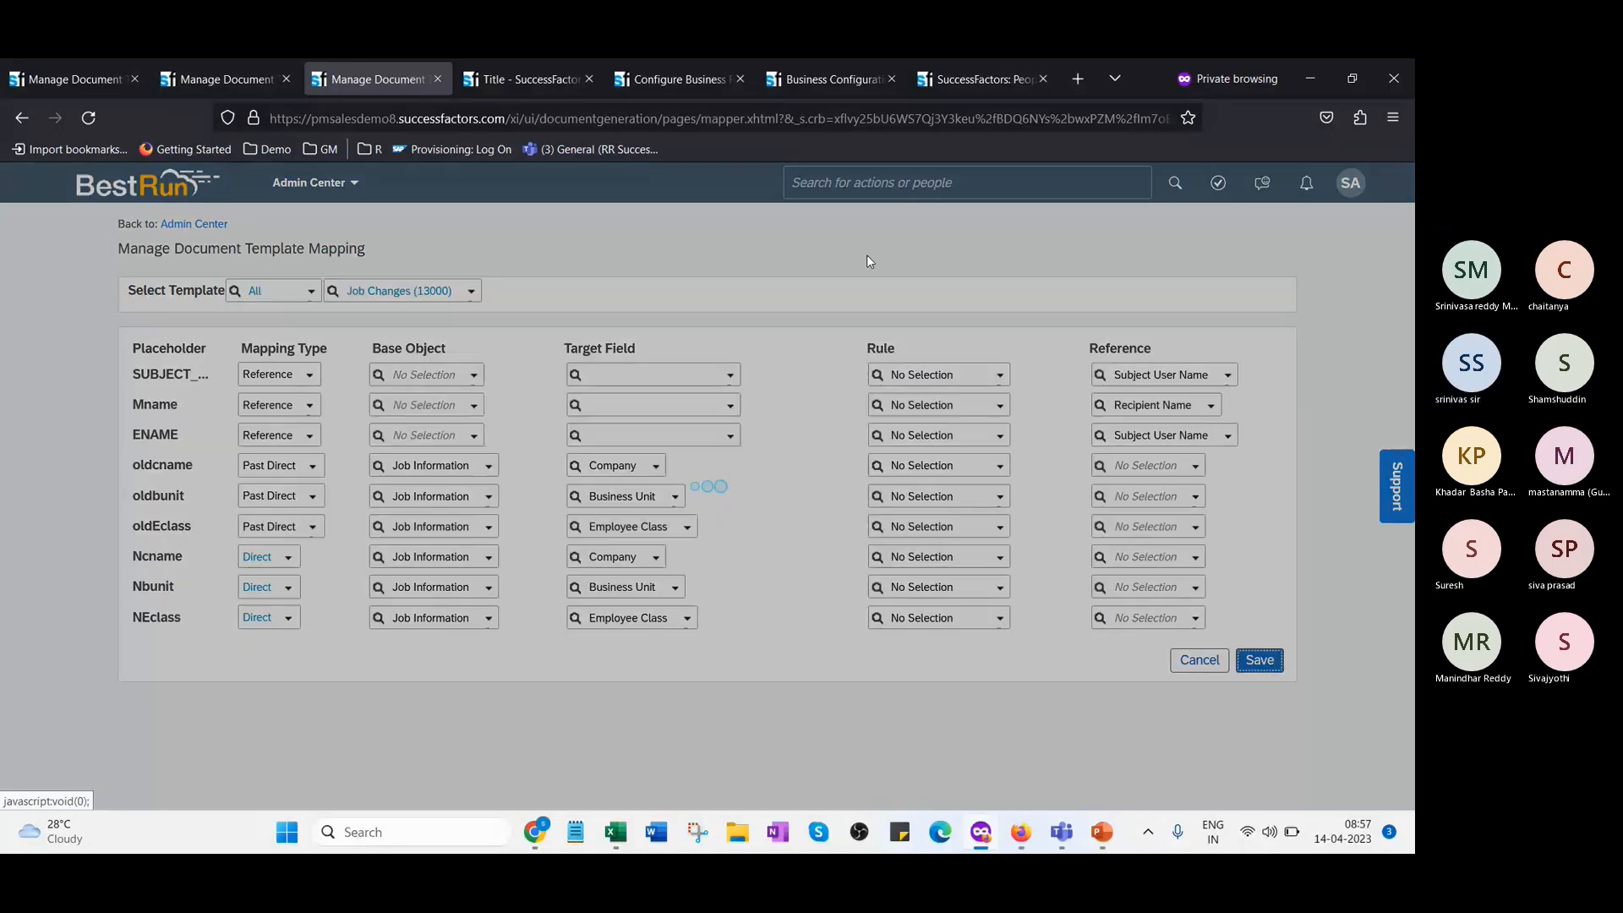
left_click(980, 78)
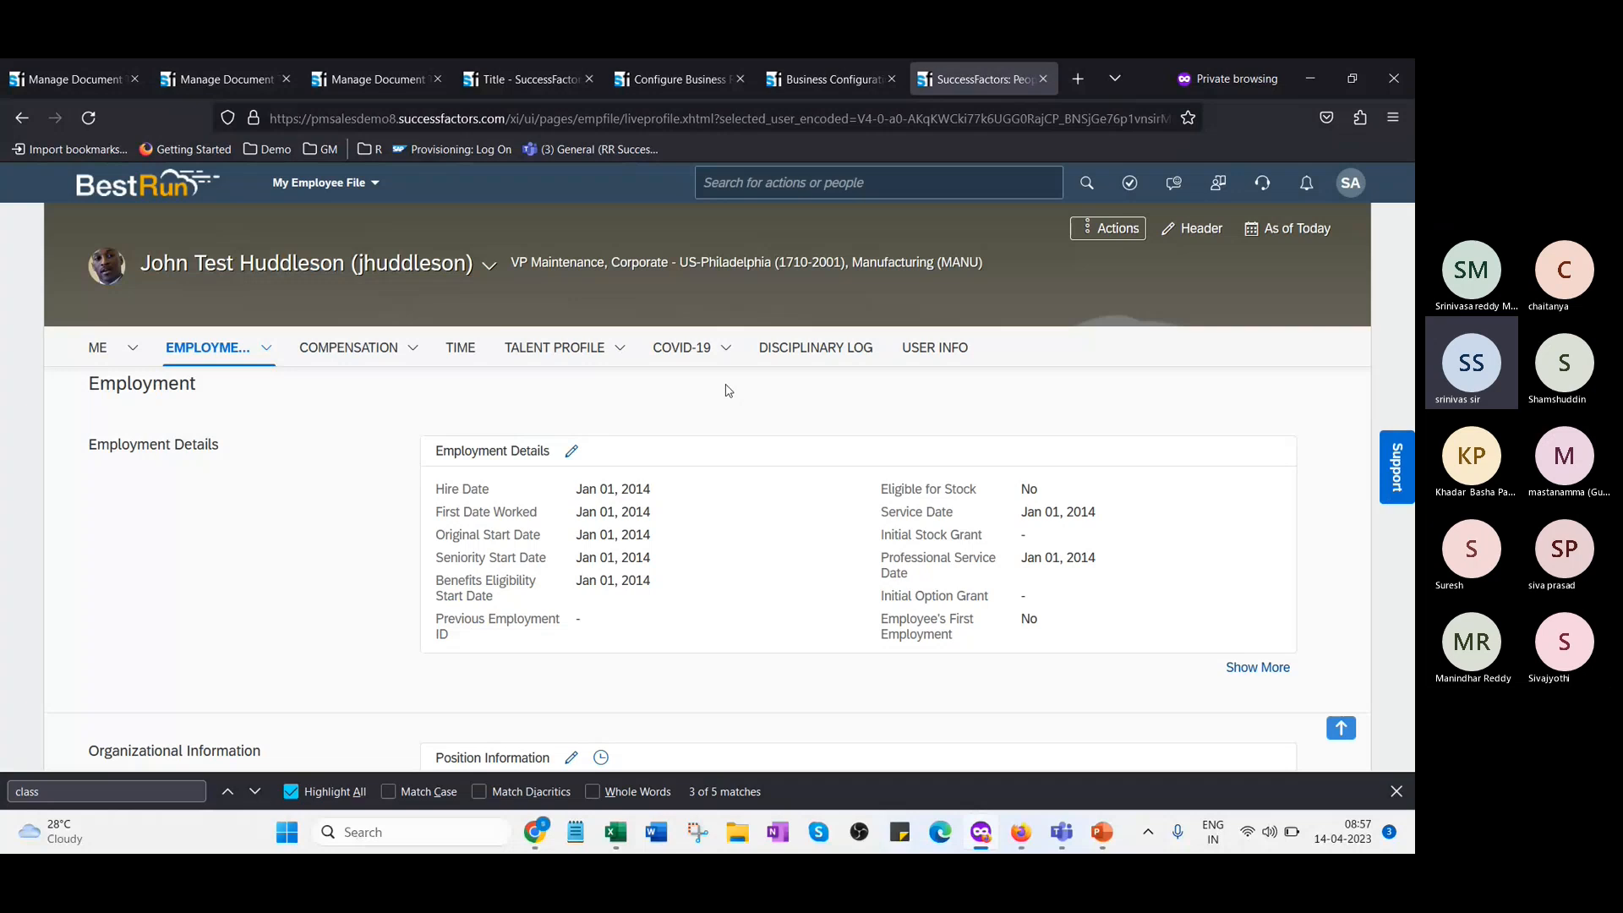
Start another Job Change effective April 14, 2023 with reason Change of Employee Class
left_click(1107, 227)
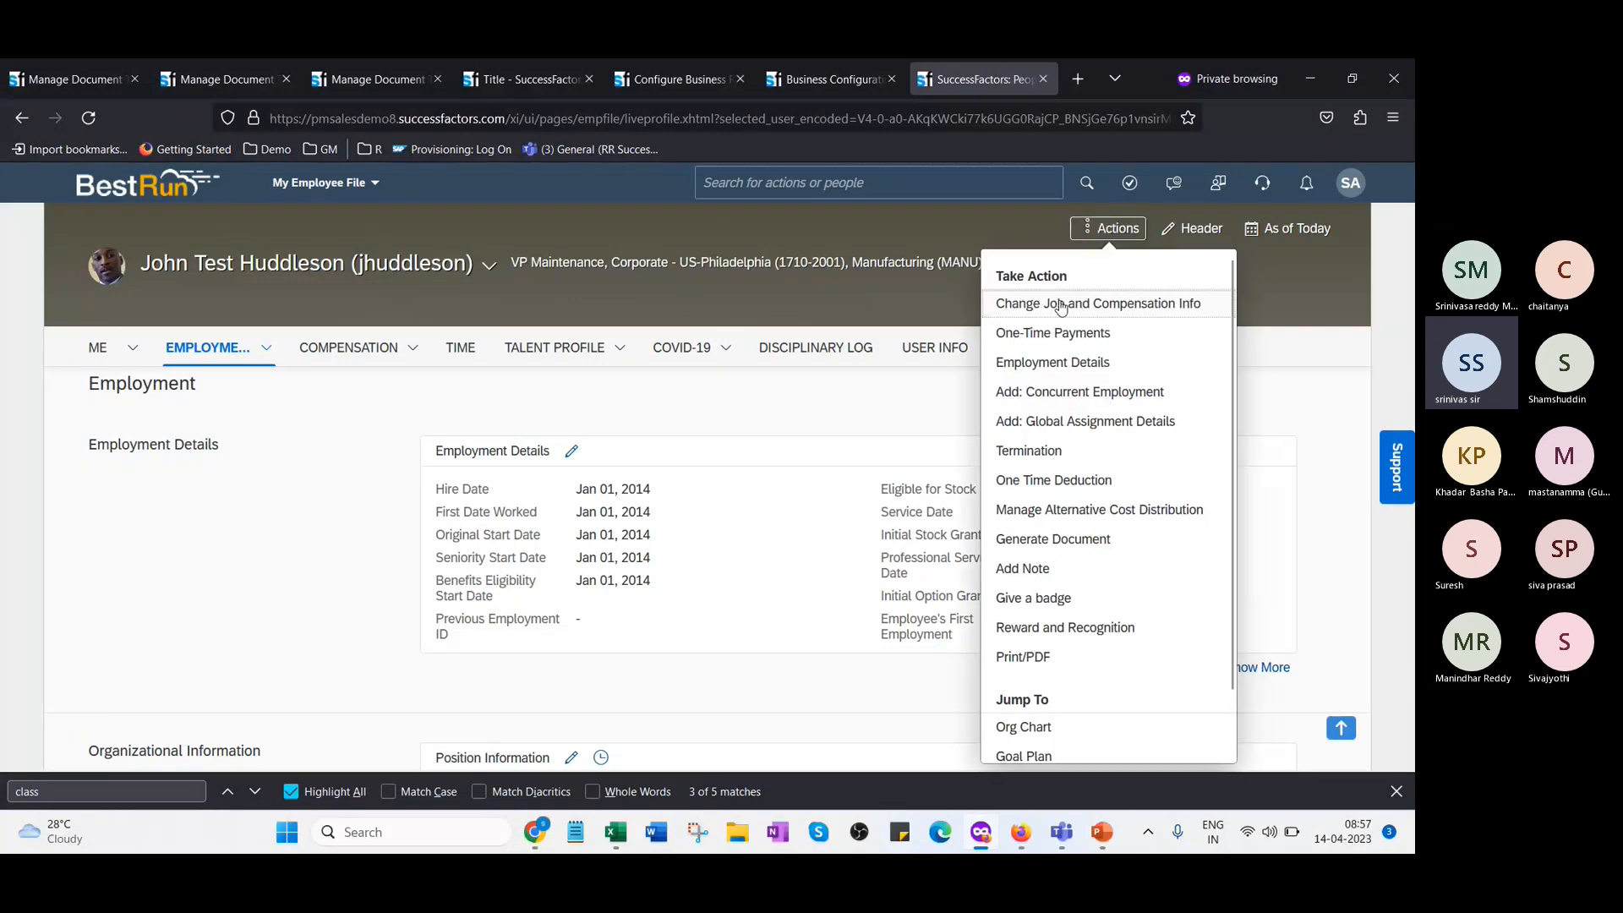
left_click(1060, 305)
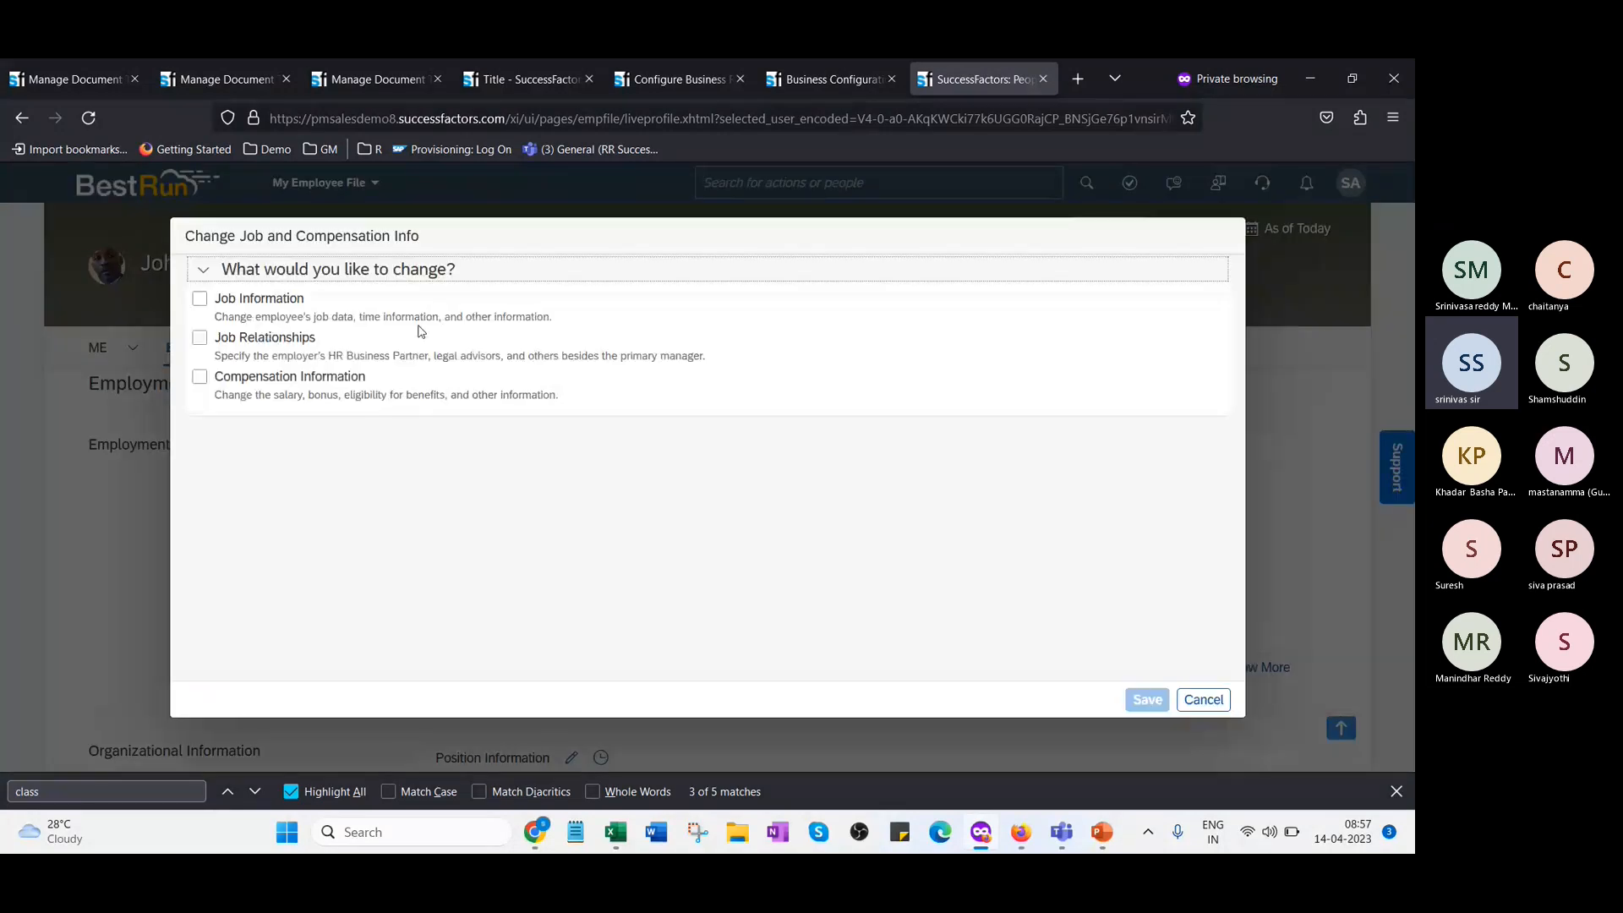
left_click(259, 300)
left_click(332, 464)
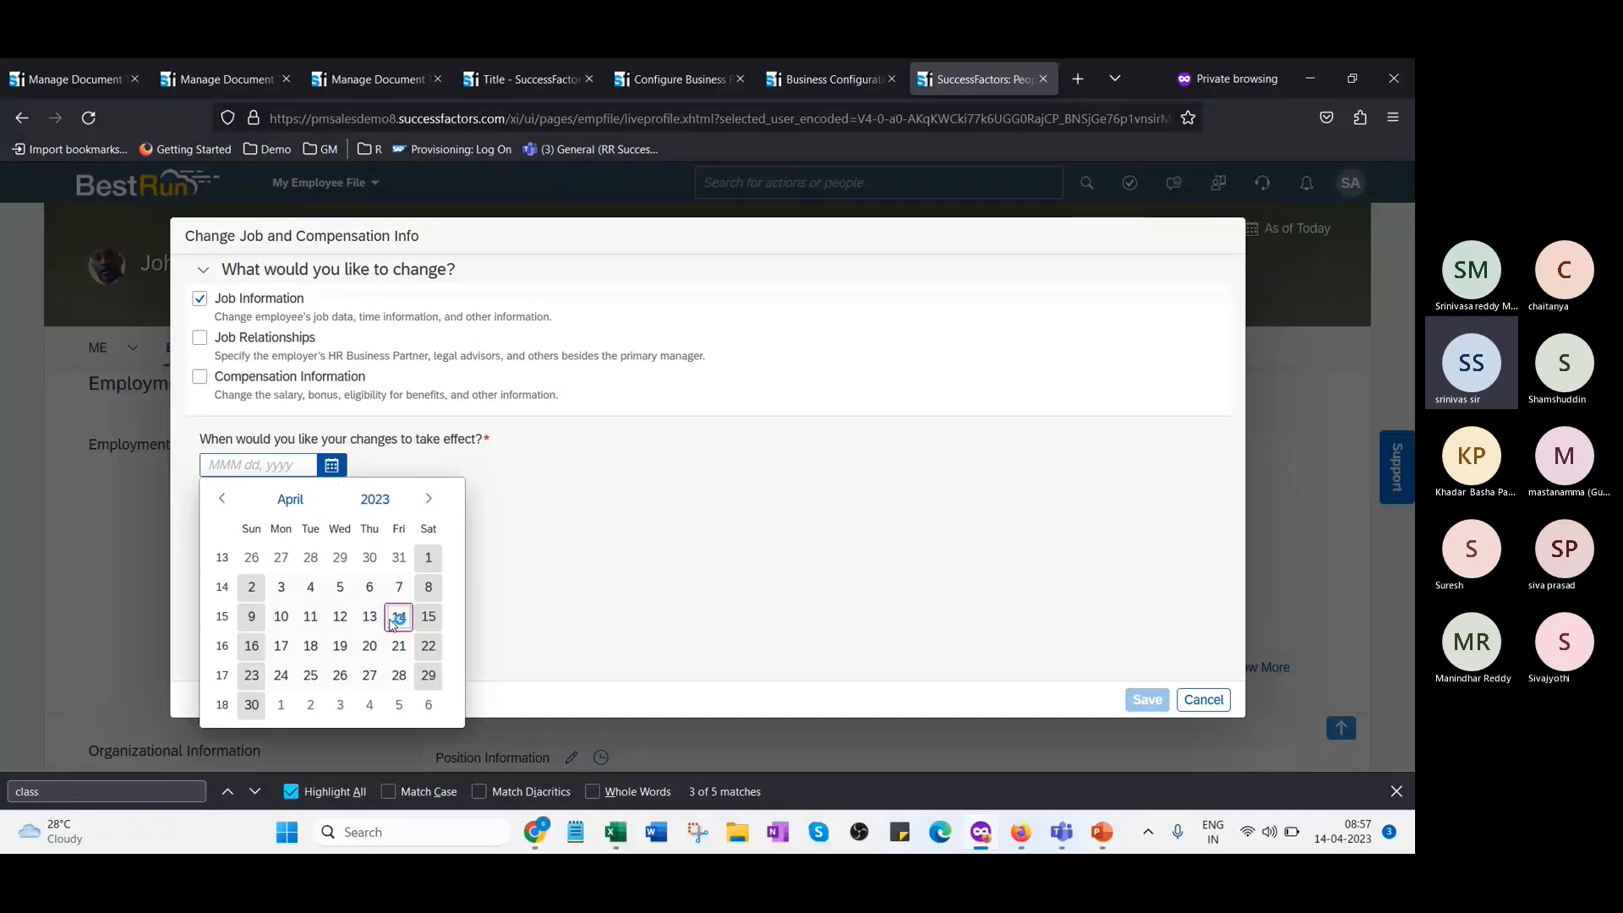
left_click(394, 621)
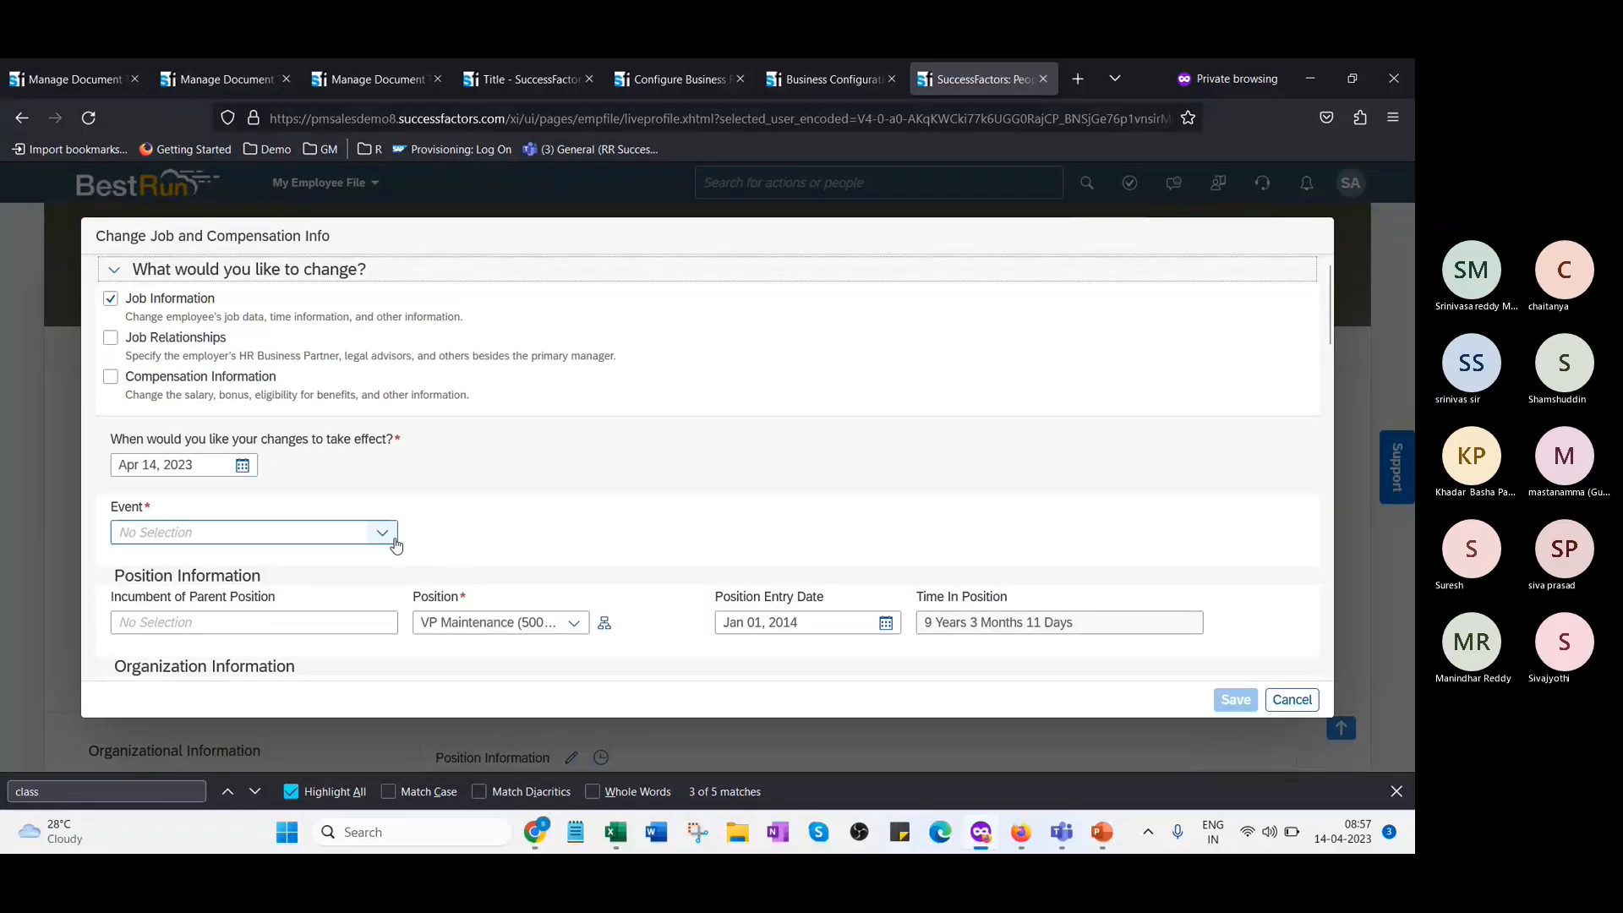
left_click(385, 534)
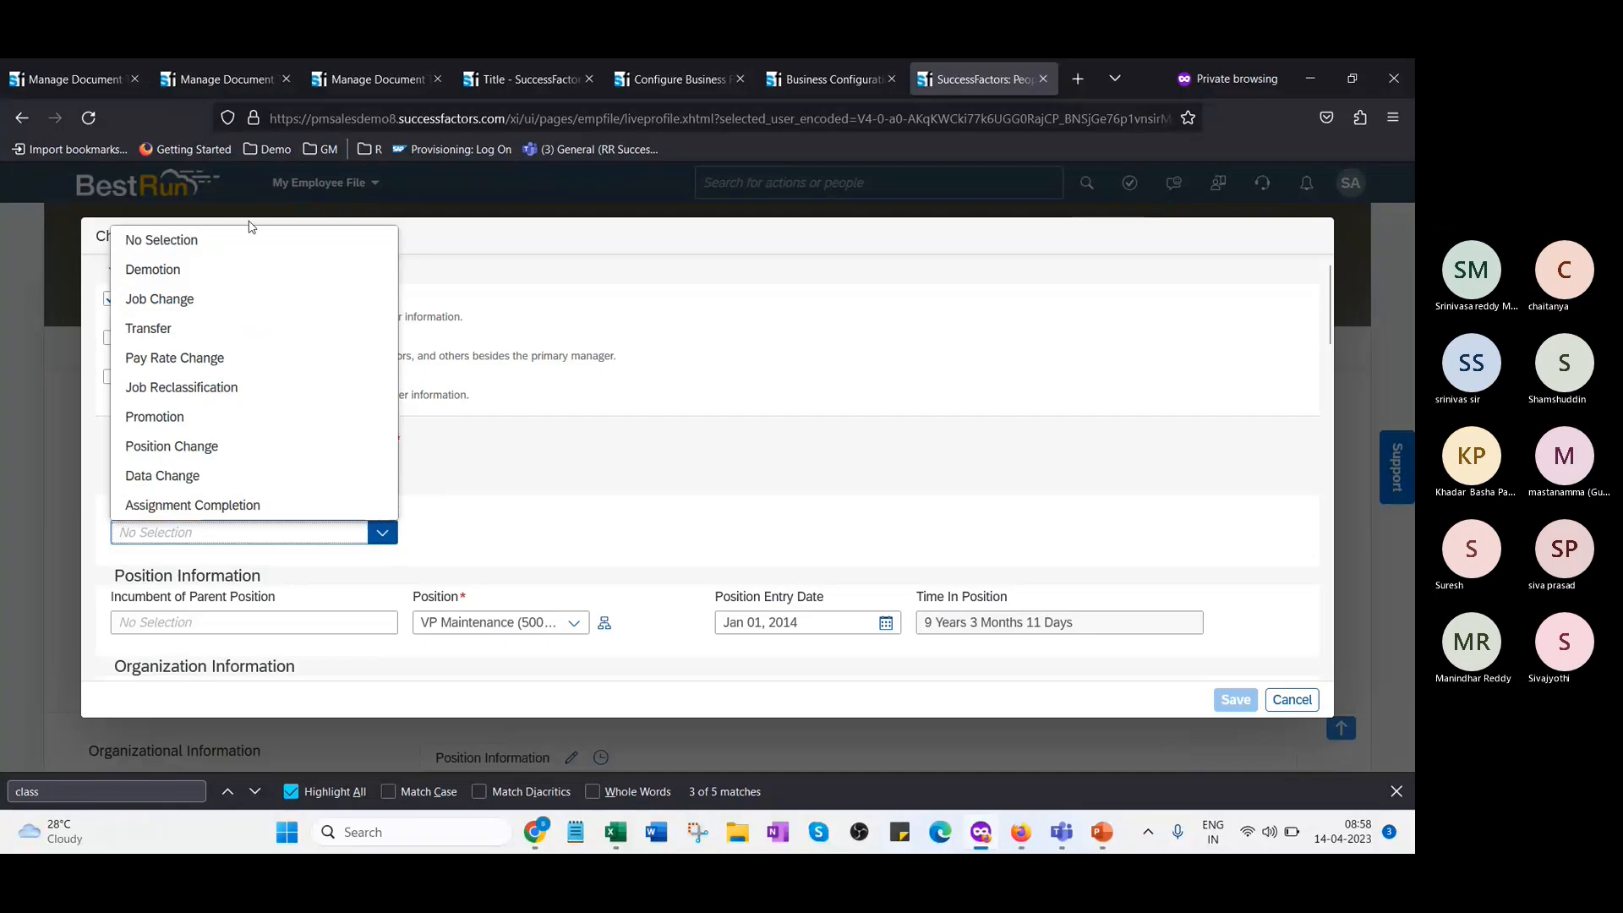
left_click(218, 301)
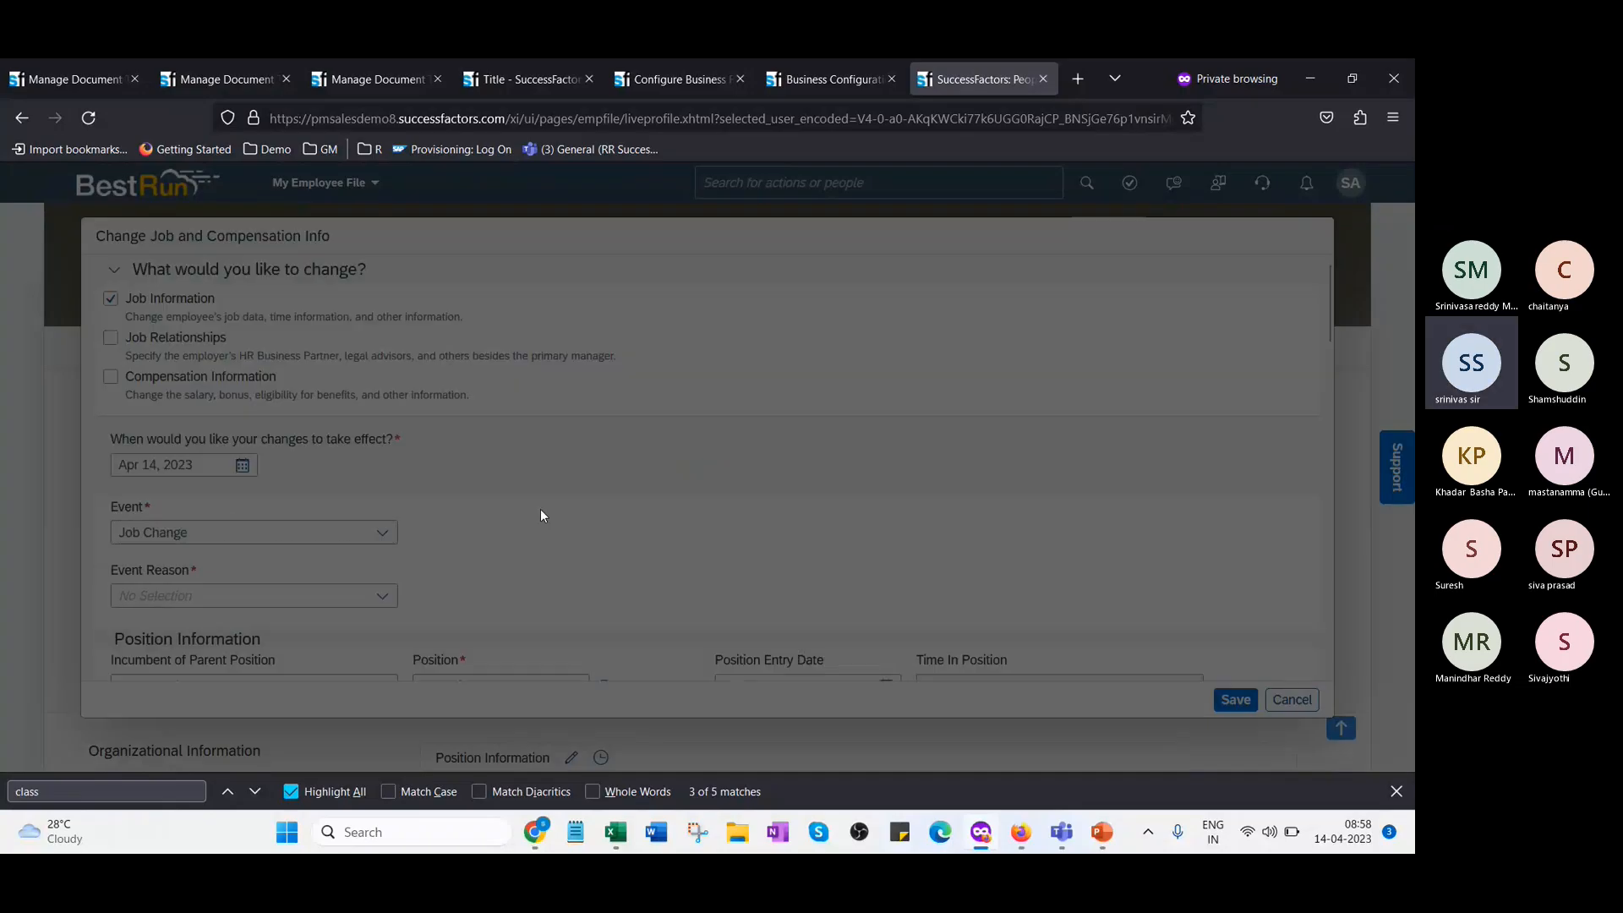
left_click(386, 595)
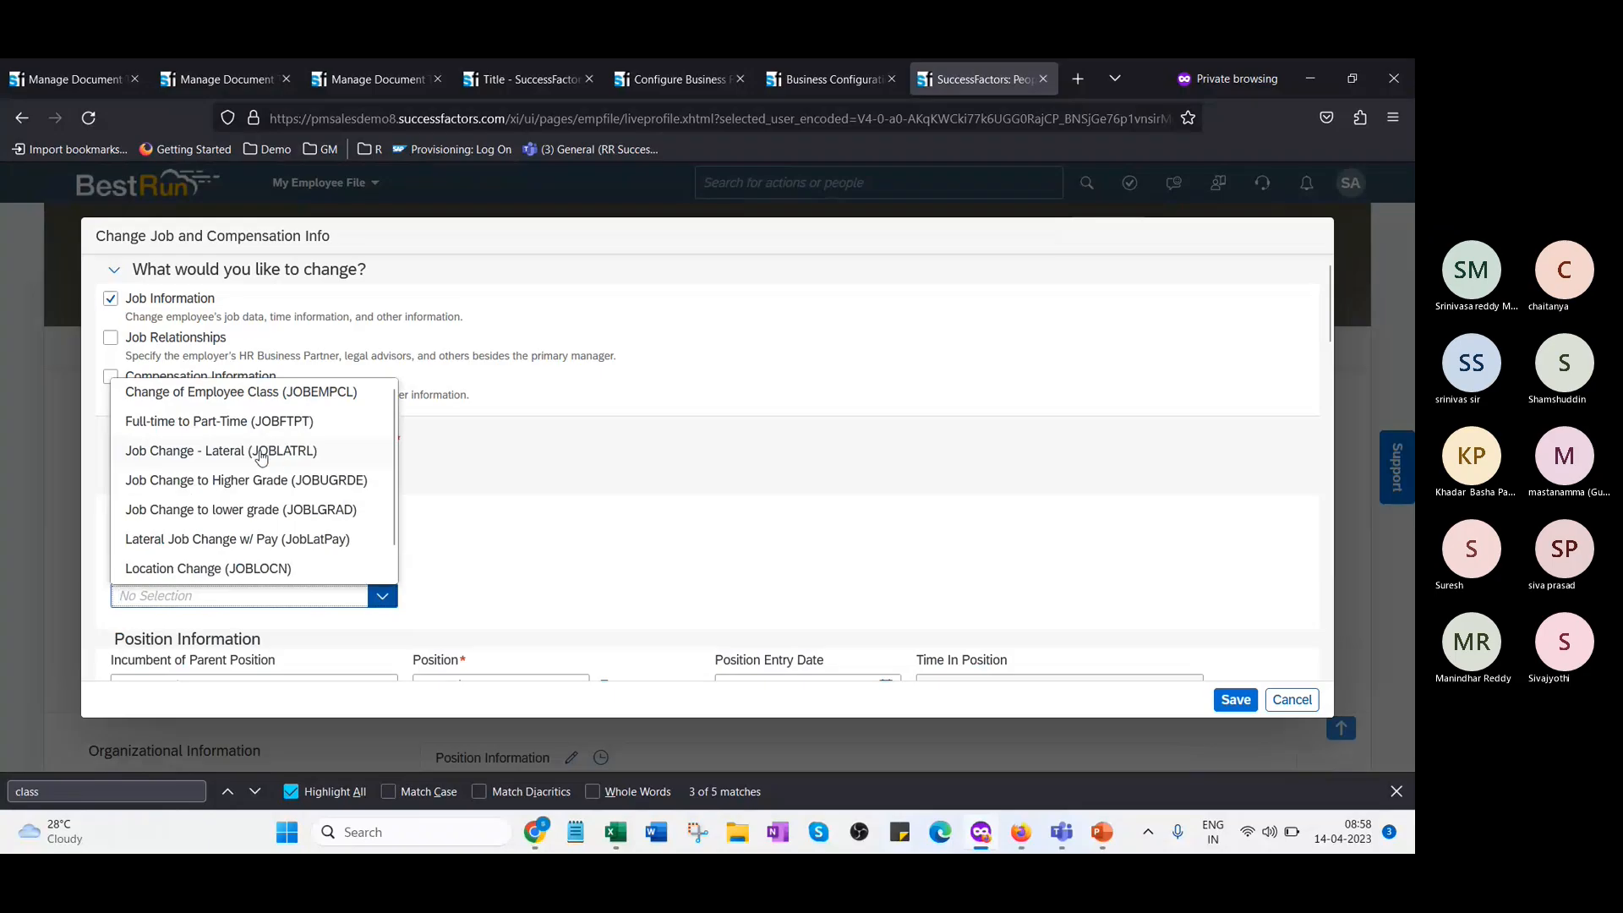
left_click(282, 403)
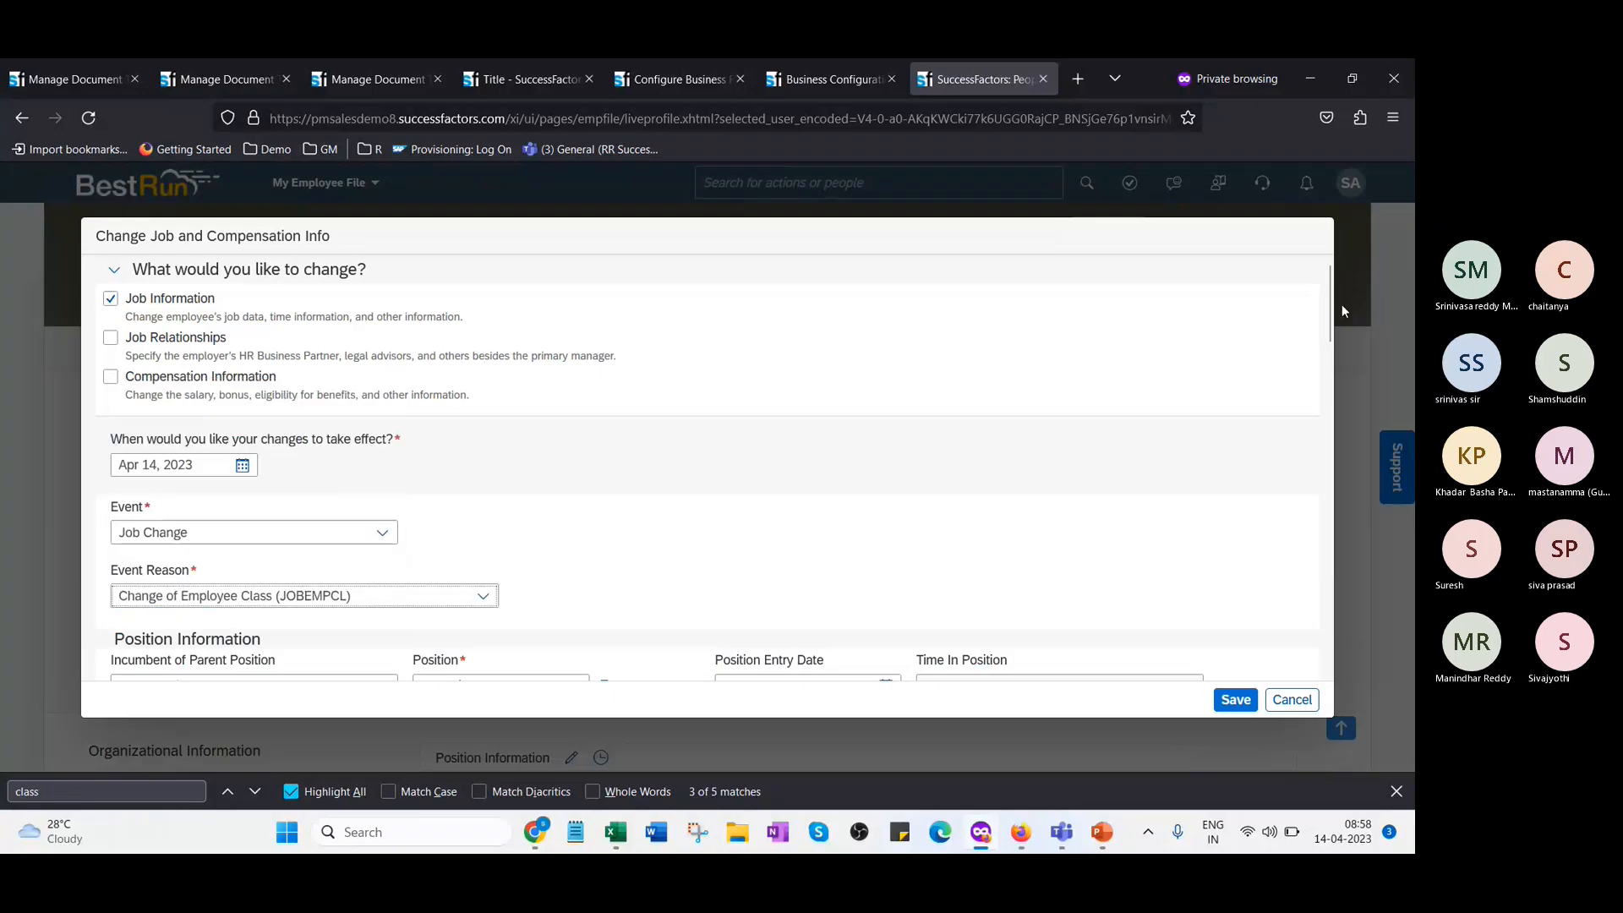
Set Employee Class to Agency/Temp, save the change, and switch to the mail window
left_click_drag(1332, 317, 1342, 467)
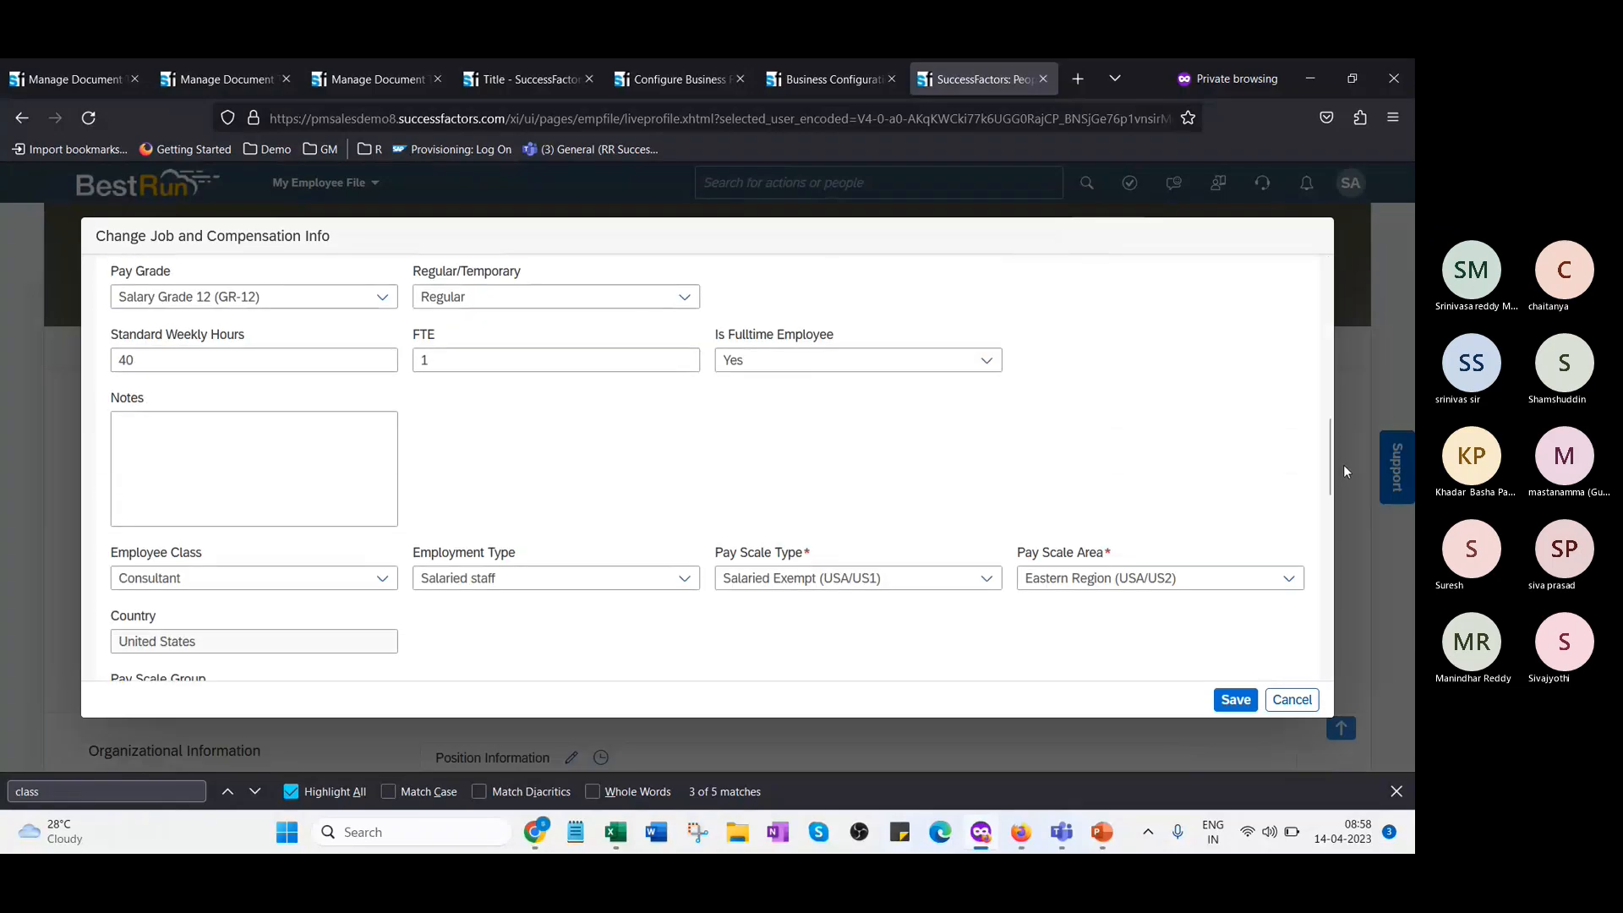
left_click(390, 584)
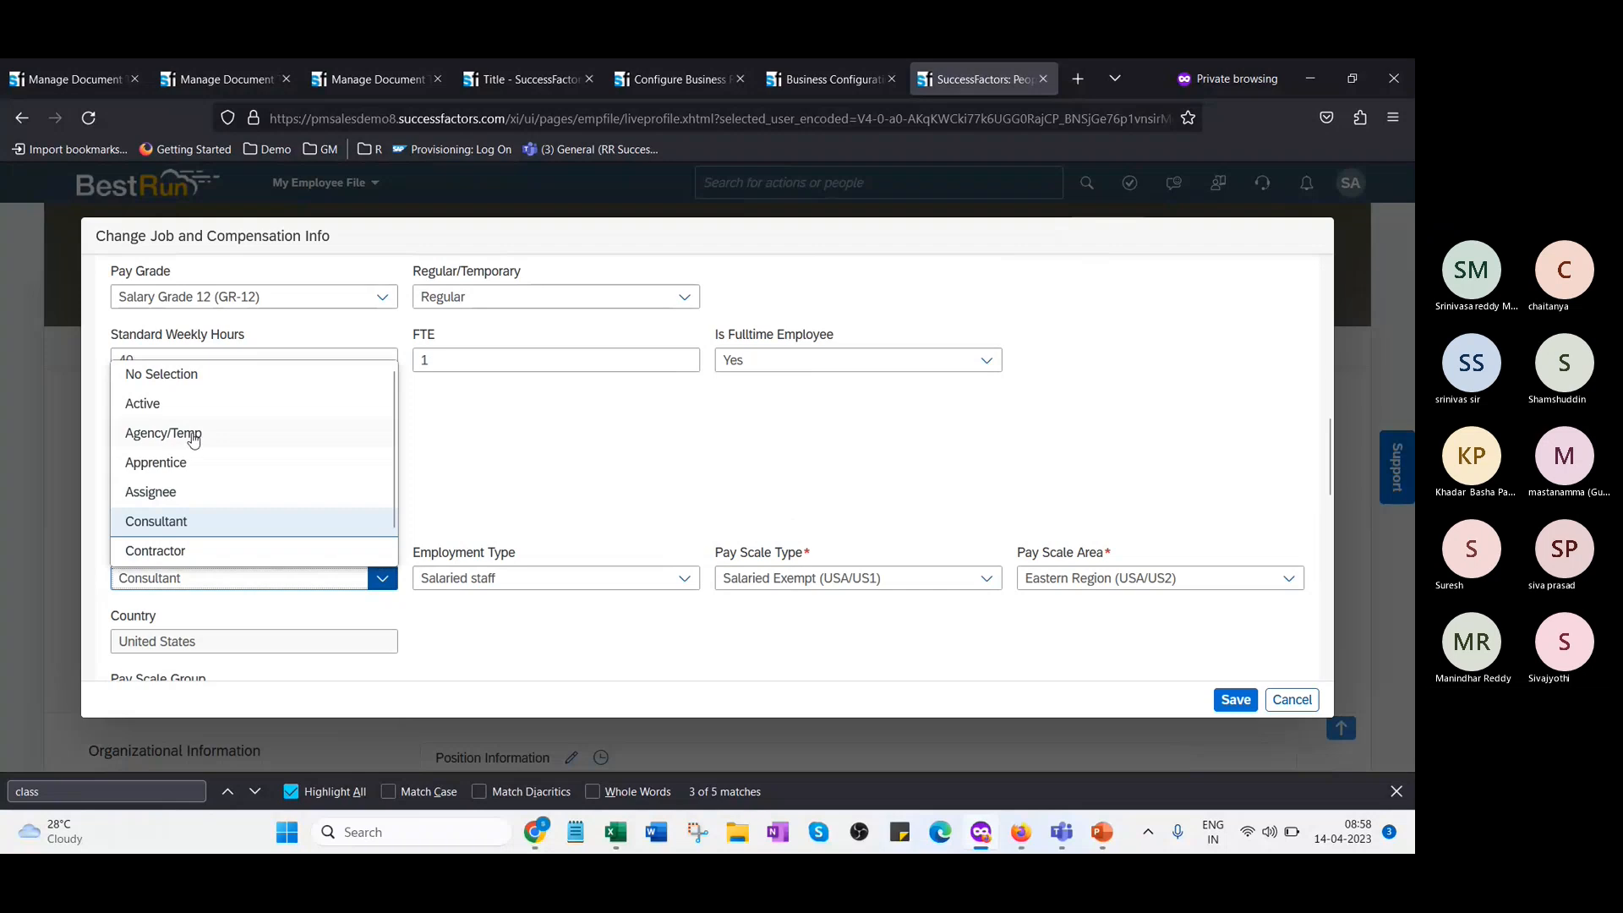
left_click(194, 435)
left_click(1253, 707)
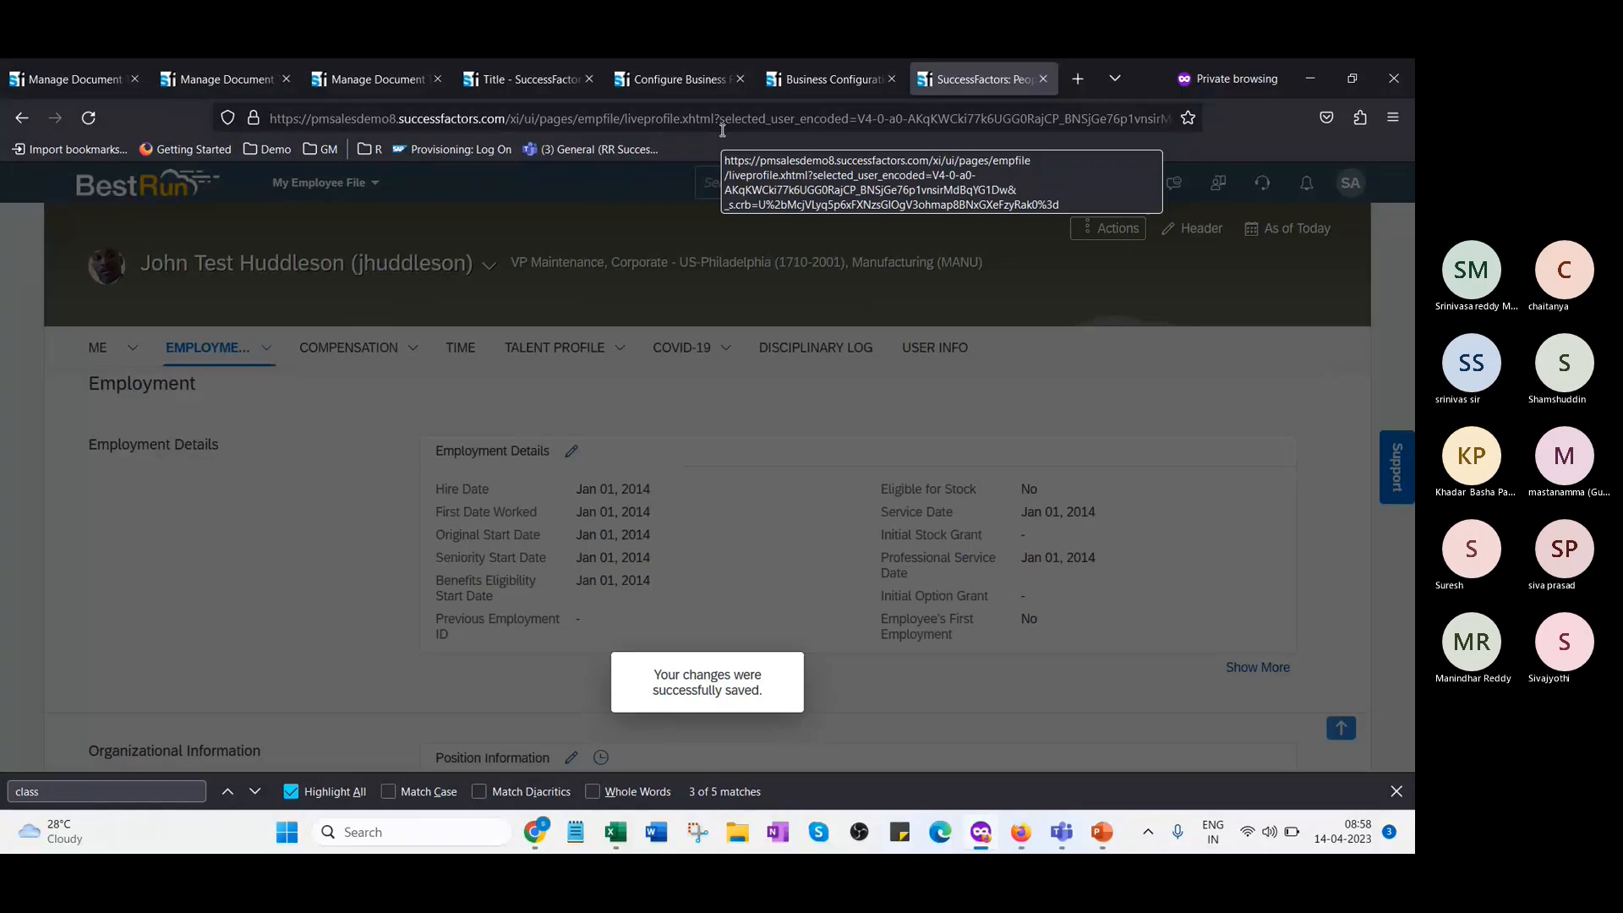
key("alt+Tab")
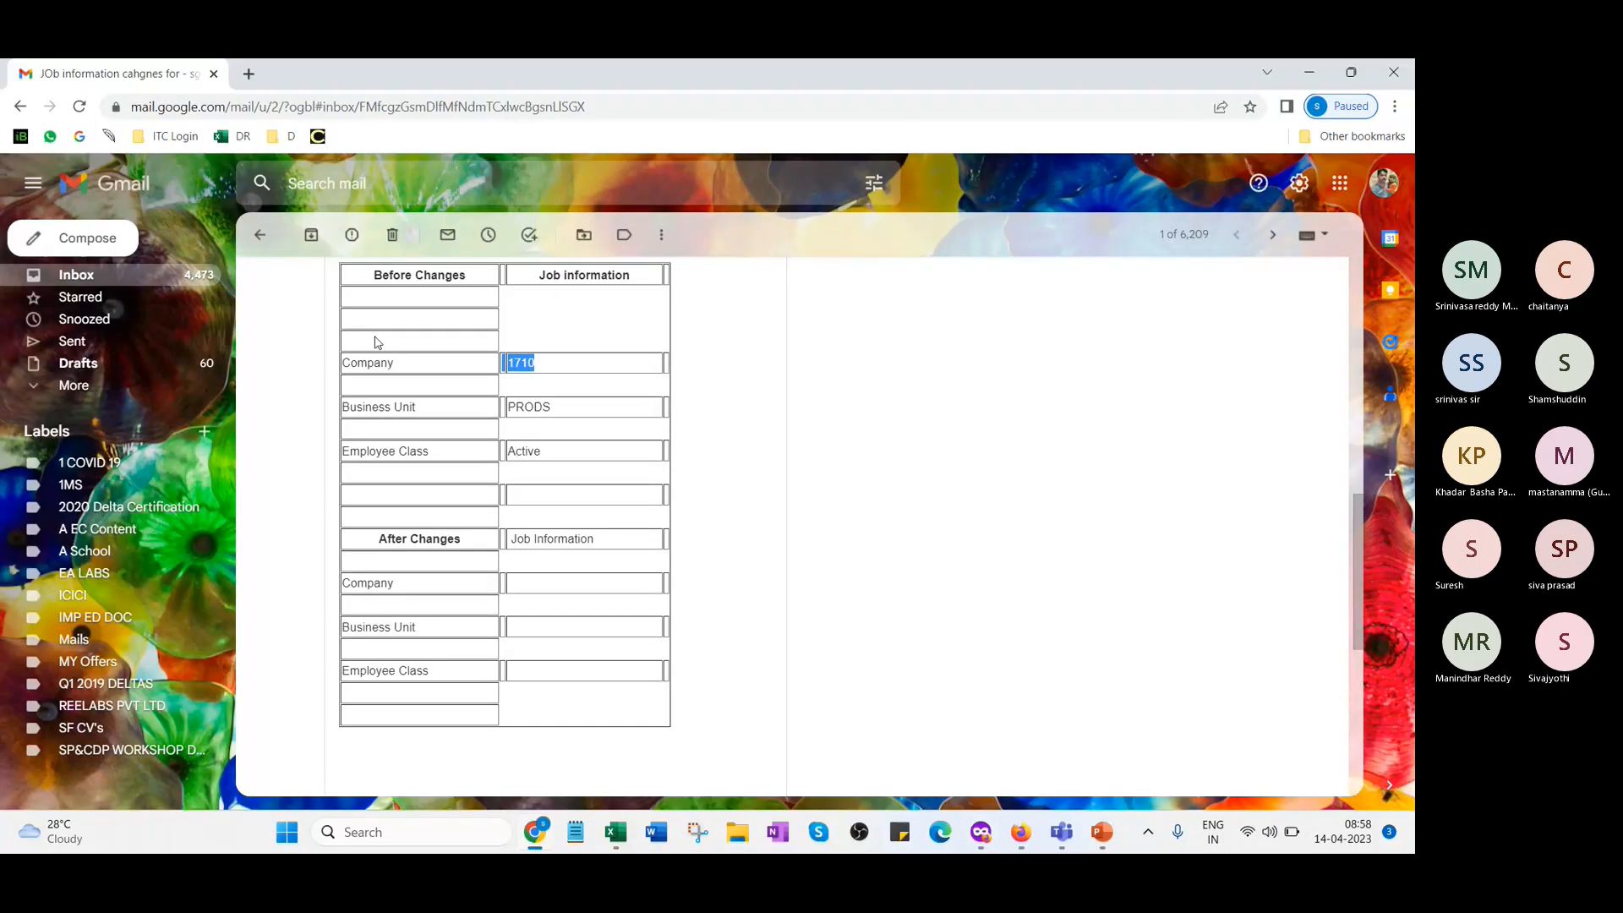
Refresh the inbox, open the new notification, and highlight Employee Class values Active and Agency/Temp
left_click(126, 276)
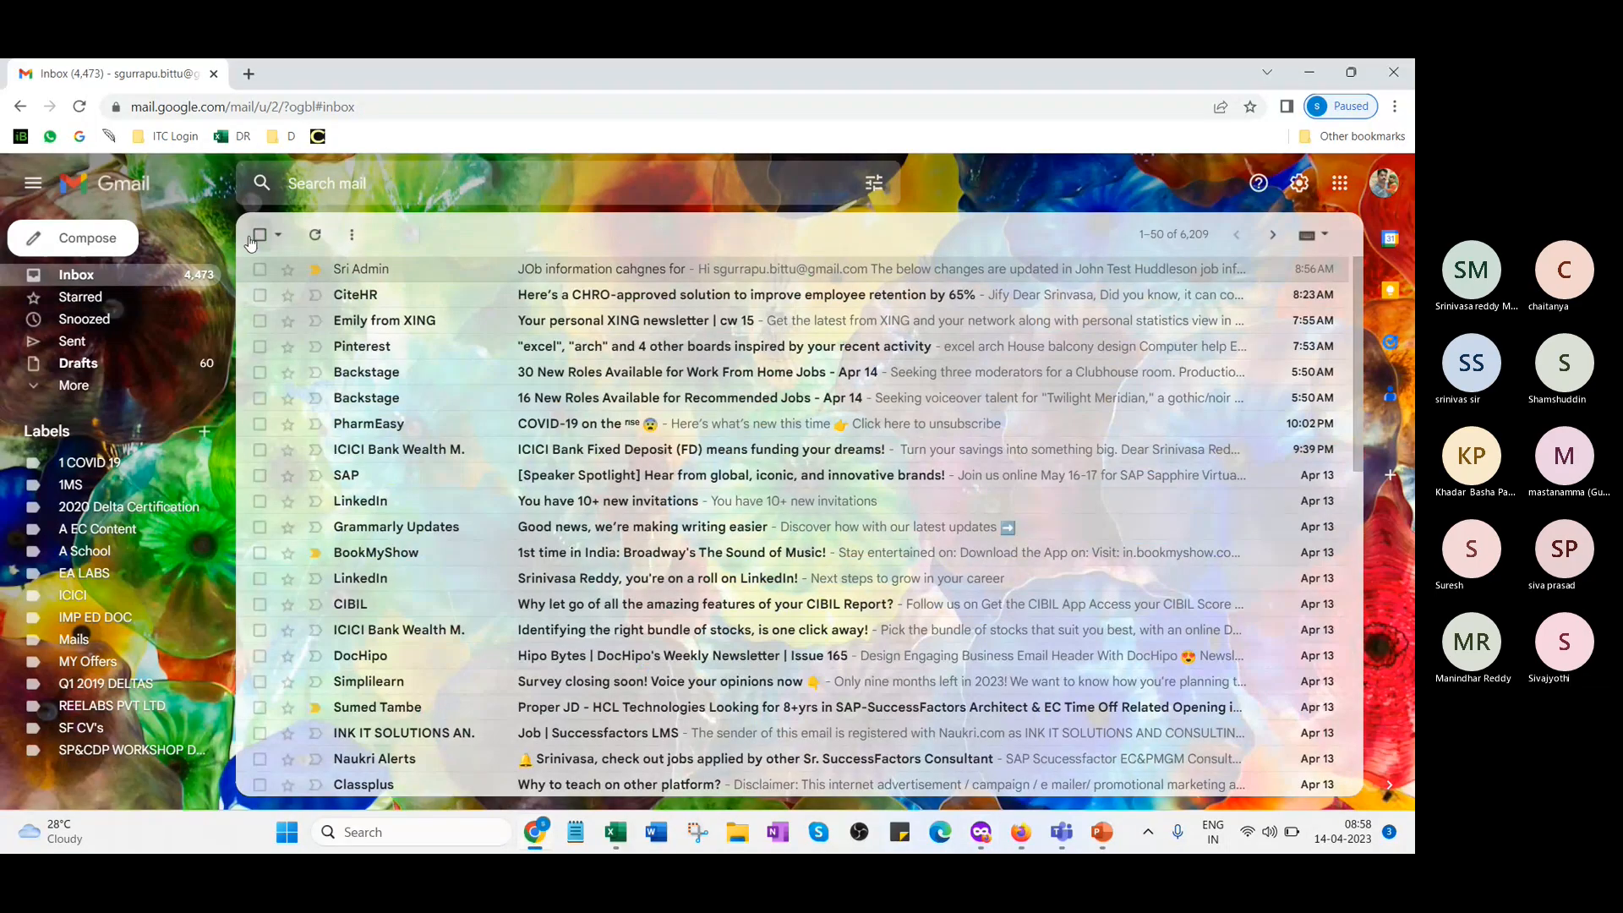
left_click(313, 239)
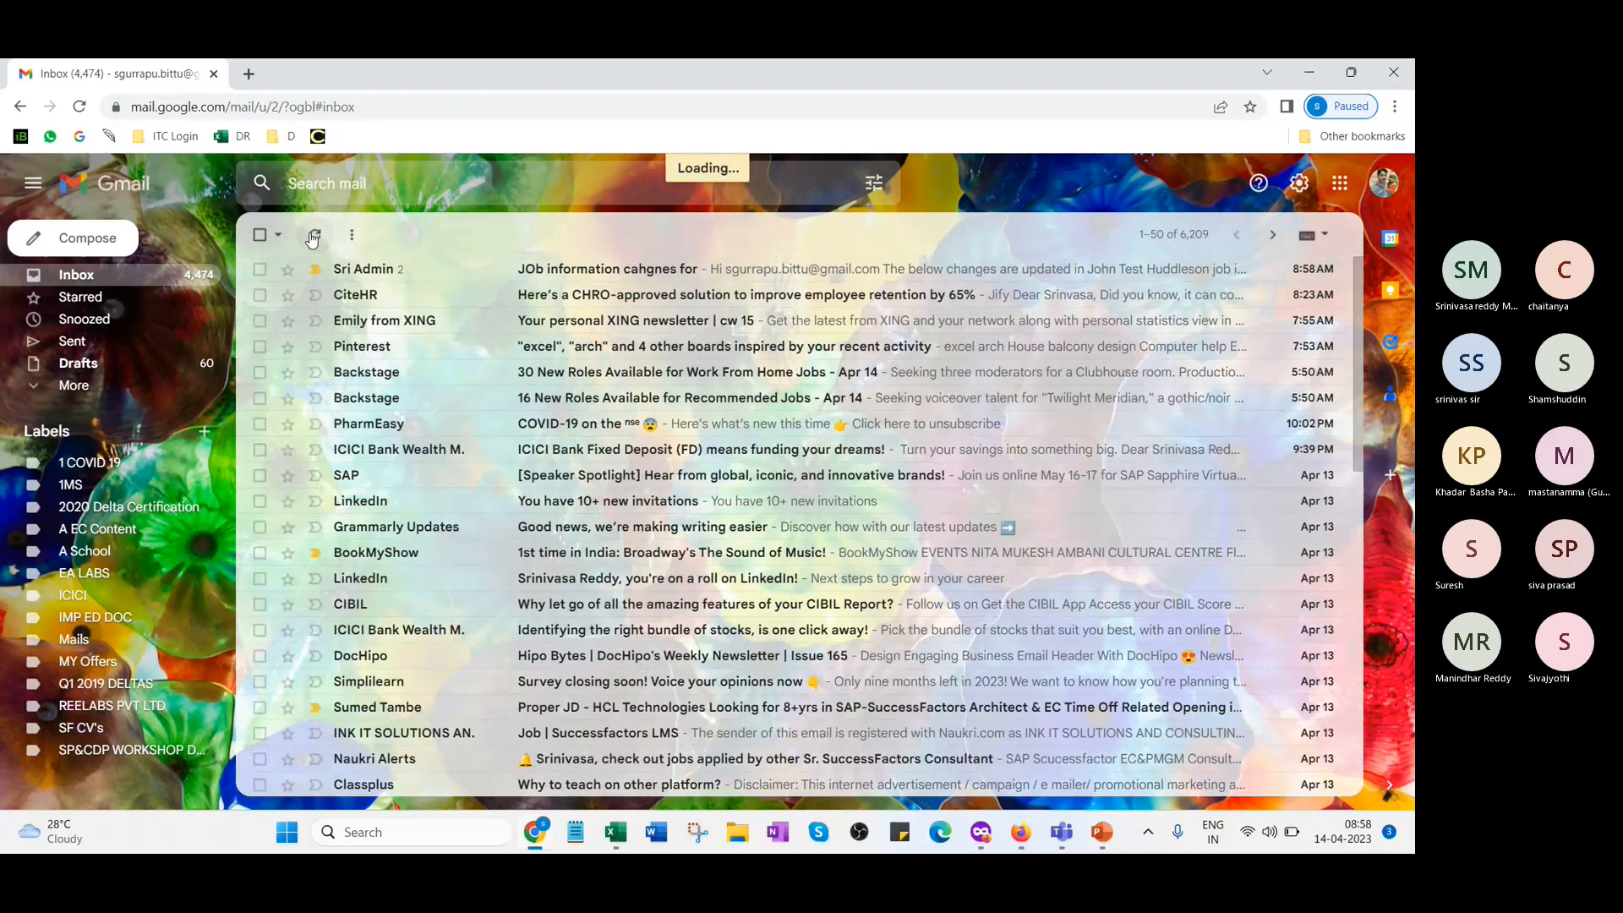
left_click(414, 279)
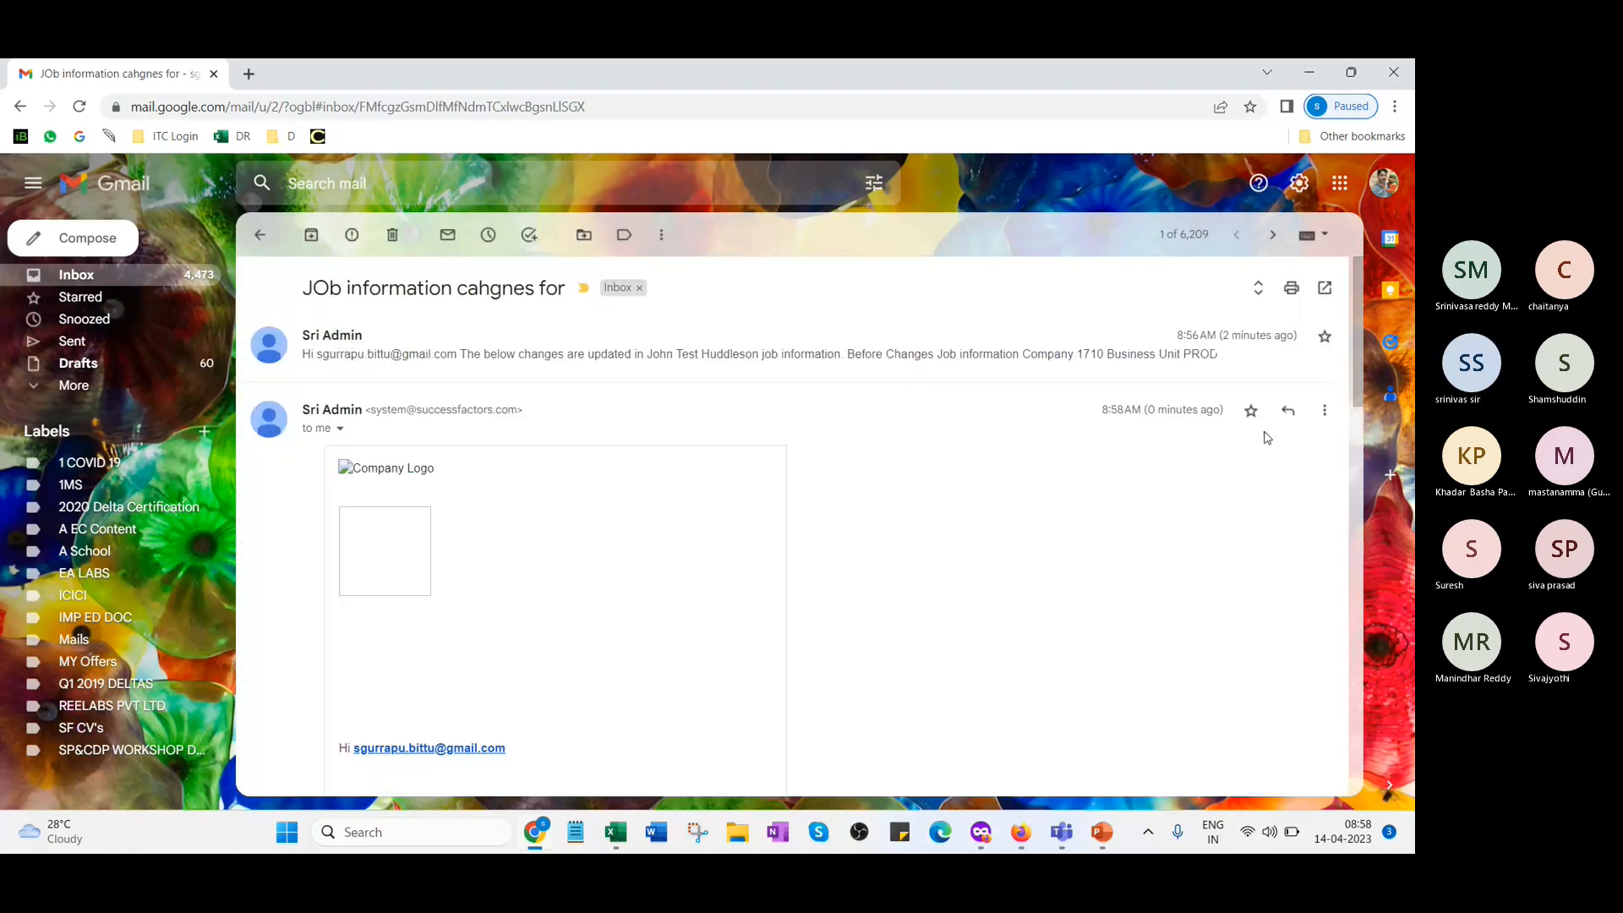
left_click_drag(1356, 337, 1357, 592)
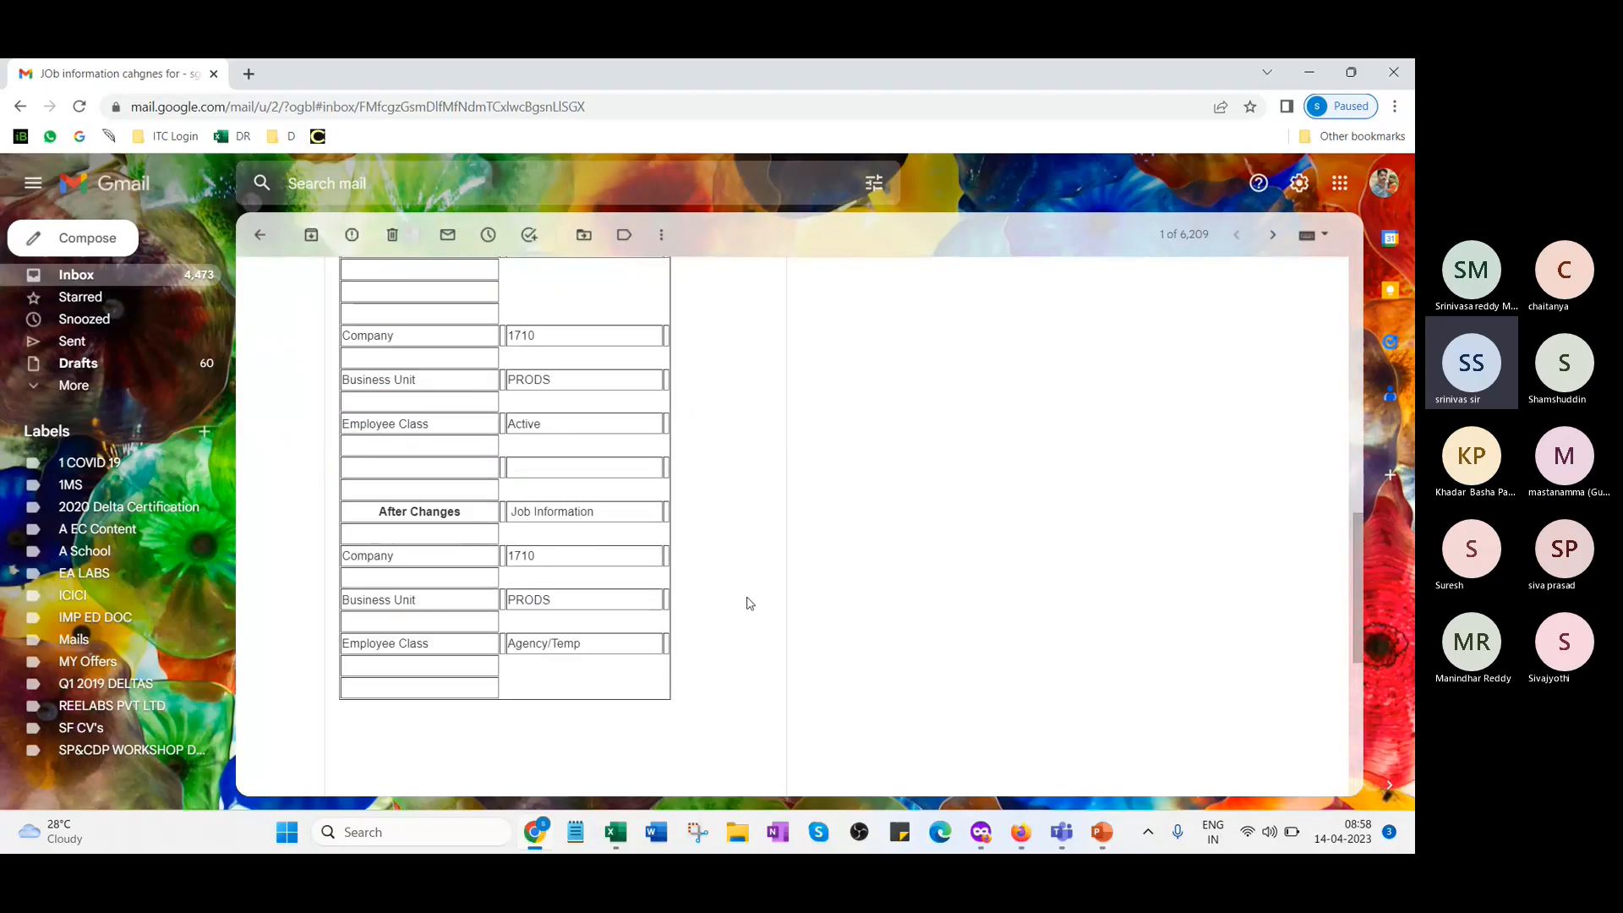
left_click_drag(587, 652, 508, 649)
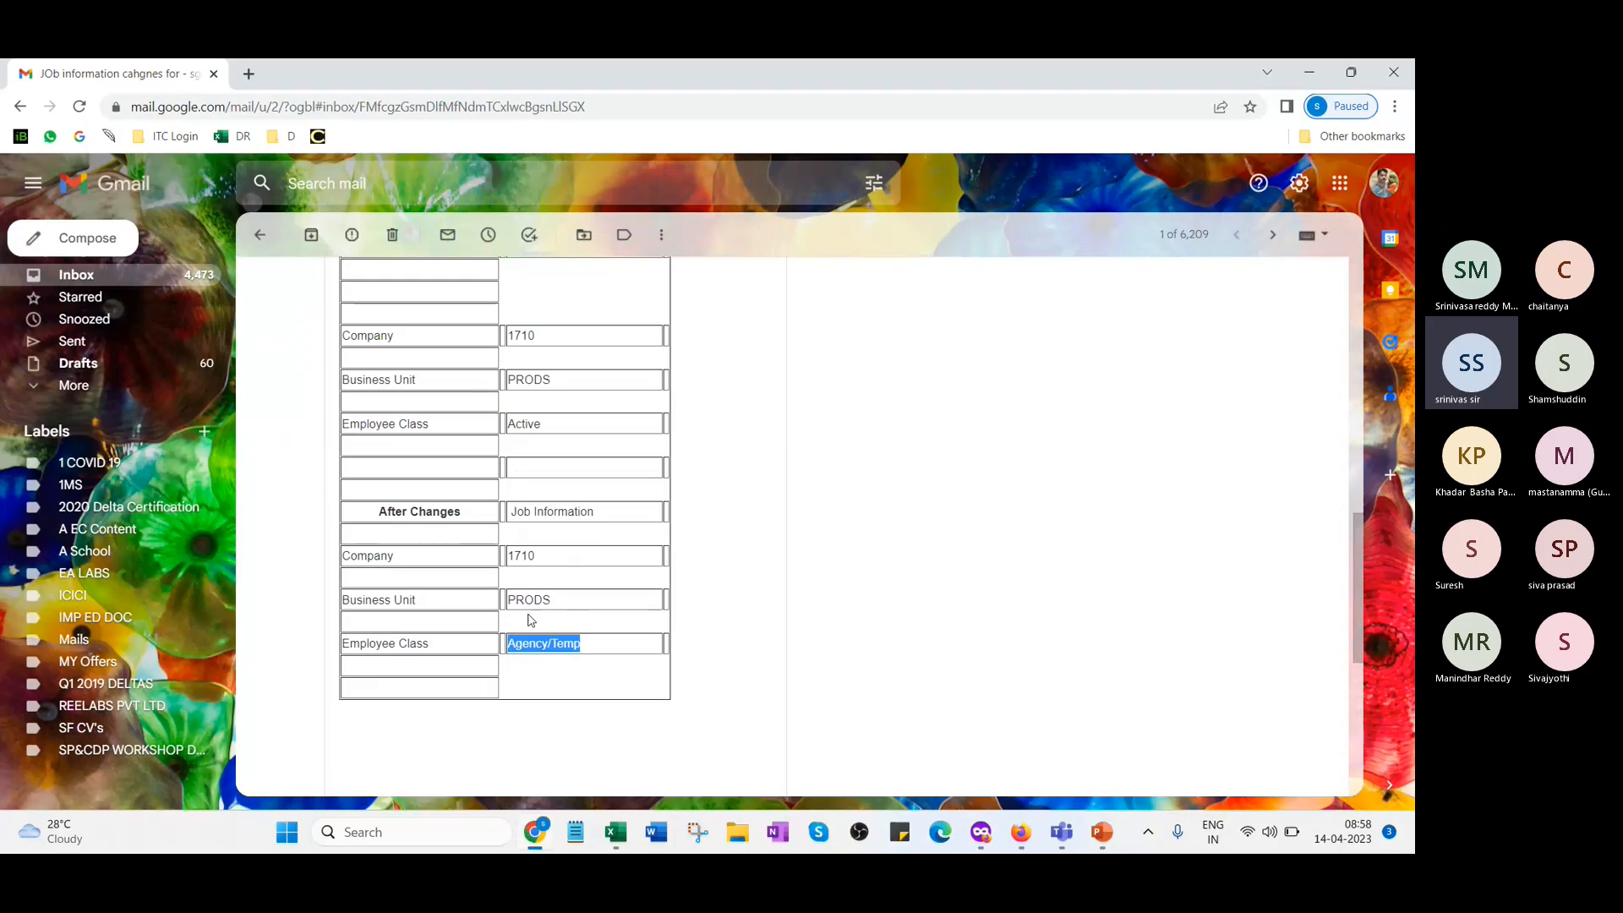
double_click(538, 420)
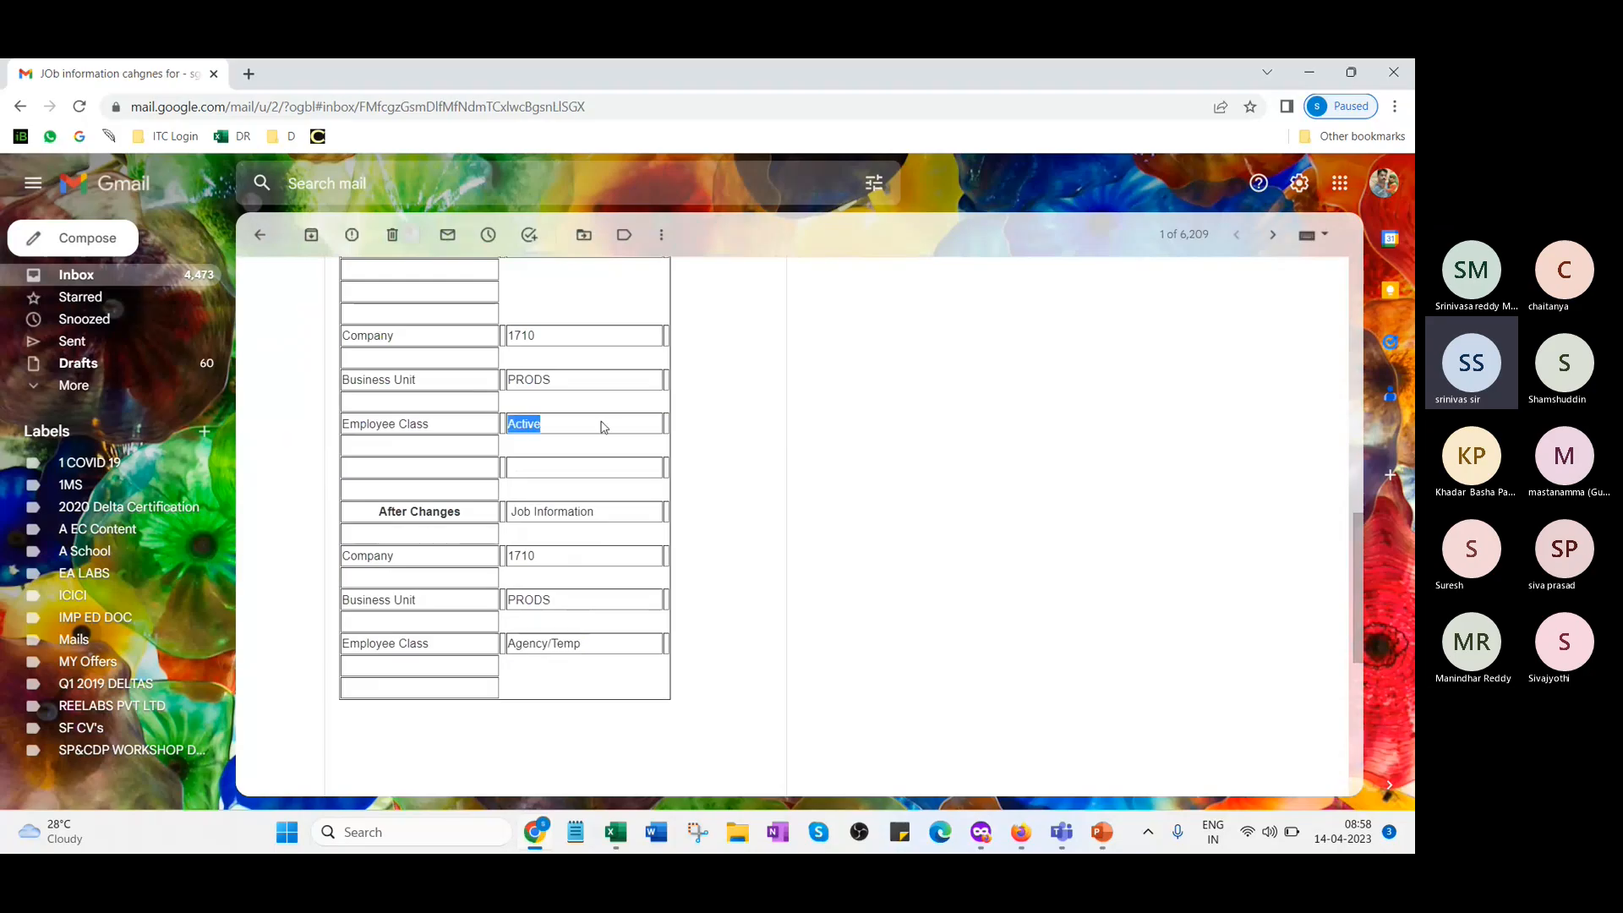
left_click_drag(507, 649, 594, 647)
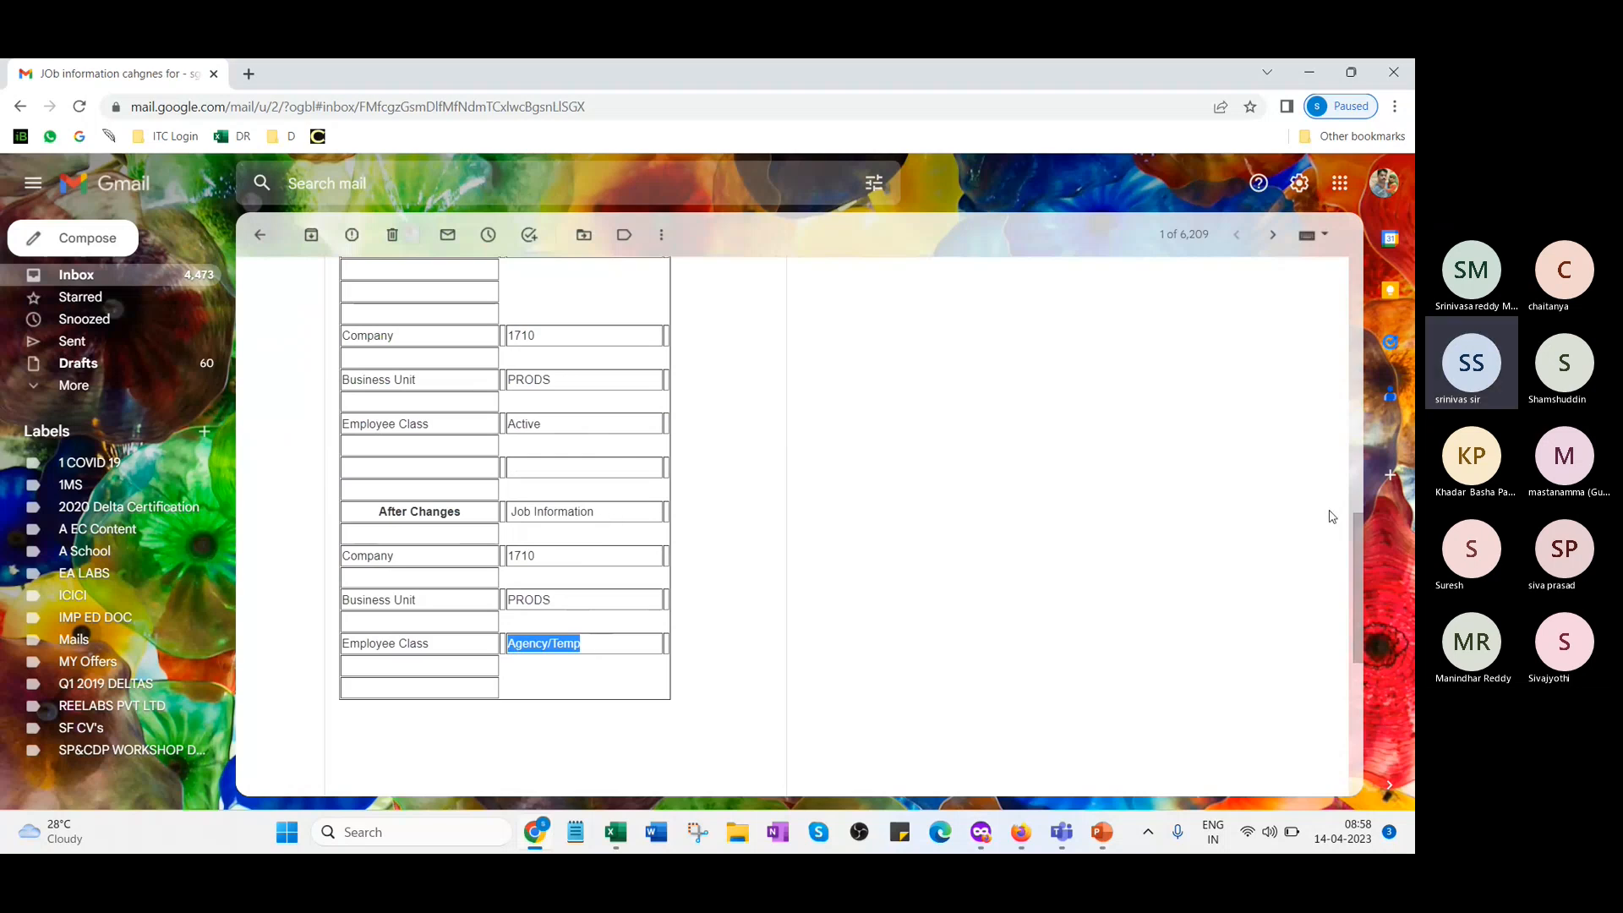
left_click_drag(1351, 535, 1354, 492)
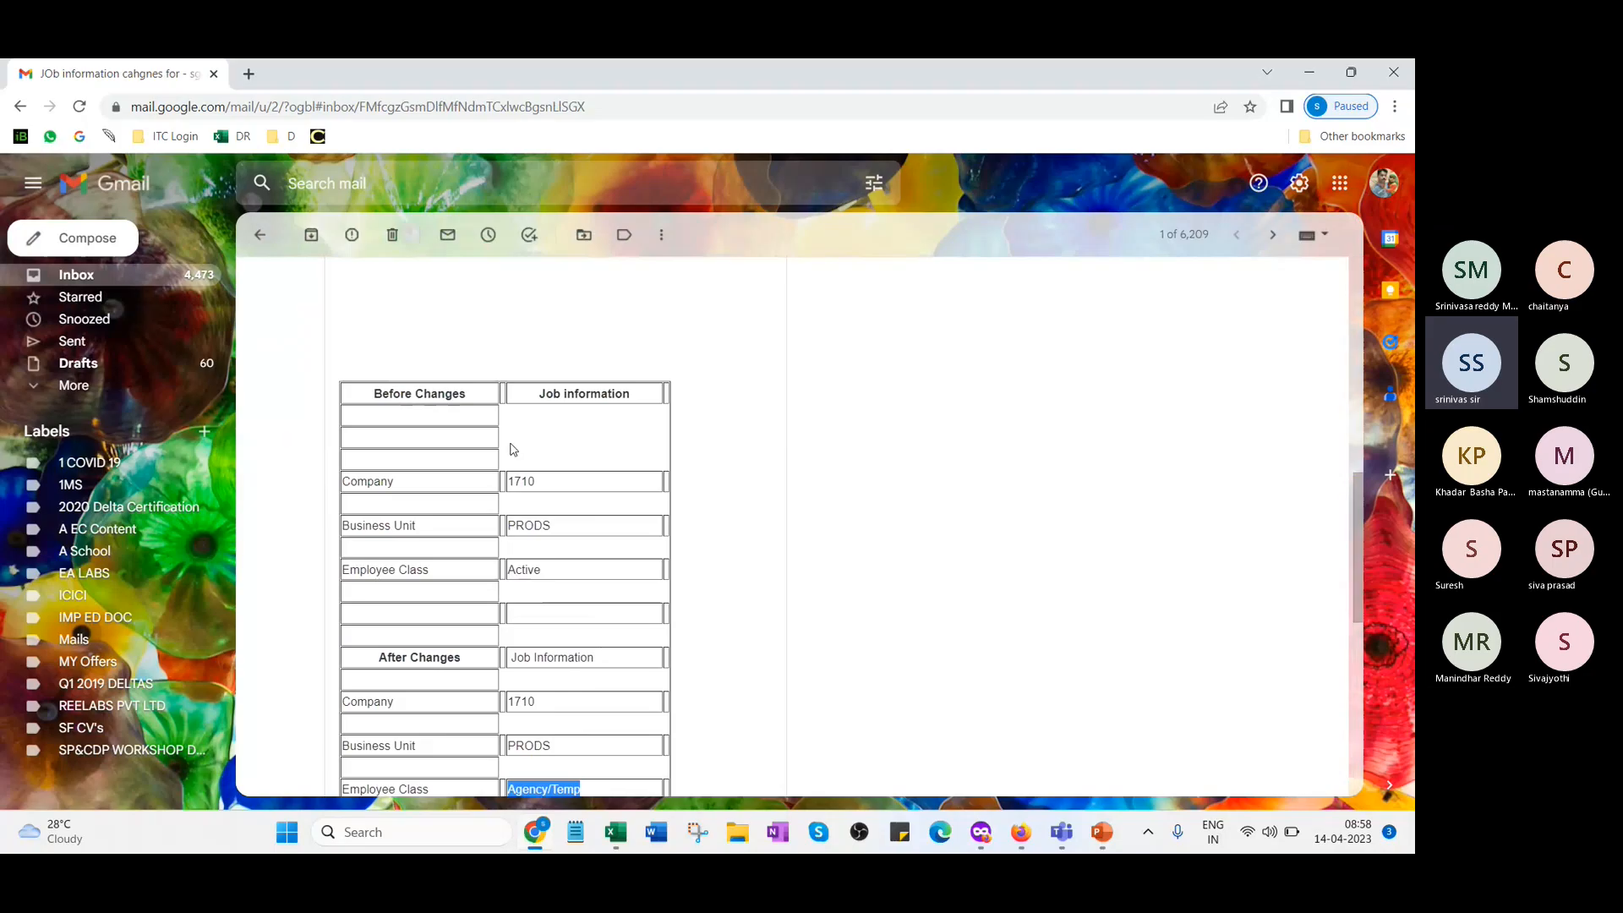
key("alt+Tab")
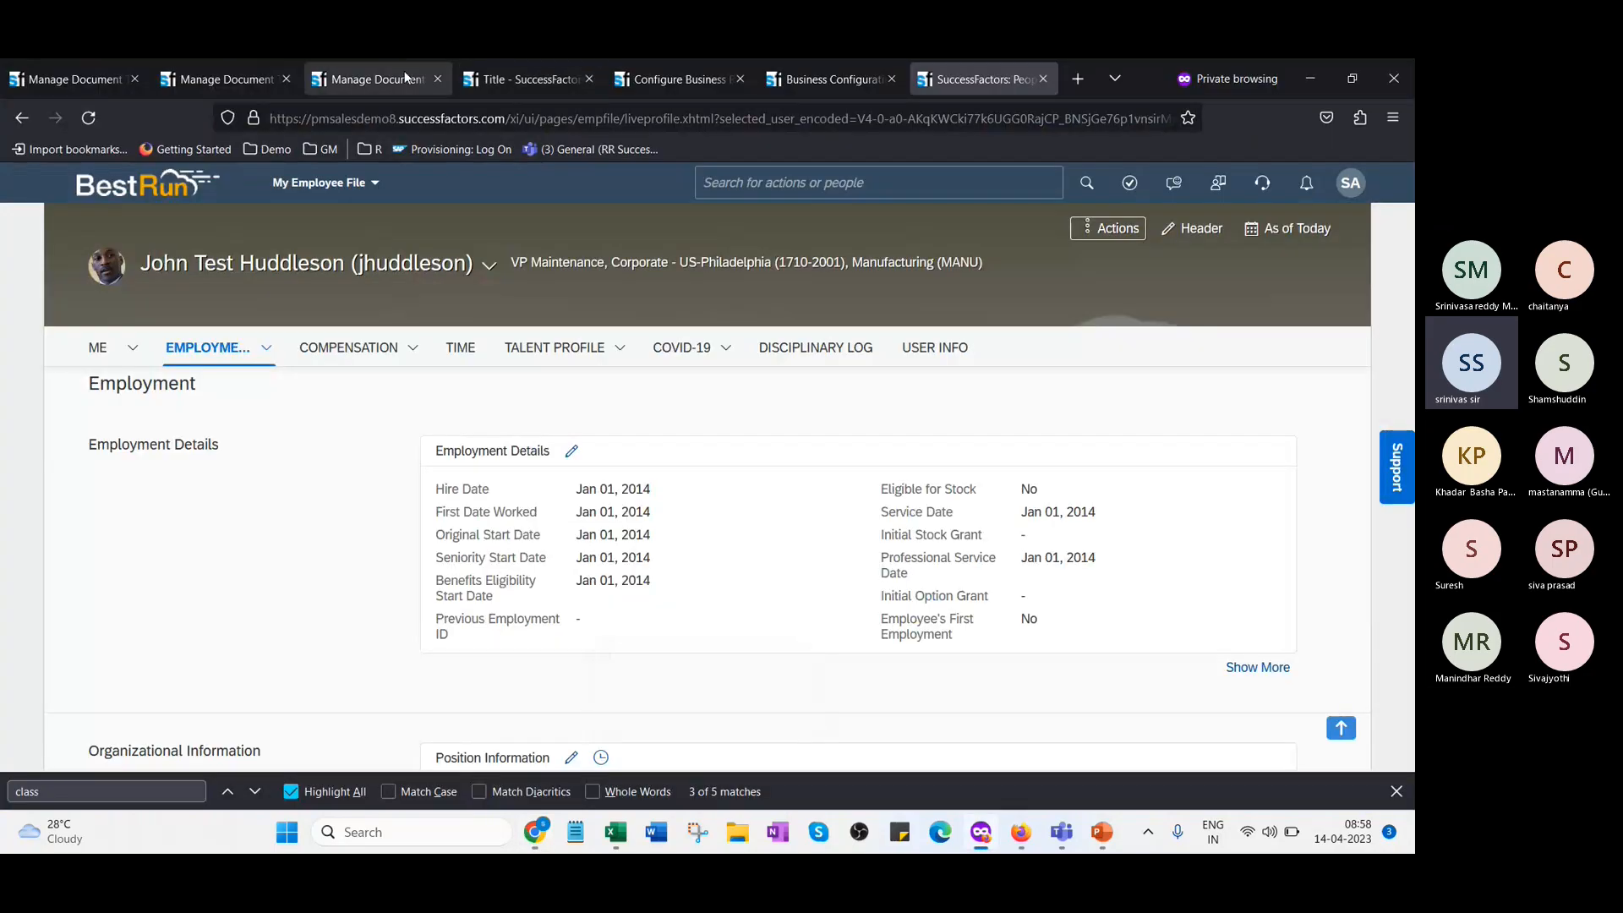
Go to the Job Changes template page, dismiss the session warning, and show the record's actions
left_click(256, 76)
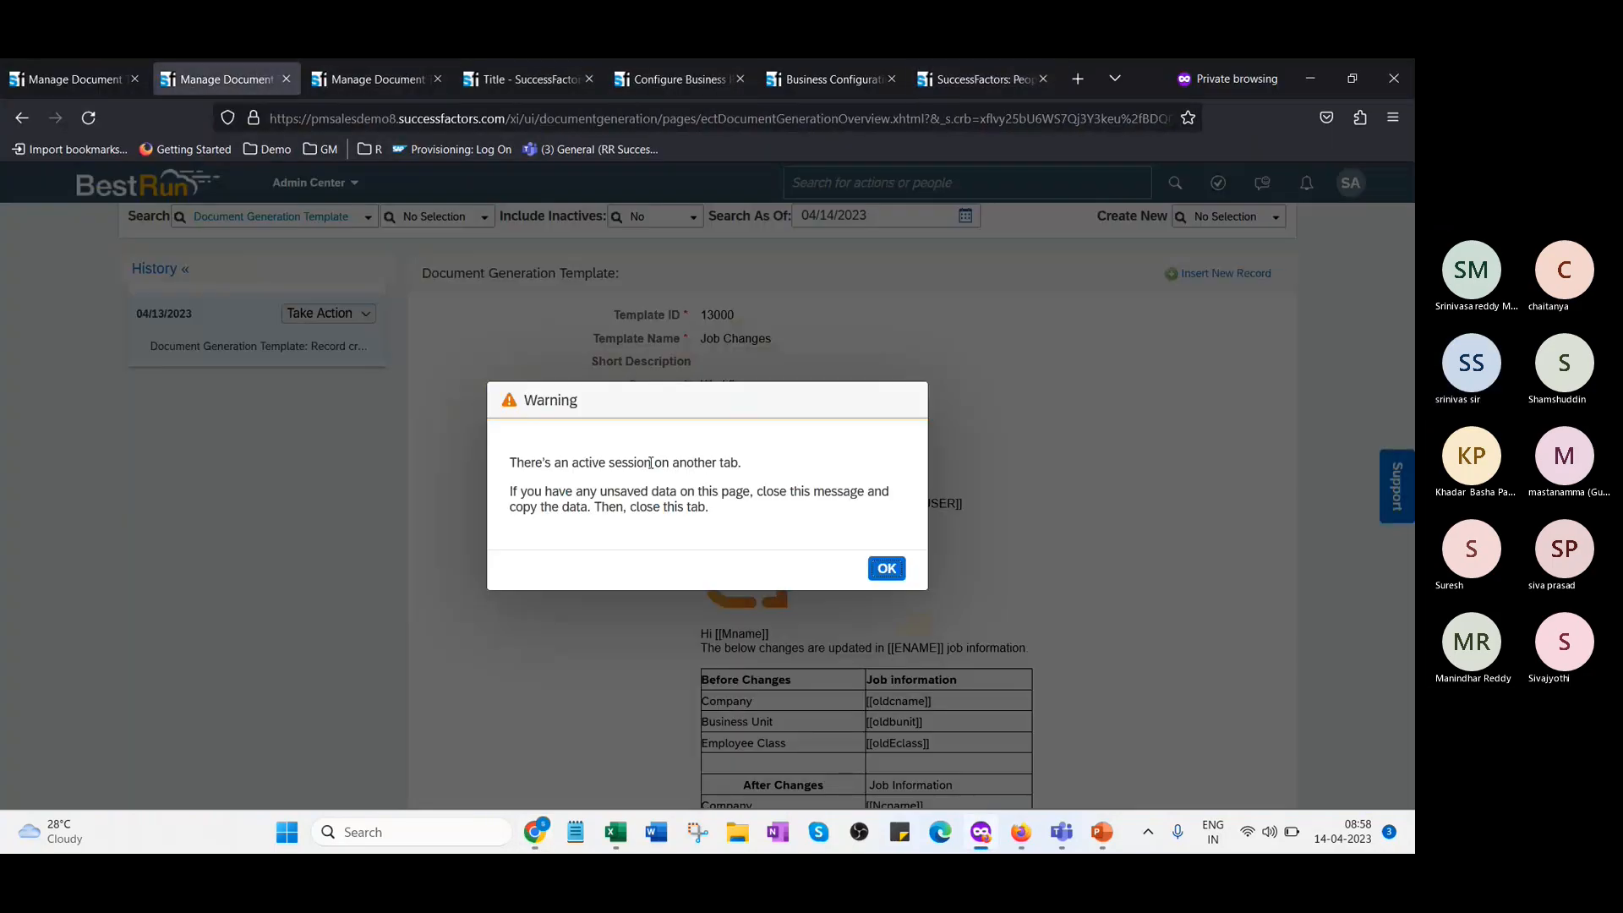
left_click(887, 569)
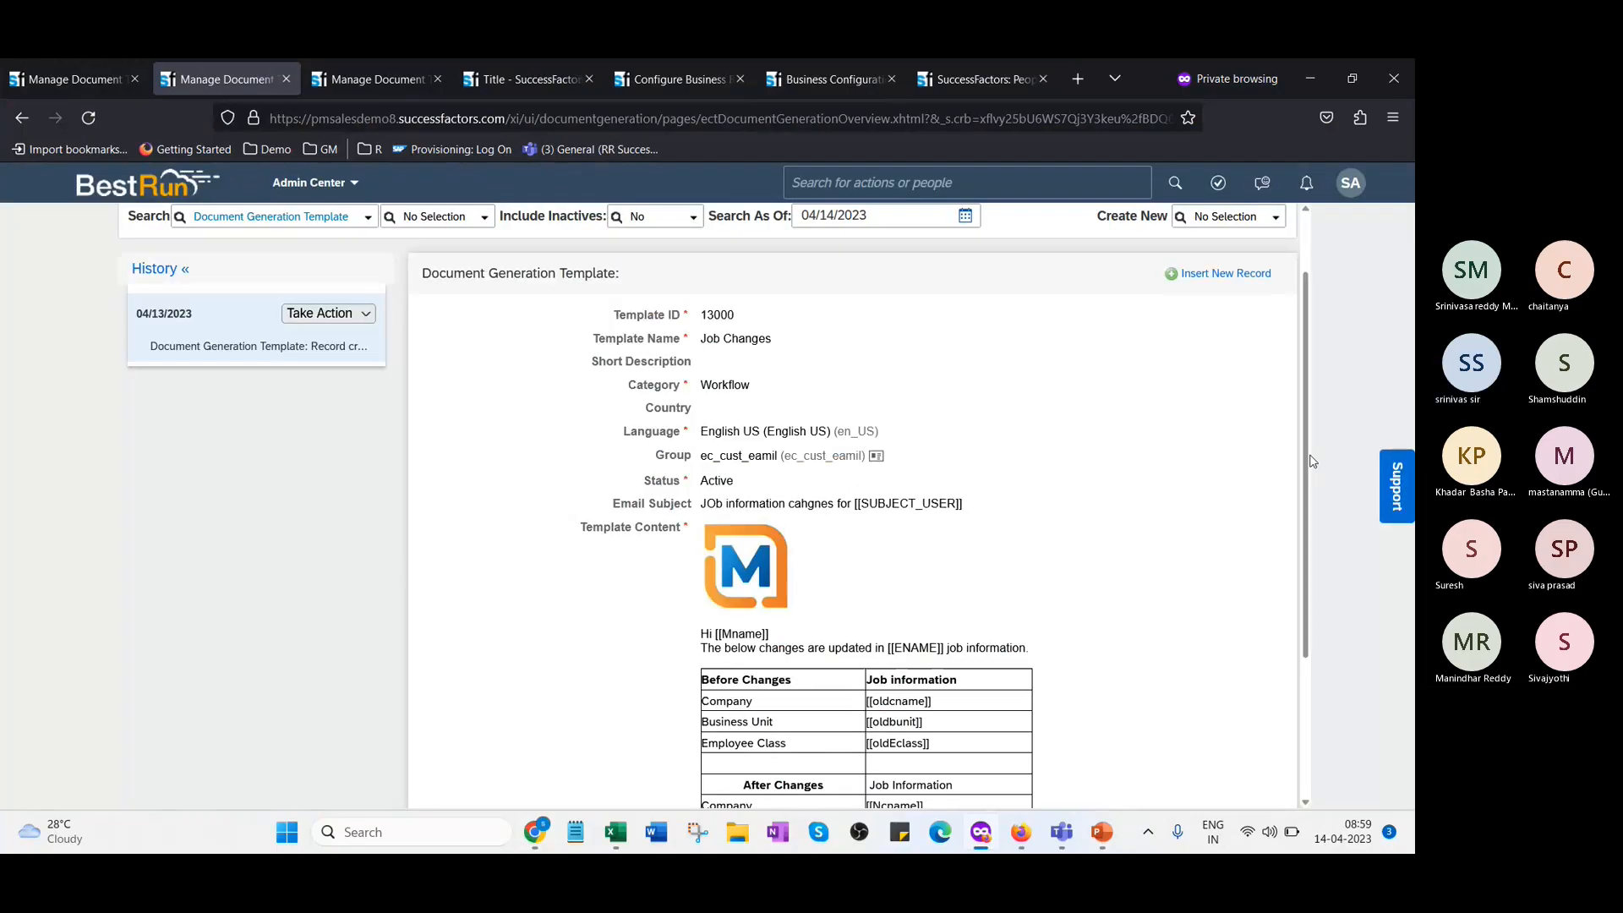
scroll(1310, 540, "down", 1)
scroll(1311, 540, "down", 2)
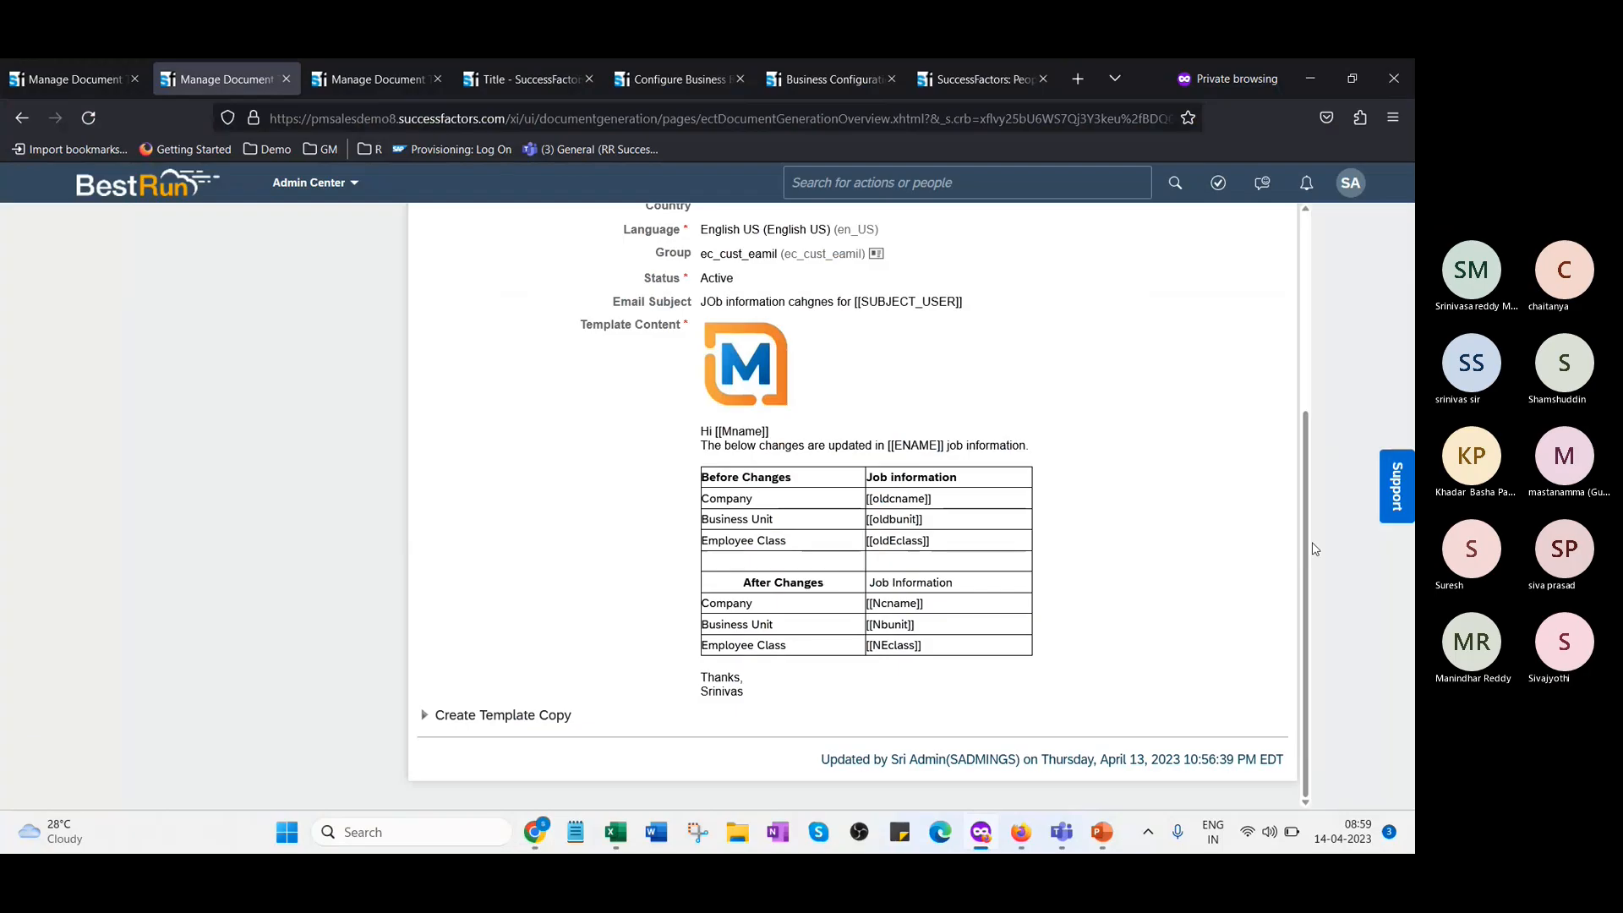
scroll(1302, 559, "up", 4)
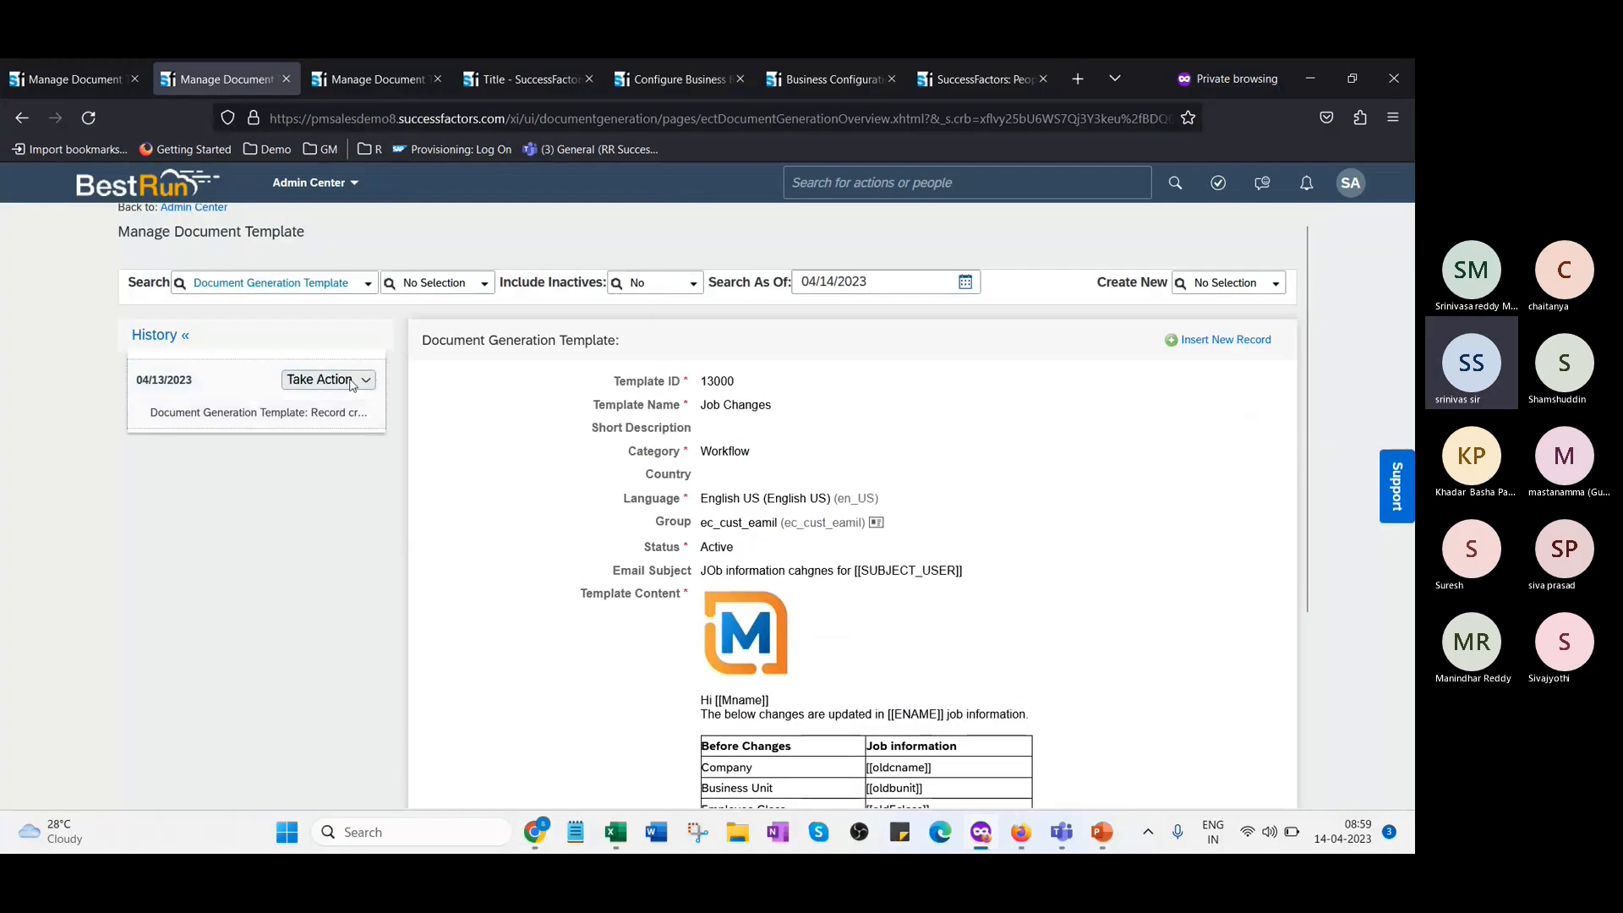
left_click(356, 382)
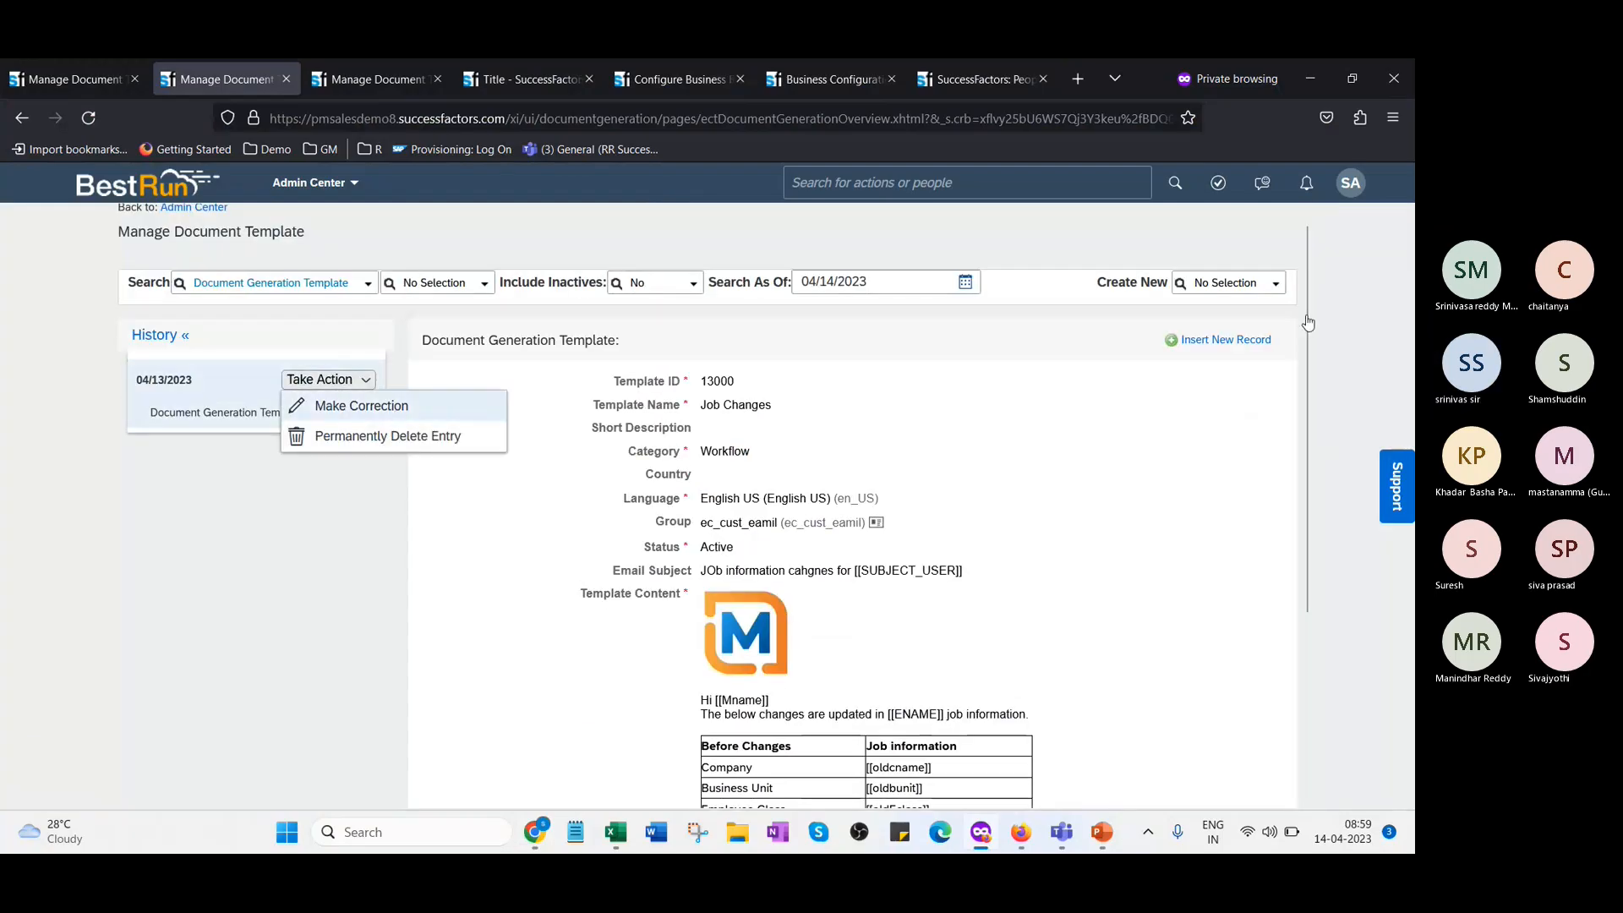
In the template's table, delete the [[oldEclass]] placeholder and then restore it with undo
left_click_drag(1309, 366, 1320, 495)
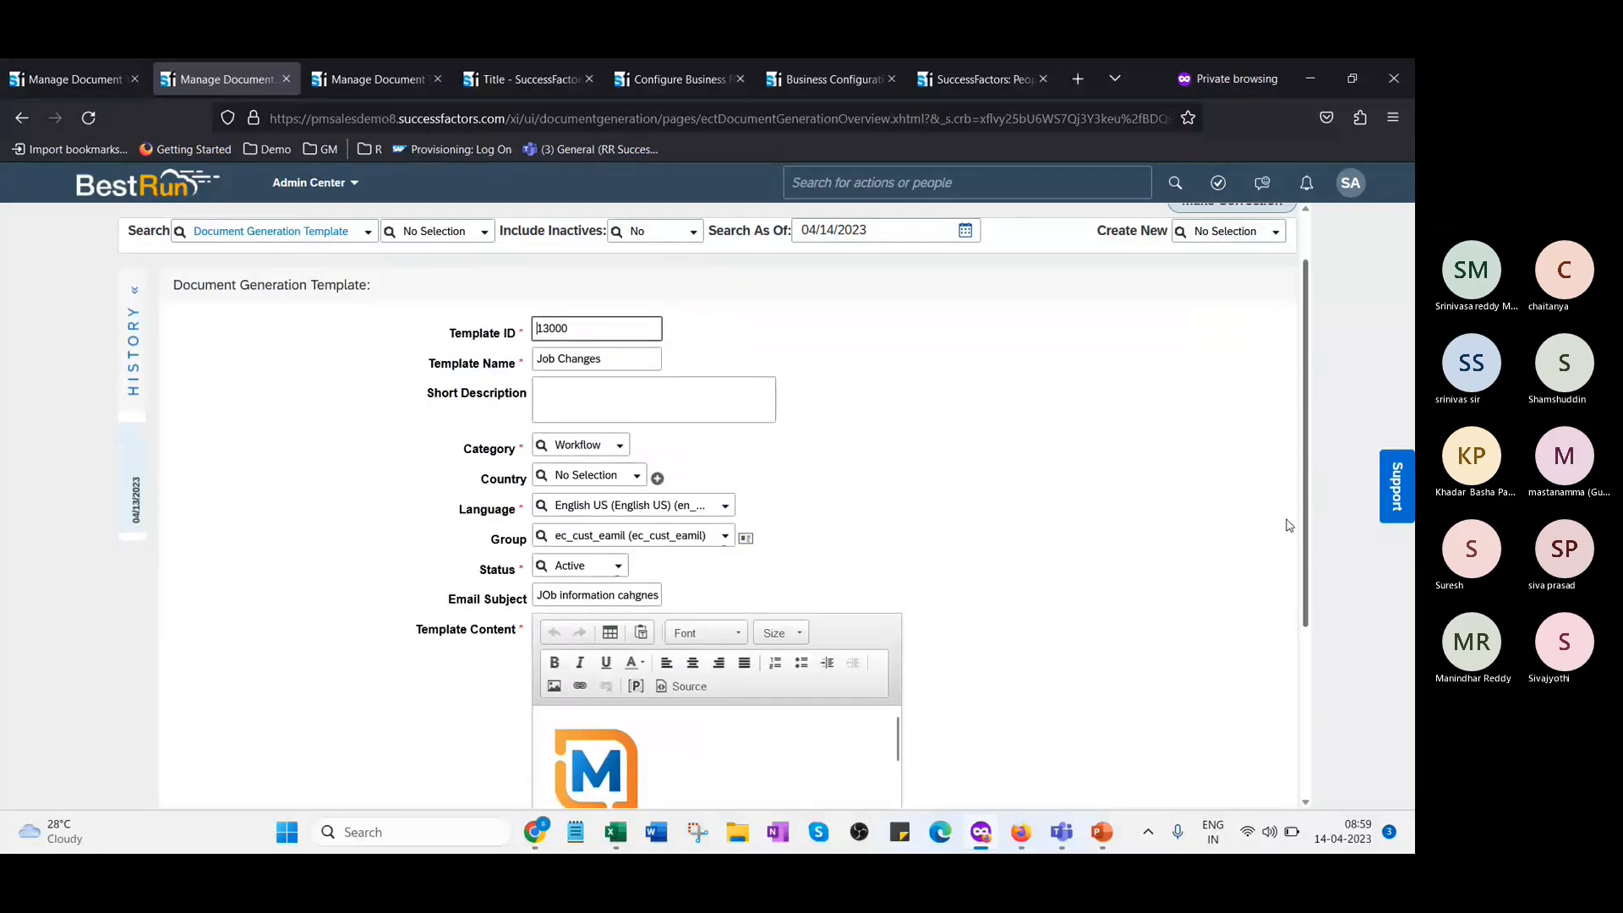
scroll(1244, 720, "down", 4)
left_click_drag(897, 479, 899, 554)
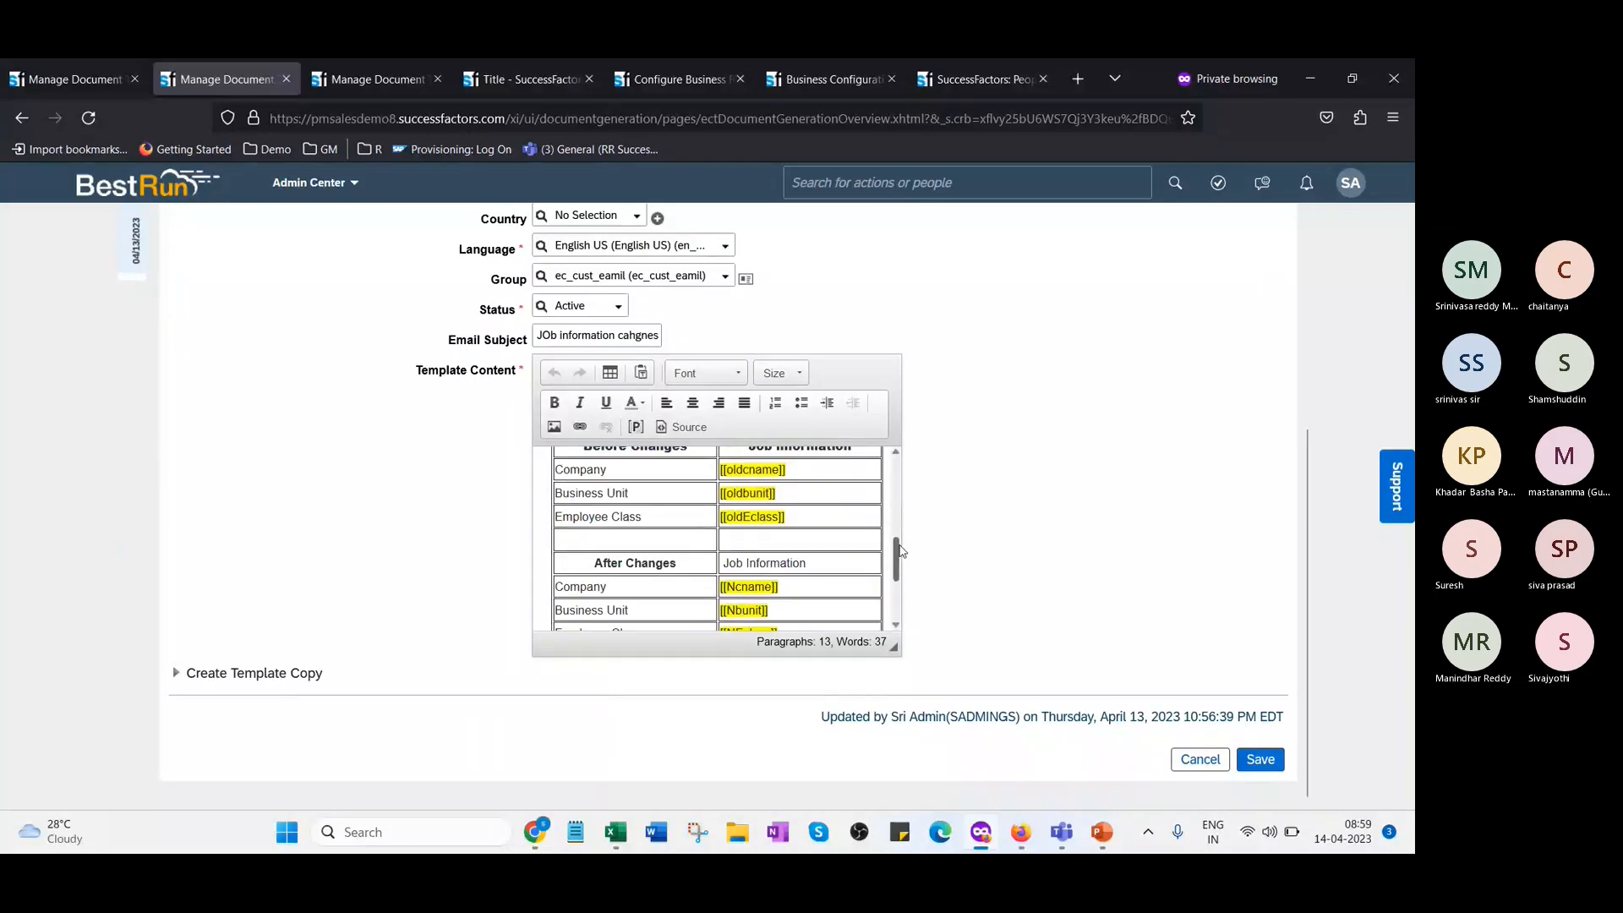
left_click(545, 549)
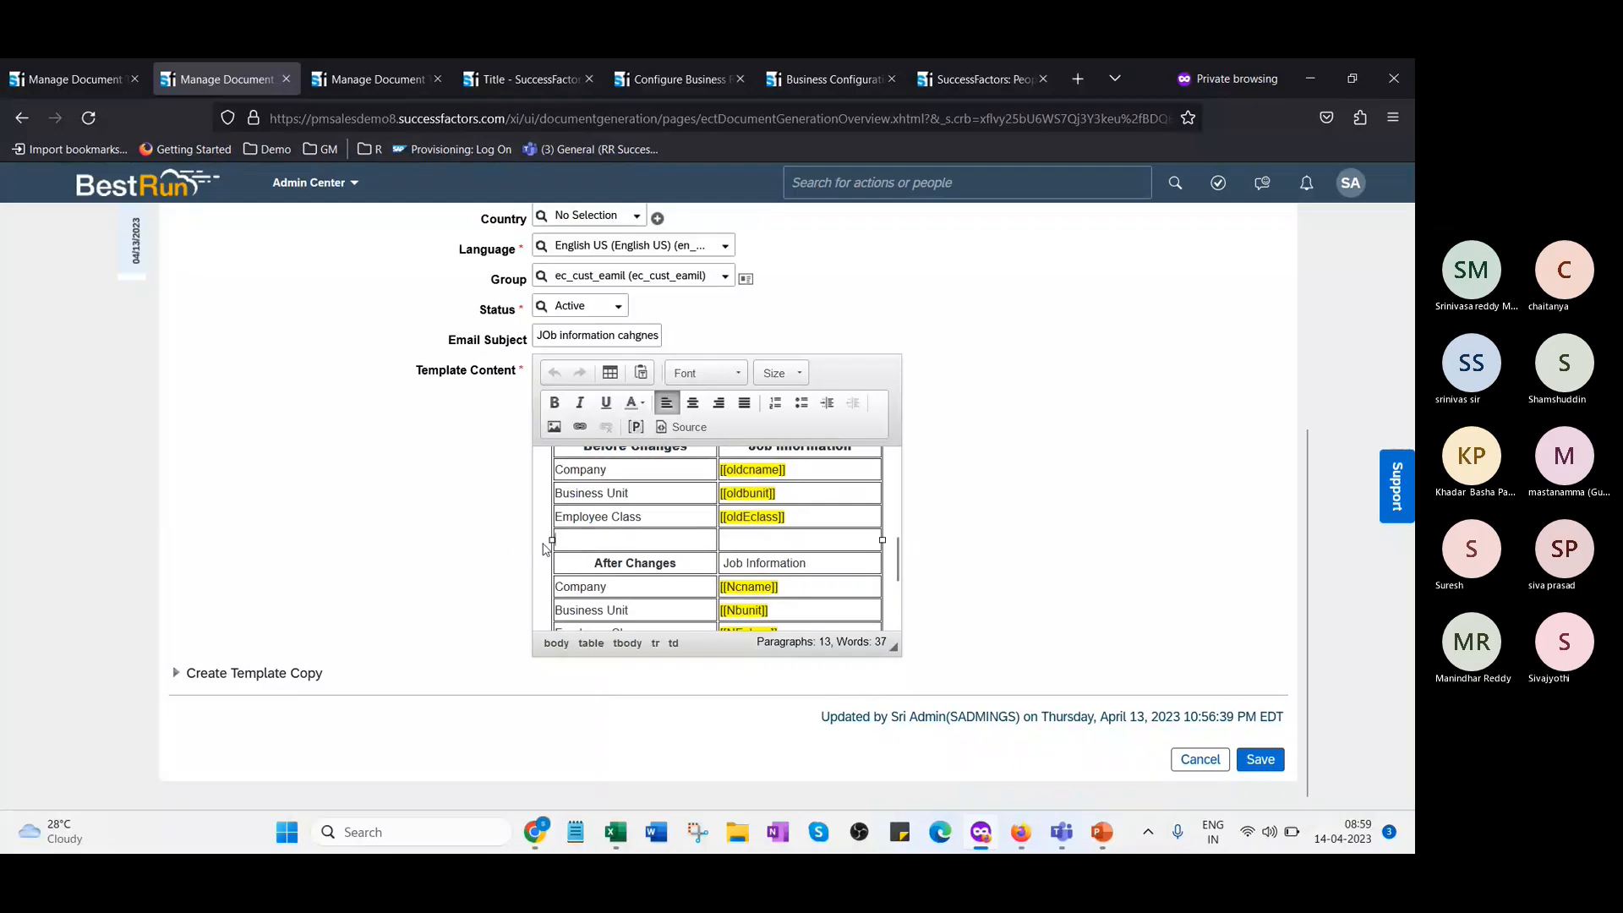
right_click(545, 549)
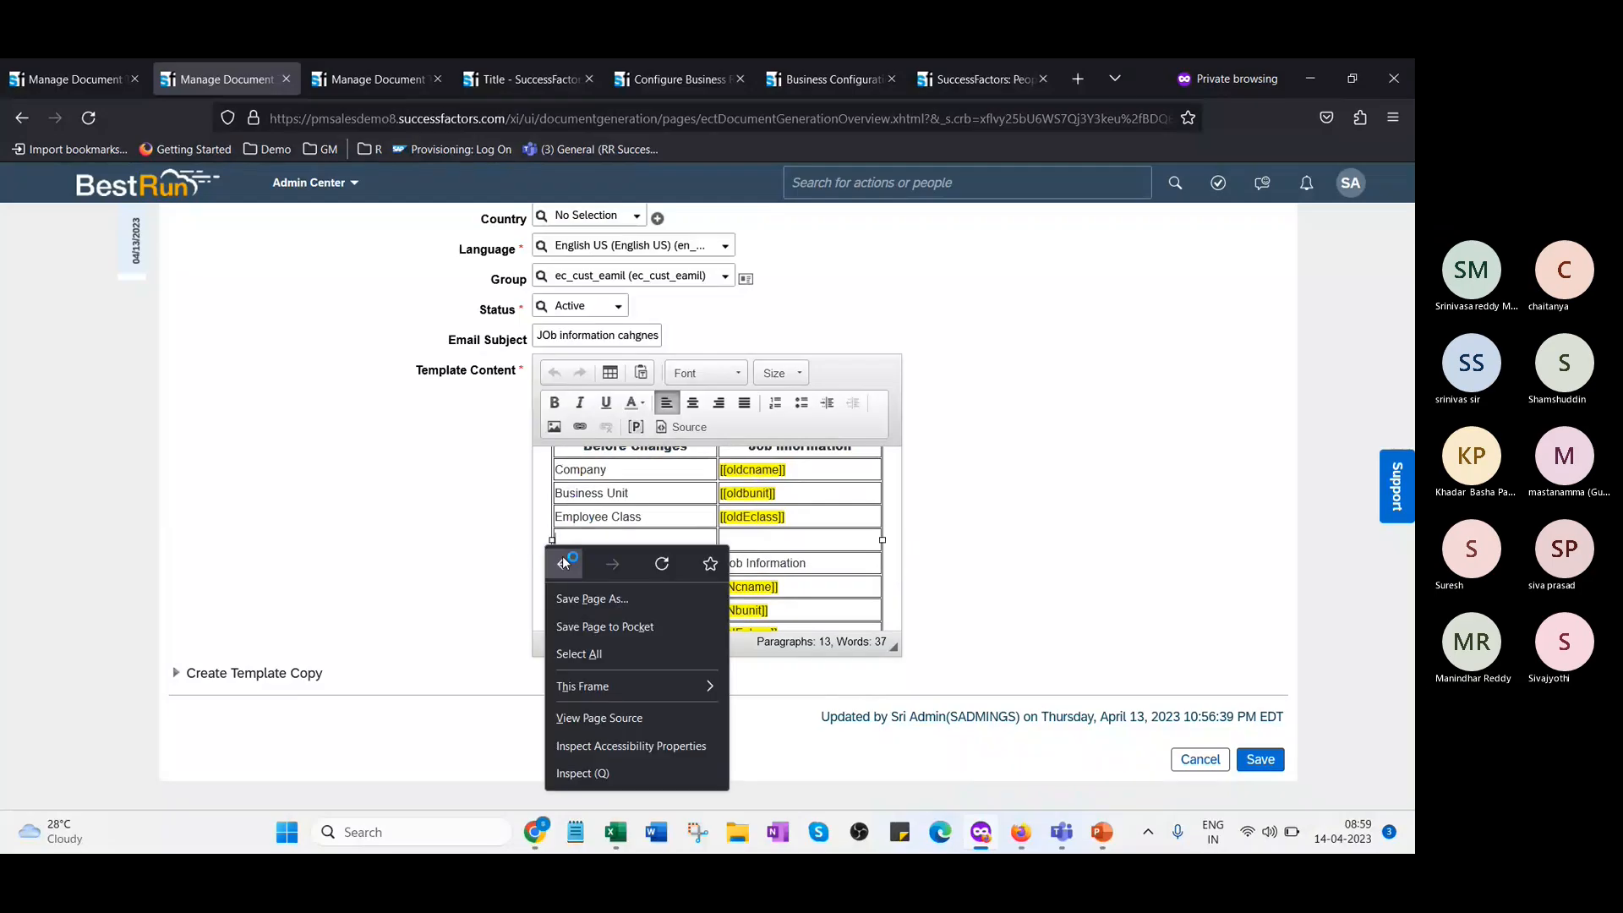
left_click(568, 537)
key("BackSpace")
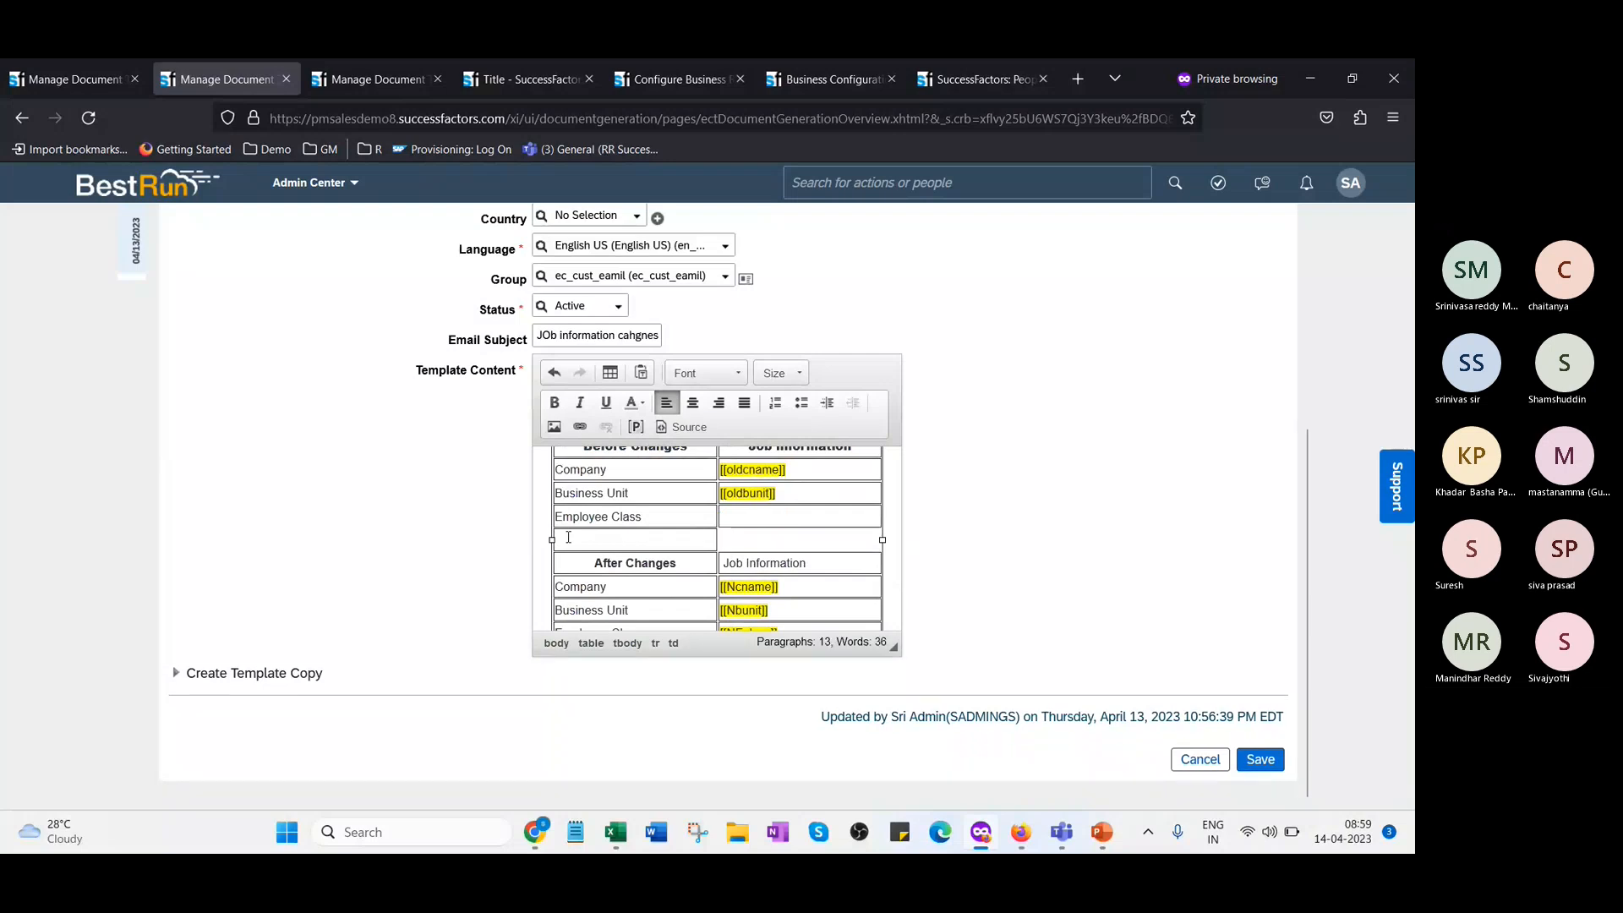
key("ctrl+z")
Open the Before/After Changes table's properties, then switch to the email to compare values
right_click(885, 539)
left_click(831, 528)
left_click(831, 529)
double_click(835, 533)
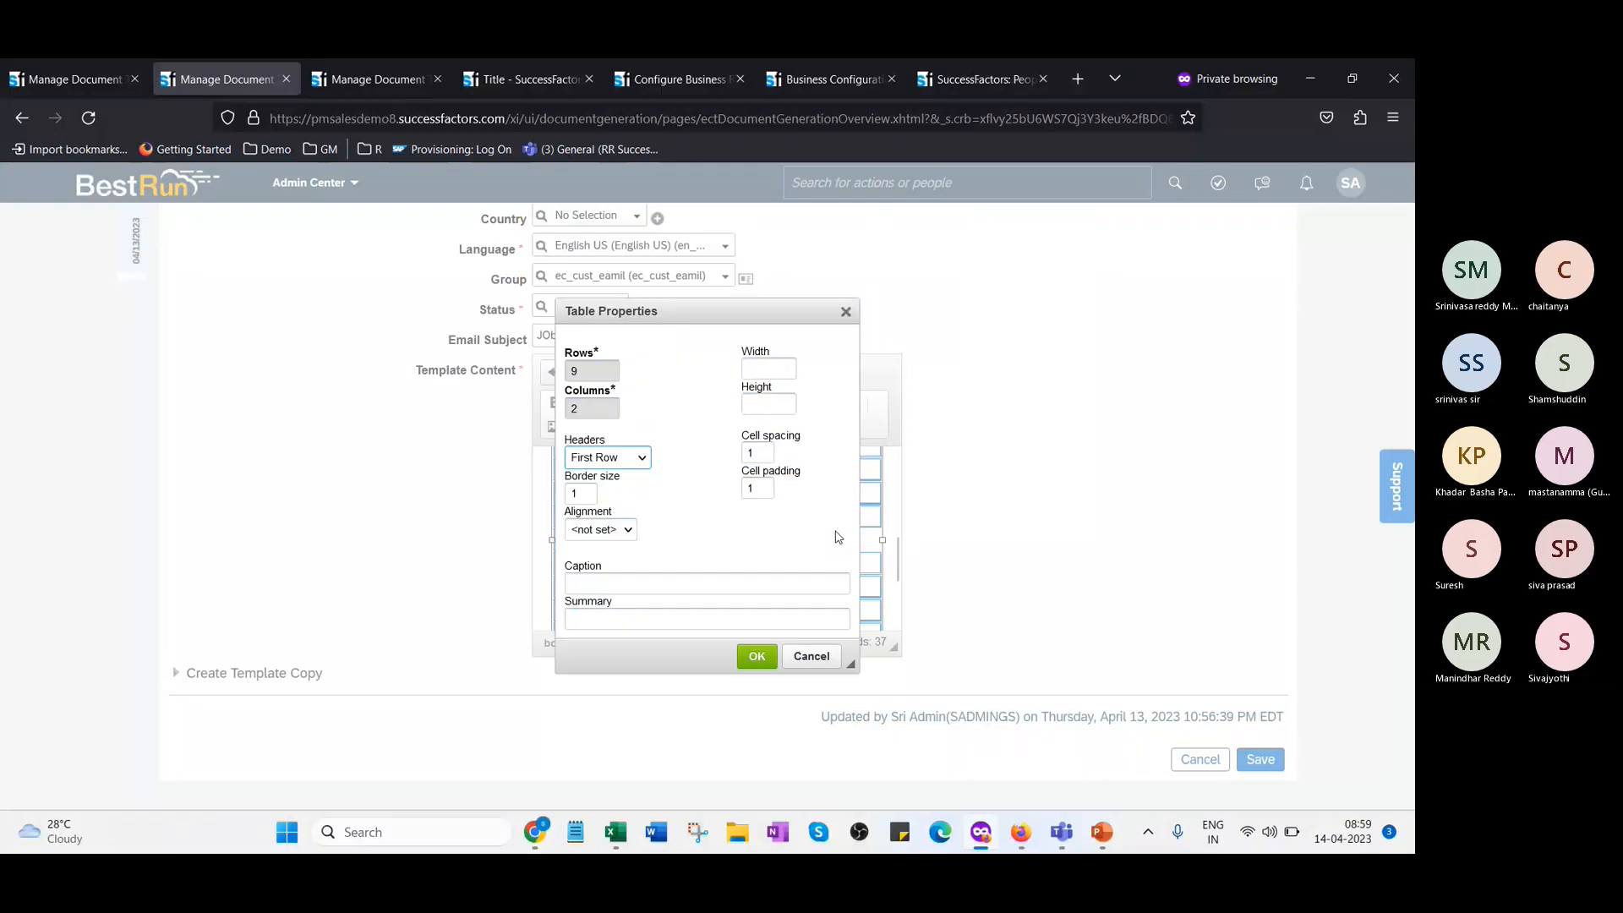
key("alt")
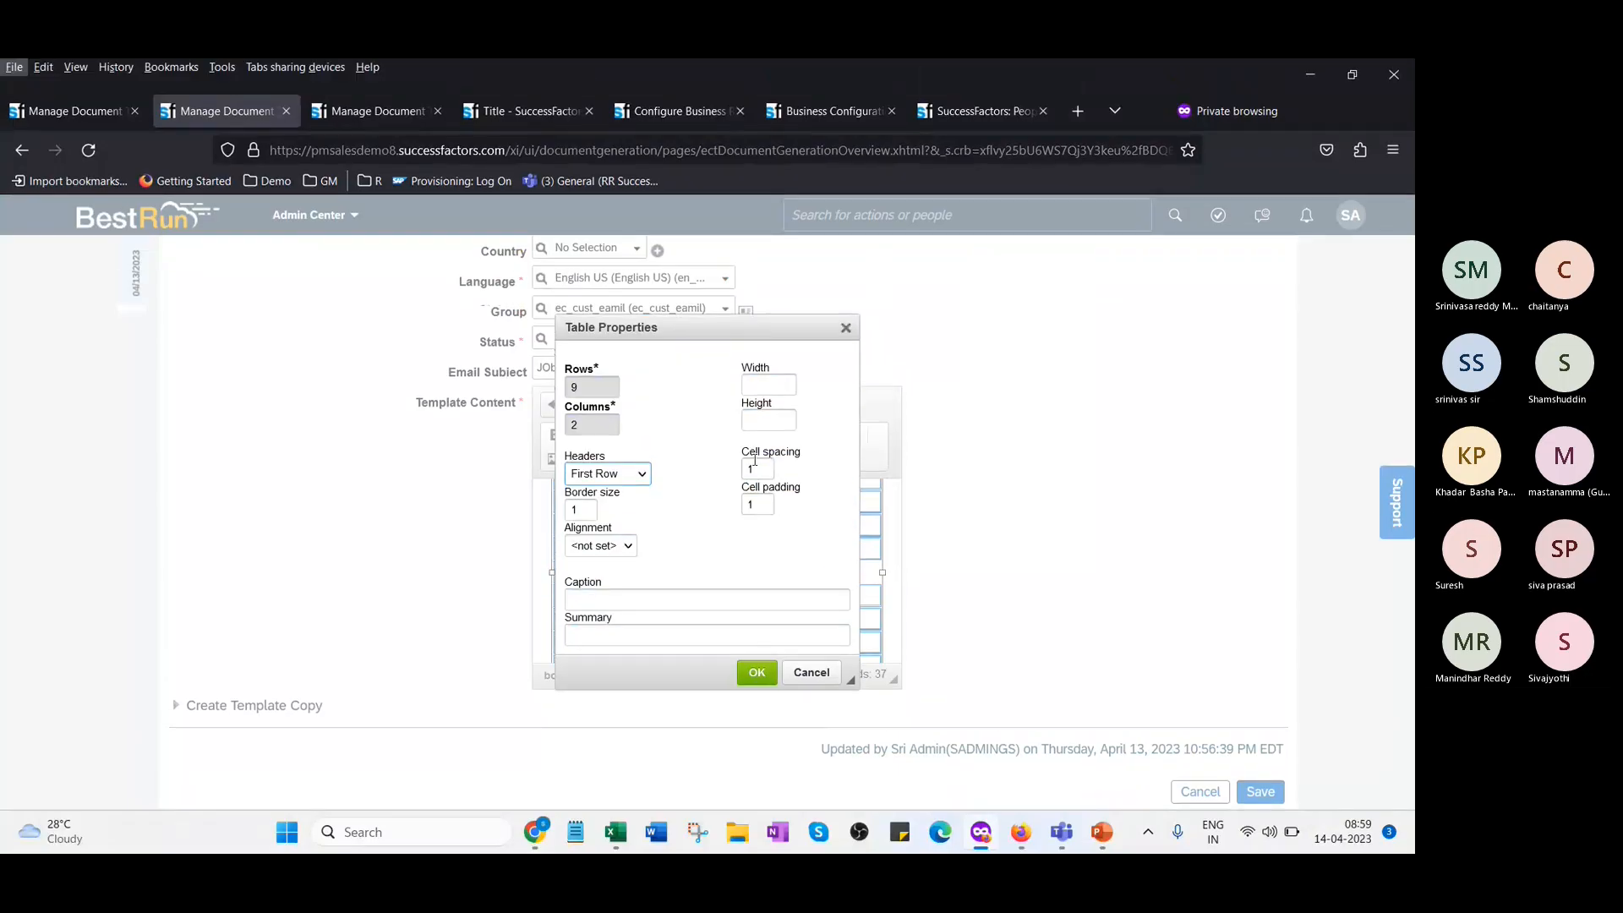
left_click(688, 578)
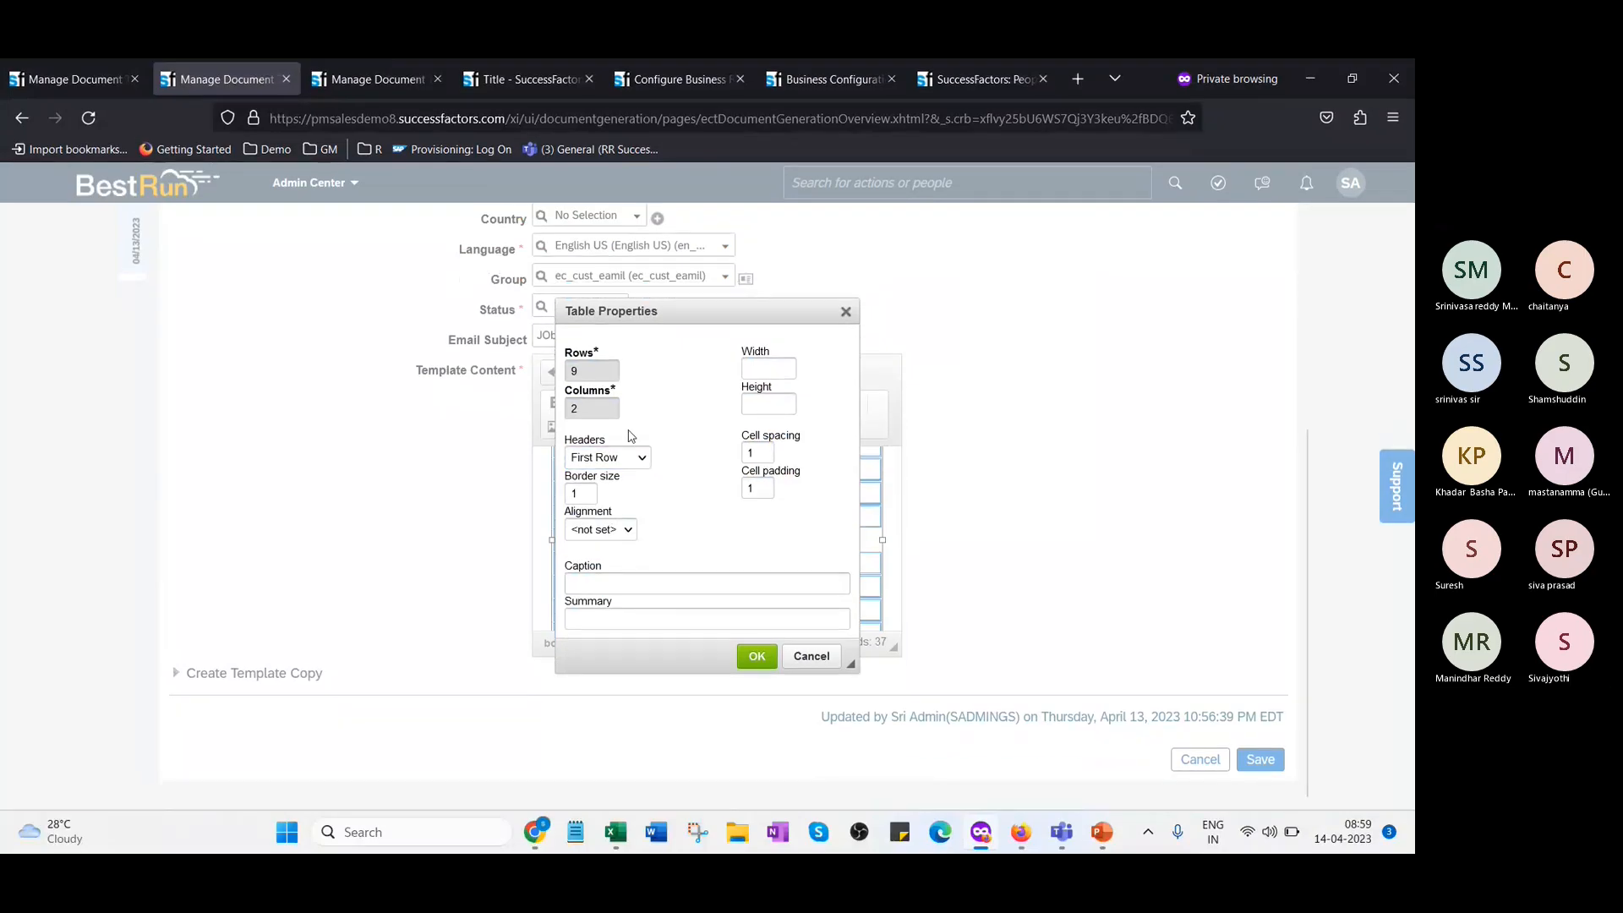
key("alt+Tab")
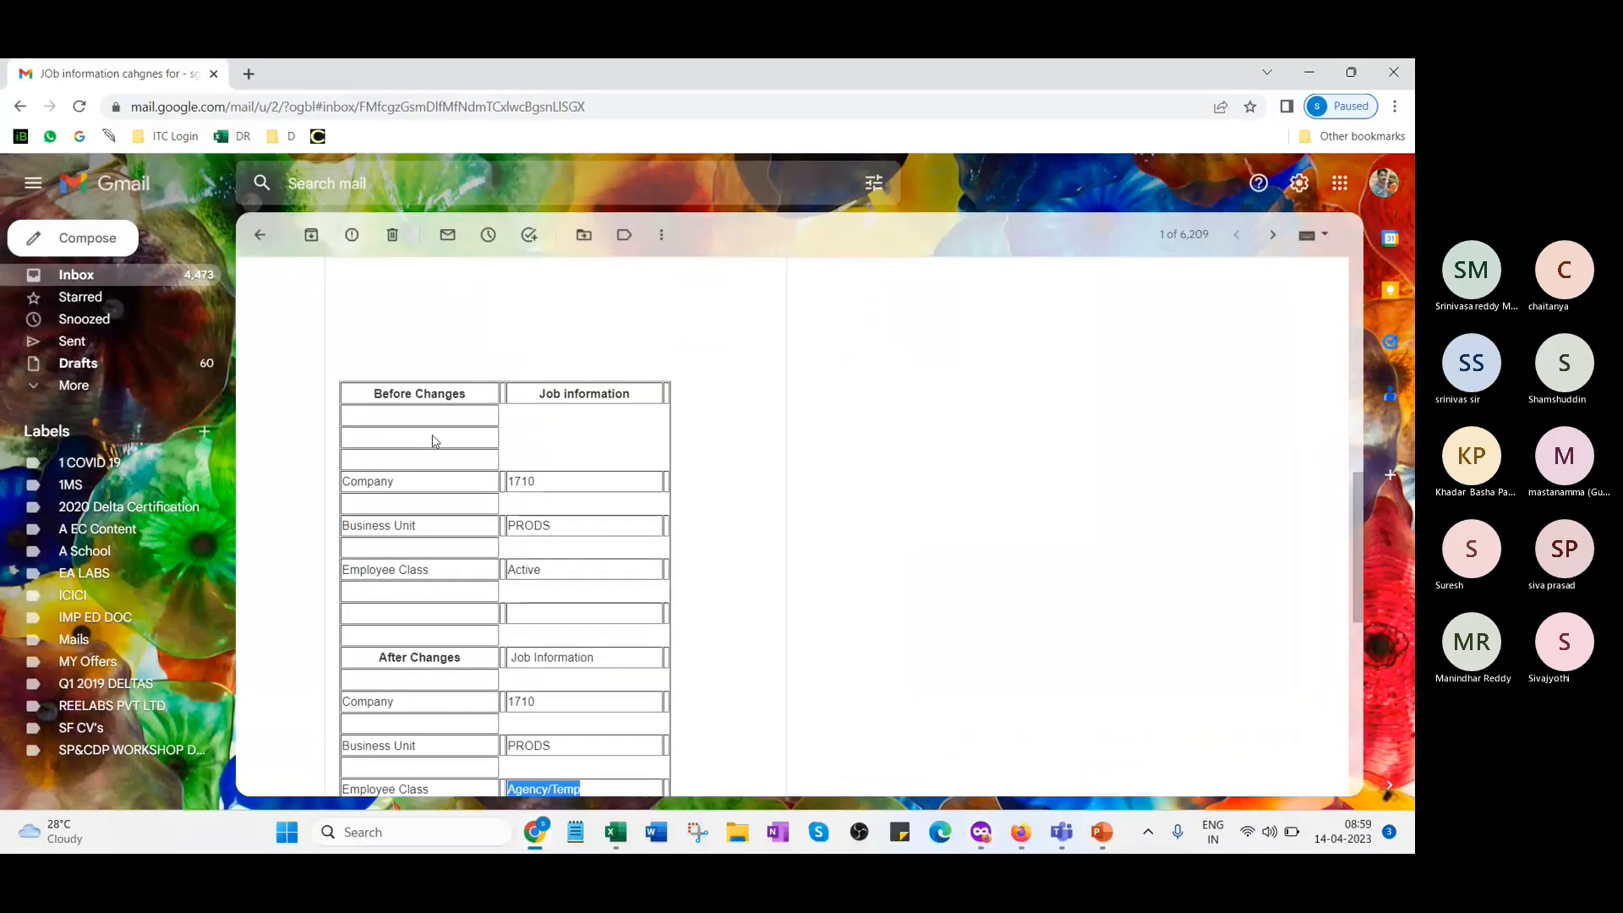
left_click(635, 431)
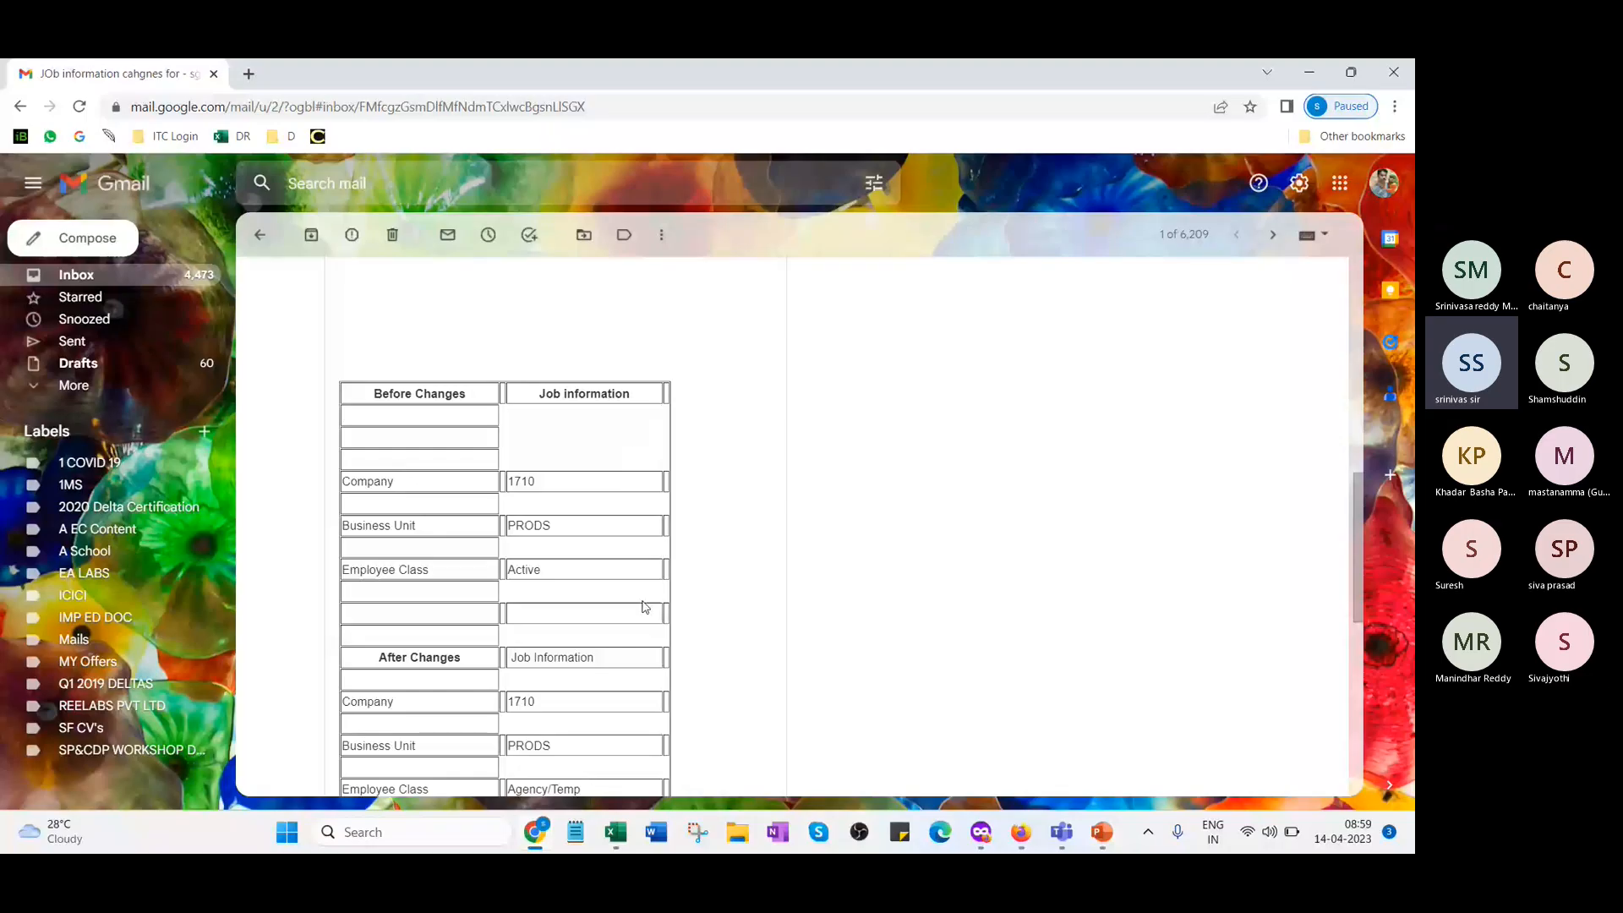
left_click_drag(1358, 492, 1362, 530)
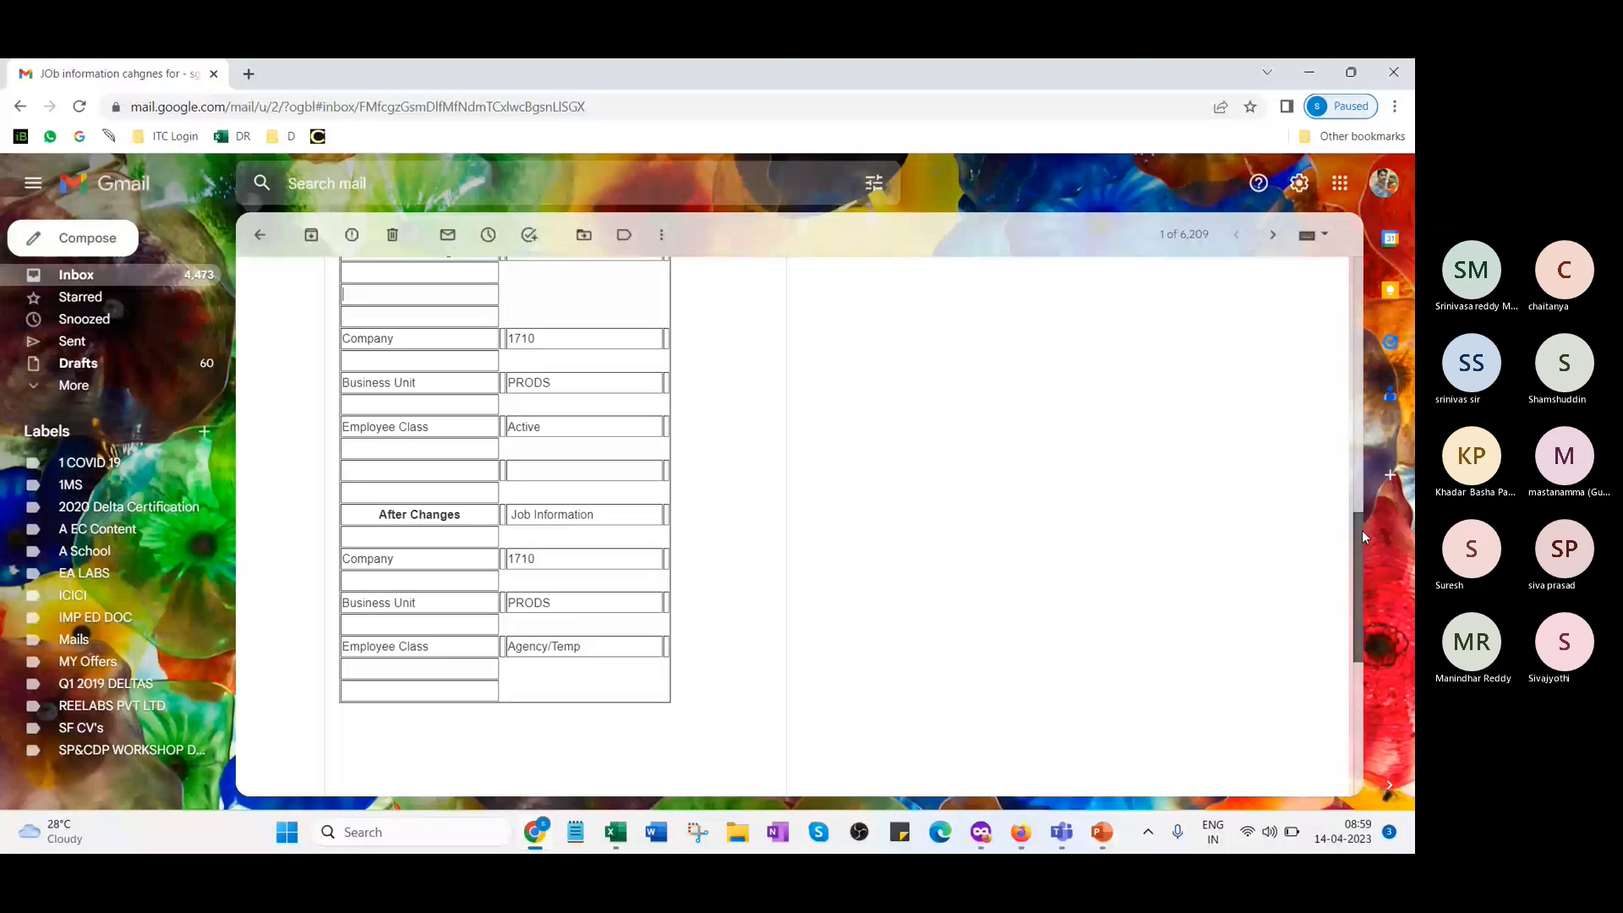
mouse_move(1360, 529)
left_mouse_down()
mouse_move(1352, 478)
mouse_move(1340, 528)
left_mouse_up()
key("alt+Tab")
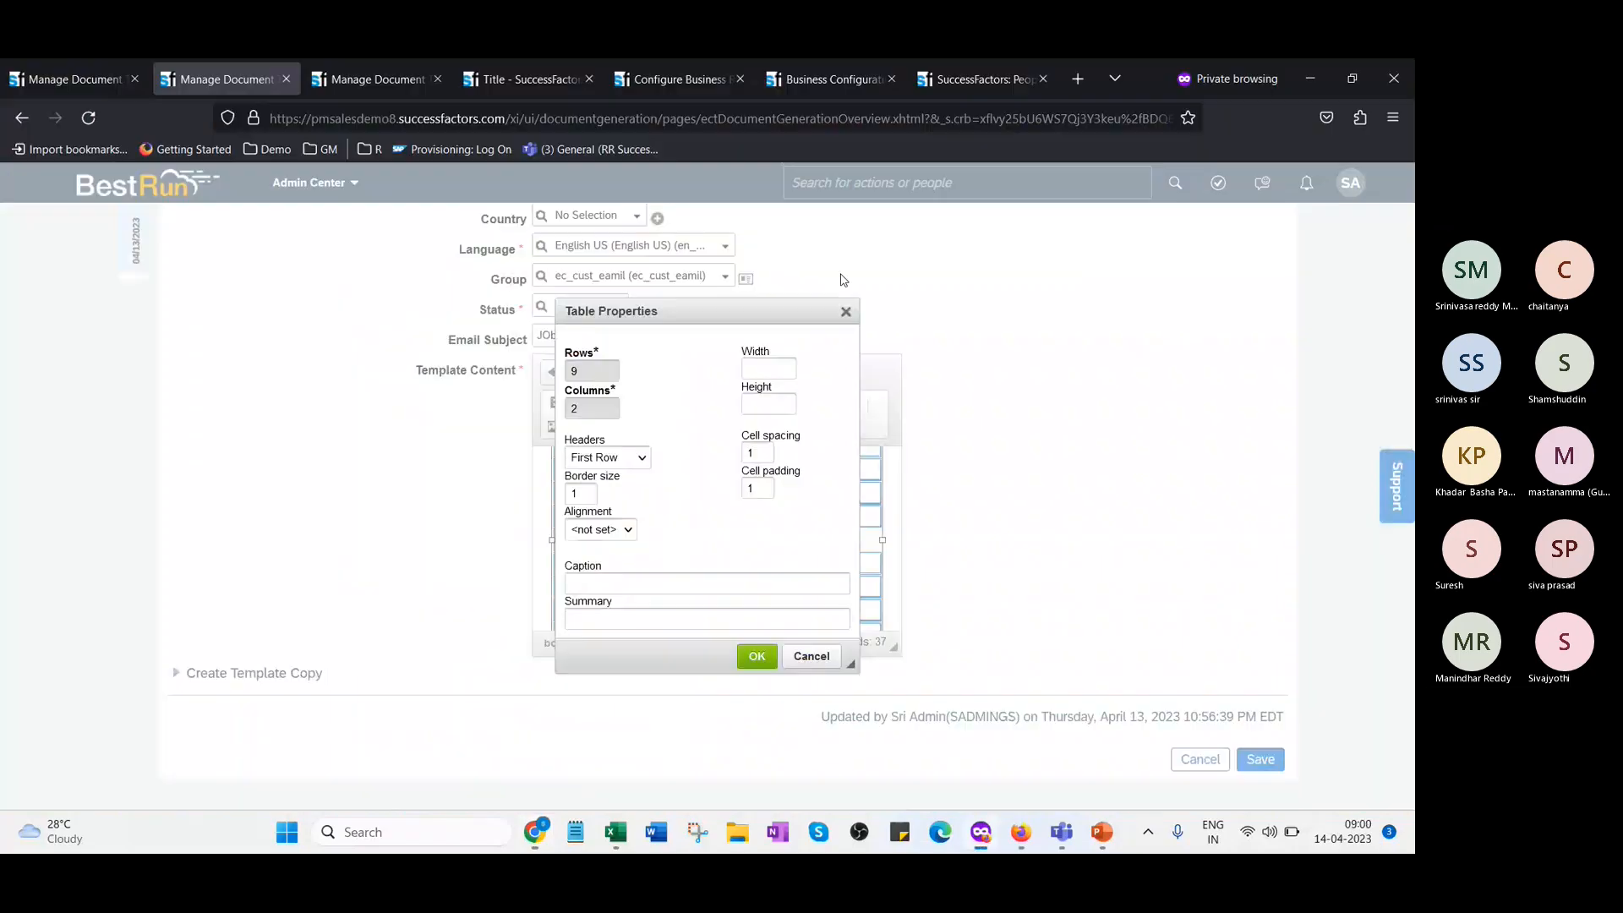
Review the table properties (9 rows, no header row) and cancel without changing the table
double_click(590, 370)
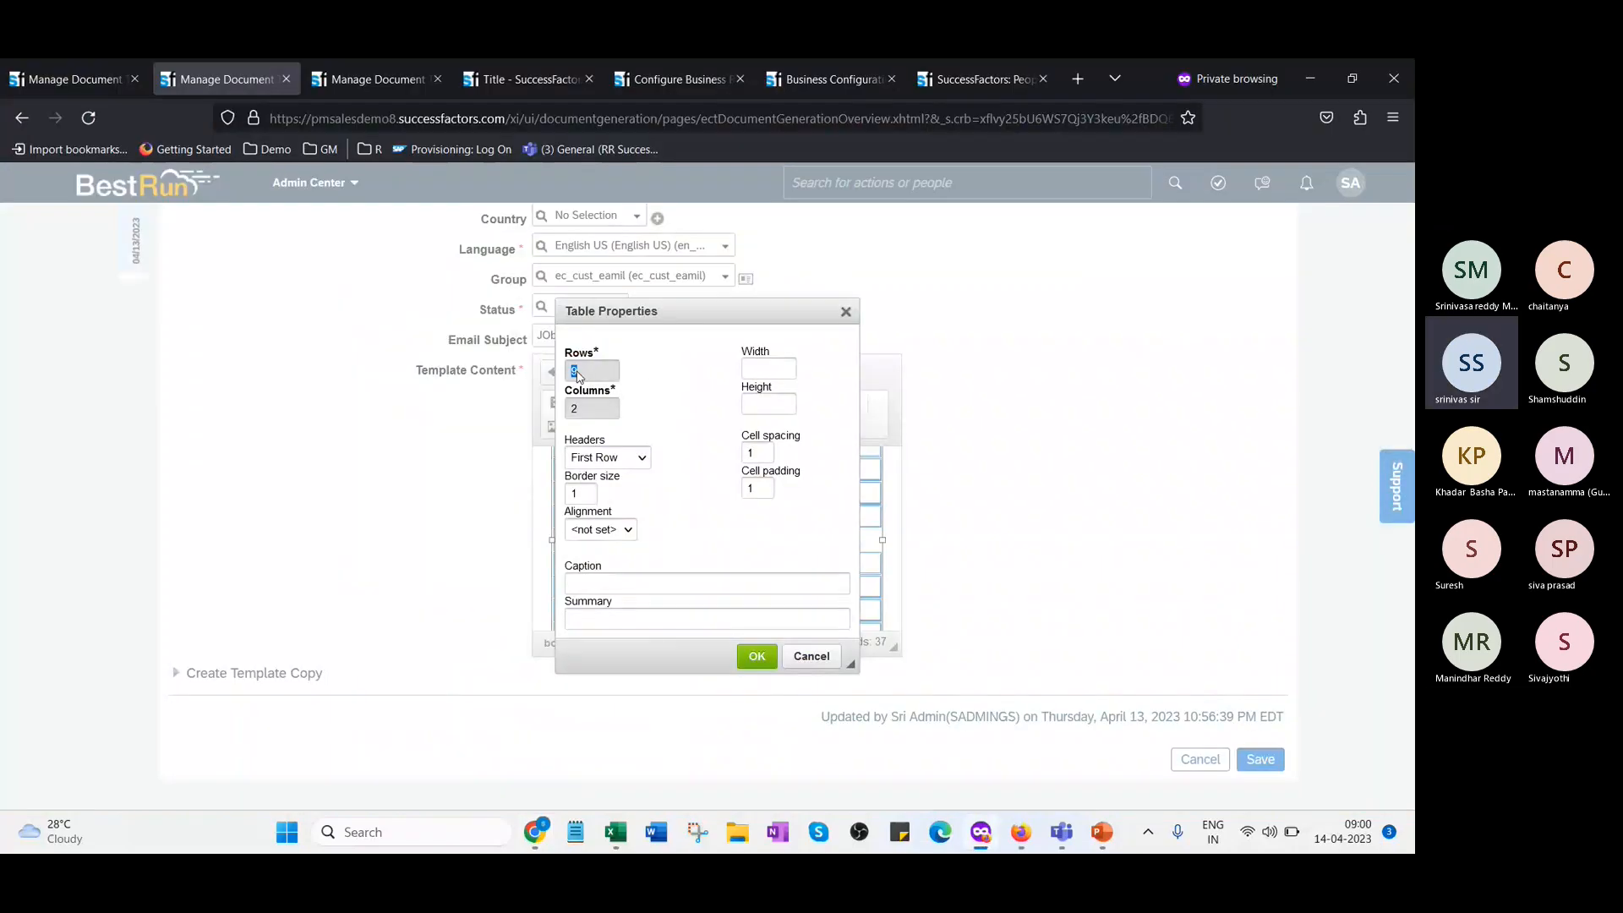
left_click(764, 369)
left_click(579, 416)
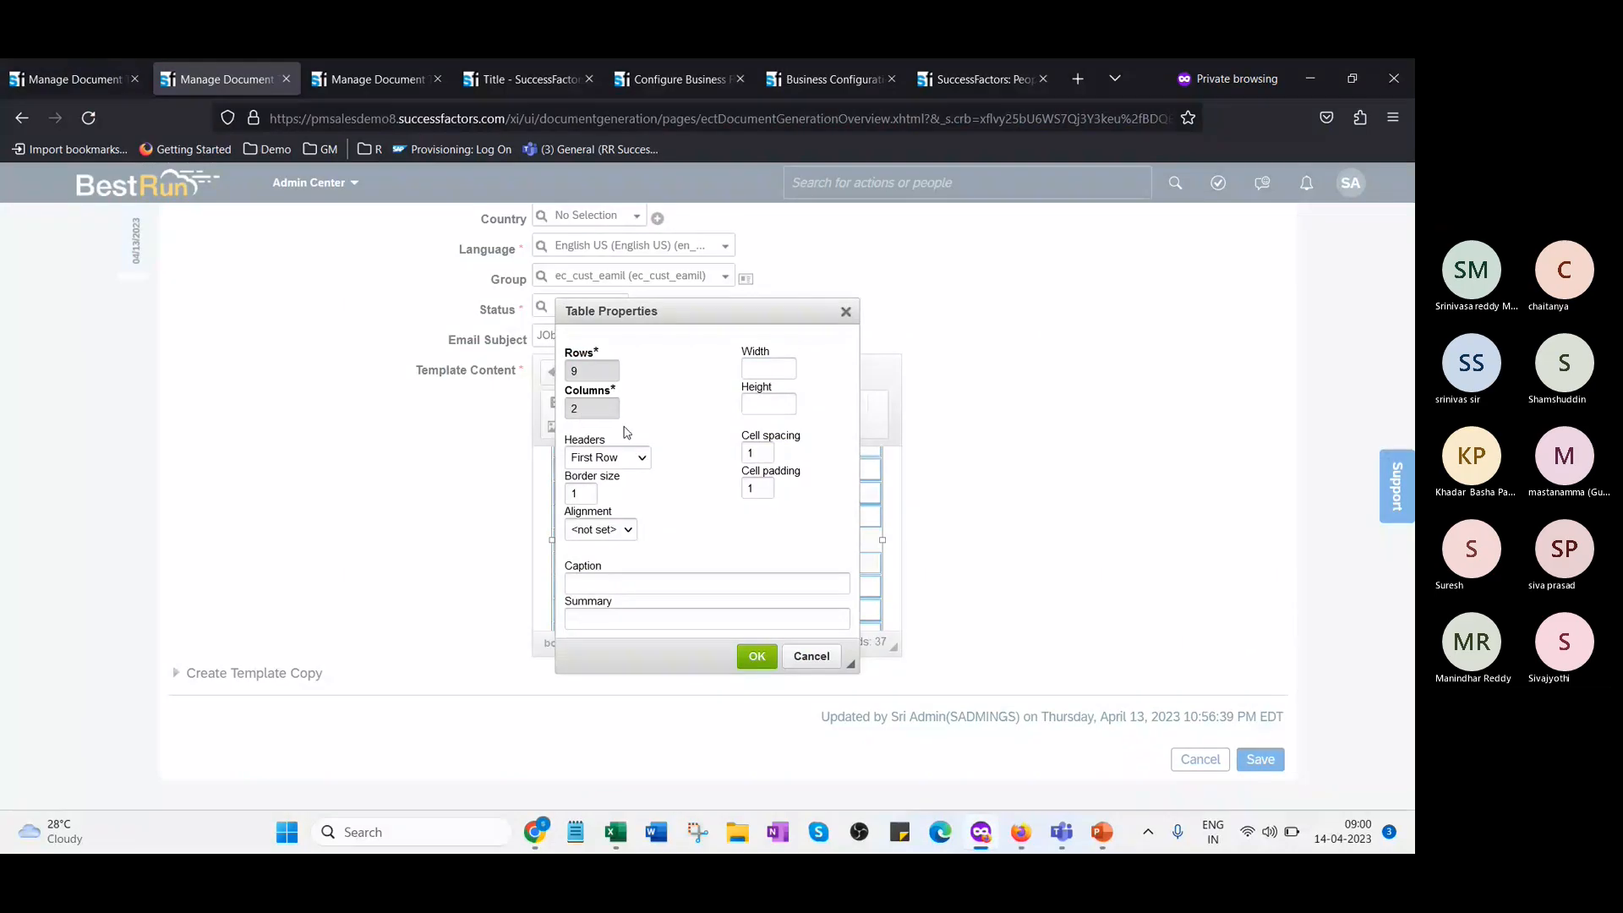
left_click(627, 457)
left_click(587, 485)
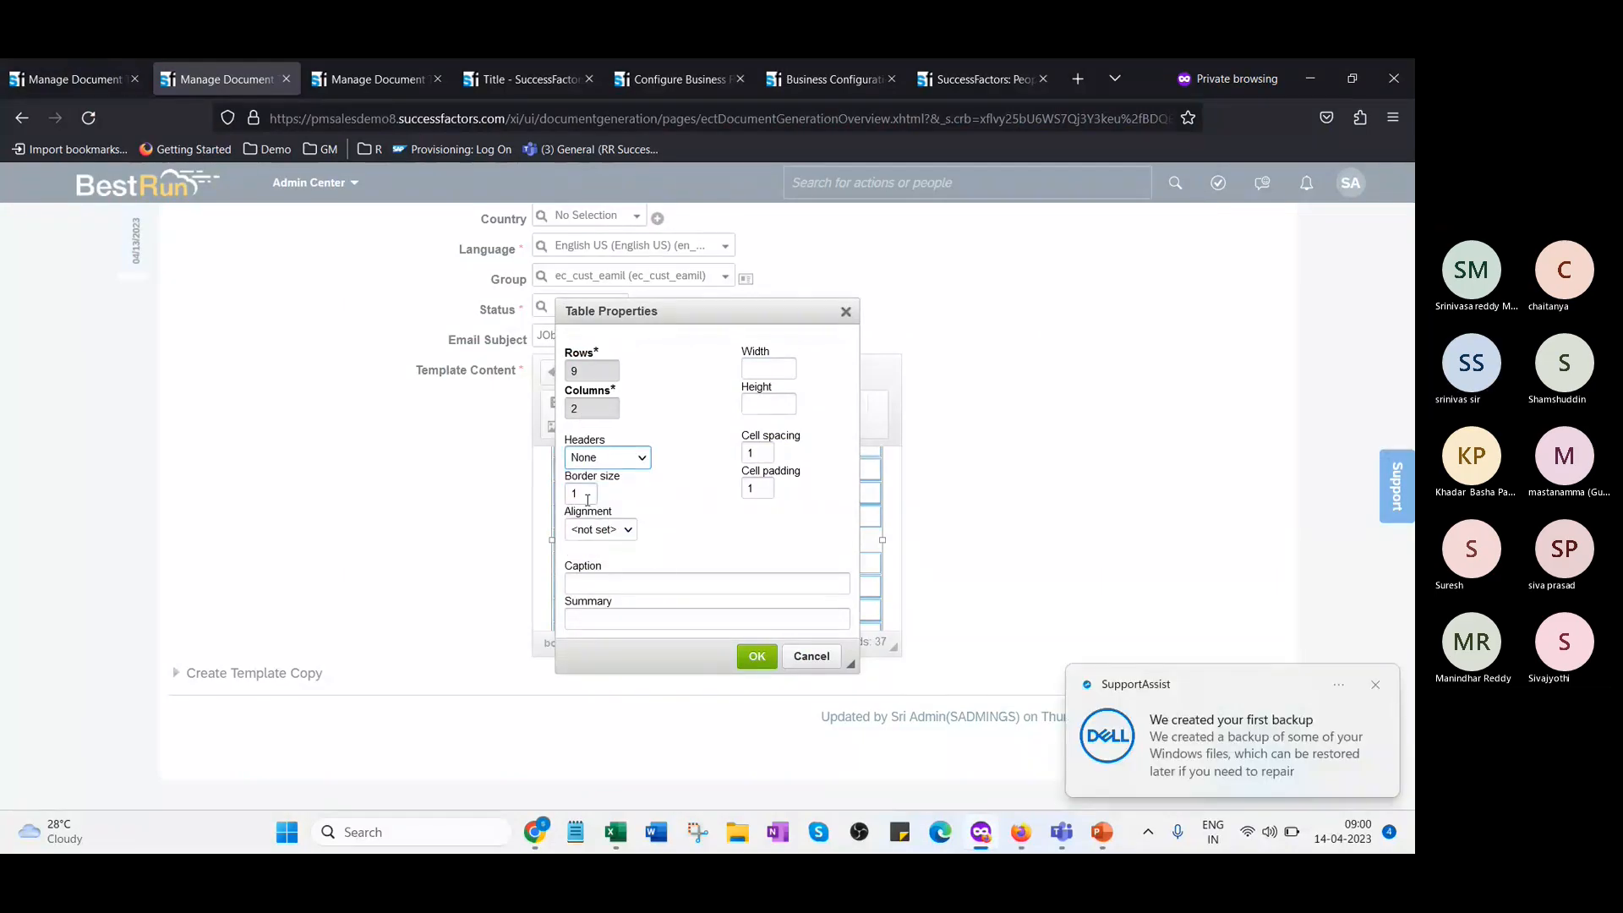
left_click(810, 656)
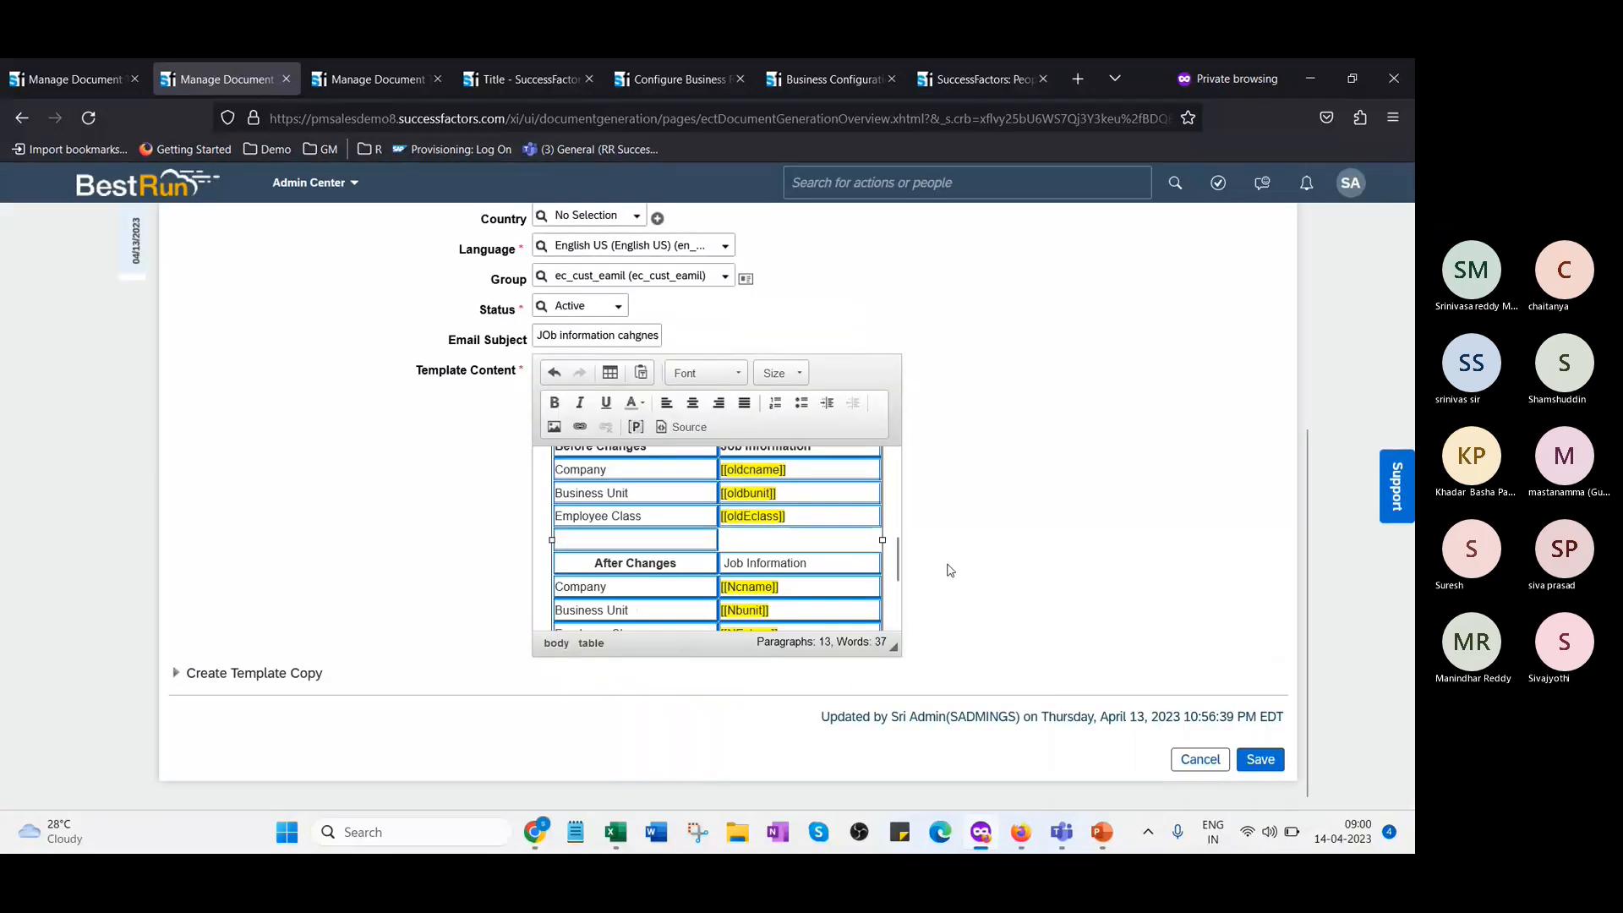
Scroll through the template content and save the job-change email template
mouse_move(901, 571)
left_mouse_down()
mouse_move(896, 534)
mouse_move(895, 566)
left_mouse_up()
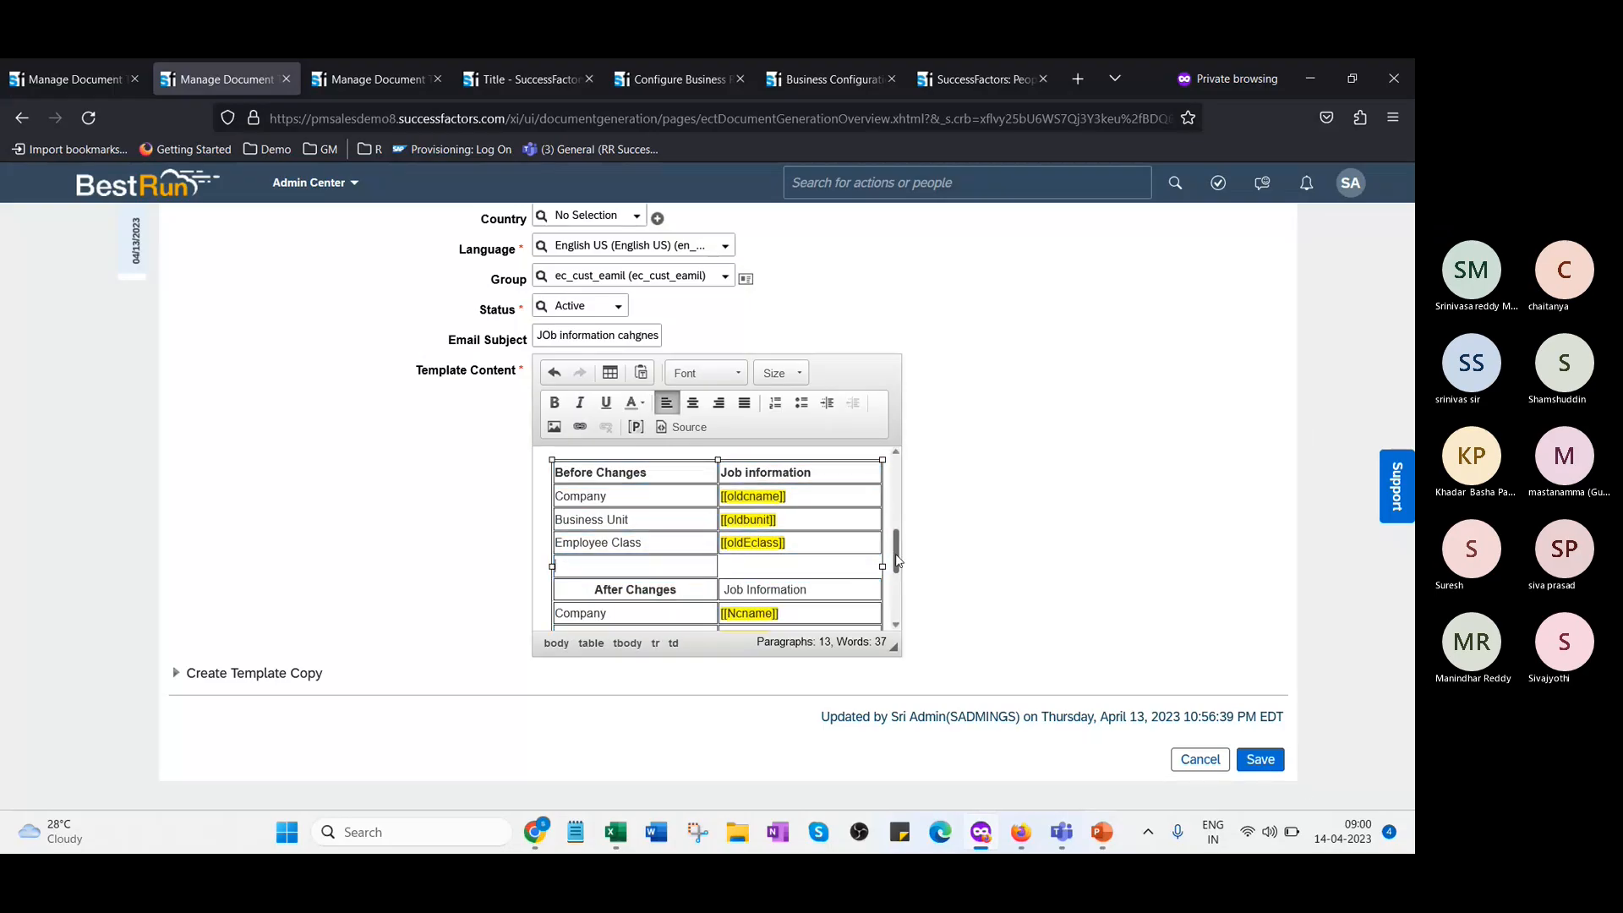
left_click_drag(897, 561, 897, 595)
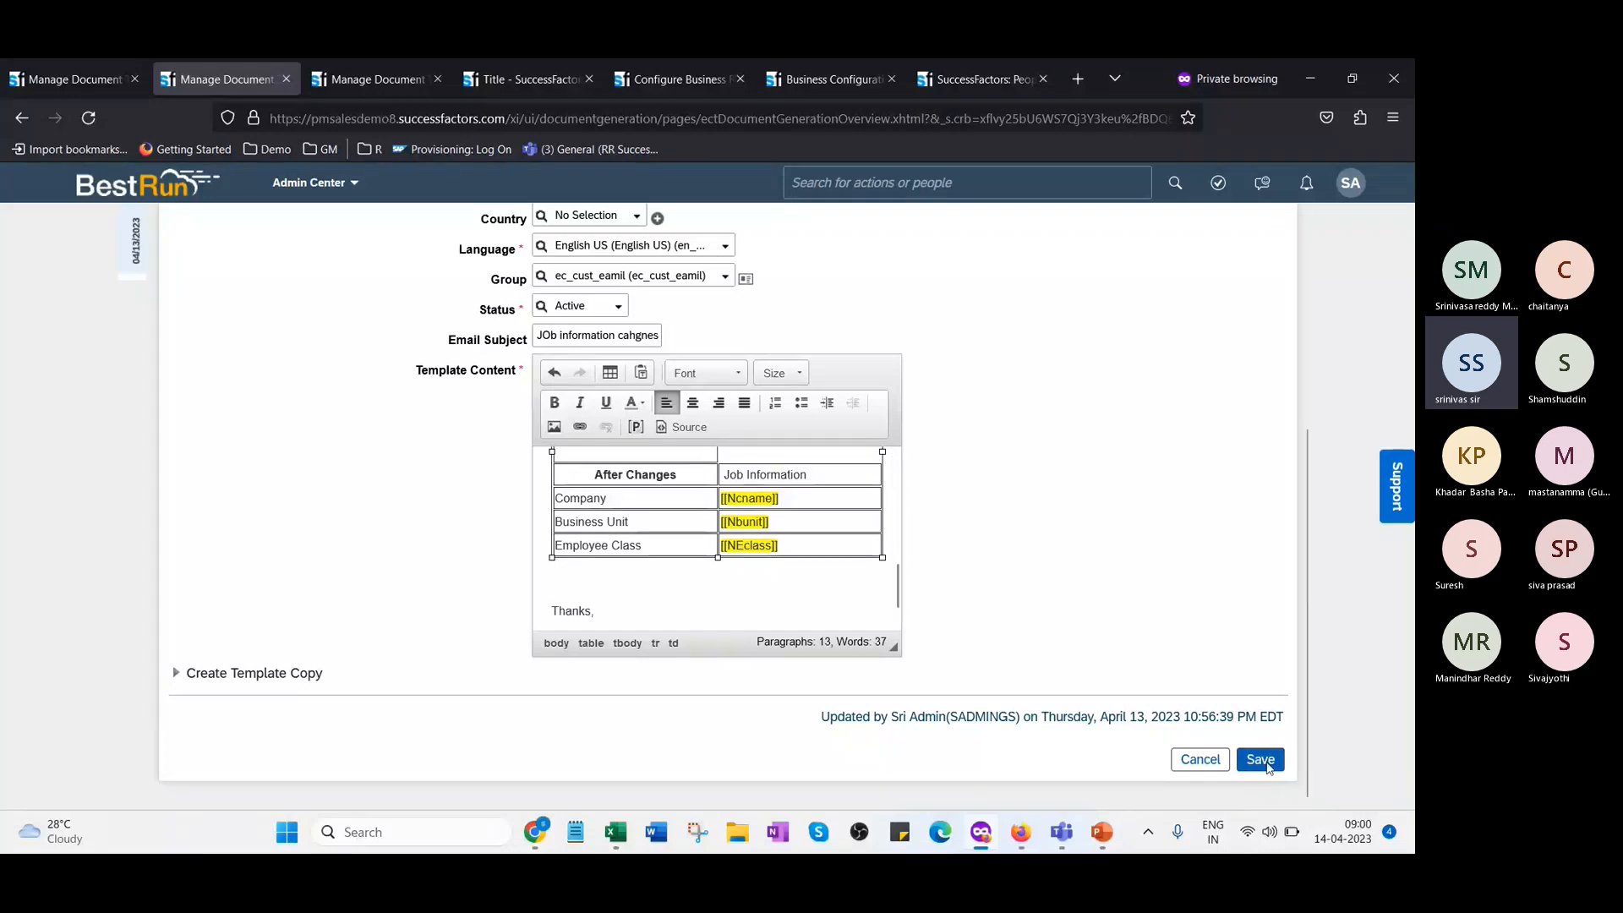
left_click(1259, 759)
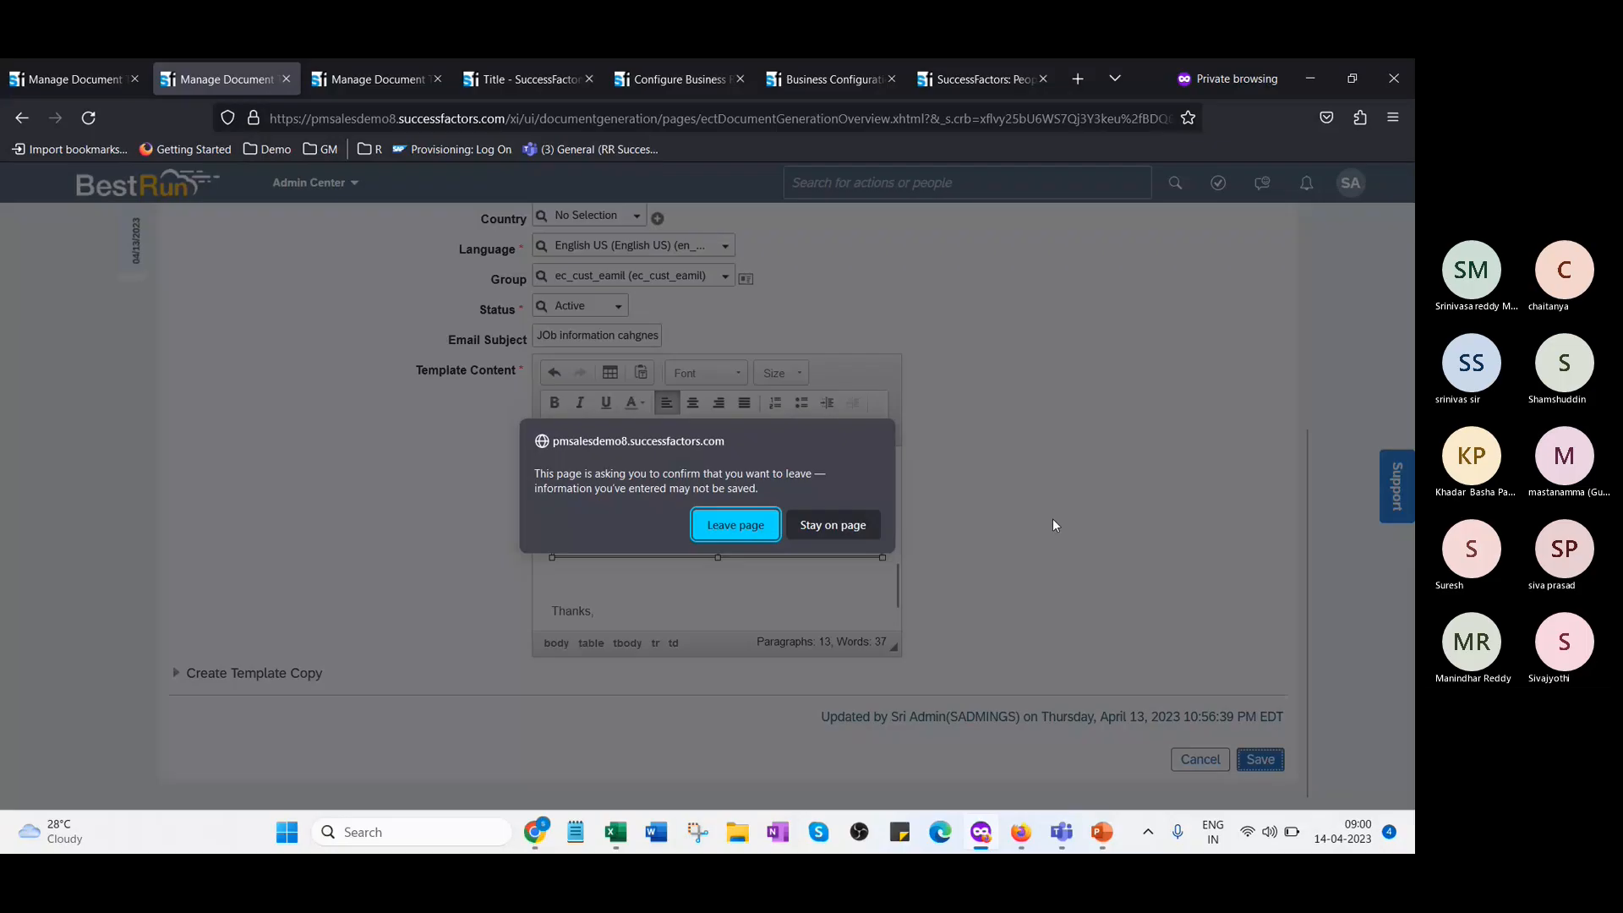
Confirm leaving the editor and return to the Manage Document Template Mapping tab
left_click(720, 539)
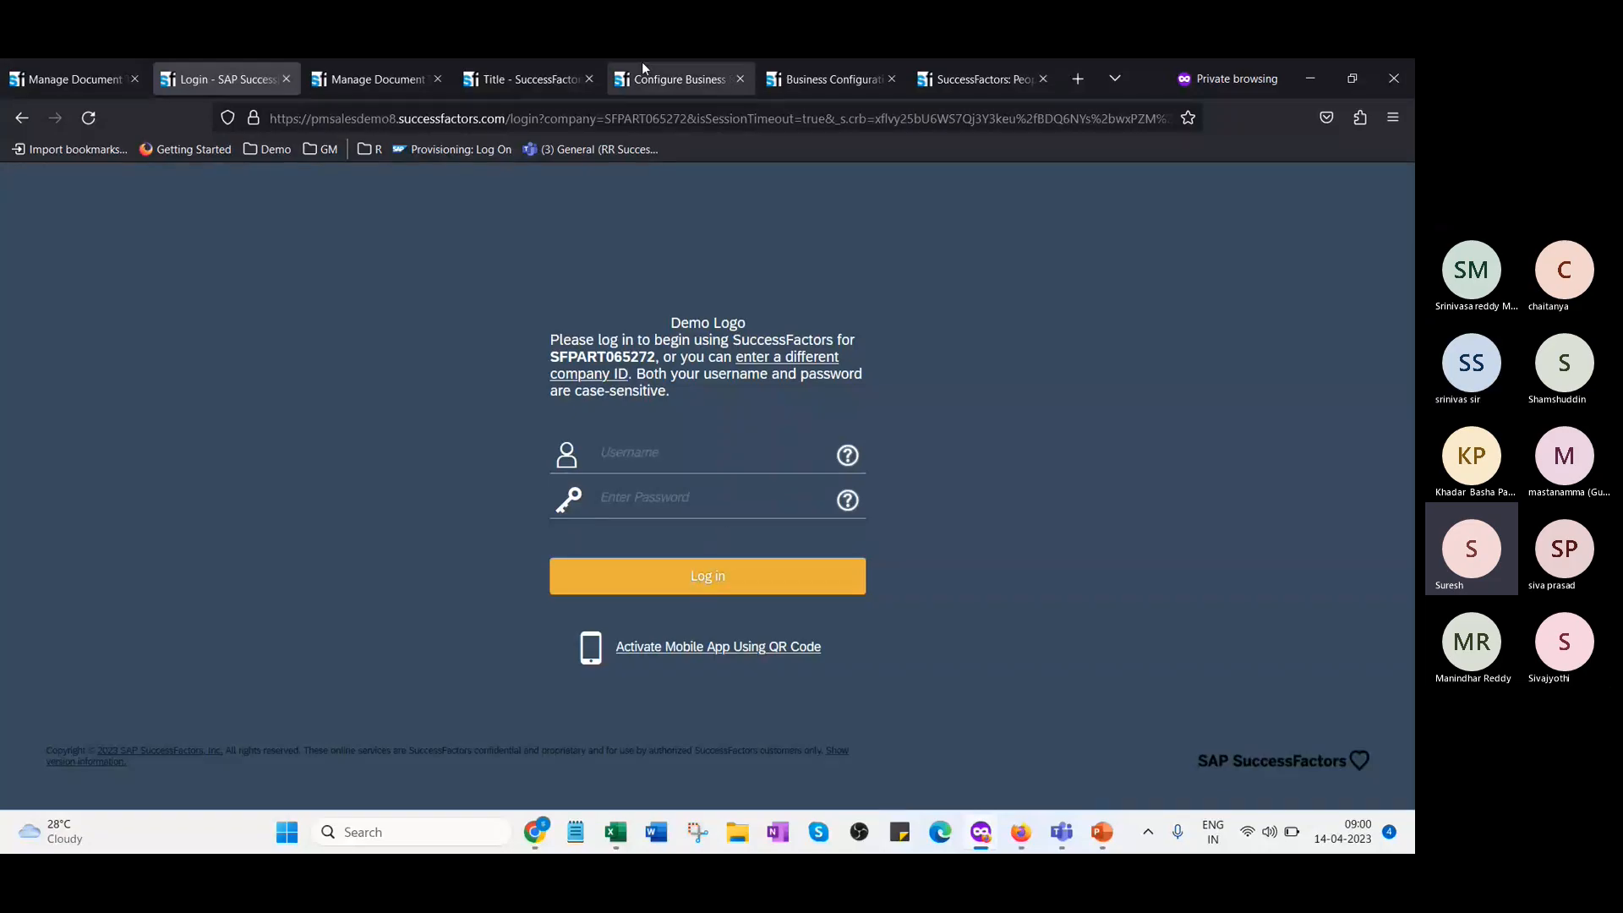
left_click(537, 71)
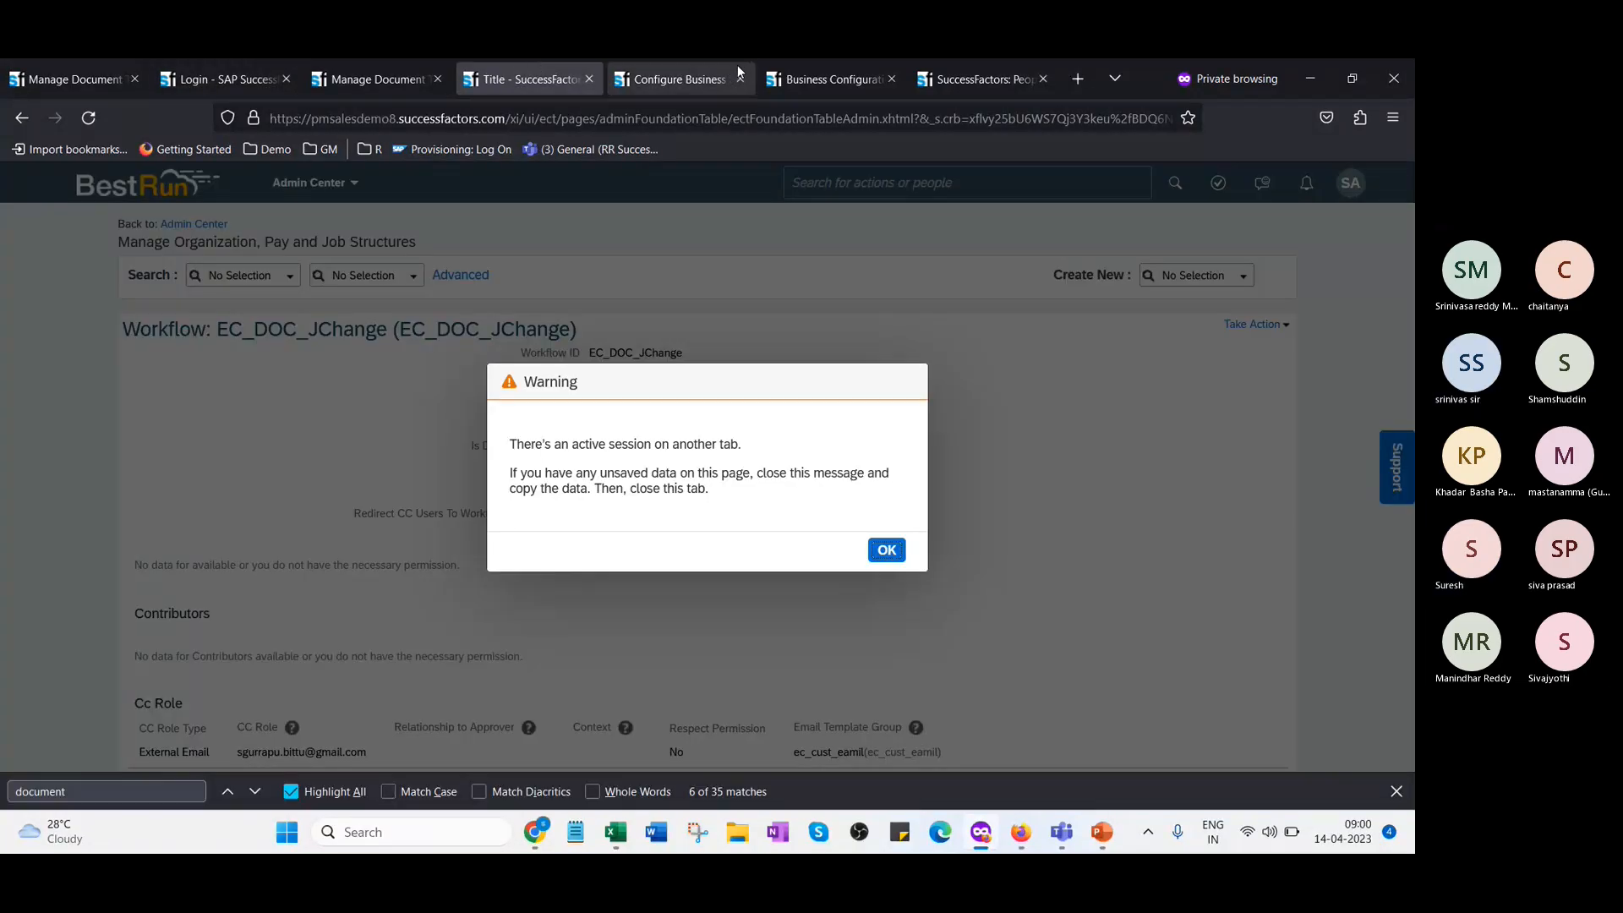
left_click(794, 81)
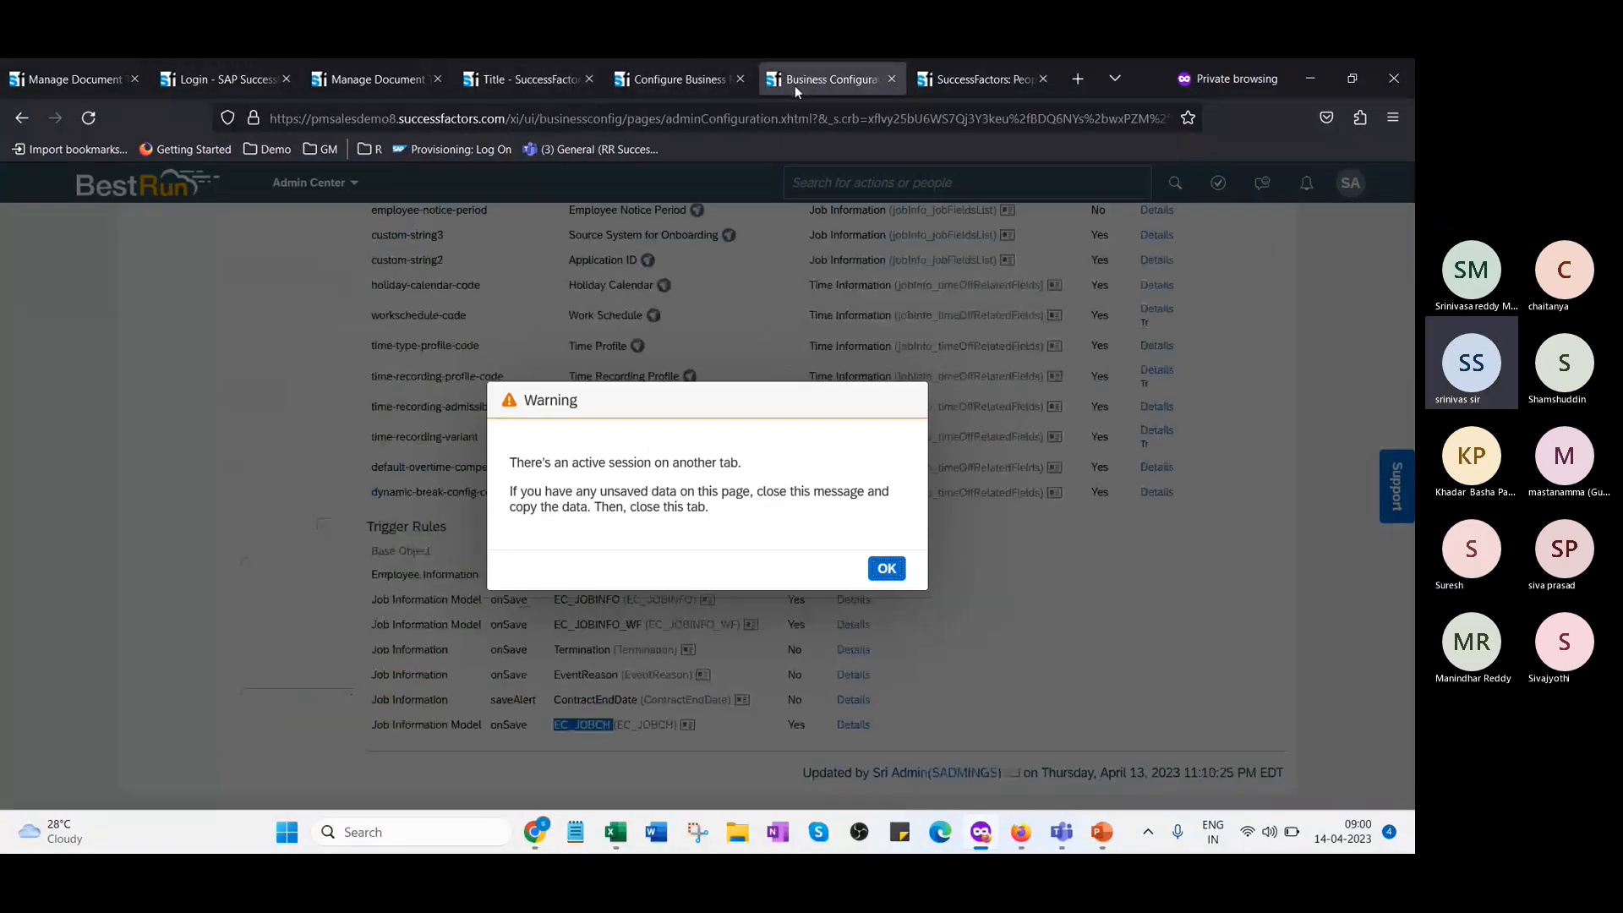
left_click(971, 85)
left_click(358, 79)
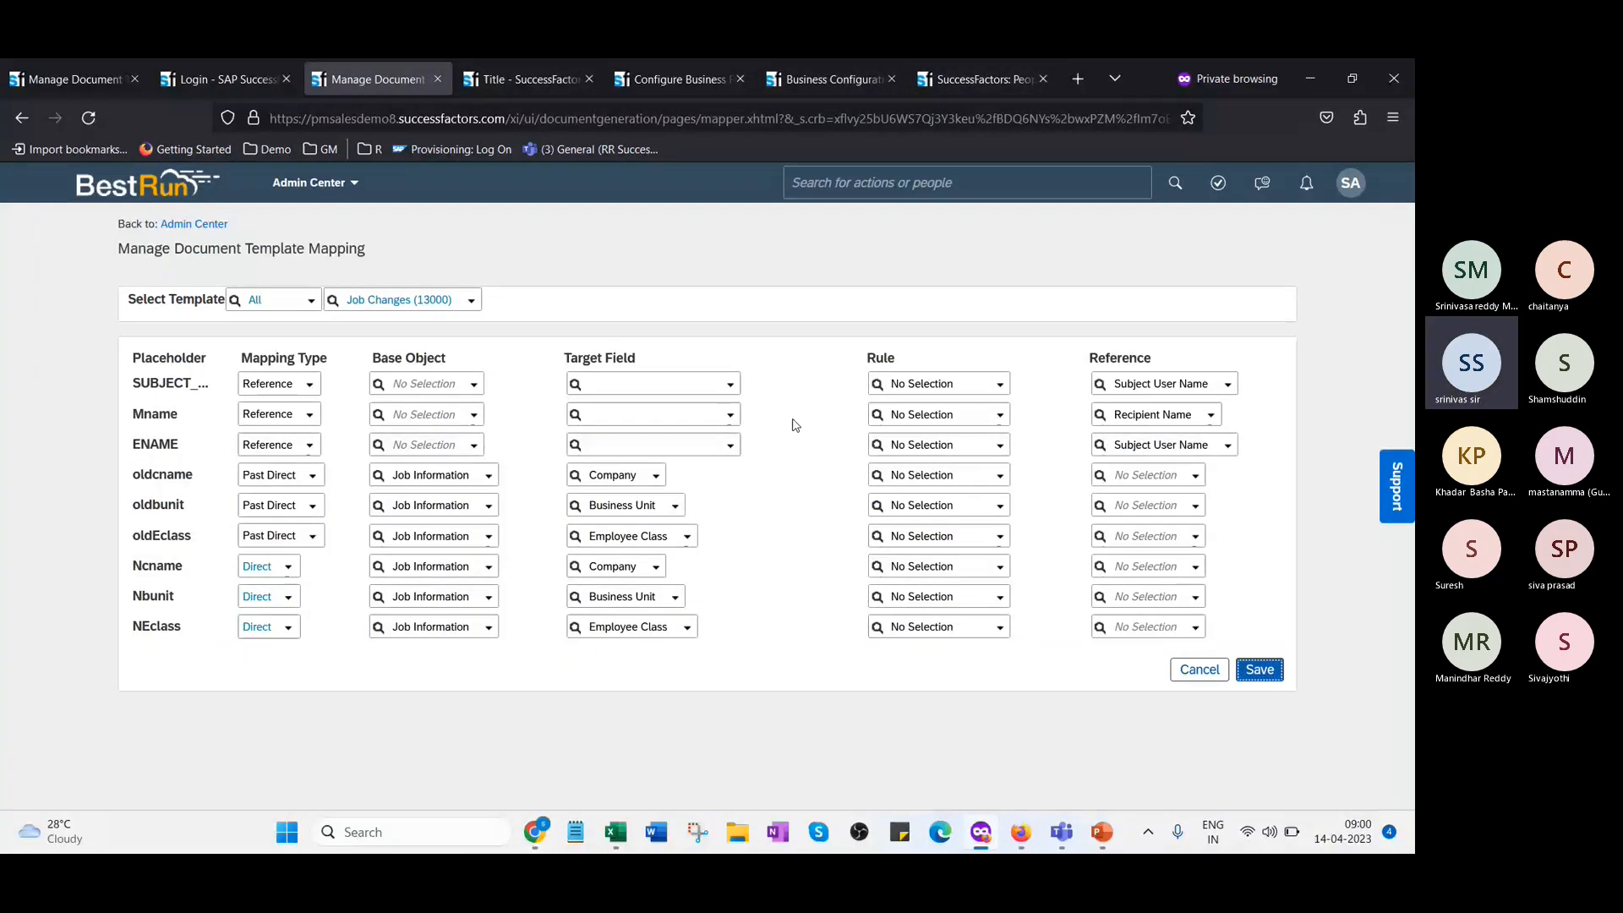
Compare the SUBJECT_USER placeholder with the greeting line of the received notification email
left_click(1226, 386)
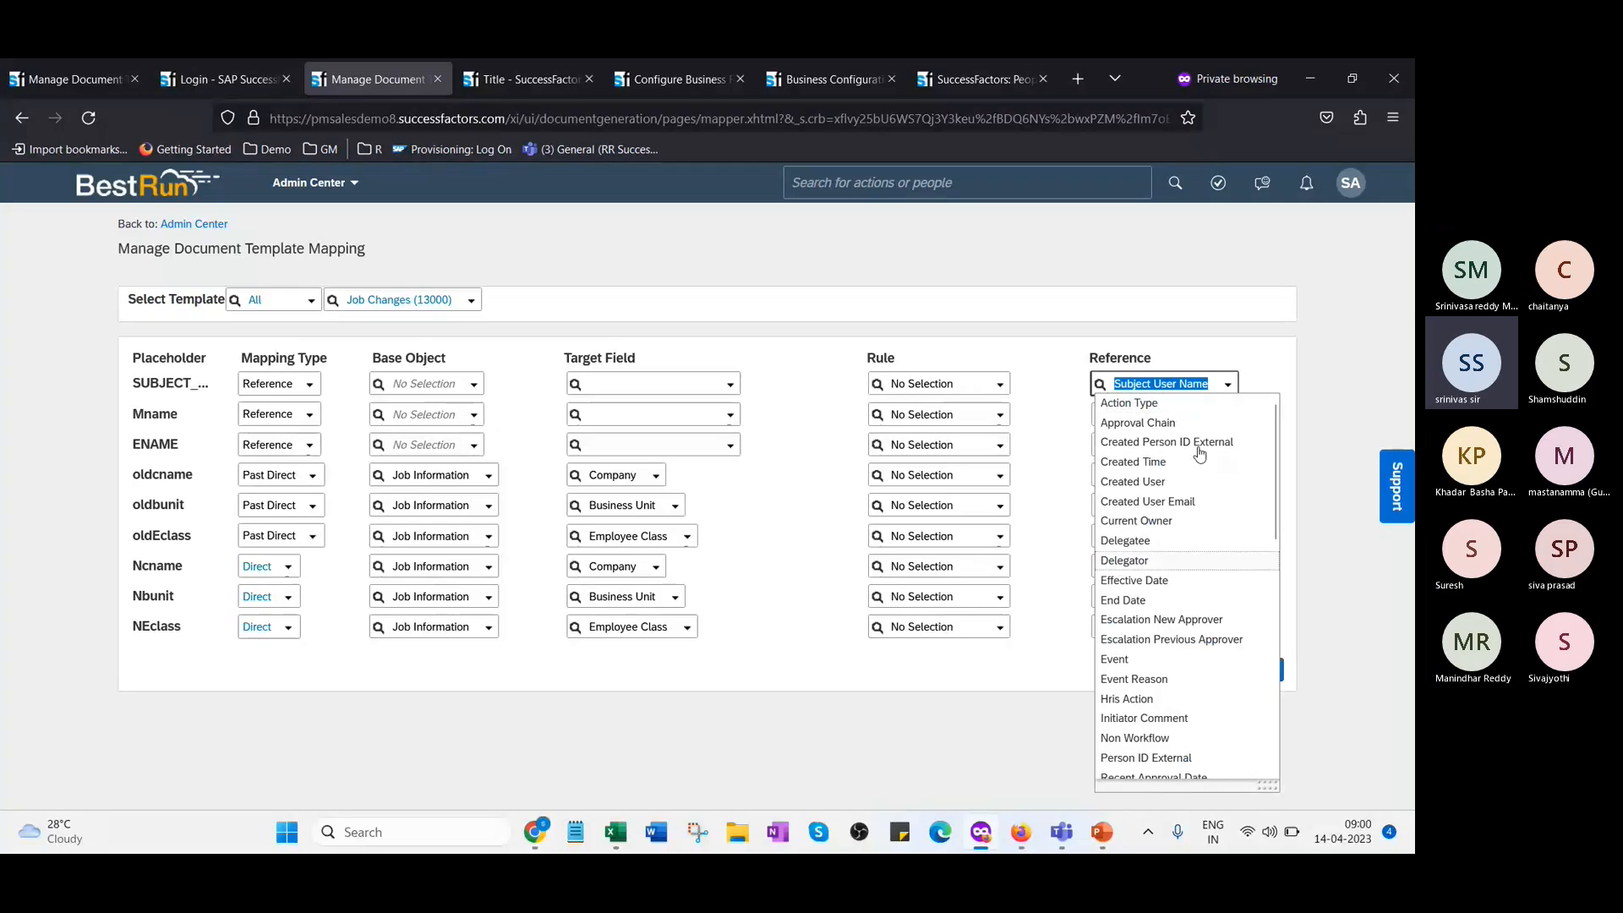
key("alt+Tab")
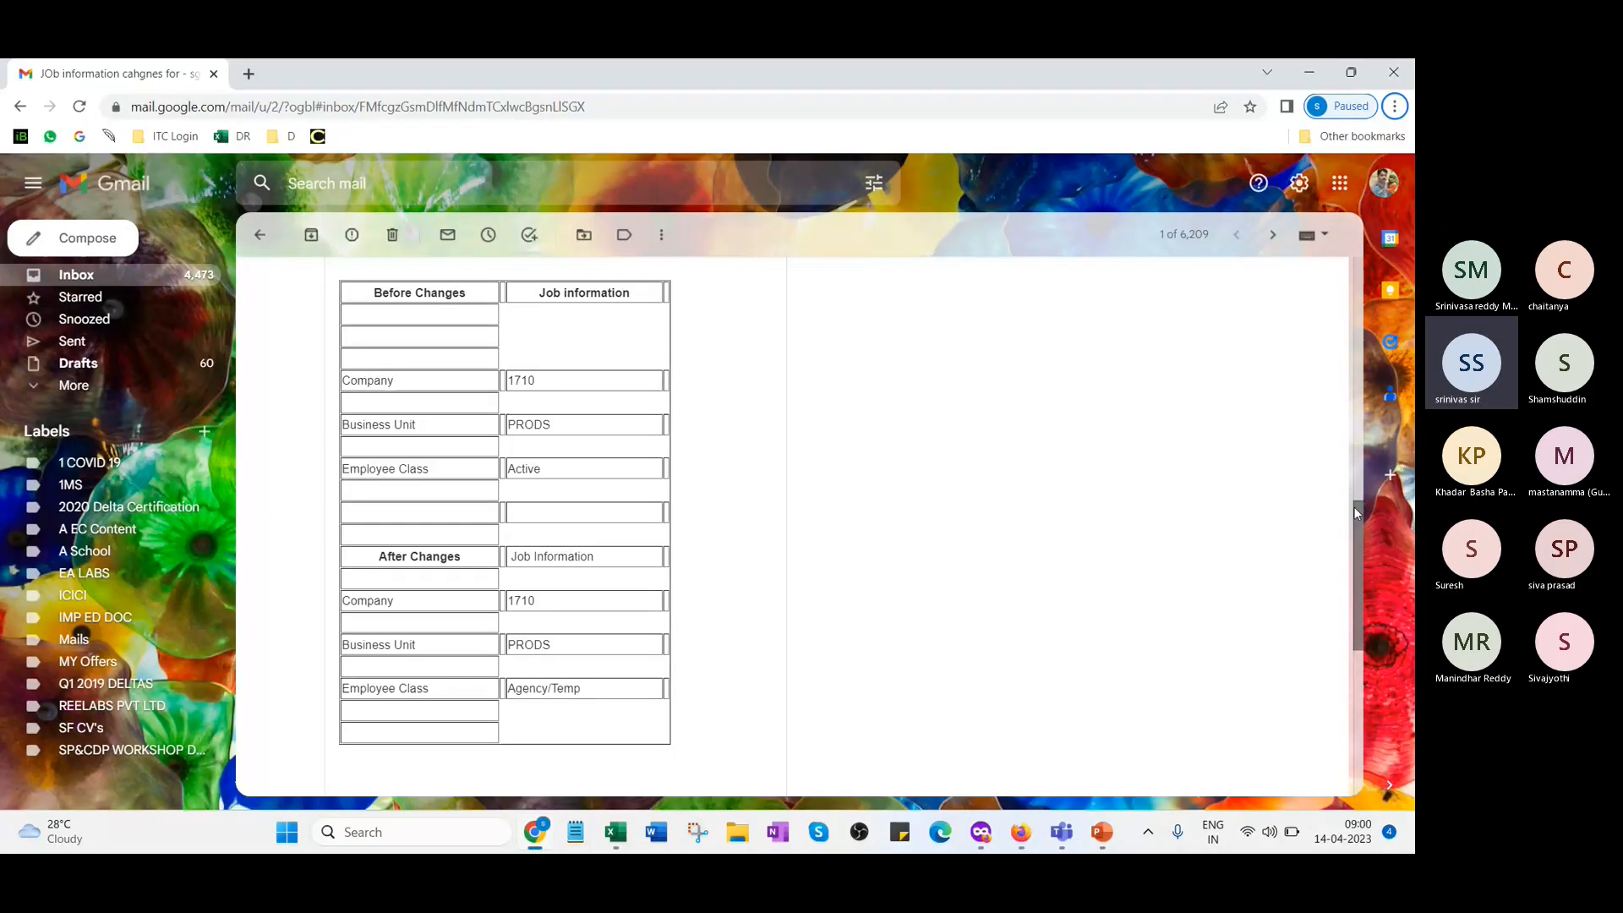
left_click_drag(1355, 513, 1330, 300)
left_click_drag(535, 640, 338, 637)
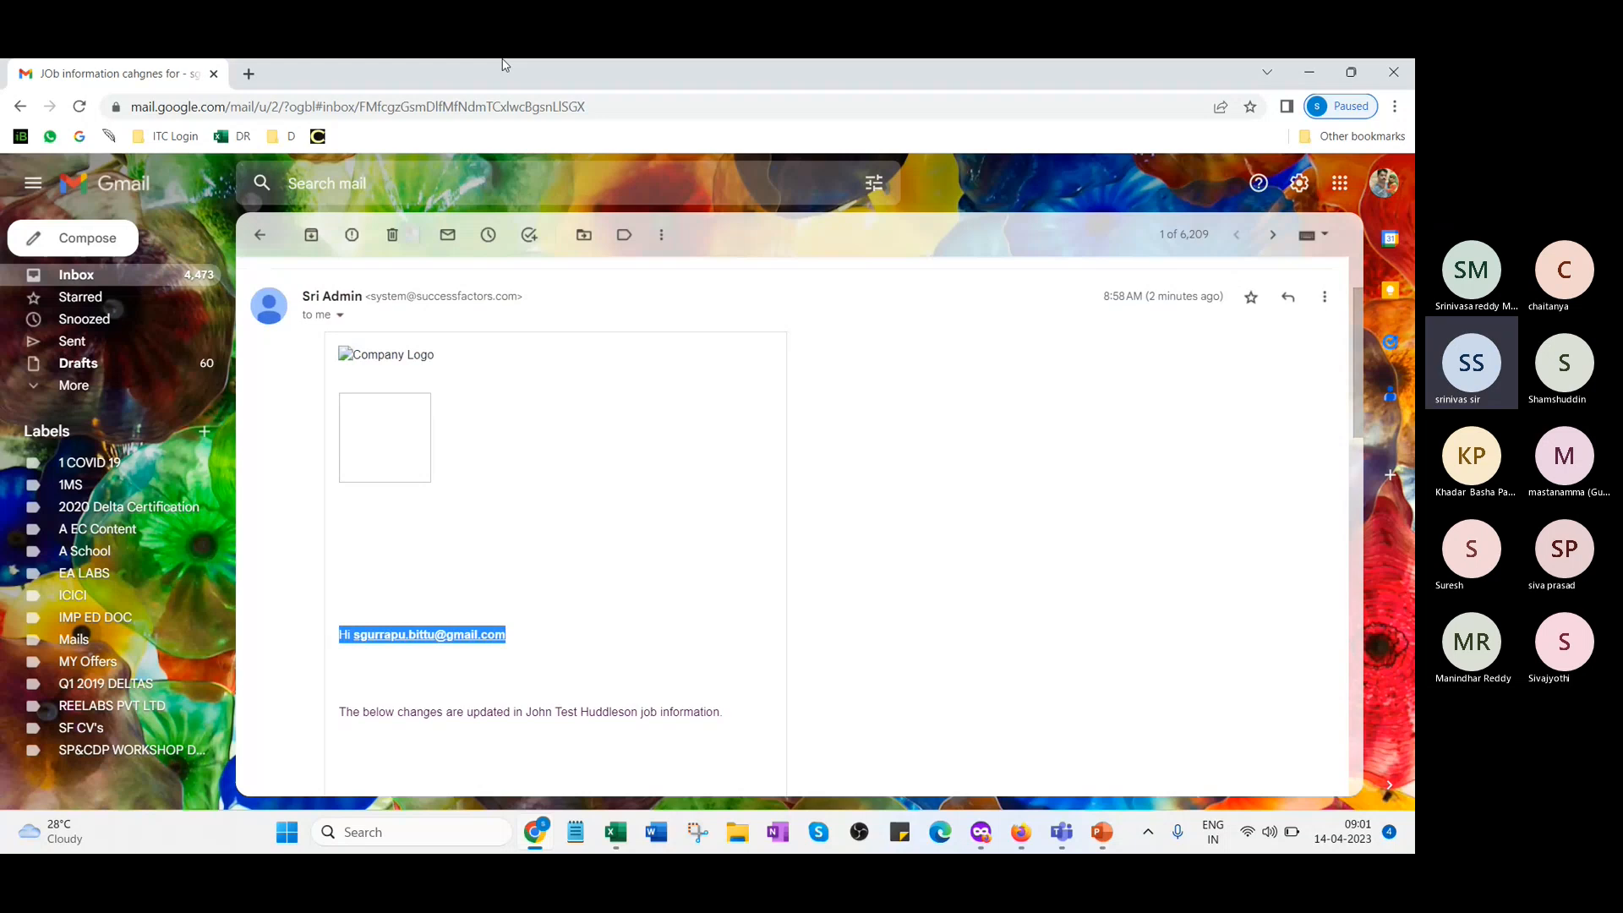
key("alt+Tab")
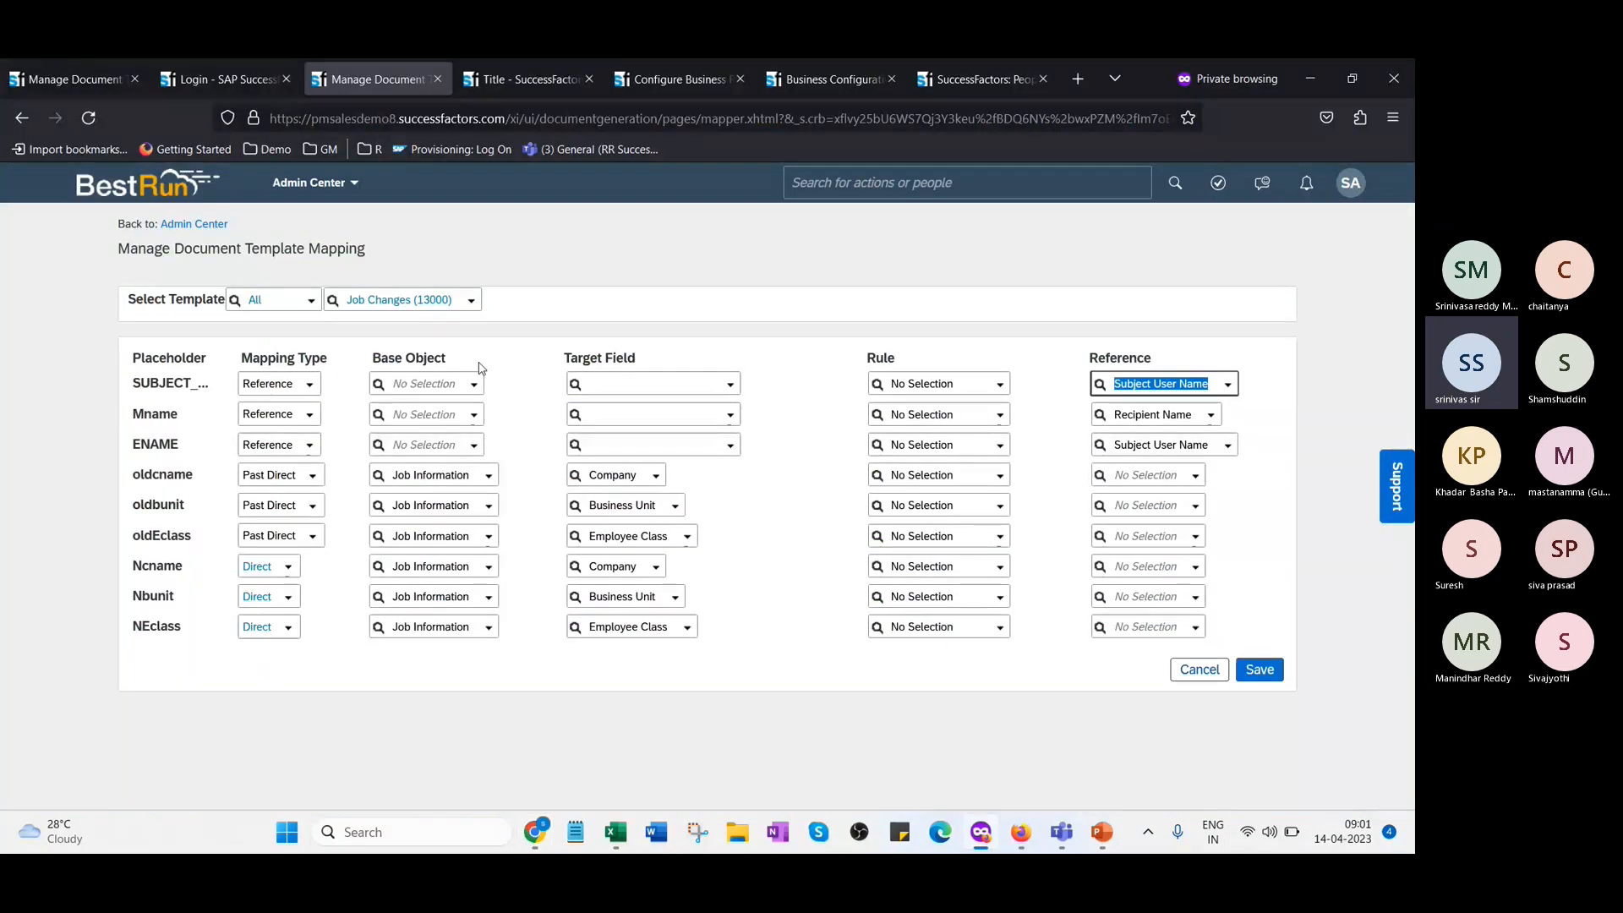
Map SUBJECT_USER as Past Direct from Personal Information, initially targeting Preferred Name
left_click(309, 385)
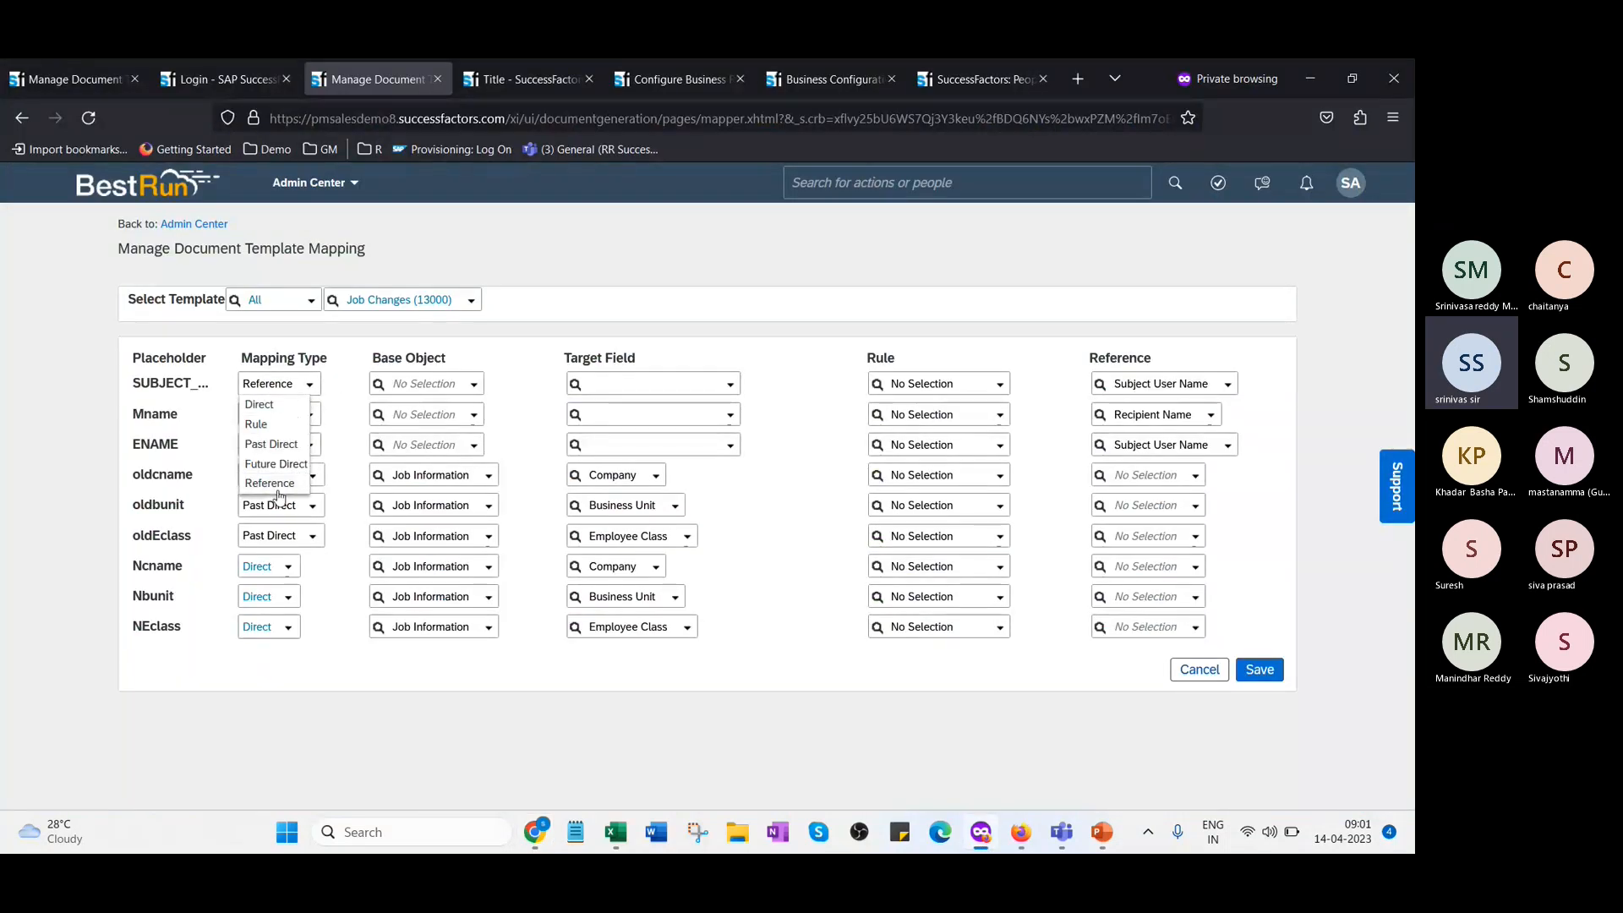
left_click(280, 445)
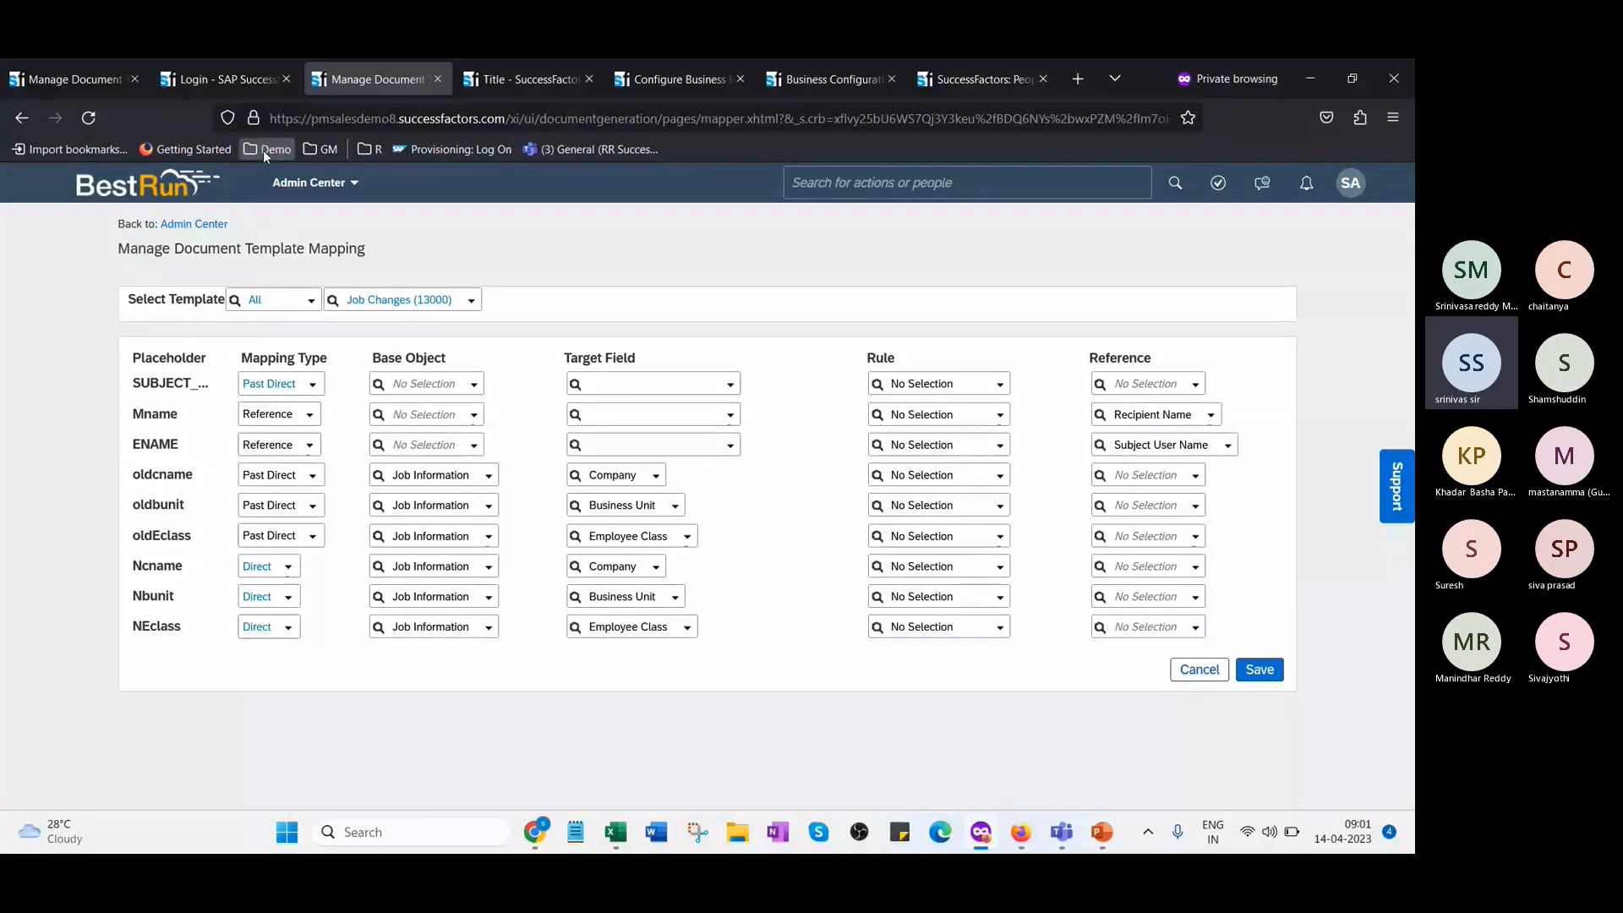
left_click(478, 391)
scroll(553, 648, "down", 5)
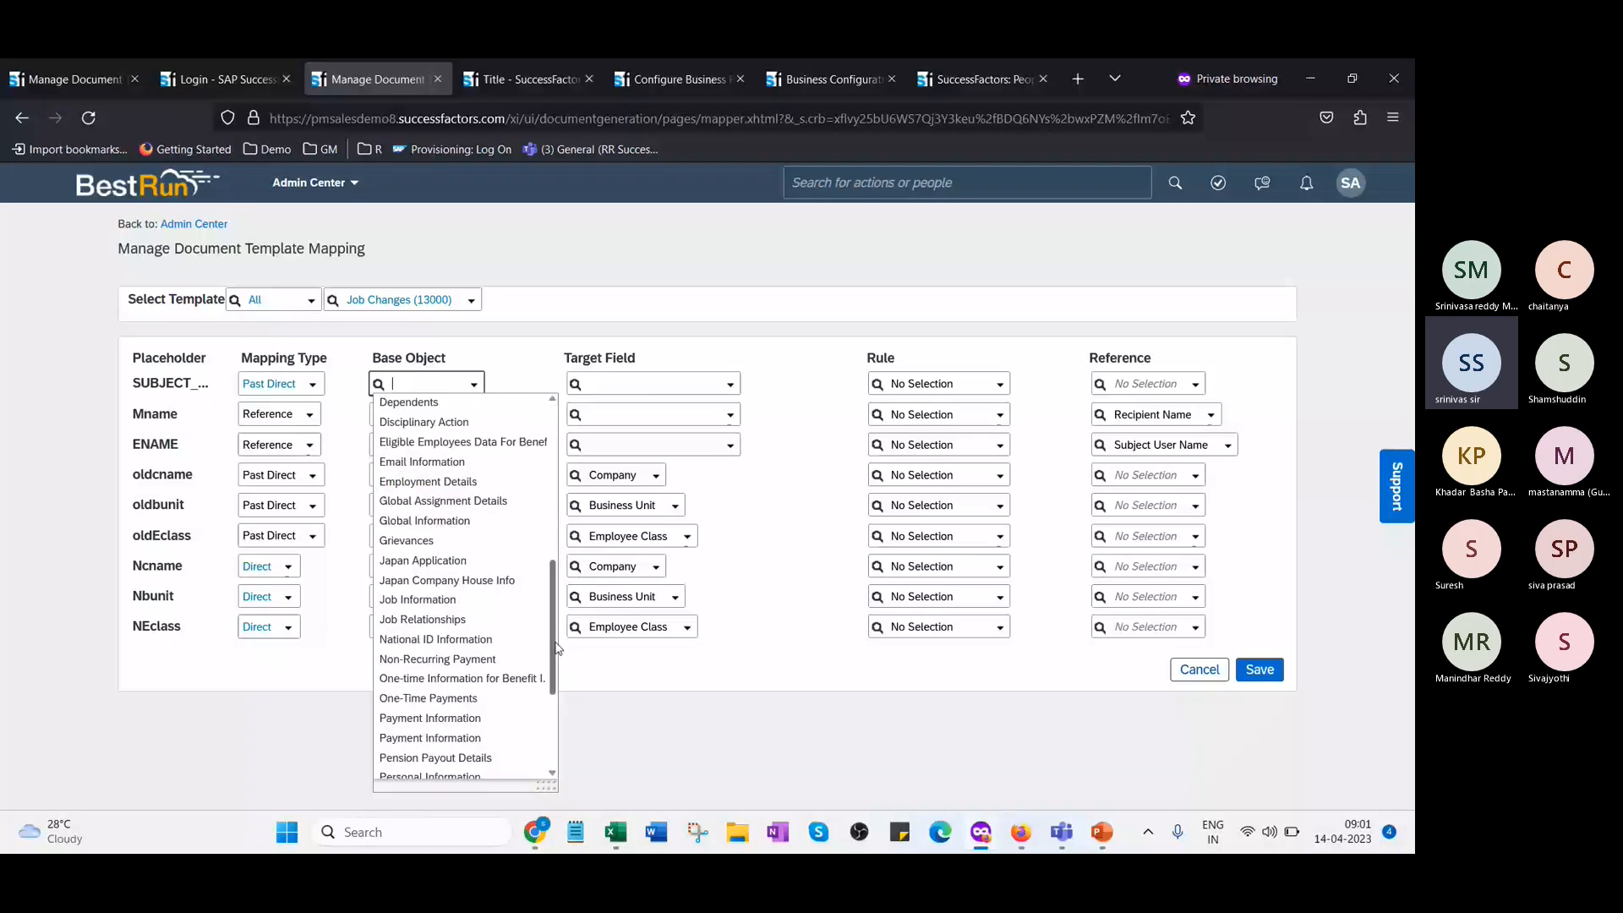
scroll(556, 648, "down", 3)
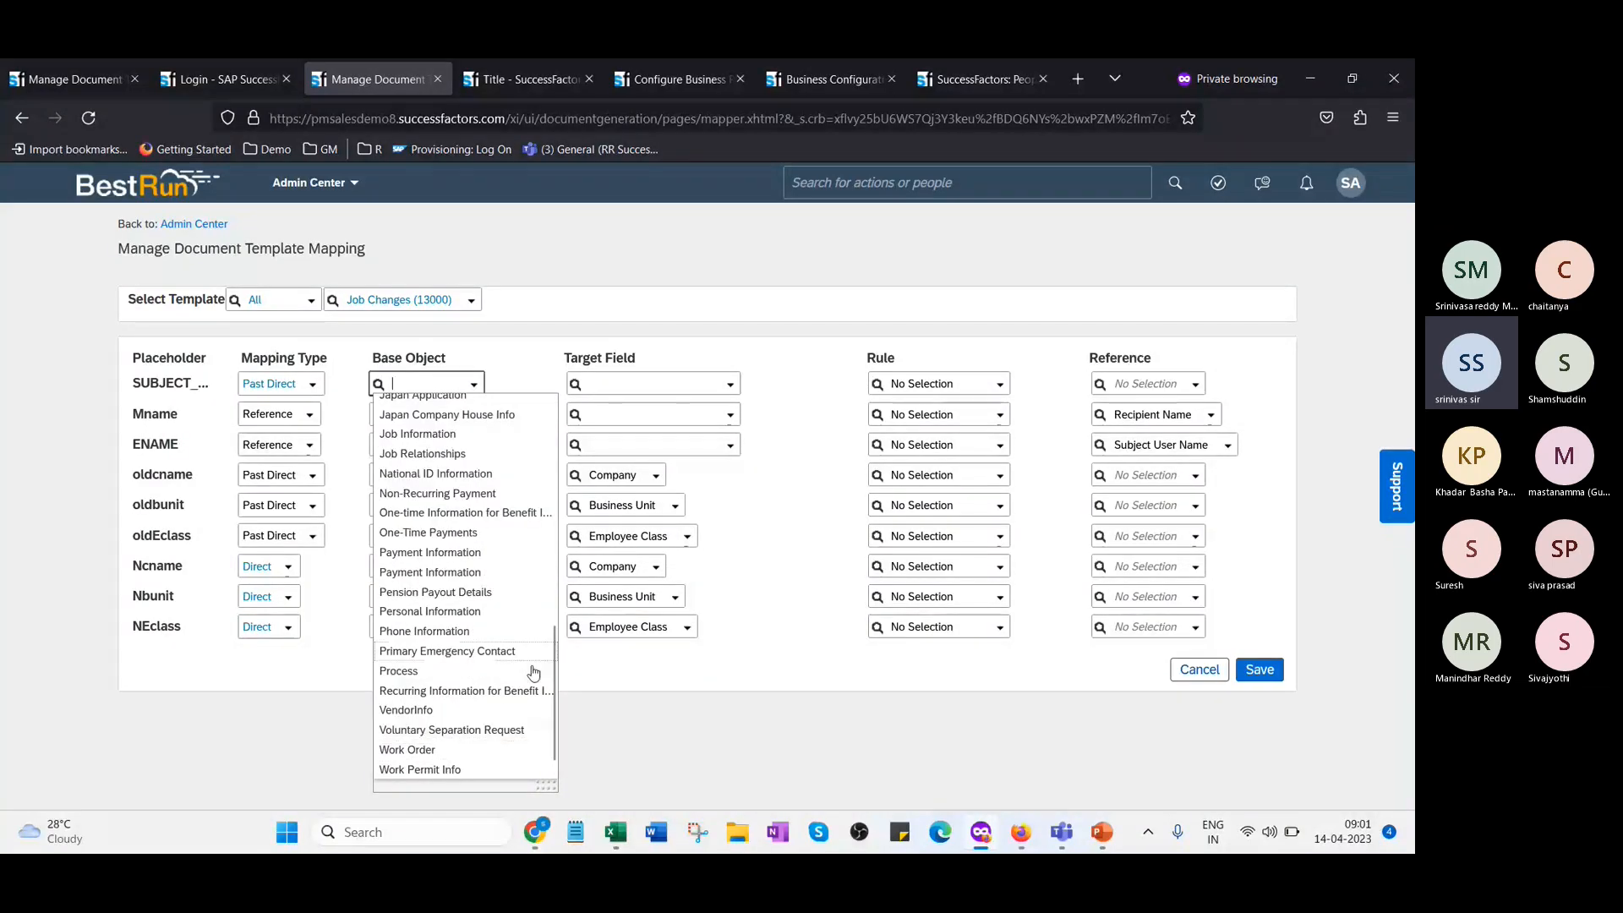
left_click(429, 611)
left_click(732, 387)
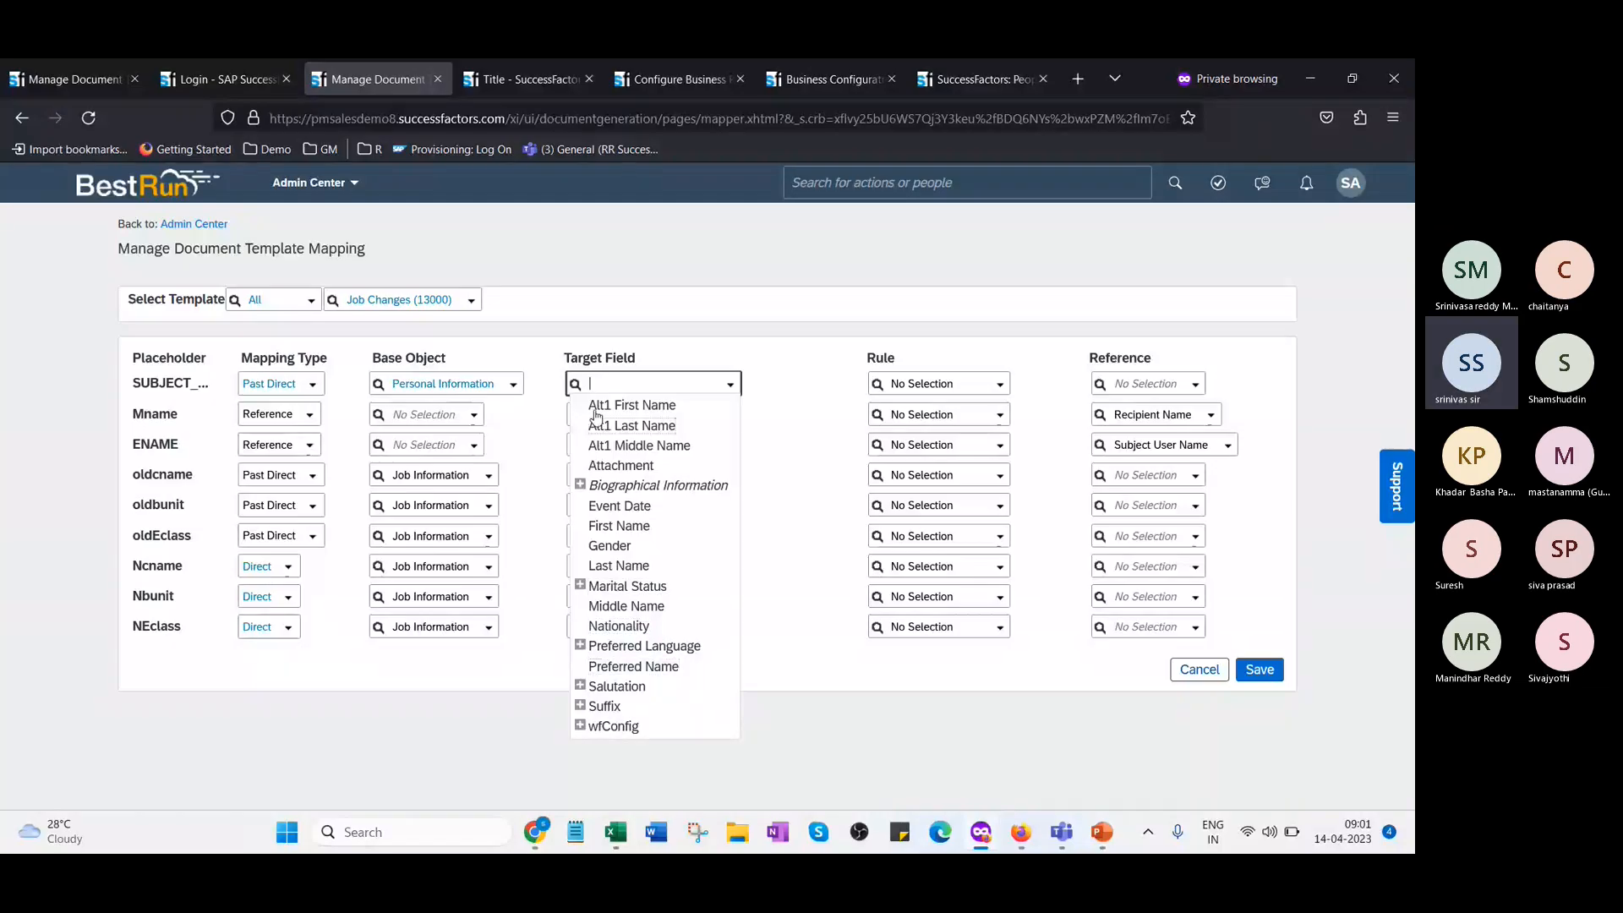
left_click(635, 666)
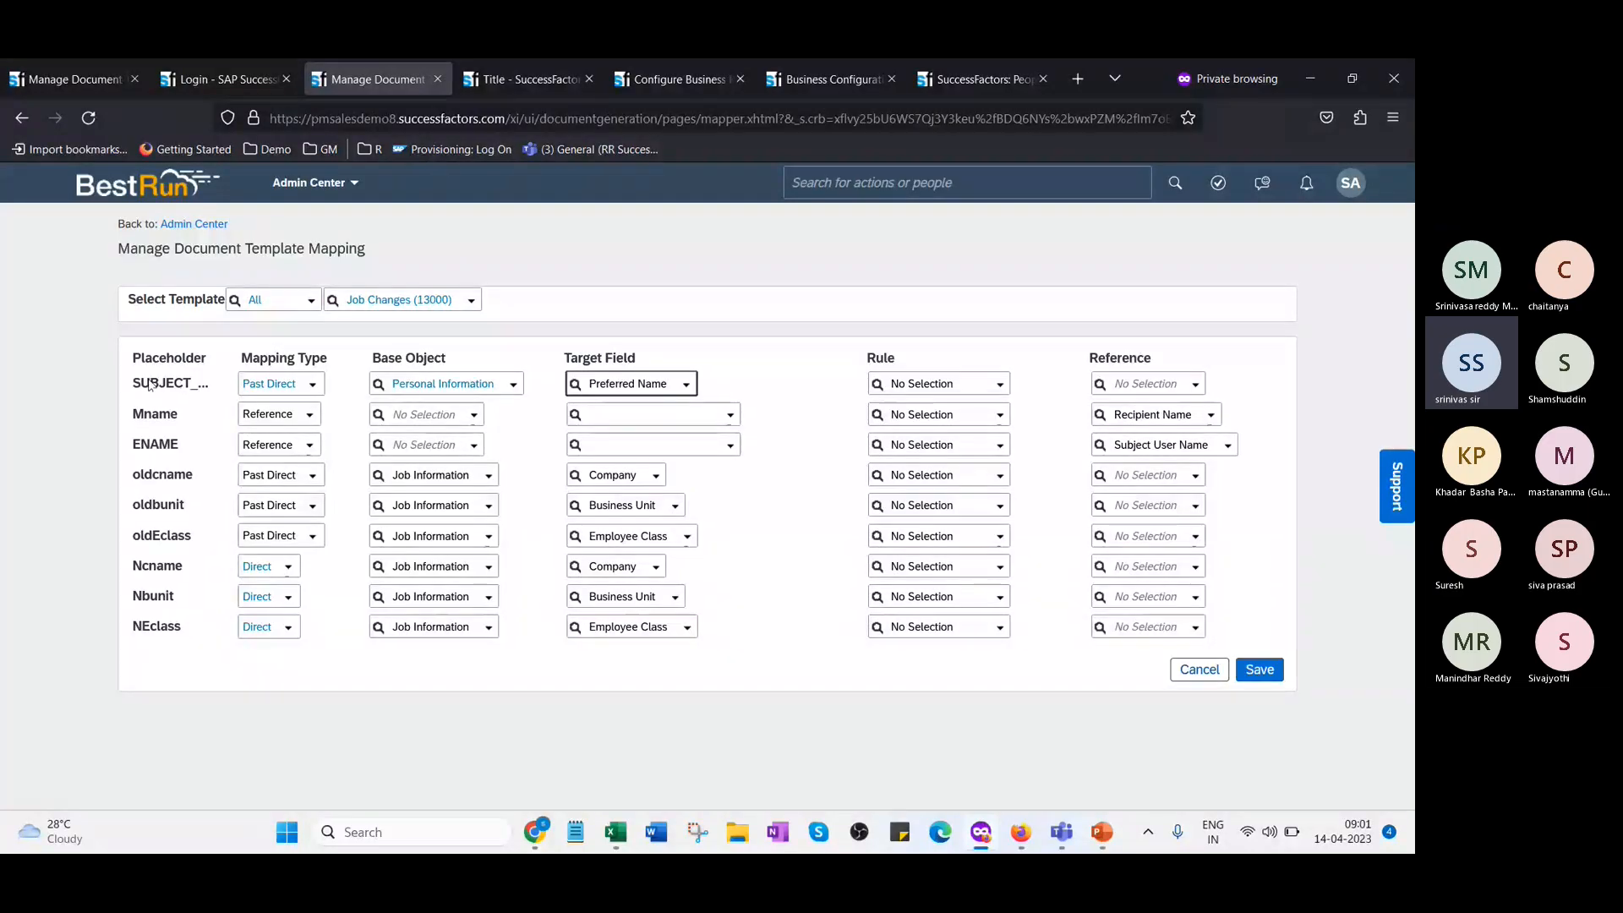
Change the SUBJECT_USER target field to First Name and point out the Reference column
left_click_drag(133, 385, 193, 388)
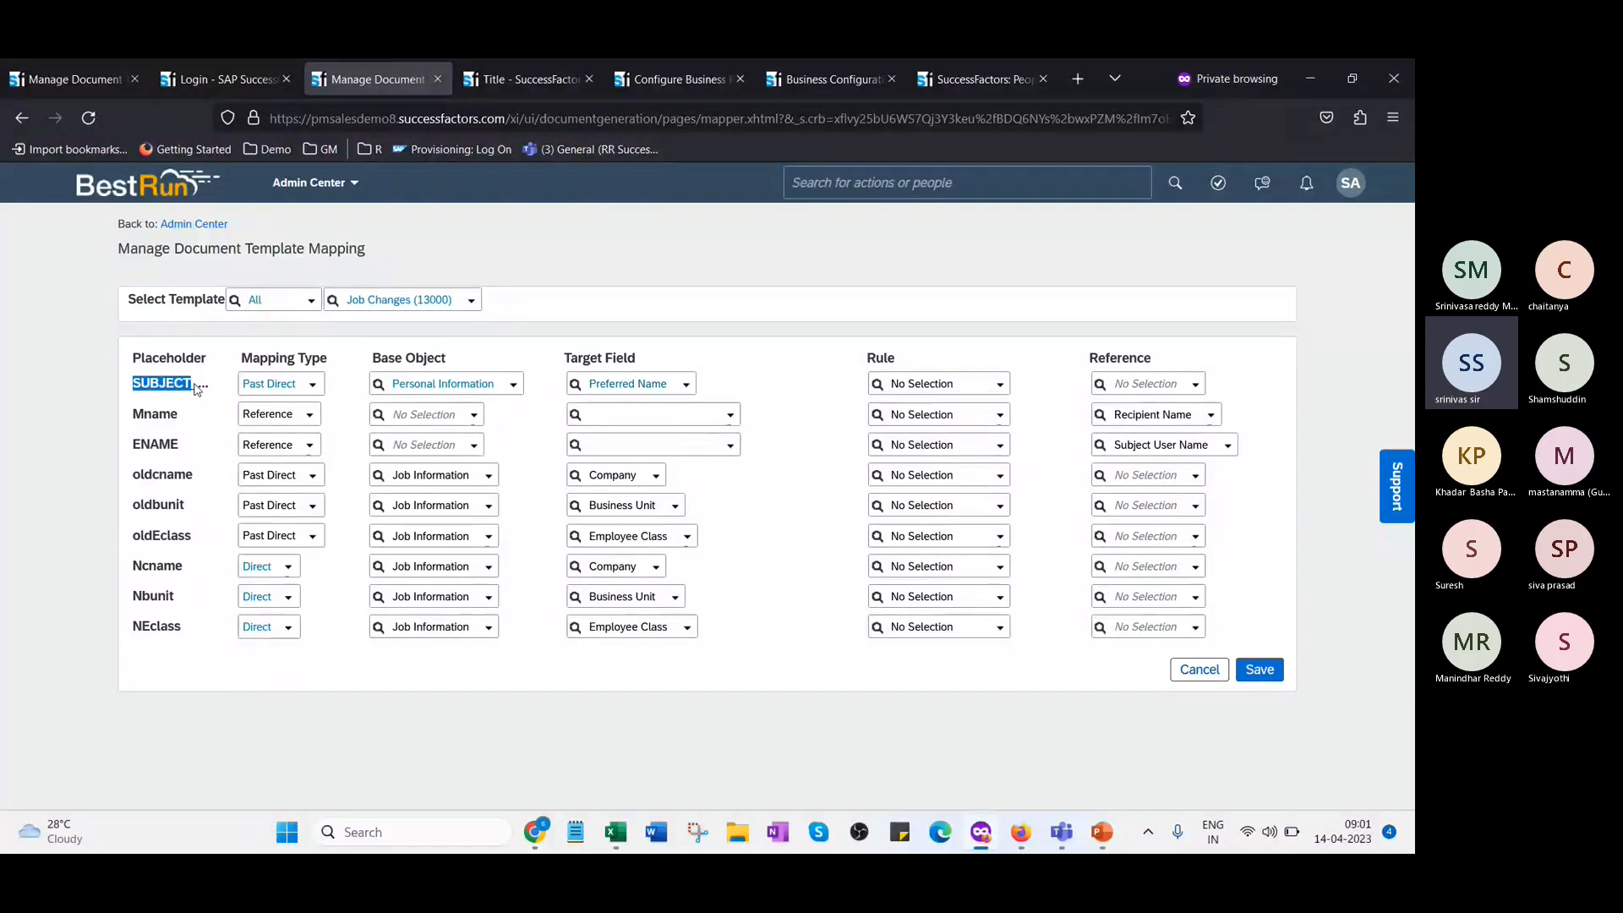
left_click_drag(142, 401, 176, 402)
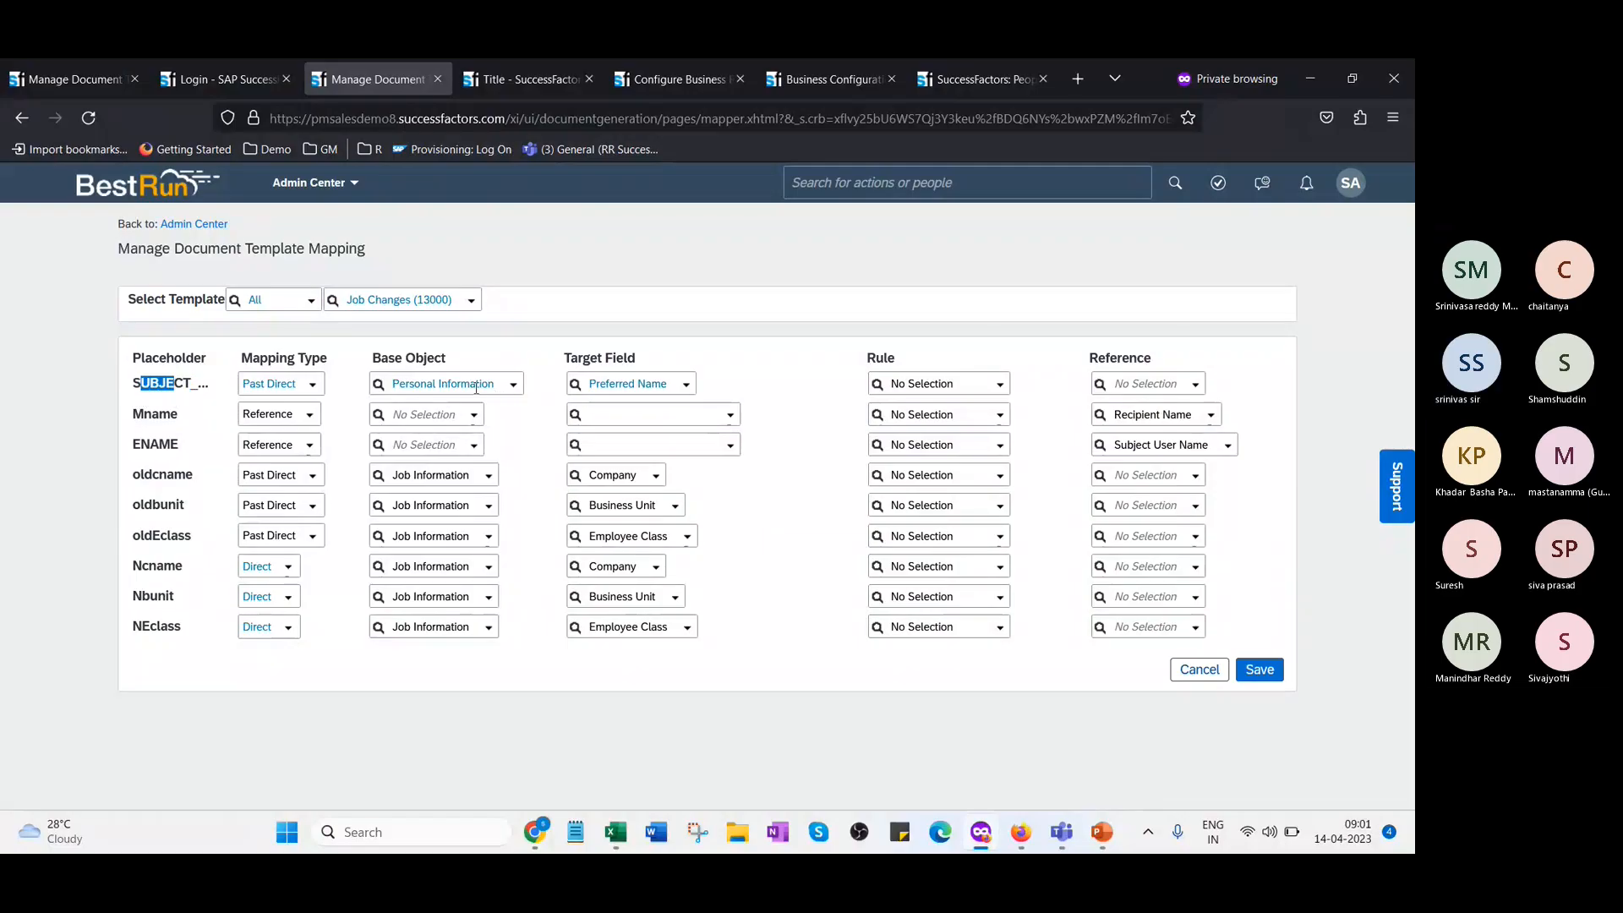
left_click(686, 383)
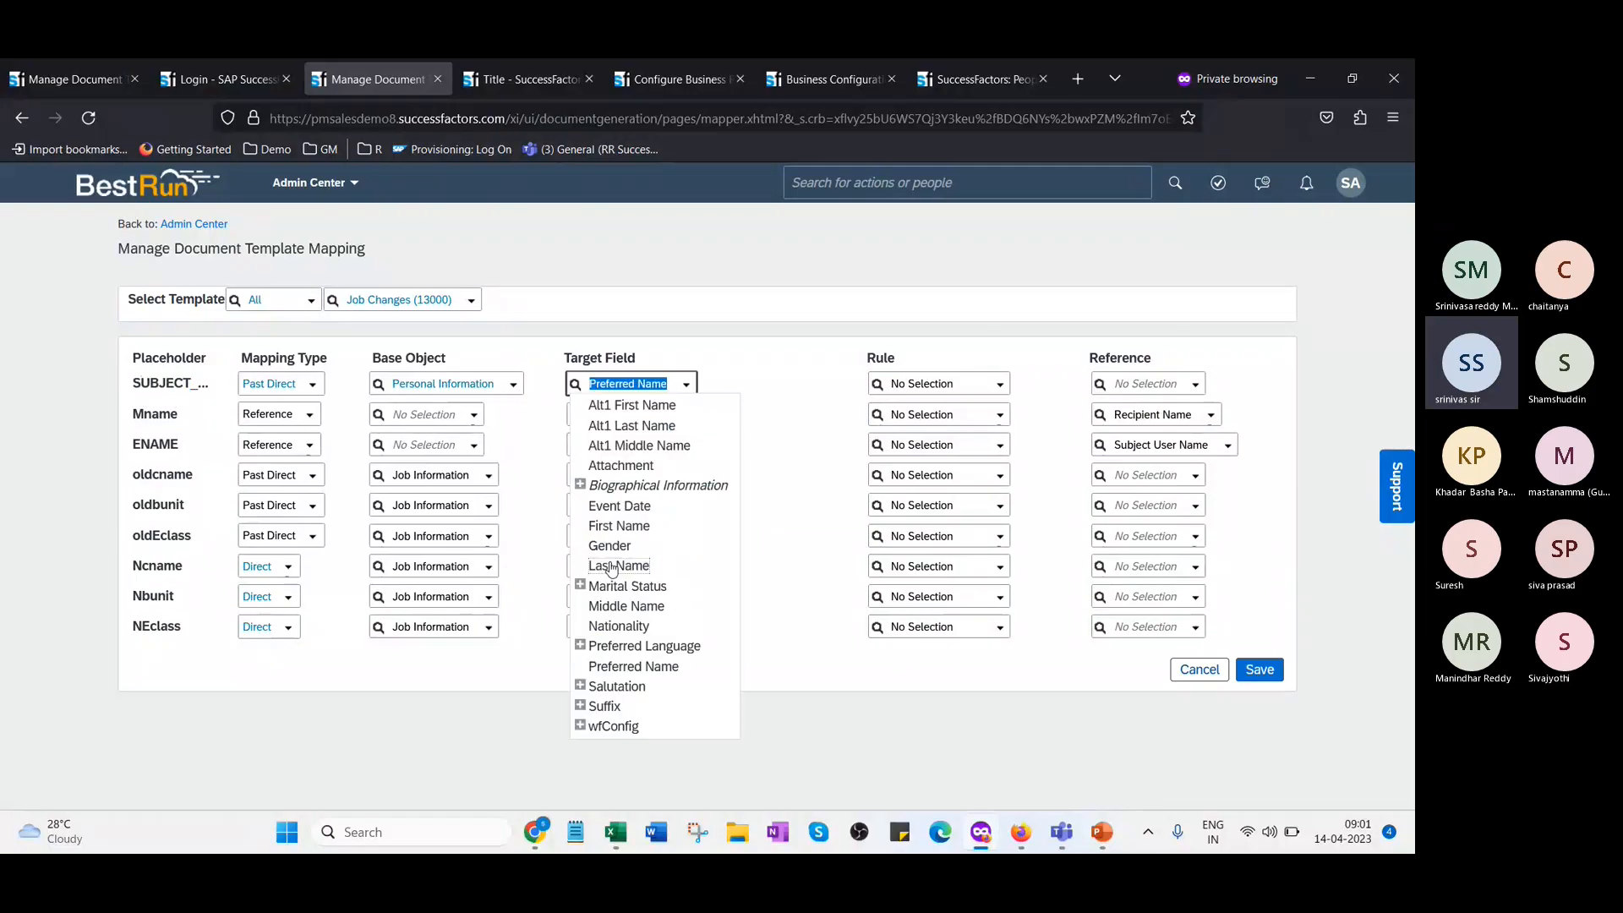
left_click(619, 530)
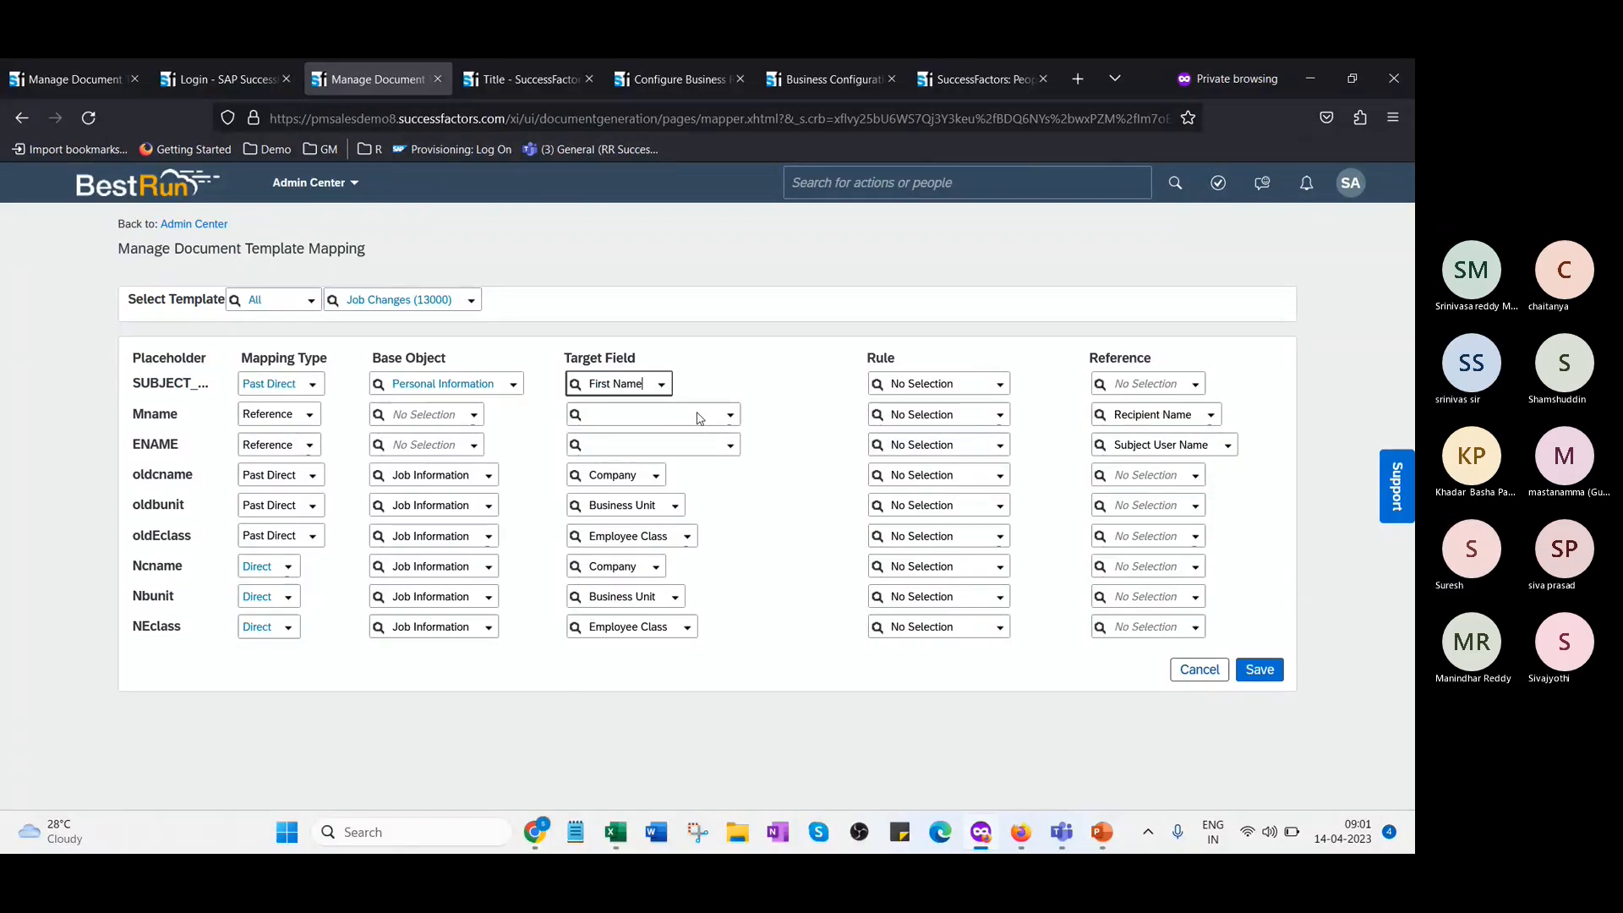
double_click(1119, 357)
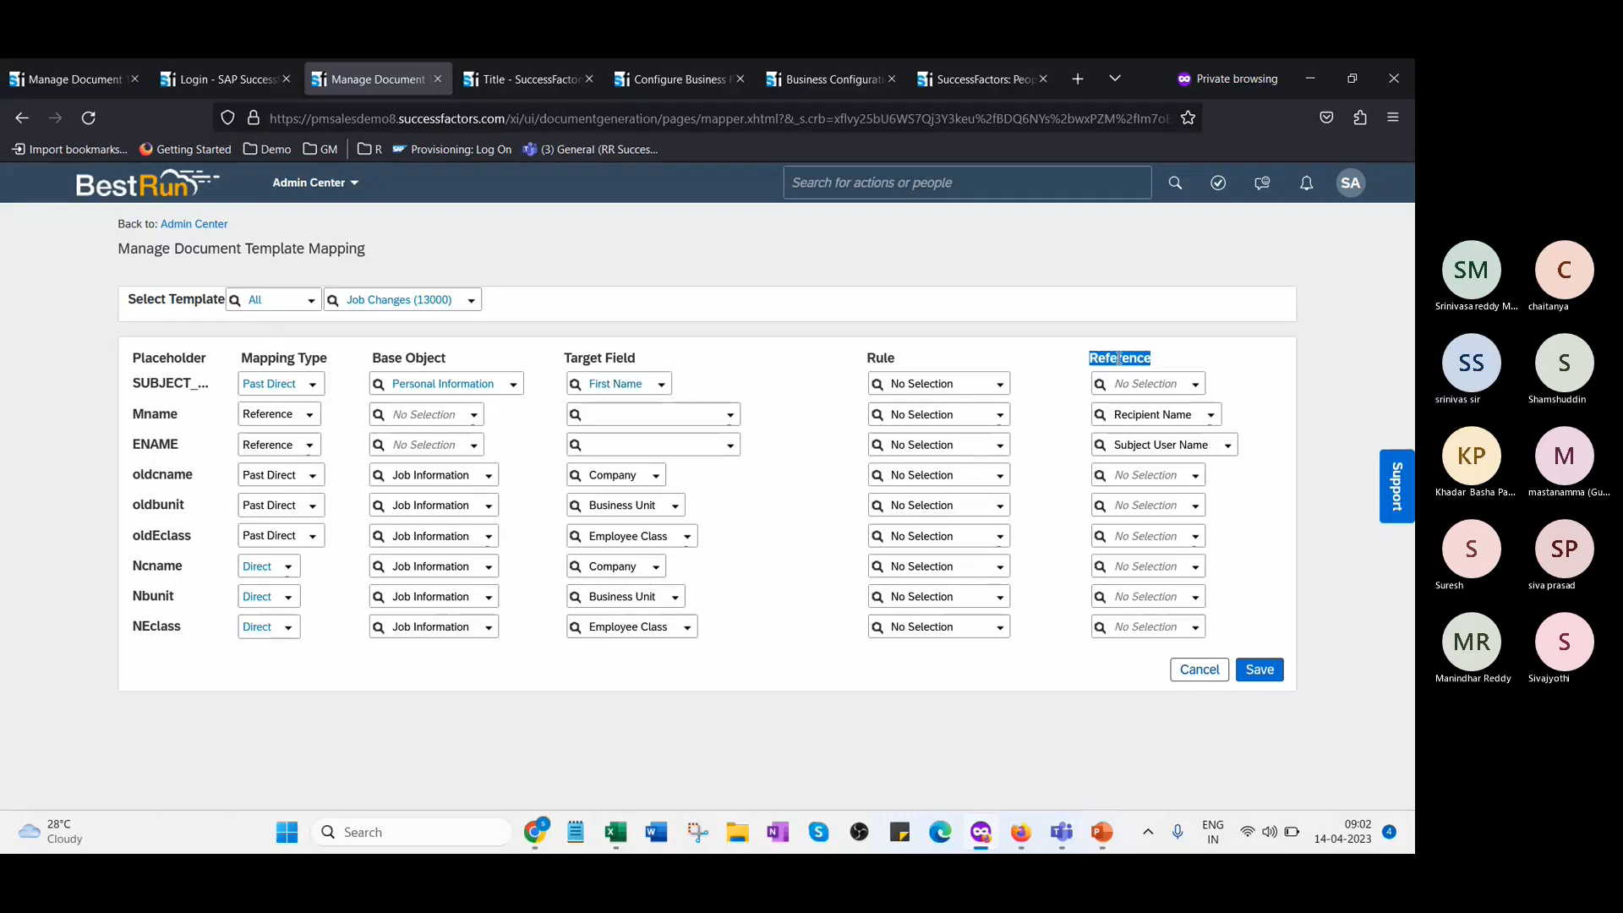
left_click(1195, 387)
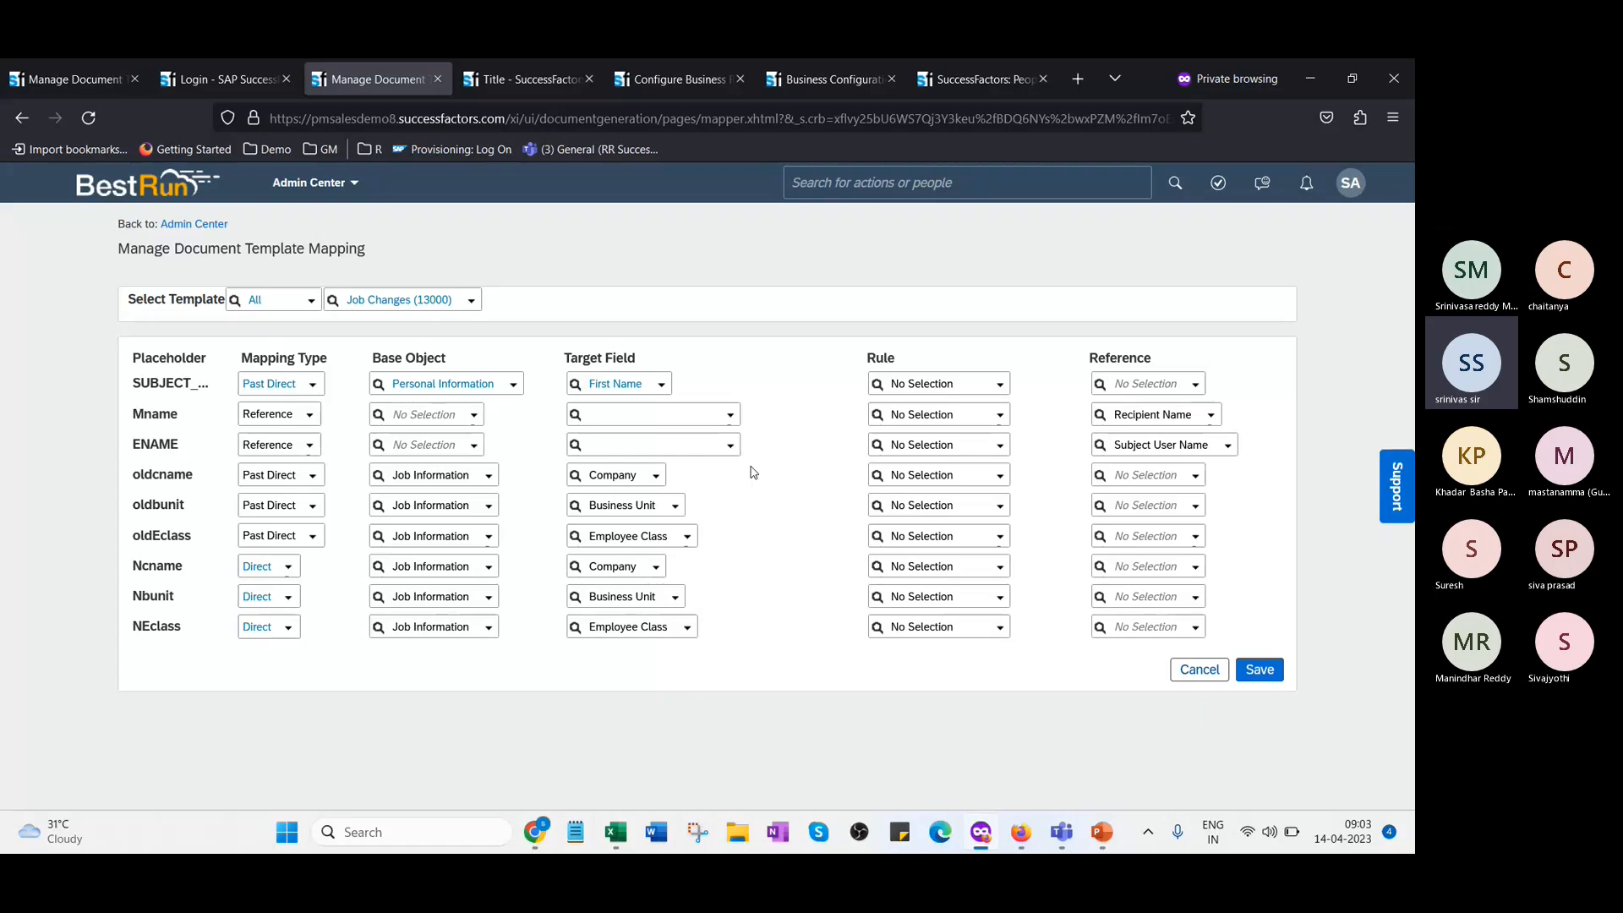
right_click(1002, 394)
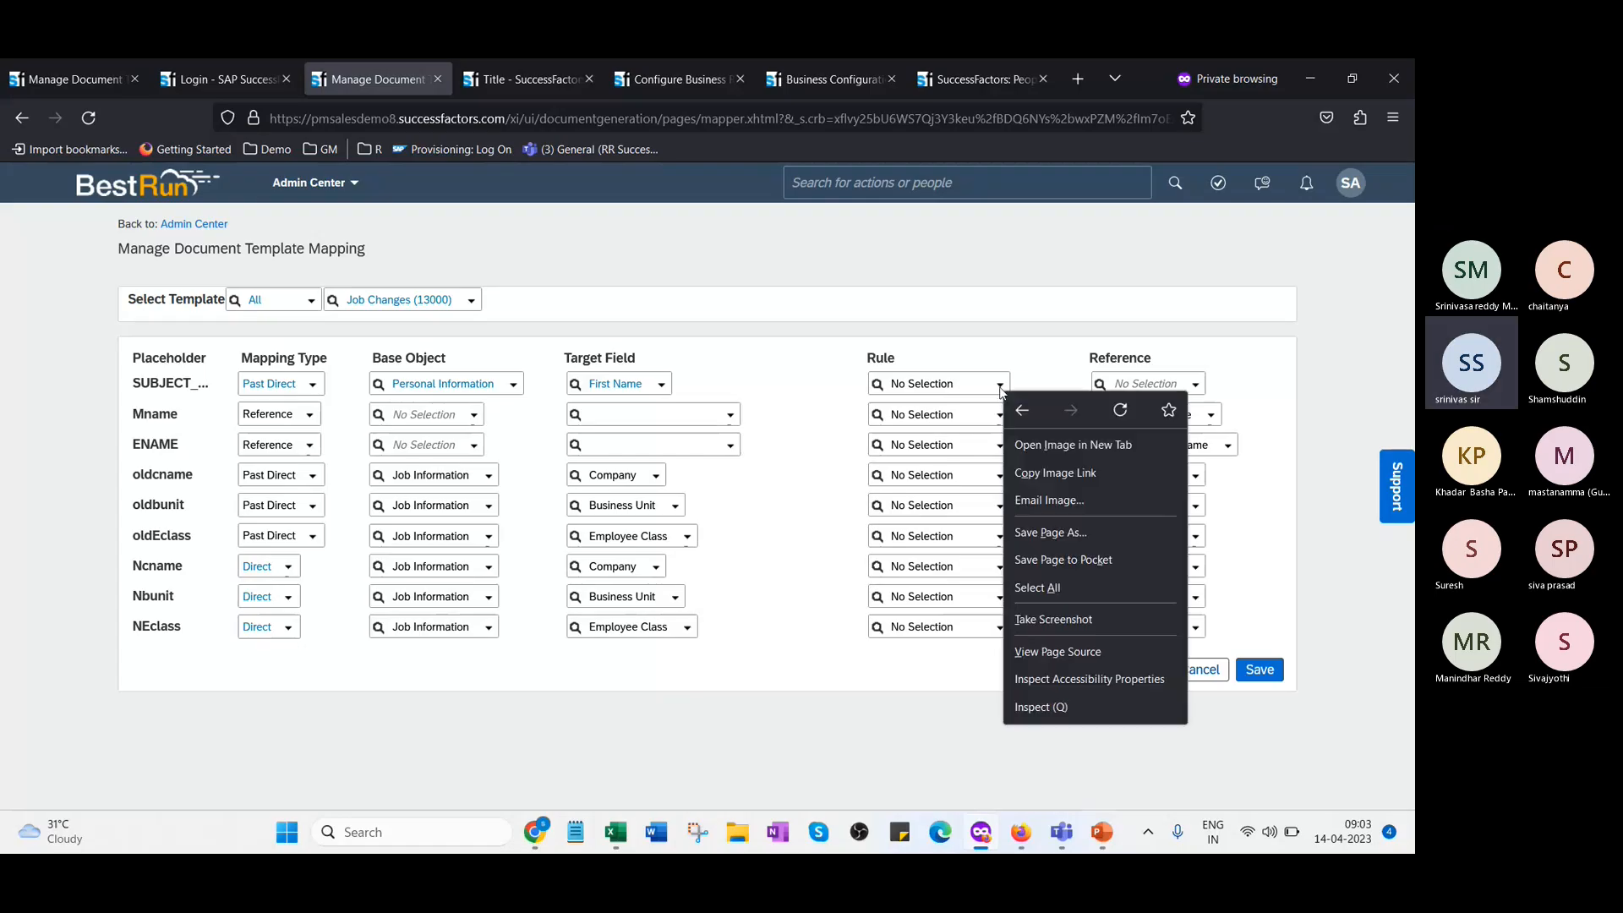
Close the context menu, search admin actions for 'rules' and open Configure Business Rules
key("Escape")
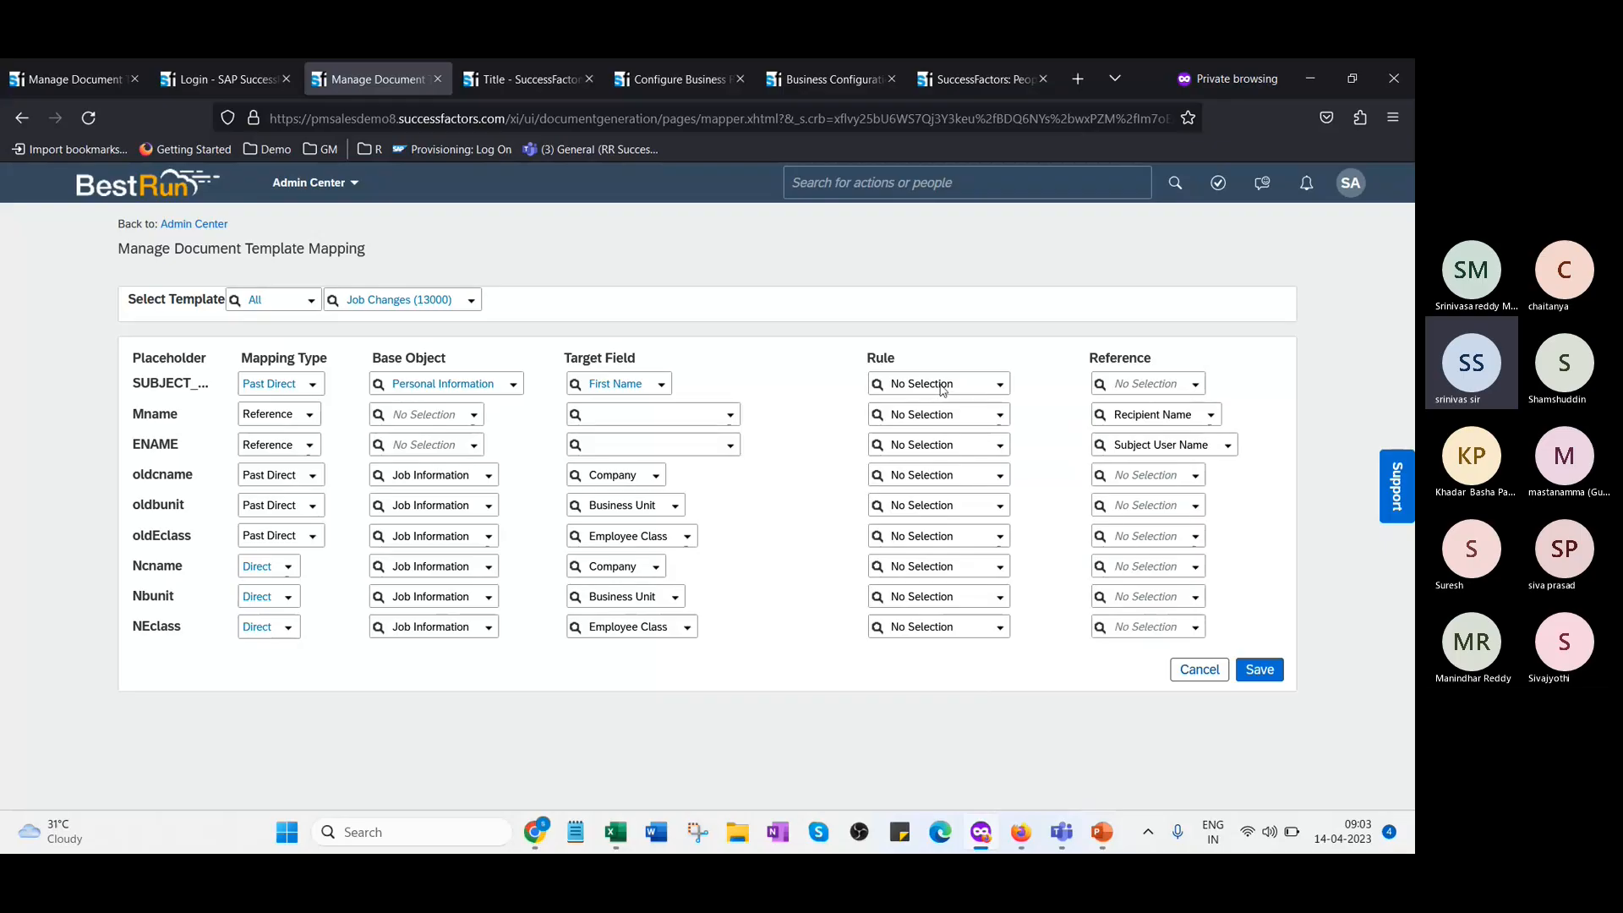
left_click(917, 188)
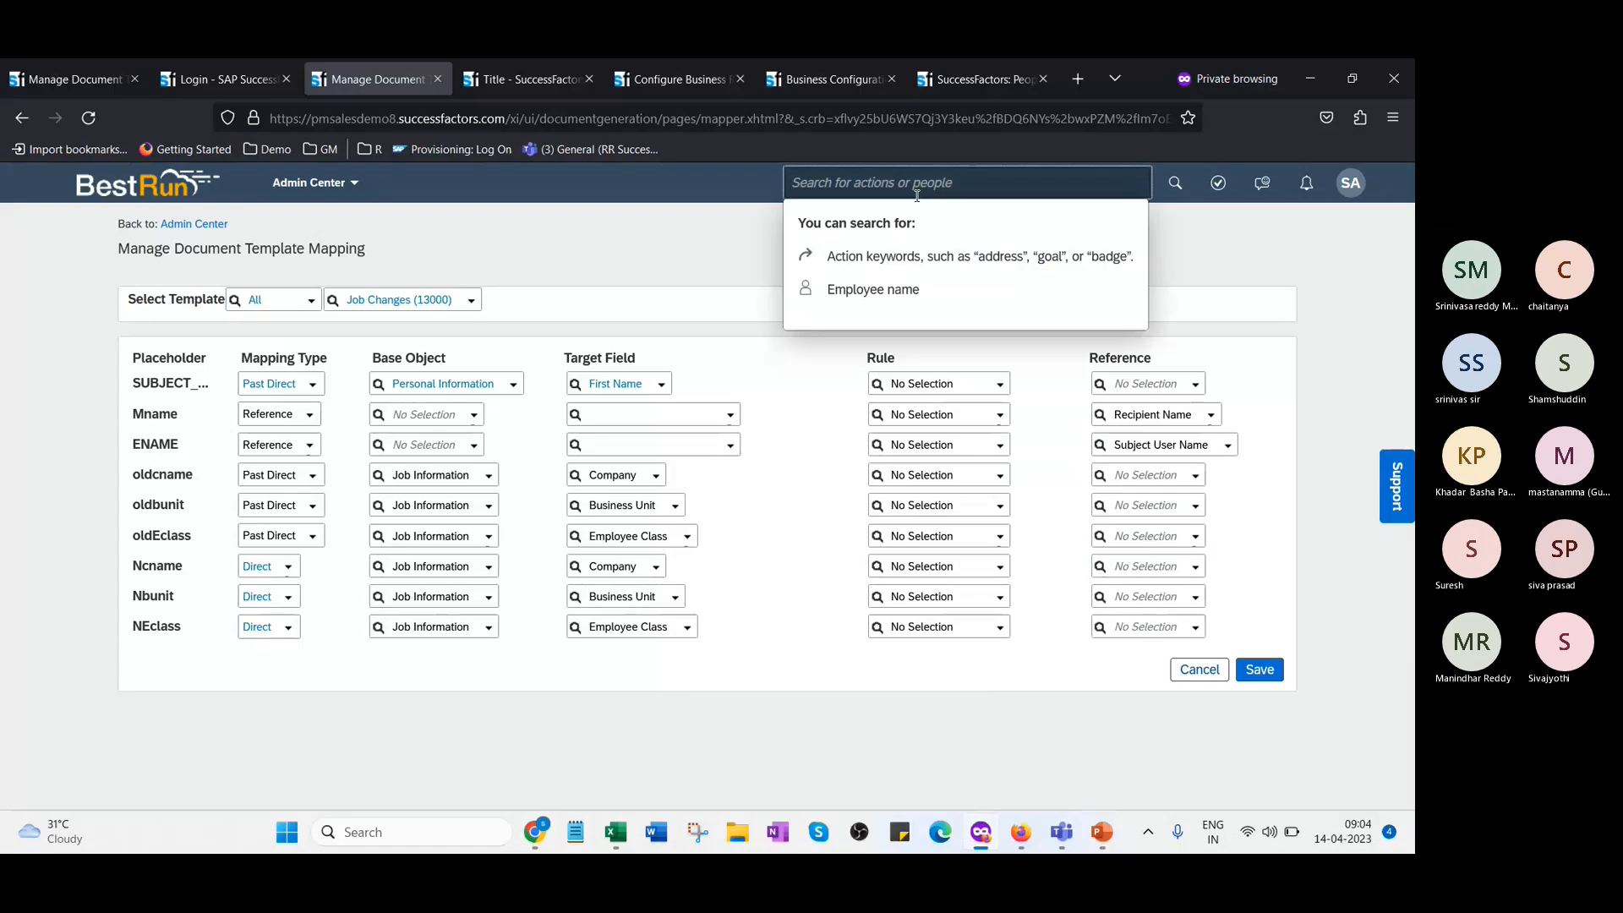
type("busiens")
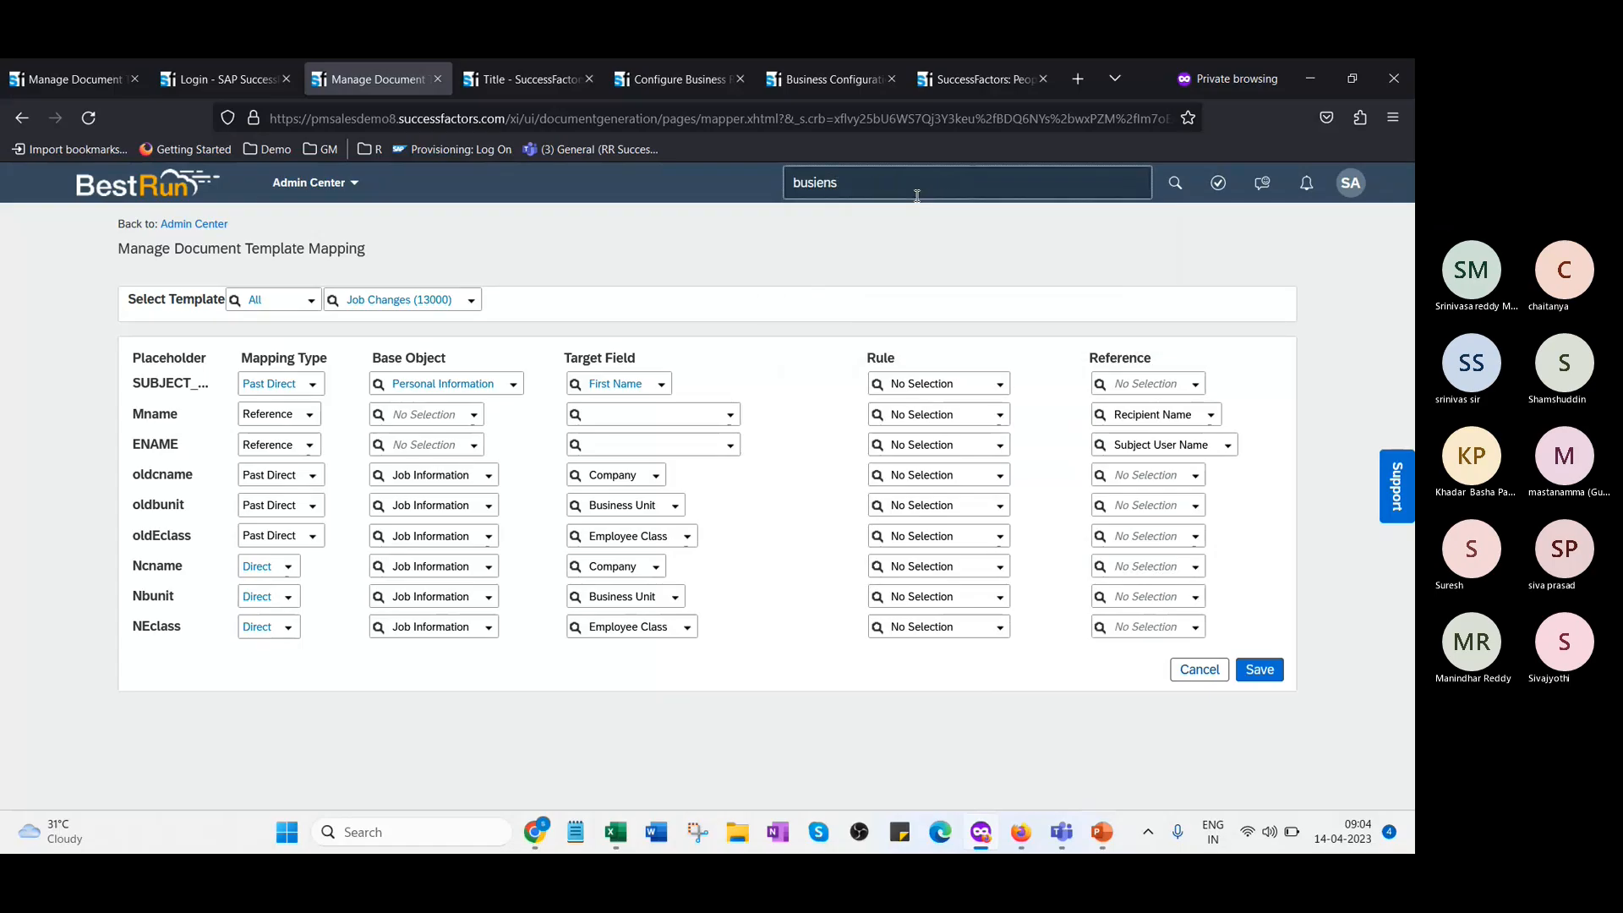
type("s rules")
left_click_drag(884, 182, 740, 199)
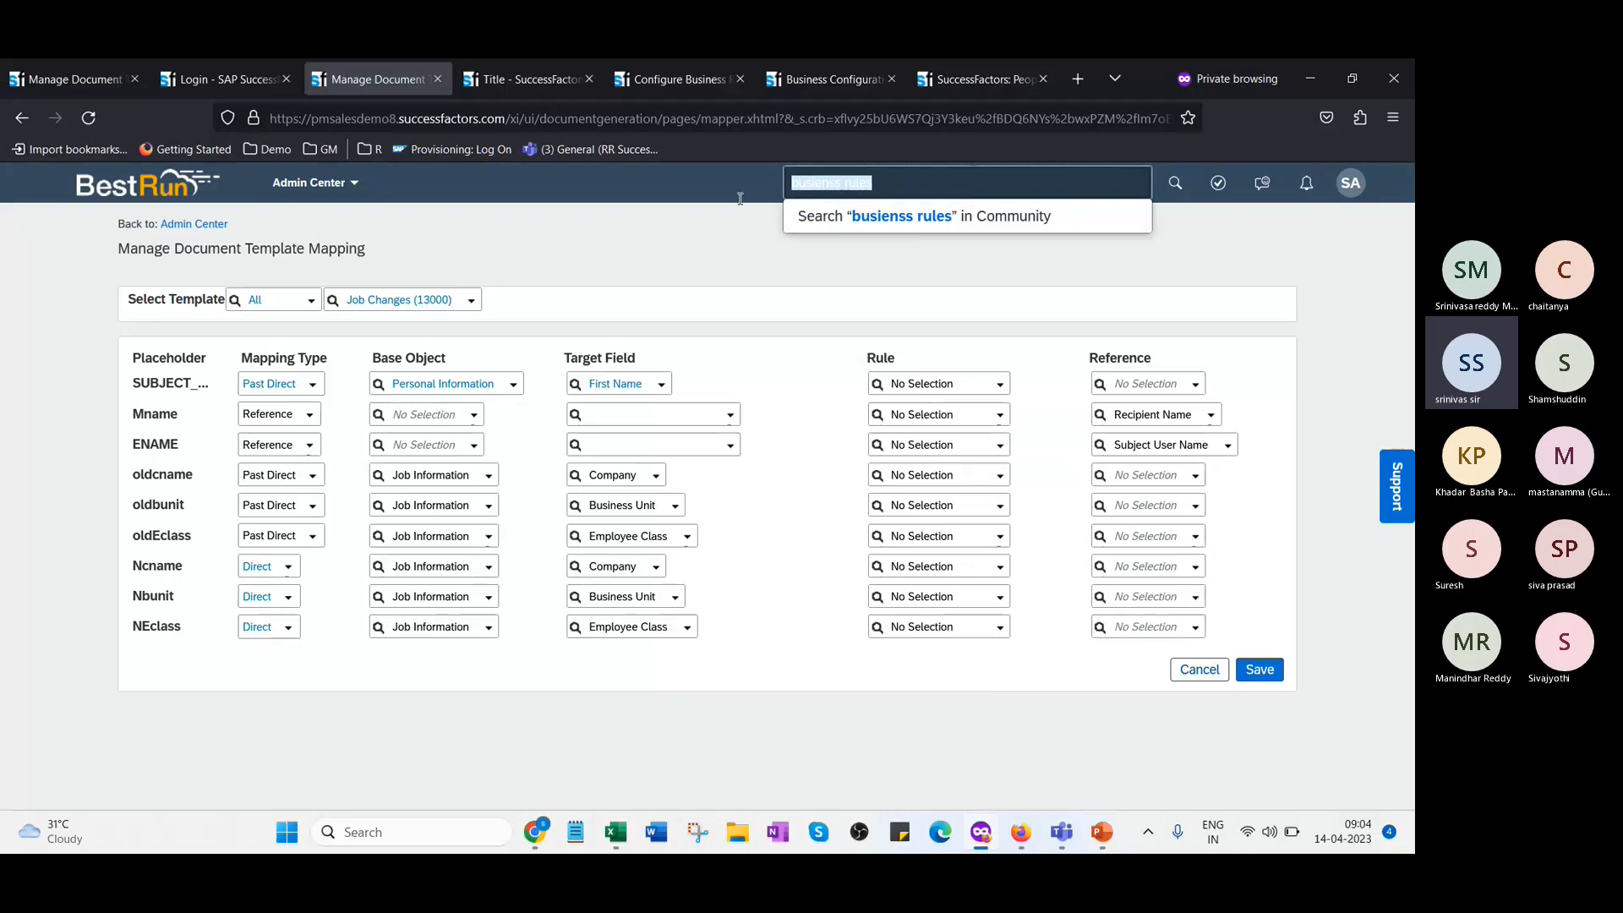
type("rules")
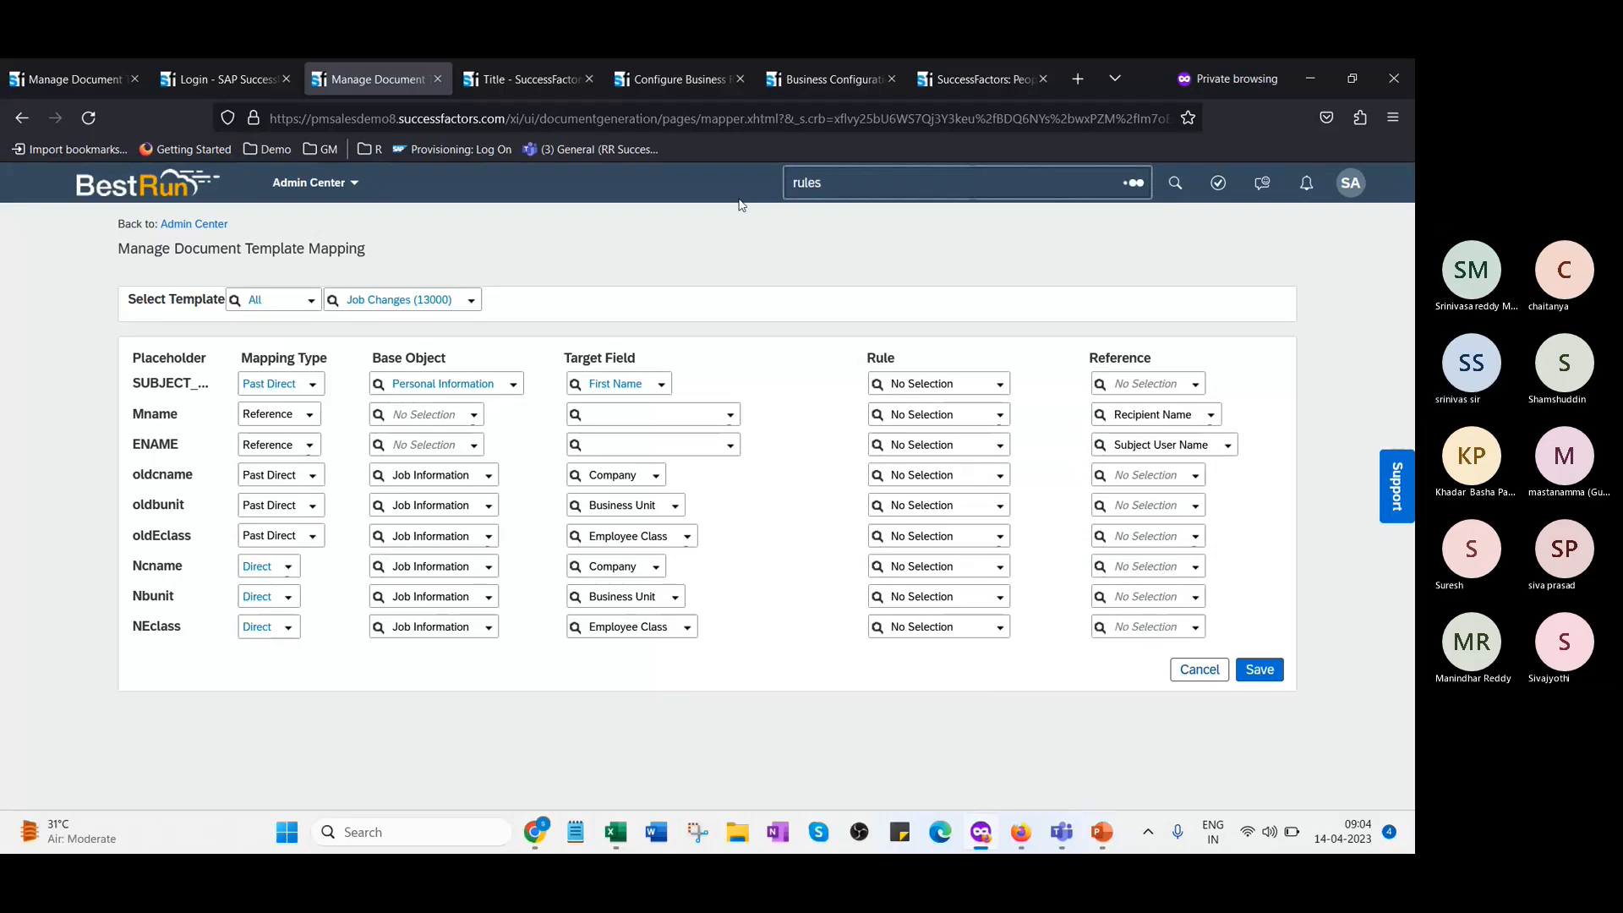
left_click(869, 290)
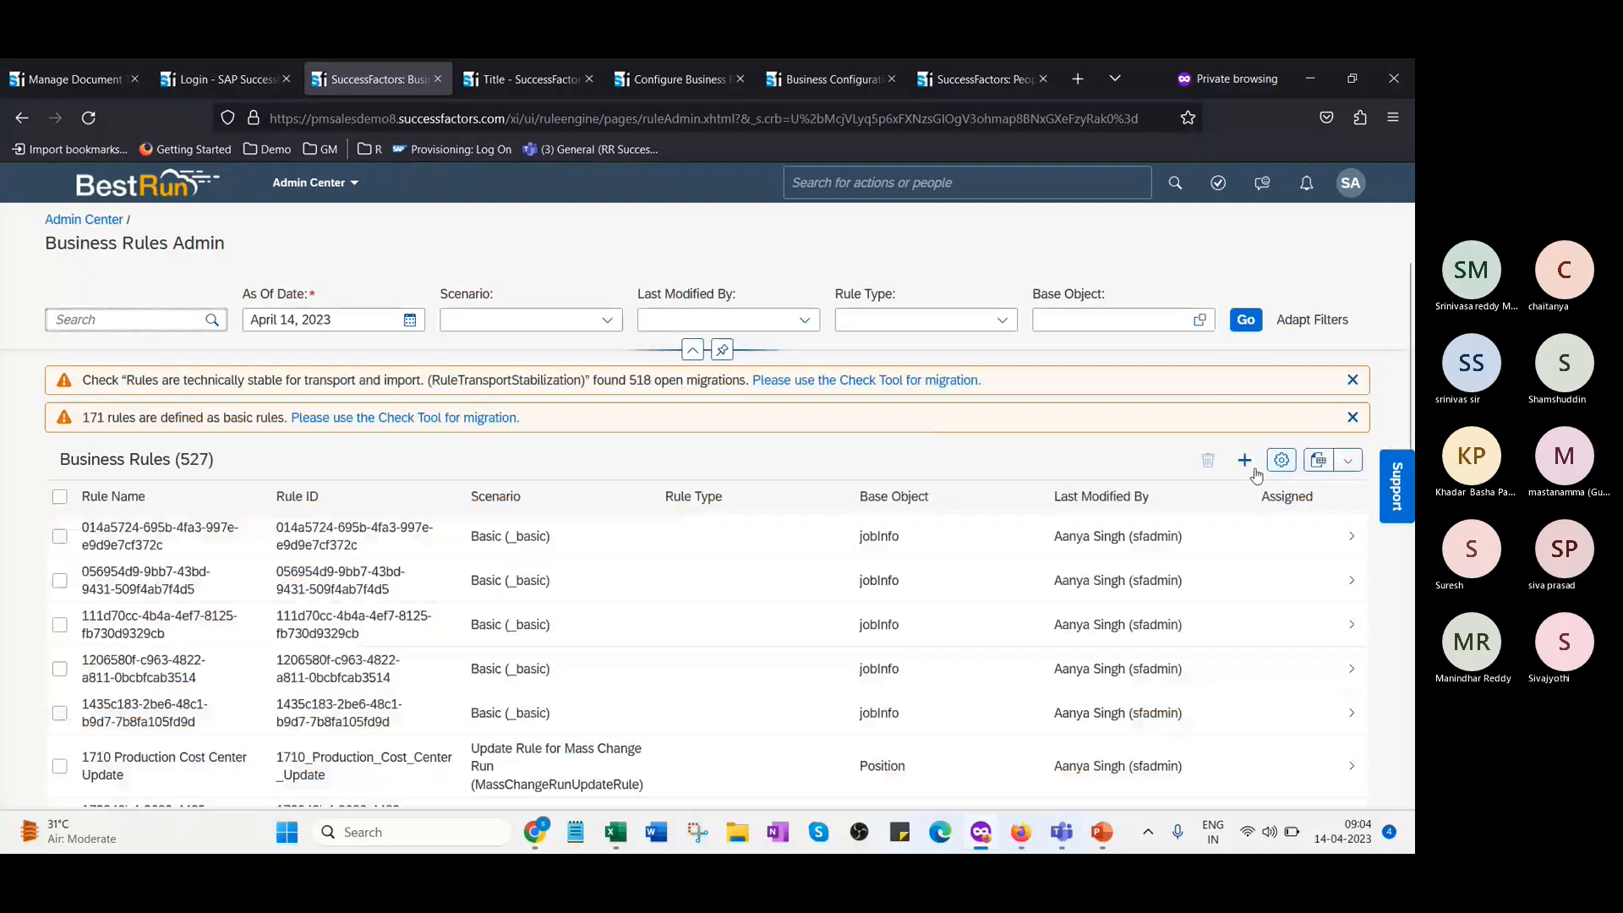
Create a new rule from the Basic scenario and point out the Rule Type and Base Object fields
left_click(1249, 467)
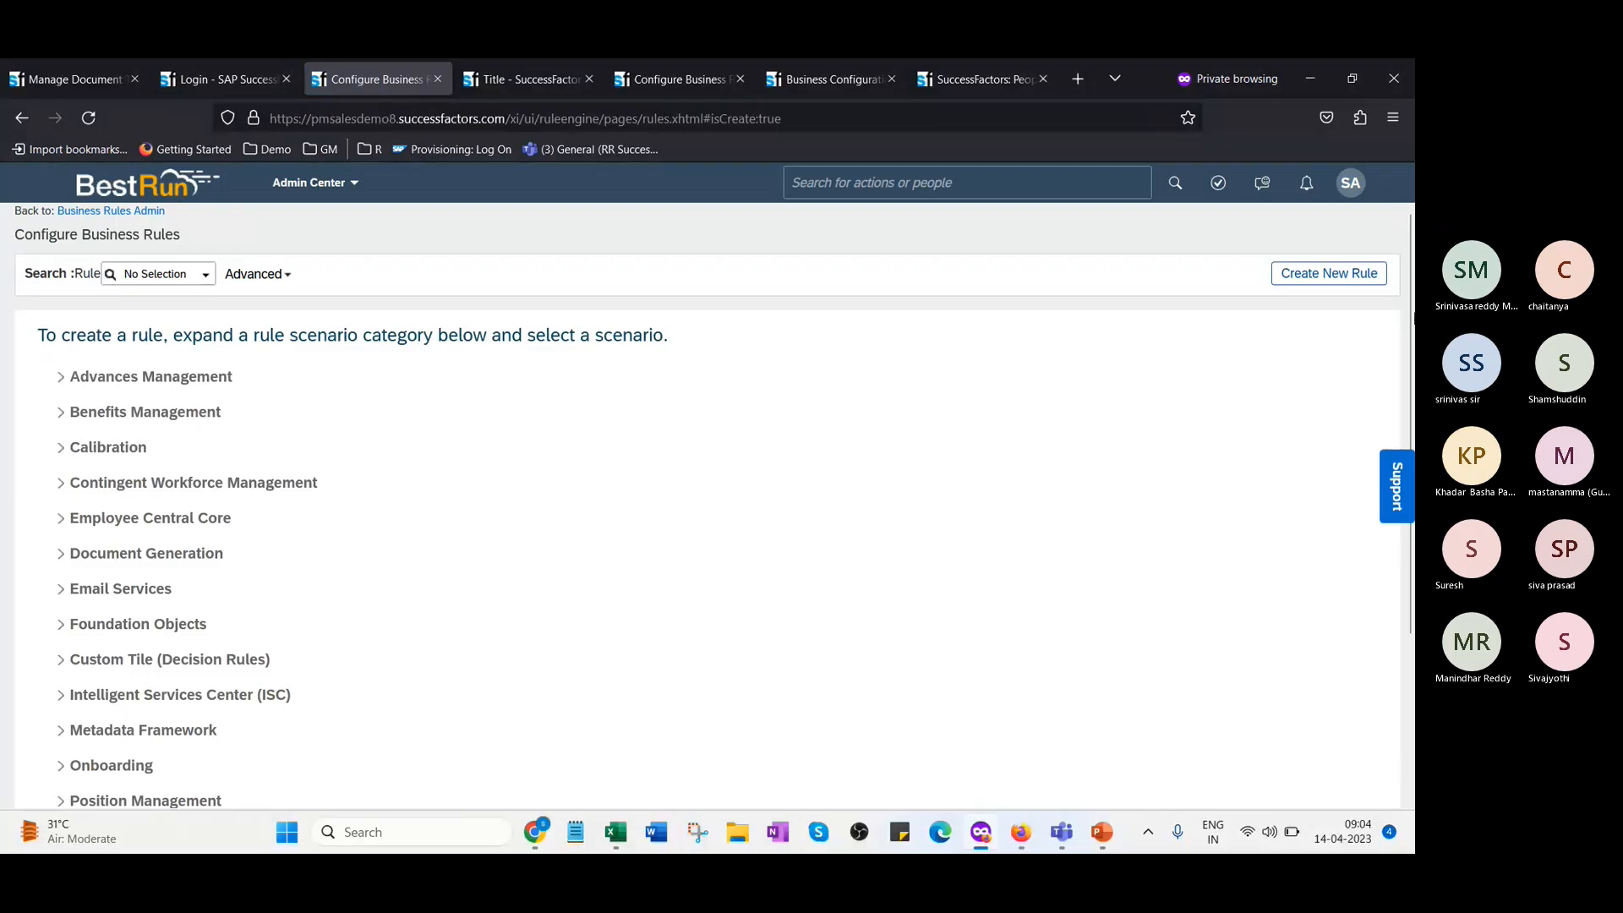
scroll(239, 710, "down", 3)
left_click(102, 764)
left_click(102, 782)
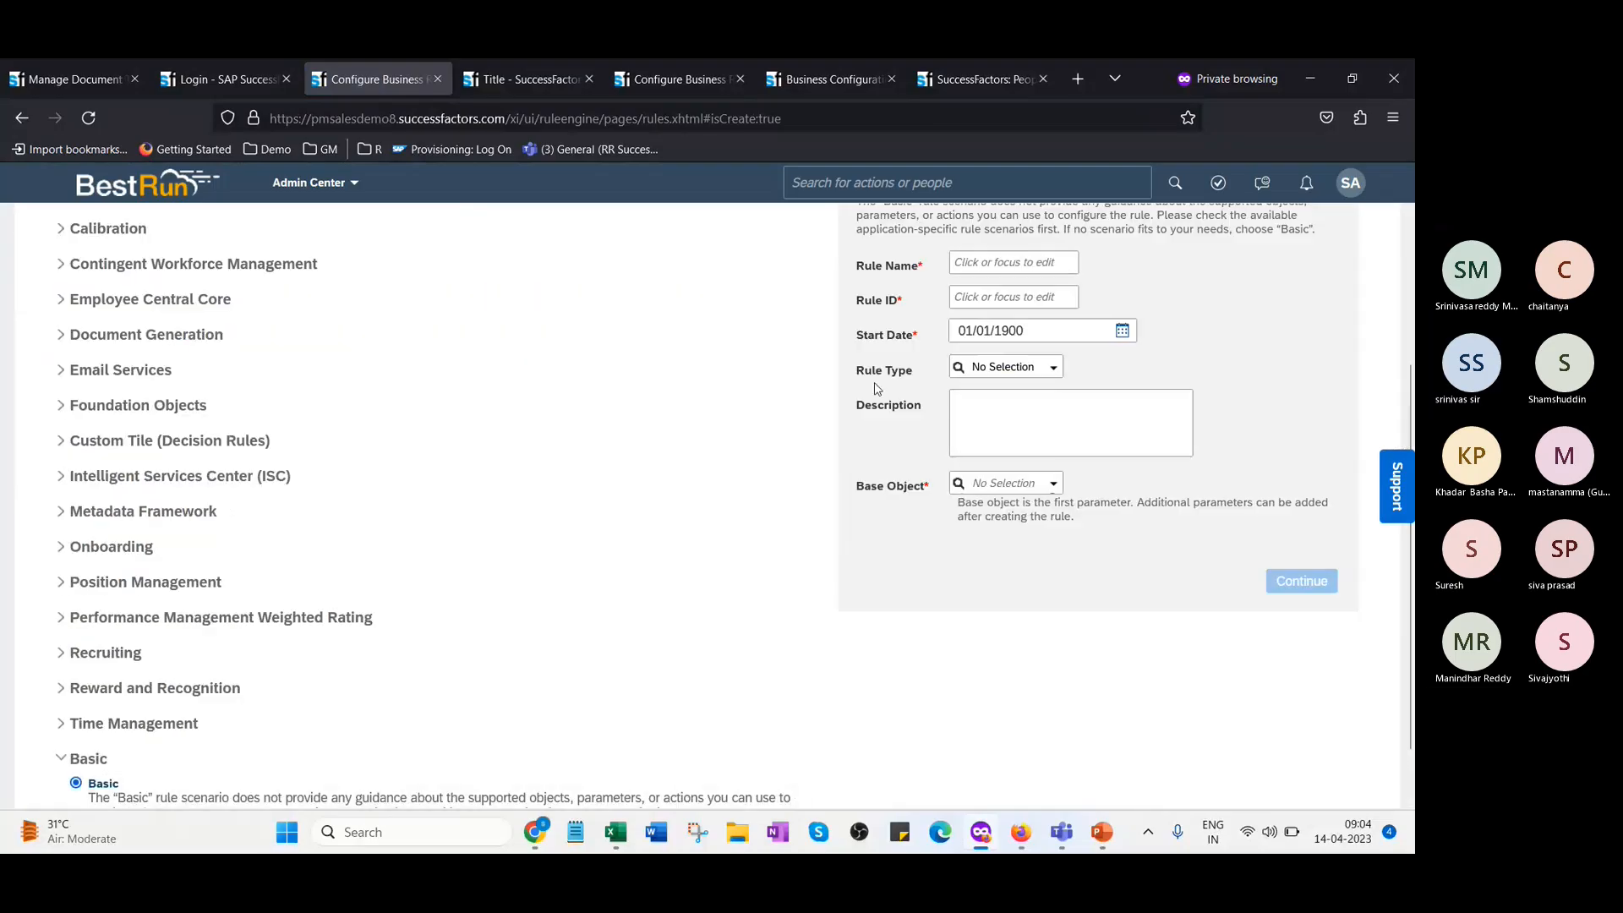
left_click_drag(857, 372, 915, 379)
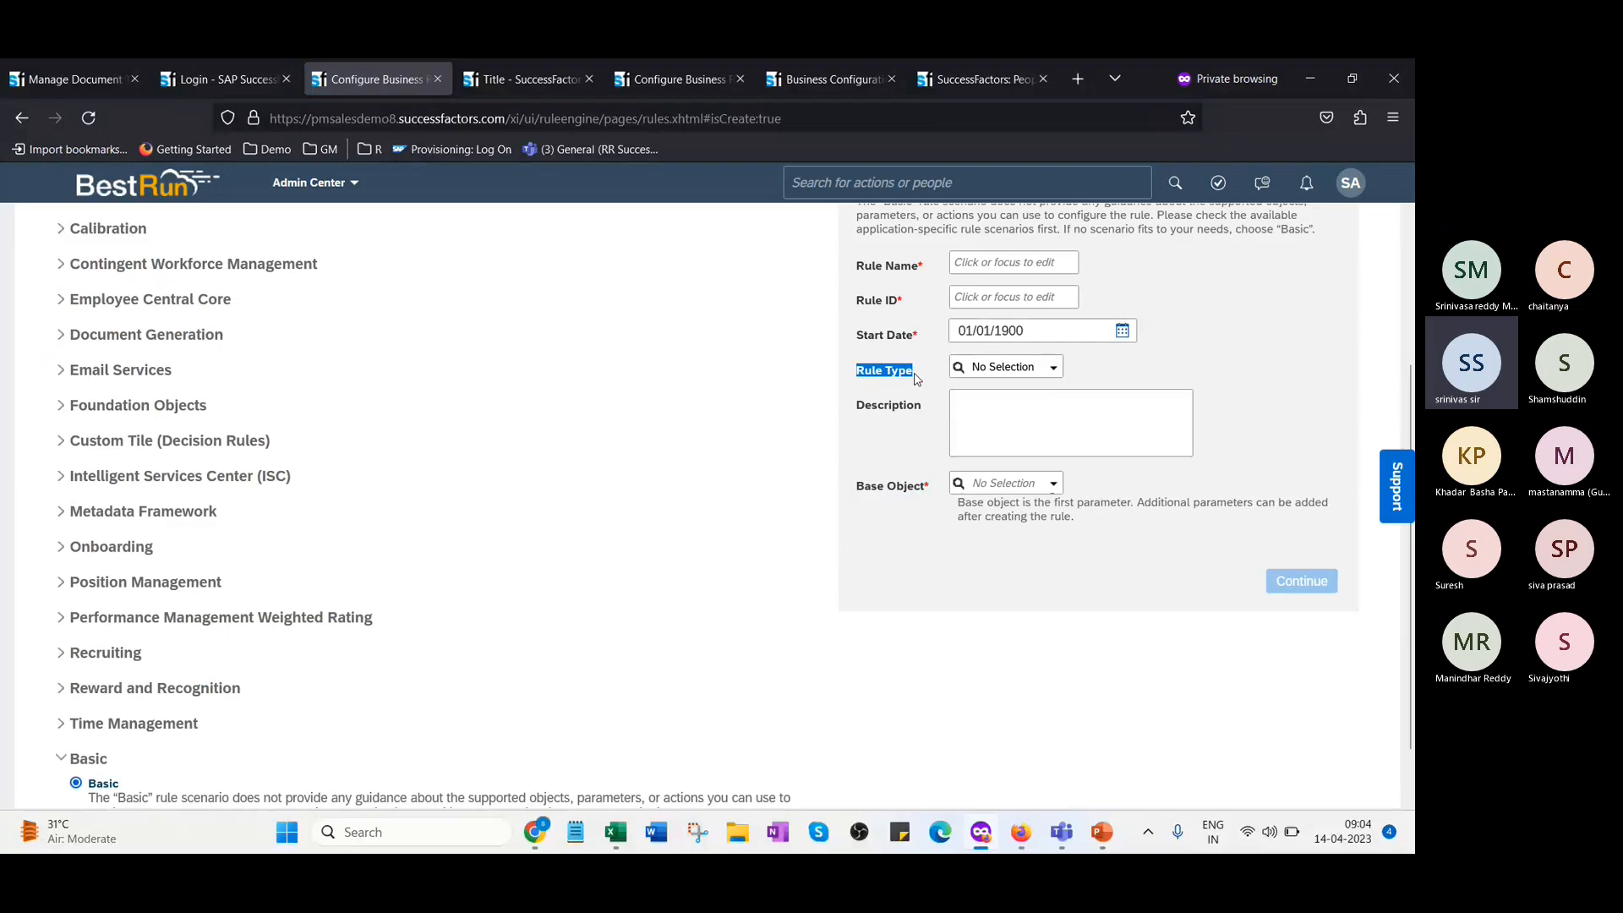
left_click_drag(858, 489, 931, 488)
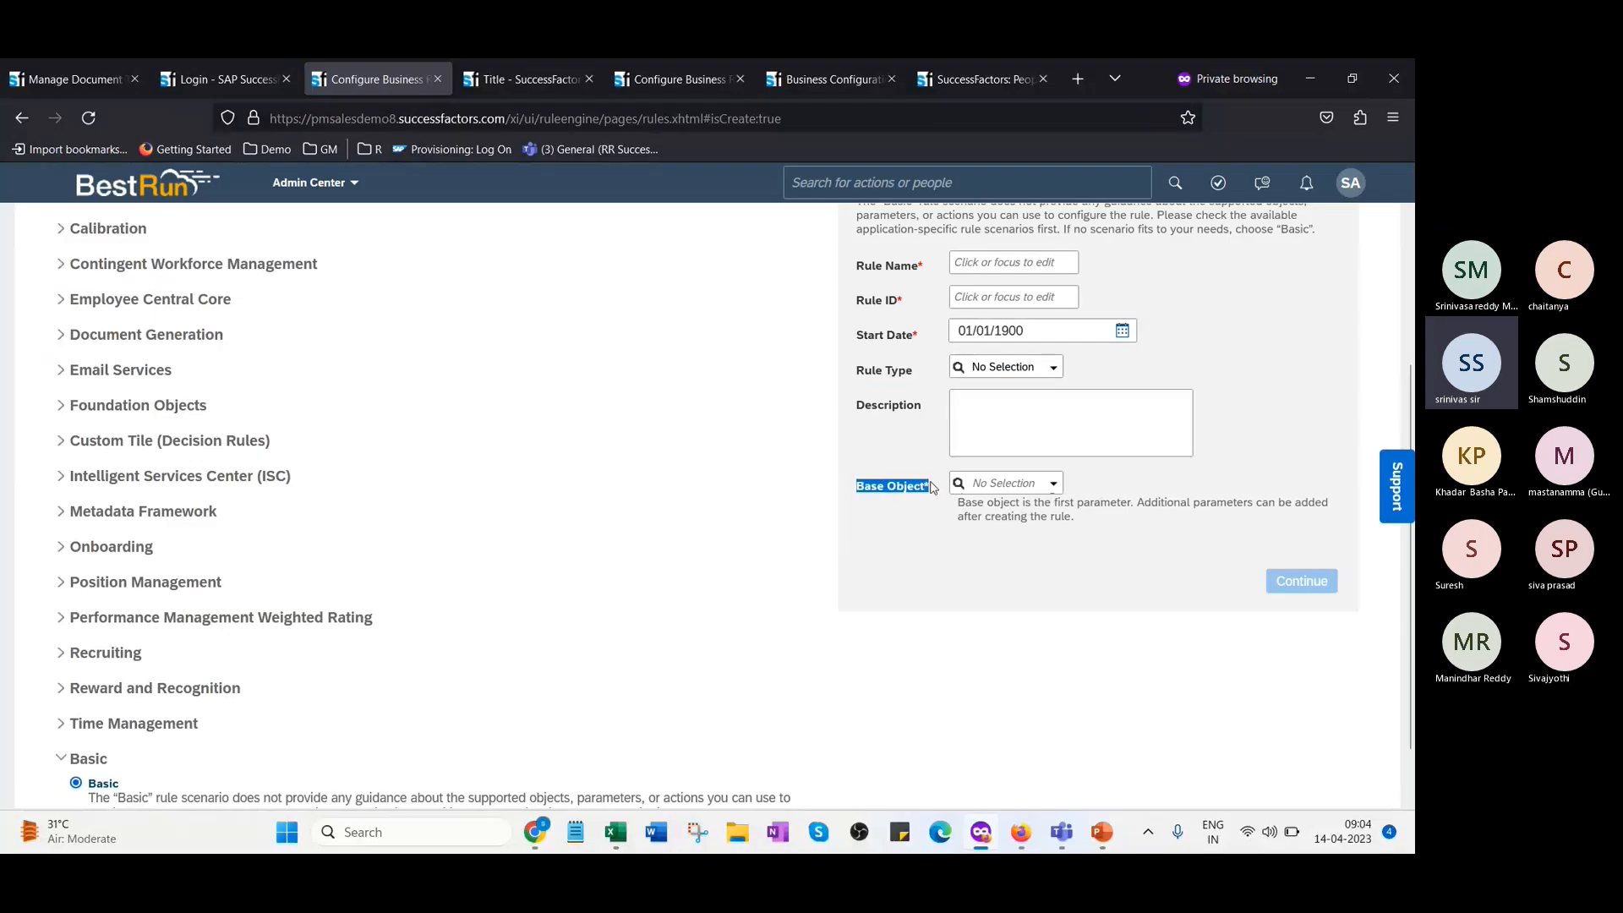
Set rule type DocumentGeneration and base object Document Mapping Rule Result
left_click(1015, 364)
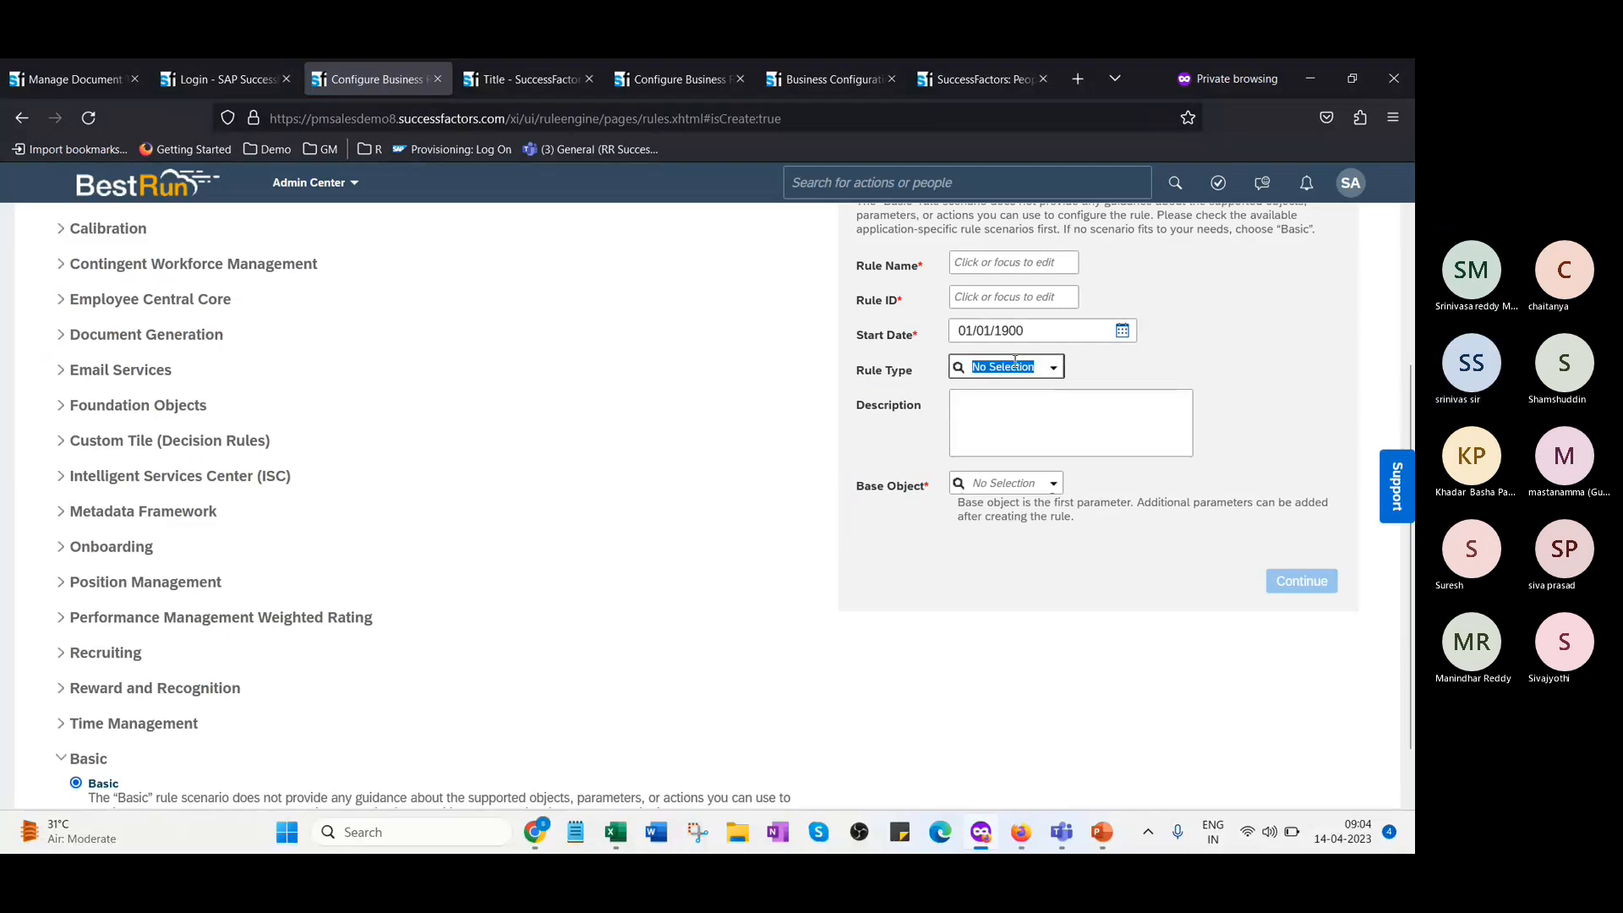
left_click(1054, 368)
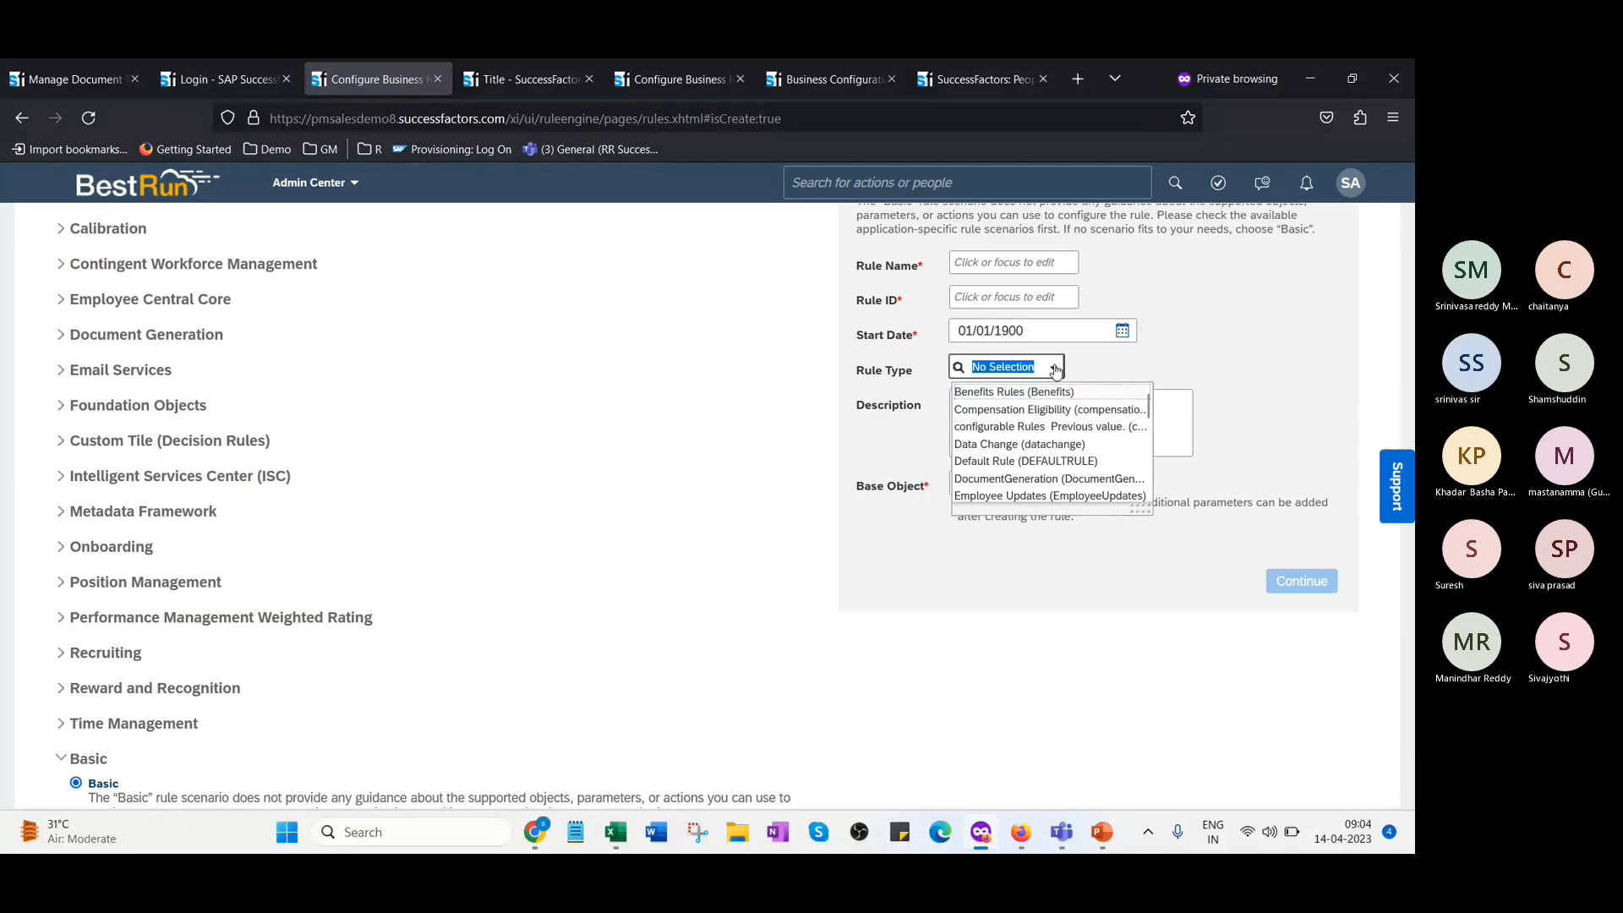
left_click(1088, 480)
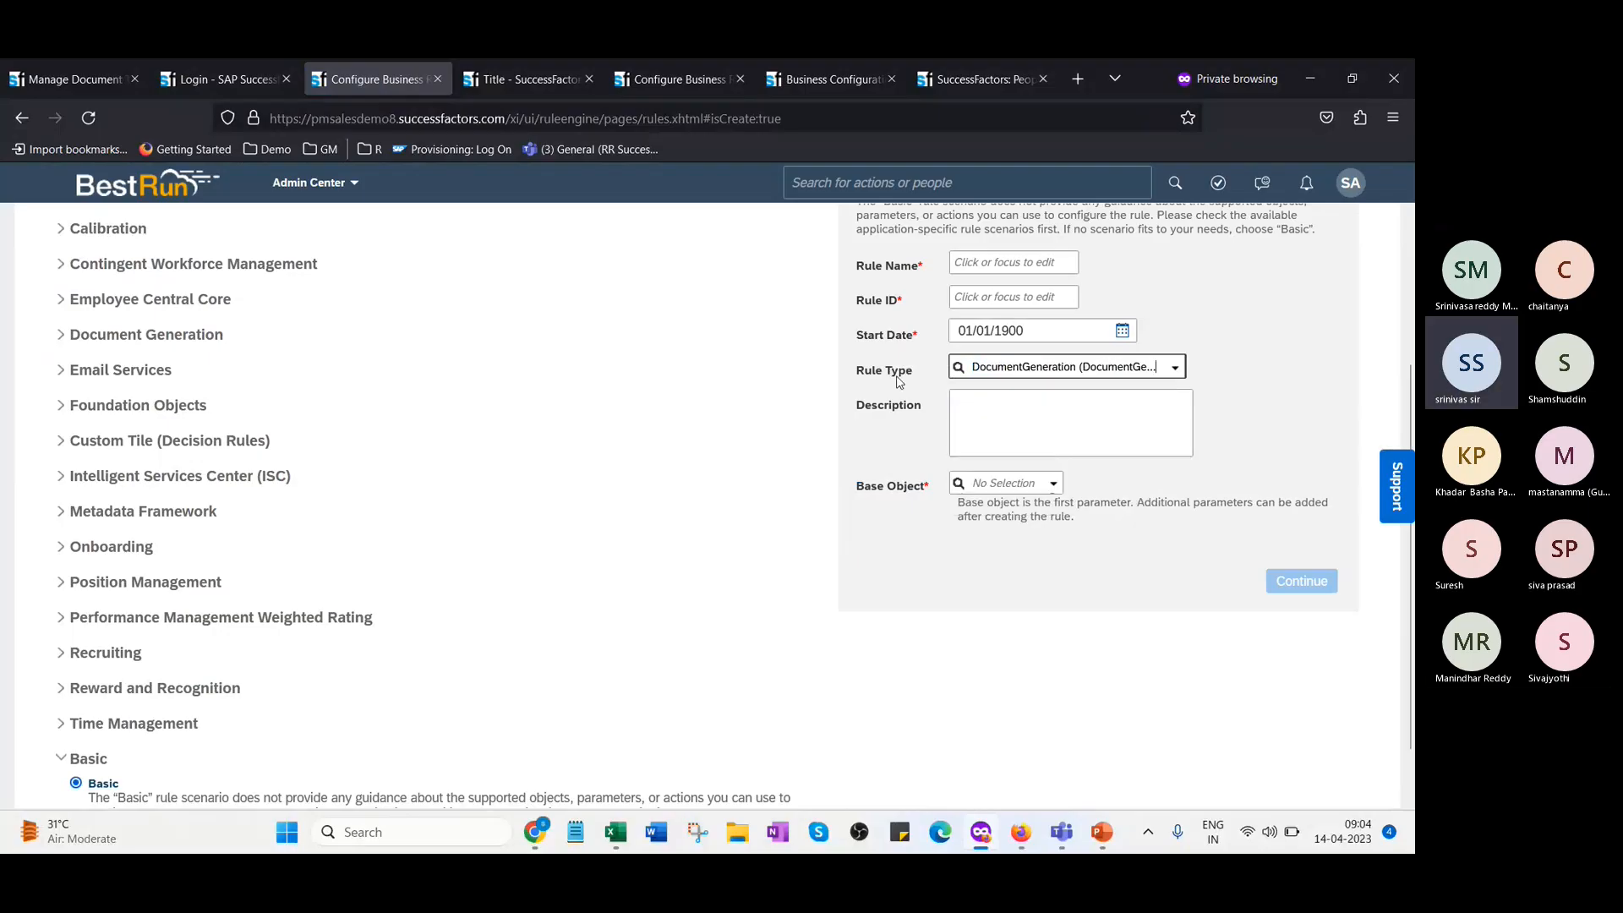
left_click(996, 485)
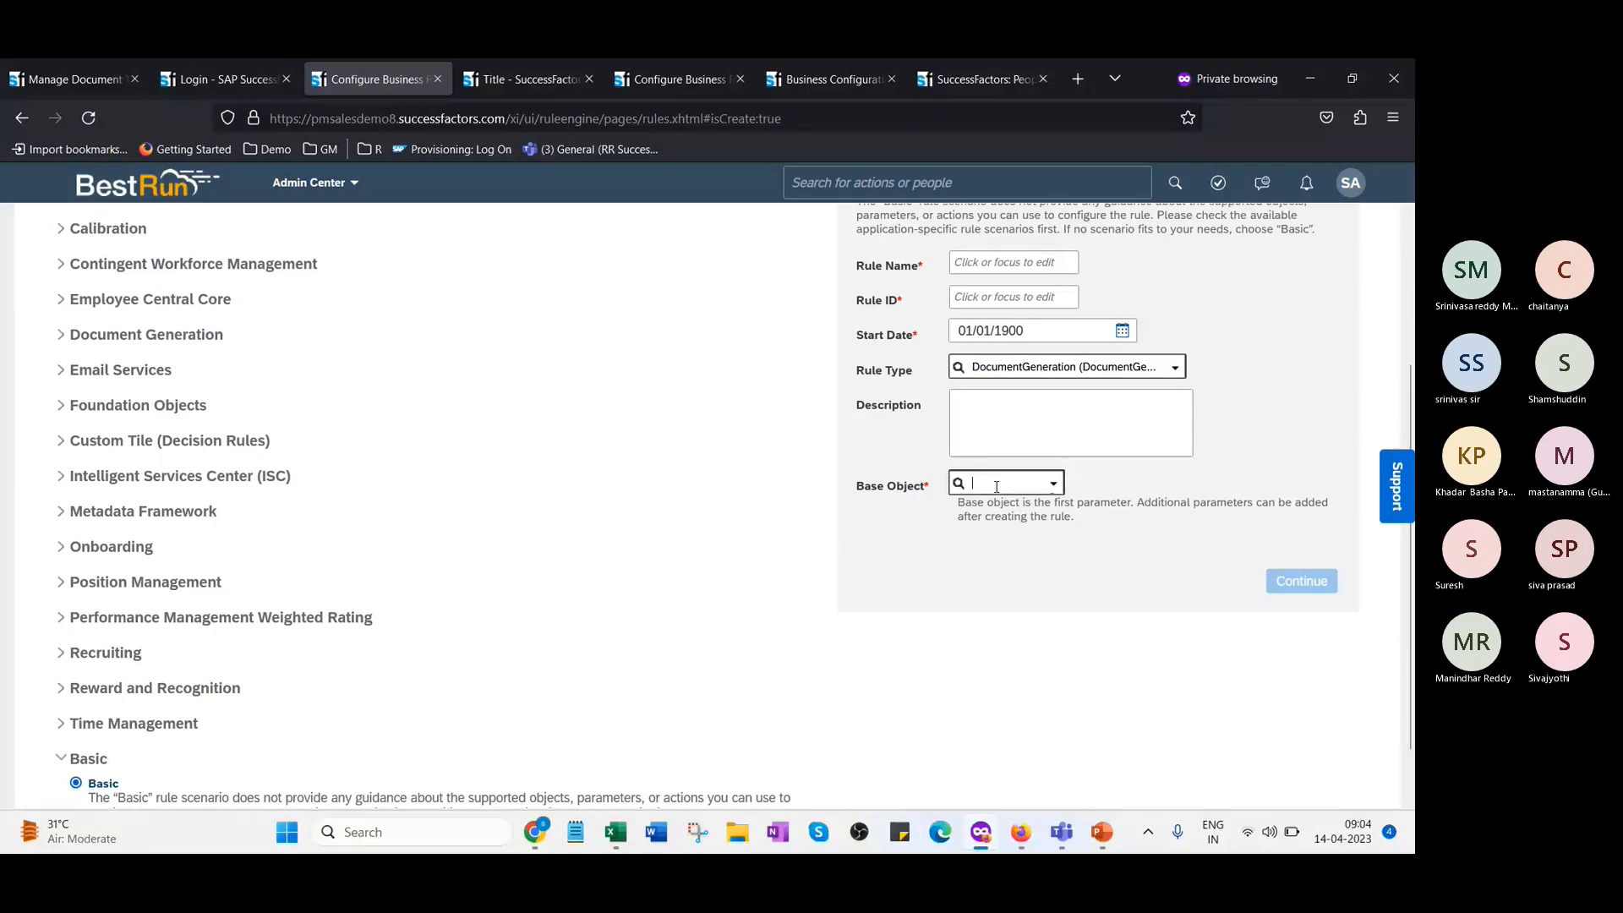
type("rule re")
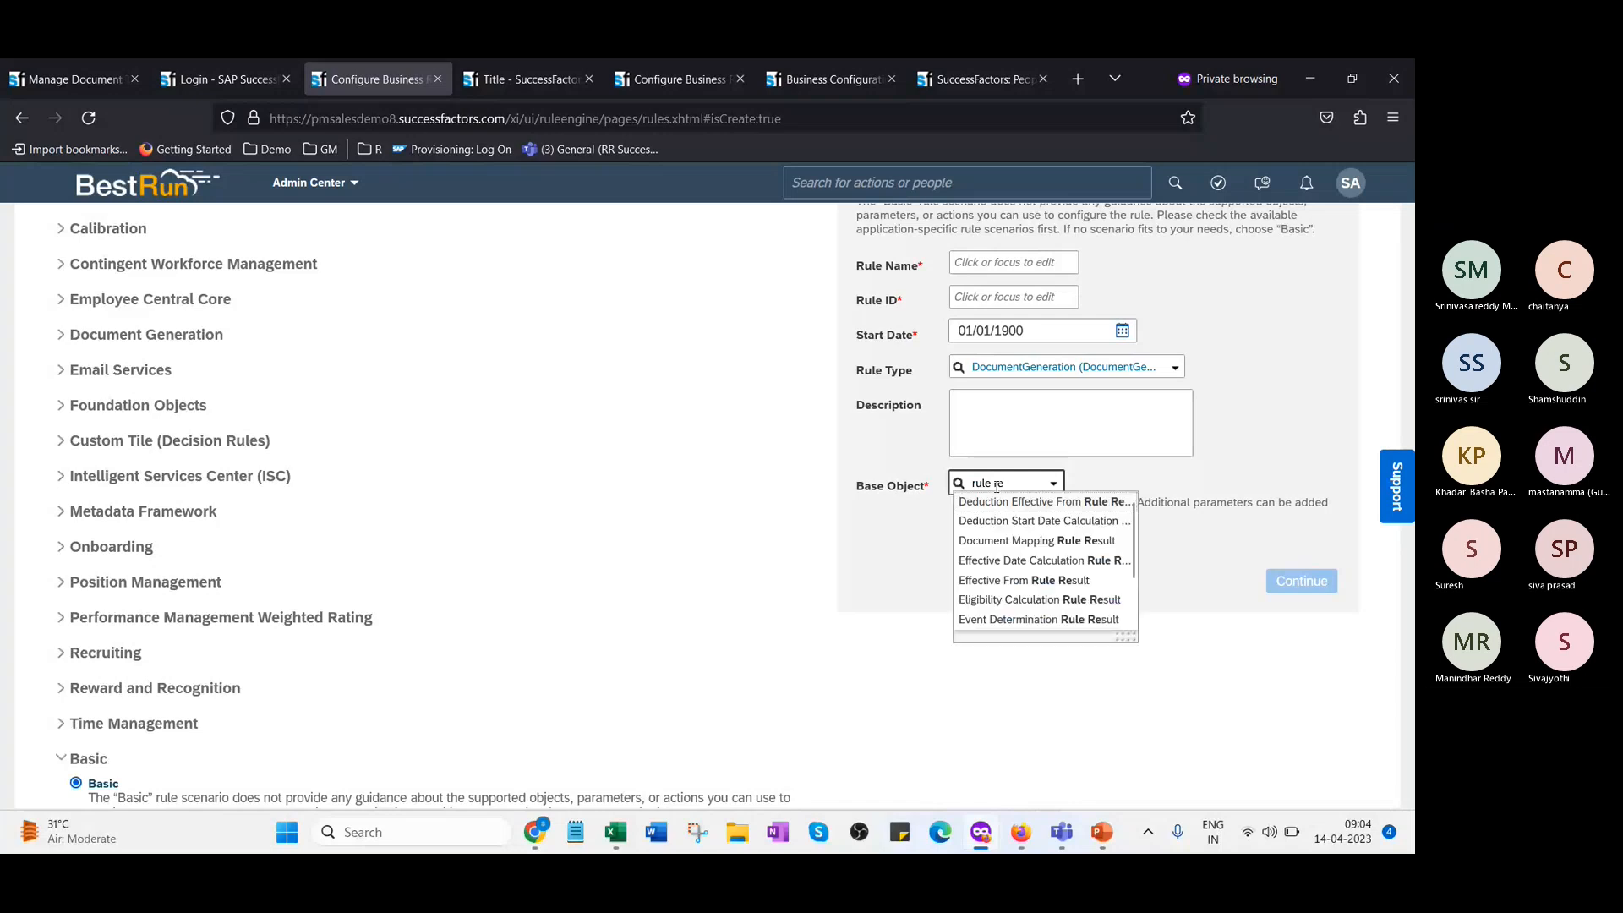
left_click(1069, 549)
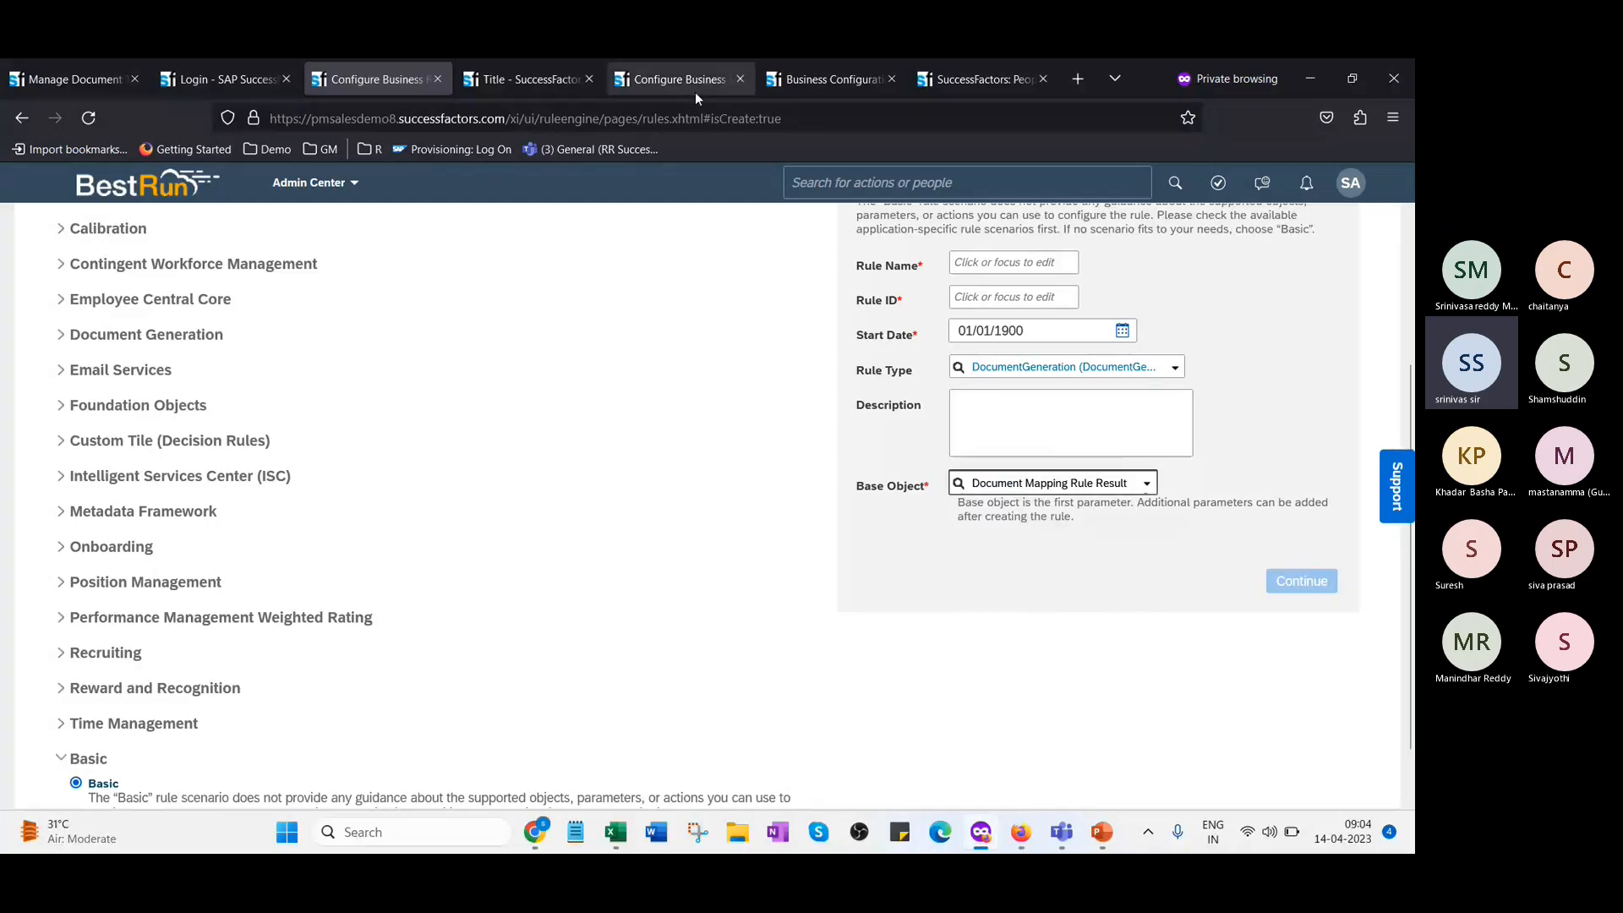
left_click(502, 80)
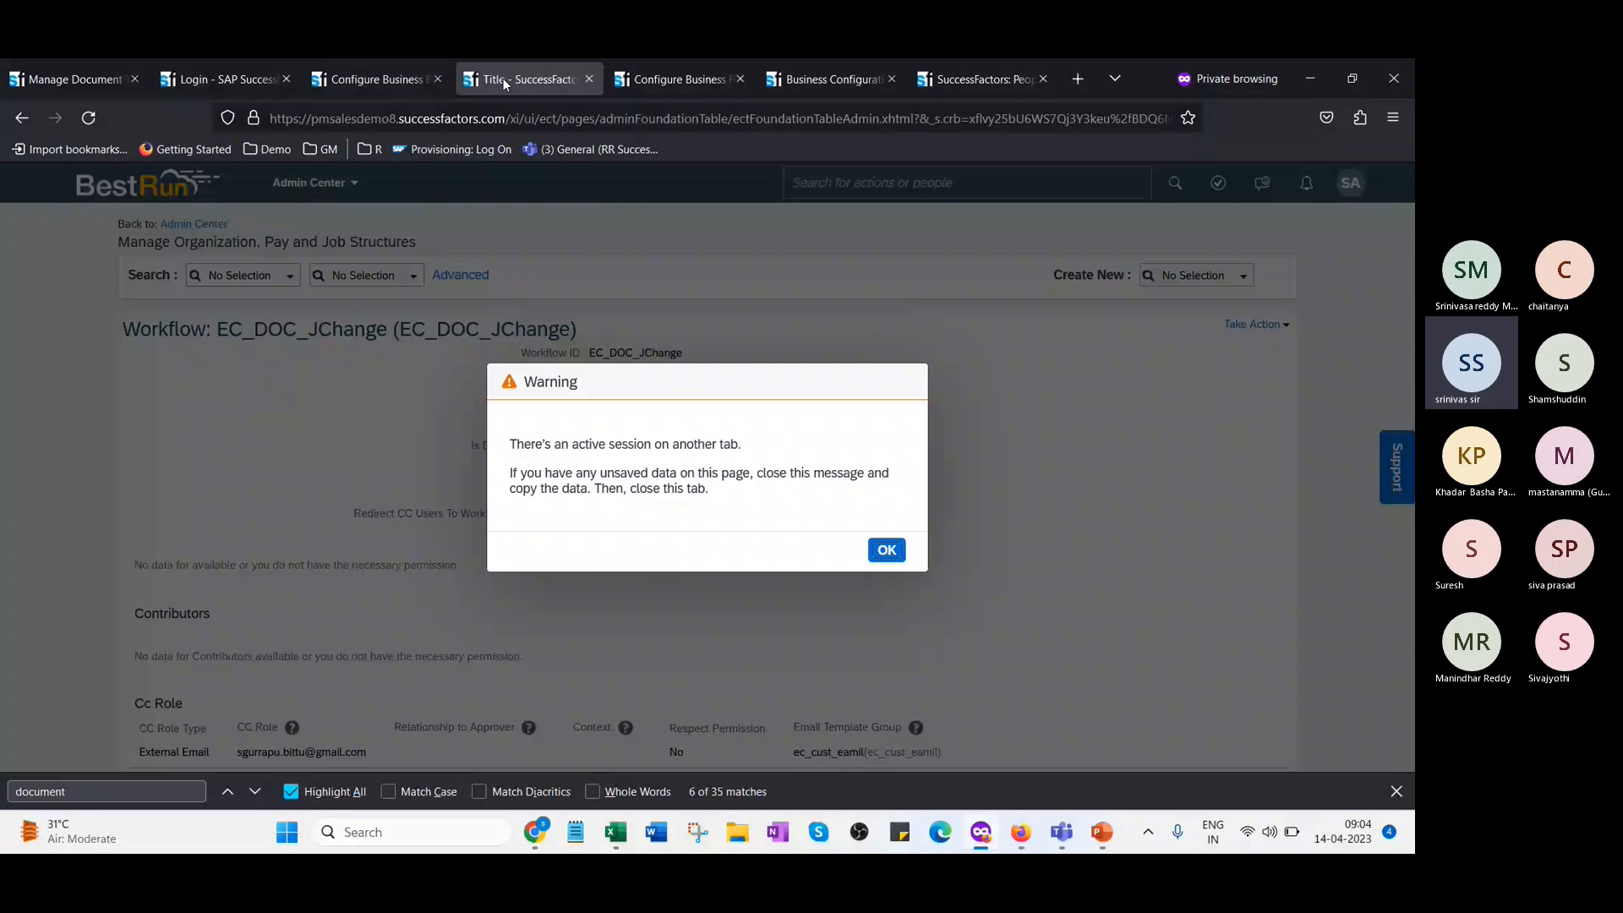
Dismiss the active-session warning and return to the Business Configuration trigger rules tab
left_click(780, 82)
left_click(950, 65)
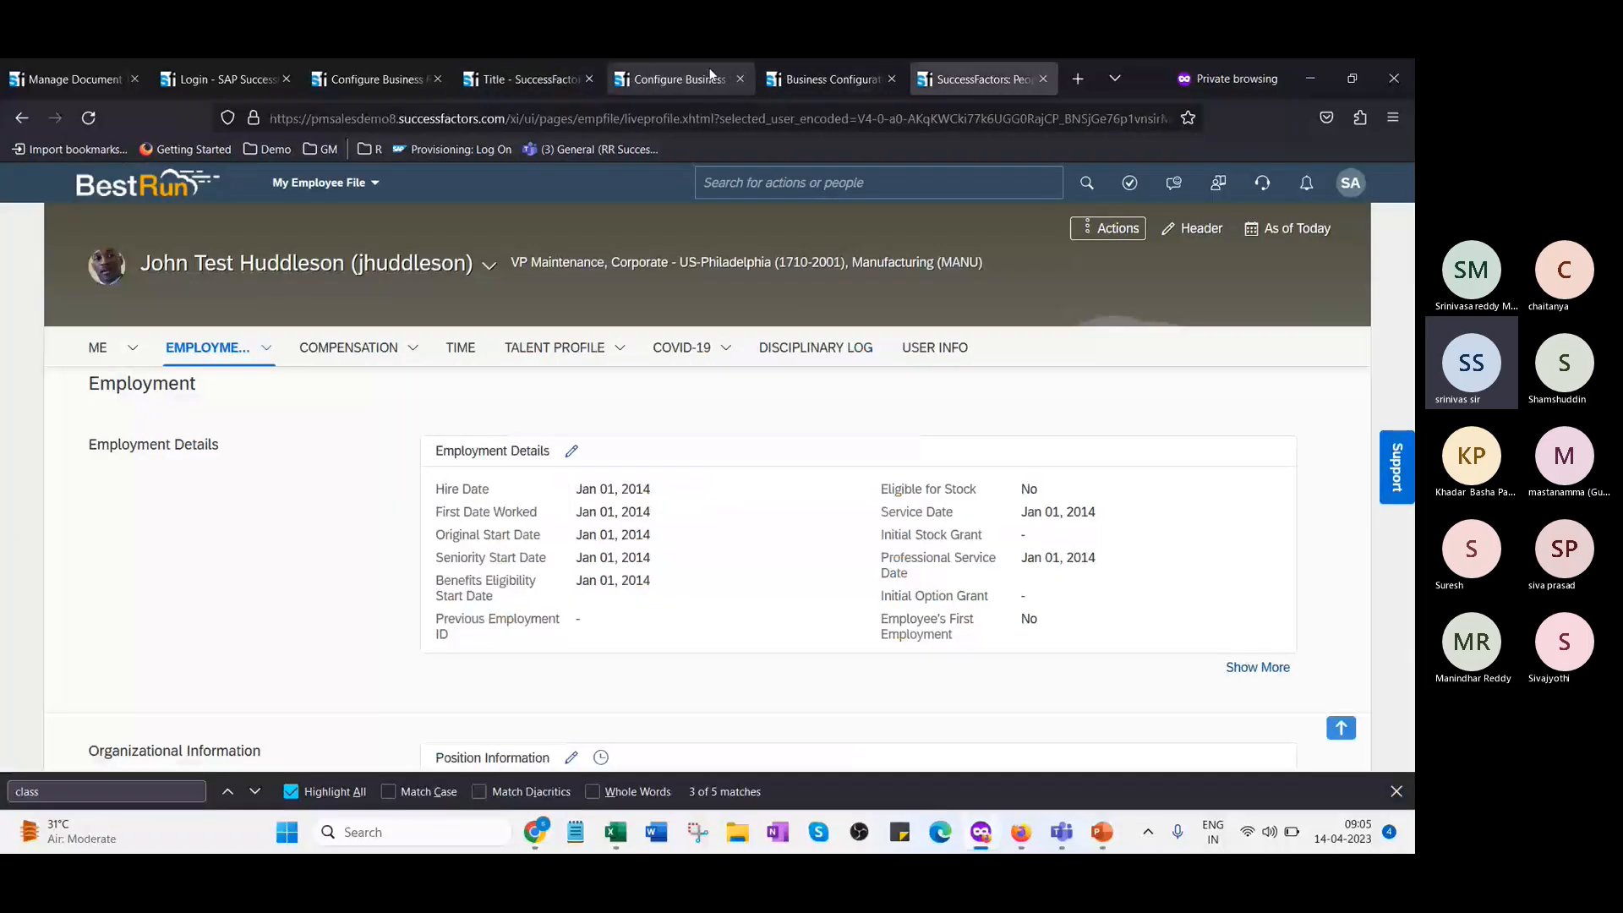
left_click(406, 76)
left_click(241, 69)
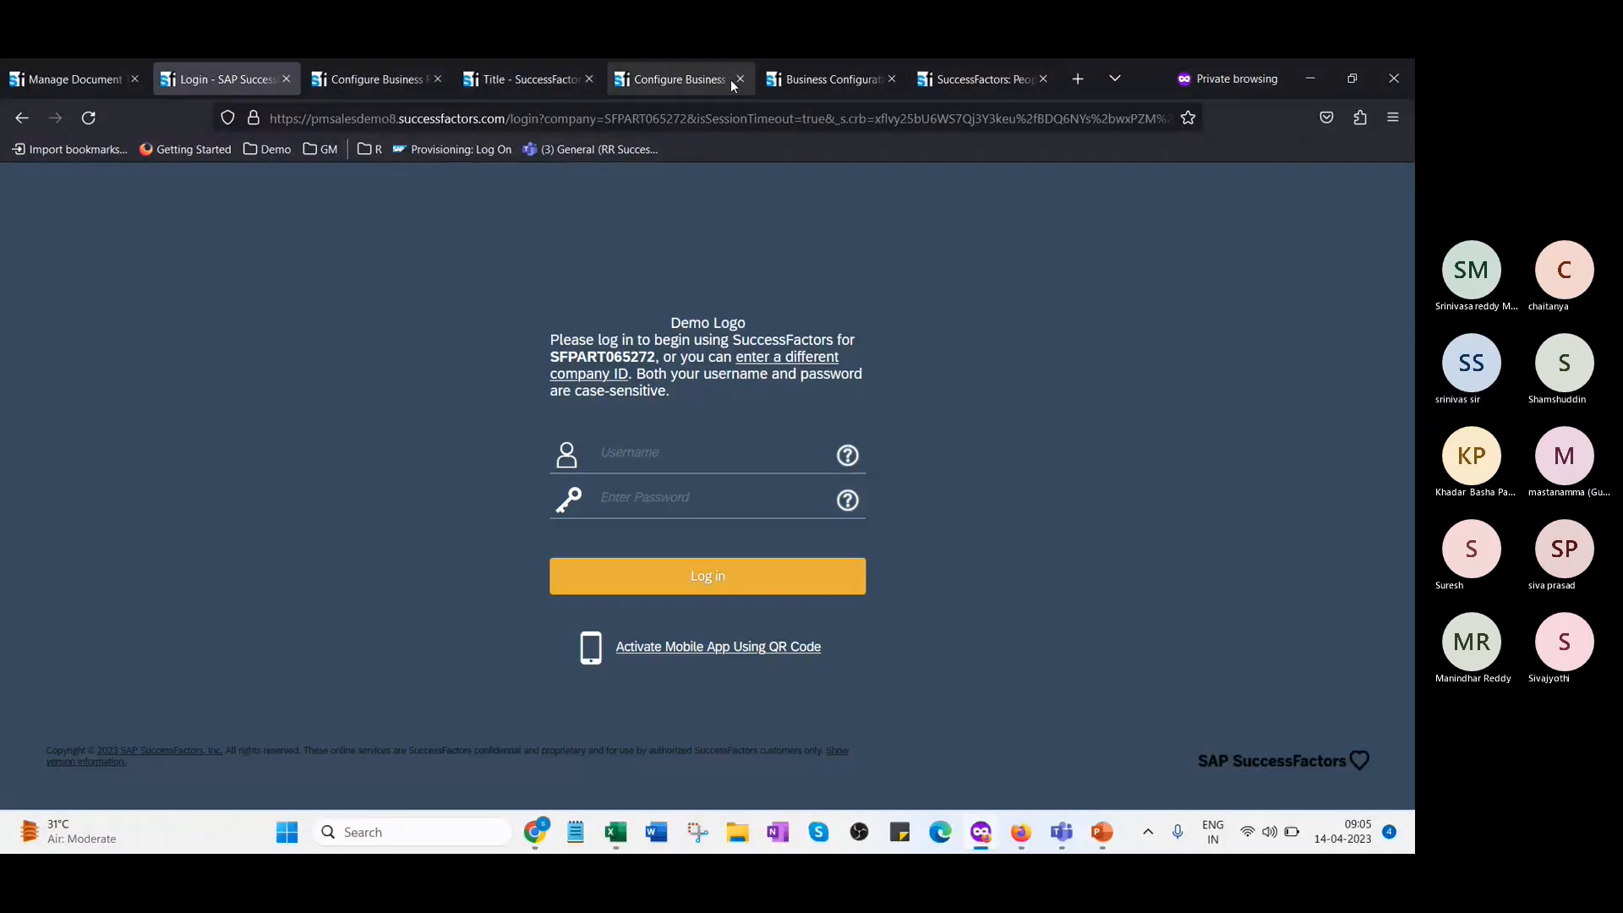
left_click(864, 80)
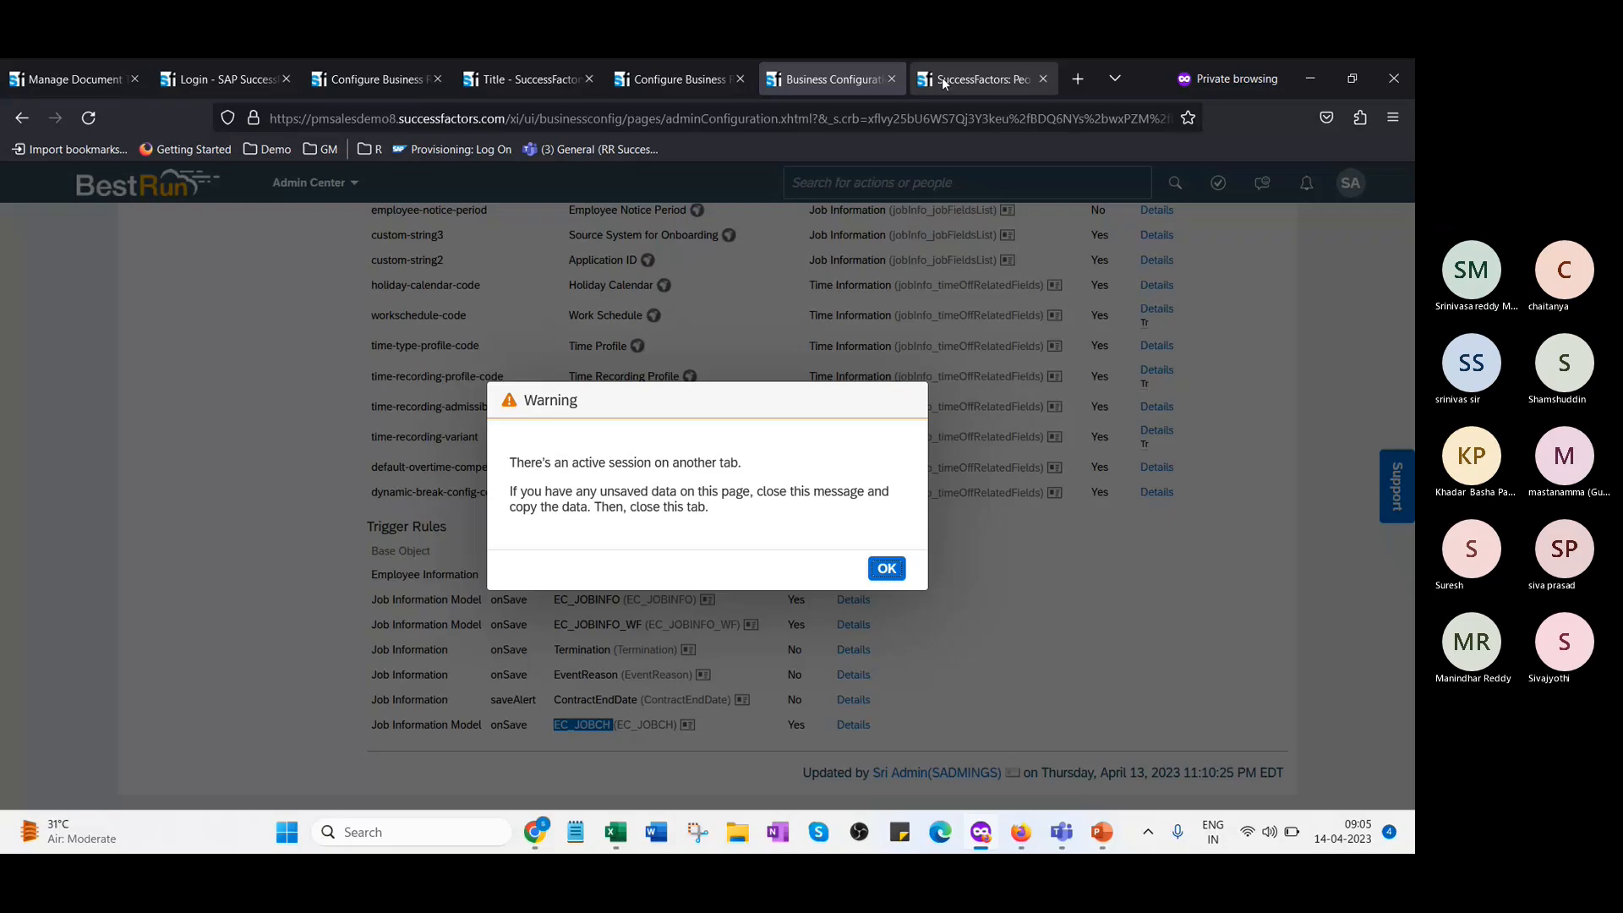
left_click(944, 80)
left_click(820, 78)
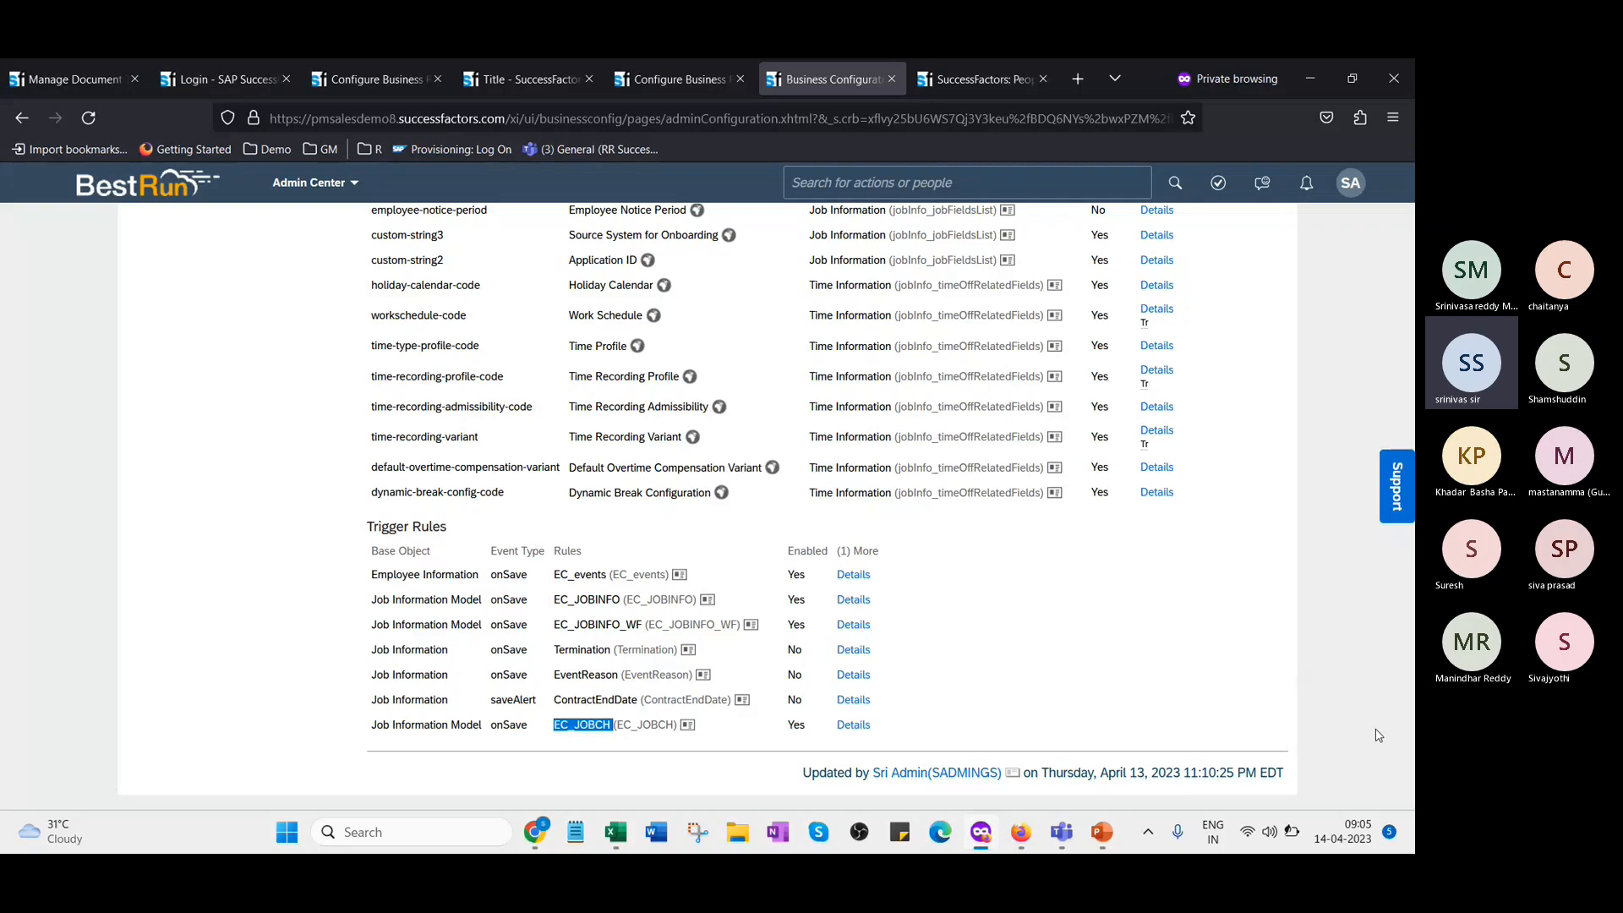
Close the Gmail window, end the slideshow and close PowerPoint
key("alt+Tab")
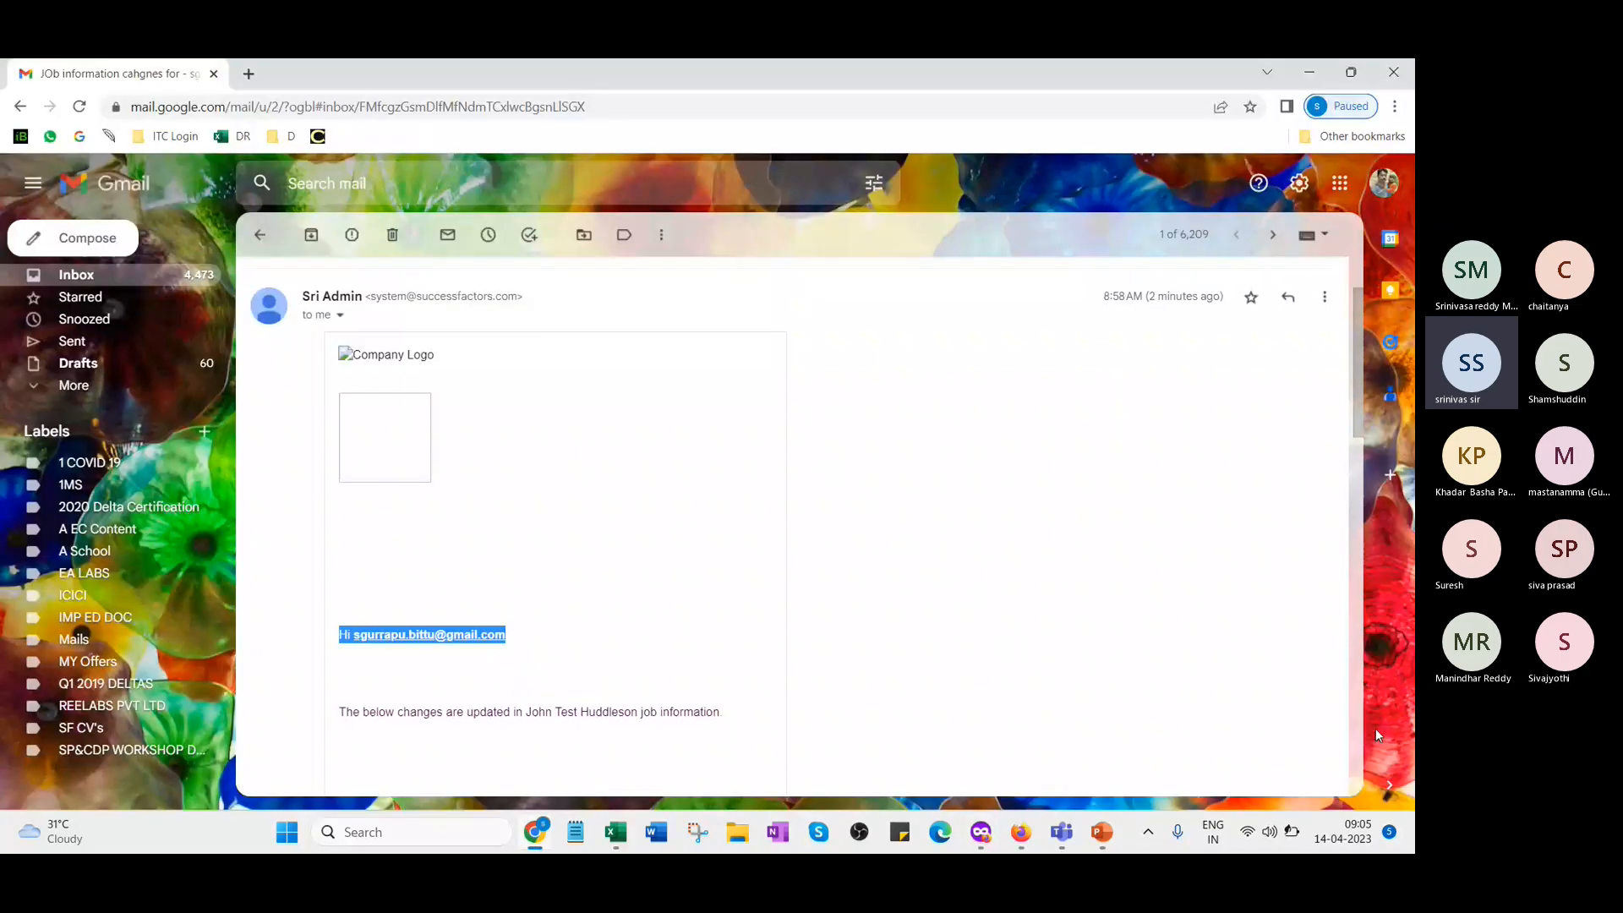
left_click(1393, 73)
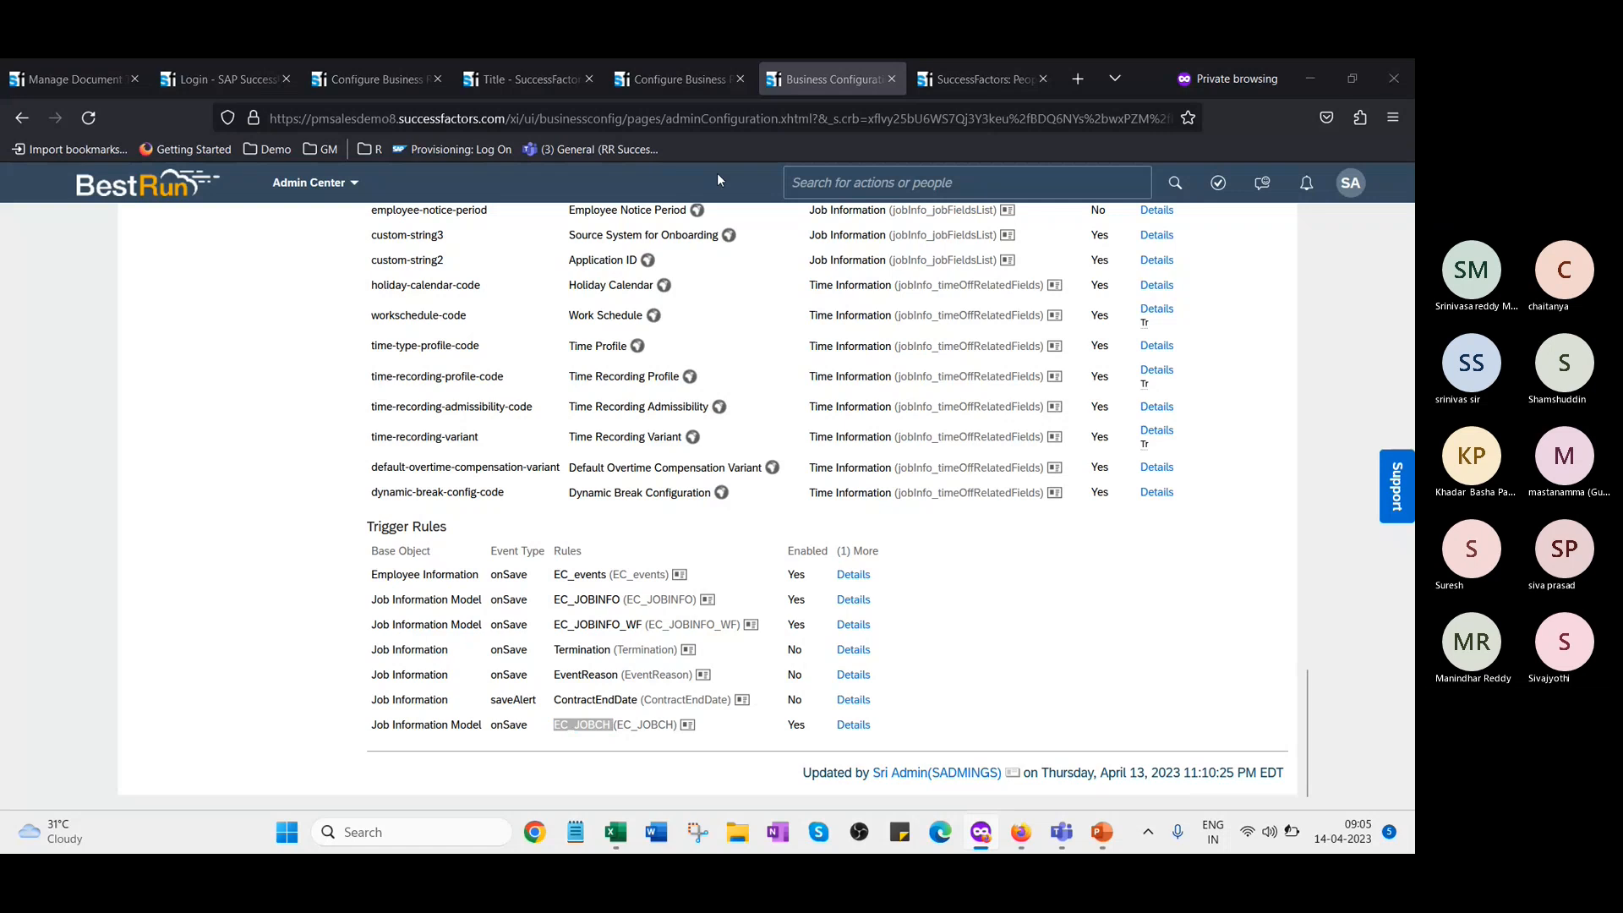
key("alt+Tab")
key("Escape")
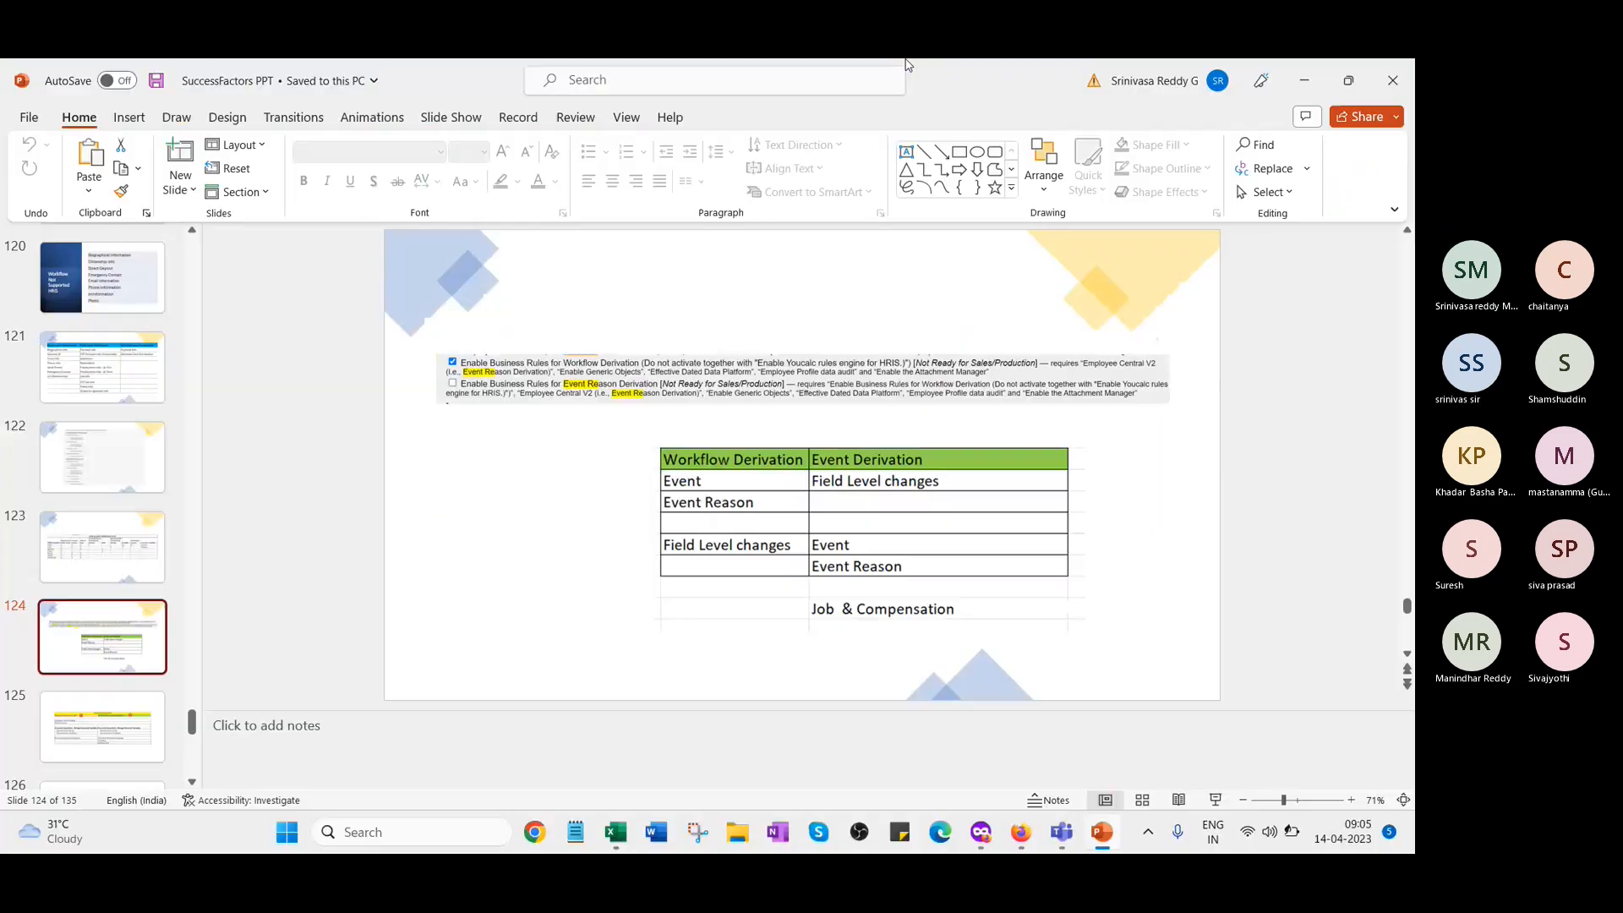
left_click(1396, 81)
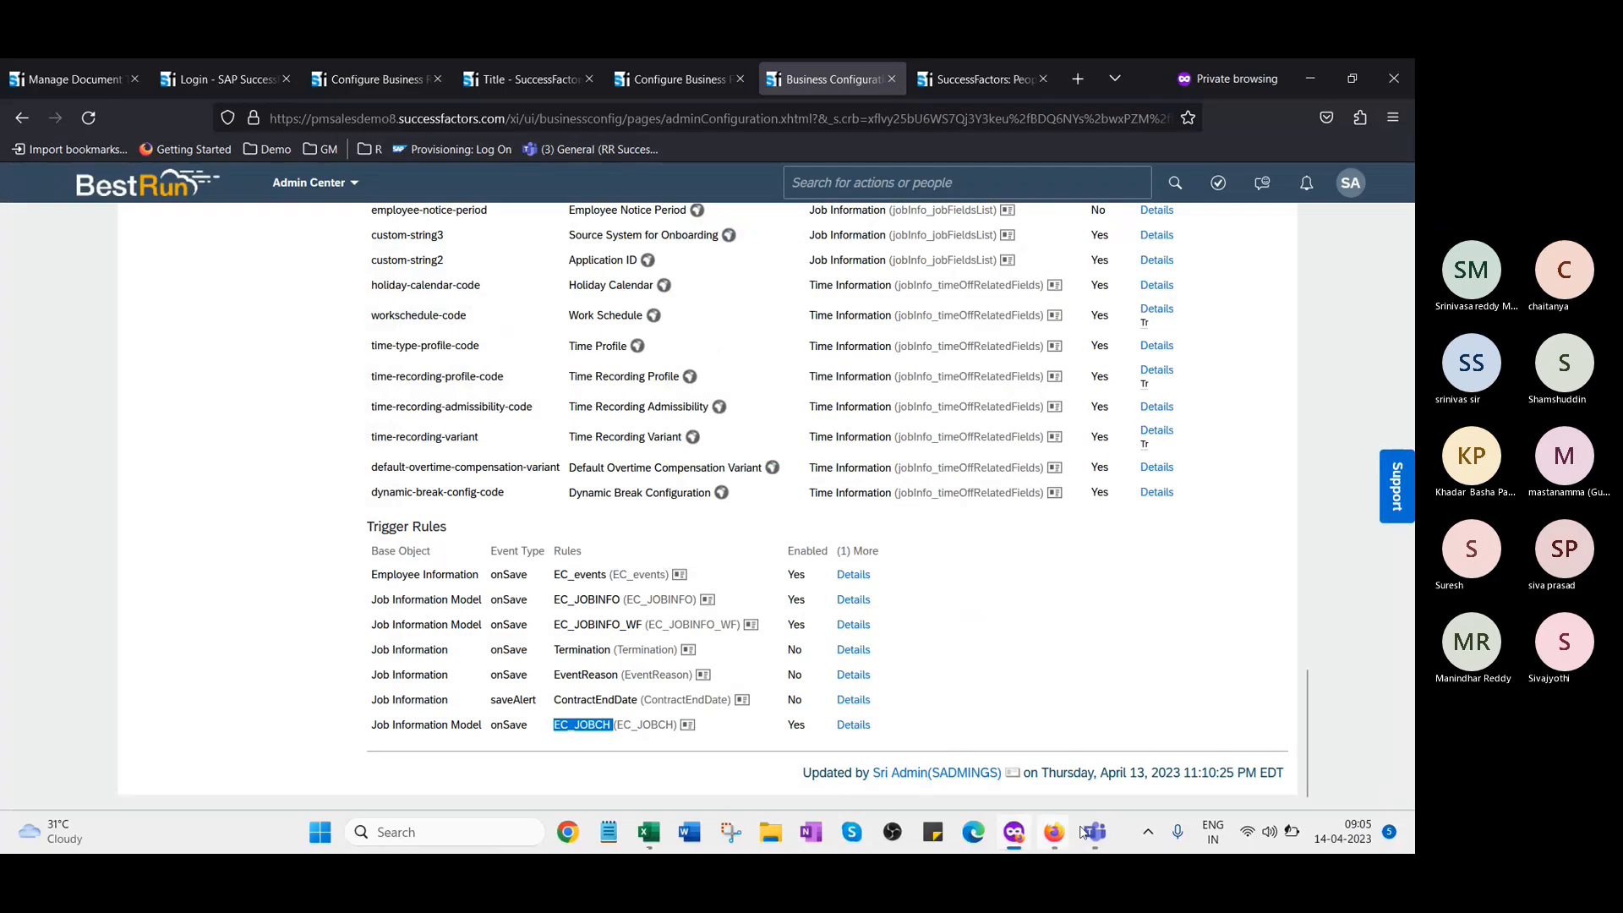
Turn off the camera, cancel joining and close the Teams join window
left_click(1086, 831)
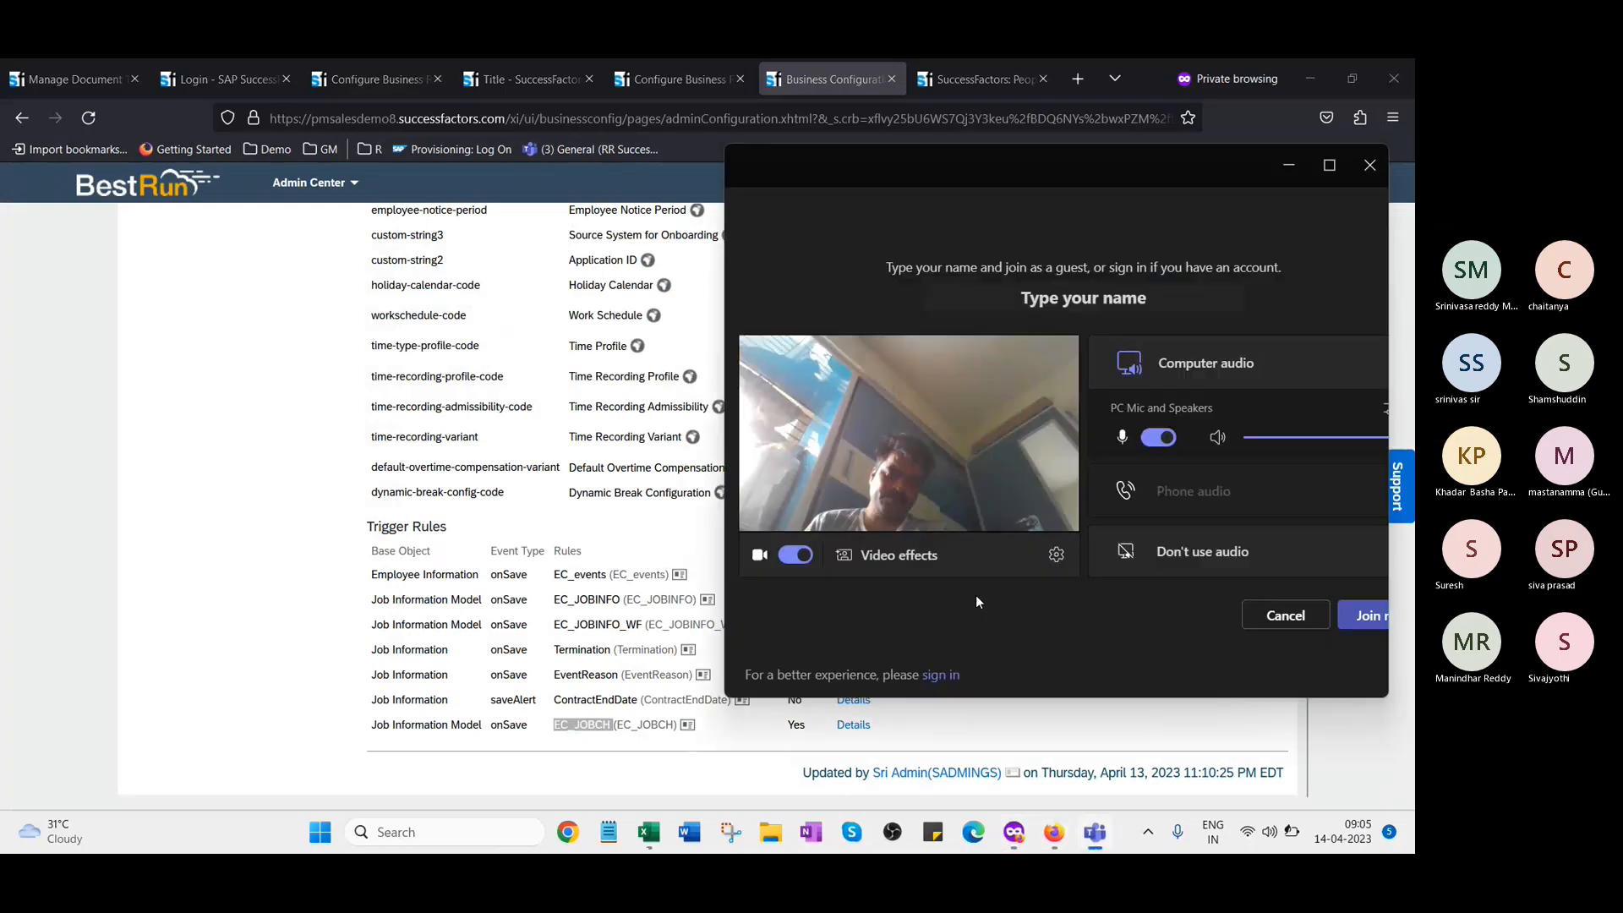
left_click(796, 556)
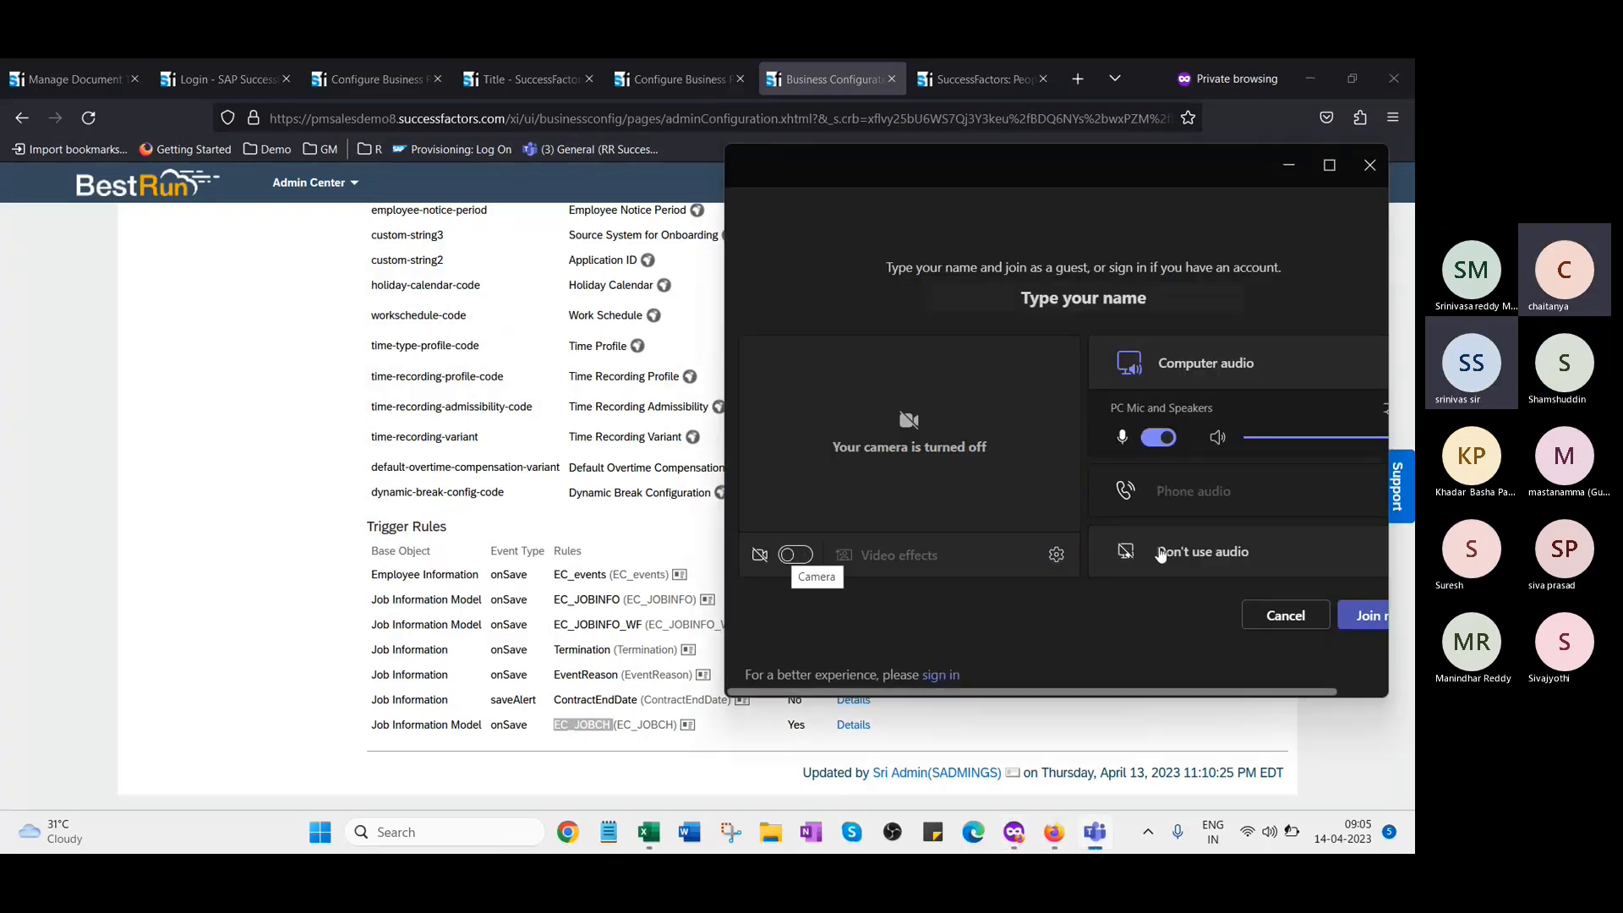
left_click(1286, 615)
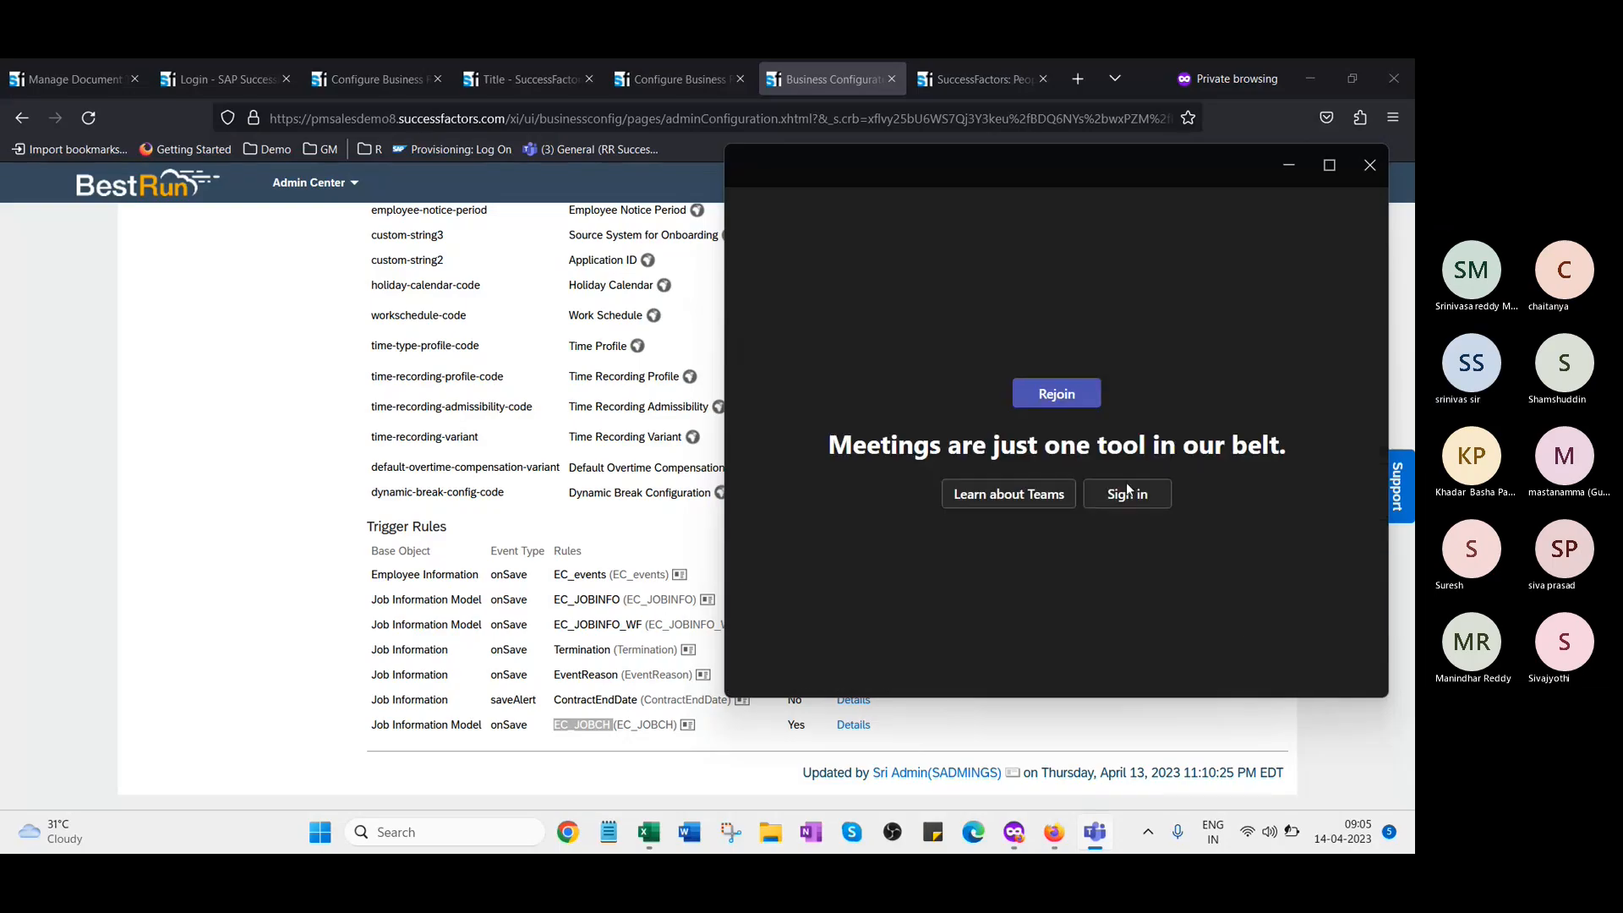
left_click(1370, 167)
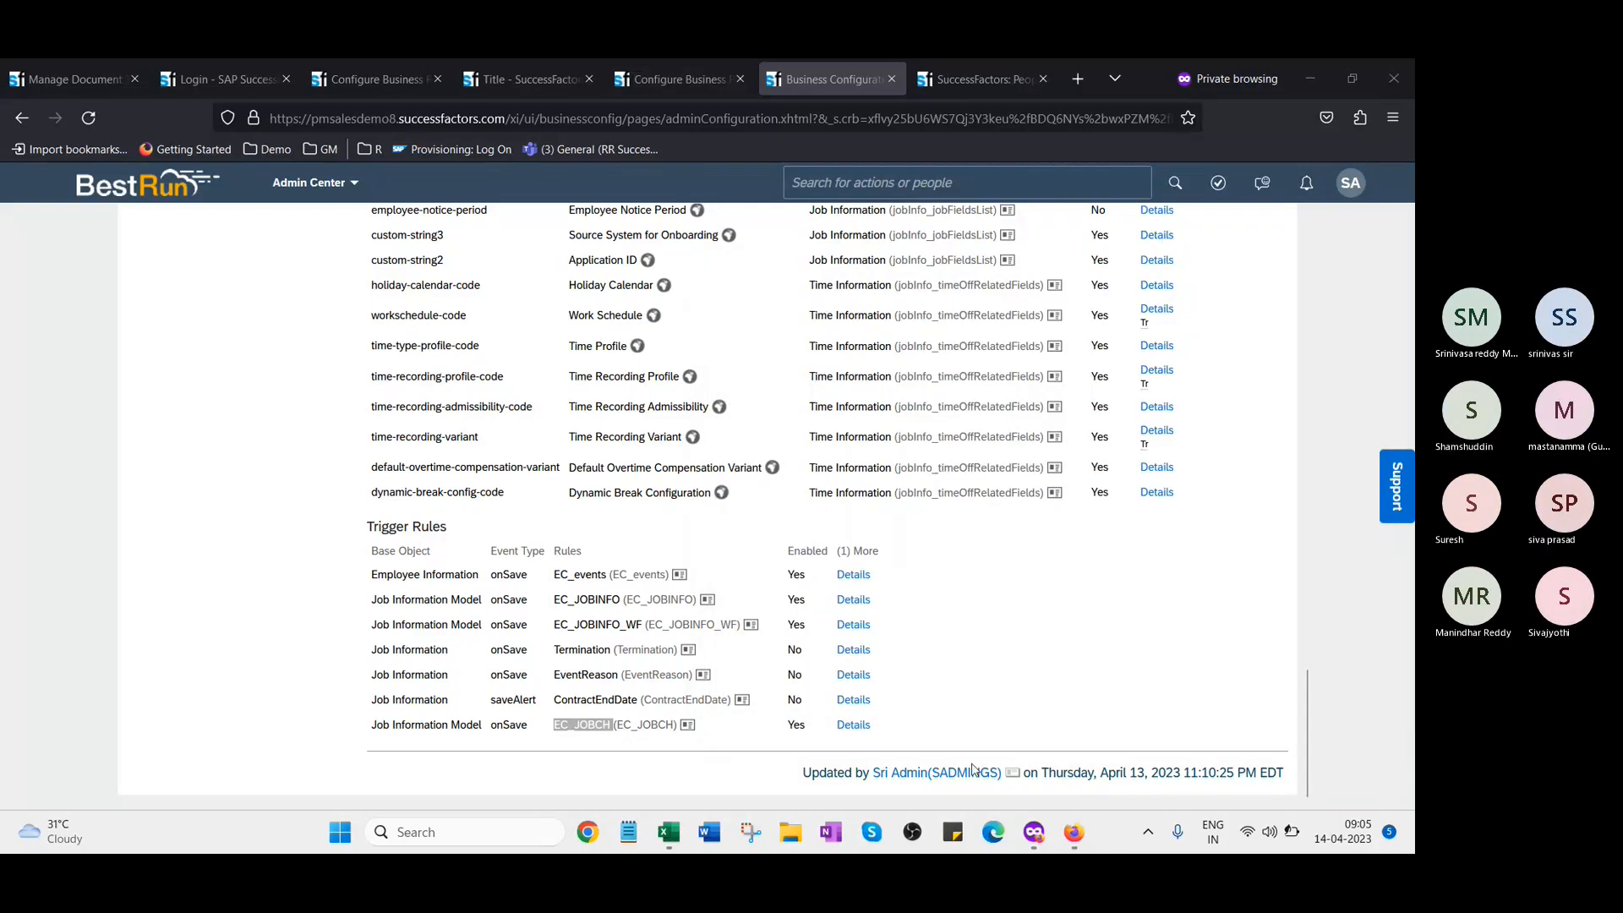
Switch to the Teams meeting tab in Firefox and leave the meeting
left_click(1073, 833)
left_click(1074, 832)
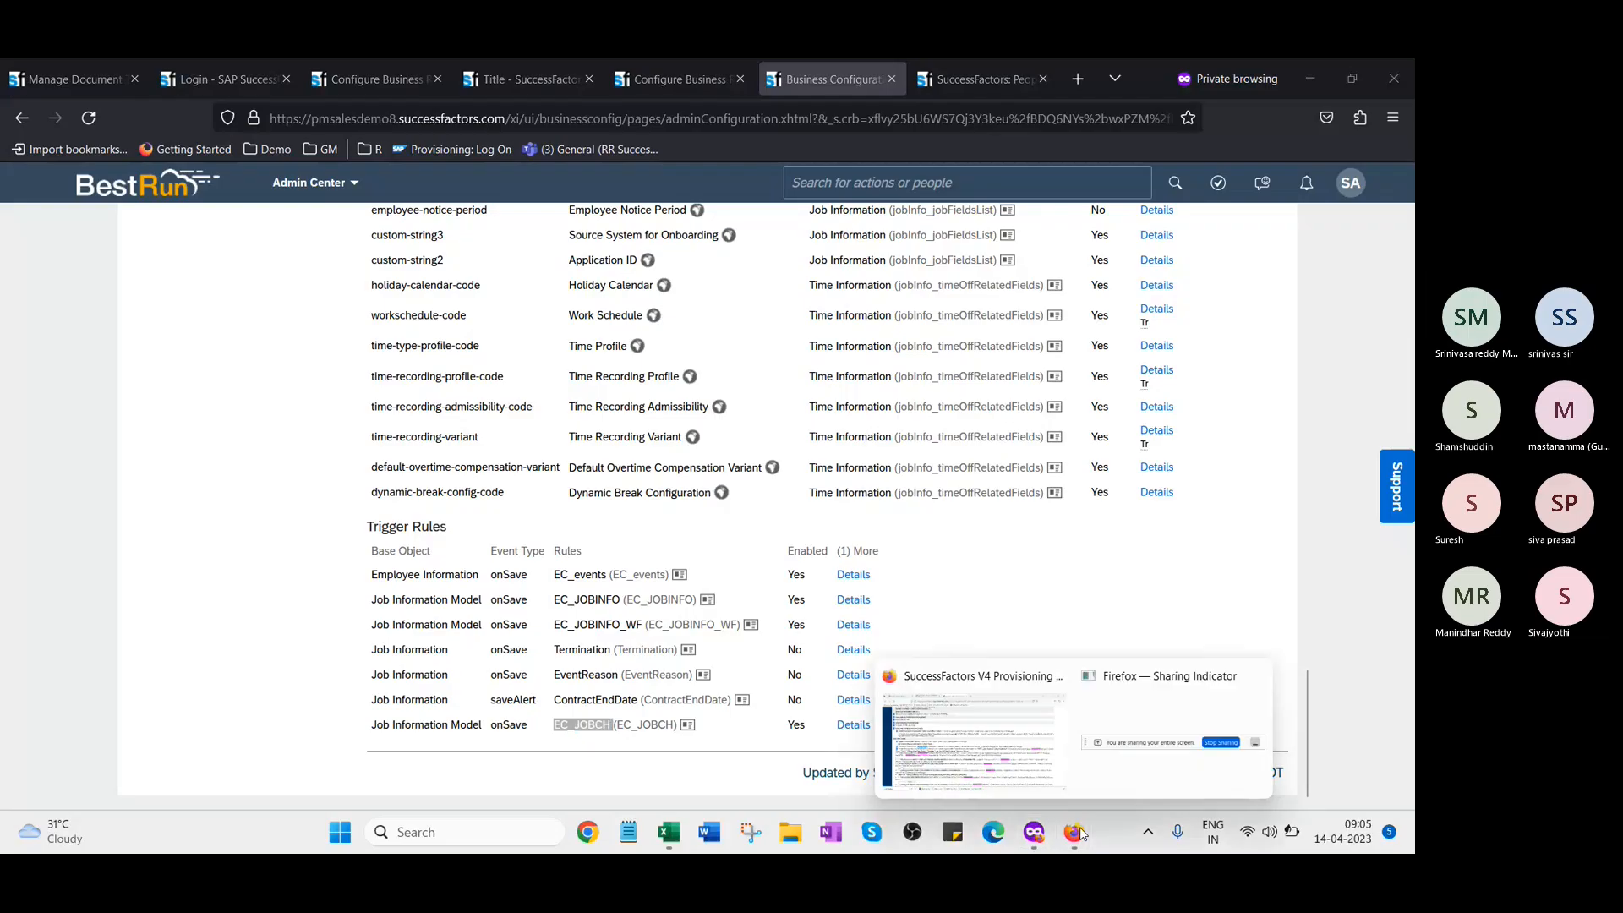
left_click(984, 766)
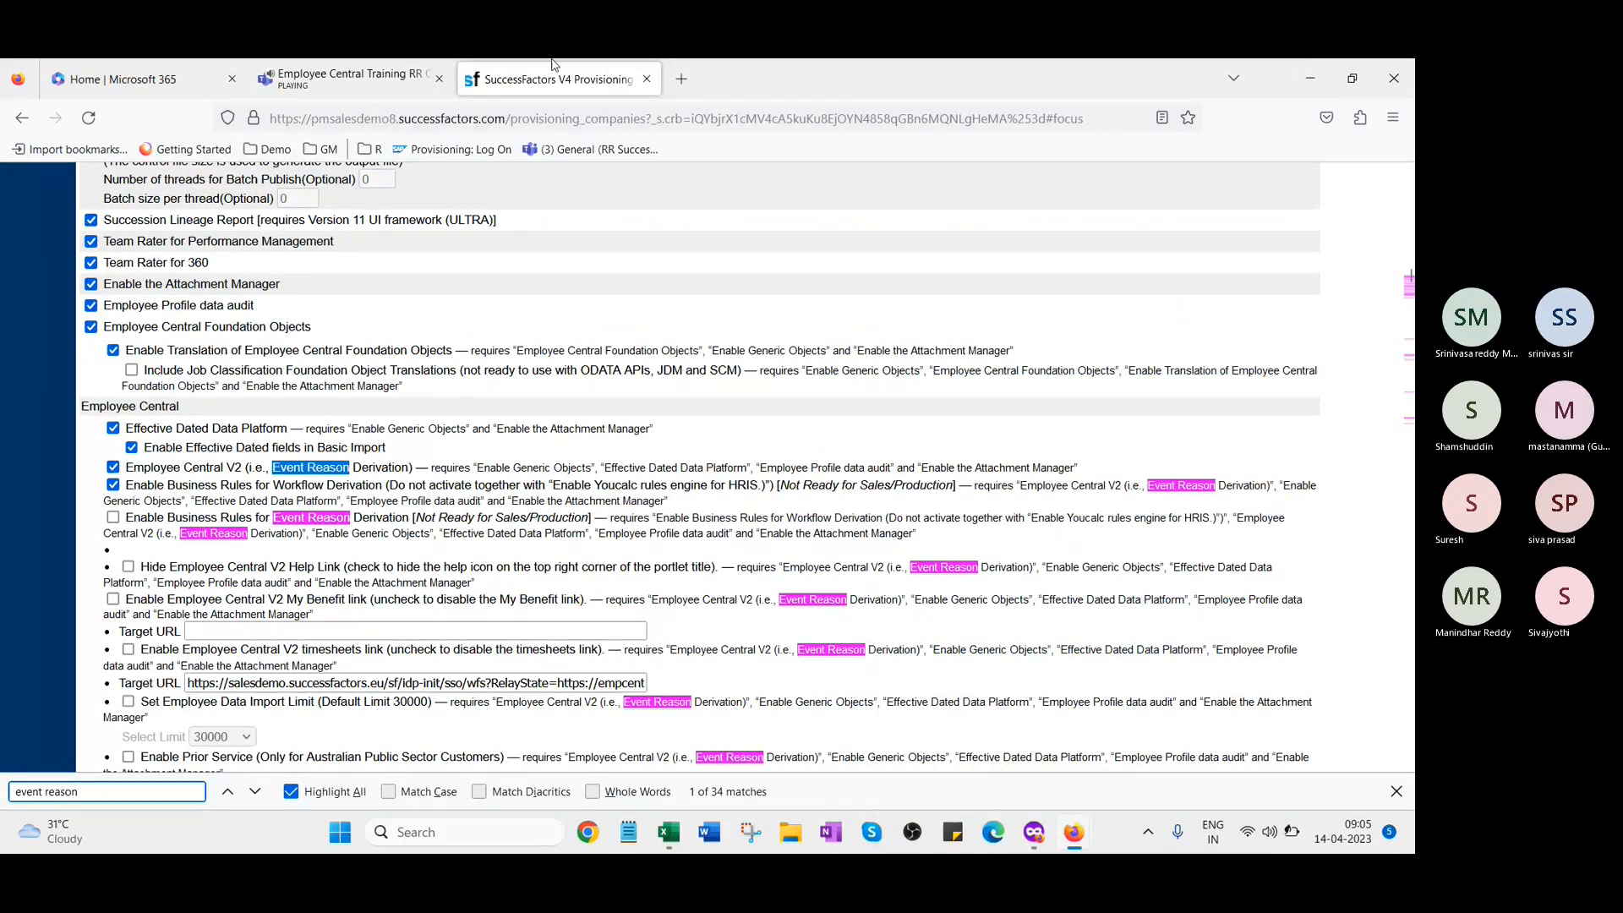
left_click(353, 79)
left_click(970, 684)
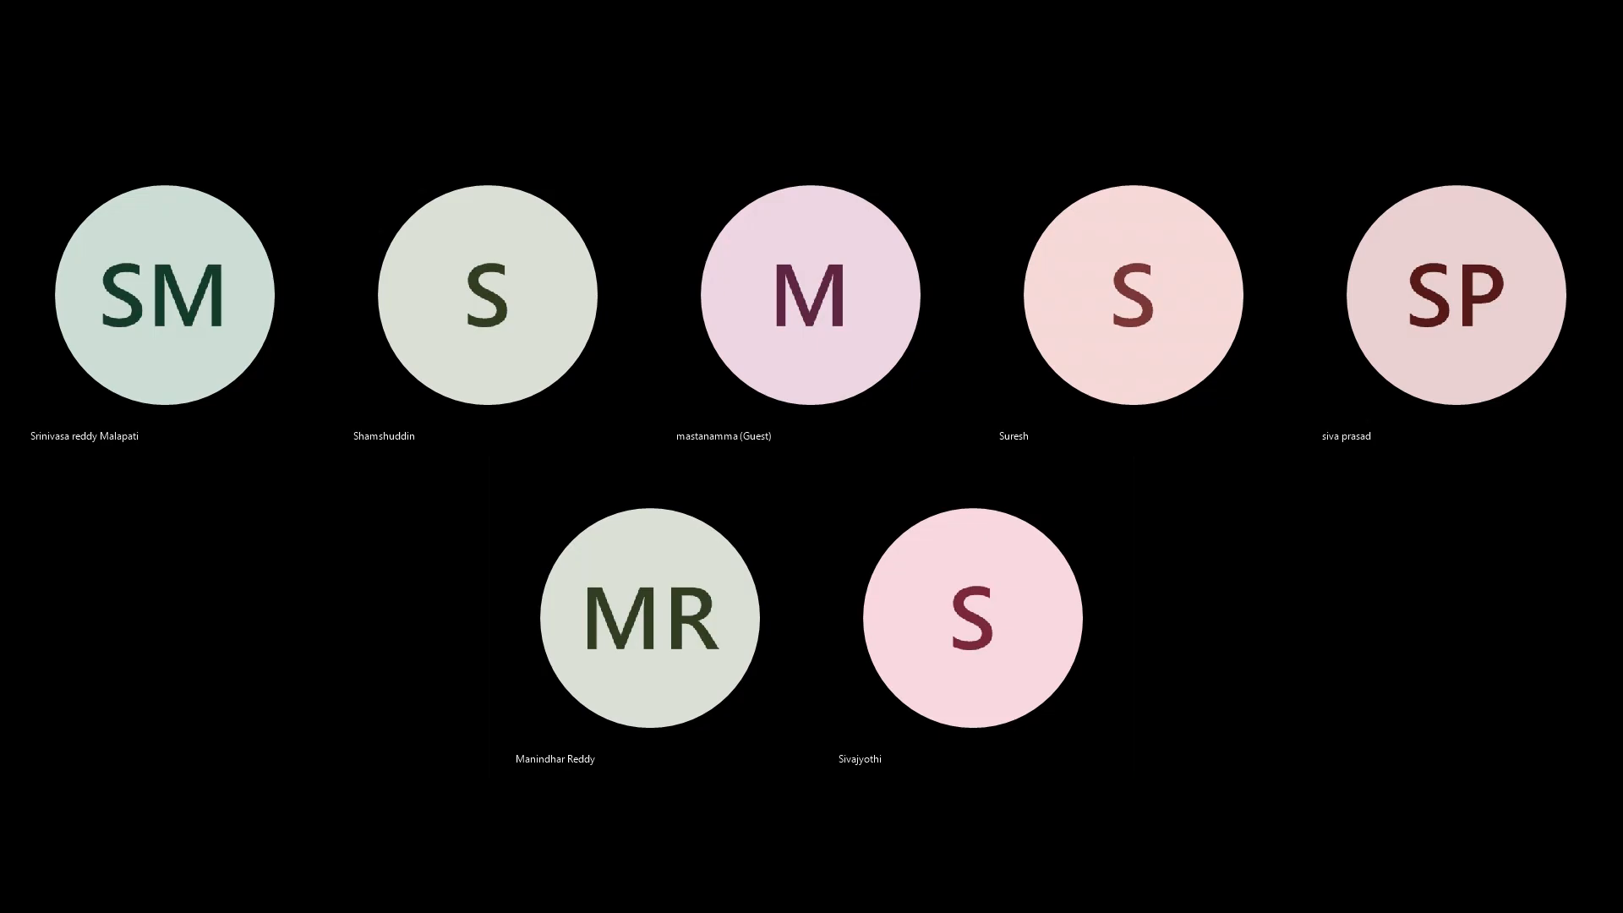